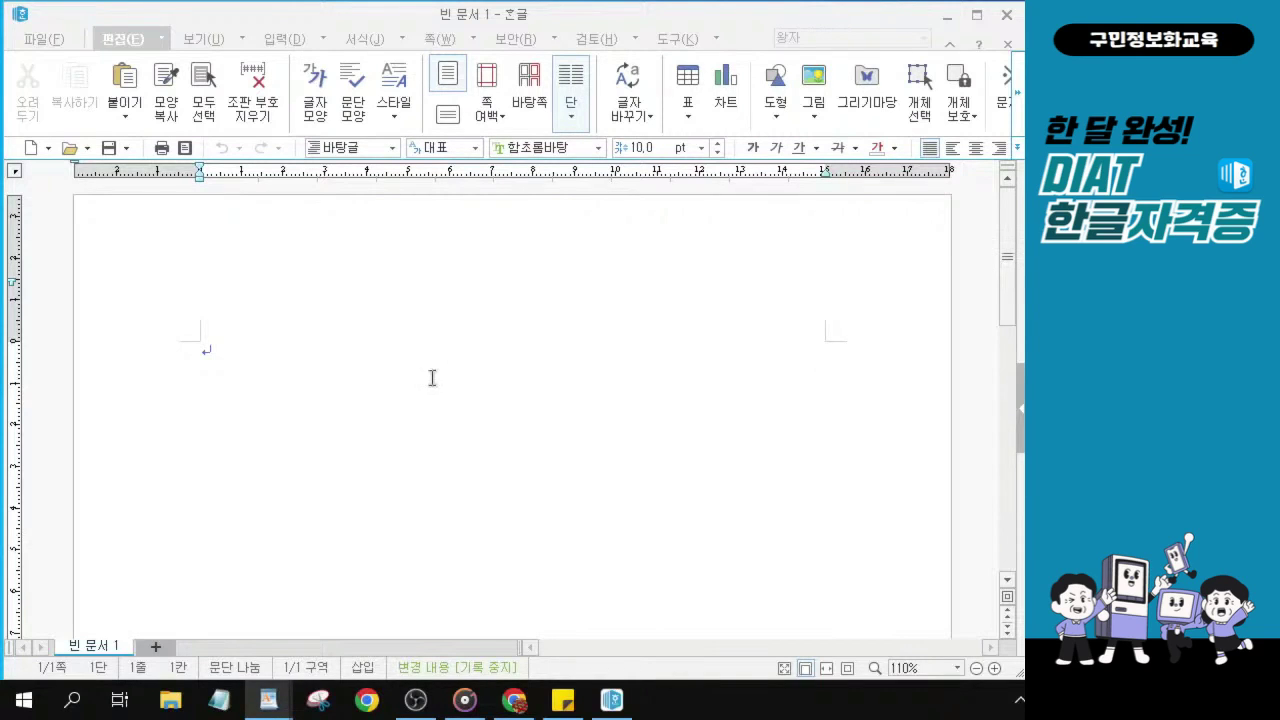
# - Open the page setup for the blank document and set the bottom margin to 20 mm
pyautogui.press('F7')
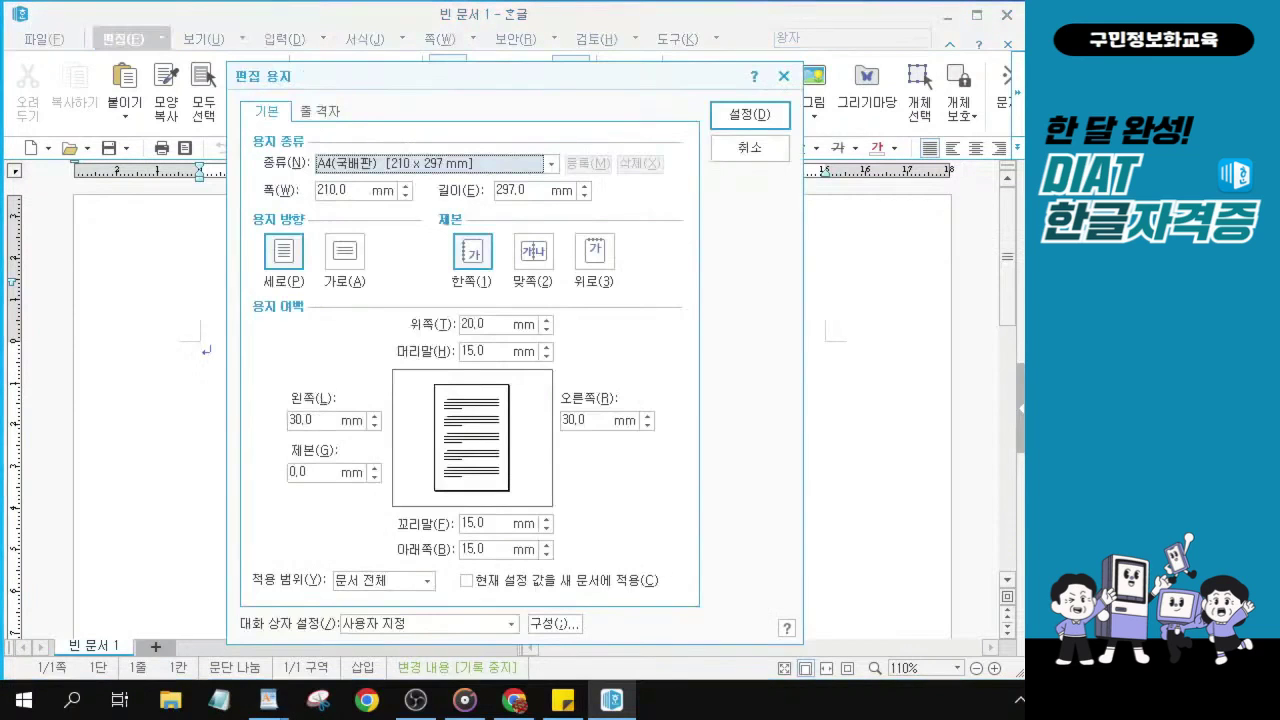
pyautogui.hotkey('alt', 'Tab')
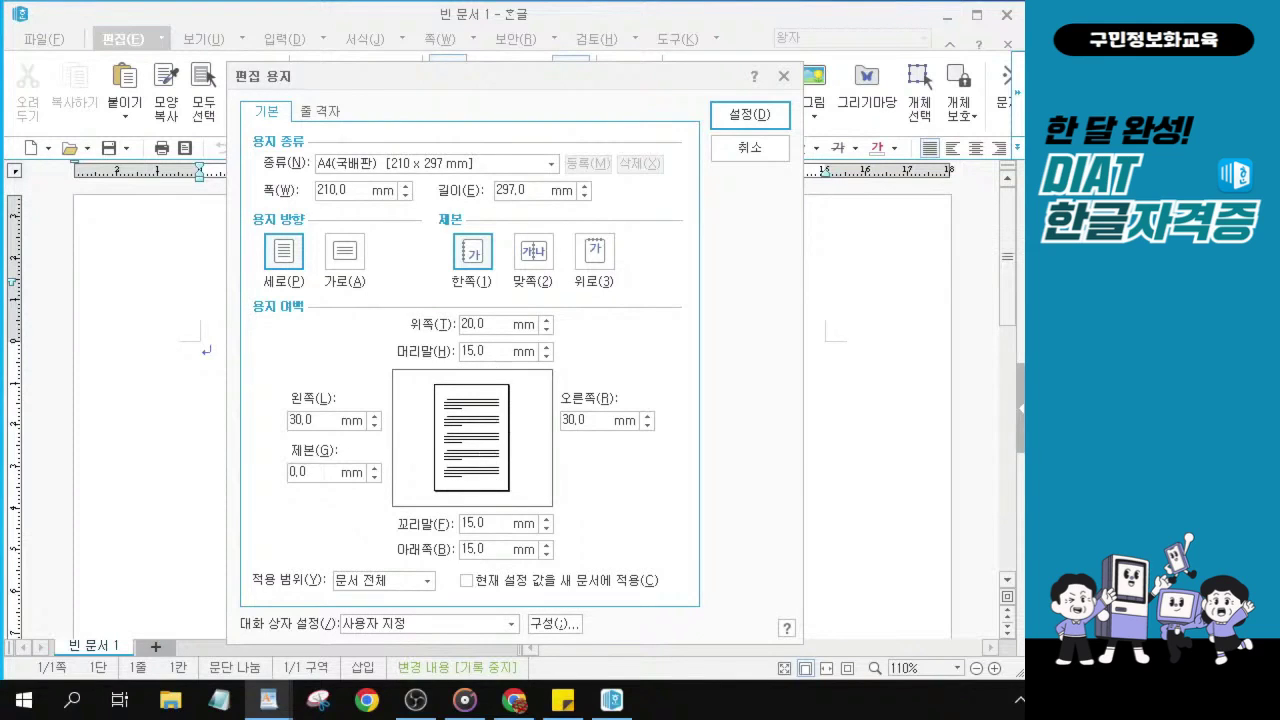
pyautogui.click(482, 324)
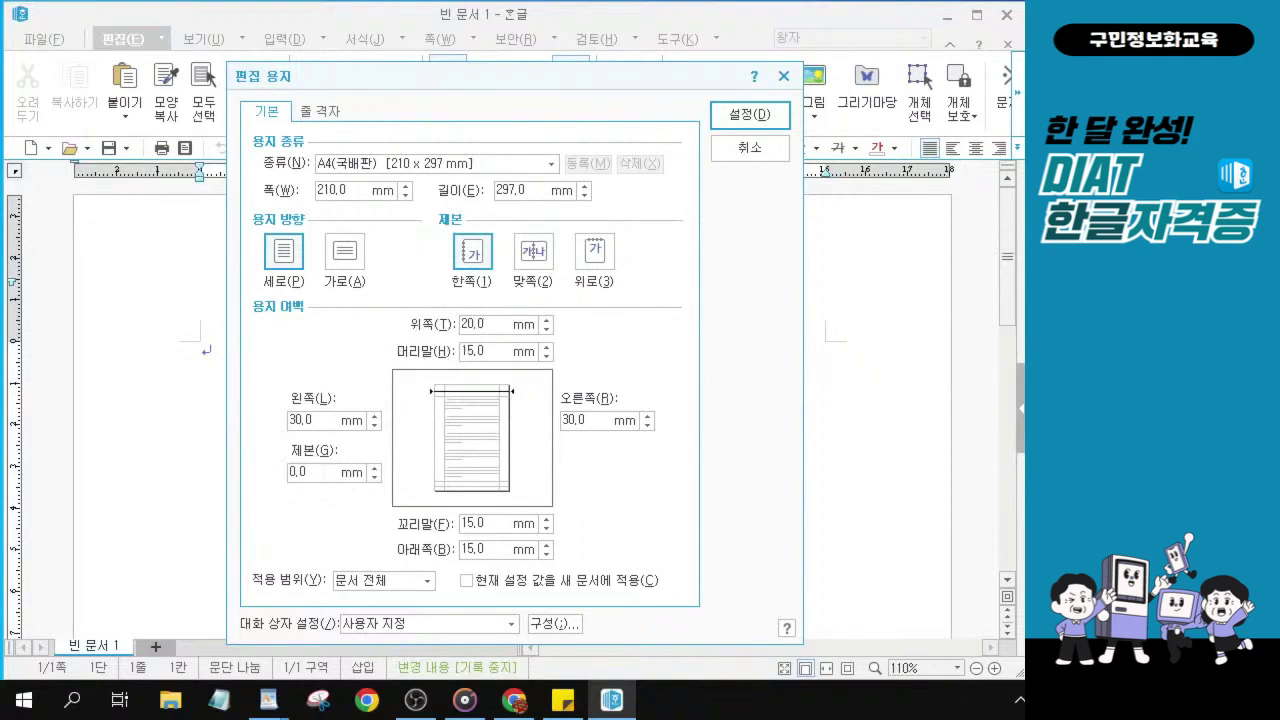
pyautogui.click(484, 549)
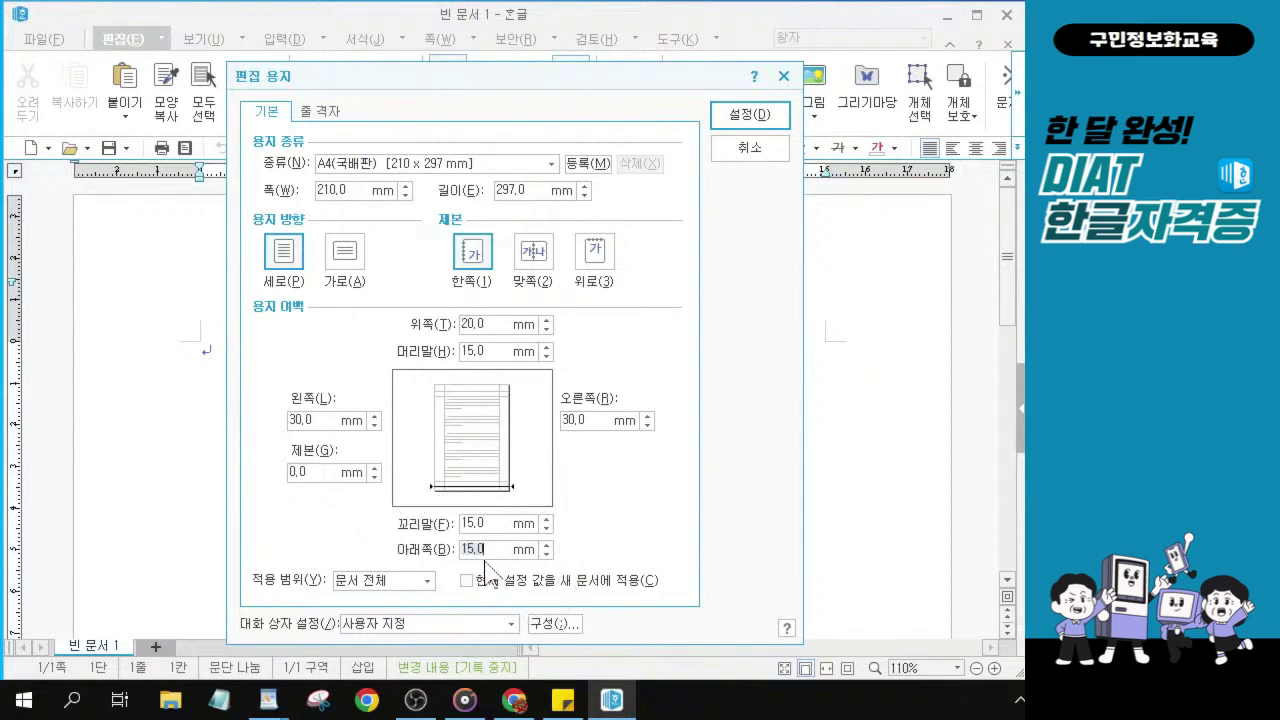
pyautogui.press('ctrl')
pyautogui.press('ctrl')
pyautogui.press('ctrl')
pyautogui.press('ctrl')
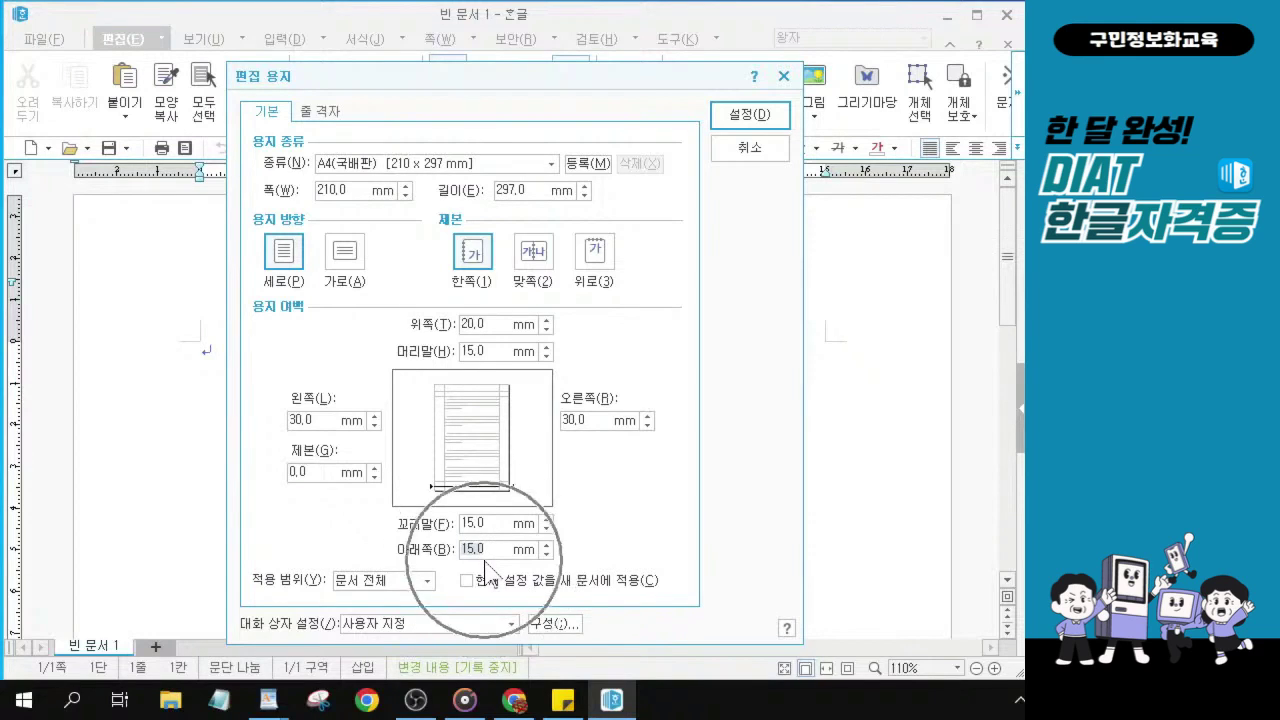
pyautogui.press('ctrl')
pyautogui.press('BackSpace')
pyautogui.press('BackSpace')
pyautogui.press('BackSpace')
pyautogui.press('BackSpace')
pyautogui.write('20')
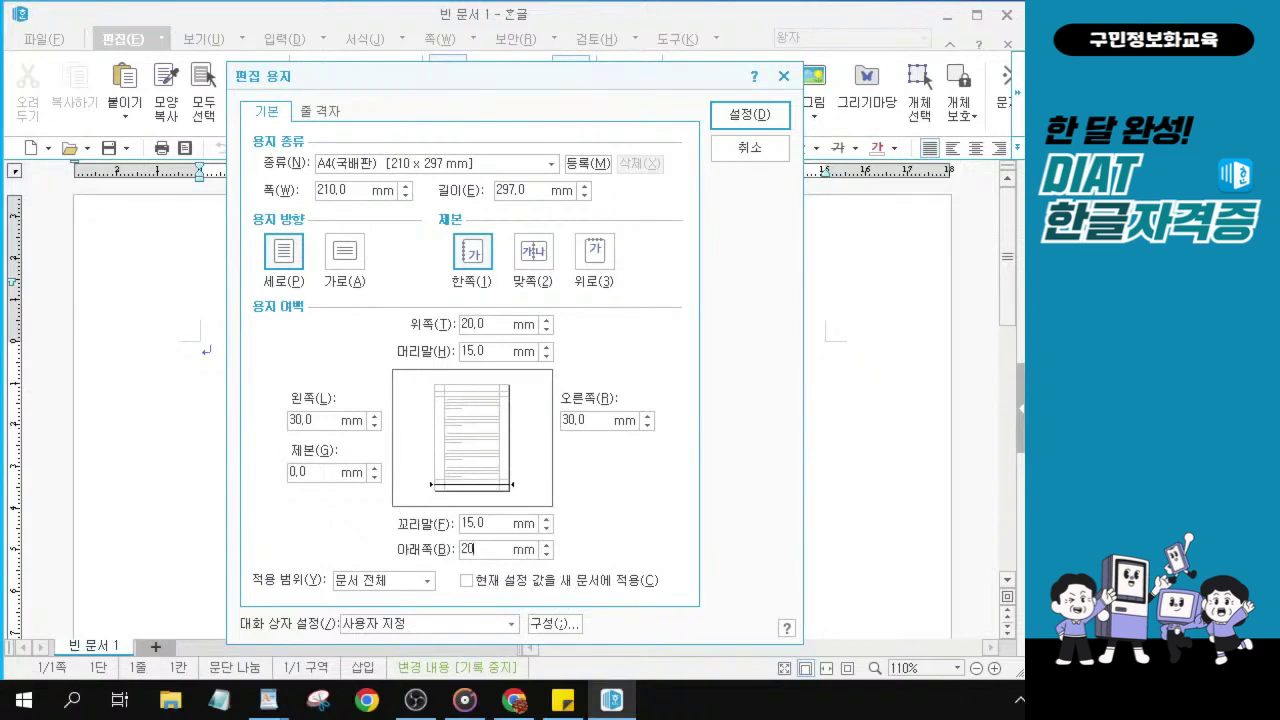
# - Set the left and right page margins to 20 mm each
pyautogui.press('Tab')
pyautogui.write('20')
pyautogui.press('Tab')
pyautogui.write('20')
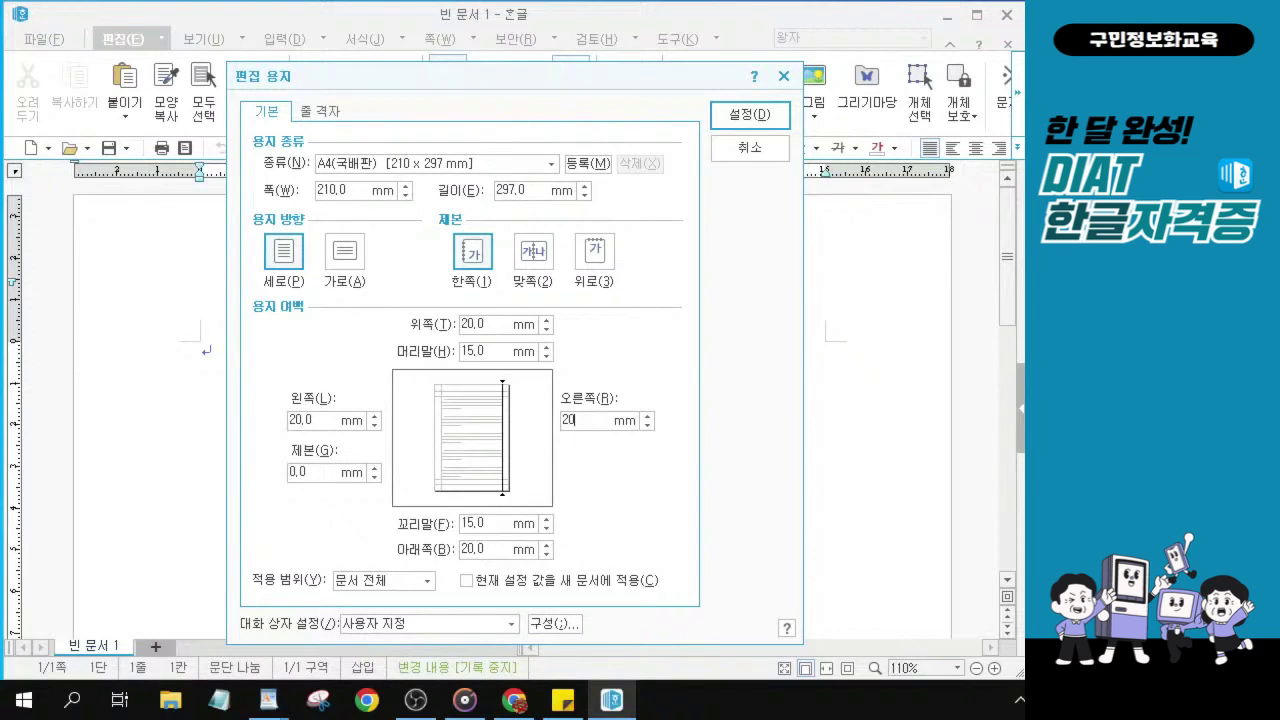
# - Set the header and footer margins to 10 mm each and apply the page settings
pyautogui.press('Tab')
pyautogui.write('10')
pyautogui.press('Tab')
pyautogui.write('10')
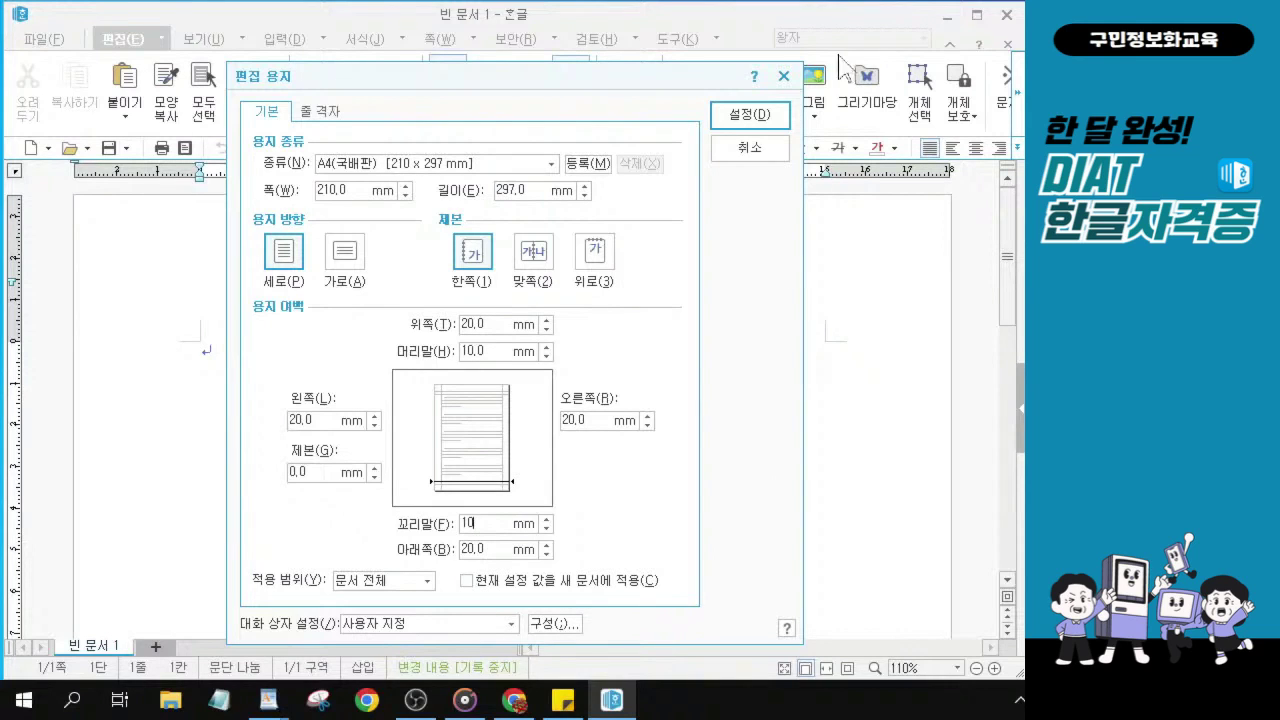
pyautogui.click(758, 114)
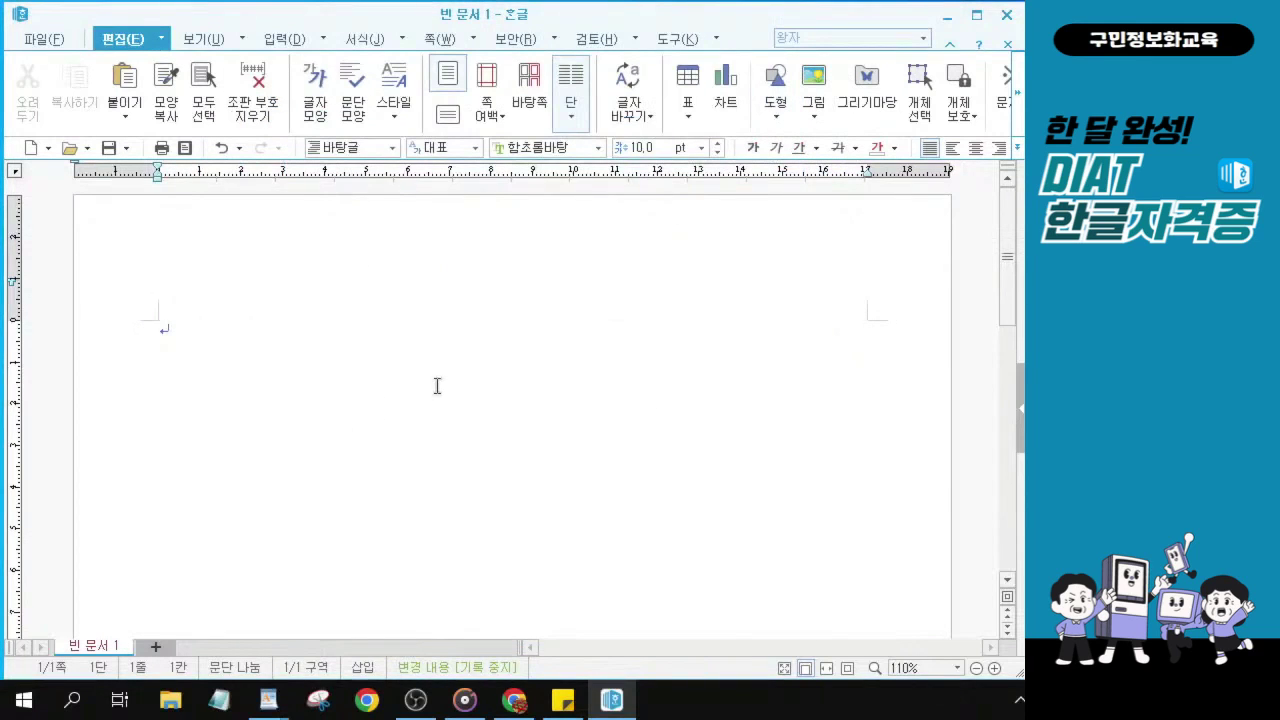
# - Check the automatic bullet and automatic numbering options in the Quick Correct auto-format settings, and close the dialog
pyautogui.hotkey('alt', 'Tab')
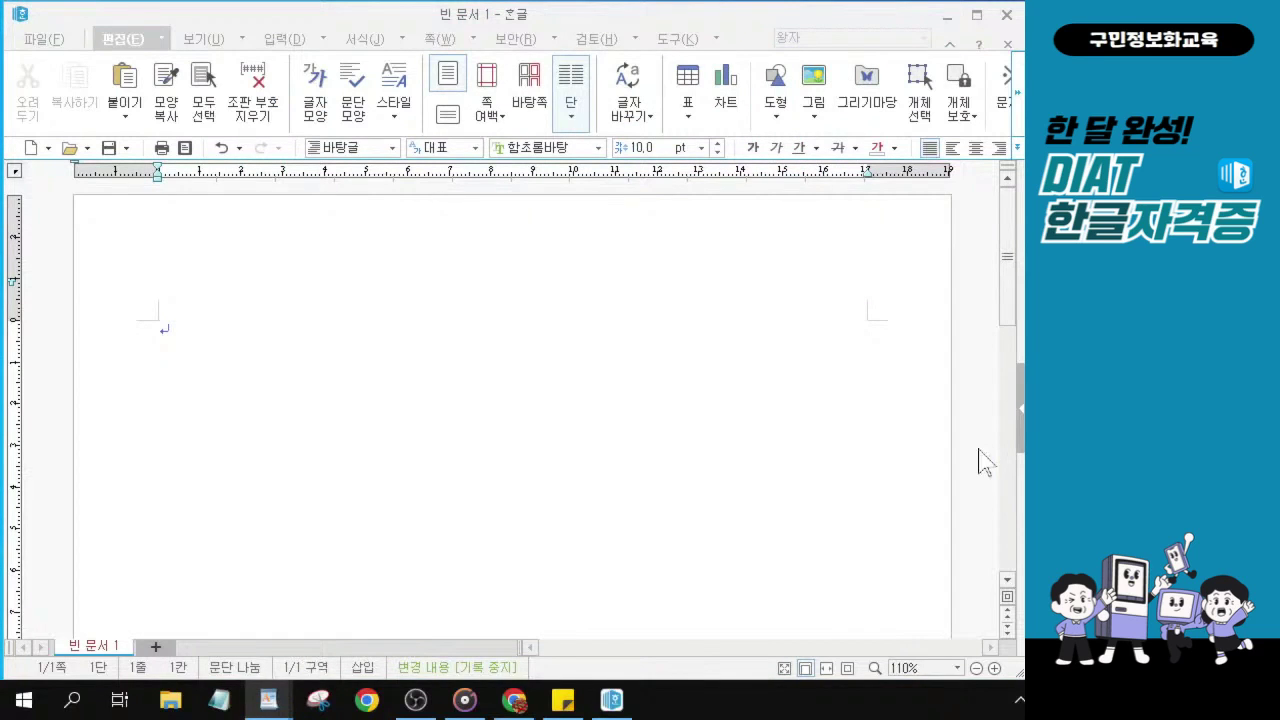
pyautogui.click(677, 40)
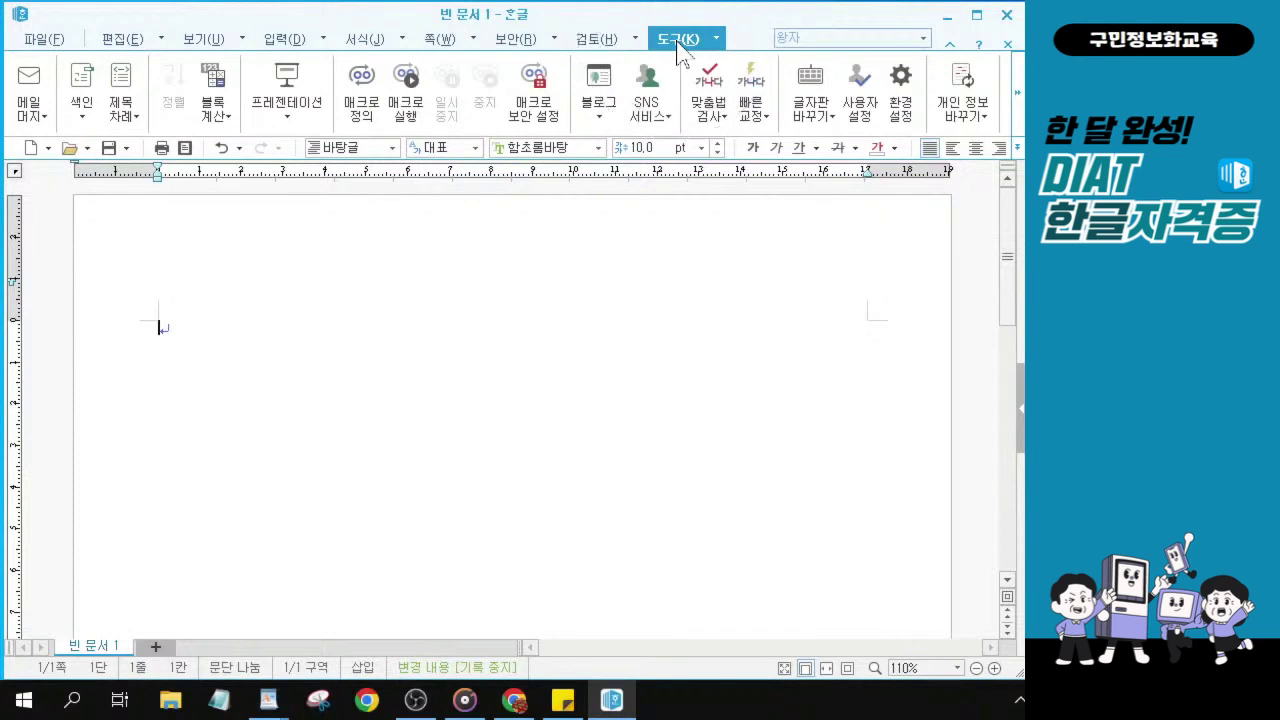
pyautogui.click(754, 117)
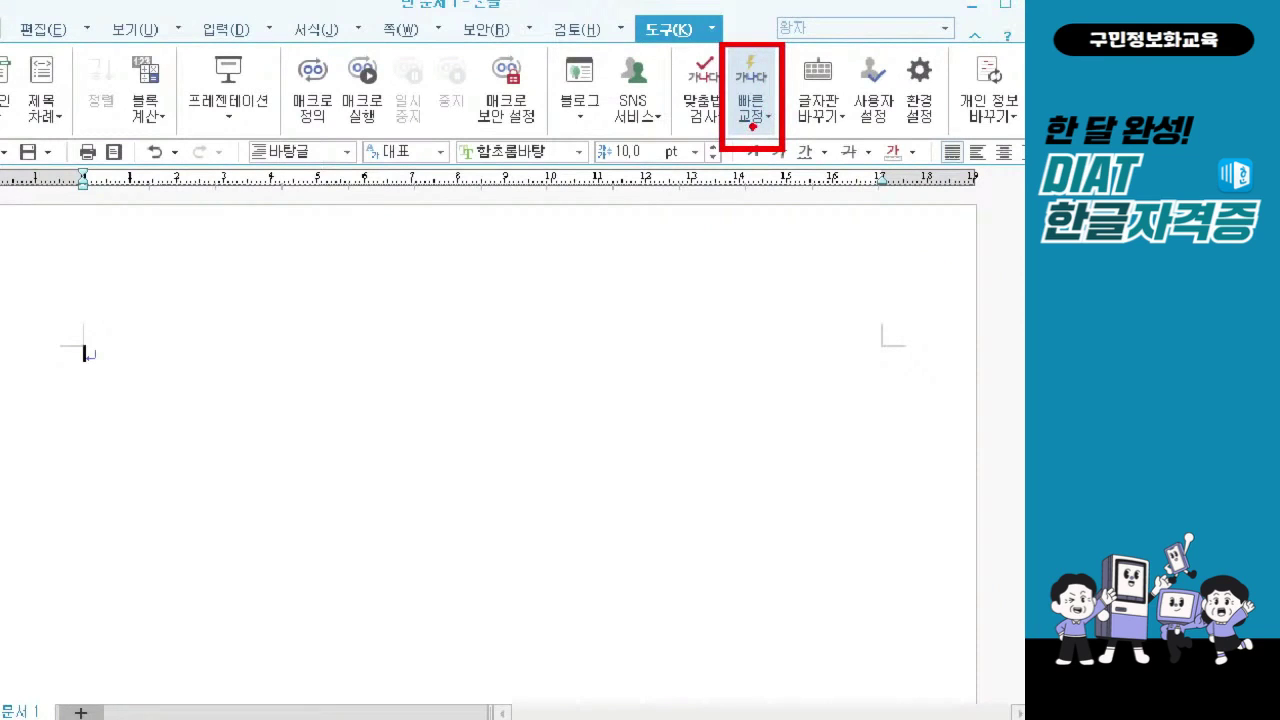
pyautogui.click(755, 122)
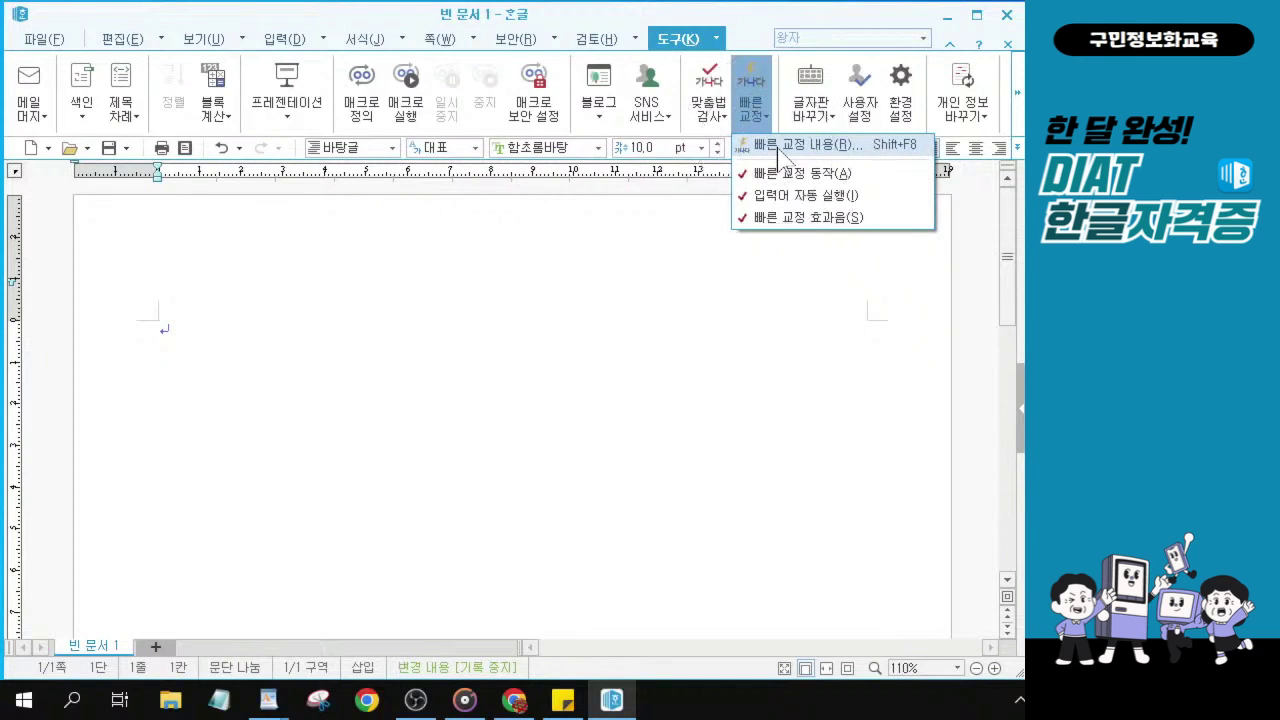
pyautogui.click(778, 152)
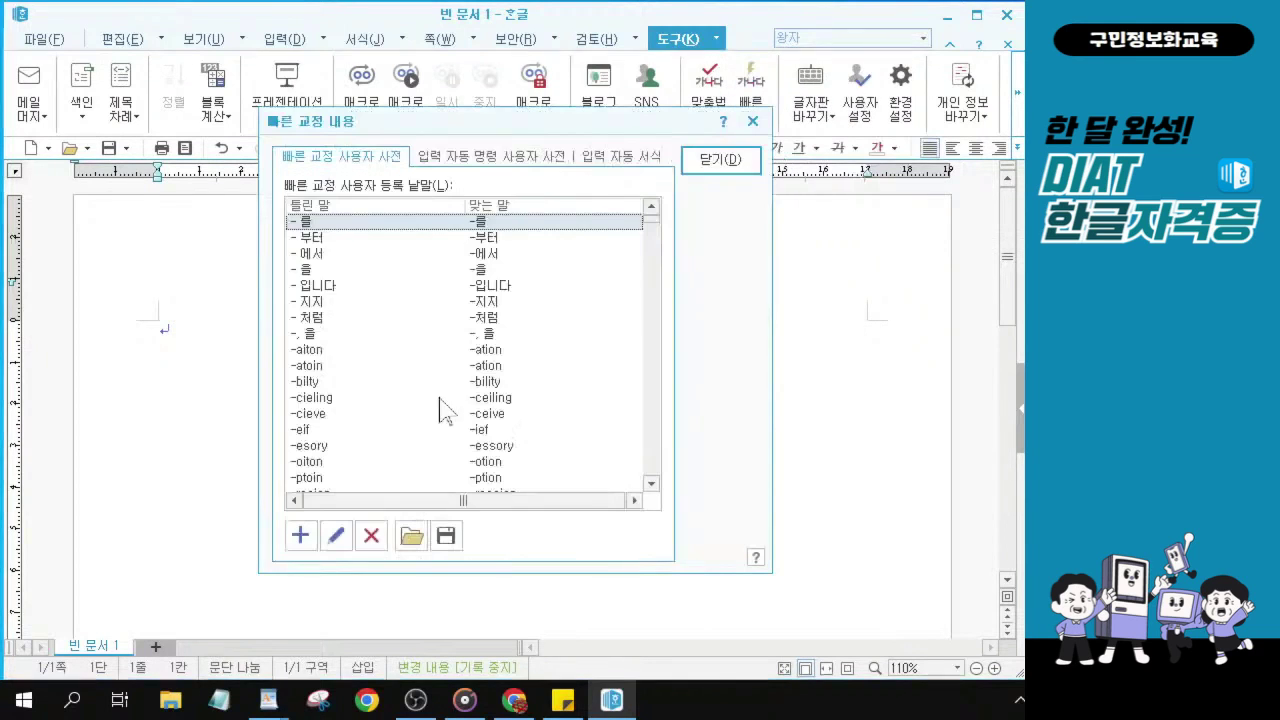
pyautogui.click(612, 160)
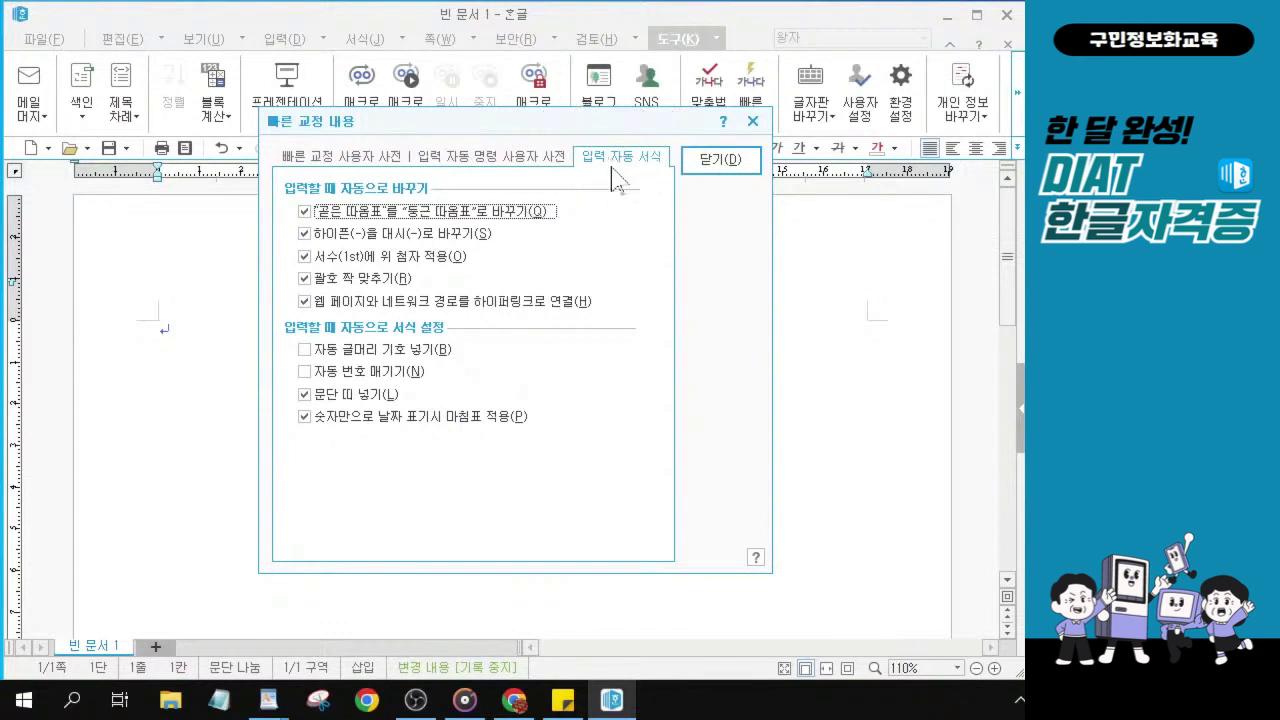
pyautogui.press('alt')
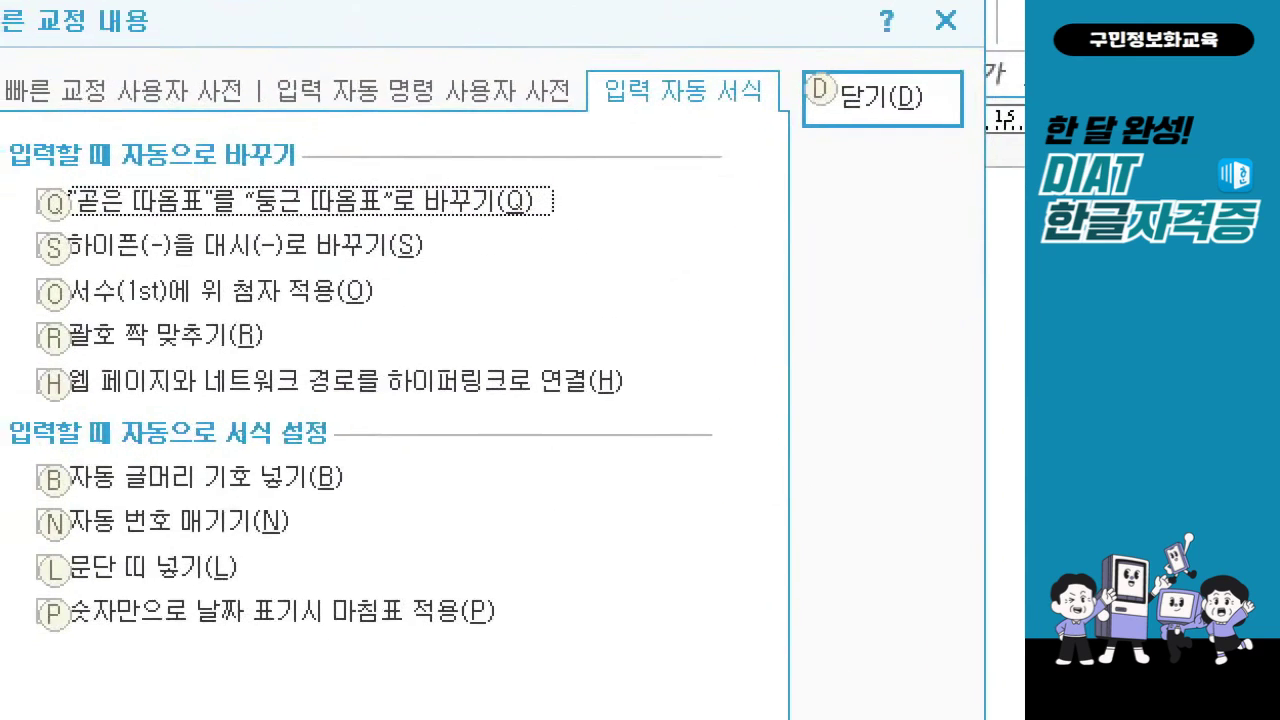
pyautogui.moveTo(43, 461)
pyautogui.mouseDown()
pyautogui.moveTo(64, 505)
pyautogui.moveTo(55, 550)
pyautogui.mouseUp()
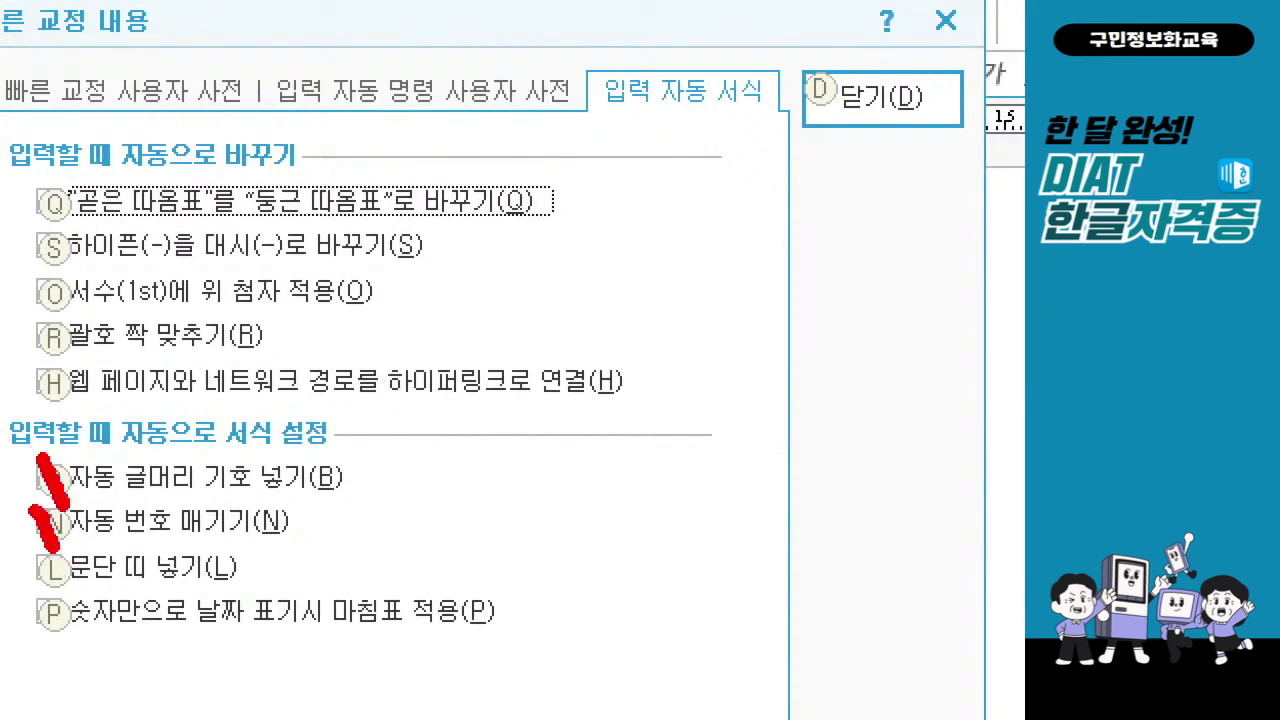
pyautogui.moveTo(2, 432); pyautogui.dragTo(376, 568)
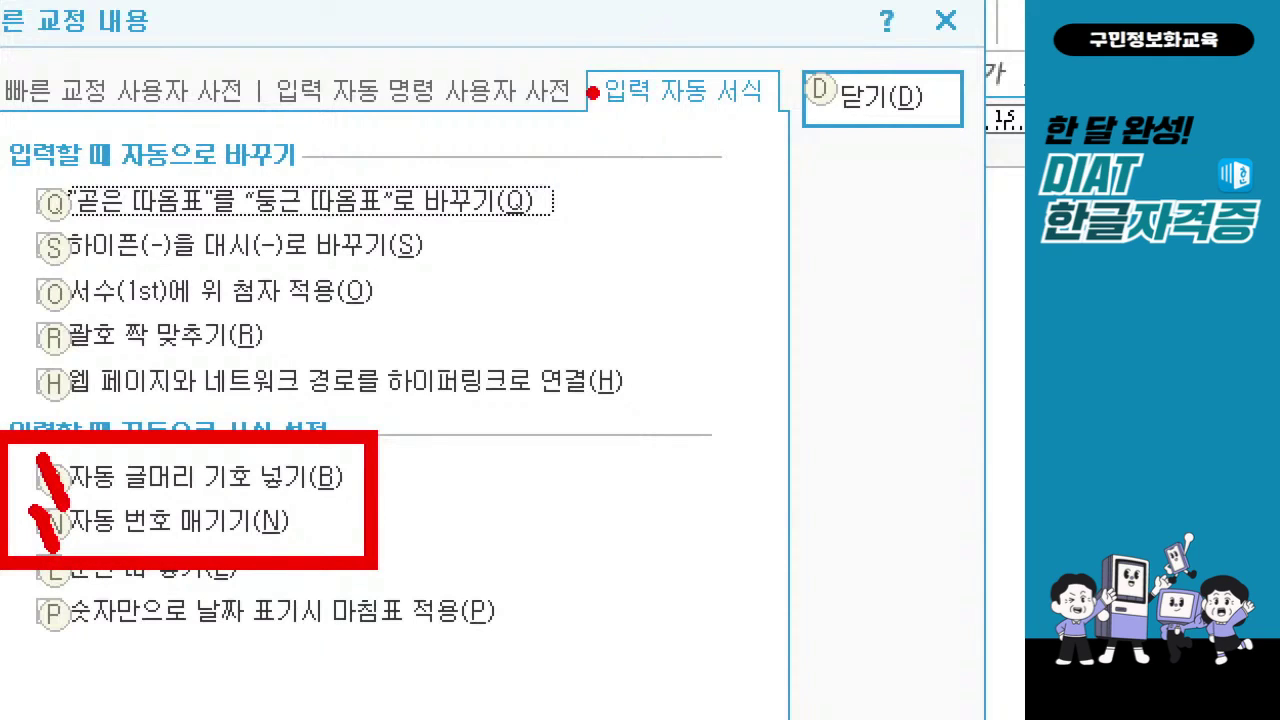
pyautogui.moveTo(578, 44)
pyautogui.mouseDown()
pyautogui.moveTo(663, 112)
pyautogui.moveTo(786, 131)
pyautogui.mouseUp()
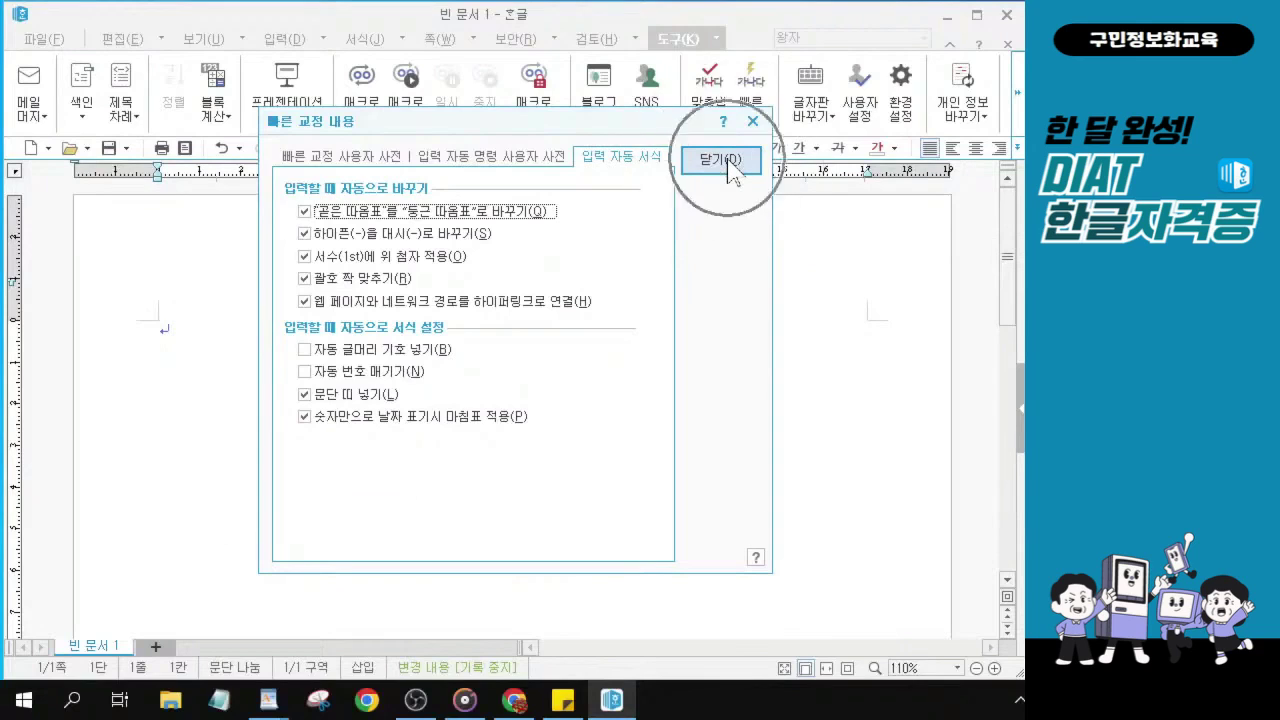
pyautogui.click(727, 162)
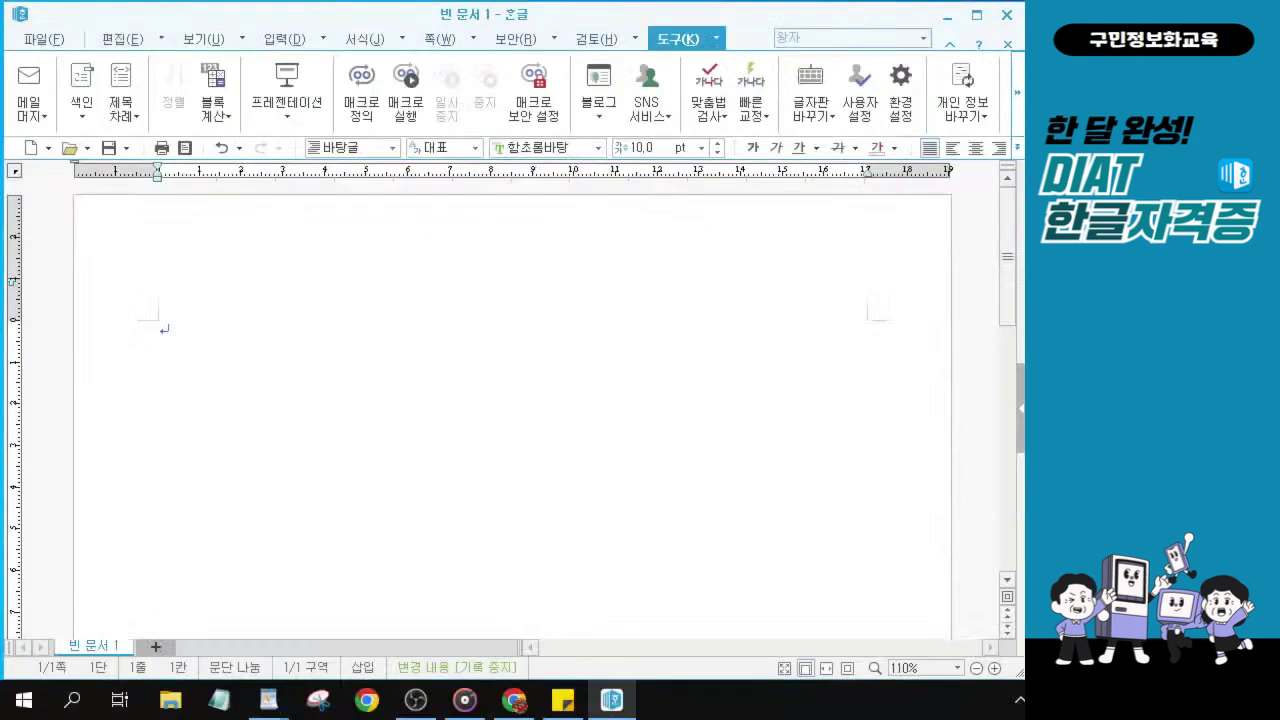
# - Set the document's font to 바탕
pyautogui.click(514, 147)
pyautogui.write('바탕')
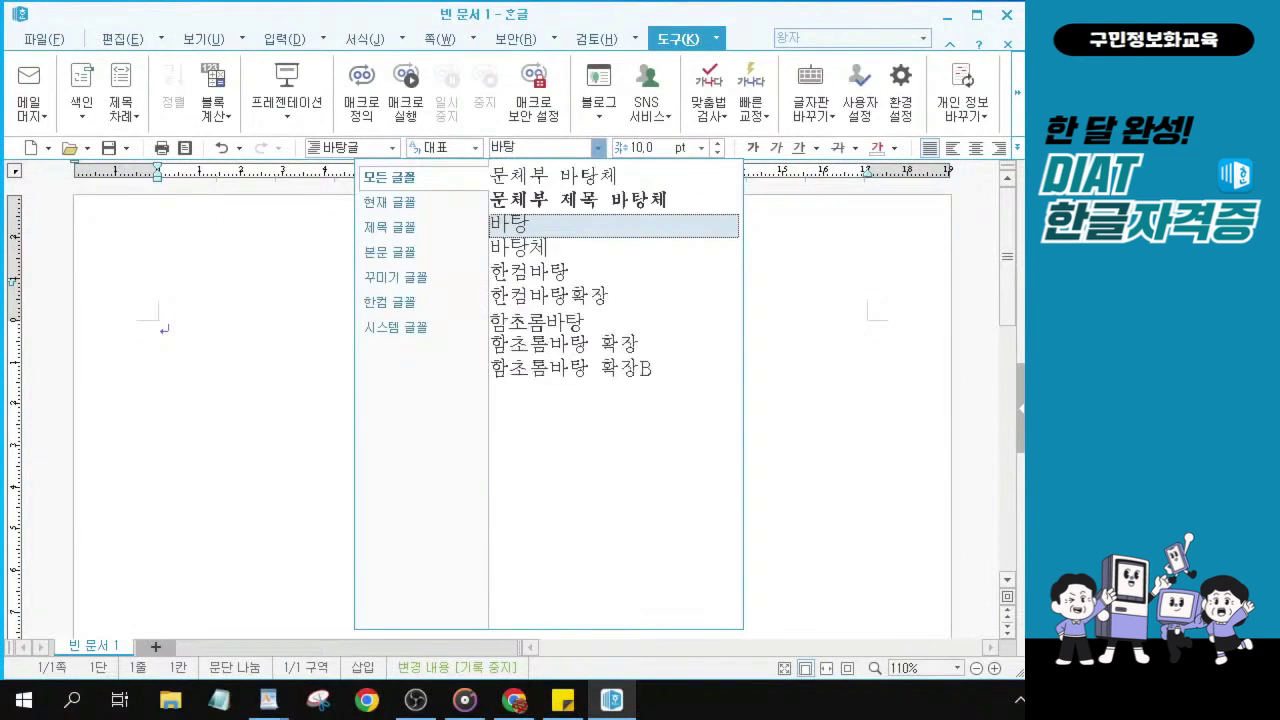
pyautogui.press('Return')
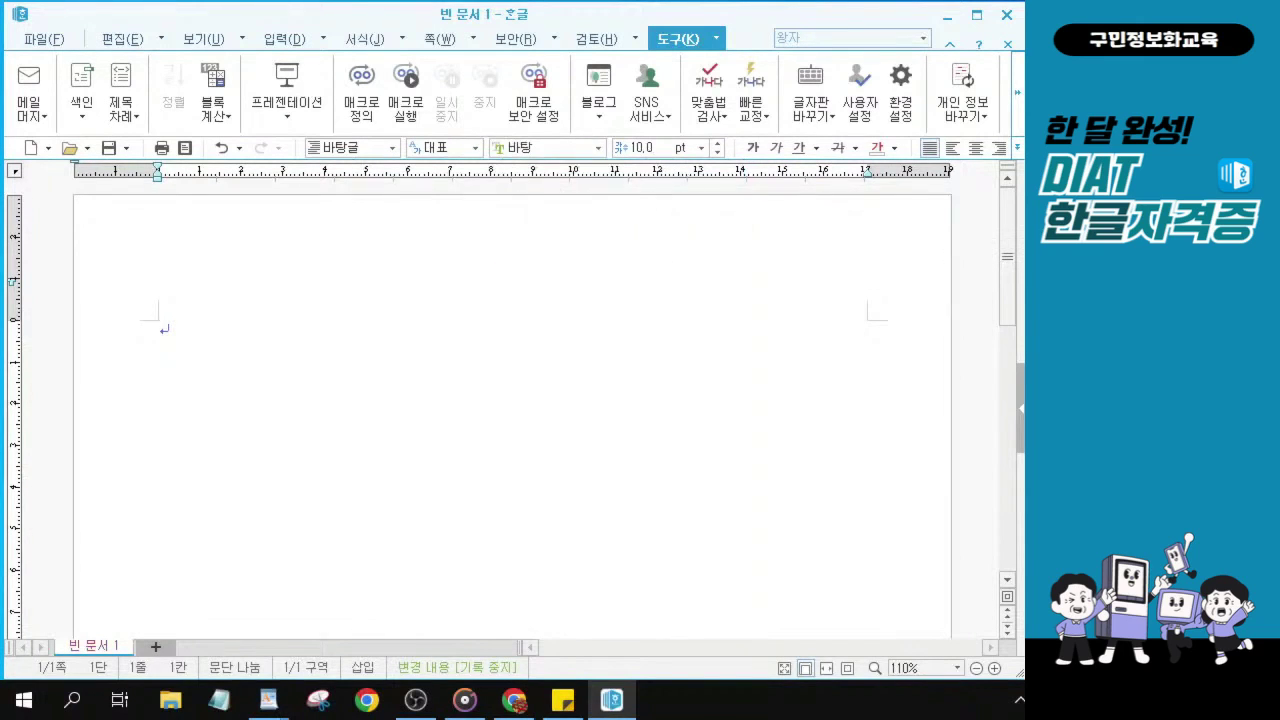
# - Check the paragraph alignment and line spacing settings, and return to the editing commands with the cursor in the document
pyautogui.hotkey('alt', 'Tab')
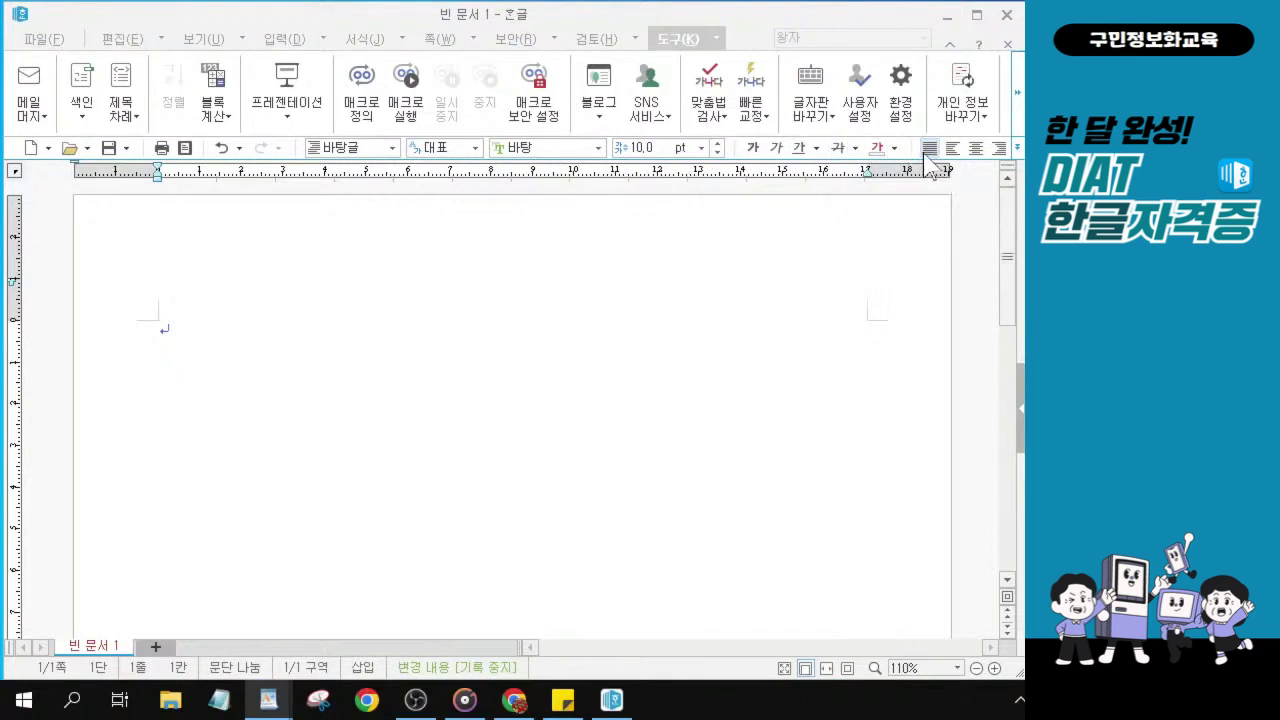
pyautogui.moveTo(714, 24); pyautogui.dragTo(595, 85)
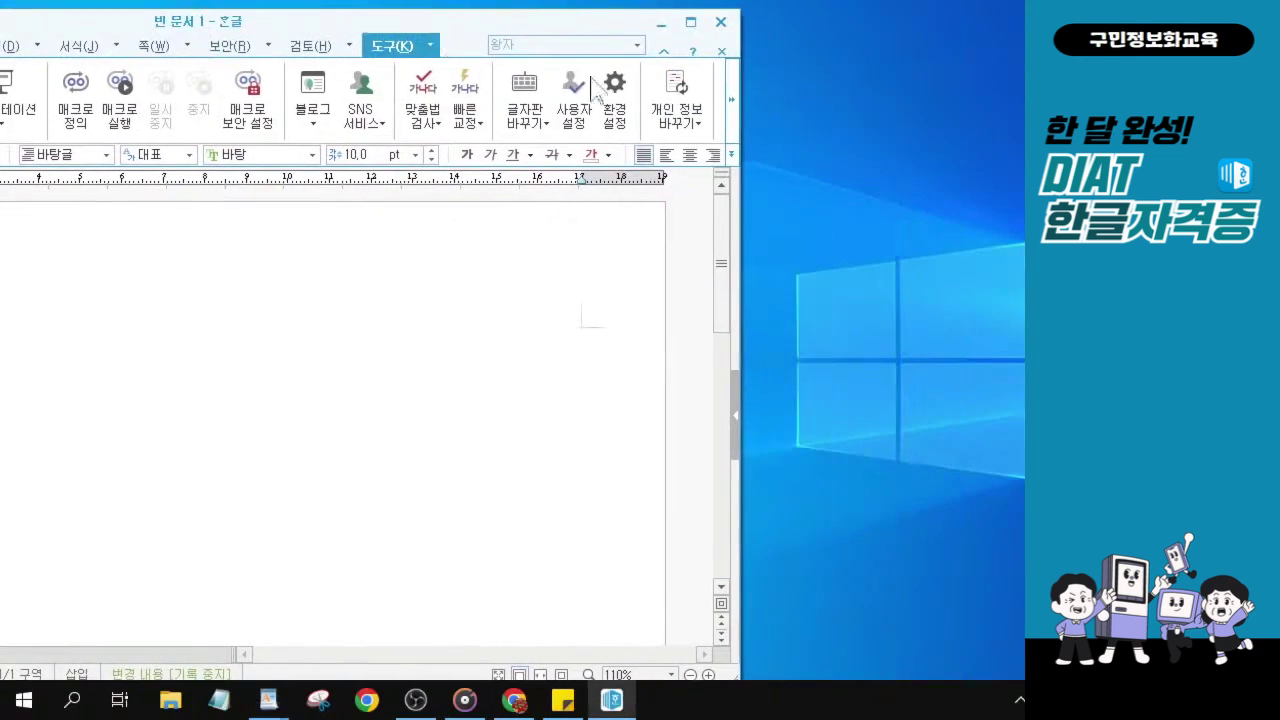
pyautogui.click(731, 154)
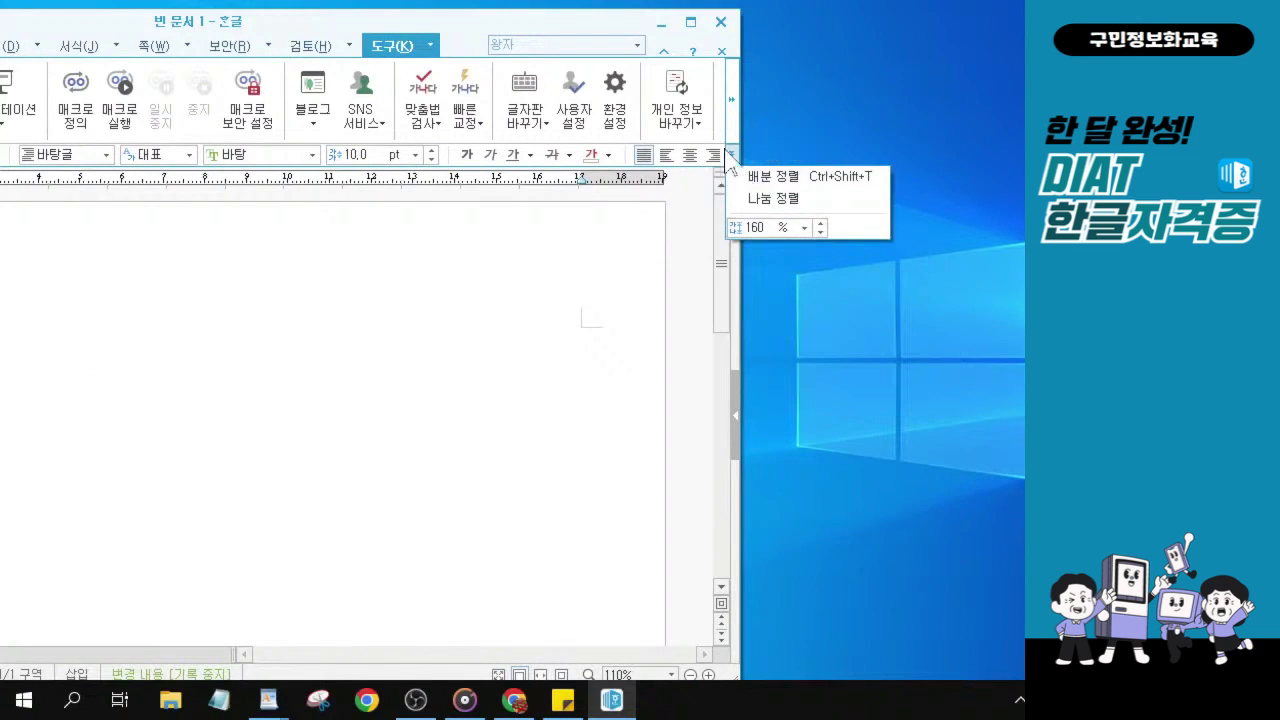
pyautogui.moveTo(410, 32); pyautogui.dragTo(696, 14)
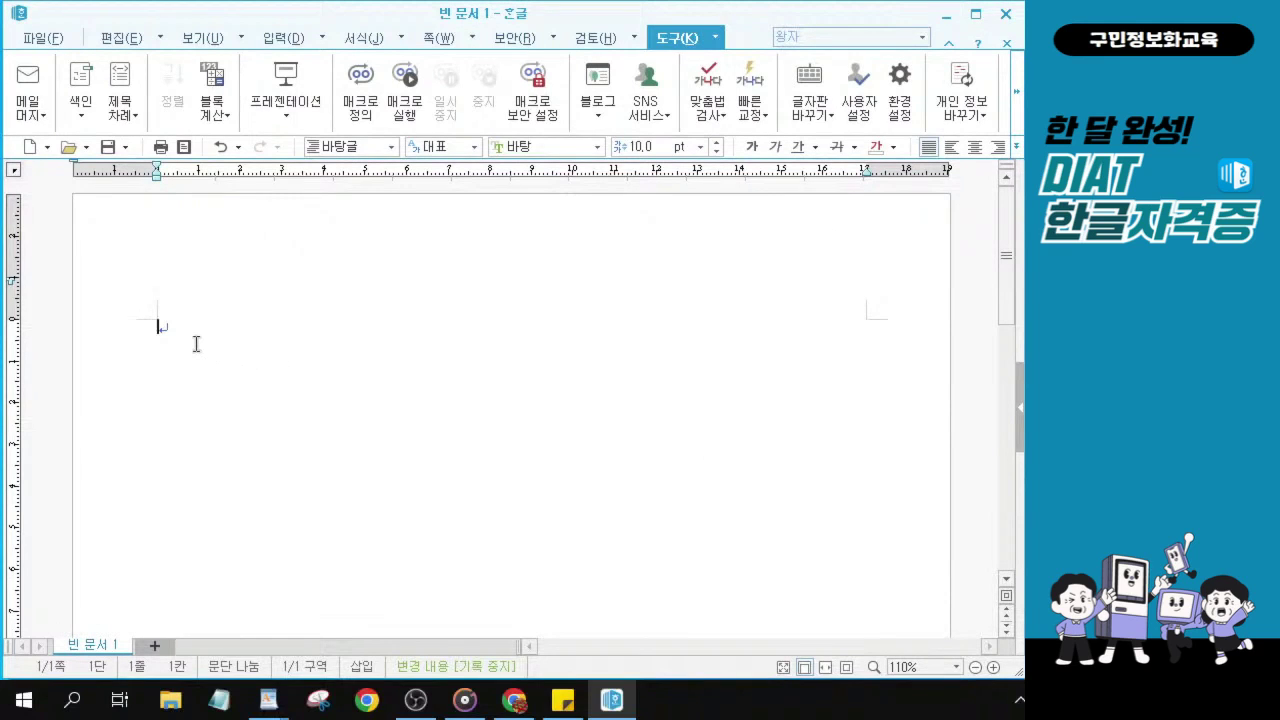
pyautogui.click(123, 40)
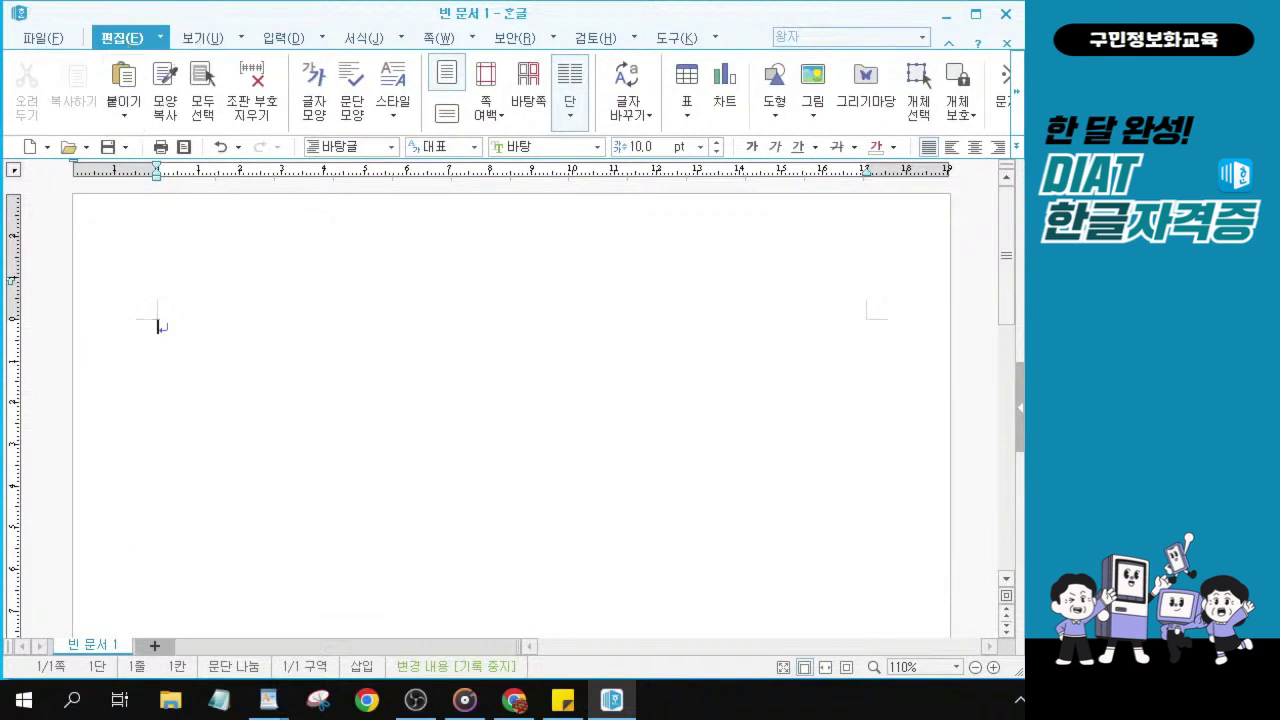
pyautogui.hotkey('alt', 'Tab')
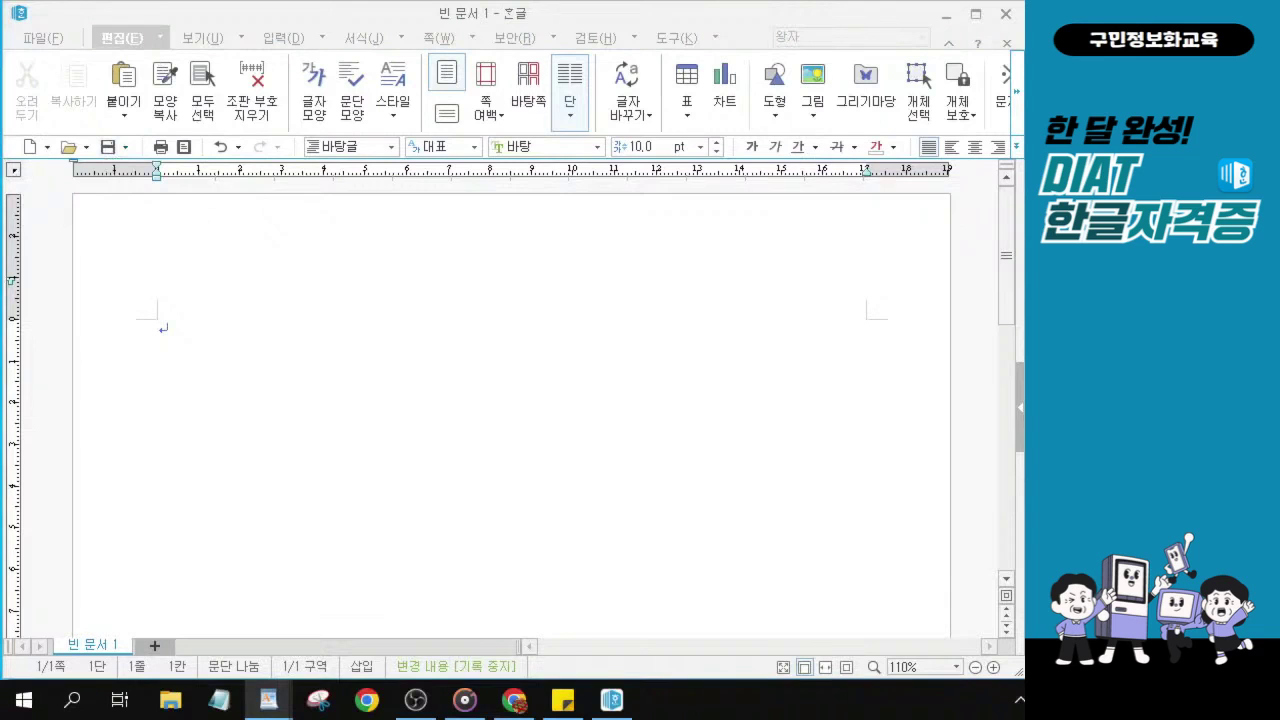
pyautogui.click(263, 346)
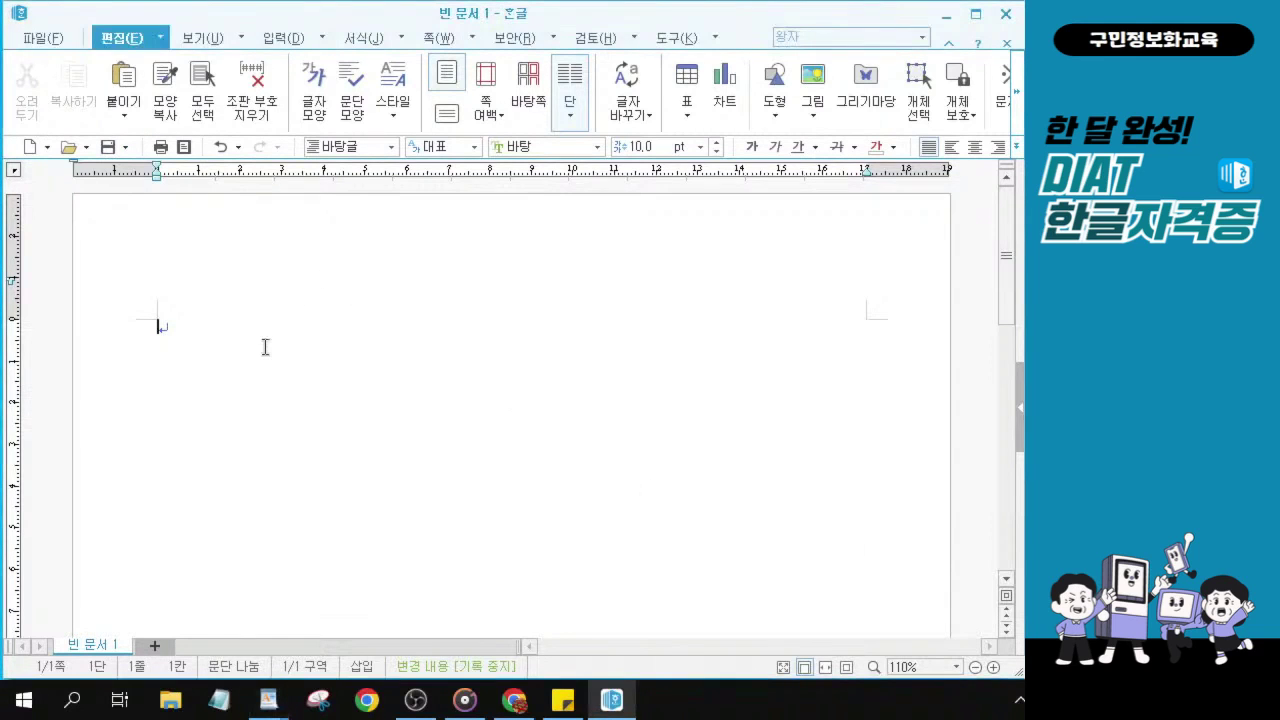
# - Start saving the document and choose the KAIT folder on the desktop as its location
pyautogui.click(105, 148)
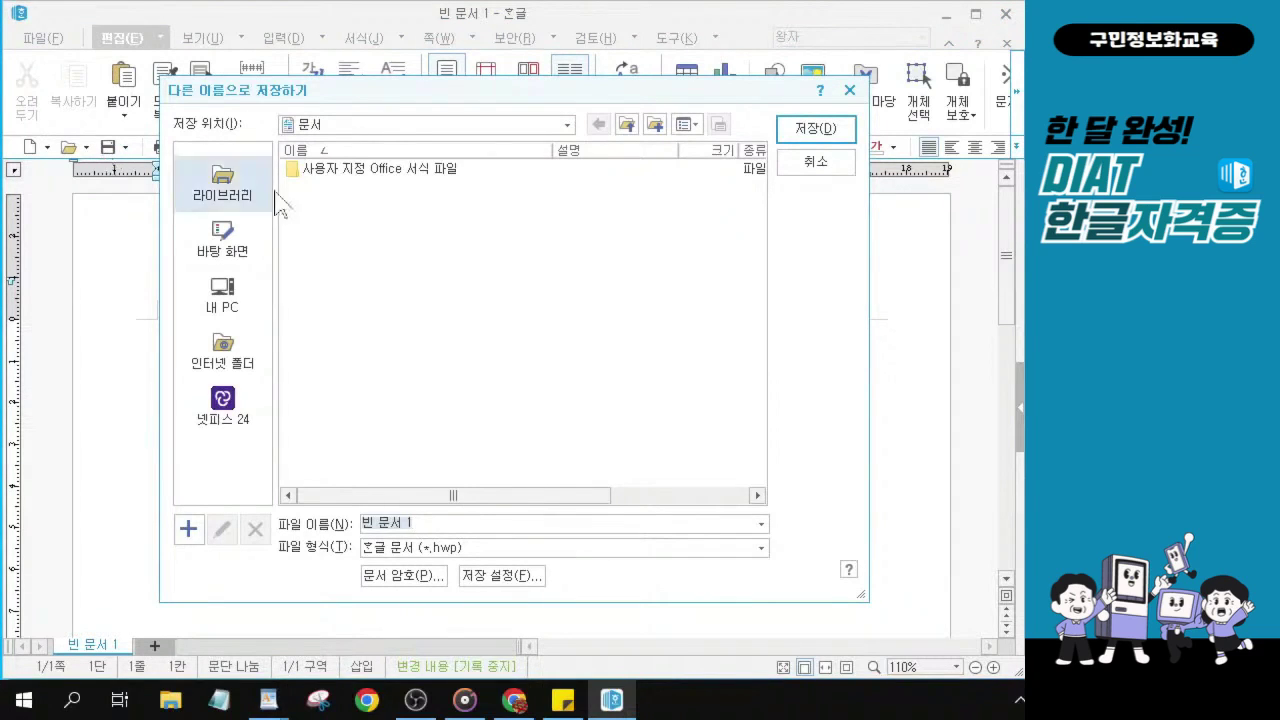
pyautogui.click(228, 241)
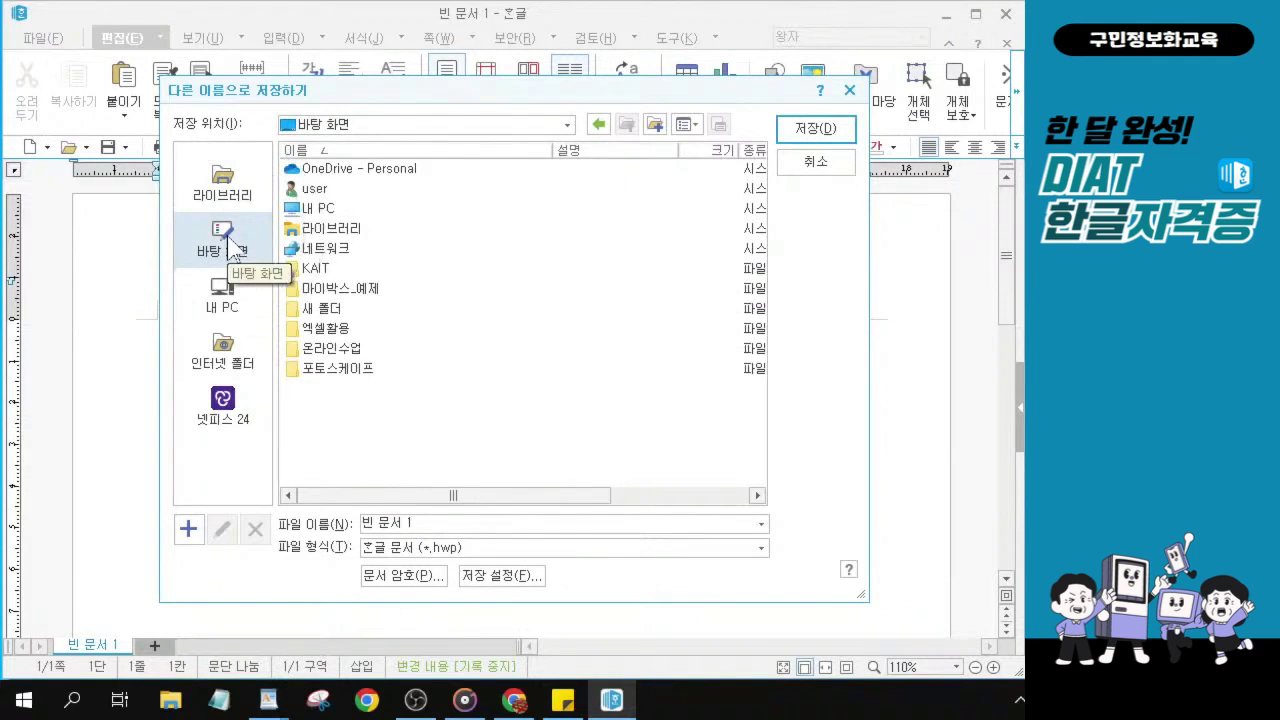
pyautogui.click(311, 274)
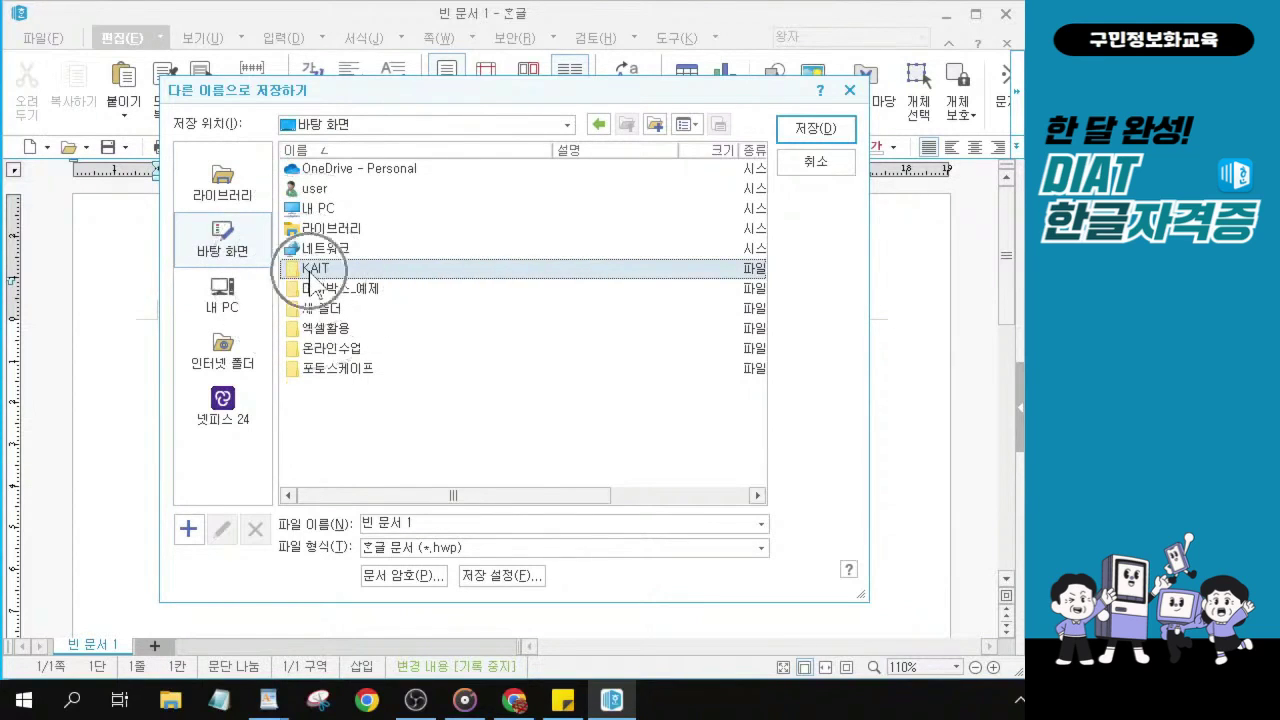
pyautogui.doubleClick(312, 270)
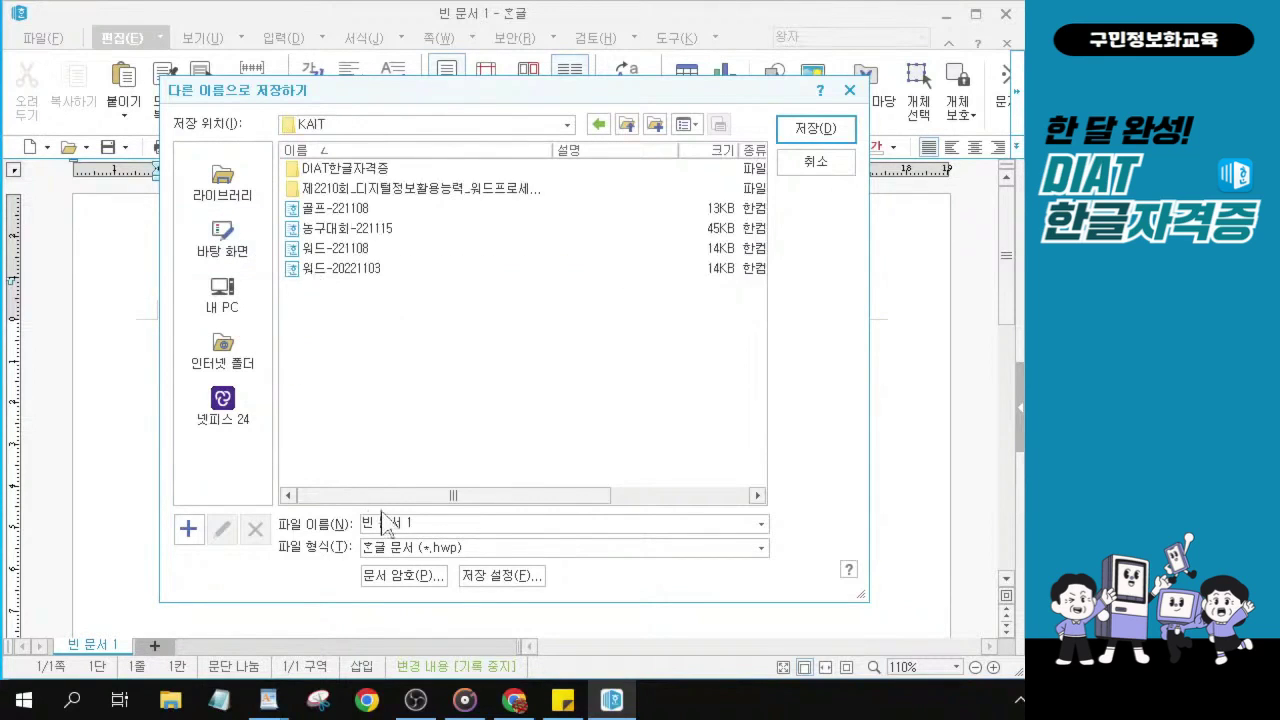
# - Name the file 전기자동차-221117 and save it as a Hangul document
pyautogui.moveTo(416, 522); pyautogui.dragTo(328, 535)
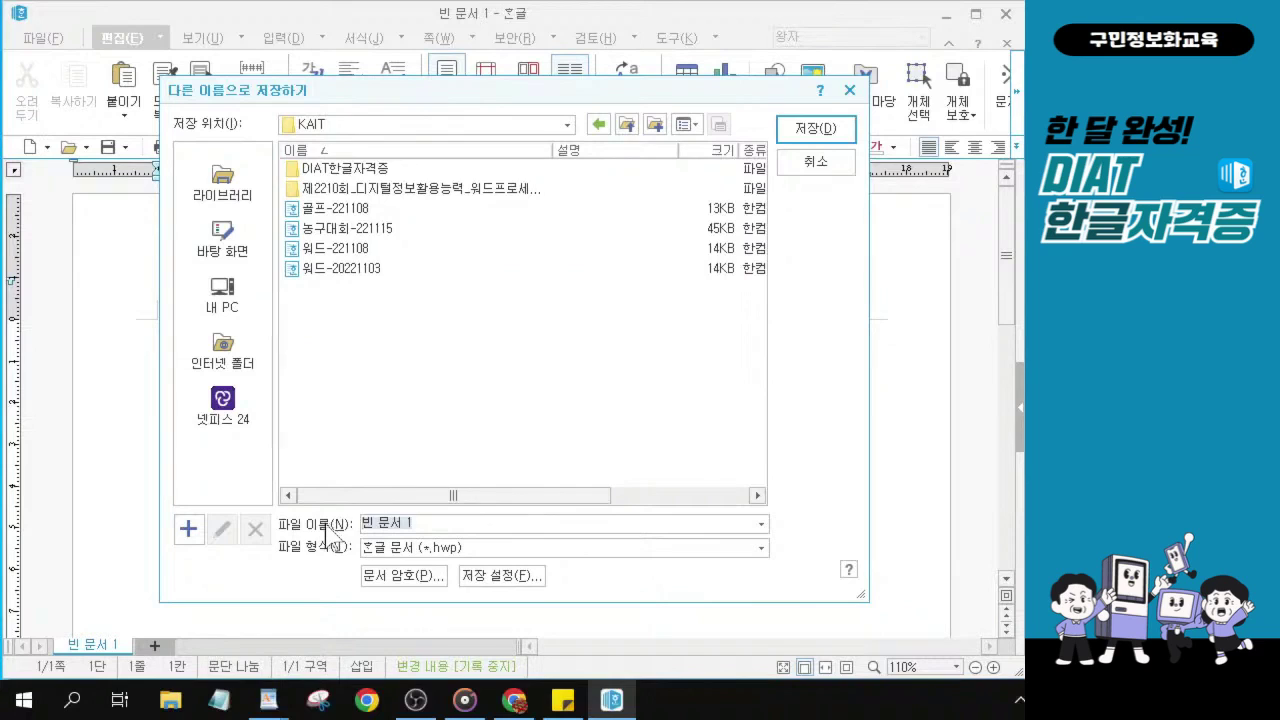
pyautogui.write('ㅇ')
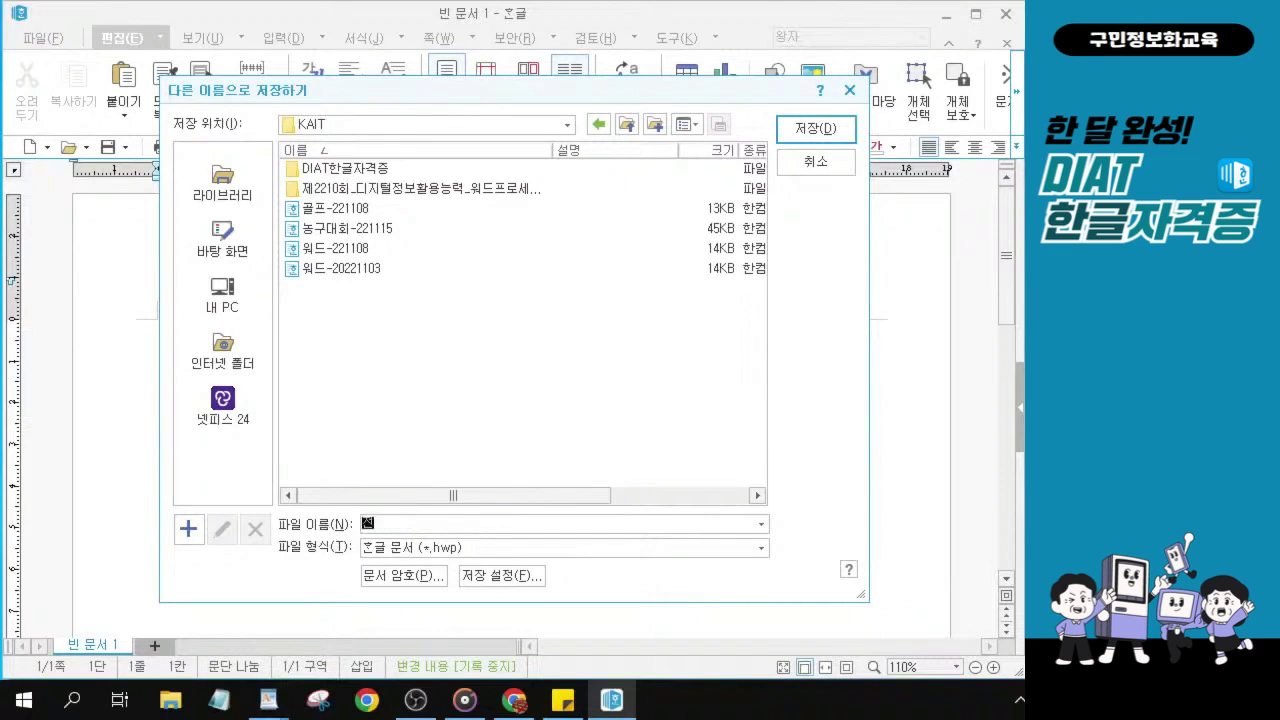
pyautogui.write('기자동ㅊ')
pyautogui.press('BackSpace')
pyautogui.write('차')
pyautogui.write('-221117')
pyautogui.press('alt')
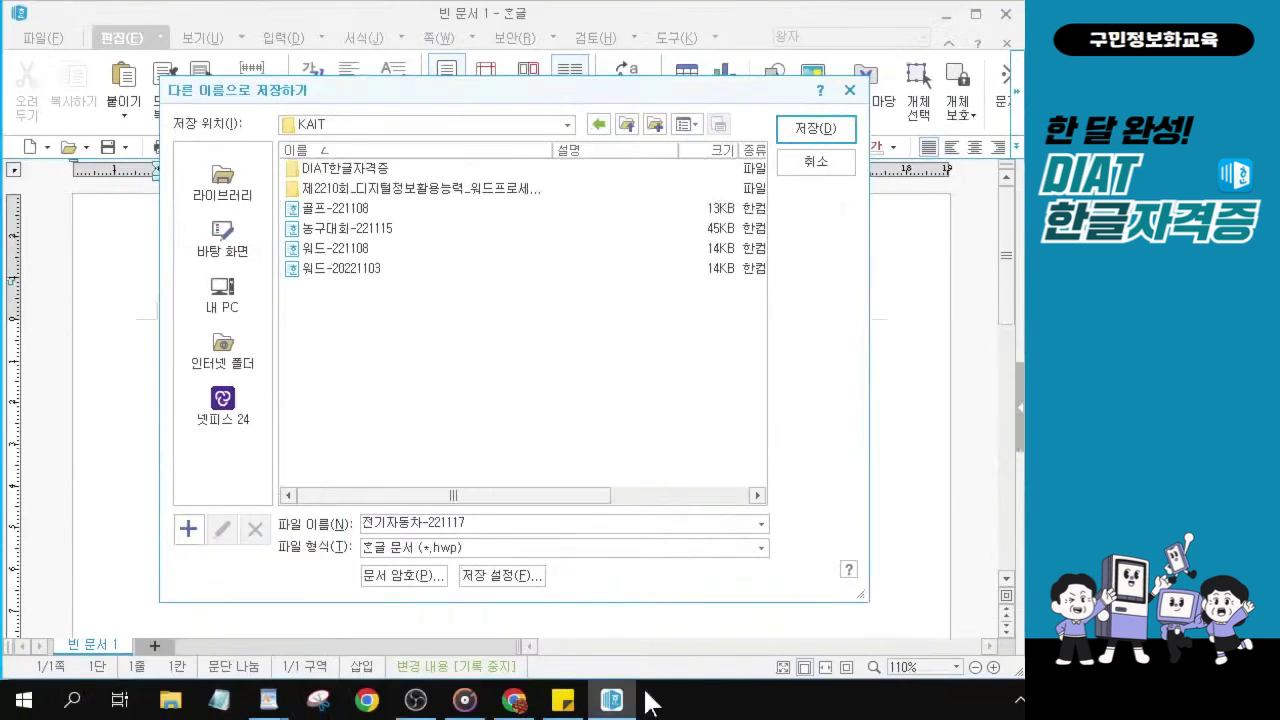
pyautogui.click(816, 130)
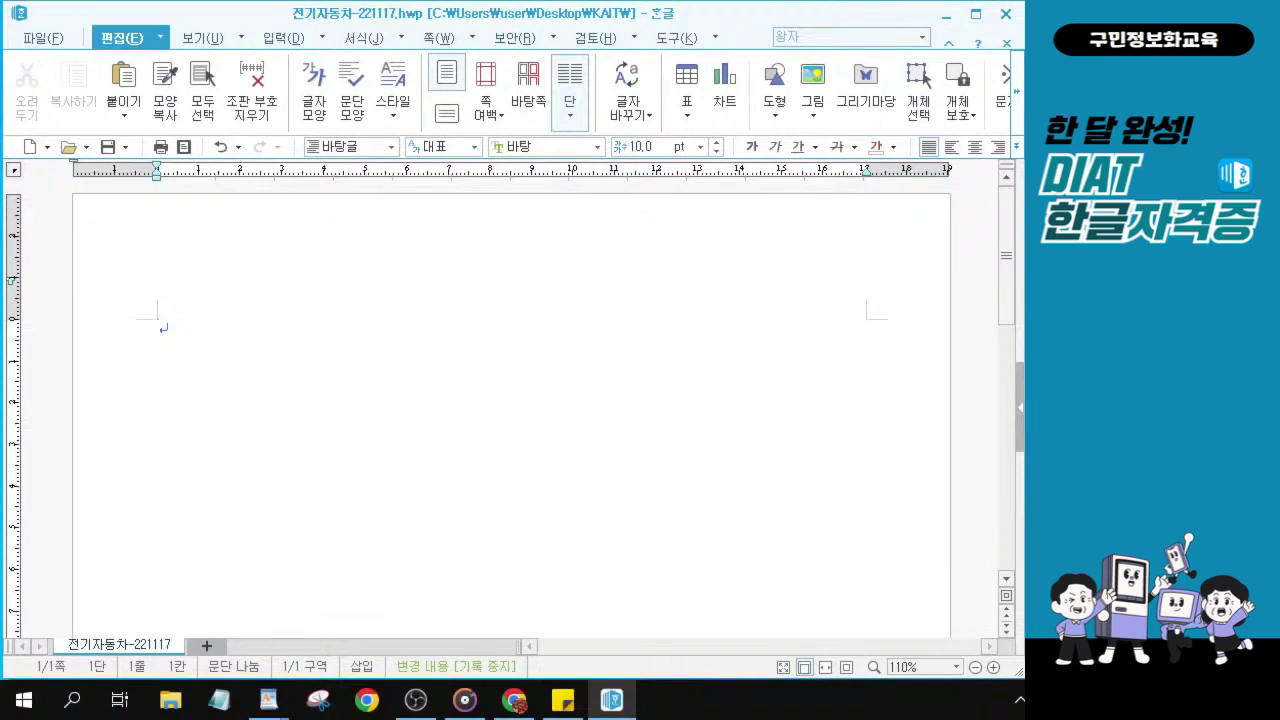
# - Return to the empty document and place the cursor at its start
pyautogui.hotkey('alt', 'Tab')
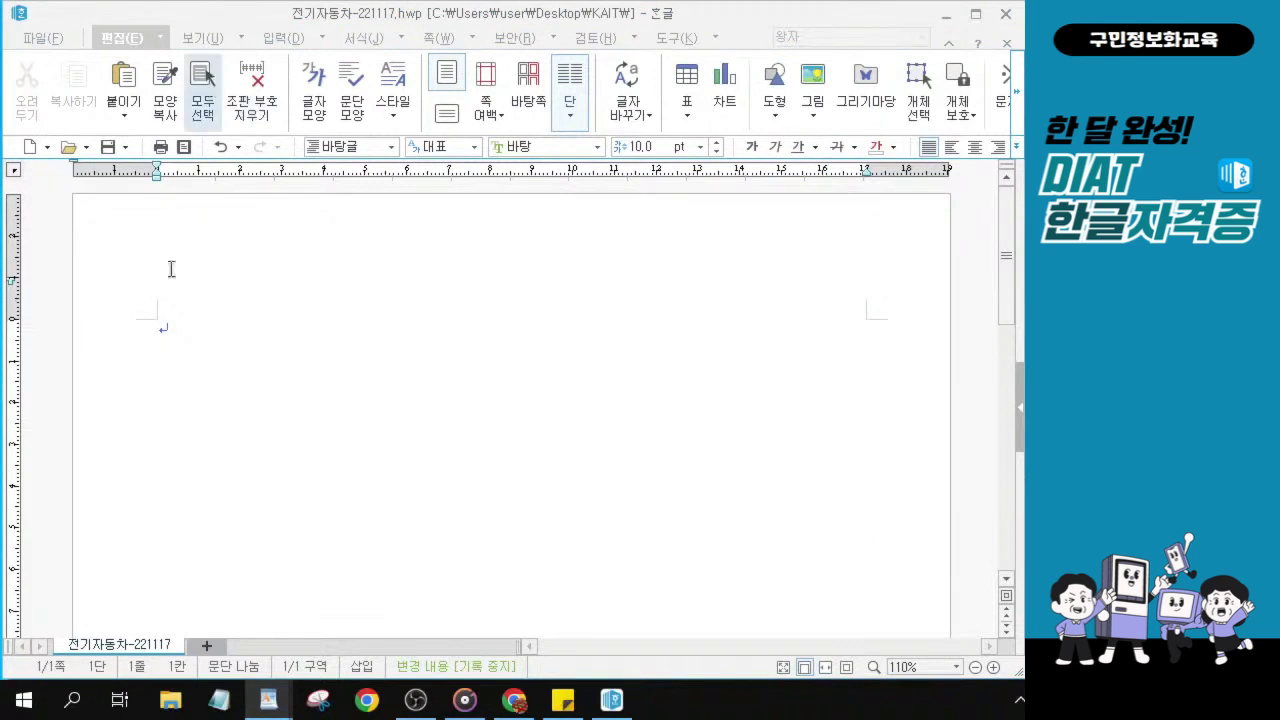
pyautogui.click(182, 325)
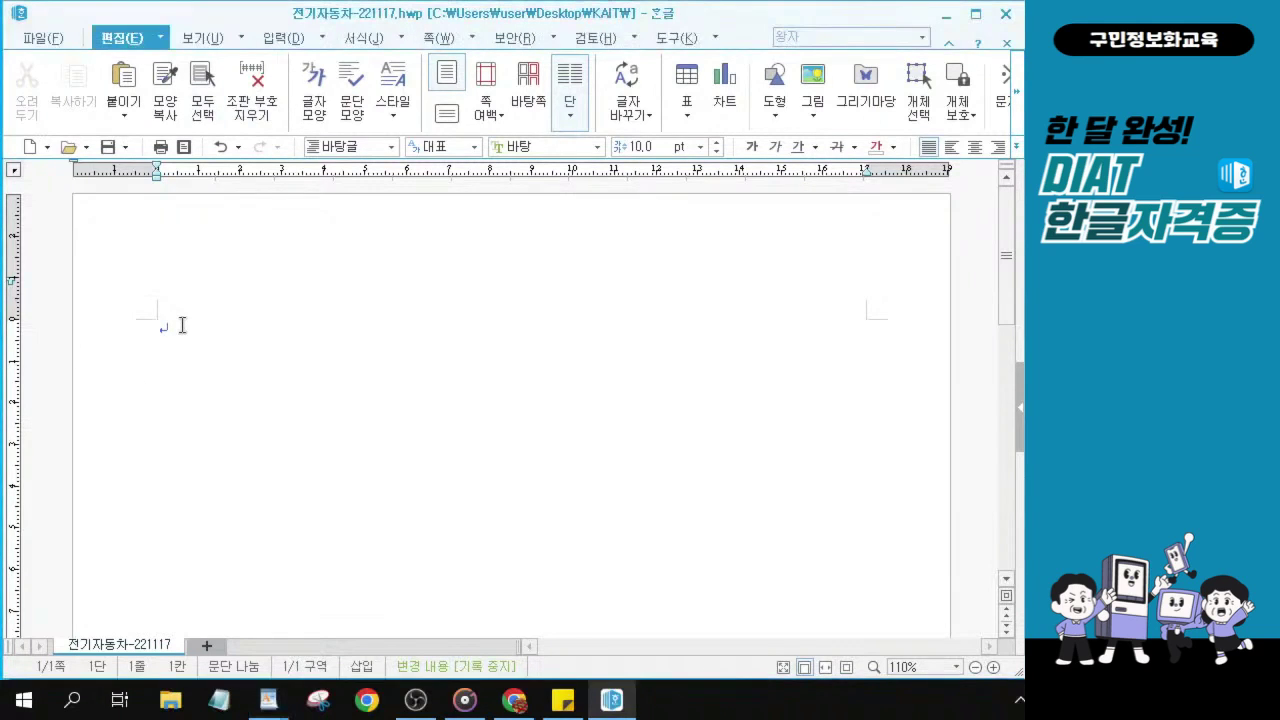
pyautogui.press('ctrl')
pyautogui.press('ctrl')
pyautogui.press('ctrl')
pyautogui.press('ctrl')
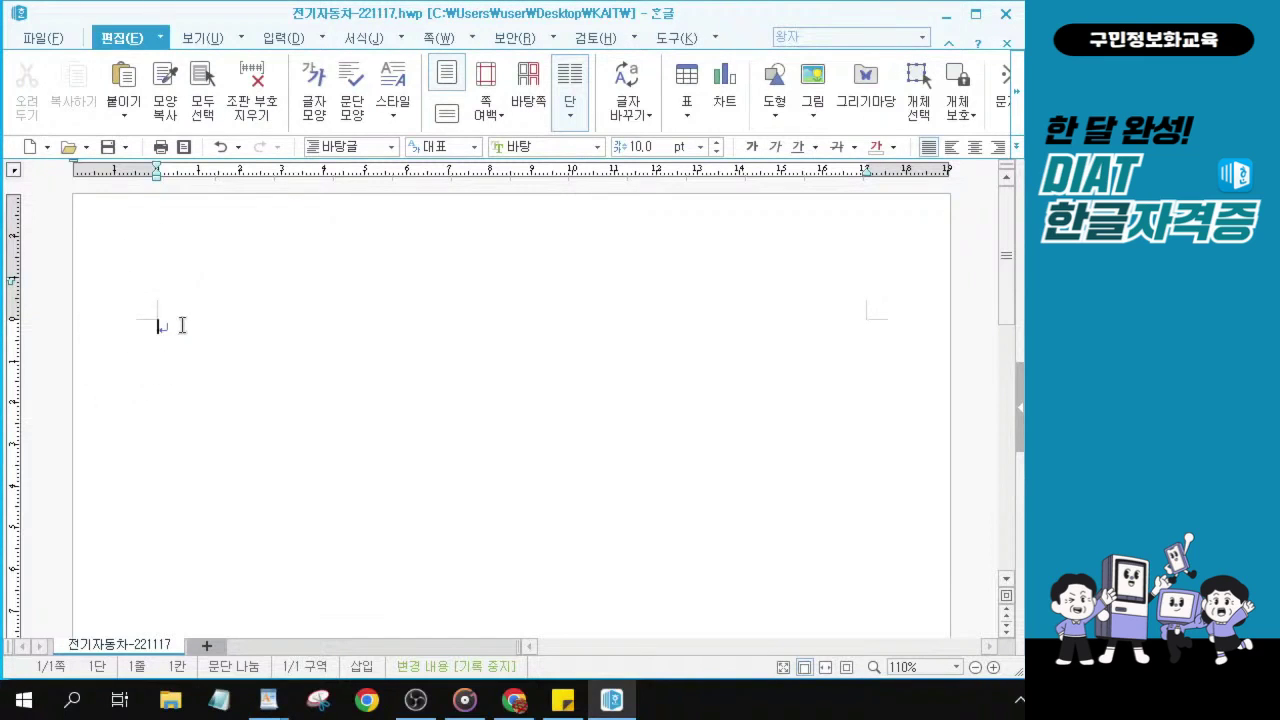
pyautogui.click(325, 44)
pyautogui.click(325, 44)
pyautogui.click(325, 44)
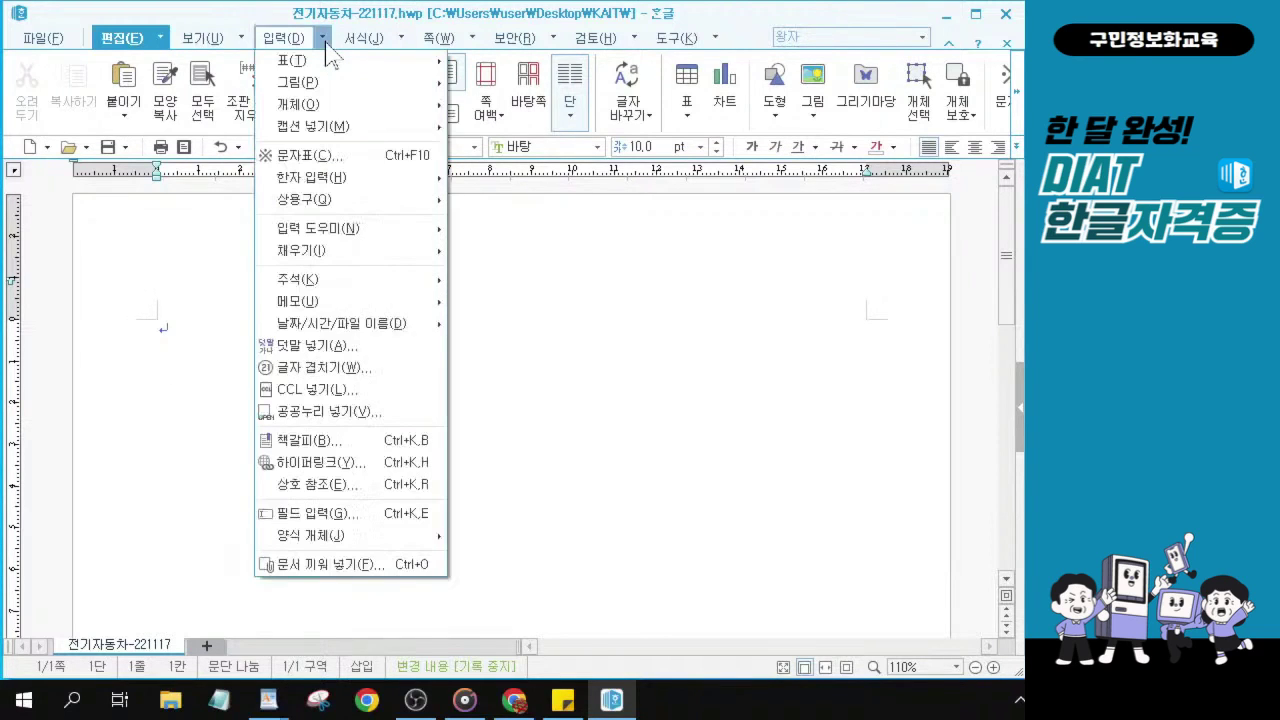
pyautogui.press('ctrl')
pyautogui.press('ctrl')
pyautogui.click(325, 43)
pyautogui.click(325, 43)
pyautogui.hotkey('alt', 'Tab')
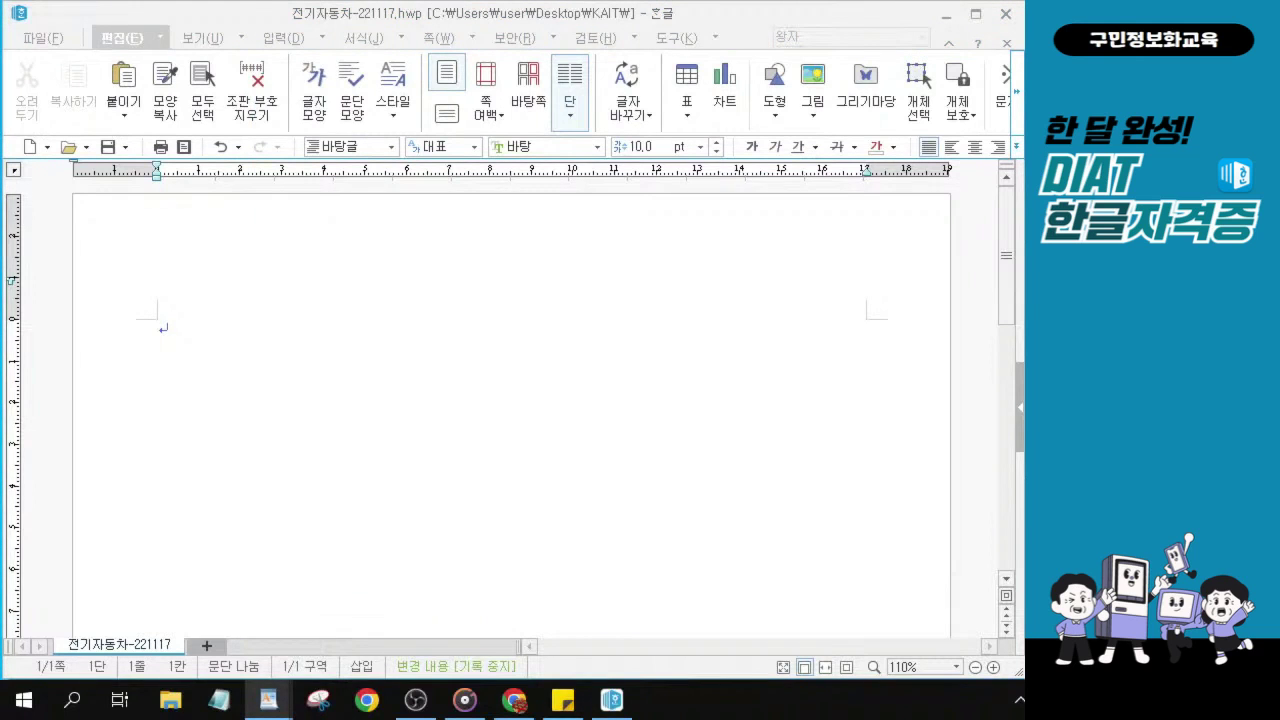
# - Start the Insert Document command (문서 끼워 넣기) and browse to the KAIT folder on the desktop
pyautogui.click(322, 40)
pyautogui.click(323, 40)
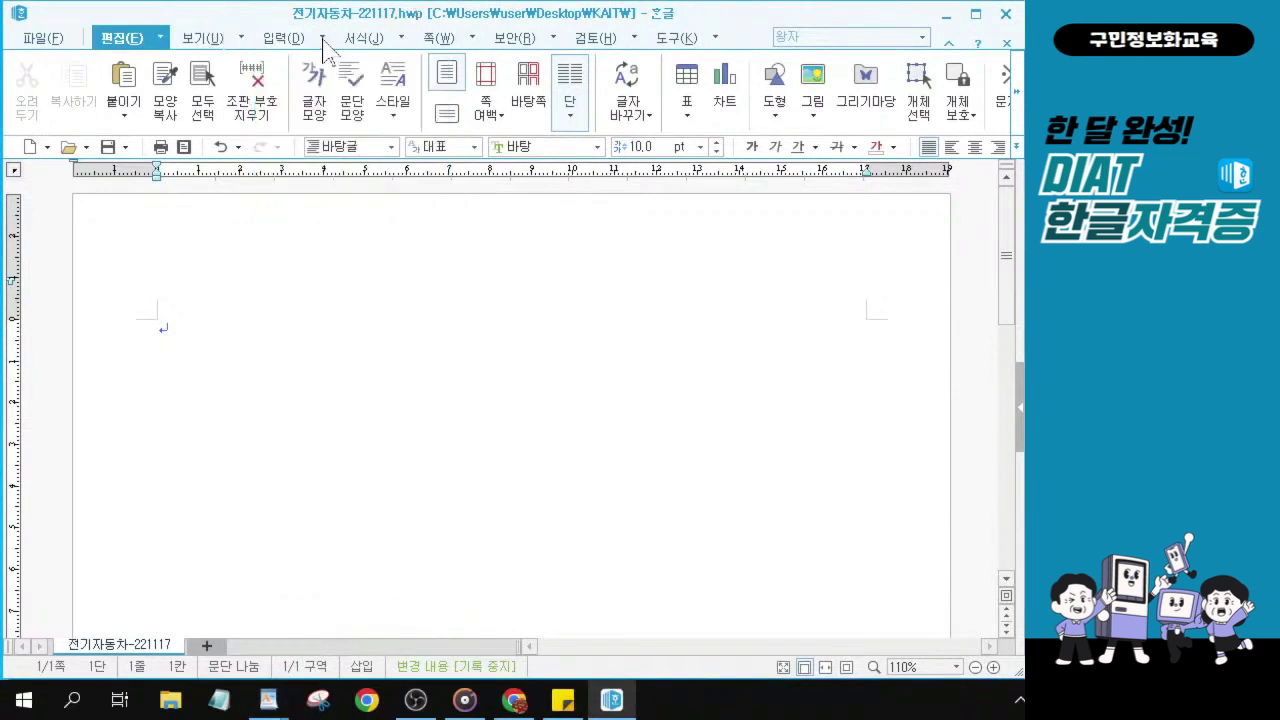
pyautogui.click(323, 40)
pyautogui.press('ctrl')
pyautogui.press('ctrl')
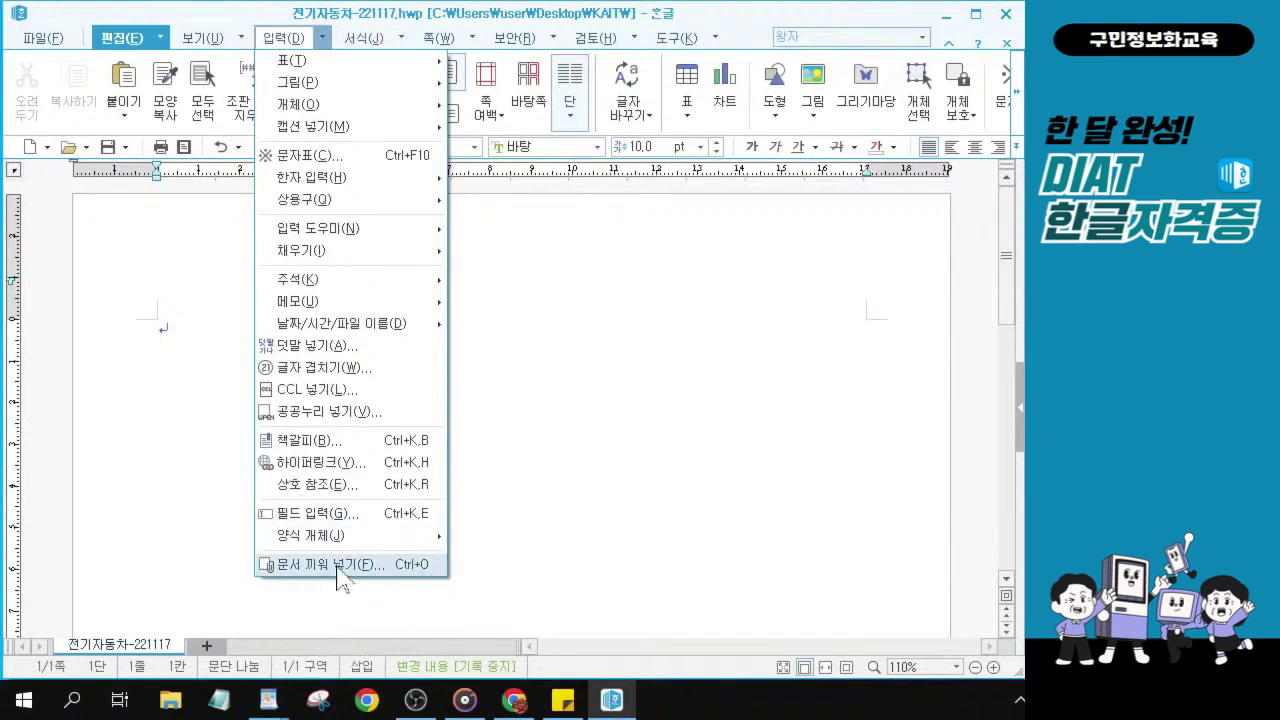
pyautogui.press('ctrl')
pyautogui.click(340, 566)
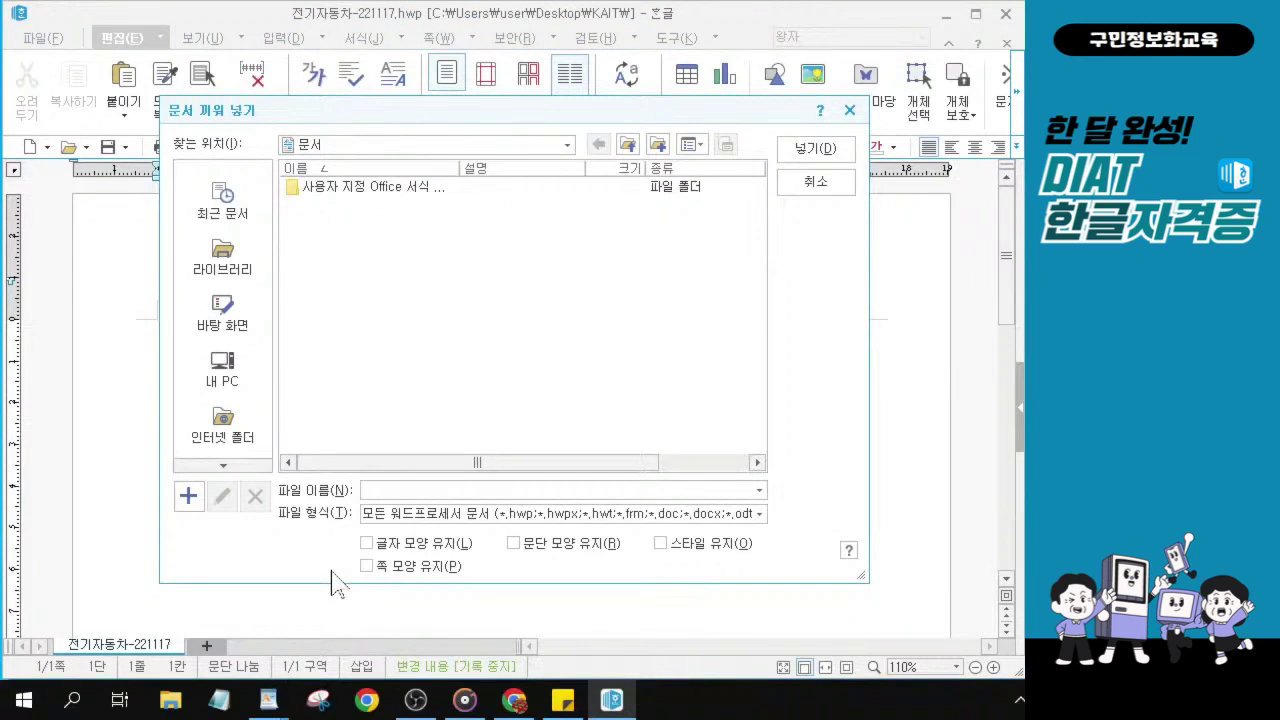
pyautogui.click(213, 330)
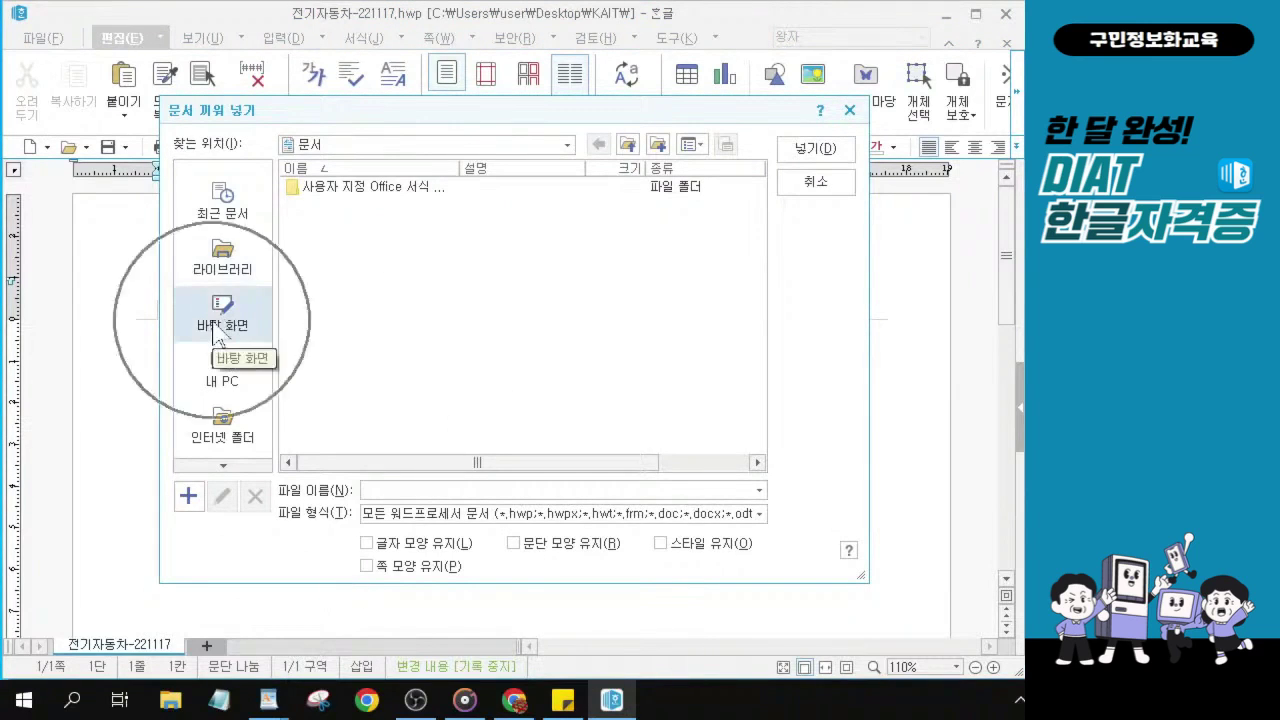
pyautogui.click(213, 330)
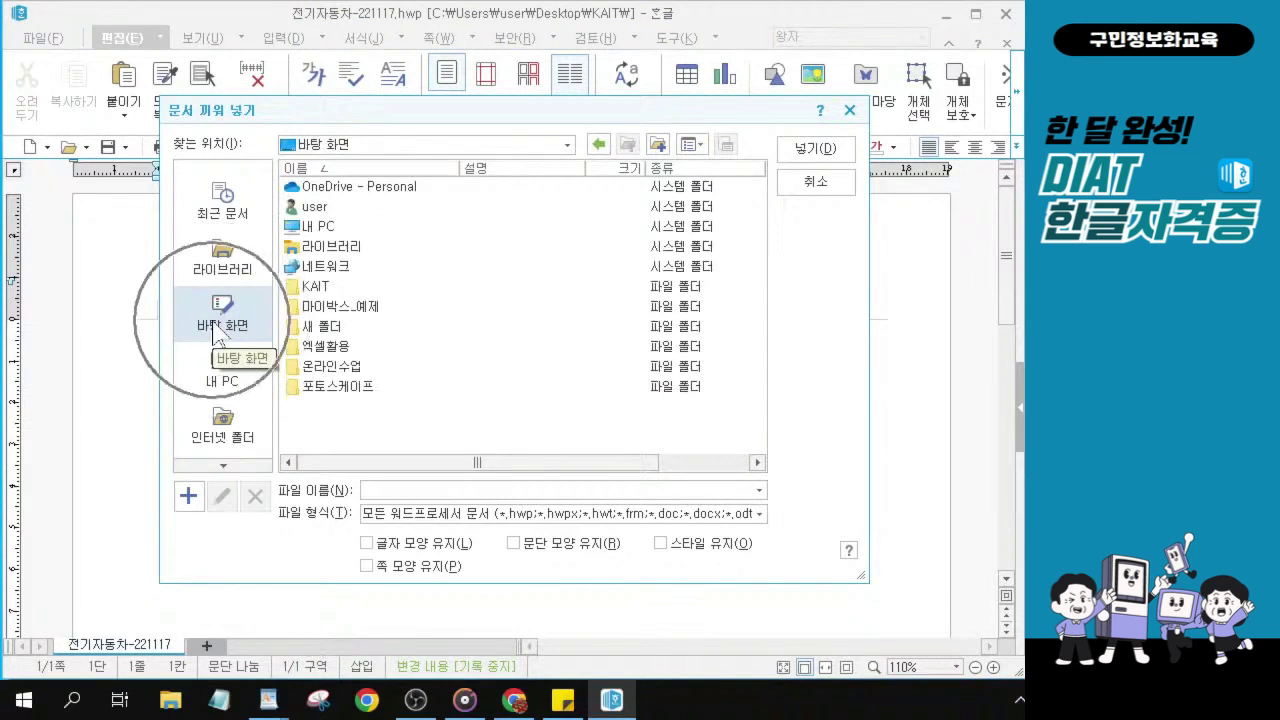
pyautogui.click(325, 290)
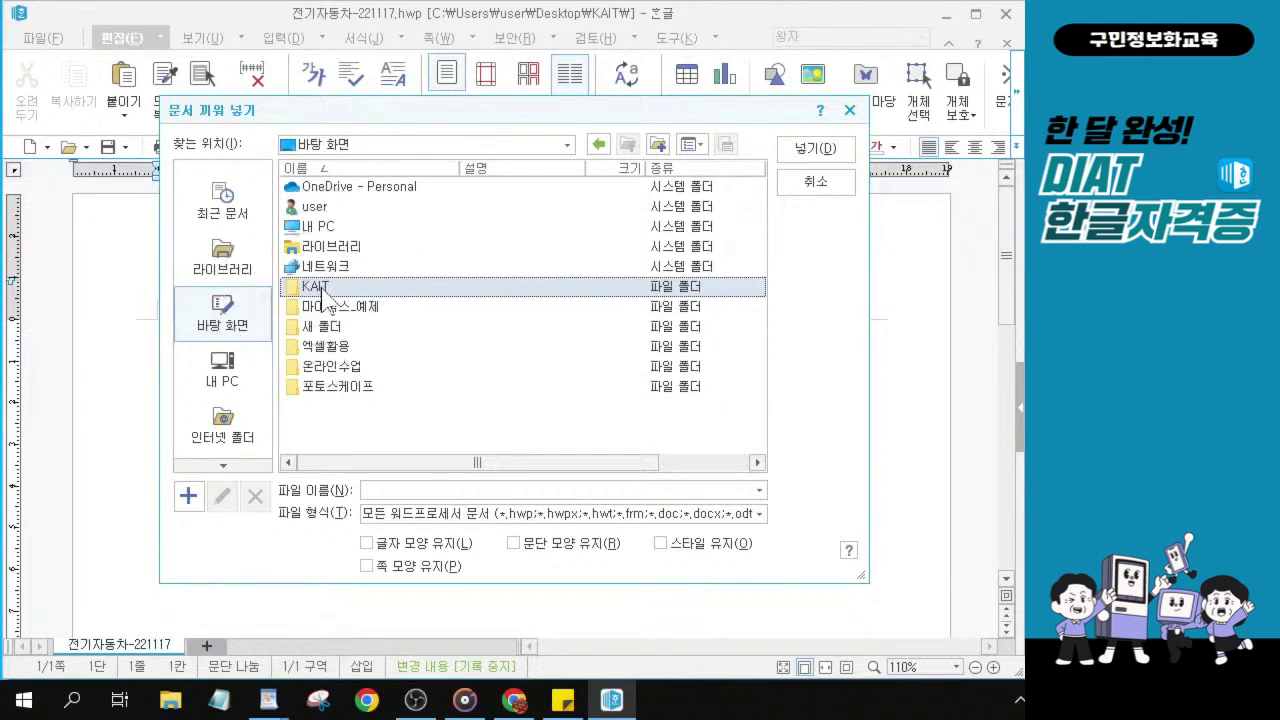
pyautogui.doubleClick(325, 290)
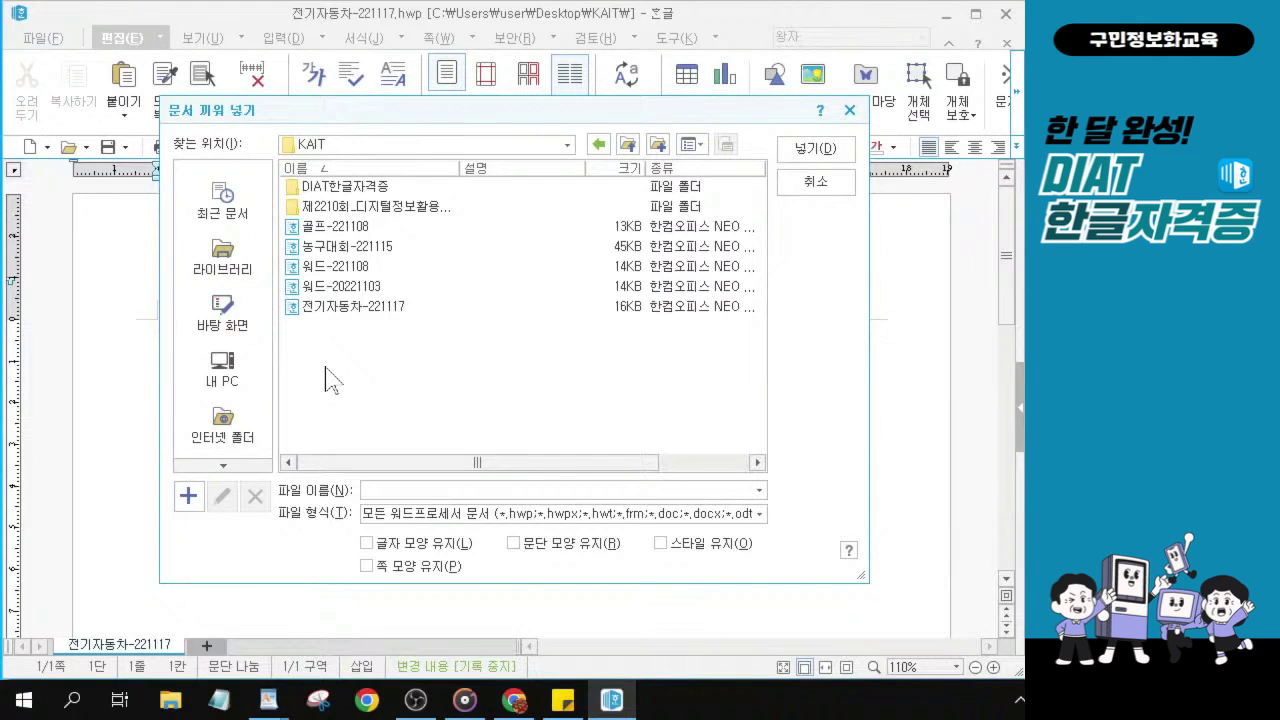
# - Insert the file 모의고사2회_문제1본문 from the 실전모의고사풀이 folder inside DIAT한글자격증
pyautogui.click(351, 188)
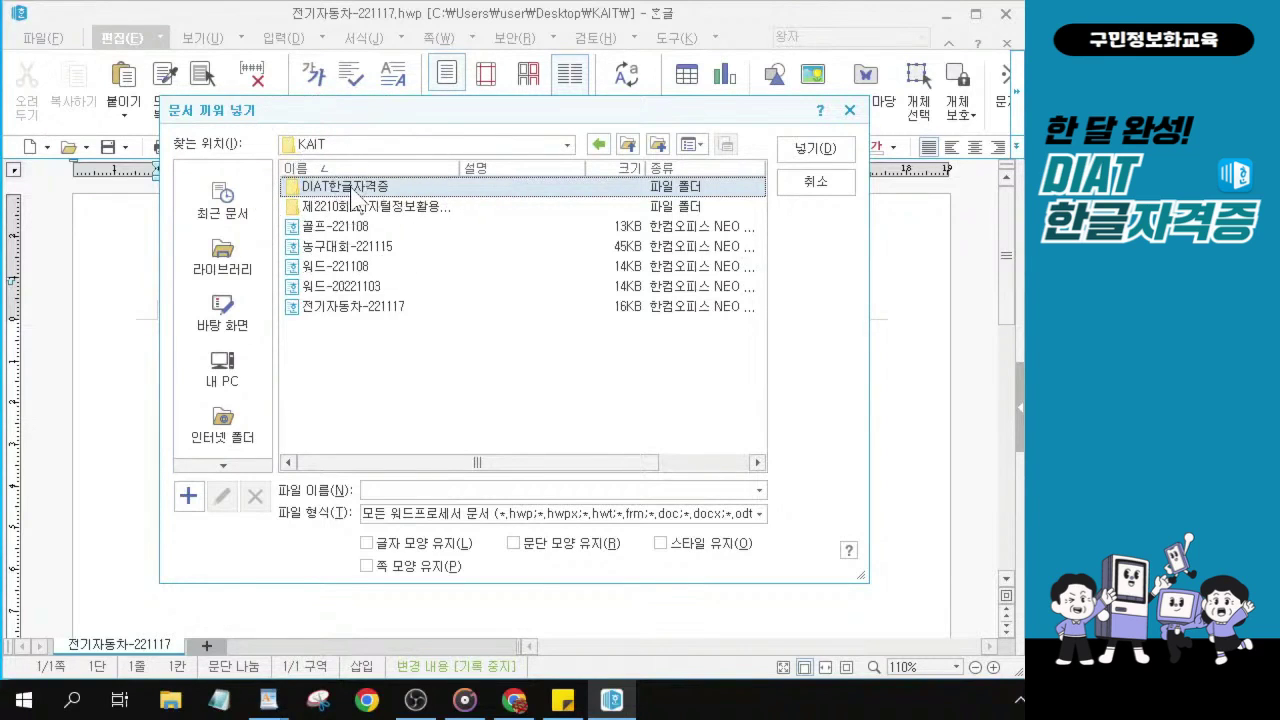
pyautogui.doubleClick(351, 188)
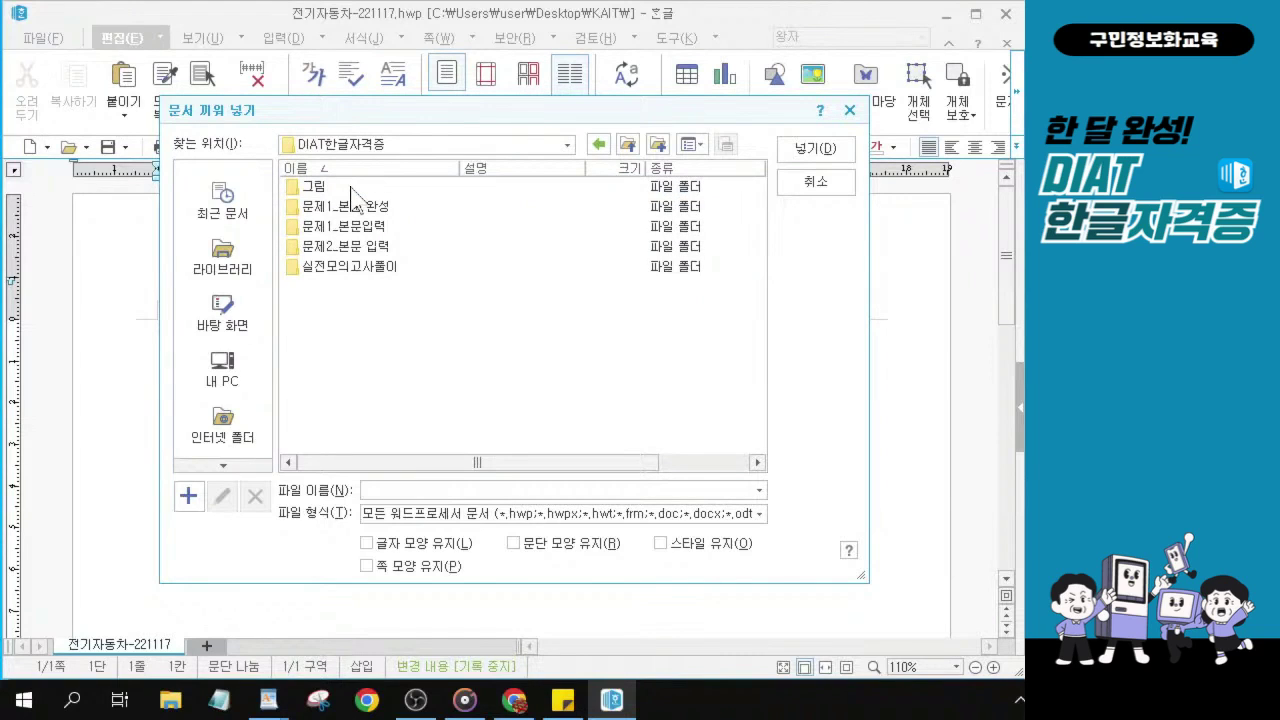
pyautogui.click(347, 272)
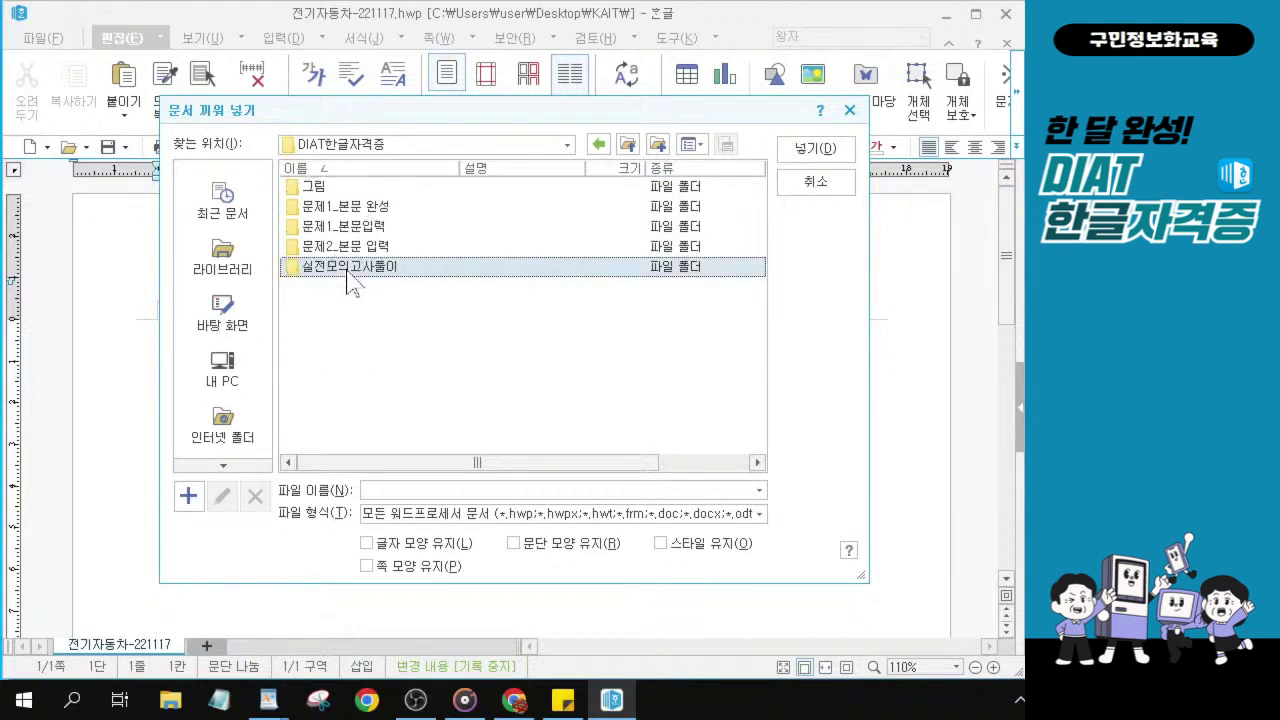
pyautogui.click(348, 270)
pyautogui.doubleClick(371, 263)
pyautogui.click(386, 230)
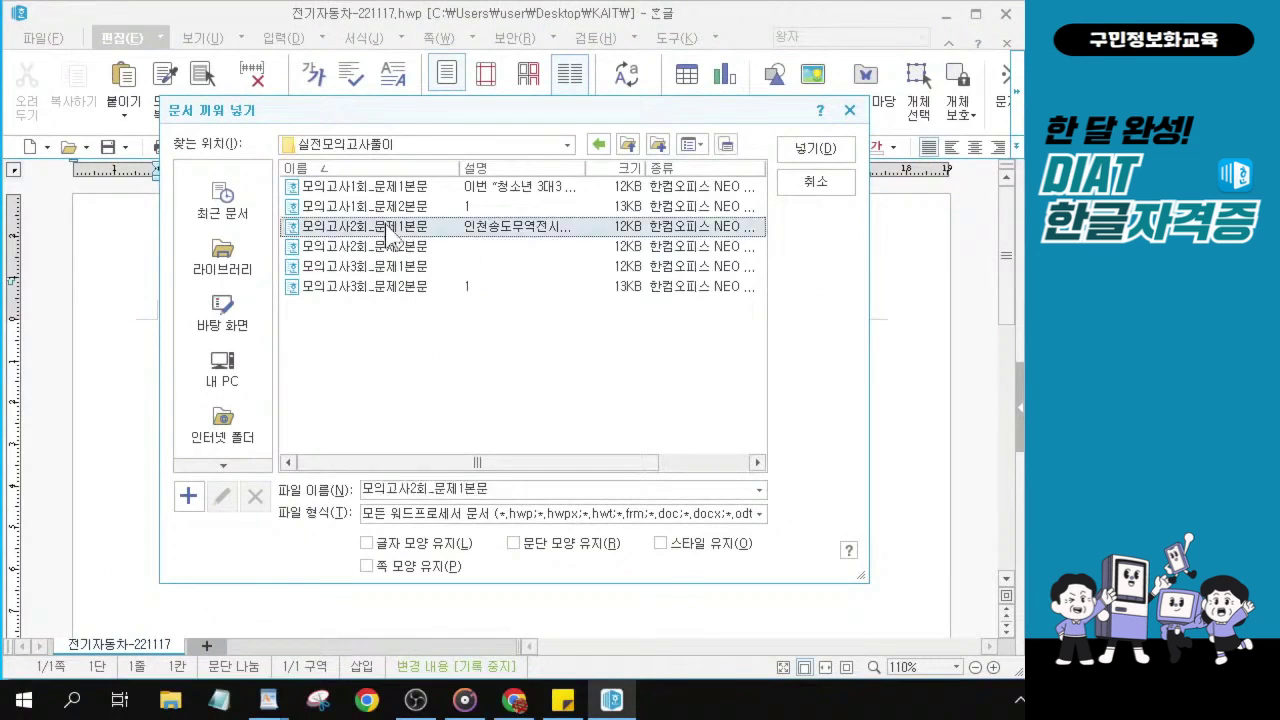
pyautogui.press('alt')
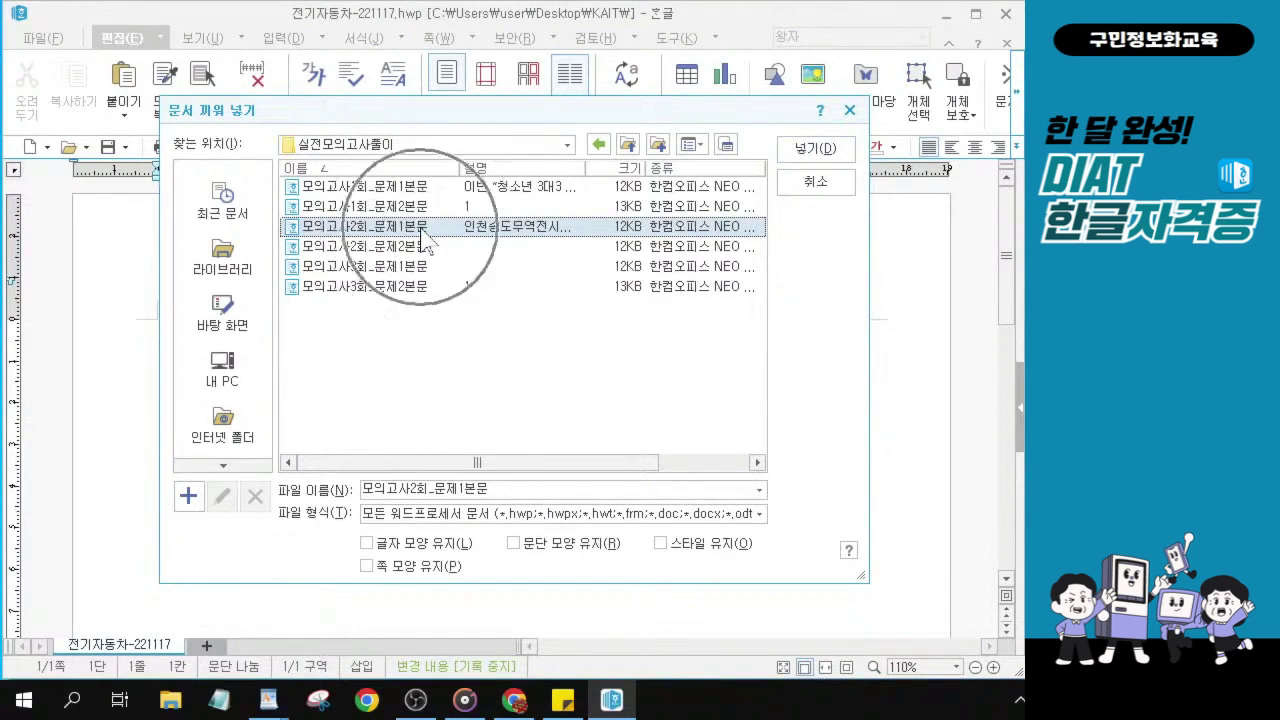
pyautogui.click(789, 155)
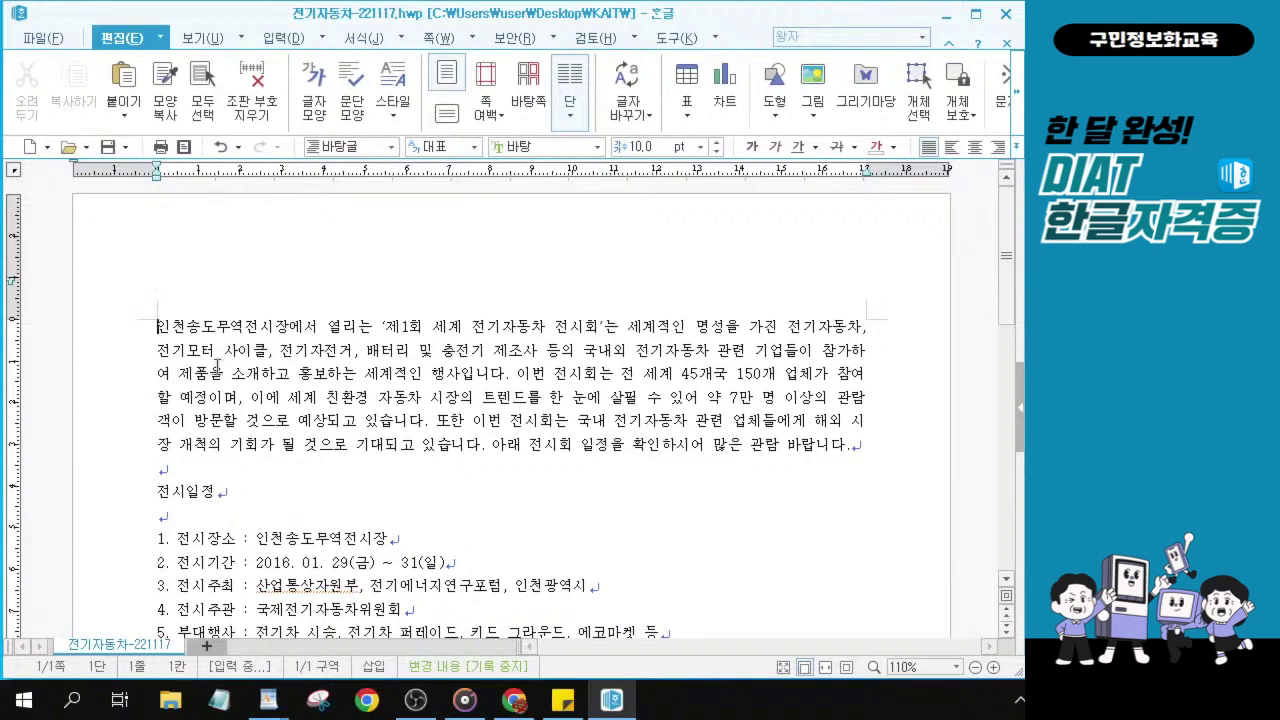
# - Review the inserted text from the opening paragraph down to the closing date and organiser lines, and enlarge the view
pyautogui.scroll(-3, 225, 470)
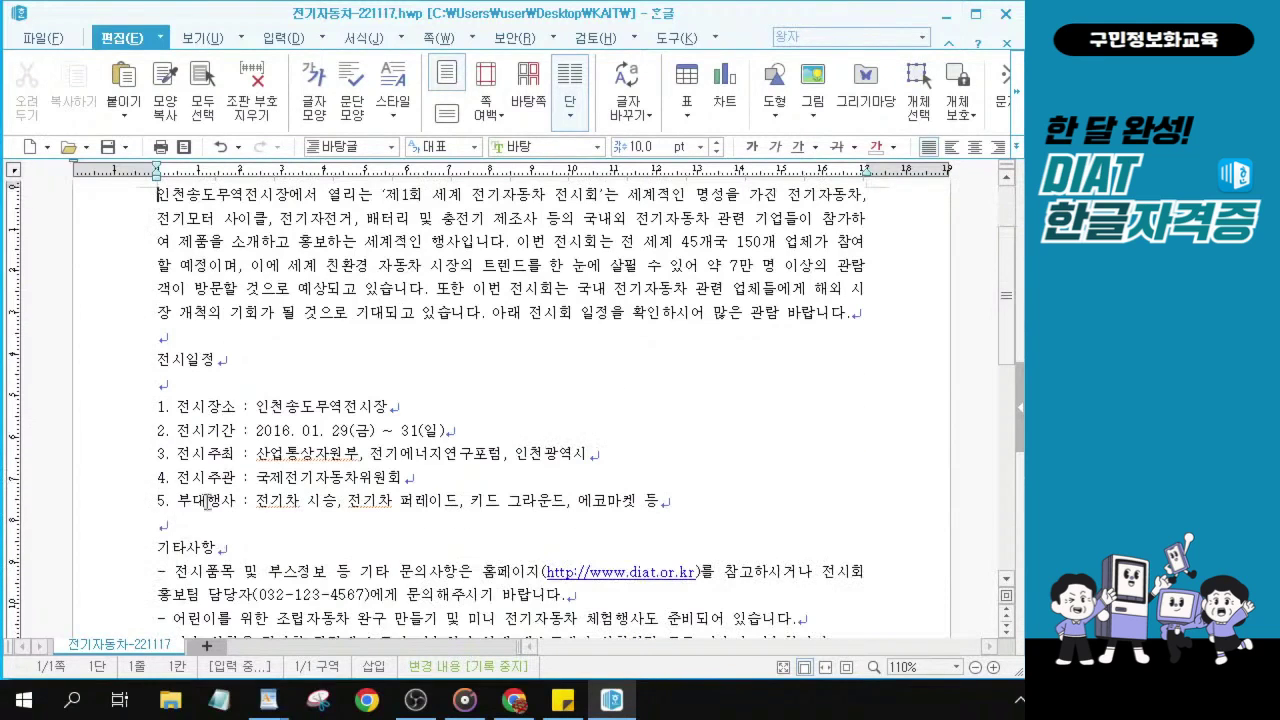
pyautogui.scroll(-5, 336, 543)
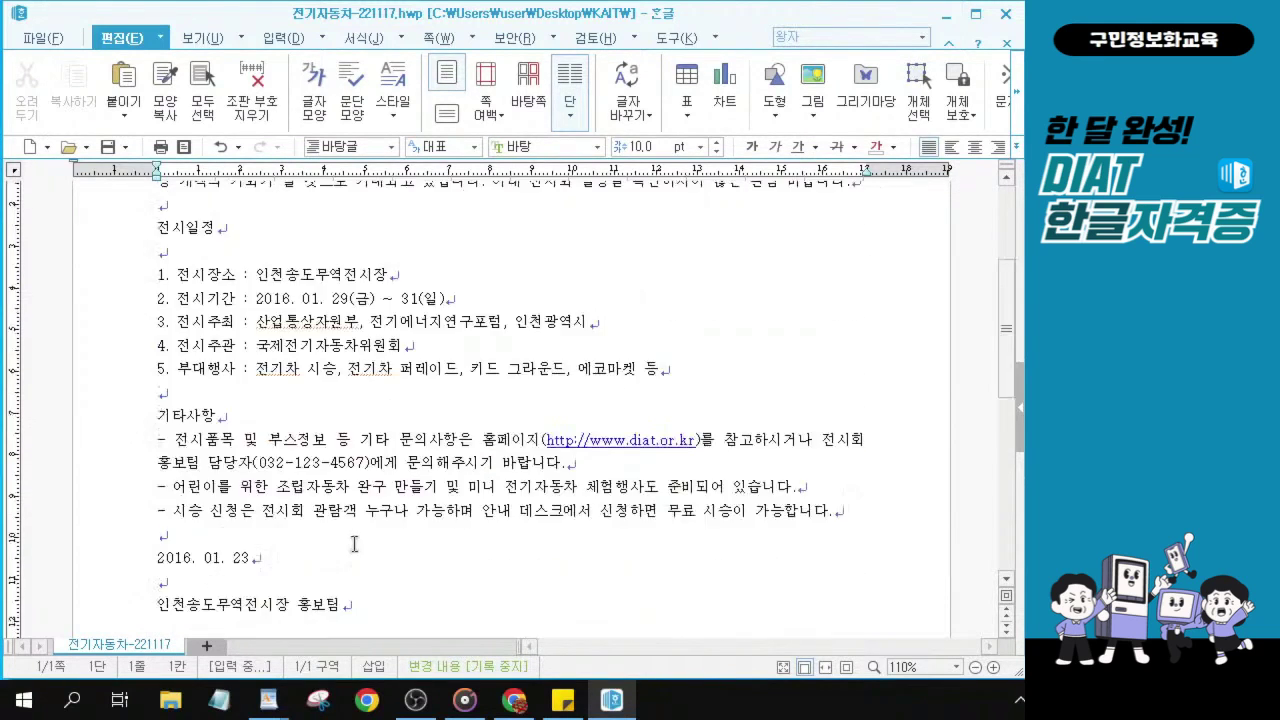
pyautogui.scroll(7, 265, 550)
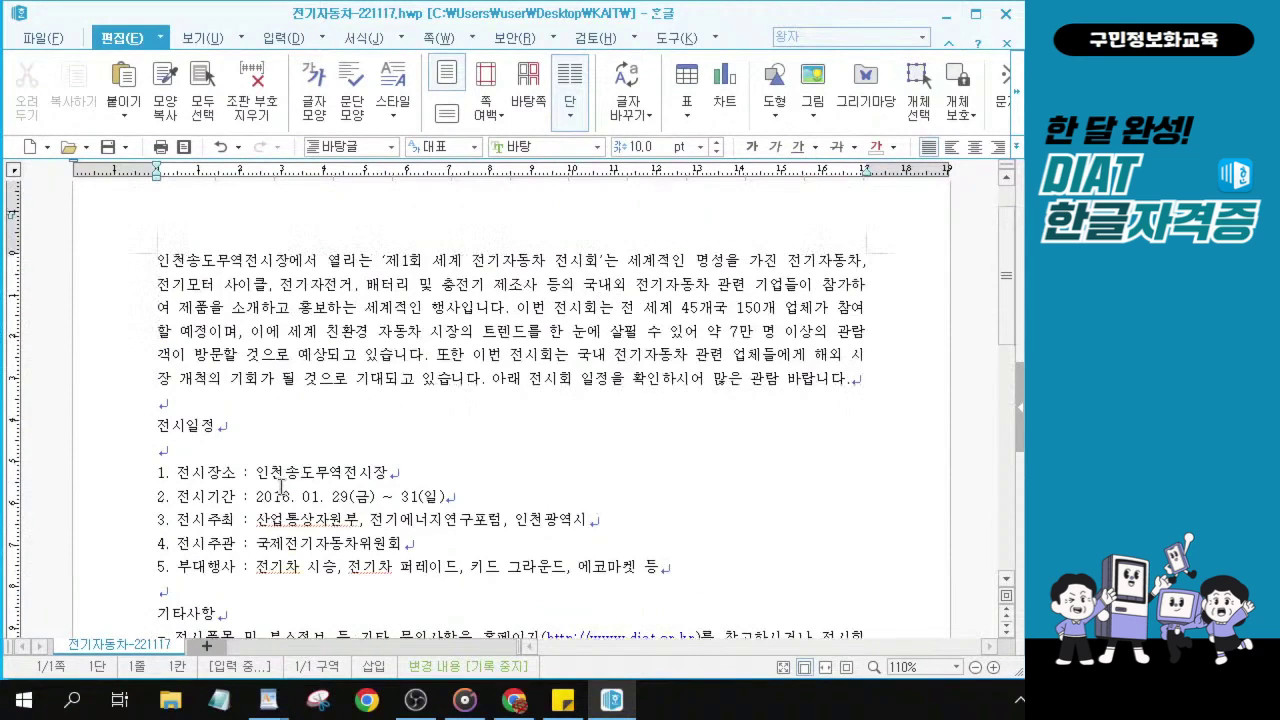
pyautogui.keyDown('ctrl'); pyautogui.scroll(2, 281, 487); pyautogui.keyUp('ctrl')
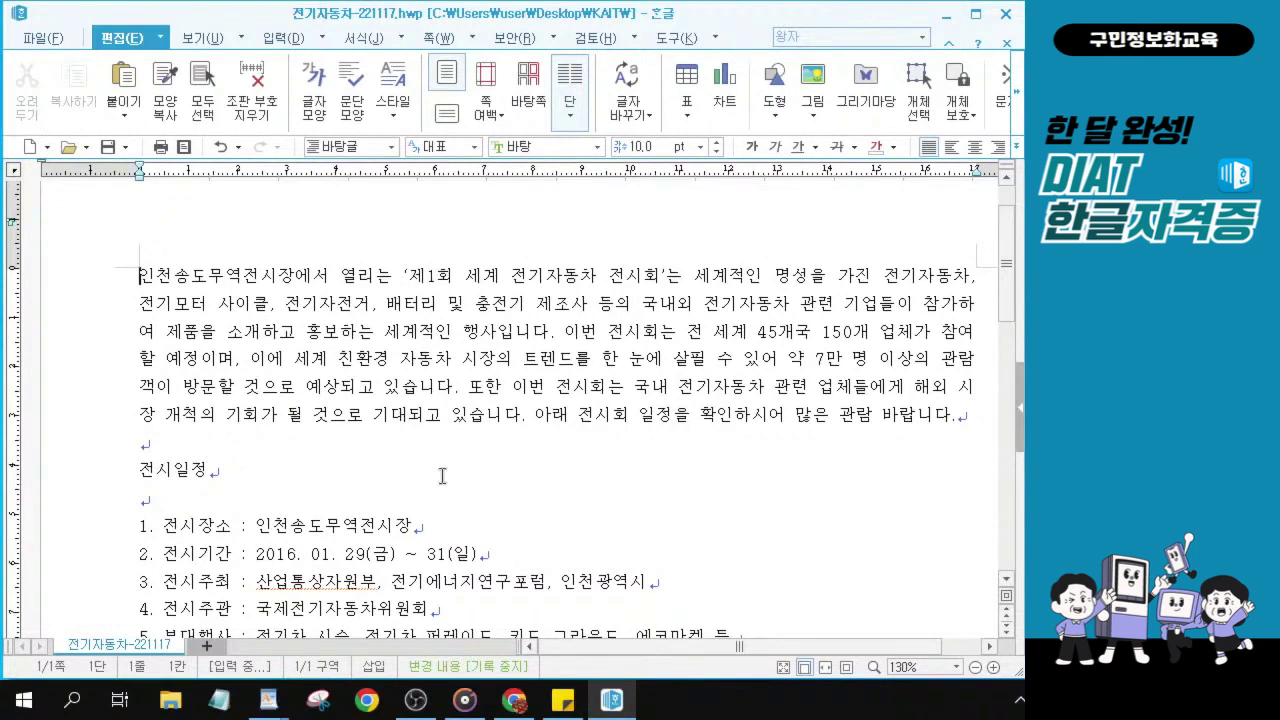
pyautogui.scroll(3, 442, 476)
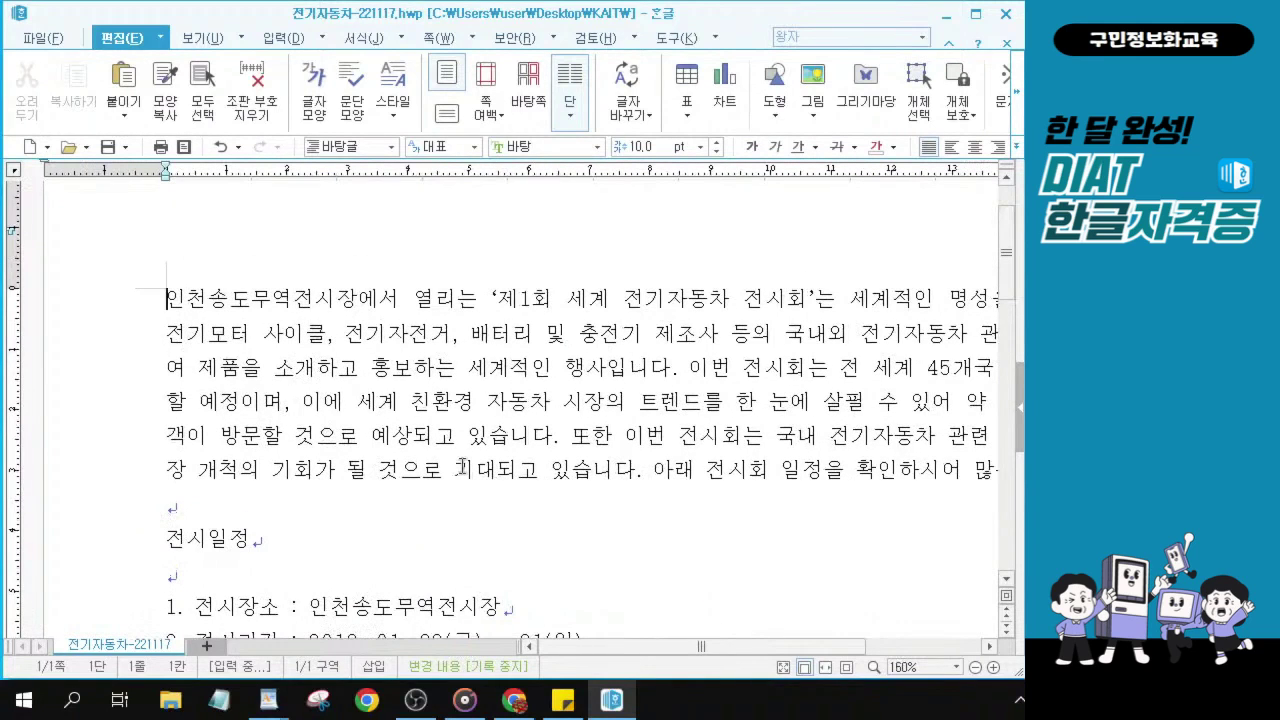
# - Place the cursor directly before the 전시일정 heading below the opening paragraph
pyautogui.hotkey('alt', 'Tab')
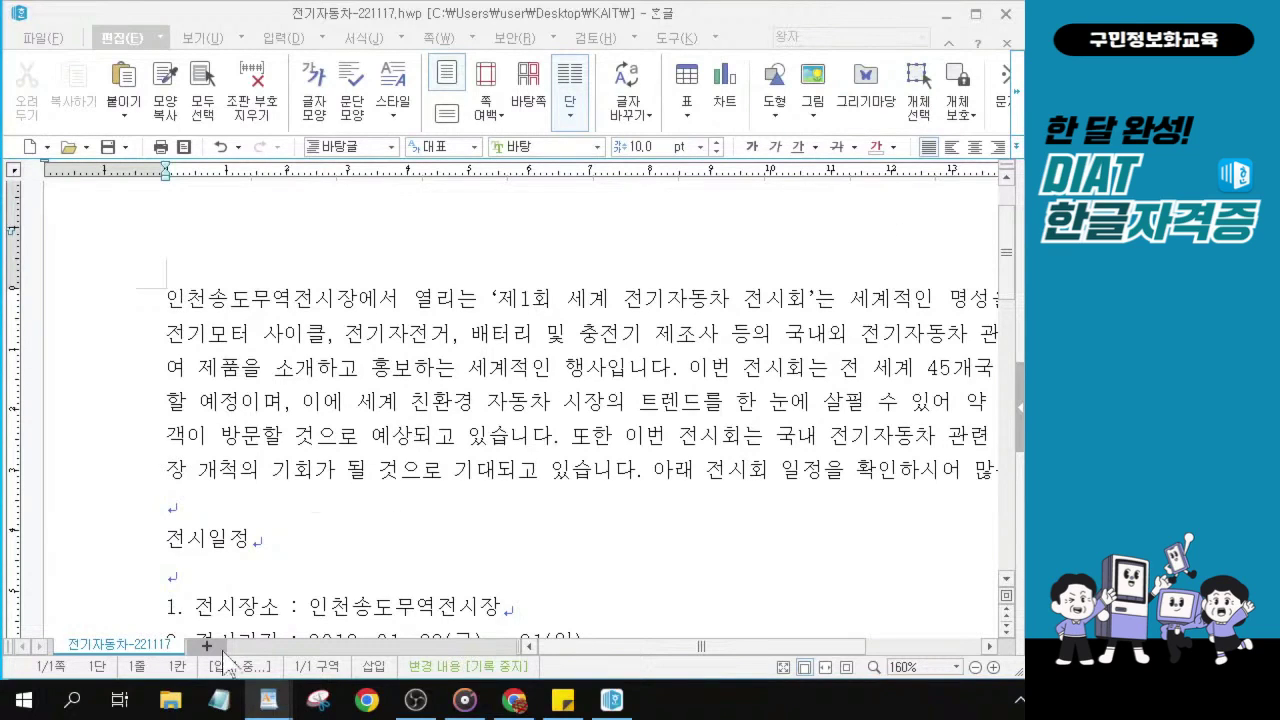
pyautogui.click(168, 536)
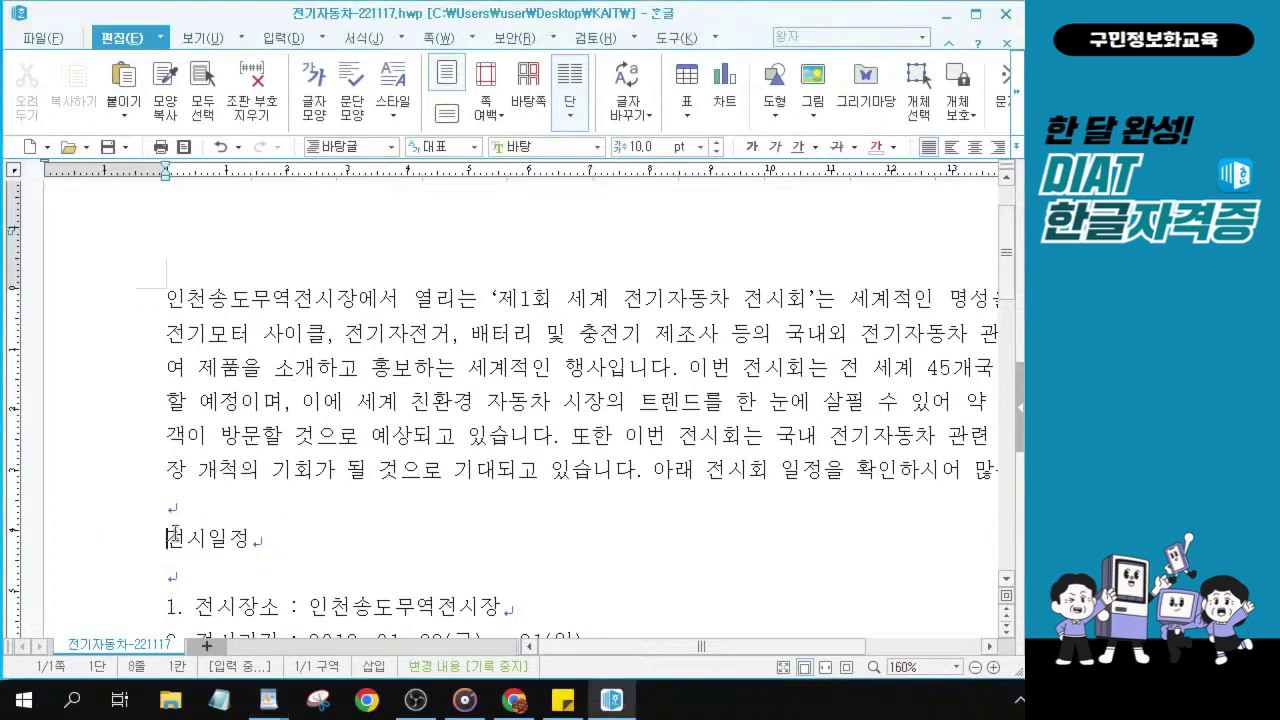
pyautogui.press('ctrl')
pyautogui.scroll(3, 176, 540)
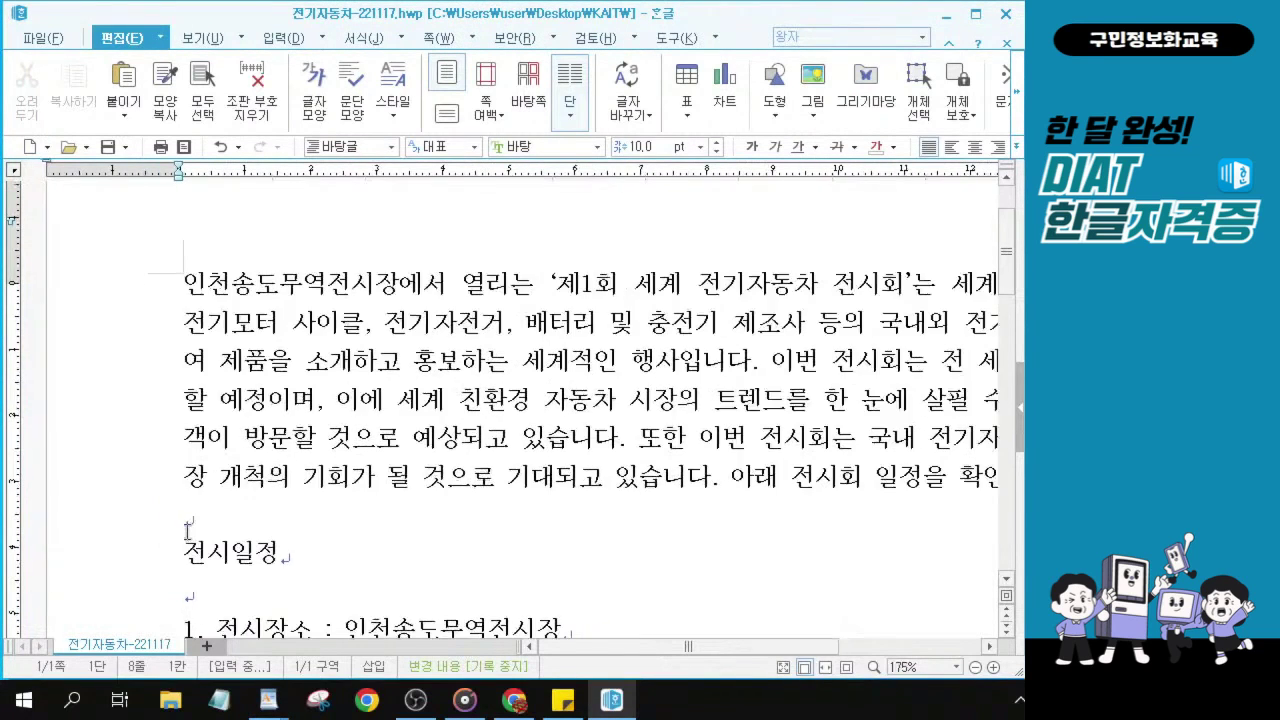
pyautogui.scroll(3, 220, 563)
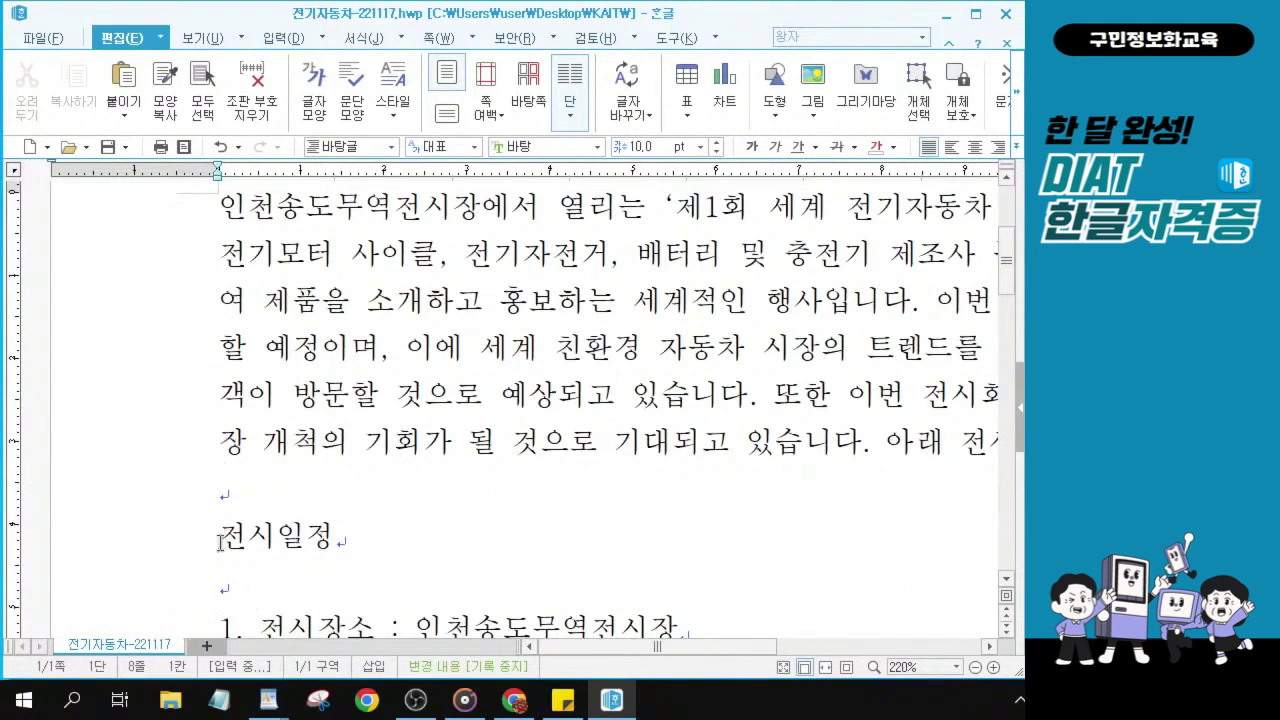
pyautogui.click(221, 536)
pyautogui.scroll(-1, 220, 525)
pyautogui.click(219, 405)
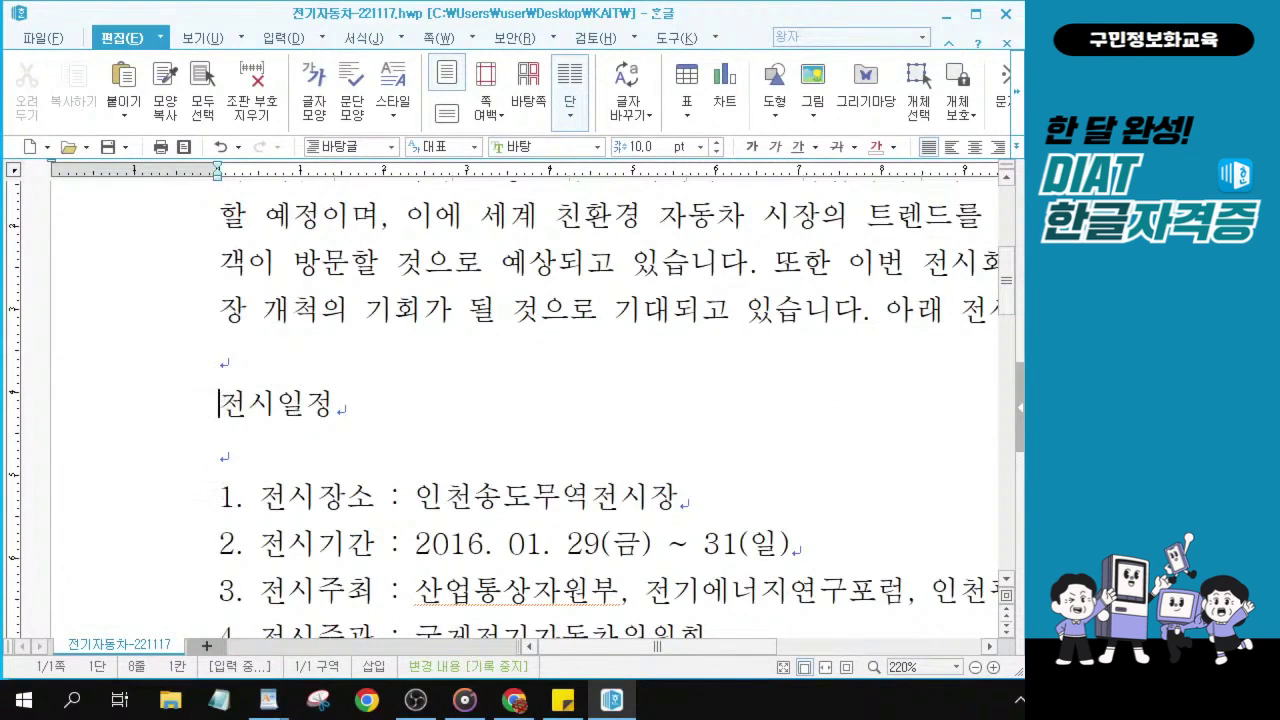
pyautogui.hotkey('alt', 'Tab')
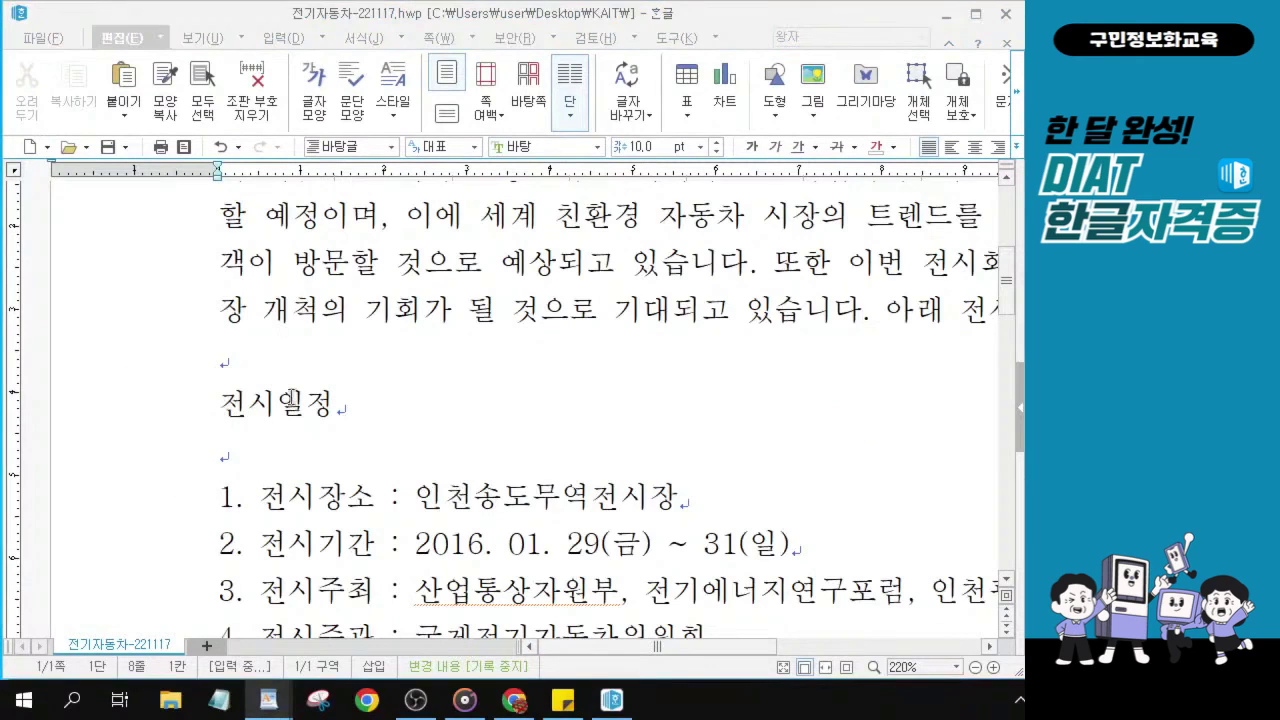
pyautogui.click(224, 405)
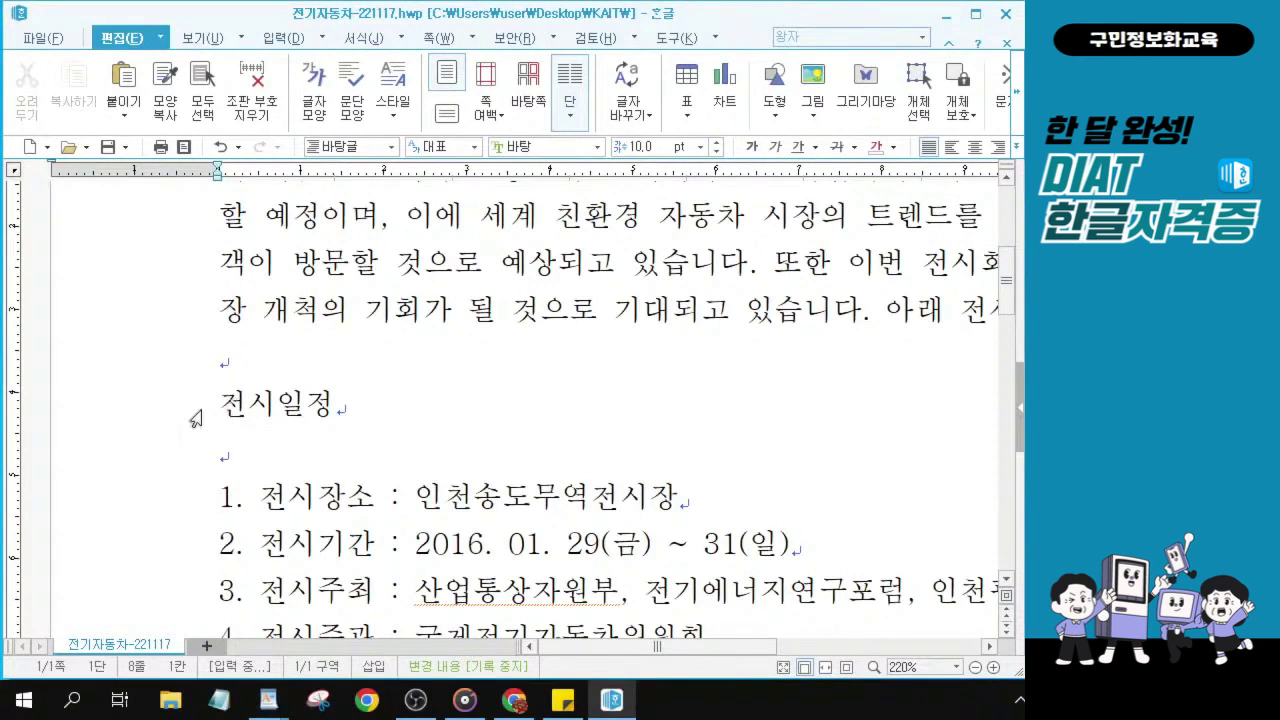
# - Open the character table (문자표 입력) and bring up the 전각 기호(일반) area of the 한글(HNC) set
pyautogui.hotkey('ctrl', 'F10')
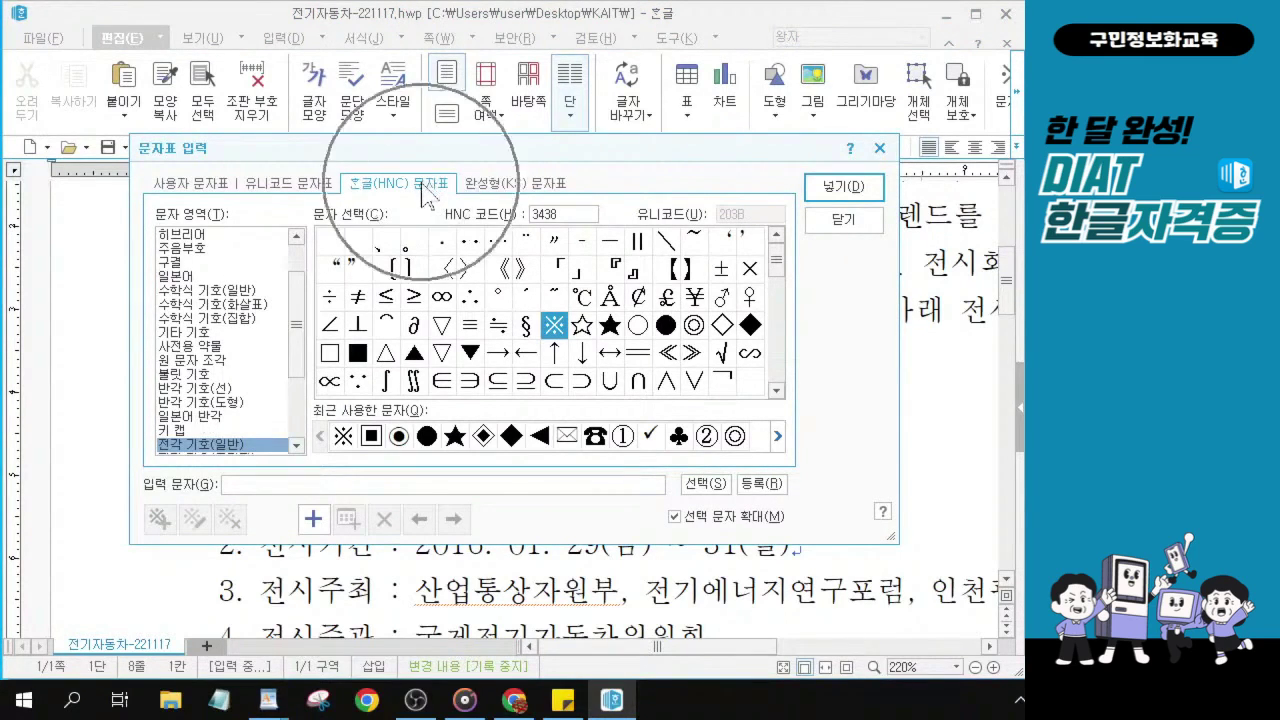
pyautogui.click(197, 190)
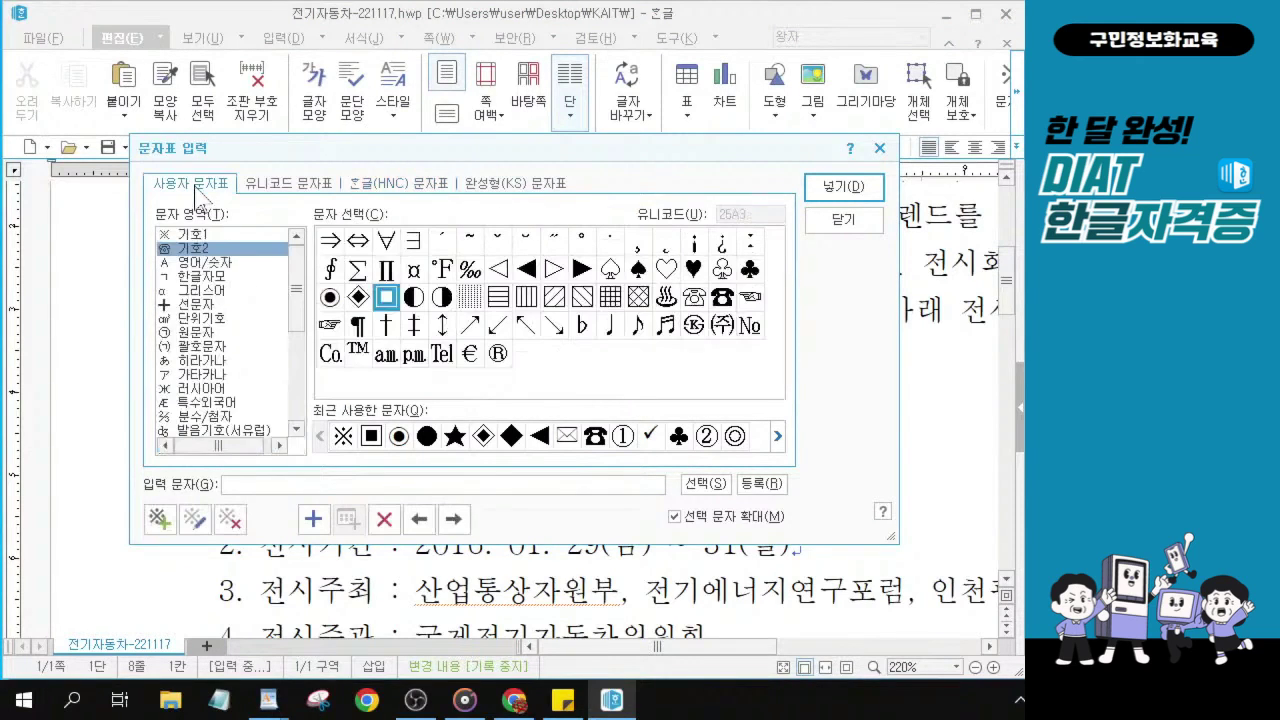
pyautogui.click(280, 186)
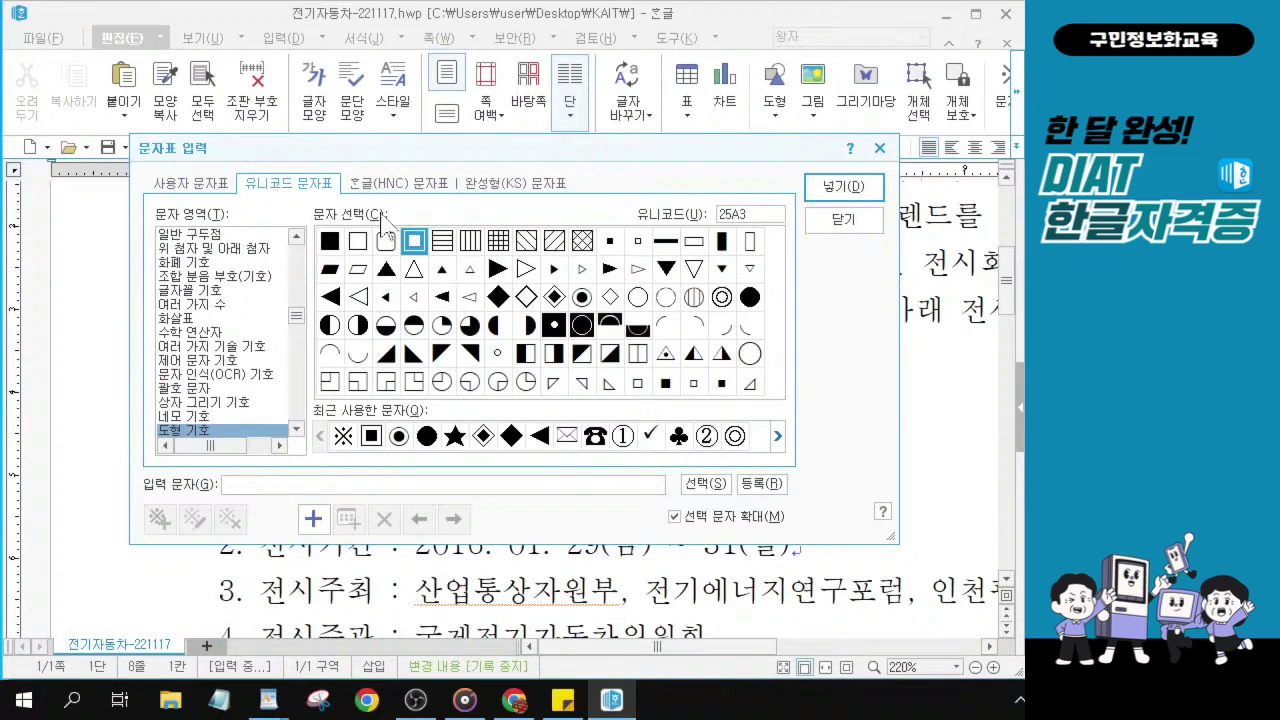
pyautogui.click(403, 190)
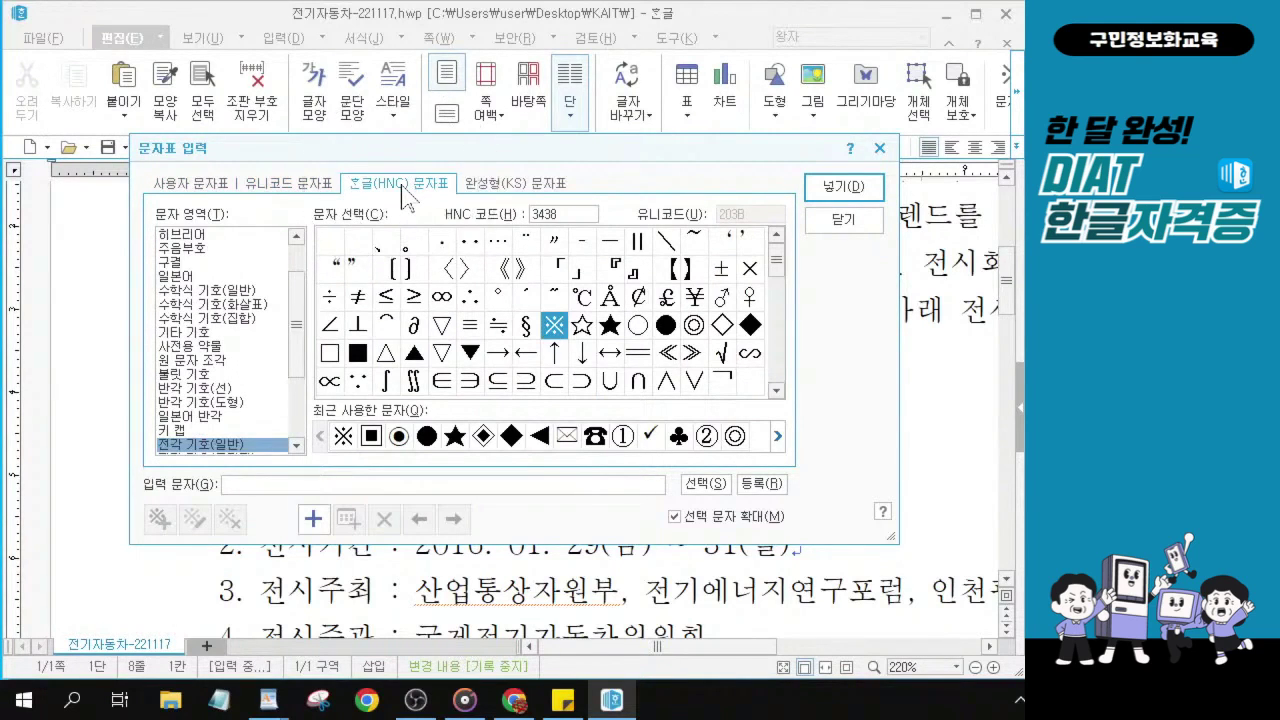
pyautogui.click(403, 192)
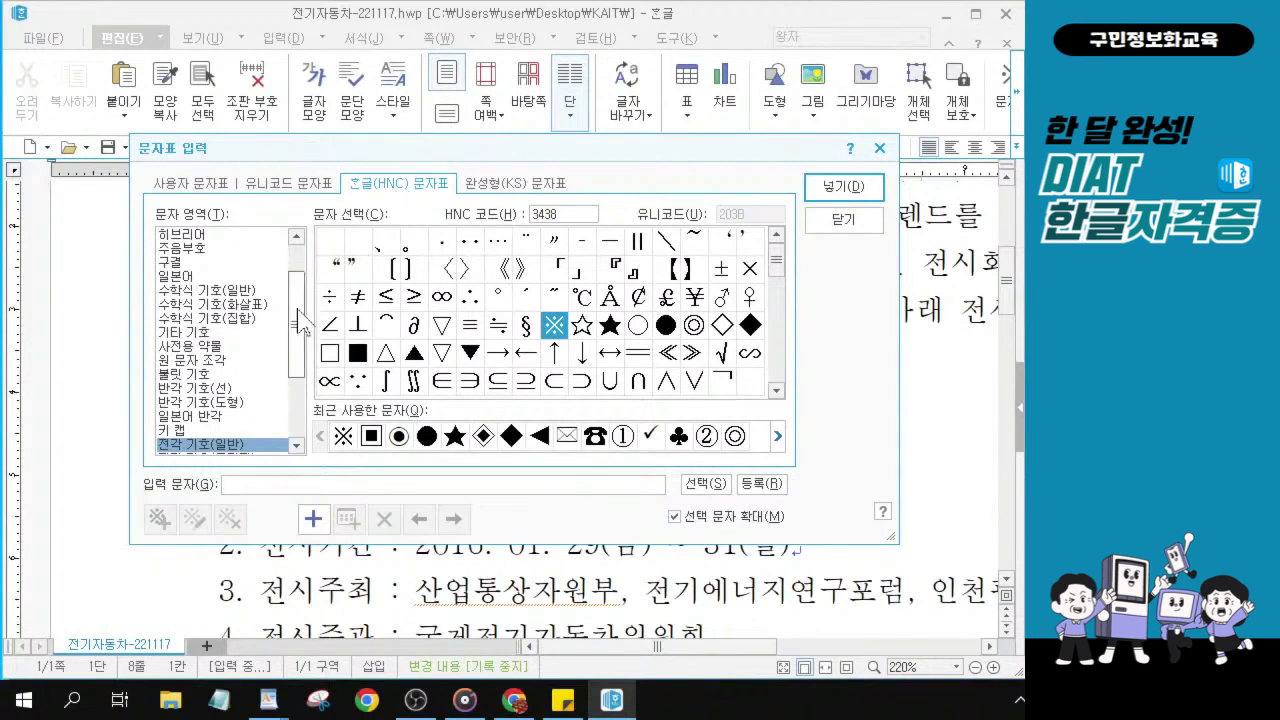
pyautogui.moveTo(298, 322); pyautogui.dragTo(309, 404)
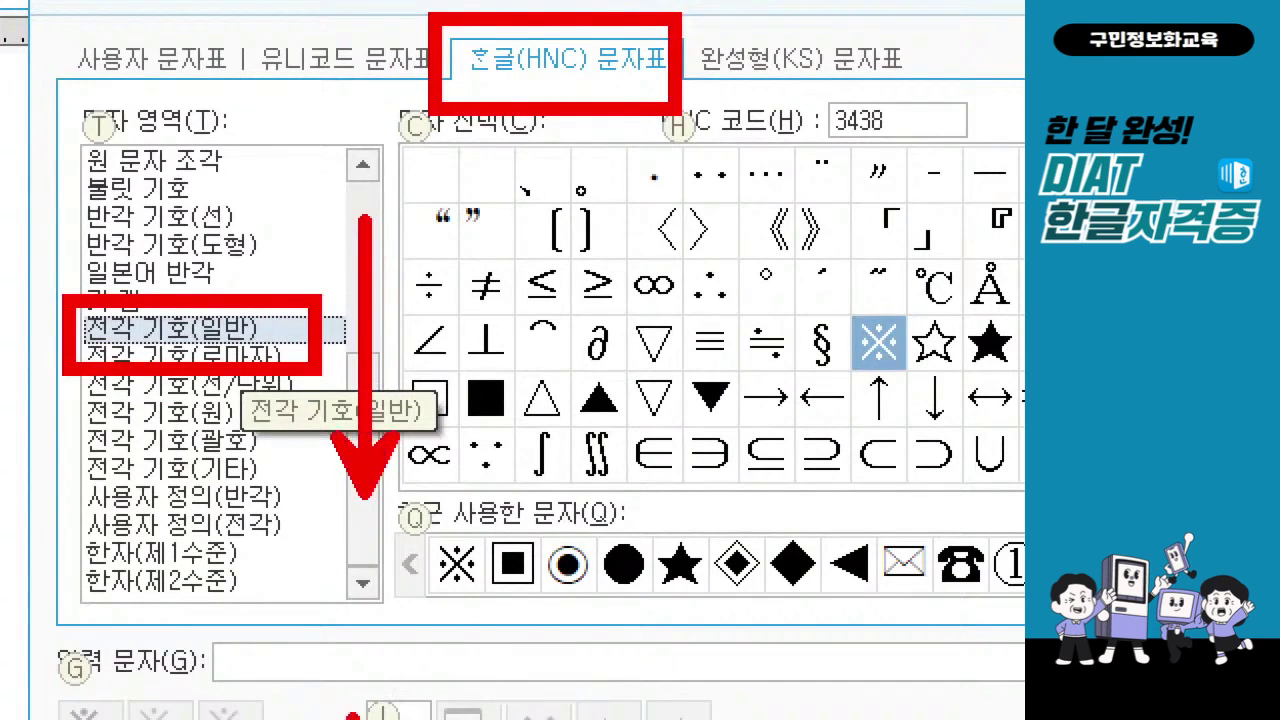
pyautogui.moveTo(266, 310)
pyautogui.mouseDown()
pyautogui.moveTo(284, 332)
pyautogui.moveTo(320, 282)
pyautogui.mouseUp()
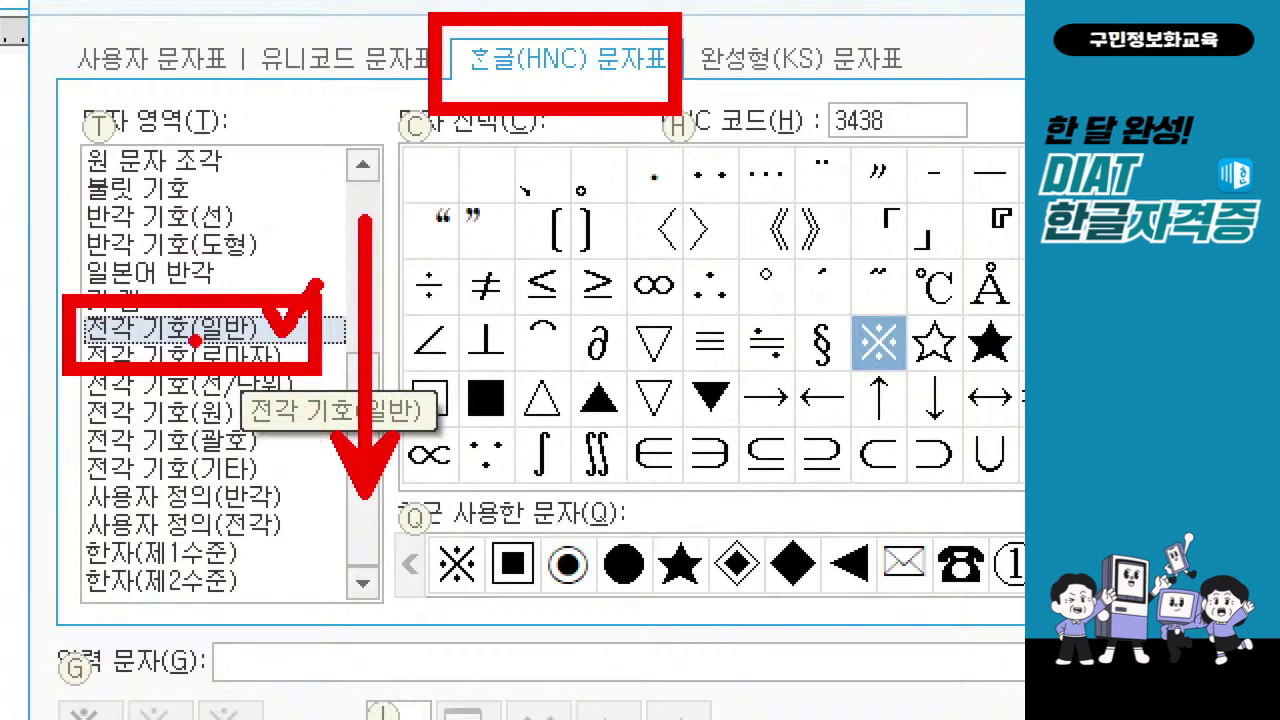
pyautogui.press('Escape')
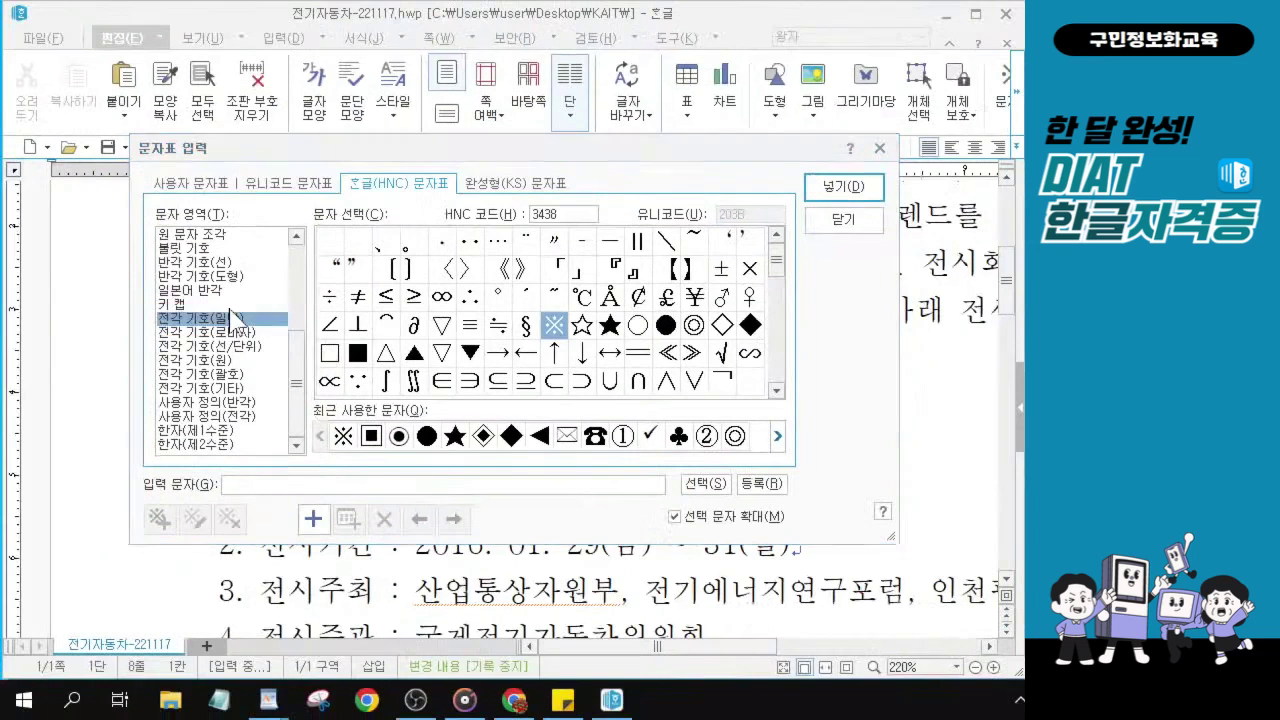
# - Locate and select the ◉ symbol among the 전각 기호(일반) characters, and leave the character table
pyautogui.press('ctrl')
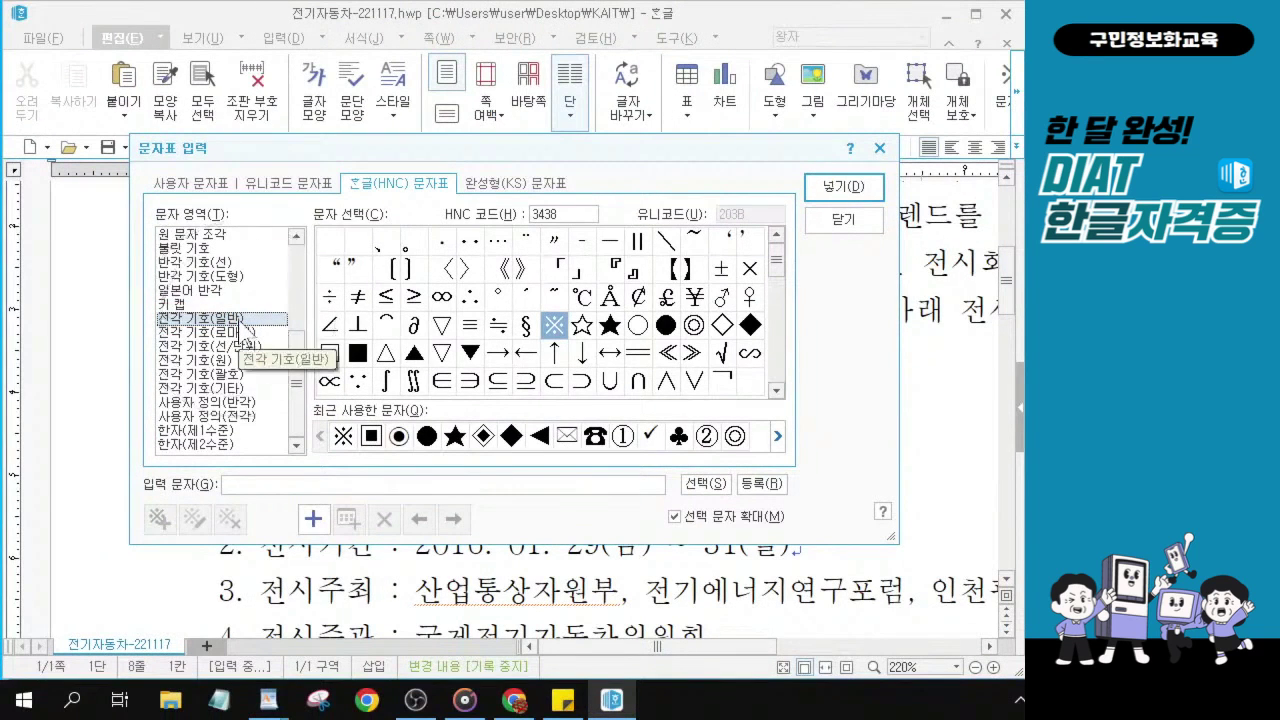
pyautogui.press('ctrl')
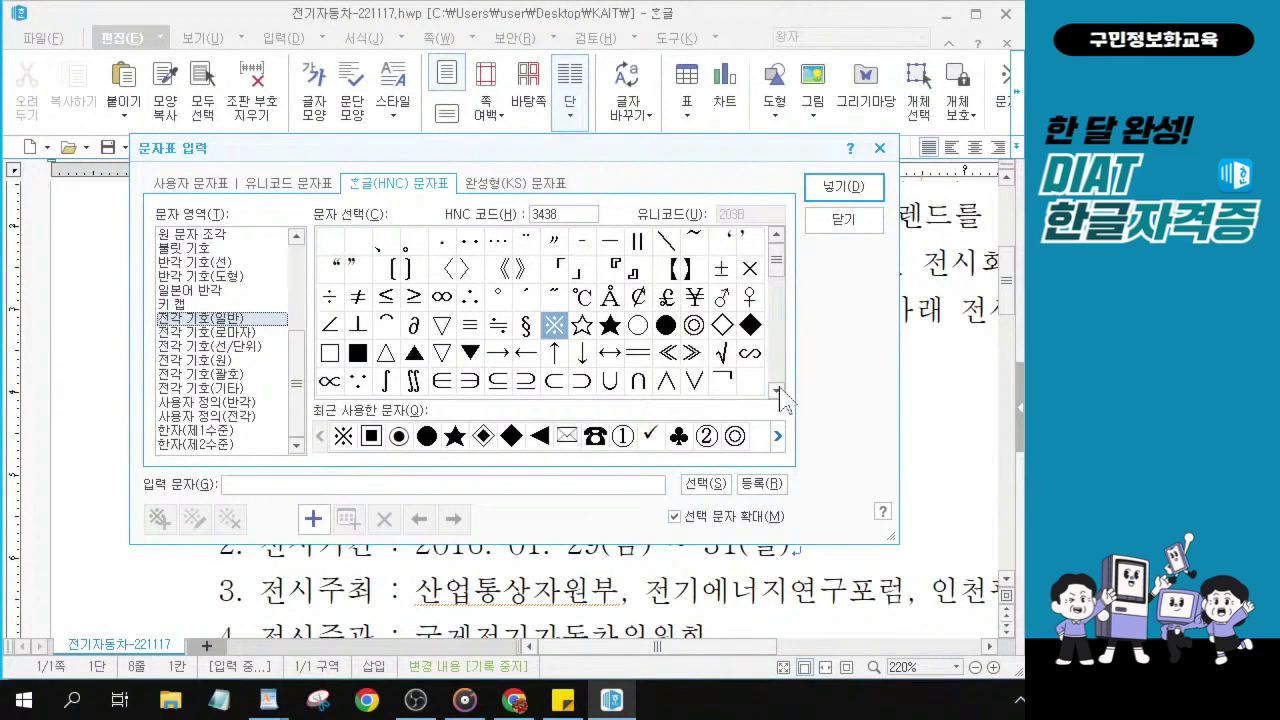
pyautogui.press('ctrl')
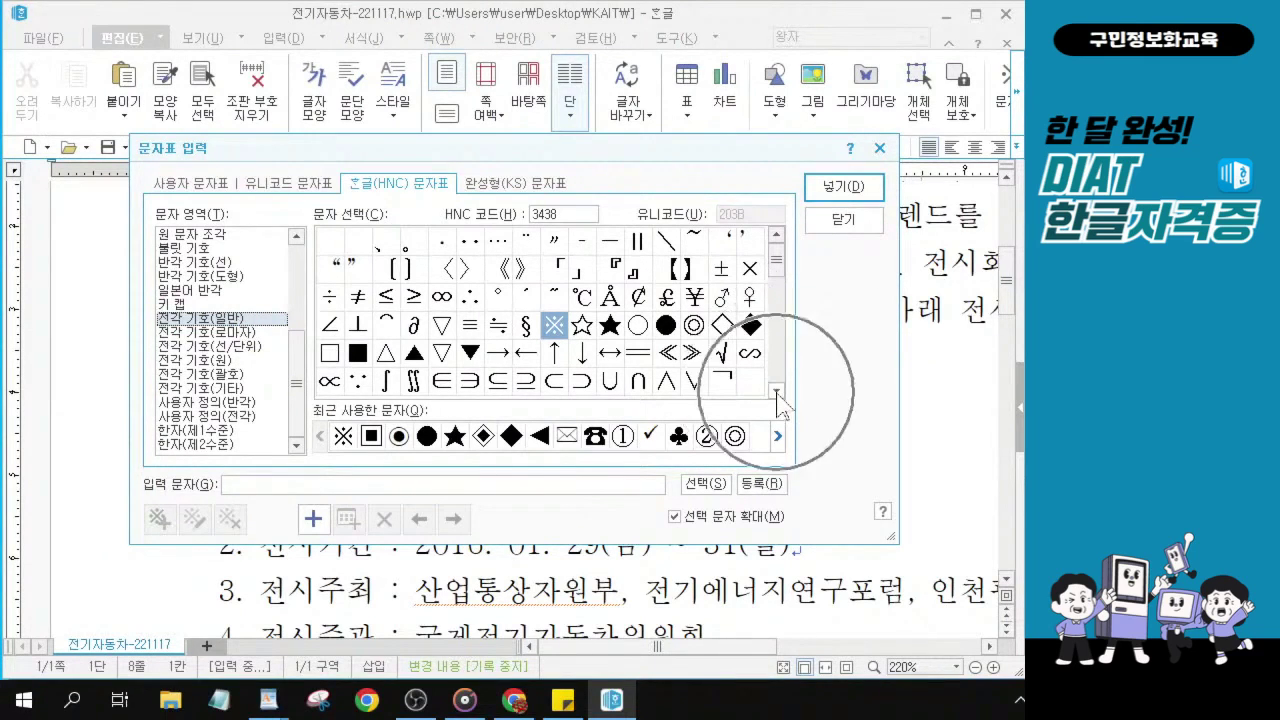
pyautogui.click(777, 393)
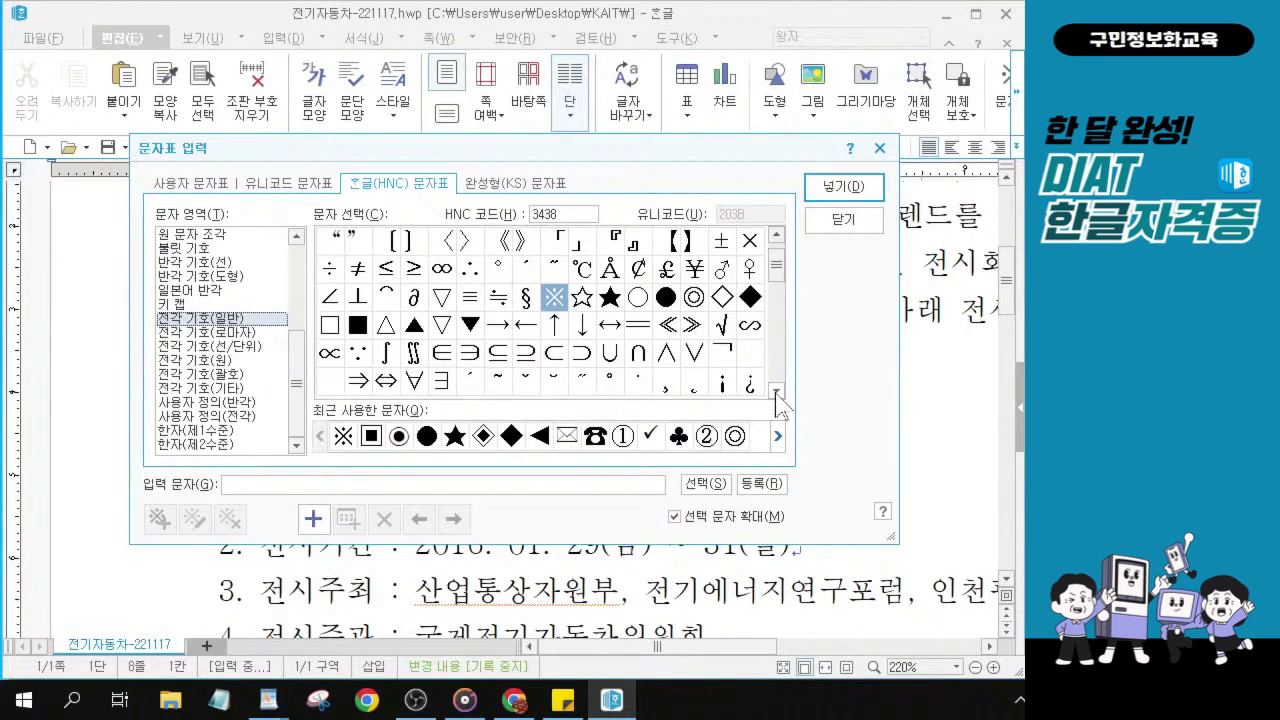
pyautogui.click(777, 393)
pyautogui.click(777, 393)
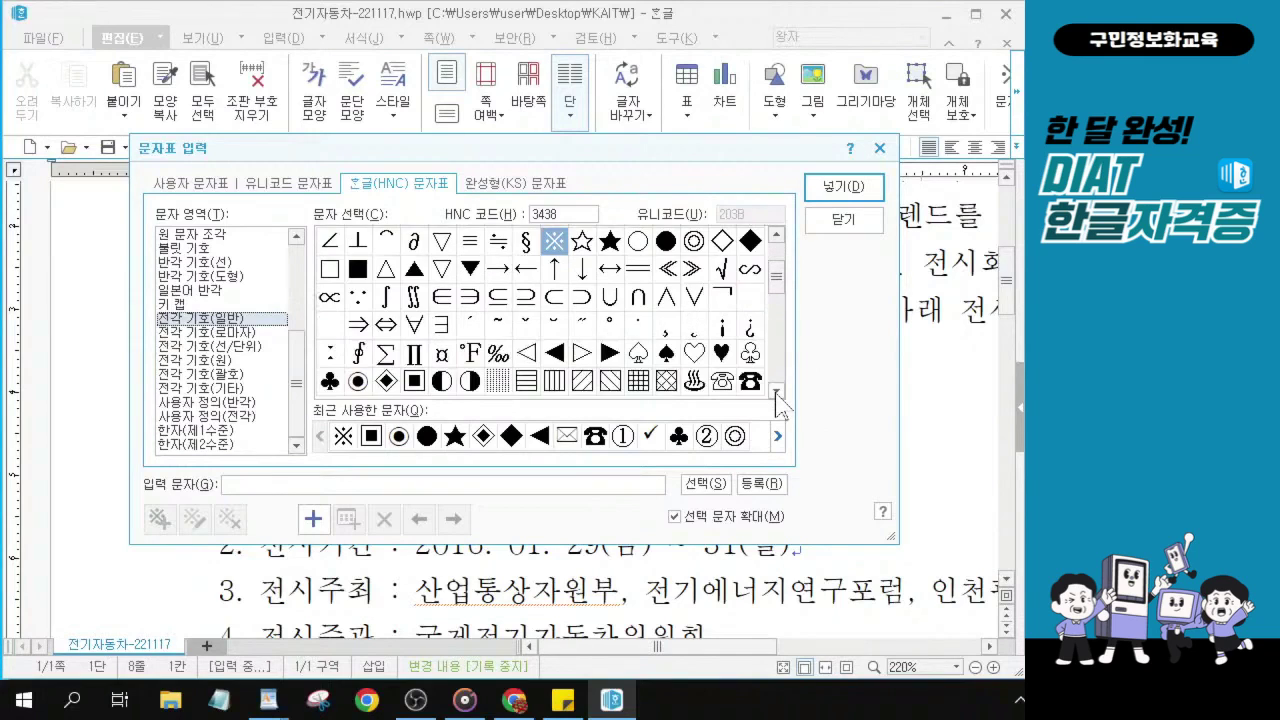
pyautogui.press('ctrl')
pyautogui.press('ctrl')
pyautogui.press('ctrl')
pyautogui.click(357, 381)
pyautogui.press('ctrl')
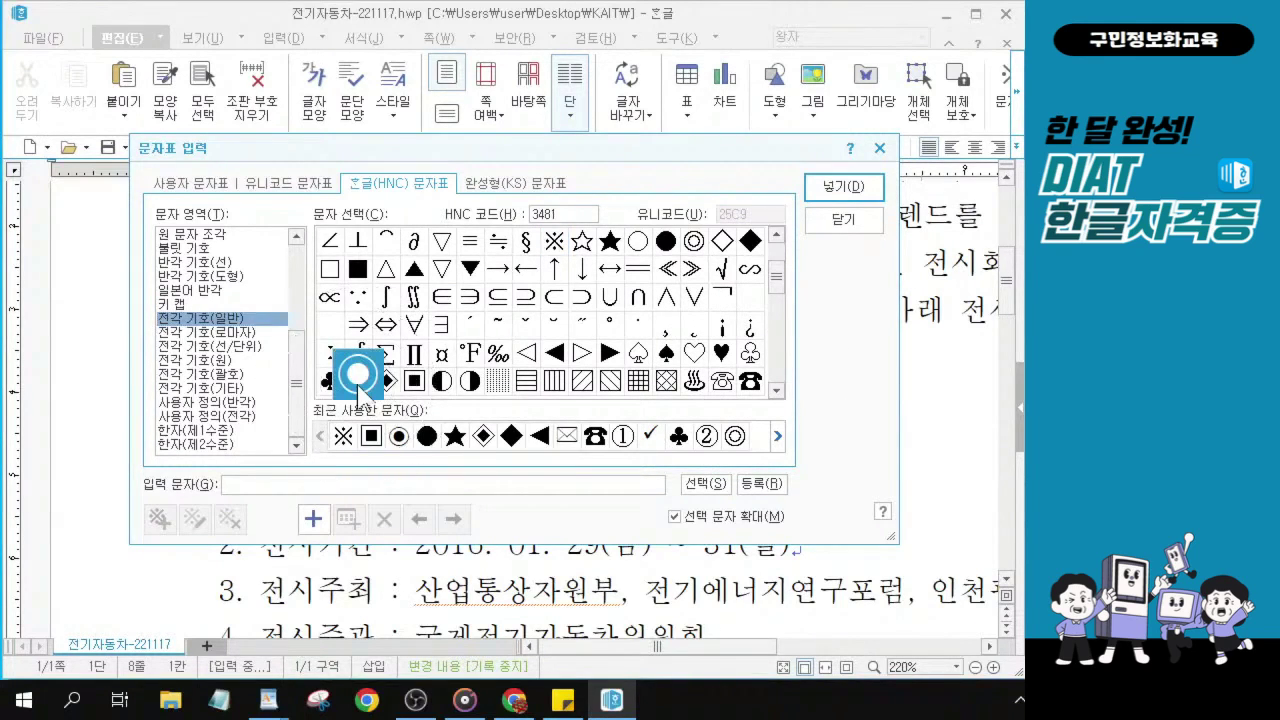
pyautogui.press('ctrl')
pyautogui.press('ctrl')
pyautogui.press('ctrl')
pyautogui.press('ctrl')
pyautogui.press('alt')
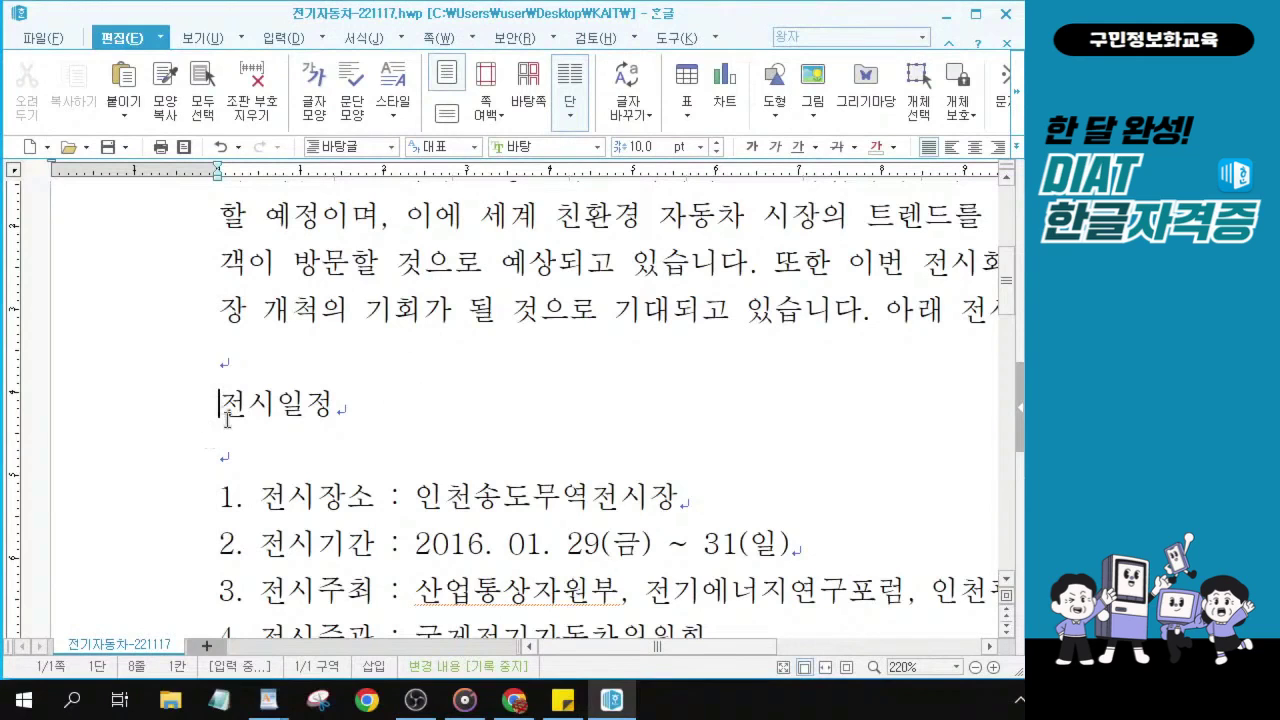
# - Insert the ◉ symbol from the HNC character table before 전시일정, followed by a space
pyautogui.hotkey('ctrl', 'F10')
pyautogui.click(357, 383)
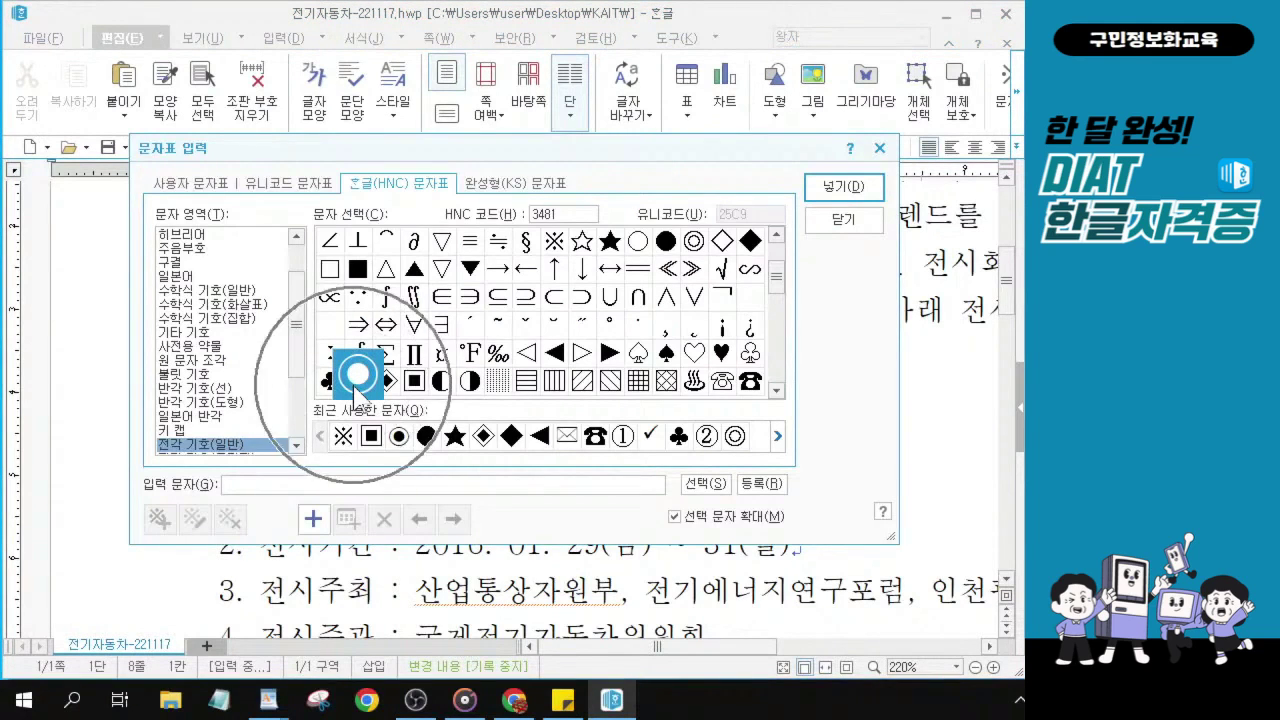
pyautogui.click(868, 189)
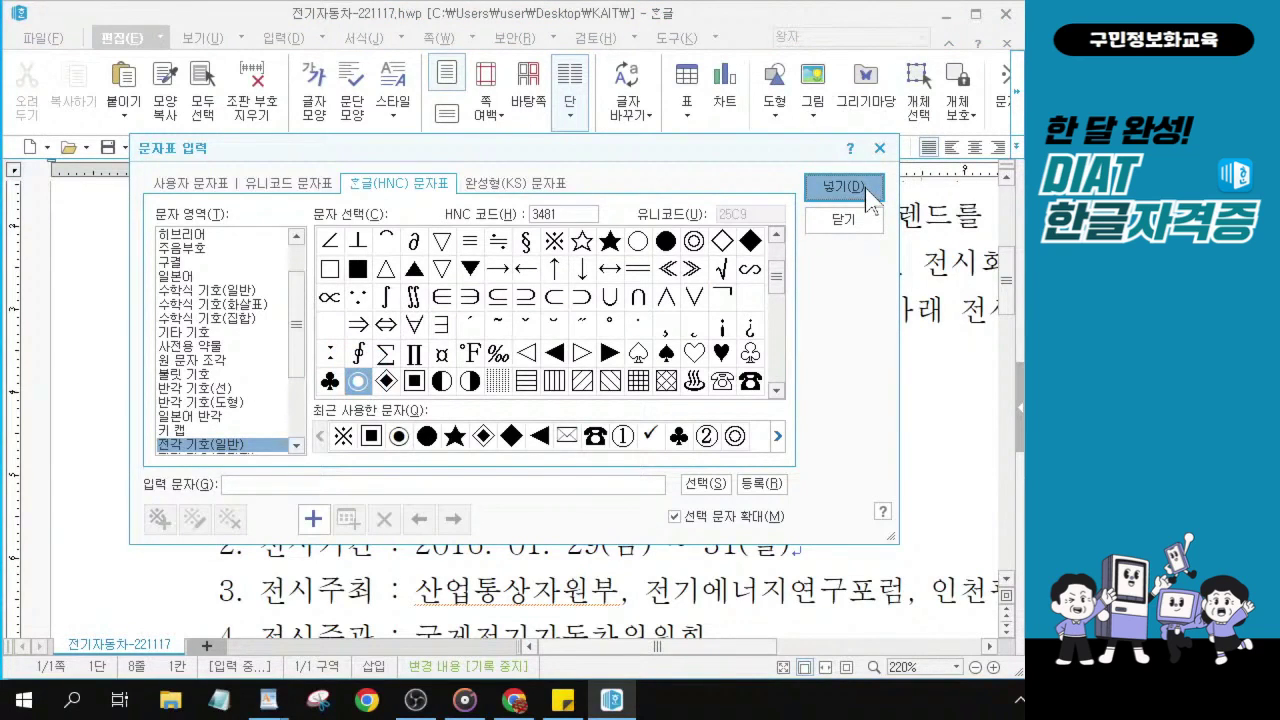
pyautogui.click(868, 189)
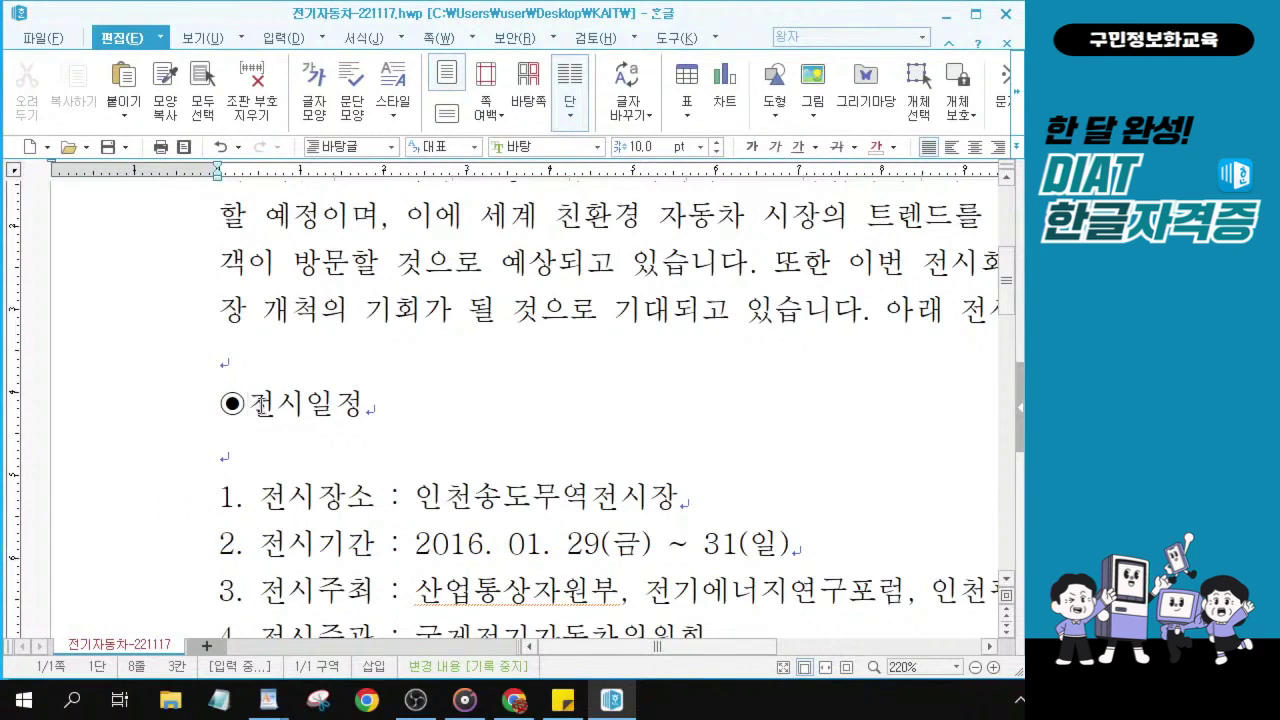
pyautogui.click(252, 406)
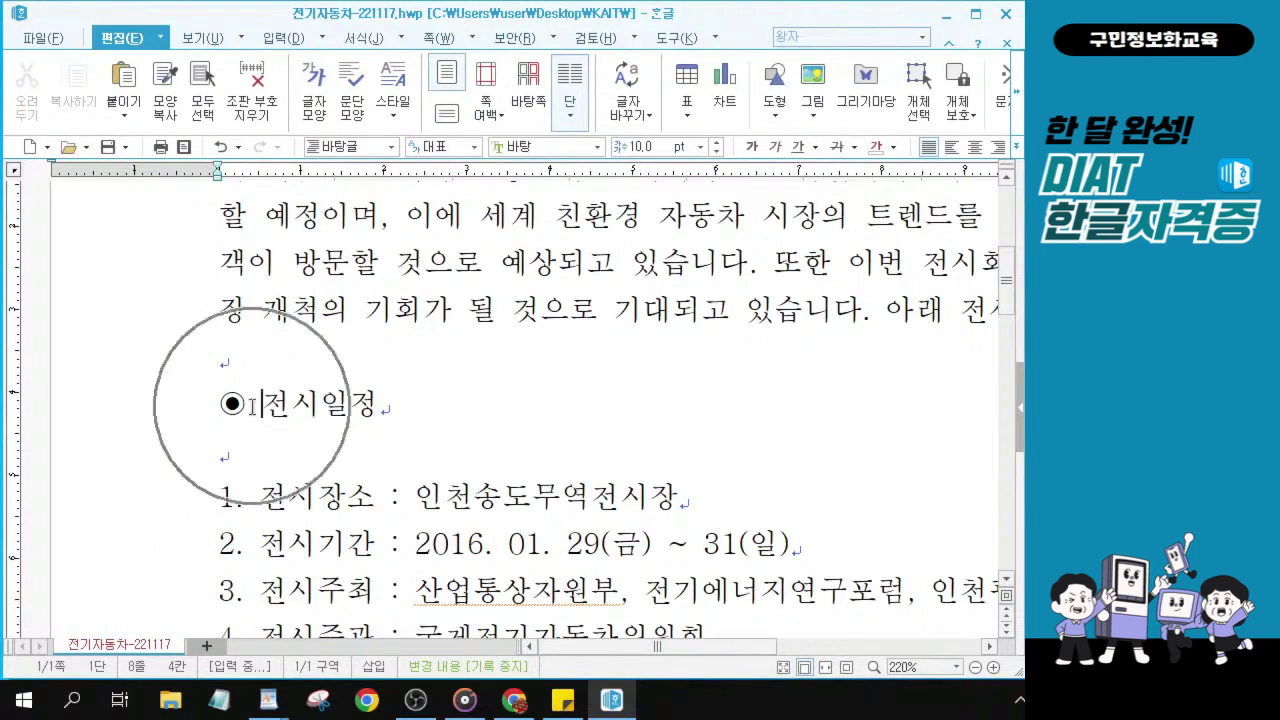
# - Add a space and a second ◉ from the recently used characters after the 전시일정 heading
pyautogui.click(382, 404)
pyautogui.click(384, 404)
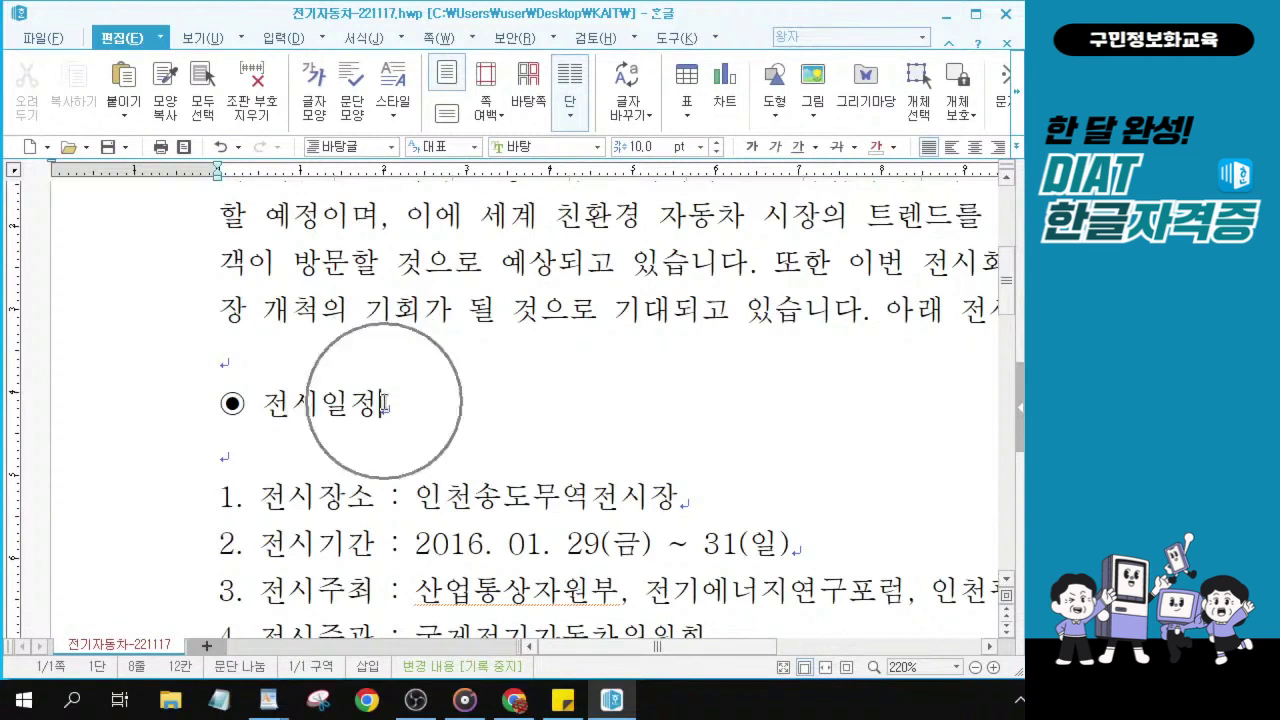
pyautogui.click(384, 404)
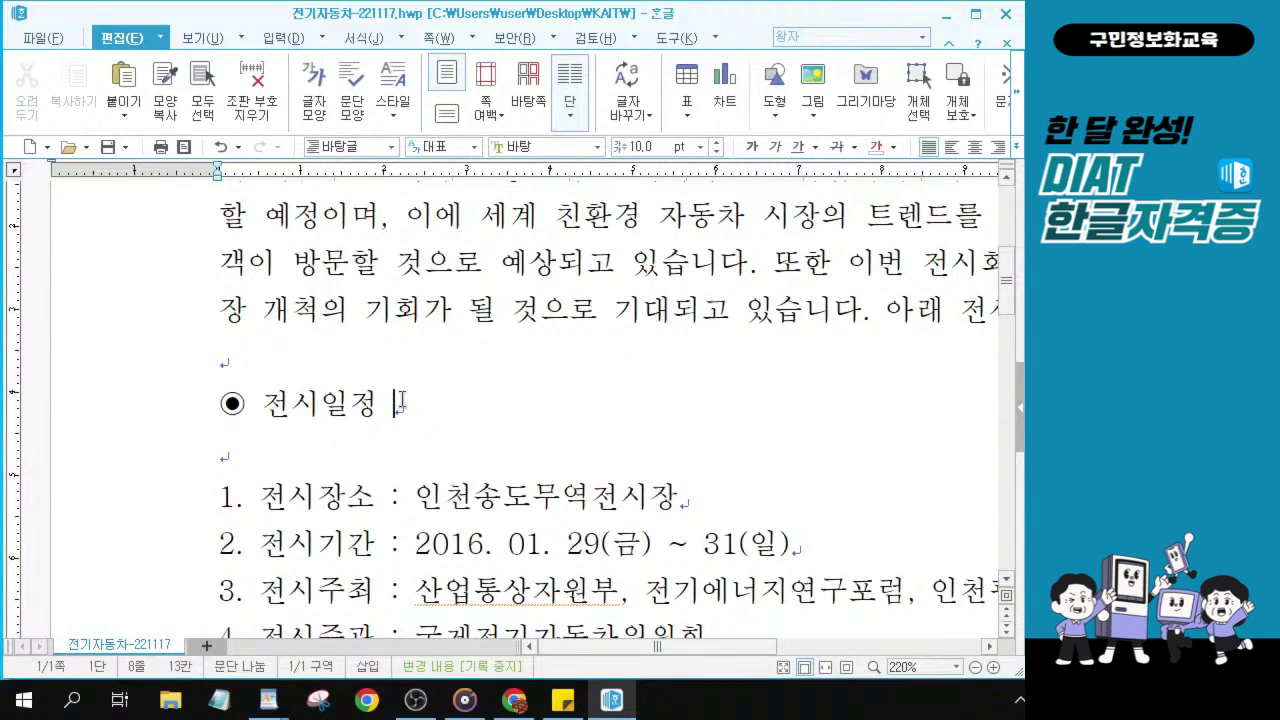
pyautogui.hotkey('ctrl', 'F10')
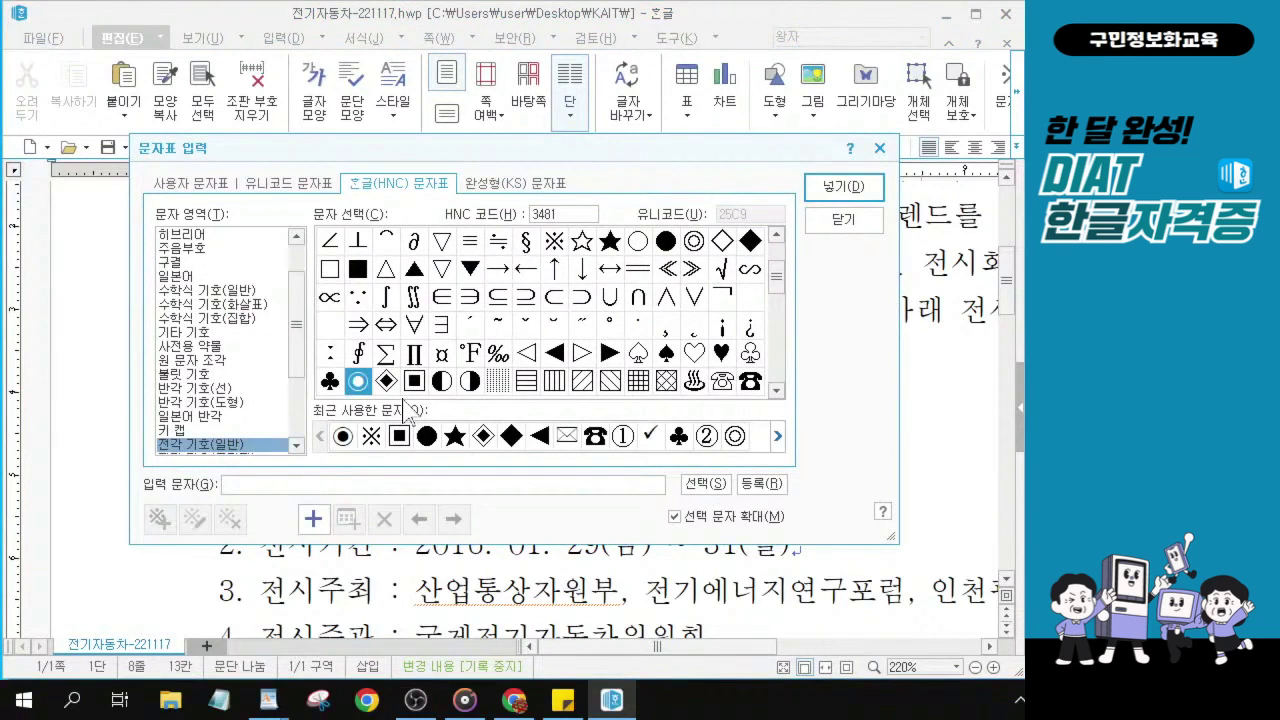
pyautogui.click(357, 378)
pyautogui.press('alt')
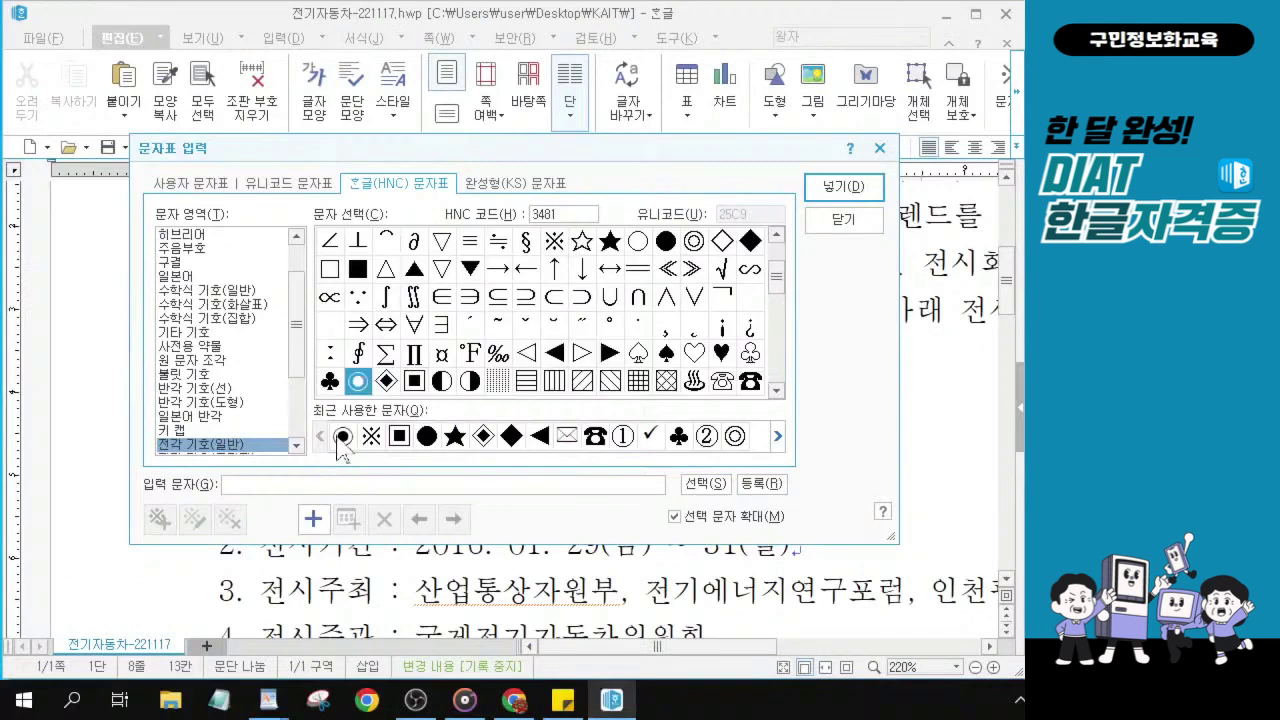
pyautogui.click(336, 429)
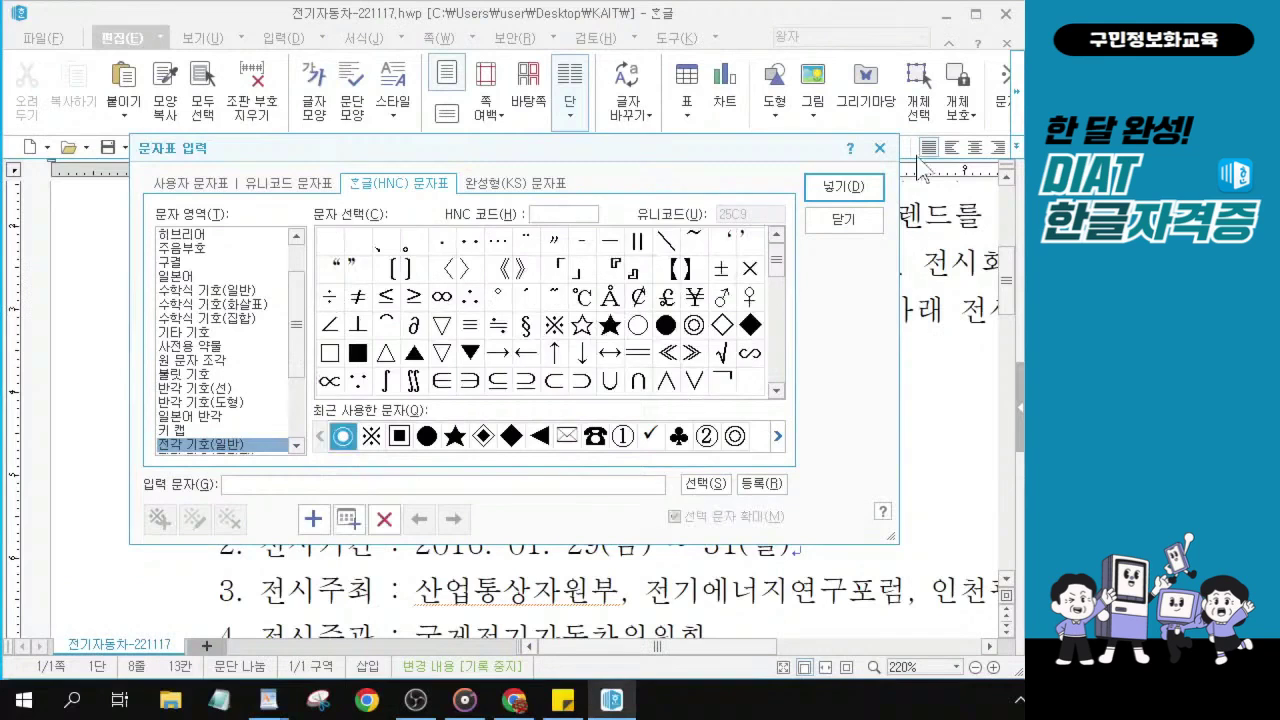
pyautogui.click(832, 190)
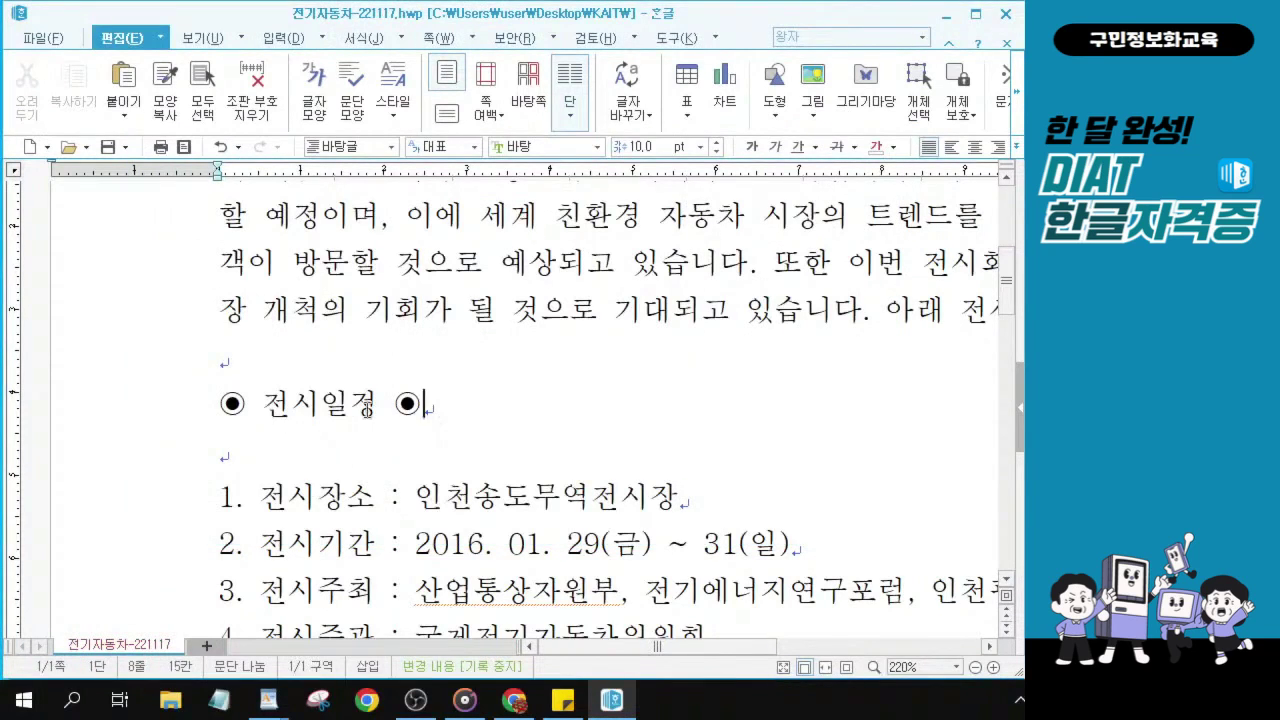
# - Place the cursor directly before the 기타사항 heading and open the character table (문자표 입력)
pyautogui.hotkey('alt', 'Tab')
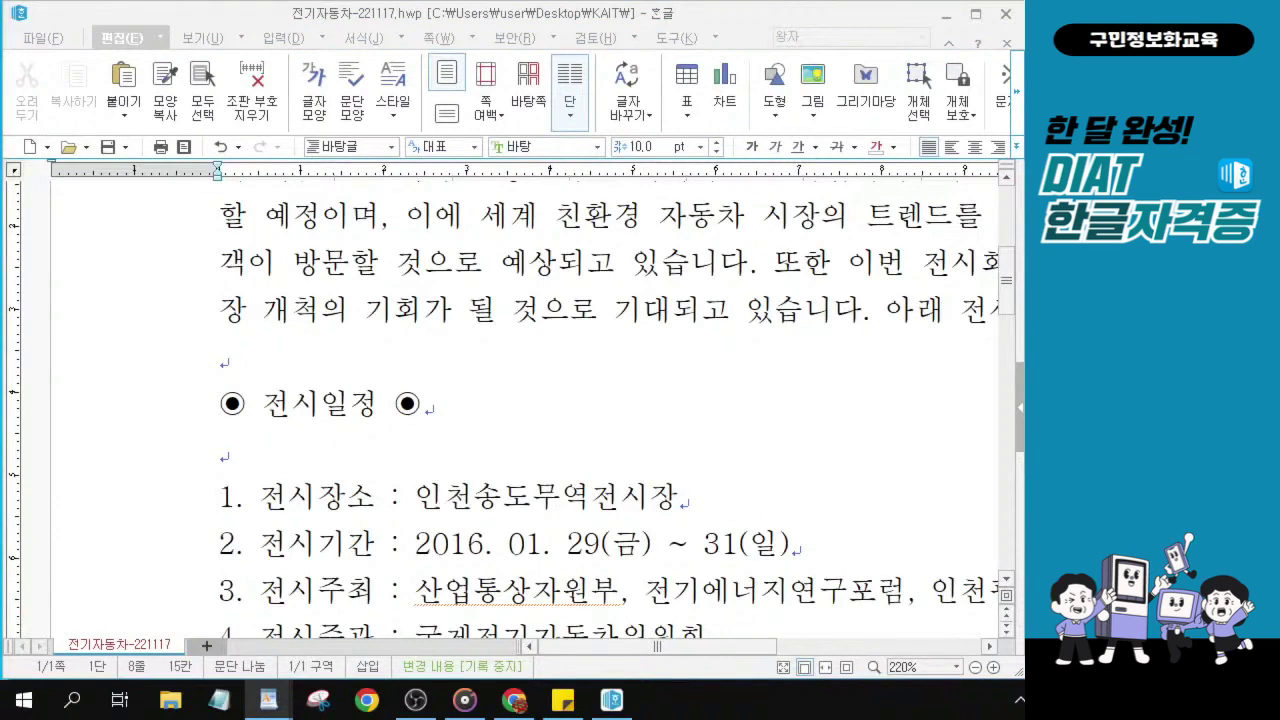
pyautogui.scroll(-2, 472, 386)
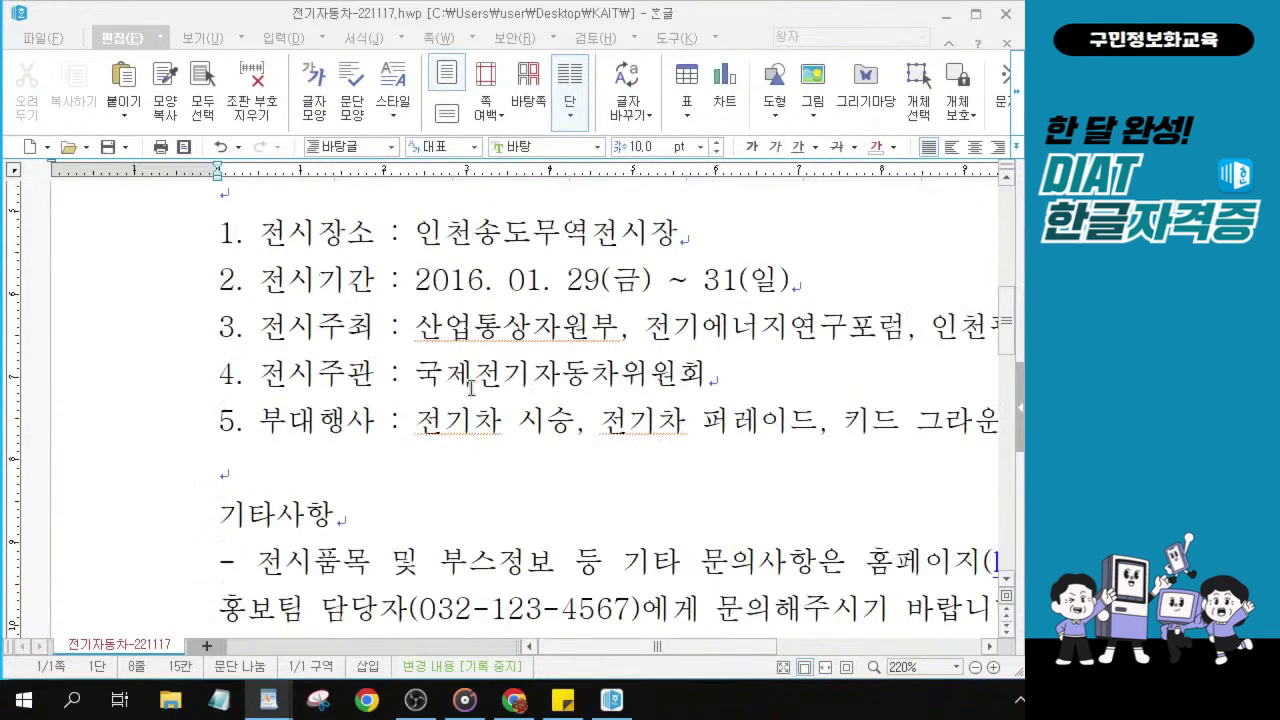
pyautogui.scroll(1, 393, 250)
pyautogui.scroll(-3, 354, 316)
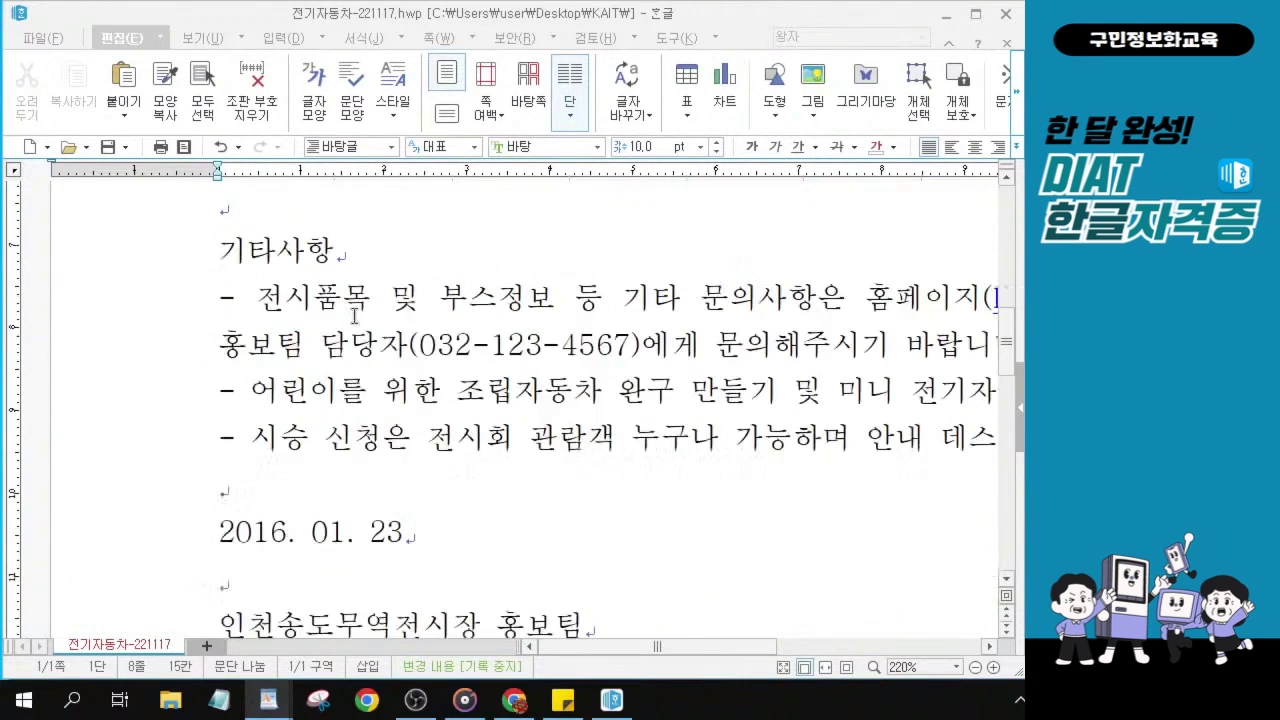
pyautogui.click(284, 262)
pyautogui.scroll(2, 284, 262)
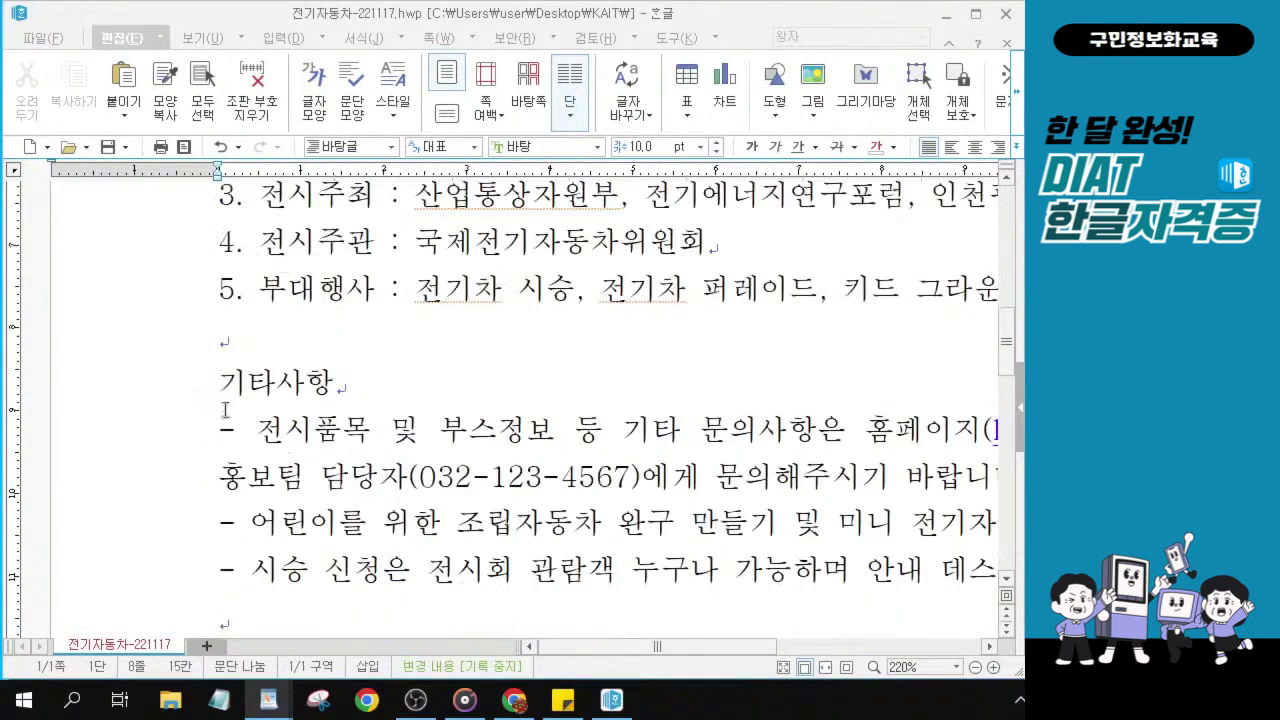
pyautogui.click(244, 380)
pyautogui.click(220, 380)
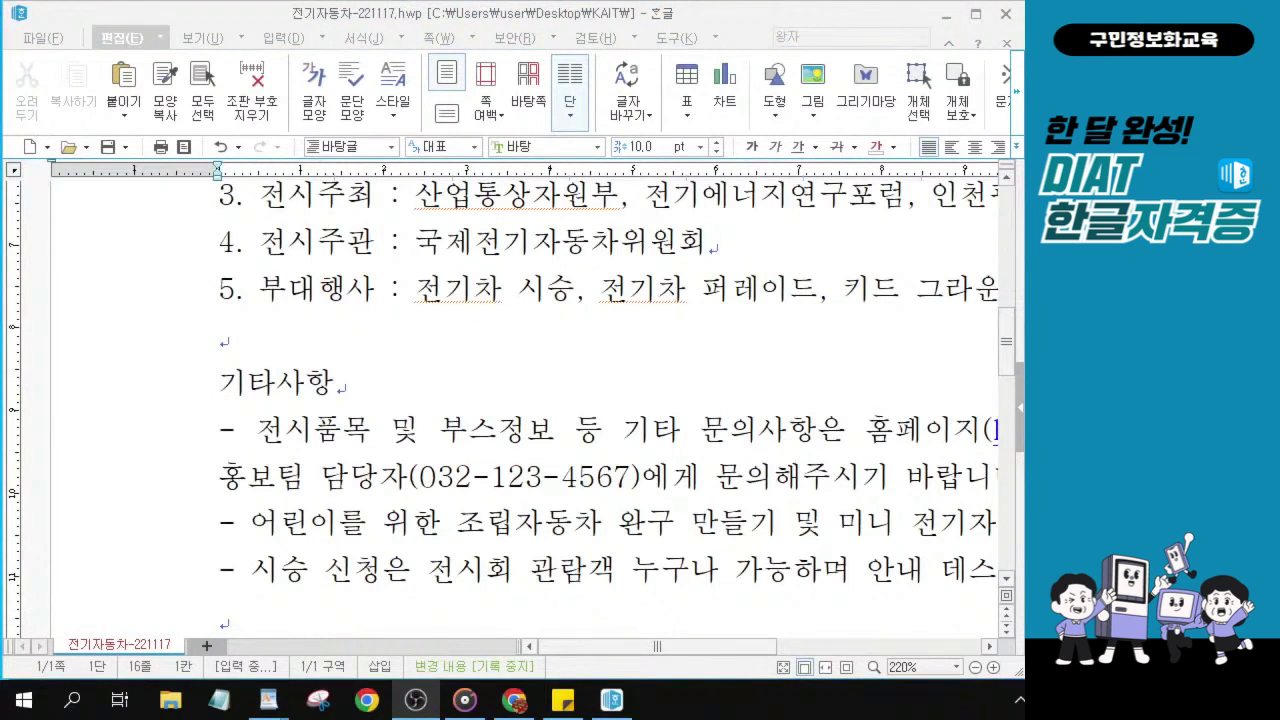
pyautogui.click(217, 381)
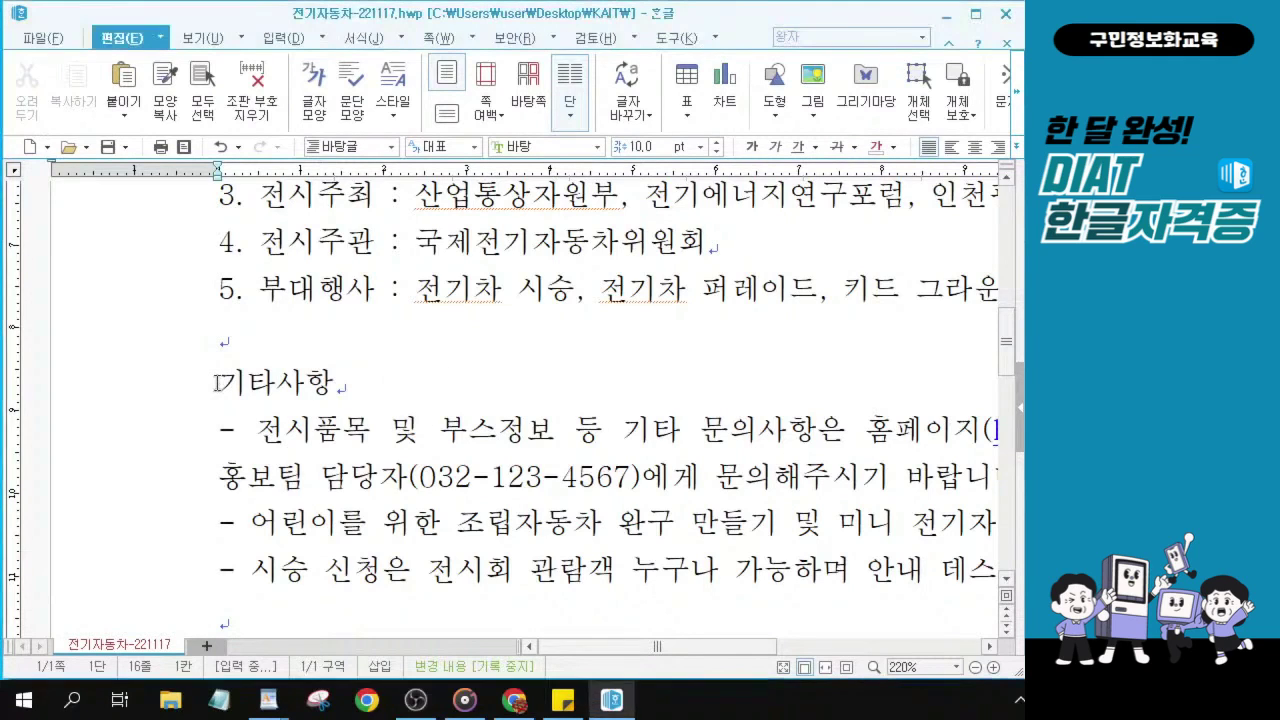
pyautogui.click(221, 383)
pyautogui.click(221, 384)
pyautogui.hotkey('ctrl', 'F10')
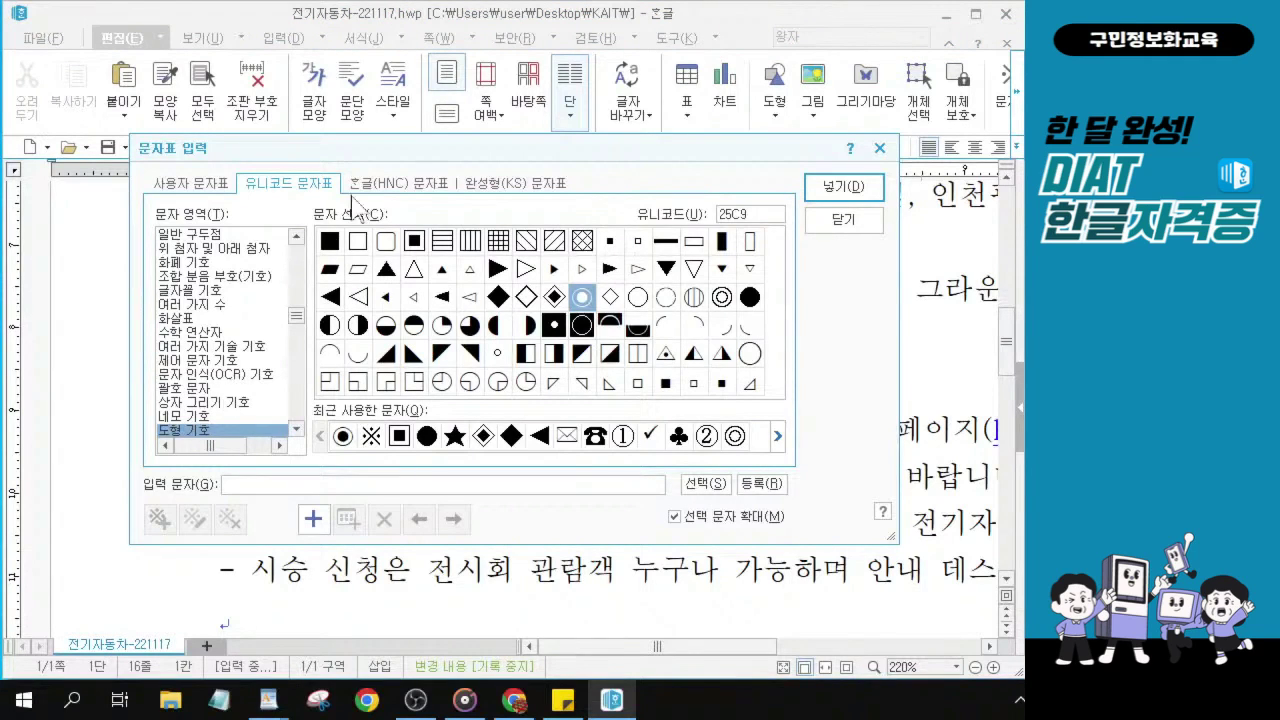
# - Bring up the 전각 기호(일반) area of the 한글(HNC) character set
pyautogui.click(399, 186)
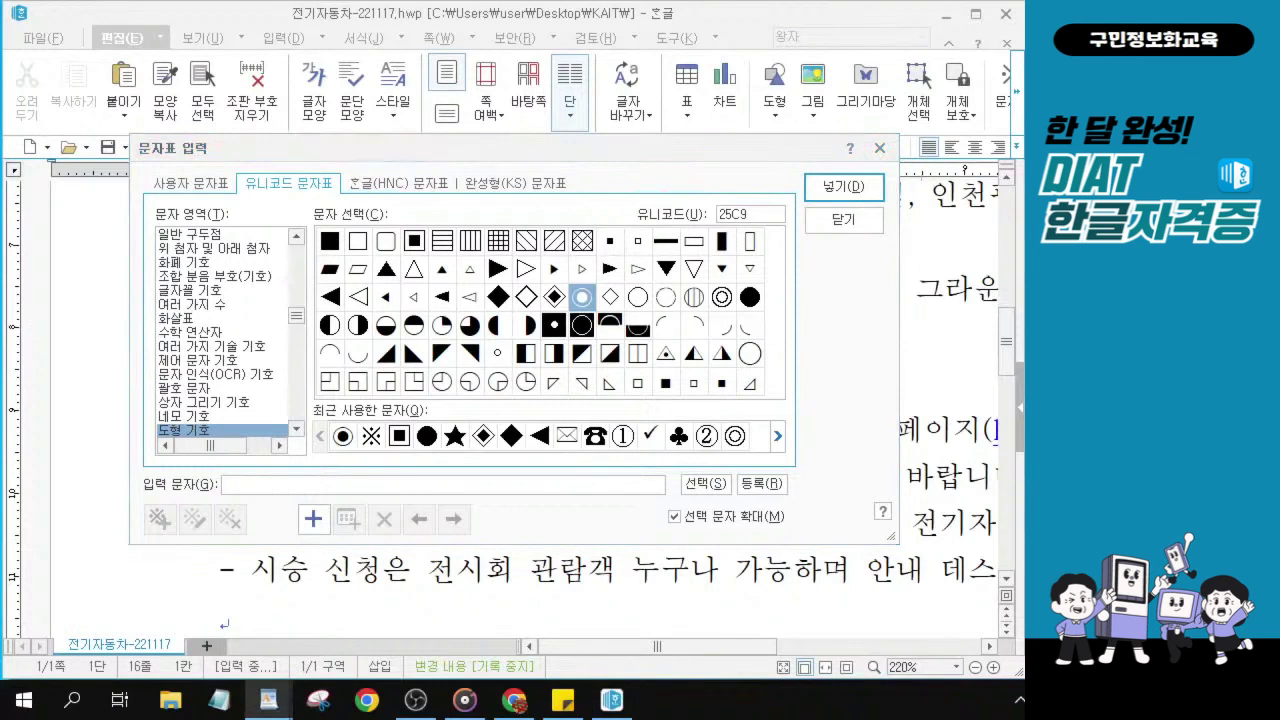
pyautogui.click(403, 190)
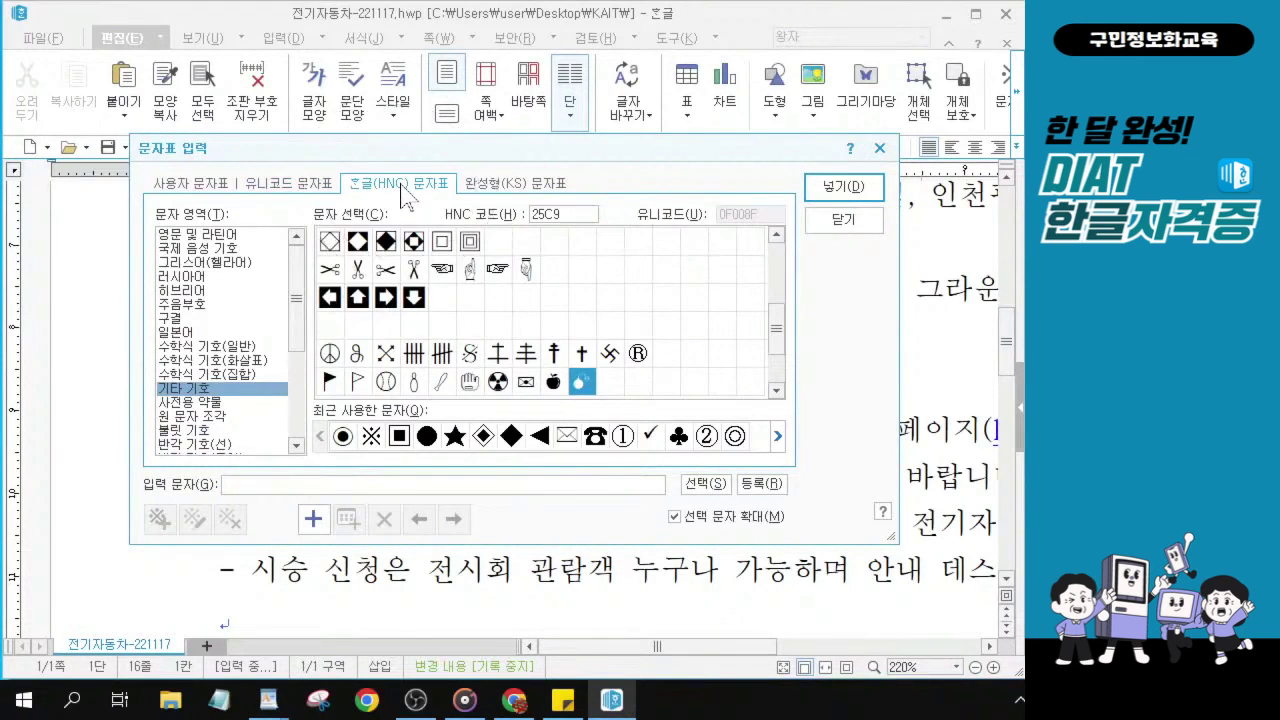
pyautogui.click(403, 190)
pyautogui.moveTo(290, 322); pyautogui.dragTo(284, 450)
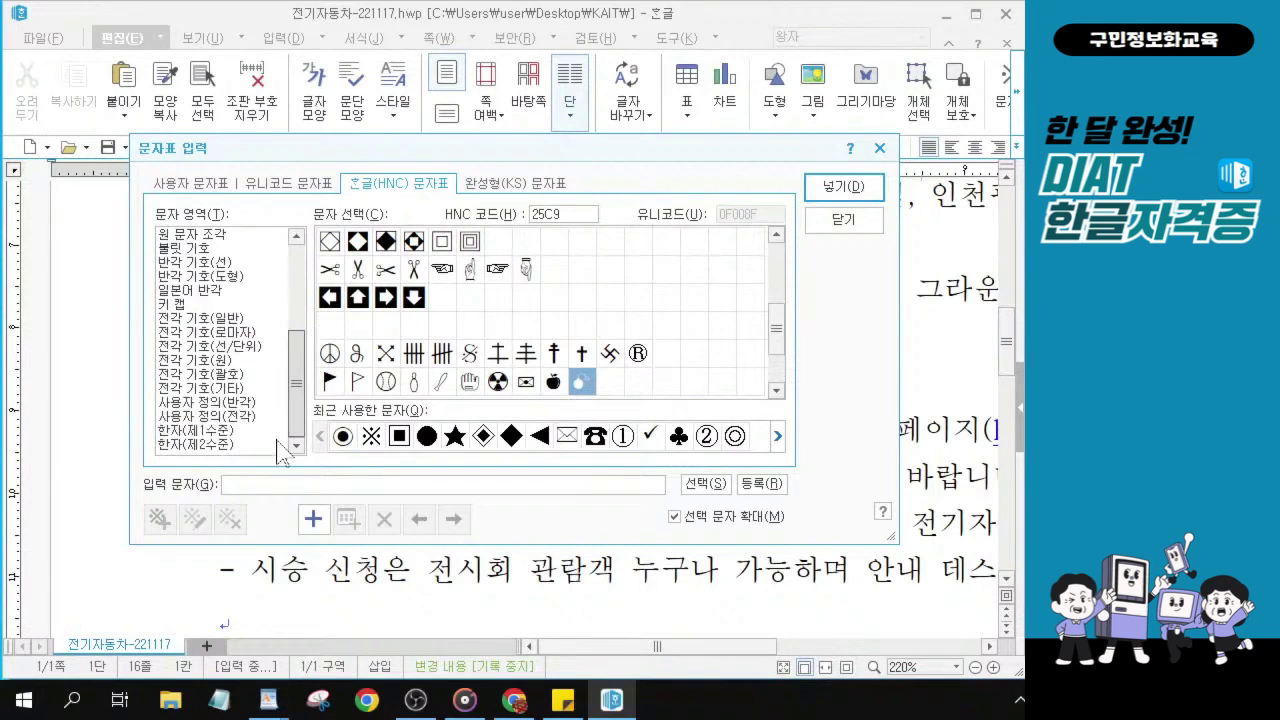
pyautogui.click(206, 325)
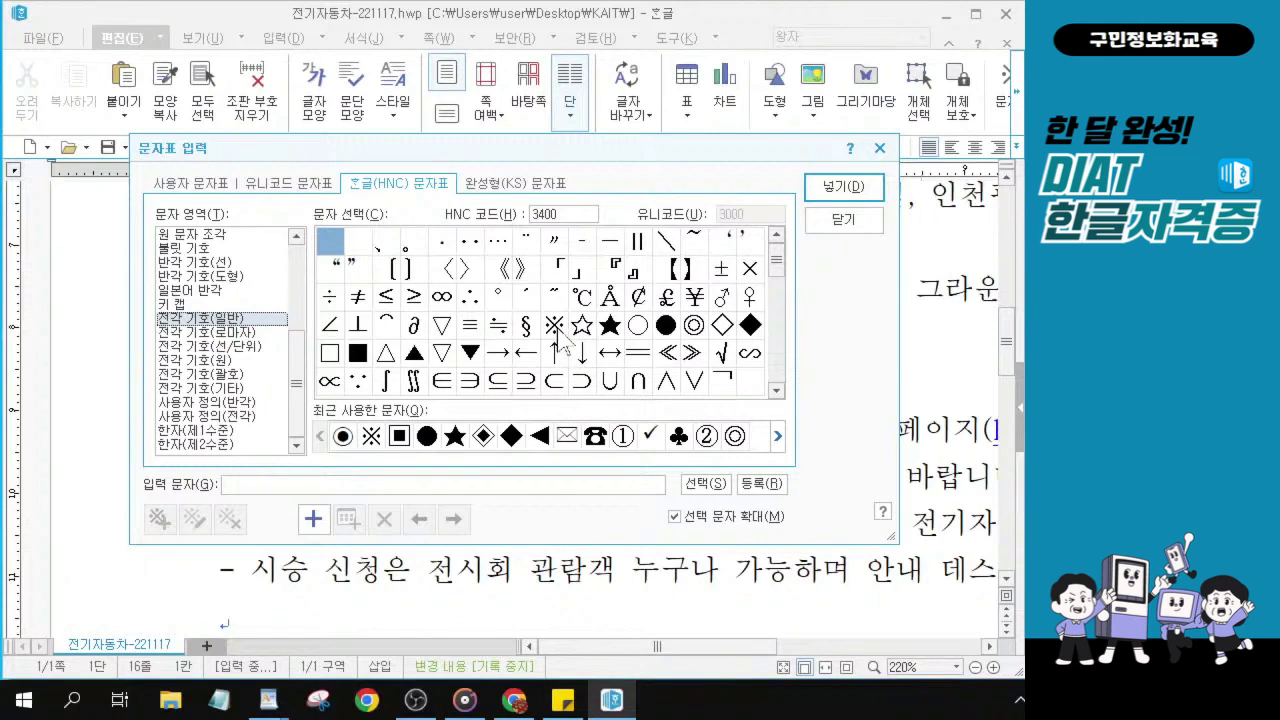
# - Insert the ※ symbol from the 전각 기호(일반) characters before 기타사항, followed by a space
pyautogui.press('ctrl')
pyautogui.hotkey('alt', '1')
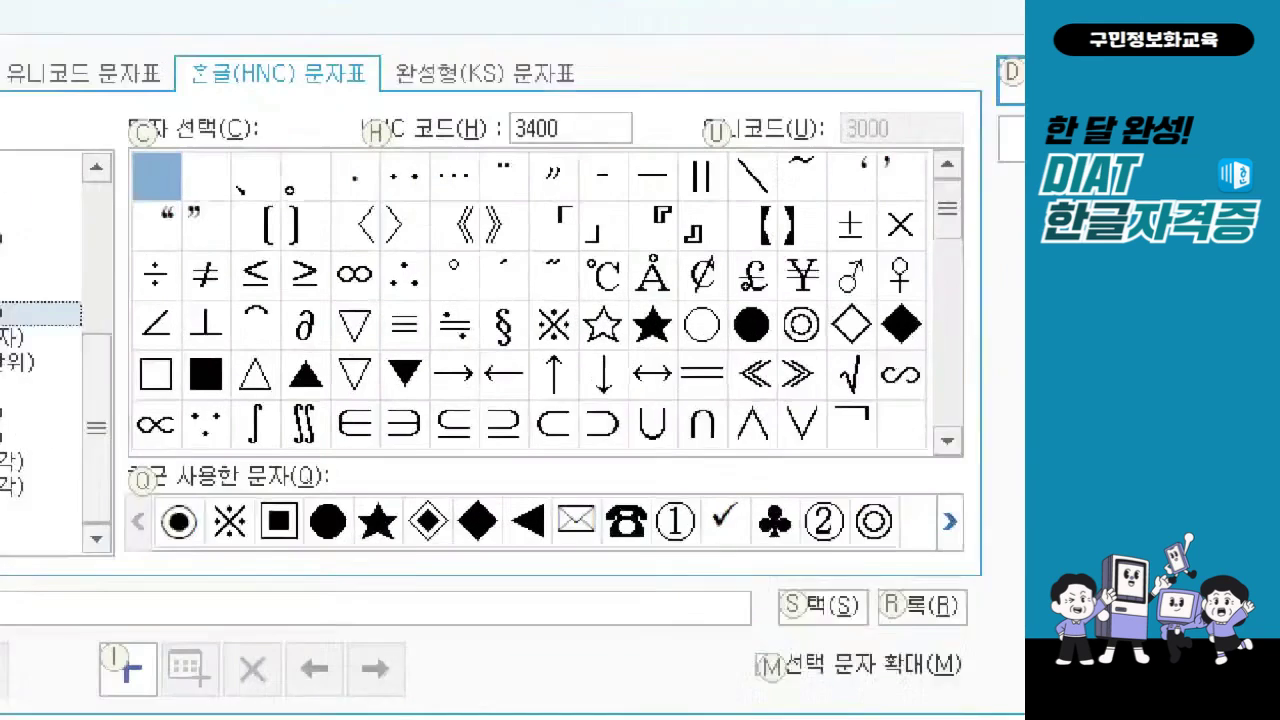
pyautogui.moveTo(508, 295)
pyautogui.mouseDown()
pyautogui.moveTo(601, 375)
pyautogui.moveTo(562, 358)
pyautogui.mouseUp()
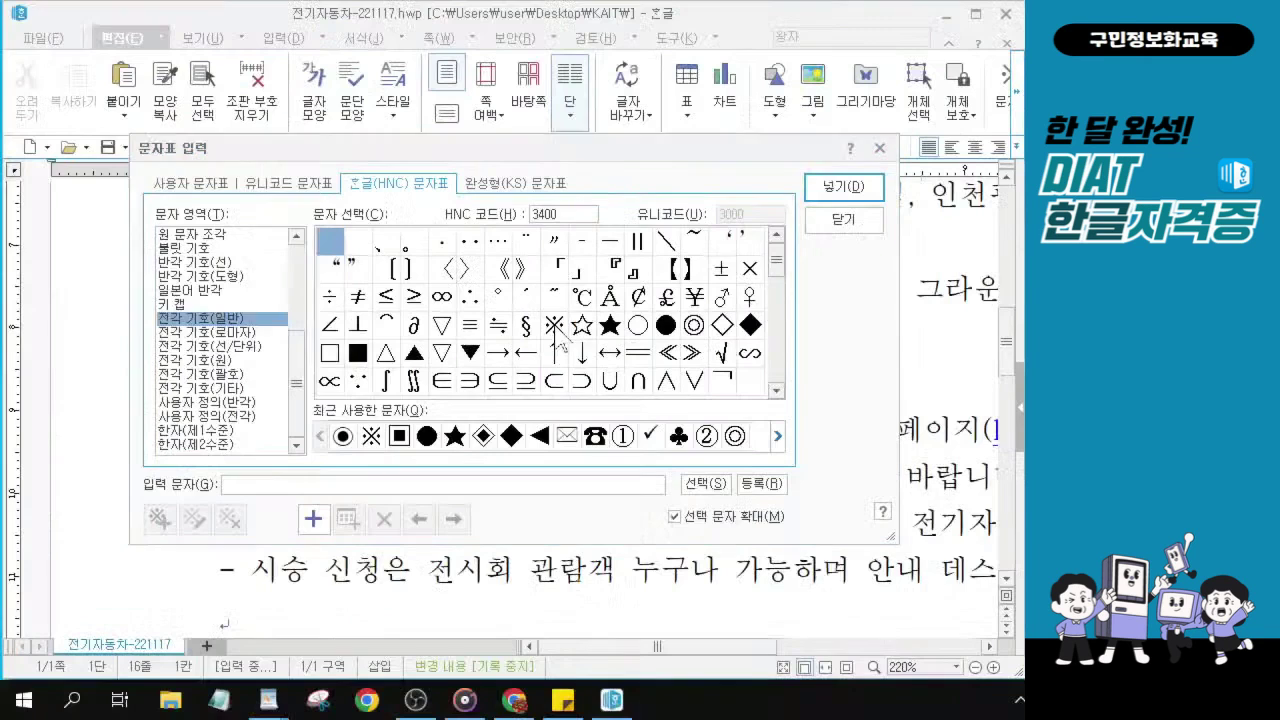
pyautogui.click(553, 327)
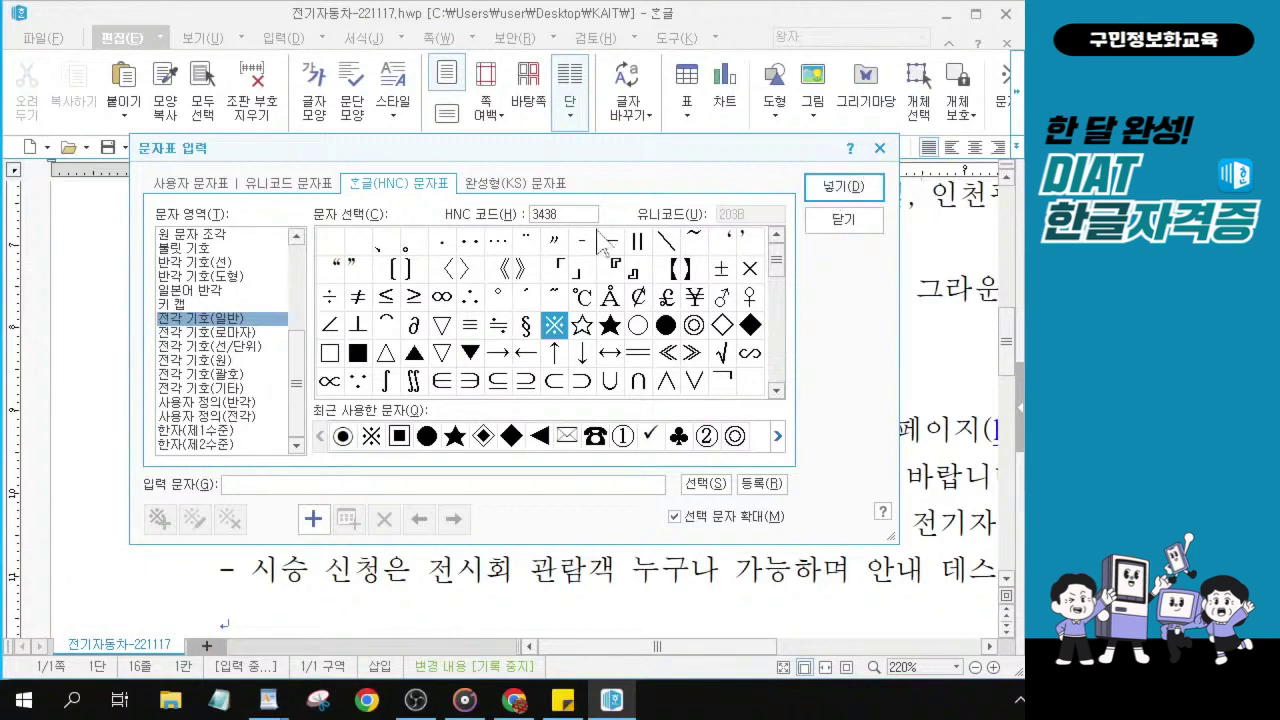
pyautogui.click(840, 187)
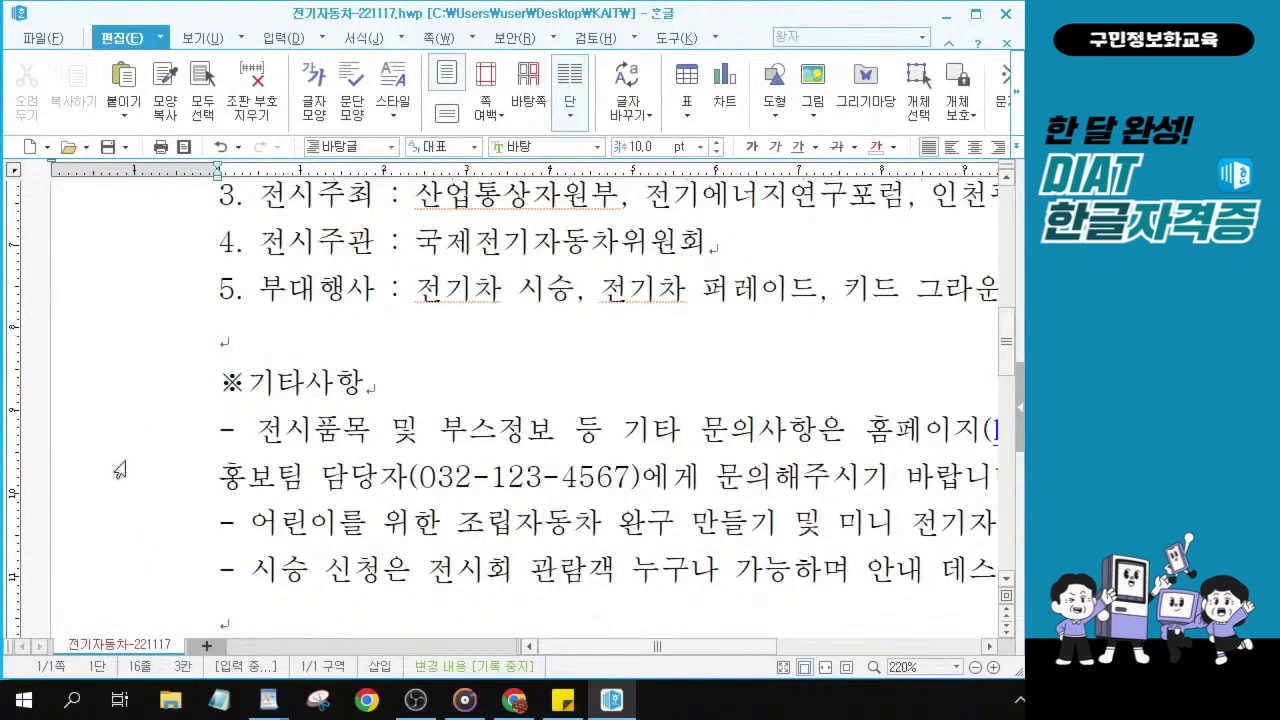
pyautogui.press('ctrl')
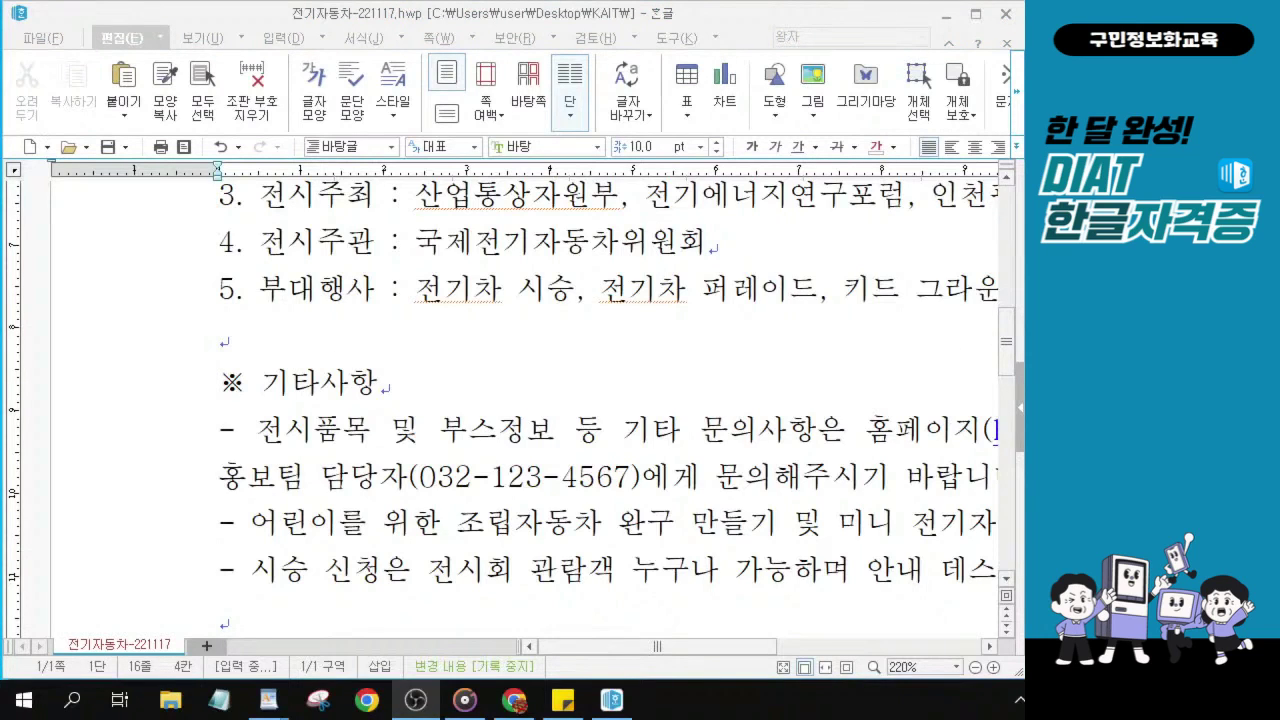
# - Make the phrase ‘제1회 세계 전기자동차 전시회’ in the first paragraph bold and italic, including its quotation marks
pyautogui.click(539, 431)
pyautogui.click(248, 379)
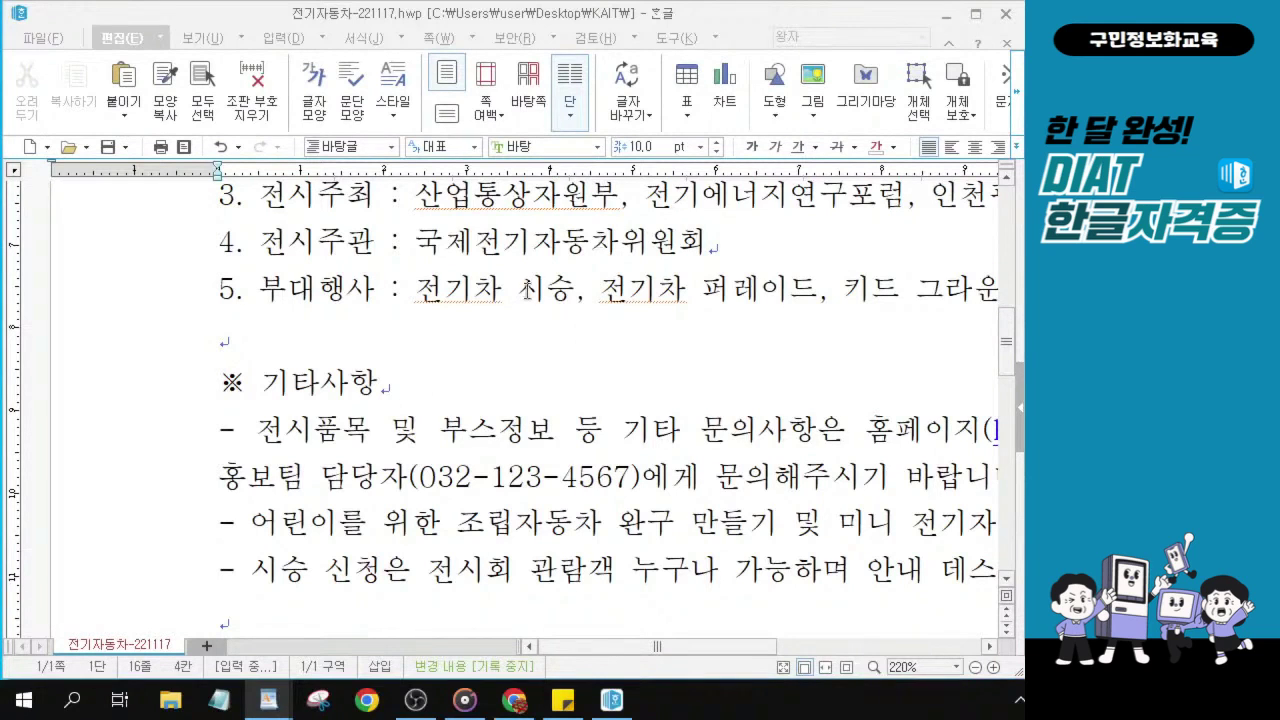
pyautogui.scroll(5, 527, 291)
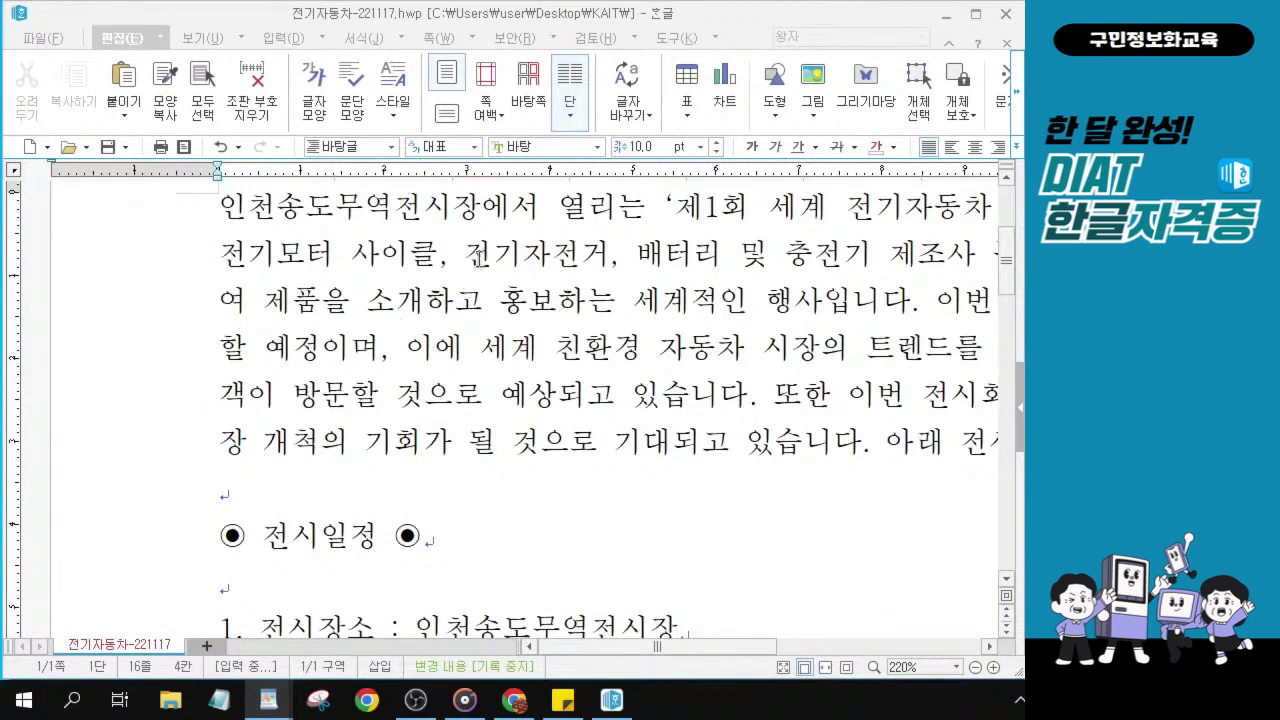
pyautogui.press('ctrl')
pyautogui.press('ctrl')
pyautogui.moveTo(740, 655); pyautogui.dragTo(771, 655)
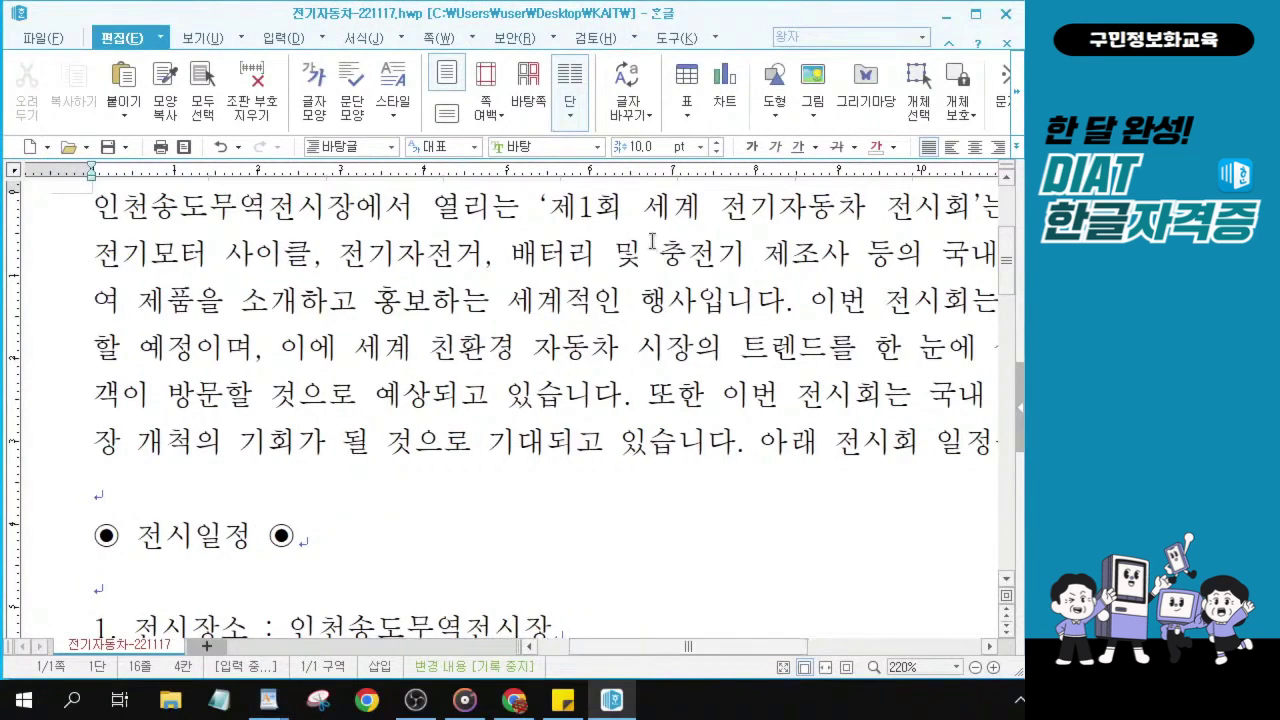
pyautogui.scroll(1, 652, 241)
pyautogui.moveTo(550, 340); pyautogui.dragTo(972, 337)
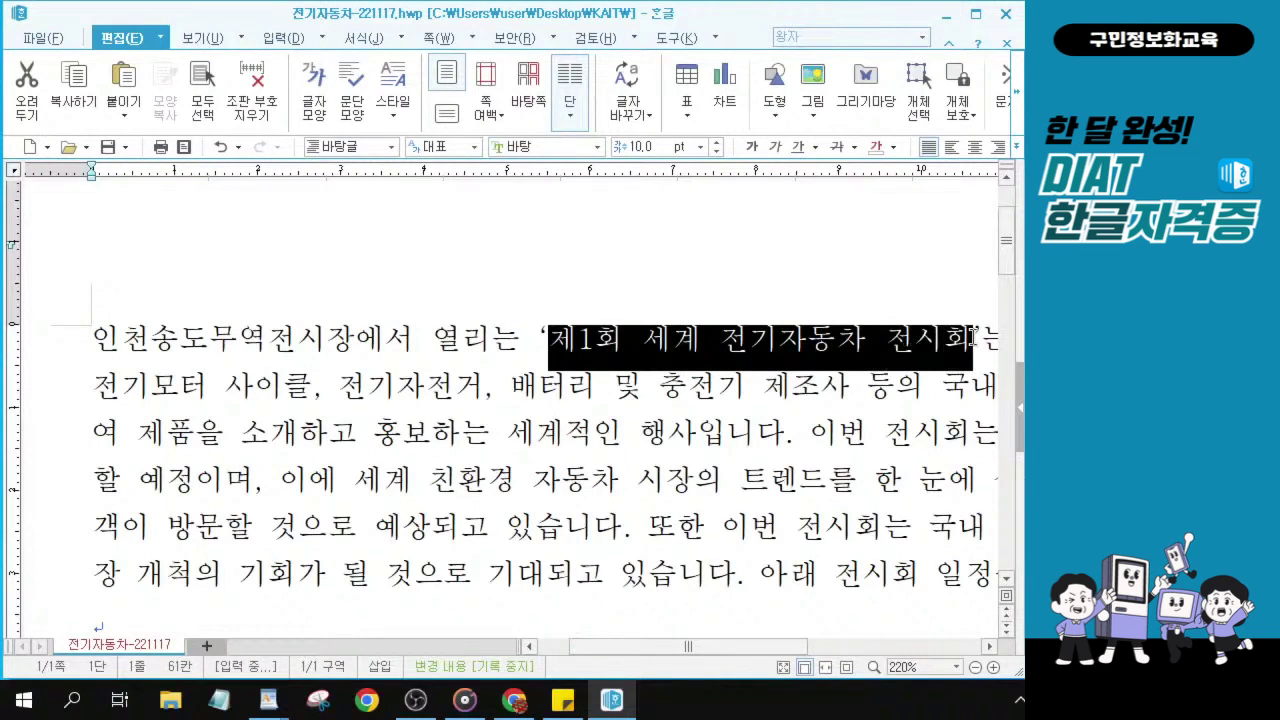
pyautogui.click(616, 386)
pyautogui.click(540, 337)
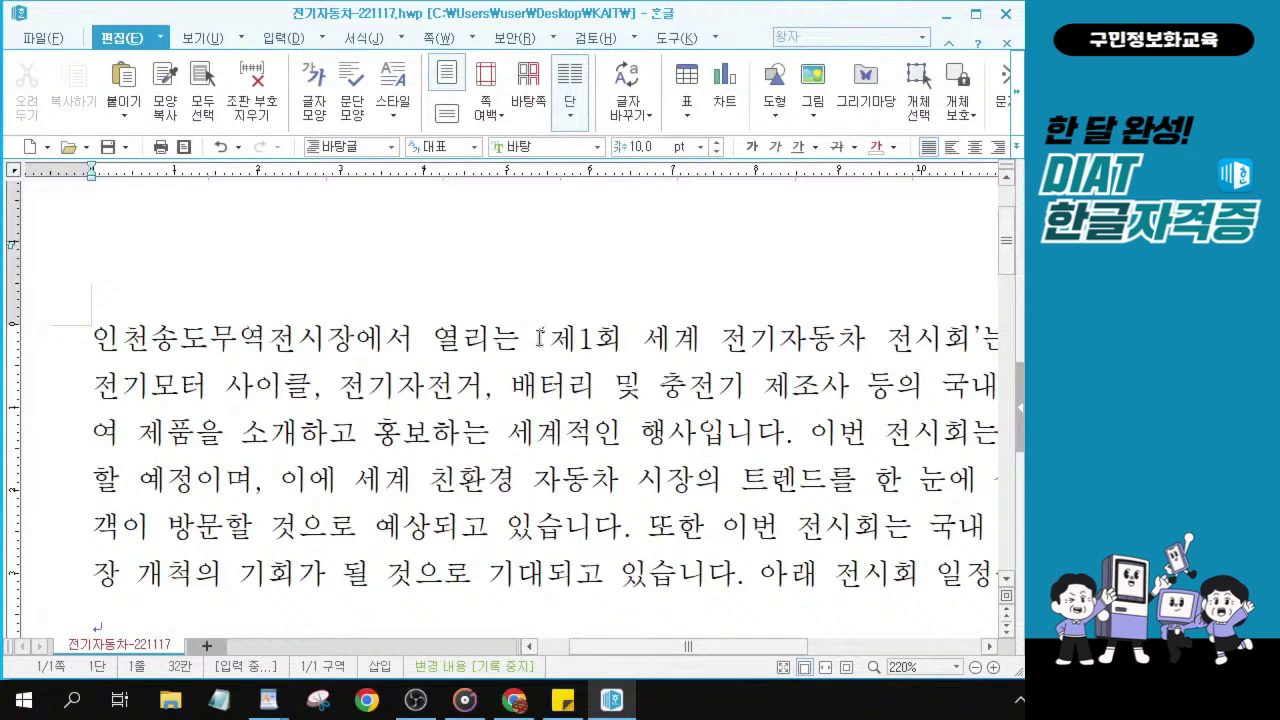
pyautogui.moveTo(540, 337); pyautogui.dragTo(984, 346)
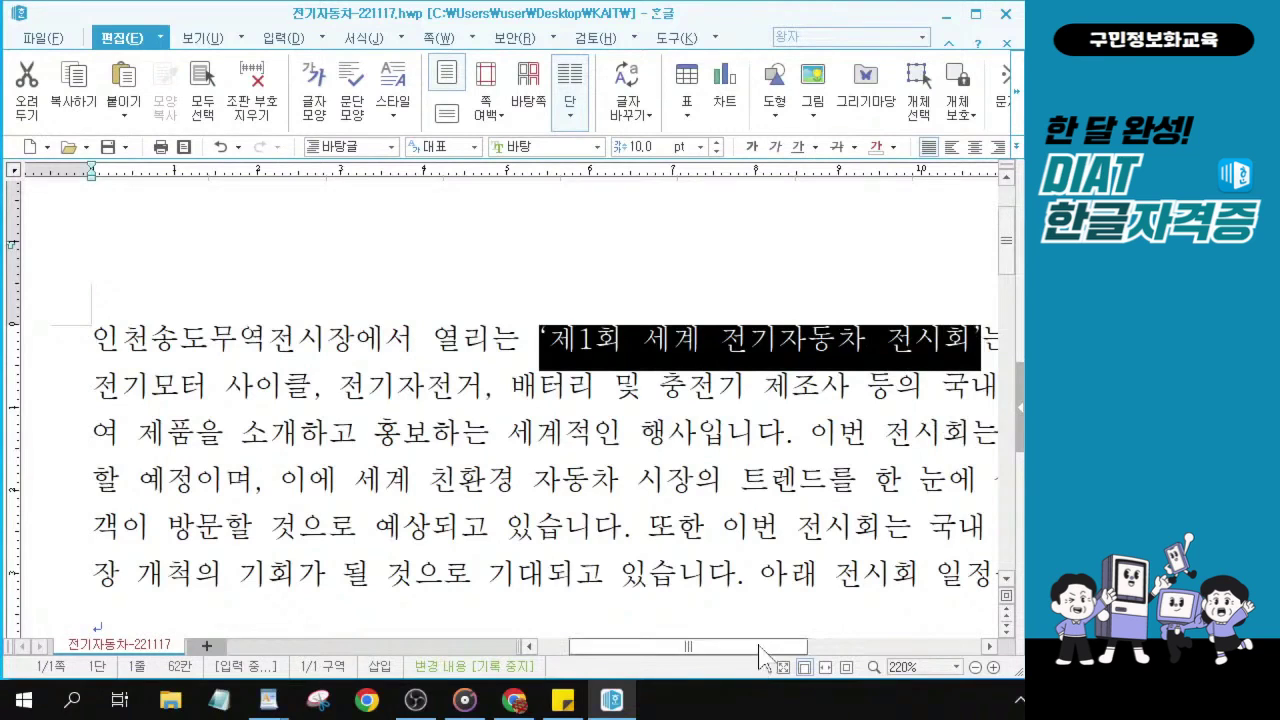
pyautogui.moveTo(760, 655); pyautogui.dragTo(831, 655)
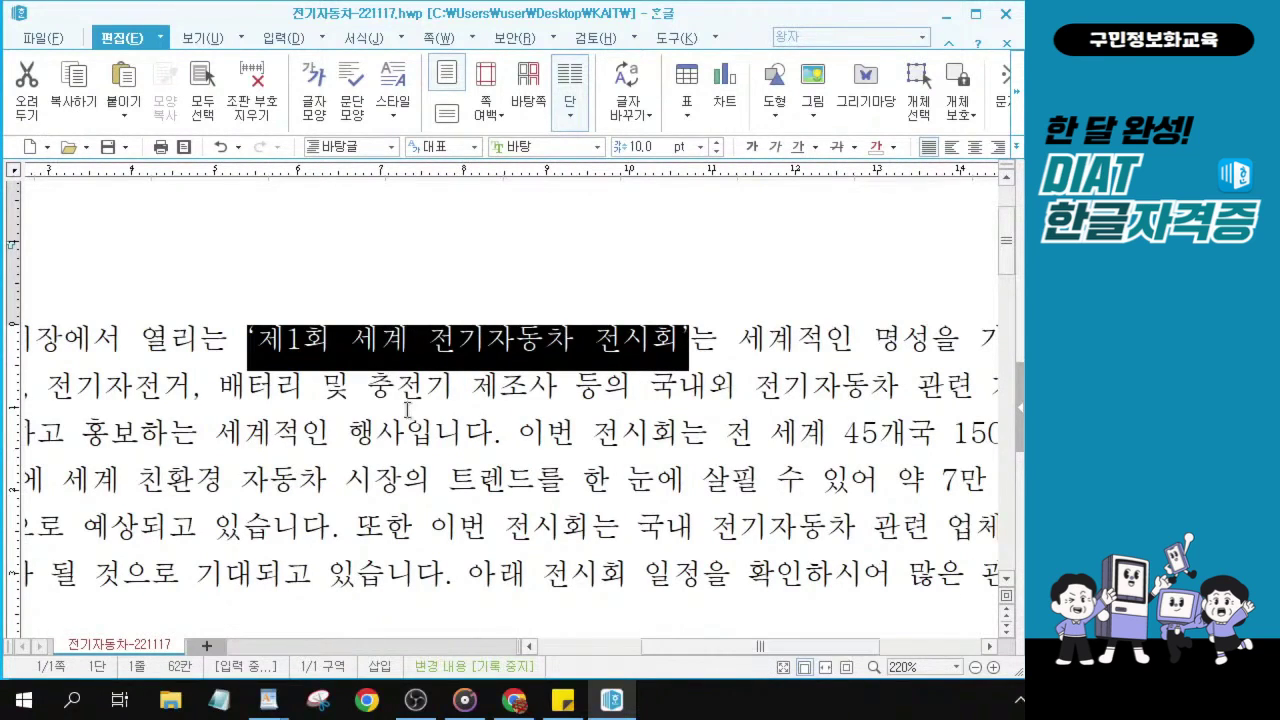
pyautogui.scroll(5, 407, 410)
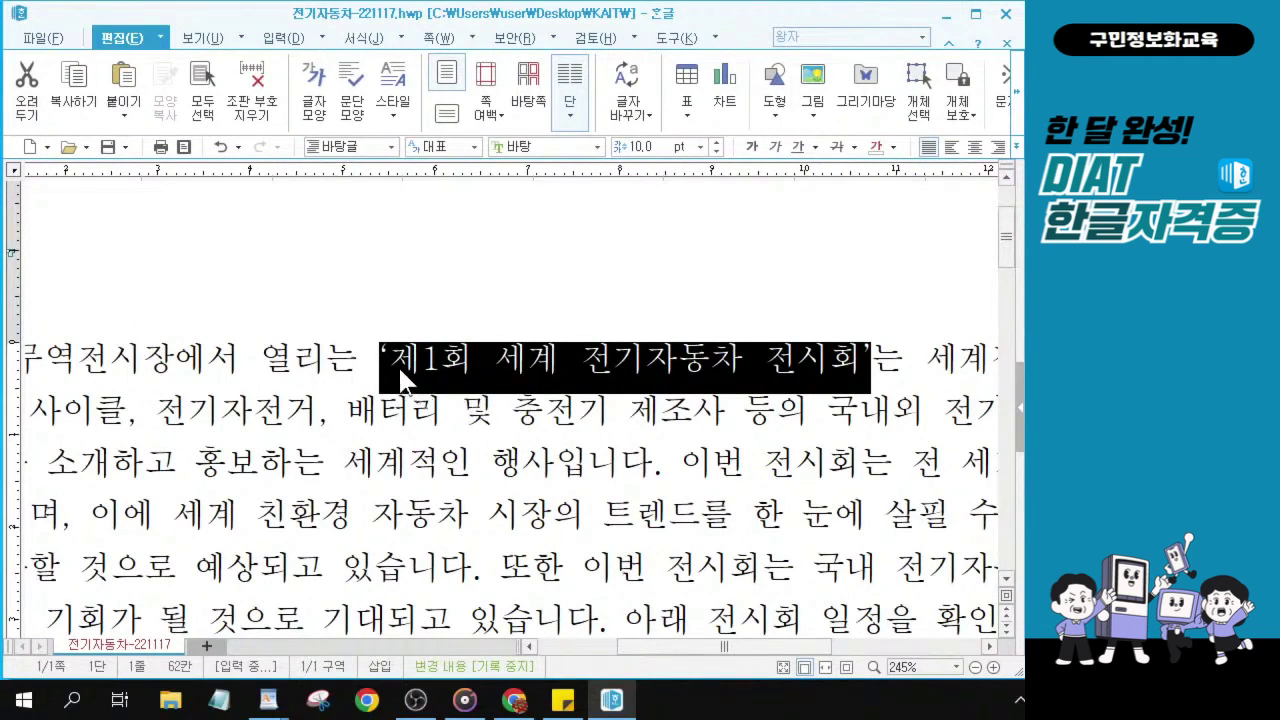
pyautogui.click(868, 378)
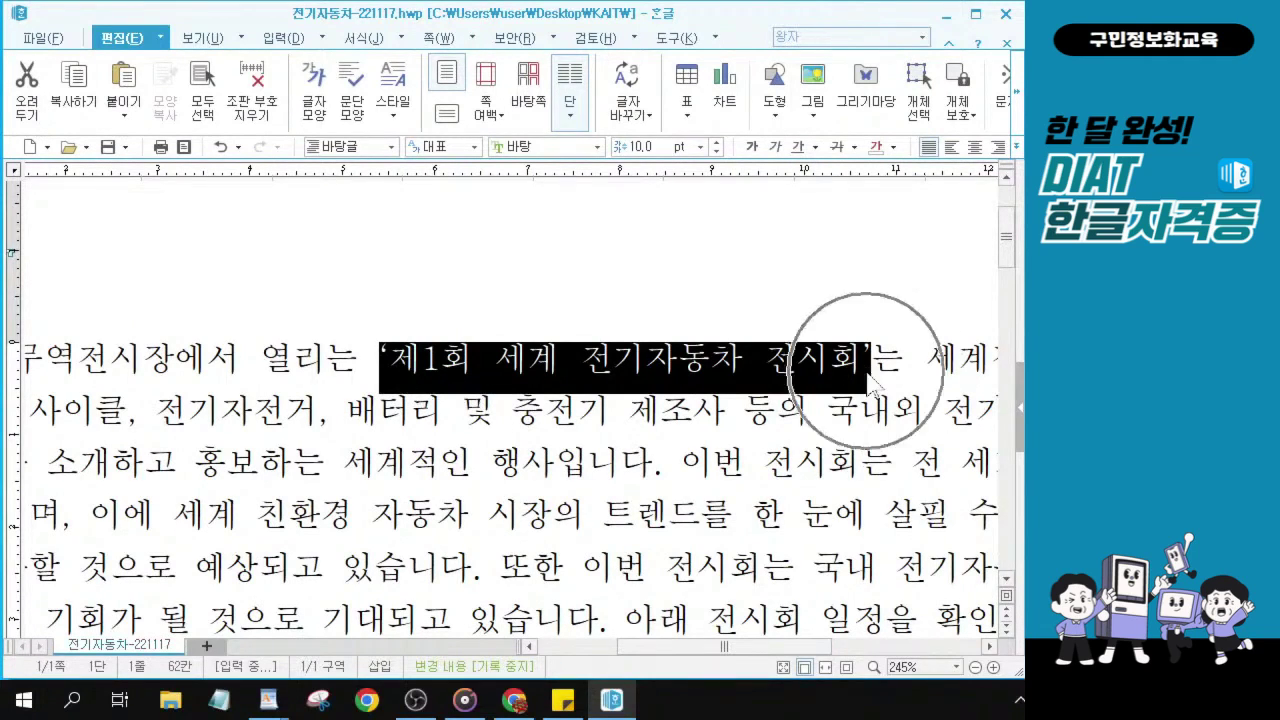
pyautogui.click(862, 379)
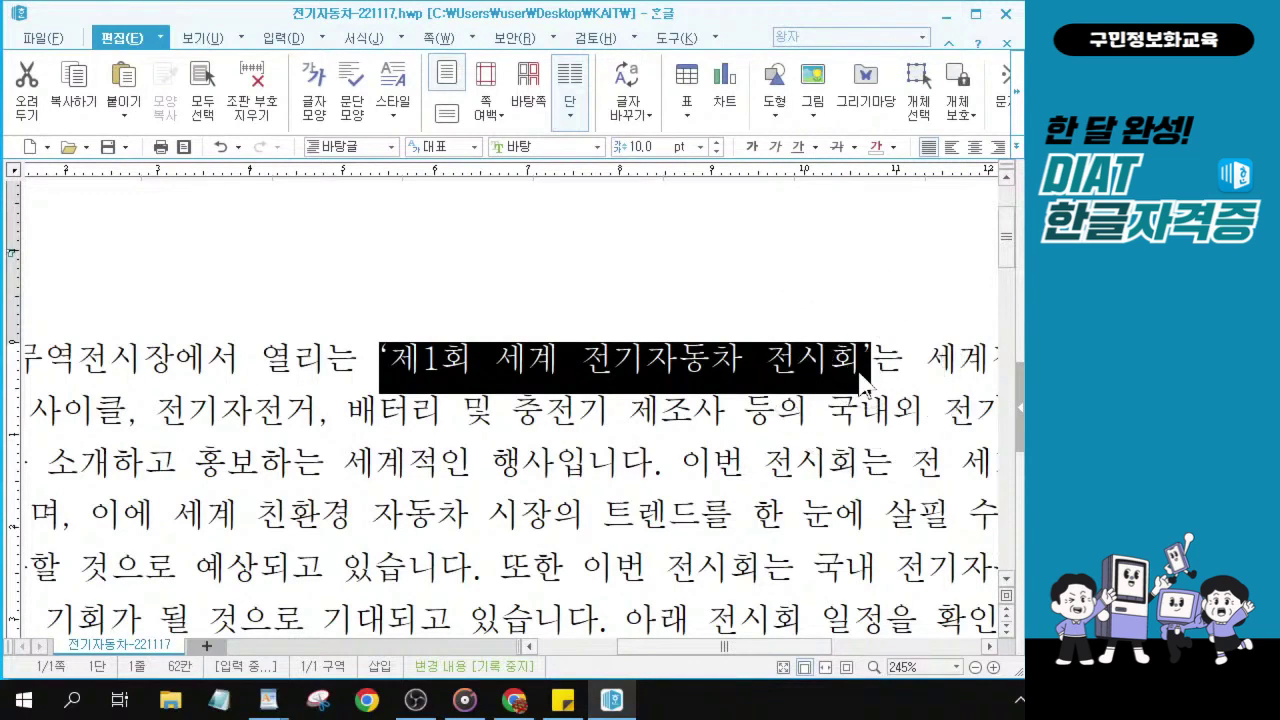
pyautogui.moveTo(862, 381); pyautogui.dragTo(870, 381)
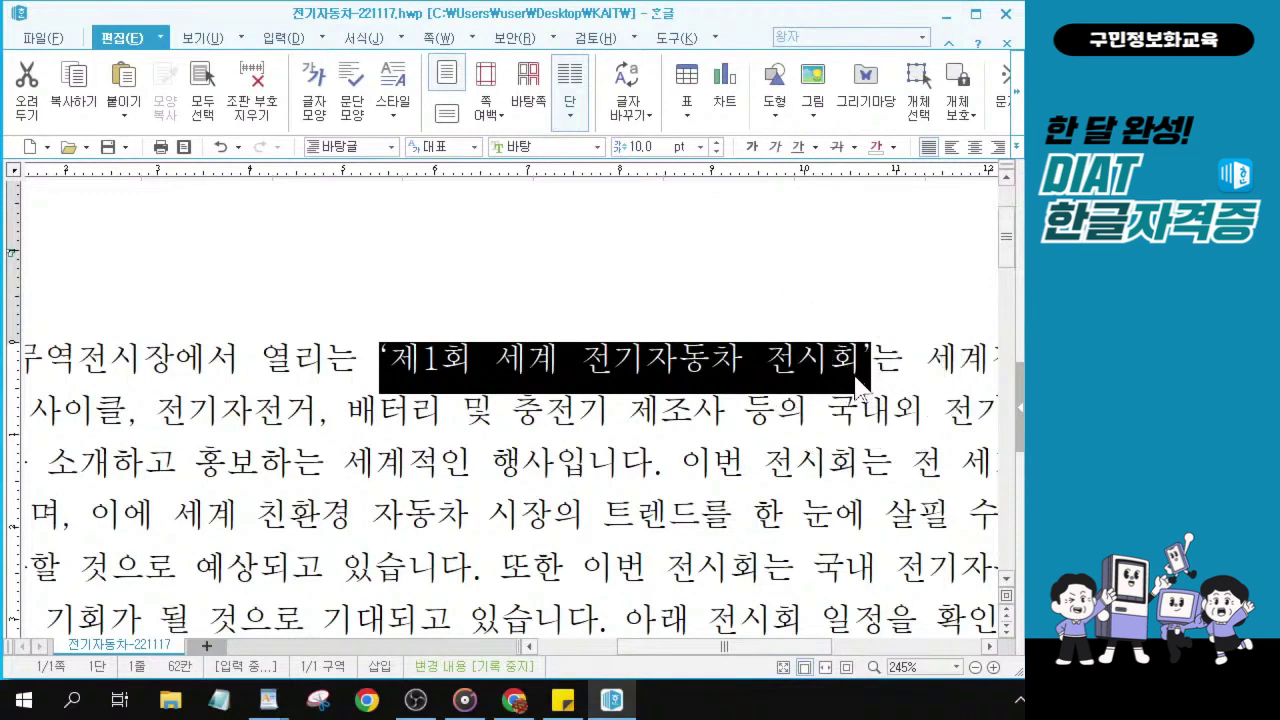
pyautogui.click(751, 148)
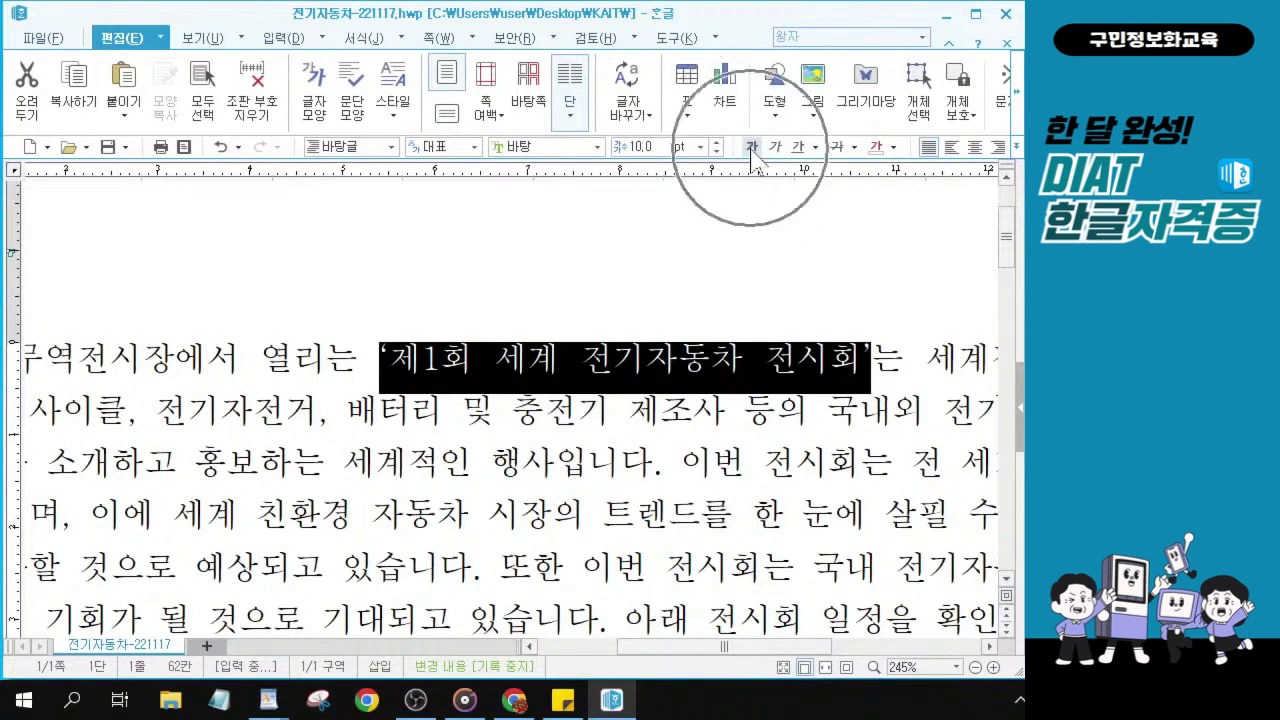
pyautogui.click(751, 148)
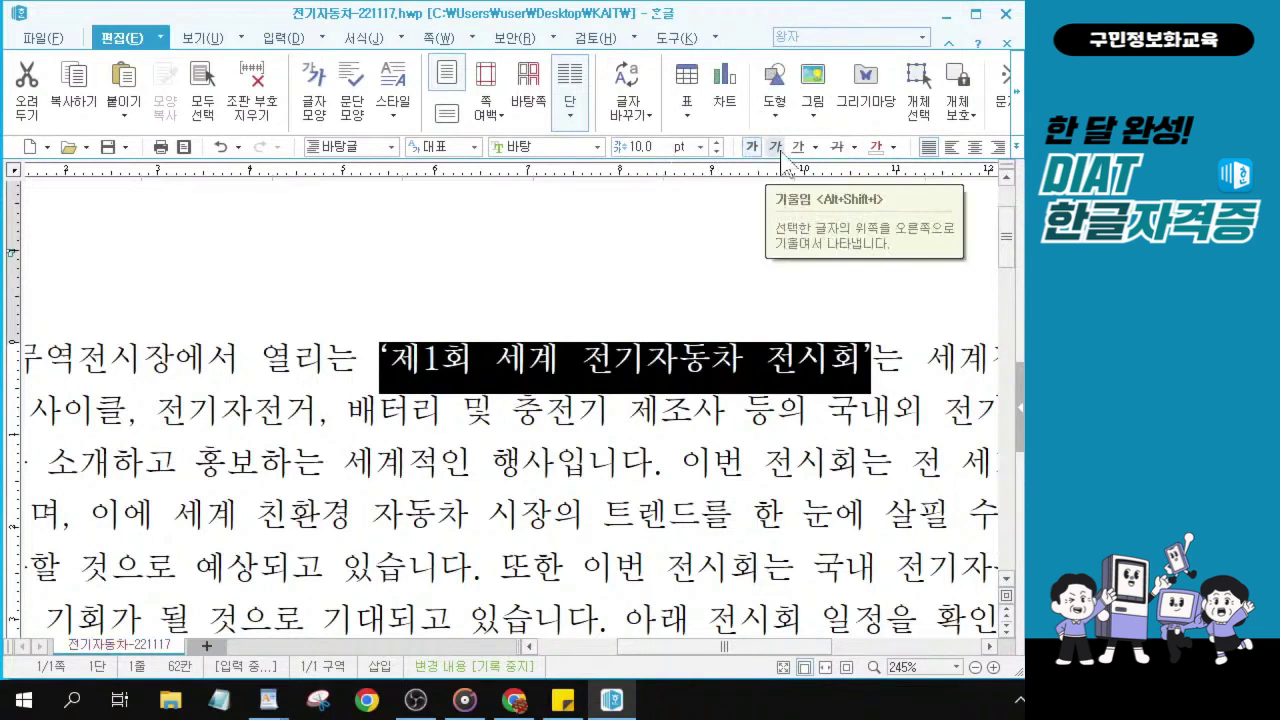
pyautogui.click(775, 148)
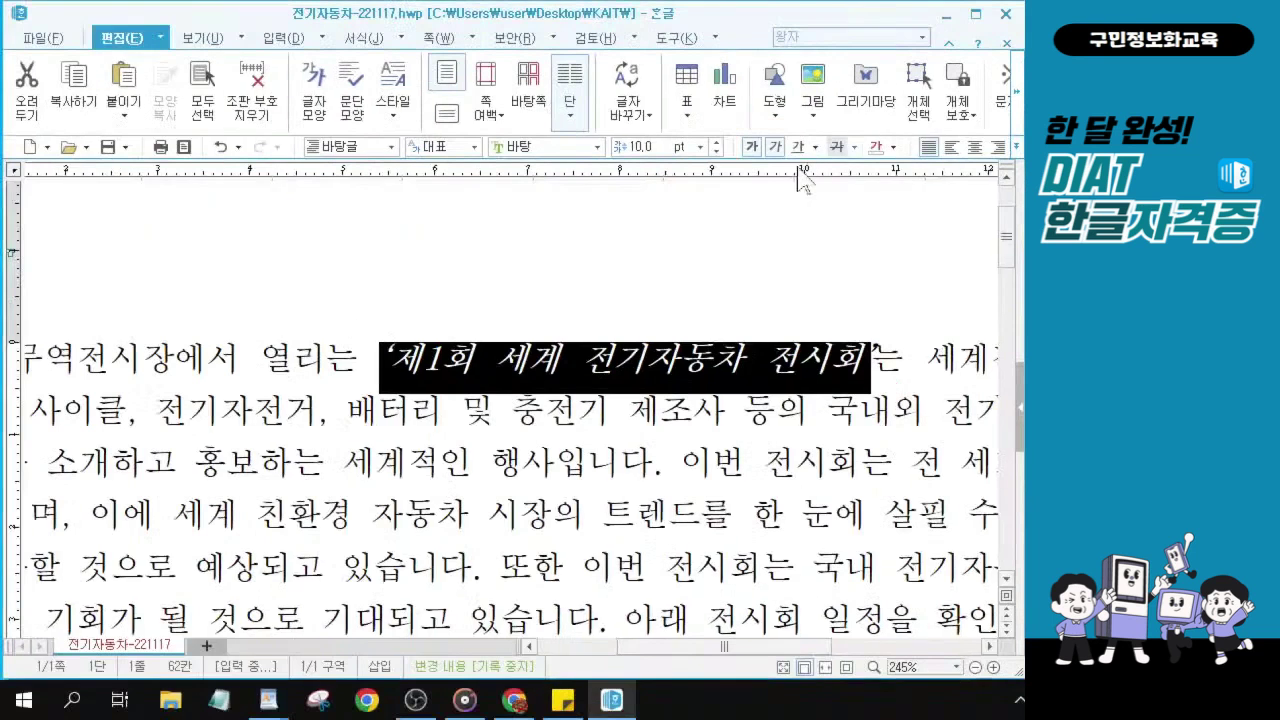
pyautogui.click(401, 366)
pyautogui.moveTo(398, 362); pyautogui.dragTo(878, 352)
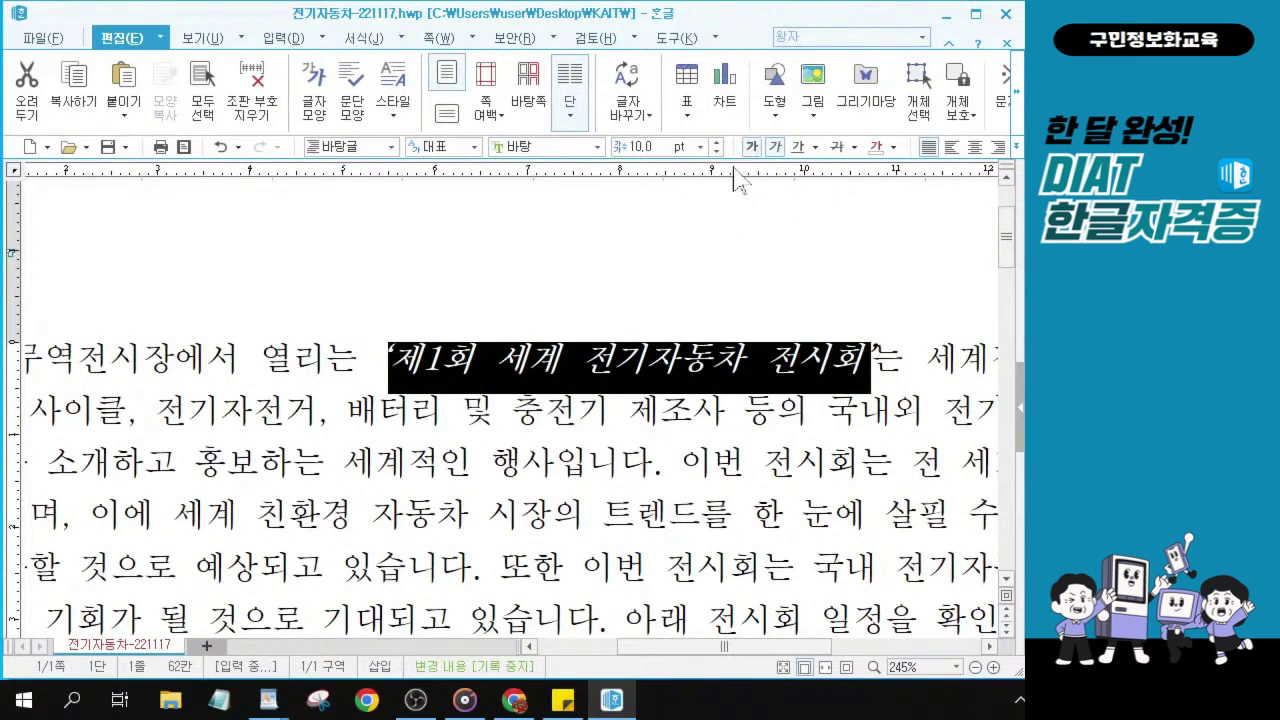
pyautogui.click(645, 365)
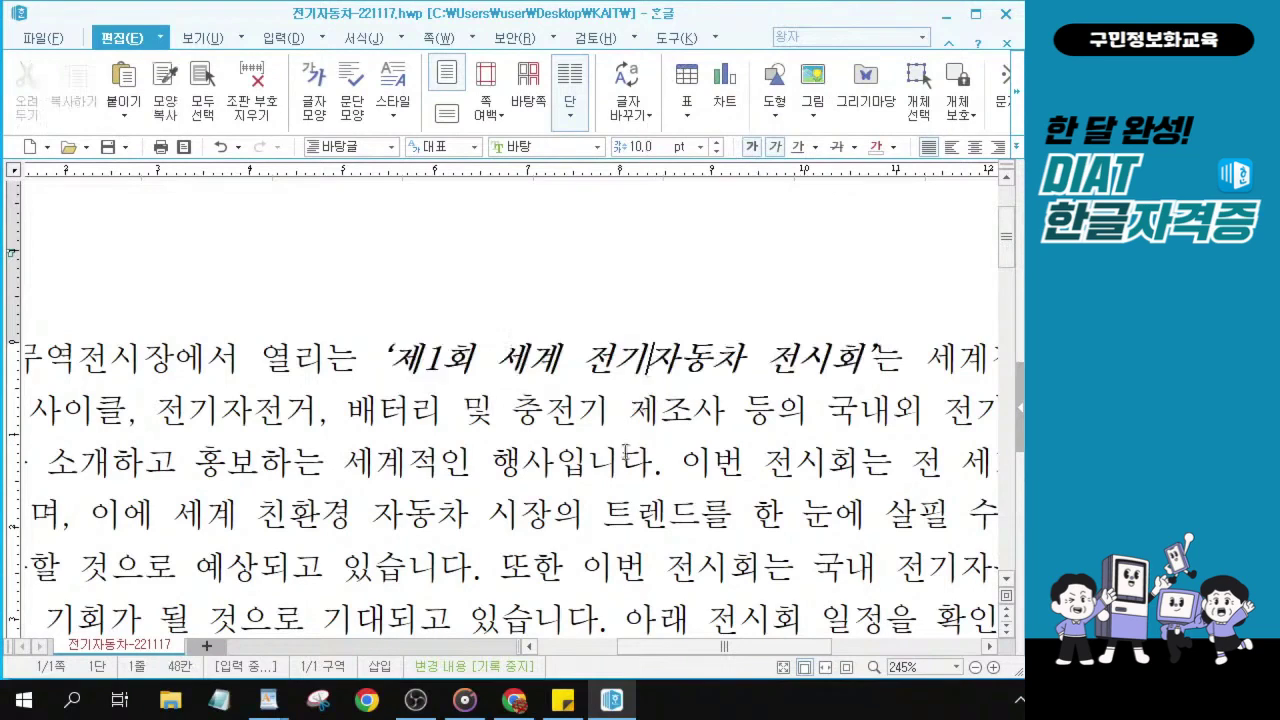
pyautogui.click(675, 366)
# - Set the font of the ‘◉ 전시일정 ◉’ heading, including both symbols, to 돋움 and center-align the line
pyautogui.scroll(-1, 203, 430)
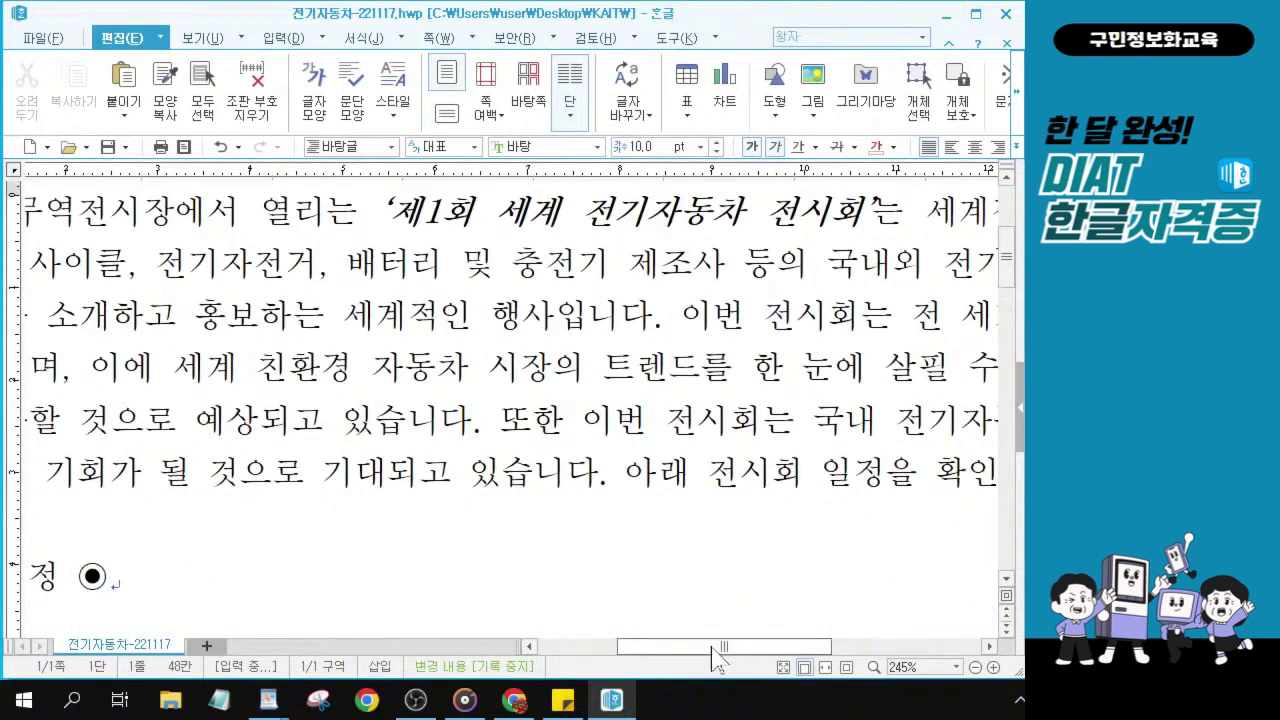
pyautogui.moveTo(717, 646); pyautogui.dragTo(660, 670)
pyautogui.click(309, 585)
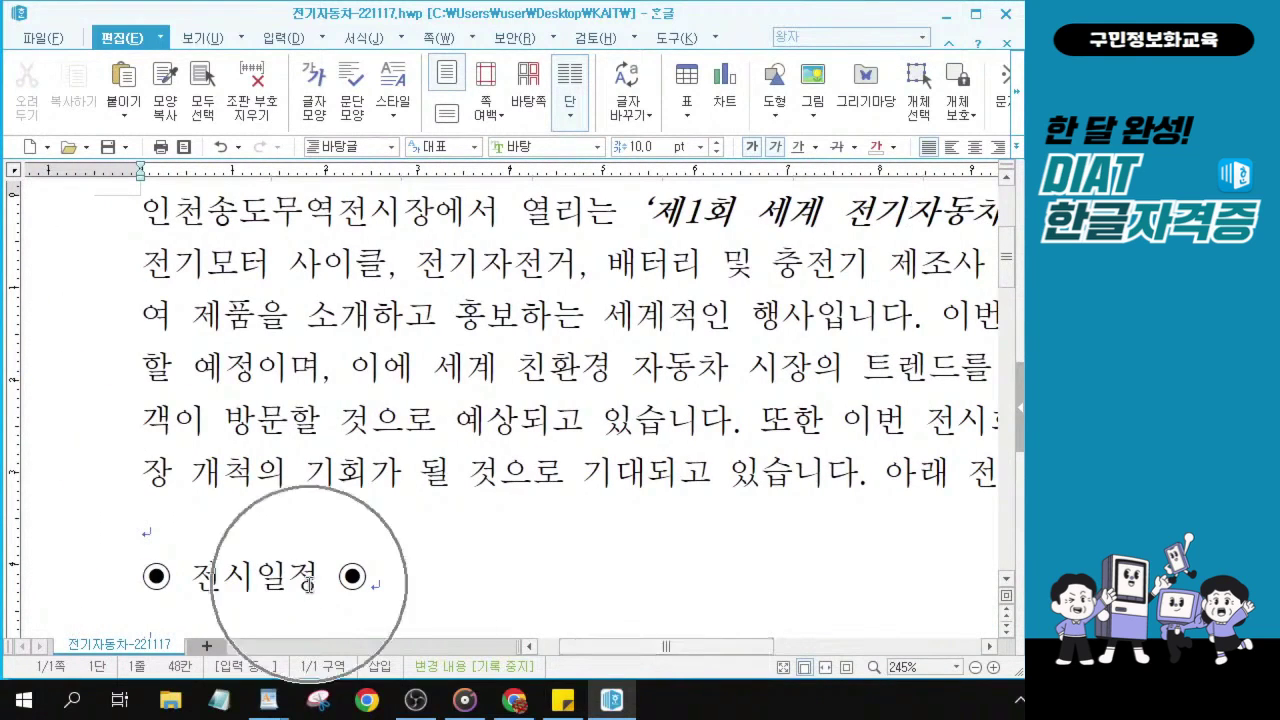
pyautogui.press('End')
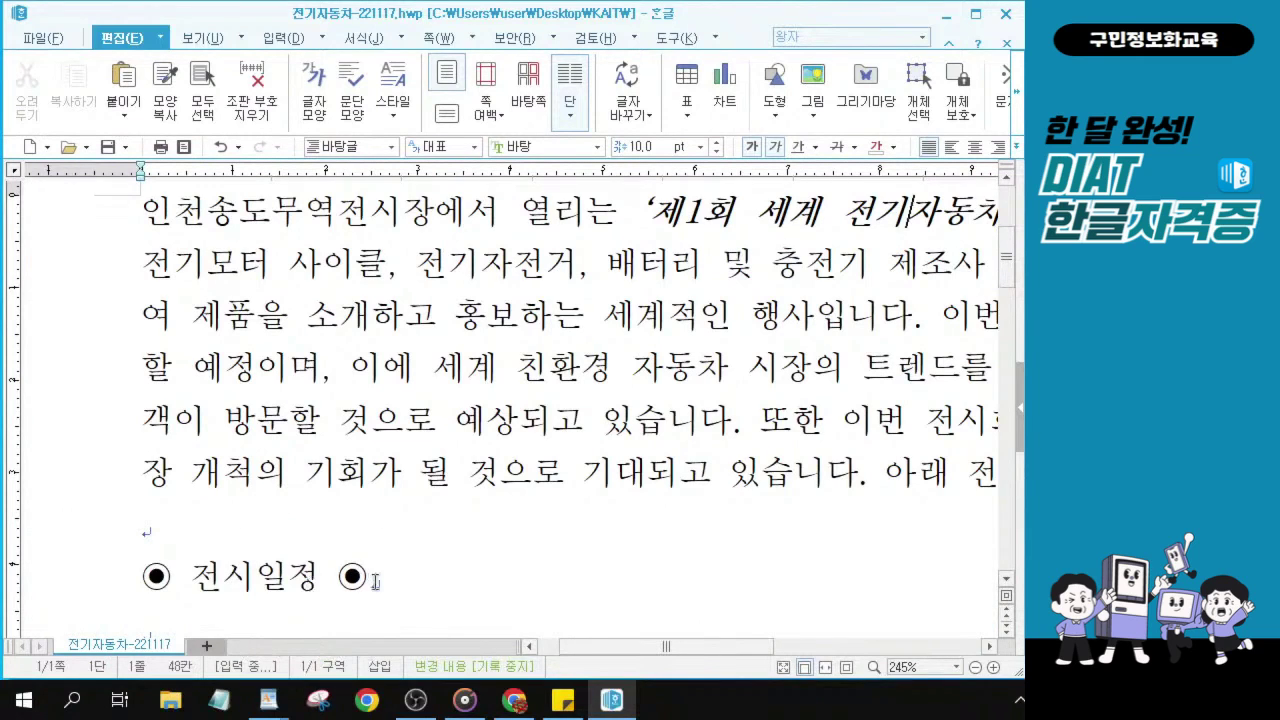
pyautogui.scroll(-1, 440, 570)
pyautogui.hotkey('shift', 'Left')
pyautogui.hotkey('shift', 'Left')
pyautogui.hotkey('shift', 'Left')
pyautogui.hotkey('shift', 'Left')
pyautogui.hotkey('shift', 'Left')
pyautogui.hotkey('shift', 'Left')
pyautogui.hotkey('shift', 'Left')
pyautogui.hotkey('shift', 'Left')
pyautogui.hotkey('shift', 'Left')
pyautogui.hotkey('shift', 'Left')
pyautogui.hotkey('shift', 'Left')
pyautogui.hotkey('shift', 'Left')
pyautogui.hotkey('shift', 'Left')
pyautogui.hotkey('shift', 'Left')
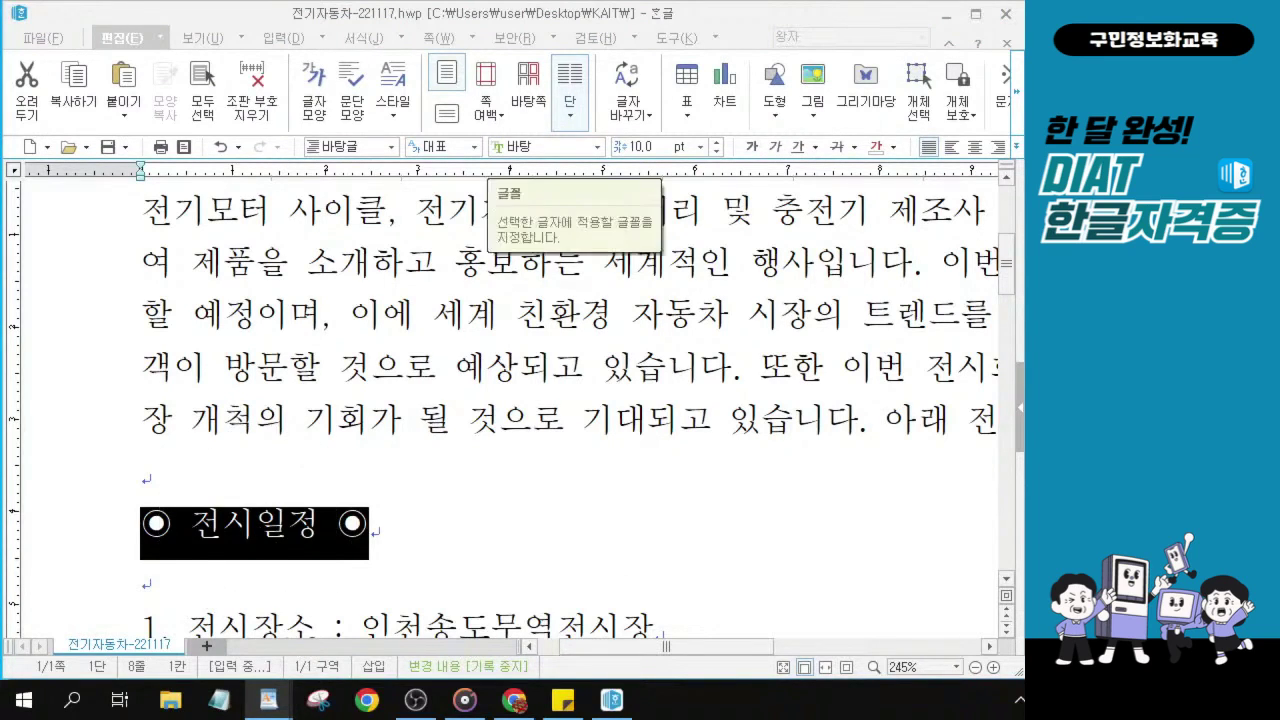
pyautogui.click(520, 146)
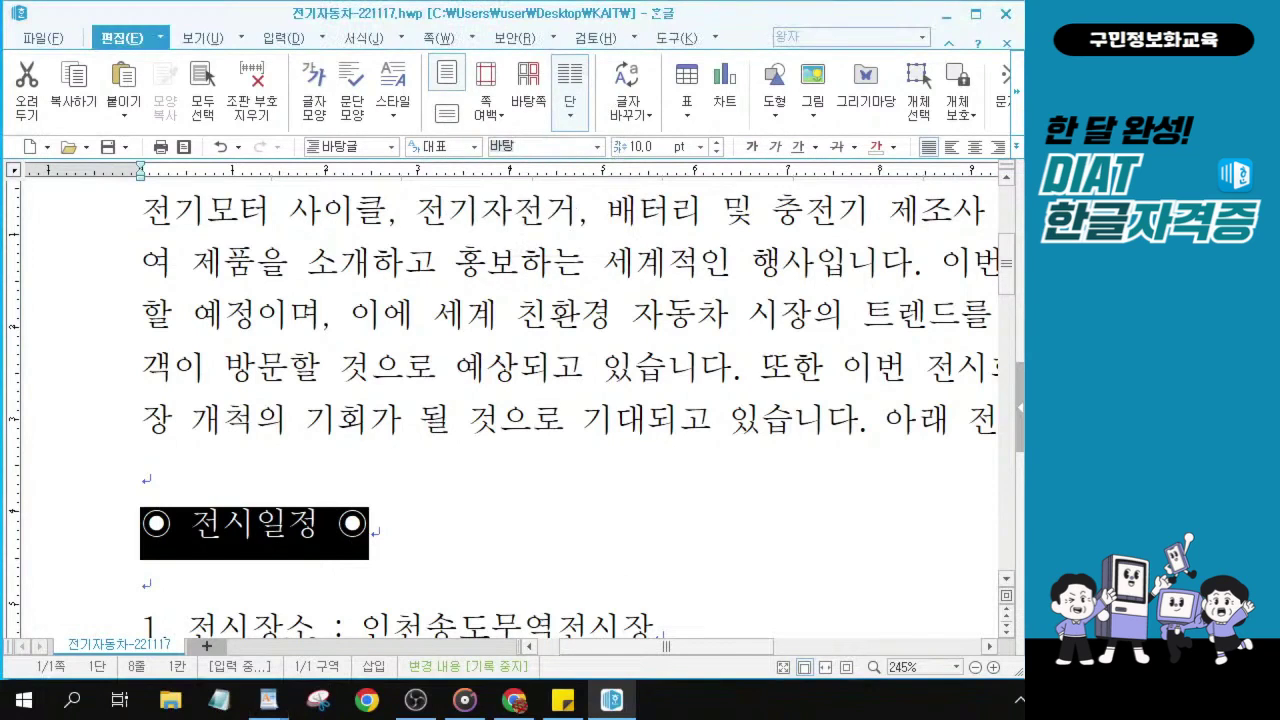
pyautogui.click(520, 146)
pyautogui.click(520, 146)
pyautogui.write('돋우')
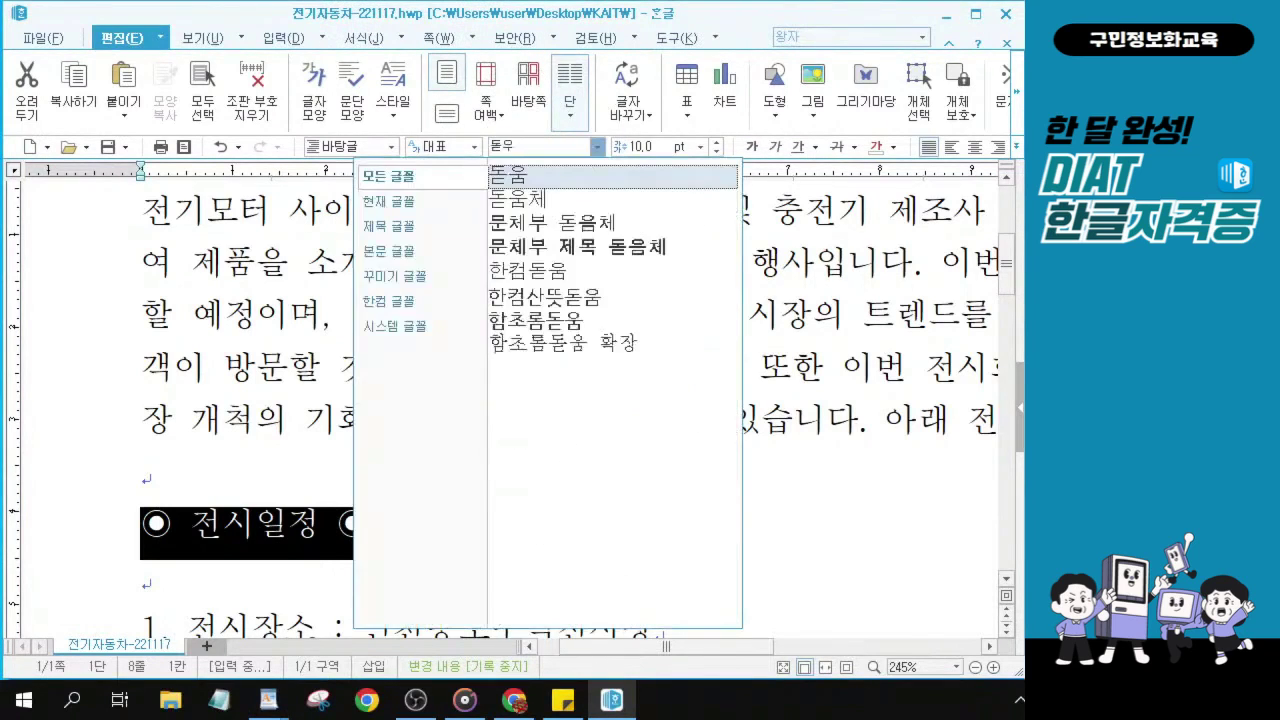
pyautogui.write('ㅁ')
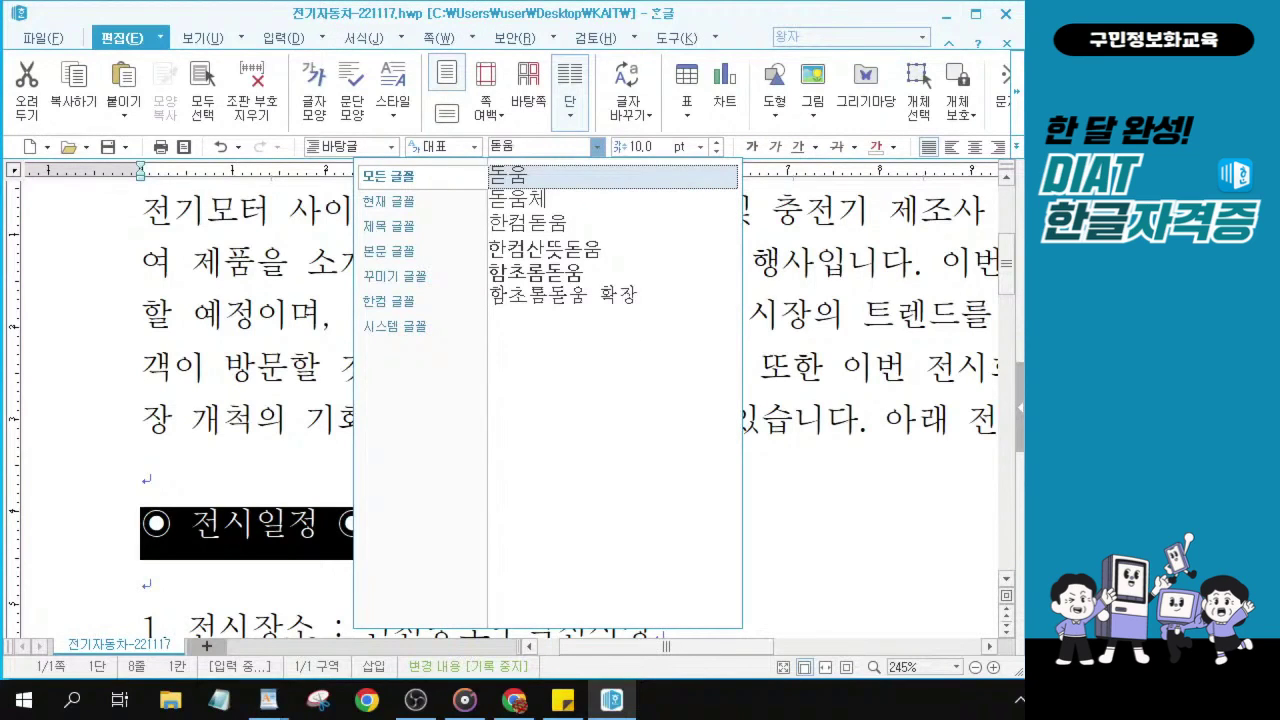
pyautogui.press('Return')
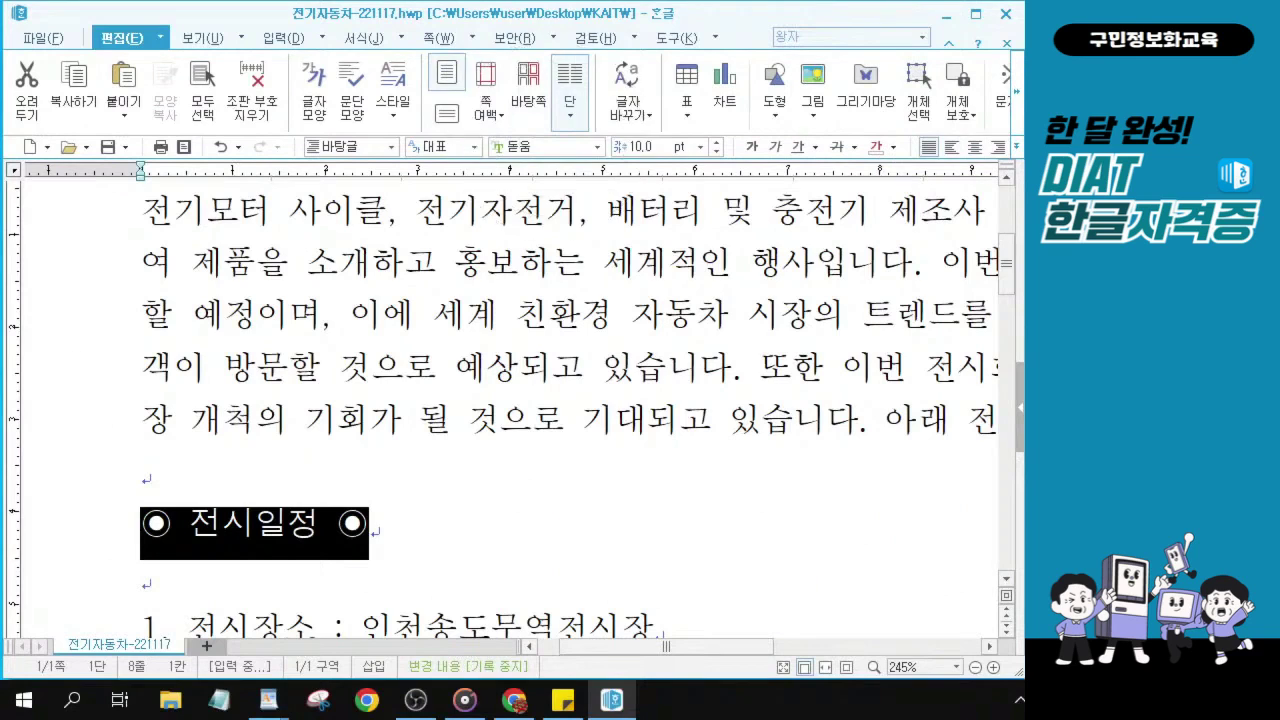
pyautogui.click(976, 148)
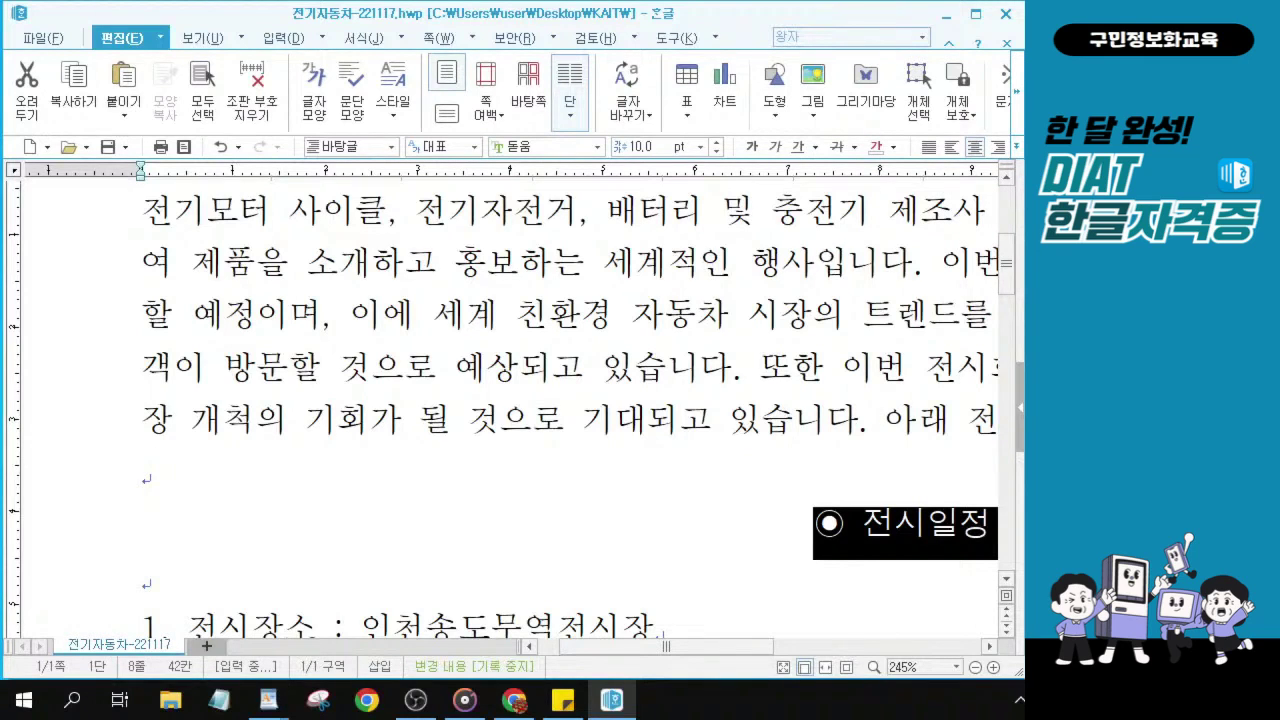
# - Italicize and underline ‘전기차 시승, 전기차 퍼레이드, 키드 그라운드, 에코마켓 등’ in item 5 부대행사
pyautogui.scroll(-3, 500, 438)
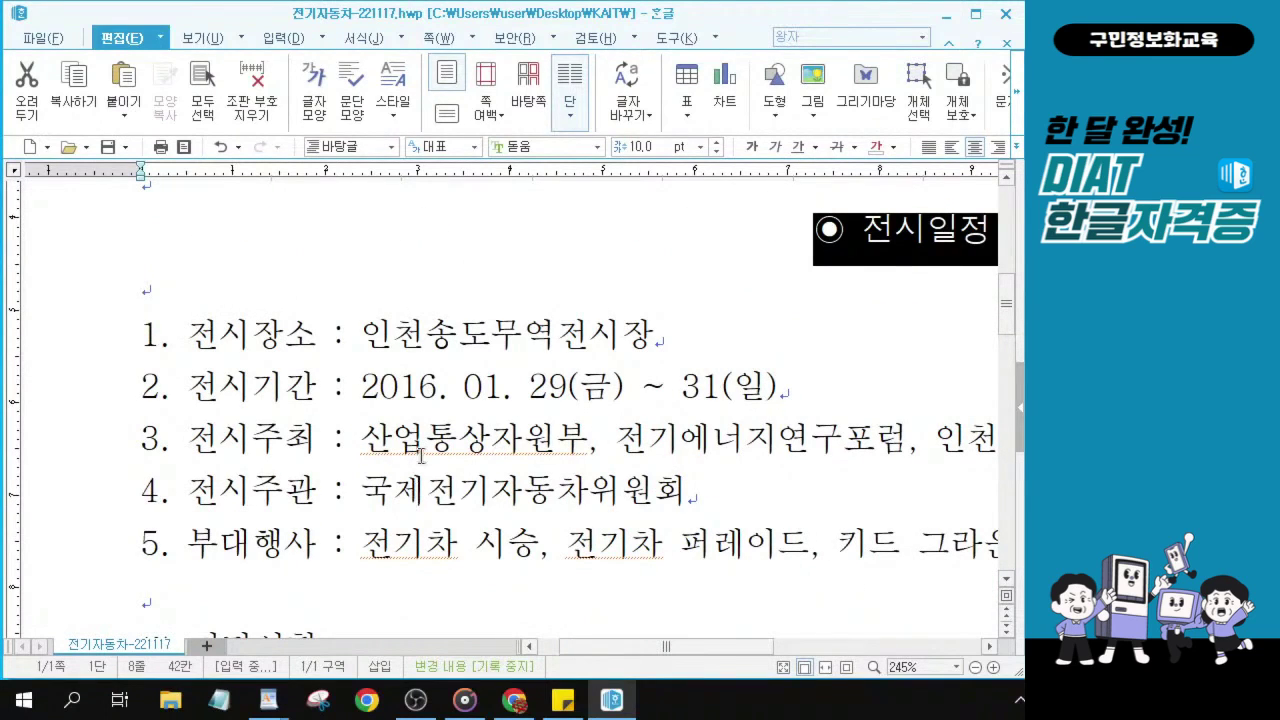
pyautogui.click(219, 543)
pyautogui.click(219, 543)
pyautogui.press('ctrl')
pyautogui.press('ctrl')
pyautogui.press('ctrl')
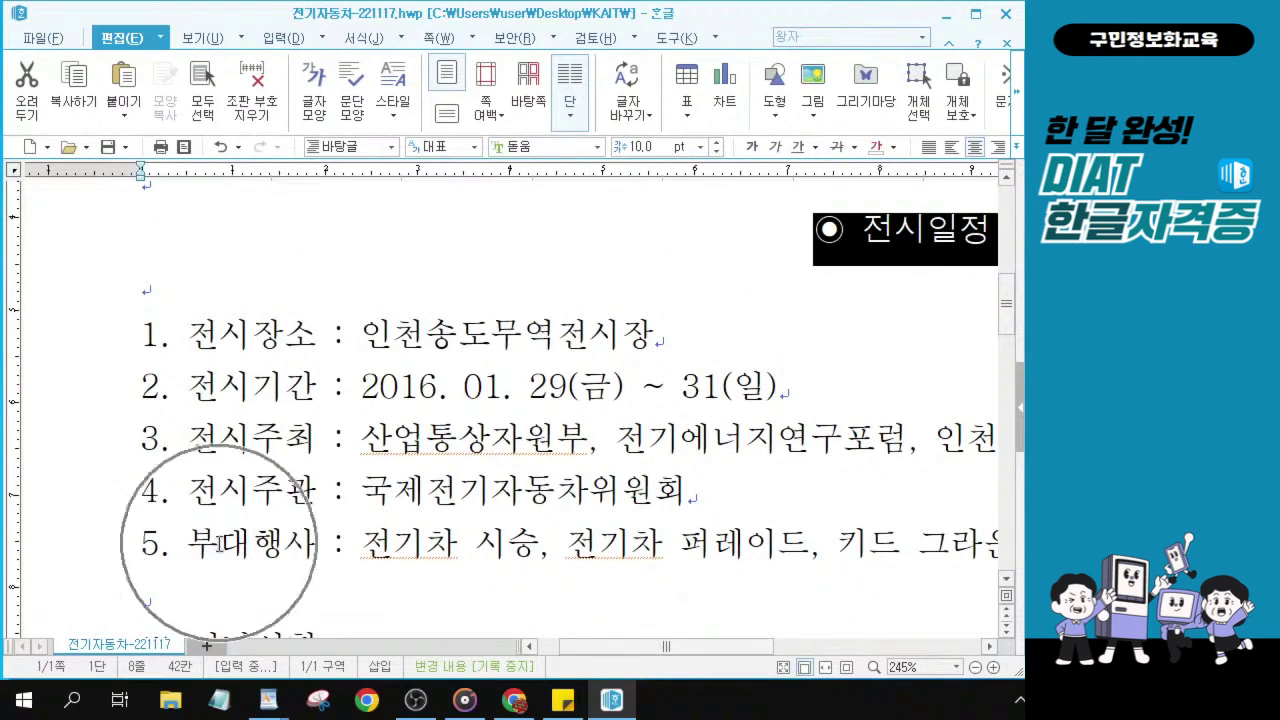
pyautogui.scroll(-3, 347, 550)
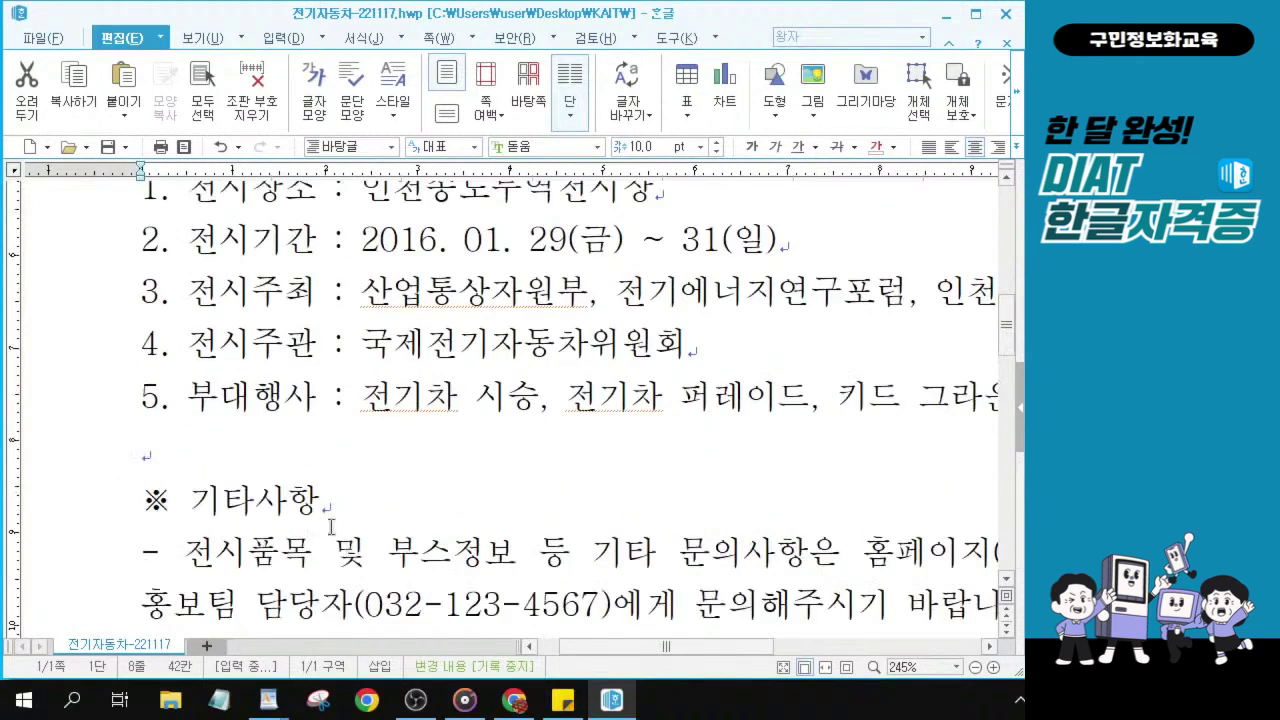
pyautogui.scroll(3, 347, 550)
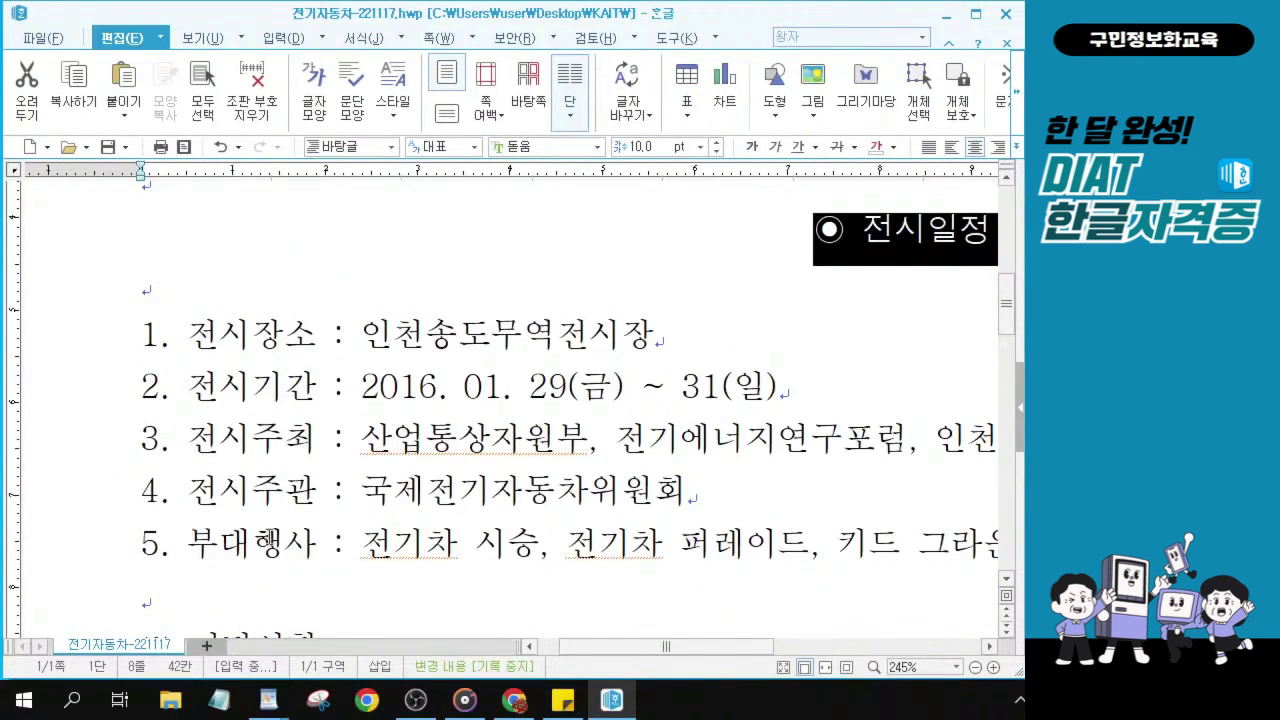
pyautogui.click(367, 543)
pyautogui.click(368, 524)
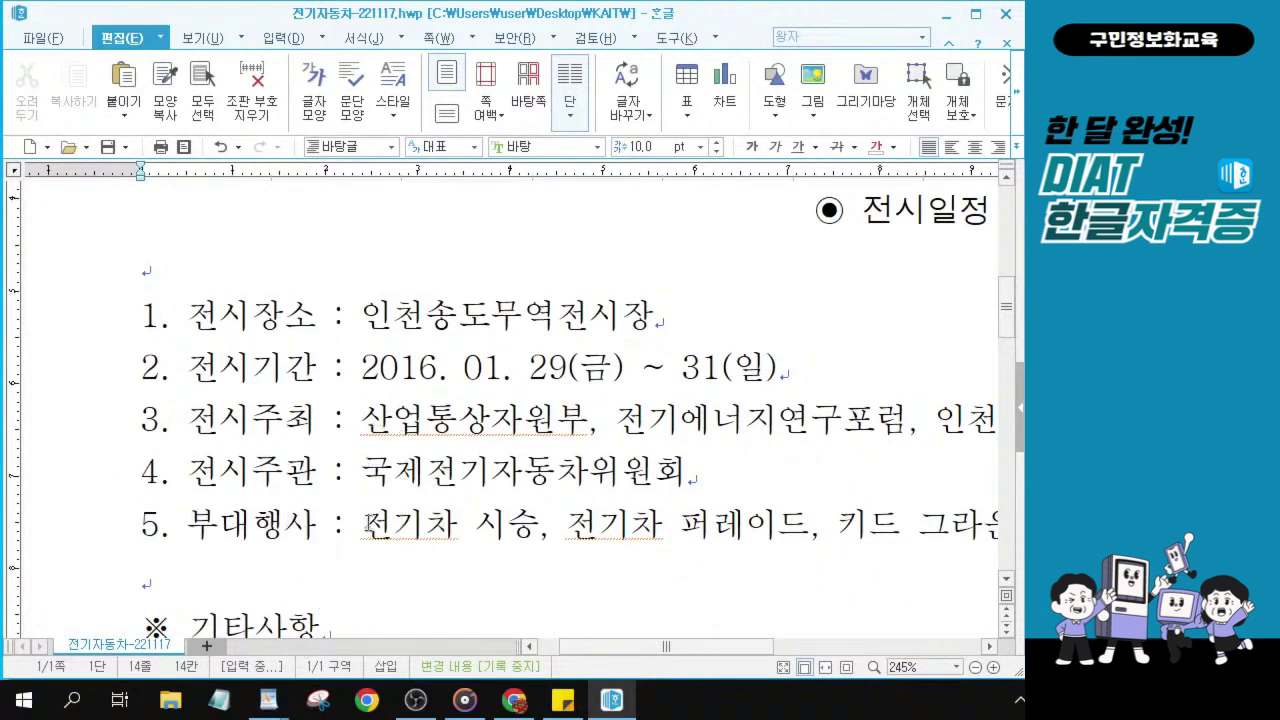
pyautogui.moveTo(368, 524); pyautogui.dragTo(979, 527)
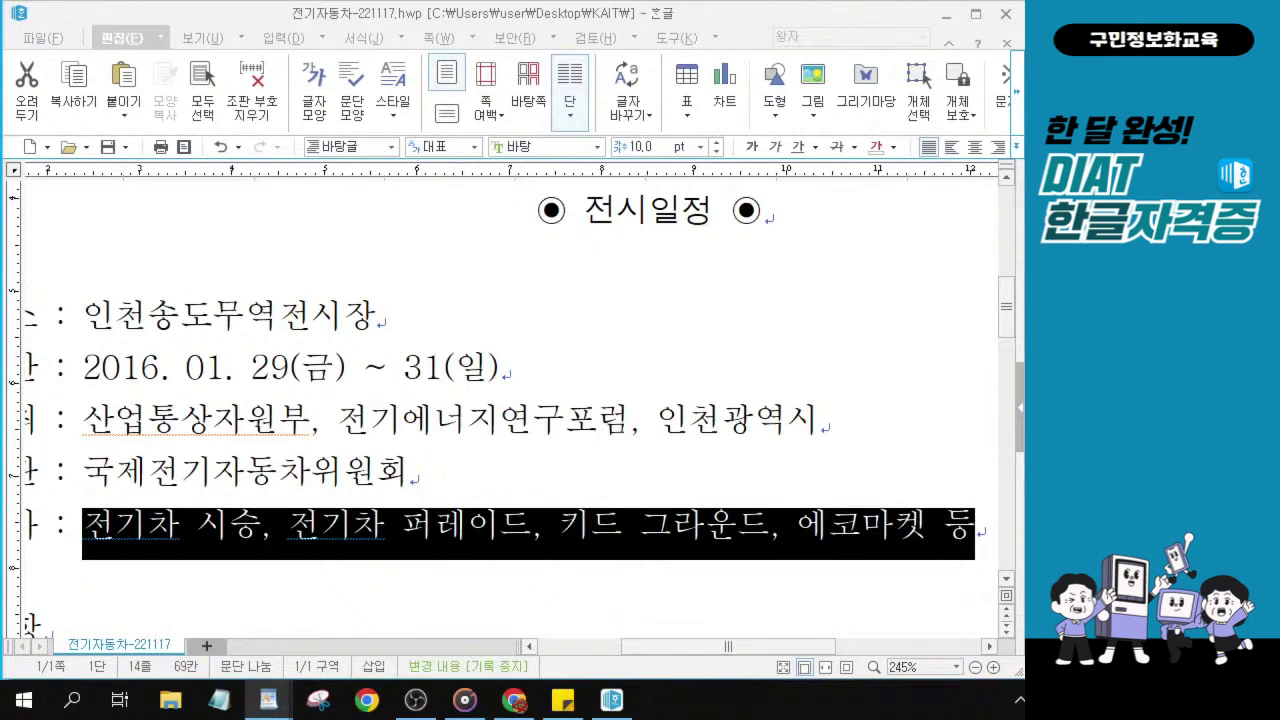
pyautogui.click(333, 548)
pyautogui.click(776, 150)
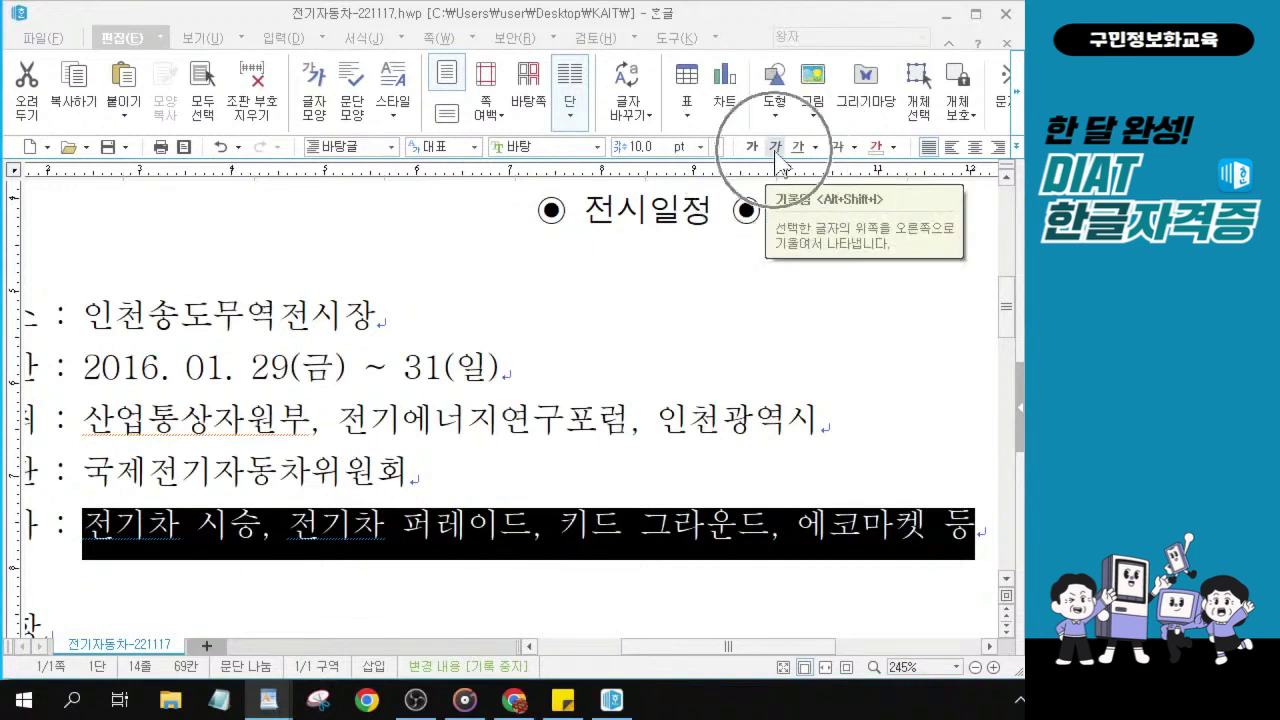
pyautogui.click(776, 150)
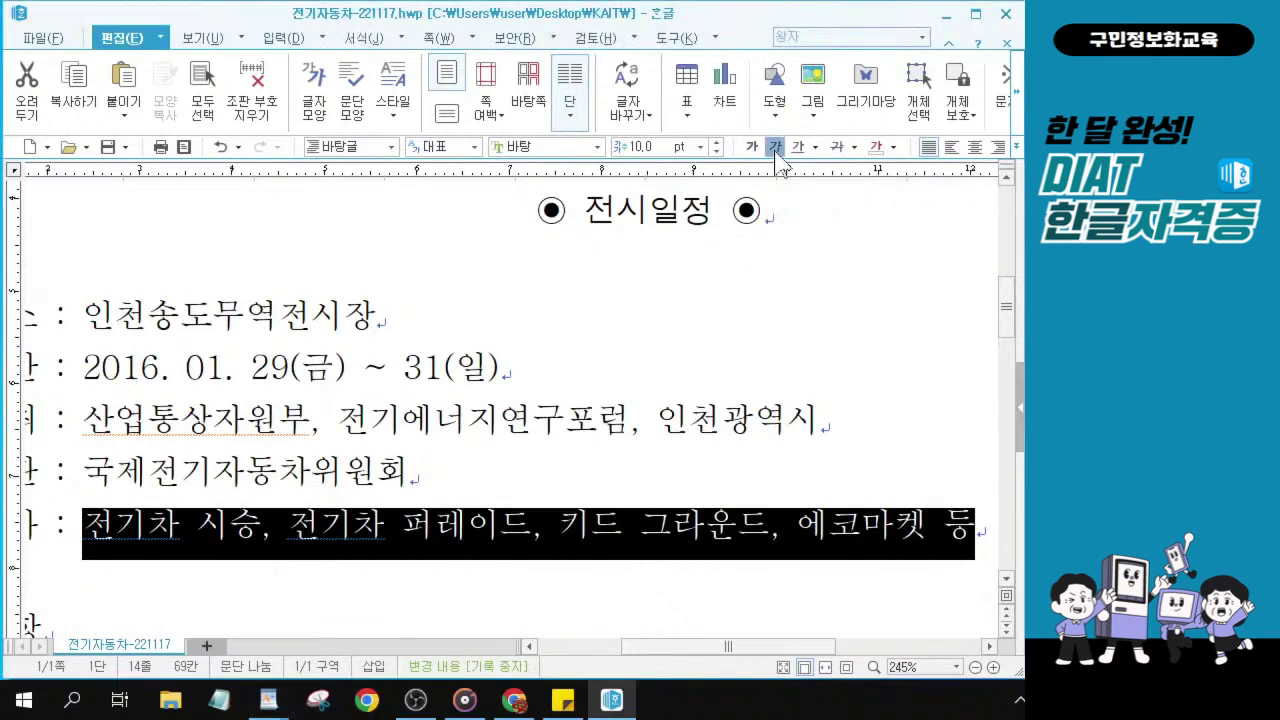
pyautogui.click(776, 148)
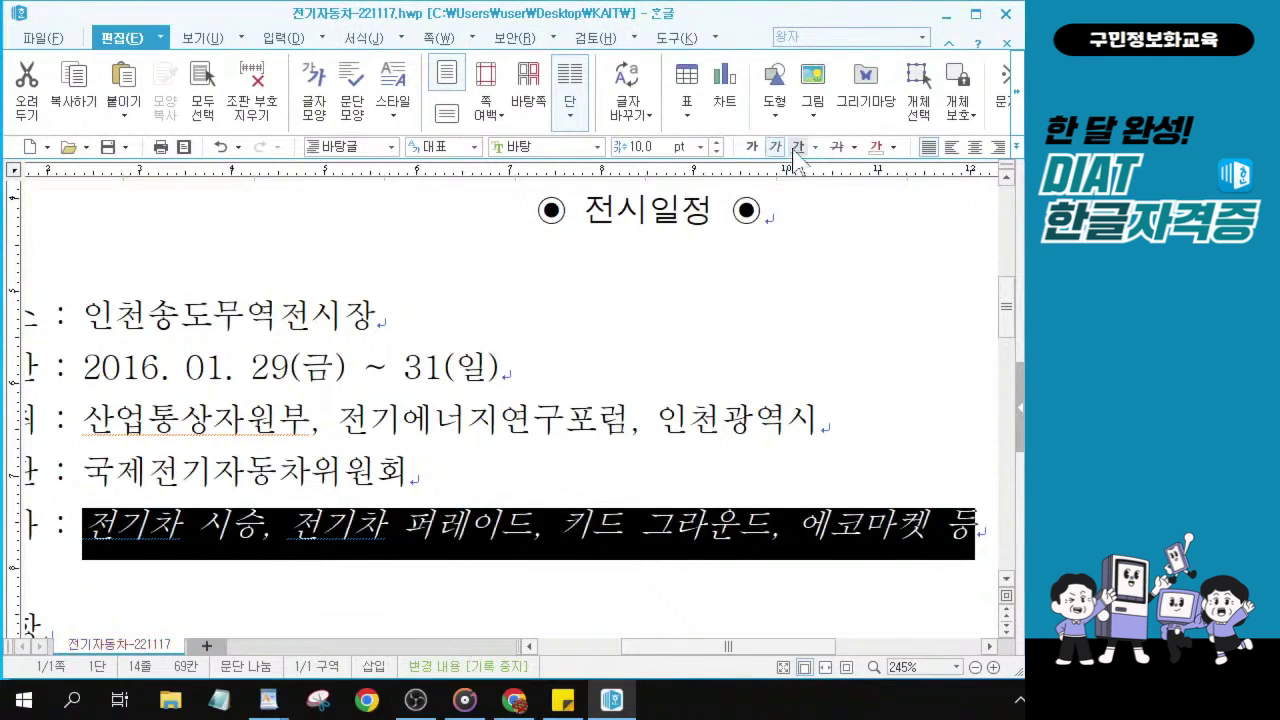
pyautogui.click(795, 150)
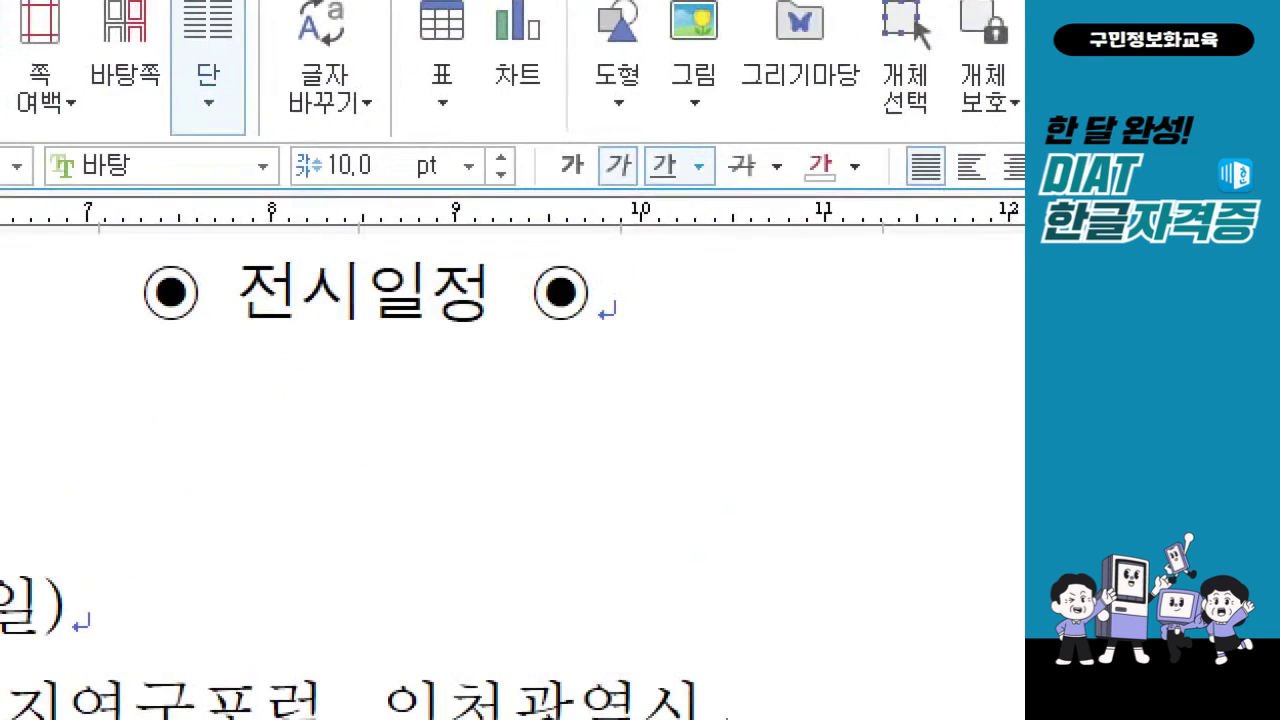
pyautogui.moveTo(571, 101)
pyautogui.mouseDown()
pyautogui.moveTo(771, 229)
pyautogui.moveTo(735, 229)
pyautogui.mouseUp()
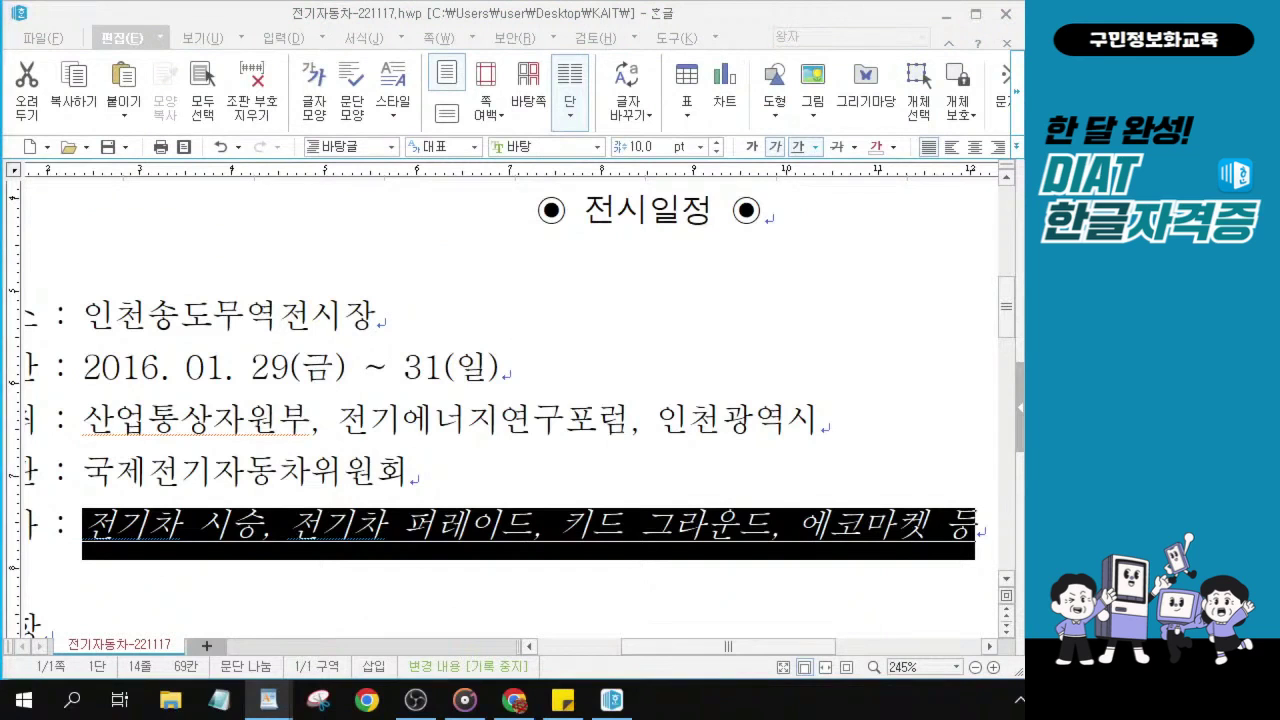
pyautogui.click(294, 561)
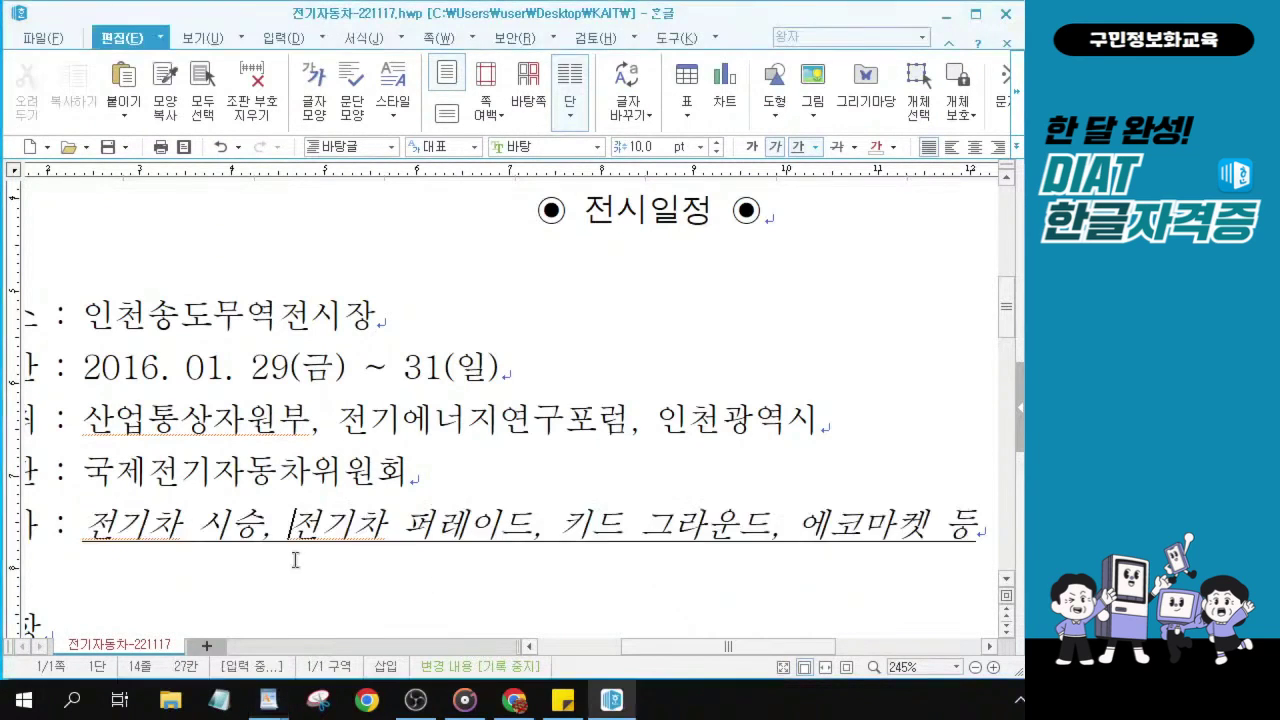
pyautogui.scroll(-2, 218, 493)
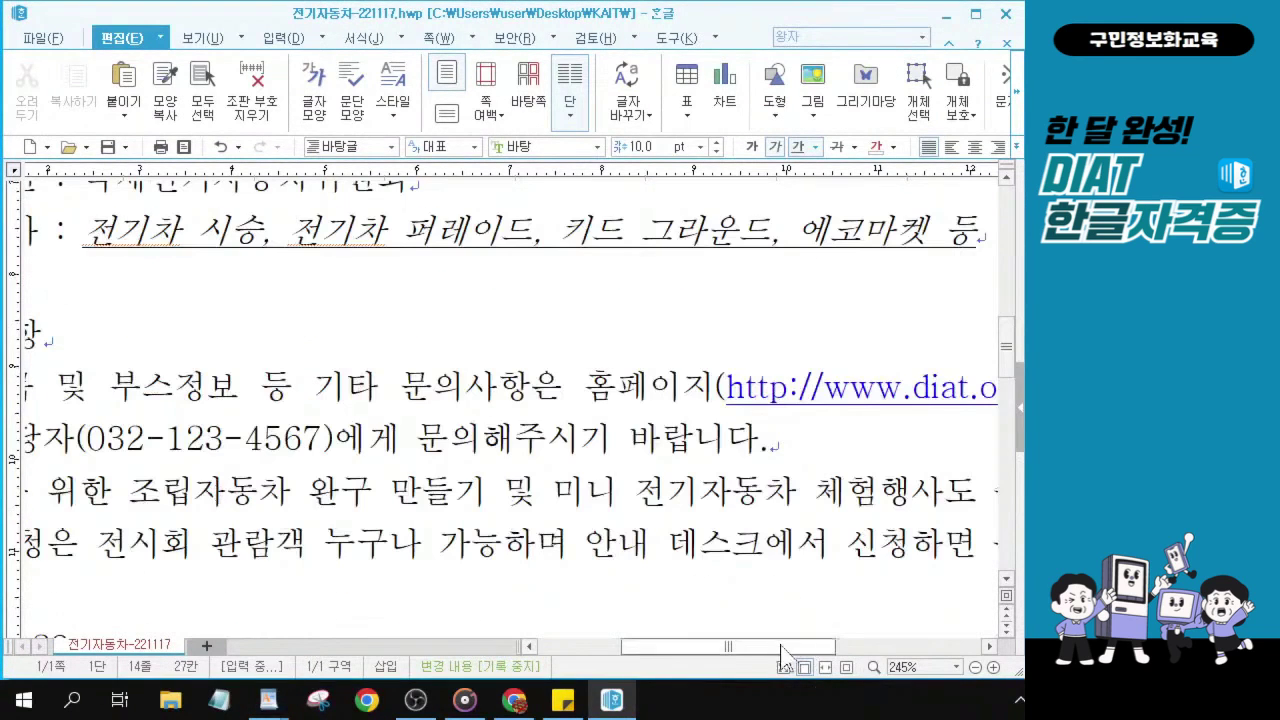
pyautogui.moveTo(785, 647); pyautogui.dragTo(736, 668)
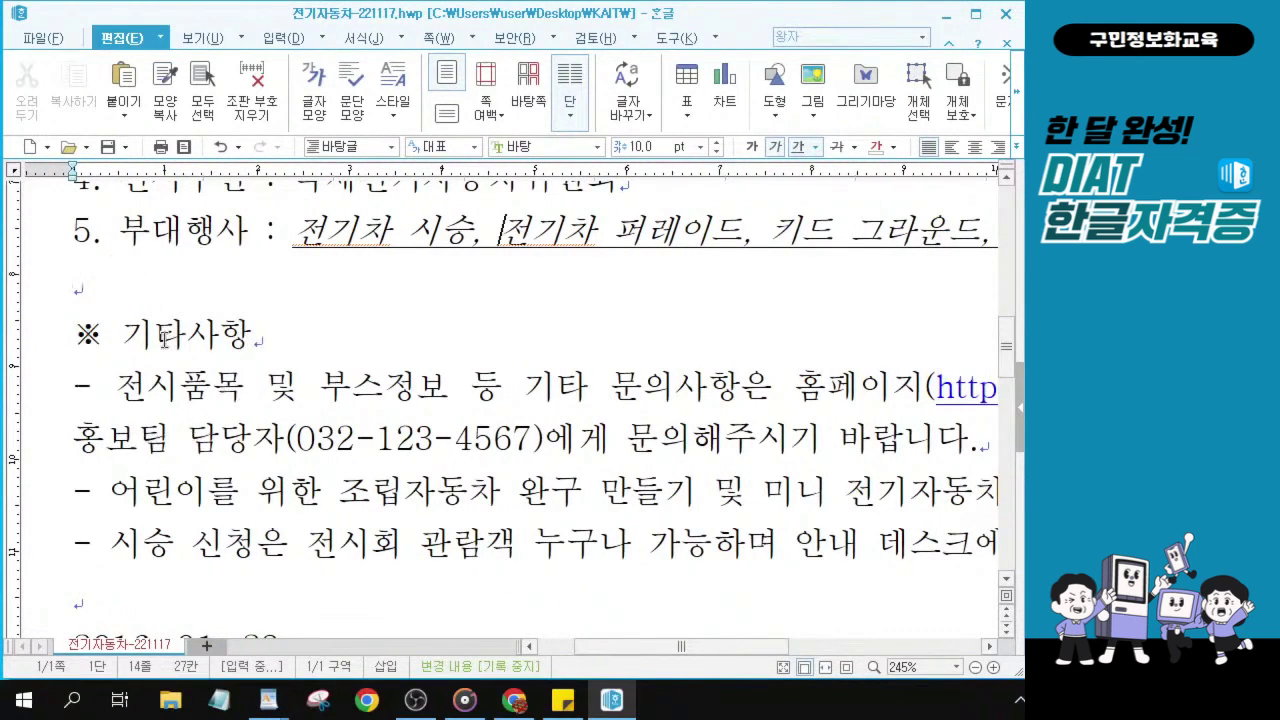
pyautogui.click(163, 415)
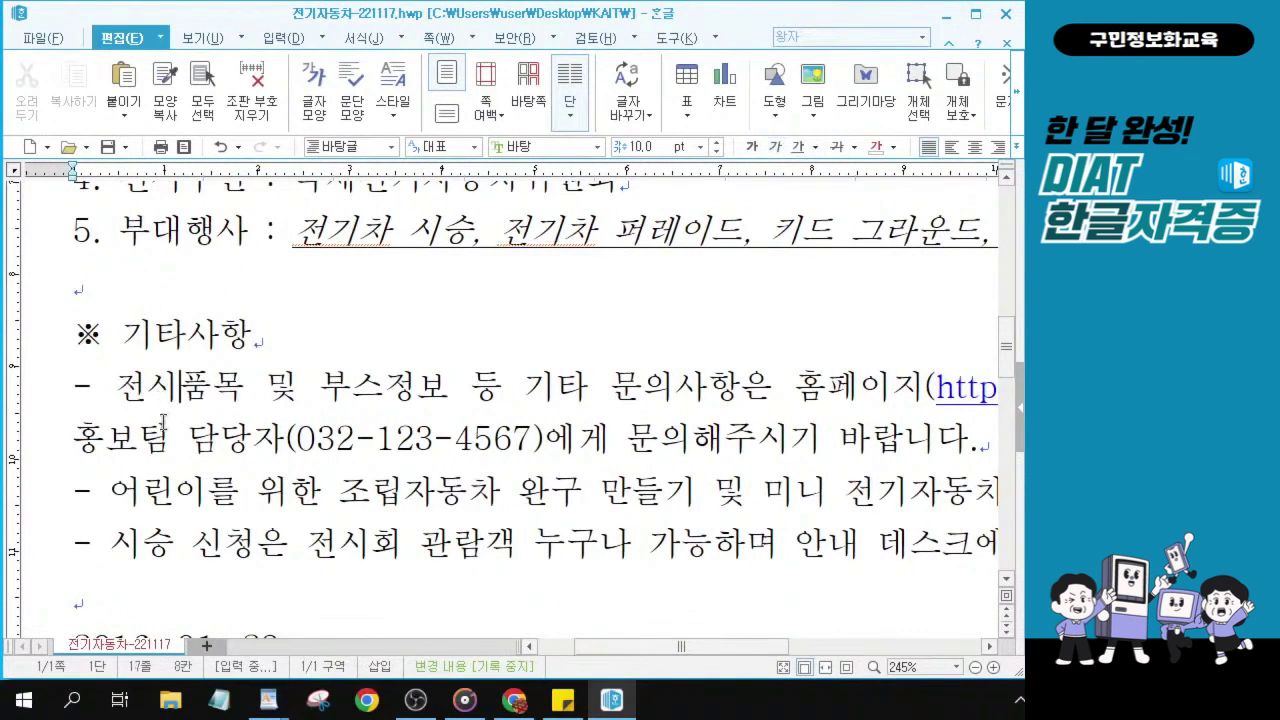
pyautogui.click(75, 382)
pyautogui.hotkey('shift', 'Right')
pyautogui.hotkey('shift', 'Right')
pyautogui.hotkey('shift', 'Right')
pyautogui.hotkey('shift', 'Right')
pyautogui.hotkey('shift', 'Right')
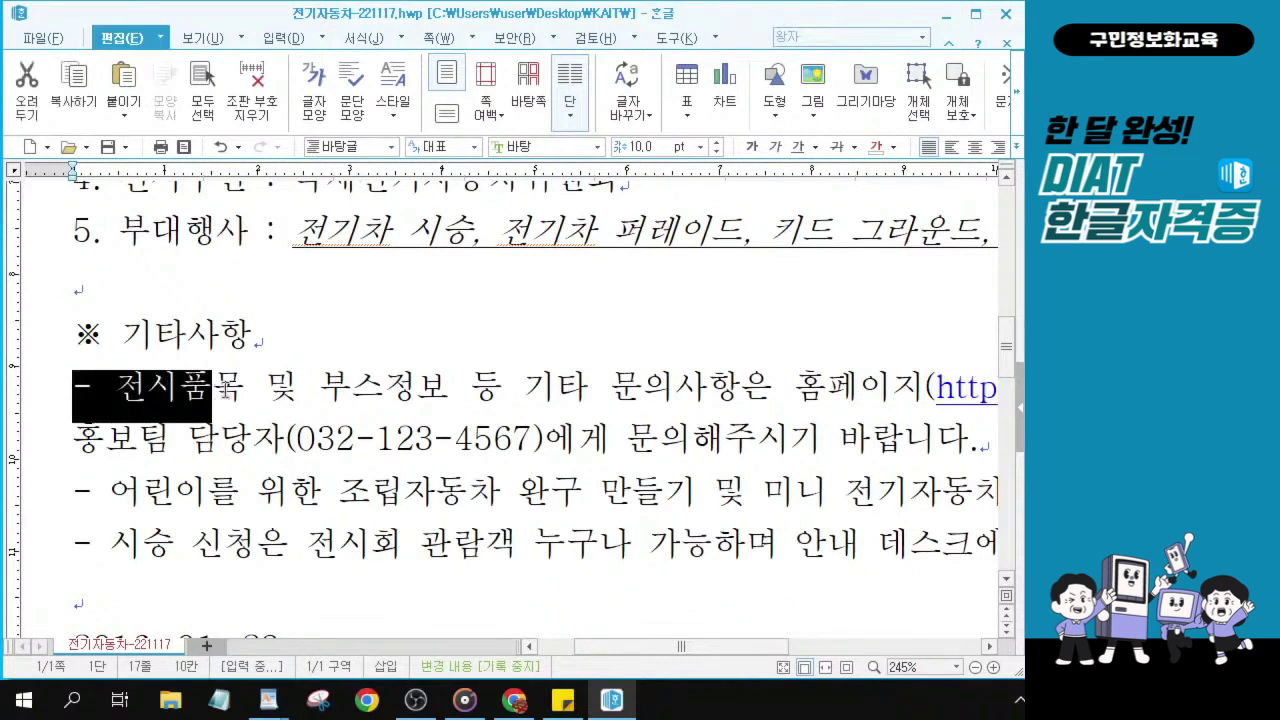
pyautogui.press('F9')
pyautogui.press('Escape')
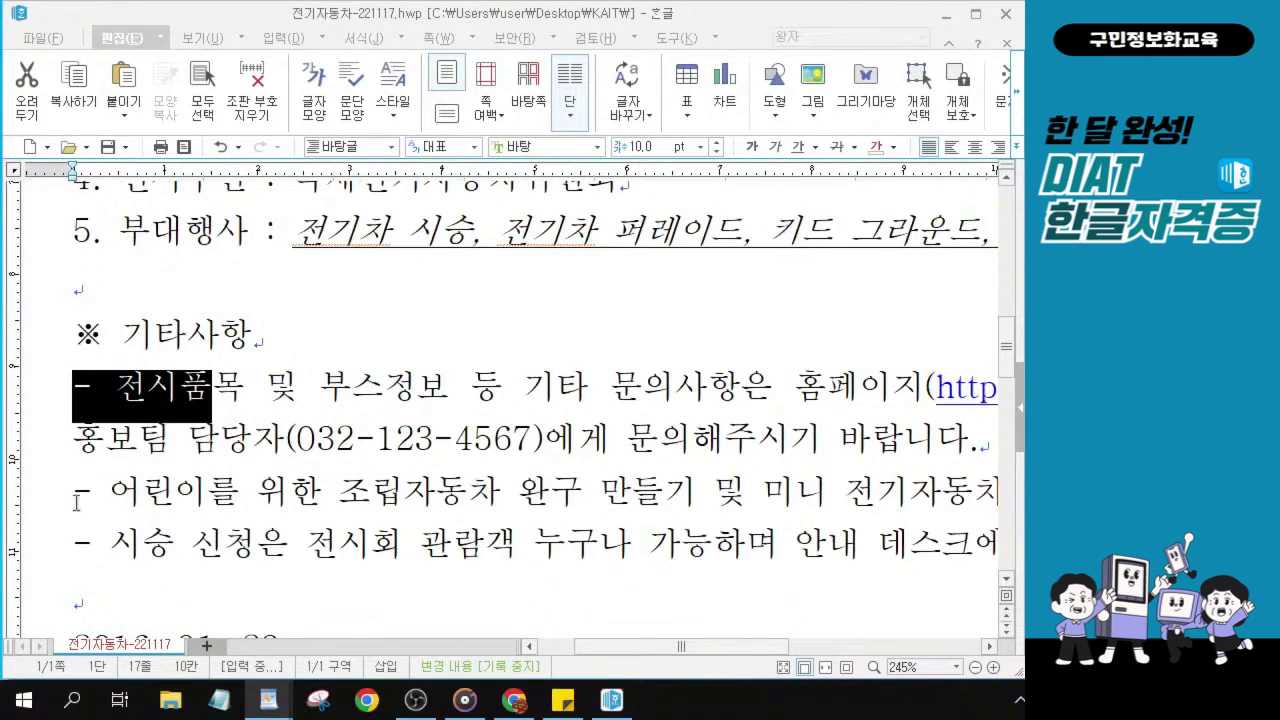
# - Set the left paragraph margin of the three dash-marked items under ‘※ 기타사항’ to 15 pt
pyautogui.click(93, 386)
pyautogui.moveTo(81, 386); pyautogui.dragTo(915, 540)
pyautogui.keyDown('ctrl'); pyautogui.scroll(-3, 248, 459); pyautogui.keyUp('ctrl')
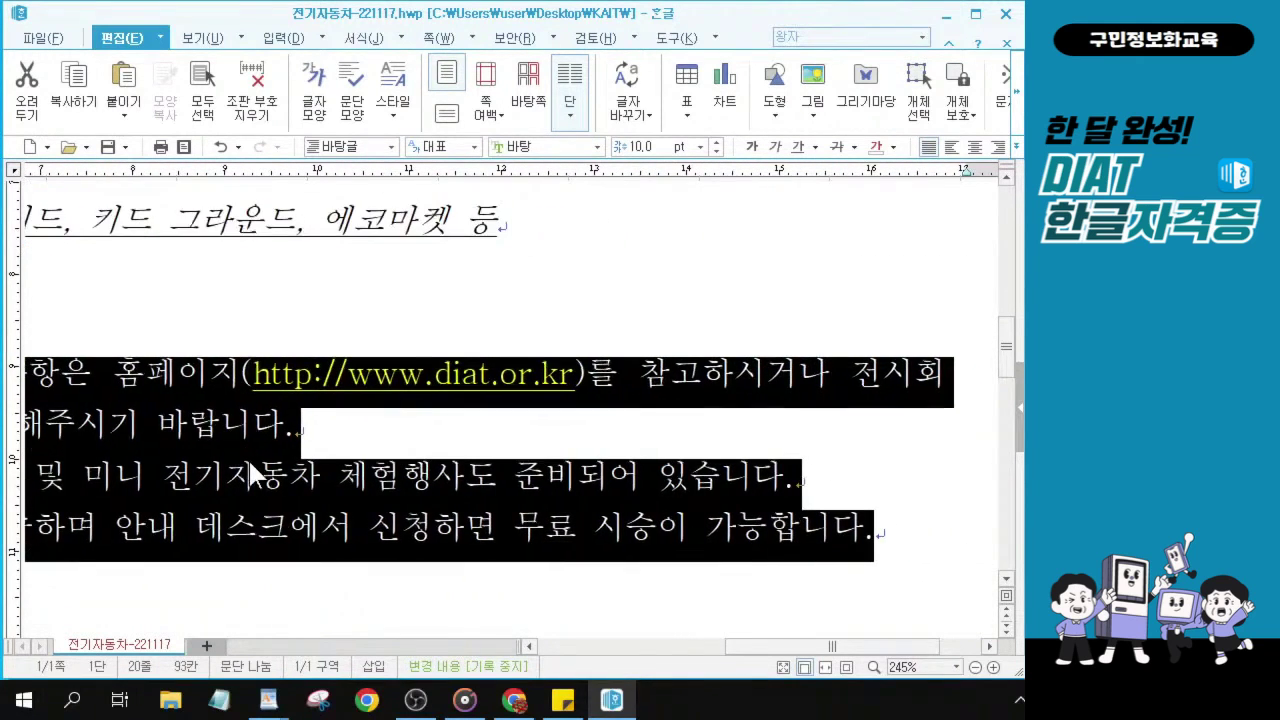
pyautogui.keyDown('ctrl'); pyautogui.scroll(-5, 248, 458); pyautogui.keyUp('ctrl')
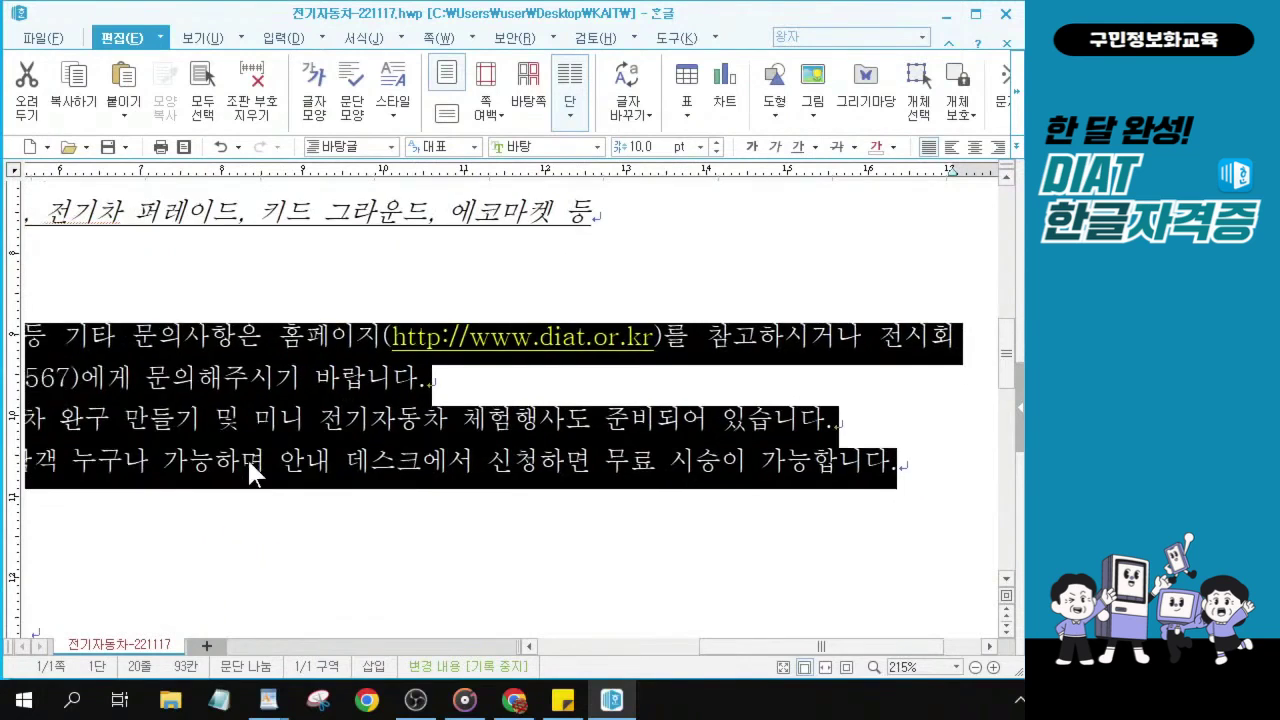
pyautogui.keyDown('ctrl'); pyautogui.scroll(-3, 150, 387); pyautogui.keyUp('ctrl')
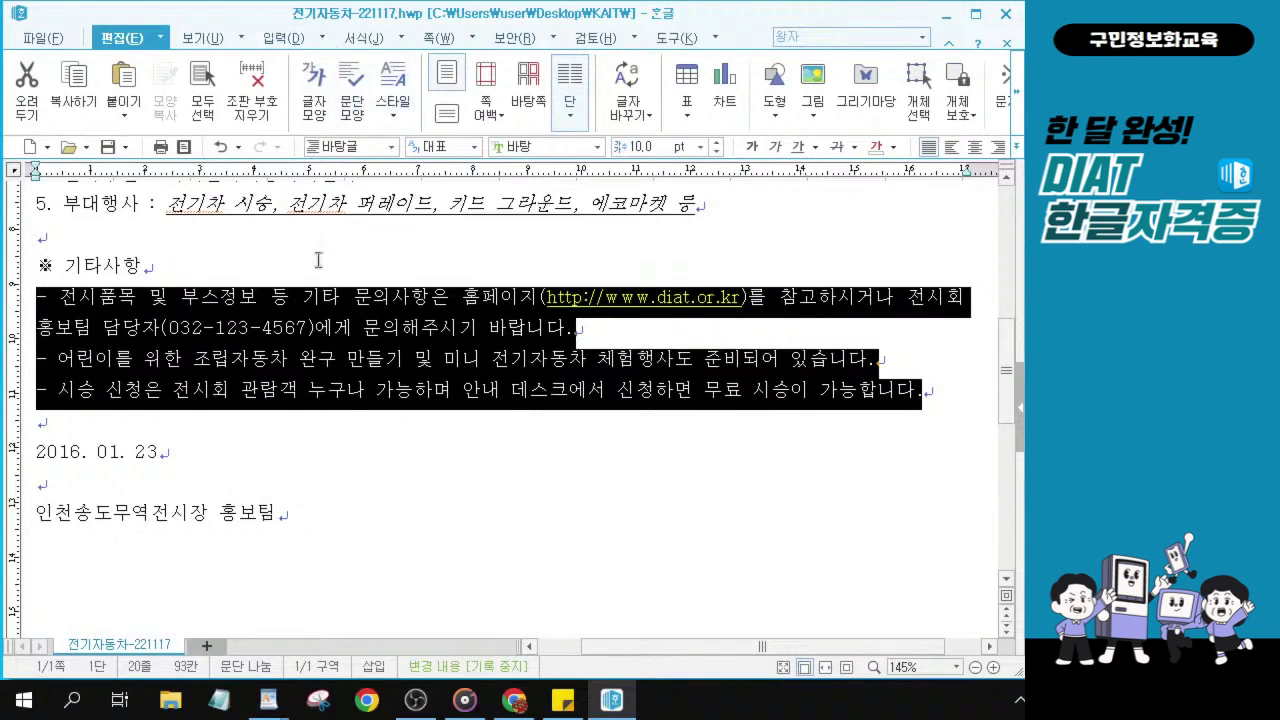
pyautogui.click(118, 40)
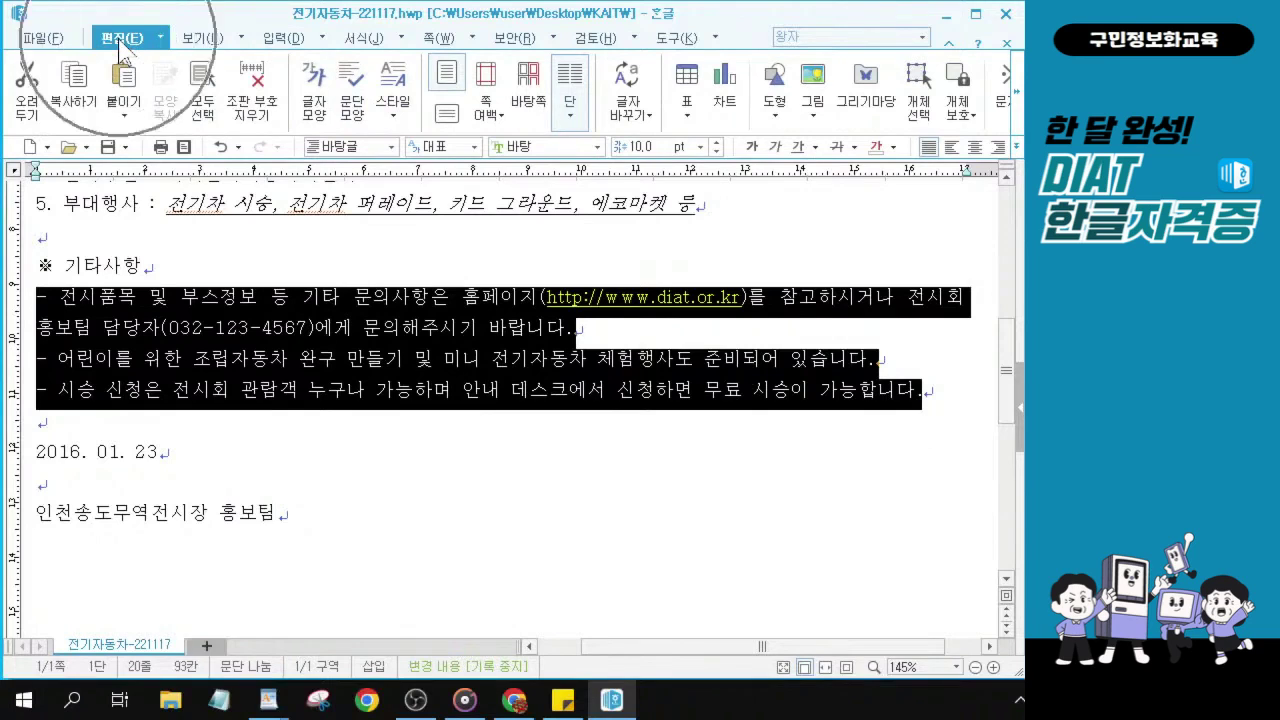
pyautogui.click(352, 118)
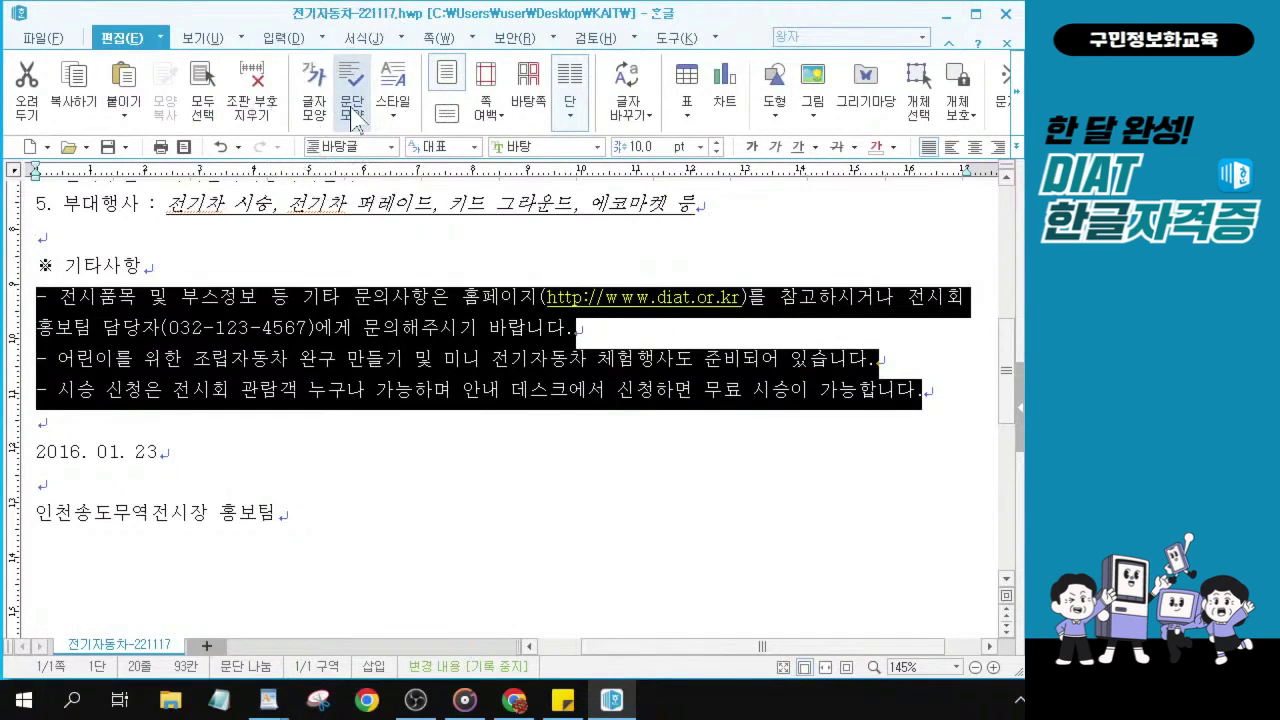
pyautogui.click(352, 118)
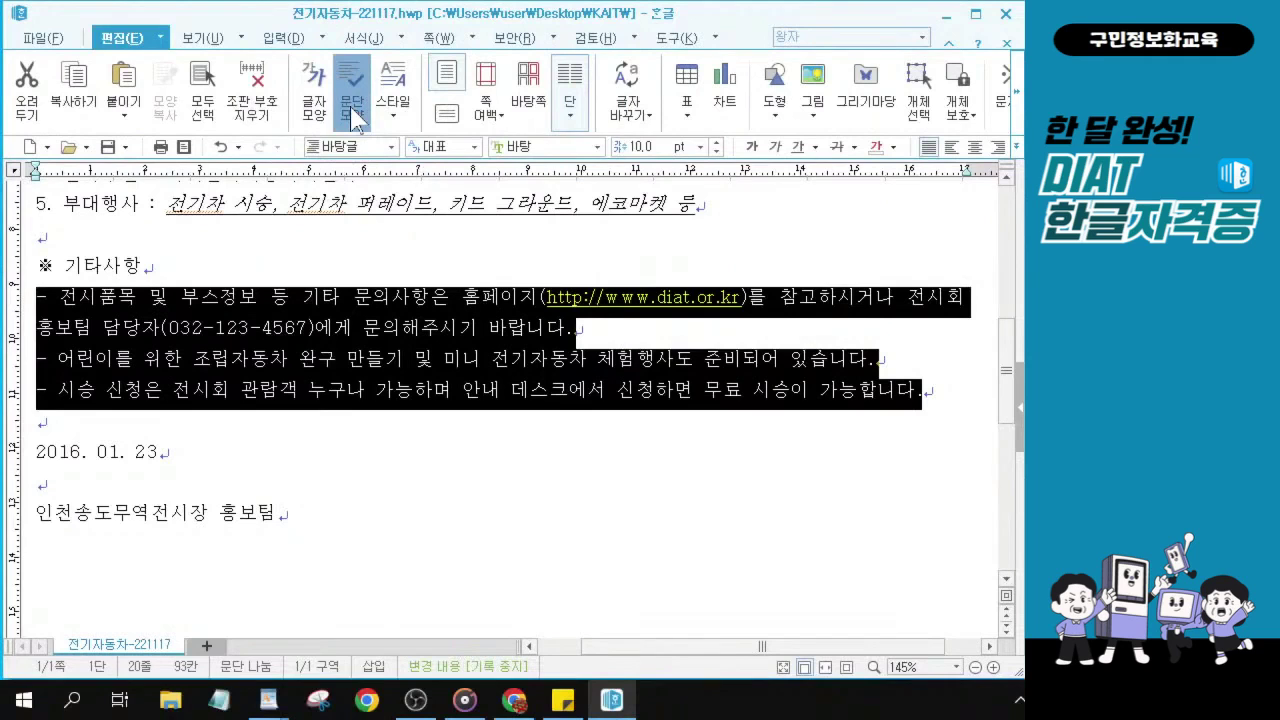
pyautogui.click(352, 106)
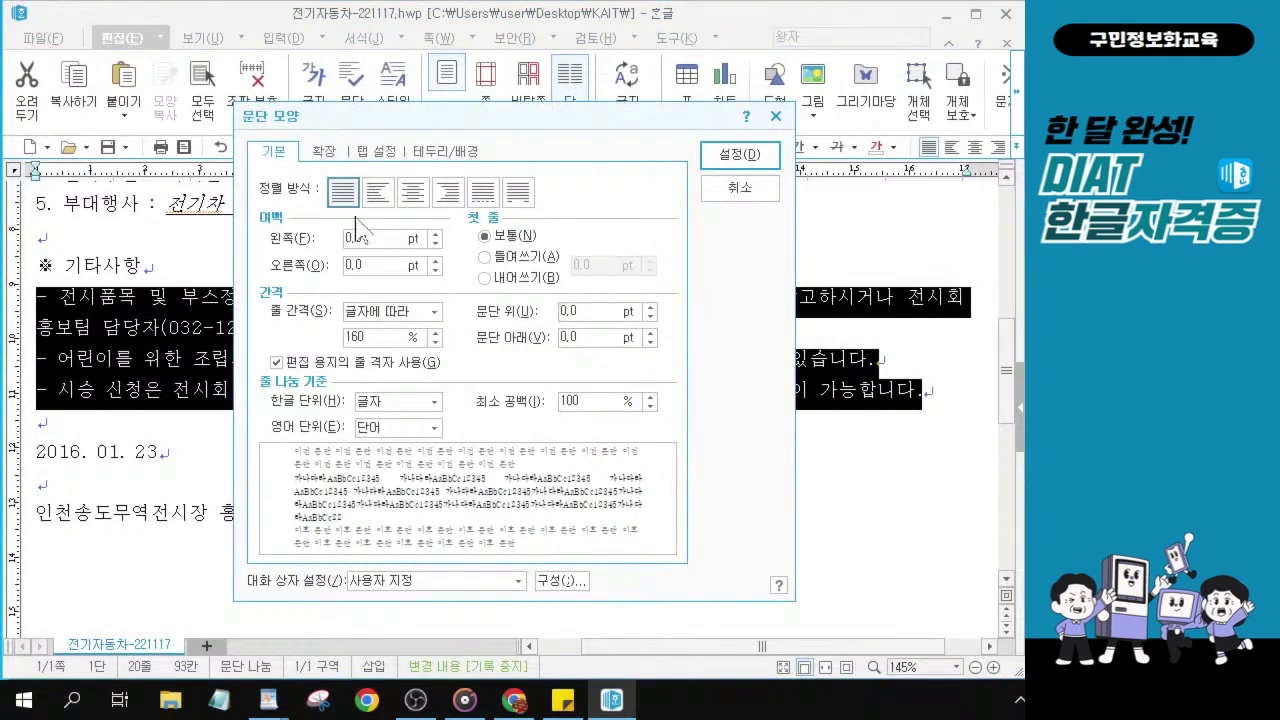
pyautogui.hotkey('alt', 'Tab')
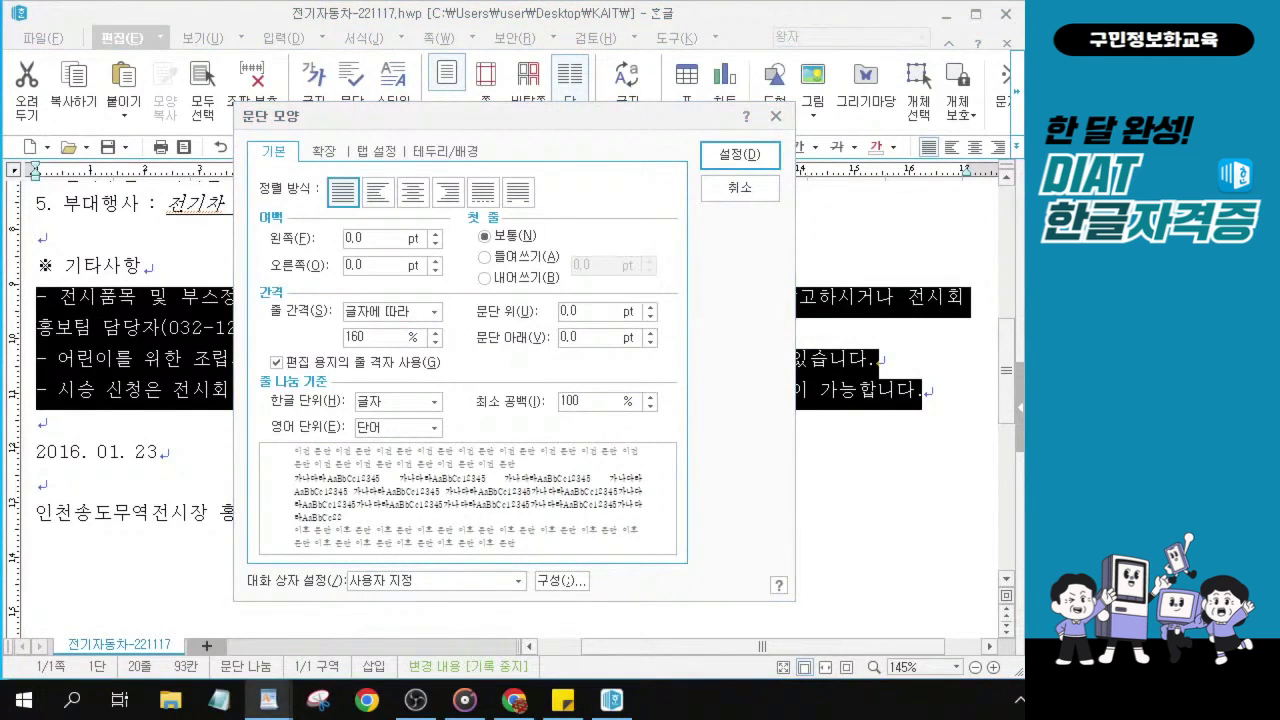
pyautogui.click(405, 242)
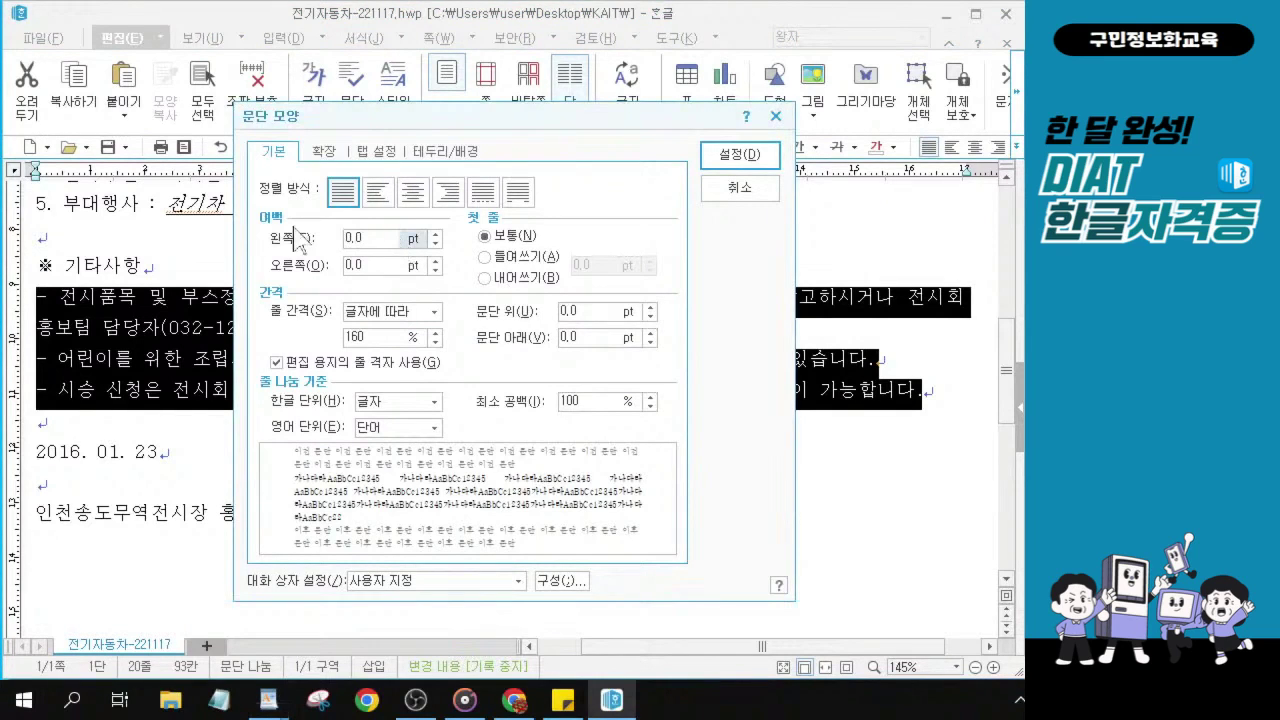
pyautogui.click(366, 240)
pyautogui.press('BackSpace')
pyautogui.press('BackSpace')
pyautogui.press('BackSpace')
pyautogui.write('15')
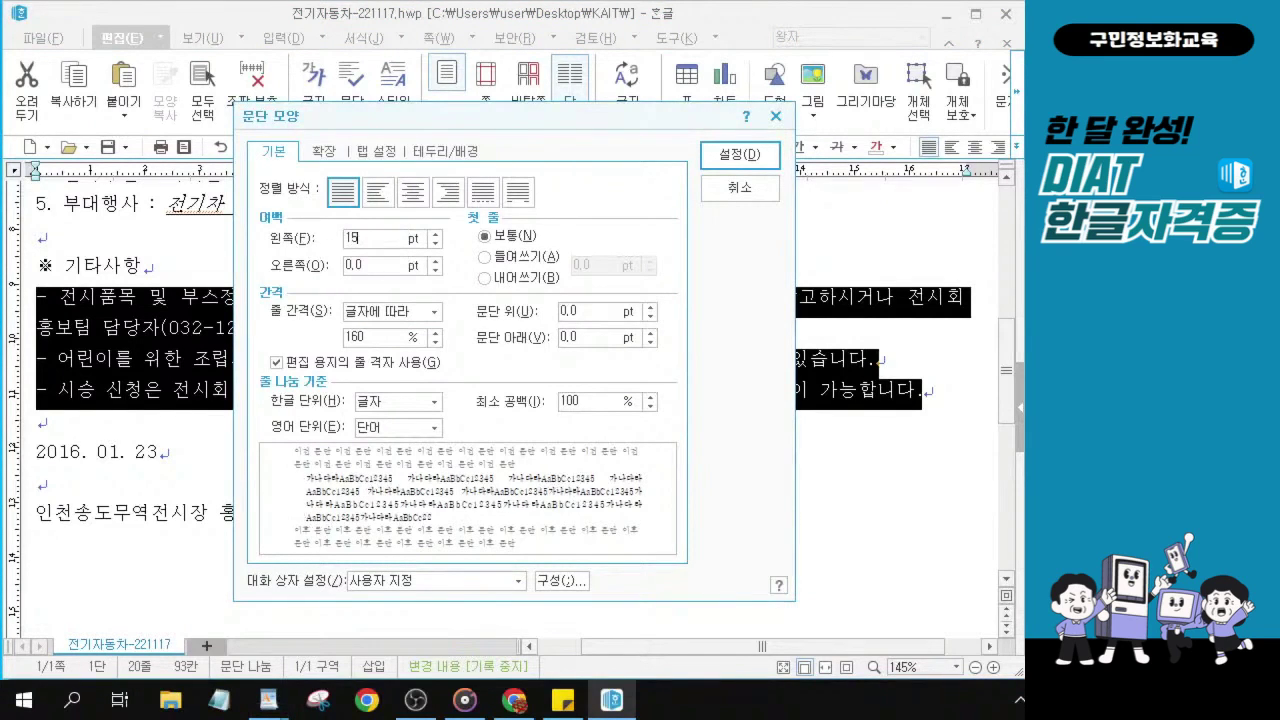
# - Give the three selected 기타사항 items a 12 pt hanging indent (내어쓰기) and apply the paragraph settings
pyautogui.click(486, 278)
pyautogui.press('BackSpace')
pyautogui.press('BackSpace')
pyautogui.press('BackSpace')
pyautogui.press('BackSpace')
pyautogui.write('12')
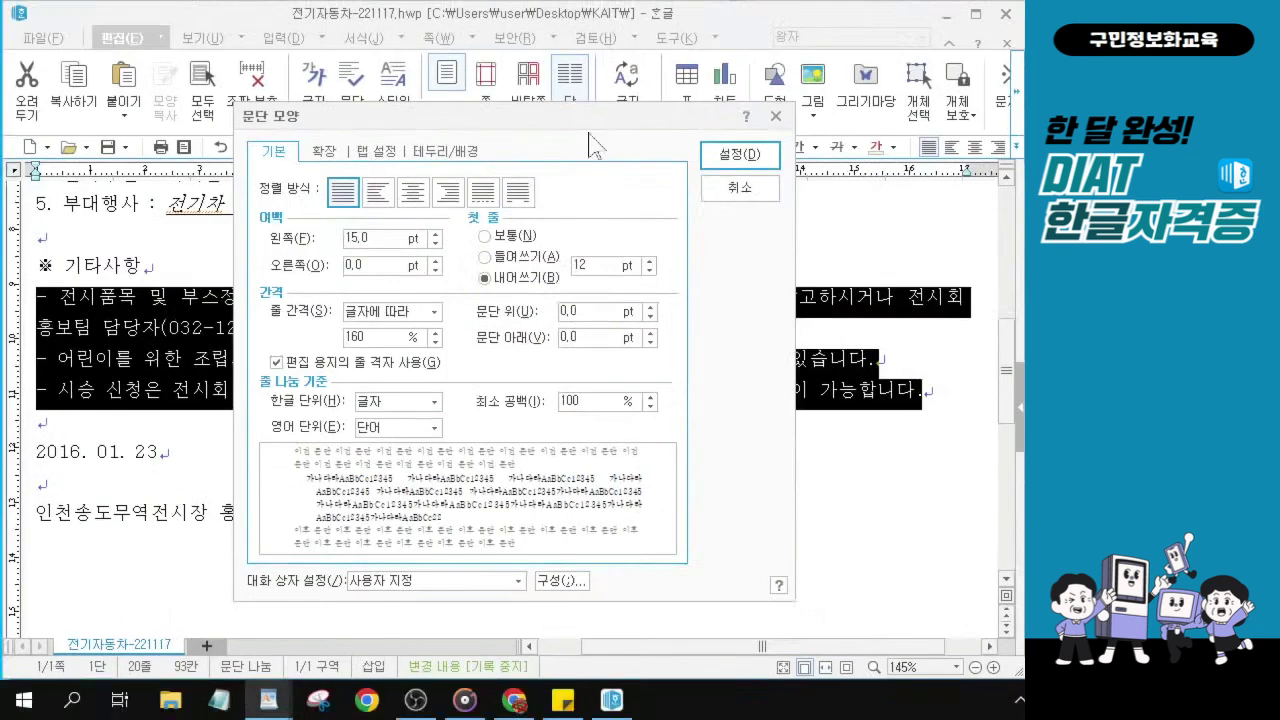
pyautogui.click(1020, 105)
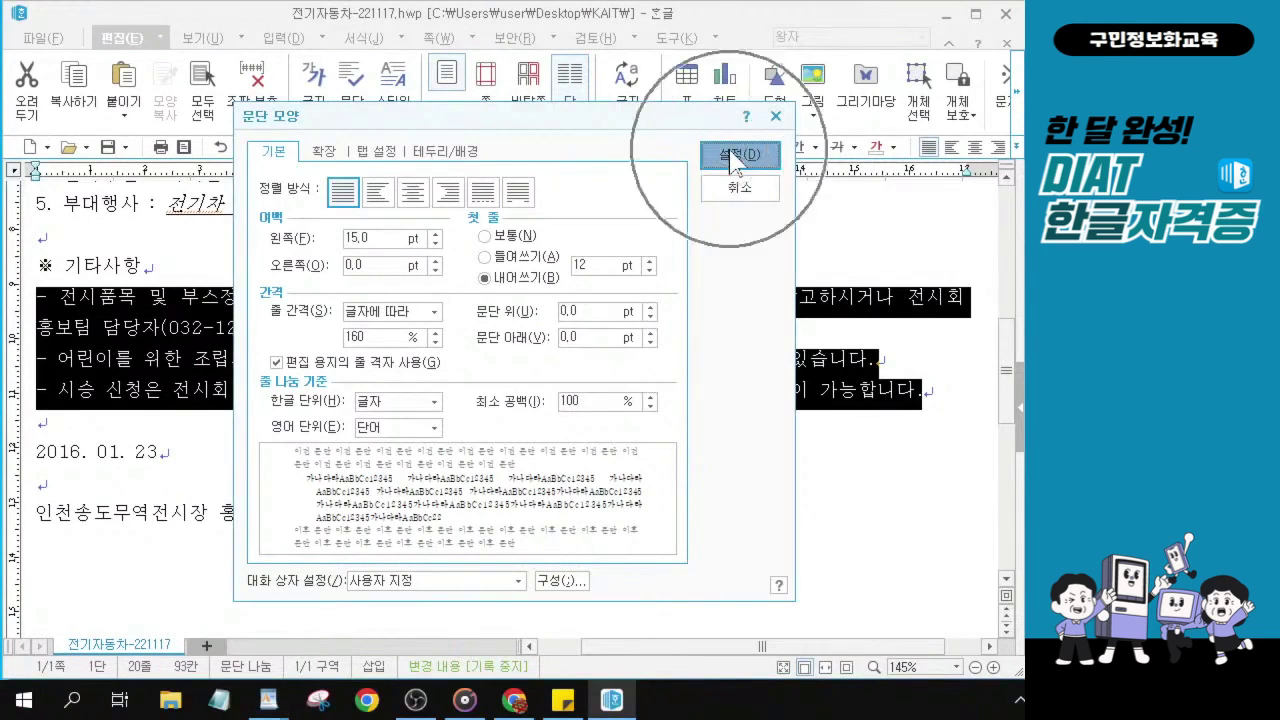
pyautogui.click(737, 157)
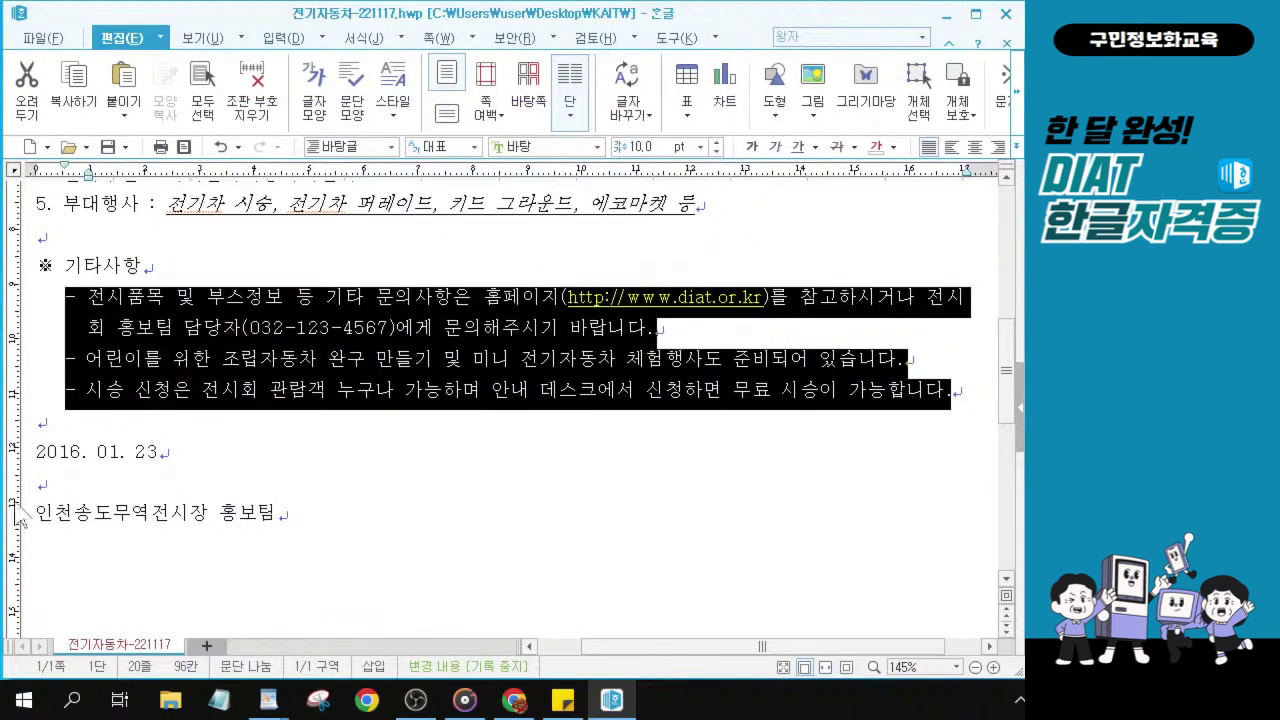
# - Set the date line ‘2016. 01. 23’ to 12 pt and center-align it
pyautogui.click(100, 458)
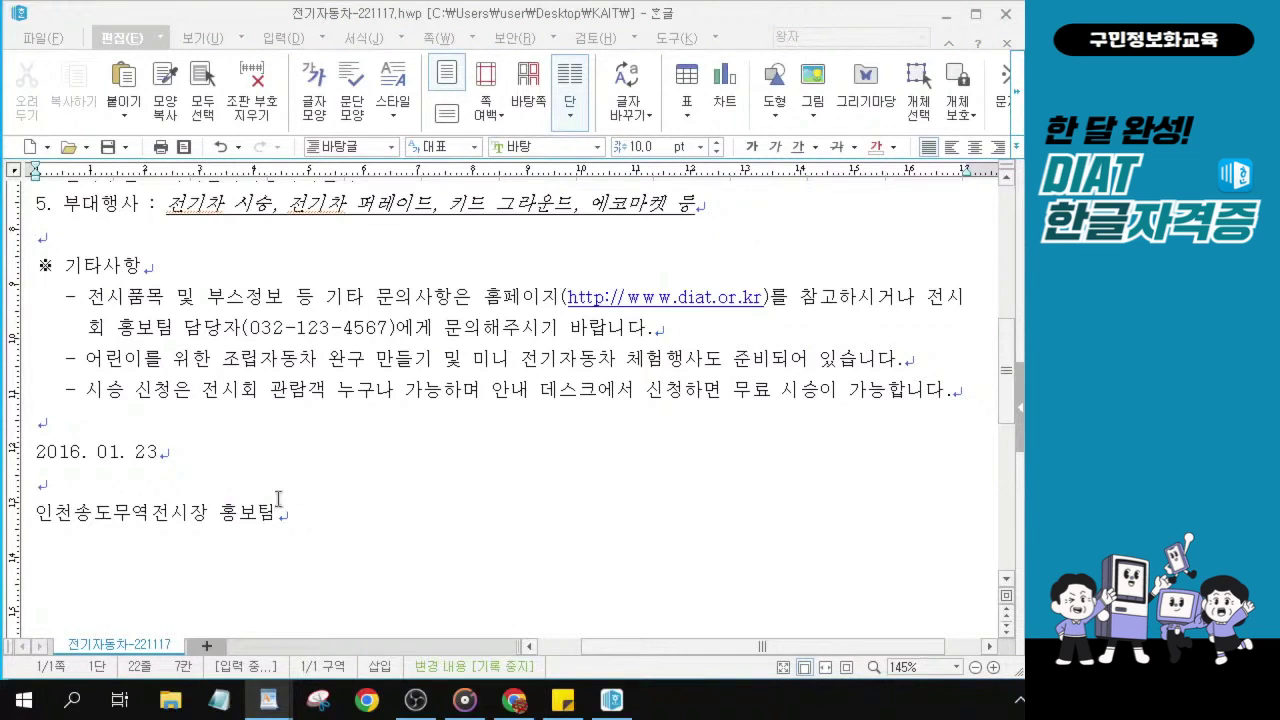
pyautogui.moveTo(203, 456); pyautogui.dragTo(100, 465)
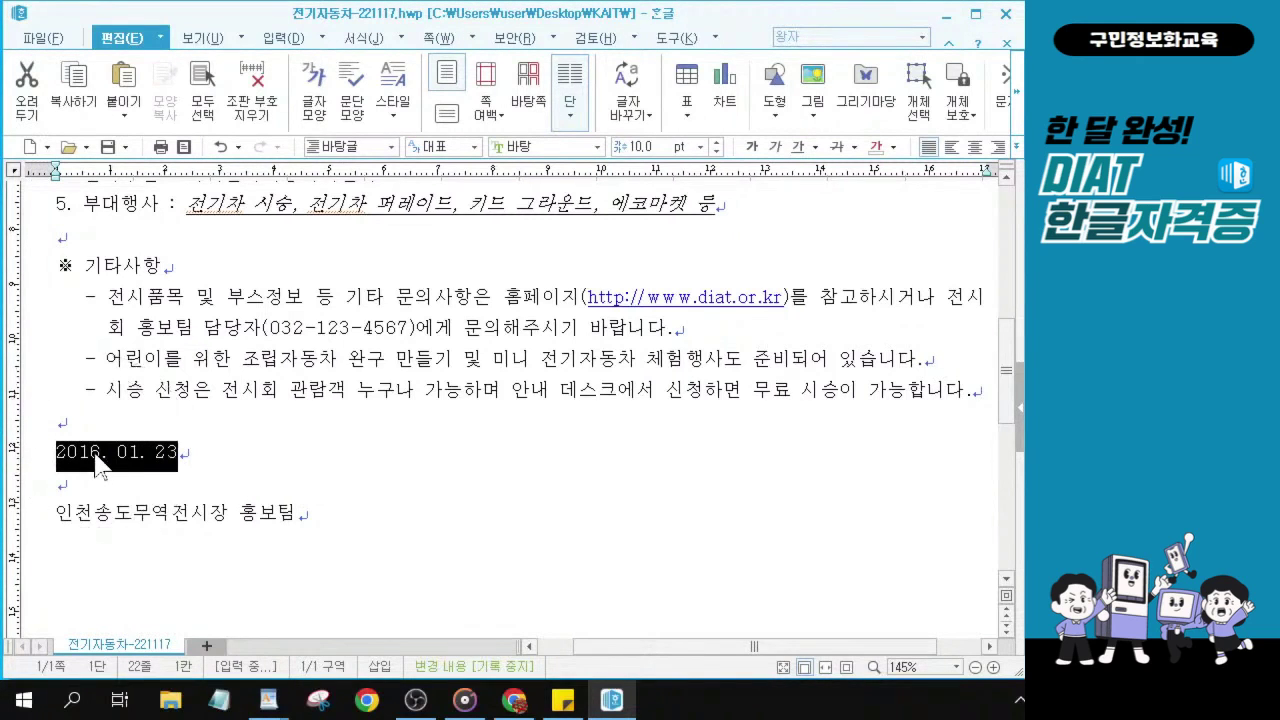
pyautogui.keyDown('ctrl'); pyautogui.scroll(3, 265, 505); pyautogui.keyUp('ctrl')
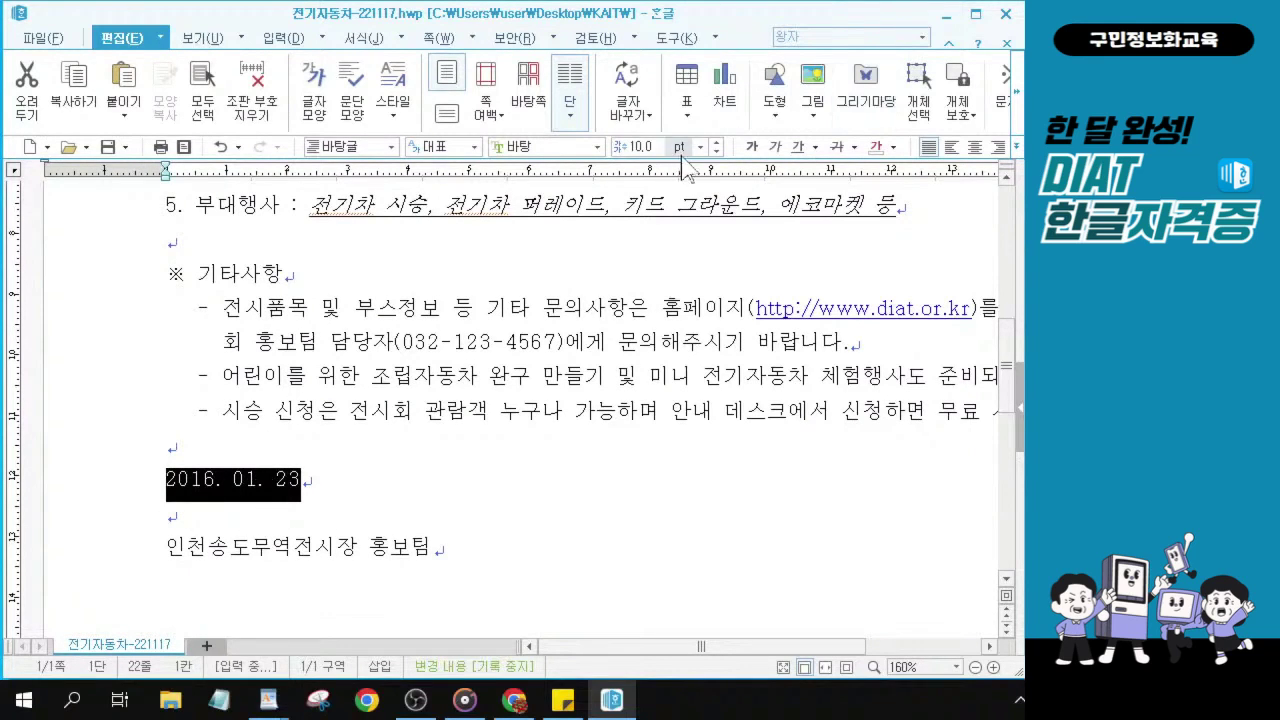
pyautogui.click(716, 142)
pyautogui.click(716, 142)
pyautogui.click(721, 148)
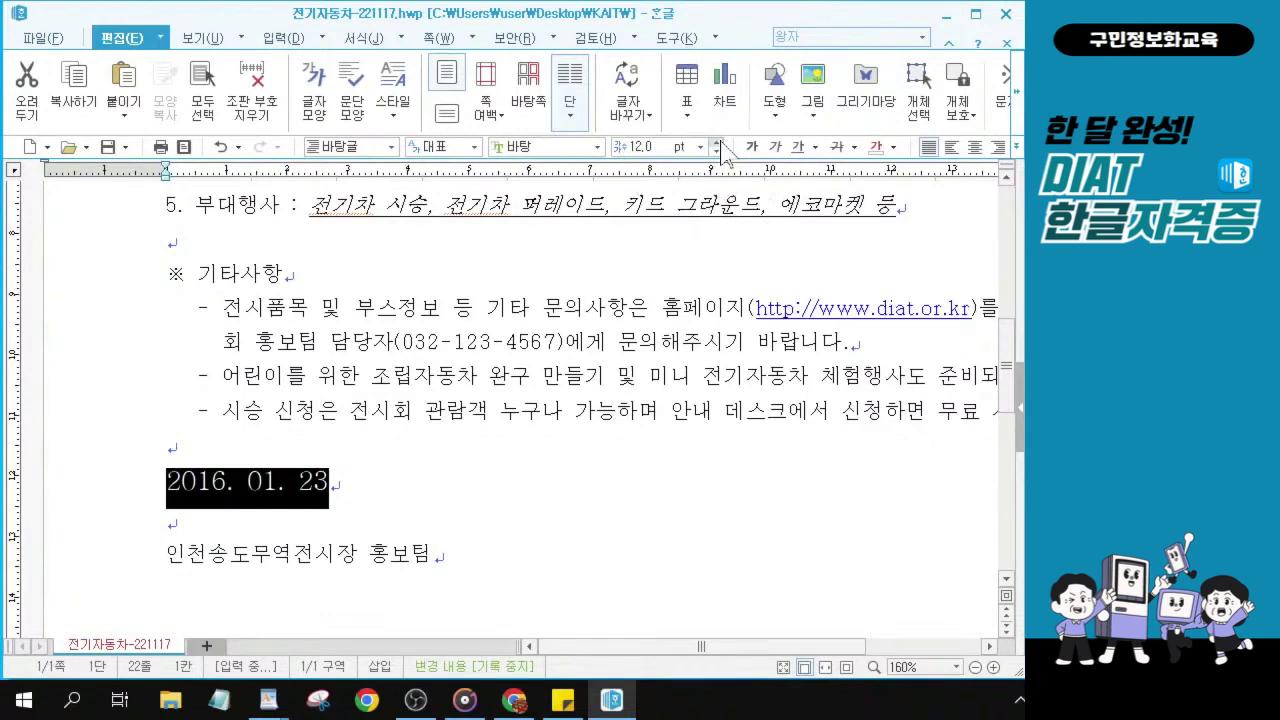
pyautogui.click(973, 148)
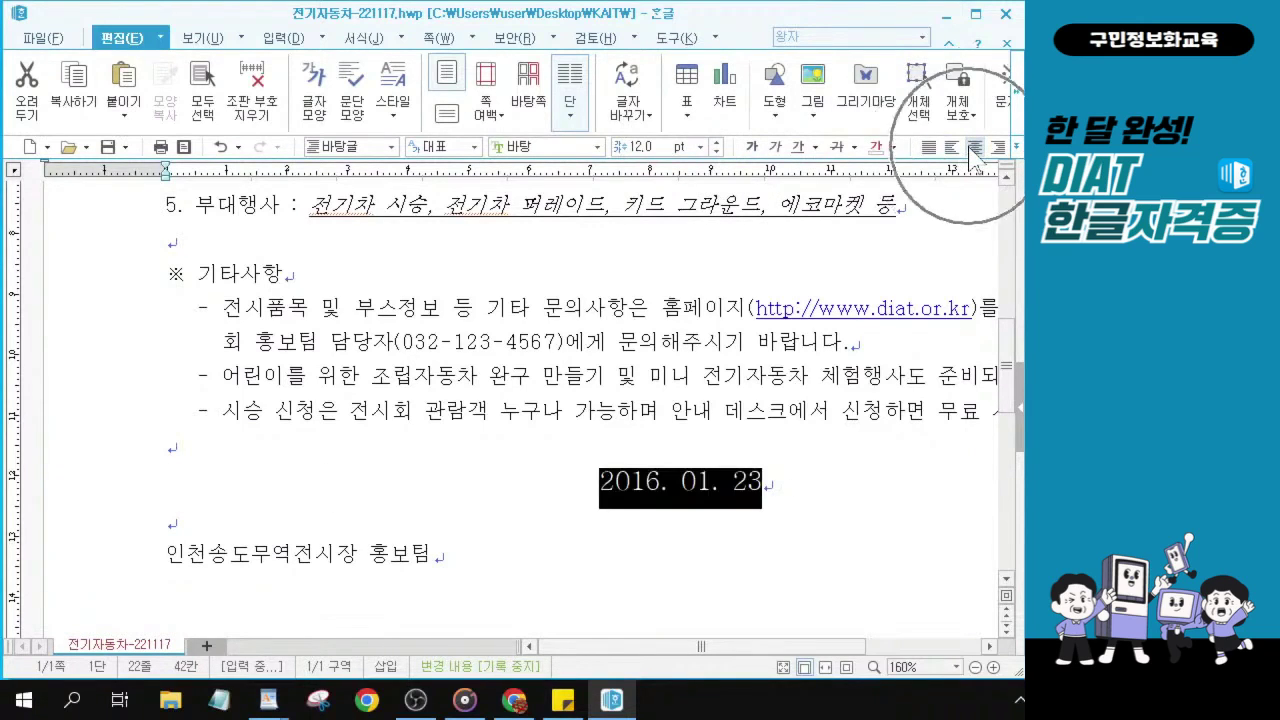
pyautogui.click(971, 148)
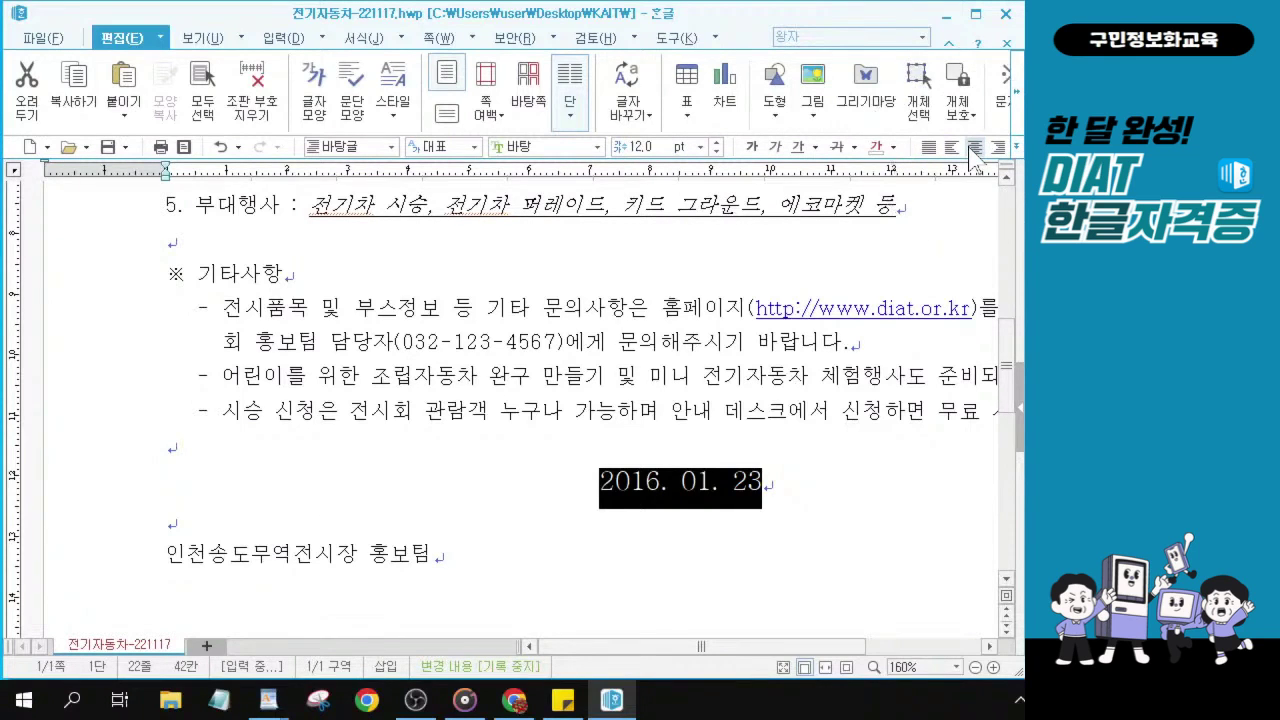
pyautogui.press('ctrl')
pyautogui.hotkey('ctrl', '1')
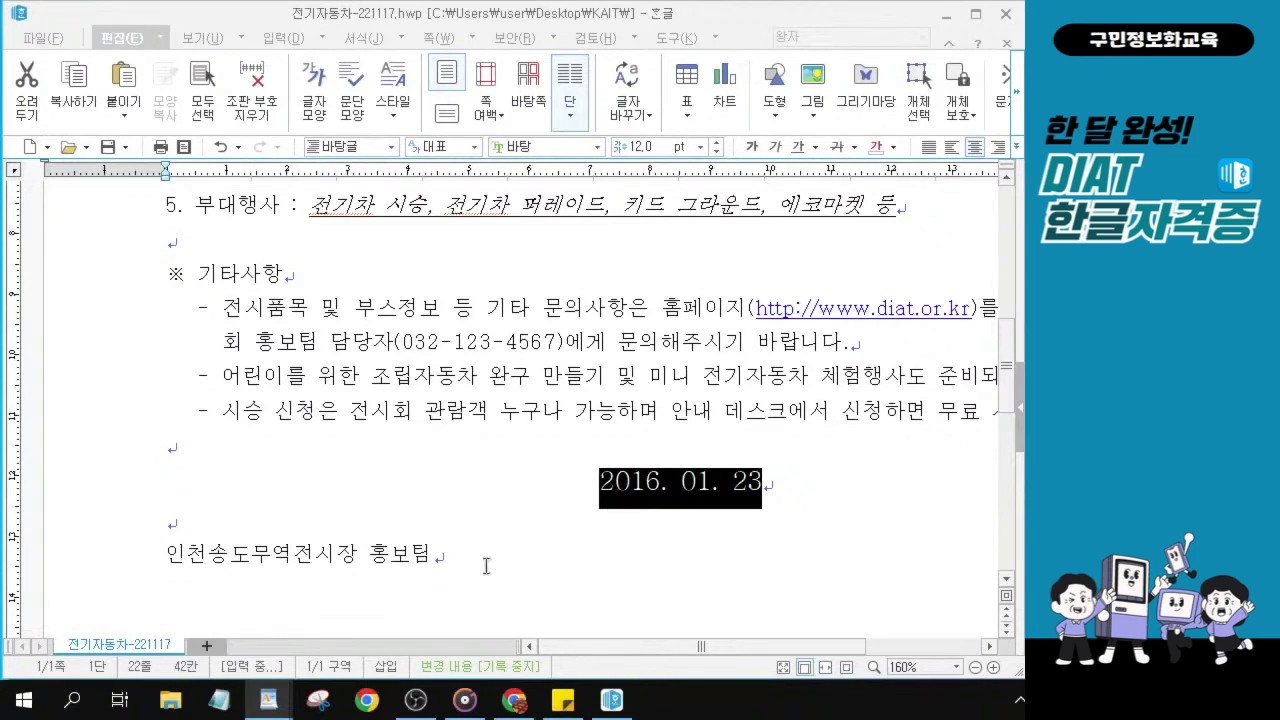
# - Select the entire closing line ‘인천송도무역전시장 홍보팀’
pyautogui.click(458, 556)
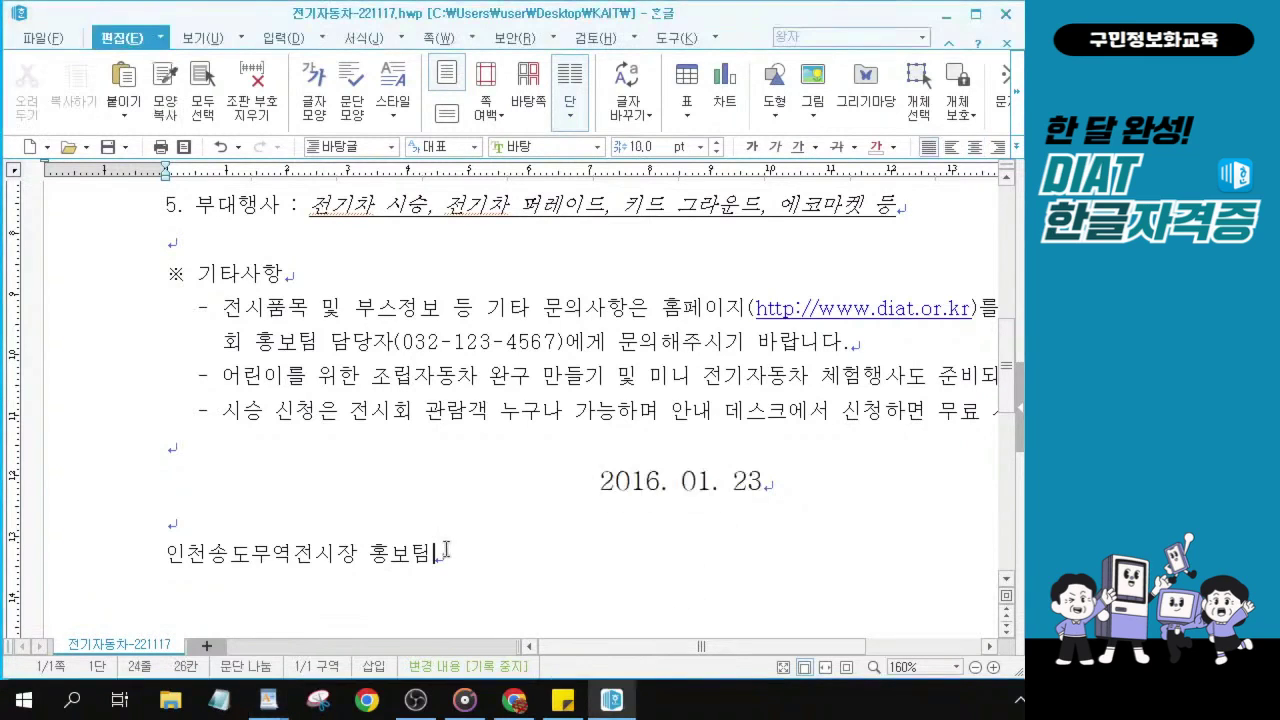
pyautogui.moveTo(437, 553); pyautogui.dragTo(167, 556)
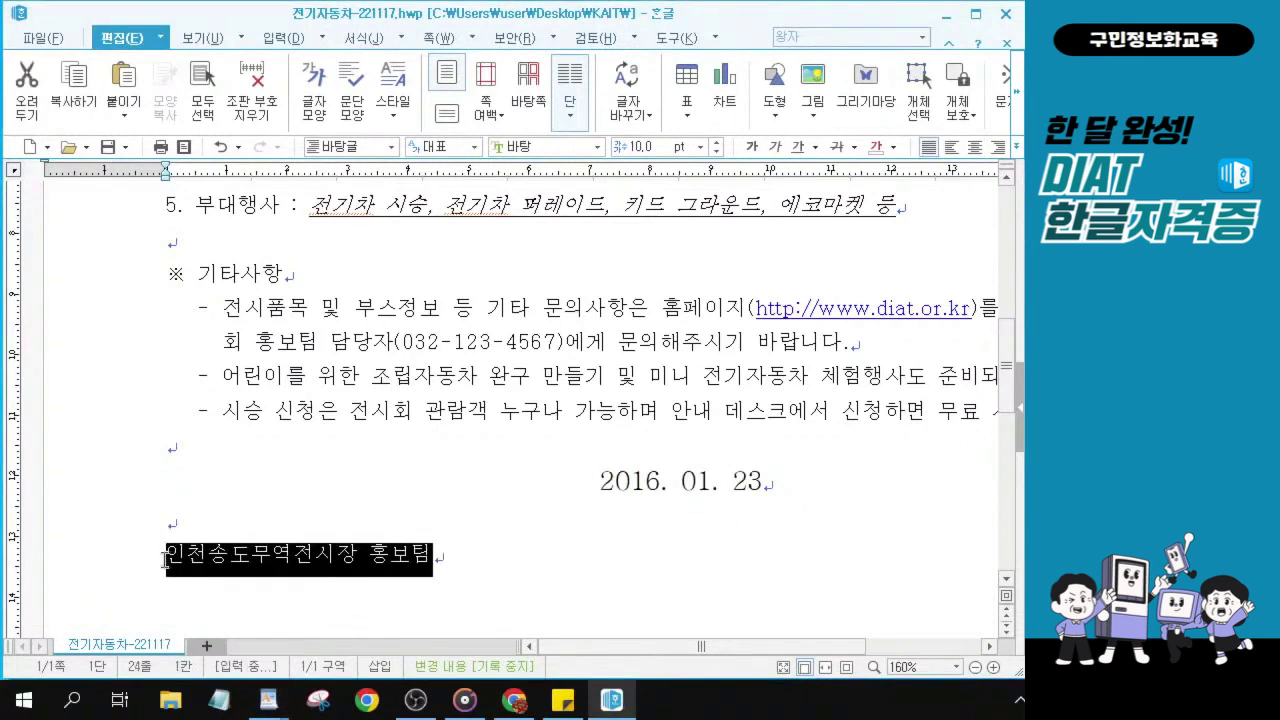
pyautogui.press('ctrl')
pyautogui.press('ctrl')
pyautogui.press('ctrl')
pyautogui.click(542, 147)
pyautogui.write('휴먼엑')
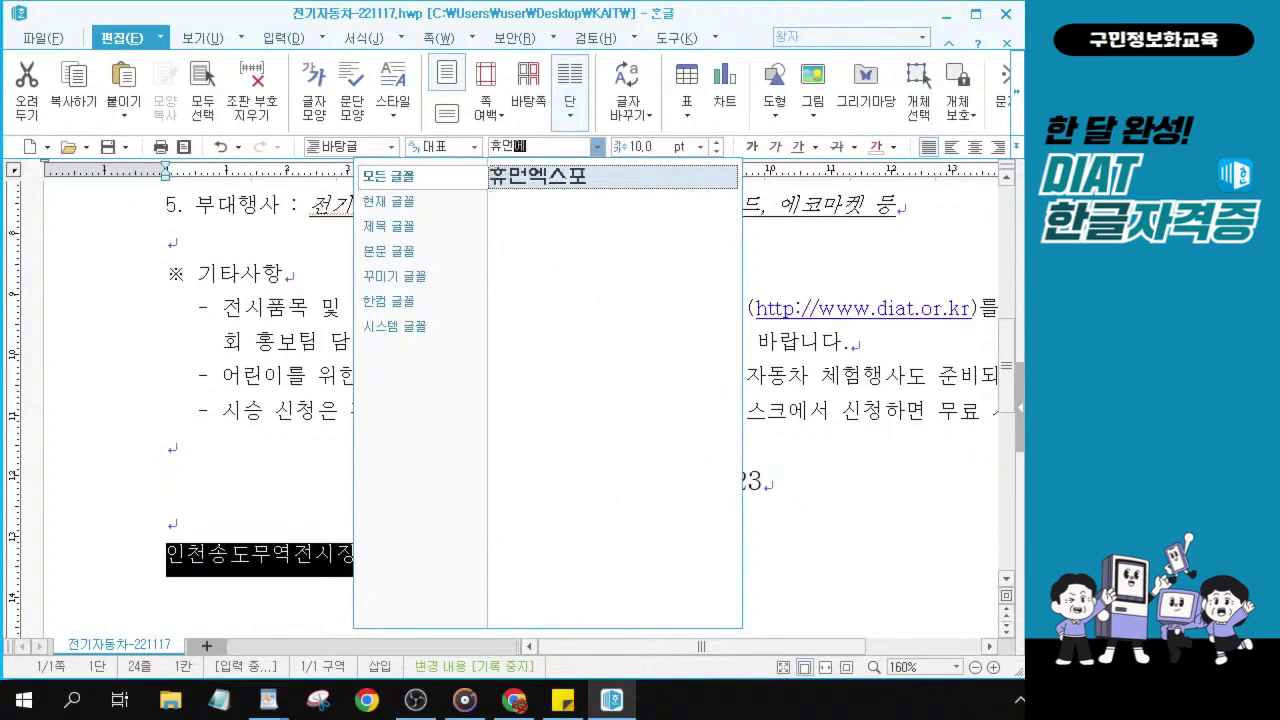
pyautogui.write('스포ㅏ')
pyautogui.press('BackSpace')
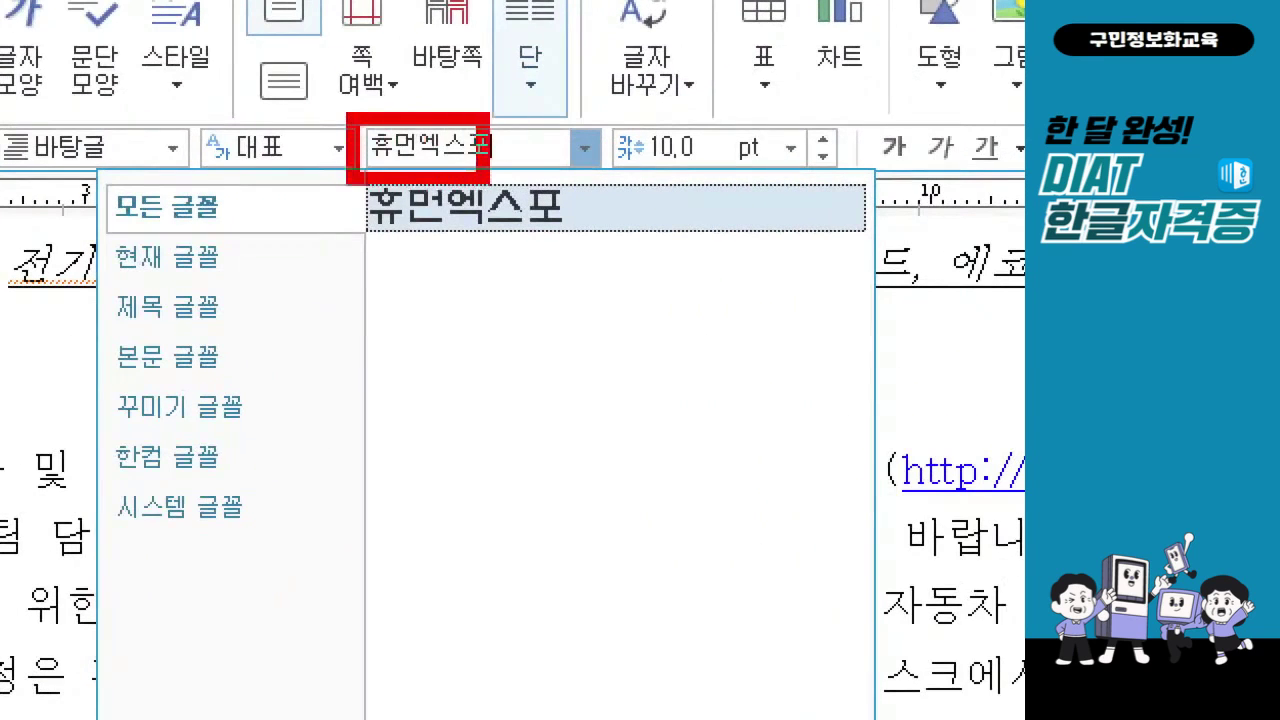
pyautogui.write('ㅏ')
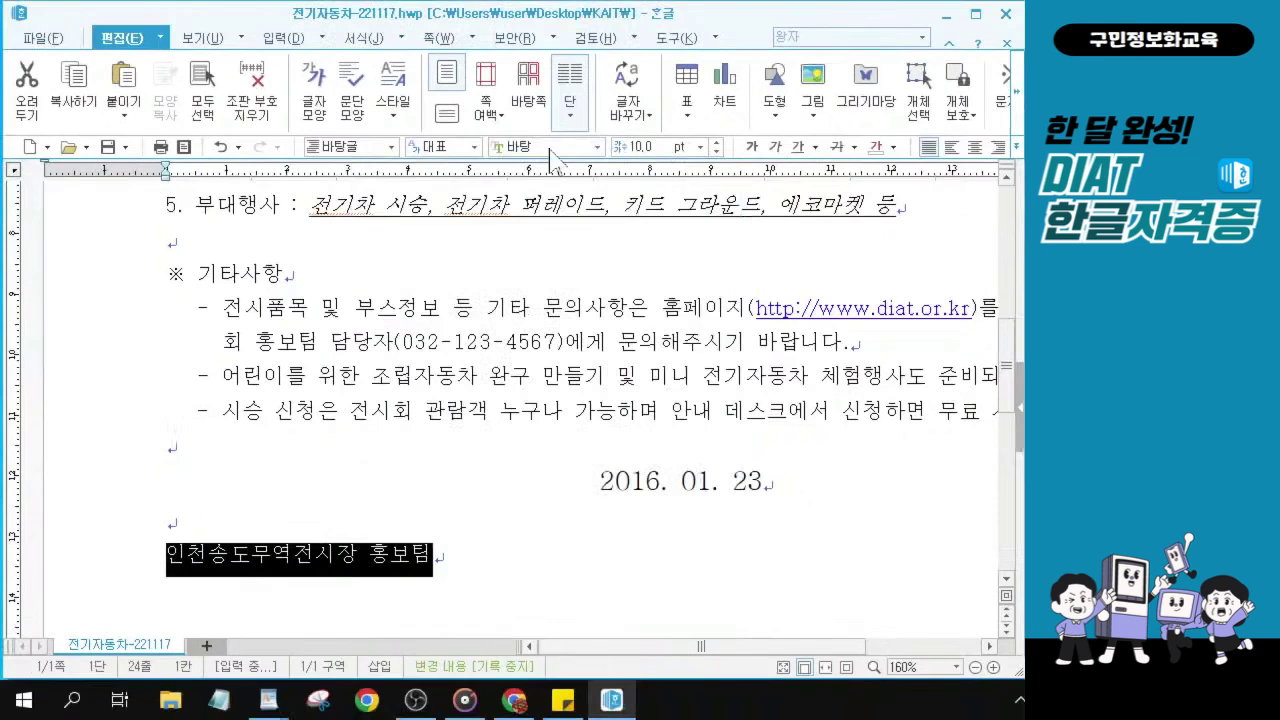
# - Format the closing line ‘인천송도무역전시장 홍보팀’ in 휴먼엑스포 at 16 pt and center-align it
pyautogui.click(552, 148)
pyautogui.write('휴먼')
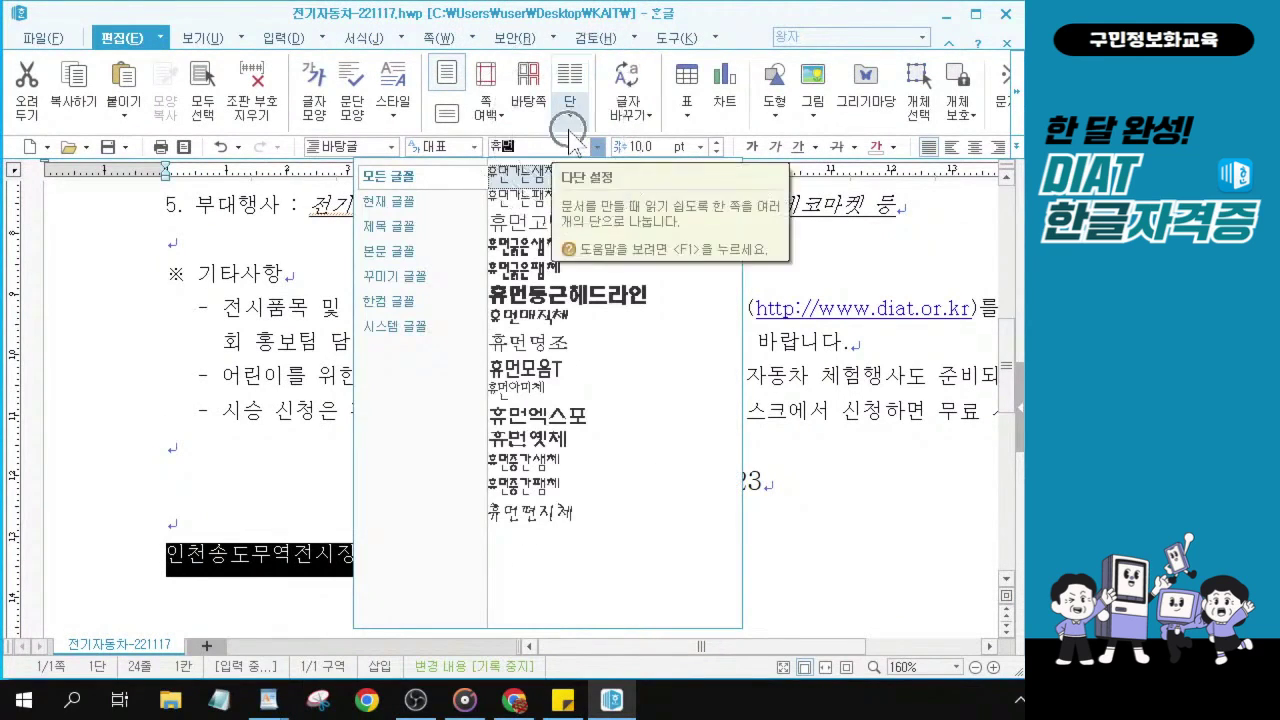
pyautogui.click(524, 422)
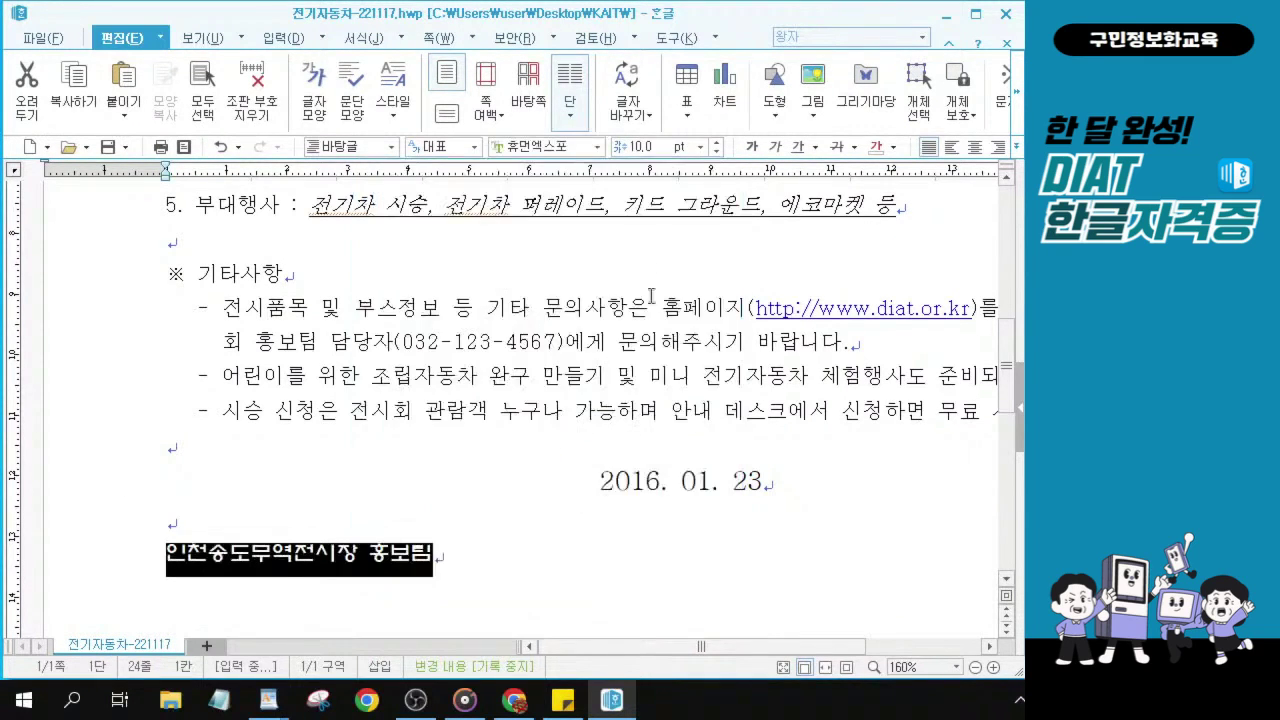
pyautogui.click(648, 146)
pyautogui.write('16')
pyautogui.press('Return')
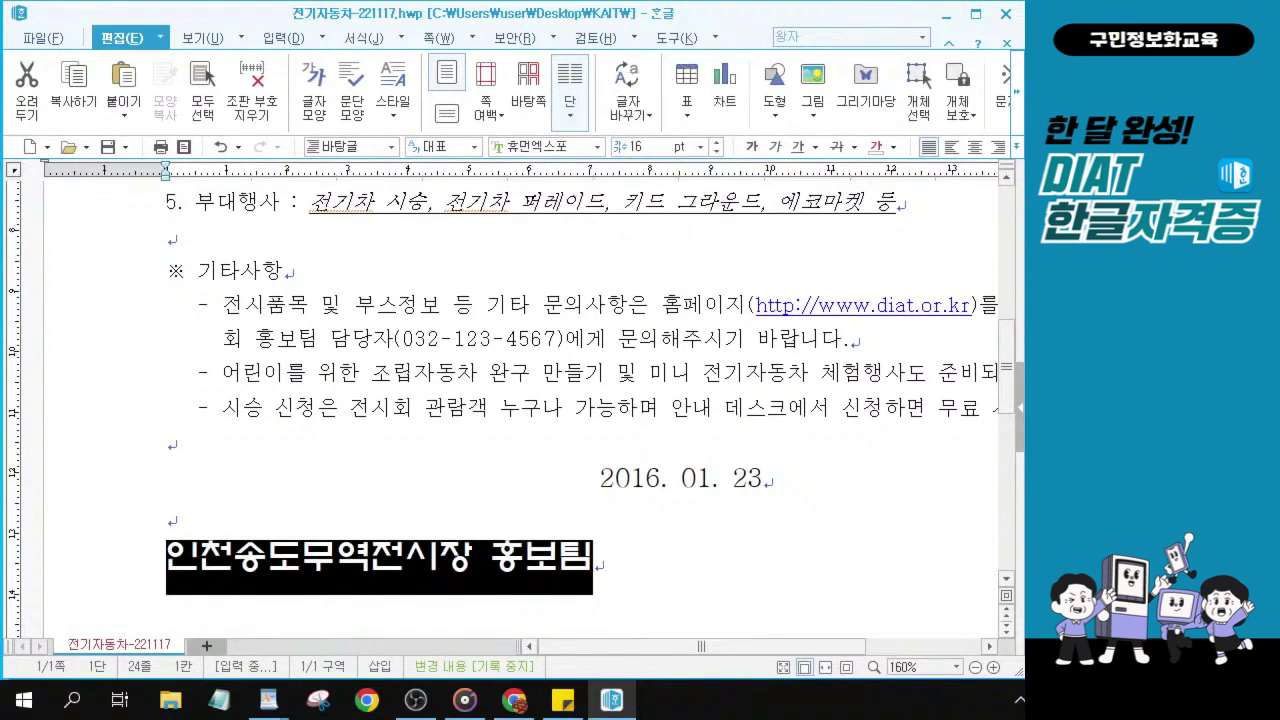
pyautogui.hotkey('alt', 'Tab')
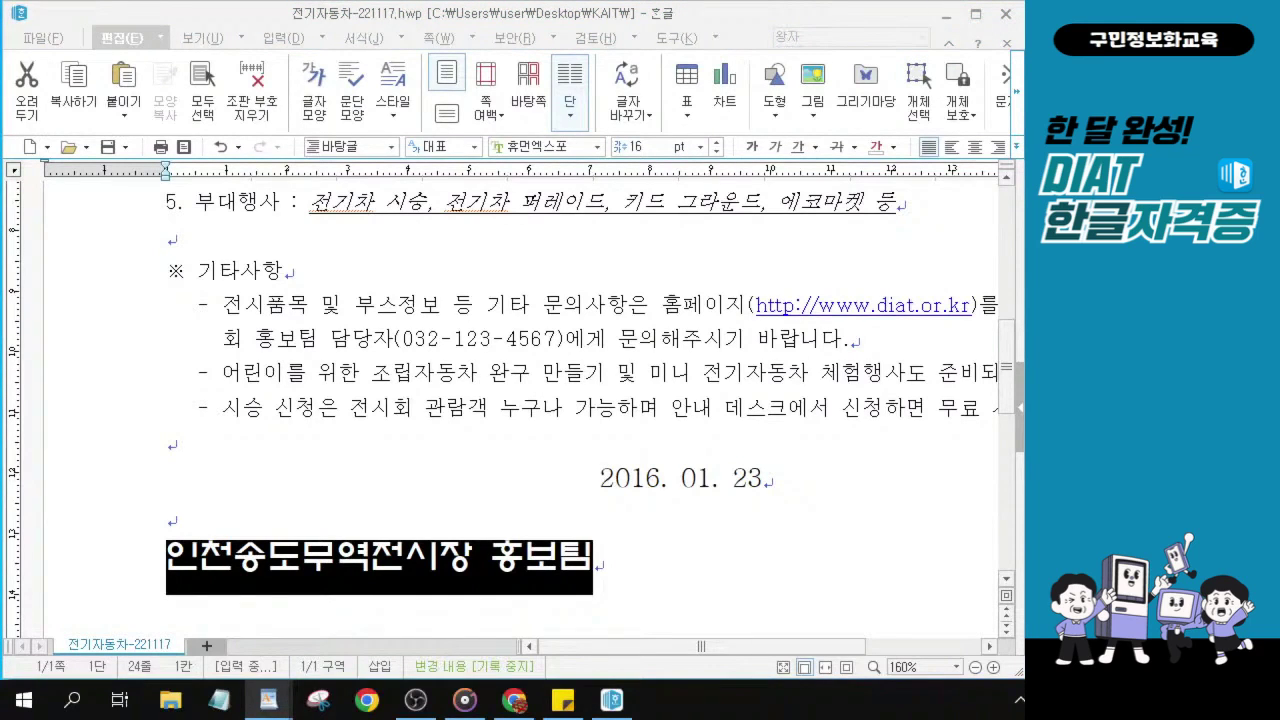
pyautogui.click(975, 147)
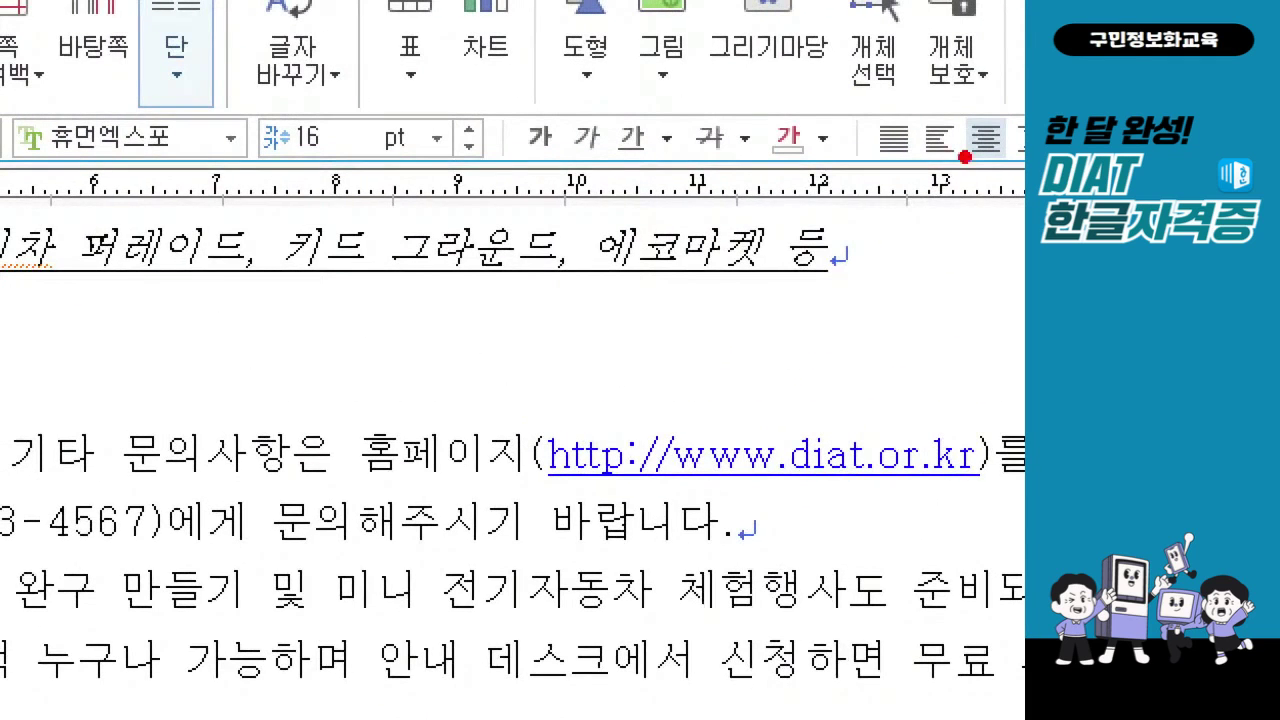
pyautogui.moveTo(20, 100); pyautogui.dragTo(217, 175)
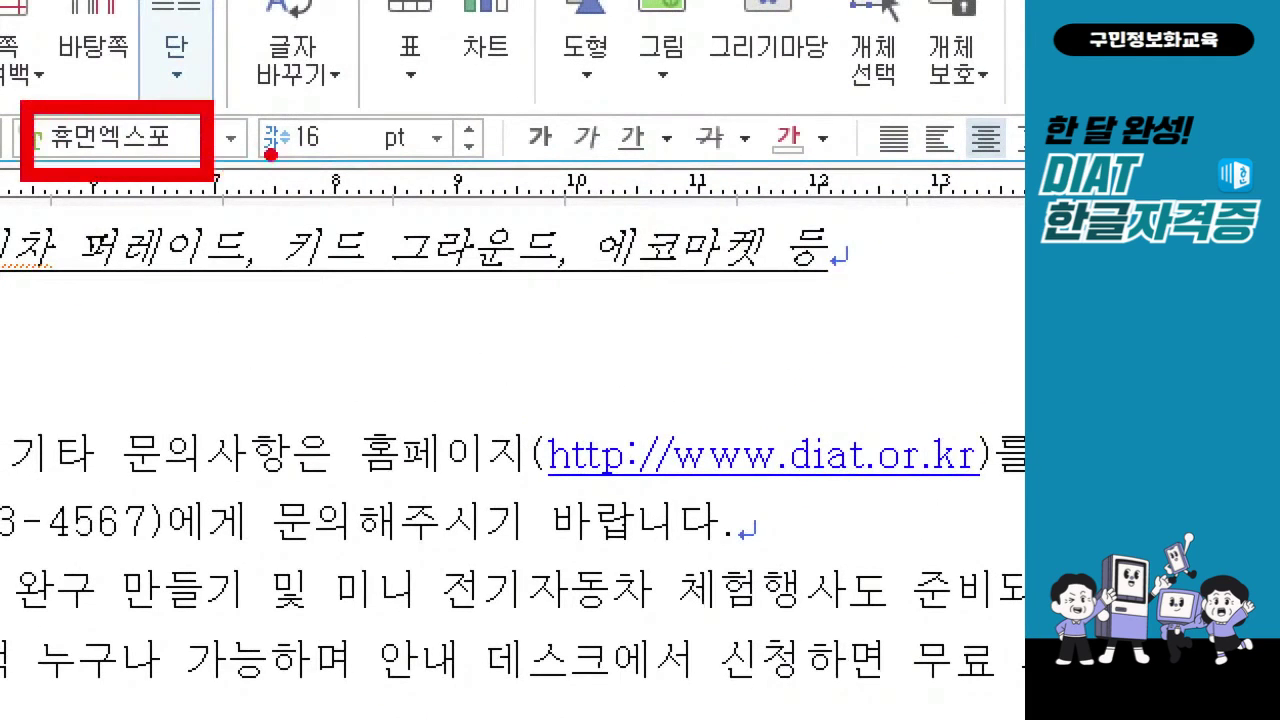
pyautogui.moveTo(258, 100); pyautogui.dragTo(436, 182)
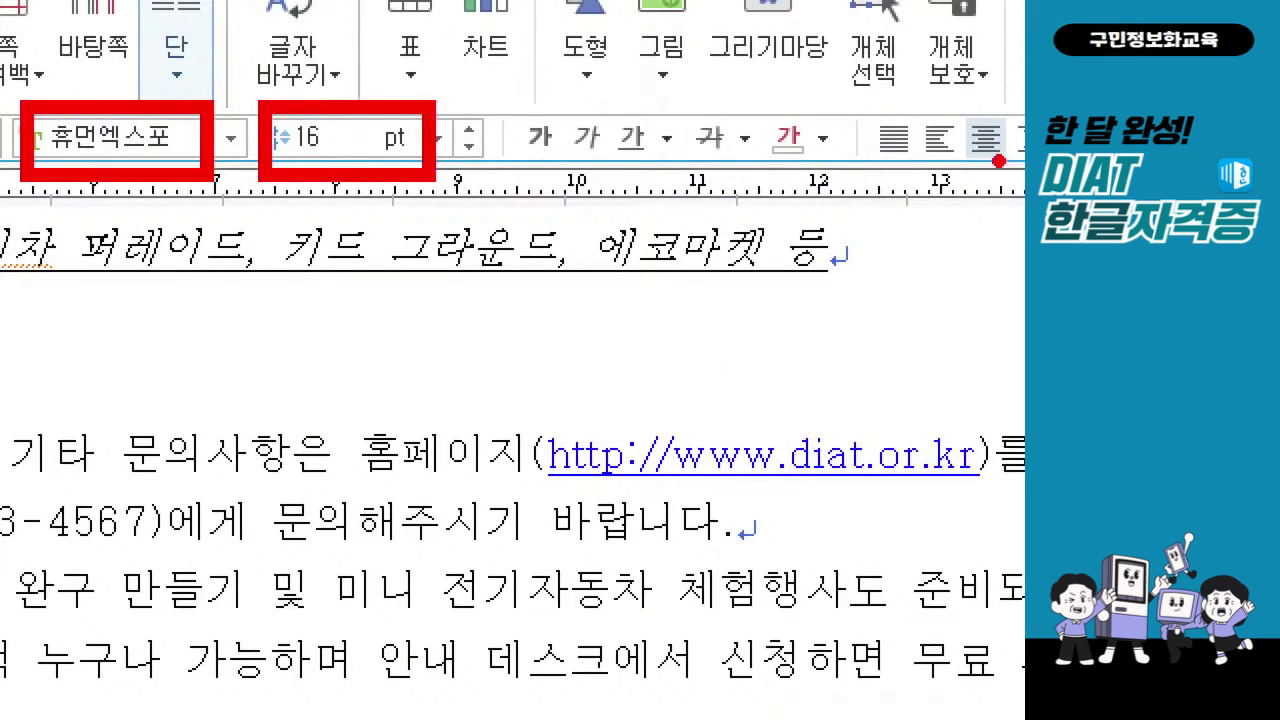
pyautogui.moveTo(968, 145); pyautogui.dragTo(850, 208)
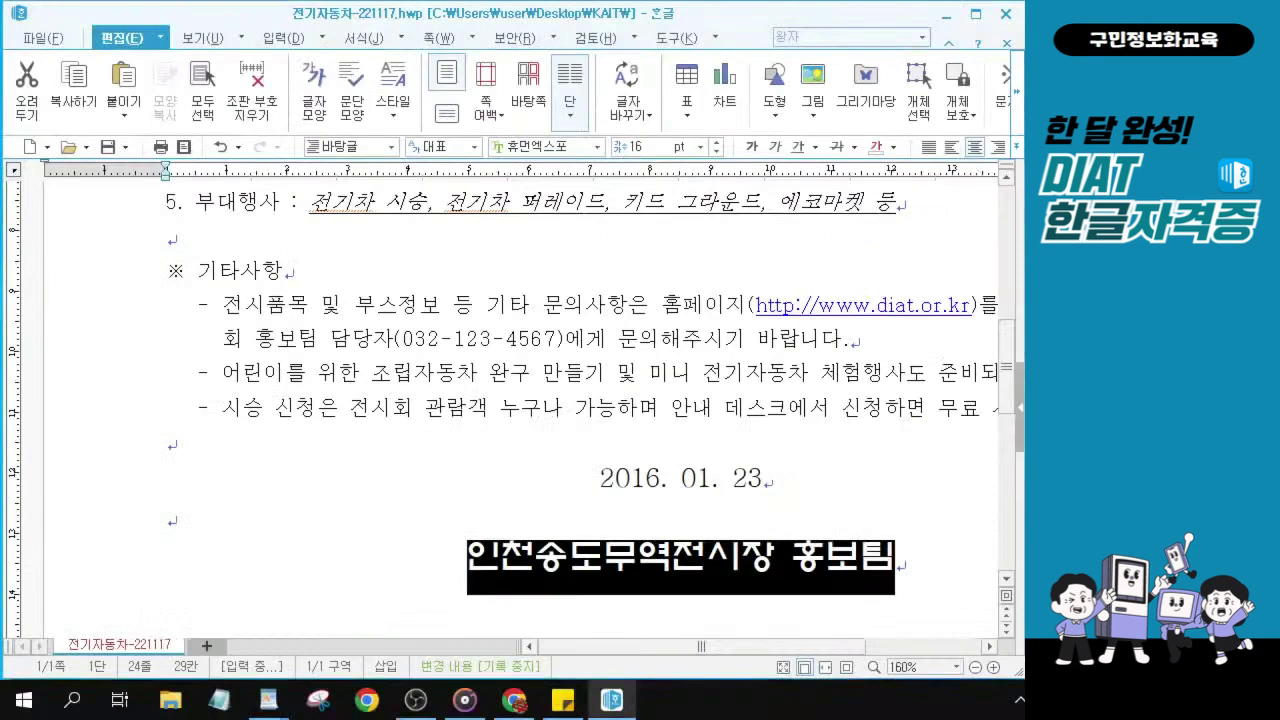
pyautogui.click(668, 557)
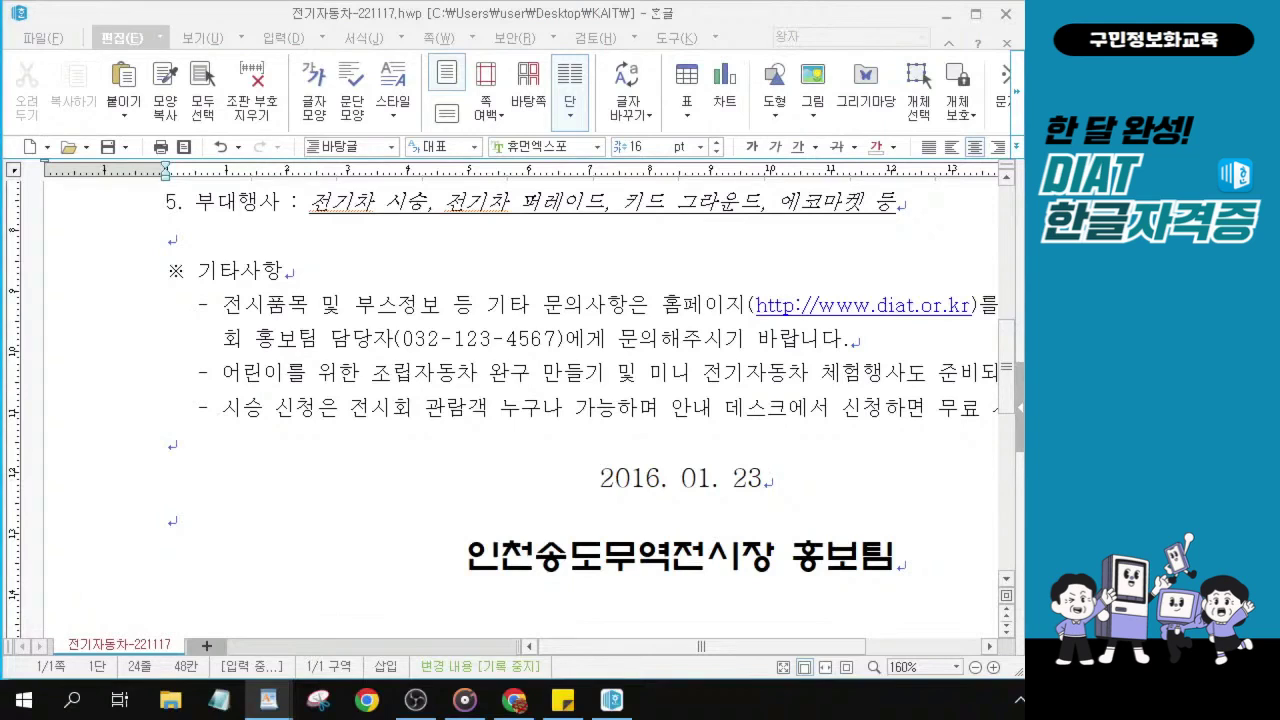
pyautogui.click(875, 305)
pyautogui.moveTo(766, 646); pyautogui.dragTo(812, 646)
pyautogui.click(710, 313)
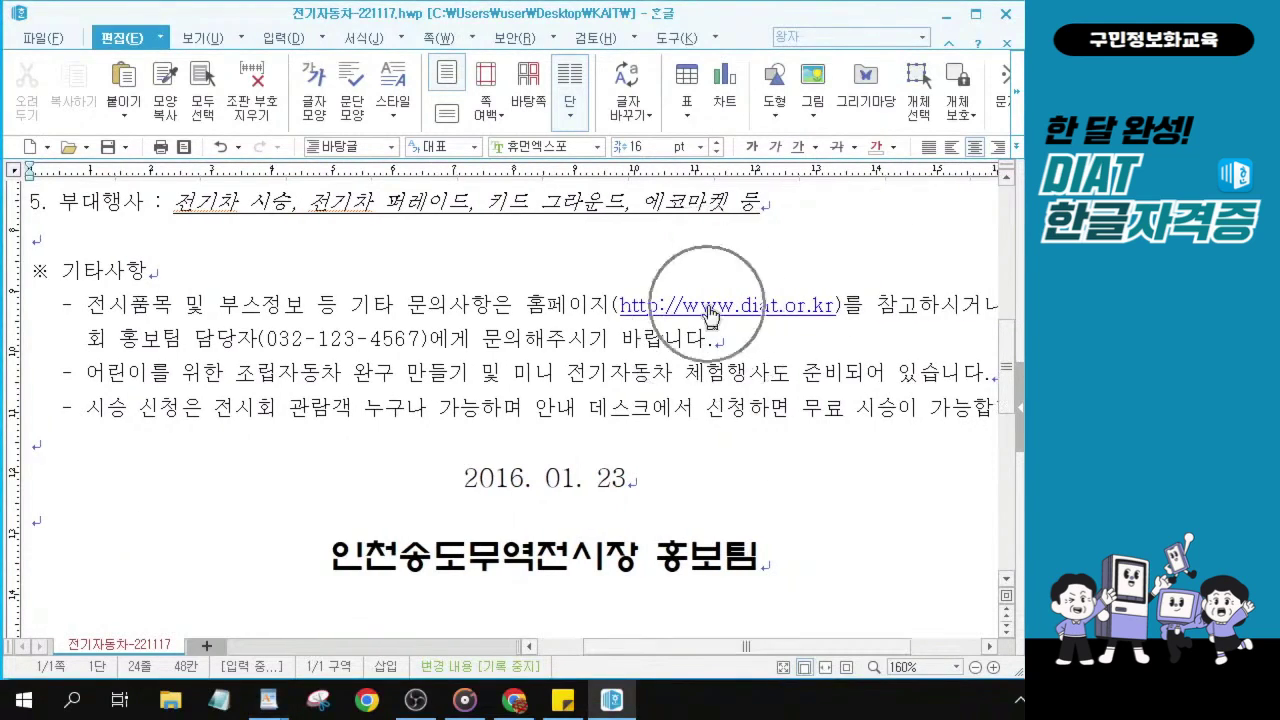
pyautogui.scroll(2, 710, 313)
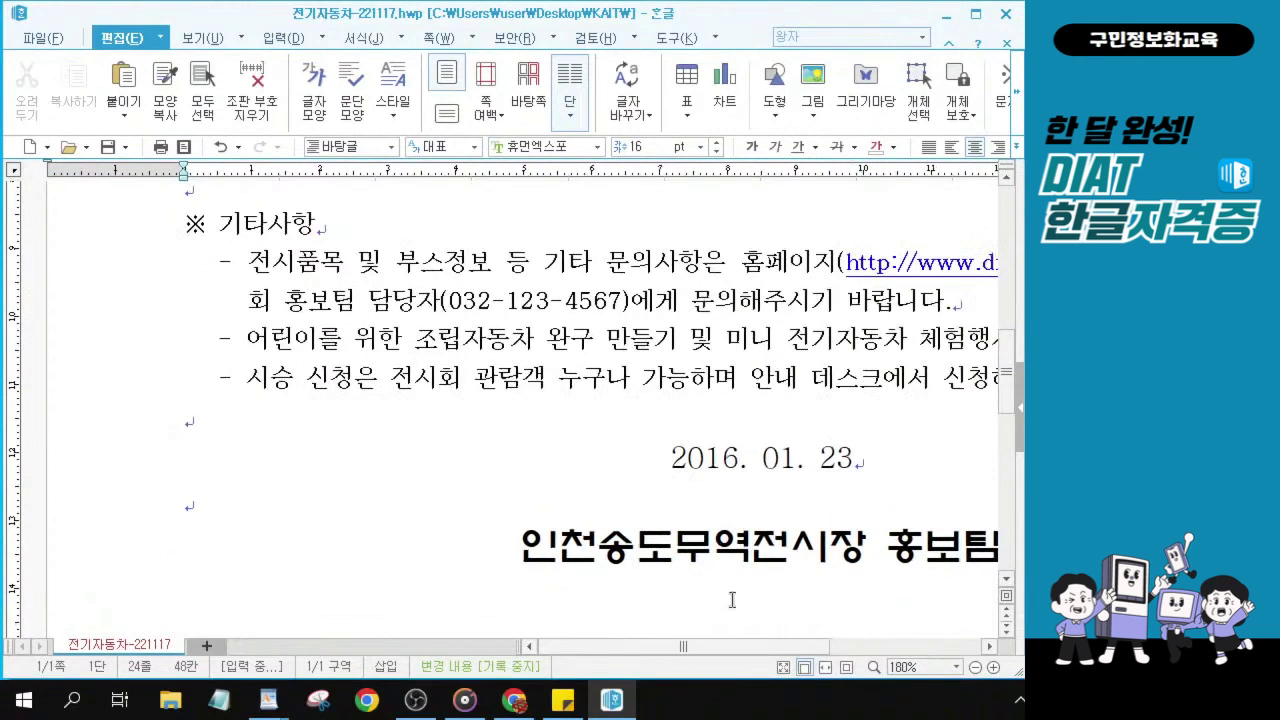
pyautogui.moveTo(732, 655); pyautogui.dragTo(865, 655)
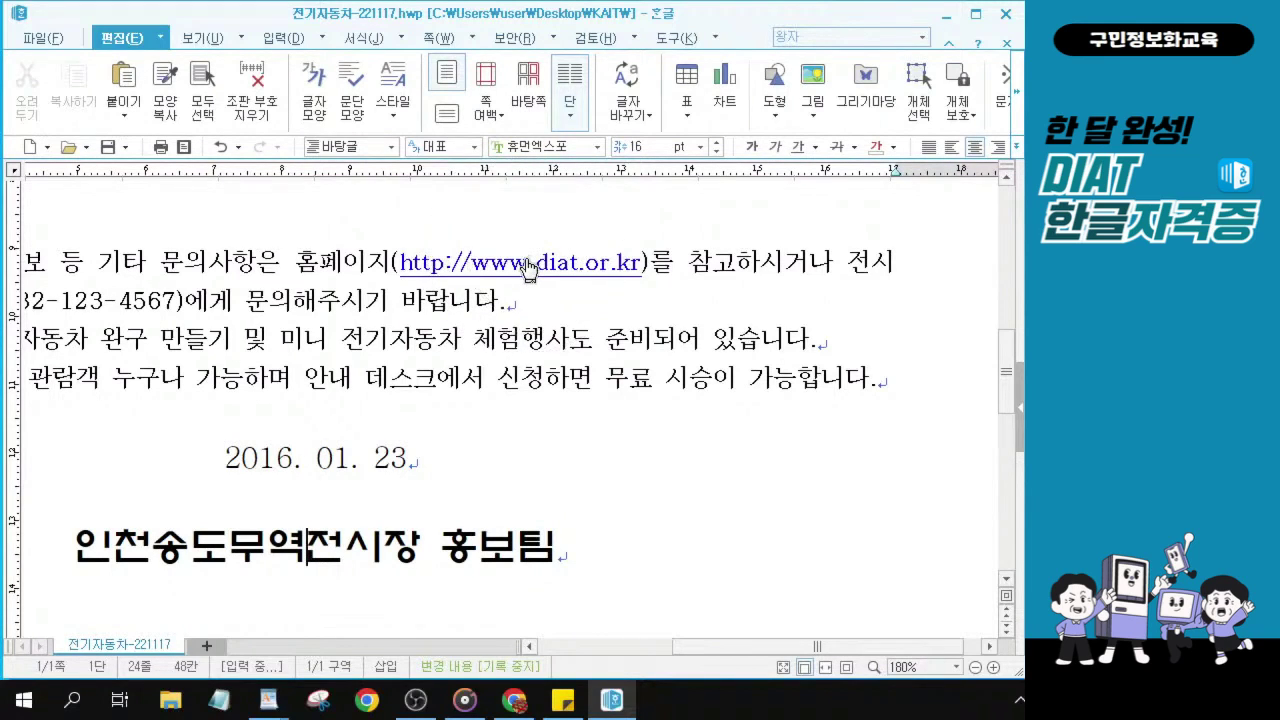
pyautogui.rightClick(530, 265)
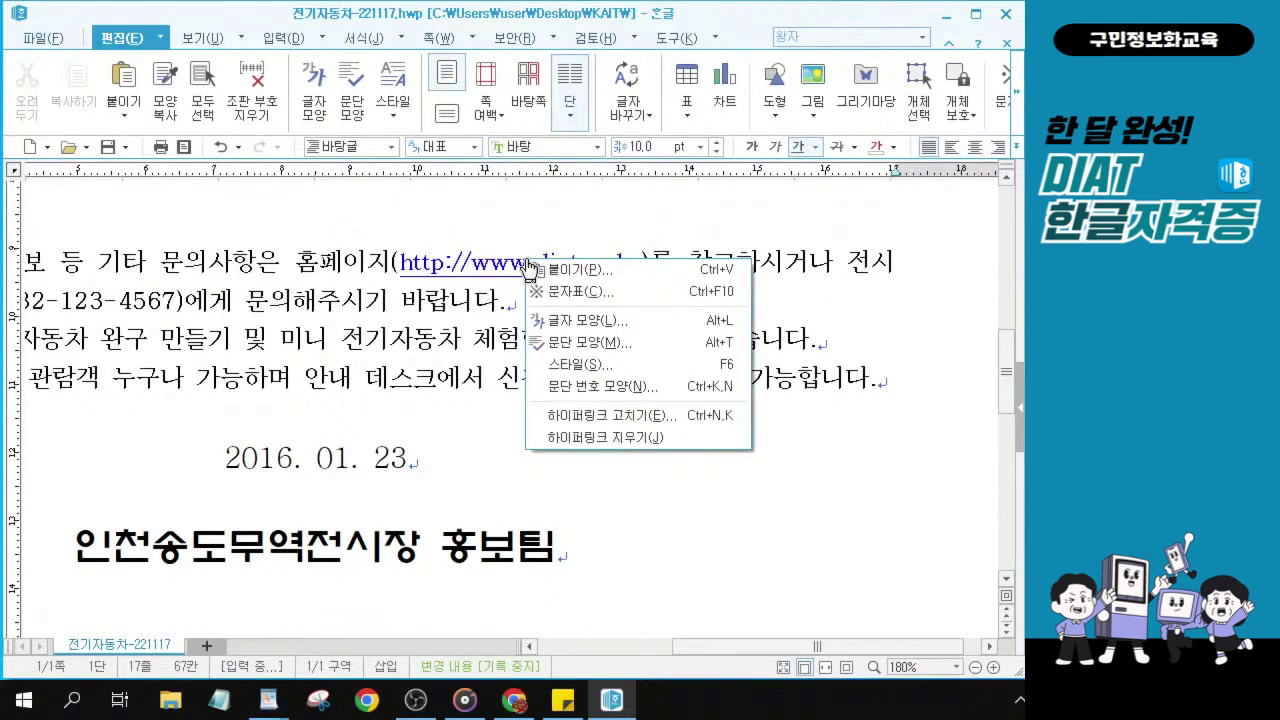
pyautogui.click(612, 440)
pyautogui.click(612, 441)
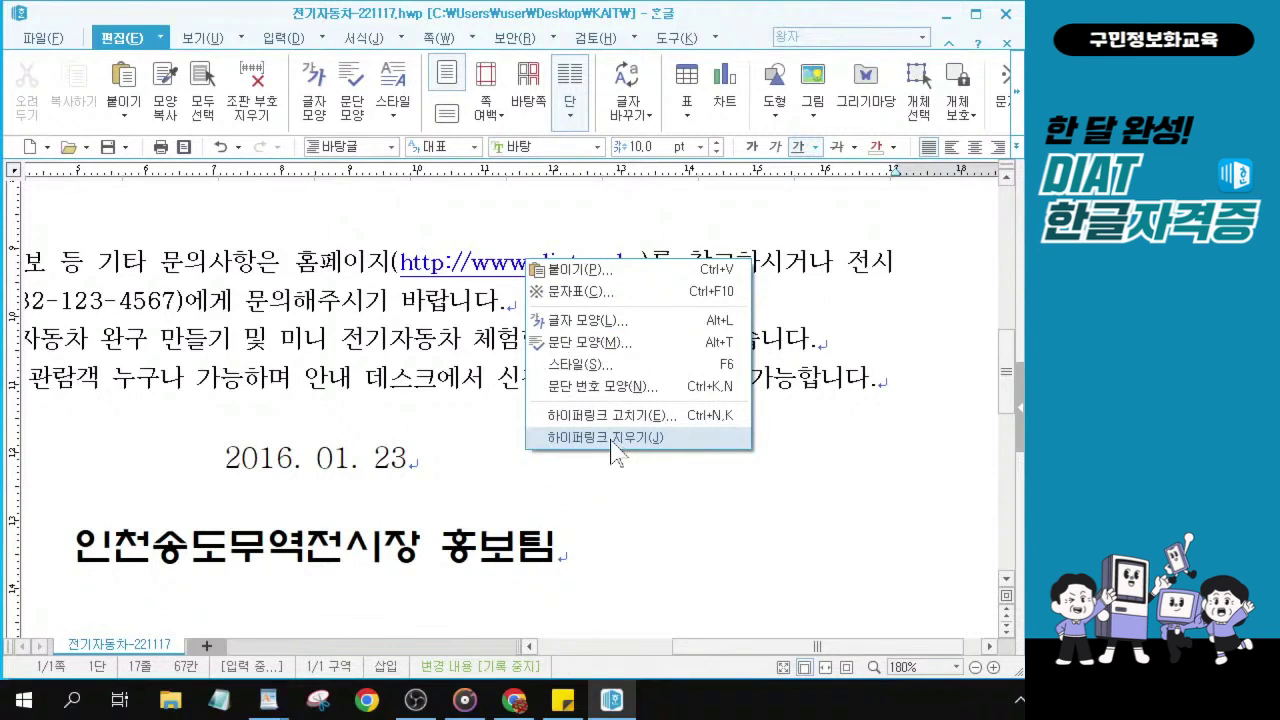
pyautogui.click(614, 440)
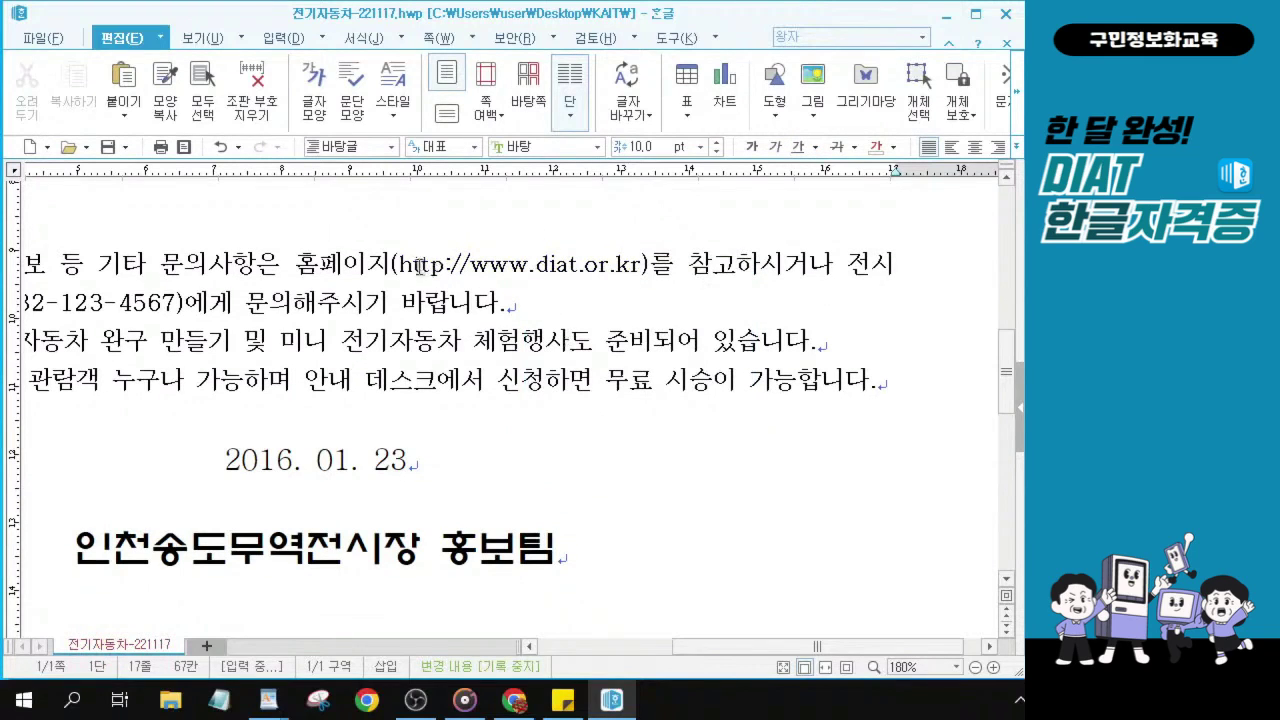
pyautogui.click(613, 268)
# - Insert two blank lines above the first body paragraph at the start of the document
pyautogui.hotkey('alt', 'Tab')
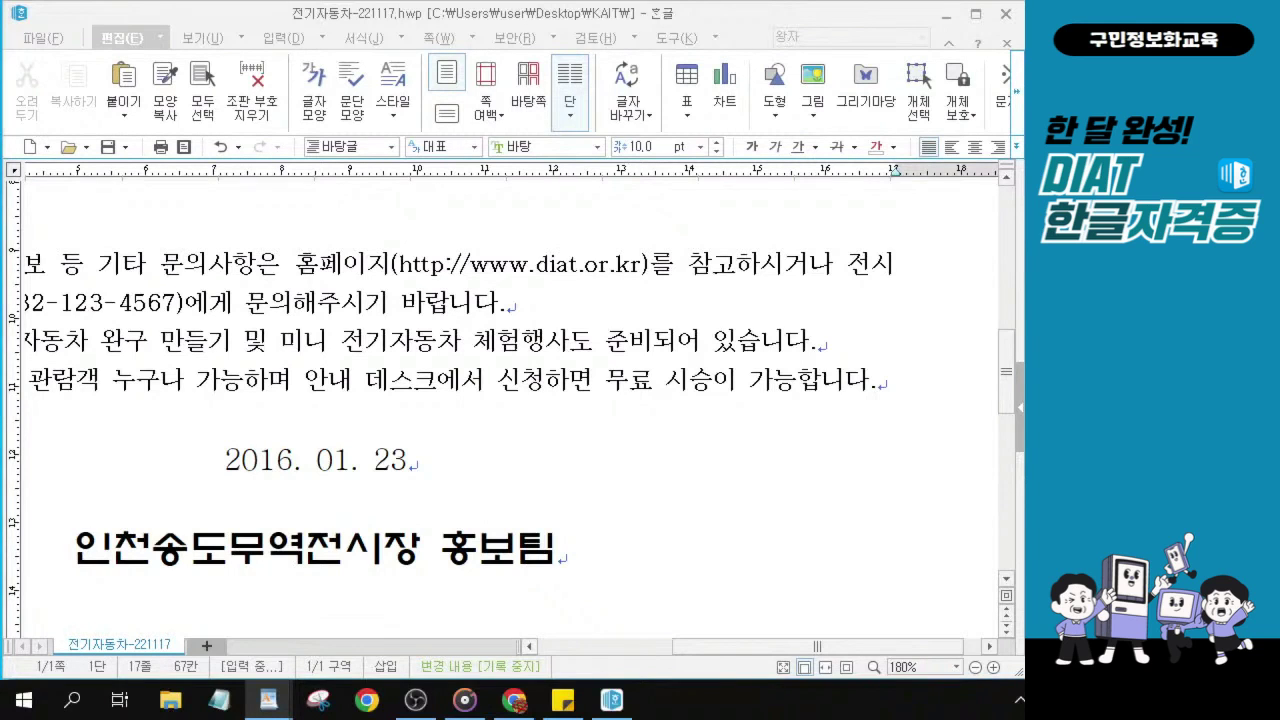
pyautogui.scroll(10, 234, 318)
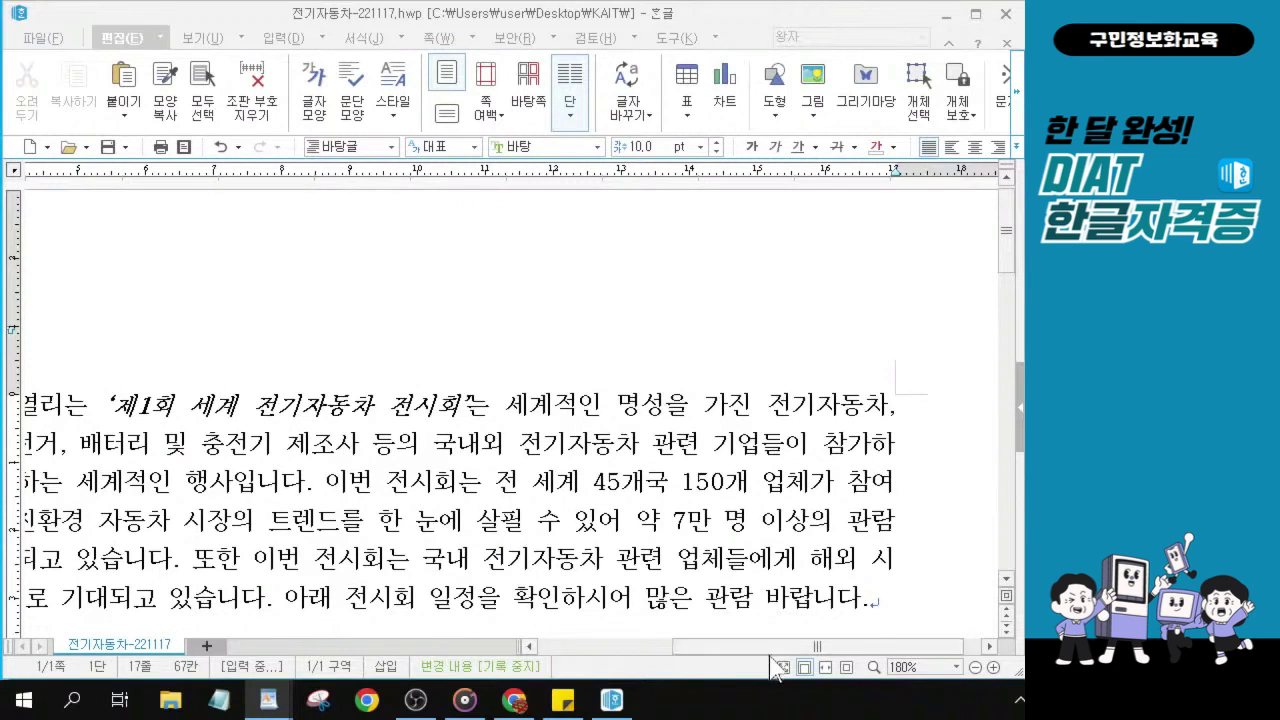
pyautogui.moveTo(772, 648); pyautogui.dragTo(631, 656)
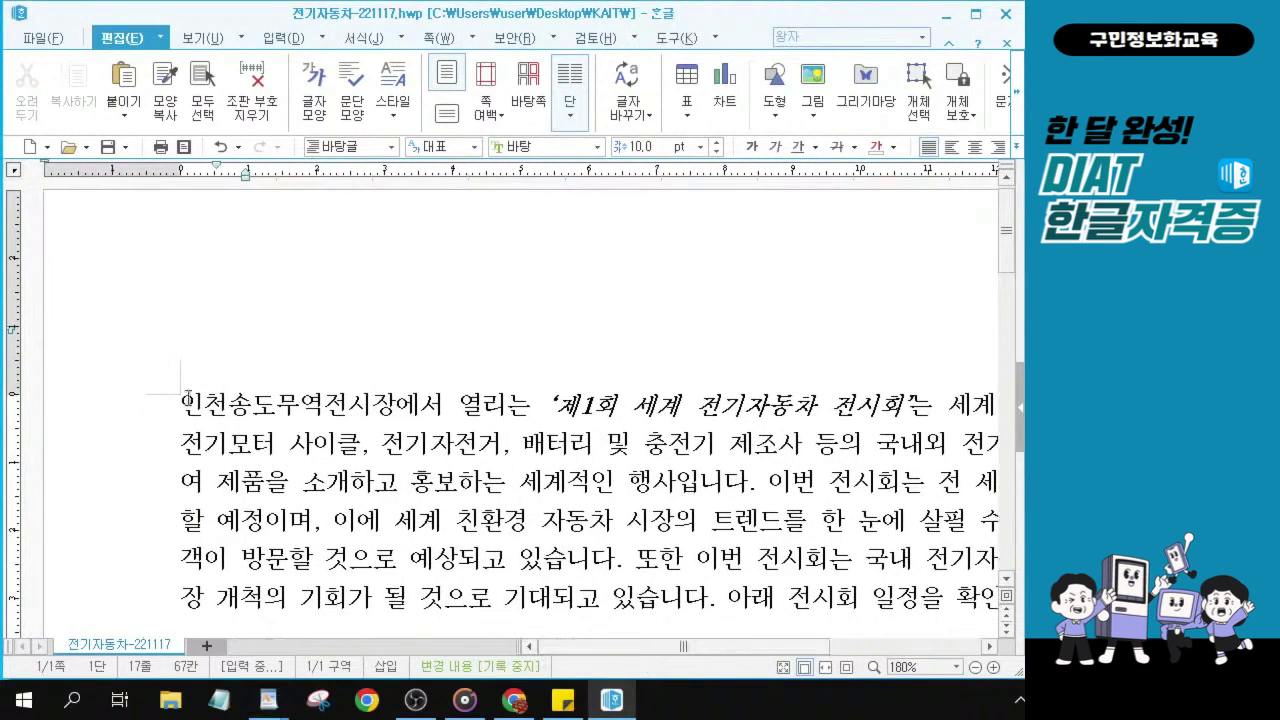
pyautogui.click(188, 397)
pyautogui.click(177, 402)
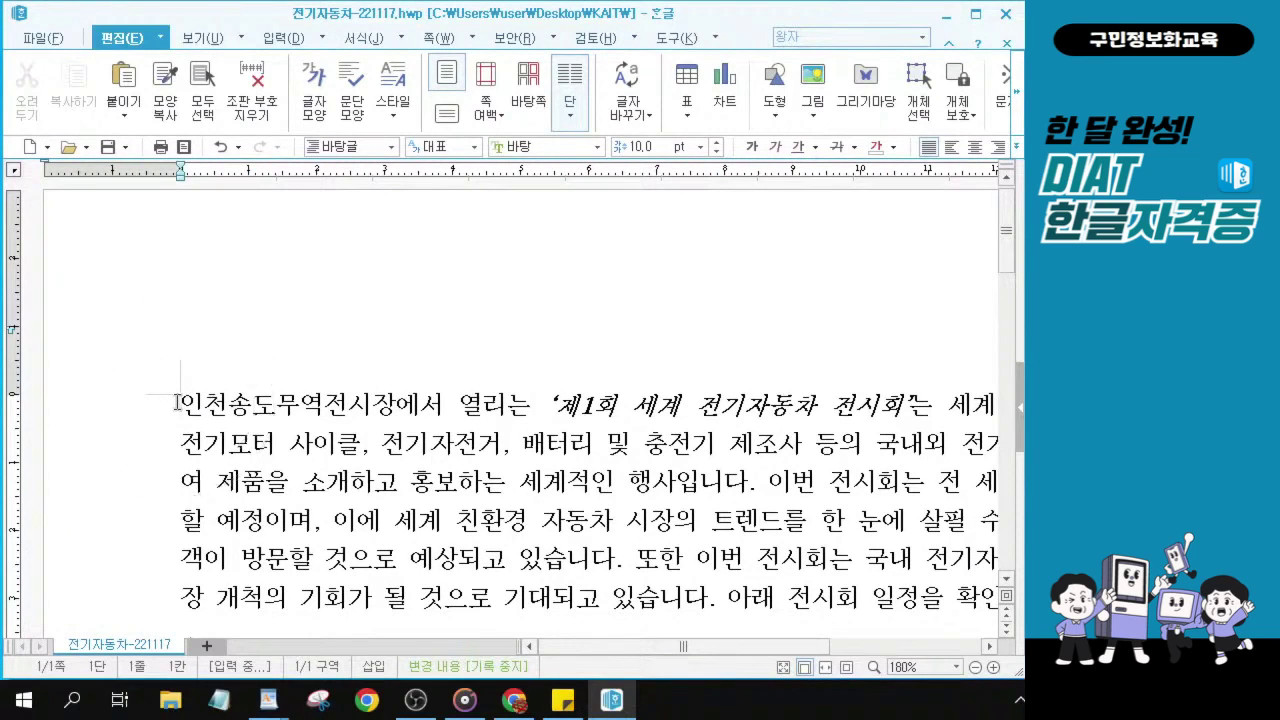
pyautogui.click(177, 402)
pyautogui.press('Return')
pyautogui.press('Return')
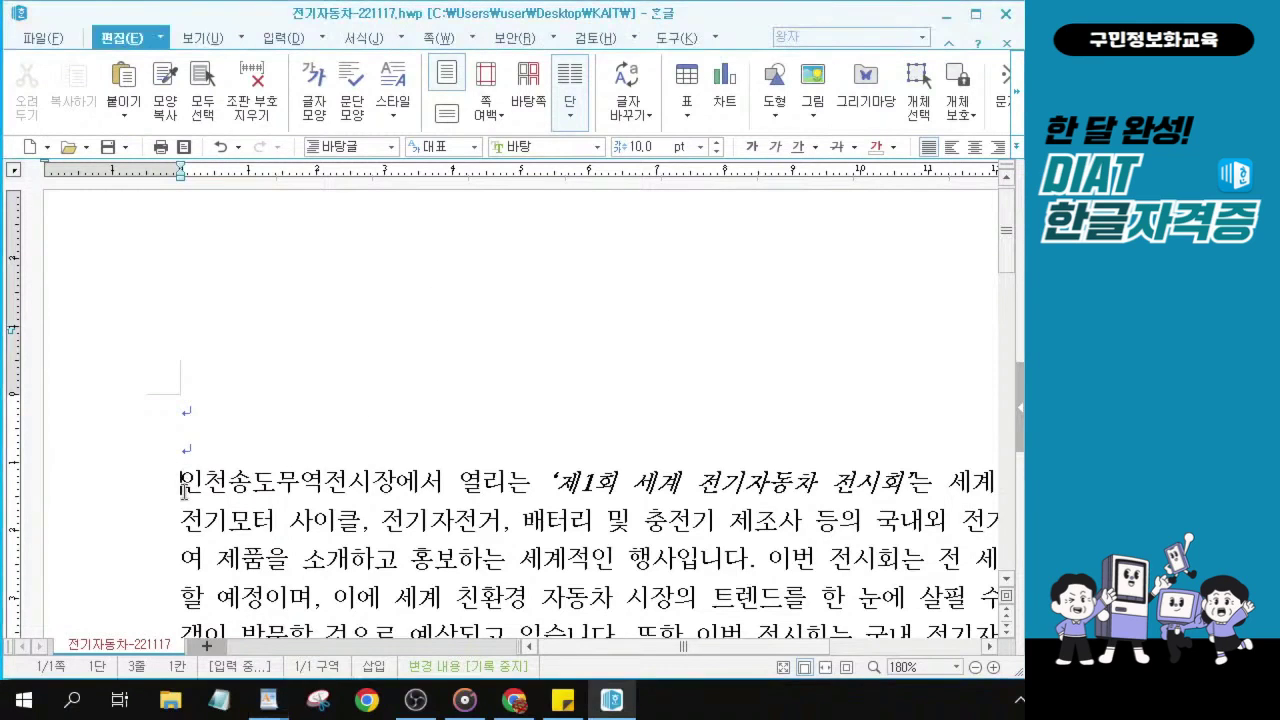
# - Start creating a 글맵시 before the first paragraph with the text ‘제1회세계전기자동차전시회’
pyautogui.click(284, 38)
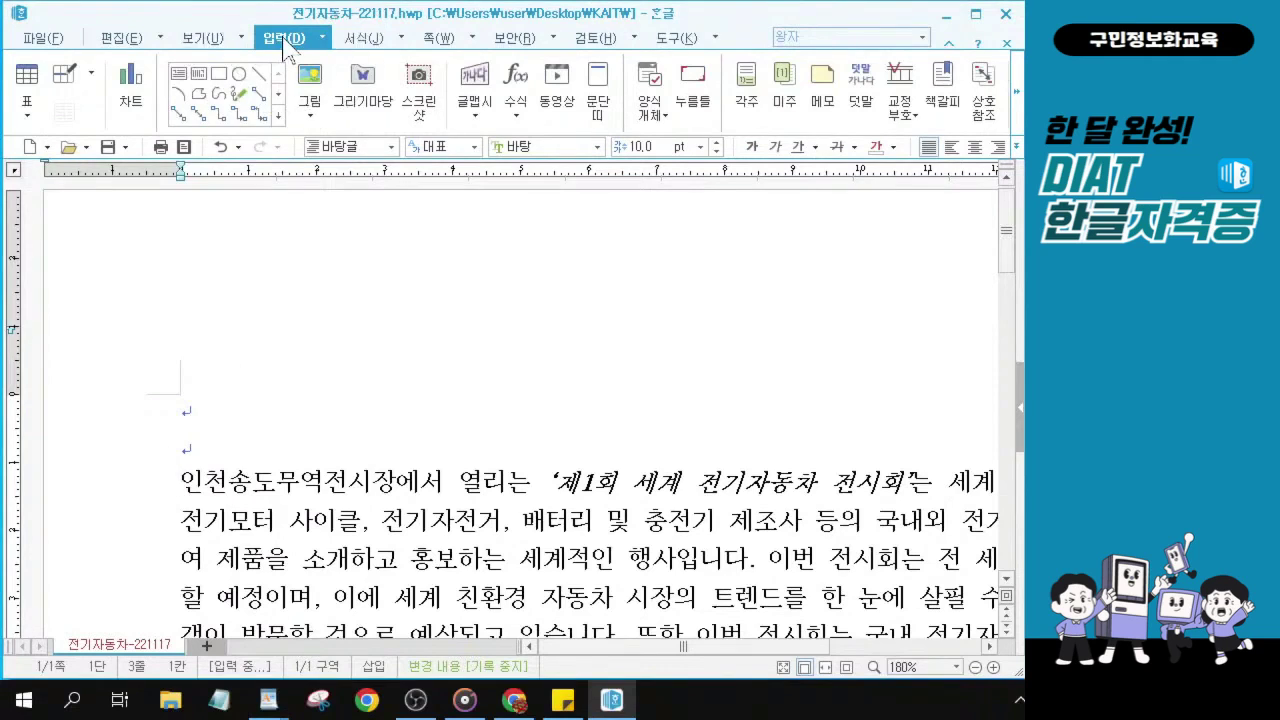
pyautogui.hotkey('ctrl', 's')
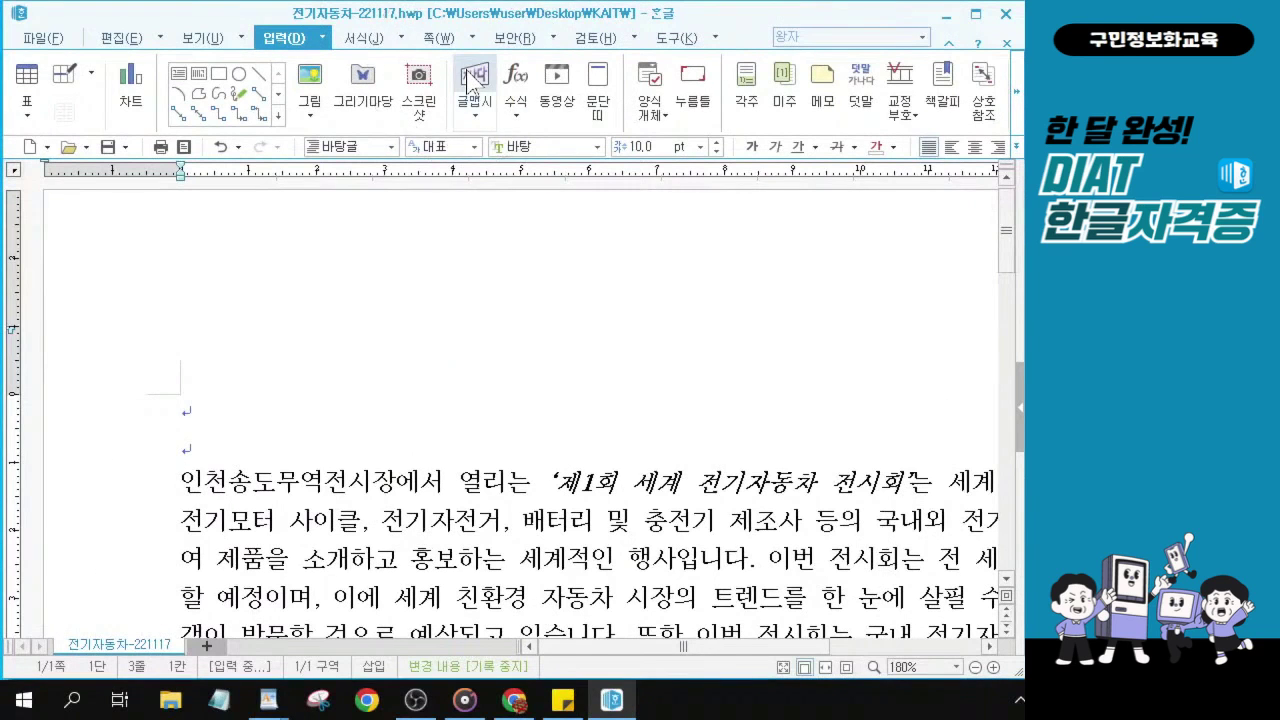
pyautogui.click(470, 85)
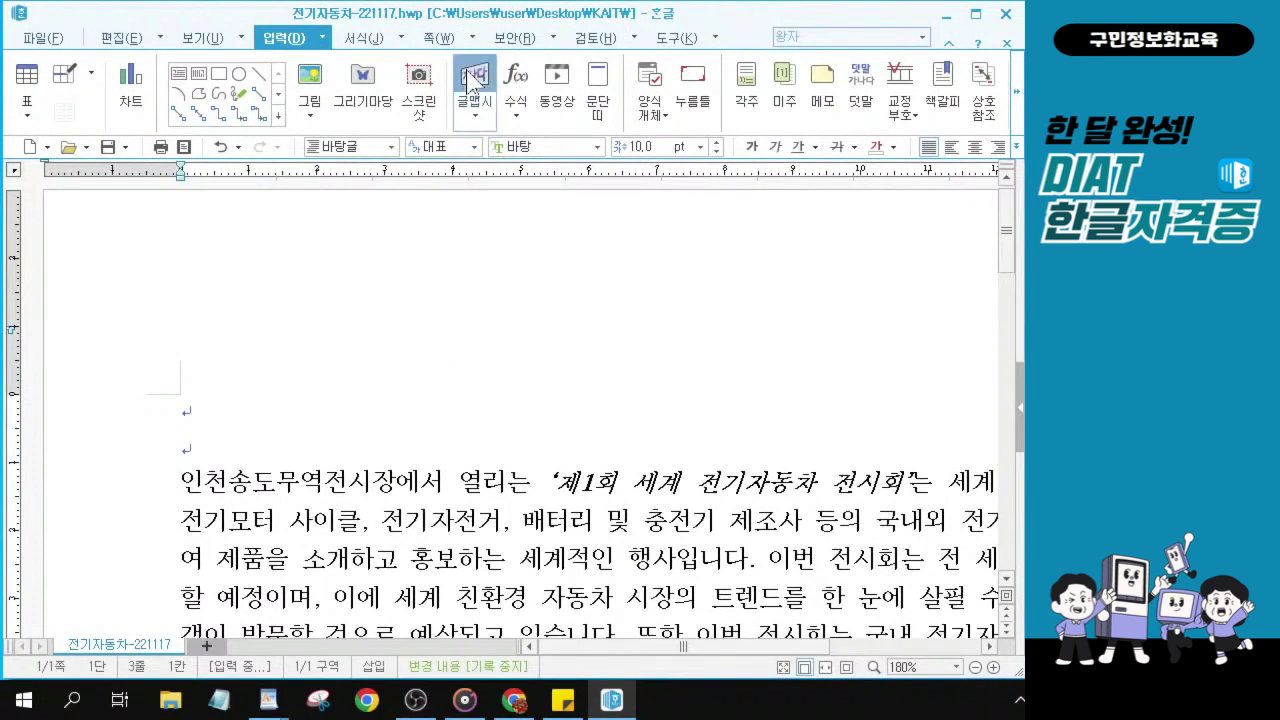
pyautogui.click(470, 82)
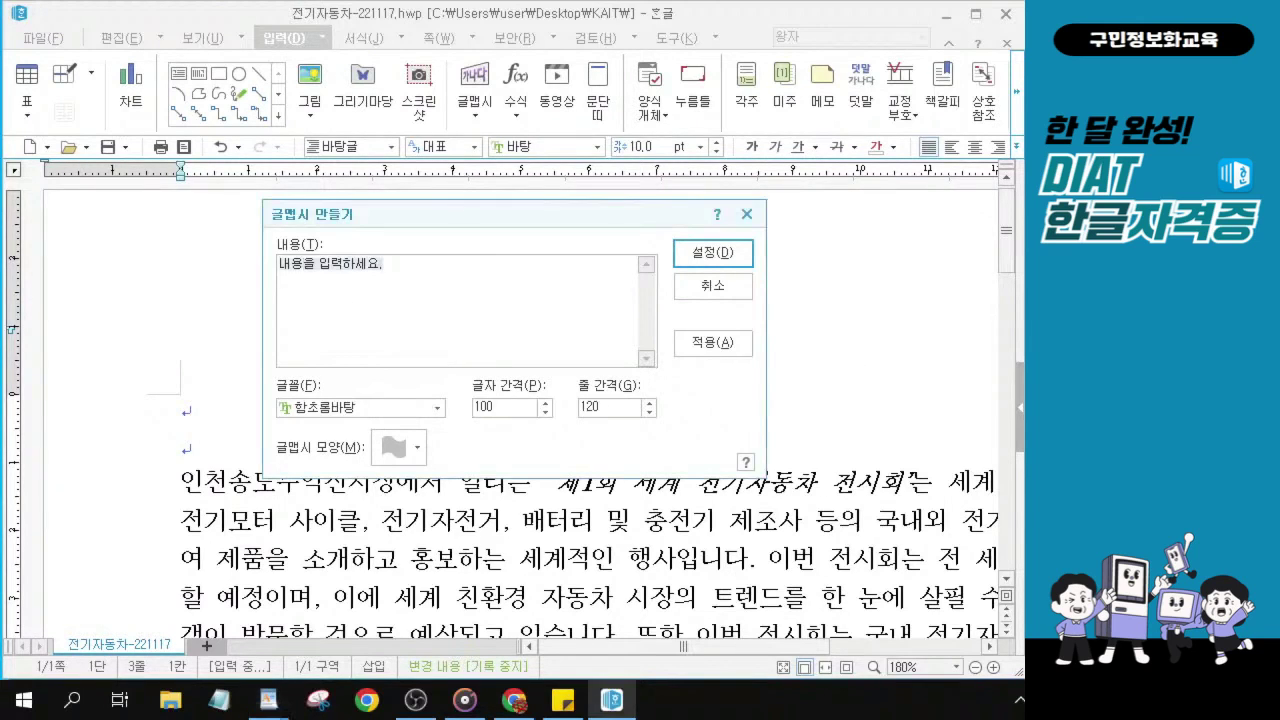
pyautogui.write('제1회')
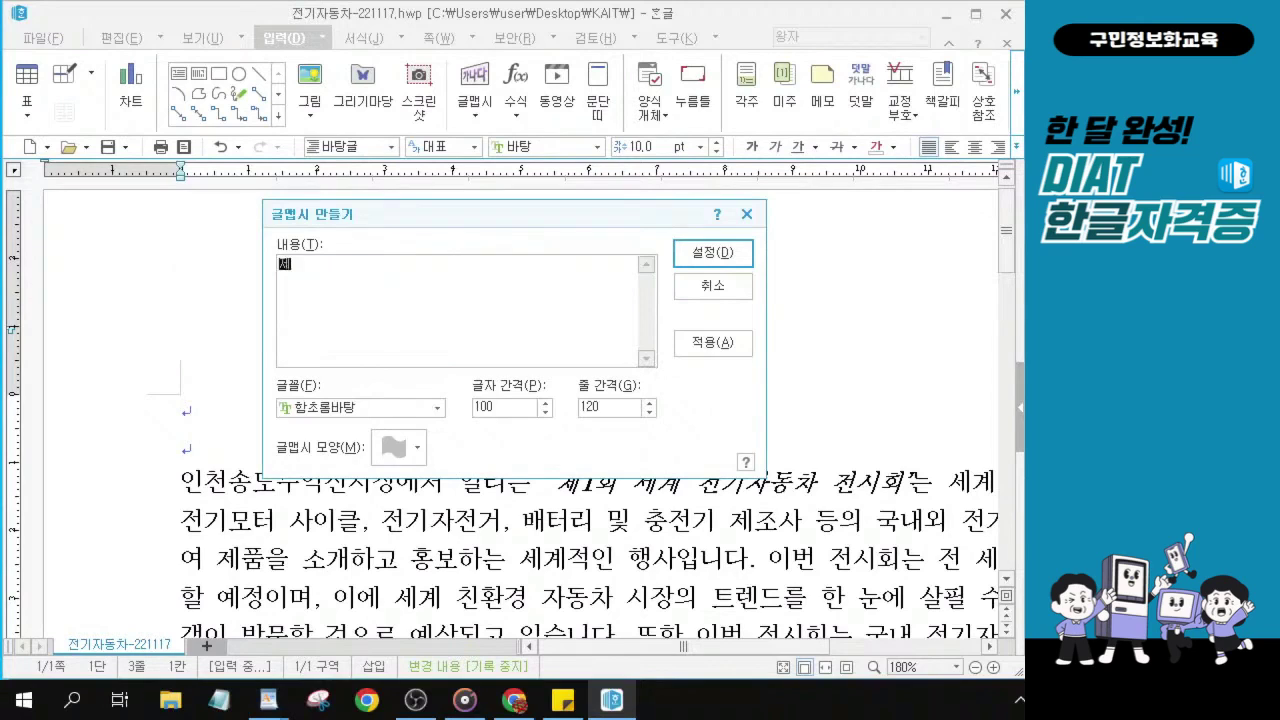
pyautogui.press('BackSpace')
pyautogui.press('BackSpace')
pyautogui.press('BackSpace')
pyautogui.press('BackSpace')
pyautogui.write('회세계전기자동차')
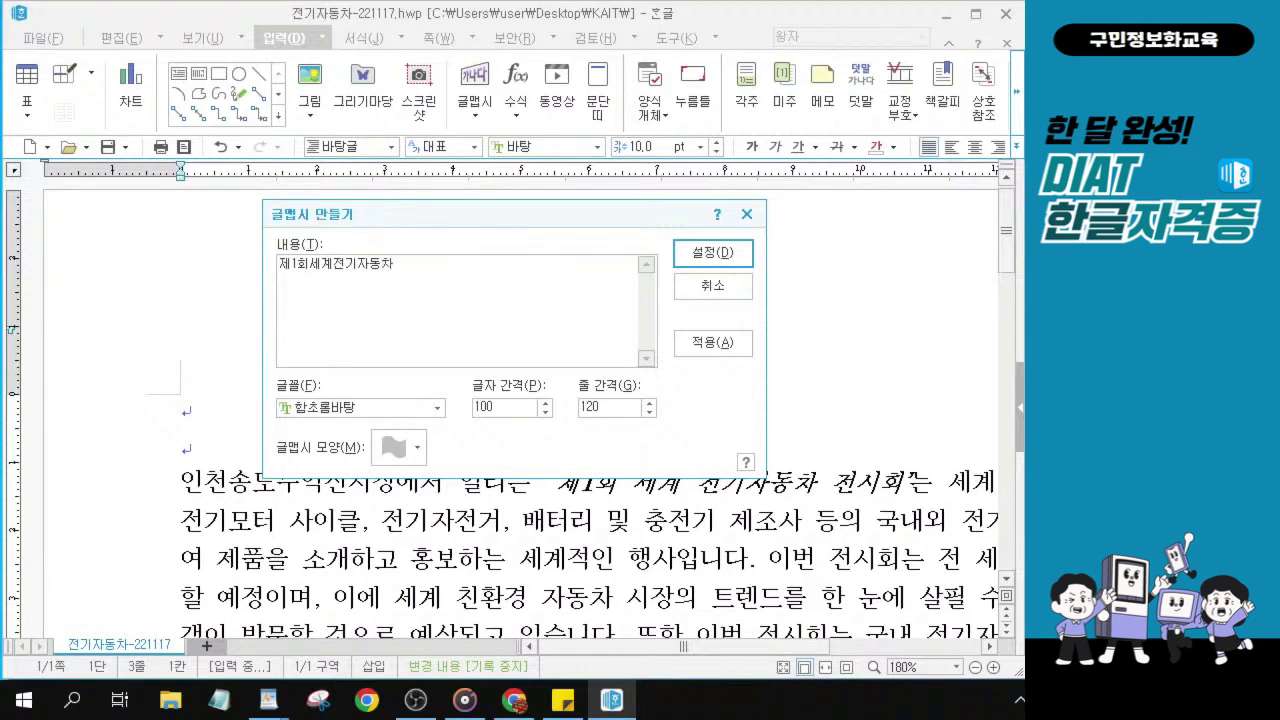
pyautogui.write('전시회')
pyautogui.hotkey('alt', 'Tab')
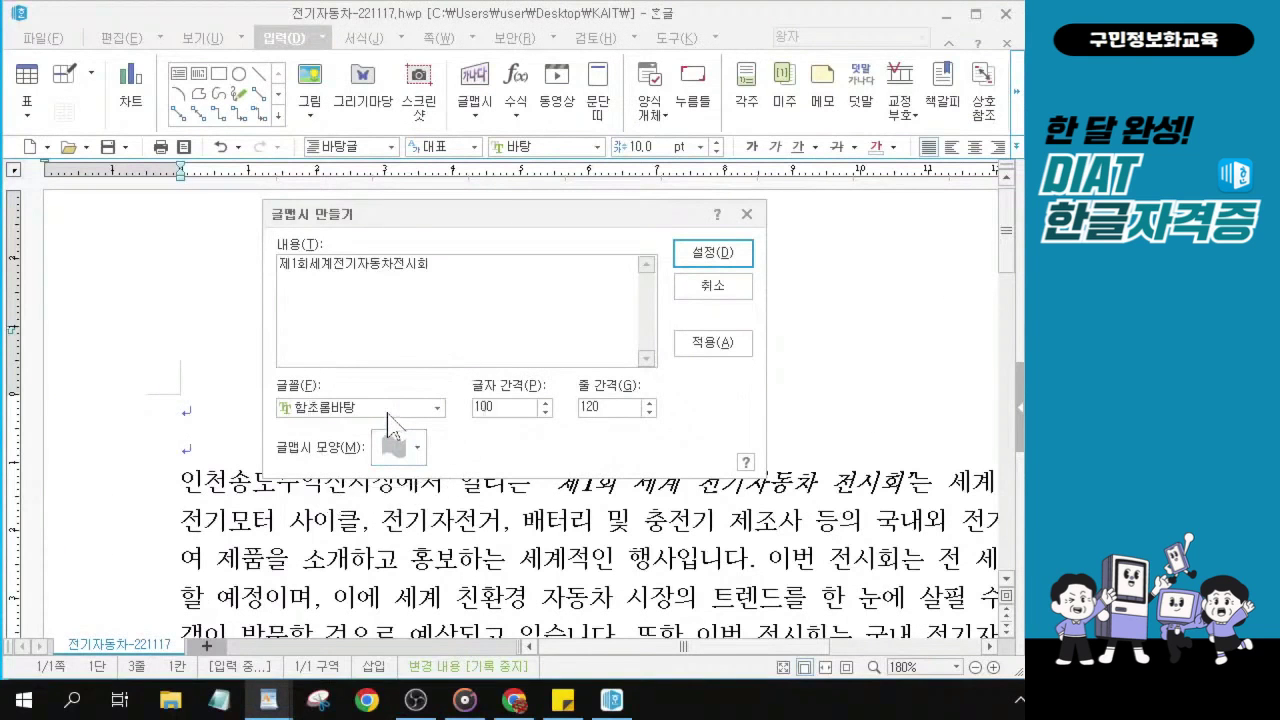
# - Set the font of the 글맵시 text to 휴먼엑스포
pyautogui.click(389, 410)
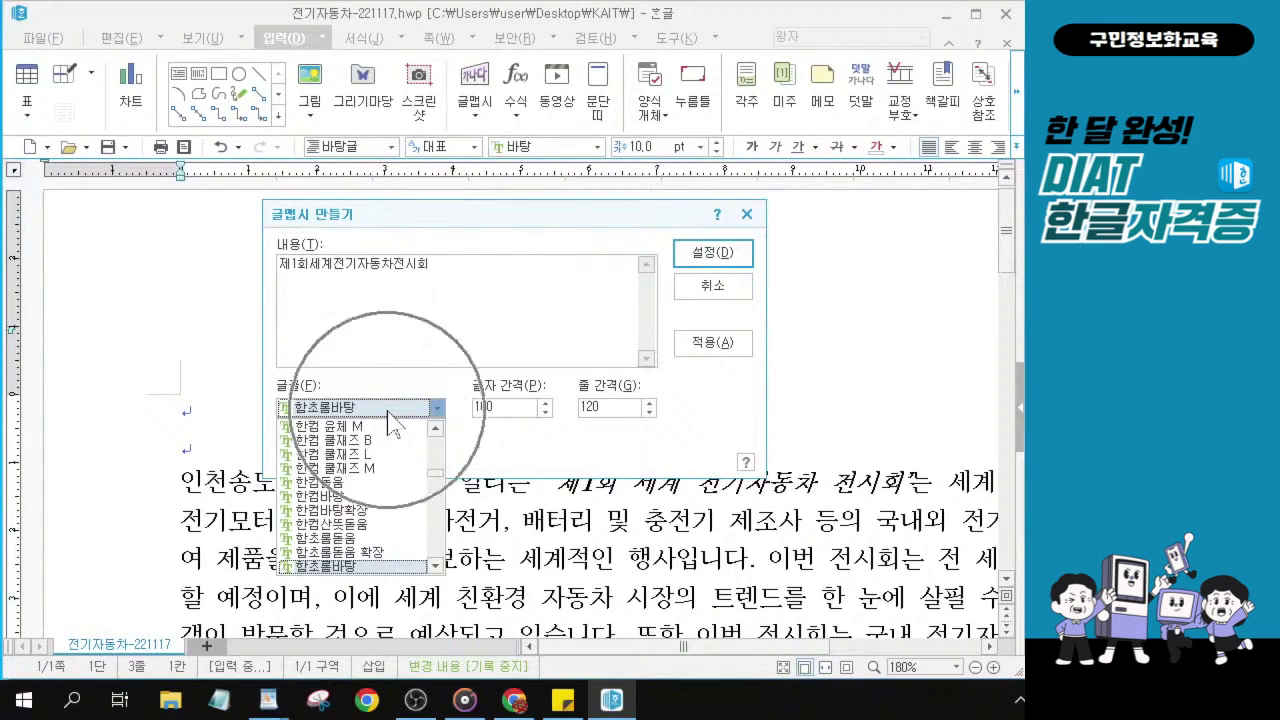
pyautogui.click(388, 411)
pyautogui.click(388, 411)
pyautogui.scroll(-2, 358, 490)
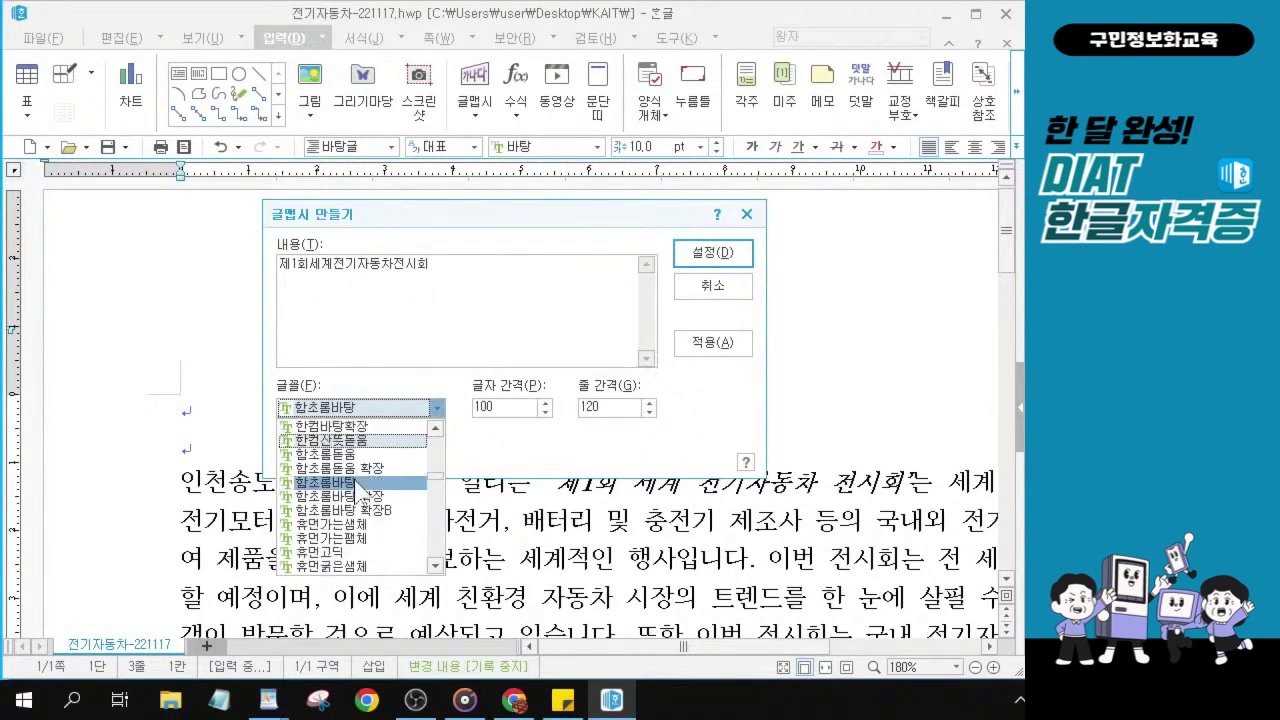
pyautogui.scroll(1, 355, 480)
pyautogui.scroll(-2, 355, 476)
pyautogui.scroll(1, 355, 472)
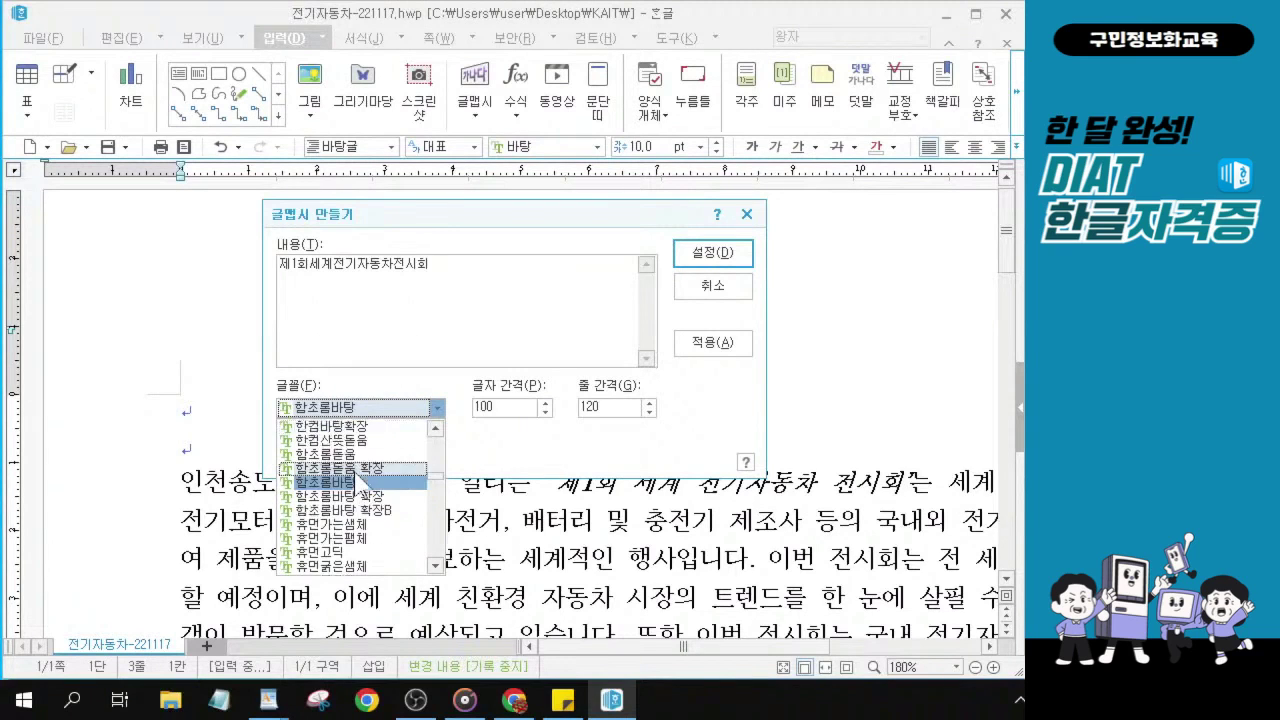
pyautogui.scroll(1, 355, 472)
pyautogui.scroll(-2, 355, 472)
pyautogui.scroll(1, 355, 472)
pyautogui.scroll(-1, 355, 472)
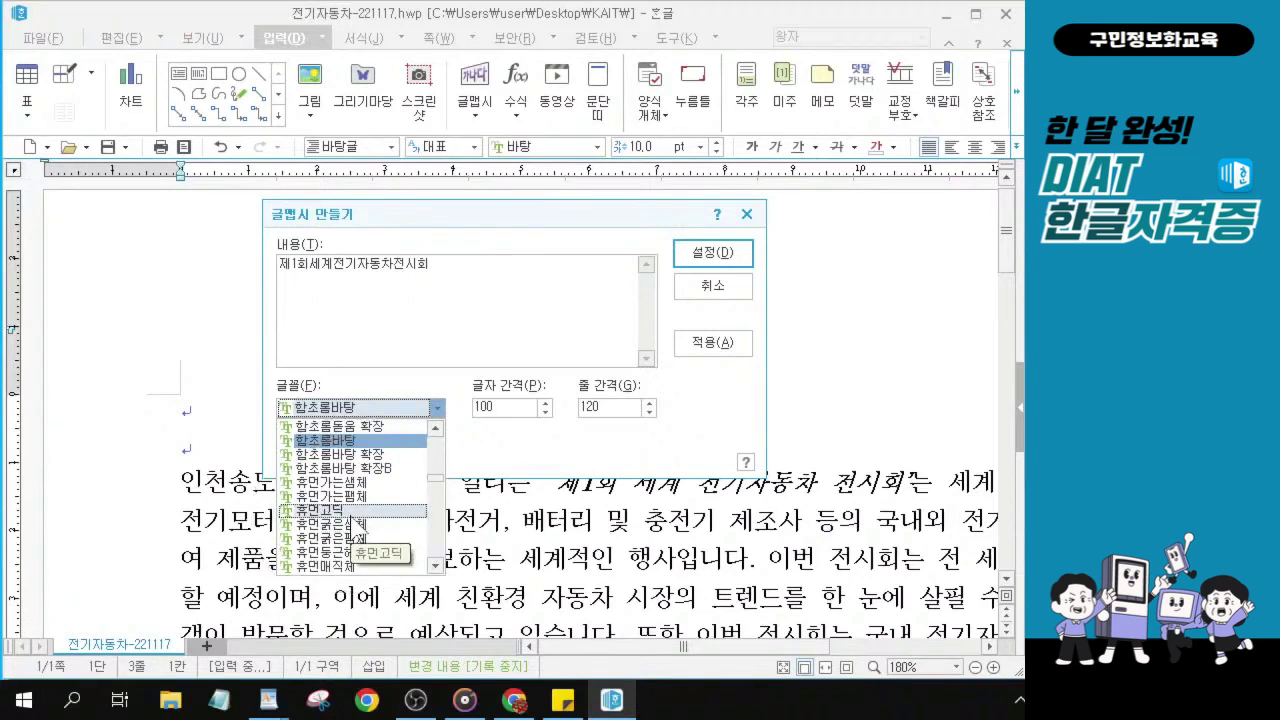
pyautogui.scroll(-2, 352, 522)
pyautogui.scroll(-1, 352, 522)
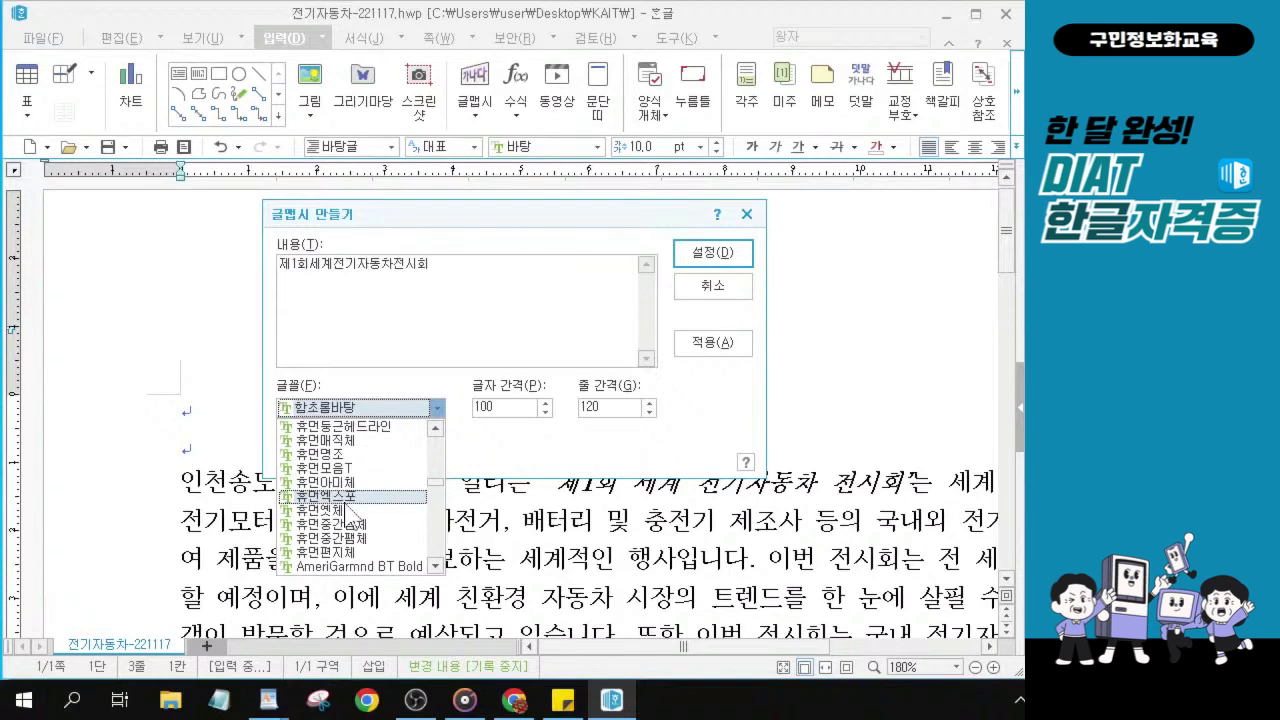
pyautogui.click(345, 504)
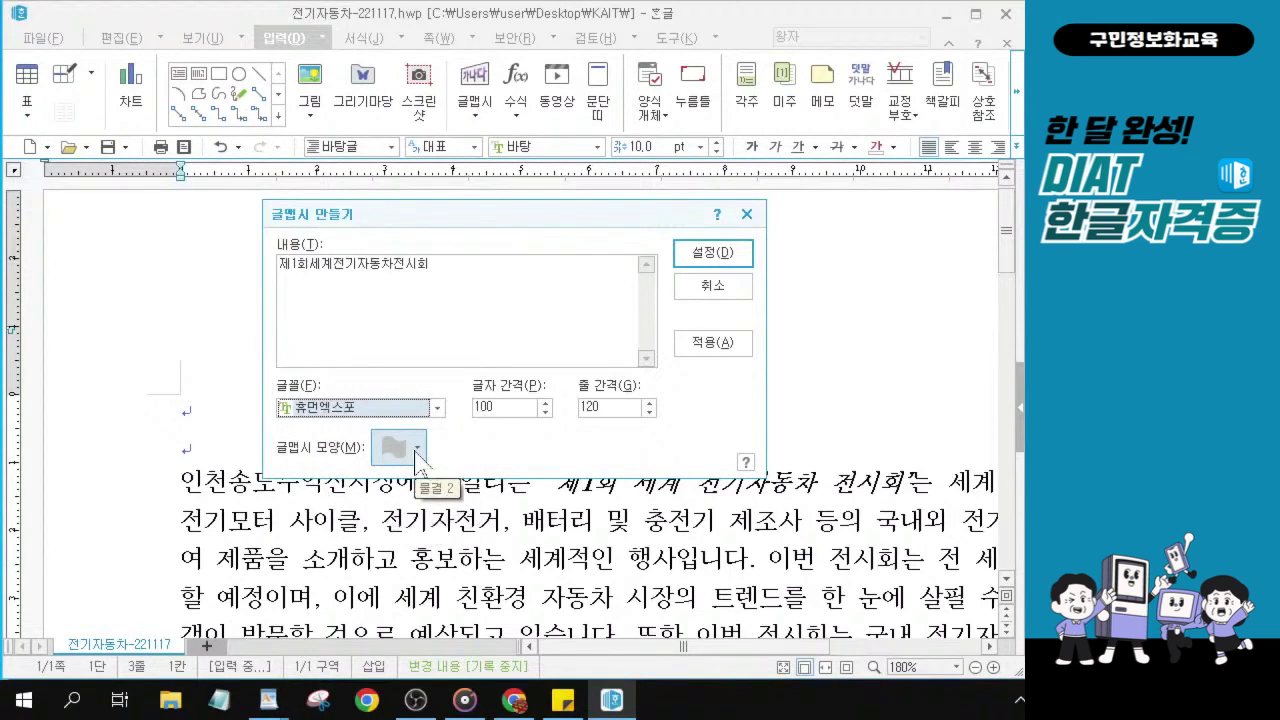
# - Give the 글맵시 the hexagon shape and insert it into the document
pyautogui.click(415, 453)
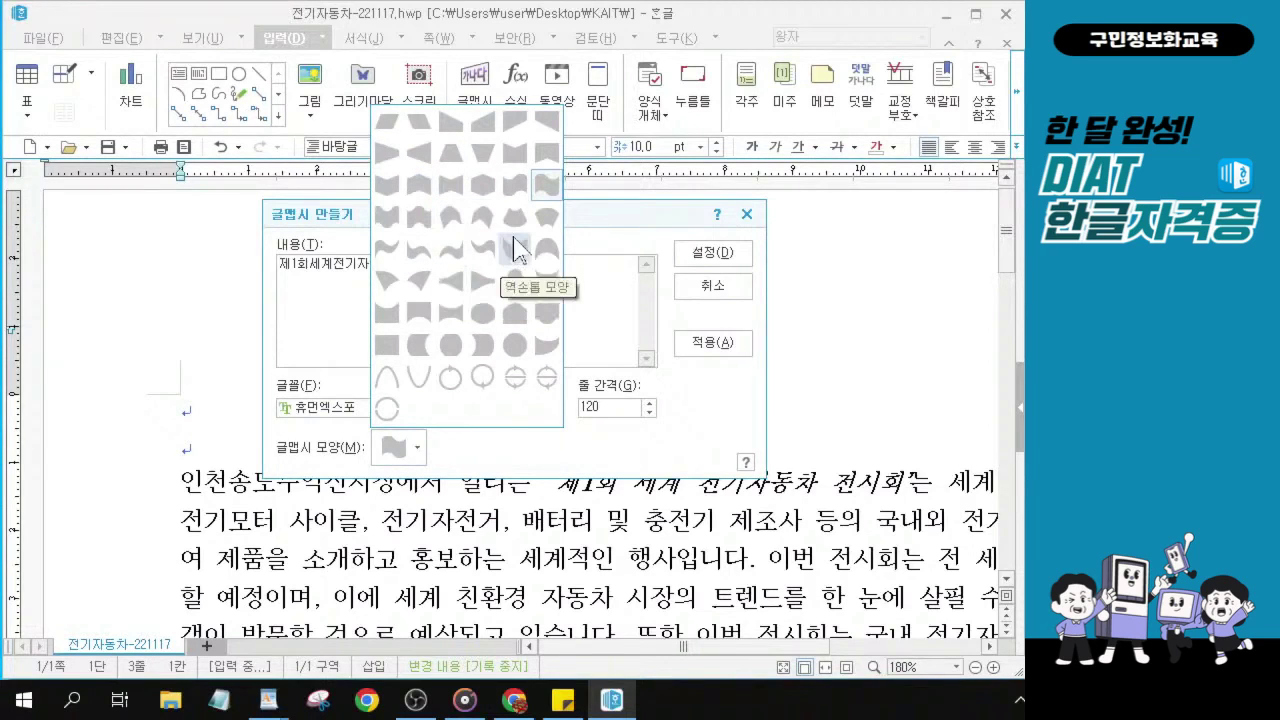
pyautogui.click(484, 190)
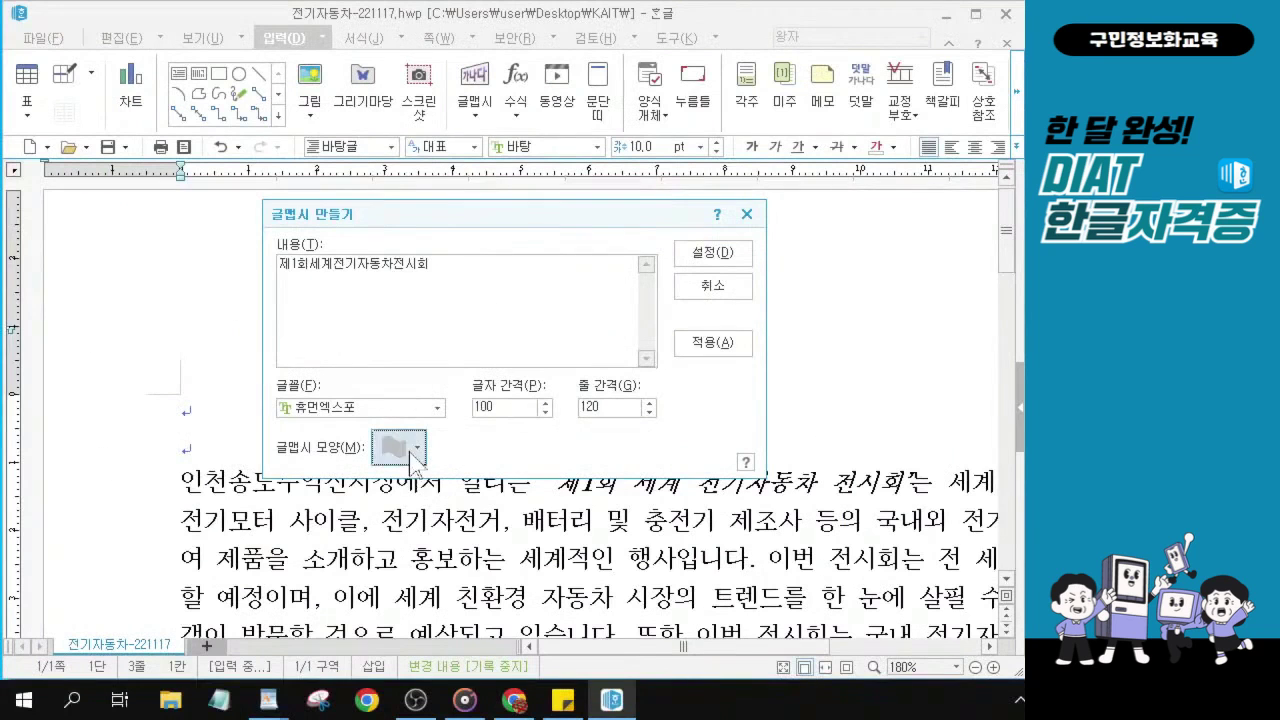
pyautogui.click(316, 715)
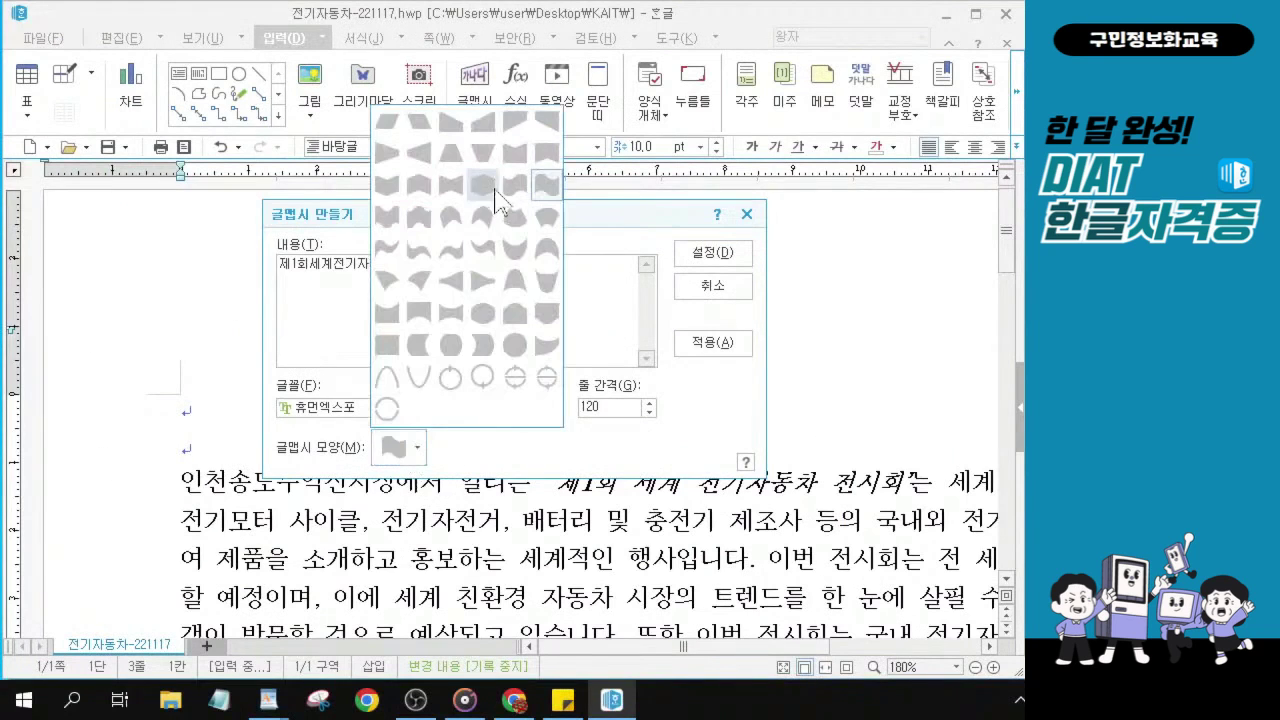
pyautogui.click(487, 197)
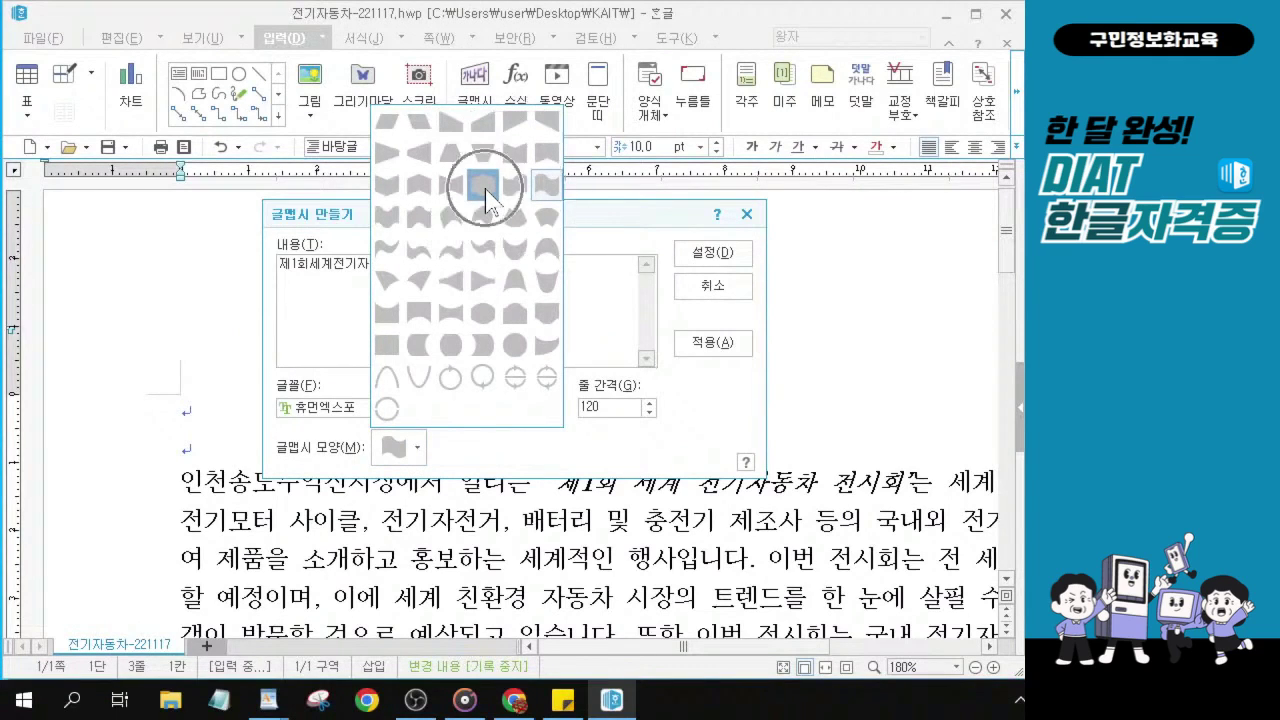
pyautogui.click(487, 197)
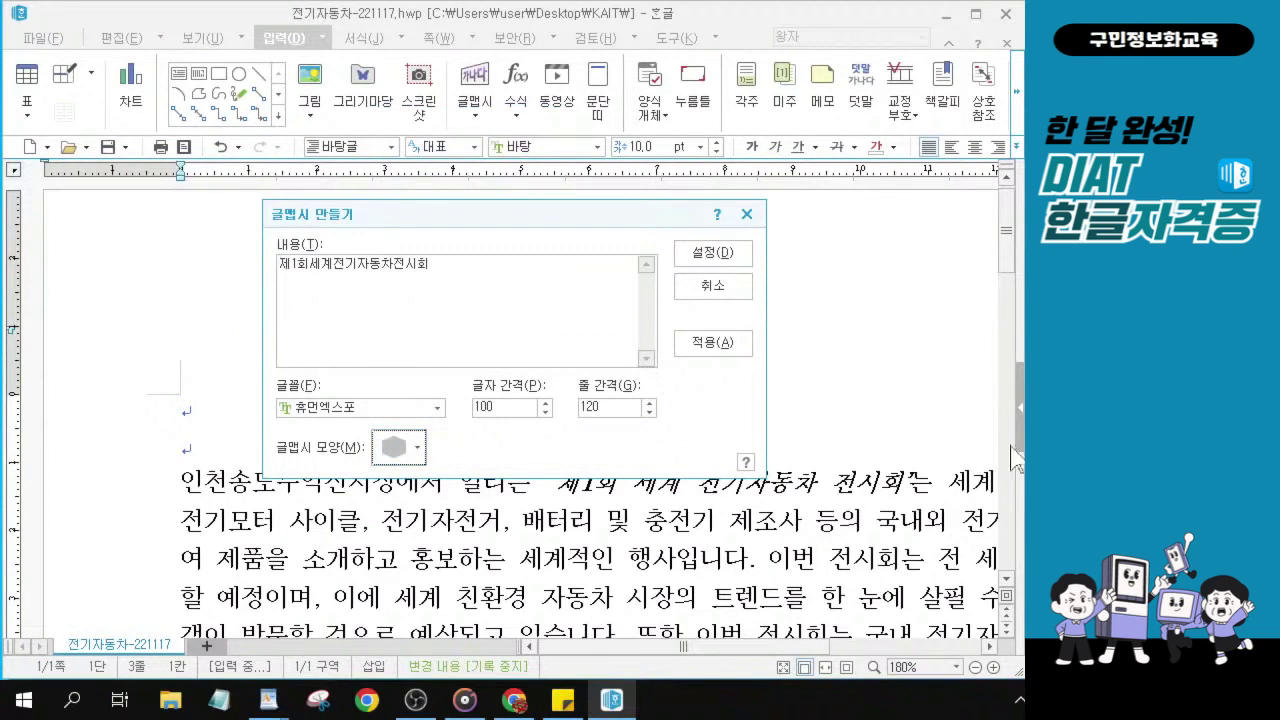
pyautogui.click(695, 257)
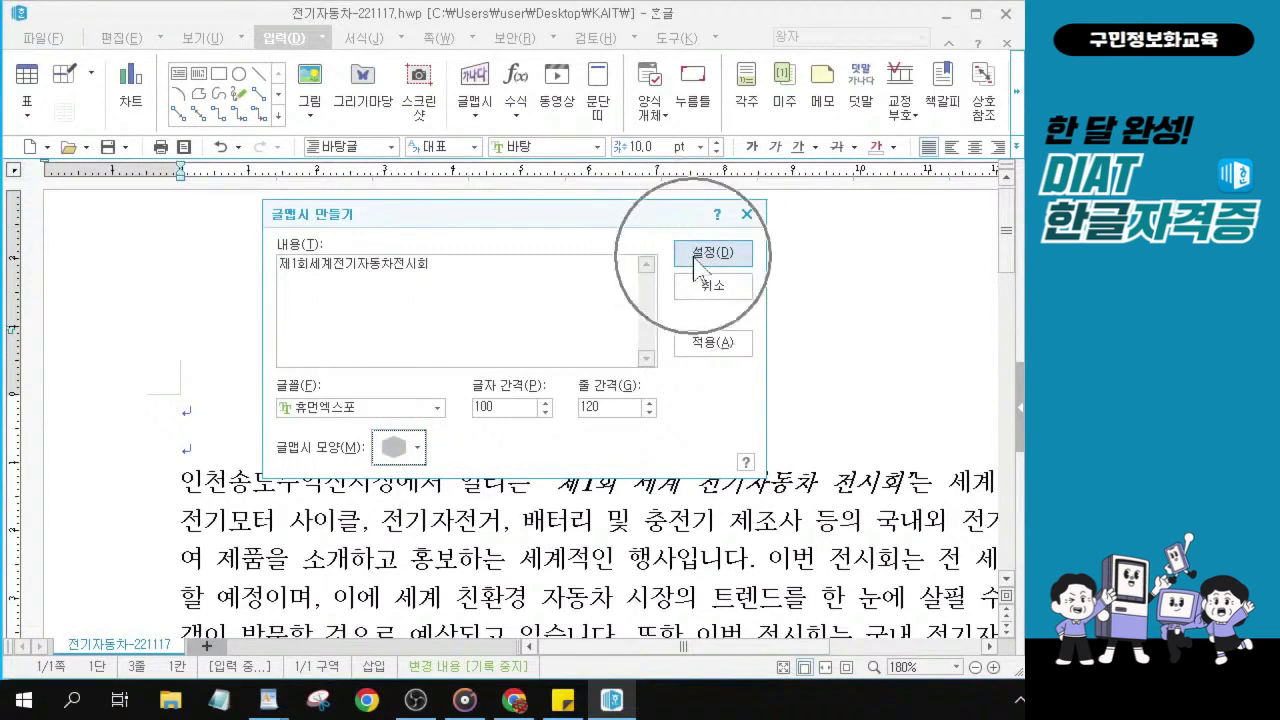
pyautogui.click(695, 257)
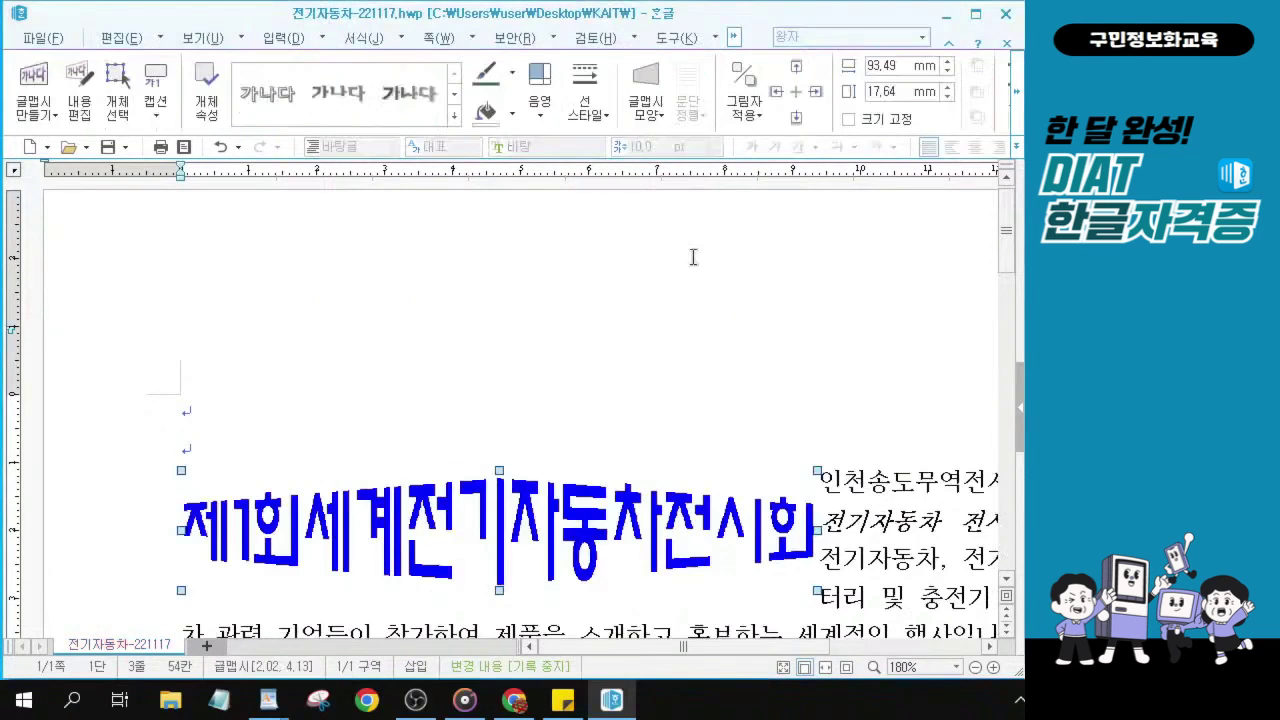
# - Save the document containing the newly inserted 글맵시
pyautogui.scroll(-2, 713, 533)
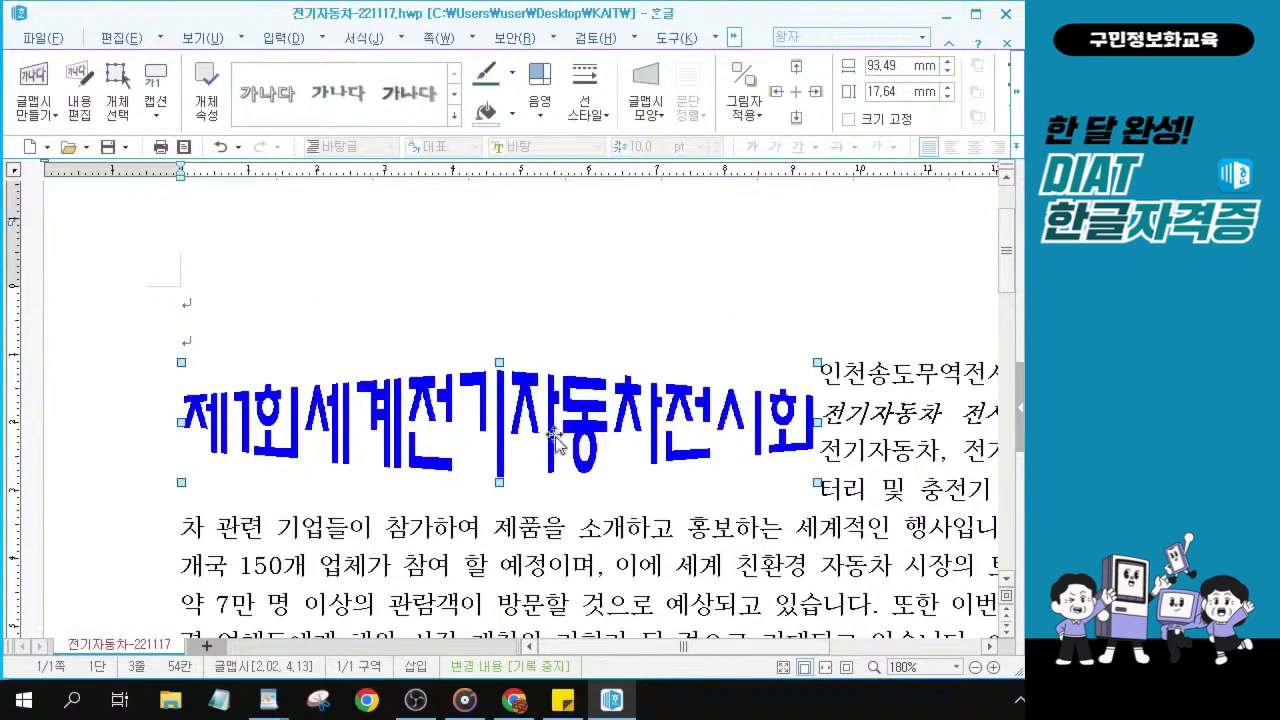
pyautogui.hotkey('ctrl', 's')
pyautogui.hotkey('alt', 'Tab')
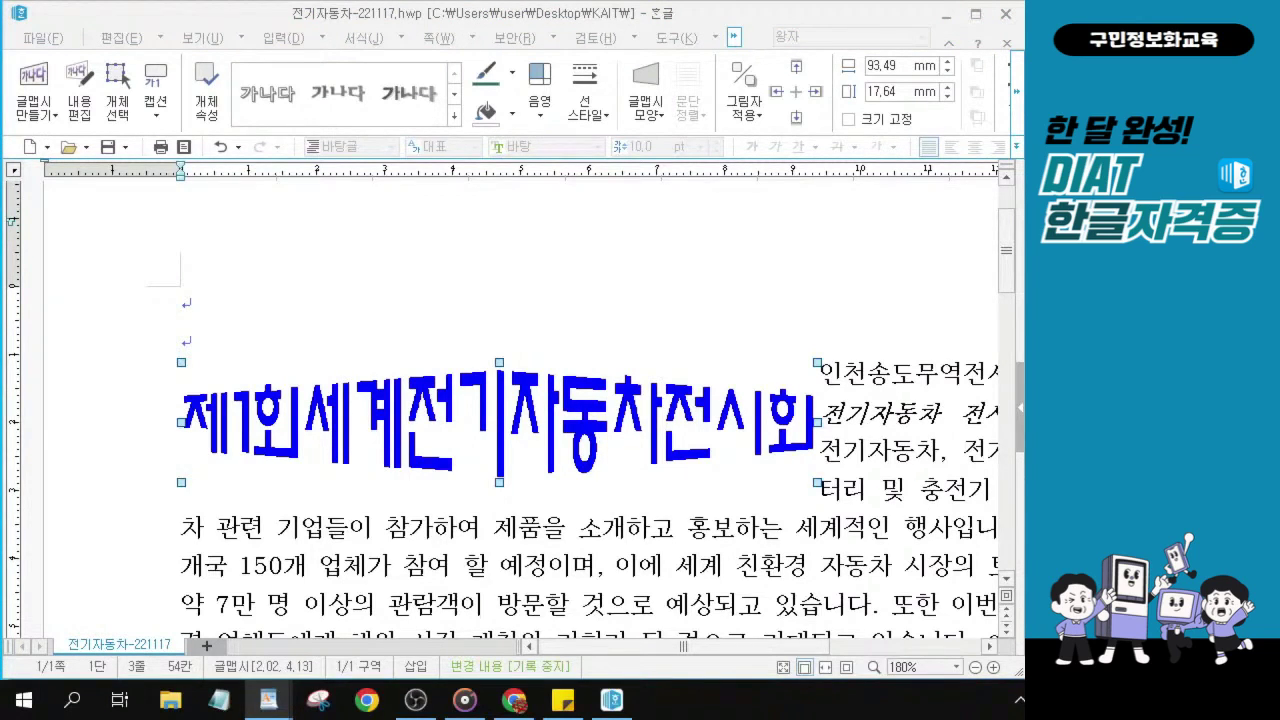
# - Set the size of the 글맵시 to 100 mm wide and 20 mm high in its object properties
pyautogui.doubleClick(478, 450)
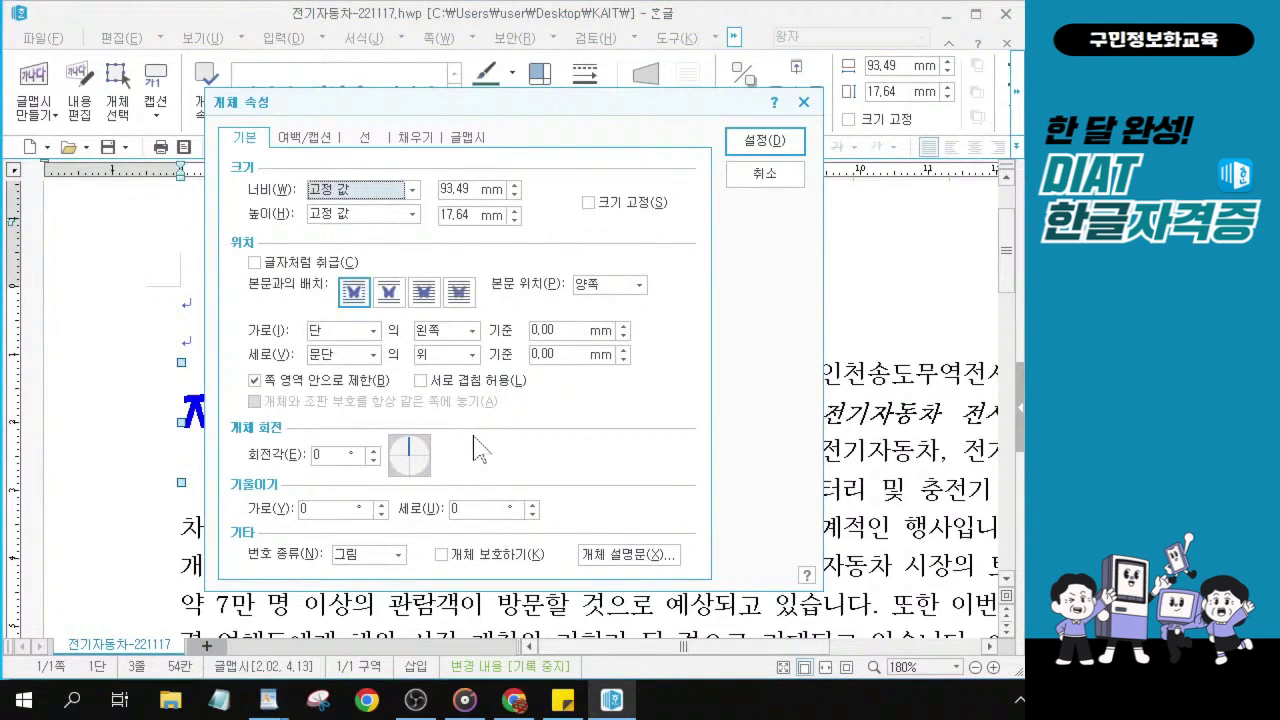
pyautogui.click(270, 112)
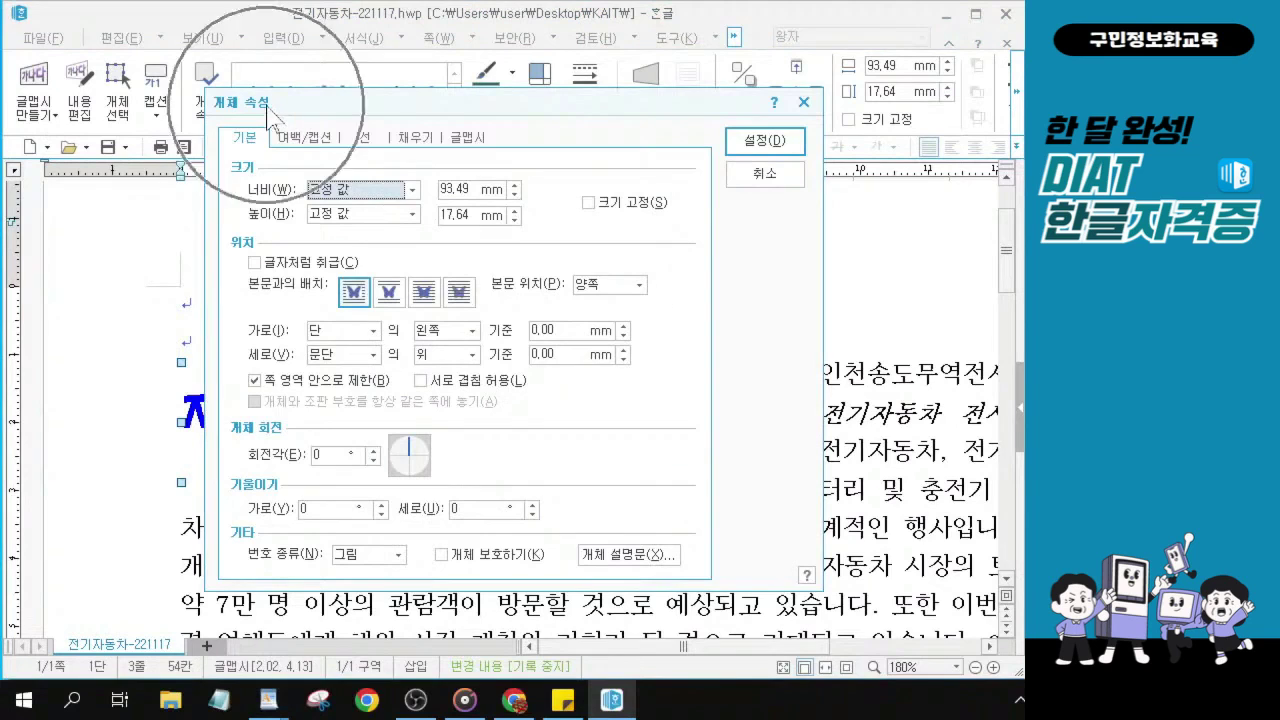
pyautogui.click(486, 189)
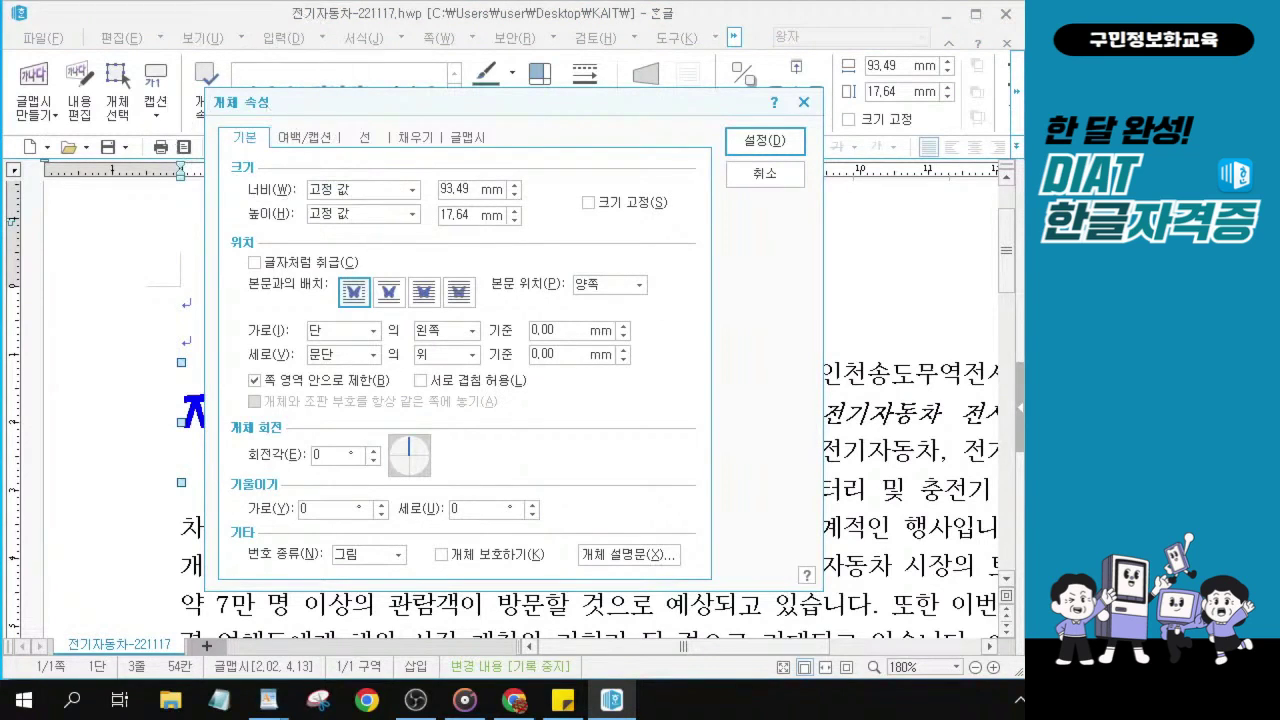
pyautogui.doubleClick(486, 189)
pyautogui.write('100')
pyautogui.press('Tab')
pyautogui.write('20')
pyautogui.press('ctrl')
pyautogui.press('ctrl')
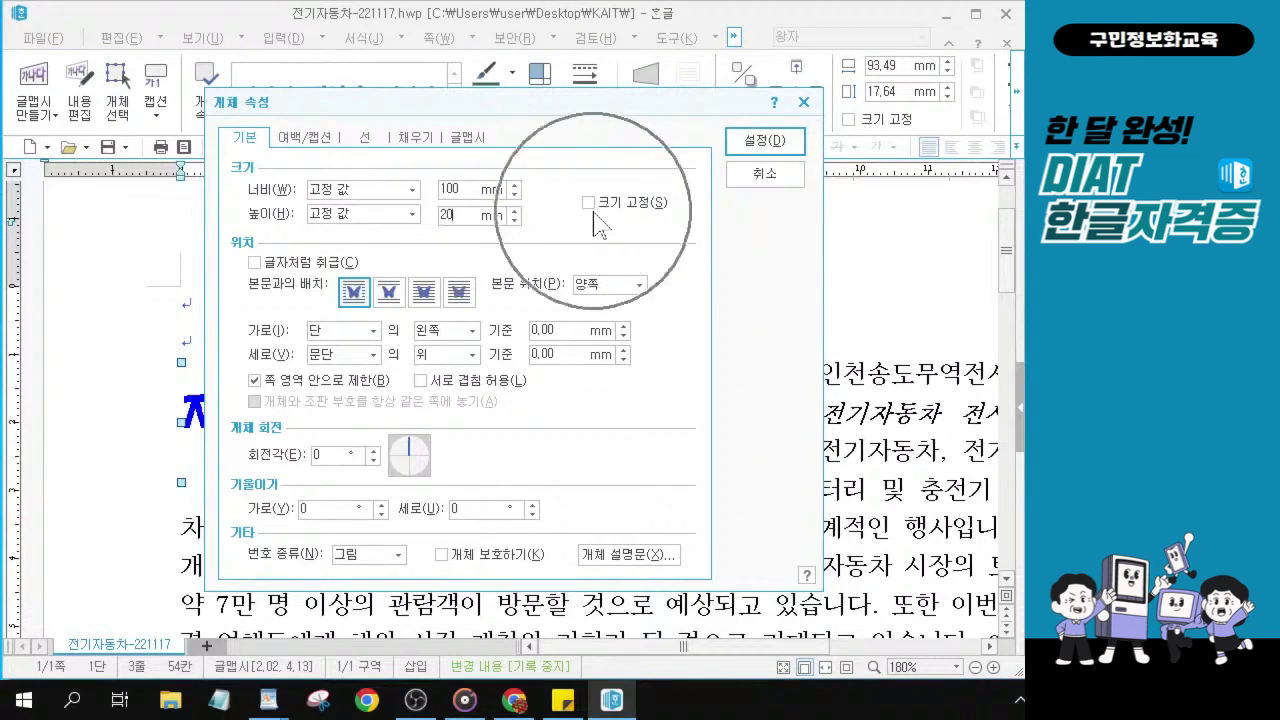
# - Have the 글맵시 treated like a character (글자처럼 취급) in its position settings
pyautogui.click(255, 263)
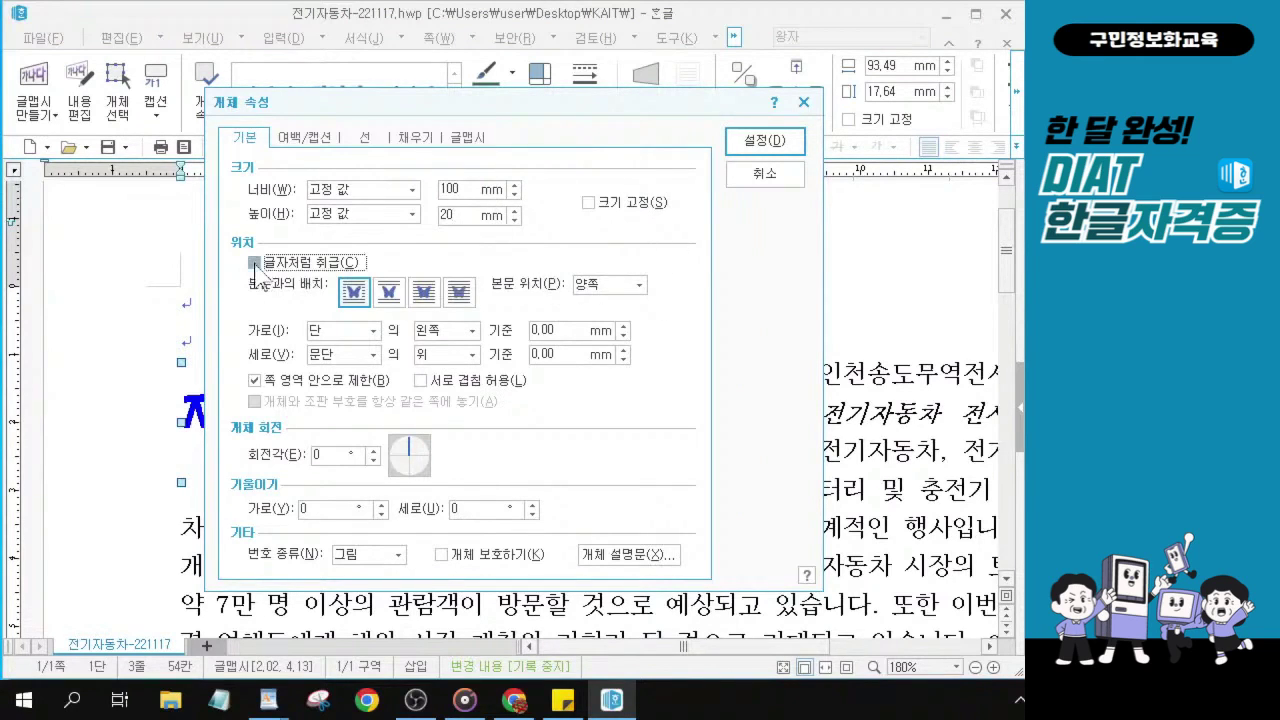
pyautogui.press('ctrl')
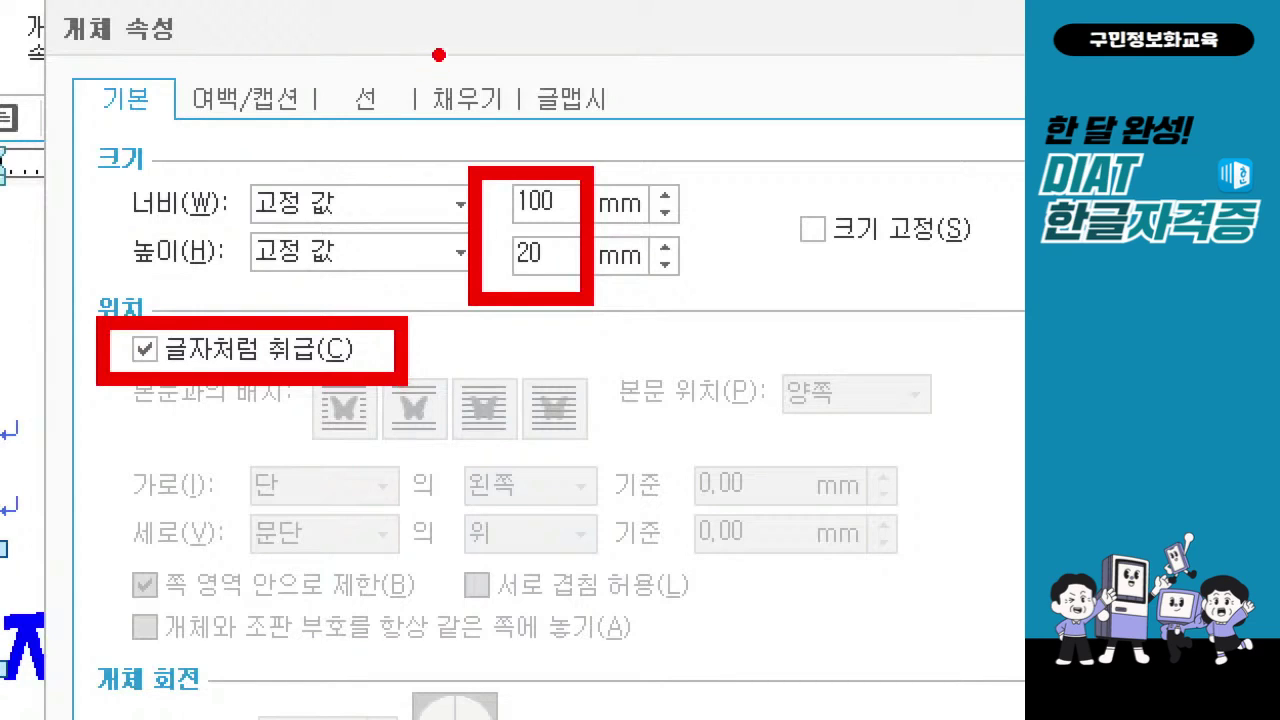
pyautogui.moveTo(437, 55); pyautogui.dragTo(503, 20)
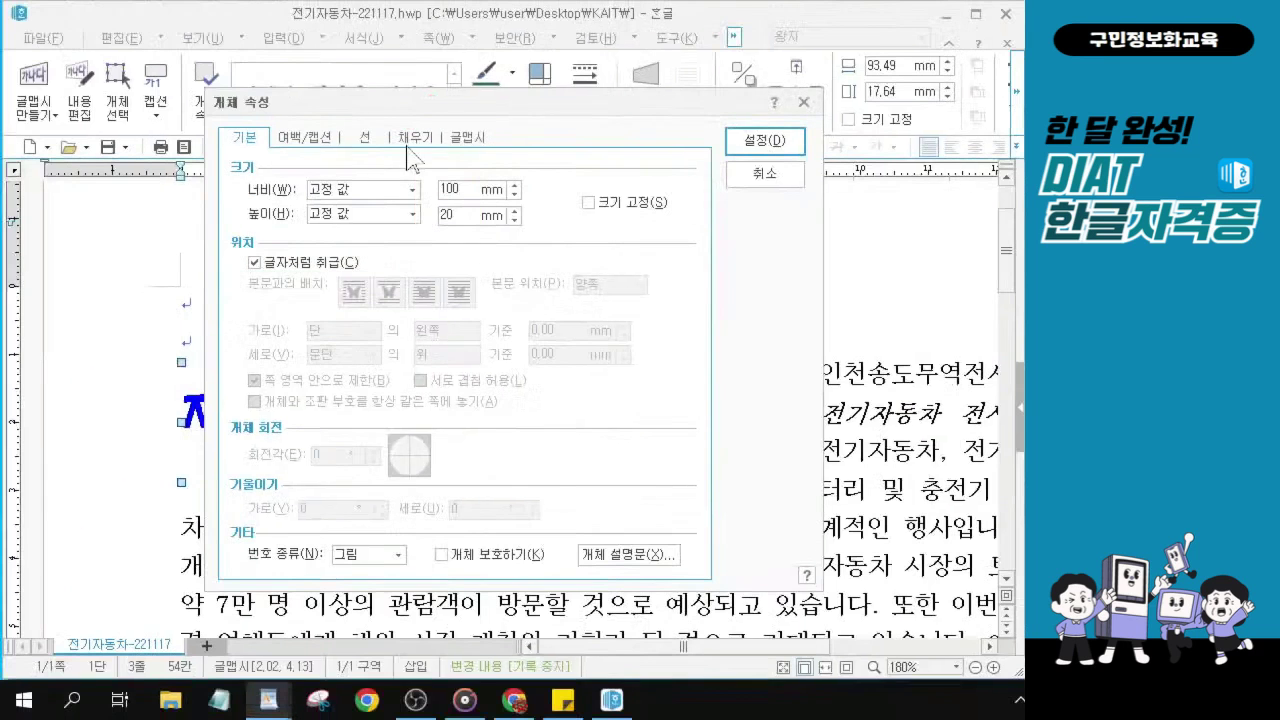
# - Change the fill colour of the 글맵시 to the palette's dark navy blue and apply the object properties
pyautogui.click(471, 108)
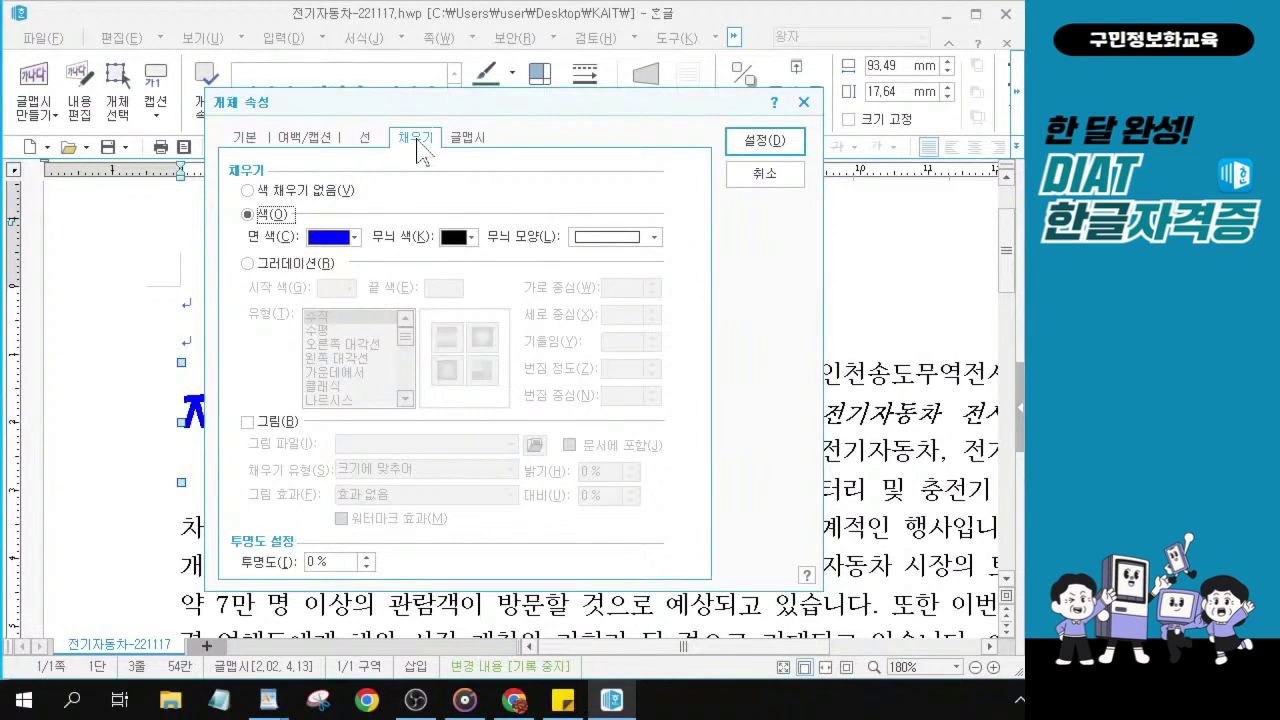
pyautogui.click(355, 240)
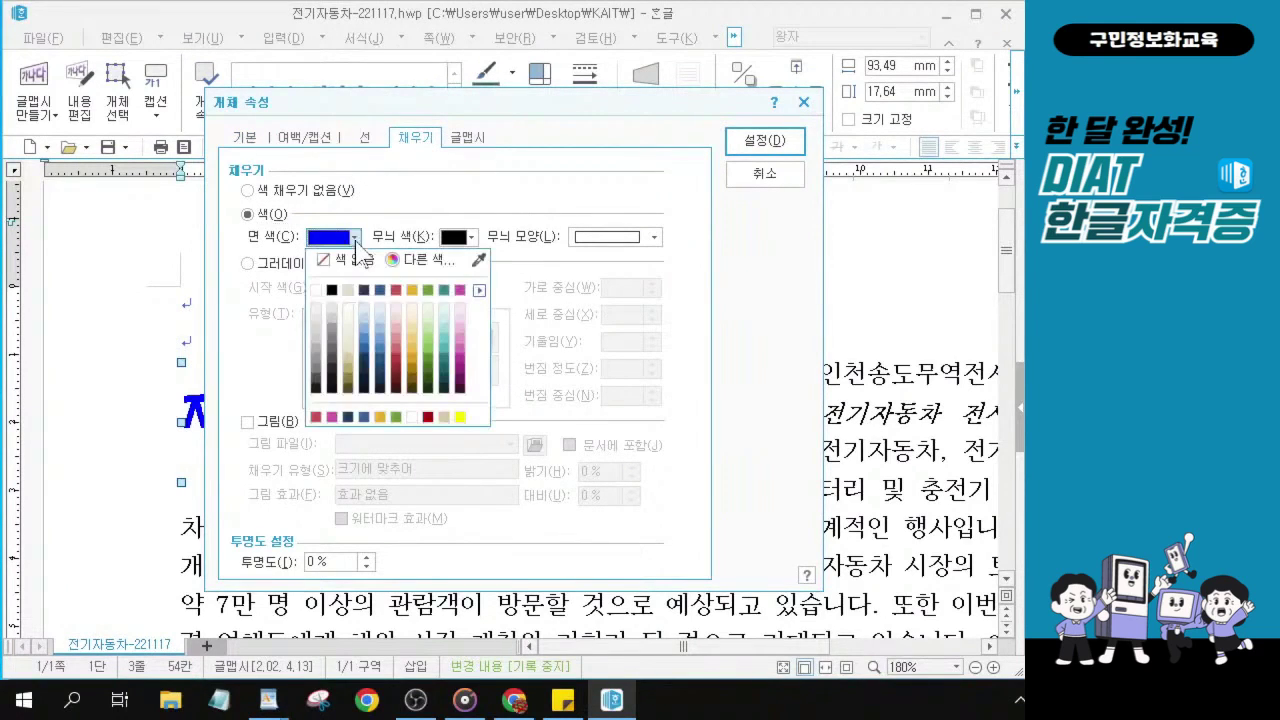
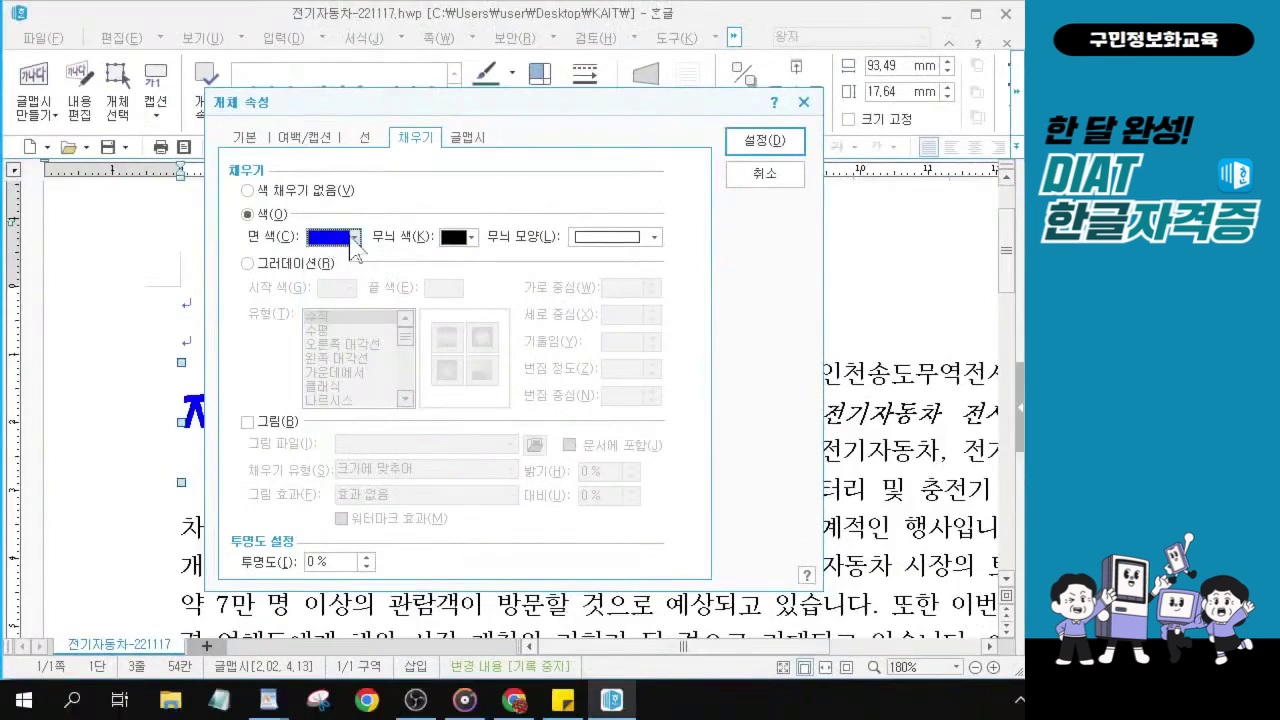
pyautogui.click(344, 182)
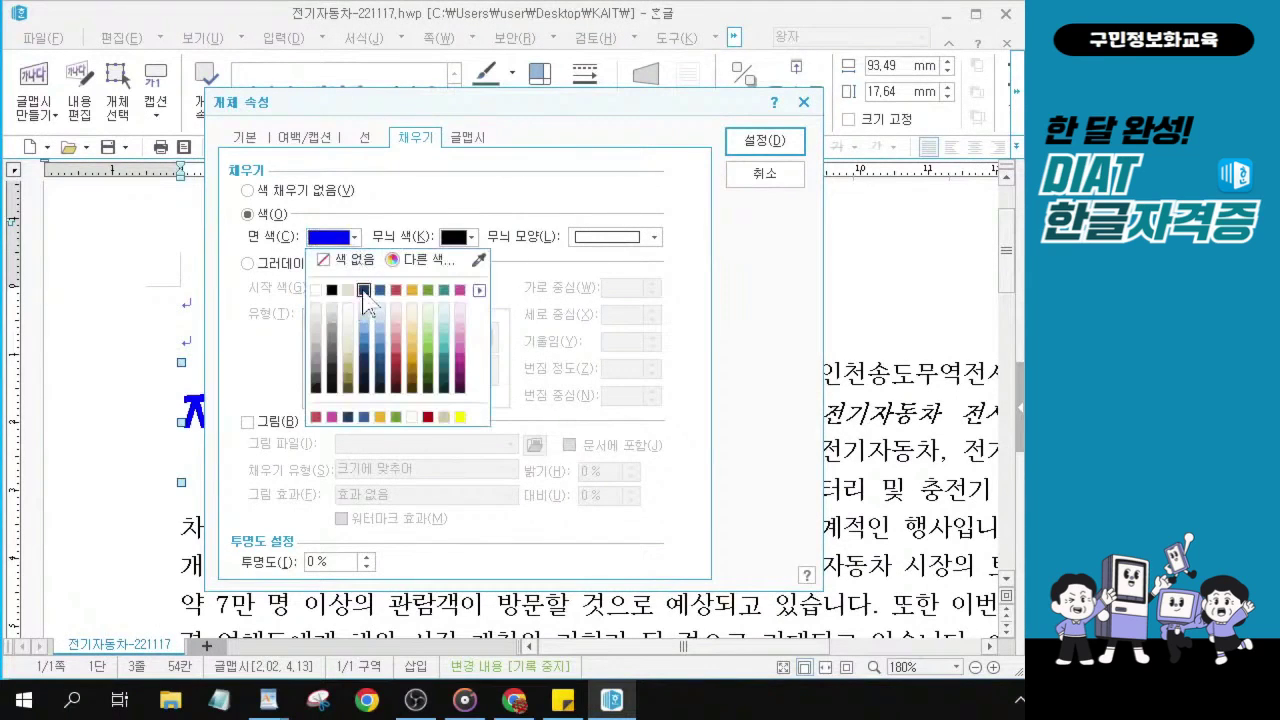
pyautogui.click(364, 292)
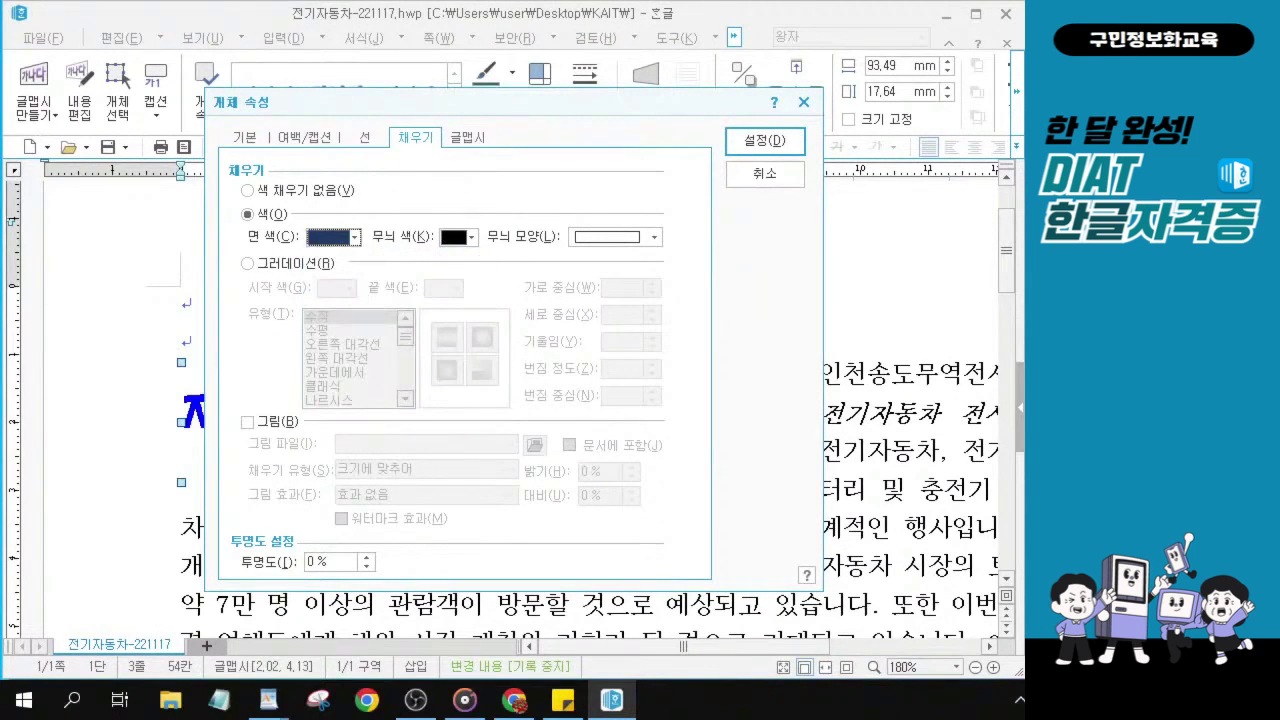
pyautogui.hotkey('alt', 'Tab')
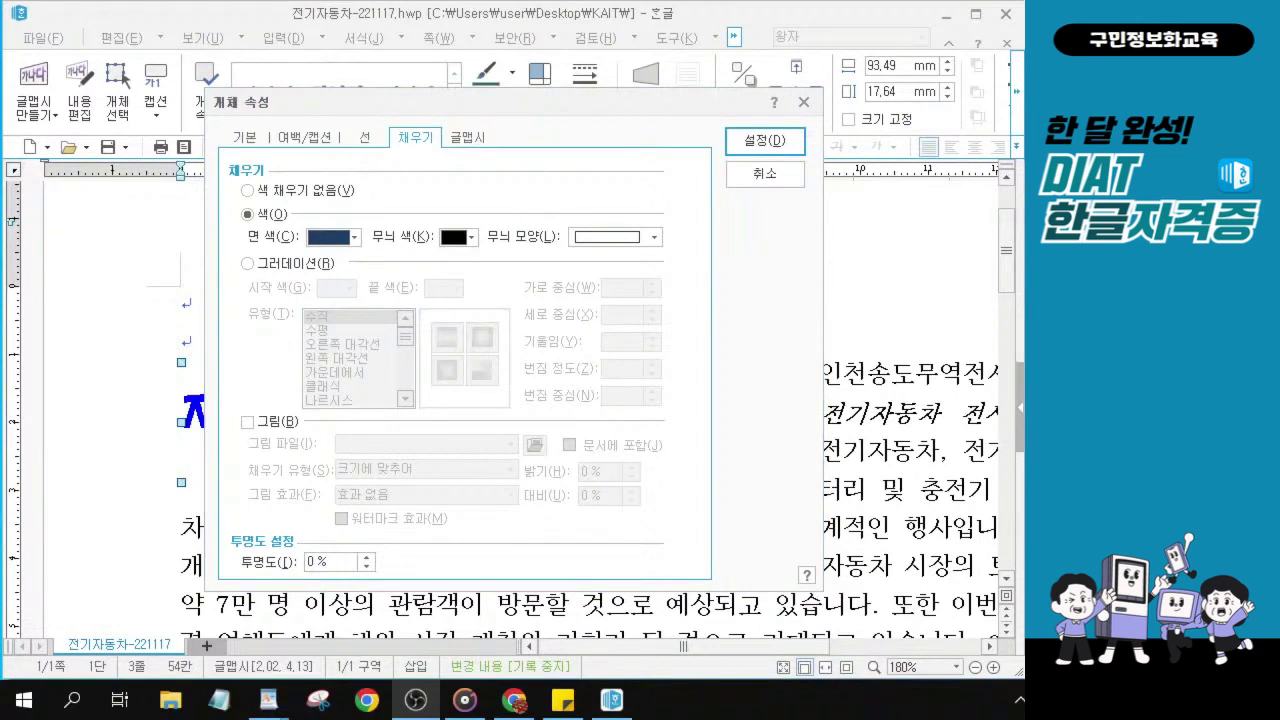
pyautogui.click(757, 145)
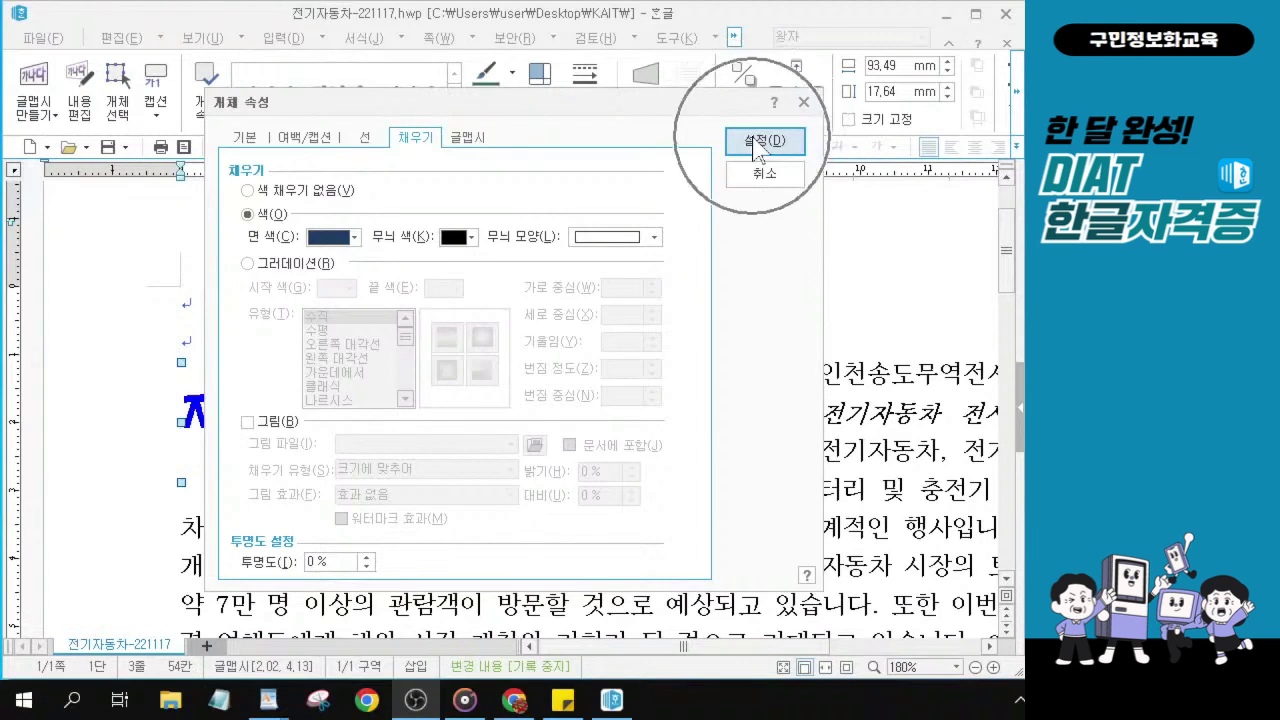
pyautogui.click(757, 148)
pyautogui.click(755, 146)
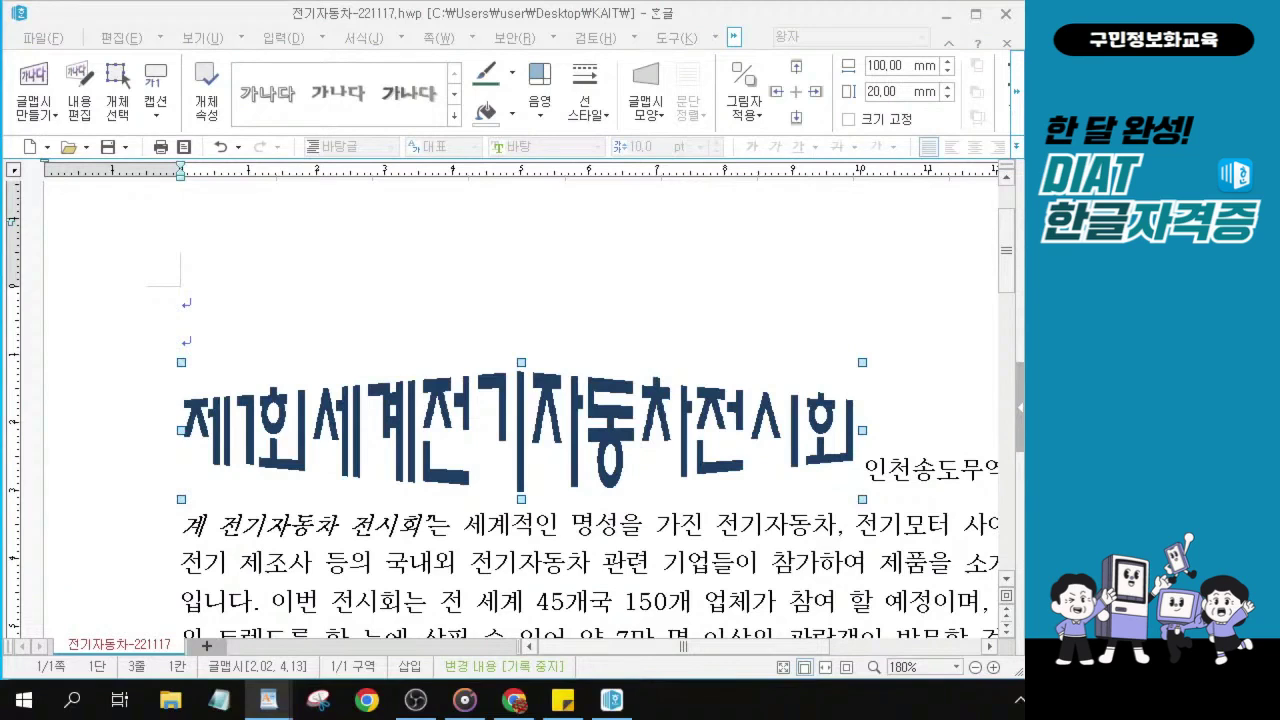
# - Try center-aligning the body paragraph that shares its line with the 글맵시, and undo that alignment
pyautogui.click(888, 453)
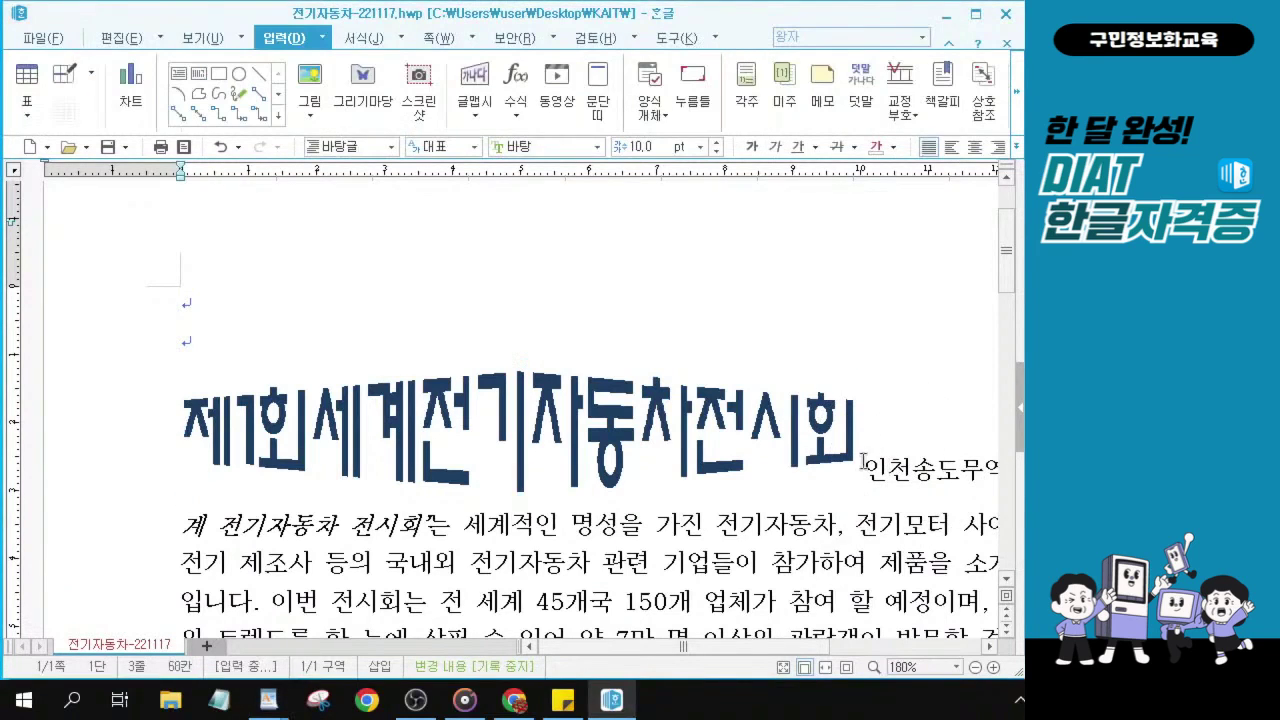
pyautogui.click(858, 446)
pyautogui.click(849, 448)
pyautogui.click(849, 448)
pyautogui.click(974, 147)
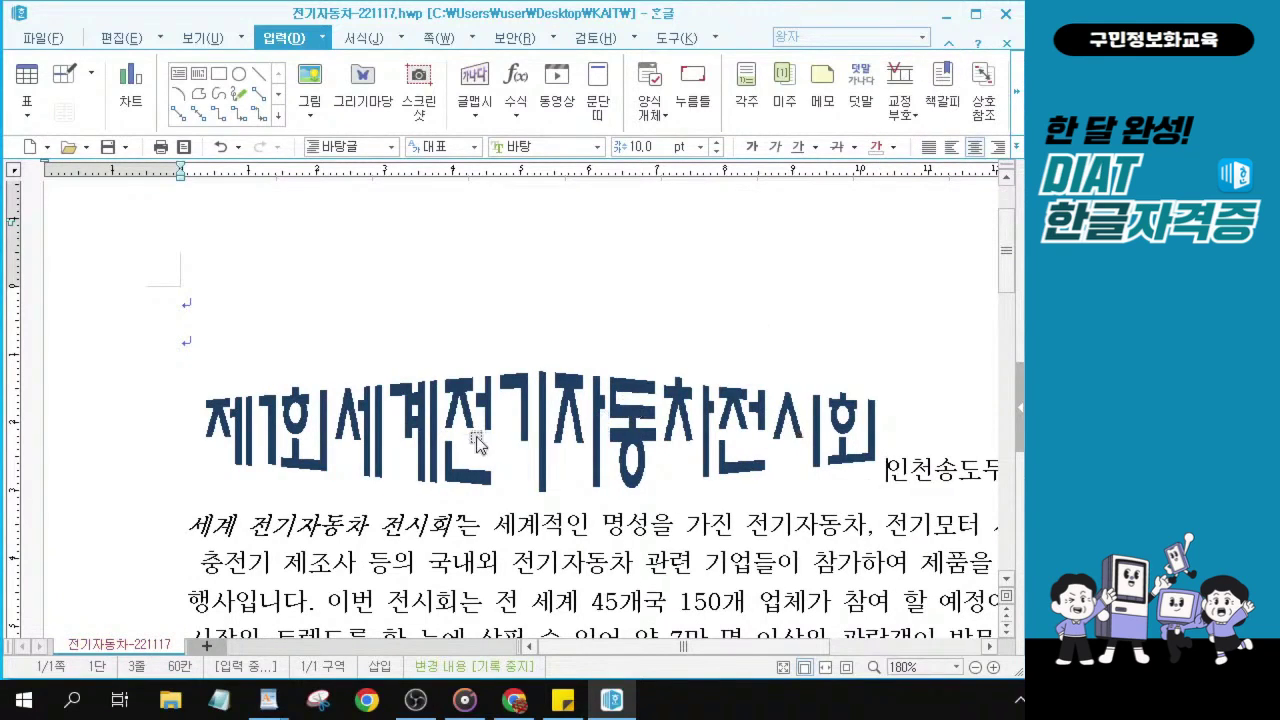
pyautogui.click(885, 470)
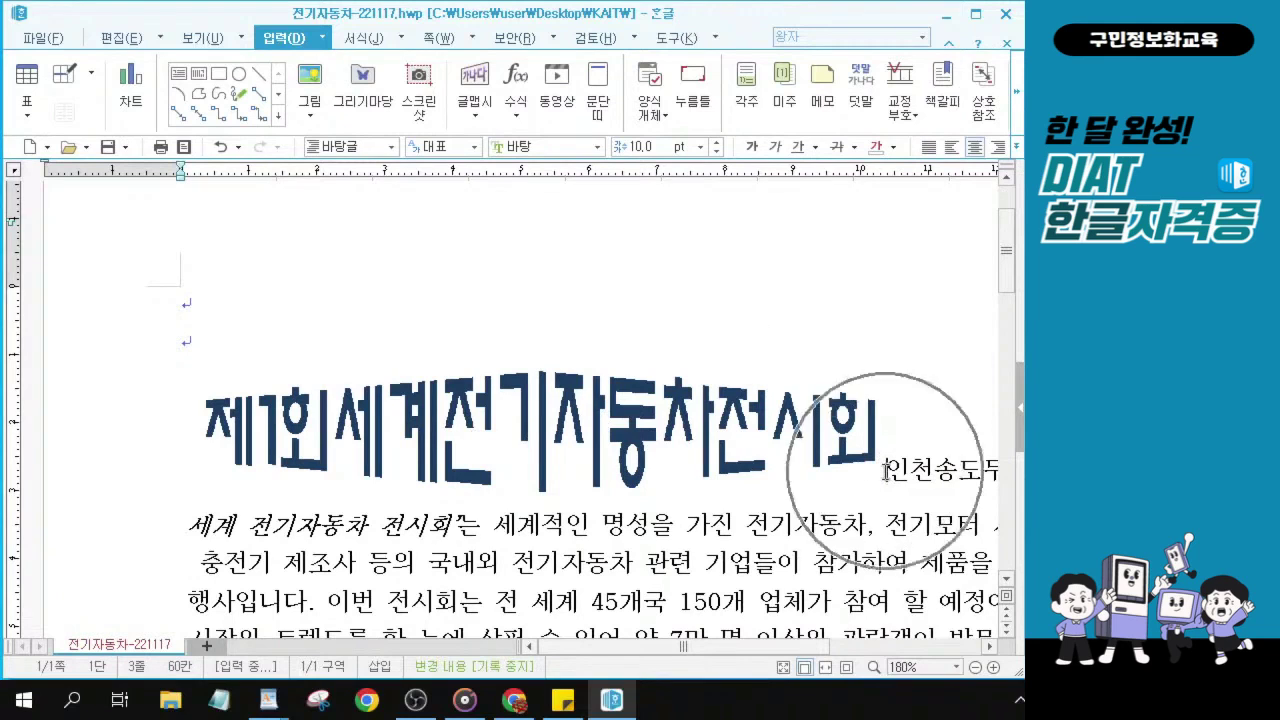
pyautogui.click(885, 470)
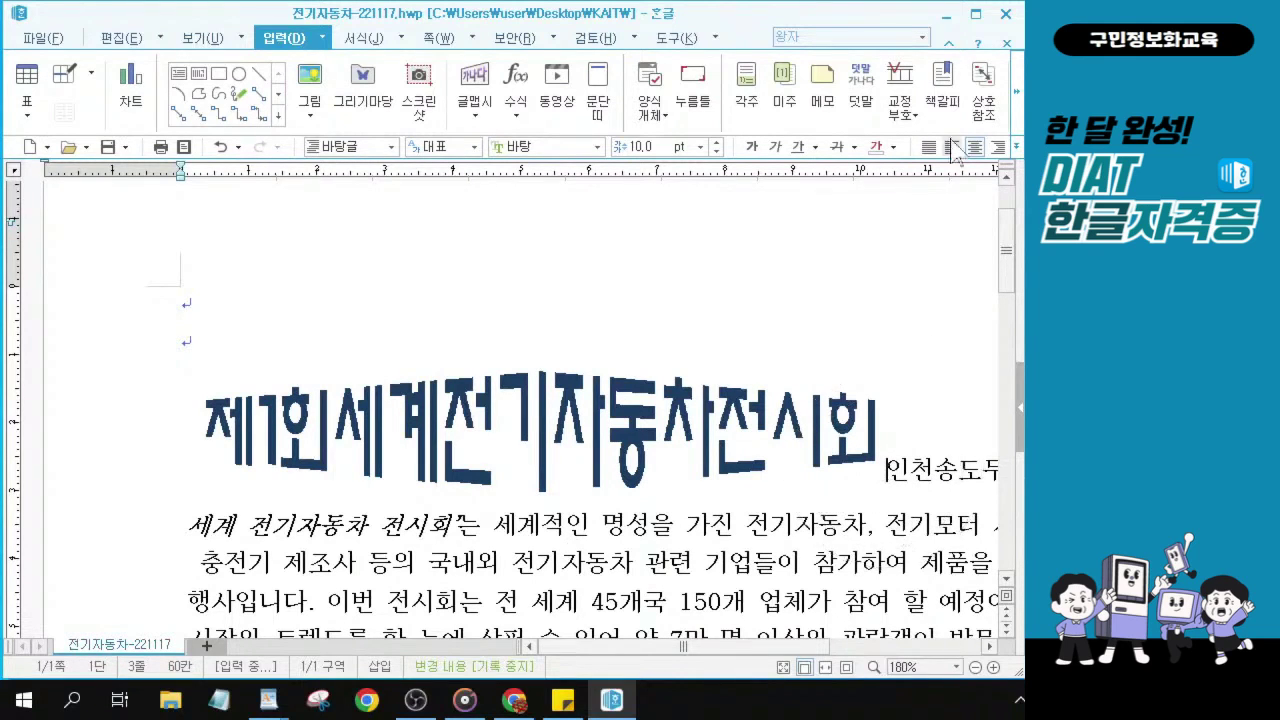
pyautogui.click(220, 147)
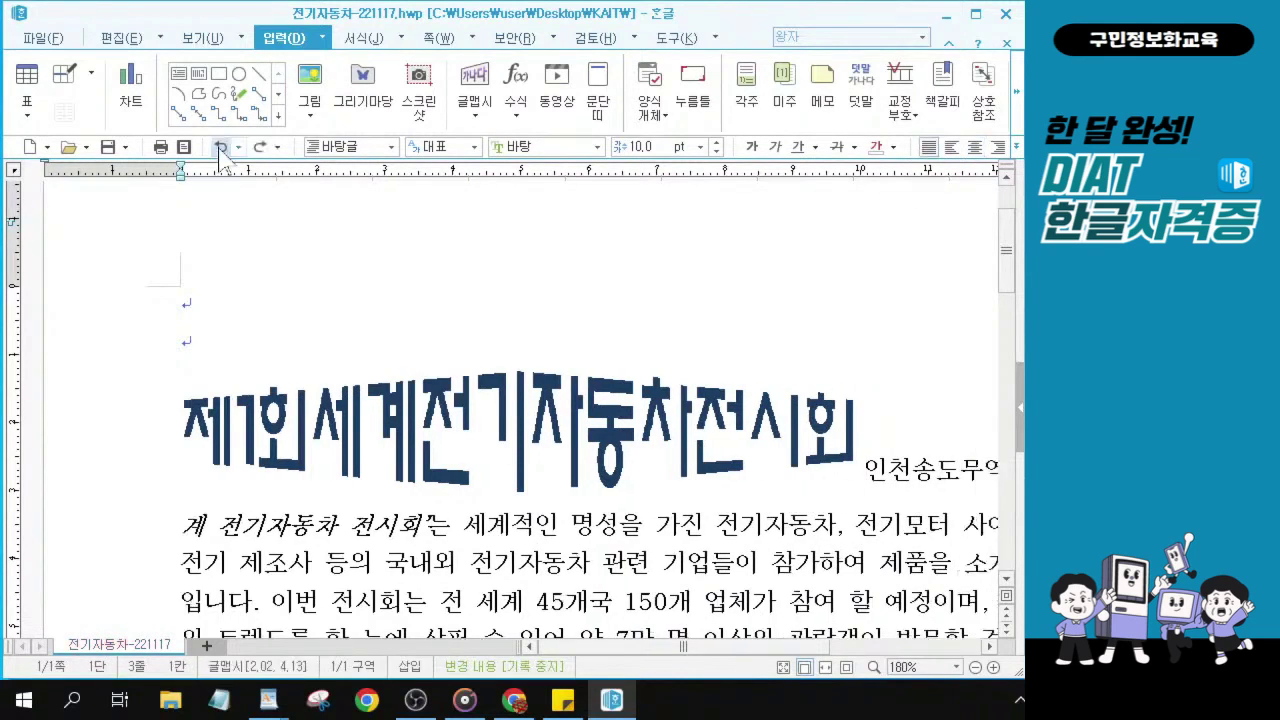
pyautogui.click(758, 465)
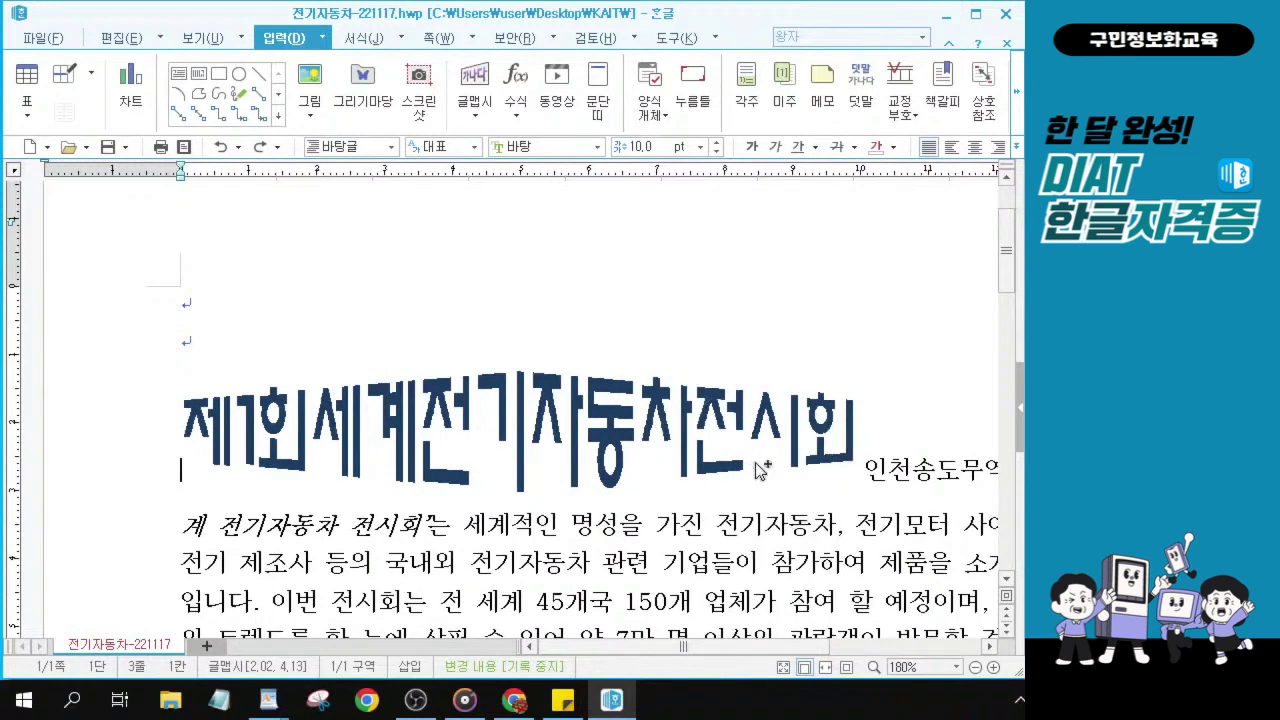
pyautogui.click(756, 466)
pyautogui.click(194, 298)
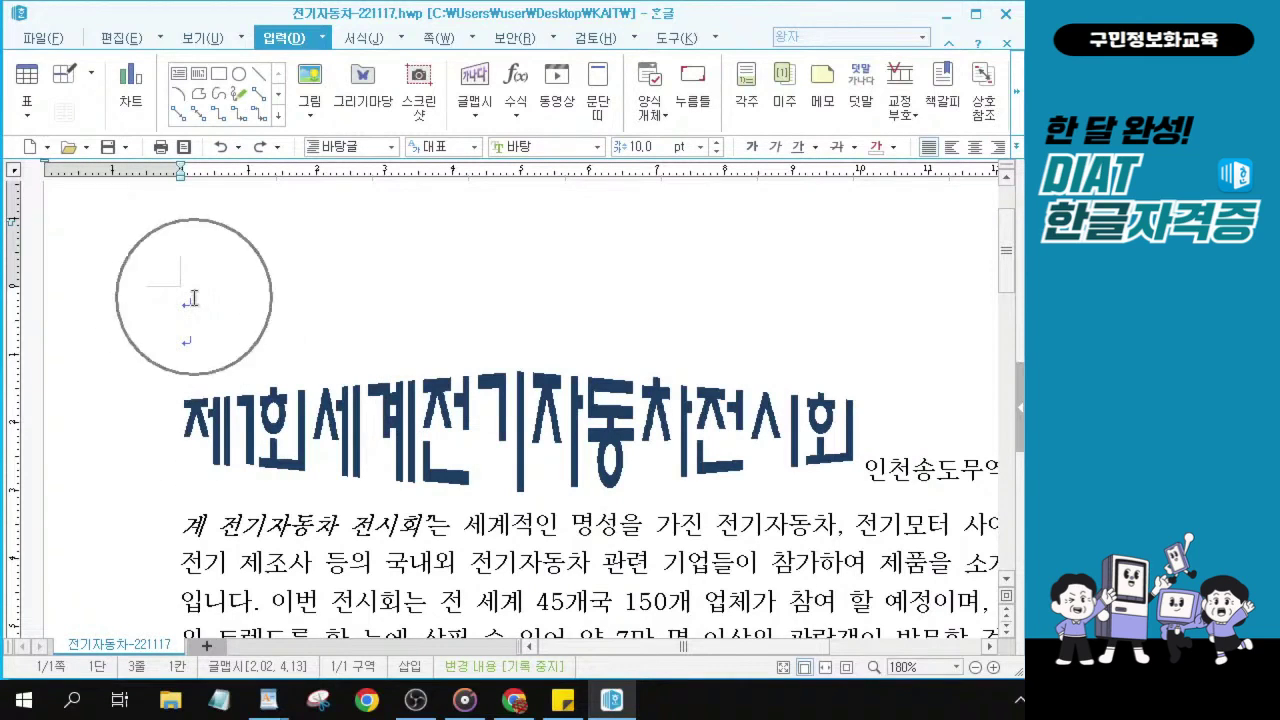
pyautogui.click(194, 298)
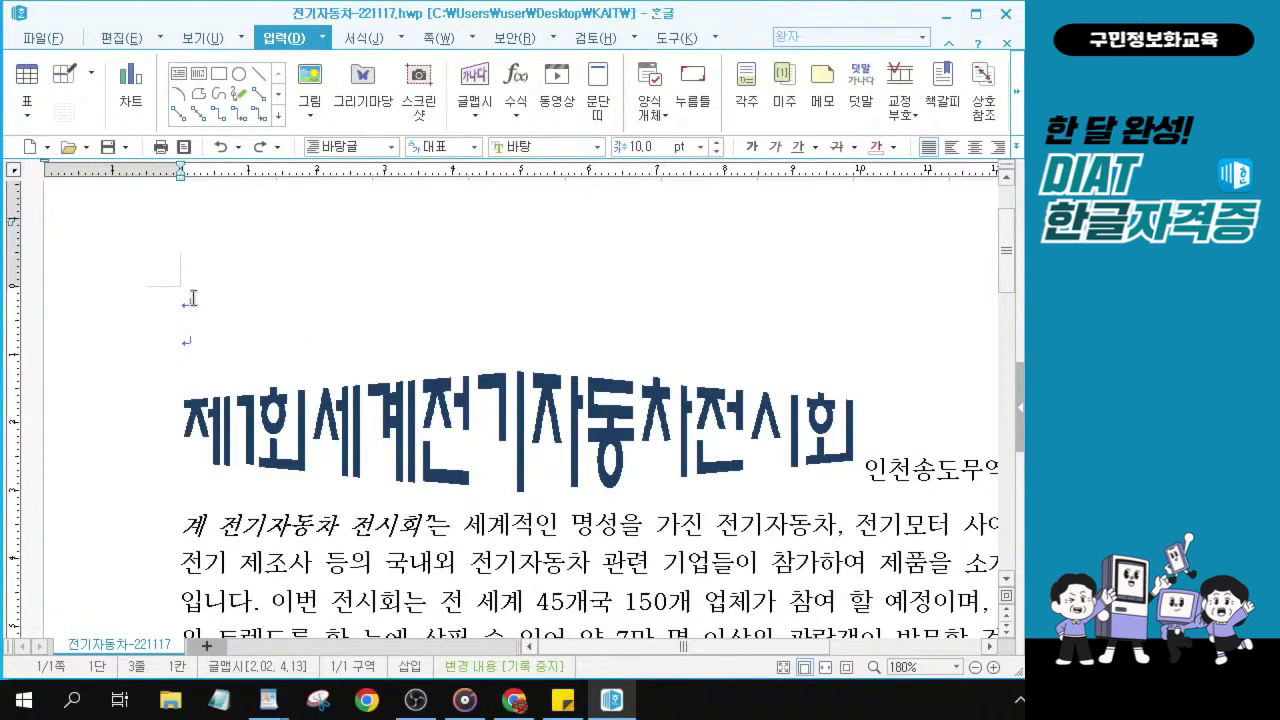
pyautogui.click(200, 427)
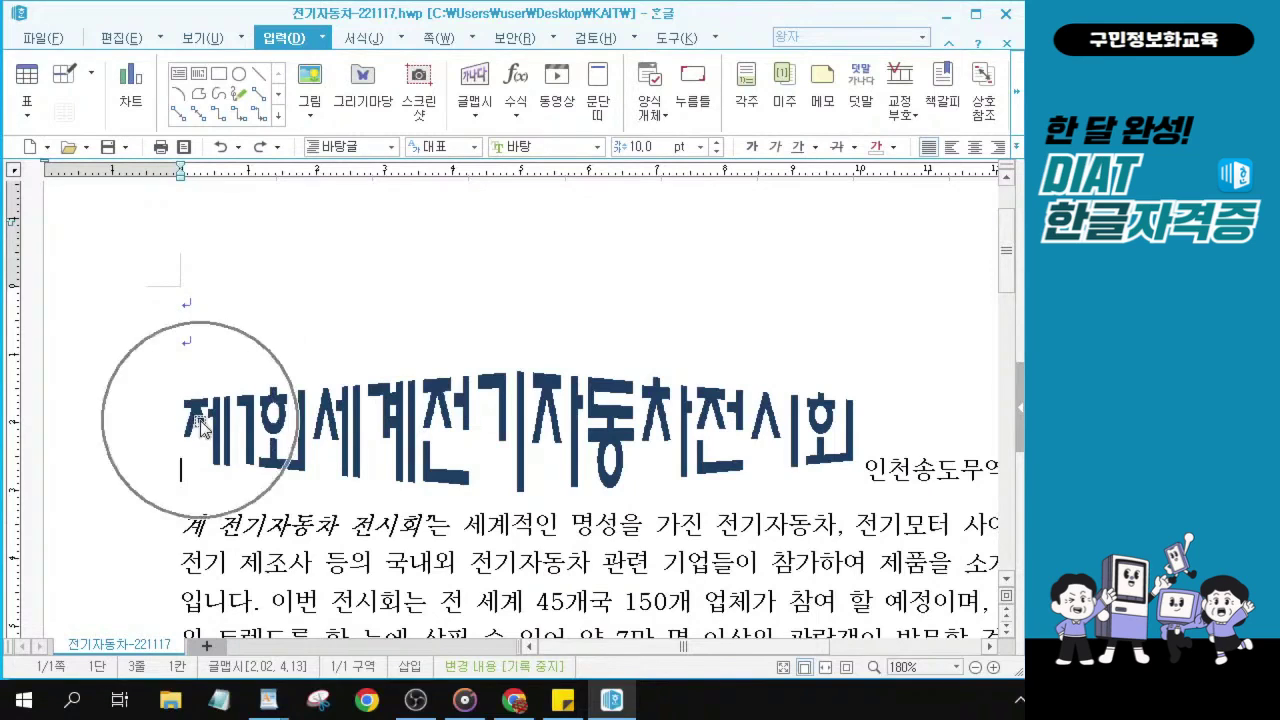
pyautogui.click(293, 437)
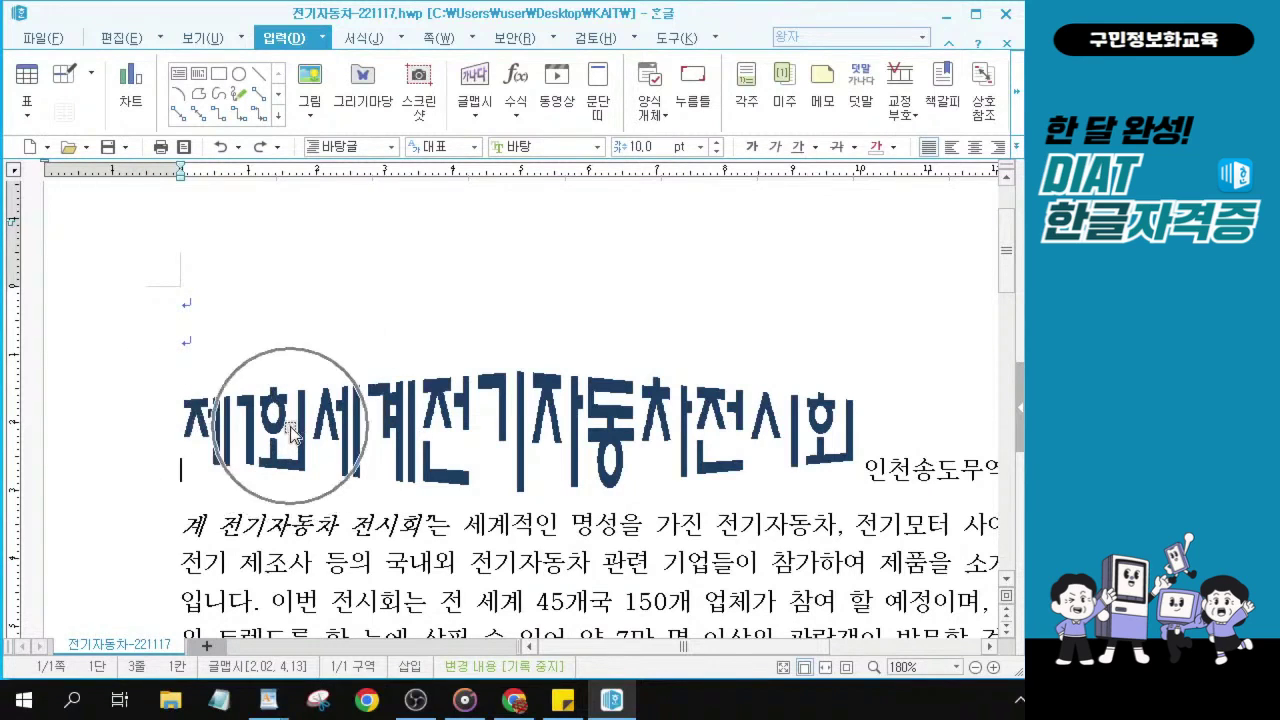
pyautogui.click(331, 443)
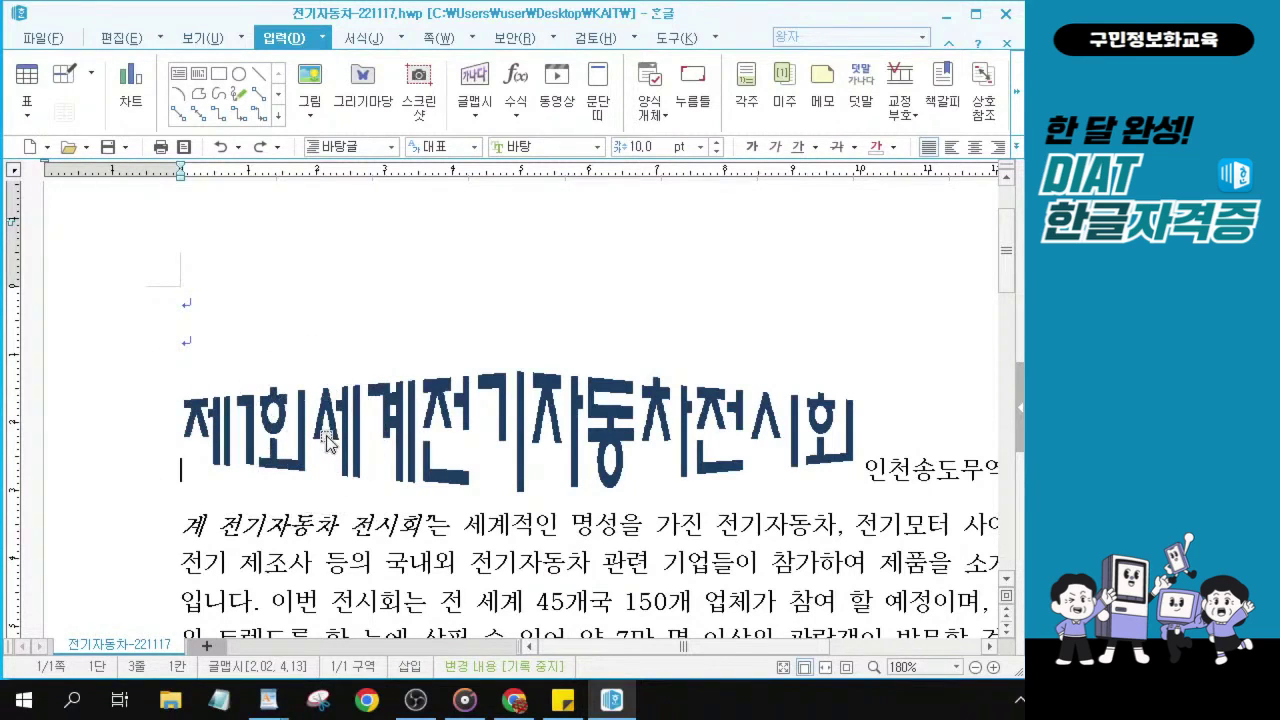
# - Move the 글맵시 from the start of the body paragraph to the first blank line of the document
pyautogui.moveTo(326, 441); pyautogui.dragTo(294, 428)
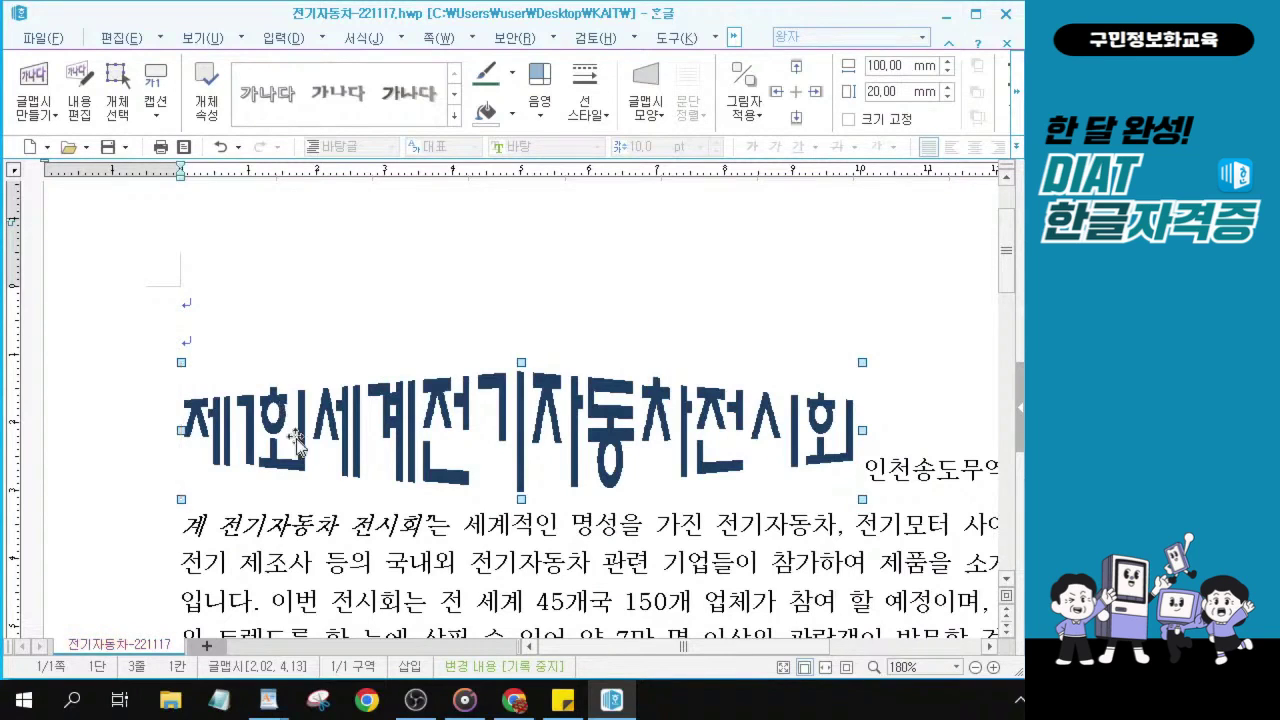
pyautogui.click(347, 433)
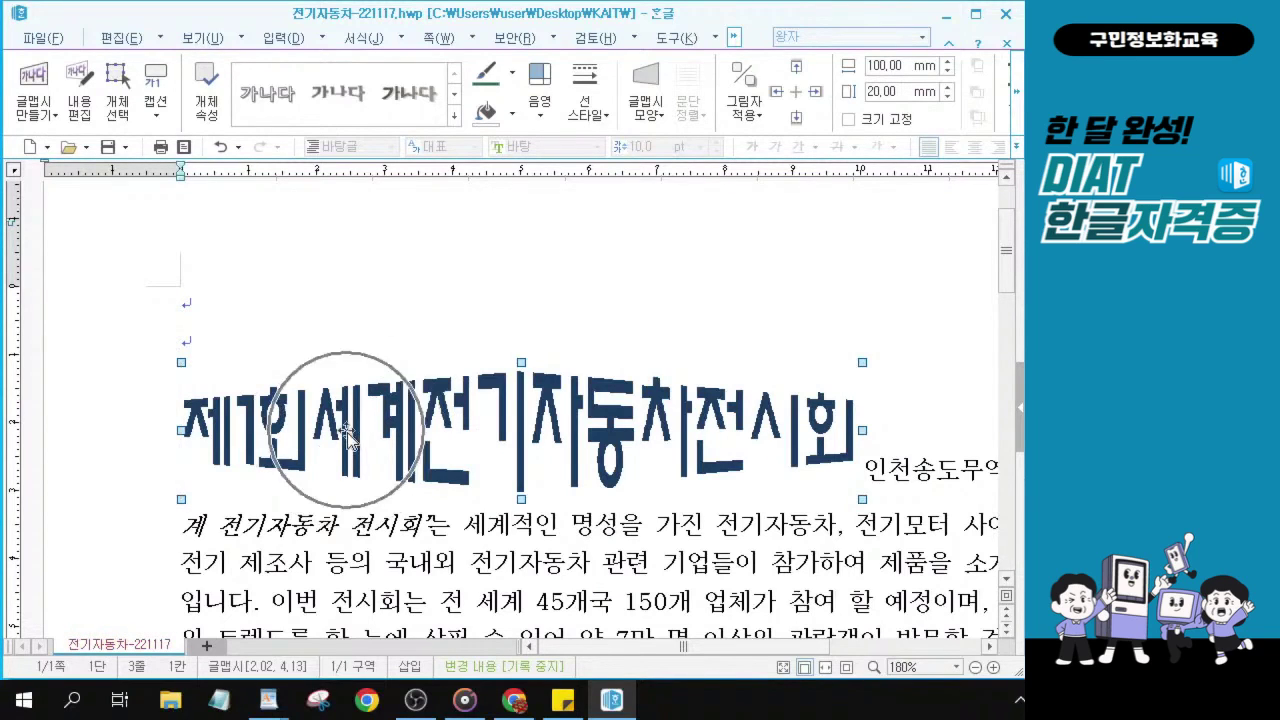
pyautogui.click(199, 304)
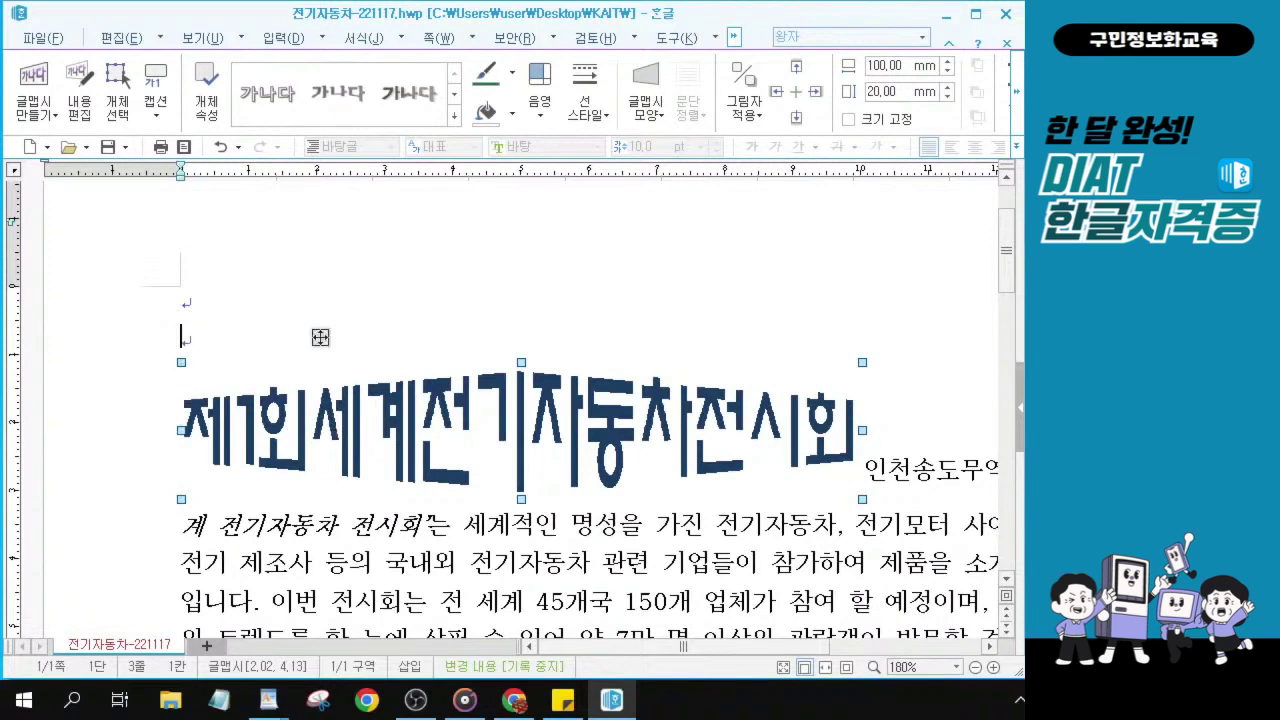
pyautogui.hotkey('ctrl', 'z')
pyautogui.click(322, 330)
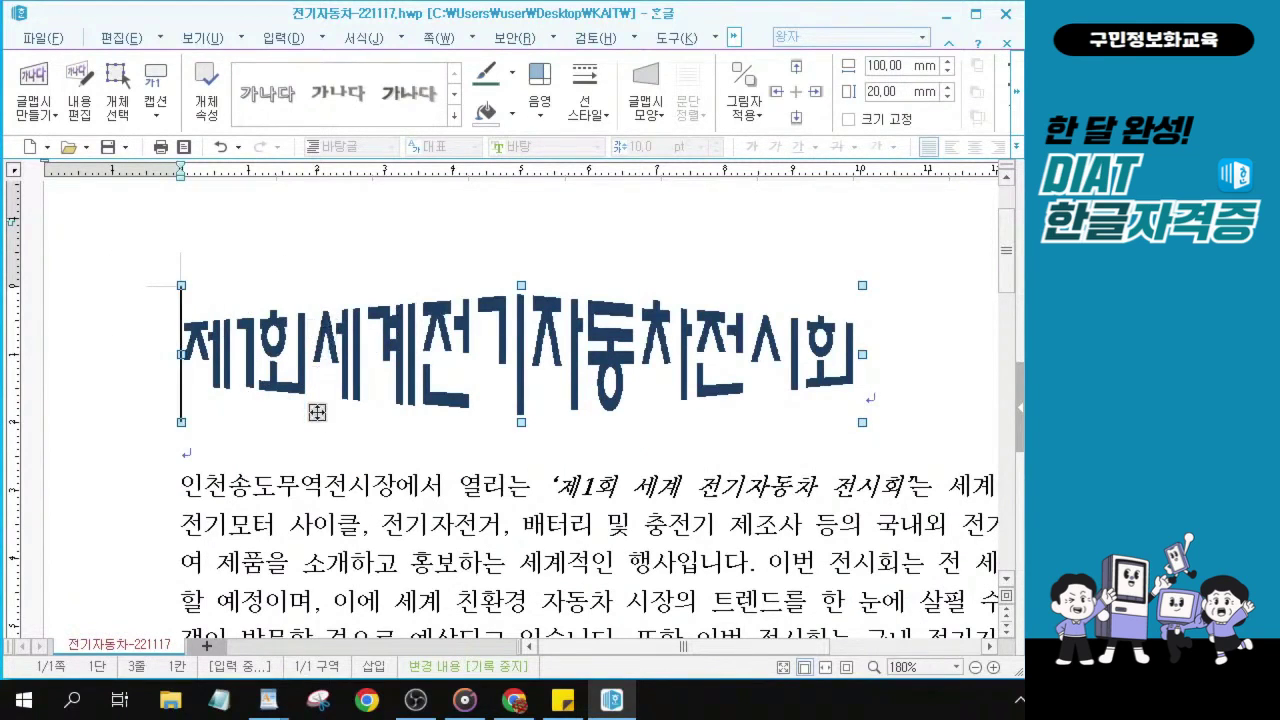
pyautogui.click(311, 352)
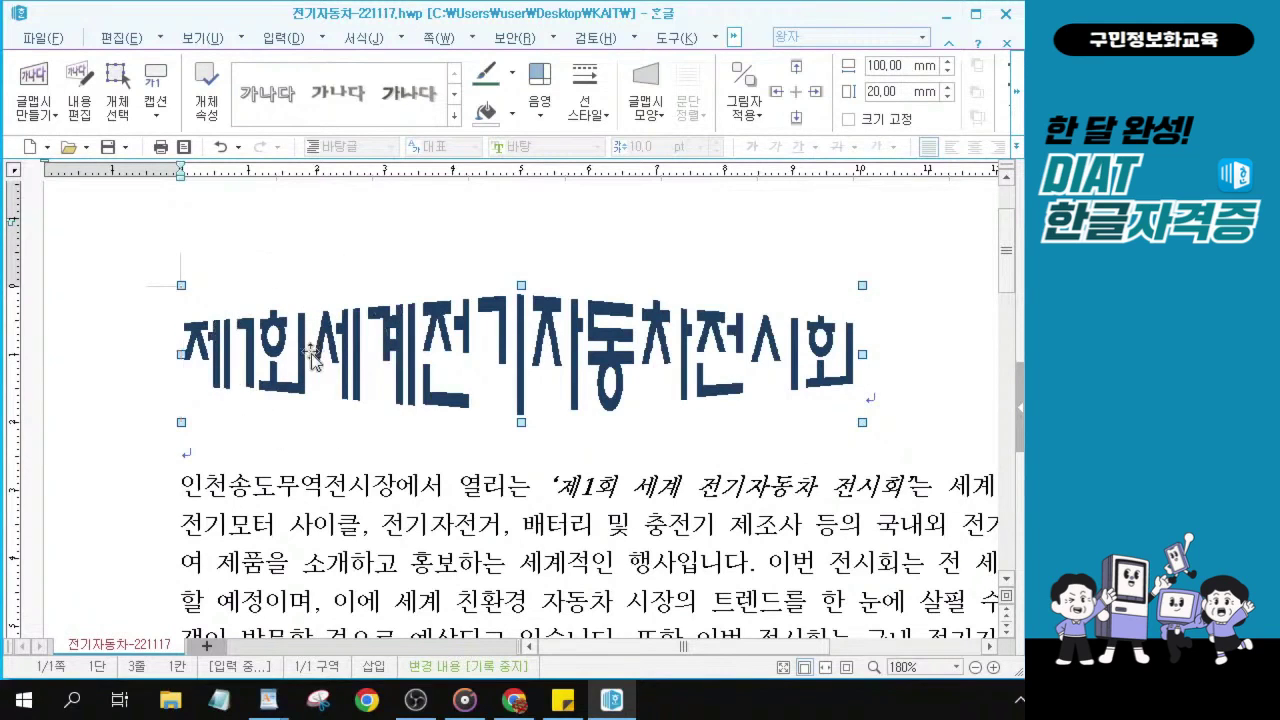
# - Center-align the first line, which holds the 글맵시 title
pyautogui.click(895, 386)
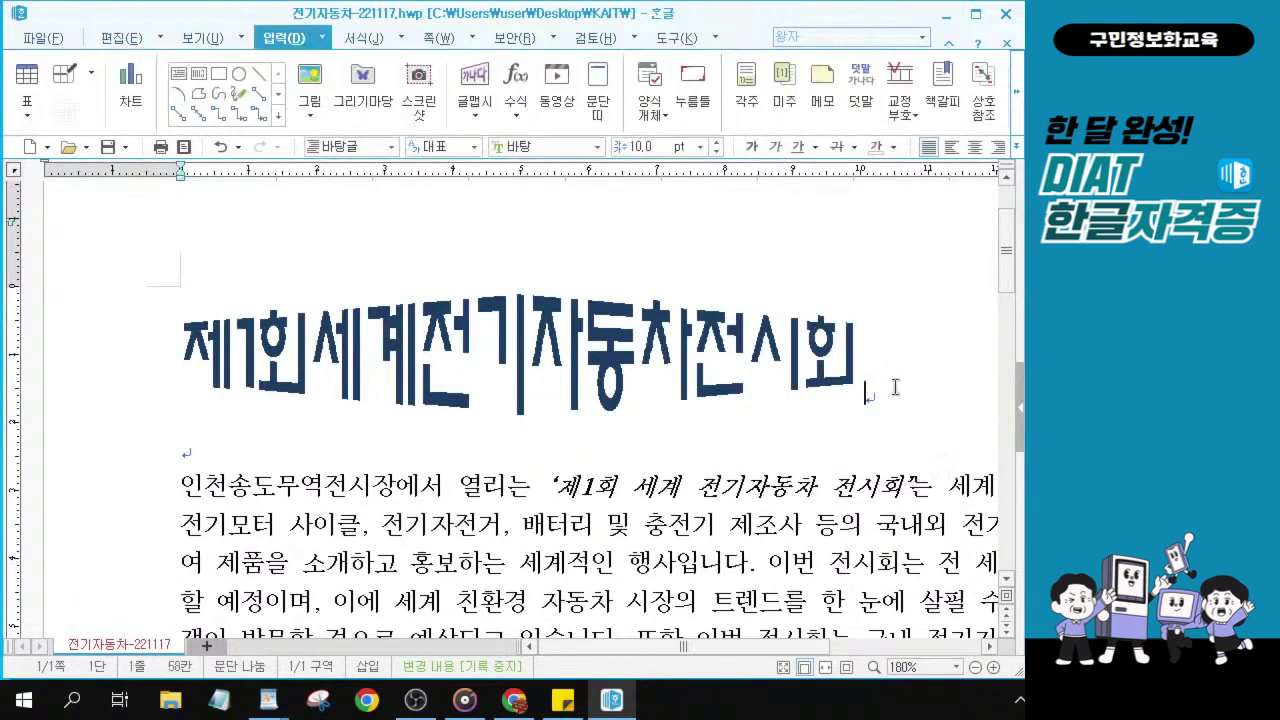
pyautogui.click(896, 387)
pyautogui.click(895, 387)
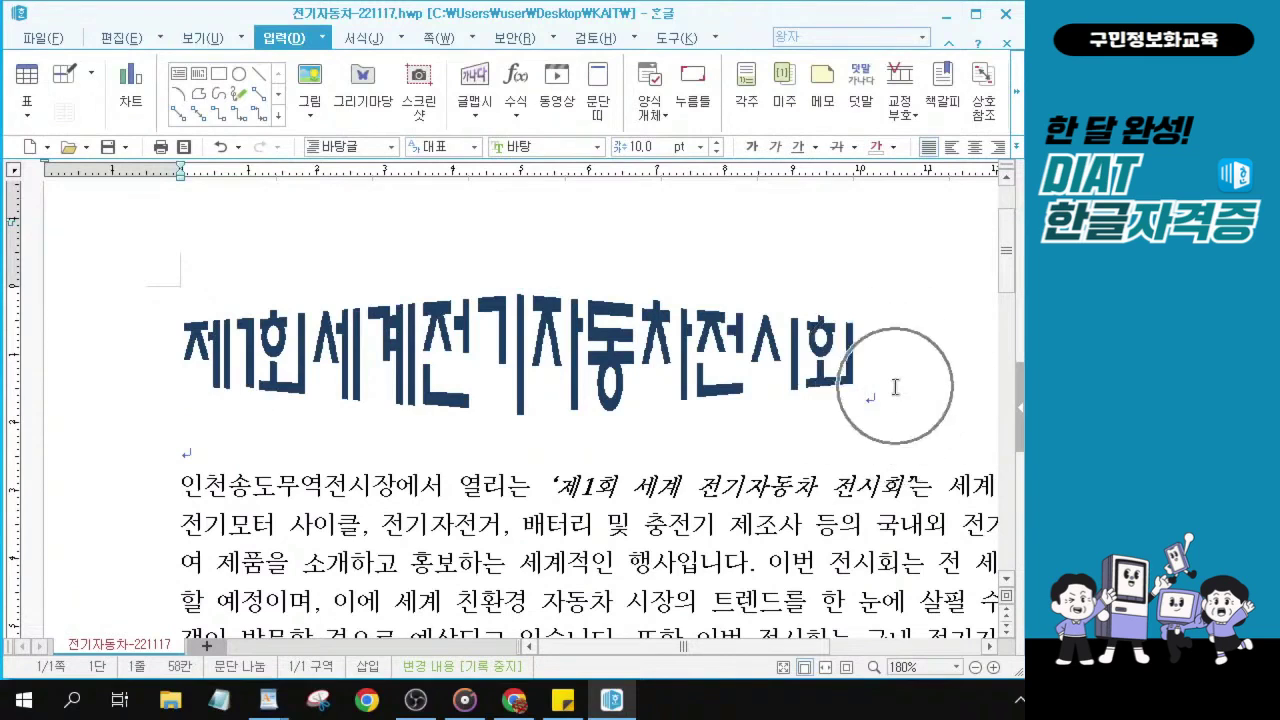
pyautogui.click(975, 160)
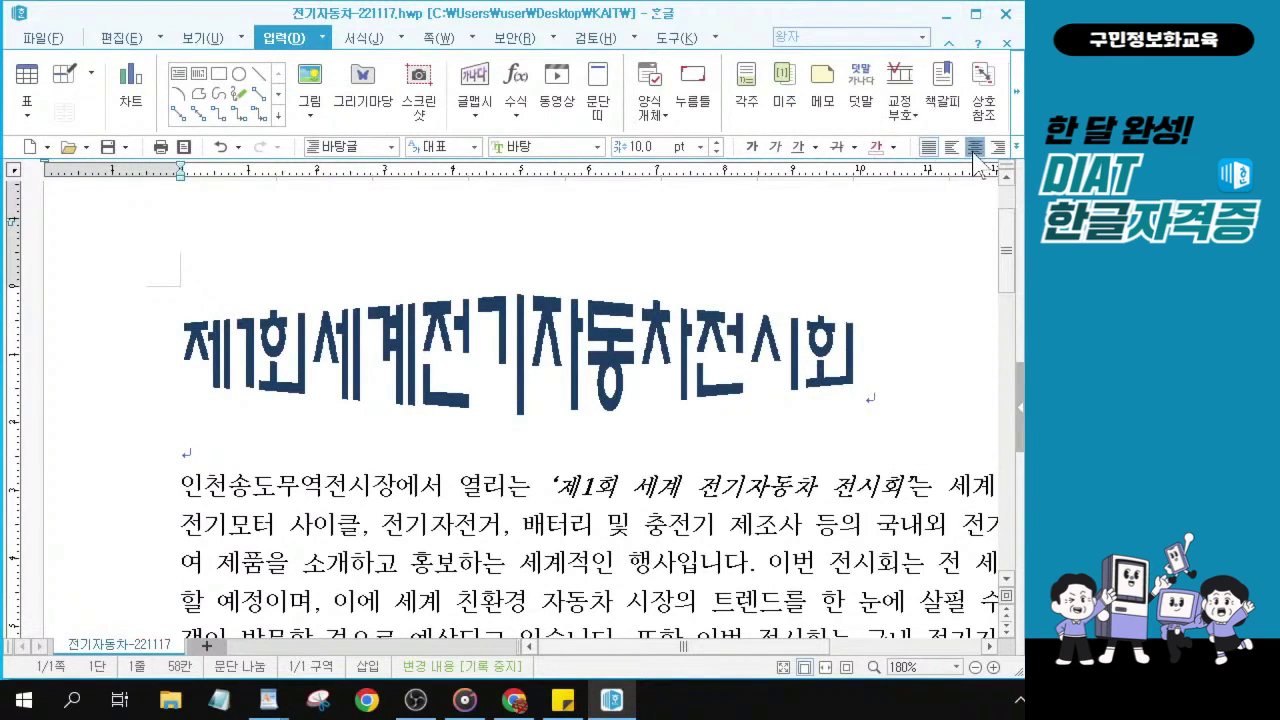
pyautogui.click(975, 150)
pyautogui.click(975, 150)
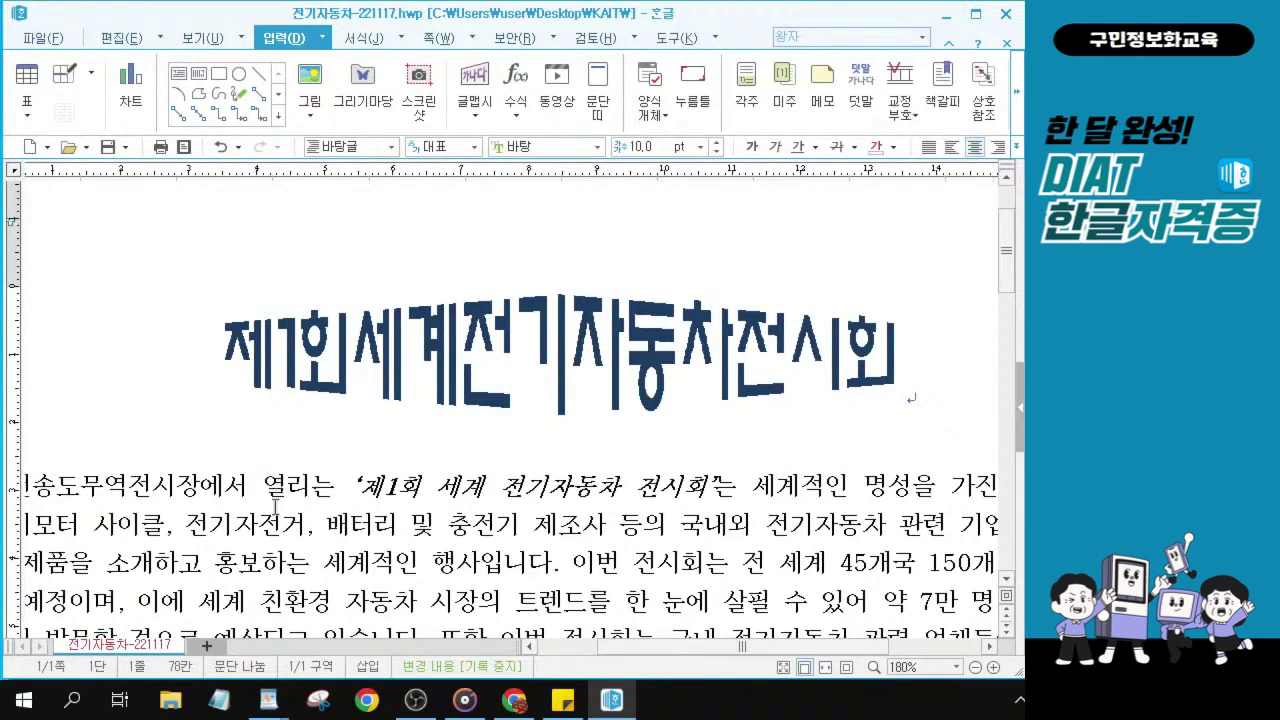
# - Create a header (머리말) for both pages (양 쪽) without a preset layout and enter DIAT as its text
pyautogui.scroll(-1, 277, 505)
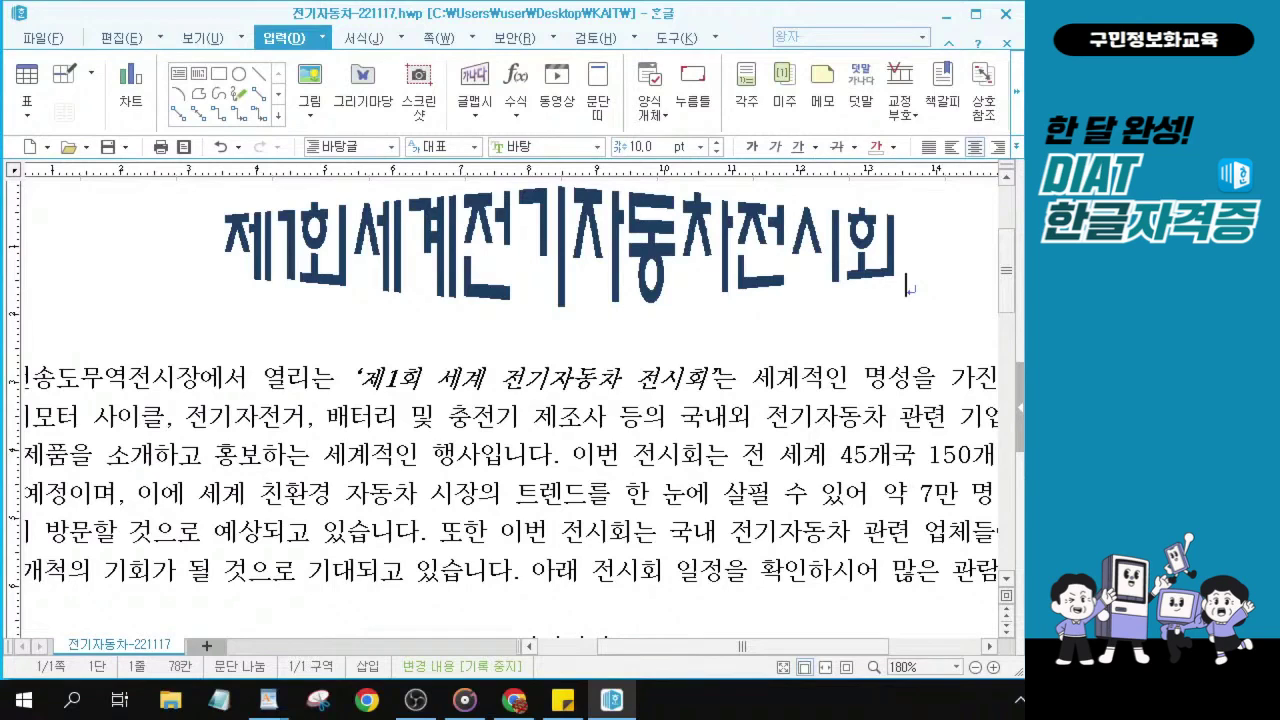
pyautogui.hotkey('alt', 'Tab')
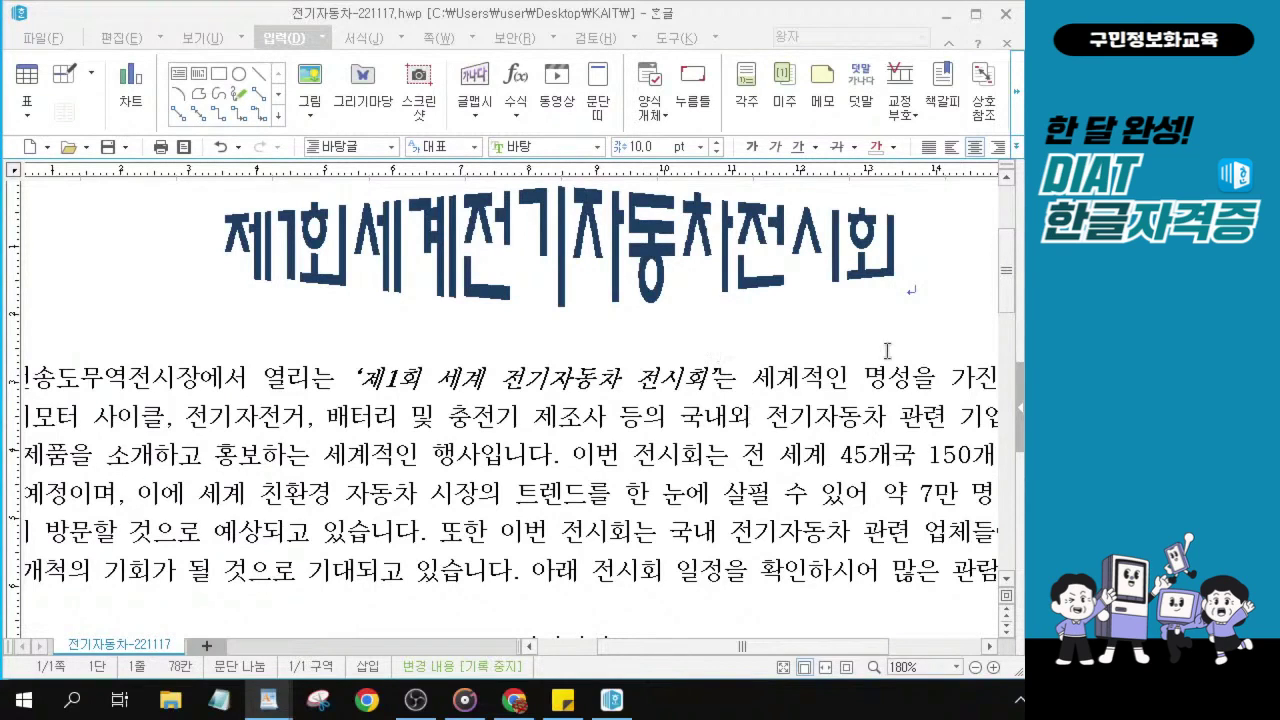
pyautogui.click(887, 394)
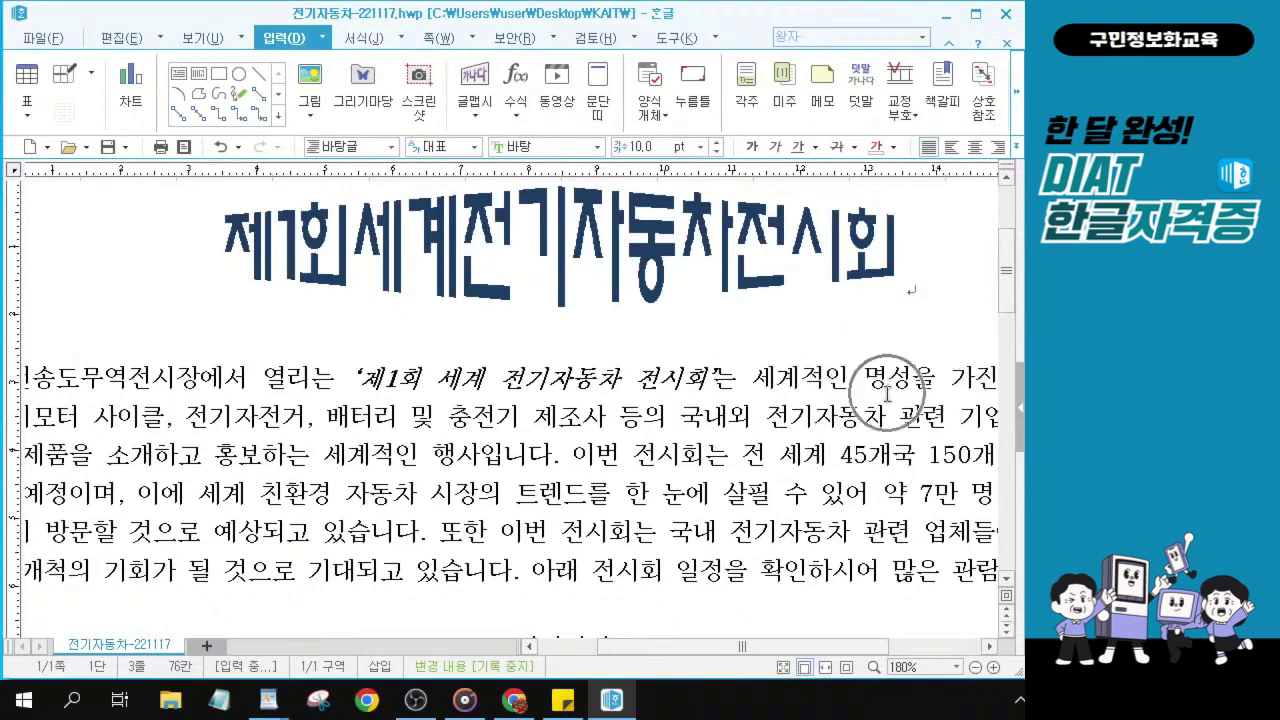
pyautogui.click(438, 38)
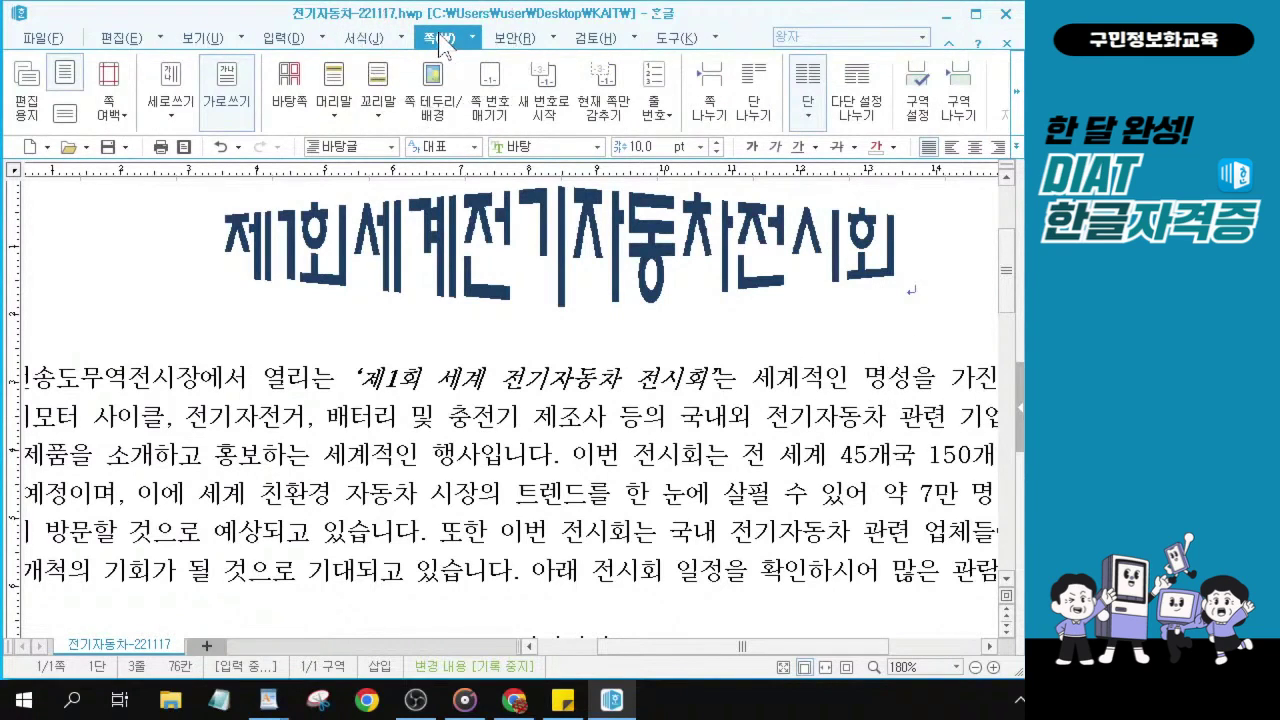
pyautogui.click(335, 118)
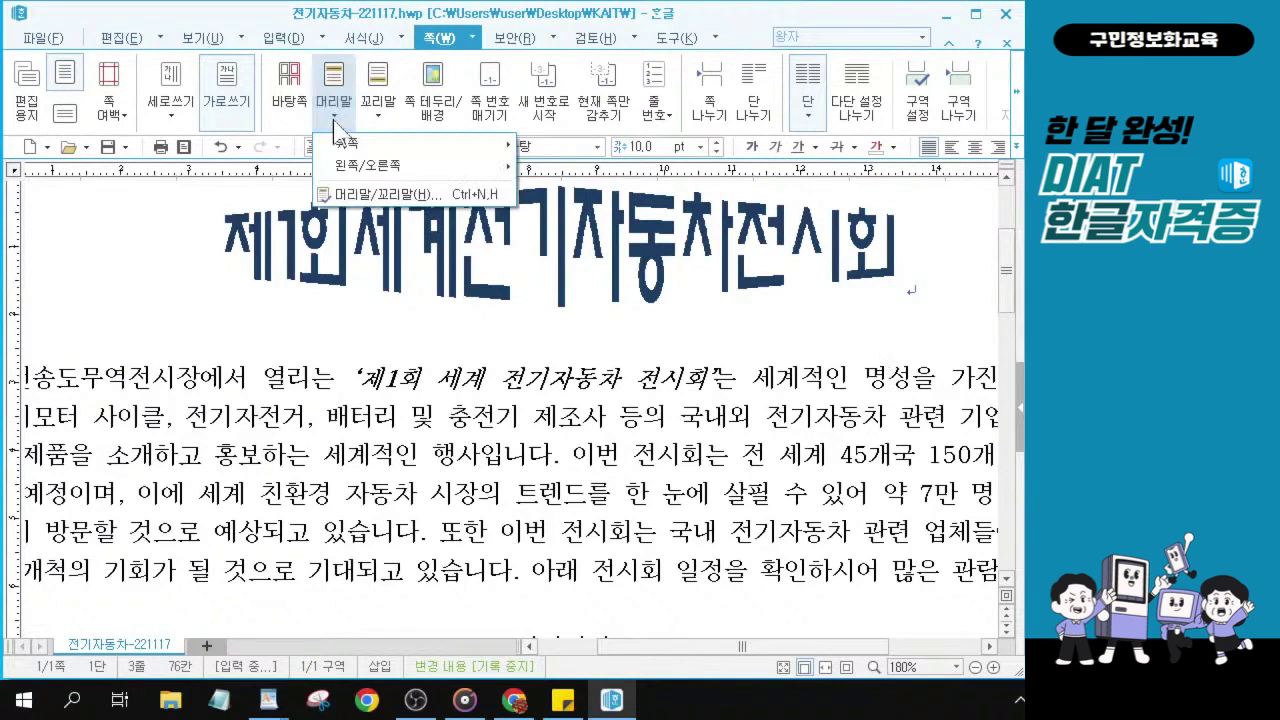
pyautogui.click(335, 121)
pyautogui.click(334, 120)
pyautogui.press('ctrl')
pyautogui.press('ctrl')
pyautogui.press('ctrl')
pyautogui.press('ctrl')
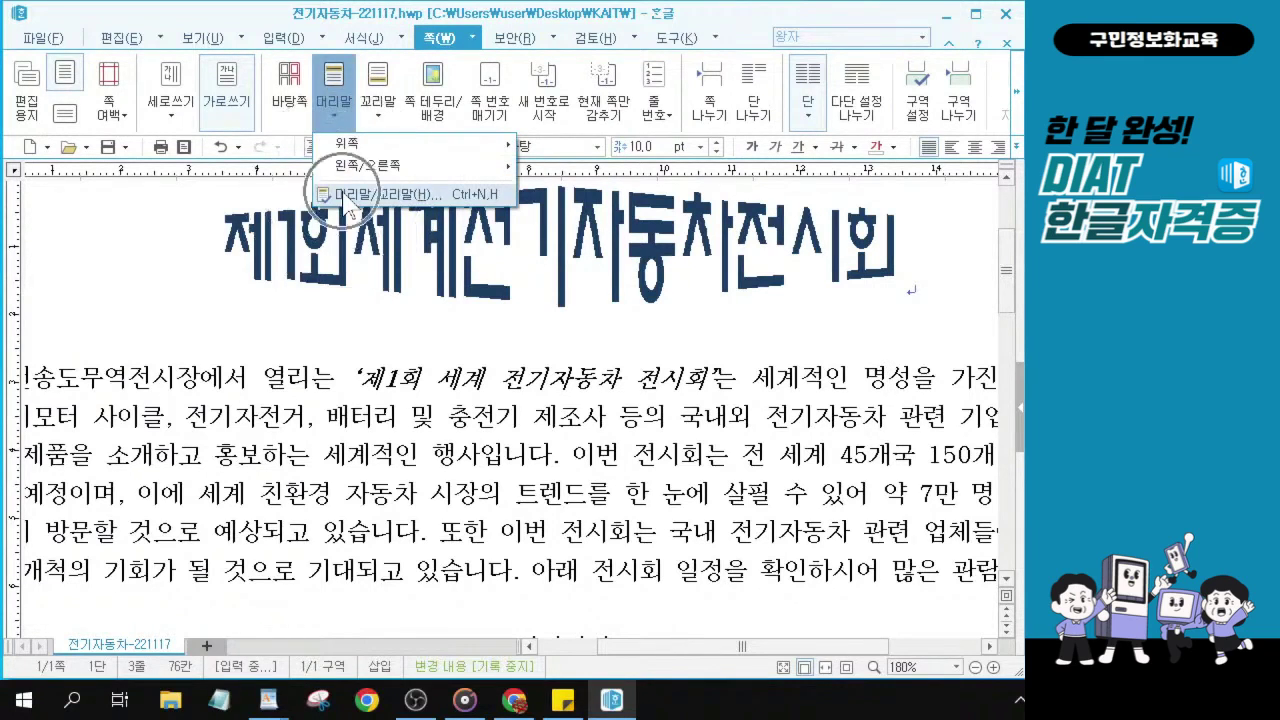
pyautogui.press('ctrl')
pyautogui.press('ctrl')
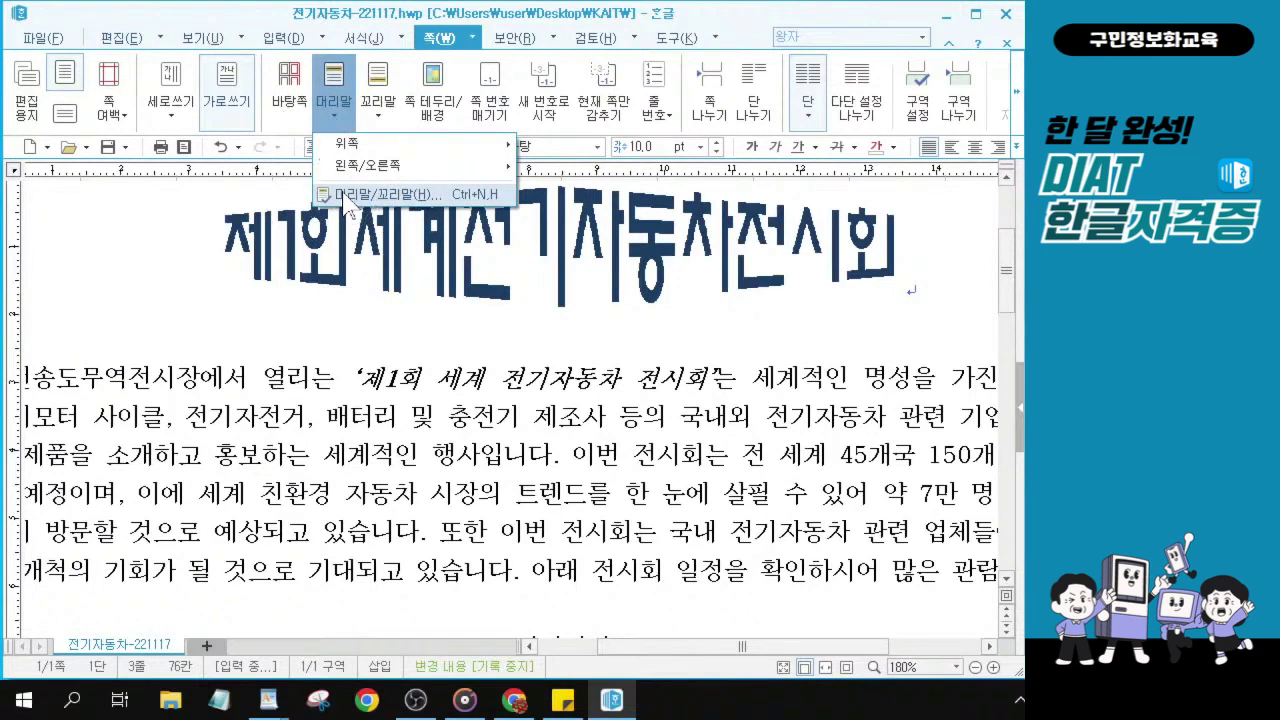
pyautogui.press('ctrl')
pyautogui.press('ctrl')
pyautogui.press('ctrl')
pyautogui.click(346, 196)
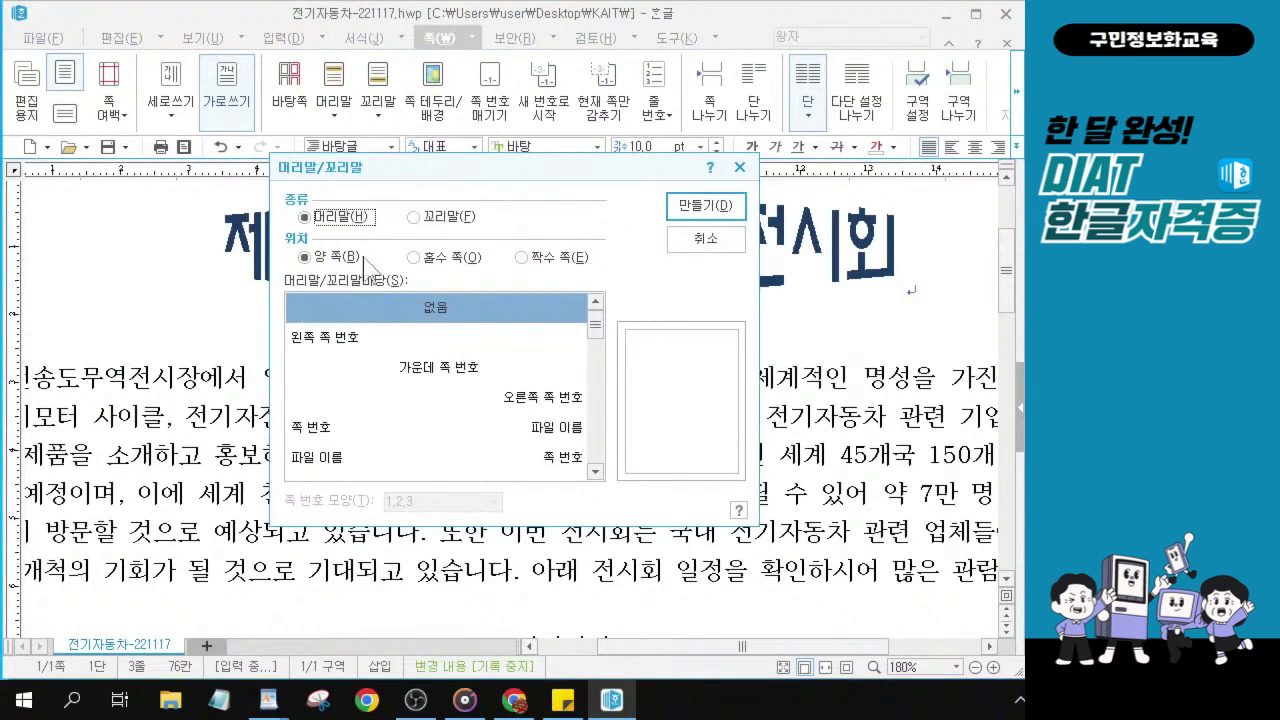
pyautogui.press('ctrl')
pyautogui.press('ctrl')
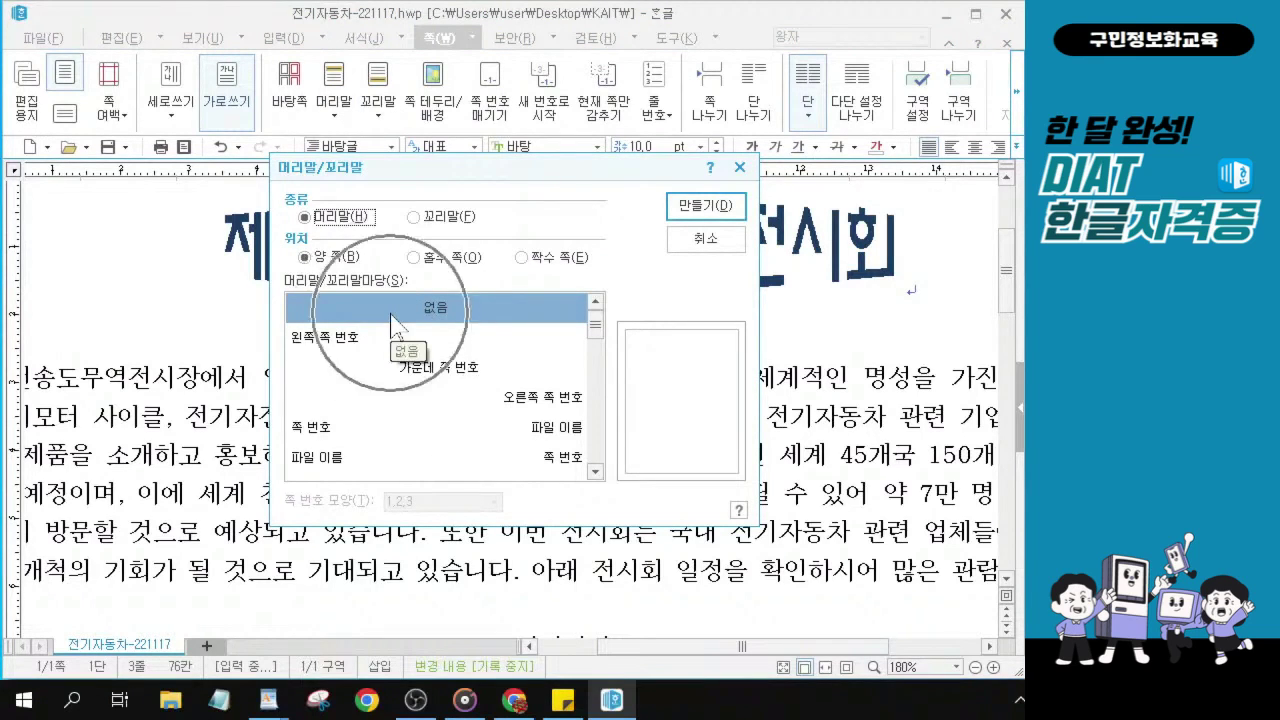
pyautogui.press('ctrl')
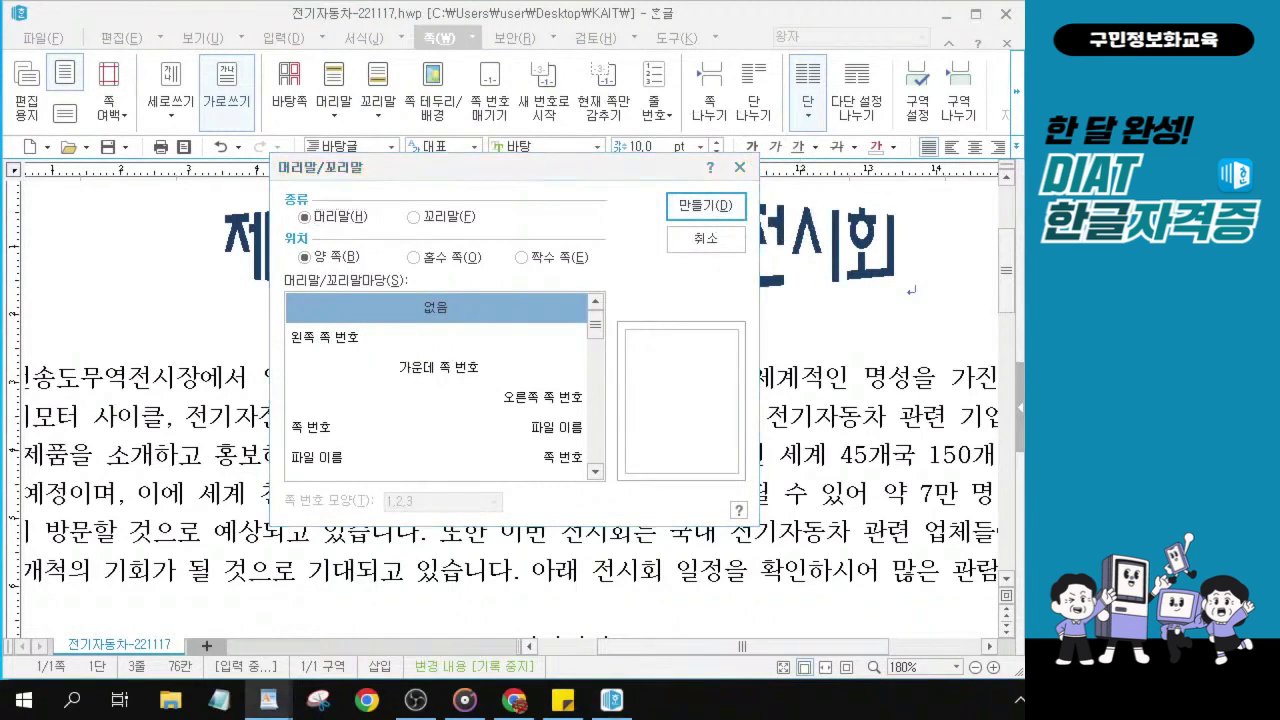
pyautogui.press('ctrl')
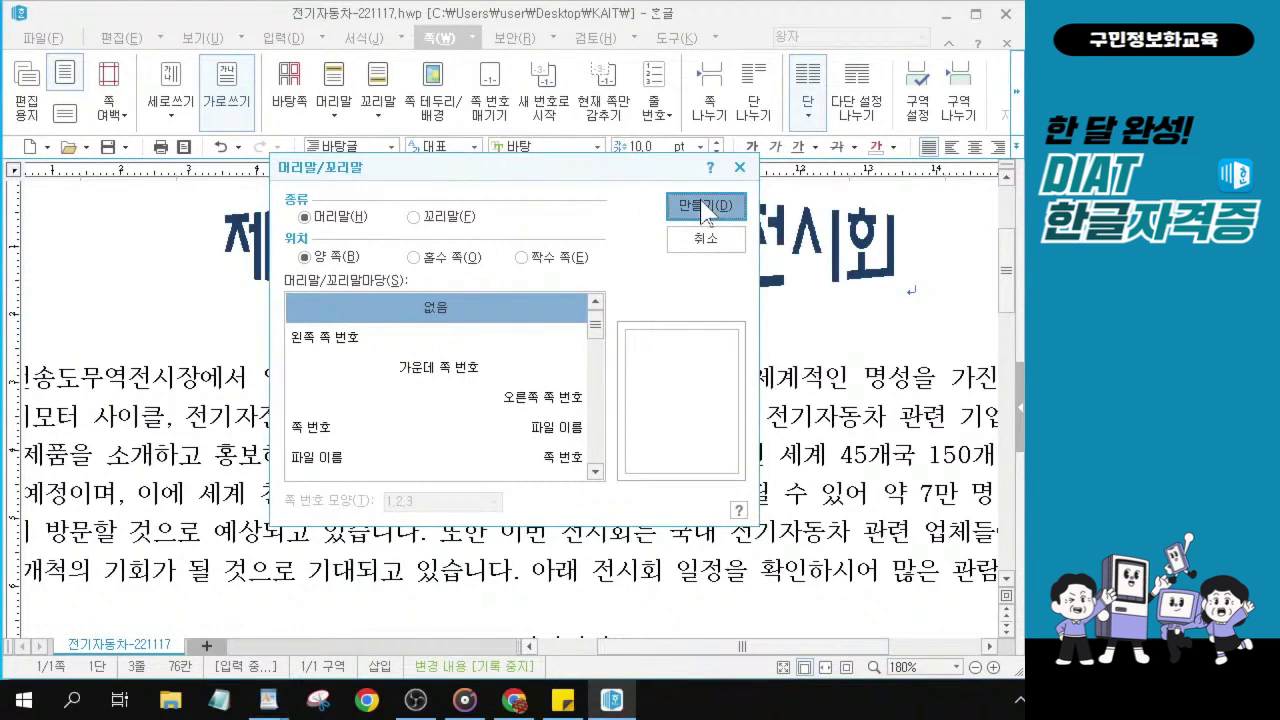
pyautogui.click(703, 207)
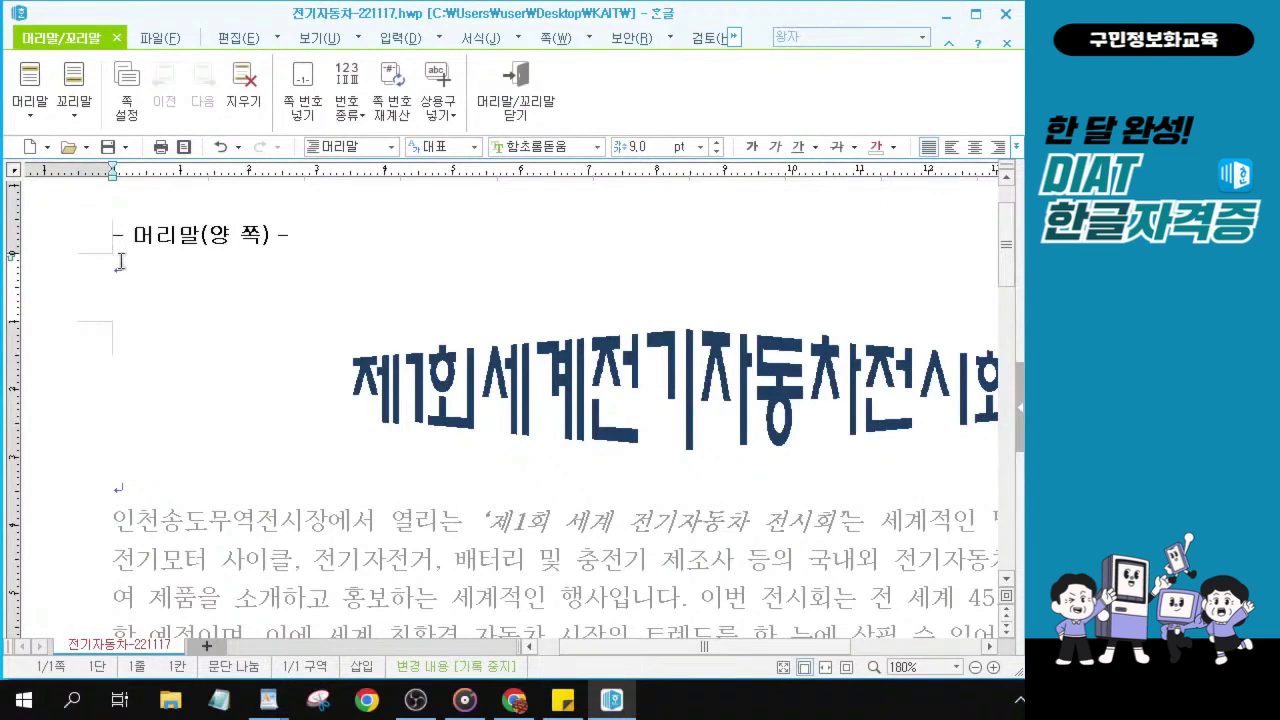
pyautogui.write('DIAT')
# - Set the font of the header text DIAT to 궁서
pyautogui.moveTo(163, 264); pyautogui.dragTo(85, 261)
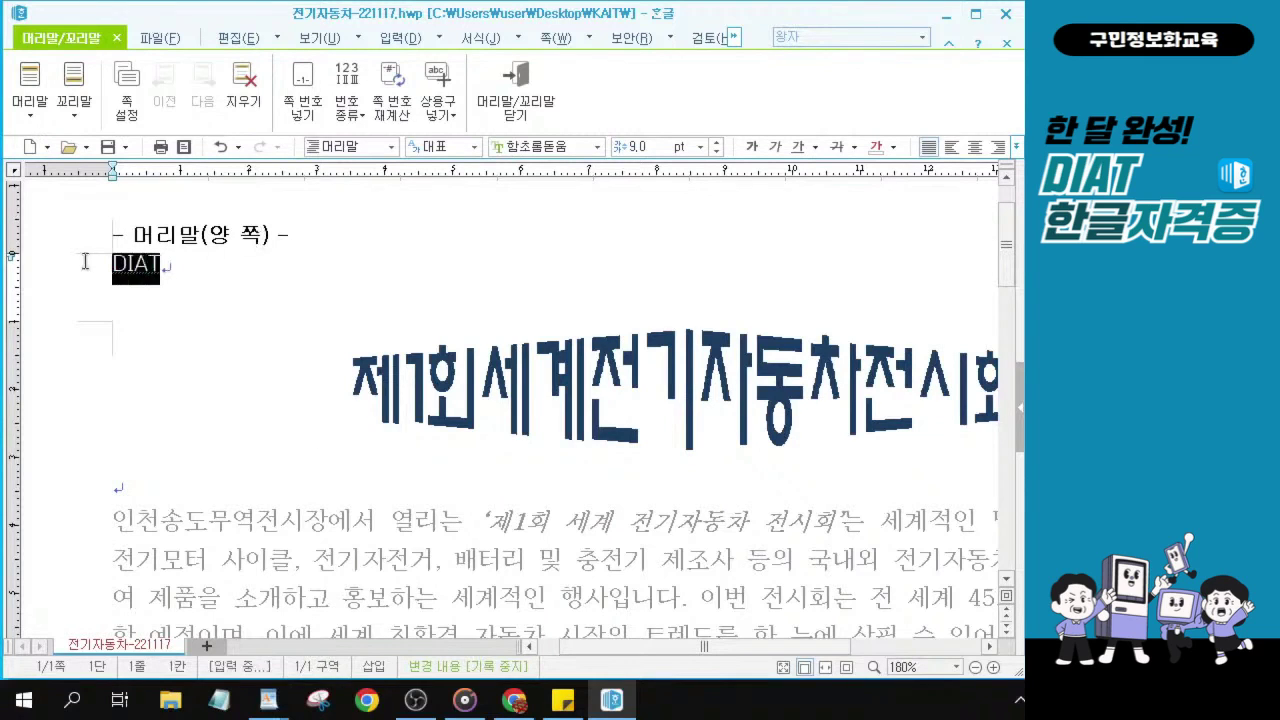
pyautogui.click(185, 264)
pyautogui.moveTo(178, 264); pyautogui.dragTo(80, 265)
pyautogui.click(188, 264)
pyautogui.scroll(1, 92, 293)
pyautogui.moveTo(249, 268); pyautogui.dragTo(162, 278)
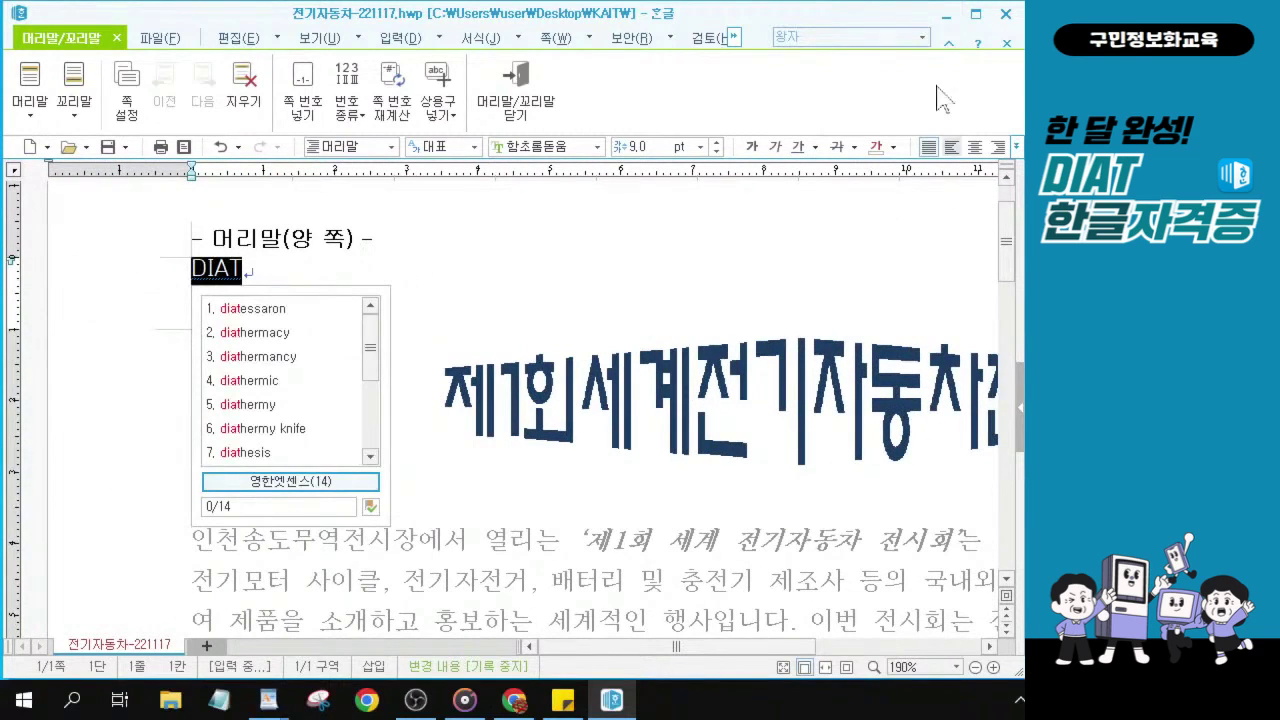
pyautogui.click(530, 146)
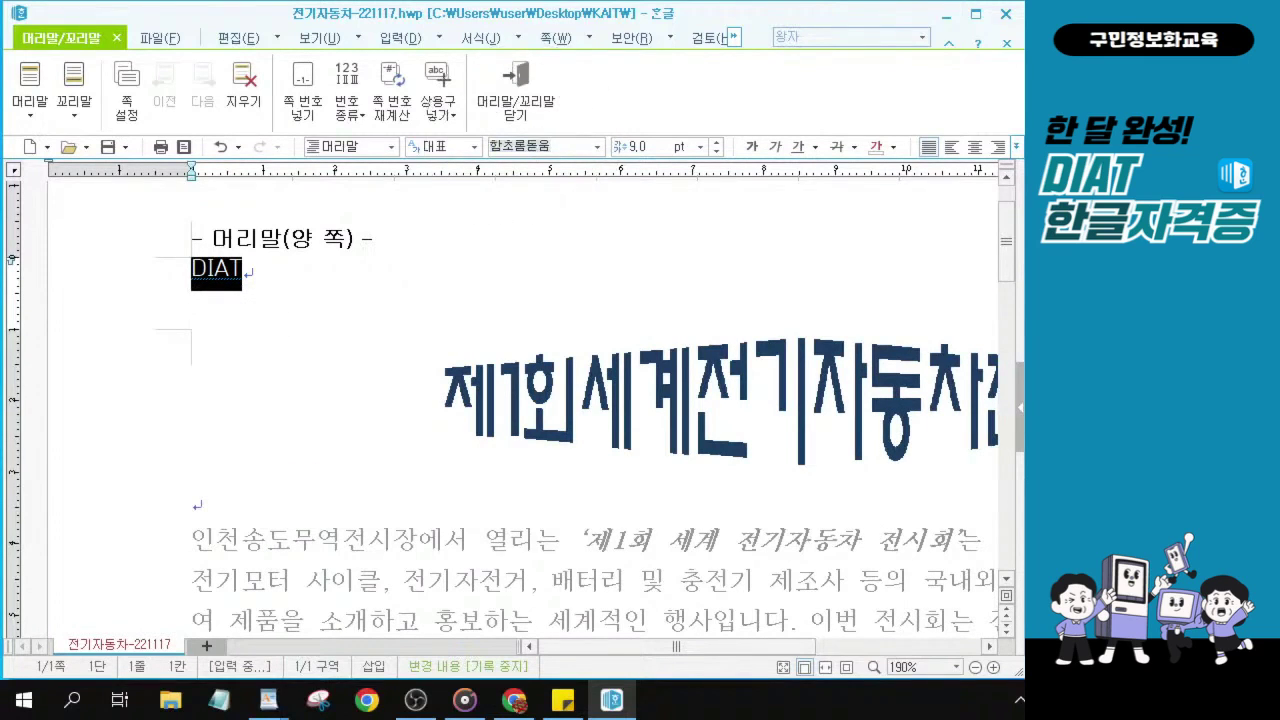
pyautogui.click(519, 146)
pyautogui.write('궁ㅅ')
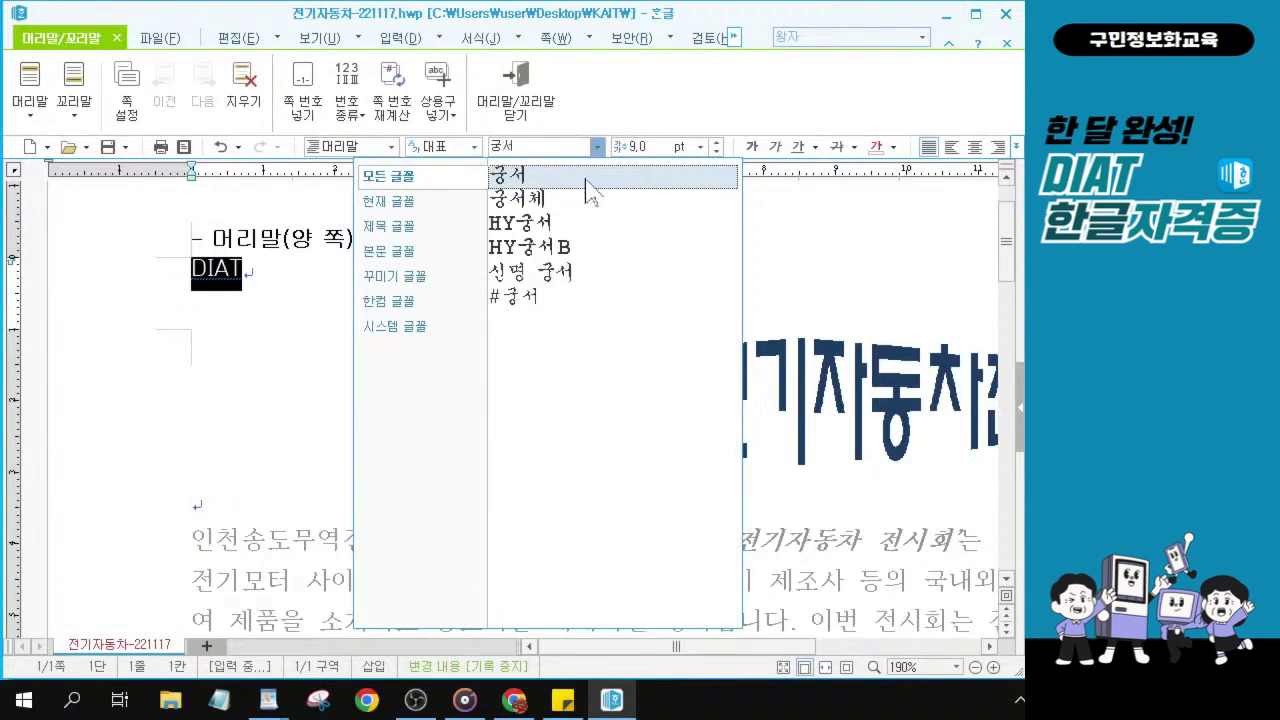
pyautogui.click(536, 177)
pyautogui.click(536, 177)
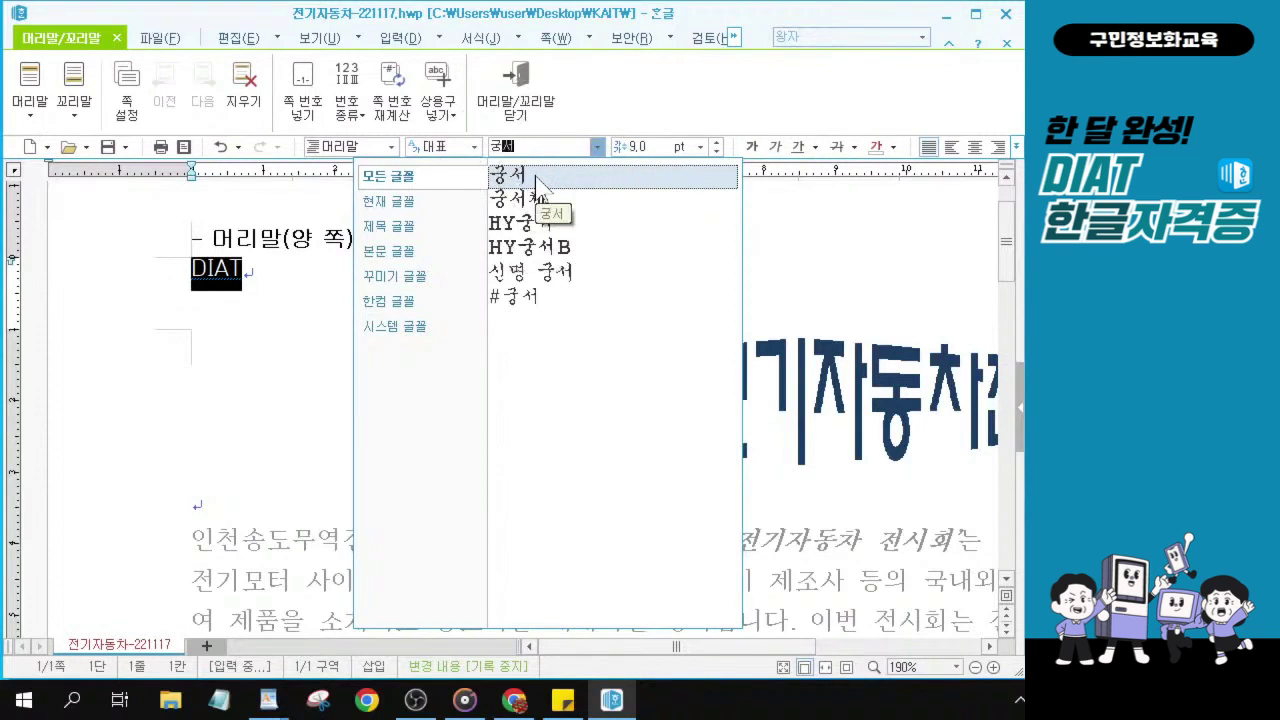
pyautogui.click(536, 177)
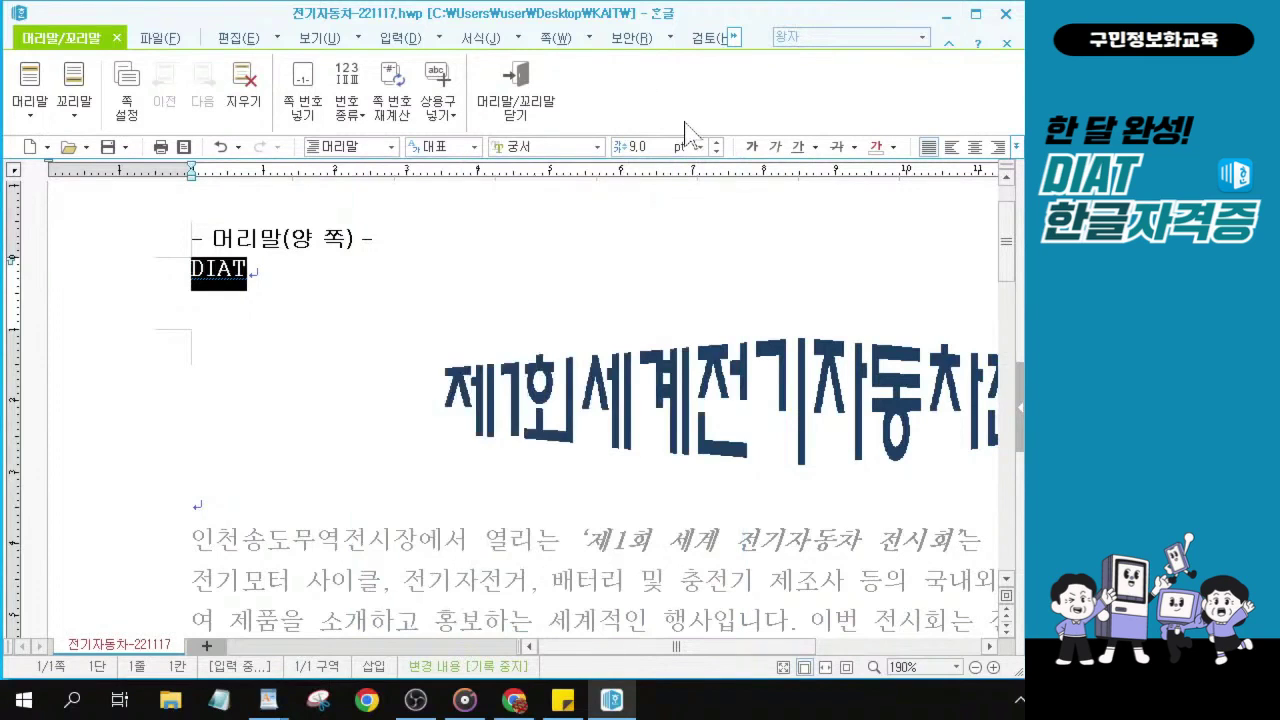
# - Right-align the header text DIAT and close header editing to return to the document body
pyautogui.click(998, 147)
pyautogui.click(998, 147)
pyautogui.click(998, 147)
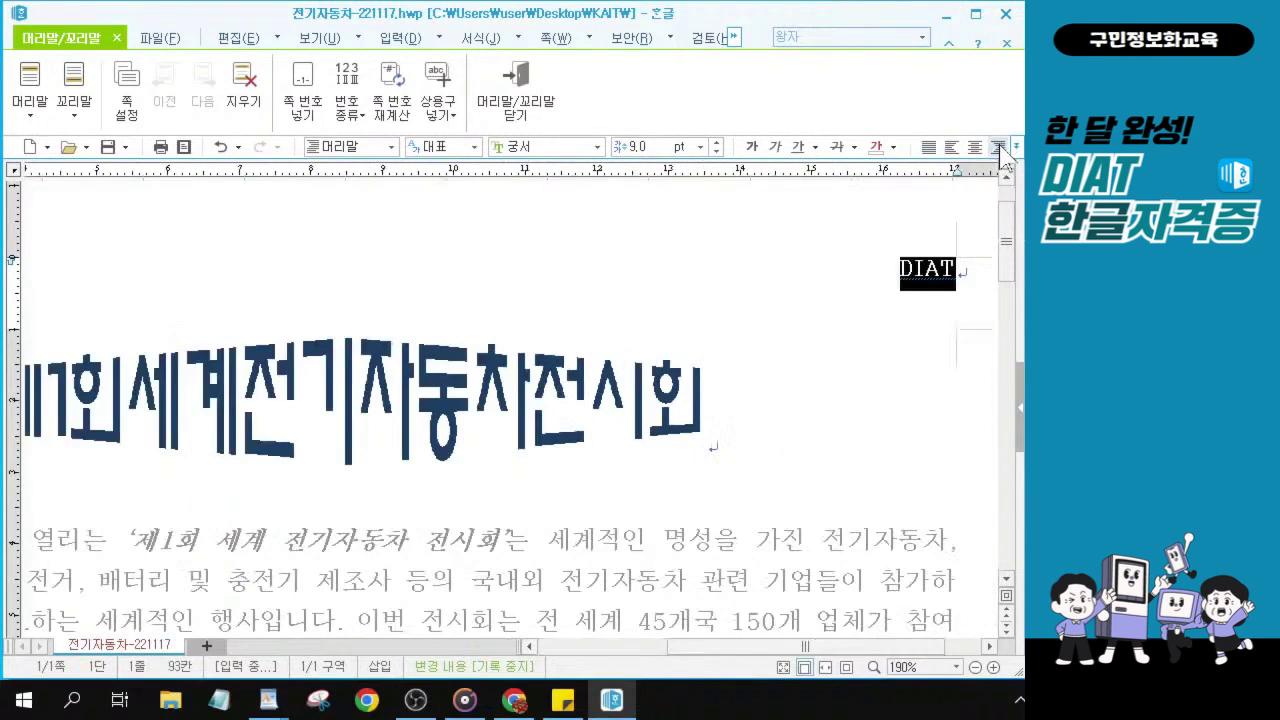
pyautogui.click(998, 150)
pyautogui.click(516, 97)
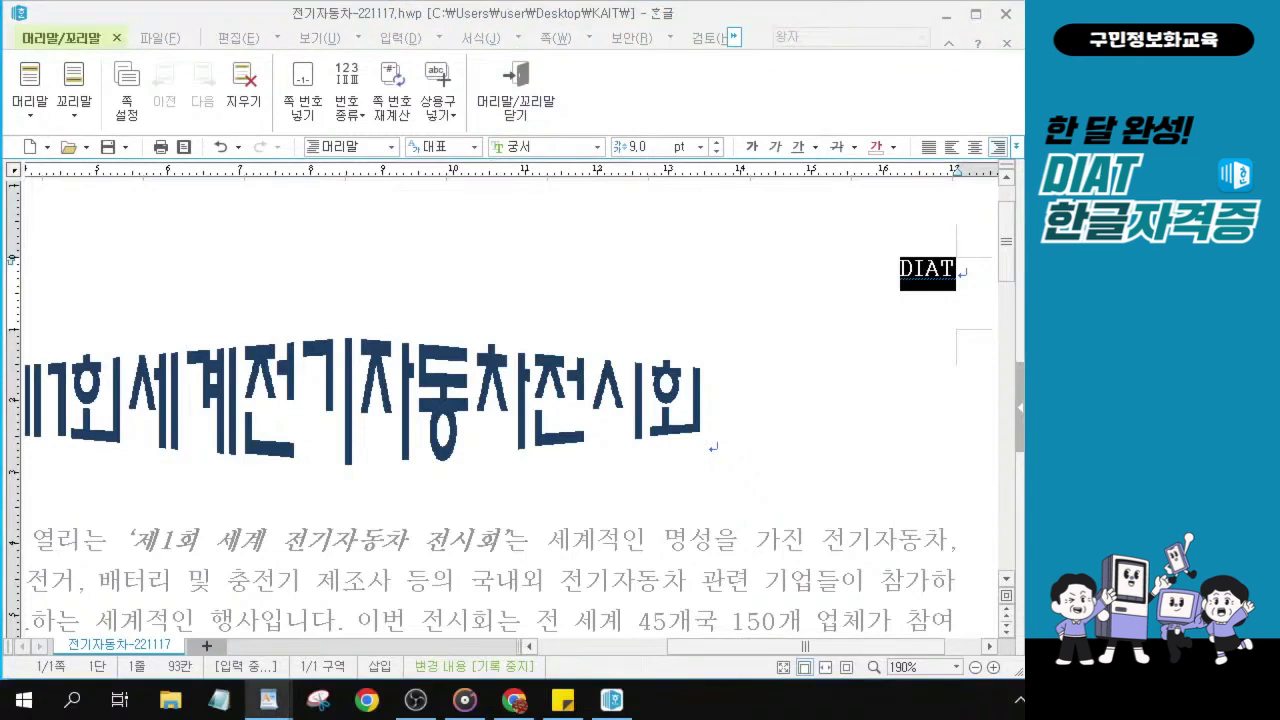
pyautogui.click(533, 100)
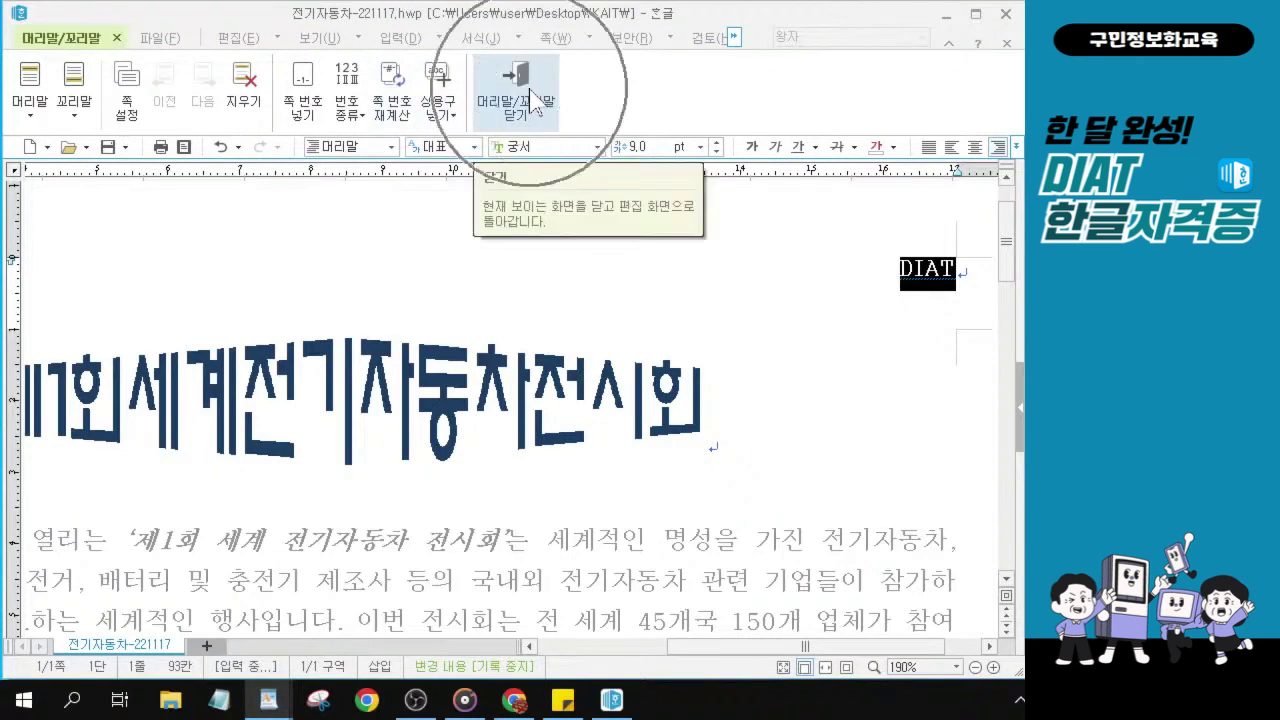
pyautogui.click(423, 301)
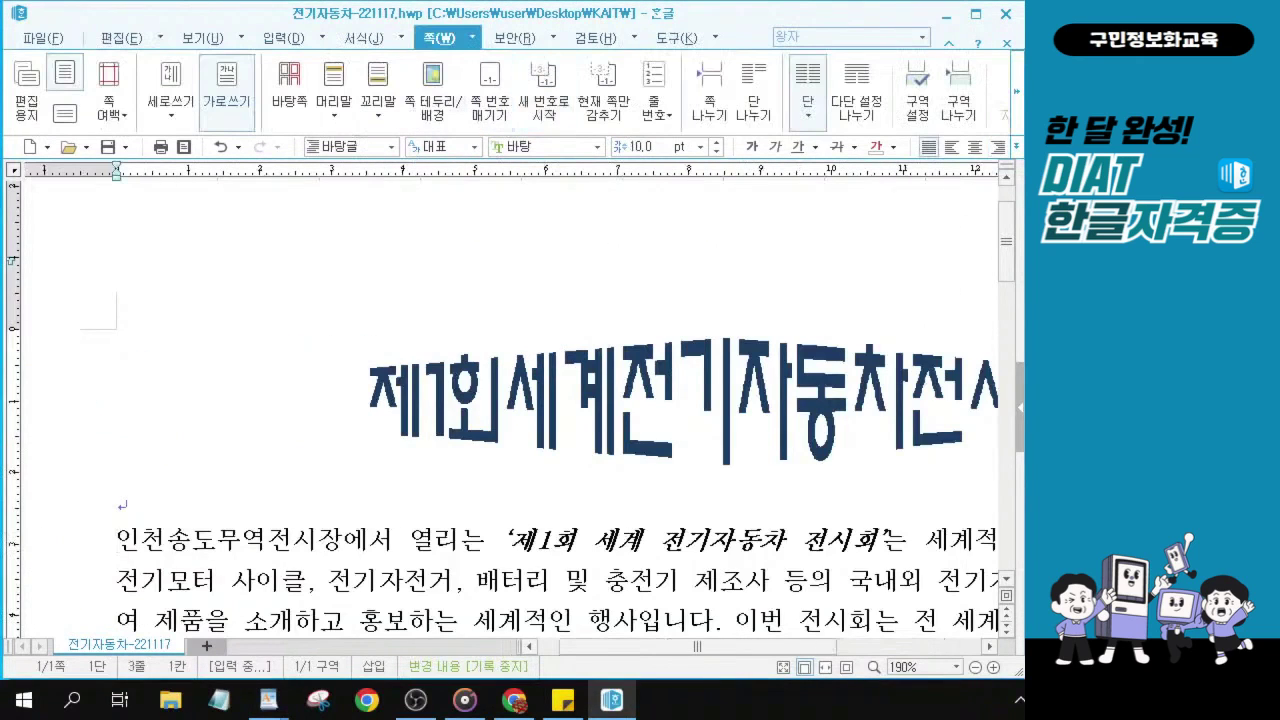
# - Insert page numbers at the lower right of the page in the I,II,III format with dashes (줄표 넣기), starting at 1
pyautogui.hotkey('alt', 'Tab')
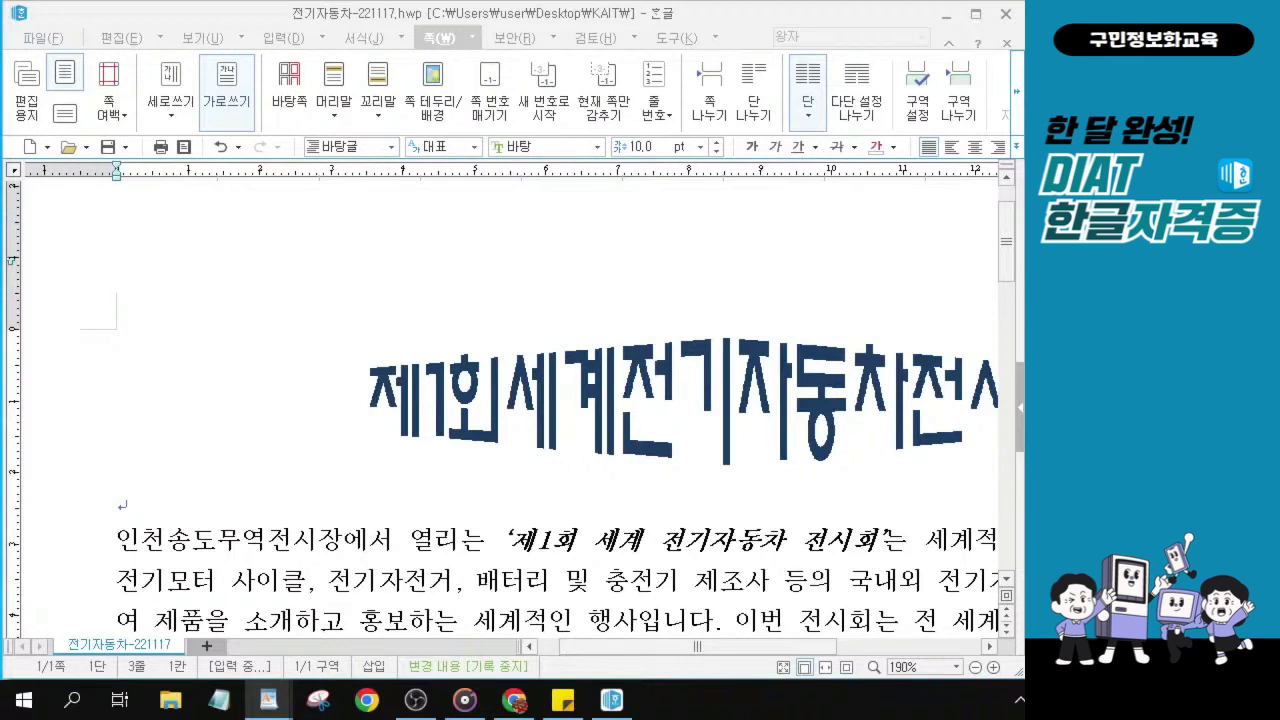
pyautogui.click(440, 40)
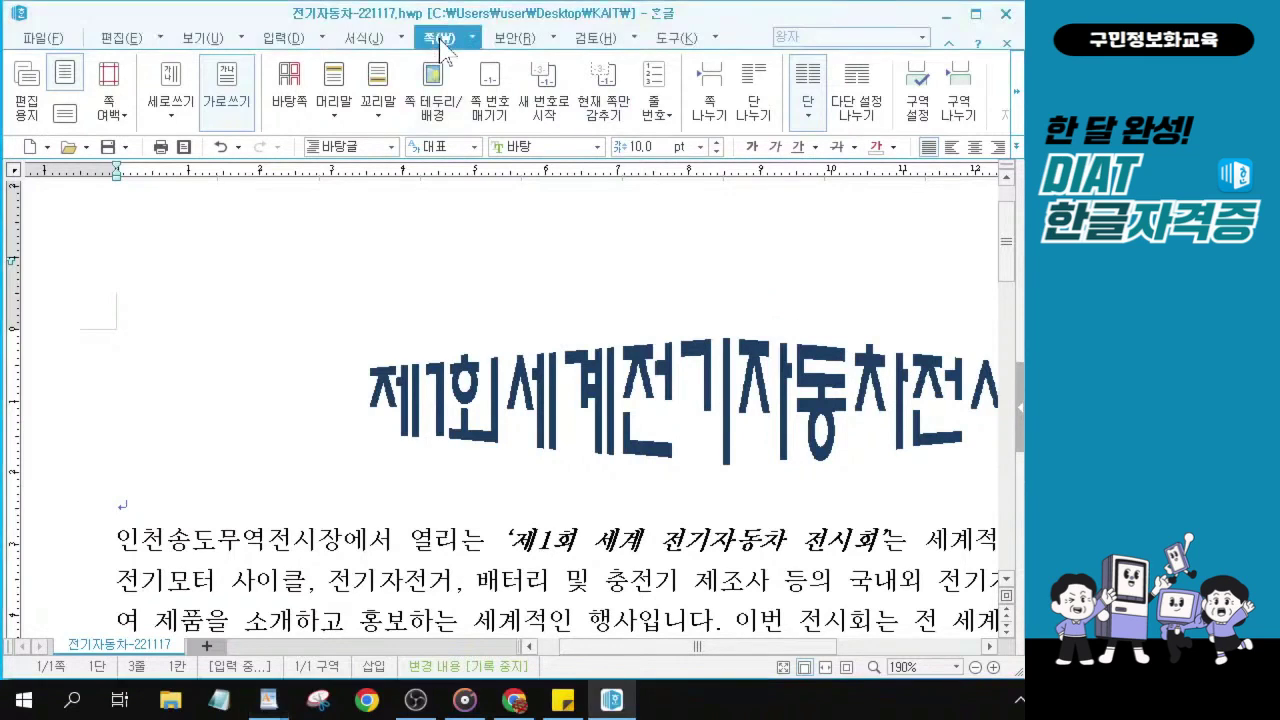
pyautogui.click(495, 113)
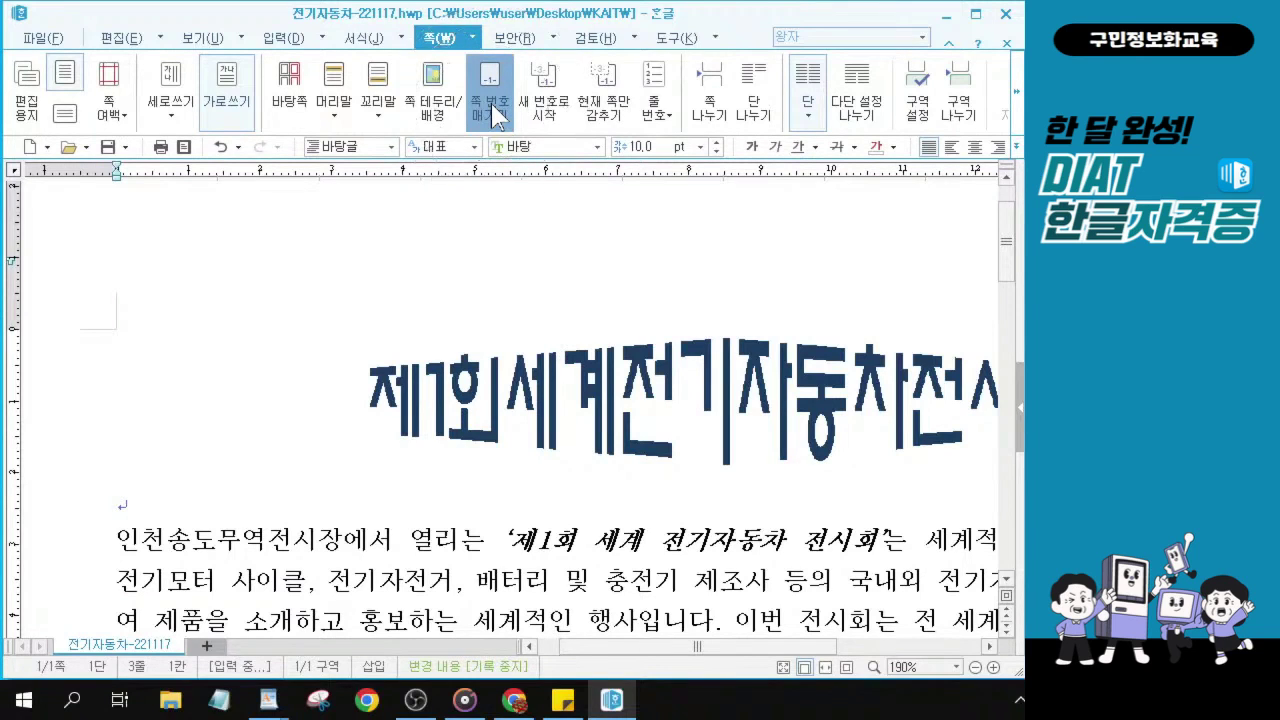
pyautogui.click(491, 103)
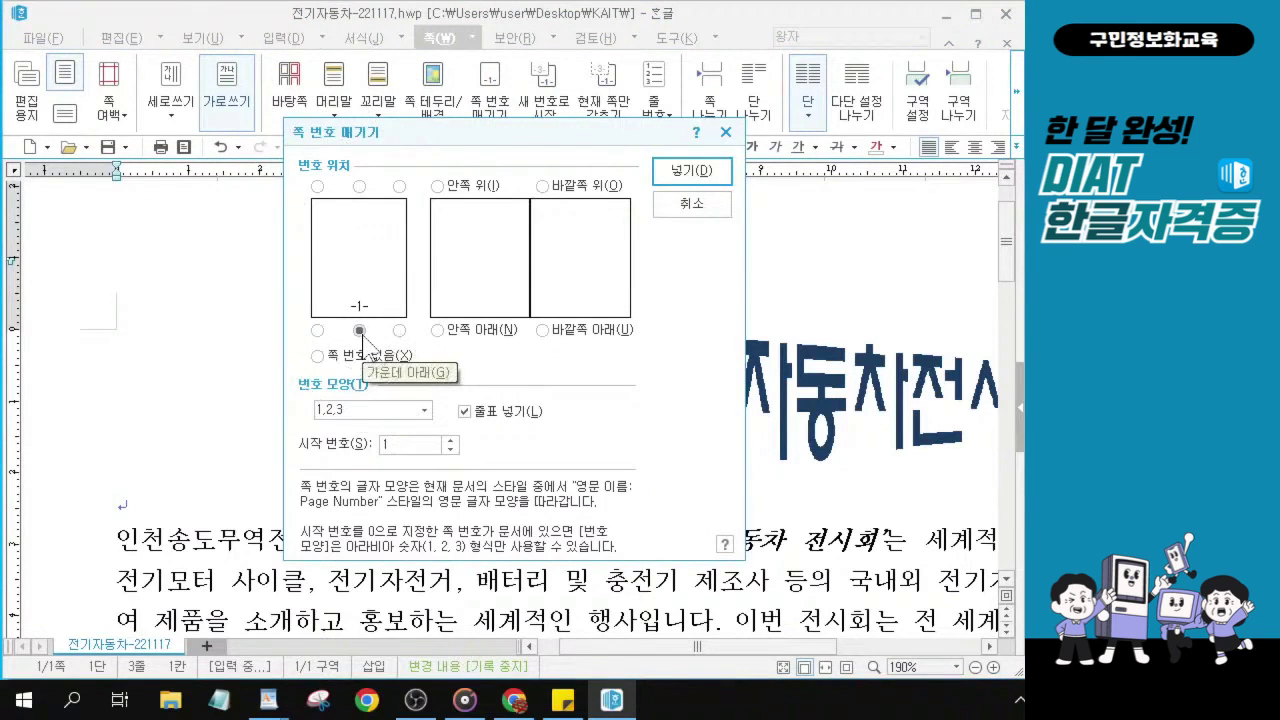
pyautogui.click(400, 331)
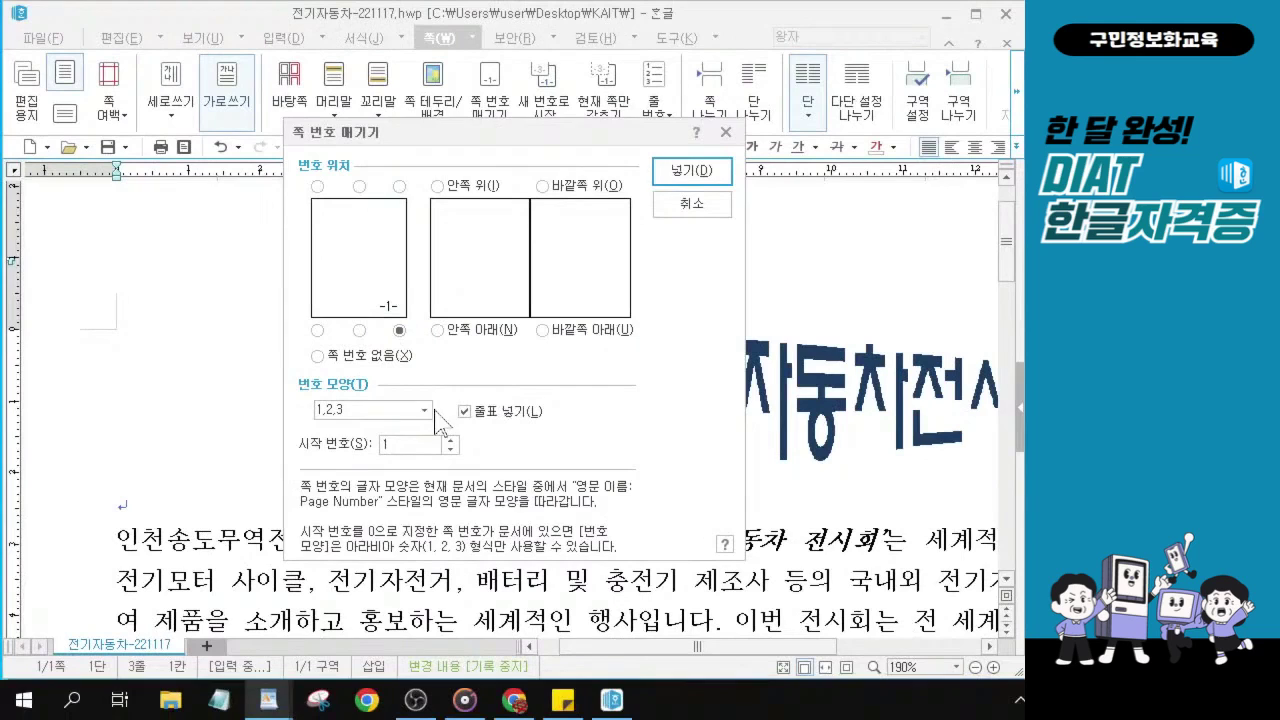
pyautogui.click(442, 489)
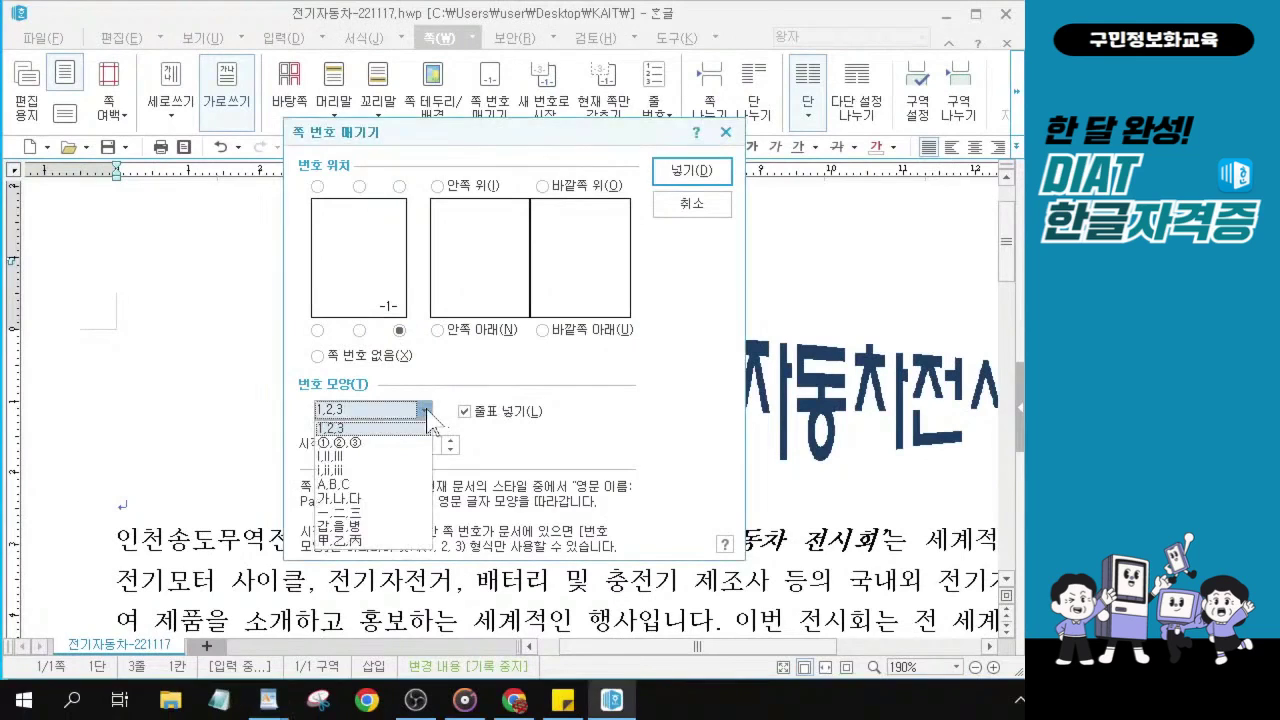
pyautogui.click(358, 457)
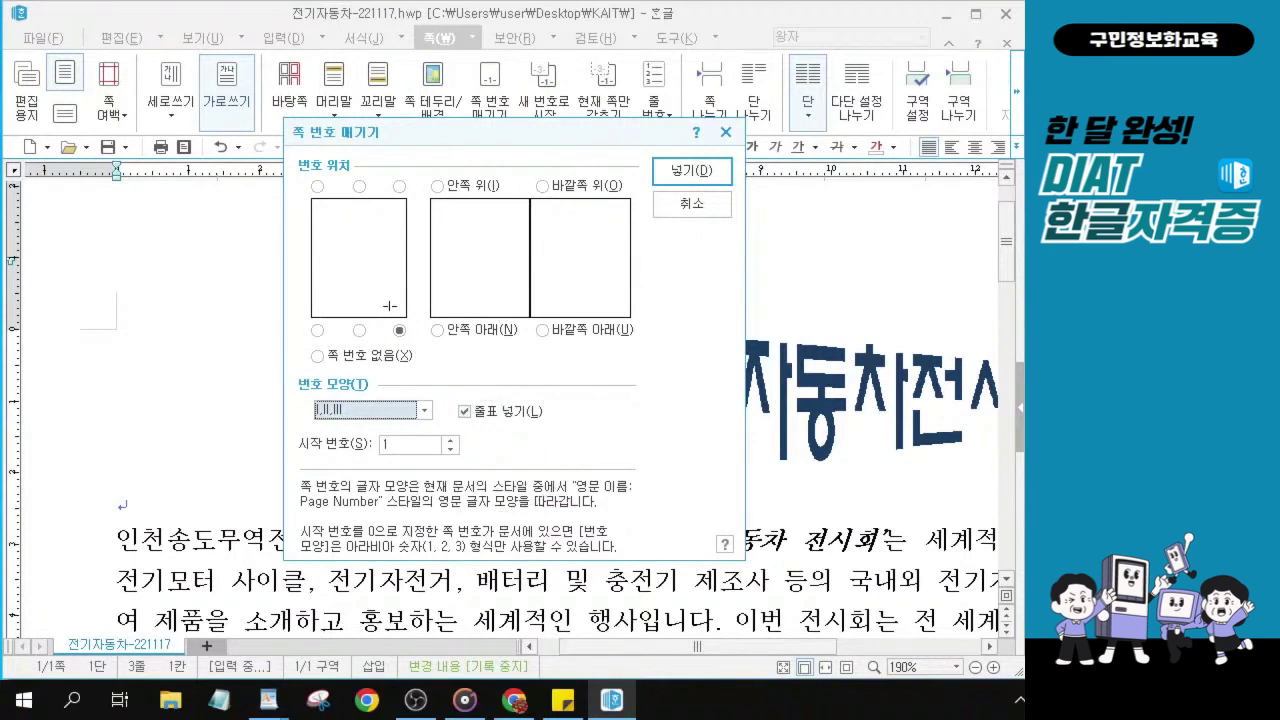
pyautogui.hotkey('alt', 'Tab')
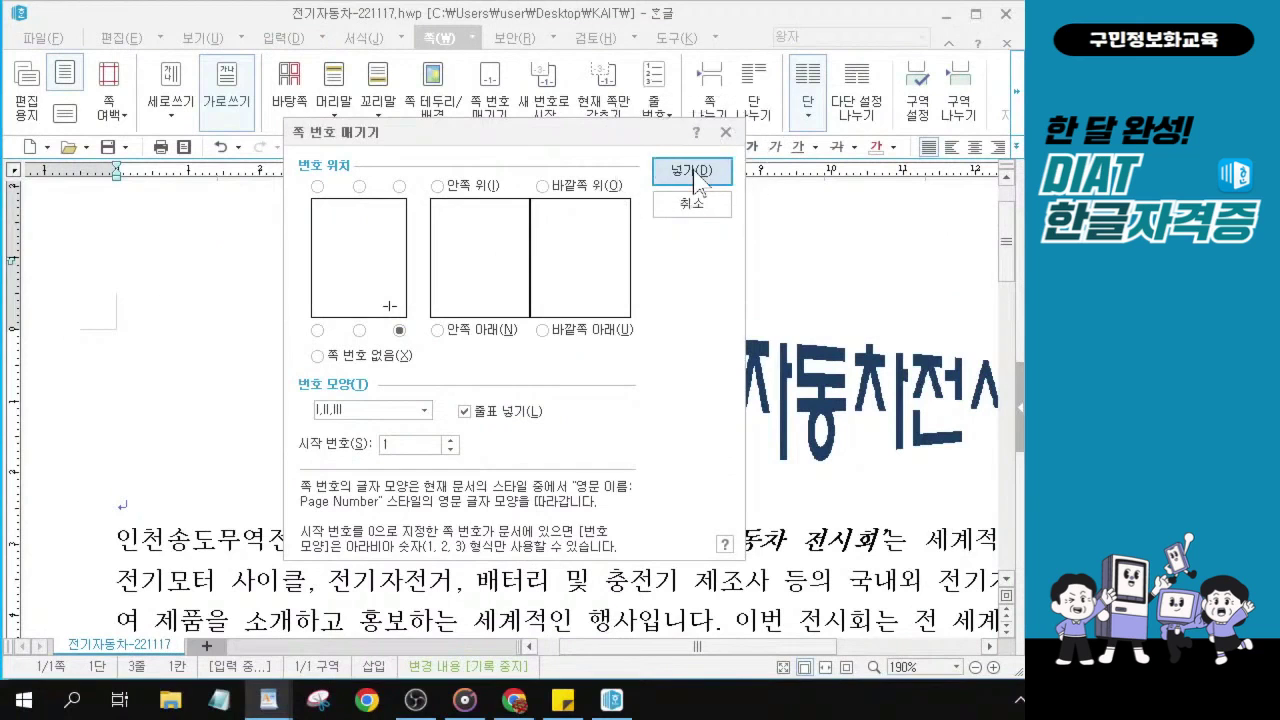
pyautogui.click(697, 178)
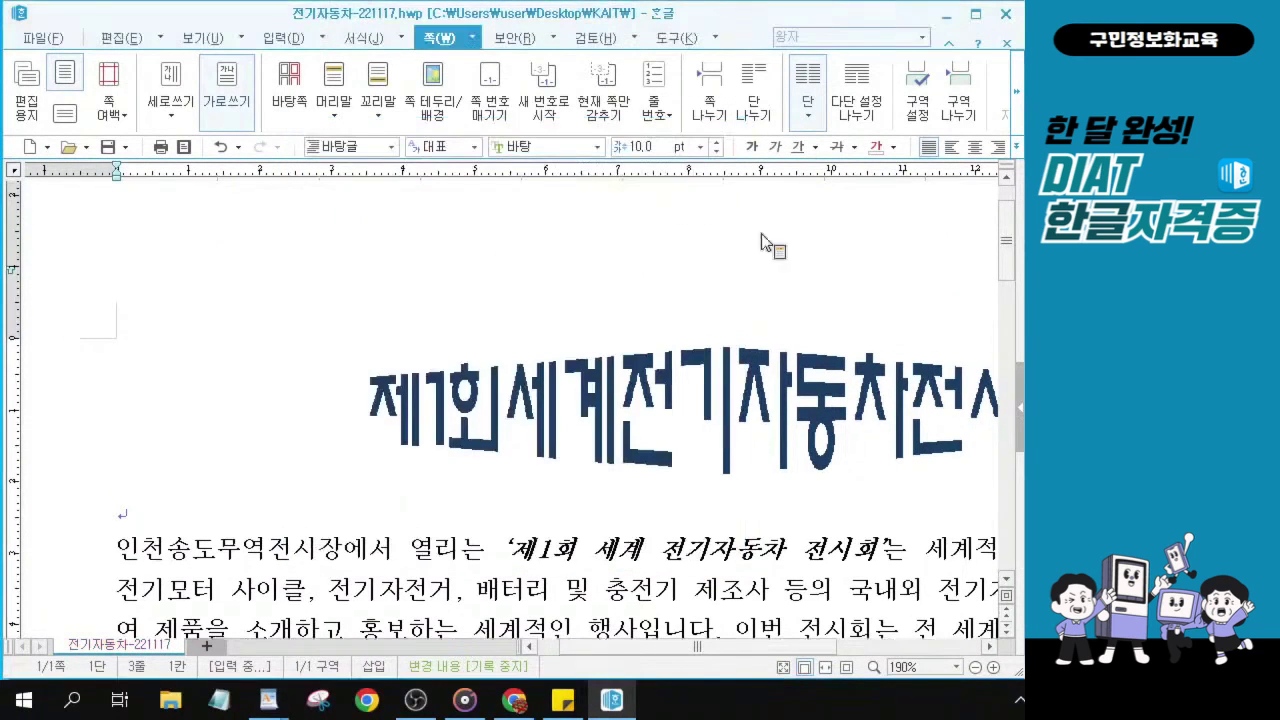
# - Review the first page from the title down to the page number in the footer area
pyautogui.scroll(-15, 657, 332)
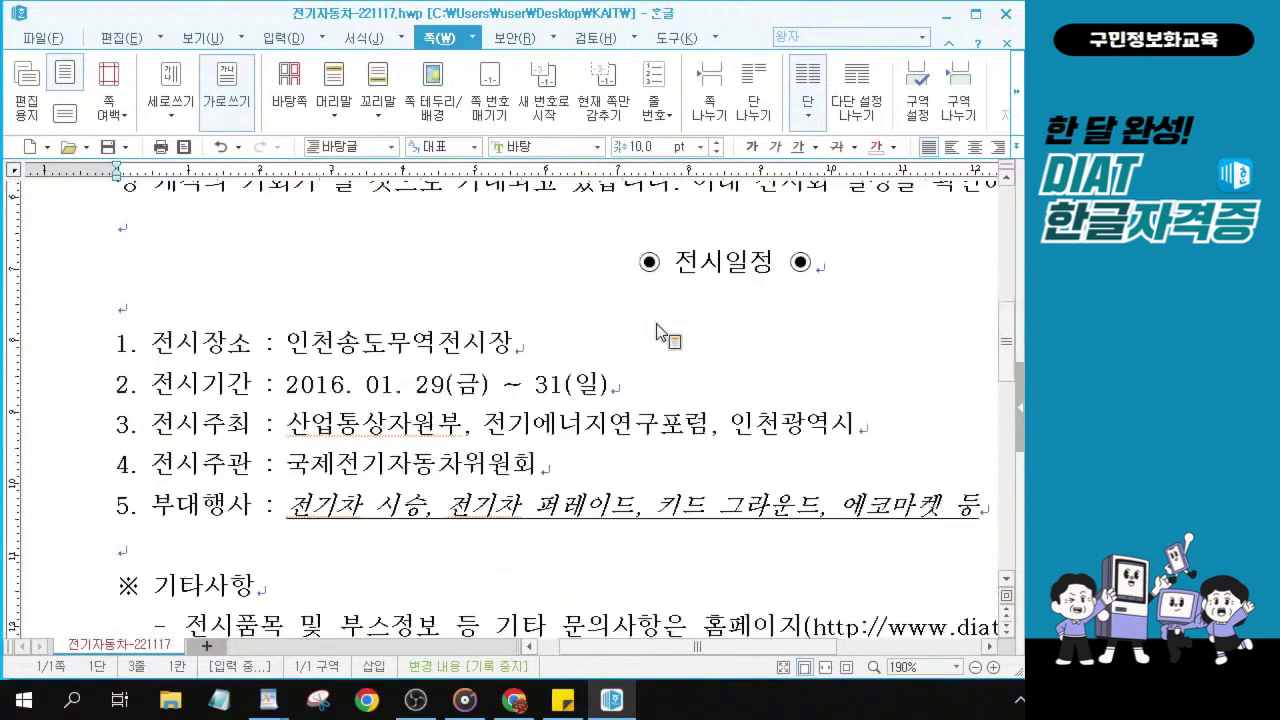
pyautogui.scroll(-7, 657, 332)
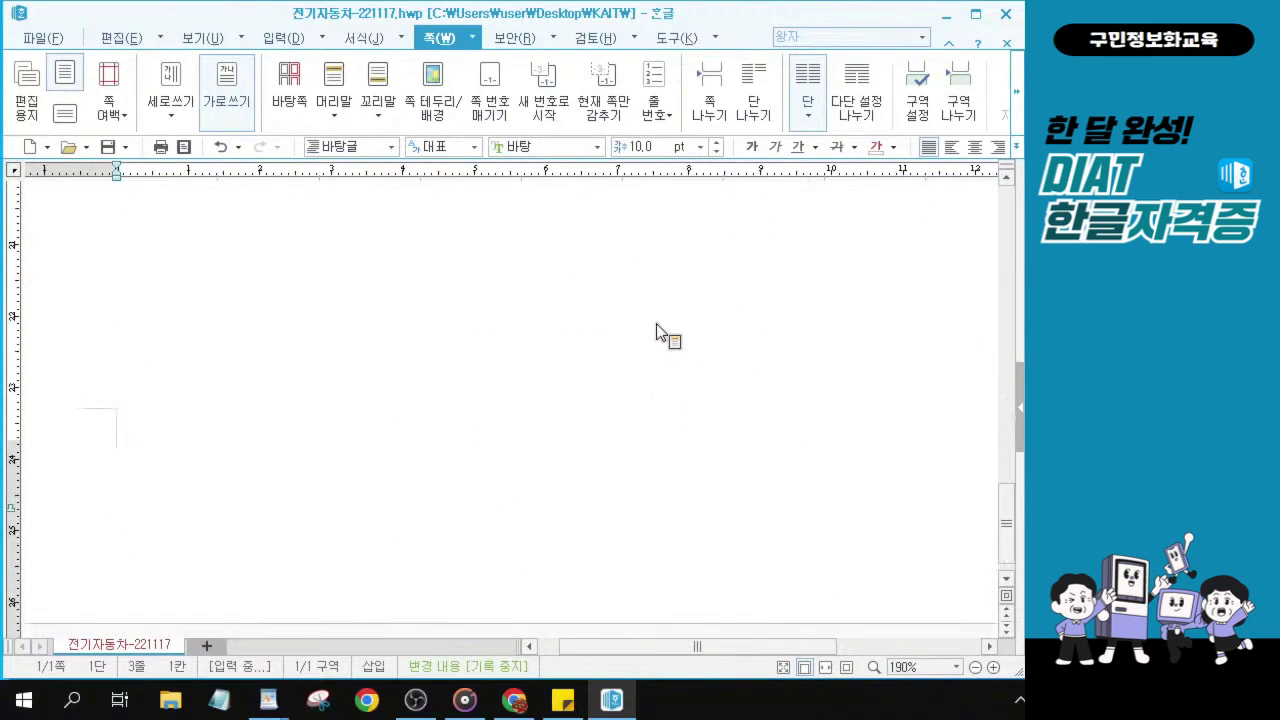
pyautogui.scroll(-1, 657, 330)
pyautogui.scroll(-10, 657, 332)
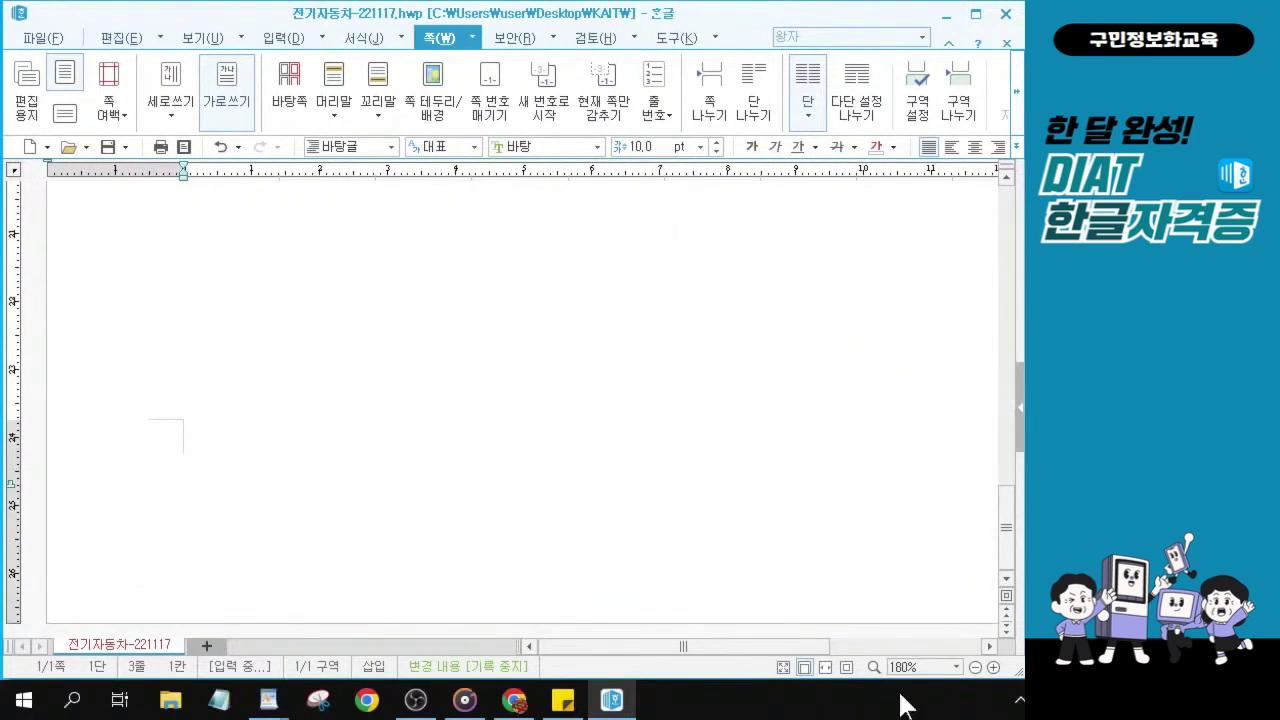
pyautogui.scroll(-1, 762, 510)
pyautogui.scroll(-5, 762, 510)
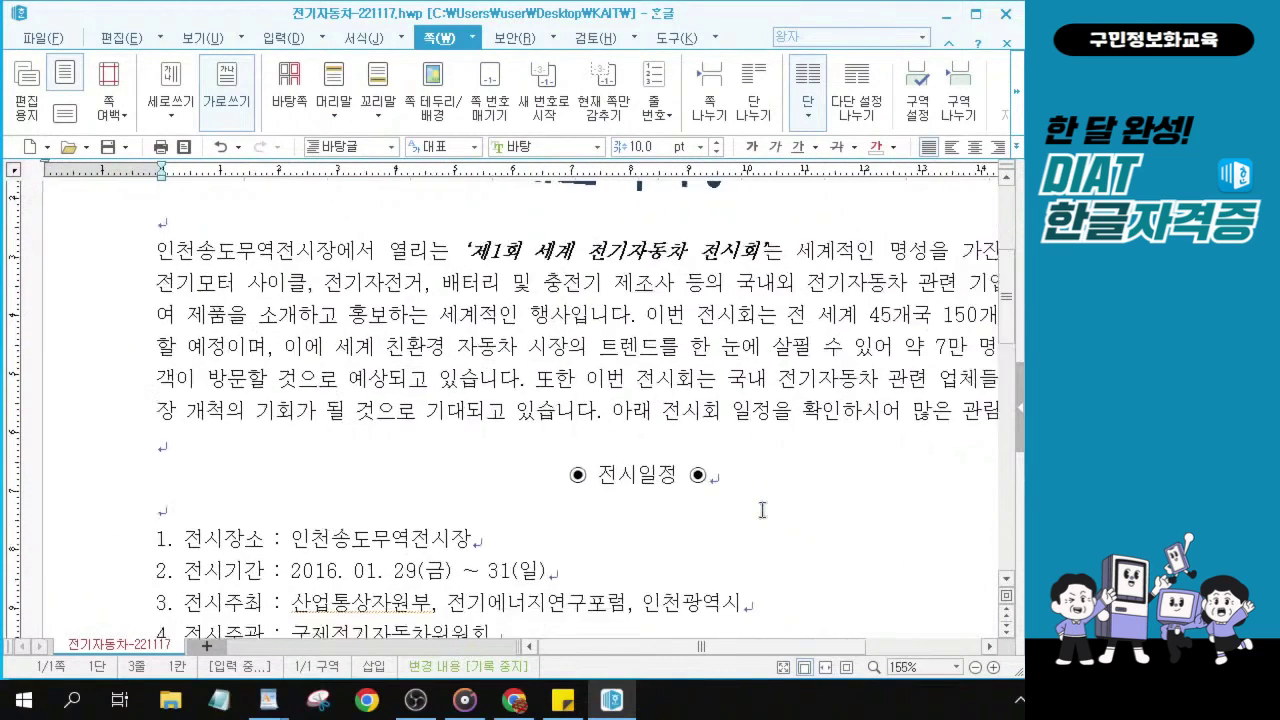
pyautogui.scroll(-3, 761, 509)
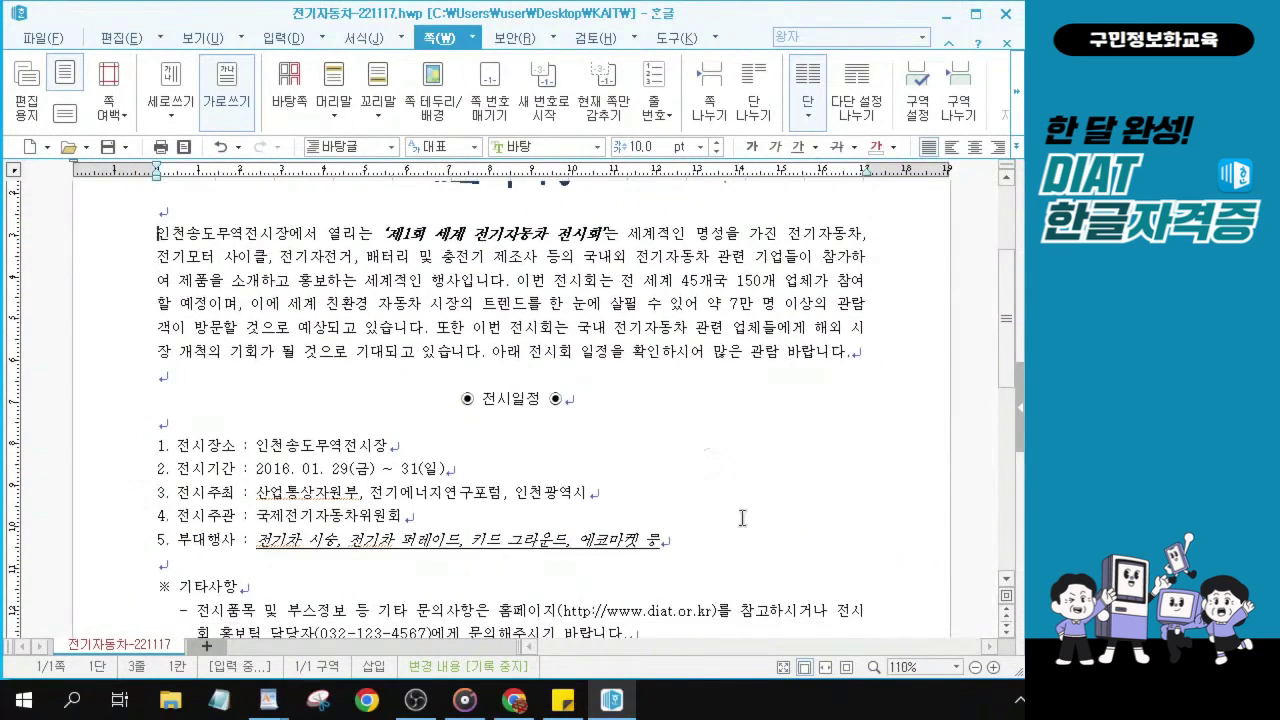
pyautogui.scroll(-6, 687, 459)
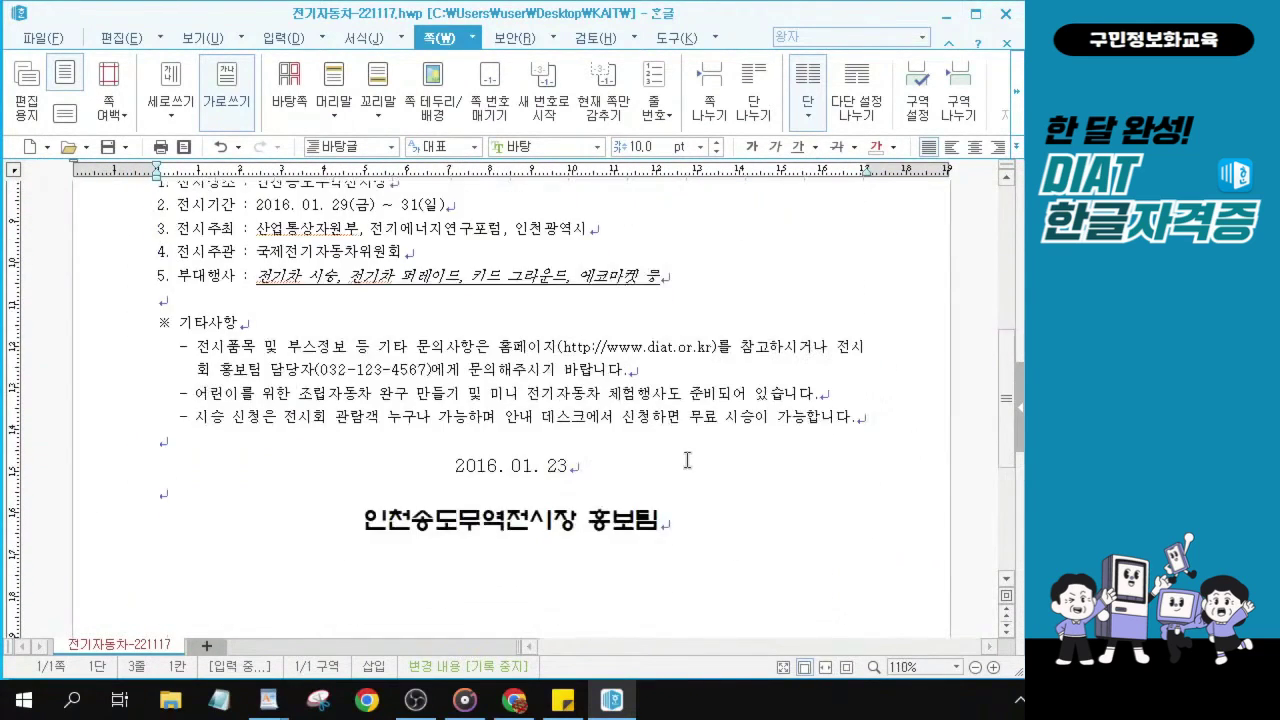
pyautogui.click(903, 544)
pyautogui.click(892, 547)
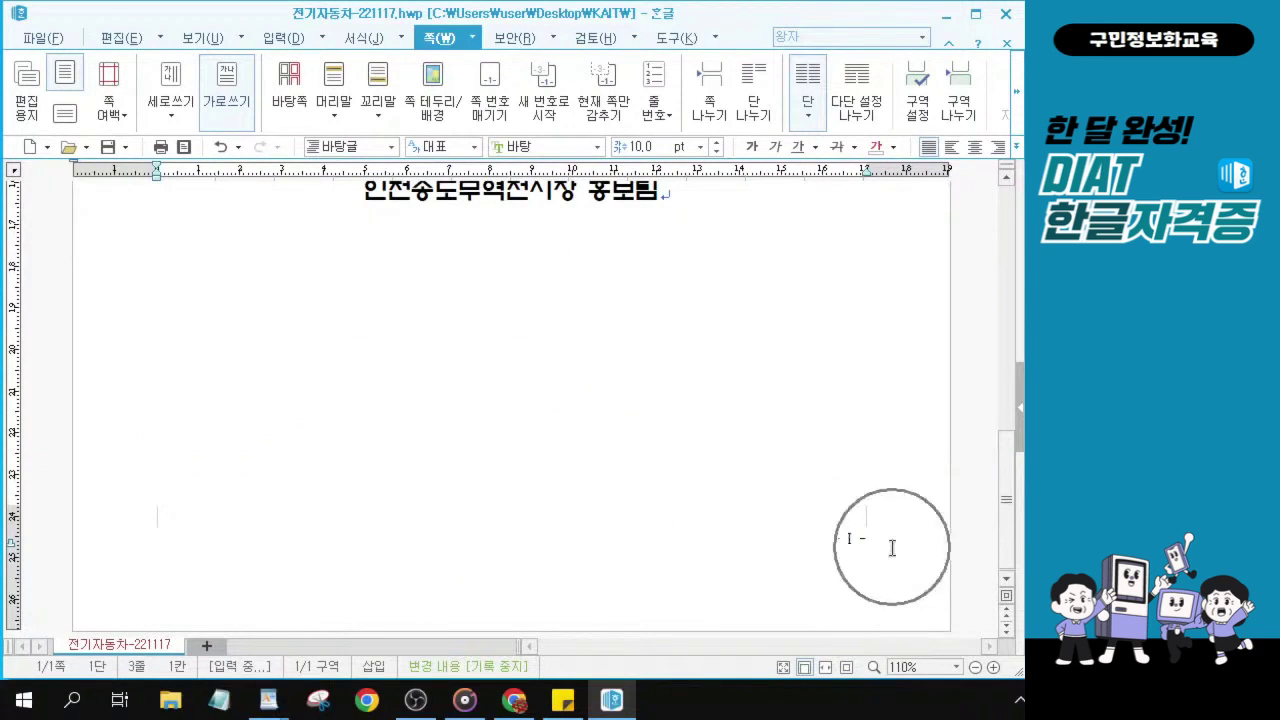
pyautogui.click(889, 544)
pyautogui.click(891, 547)
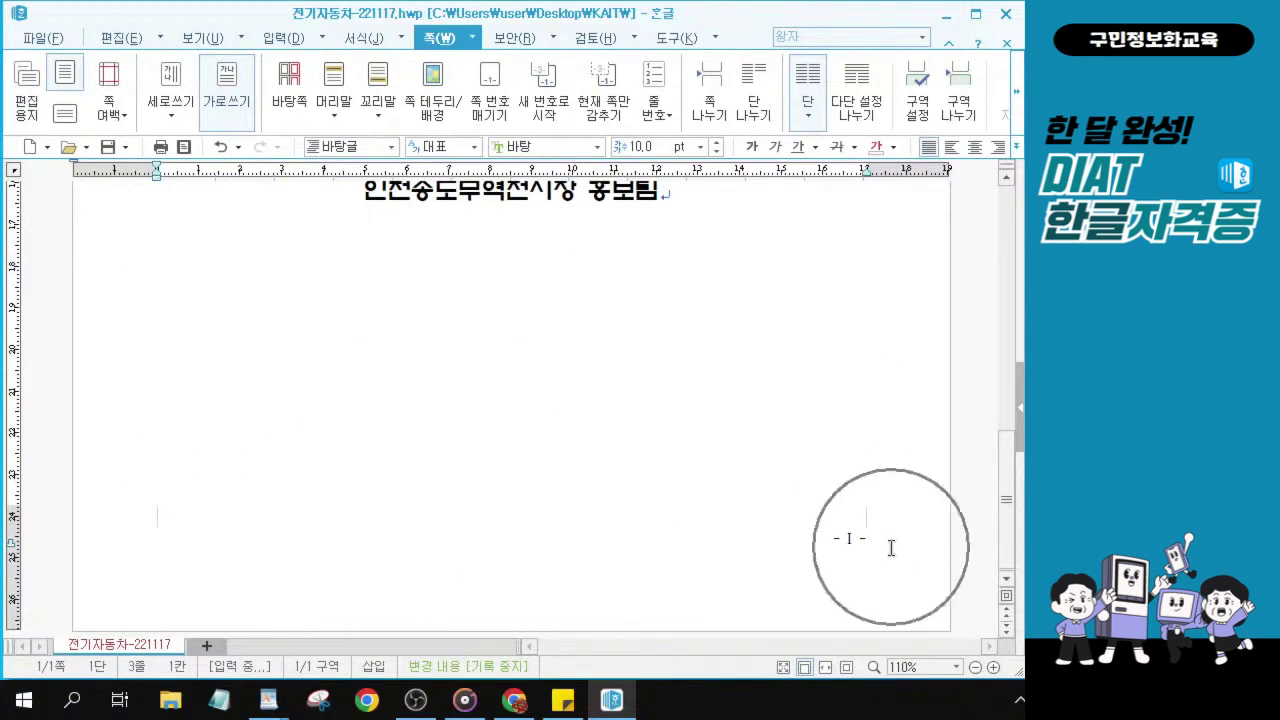
pyautogui.click(890, 547)
pyautogui.click(884, 548)
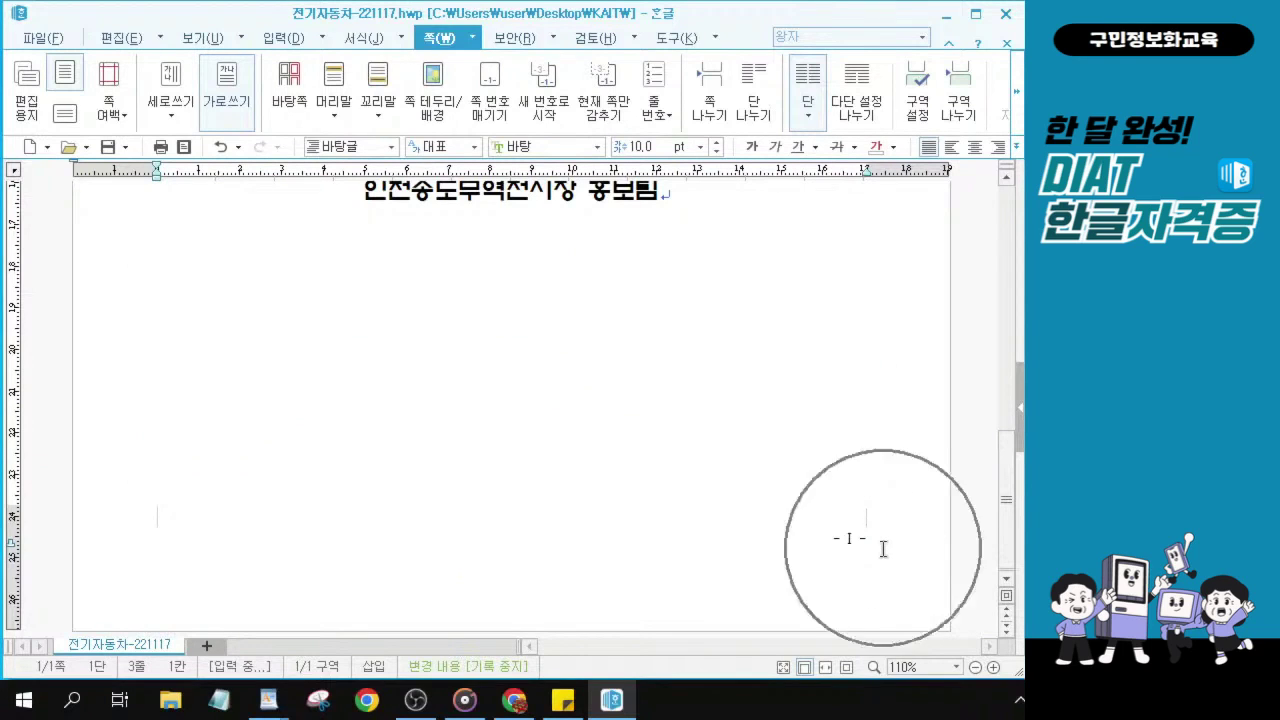
pyautogui.click(883, 548)
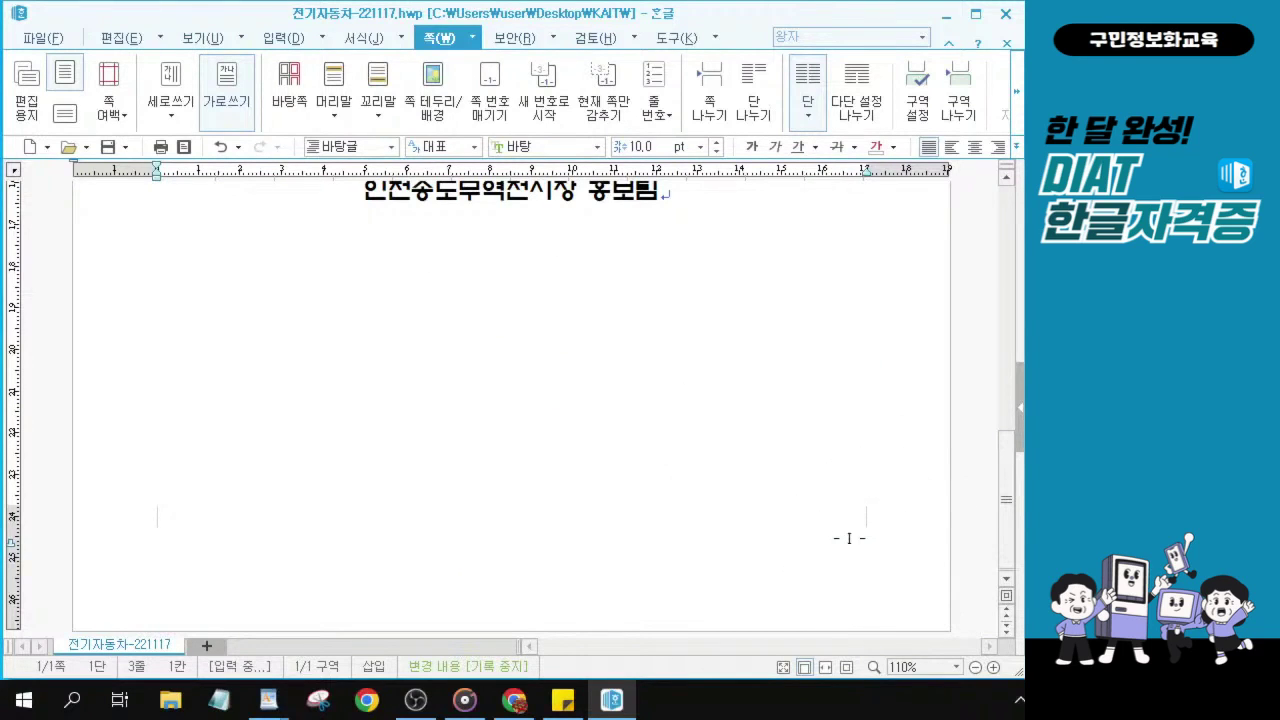
# - Save the document 전기자동차-221117.hwp
pyautogui.click(108, 148)
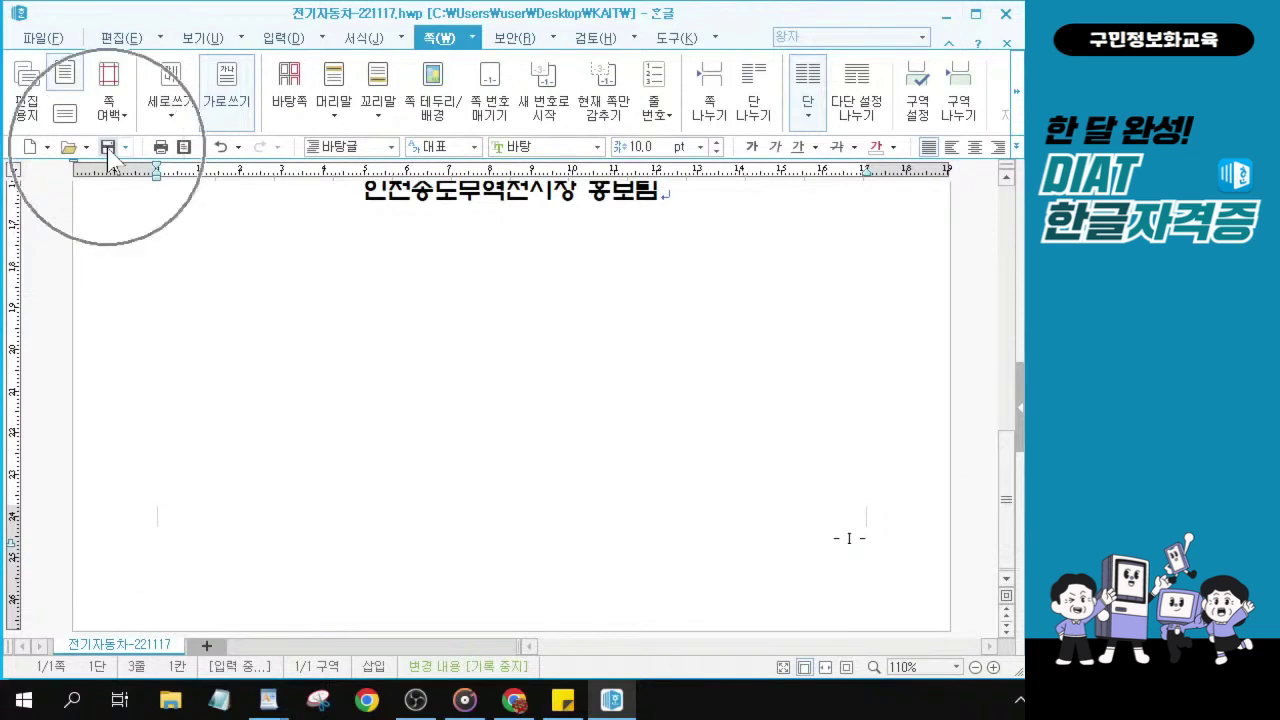
pyautogui.click(106, 148)
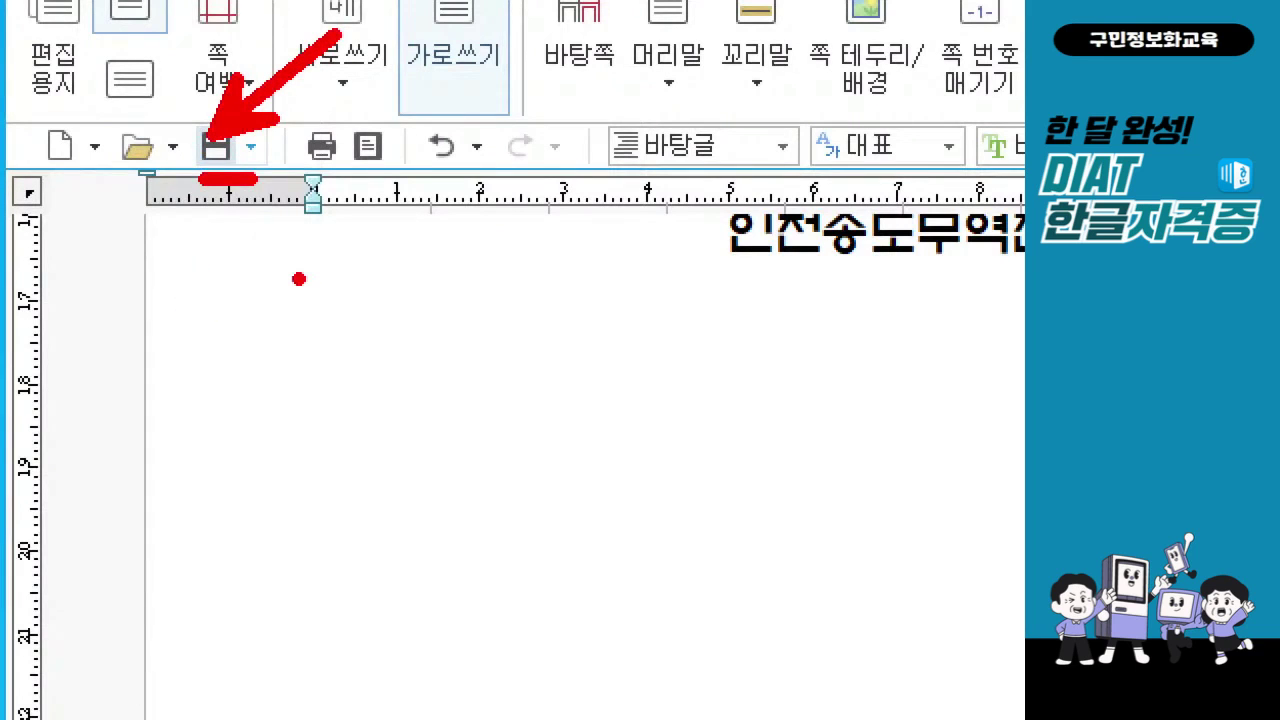
pyautogui.click(216, 147)
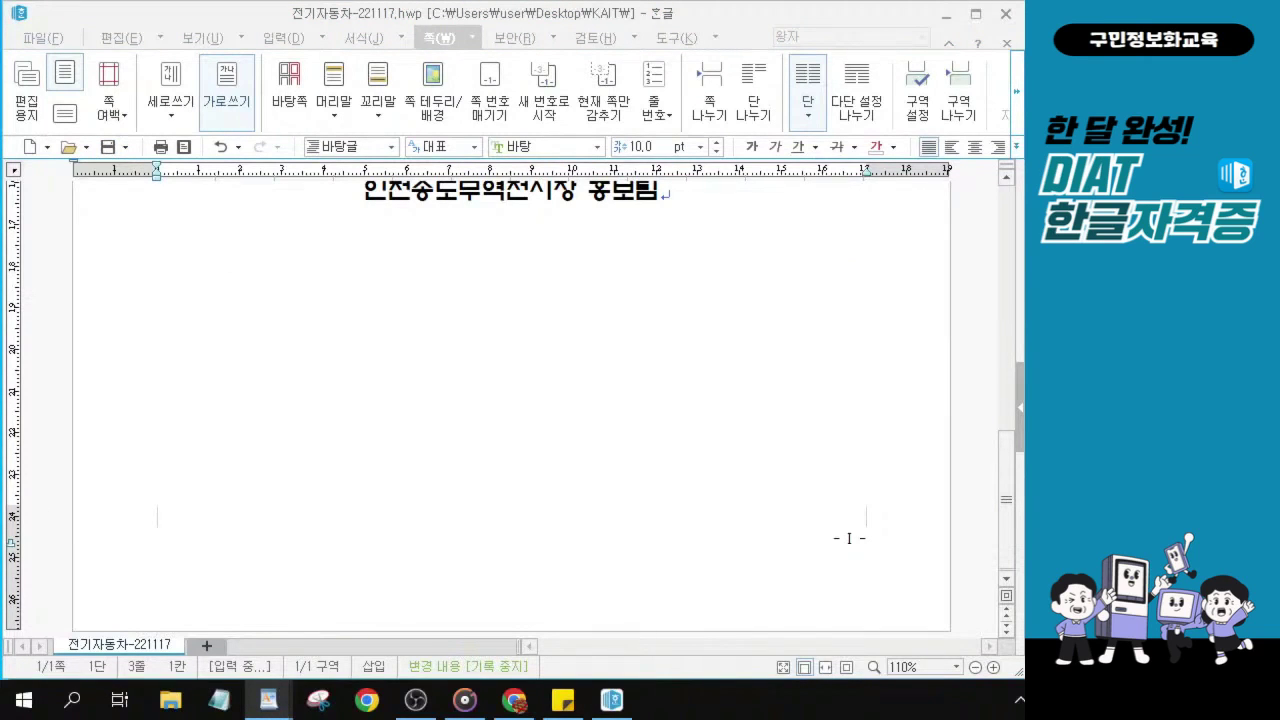
# - Insert a section break (구역 나누기) at the end of the line "인천송도무역전시장 홍보팀" to start page 2
pyautogui.scroll(1, 665, 222)
pyautogui.click(670, 261)
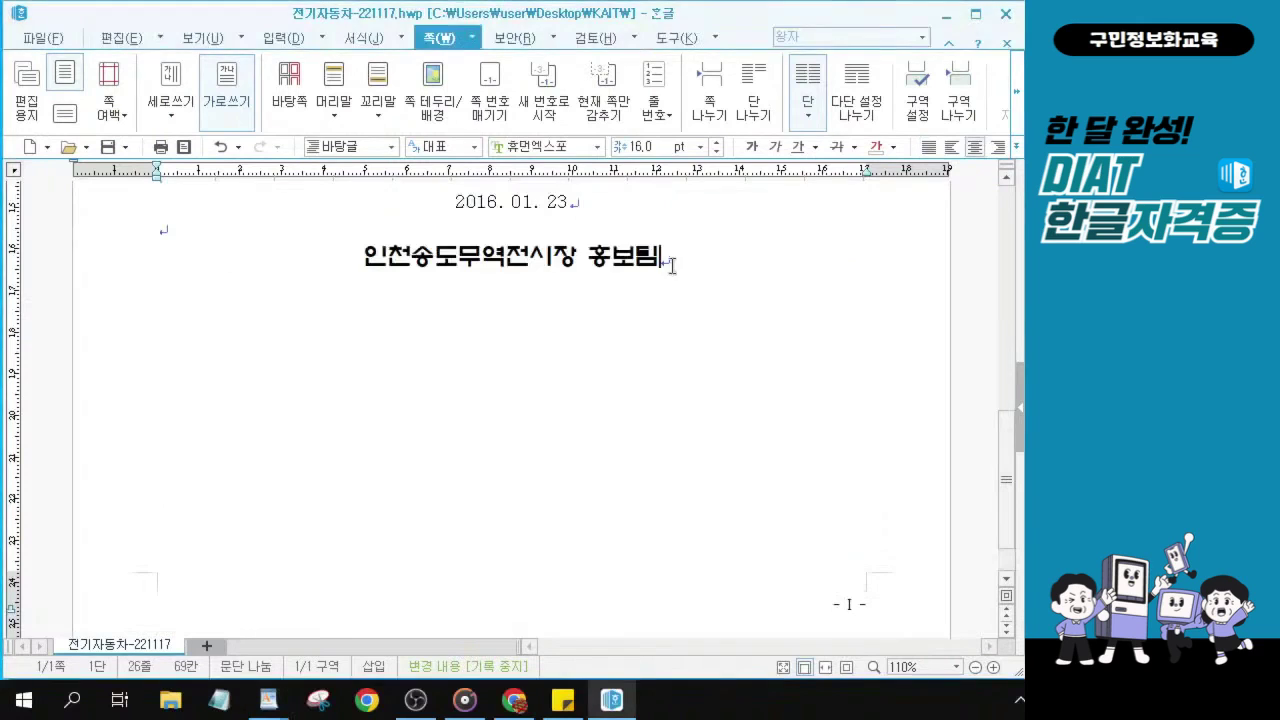
pyautogui.scroll(2, 670, 261)
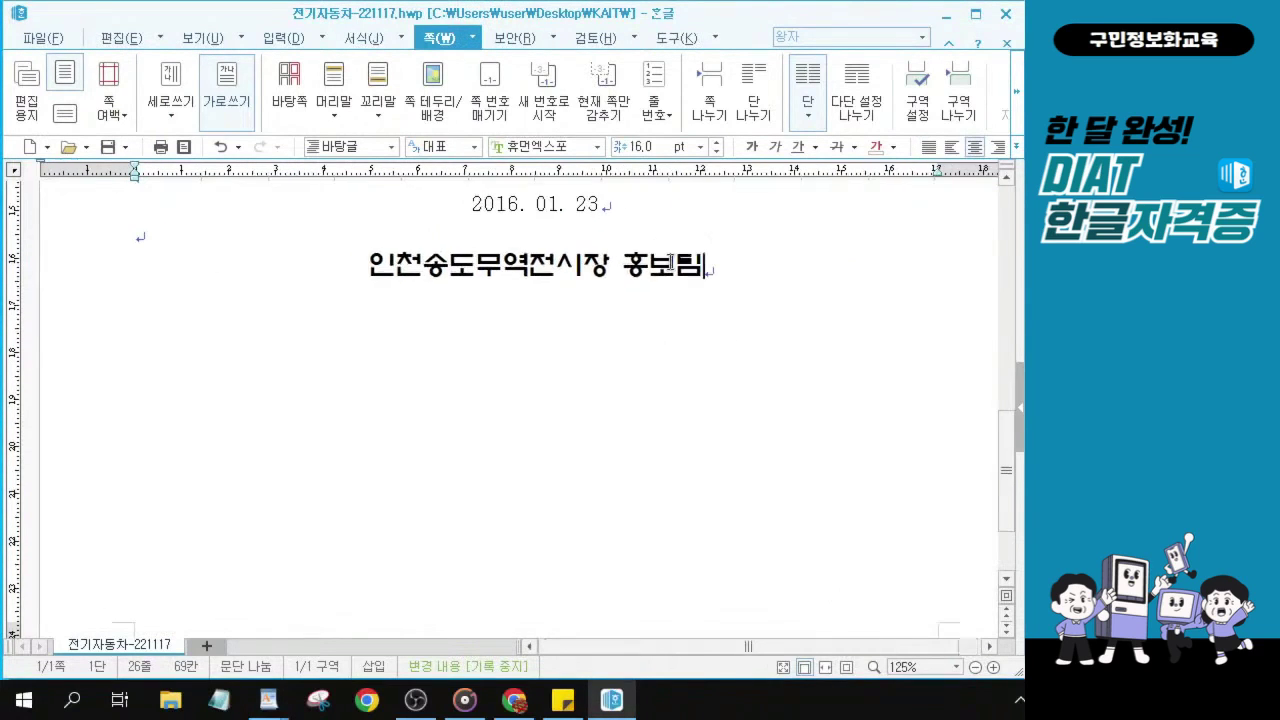
pyautogui.click(748, 272)
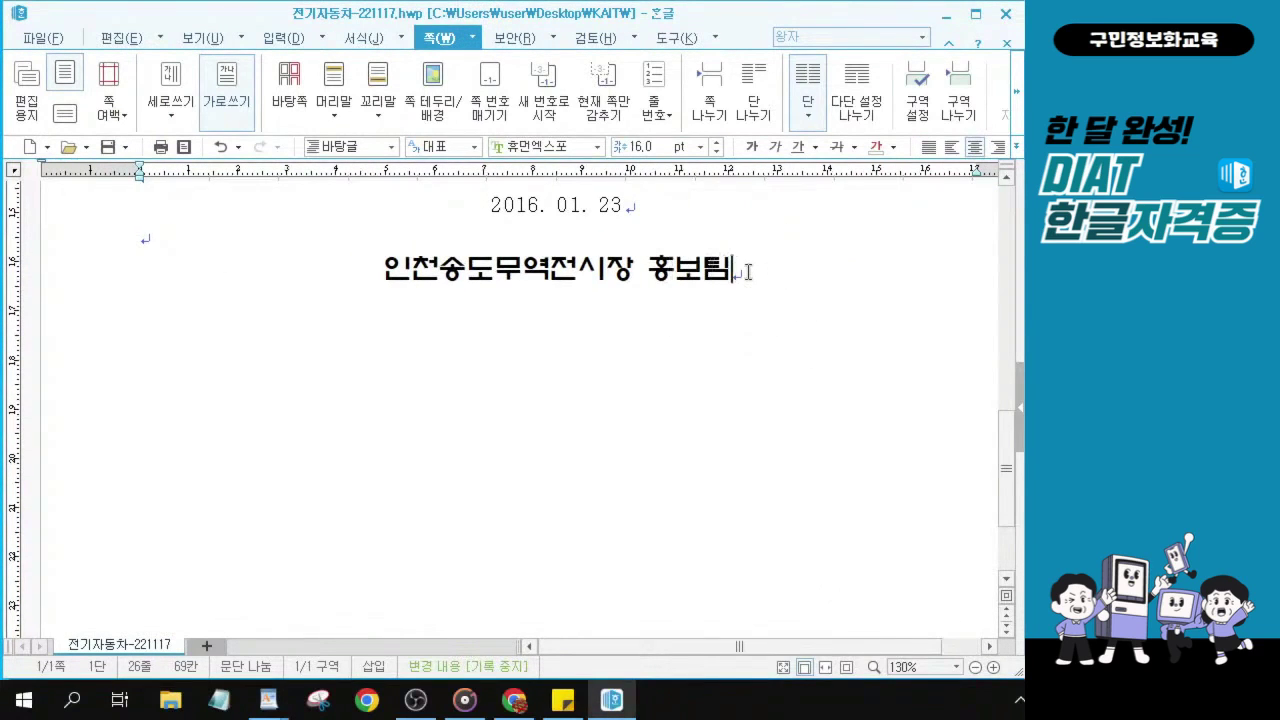
pyautogui.click(748, 272)
pyautogui.click(766, 268)
pyautogui.hotkey('alt', 'Tab')
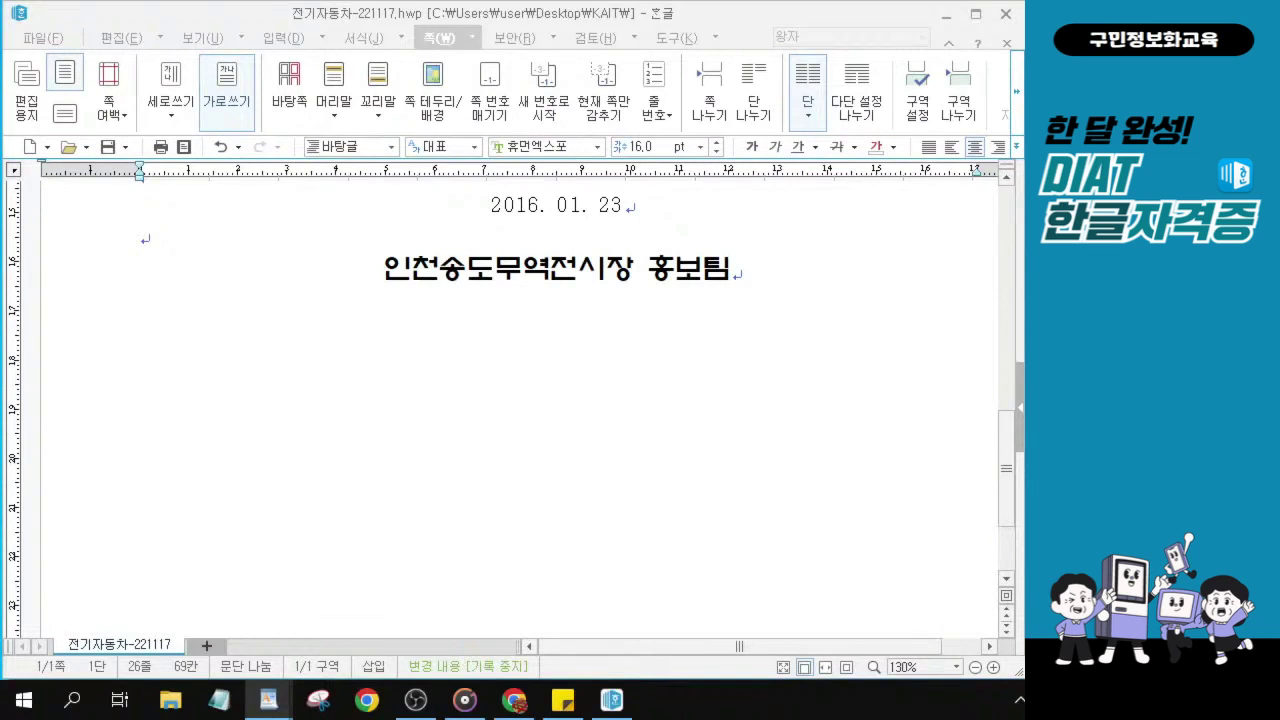
pyautogui.click(737, 270)
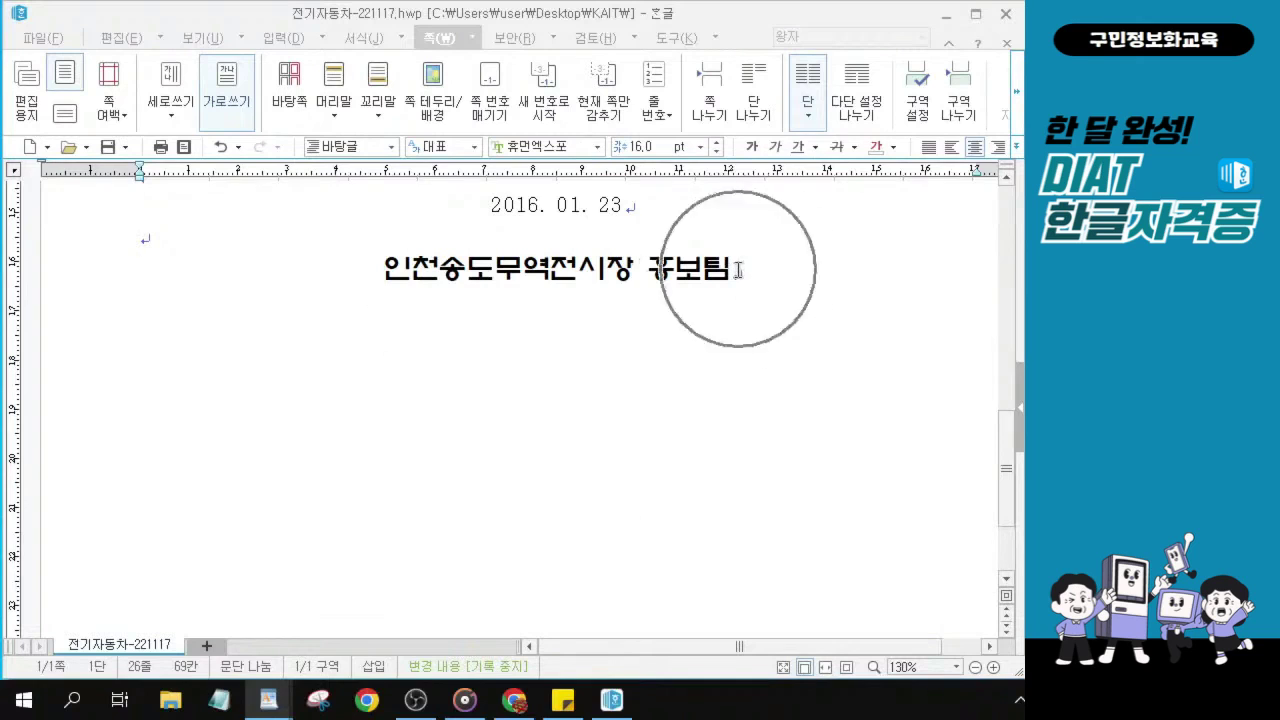
pyautogui.click(737, 270)
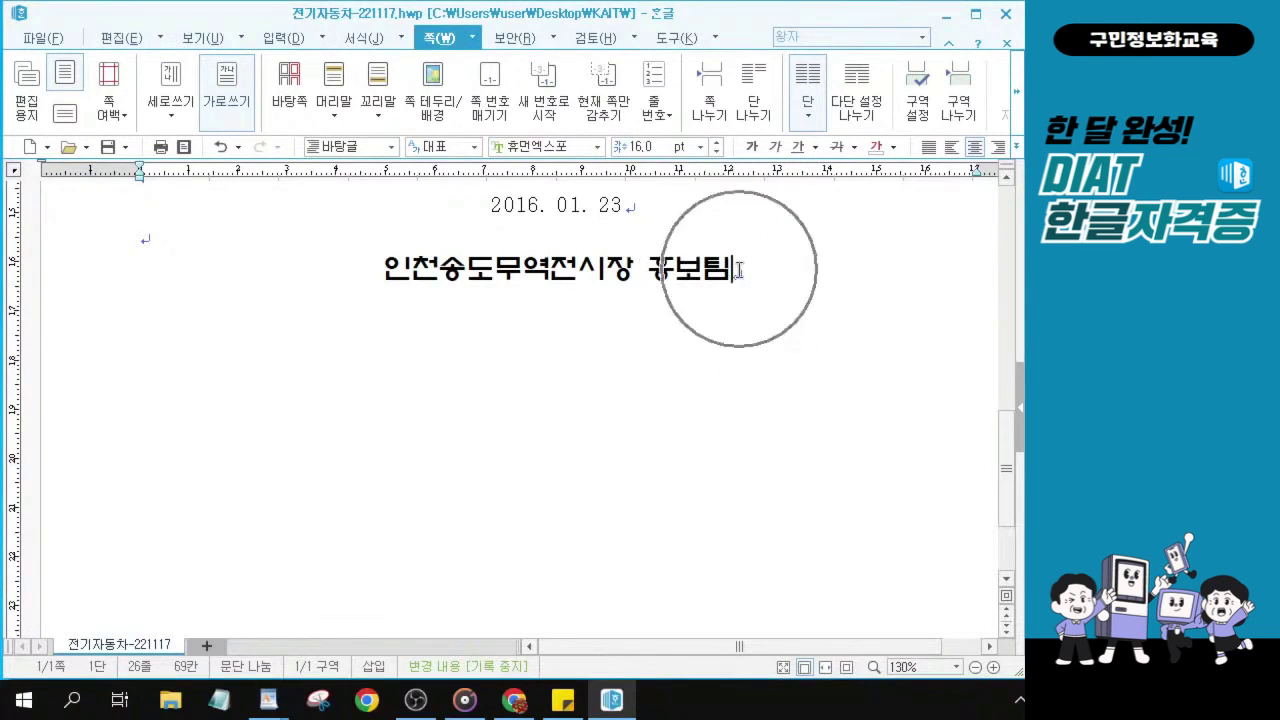
pyautogui.click(432, 48)
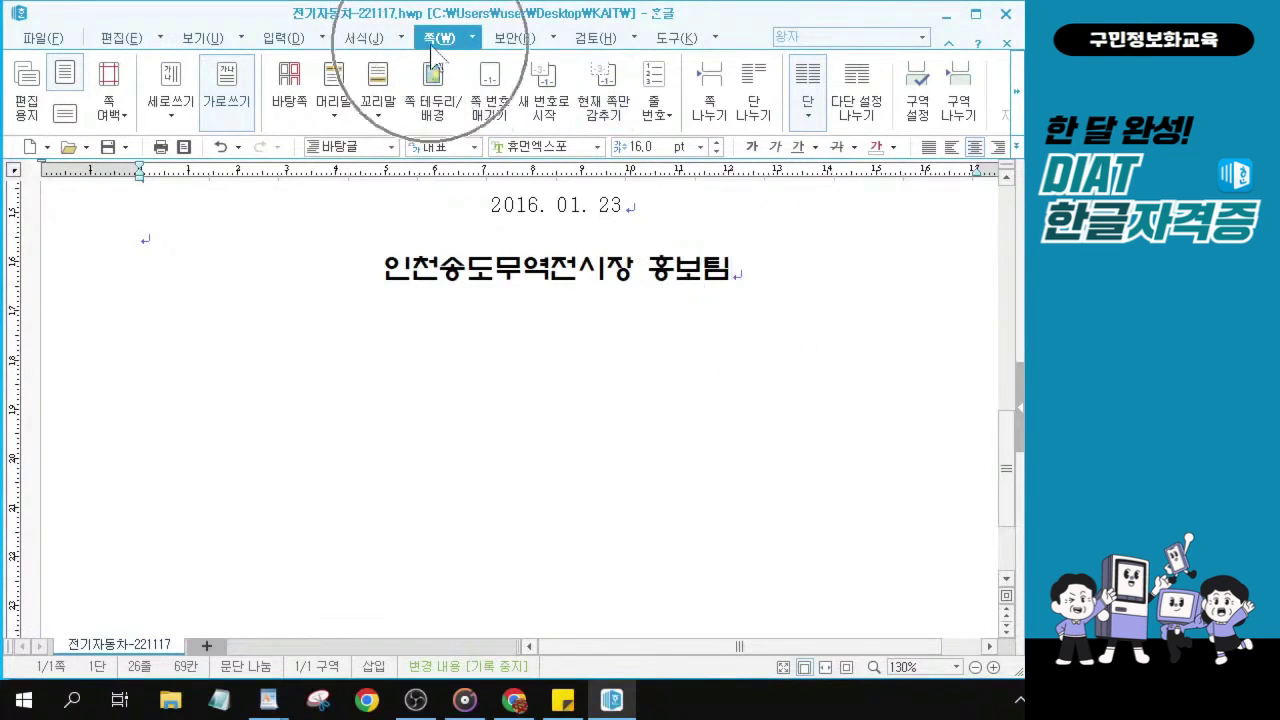
pyautogui.click(1017, 110)
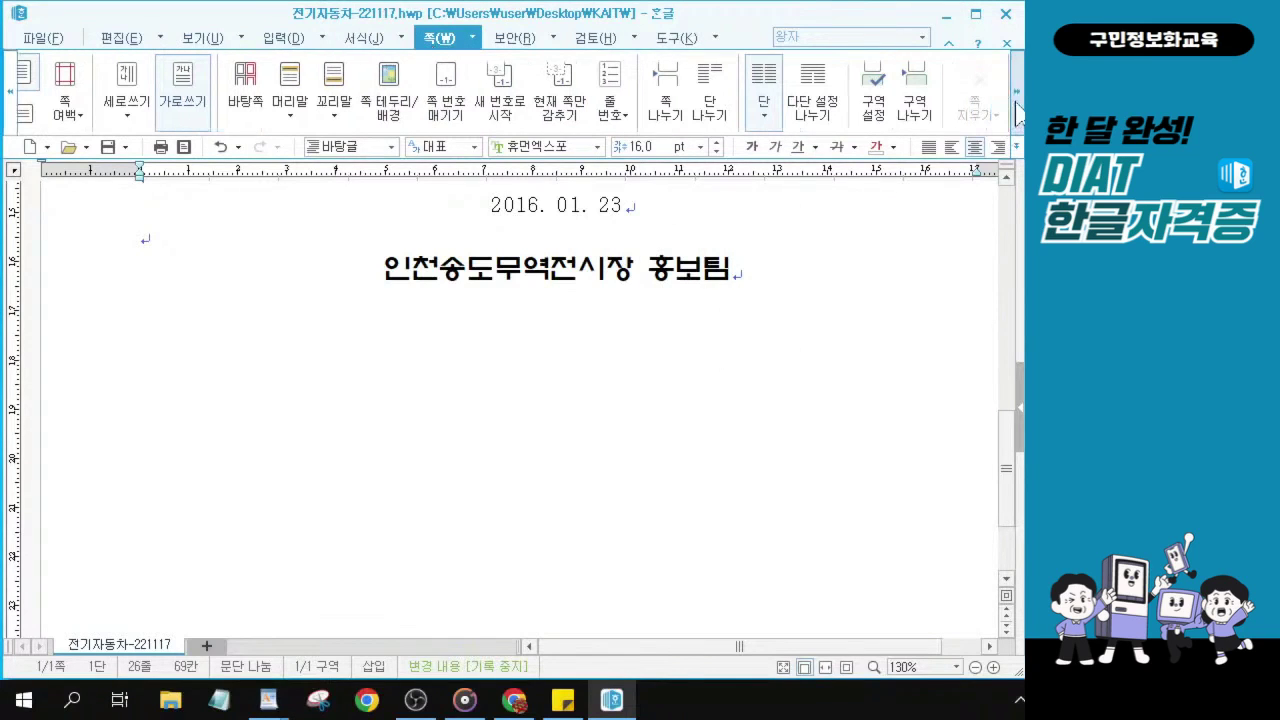
pyautogui.click(918, 111)
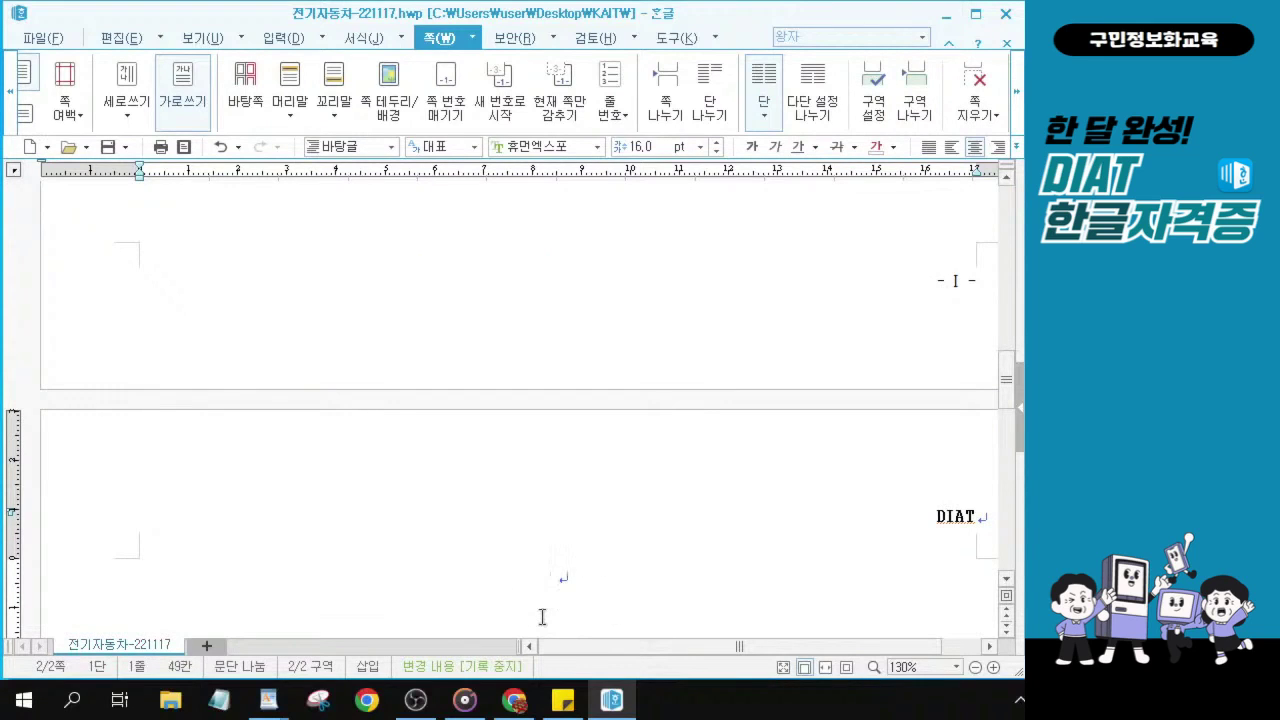
# - Insert a multi-column break (다단 설정 나누기) on the first line of page 2
pyautogui.hotkey('alt', 'Tab')
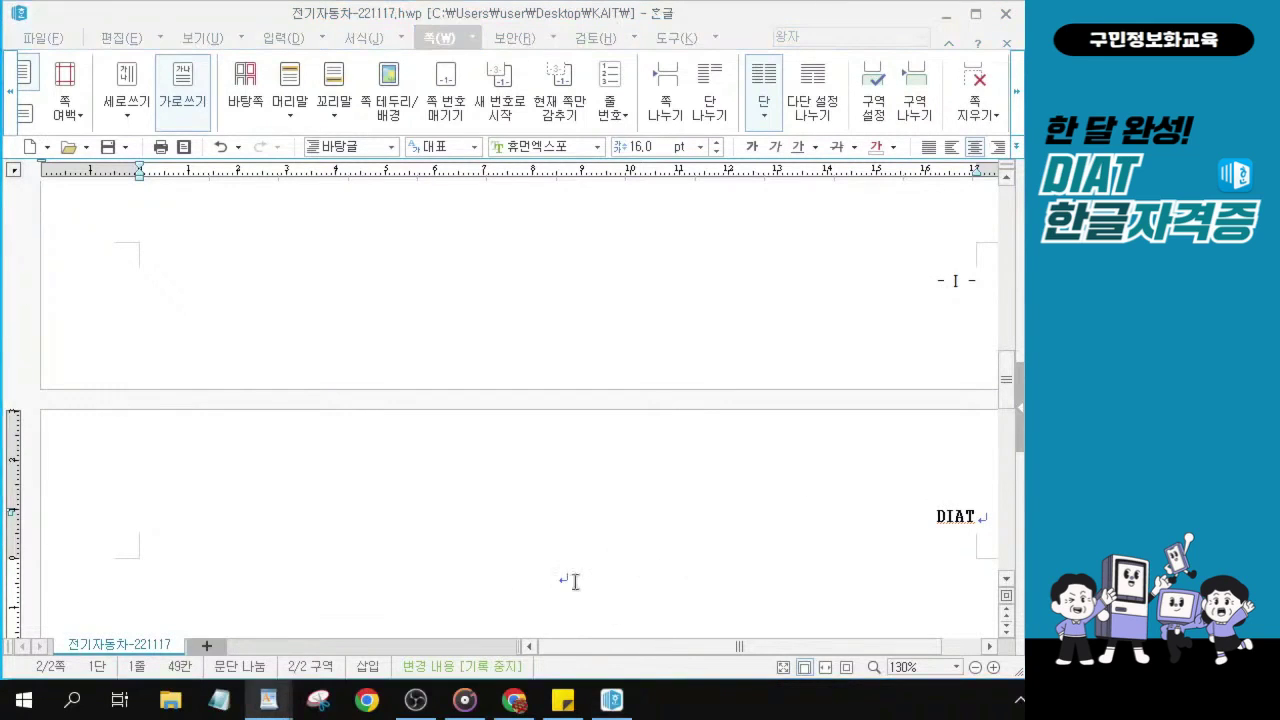
pyautogui.click(565, 579)
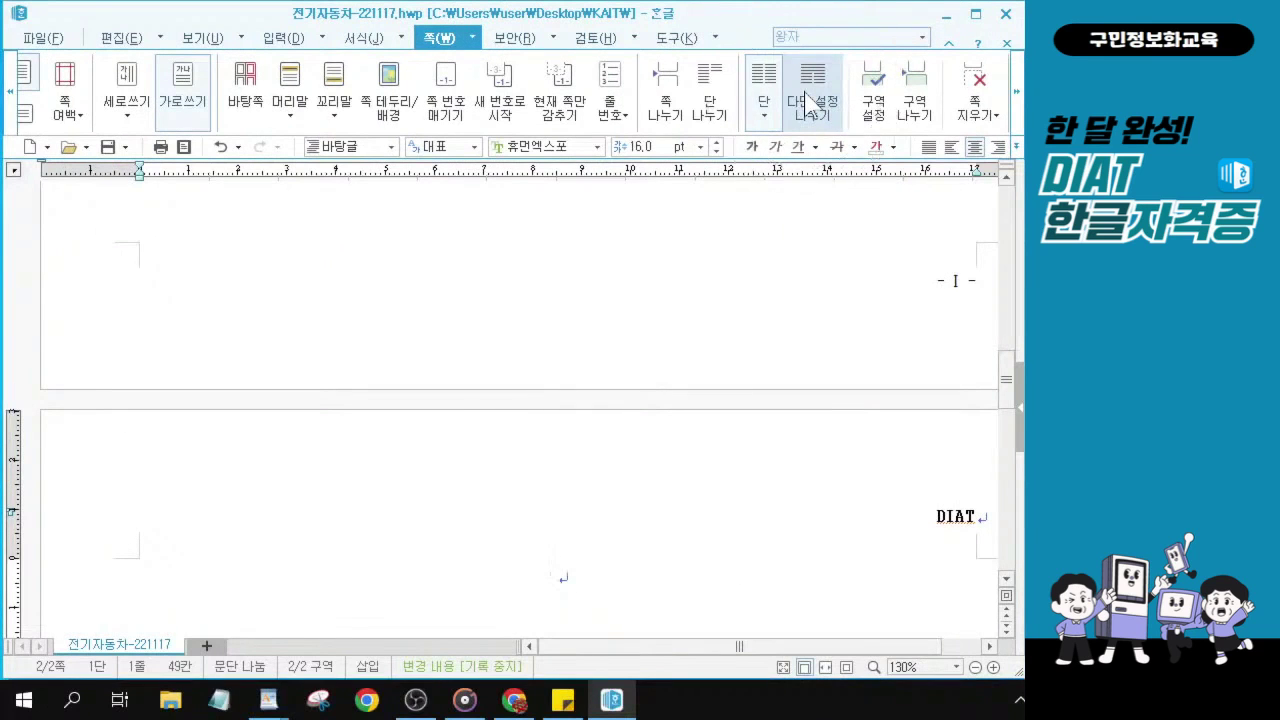
pyautogui.click(808, 103)
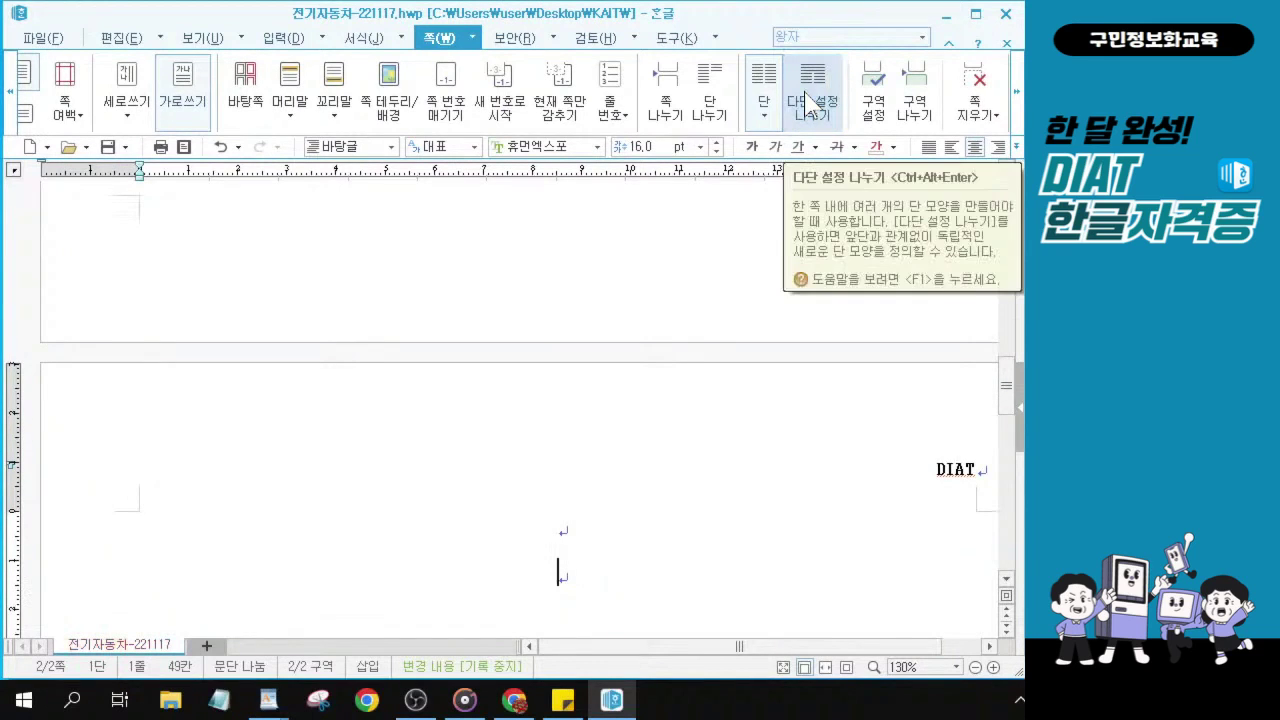
# - Set the second line of page 2, below the multi-column break, to a two-column layout (둘)
pyautogui.click(570, 593)
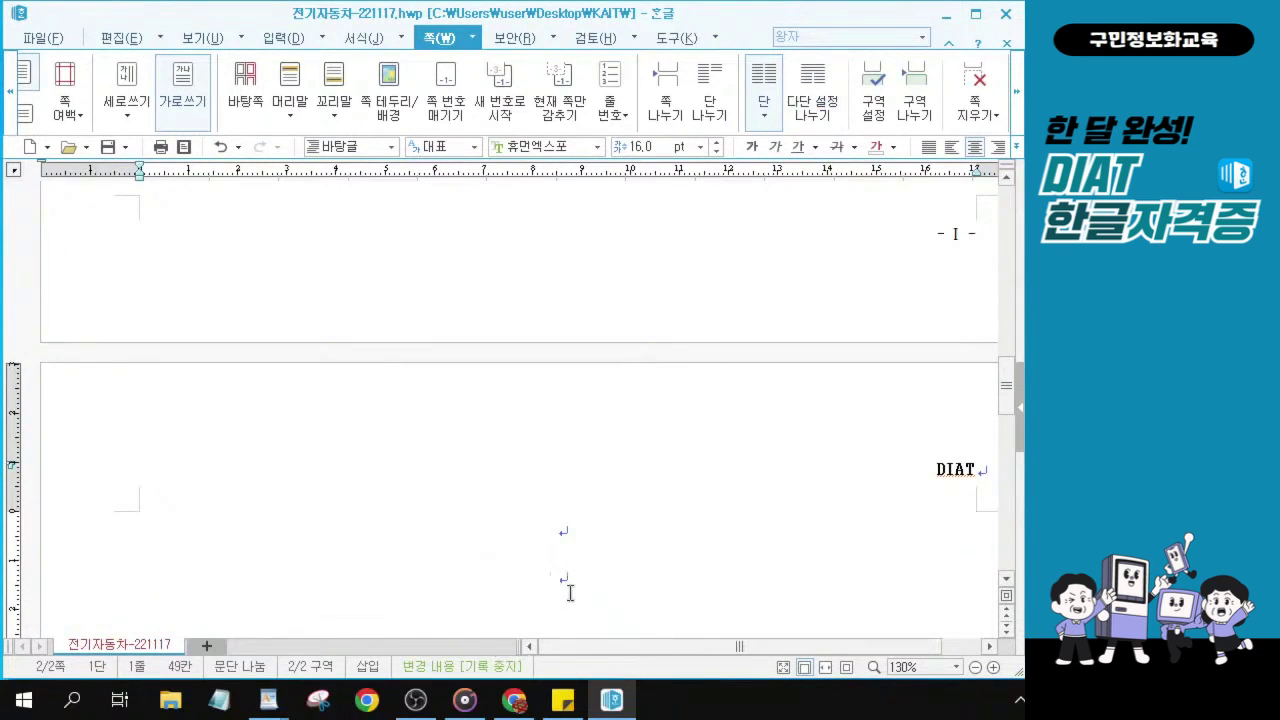
pyautogui.click(759, 117)
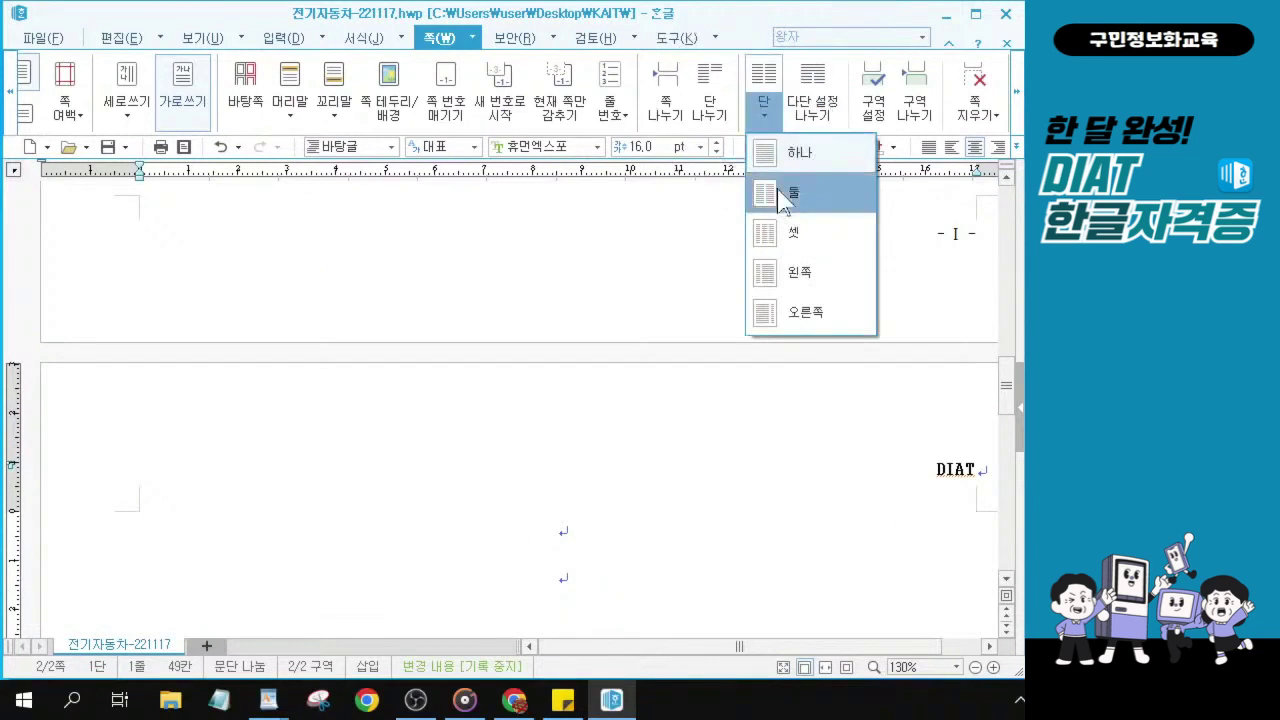
pyautogui.press('ctrl')
pyautogui.press('ctrl')
pyautogui.press('ctrl')
pyautogui.press('ctrl')
pyautogui.press('ctrl')
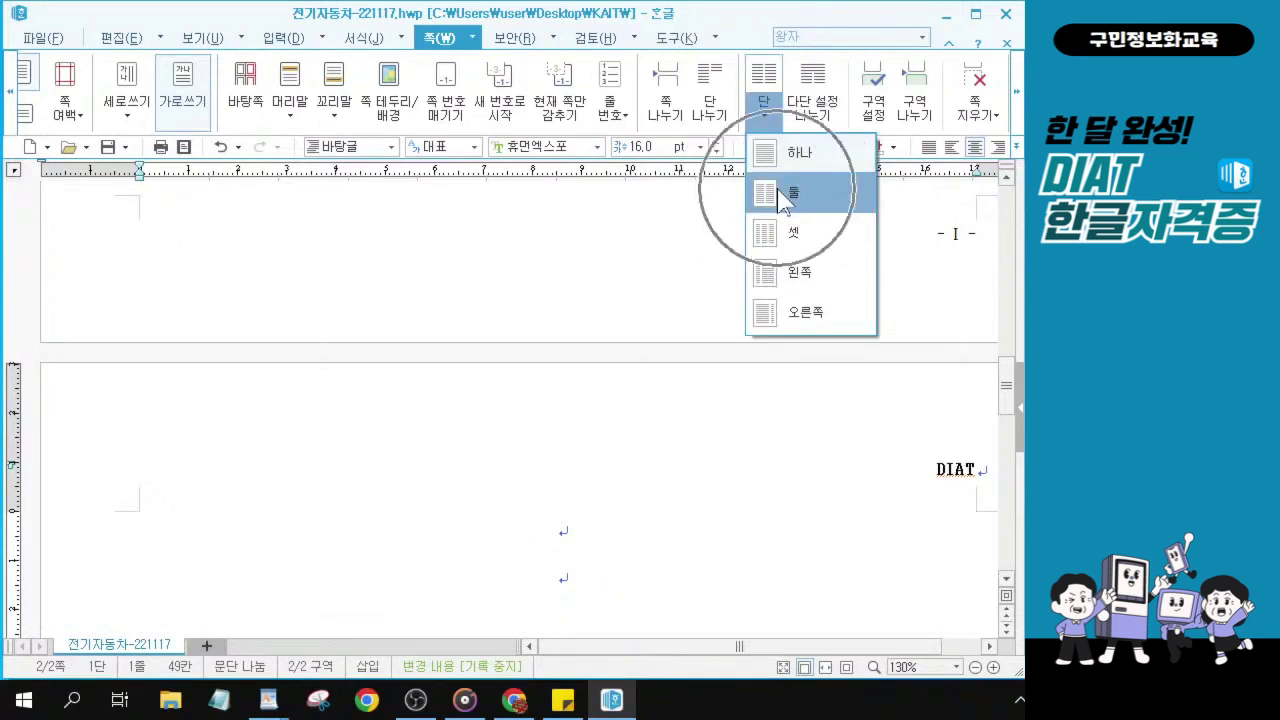
pyautogui.press('ctrl')
pyautogui.press('ctrl')
pyautogui.press('ctrl')
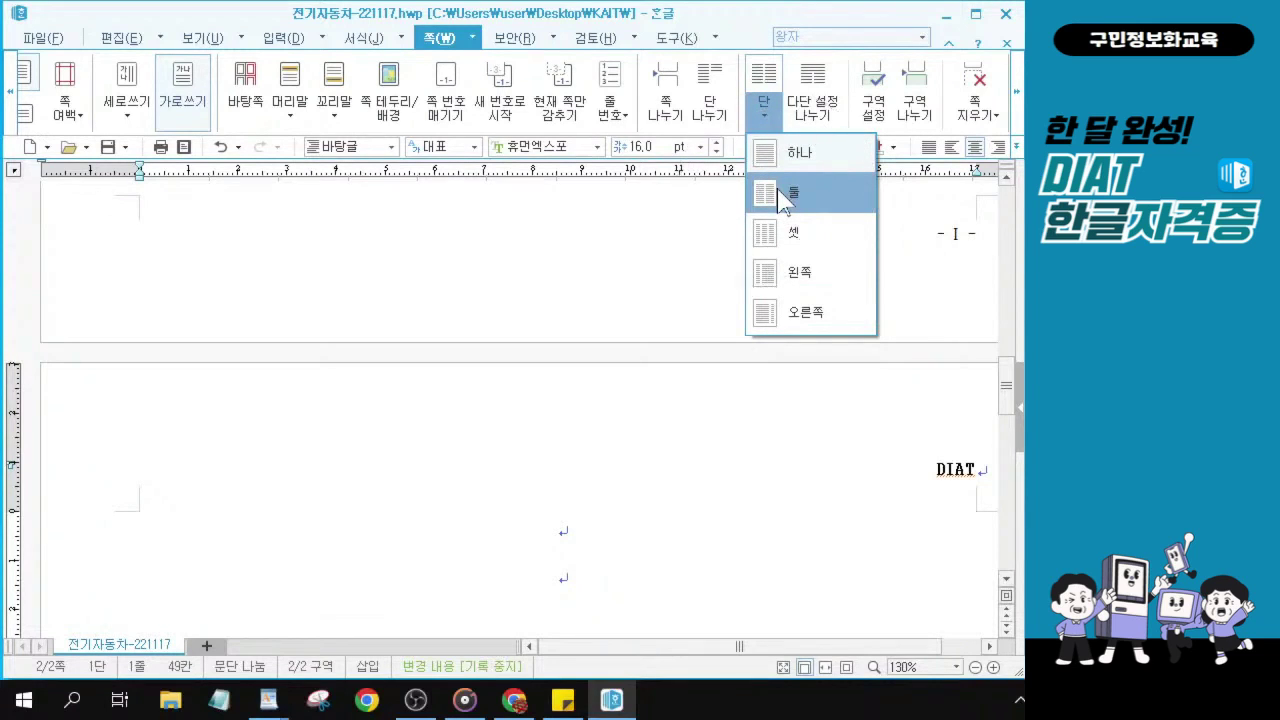
pyautogui.click(783, 196)
pyautogui.press('ctrl')
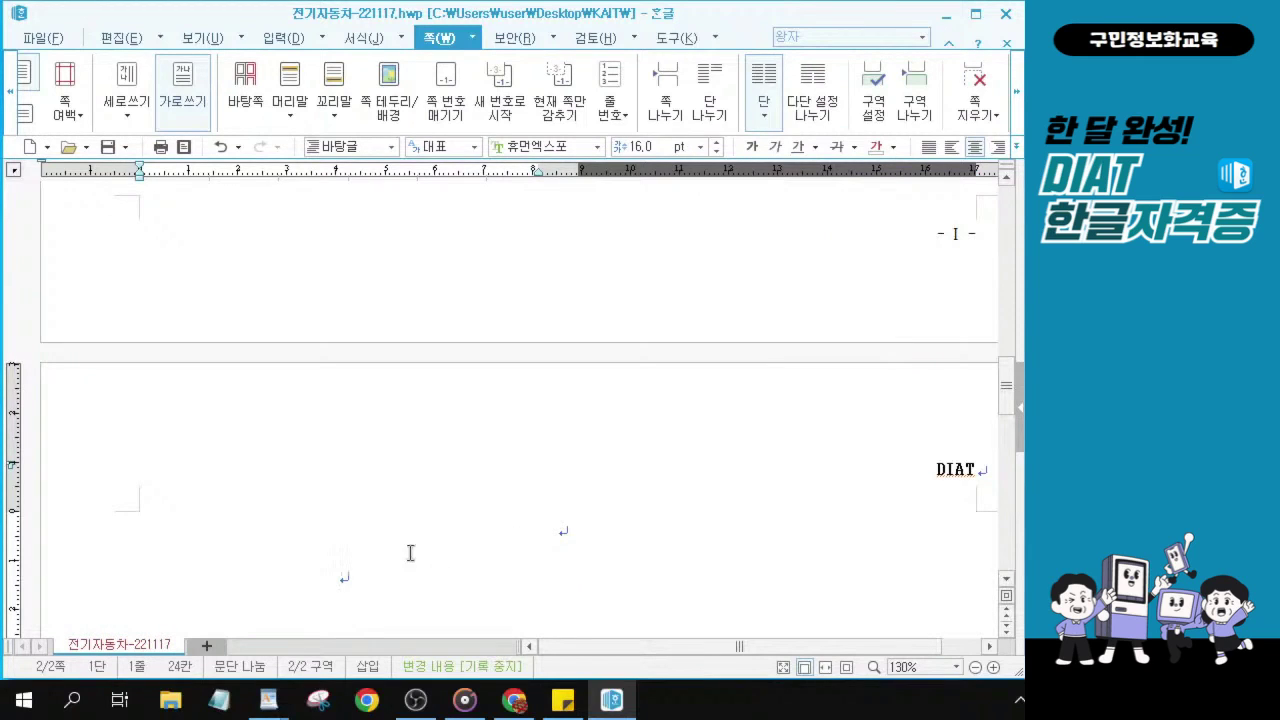
pyautogui.press('ctrl')
pyautogui.press('ctrl')
pyautogui.press('ctrl')
pyautogui.click(345, 578)
pyautogui.click(347, 576)
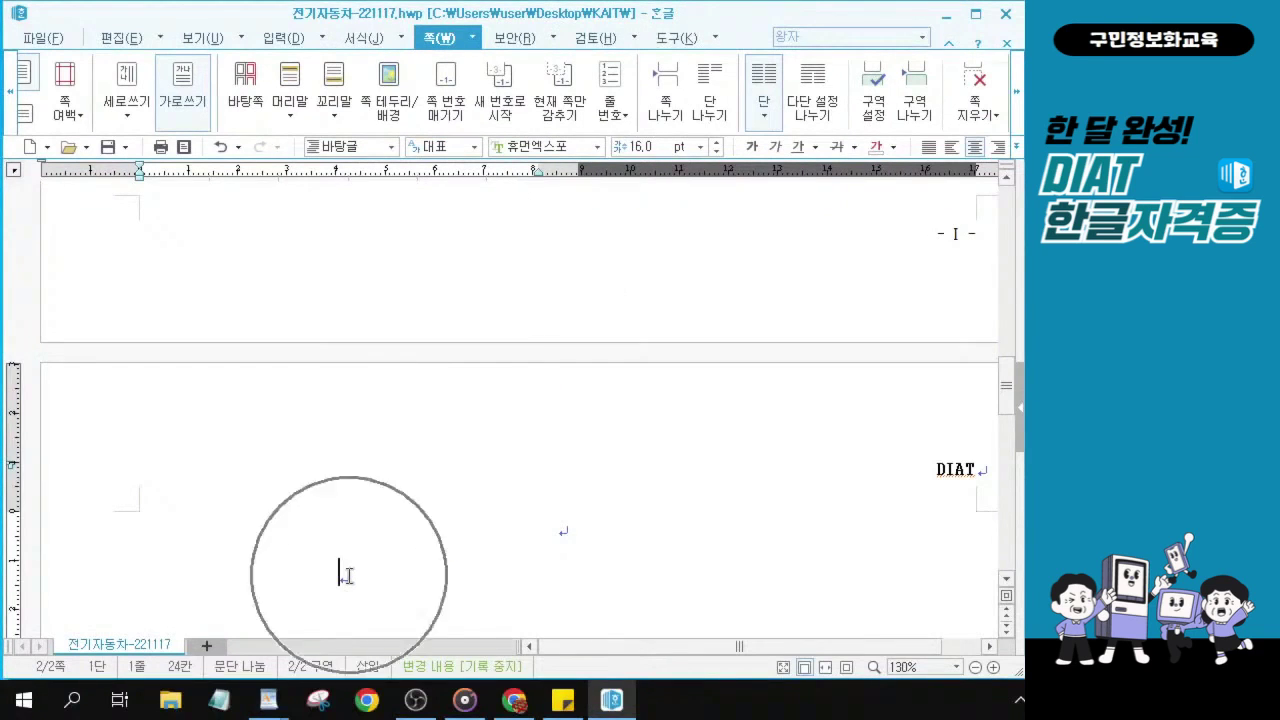
pyautogui.scroll(-1, 349, 577)
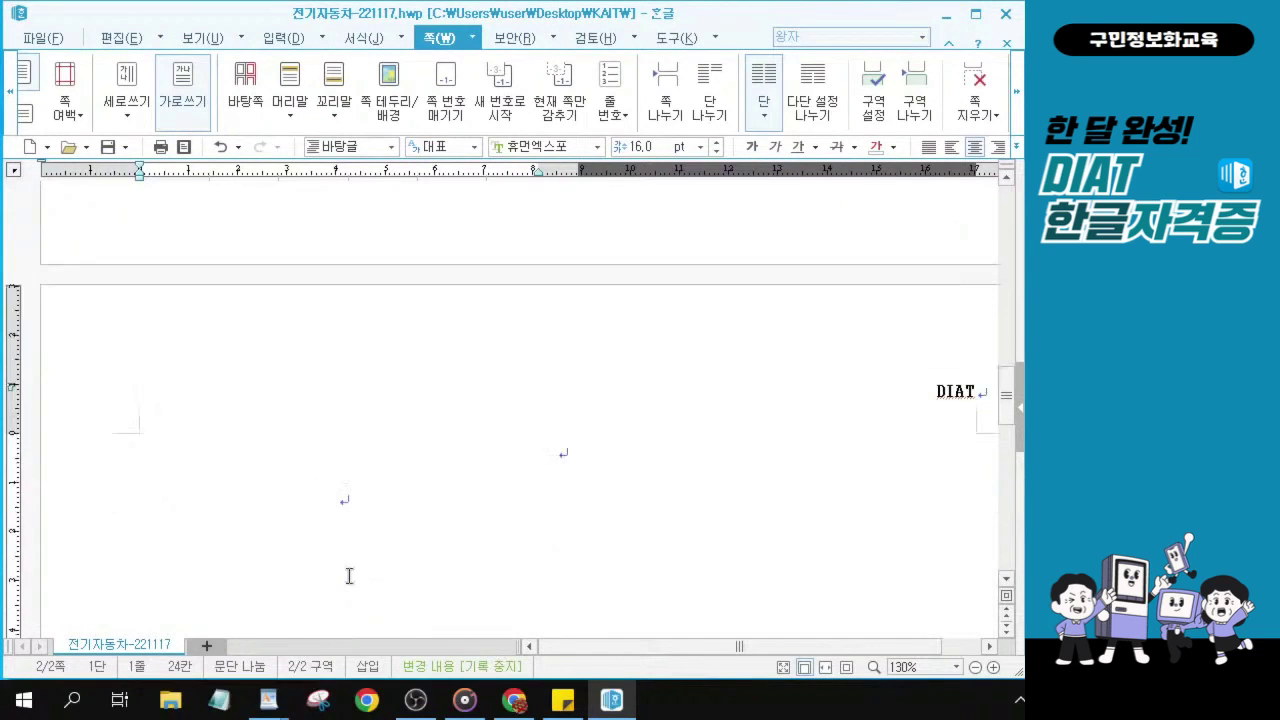
pyautogui.click(345, 495)
pyautogui.click(345, 495)
pyautogui.click(340, 501)
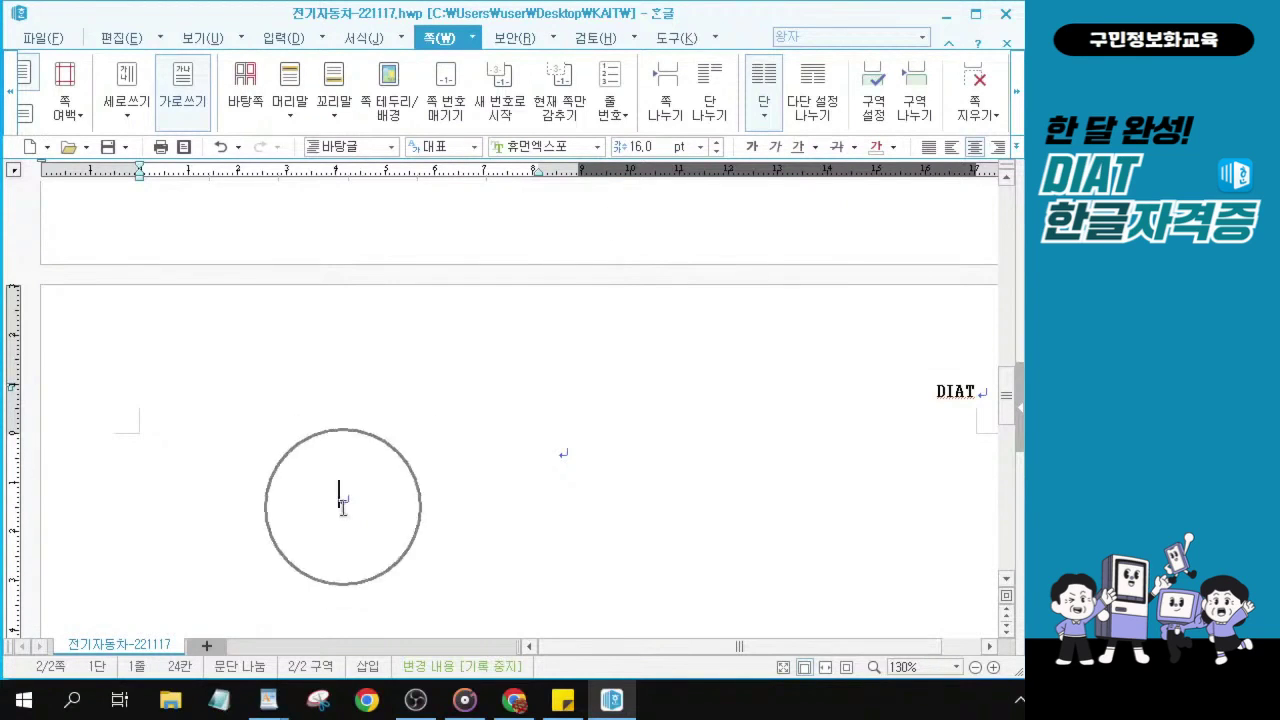
pyautogui.click(345, 496)
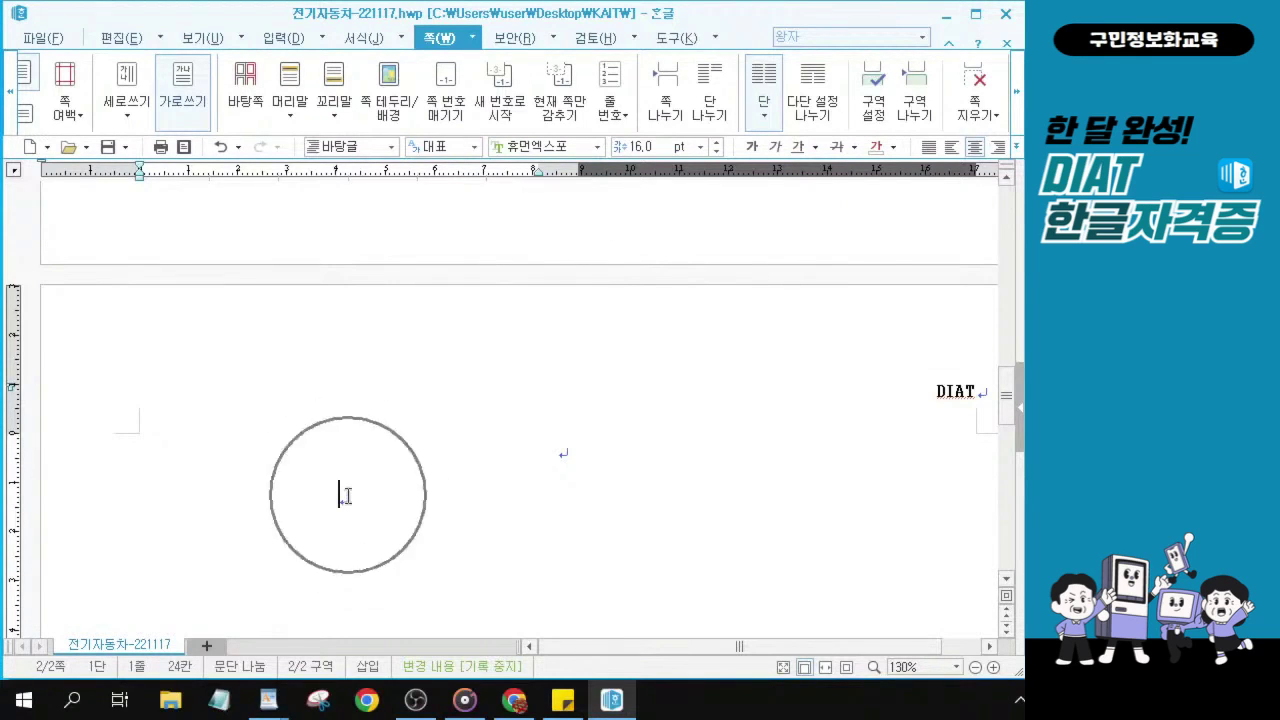
pyautogui.click(346, 496)
pyautogui.click(346, 496)
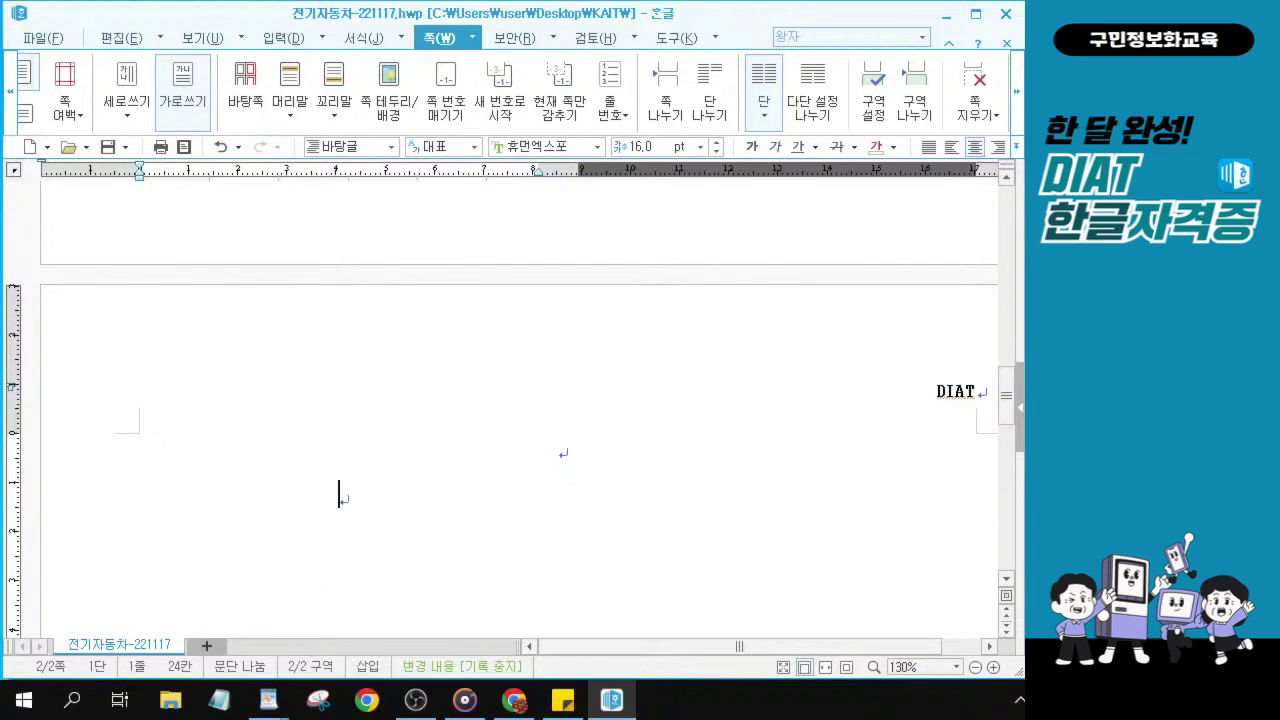
# - Set the second line of page 2, in the two-column area, to justified alignment and place the cursor there
pyautogui.click(927, 152)
pyautogui.click(927, 152)
pyautogui.click(926, 151)
pyautogui.press('ctrl')
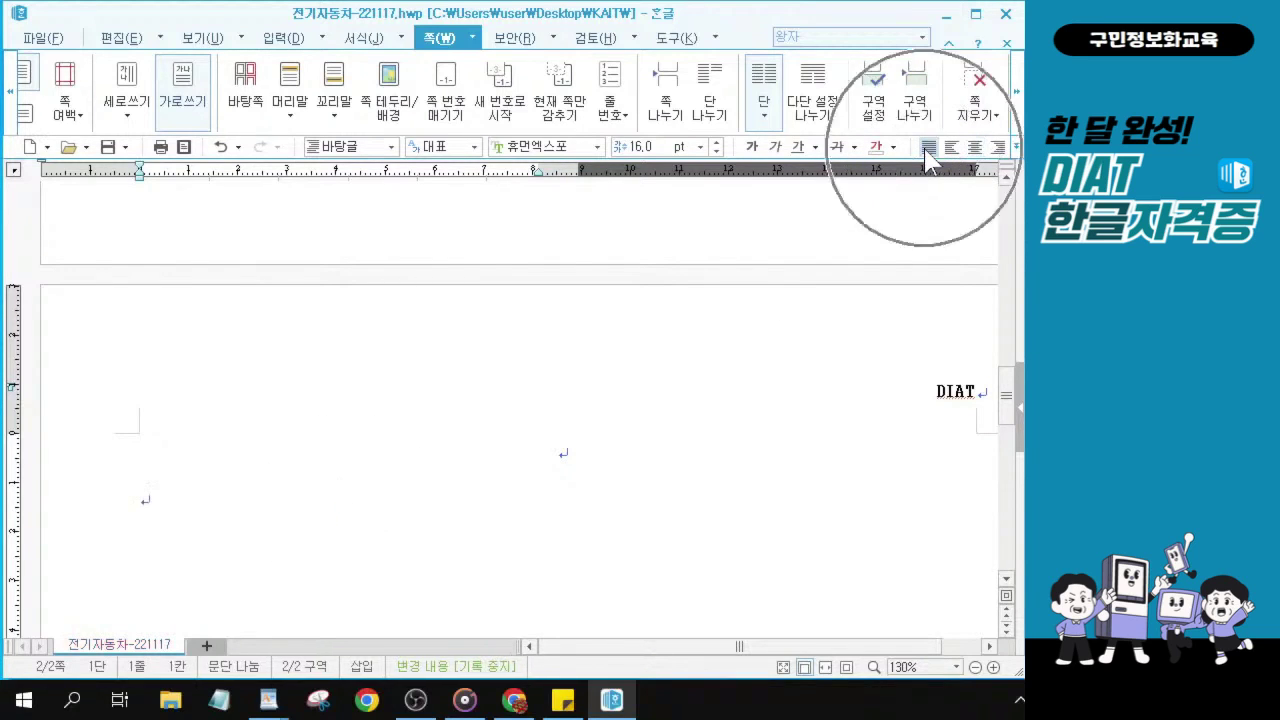
pyautogui.click(144, 503)
pyautogui.click(144, 503)
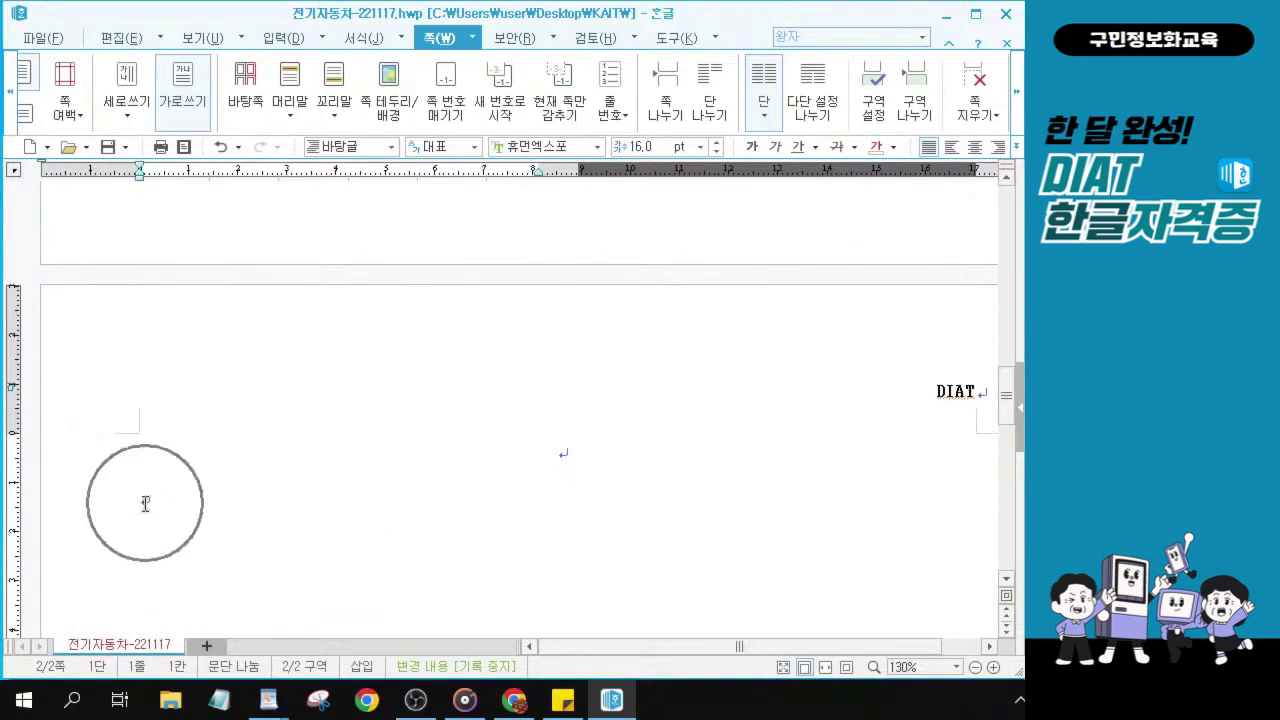
pyautogui.press('ctrl')
pyautogui.press('ctrl')
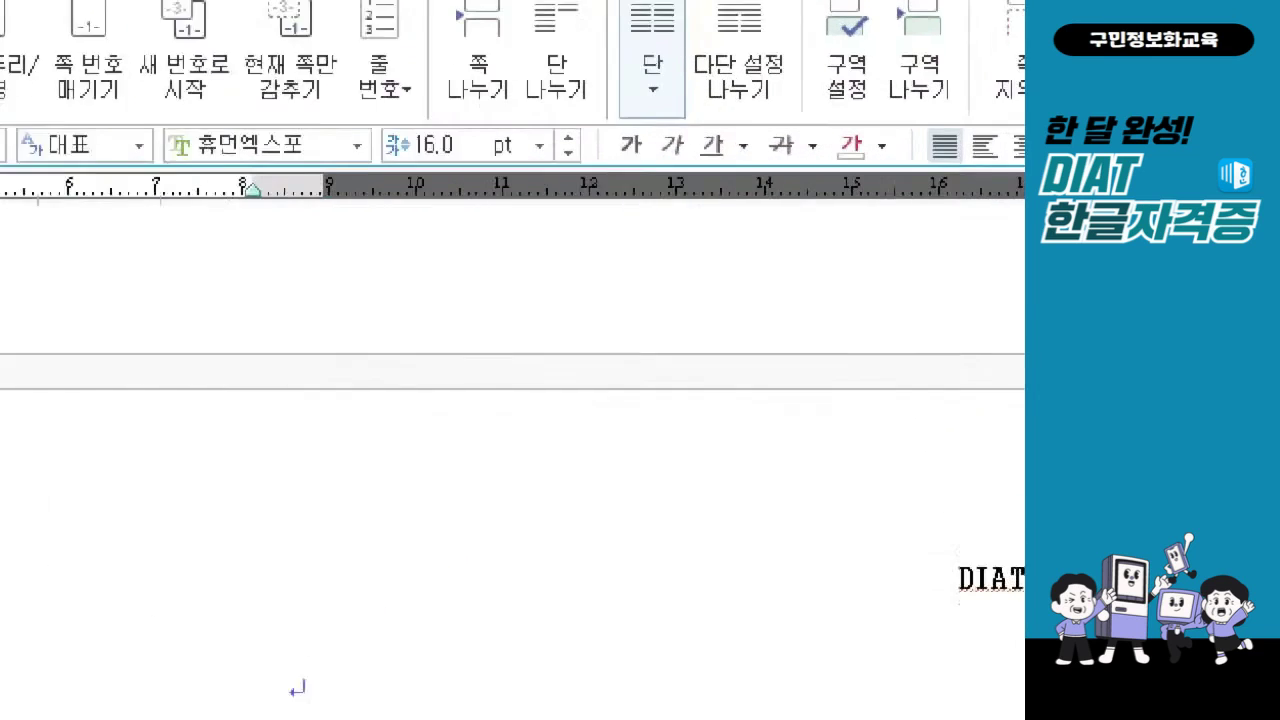
pyautogui.moveTo(724, 286); pyautogui.dragTo(928, 150)
pyautogui.moveTo(918, 85)
pyautogui.mouseDown()
pyautogui.moveTo(945, 125)
pyautogui.moveTo(1018, 22)
pyautogui.mouseUp()
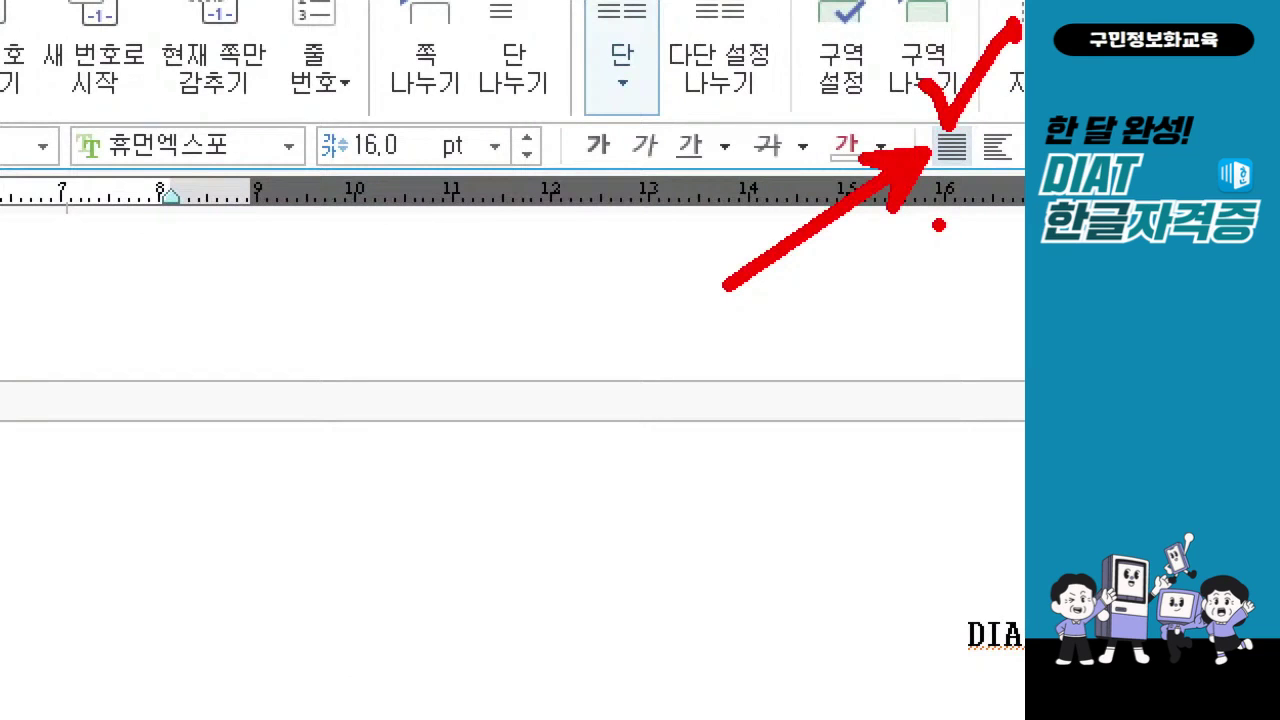
pyautogui.press('Escape')
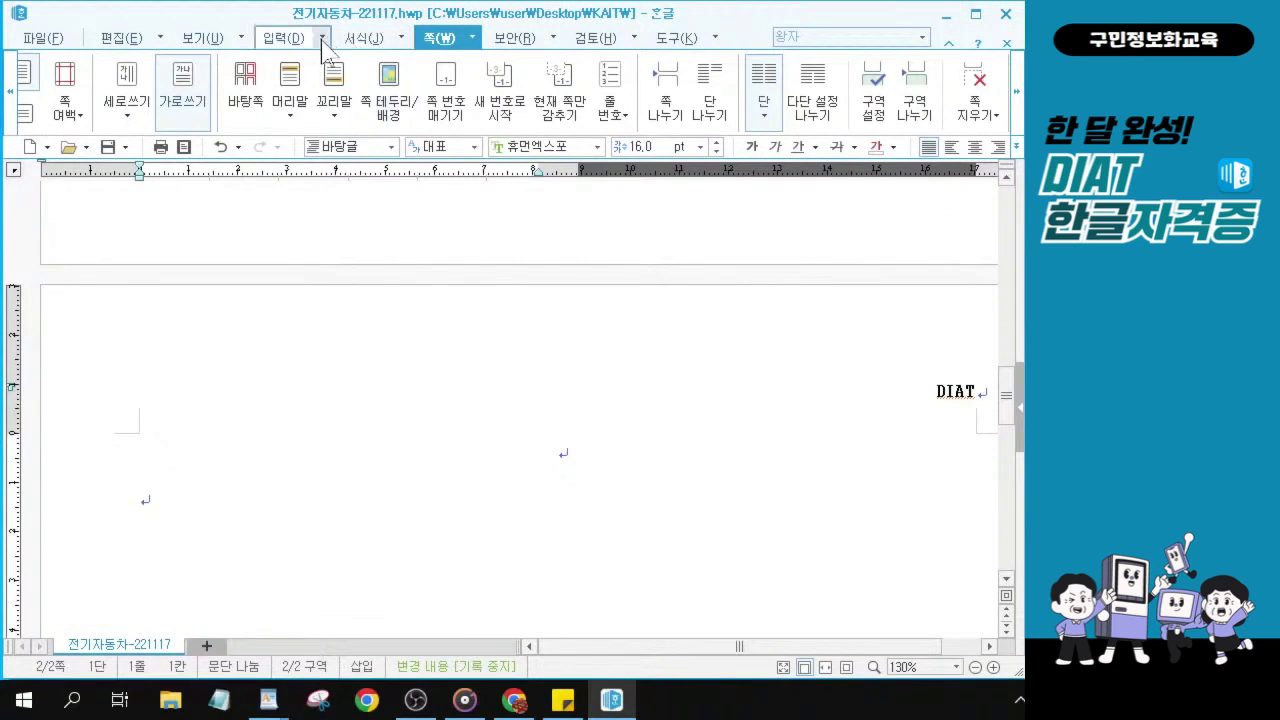
# - Insert the document 모의고사2회_문제2본문 from the folder 실전모의고사풀이 on the two-column line of page 2
pyautogui.click(322, 40)
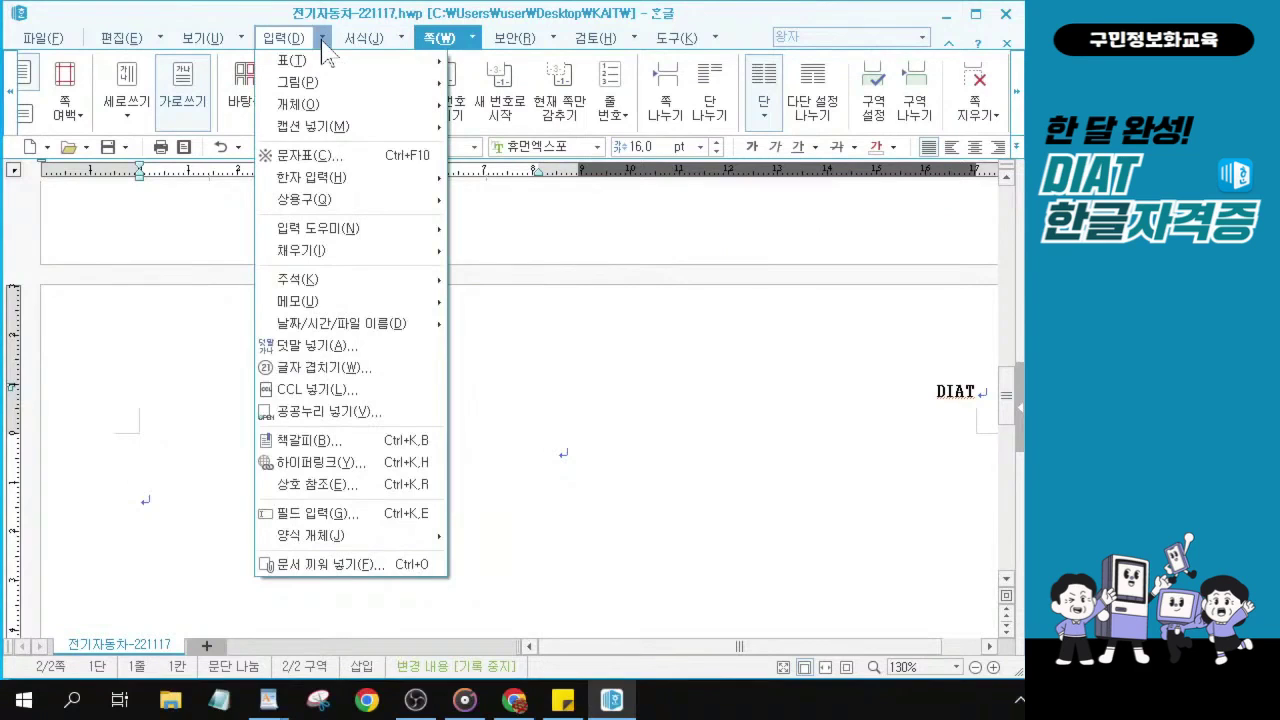
pyautogui.hotkey('alt', 'Tab')
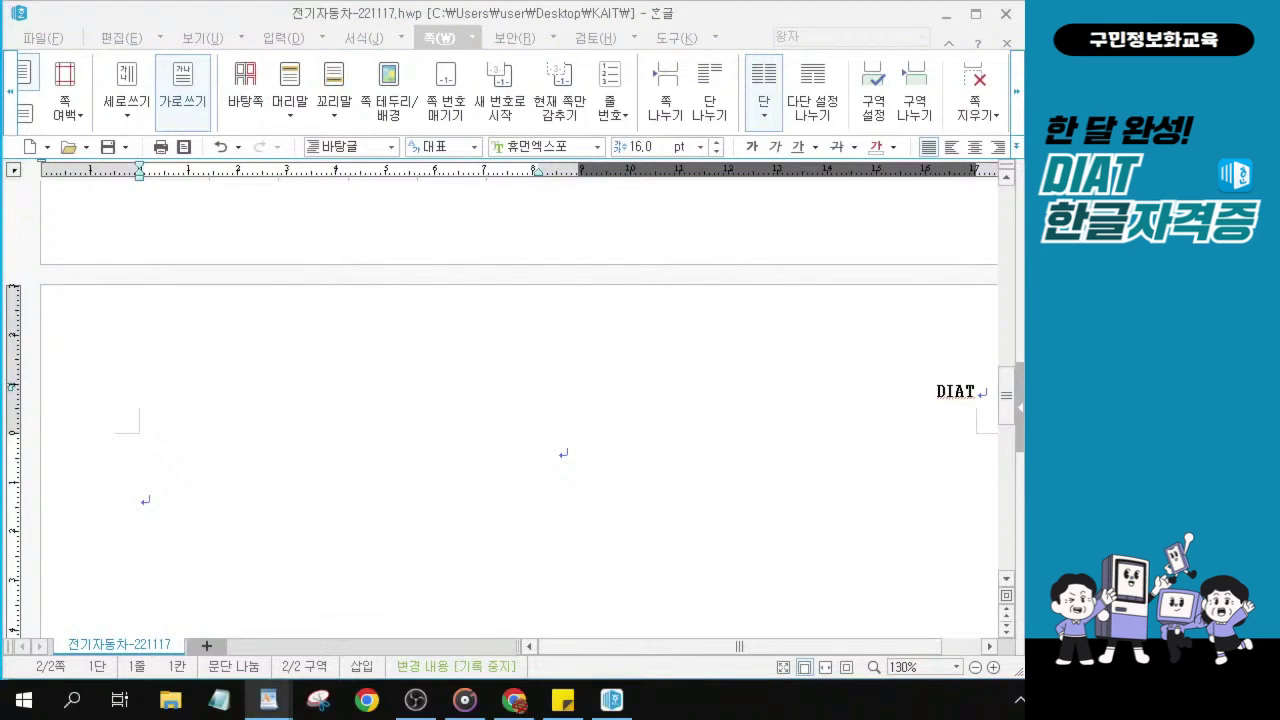
pyautogui.click(321, 38)
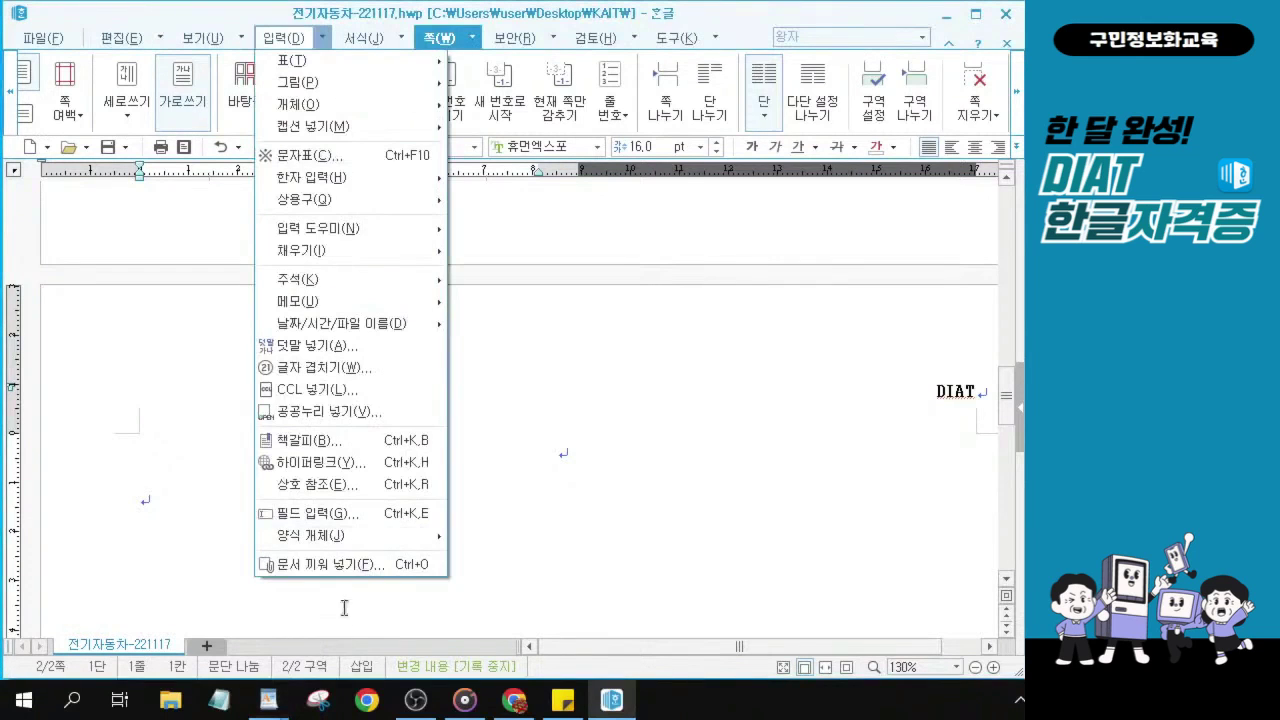
pyautogui.press('ctrl')
pyautogui.press('ctrl')
pyautogui.press('ctrl')
pyautogui.press('ctrl')
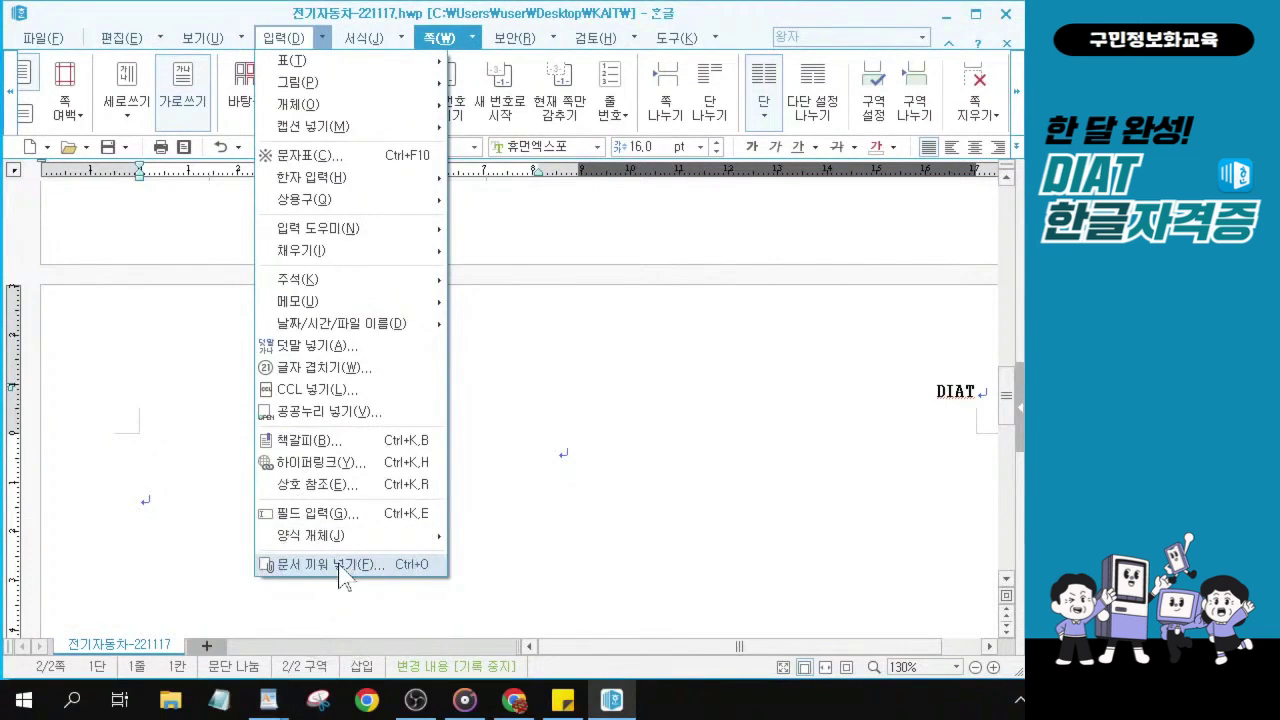
pyautogui.click(340, 566)
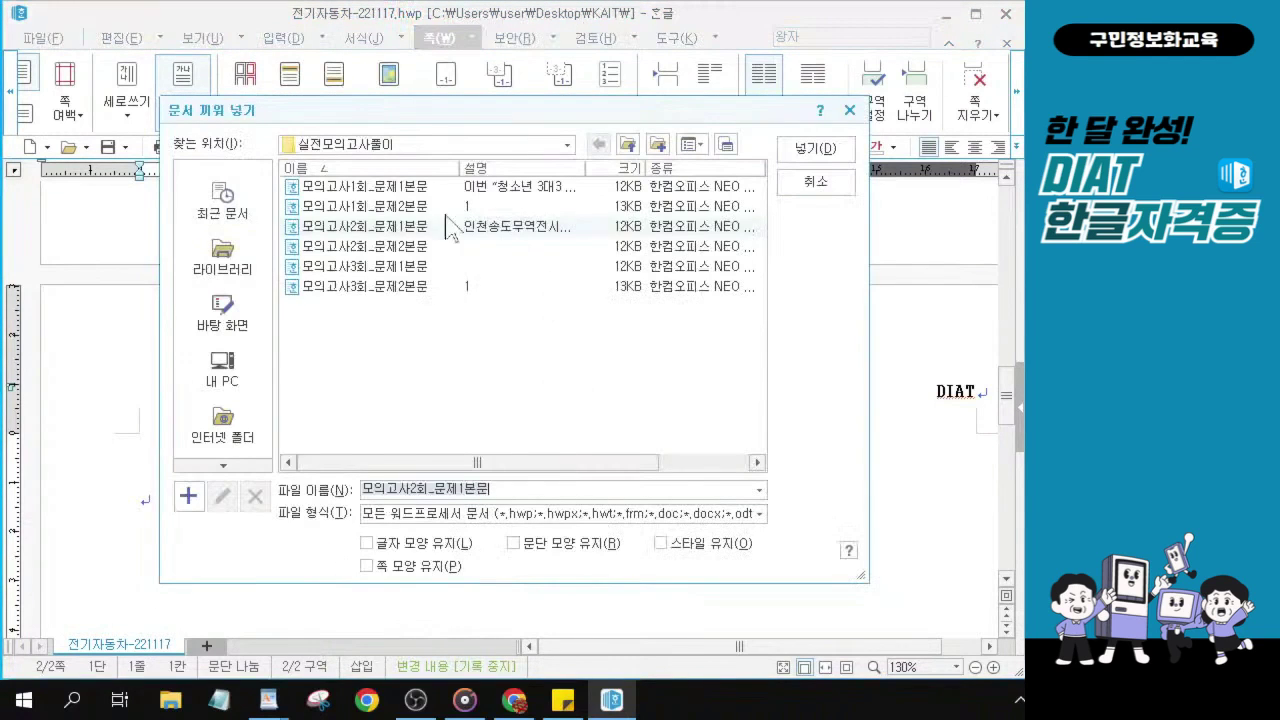
pyautogui.click(410, 250)
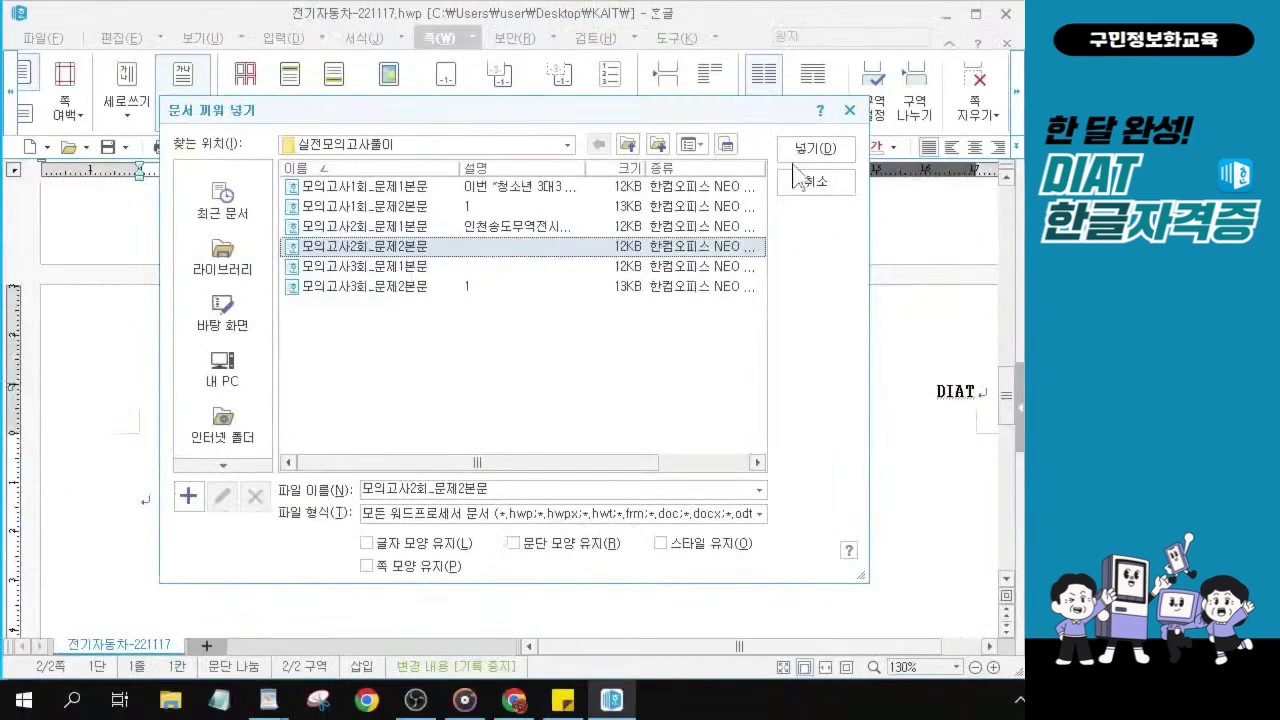
pyautogui.click(815, 149)
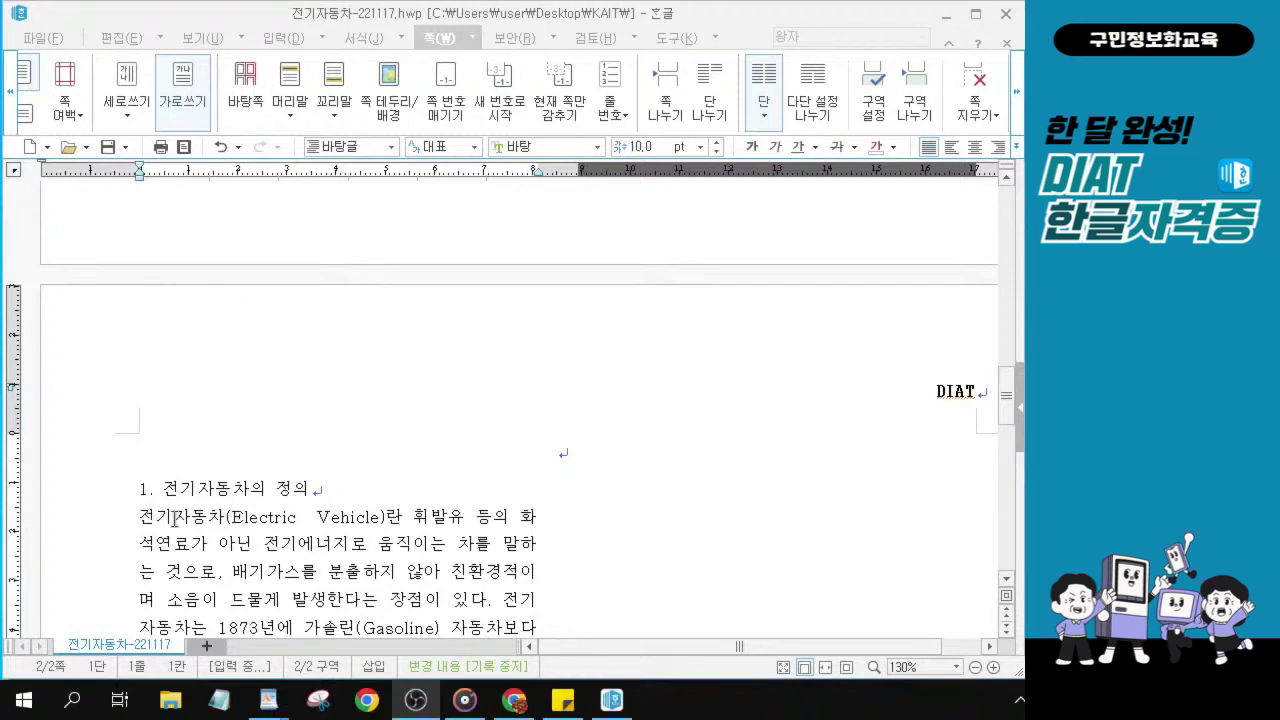
# - Examine the inserted text under the heading "1. 전기자동차의 정의" on page 2 at a larger zoom
pyautogui.click(174, 519)
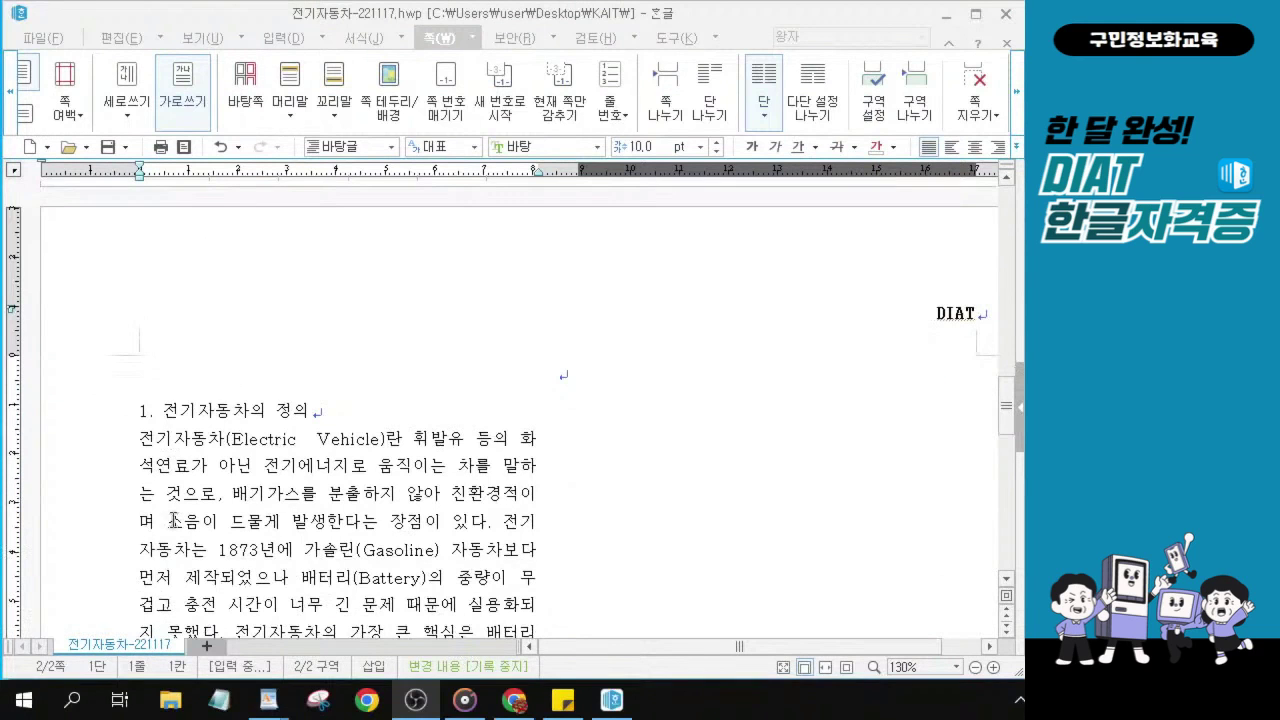
pyautogui.scroll(-1, 174, 519)
pyautogui.scroll(-1, 226, 502)
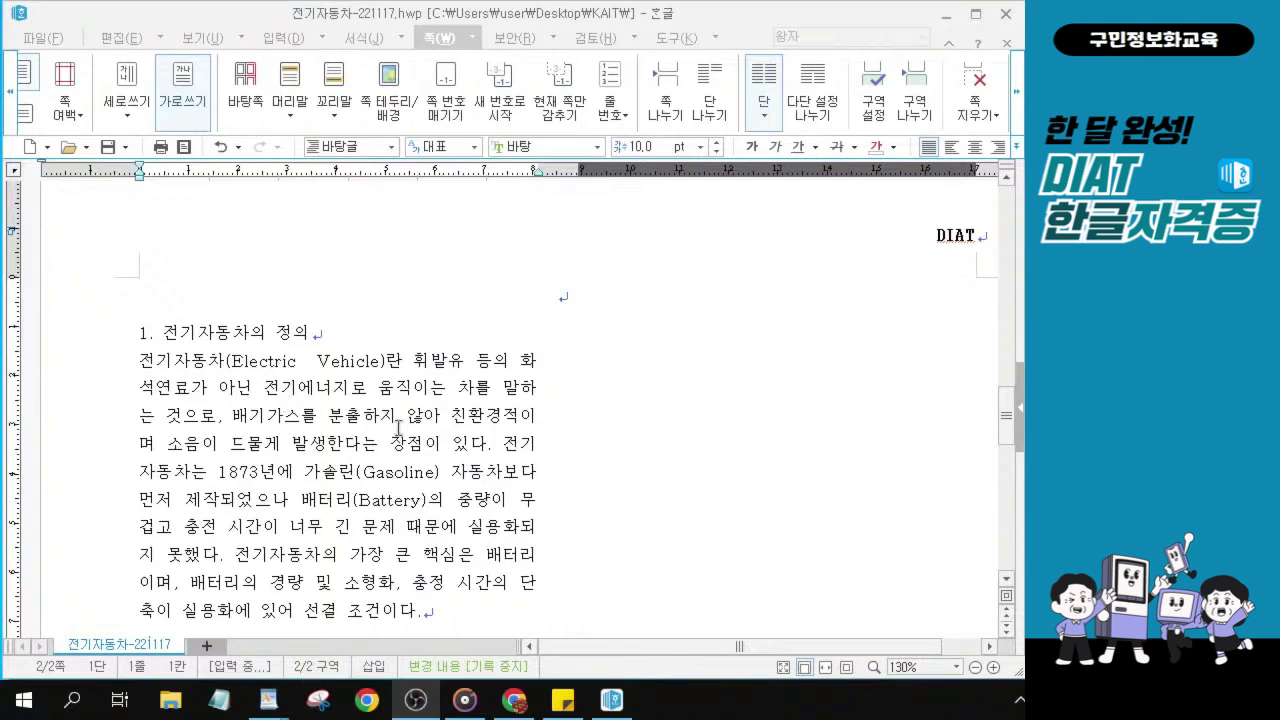
pyautogui.scroll(-1, 398, 430)
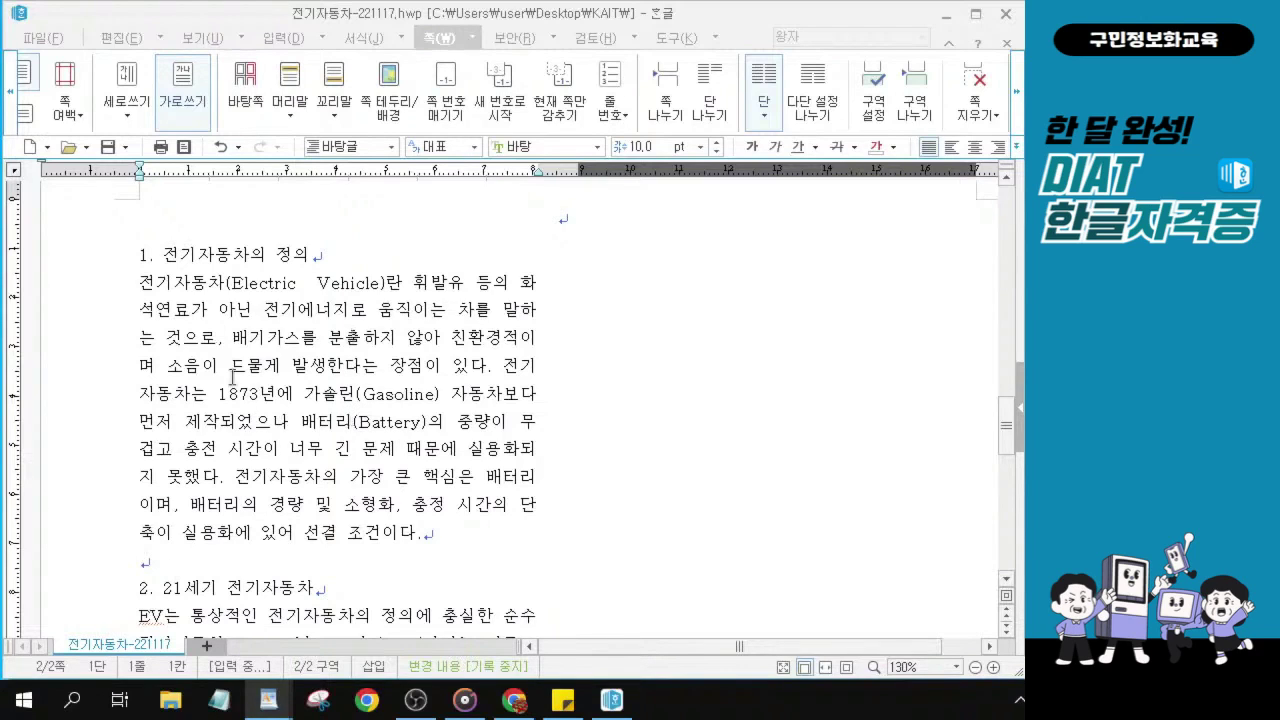
pyautogui.scroll(5, 305, 338)
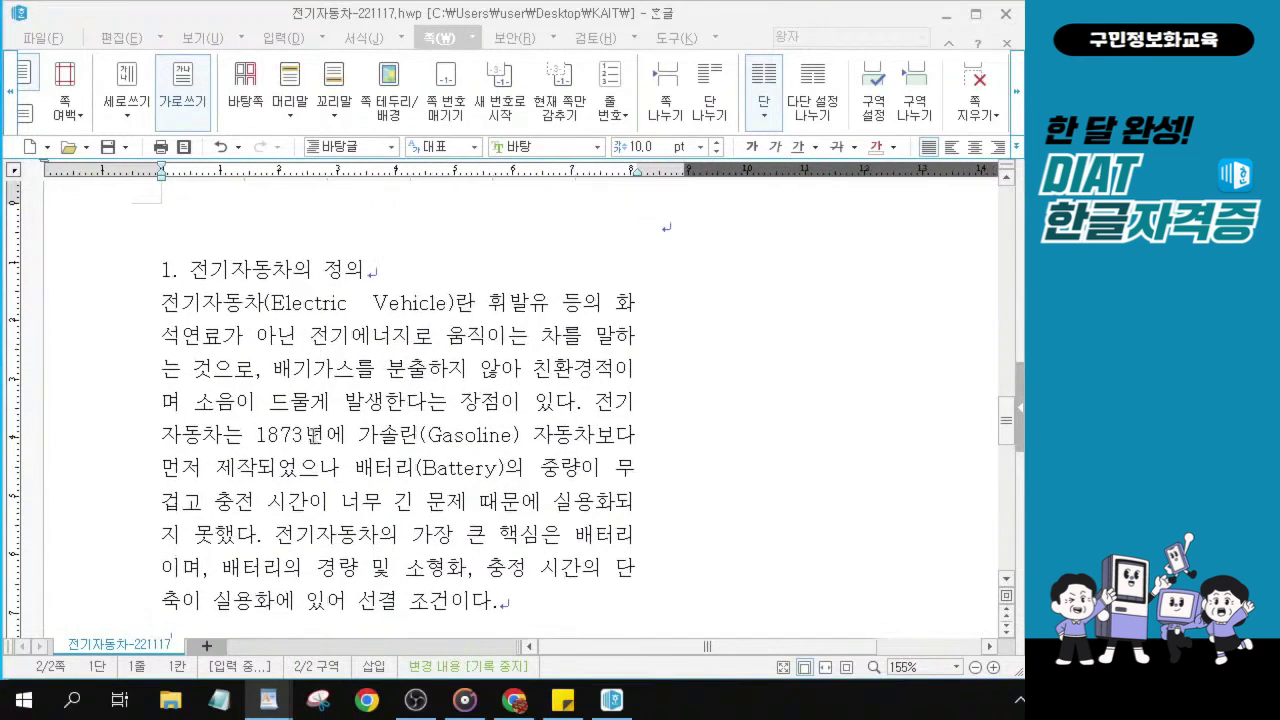
pyautogui.press('ctrl')
pyautogui.press('ctrl')
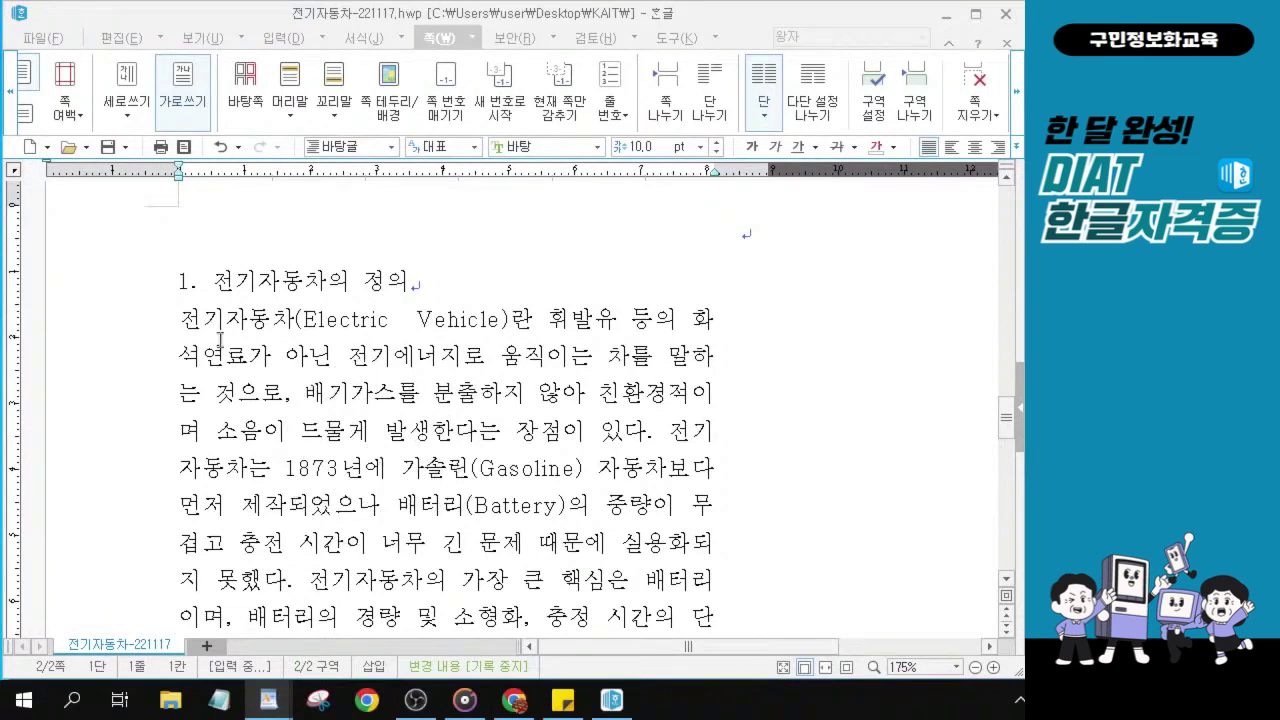
pyautogui.click(226, 432)
pyautogui.moveTo(226, 432); pyautogui.dragTo(286, 432)
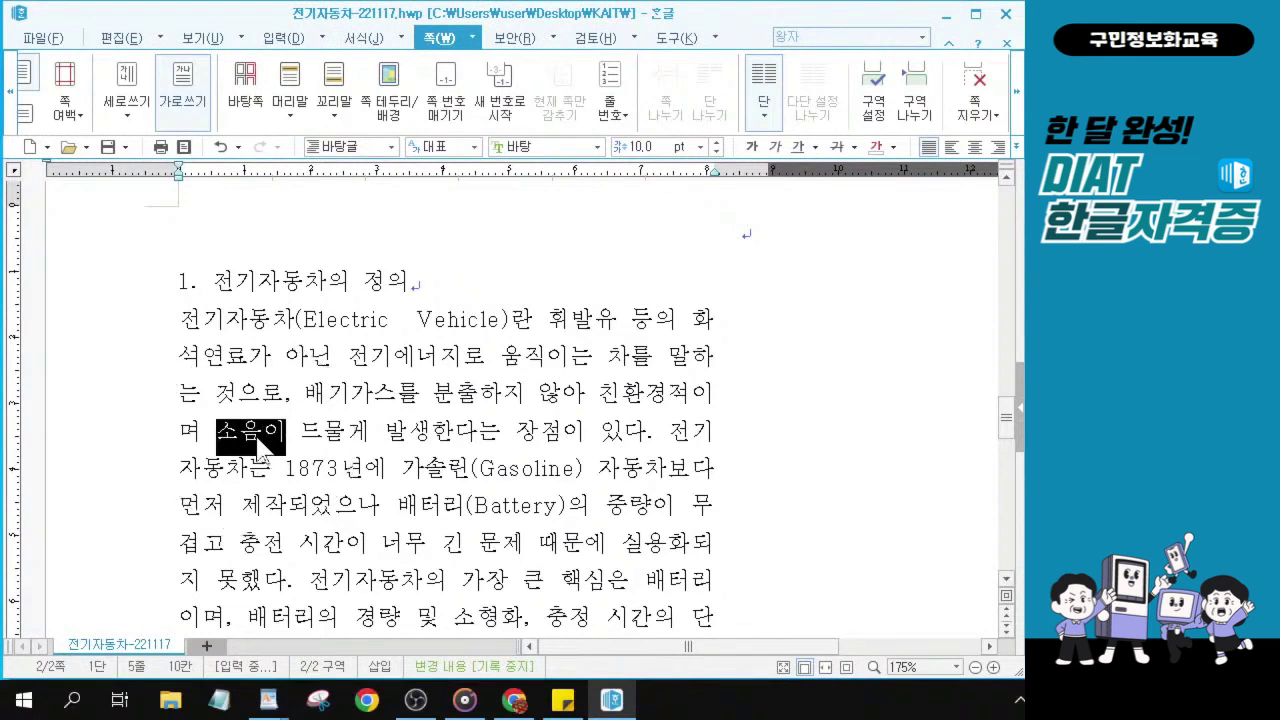
pyautogui.moveTo(216, 432); pyautogui.dragTo(263, 432)
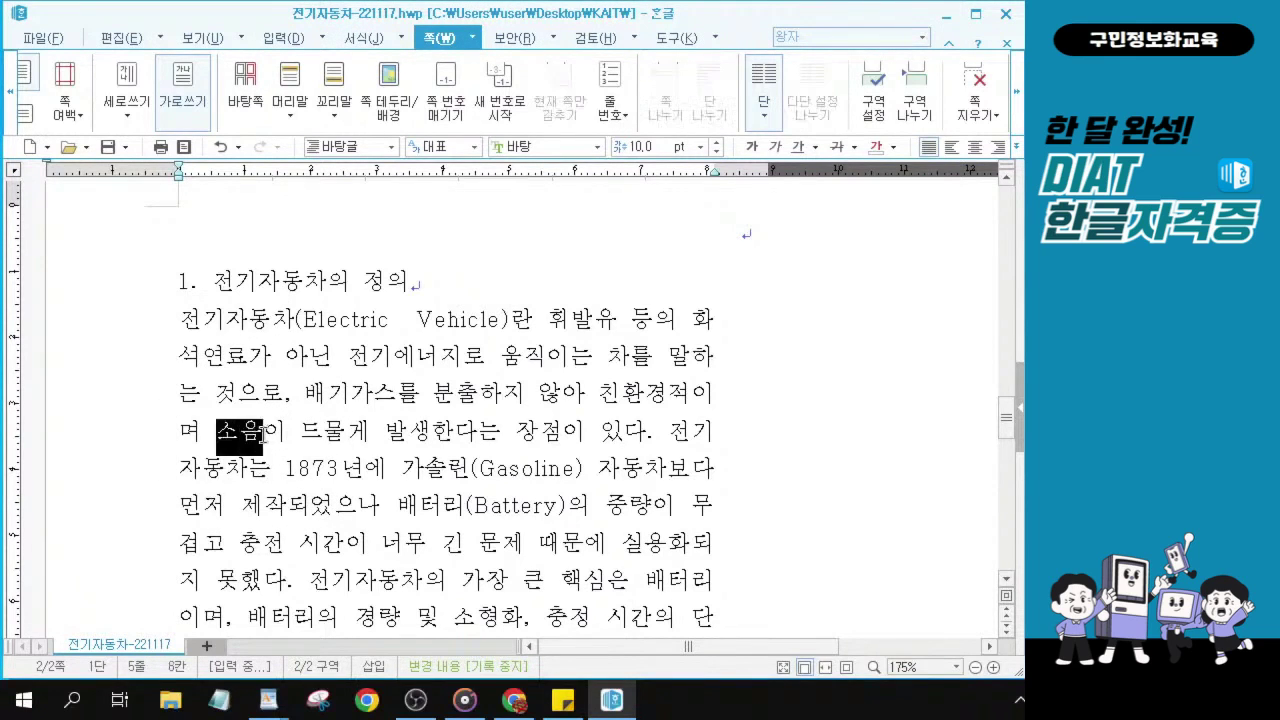
pyautogui.press('ctrl')
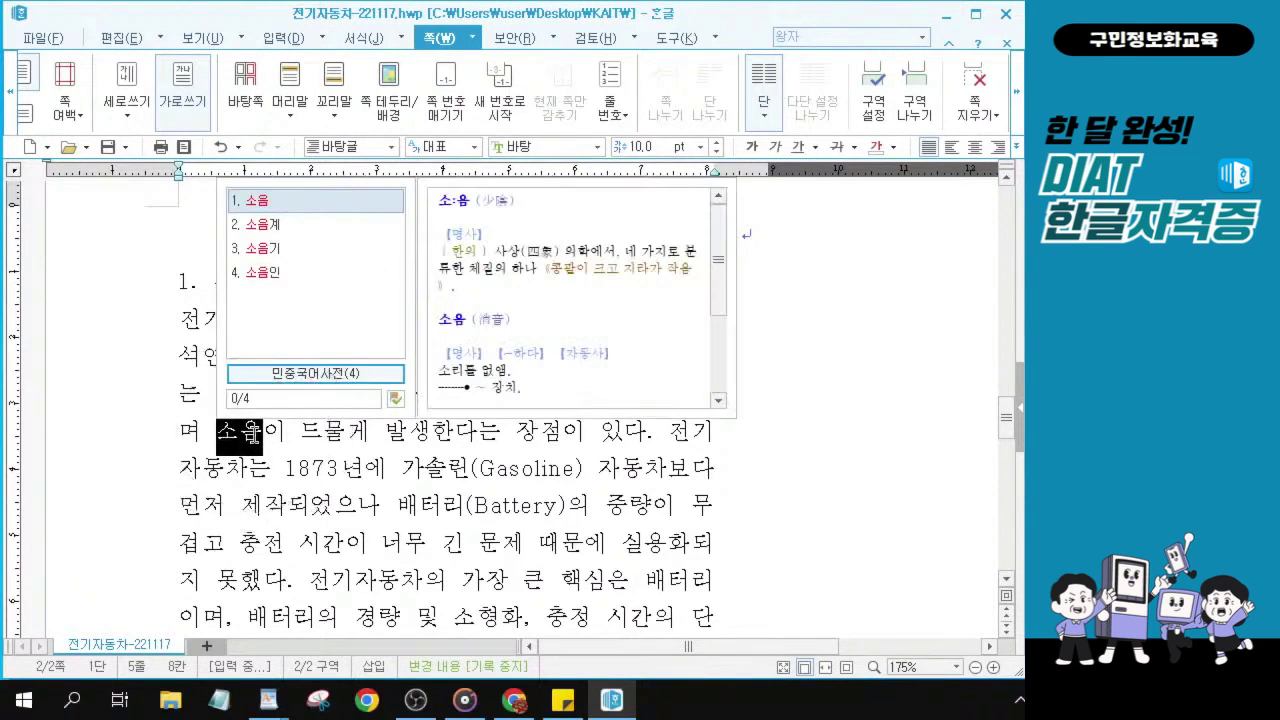
pyautogui.press('Escape')
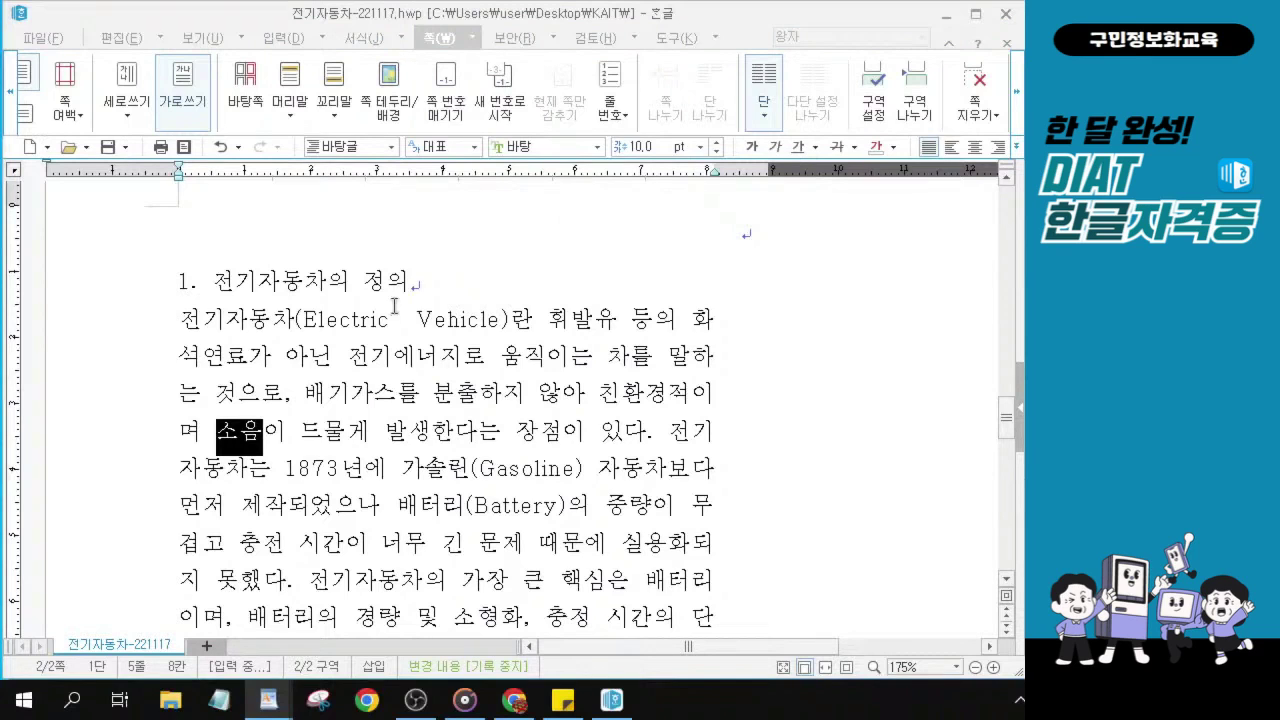
# - Open the Hanja conversion for the word 소음 in section 1 and choose 騷音 from the Hanja list
pyautogui.click(256, 432)
pyautogui.click(256, 432)
pyautogui.click(256, 432)
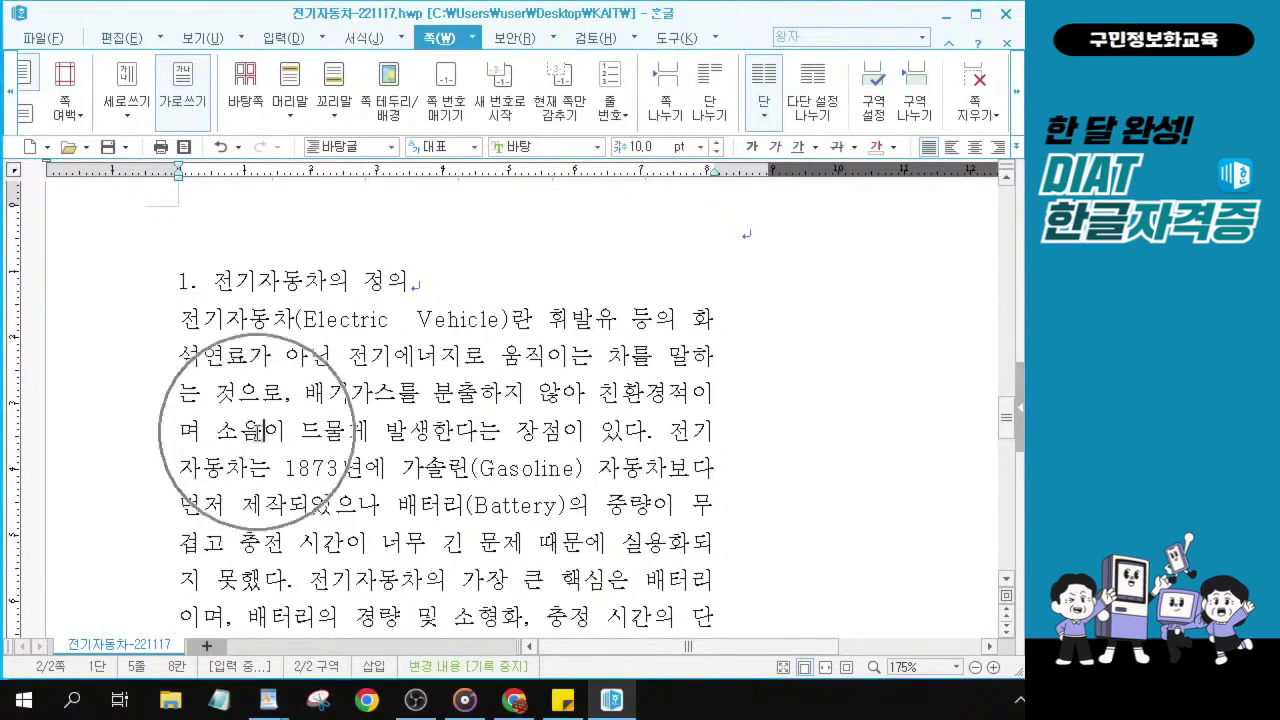
pyautogui.click(256, 432)
pyautogui.moveTo(262, 432); pyautogui.dragTo(218, 433)
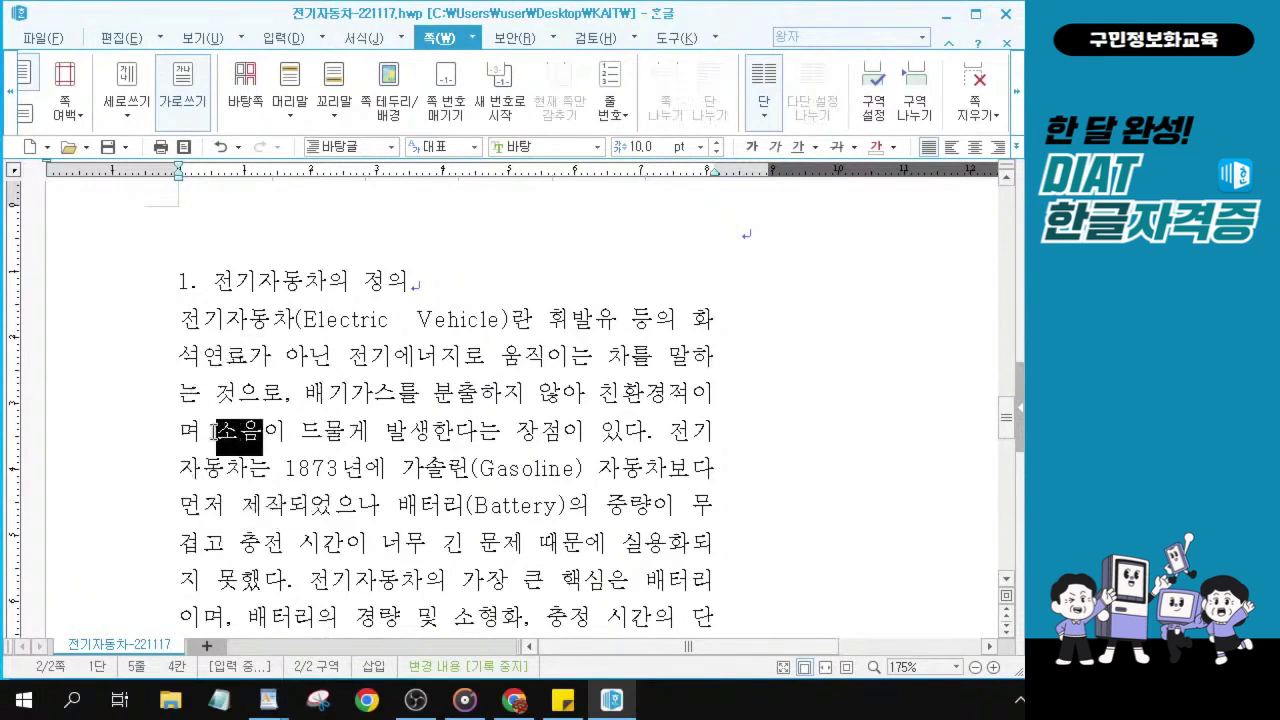
pyautogui.press('F12')
pyautogui.click(258, 433)
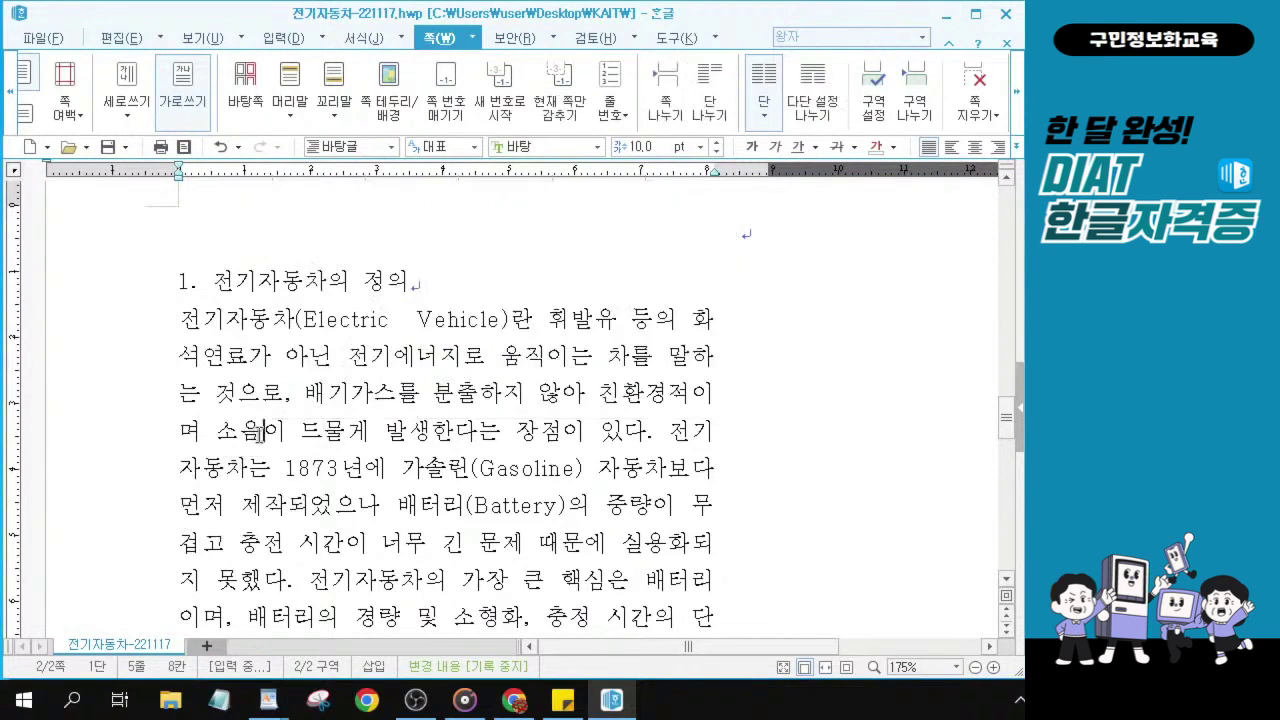
pyautogui.press('F9')
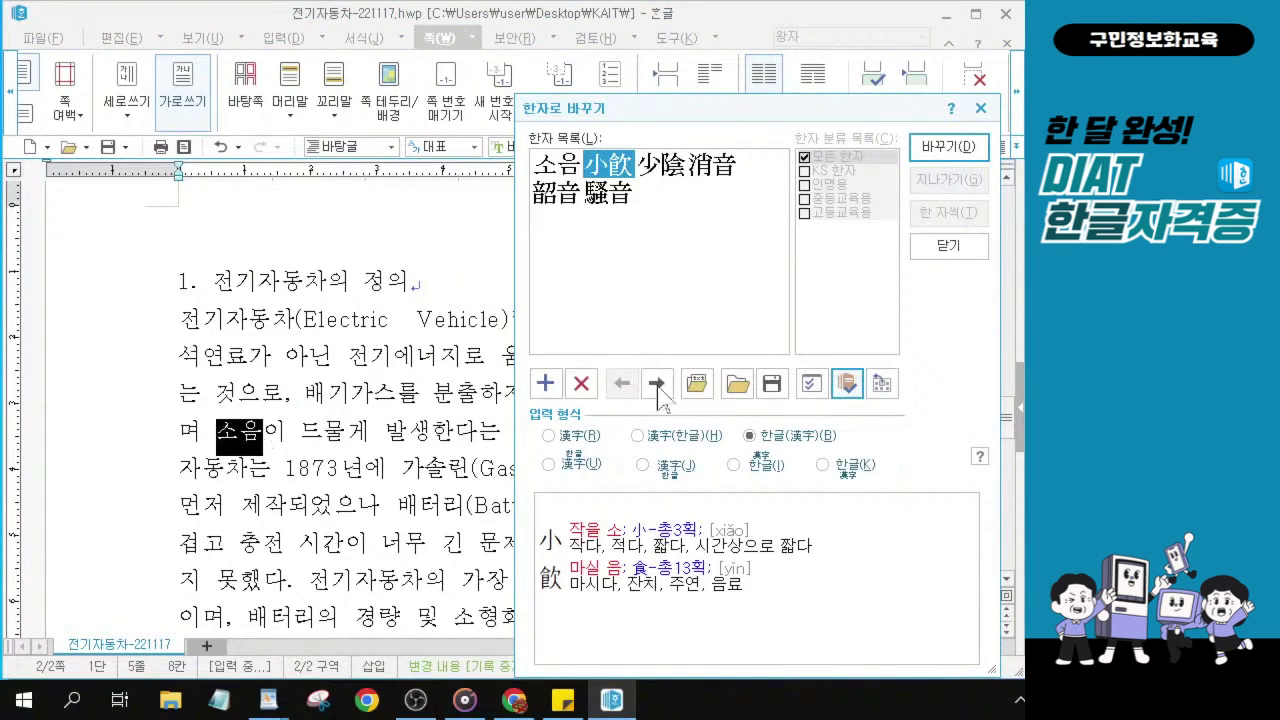
pyautogui.click(608, 212)
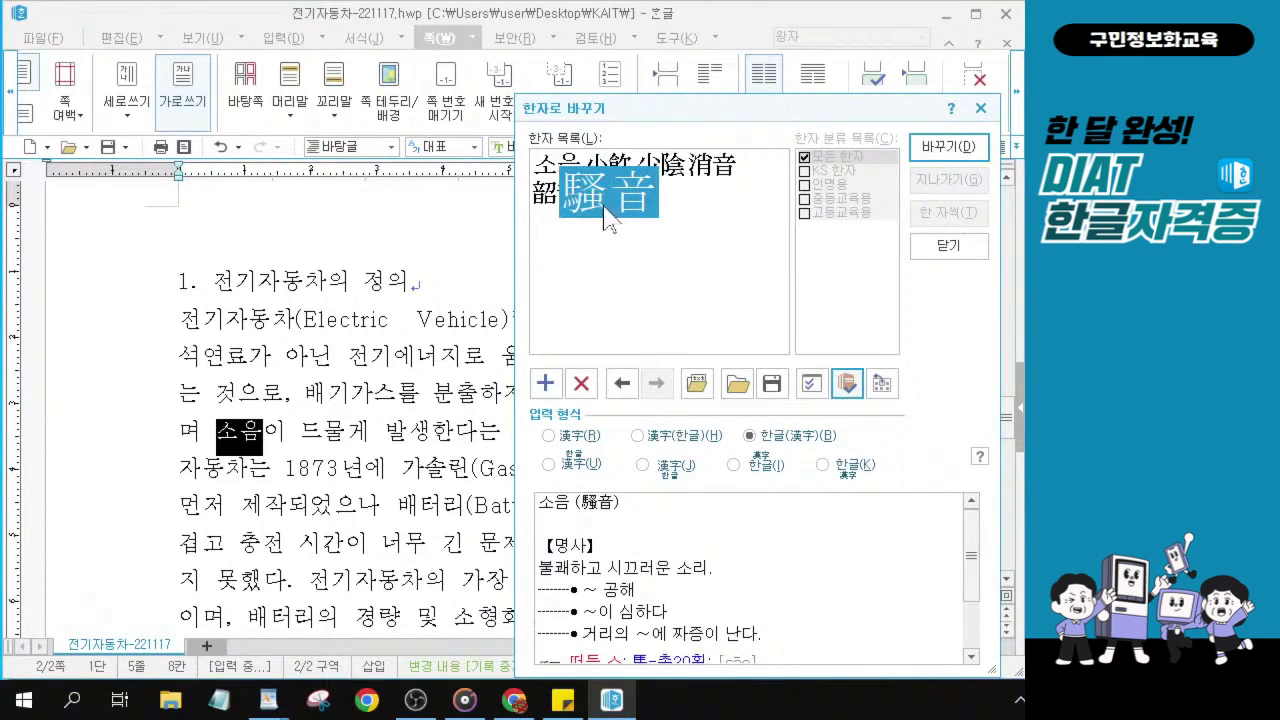
# - Set the input format to 한글(漢字) and replace 소음 with 소음(騷音)
pyautogui.moveTo(662, 108); pyautogui.dragTo(552, 67)
pyautogui.click(496, 172)
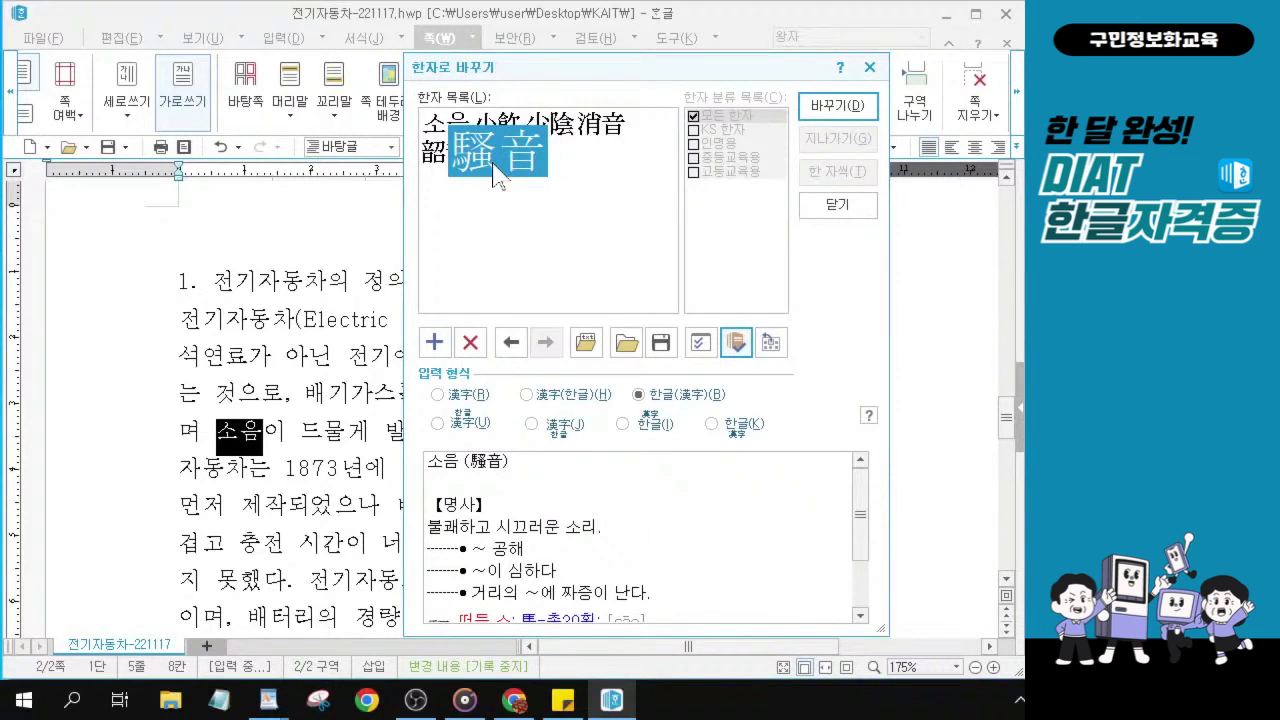
pyautogui.click(678, 397)
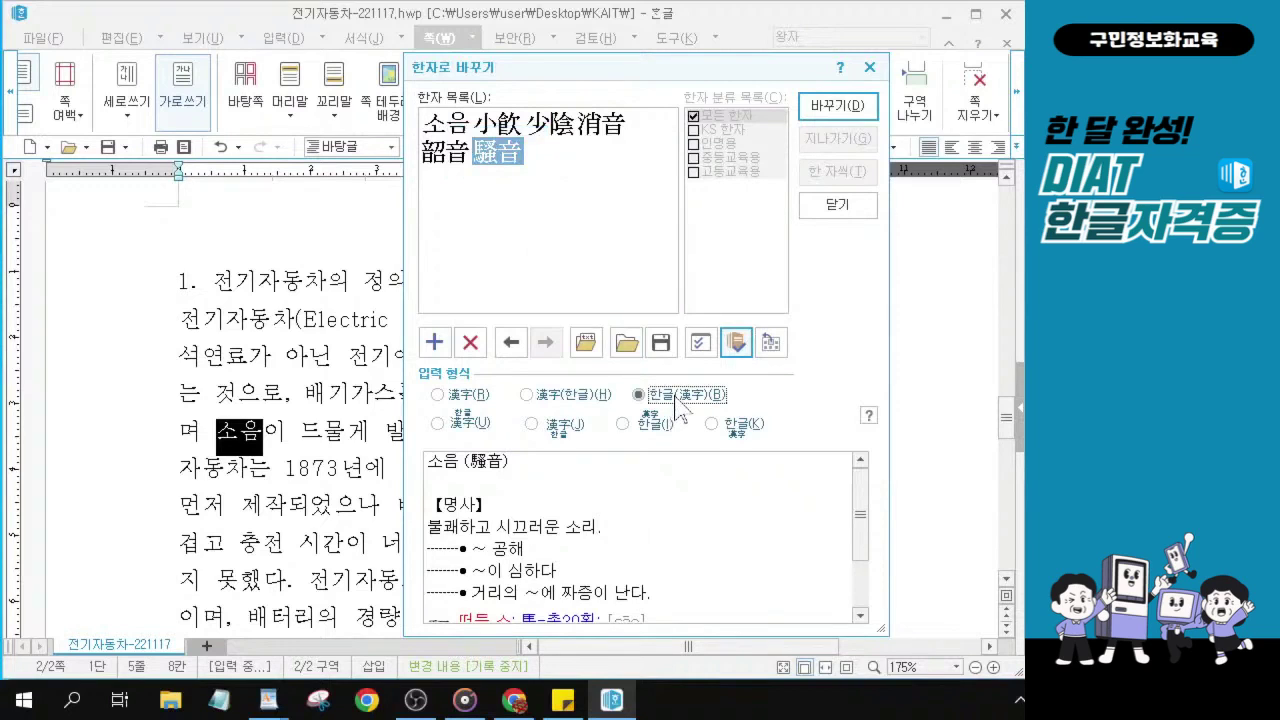
pyautogui.click(674, 396)
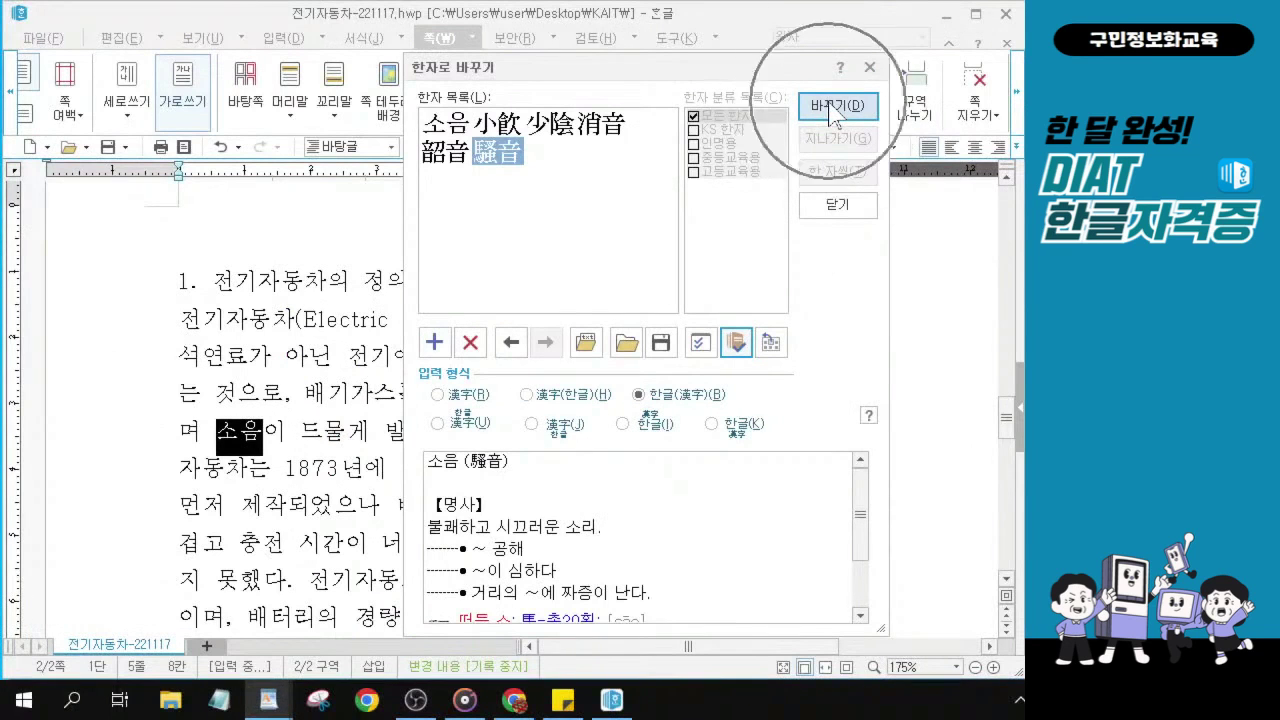
pyautogui.click(829, 110)
pyautogui.click(833, 110)
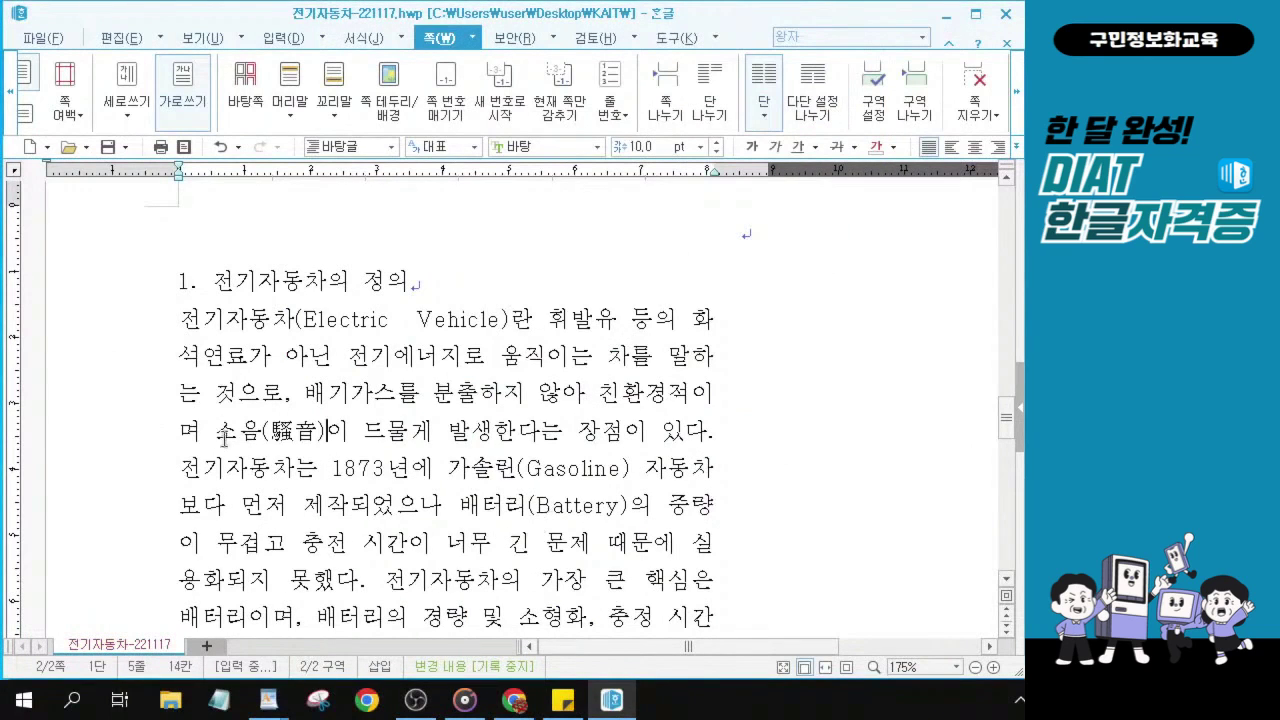
pyautogui.moveTo(216, 432); pyautogui.dragTo(330, 432)
pyautogui.moveTo(216, 432); pyautogui.dragTo(322, 432)
pyautogui.click(348, 468)
# - Place the cursor directly after the word 경량 in the last sentence of section 1
pyautogui.click(470, 604)
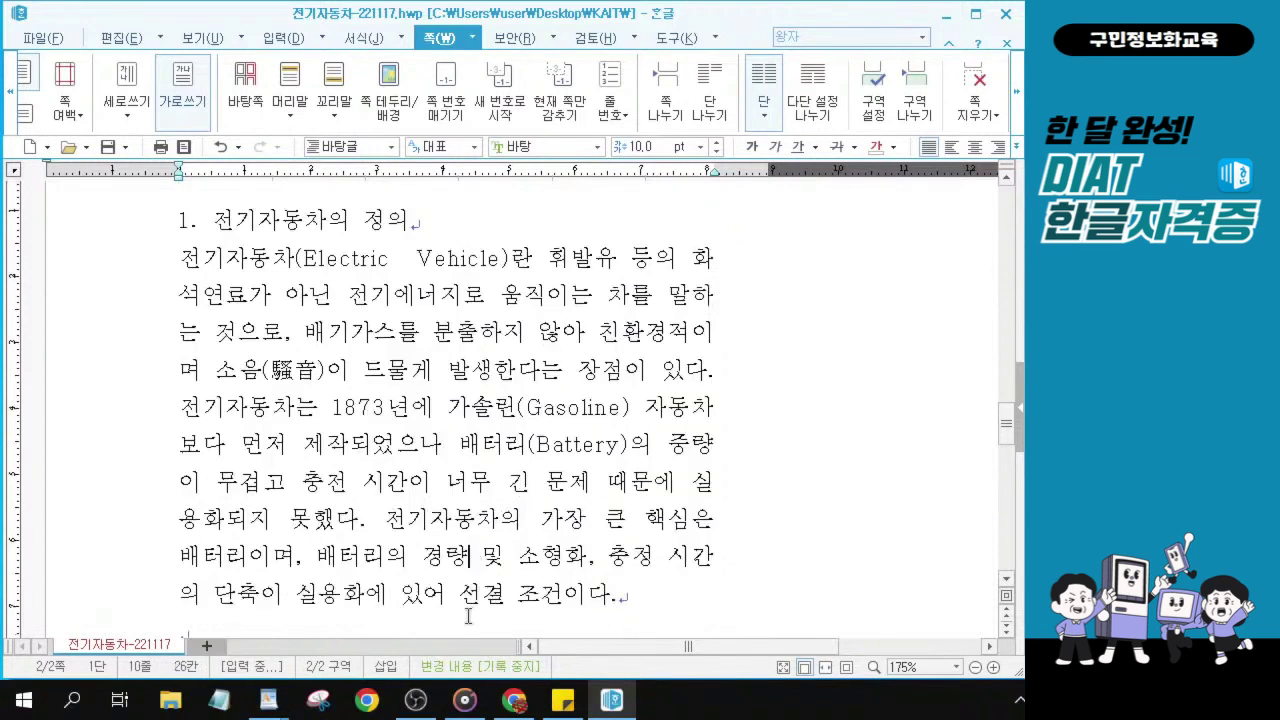
pyautogui.click(468, 600)
pyautogui.click(470, 556)
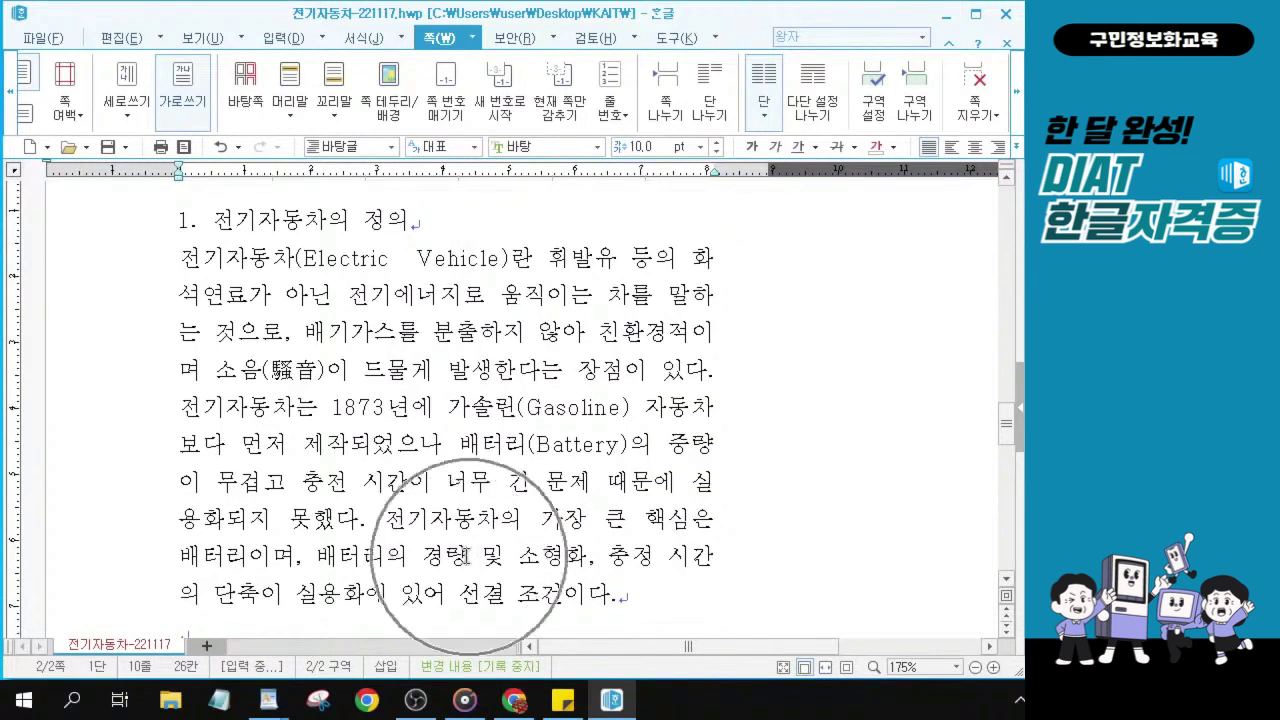
pyautogui.click(398, 565)
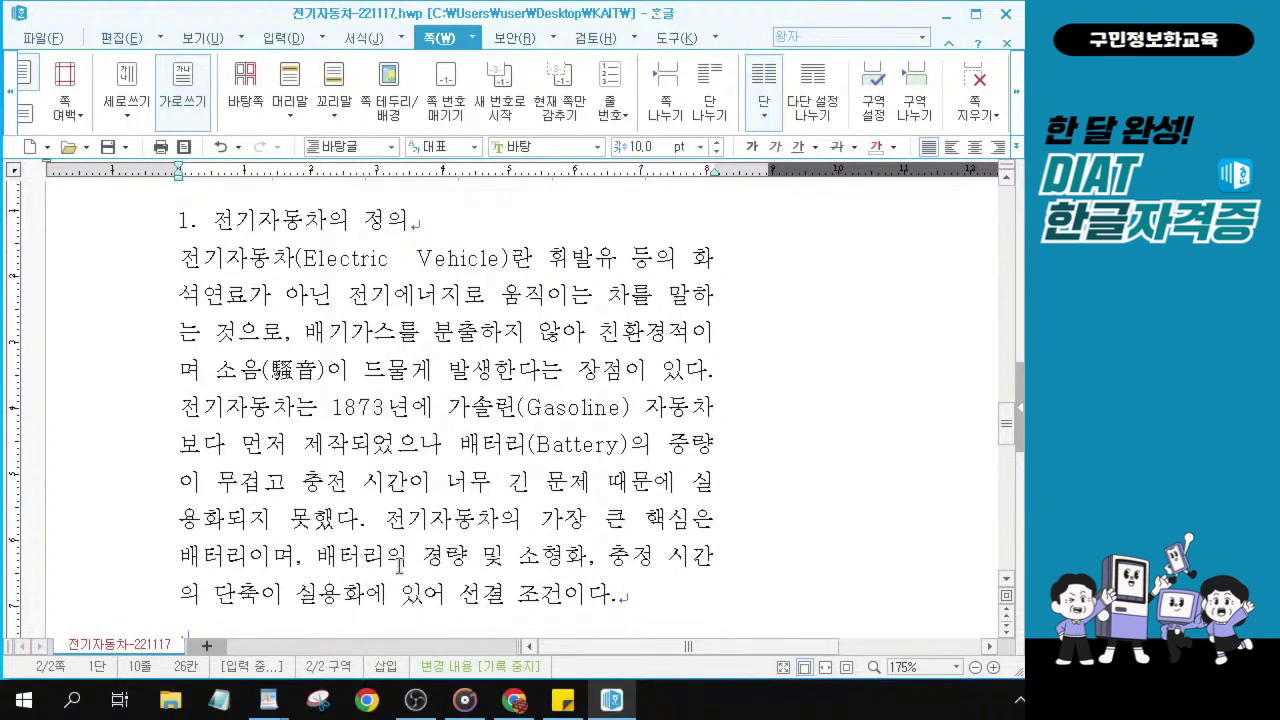
pyautogui.moveTo(318, 557); pyautogui.dragTo(472, 566)
pyautogui.click(465, 556)
pyautogui.keyDown('ctrl'); pyautogui.scroll(1, 465, 556); pyautogui.keyUp('ctrl')
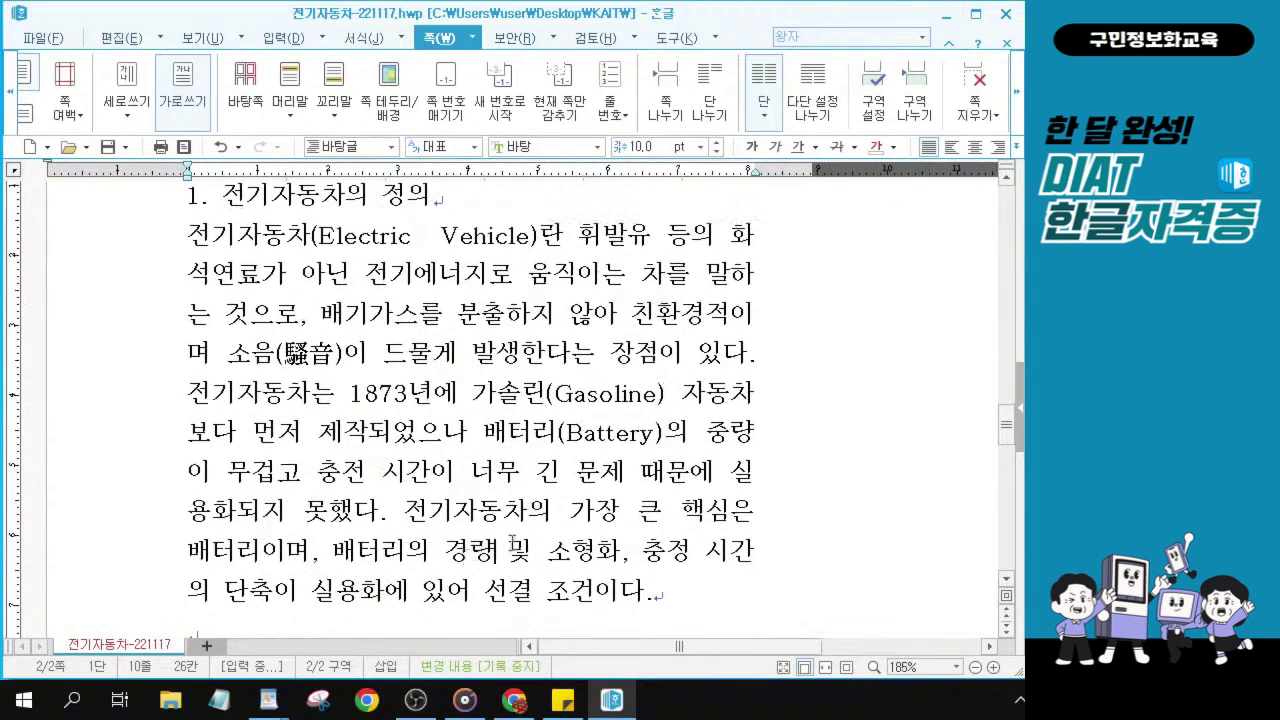
pyautogui.click(485, 560)
pyautogui.moveTo(447, 551); pyautogui.dragTo(498, 552)
pyautogui.press('F9')
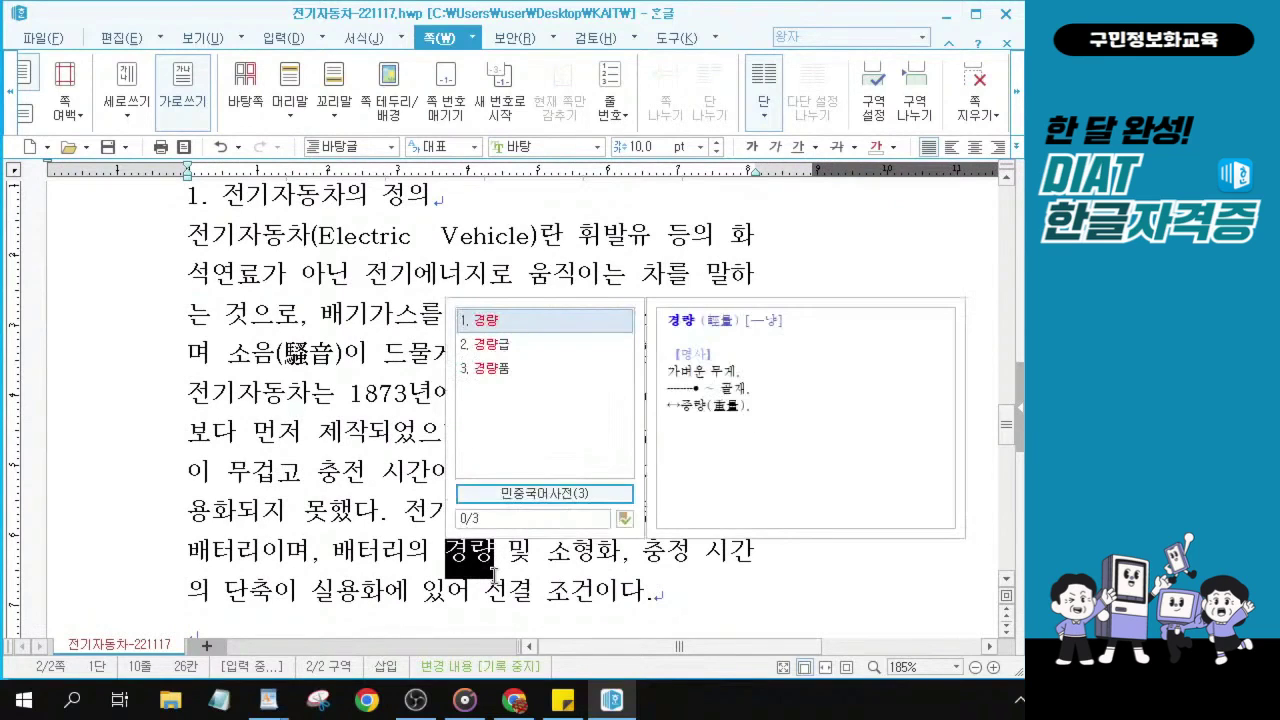
pyautogui.click(494, 575)
pyautogui.press('Escape')
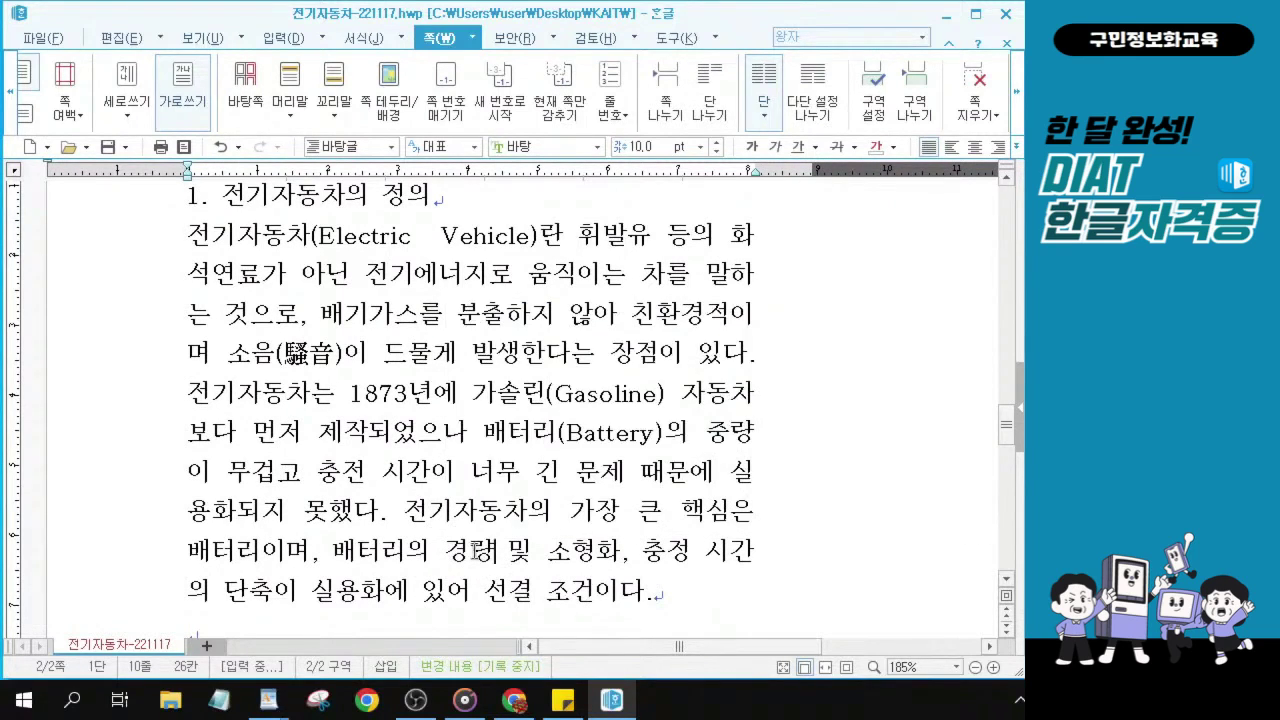
# - Convert 경량 to 경량(輕量) by choosing 輕量 from the Hanja list with the input format 한글(漢字)
pyautogui.press('F9')
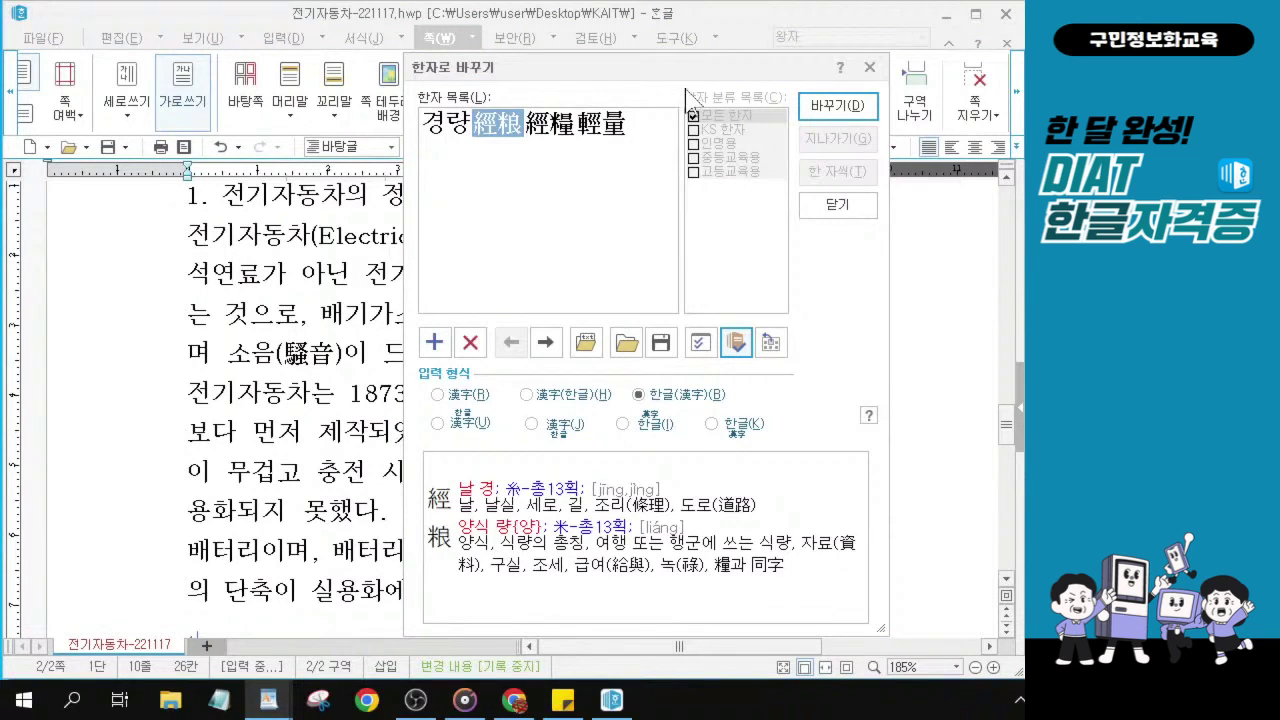
pyautogui.click(612, 132)
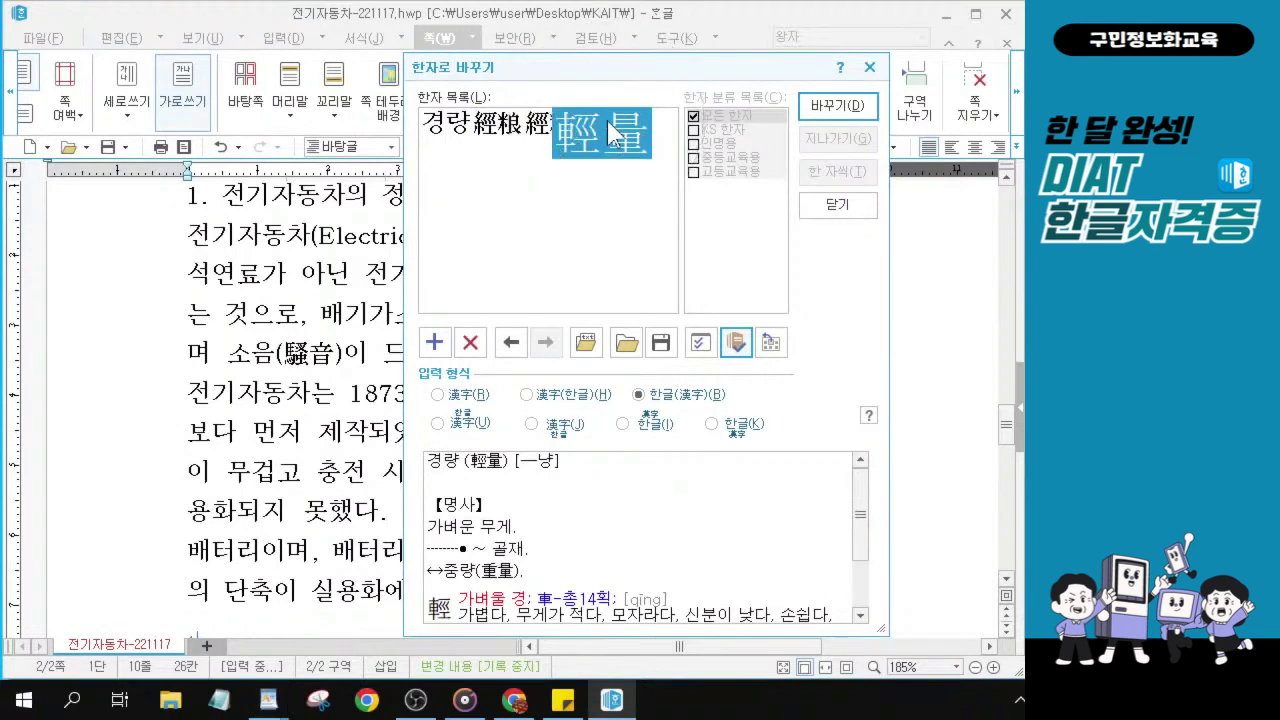
pyautogui.click(612, 132)
pyautogui.click(614, 140)
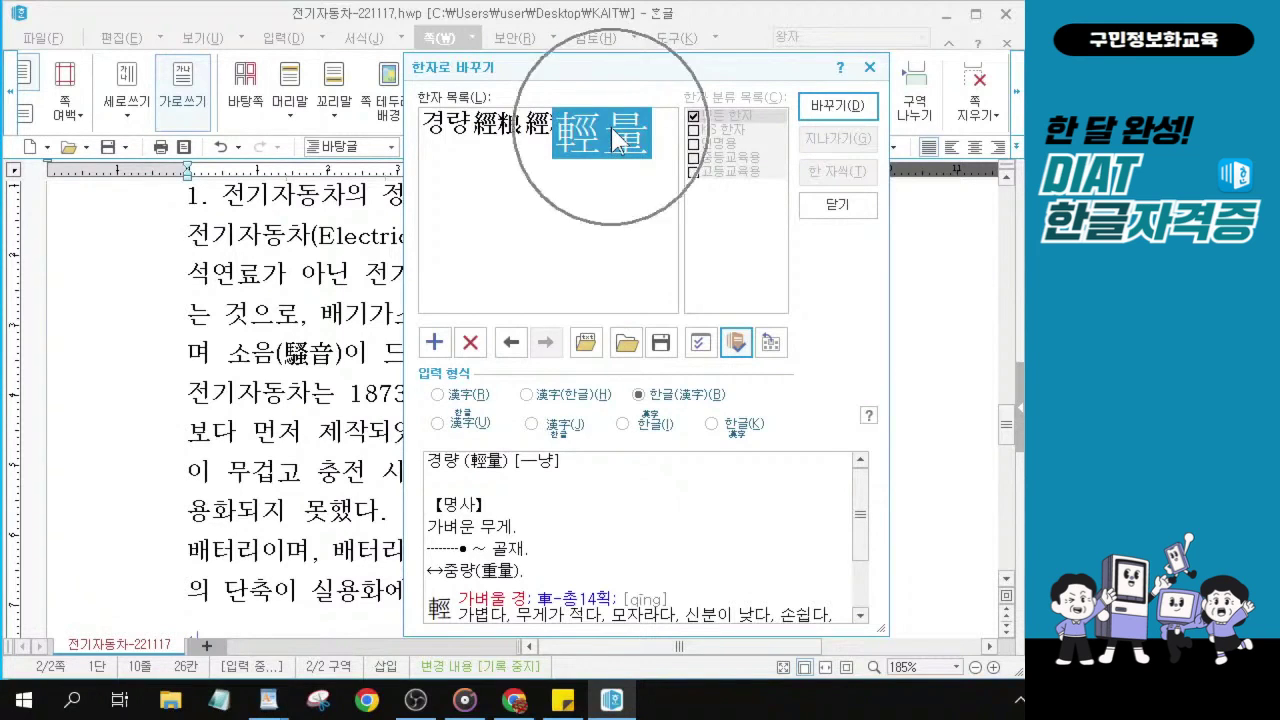
pyautogui.press('alt')
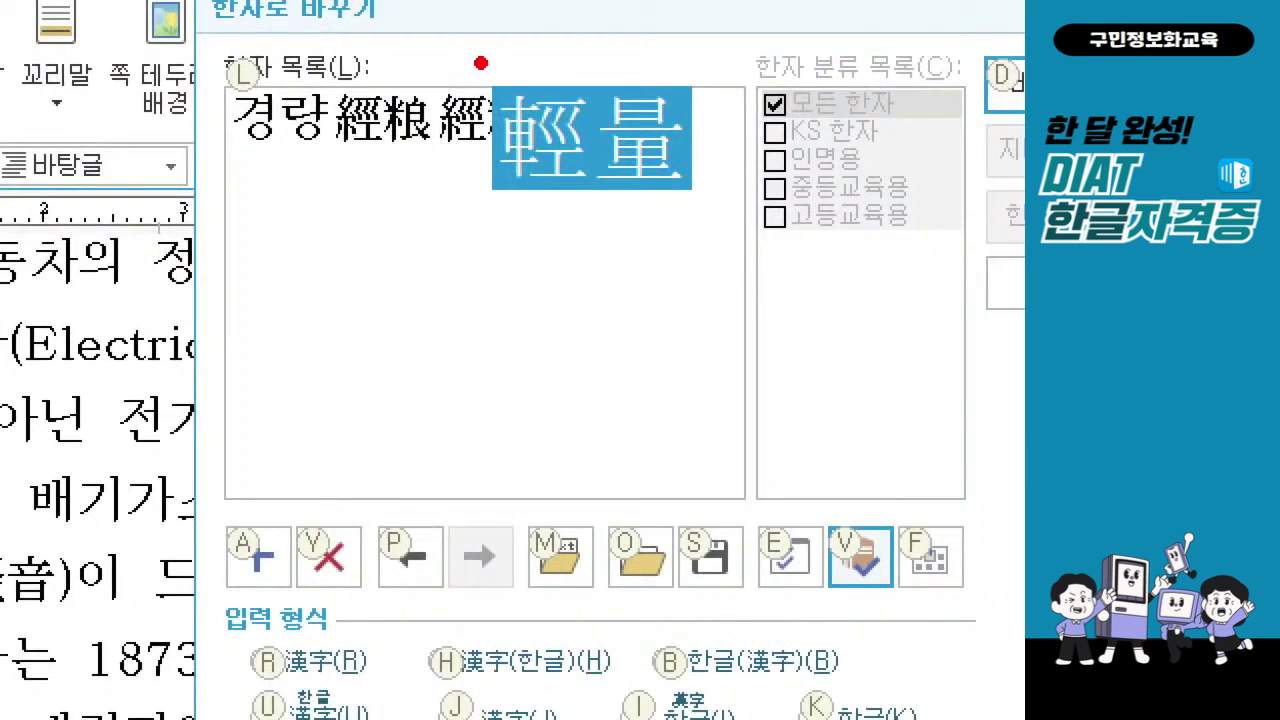
pyautogui.moveTo(478, 60); pyautogui.dragTo(706, 240)
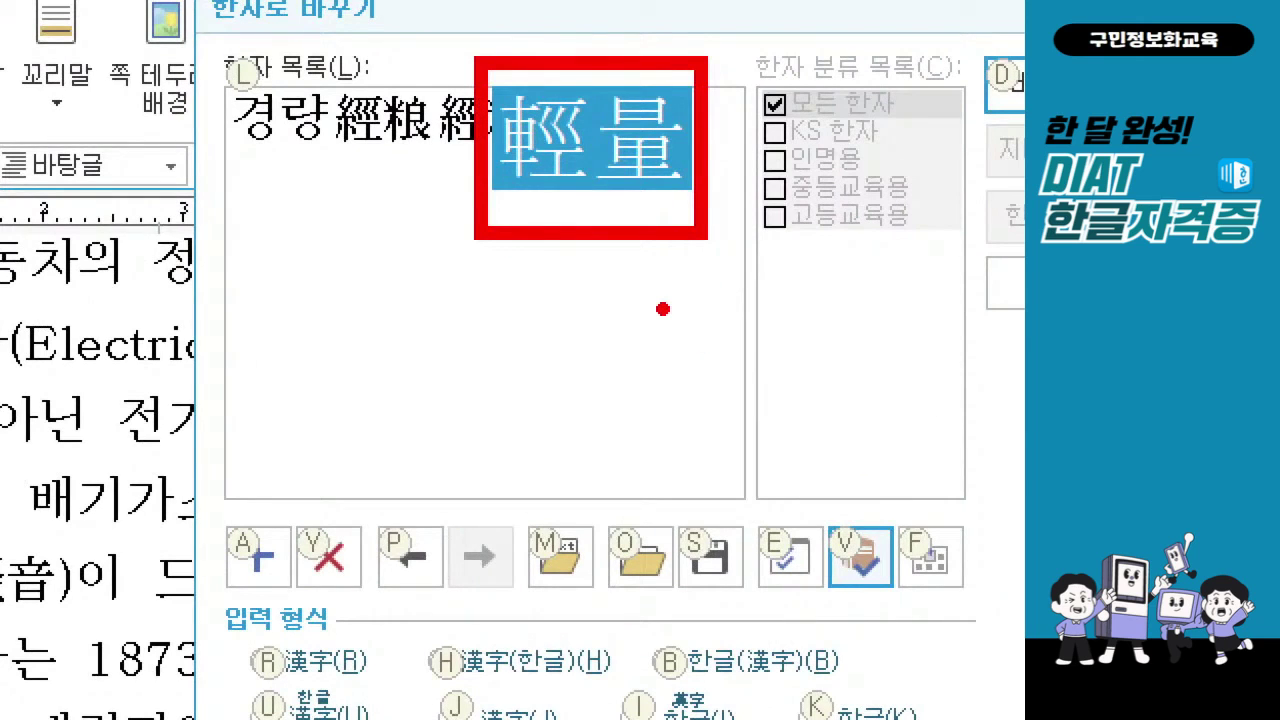
pyautogui.press('Escape')
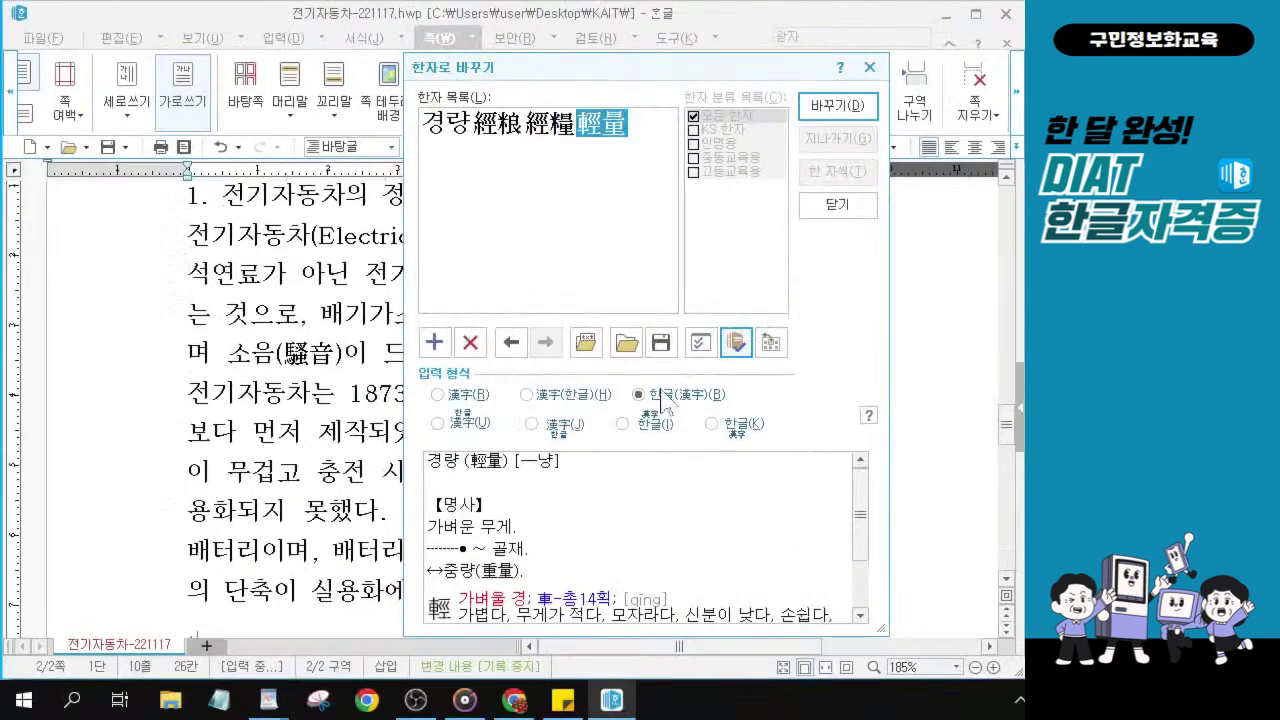
pyautogui.press('ctrl')
pyautogui.press('ctrl')
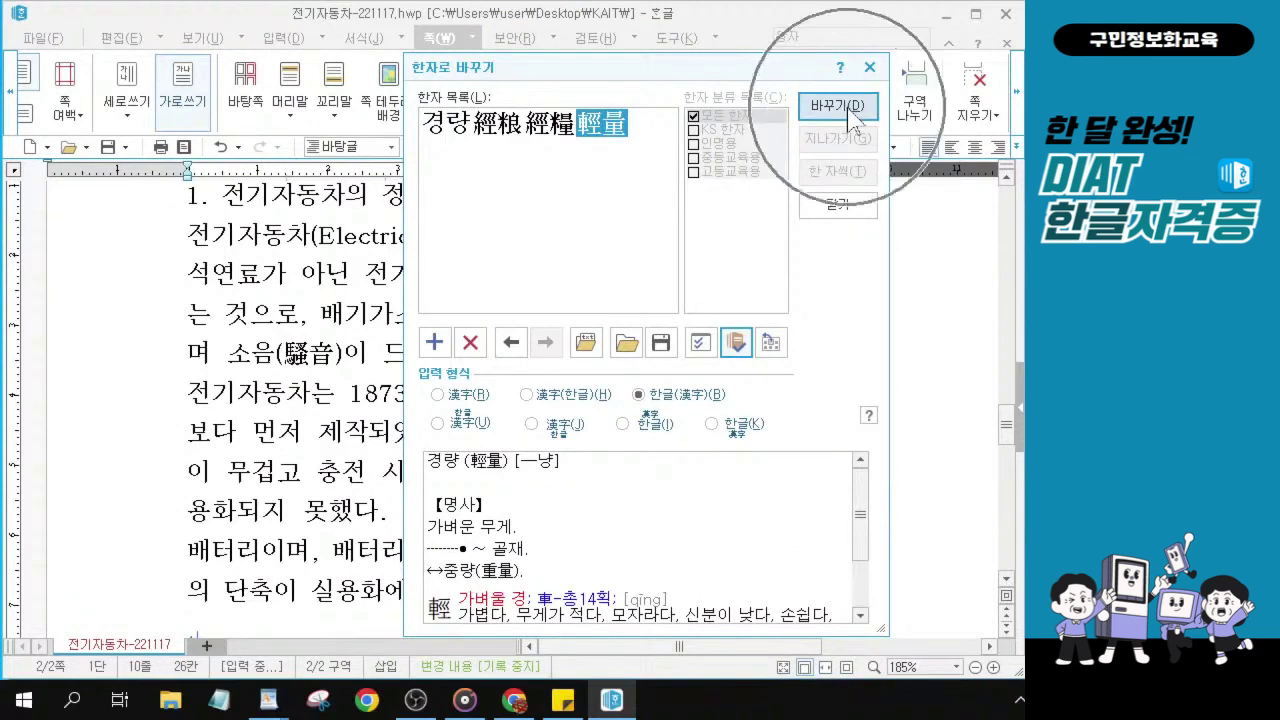
pyautogui.click(849, 117)
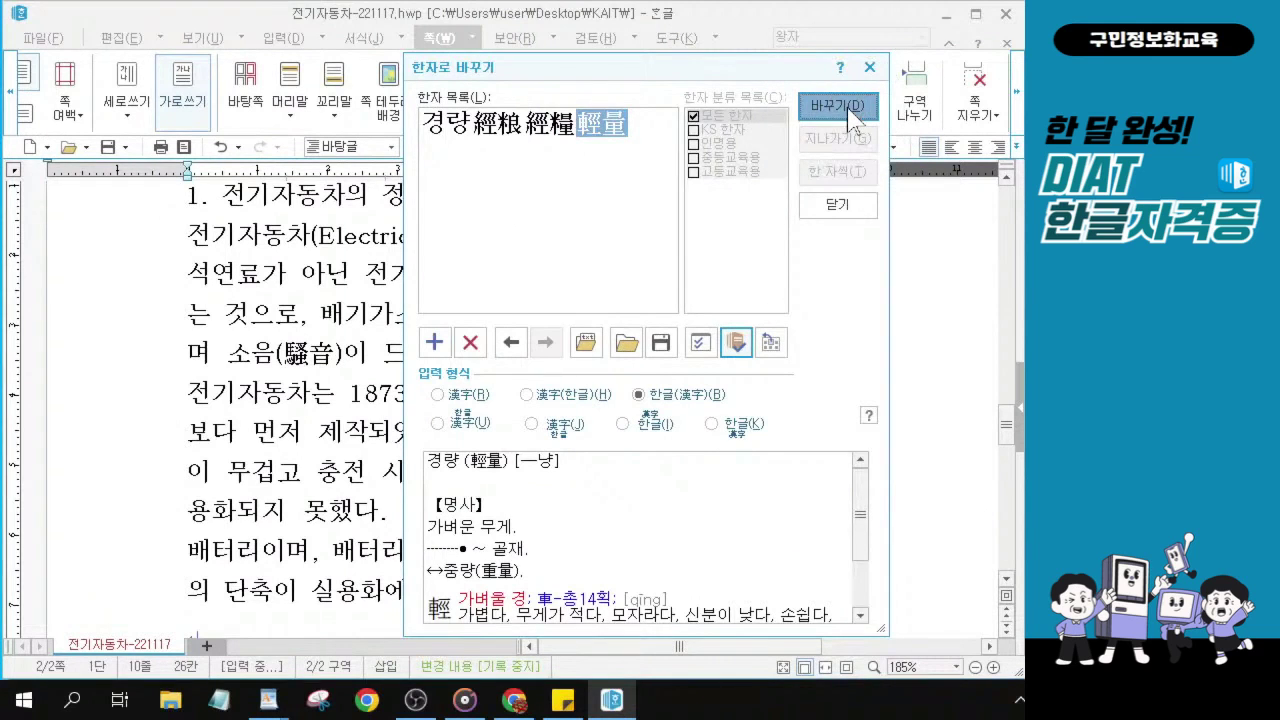
pyautogui.moveTo(442, 551); pyautogui.dragTo(573, 556)
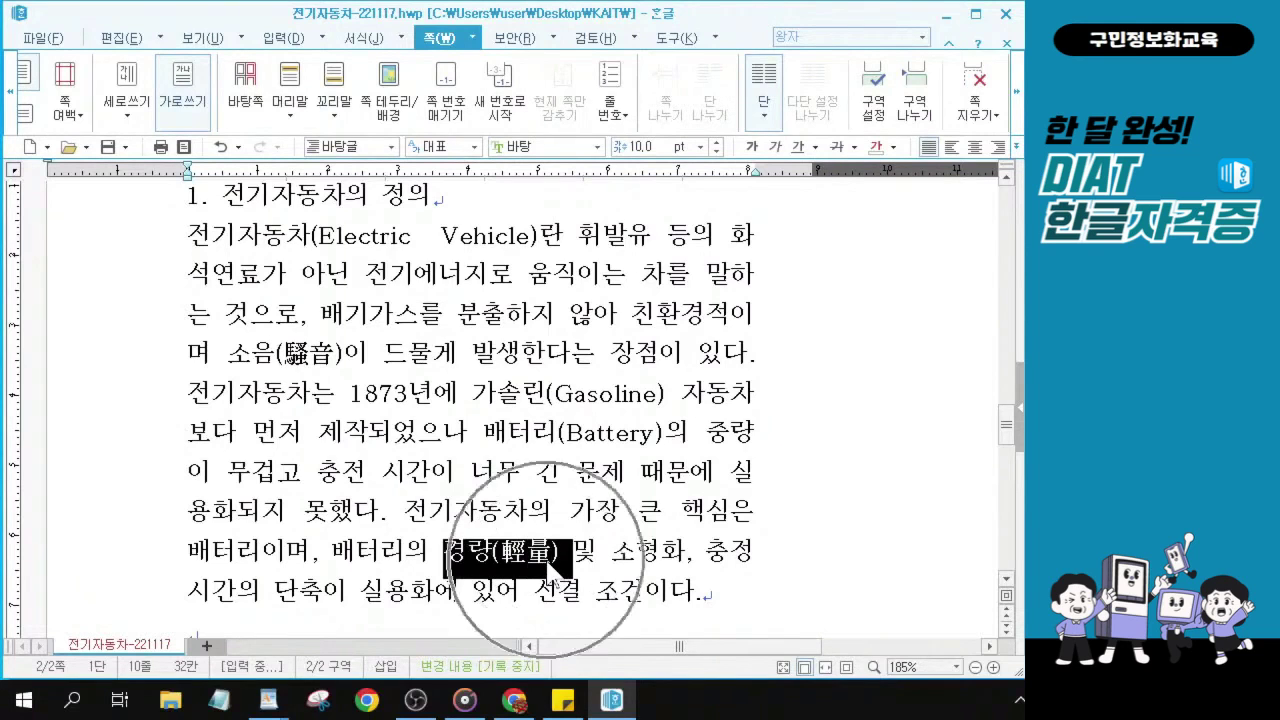
pyautogui.click(466, 558)
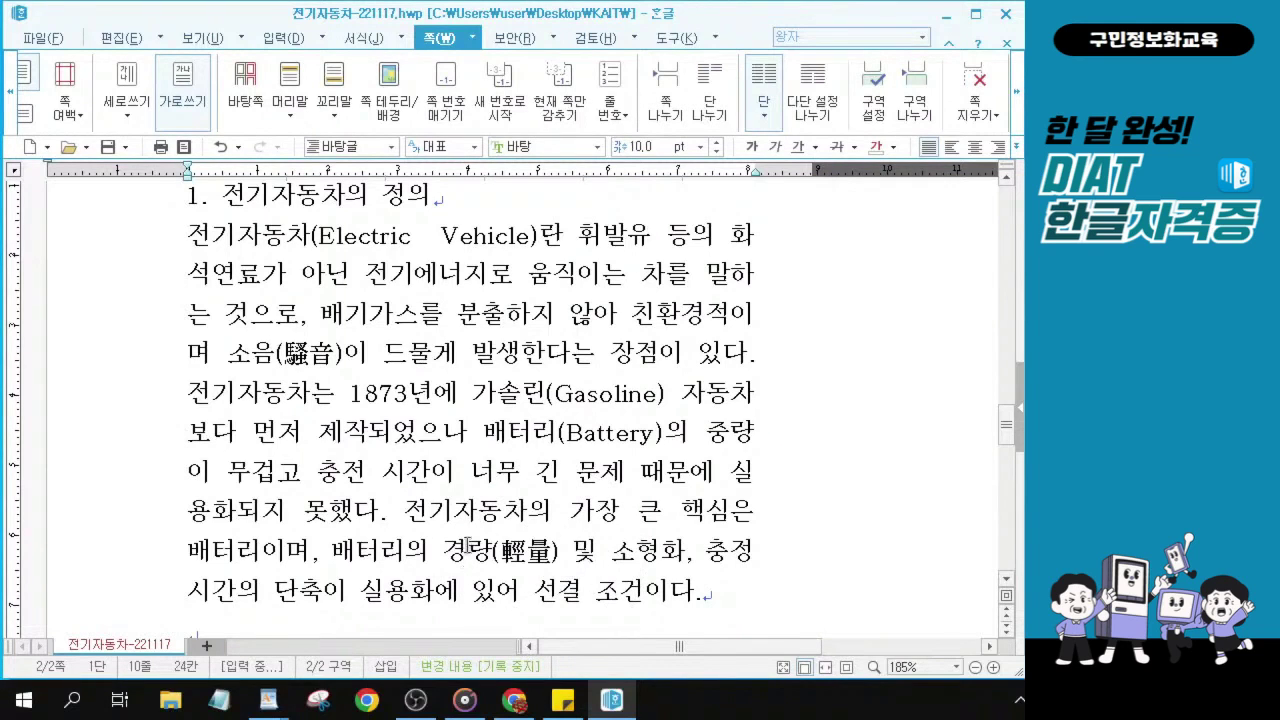
# - Examine the heading "2. 21세기 전기자동차" and the sentence containing 수거 at a larger zoom
pyautogui.scroll(-3, 466, 558)
pyautogui.click(320, 462)
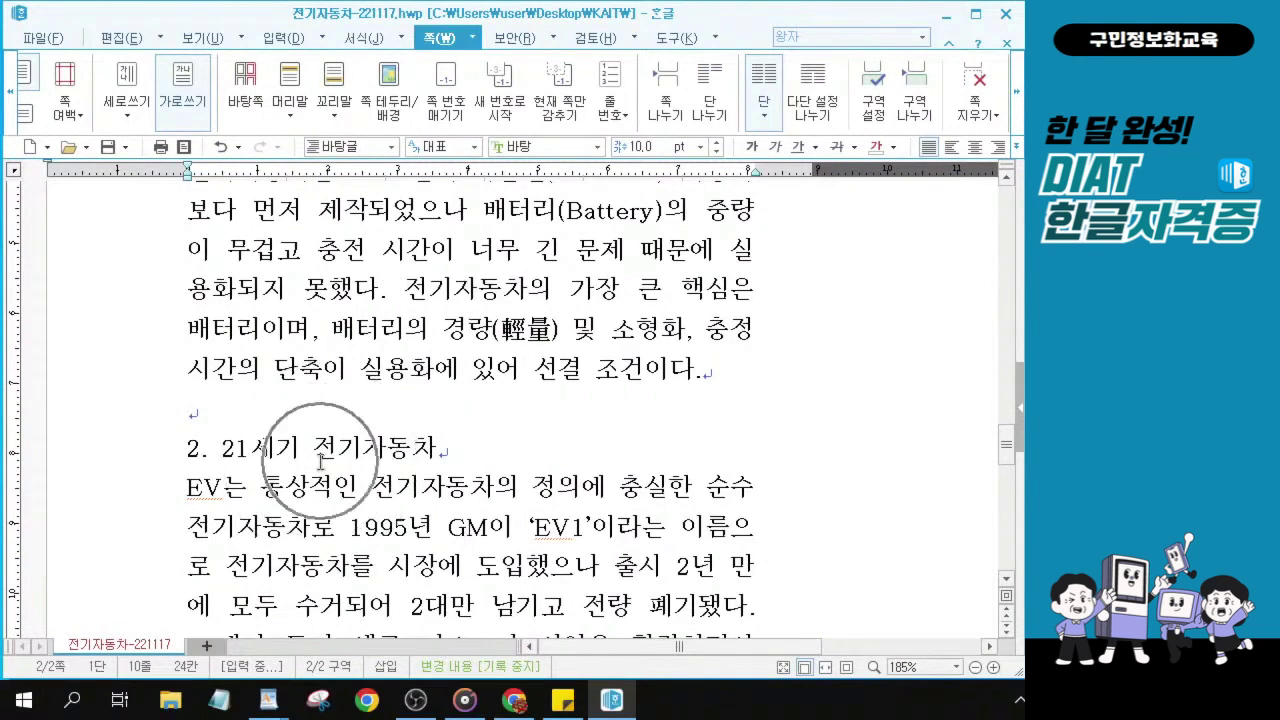
pyautogui.click(320, 462)
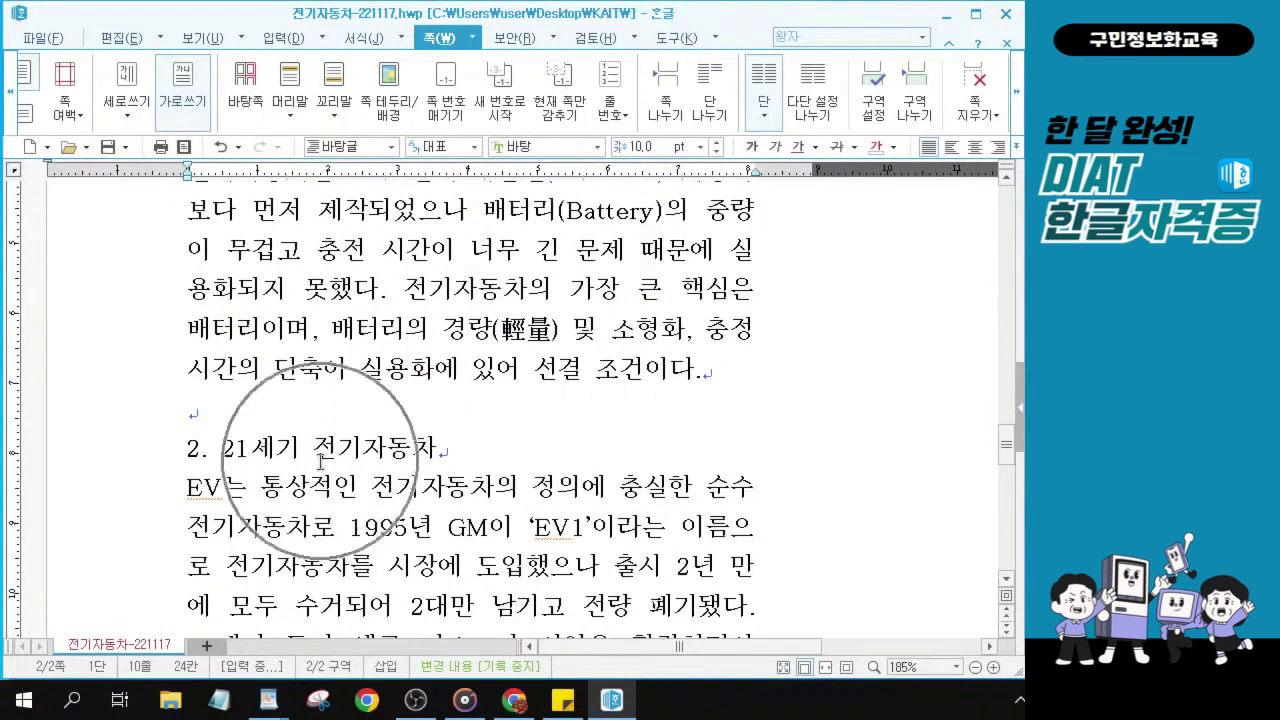
pyautogui.click(320, 462)
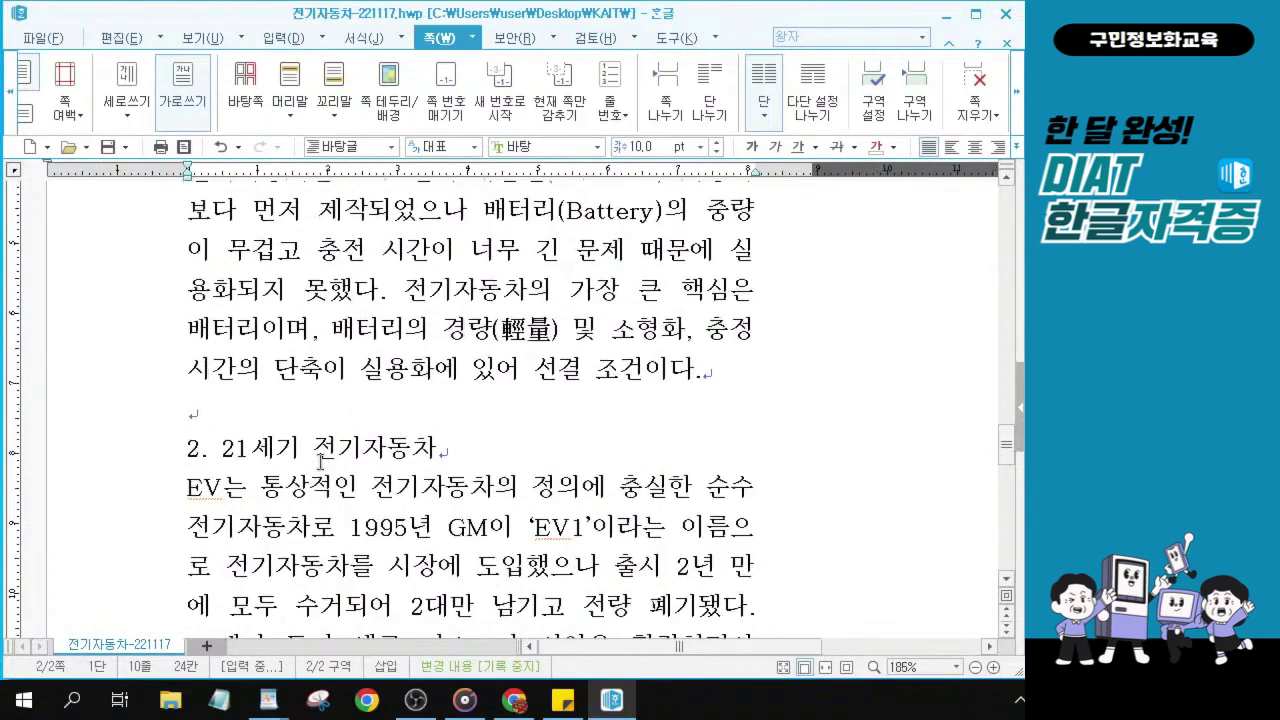
pyautogui.keyDown('ctrl'); pyautogui.scroll(1, 364, 484); pyautogui.keyUp('ctrl')
pyautogui.scroll(-3, 364, 484)
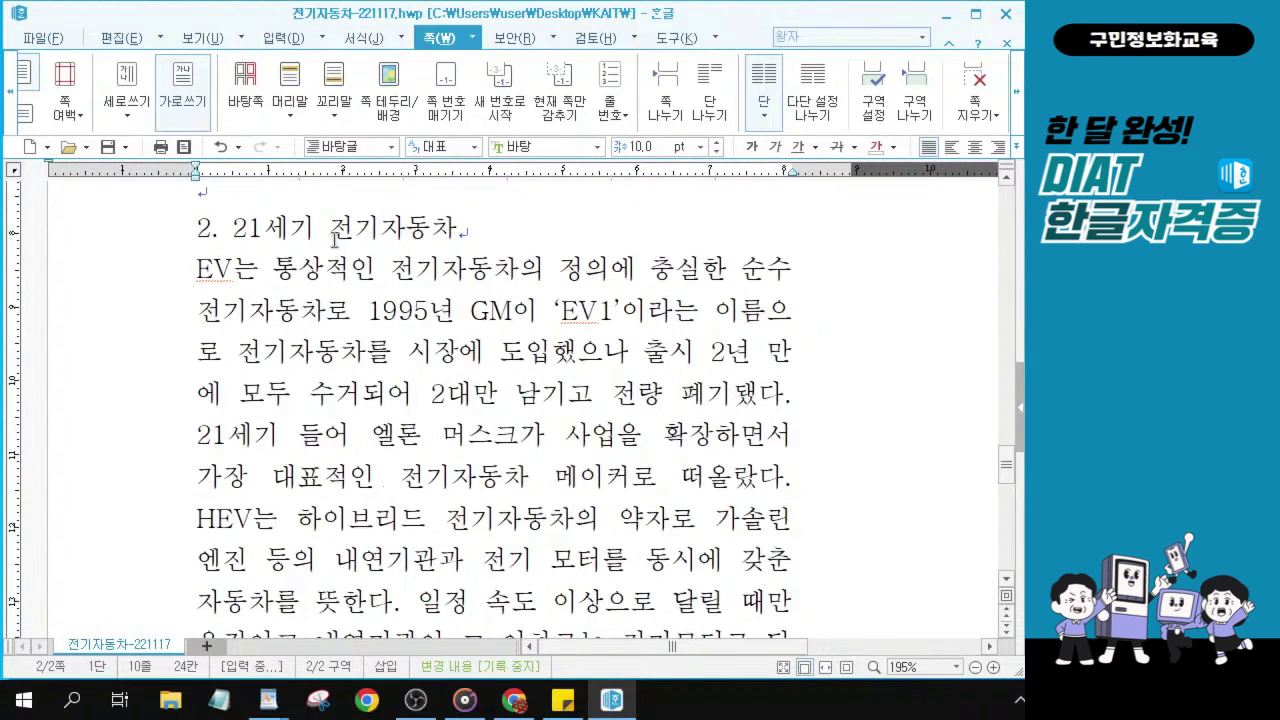
pyautogui.moveTo(193, 228); pyautogui.dragTo(480, 228)
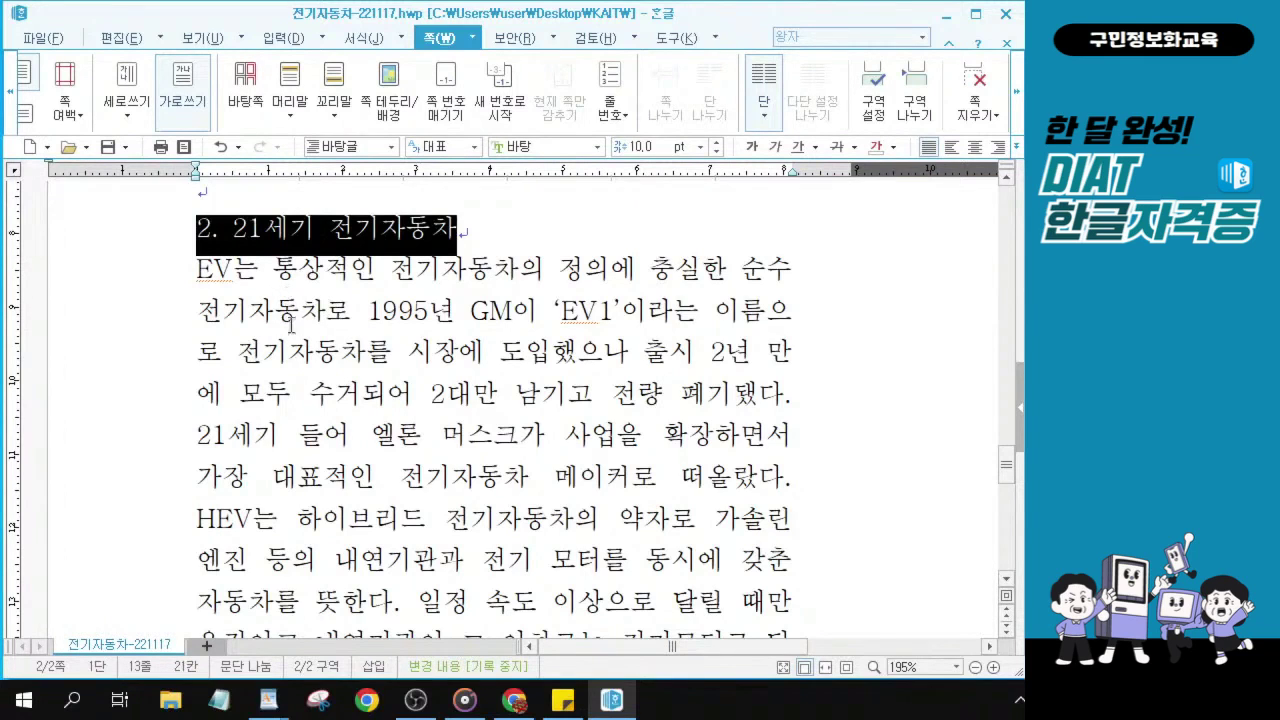
pyautogui.click(320, 395)
pyautogui.moveTo(322, 395)
pyautogui.mouseDown()
pyautogui.moveTo(361, 397)
pyautogui.moveTo(303, 397)
pyautogui.mouseUp()
pyautogui.press('F12')
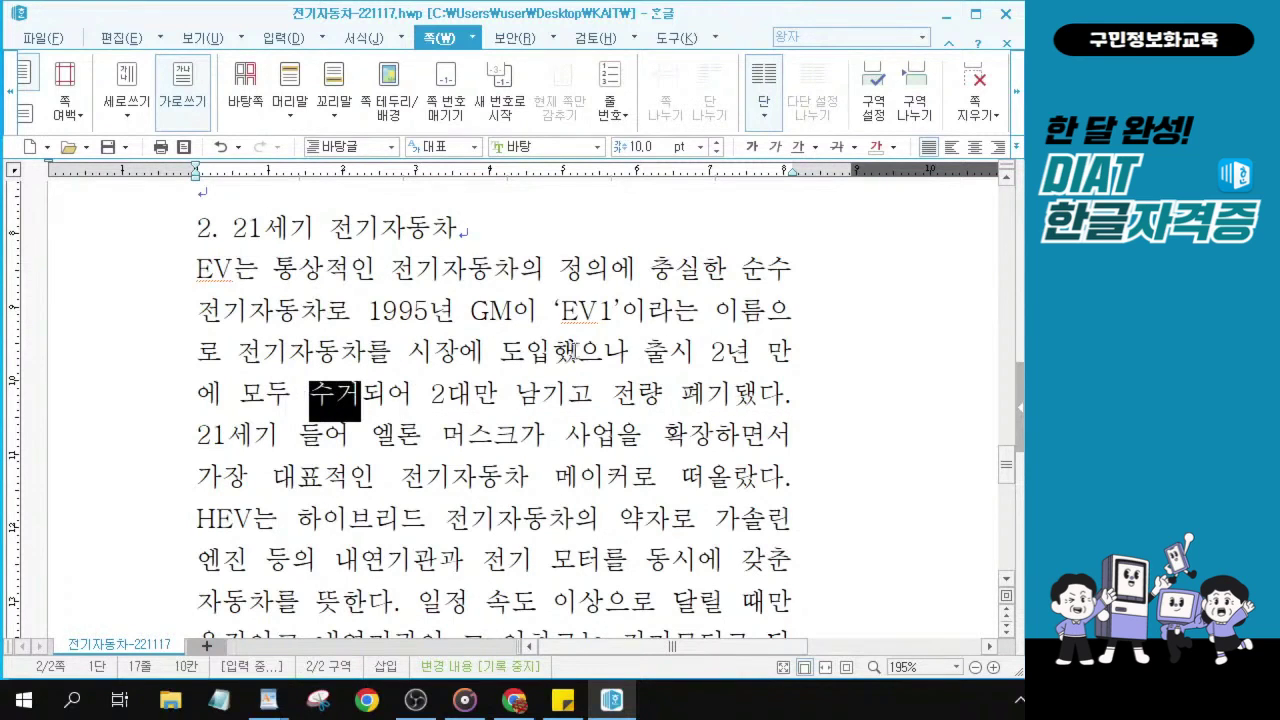
pyautogui.press('F12')
pyautogui.moveTo(645, 352); pyautogui.dragTo(708, 352)
pyautogui.moveTo(677, 396); pyautogui.dragTo(590, 420)
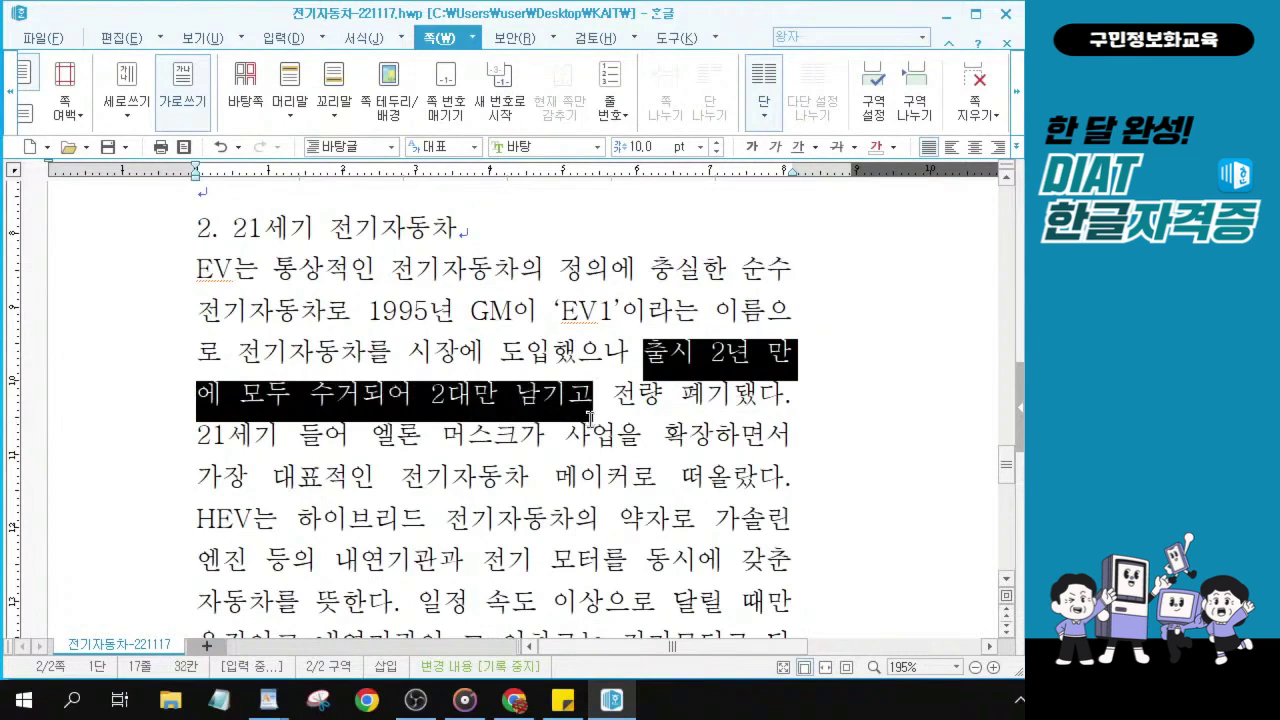
# - Convert 수거 in section 2 to 수거(收去) by choosing 收去 from the Hanja list with the input format 한글(漢字)
pyautogui.click(357, 398)
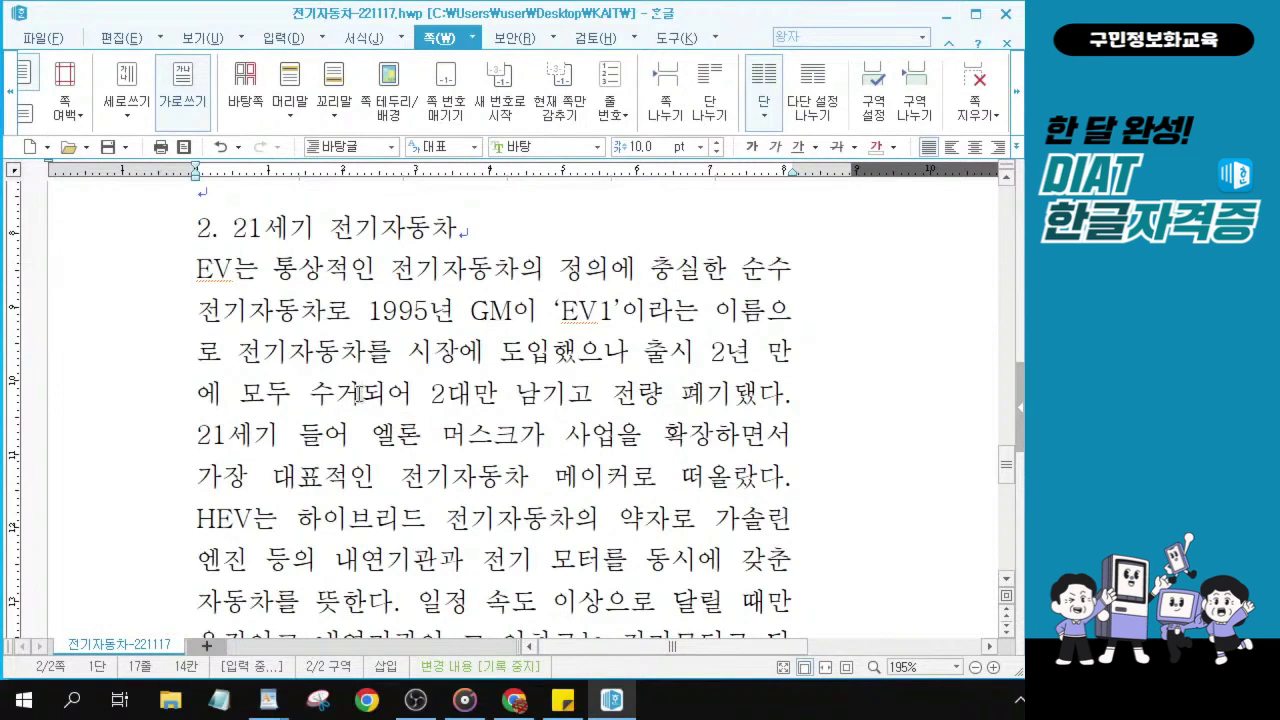
pyautogui.click(357, 396)
pyautogui.press('F9')
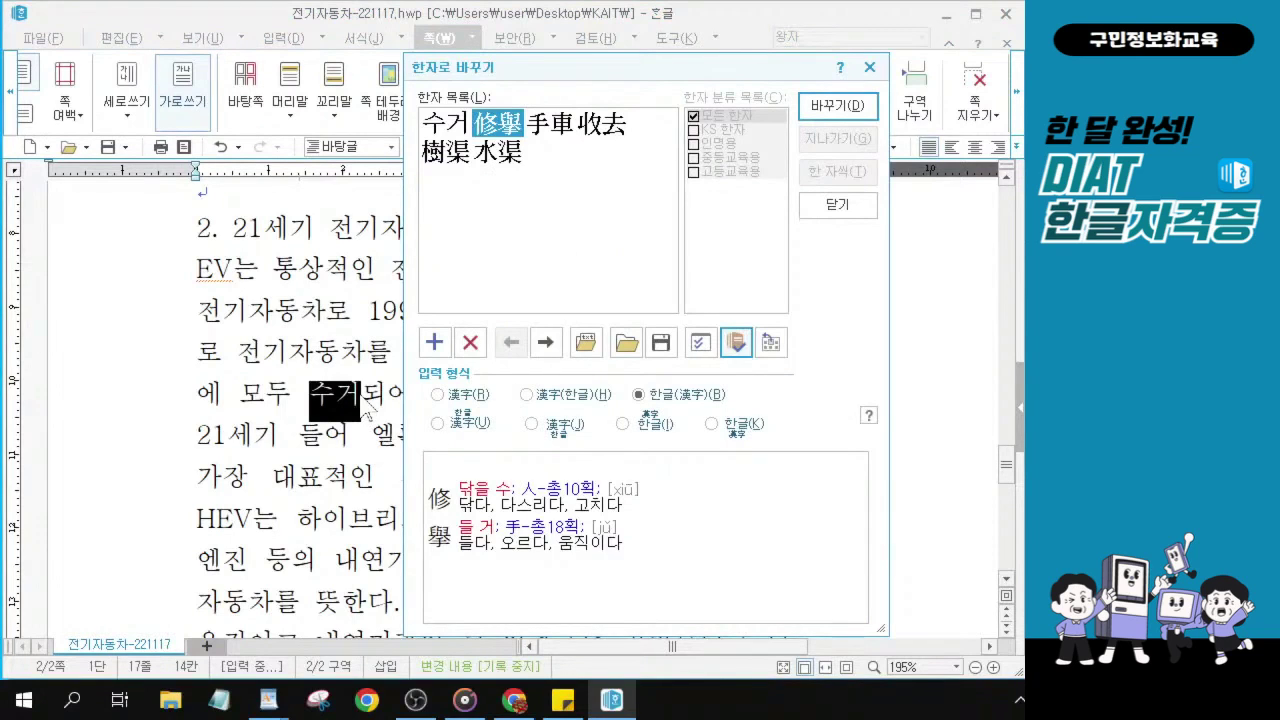
pyautogui.click(605, 130)
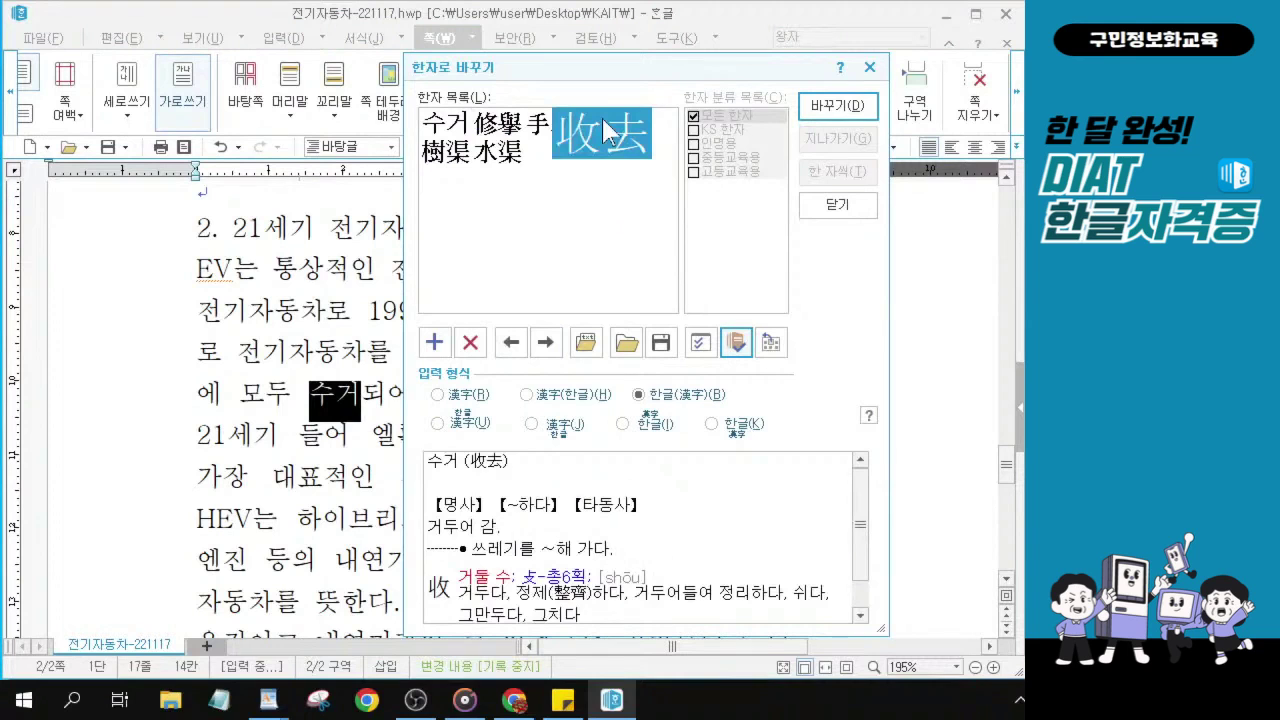
pyautogui.press('alt')
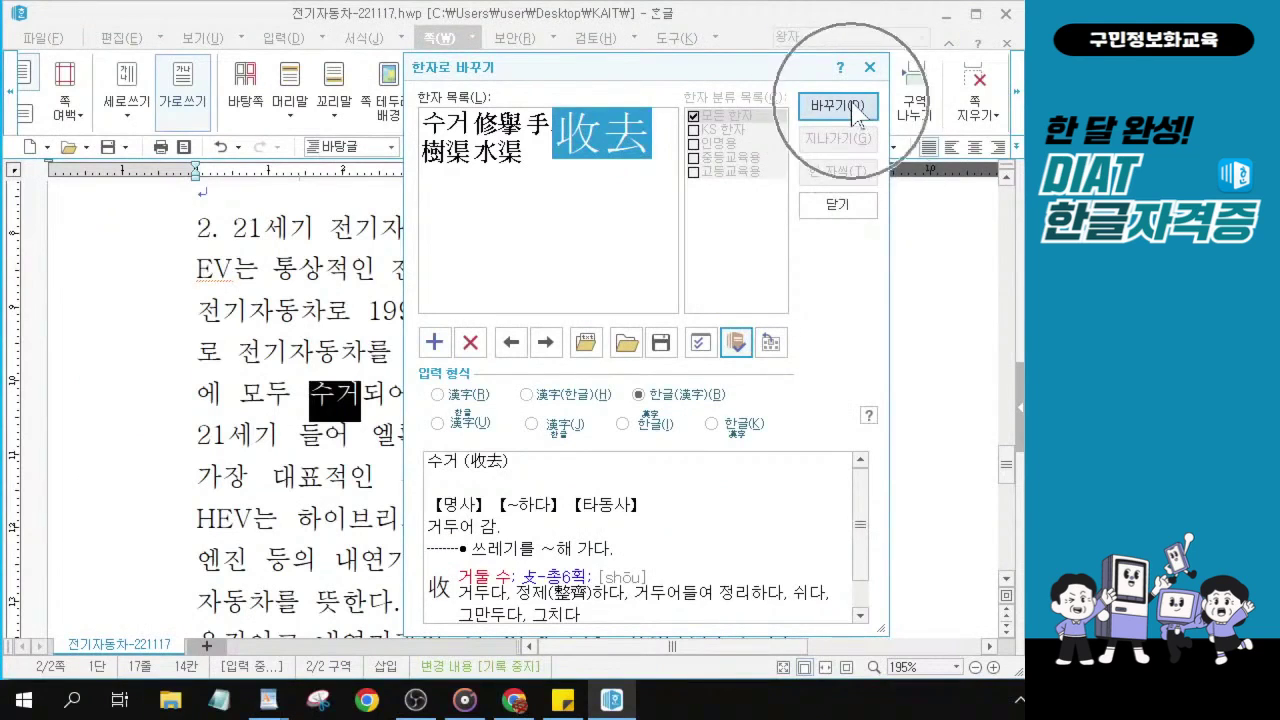
pyautogui.click(837, 106)
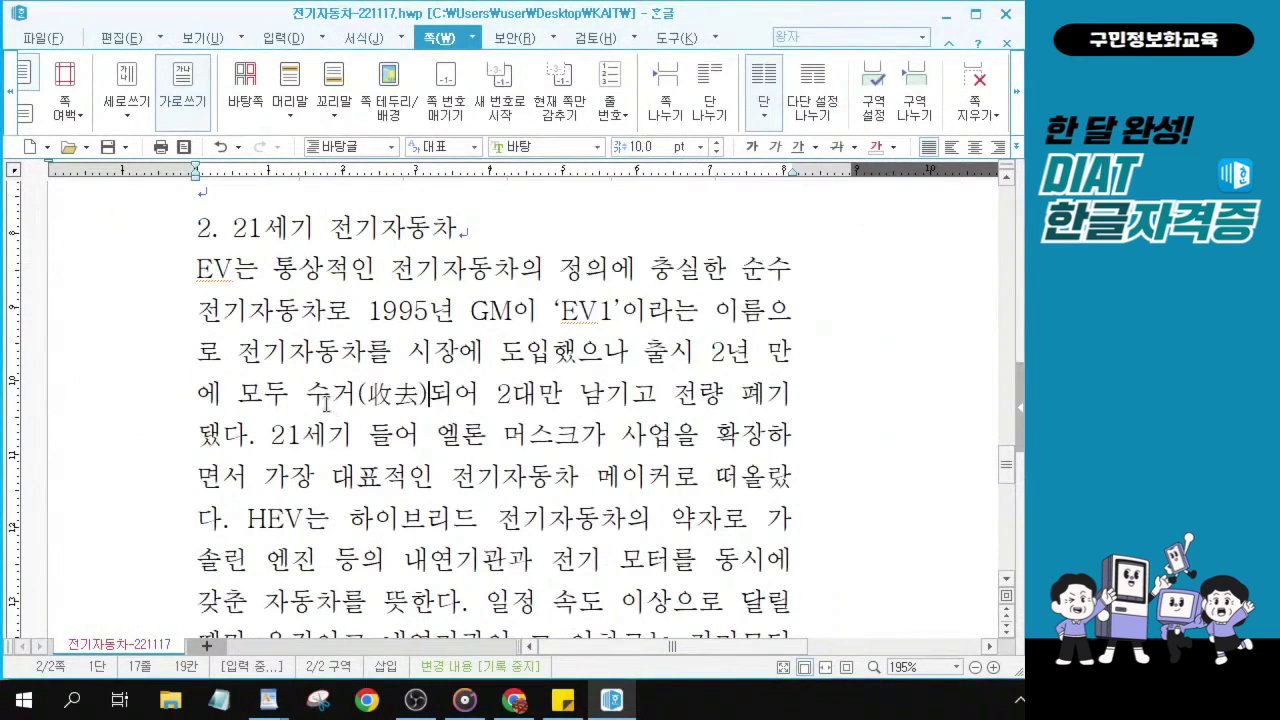
pyautogui.moveTo(307, 394); pyautogui.dragTo(428, 402)
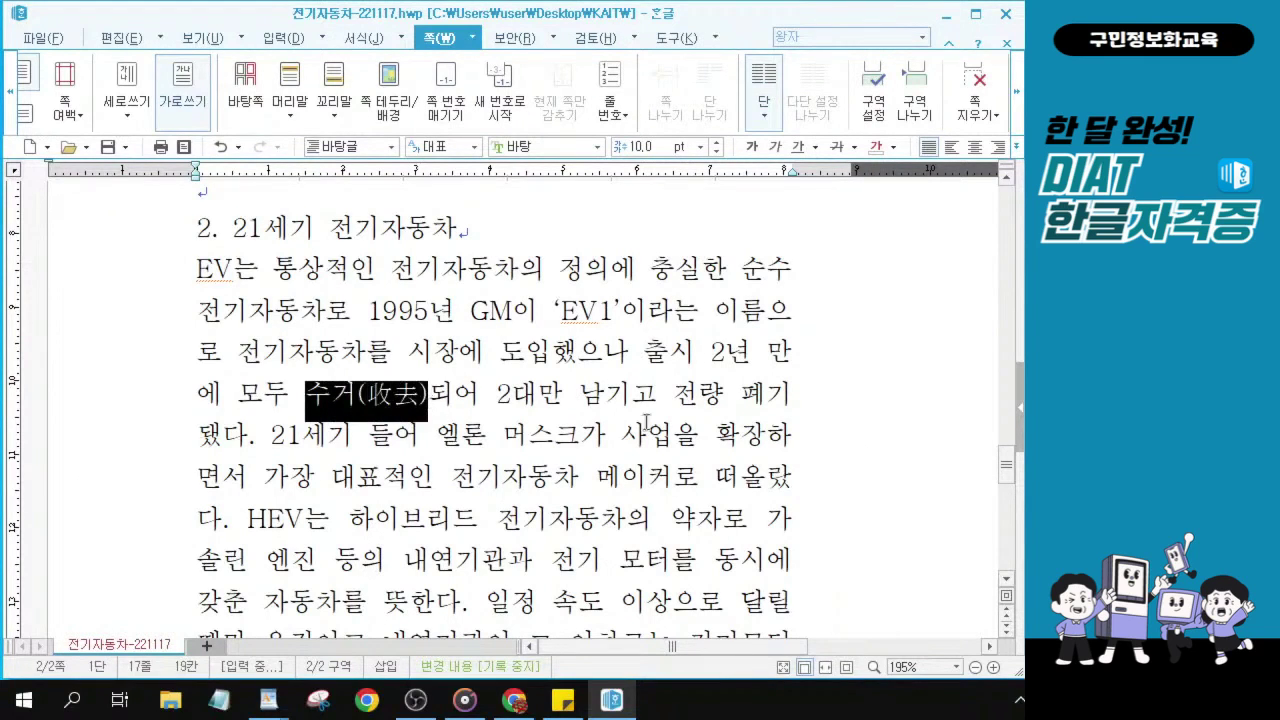
# - Examine the sentences of section 2 one by one, from the end of the 수거(收去) sentence to the PHEV sentence
pyautogui.hotkey('alt', 'Tab')
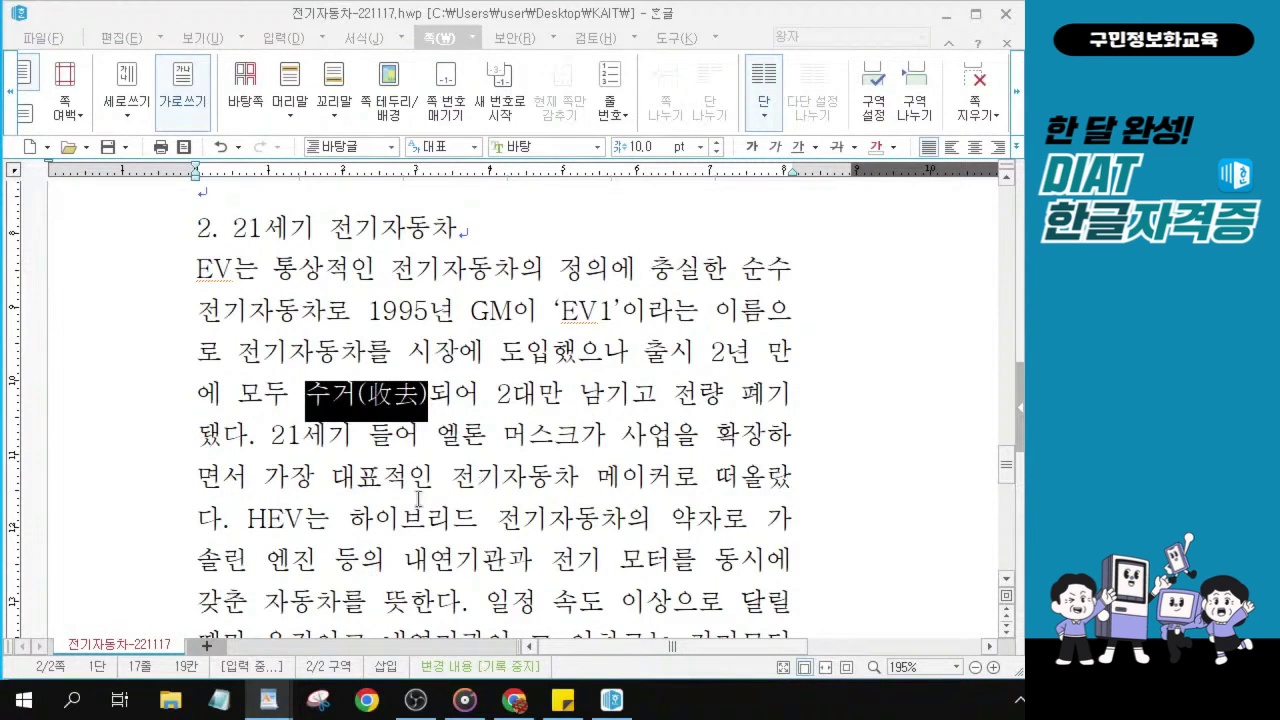
pyautogui.click(333, 424)
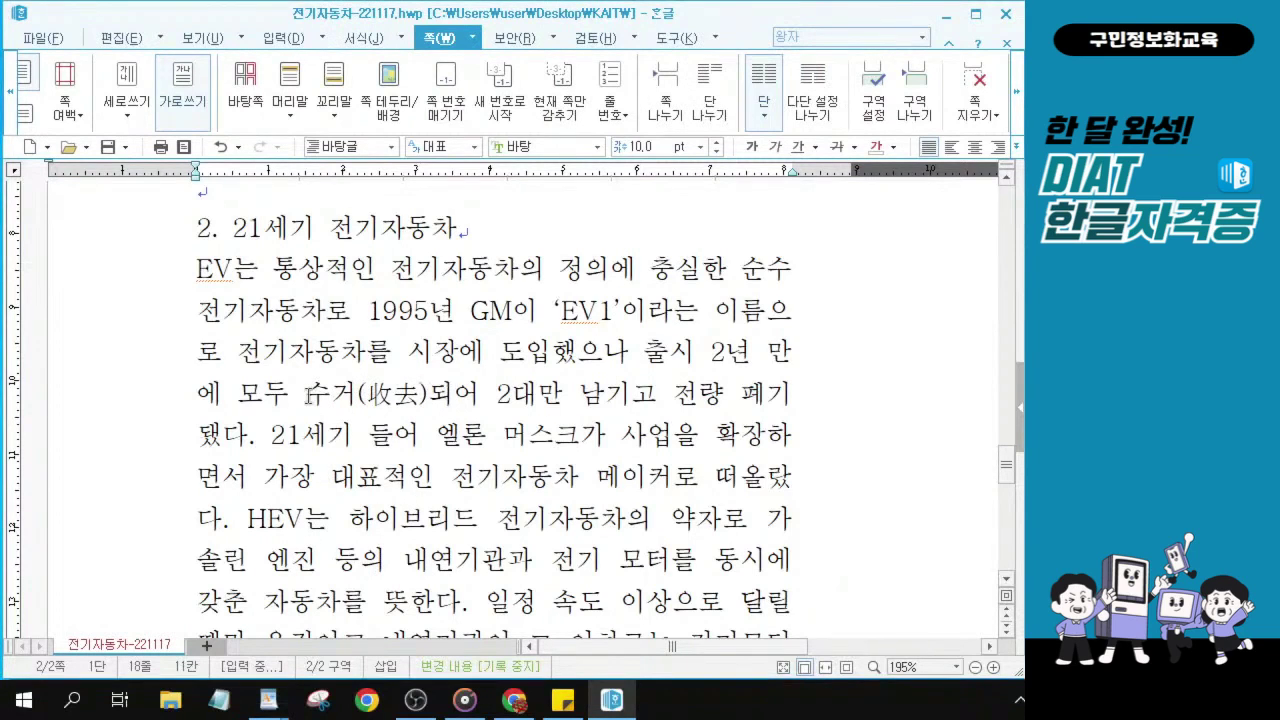
pyautogui.moveTo(308, 393); pyautogui.dragTo(261, 432)
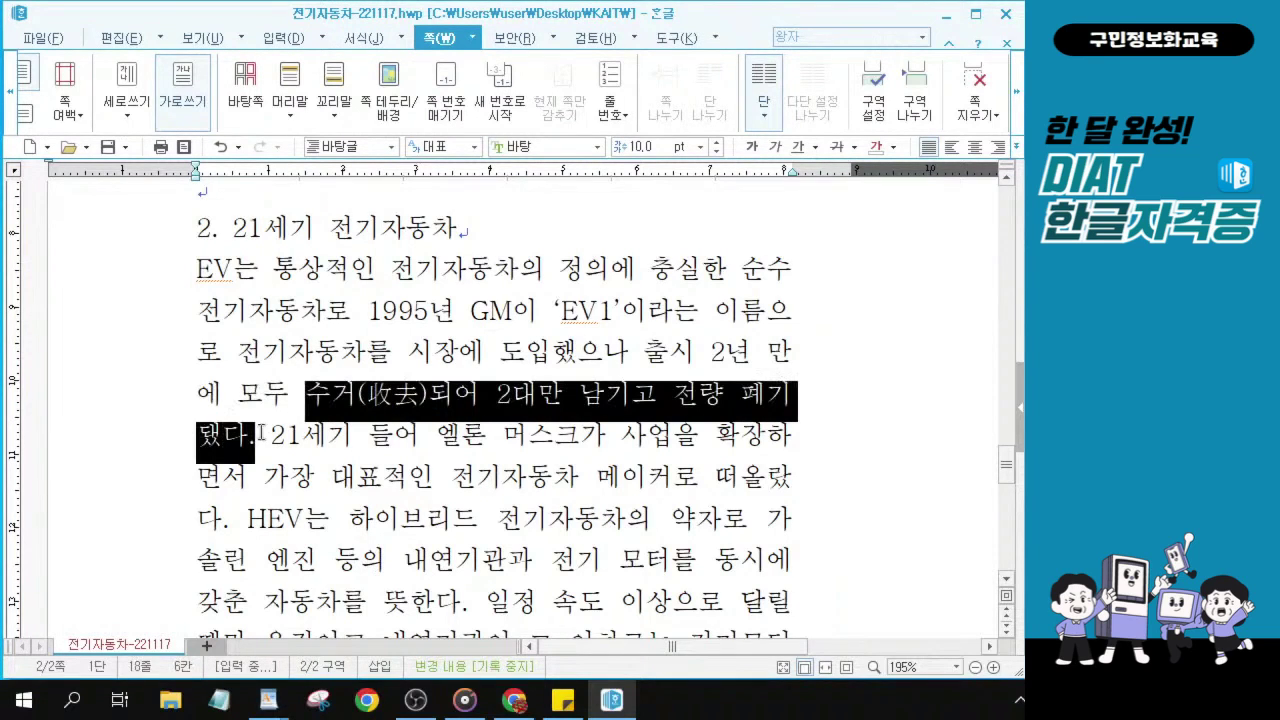
pyautogui.press('ctrl')
pyautogui.press('ctrl')
pyautogui.press('ctrl')
pyautogui.click(268, 434)
pyautogui.moveTo(268, 434); pyautogui.dragTo(225, 515)
pyautogui.scroll(-2, 268, 500)
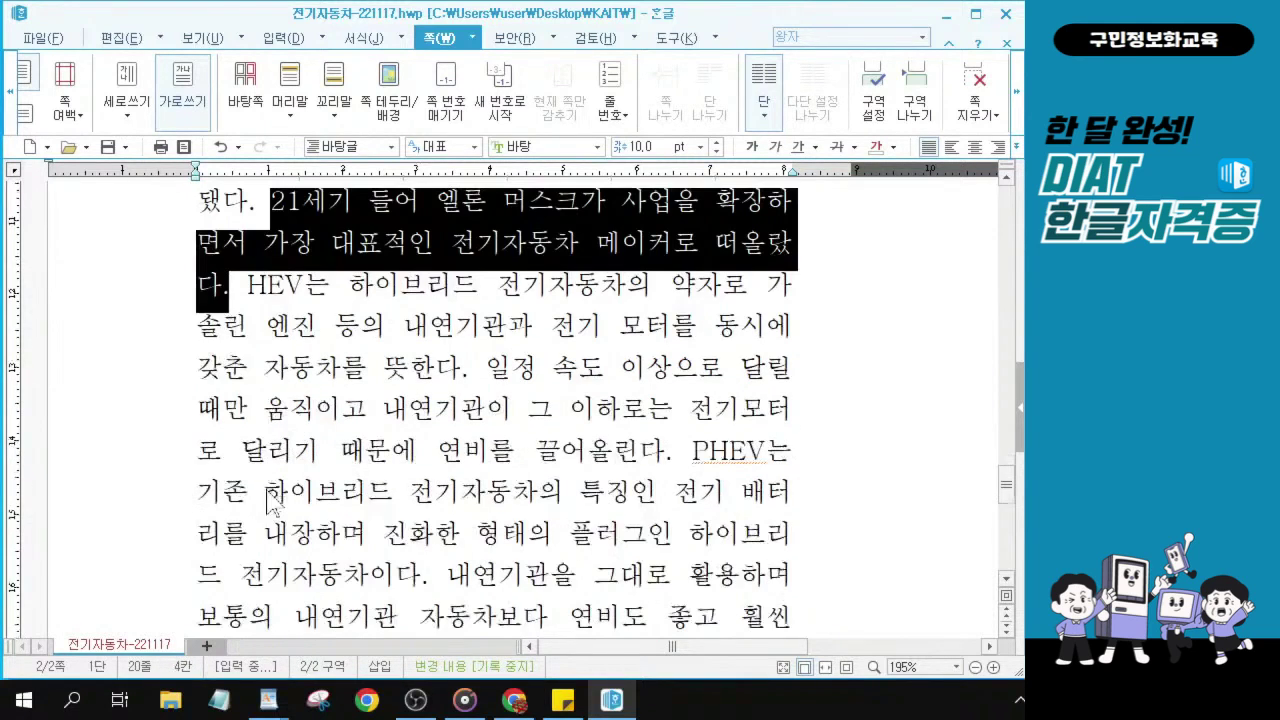
pyautogui.press('ctrl')
pyautogui.moveTo(248, 285); pyautogui.dragTo(457, 385)
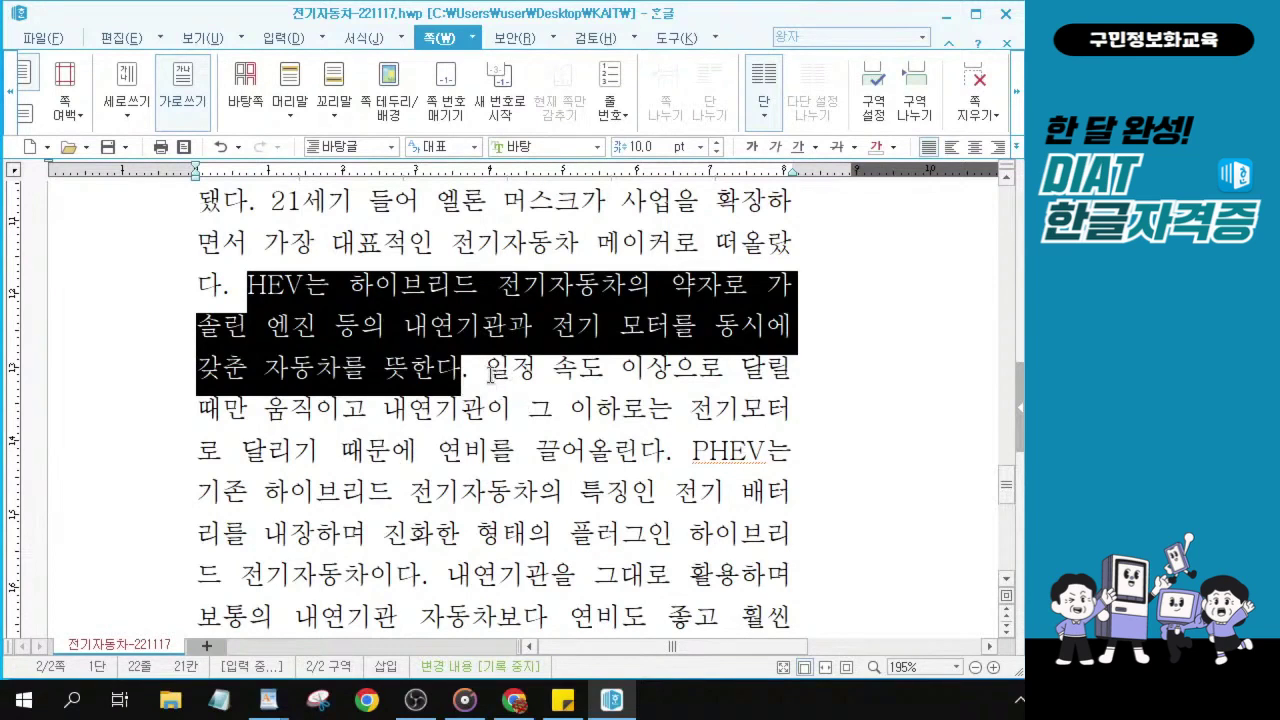
pyautogui.moveTo(487, 368); pyautogui.dragTo(678, 453)
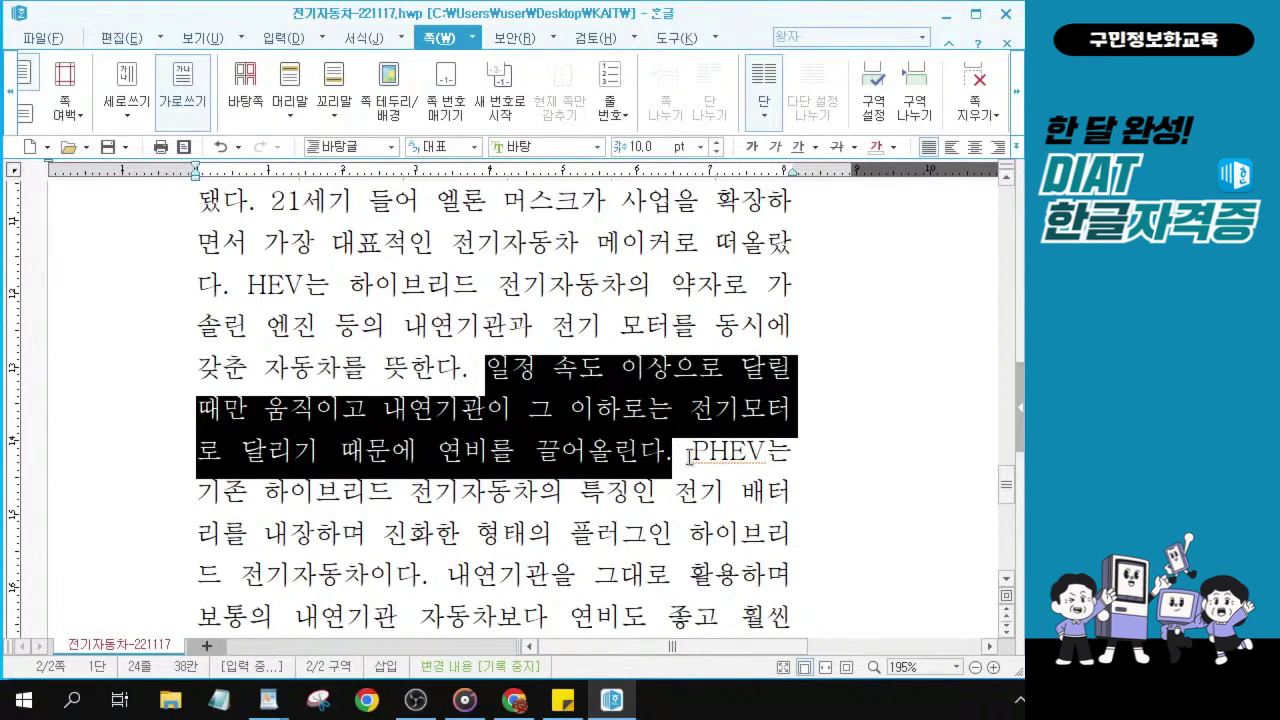
pyautogui.click(689, 457)
pyautogui.moveTo(690, 452); pyautogui.dragTo(356, 534)
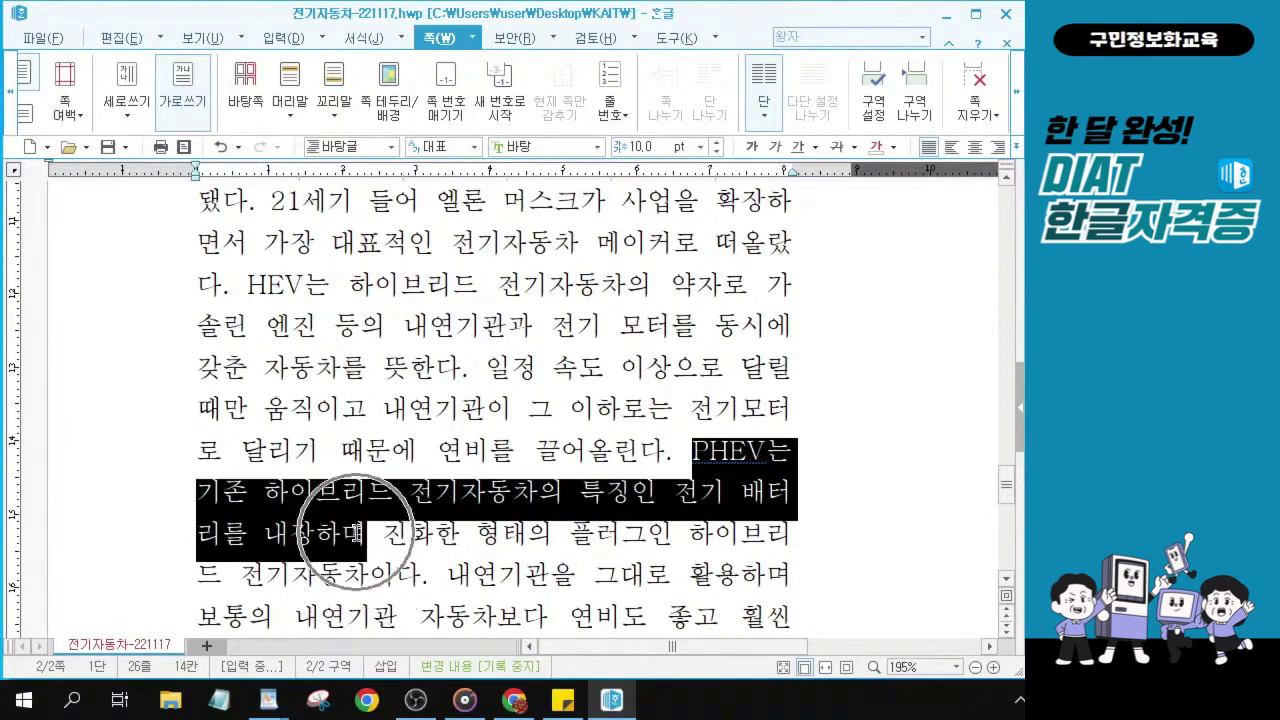
# - Convert 내장 in the PHEV sentence to 내장(內藏) by choosing 內藏 from the Hanja list with the input format 한글(漢字)
pyautogui.scroll(-1, 356, 540)
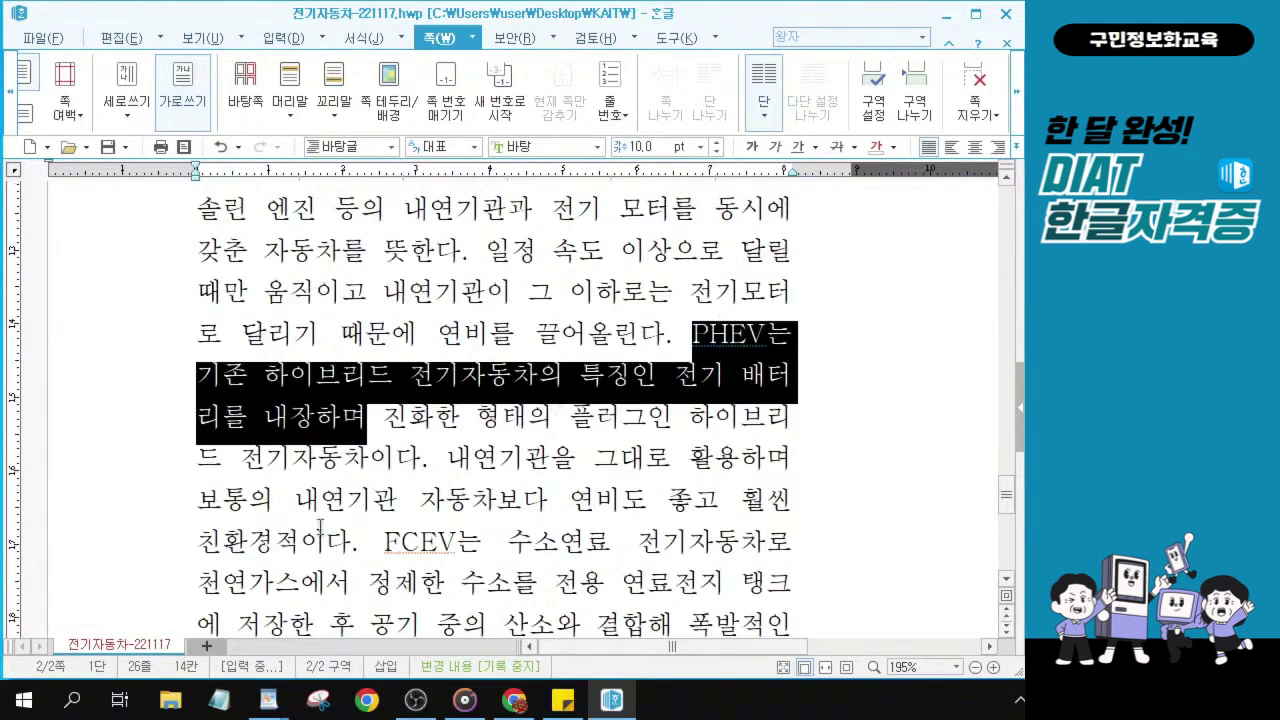
pyautogui.click(318, 424)
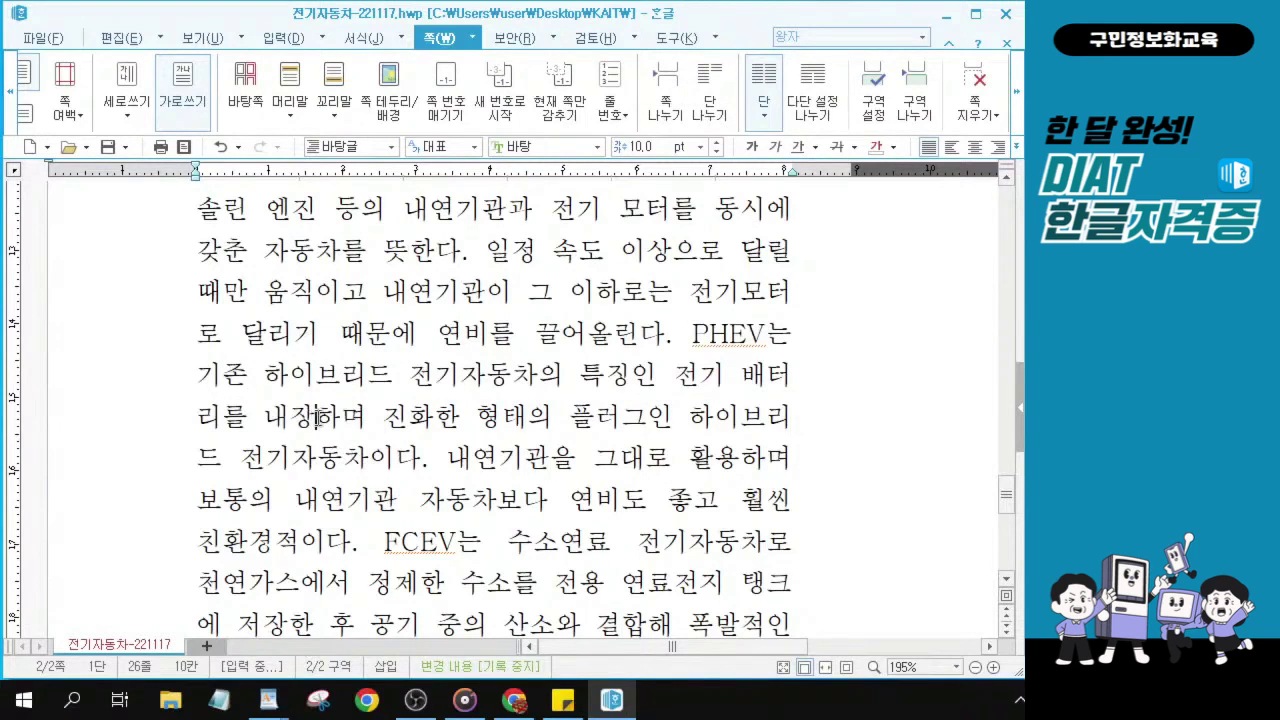
pyautogui.moveTo(306, 418); pyautogui.dragTo(257, 420)
pyautogui.click(314, 419)
pyautogui.press('F9')
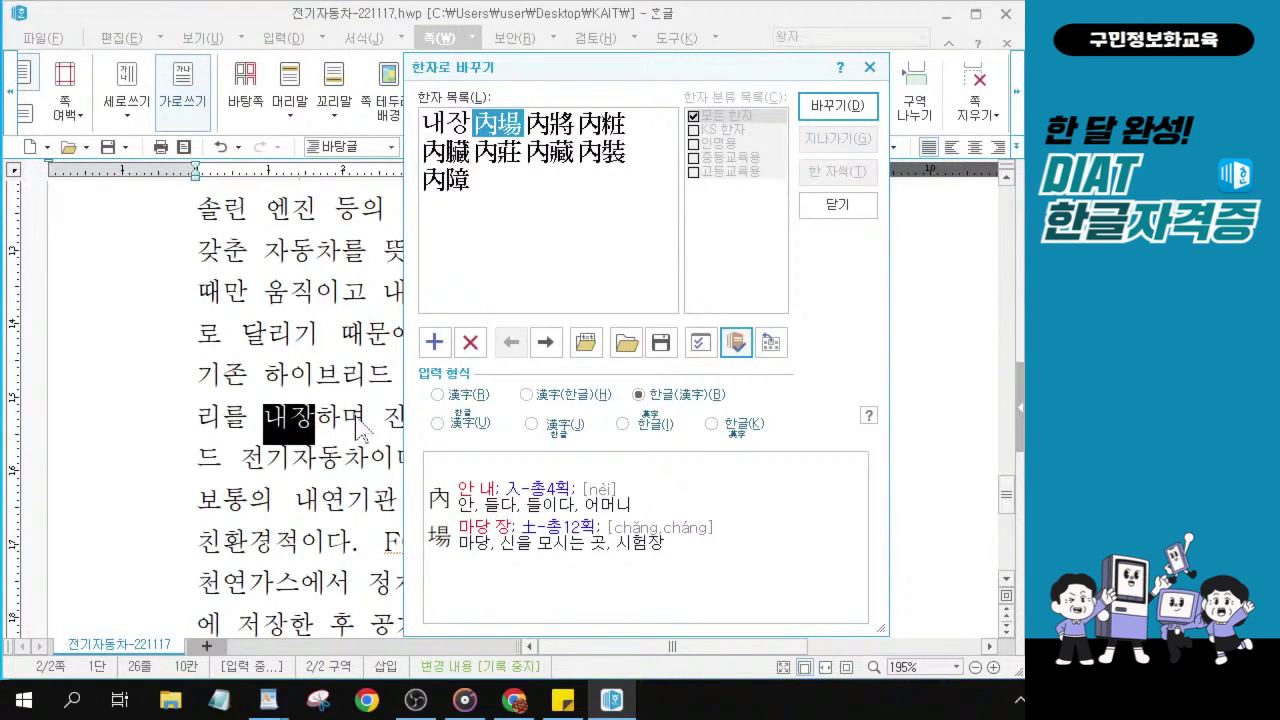
pyautogui.click(563, 174)
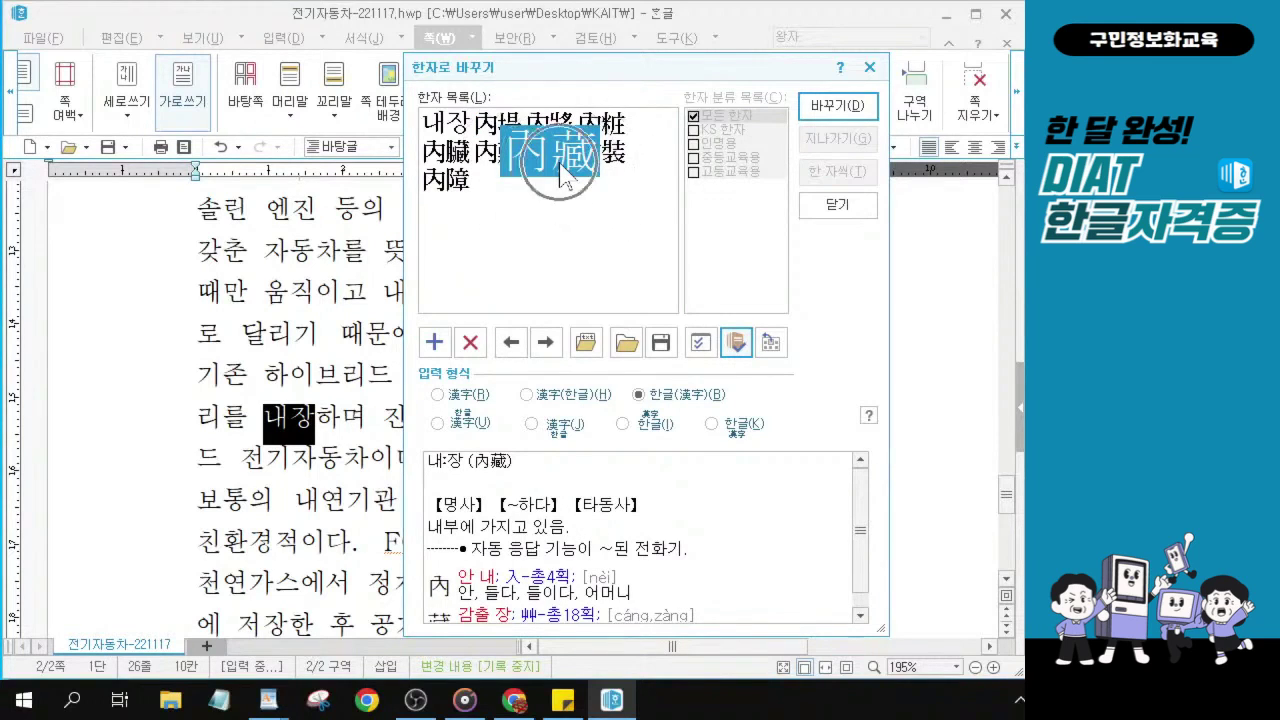
pyautogui.hotkey('alt', '1')
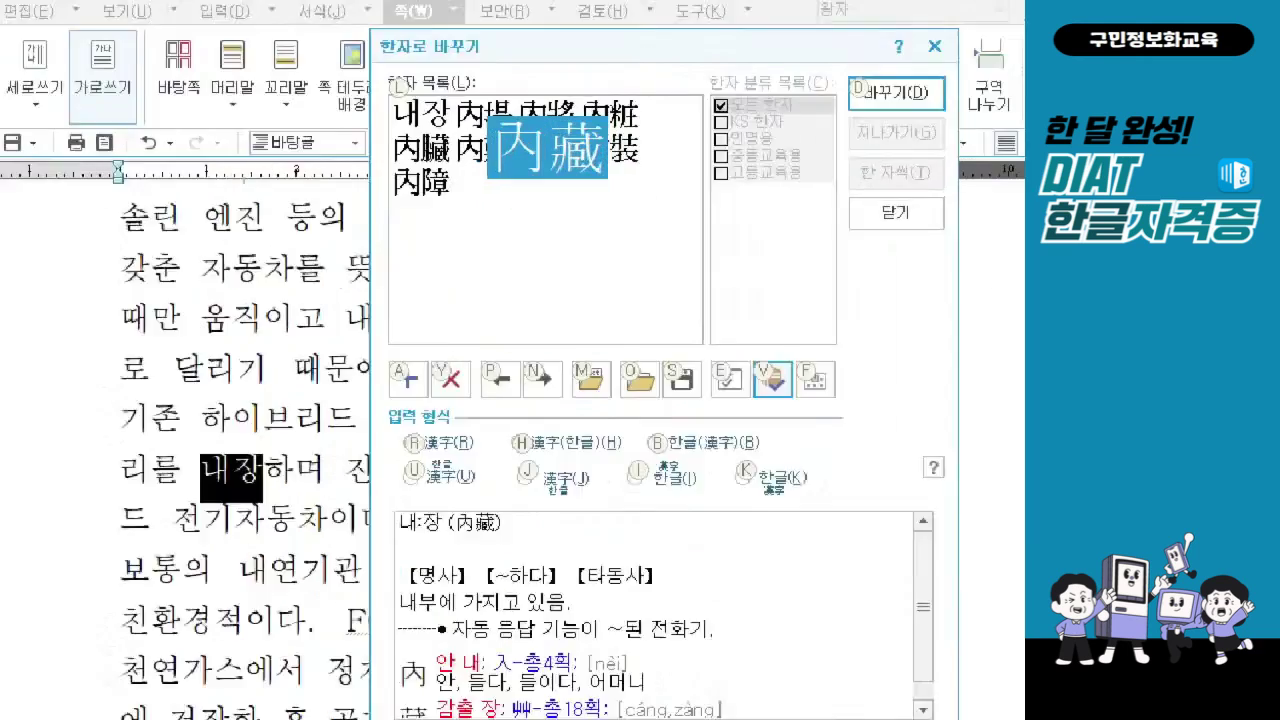
pyautogui.click(559, 162)
pyautogui.moveTo(420, 78); pyautogui.dragTo(664, 244)
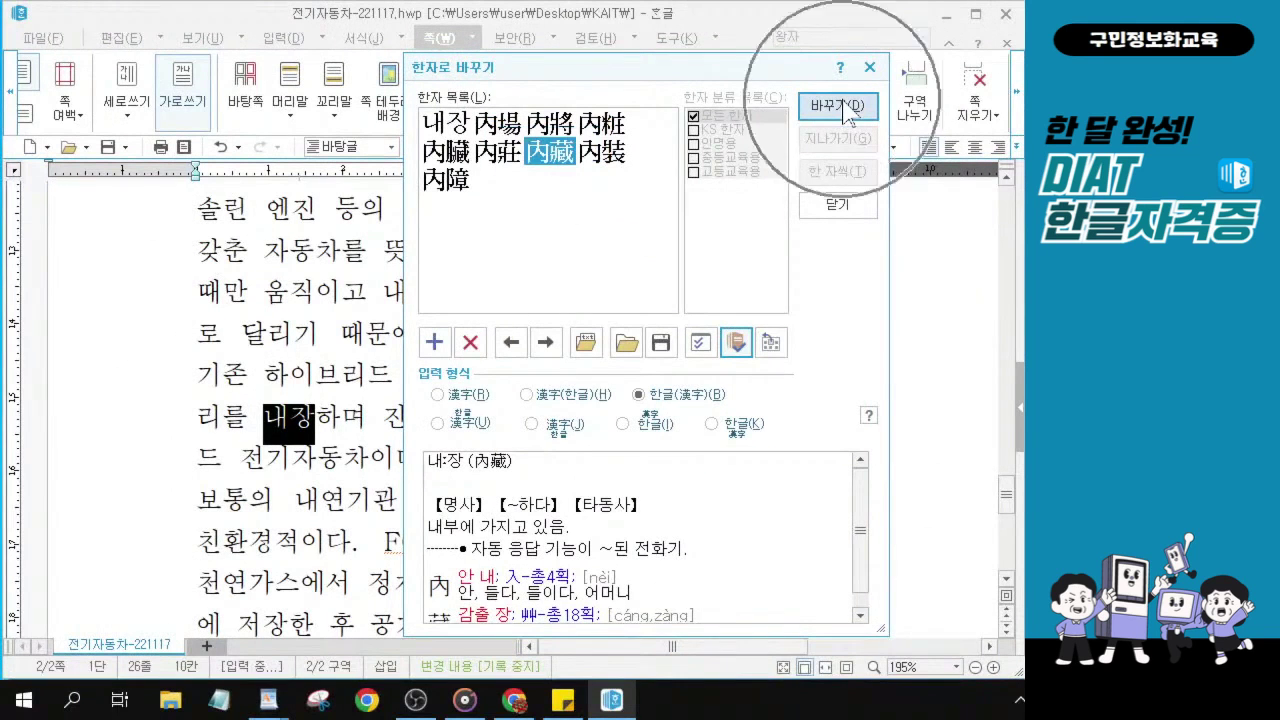
pyautogui.click(845, 108)
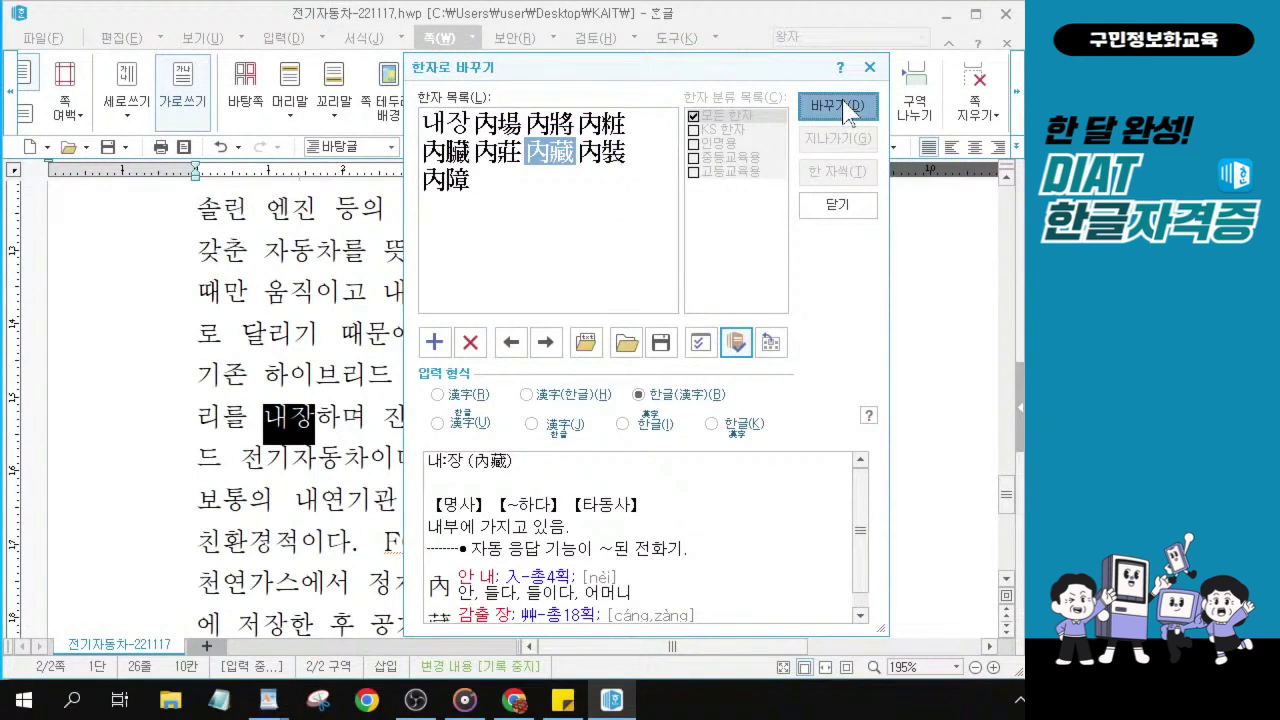
pyautogui.click(845, 108)
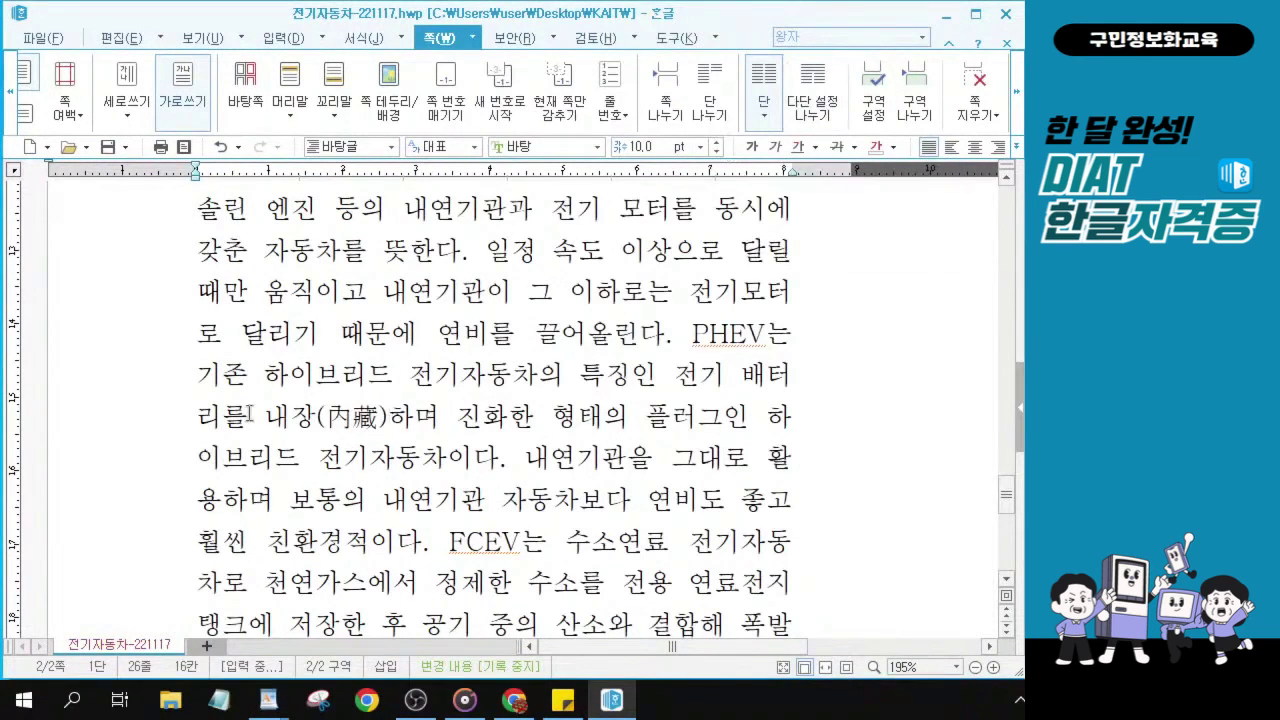
pyautogui.moveTo(266, 418); pyautogui.dragTo(386, 421)
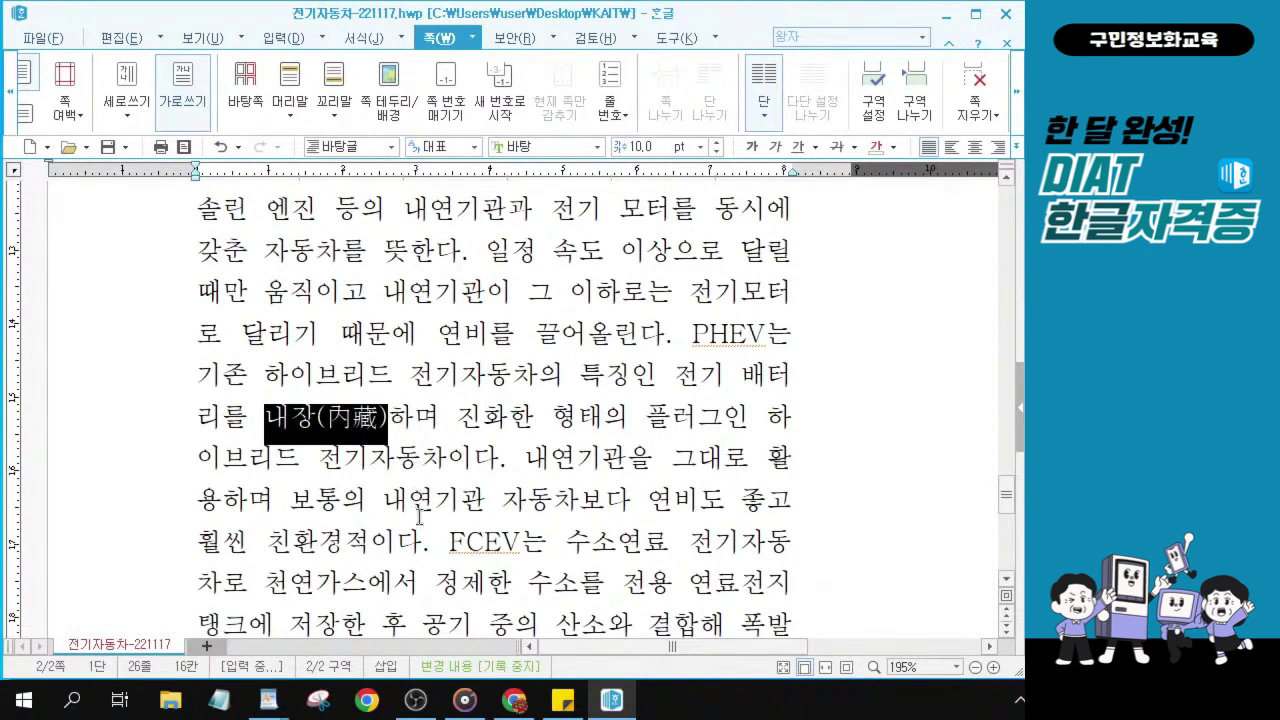
pyautogui.press('ctrl')
pyautogui.press('ctrl')
pyautogui.moveTo(440, 541); pyautogui.dragTo(647, 548)
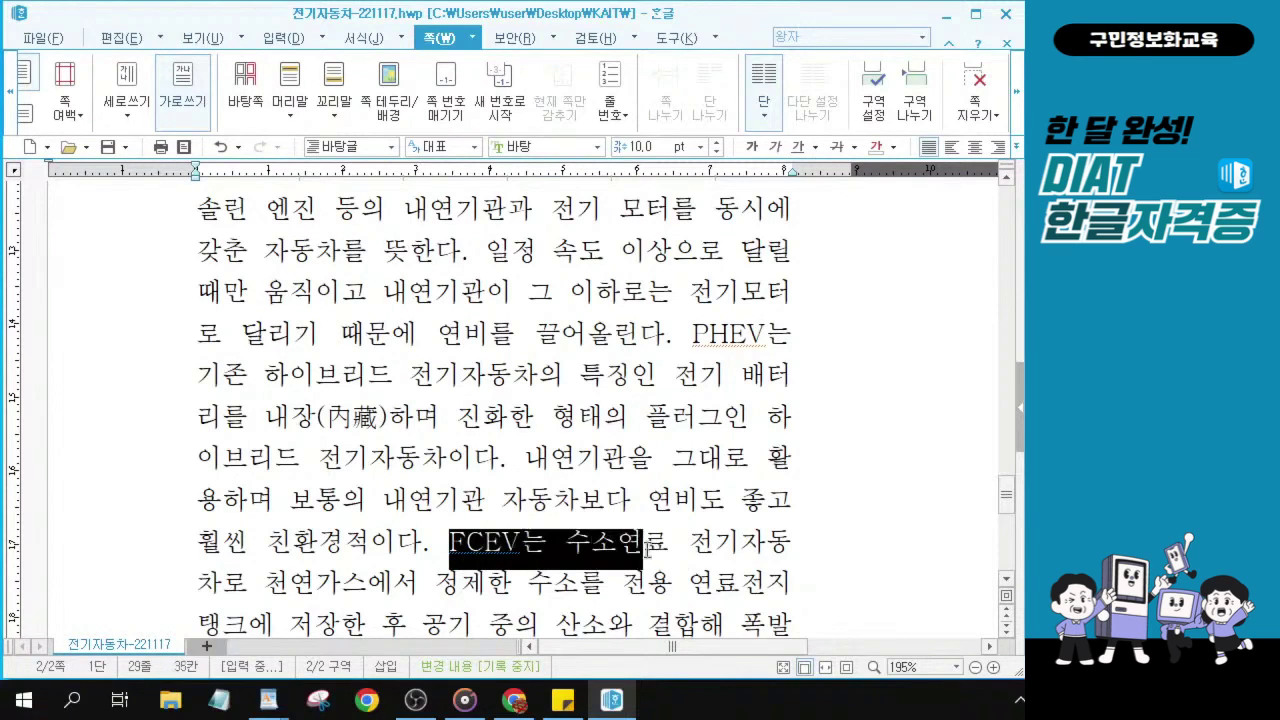
pyautogui.scroll(-2, 647, 548)
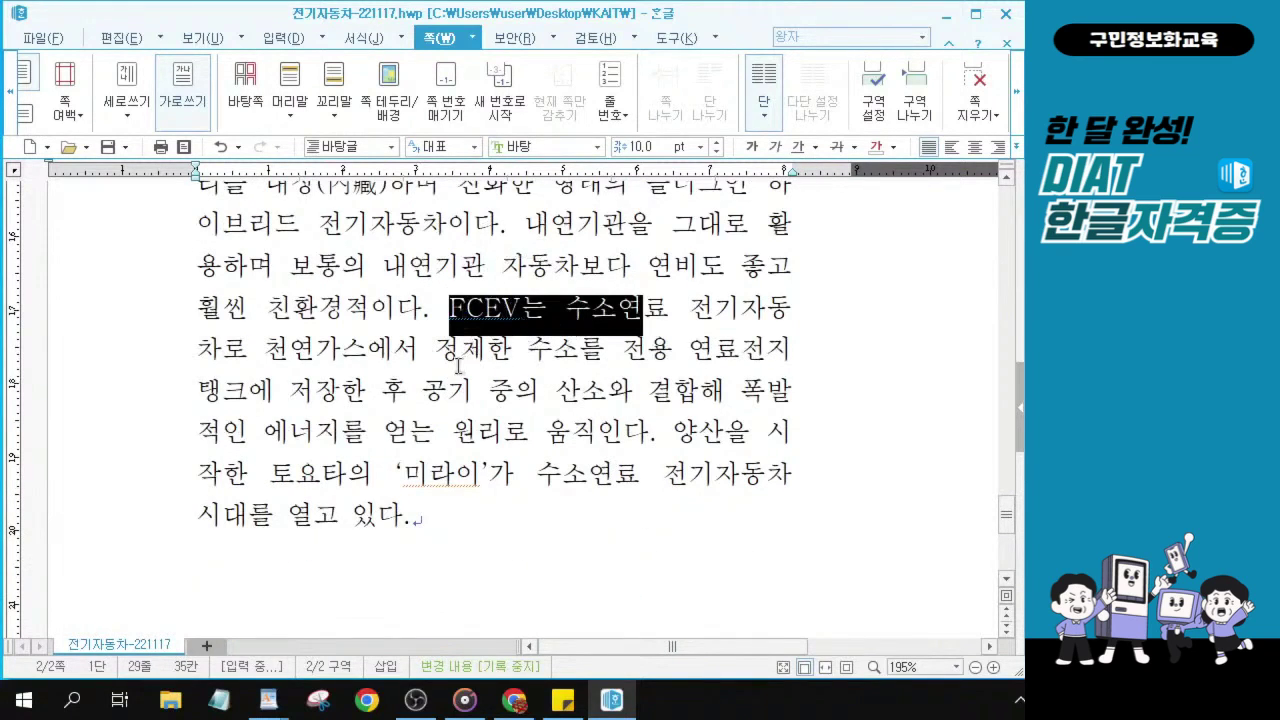
pyautogui.moveTo(437, 350); pyautogui.dragTo(484, 352)
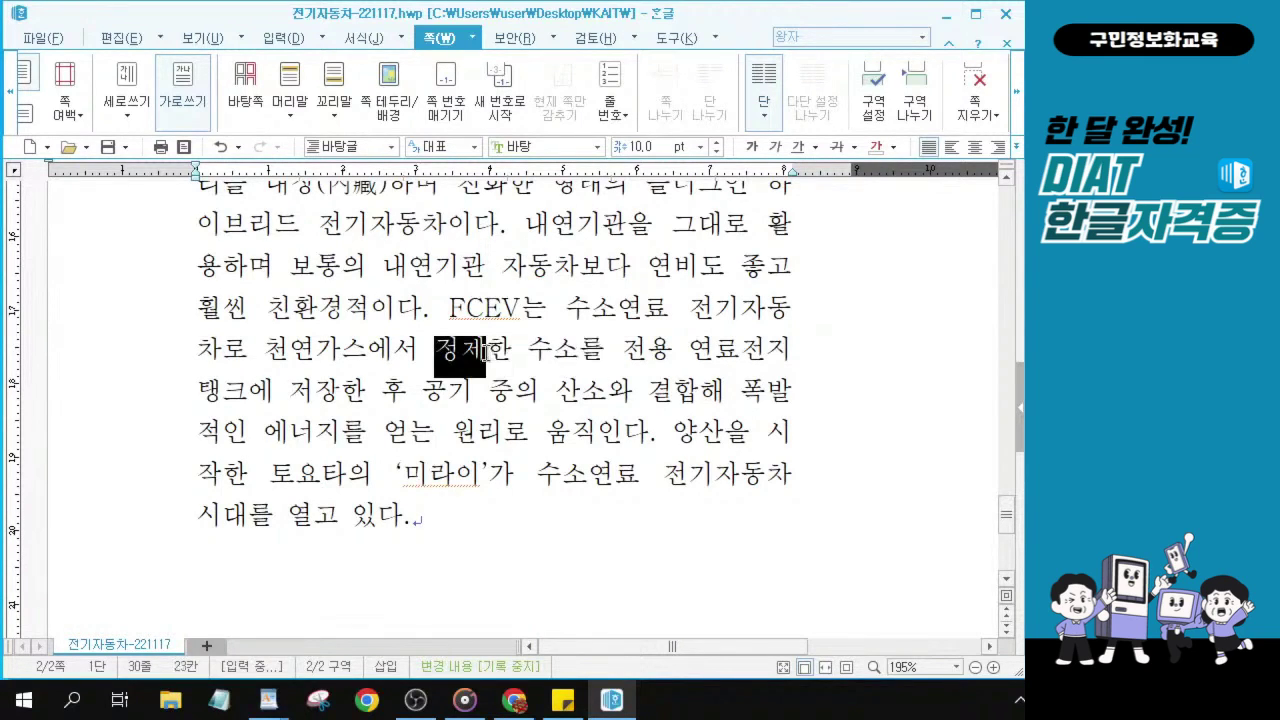
pyautogui.press('F9')
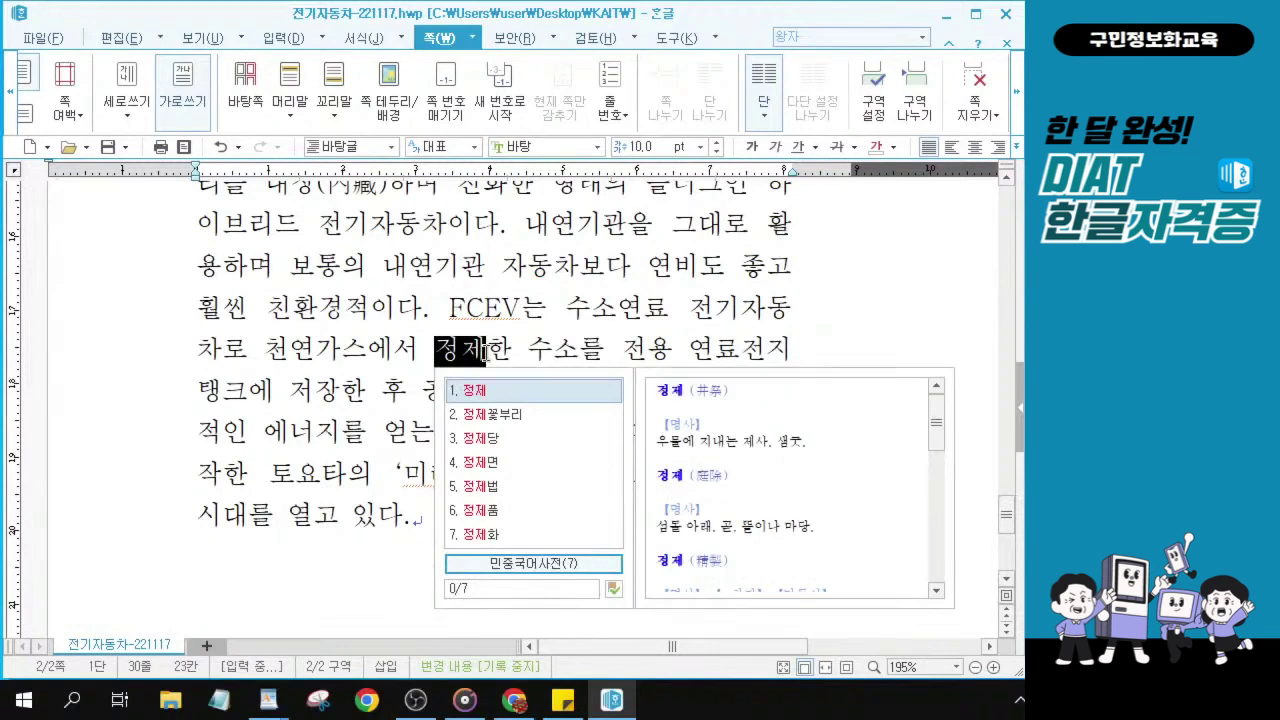
pyautogui.press('Escape')
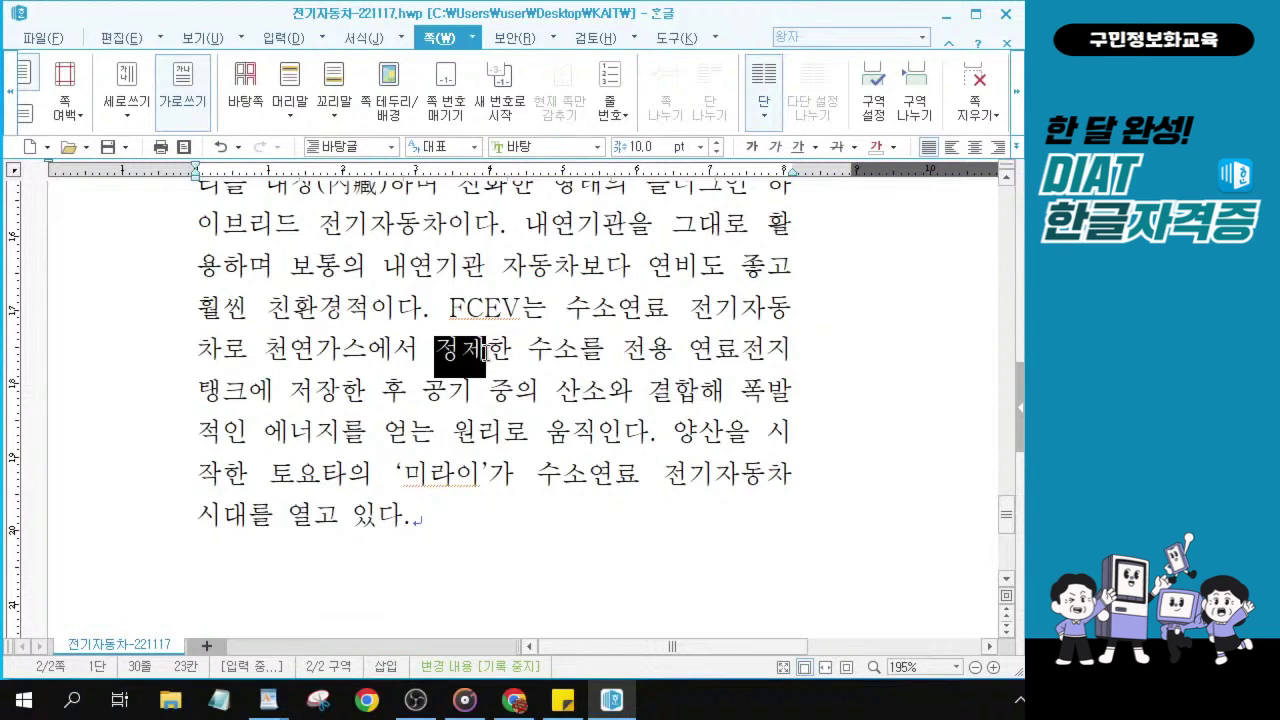
# - Convert 정제 in the FCEV sentence to 정제(精製) by choosing 精製 from the Hanja list with the input format 한글(漢字)
pyautogui.click(485, 352)
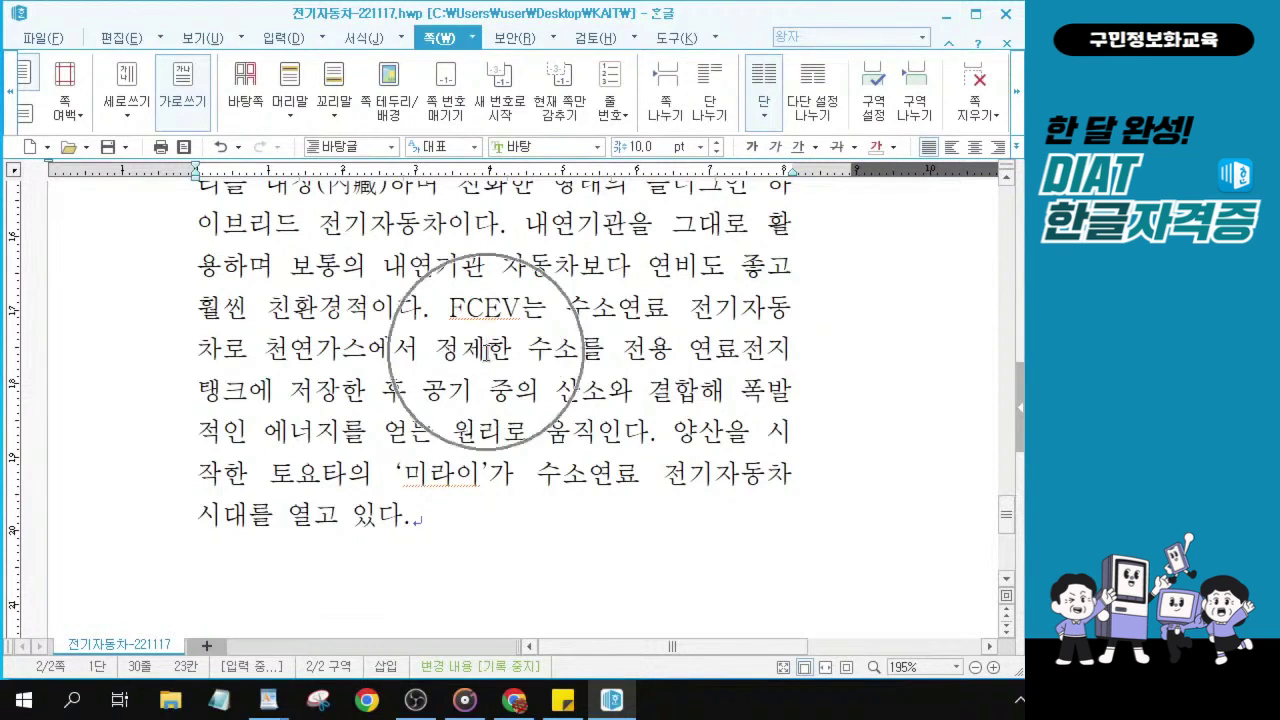
pyautogui.press('ctrl')
pyautogui.press('ctrl')
pyautogui.press('ctrl')
pyautogui.press('ctrl')
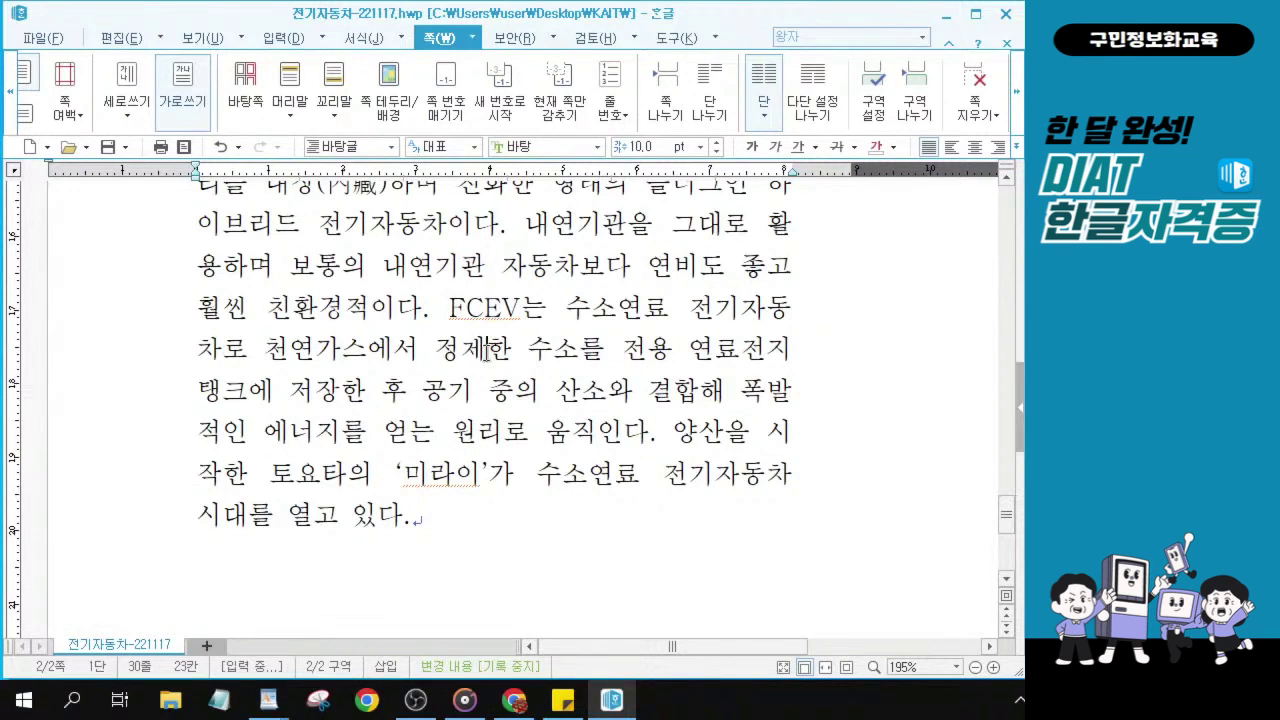
pyautogui.press('F9')
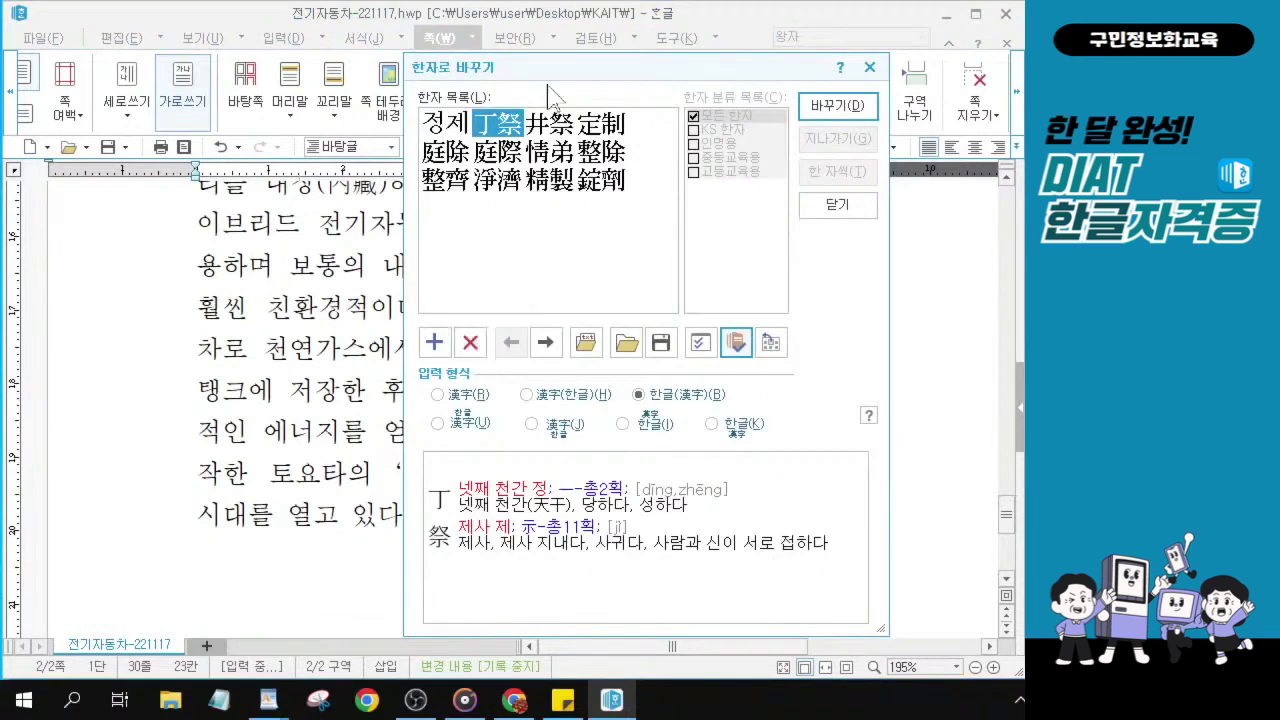
pyautogui.moveTo(552, 68); pyautogui.dragTo(694, 62)
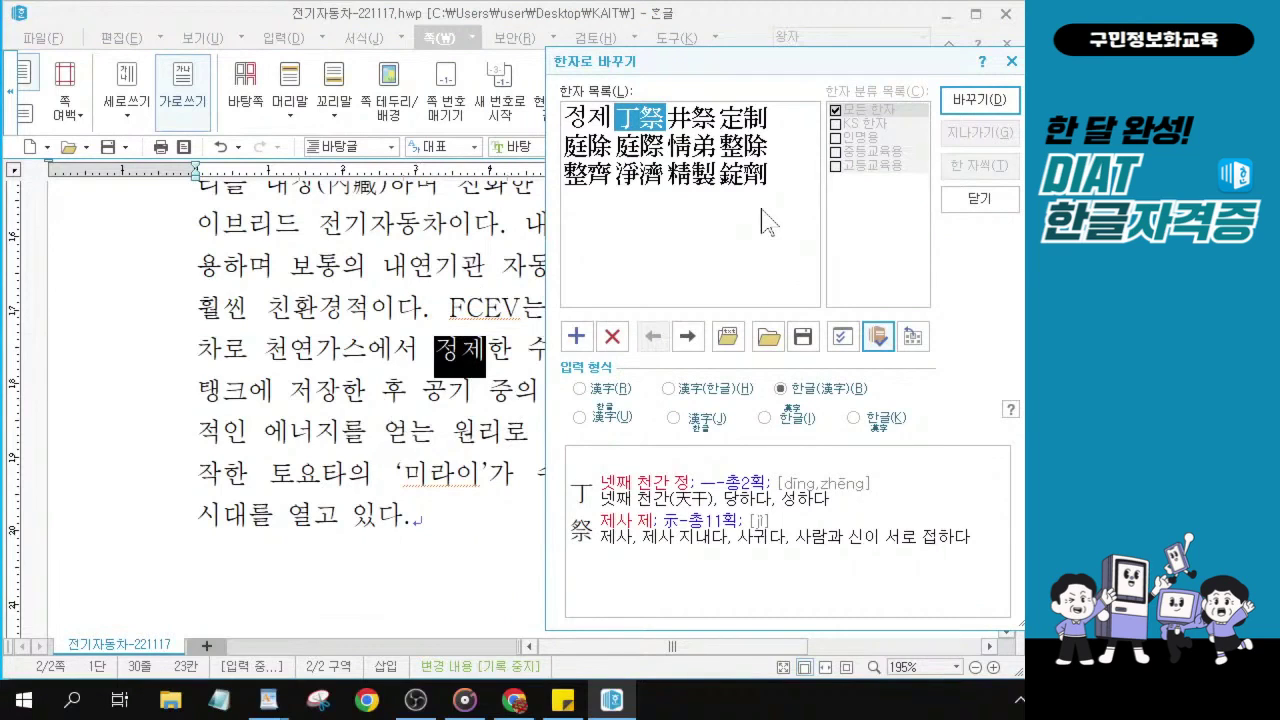
pyautogui.click(698, 192)
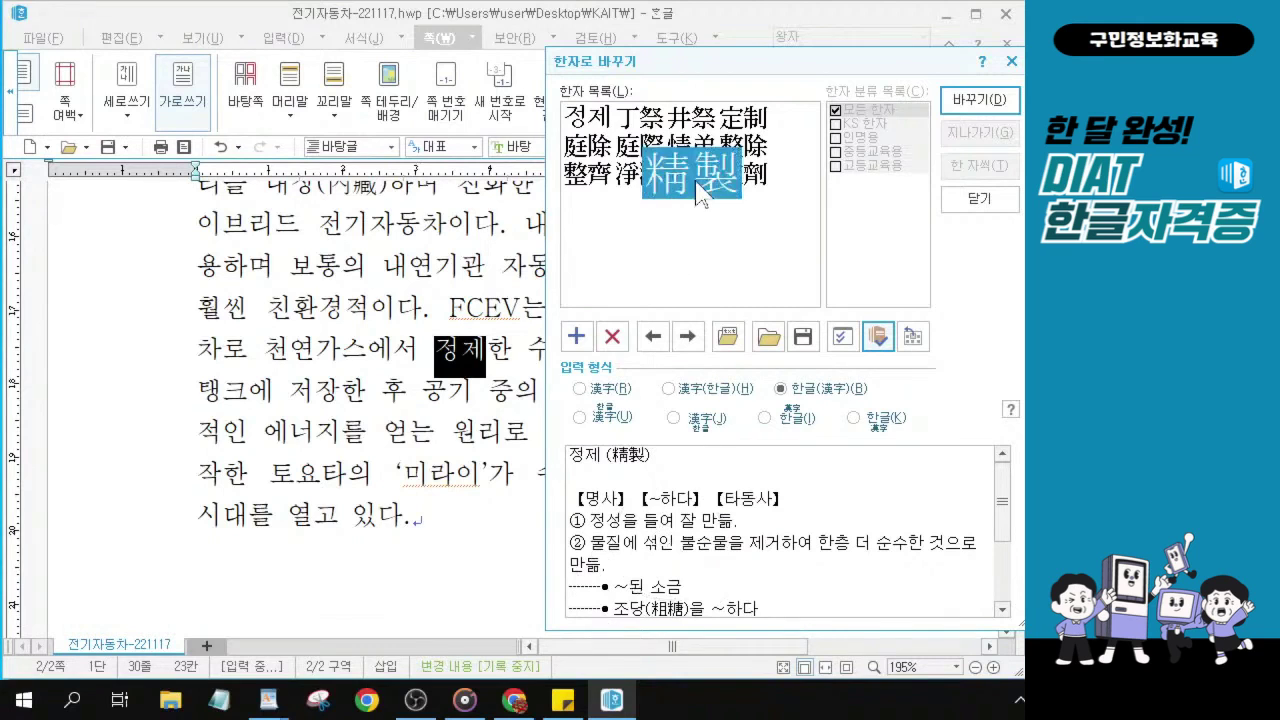
pyautogui.press('alt')
pyautogui.click(975, 104)
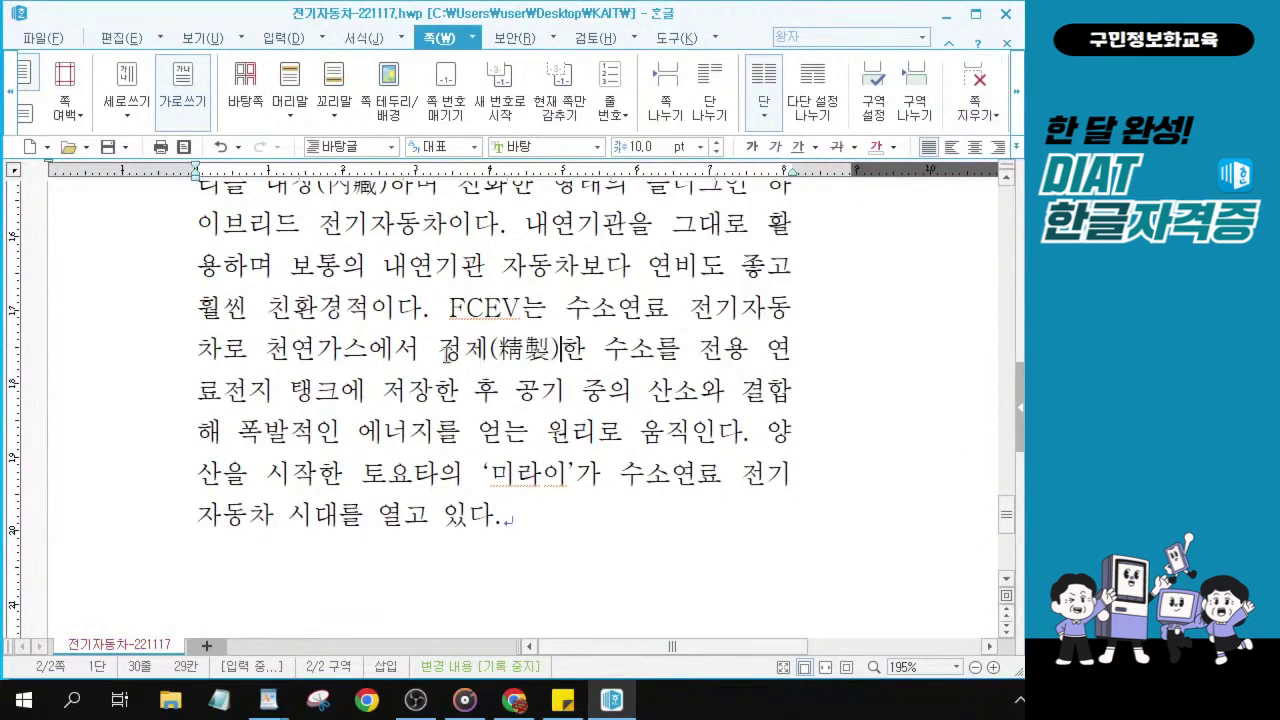
pyautogui.moveTo(441, 349); pyautogui.dragTo(584, 352)
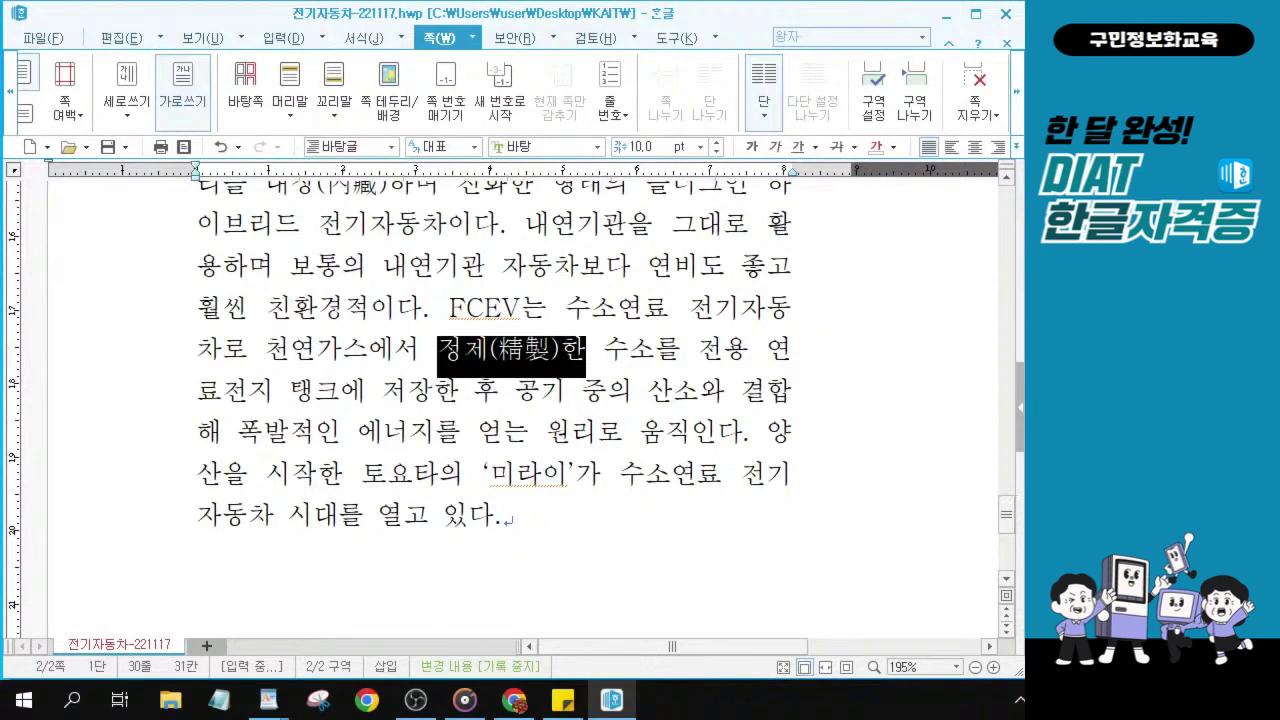
# - Format the heading "1. 전기자동차의 정의" on page 2 with the font 휴먼옛체 at 12 pt
pyautogui.hotkey('alt', 'Tab')
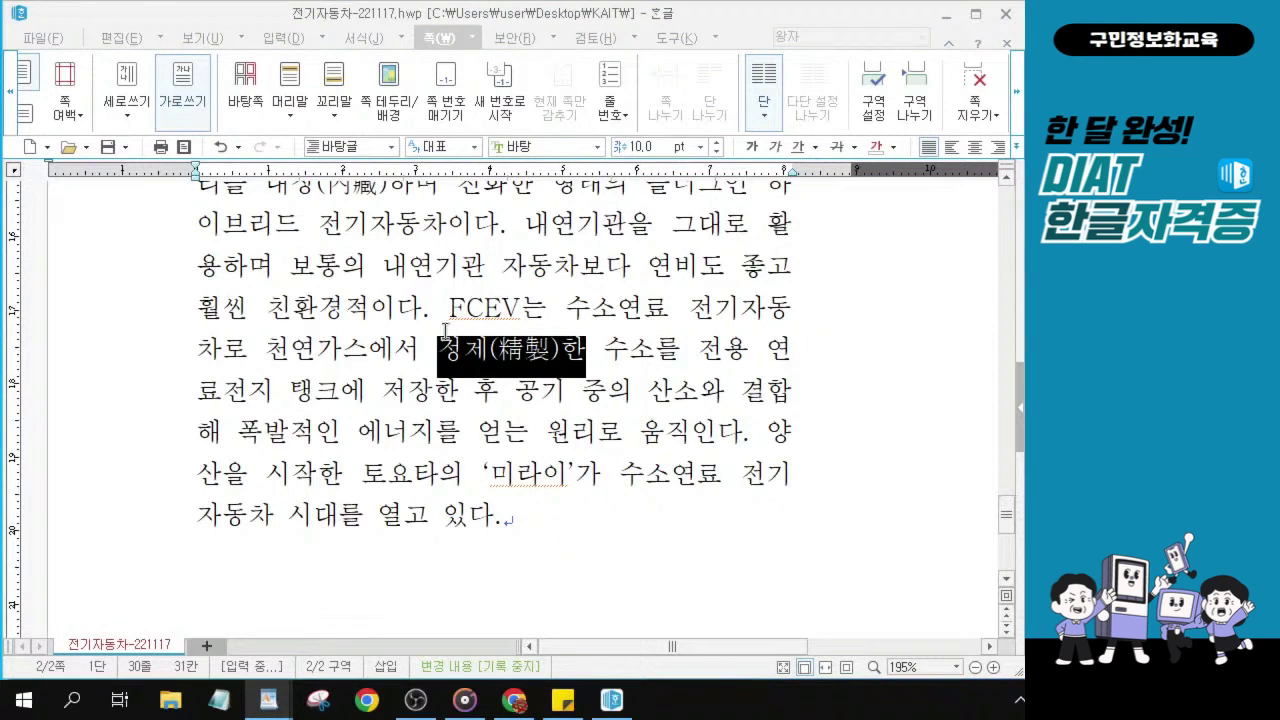
pyautogui.click(247, 337)
pyautogui.scroll(15, 247, 337)
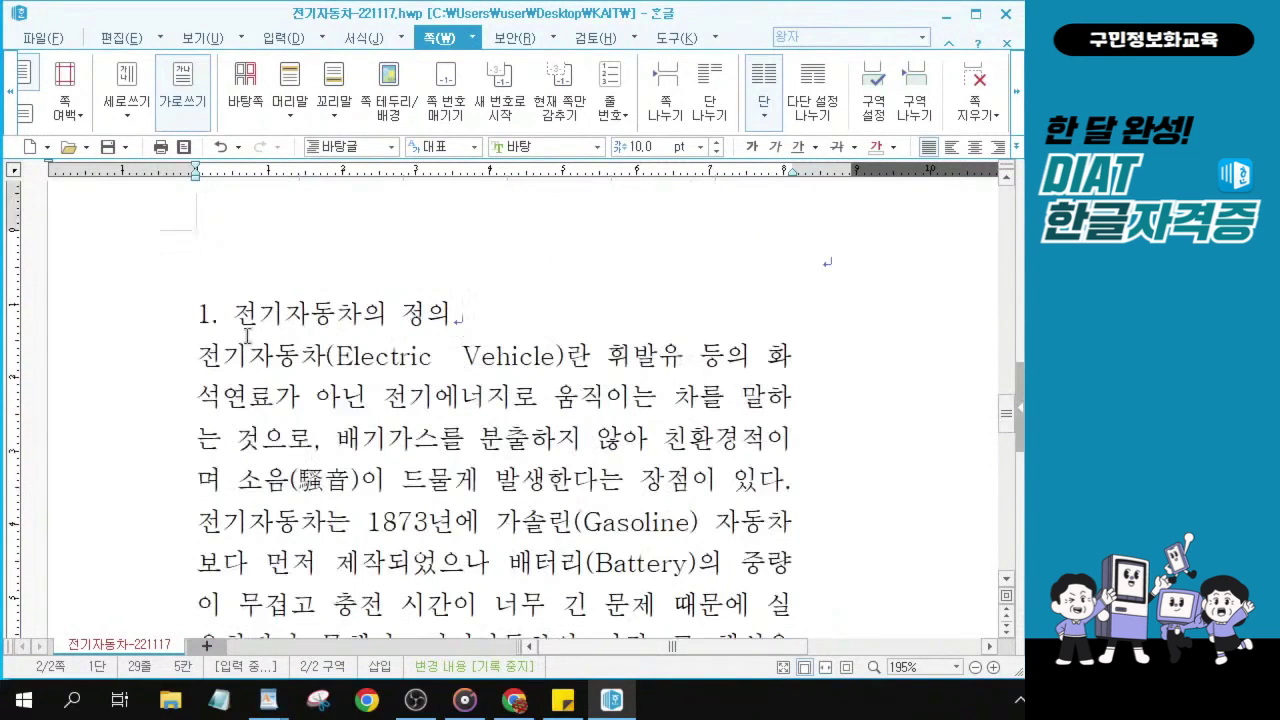
pyautogui.moveTo(198, 314); pyautogui.dragTo(478, 314)
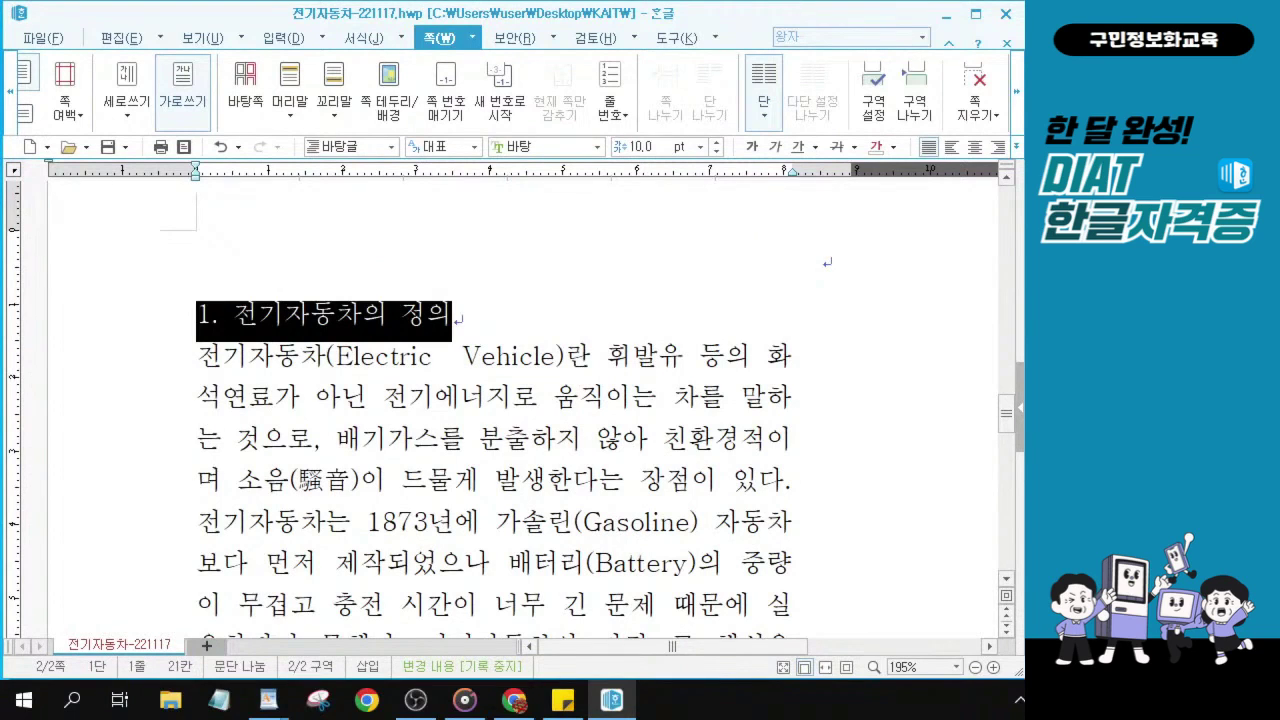
pyautogui.hotkey('alt', 'Tab')
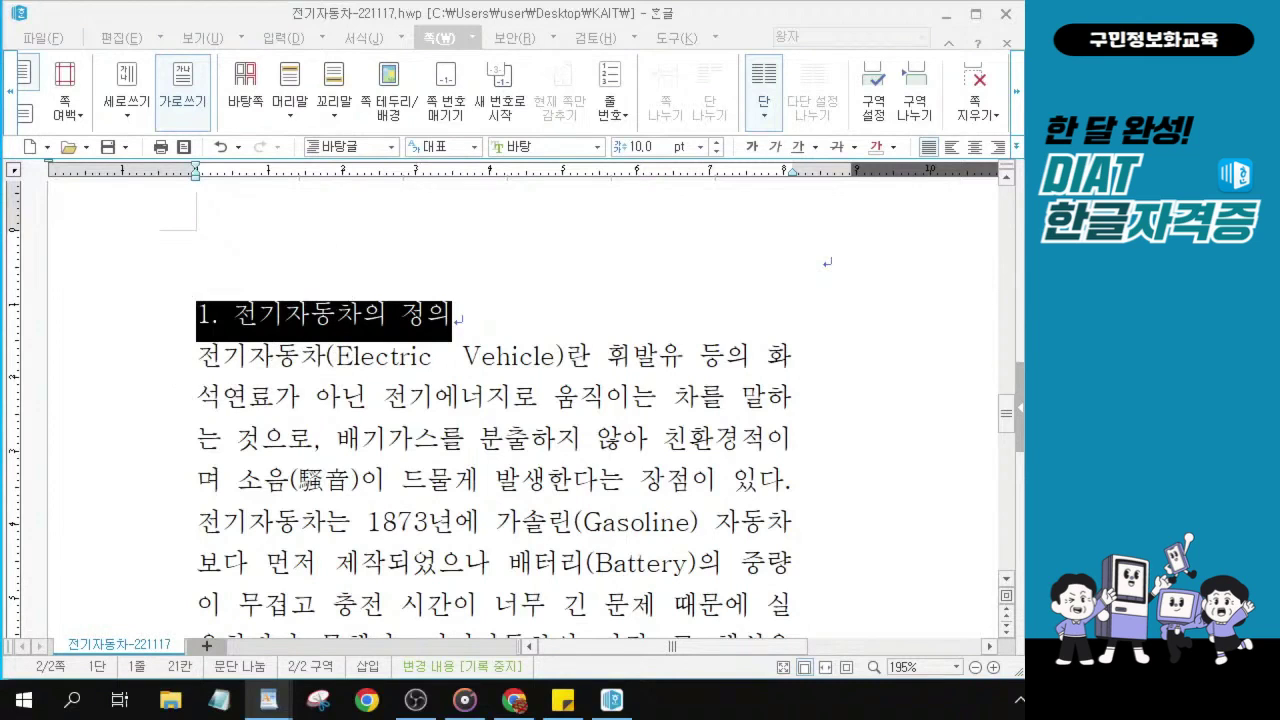
pyautogui.click(598, 147)
pyautogui.click(597, 147)
pyautogui.write('휴')
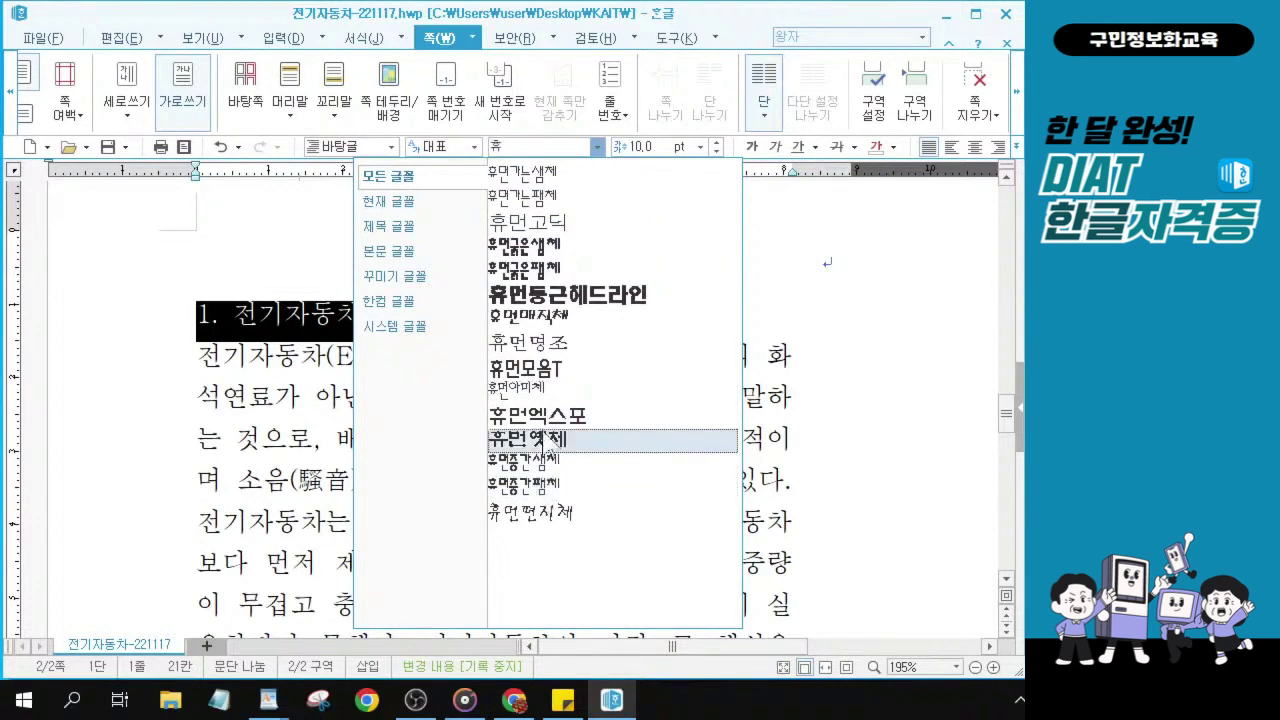
pyautogui.click(553, 440)
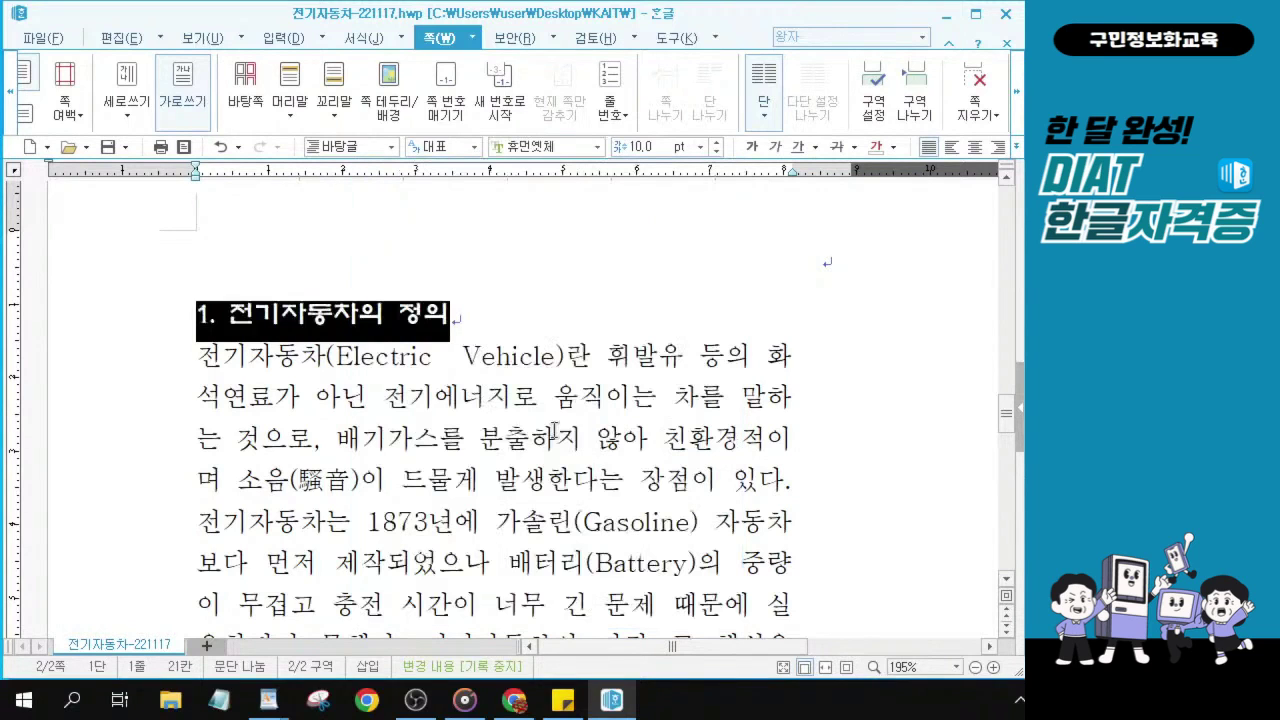
pyautogui.click(717, 142)
pyautogui.click(717, 142)
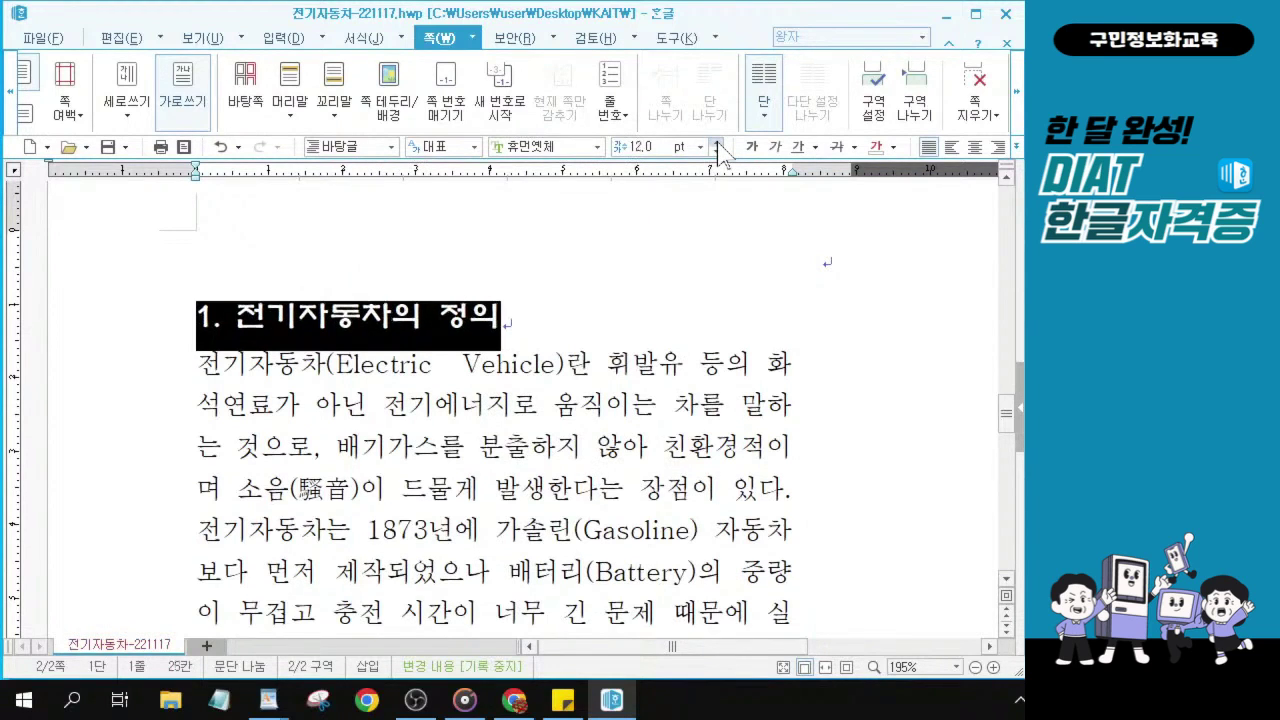
# - Make the heading "1. 전기자동차의 정의" on page 2 bold
pyautogui.click(751, 146)
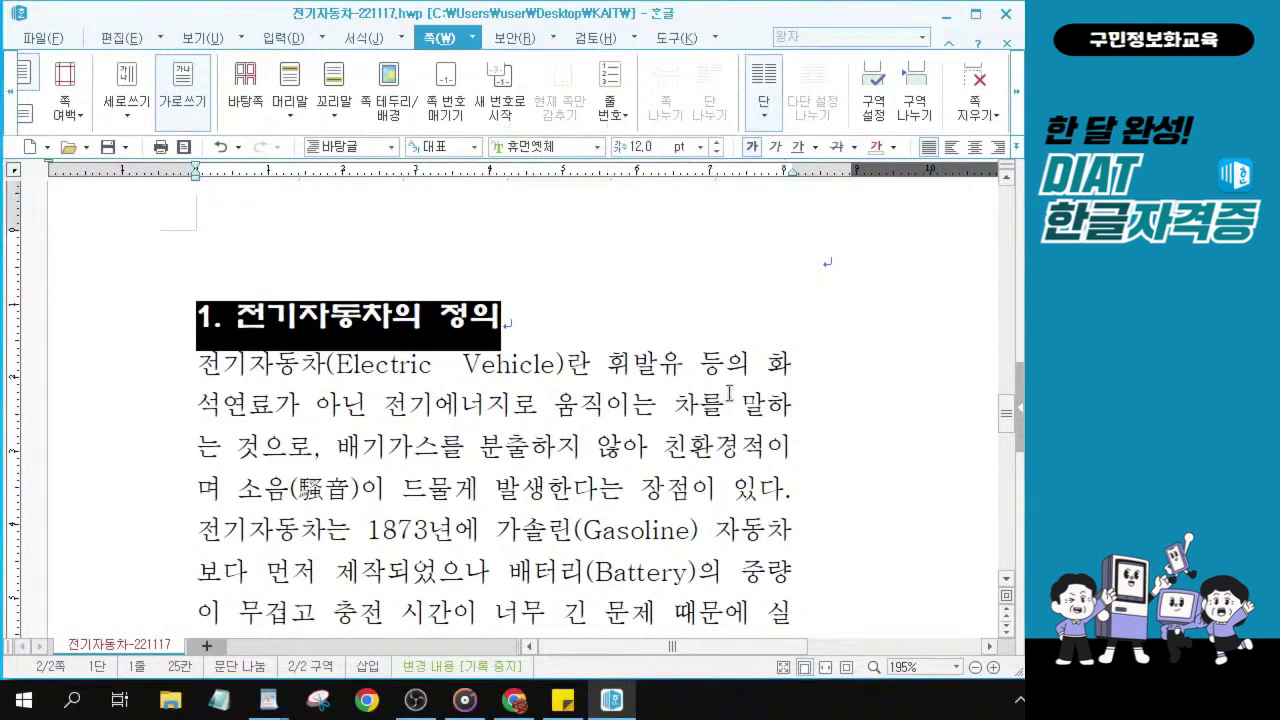
pyautogui.hotkey('alt', 'Tab')
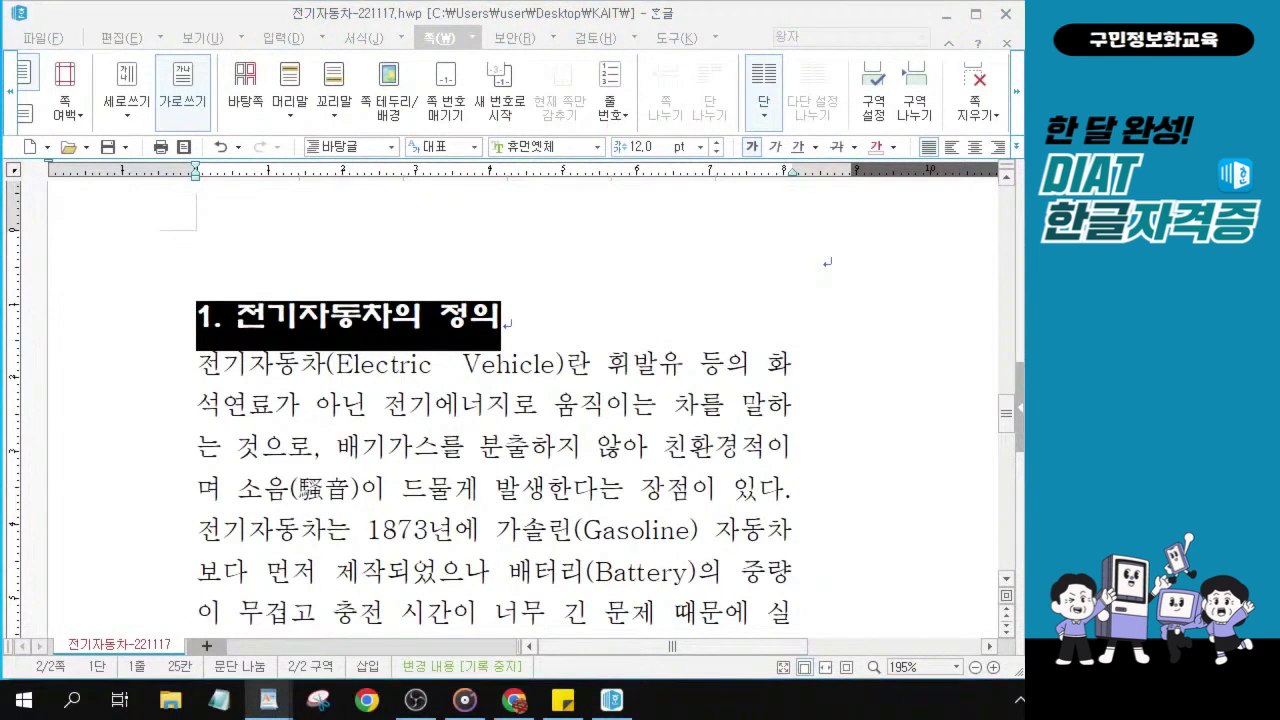
# - Apply the font 휴먼옛체 to the heading "2. 21세기 전기자동차" on page 2
pyautogui.scroll(-4, 512, 443)
pyautogui.click(284, 356)
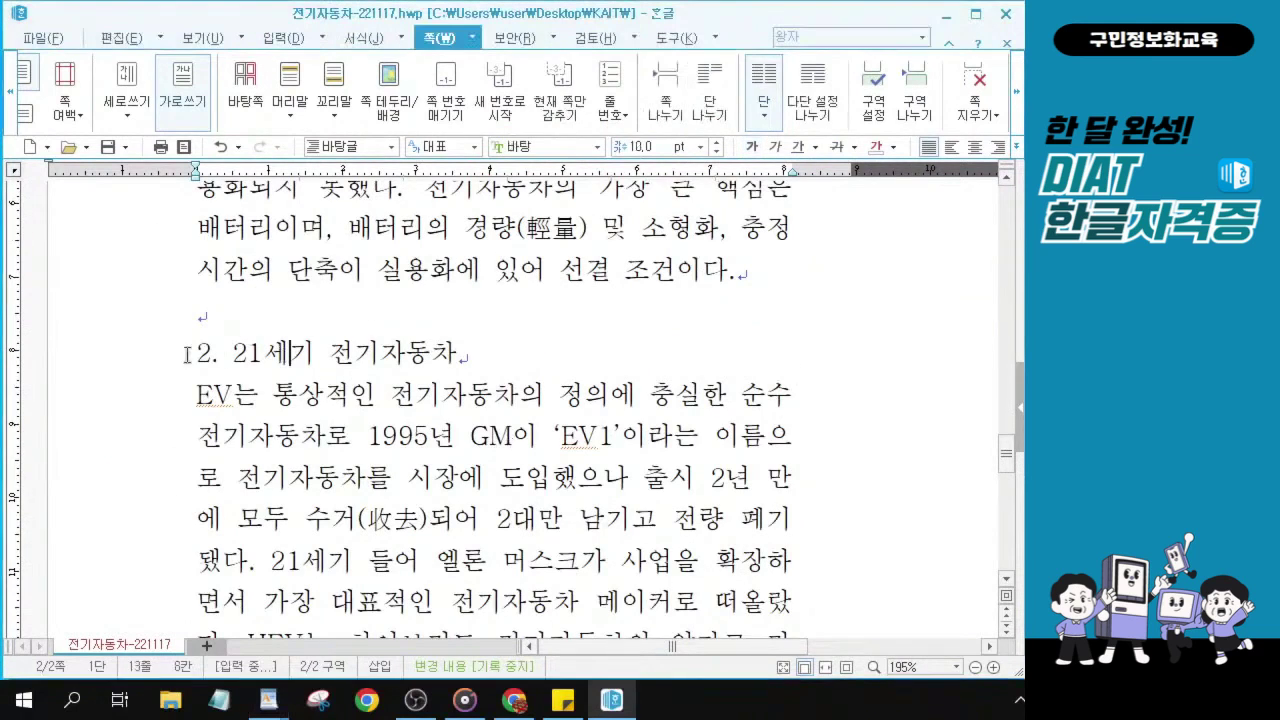
pyautogui.moveTo(193, 355); pyautogui.dragTo(458, 357)
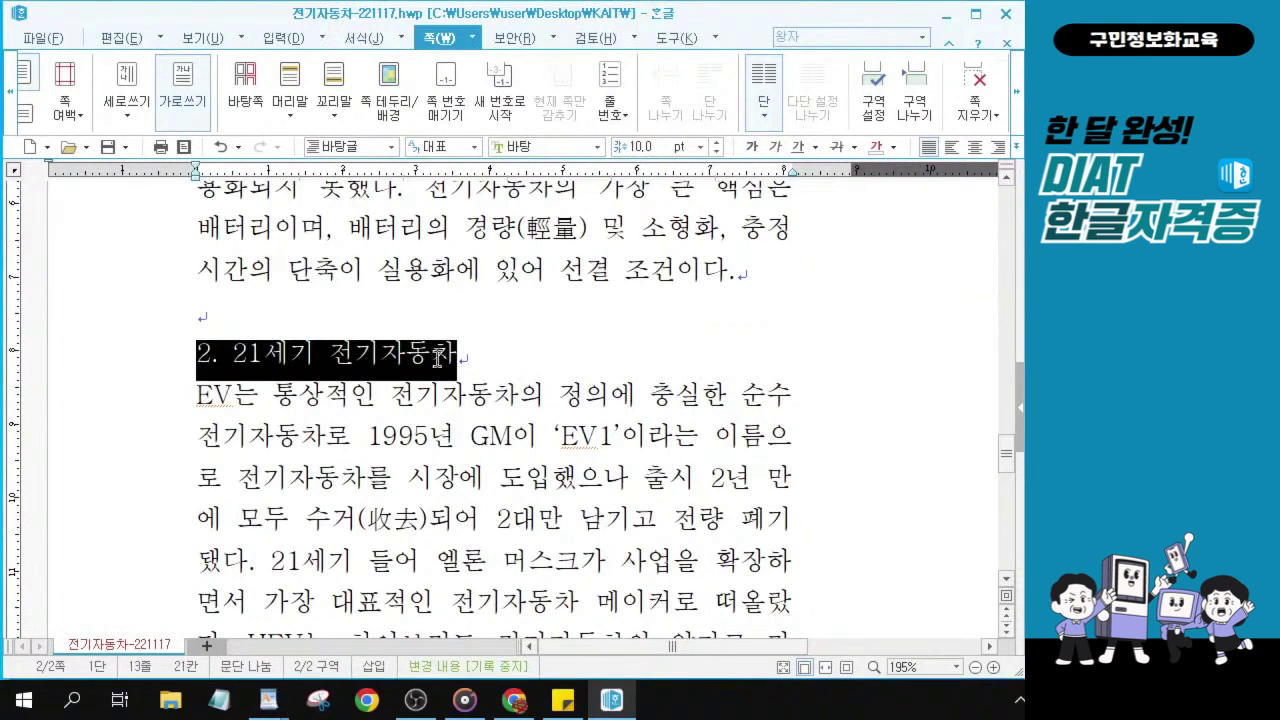
pyautogui.moveTo(196, 355); pyautogui.dragTo(458, 357)
pyautogui.press('ctrl')
pyautogui.press('ctrl')
pyautogui.click(514, 147)
pyautogui.write('휴')
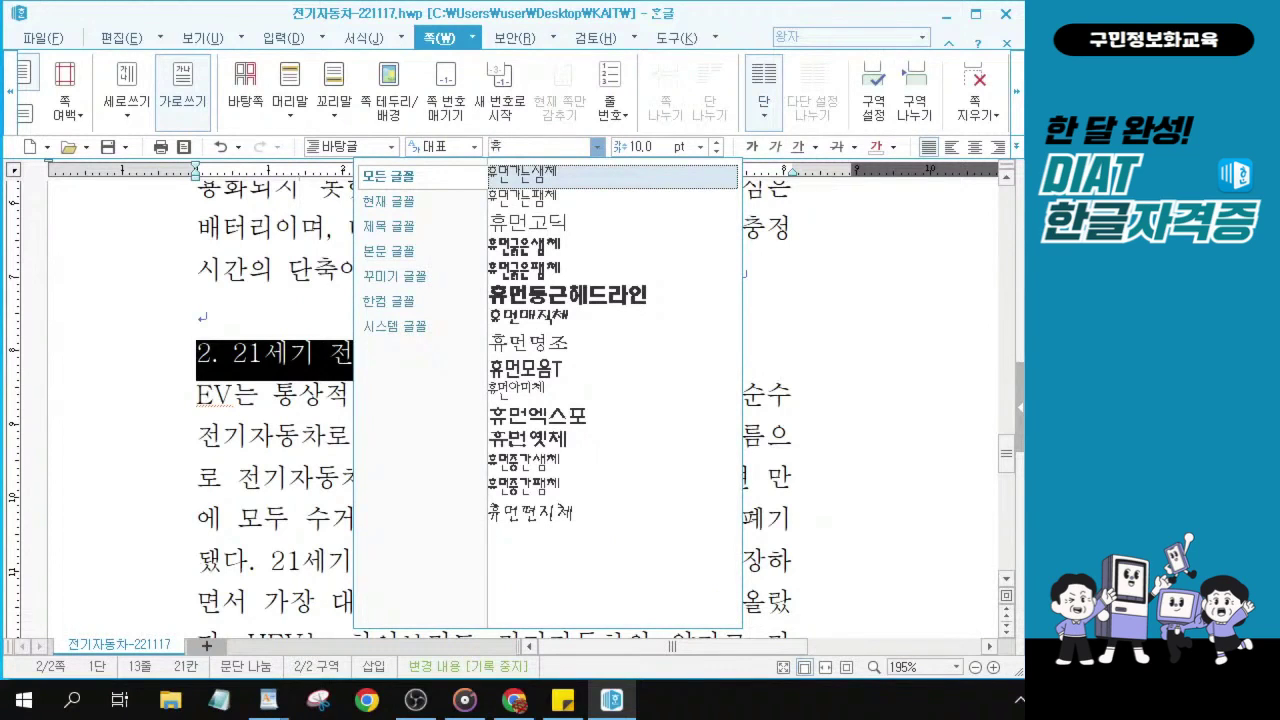
pyautogui.click(532, 446)
# - Set the heading "2. 21세기 전기자동차" to 12 pt and make it bold
pyautogui.click(716, 143)
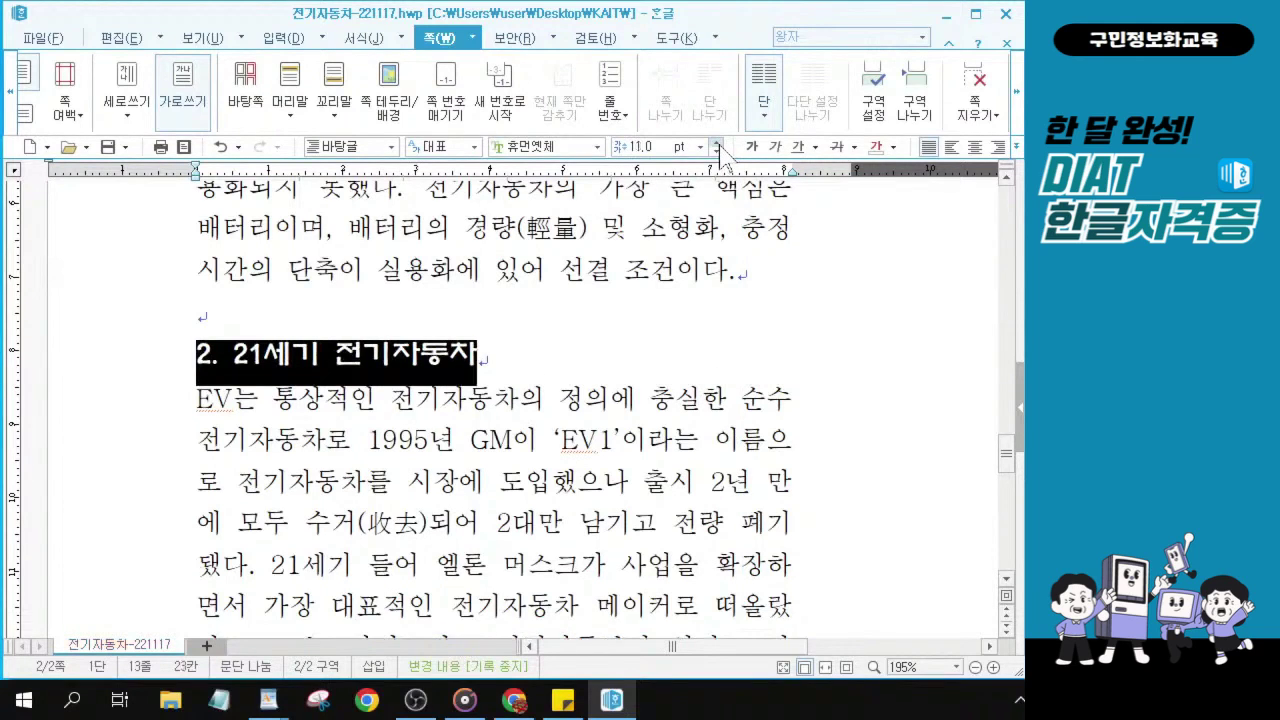
pyautogui.click(717, 143)
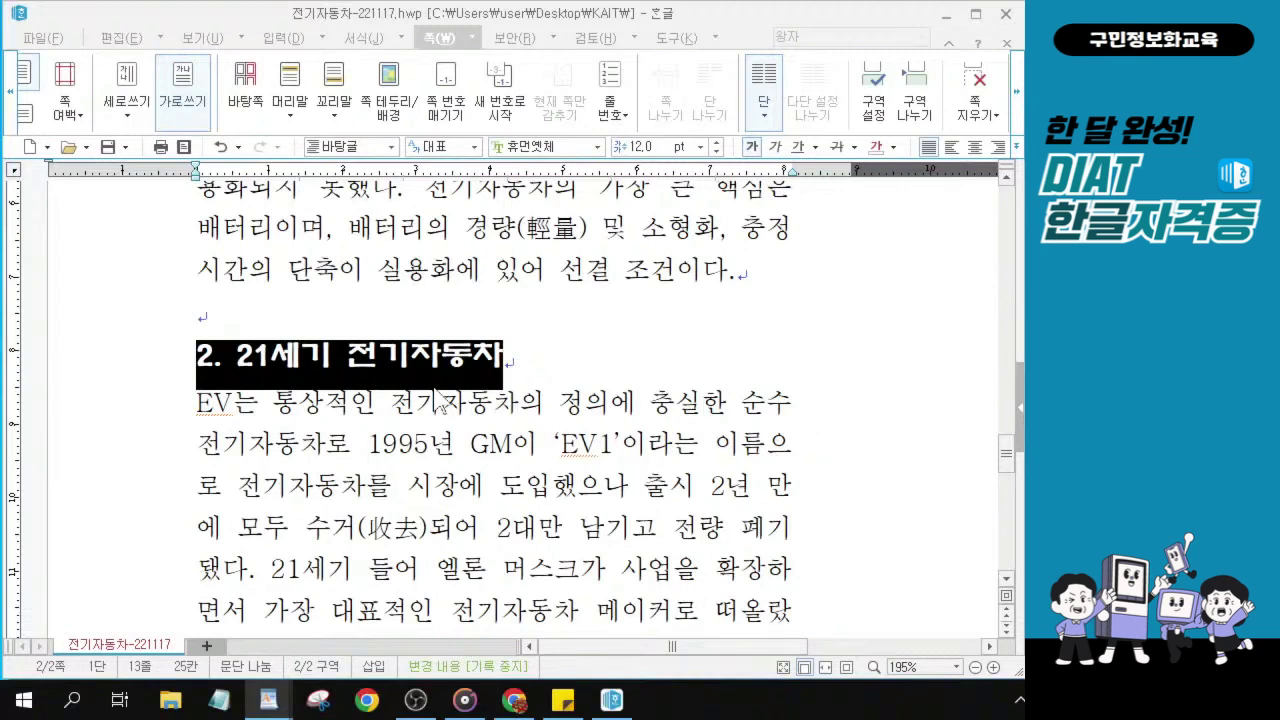
pyautogui.click(441, 355)
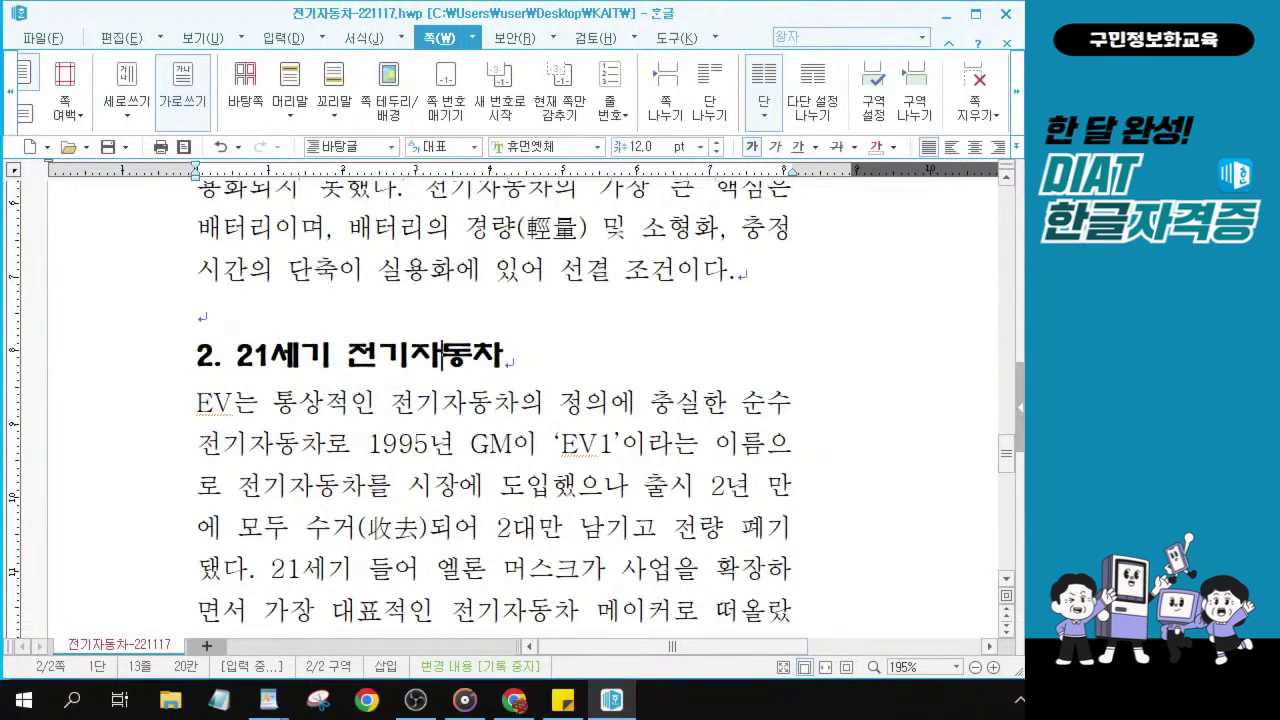
pyautogui.hotkey('alt', 'Tab')
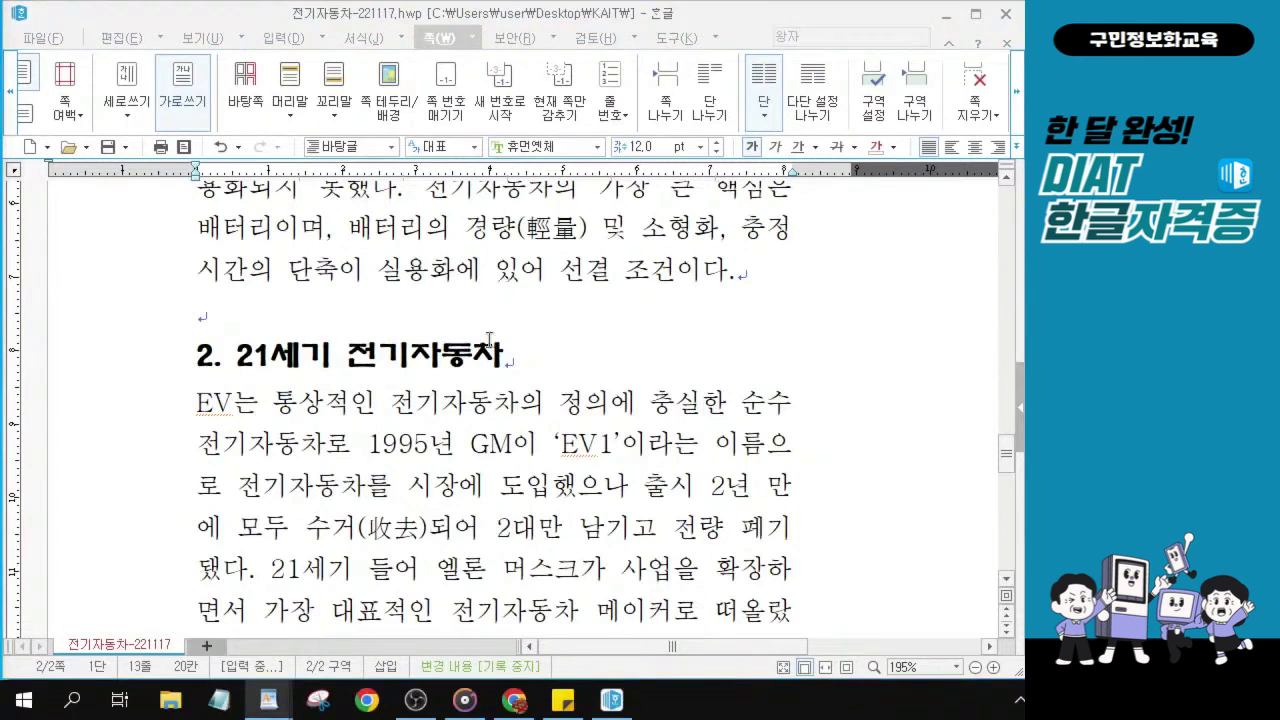
# - Correct 충정 to 충전 in the last sentence of section 1 on page 2
pyautogui.scroll(3, 543, 270)
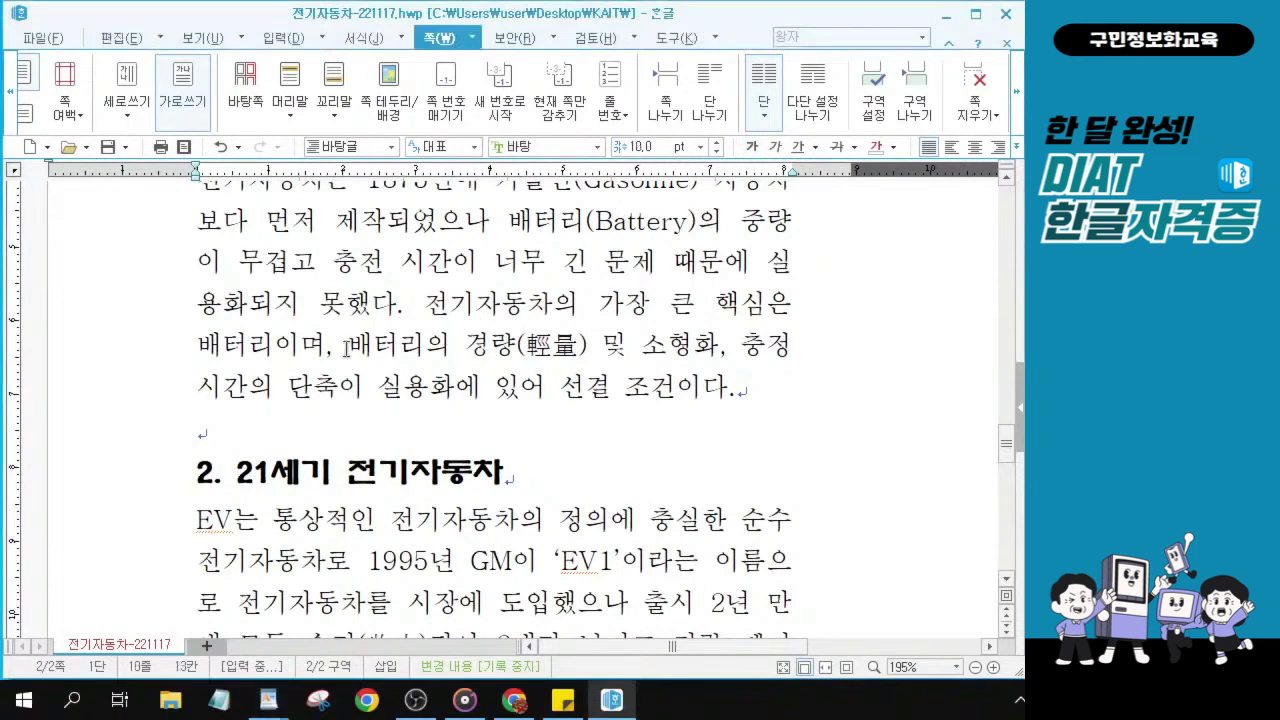
pyautogui.moveTo(349, 350); pyautogui.dragTo(738, 396)
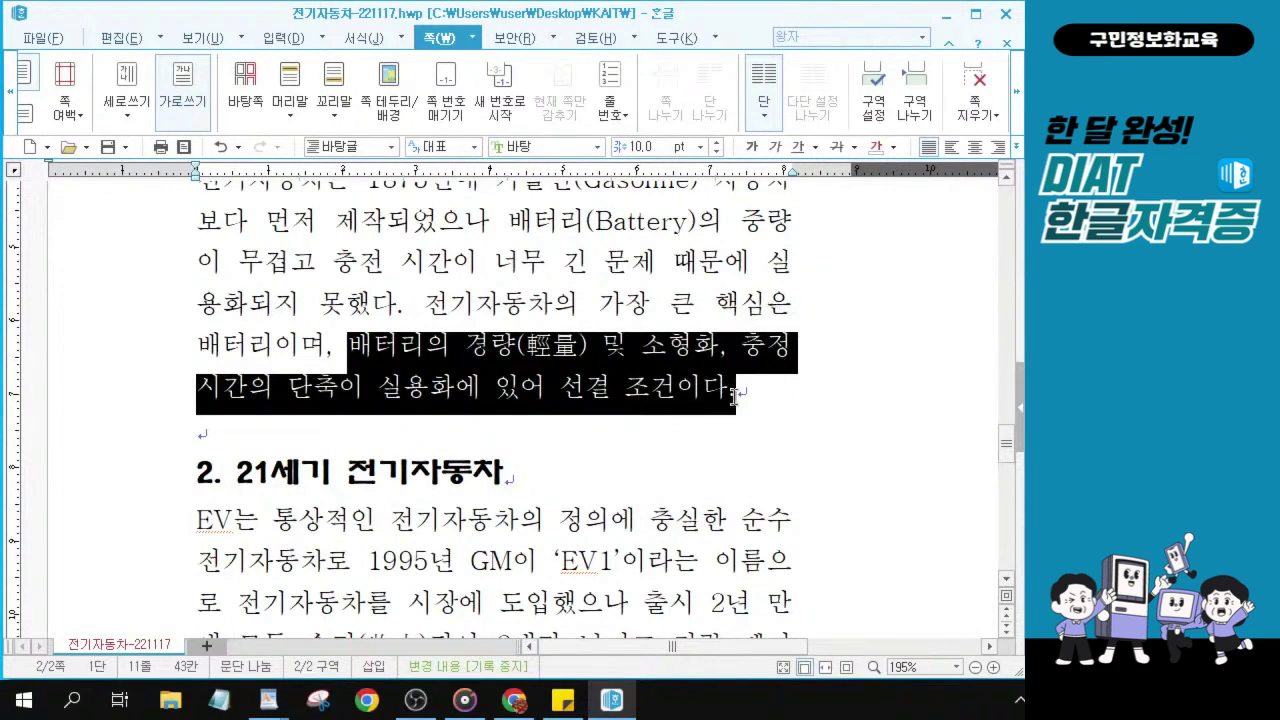
pyautogui.click(767, 347)
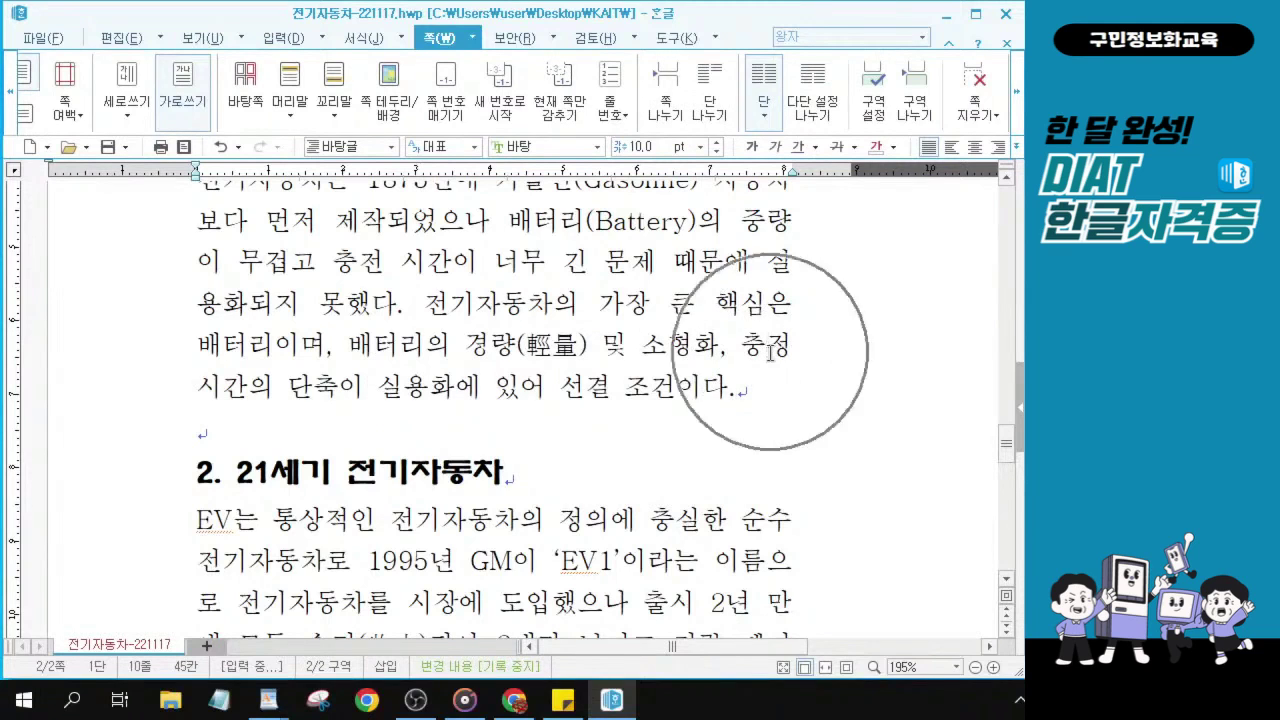
pyautogui.moveTo(776, 346)
pyautogui.mouseDown()
pyautogui.moveTo(803, 349)
pyautogui.moveTo(790, 360)
pyautogui.mouseUp()
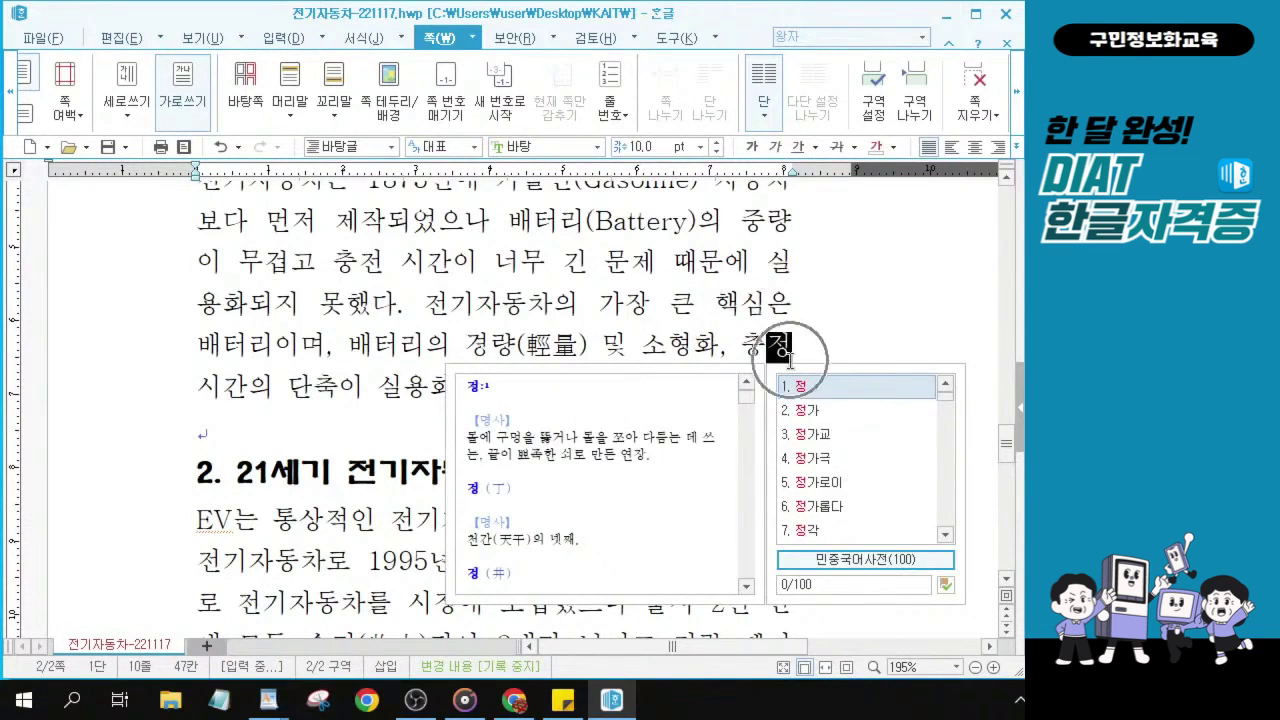
pyautogui.press('Escape')
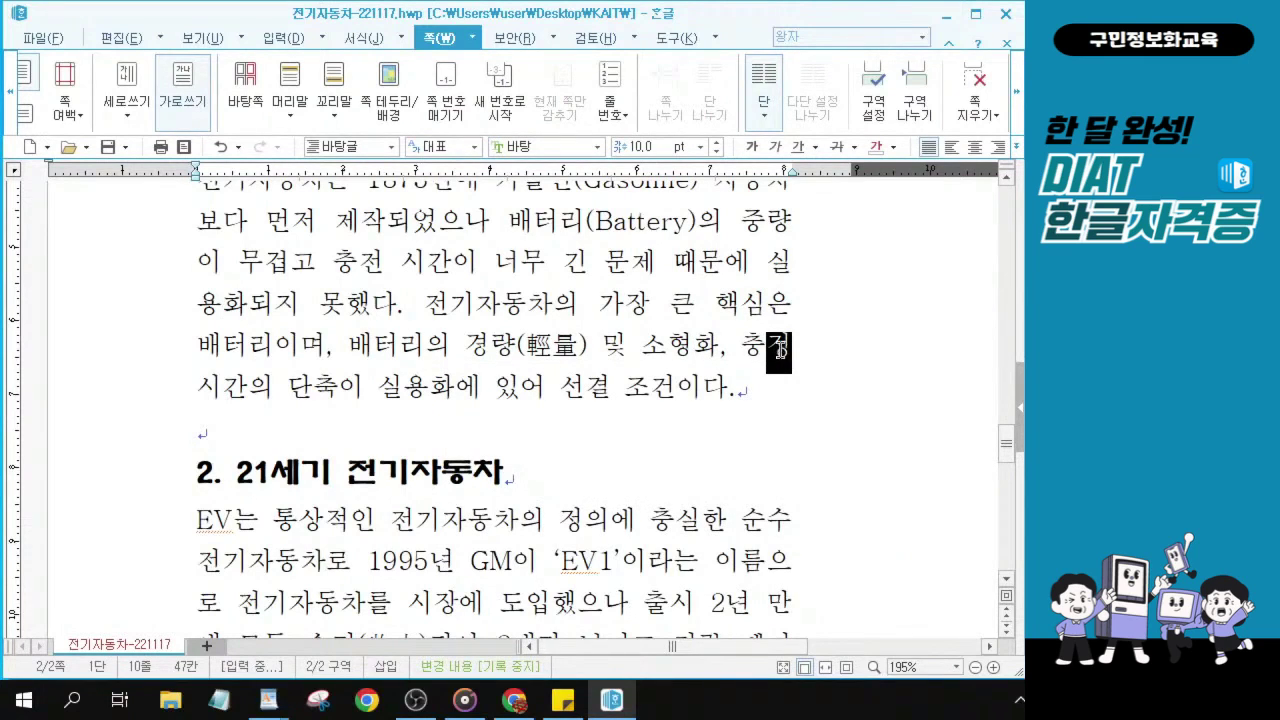
pyautogui.write('전')
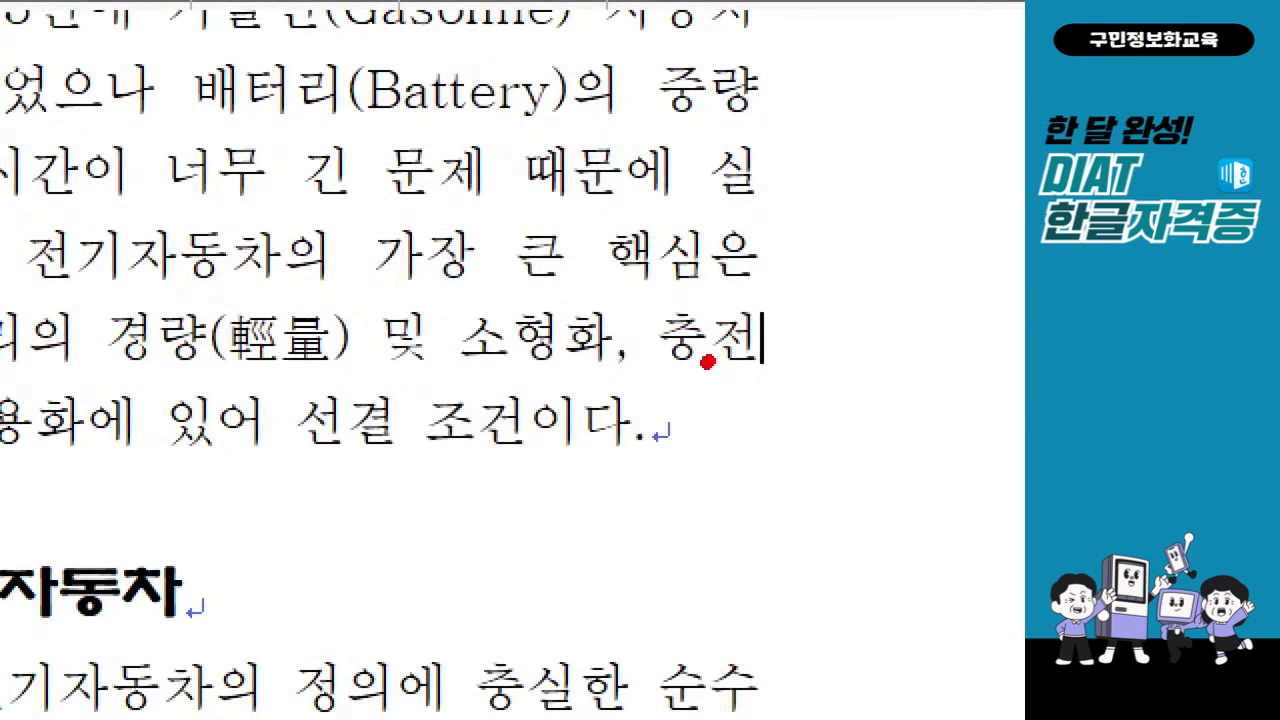
pyautogui.moveTo(707, 362); pyautogui.dragTo(770, 364)
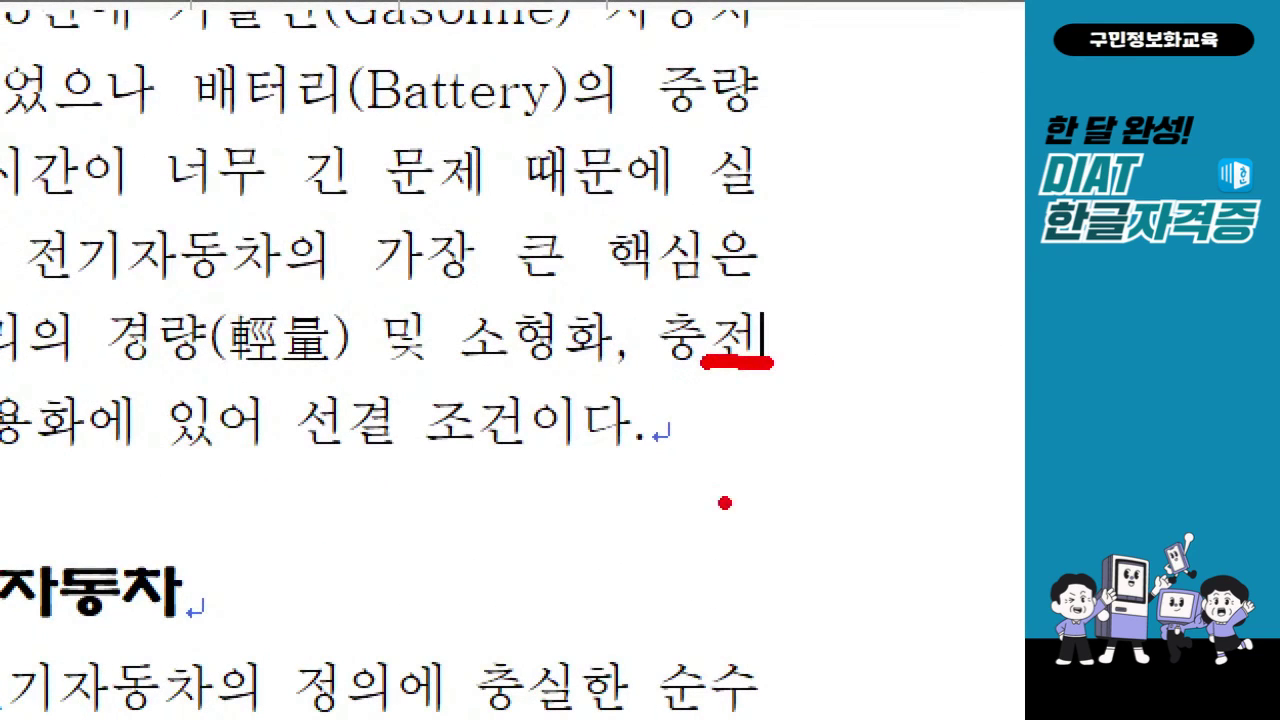
pyautogui.moveTo(725, 289); pyautogui.dragTo(767, 255)
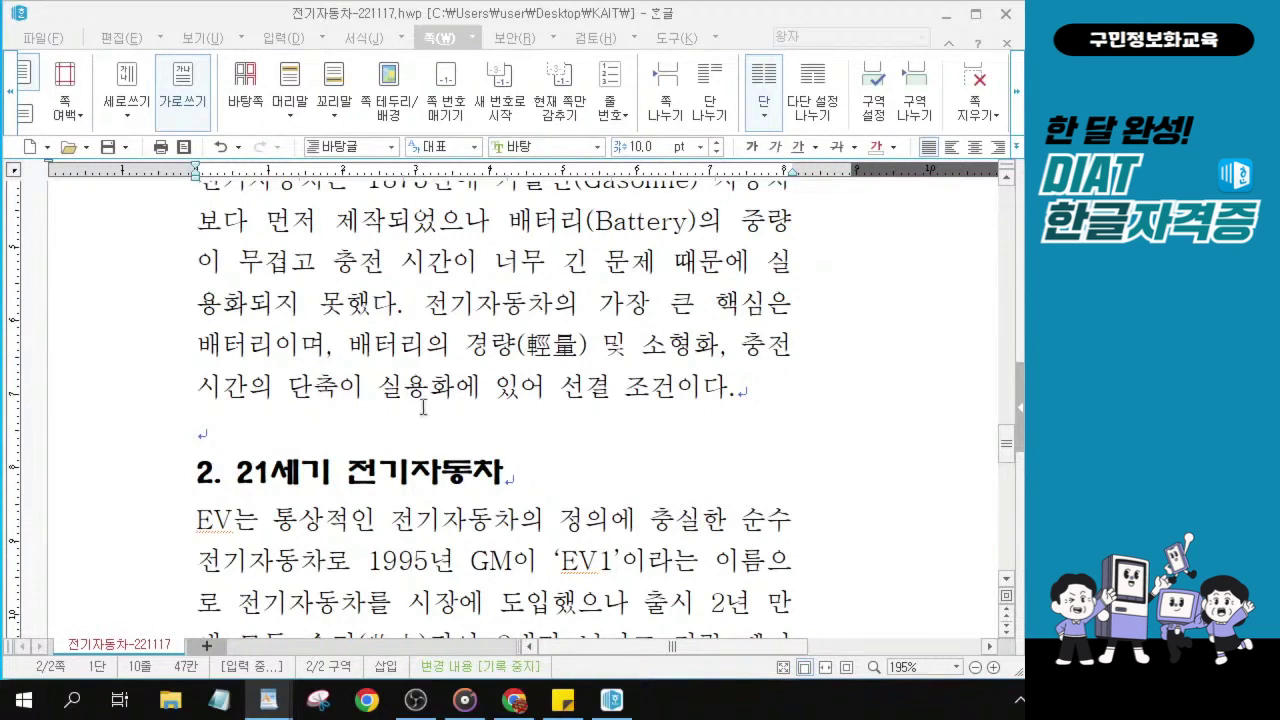
# - Examine the HEV sentences of section 2 for words that are out of order
pyautogui.click(346, 500)
pyautogui.scroll(-3, 346, 500)
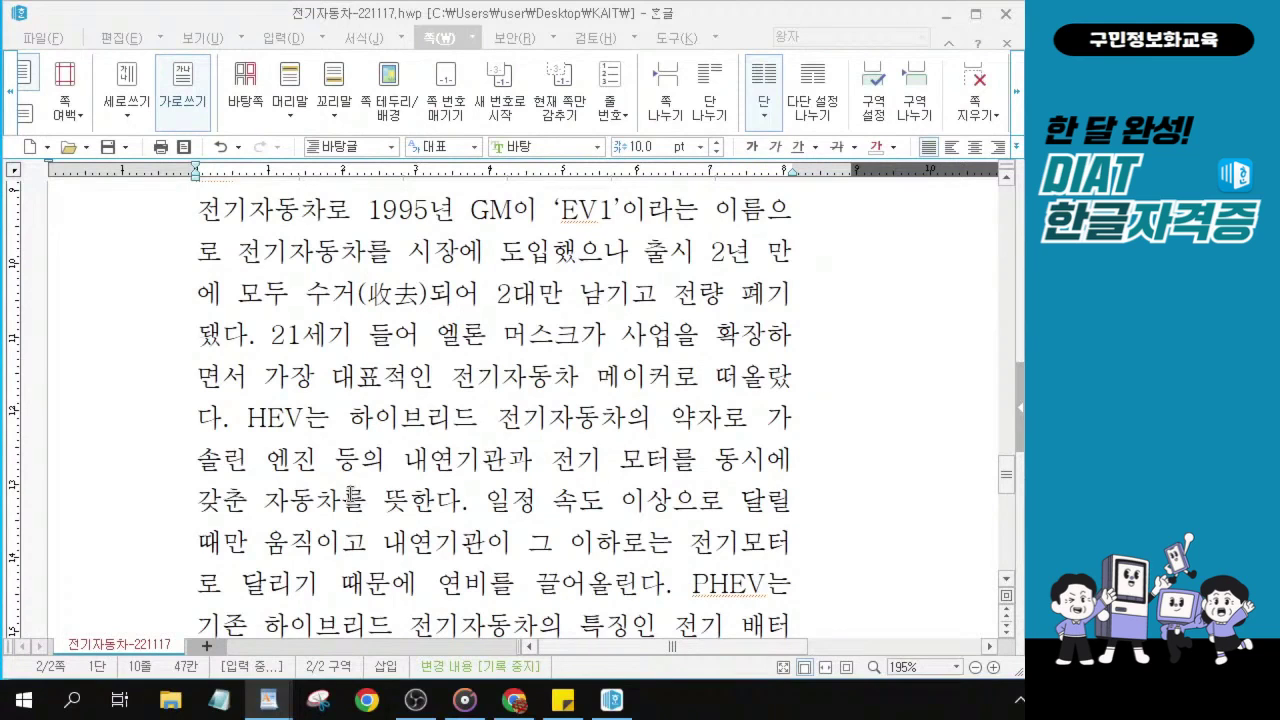
pyautogui.scroll(1, 342, 298)
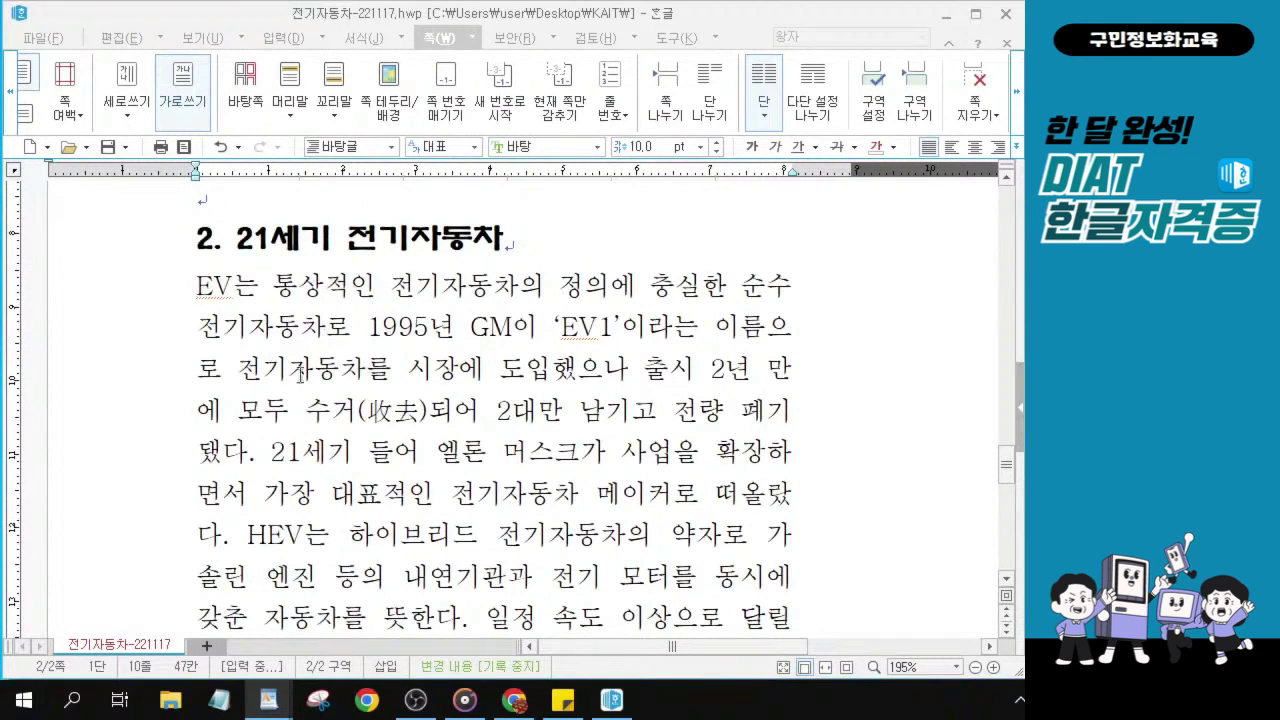
pyautogui.moveTo(250, 535); pyautogui.dragTo(453, 549)
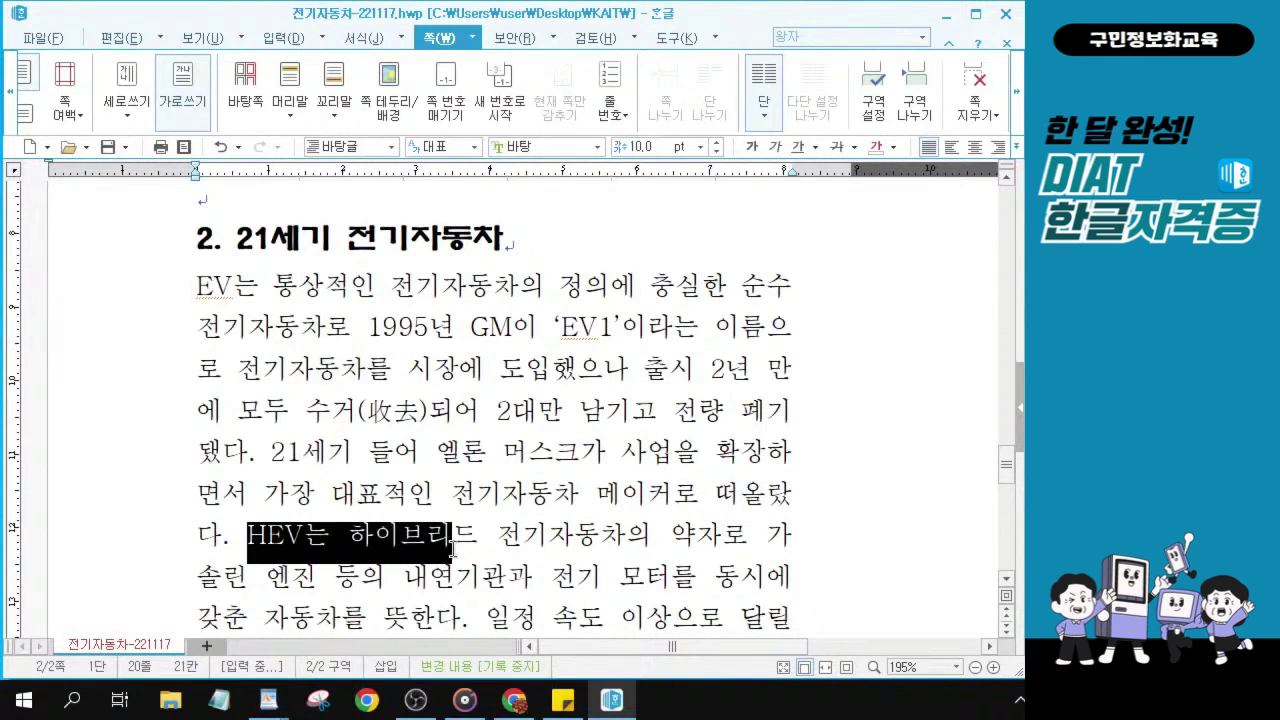
pyautogui.scroll(-1, 453, 549)
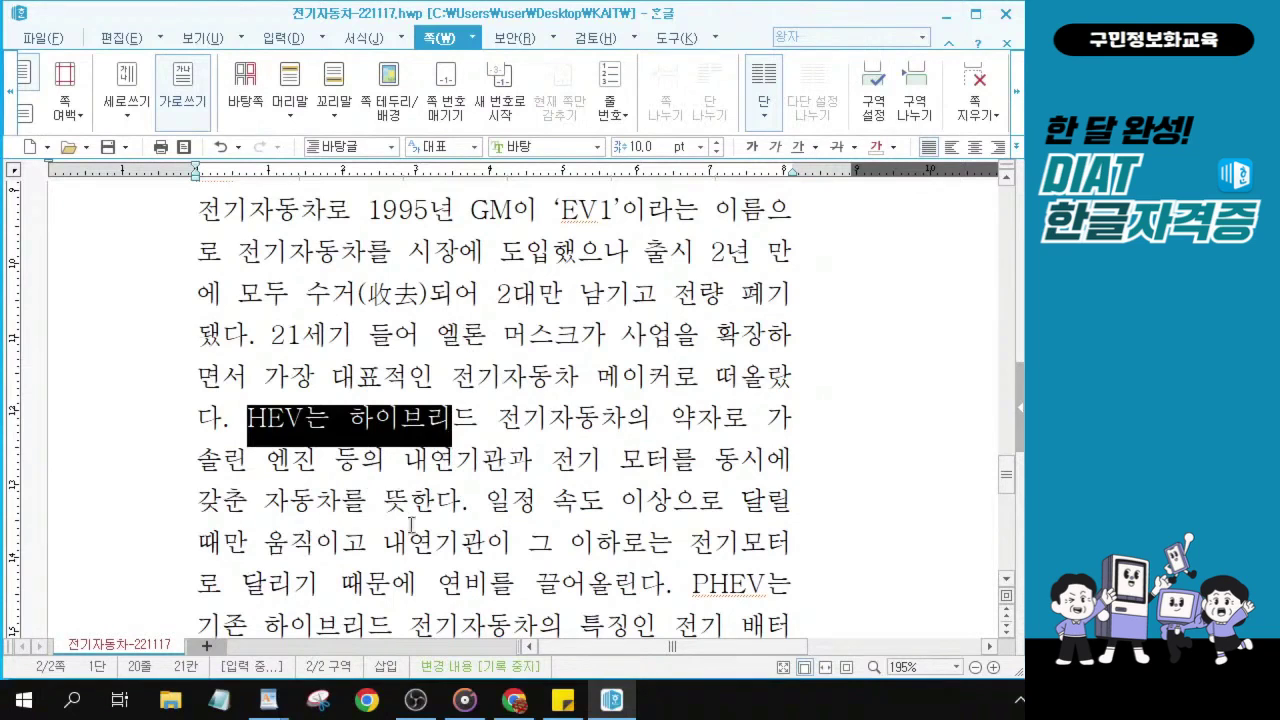
pyautogui.click(487, 498)
pyautogui.moveTo(487, 498); pyautogui.dragTo(648, 510)
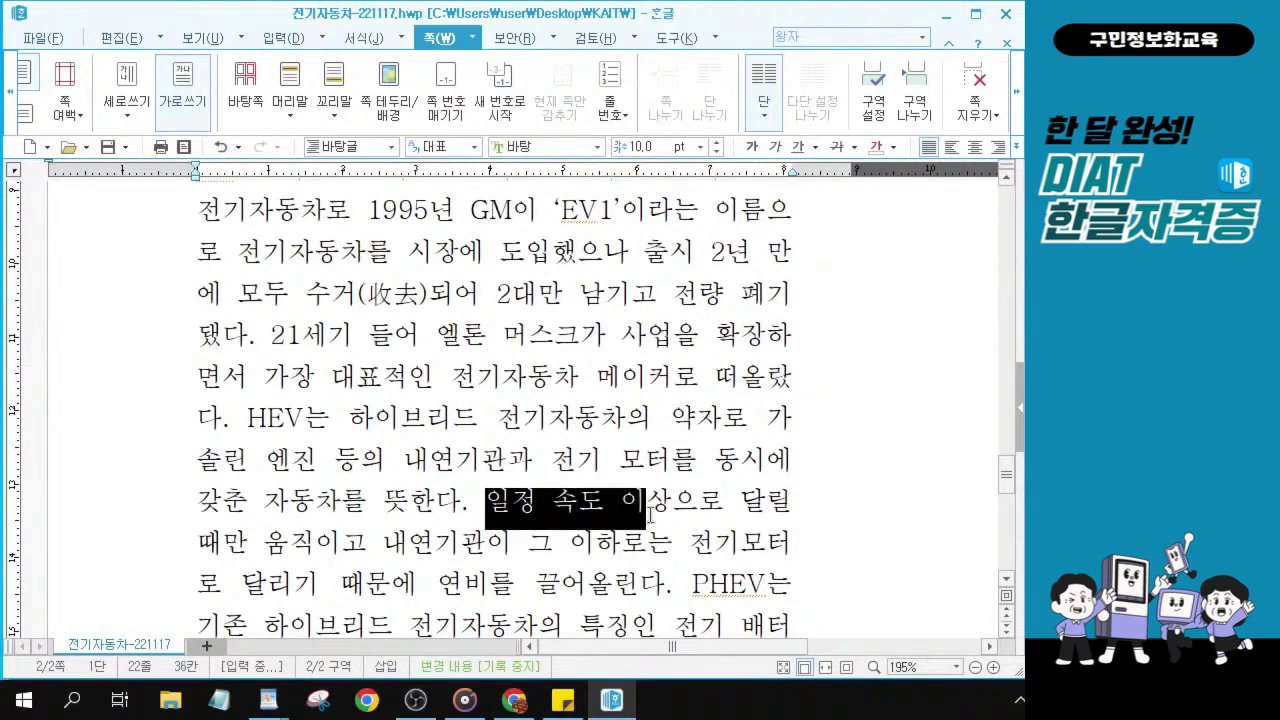
pyautogui.click(533, 516)
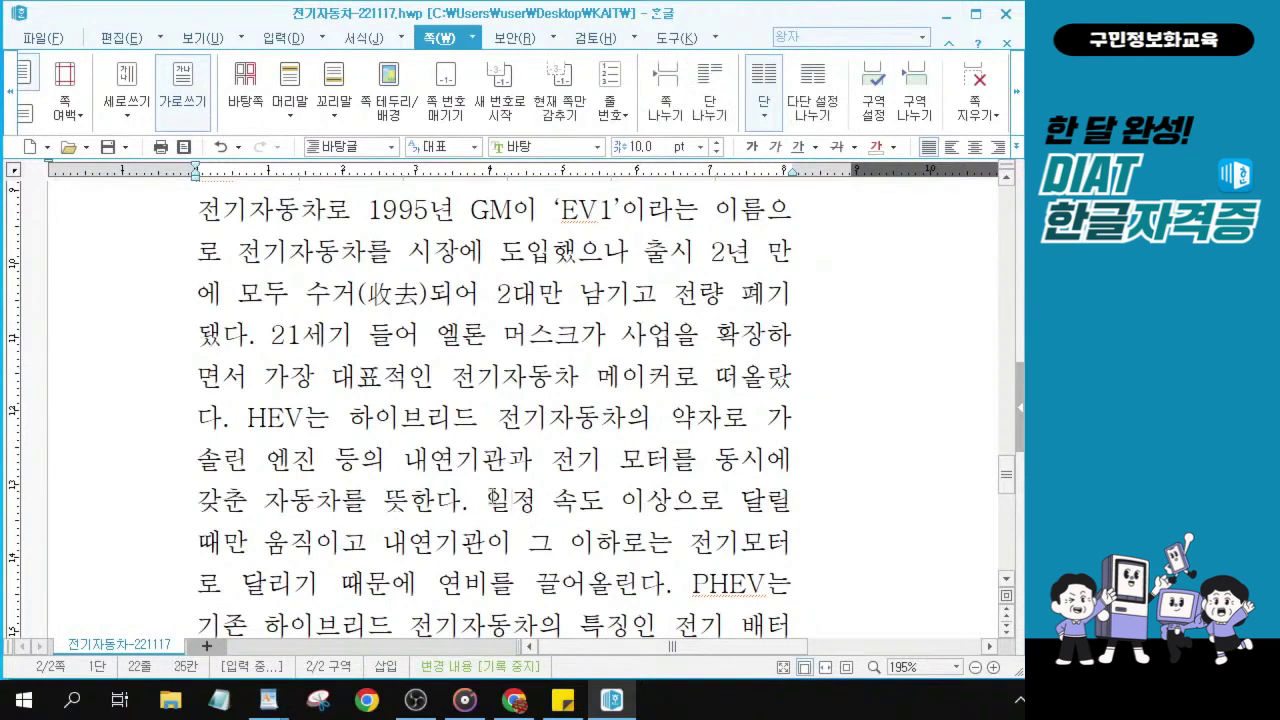
pyautogui.moveTo(488, 498); pyautogui.dragTo(670, 550)
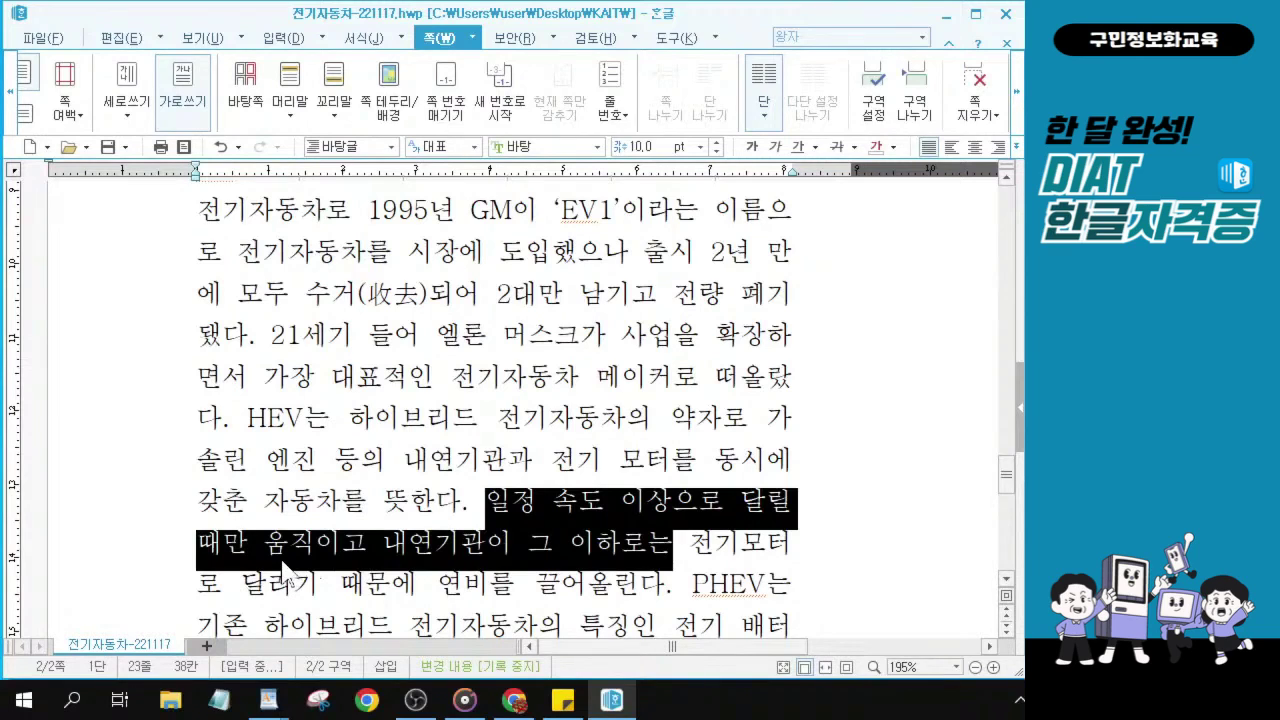
# - Swap 움직이고 and 내연기관이 in the HEV passage of section 2 so it reads "내연기관이 움직이고"
pyautogui.moveTo(265, 545); pyautogui.dragTo(512, 541)
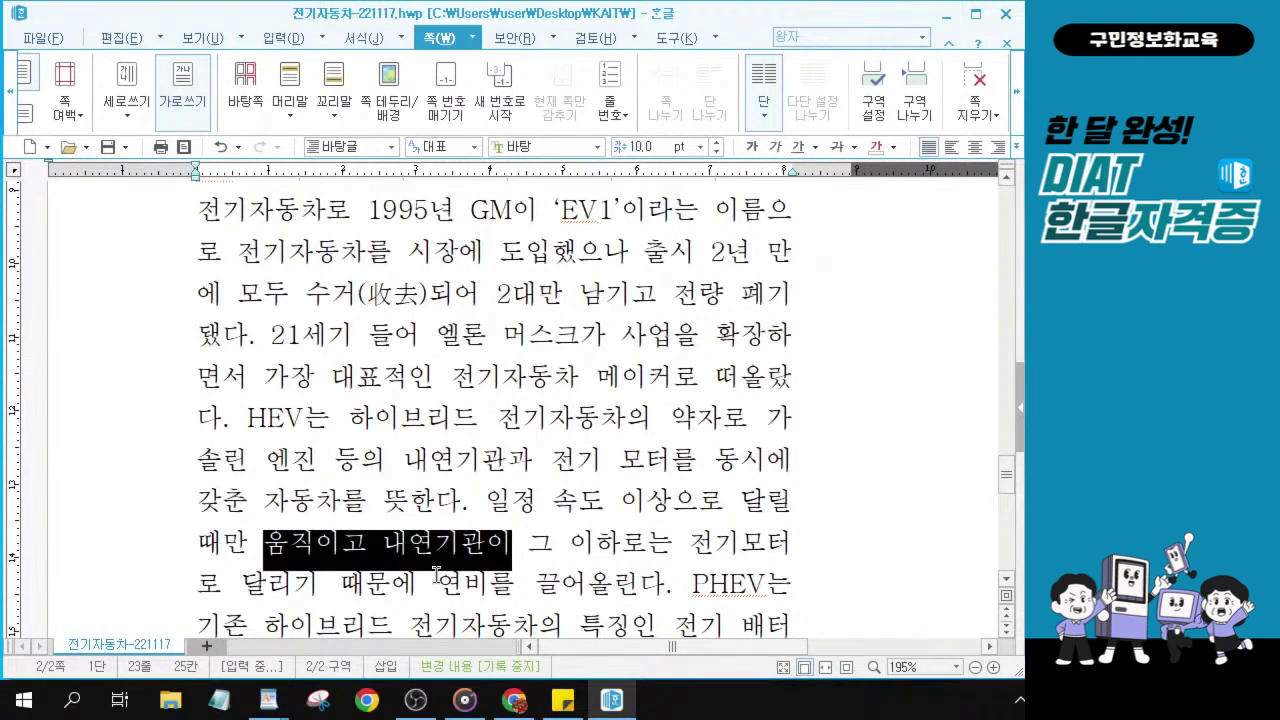
pyautogui.scroll(-1, 490, 540)
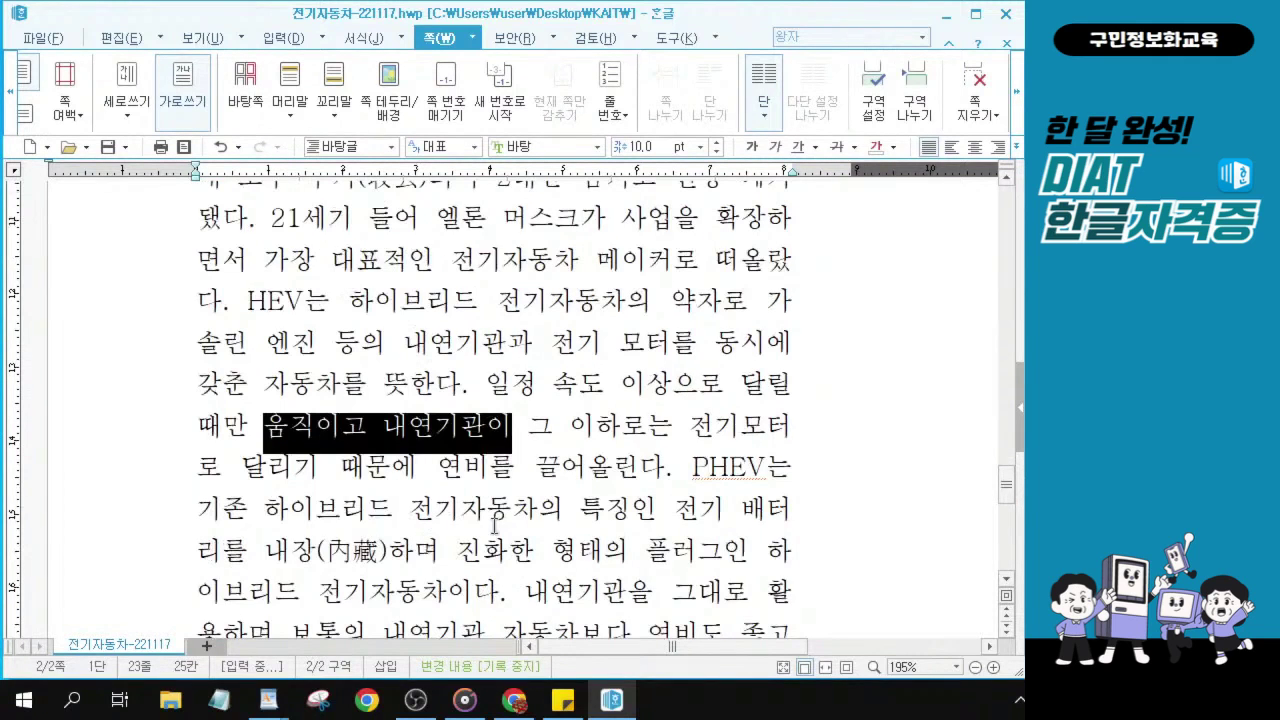
pyautogui.keyDown('ctrl'); pyautogui.scroll(1, 512, 487); pyautogui.keyUp('ctrl')
pyautogui.keyDown('ctrl'); pyautogui.scroll(3, 512, 487); pyautogui.keyUp('ctrl')
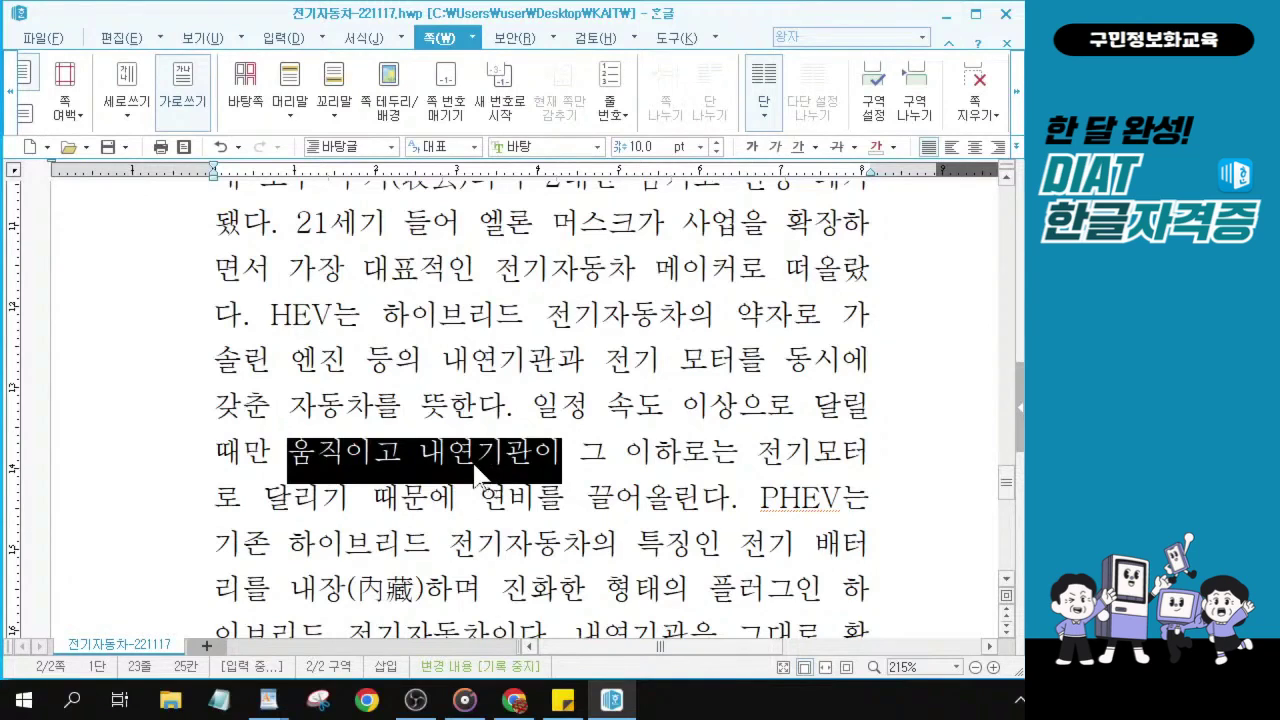
pyautogui.click(346, 462)
pyautogui.moveTo(289, 456); pyautogui.dragTo(575, 474)
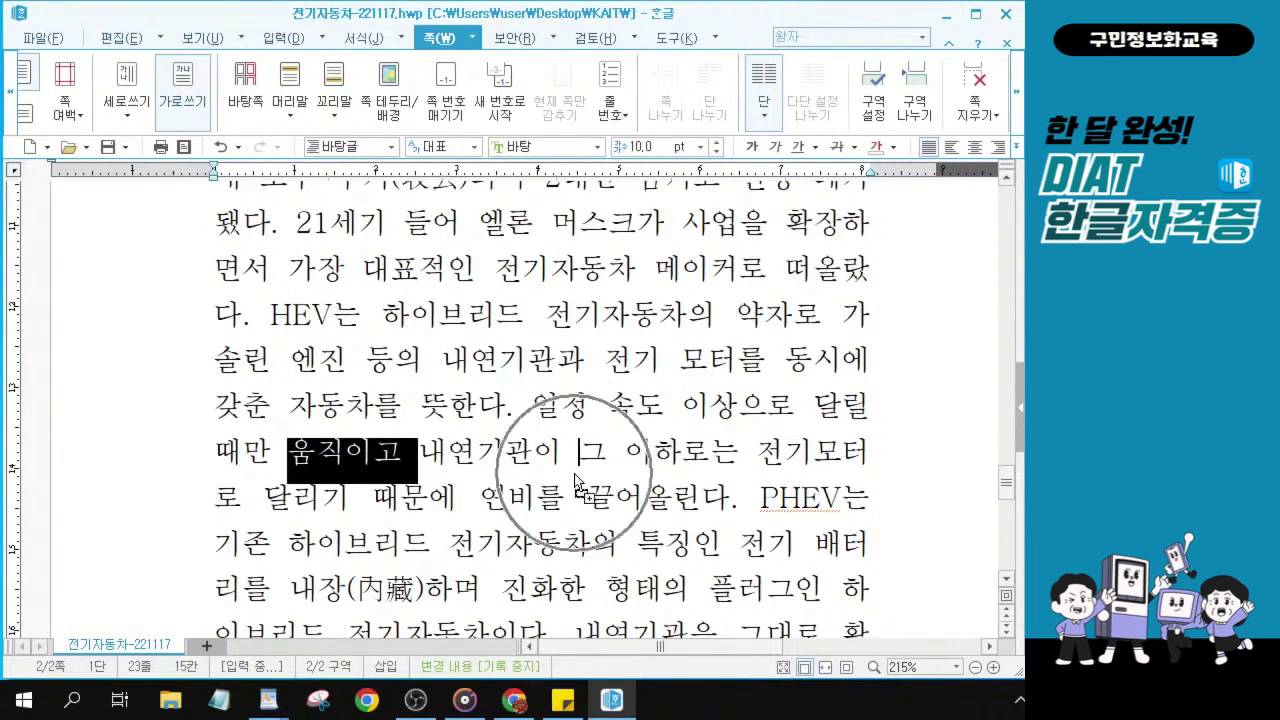
pyautogui.moveTo(450, 481); pyautogui.dragTo(570, 470)
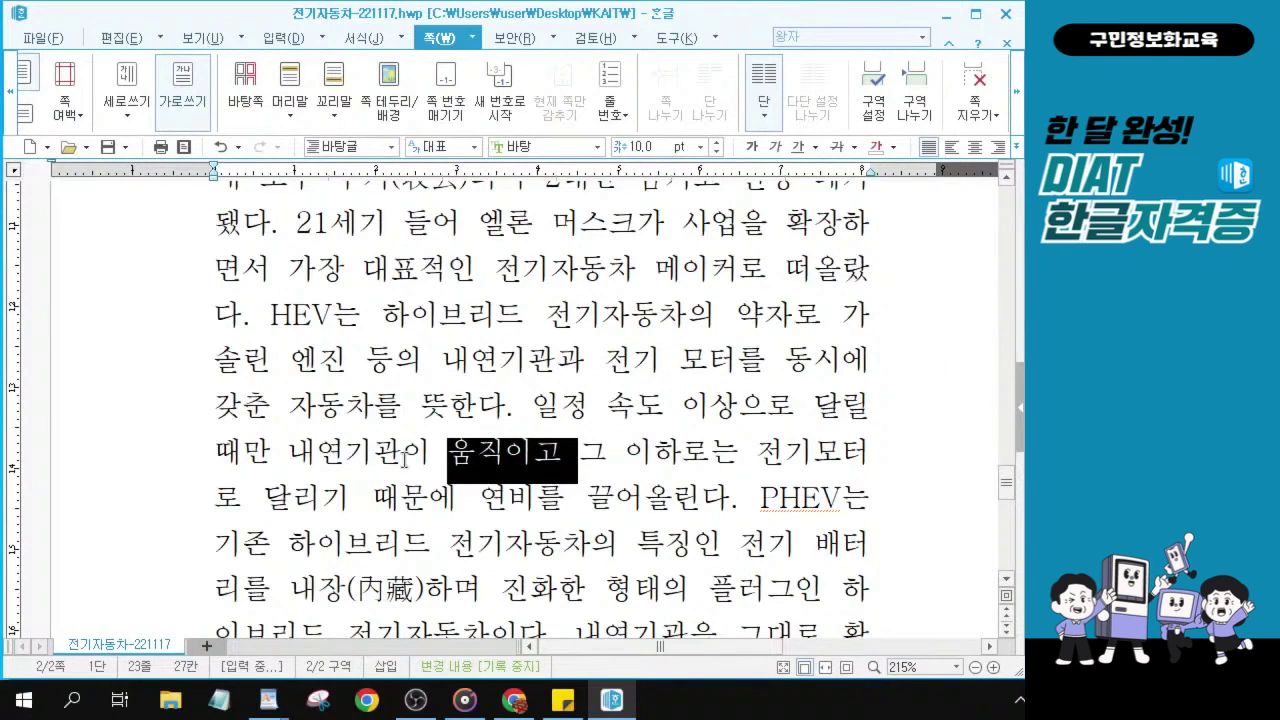
pyautogui.click(531, 463)
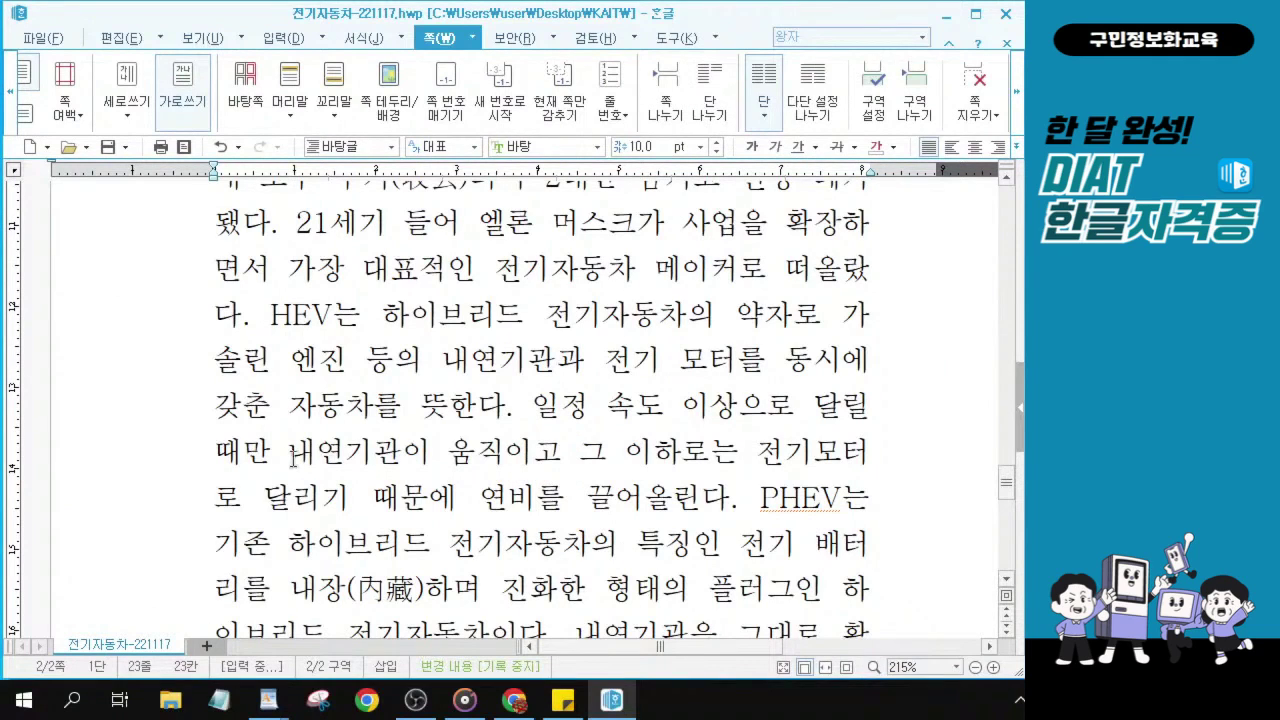
pyautogui.moveTo(291, 457); pyautogui.dragTo(574, 454)
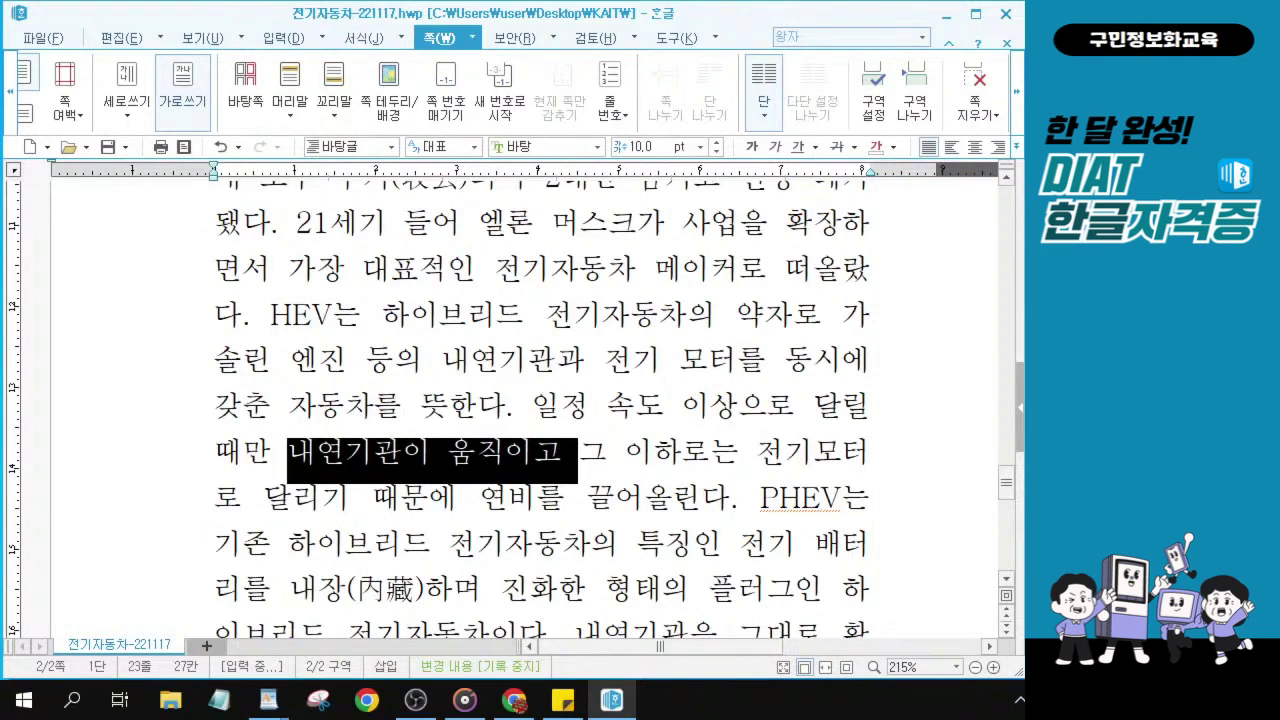
pyautogui.hotkey('alt', 'Tab')
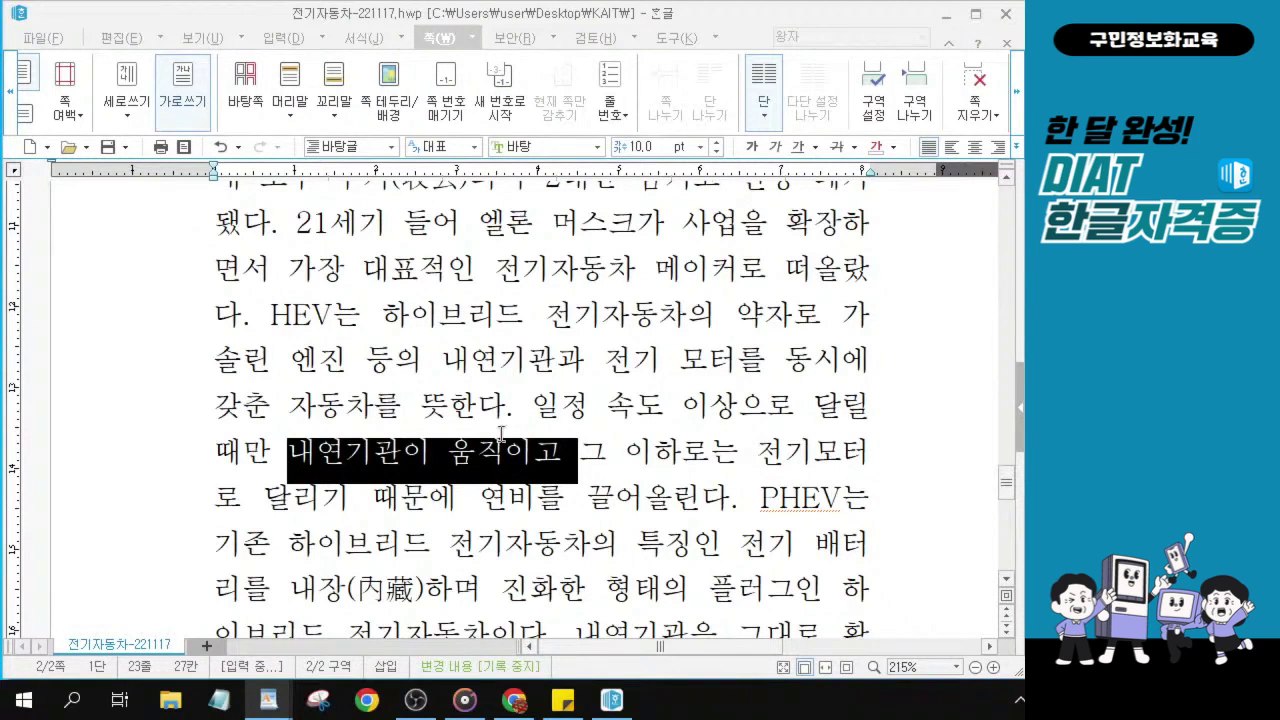
pyautogui.click(480, 457)
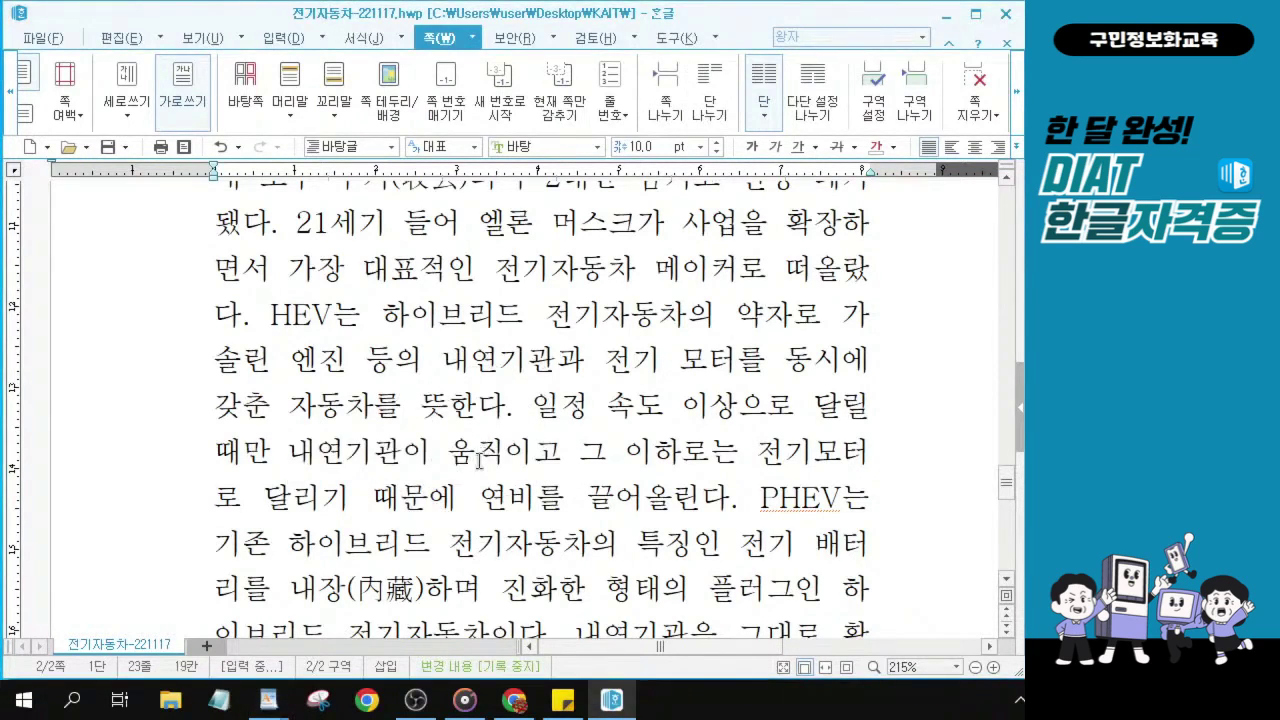
# - Place the text cursor on the empty title line above "1. 전기자동차의 정의" on page 2
pyautogui.scroll(5, 480, 460)
pyautogui.scroll(3, 478, 461)
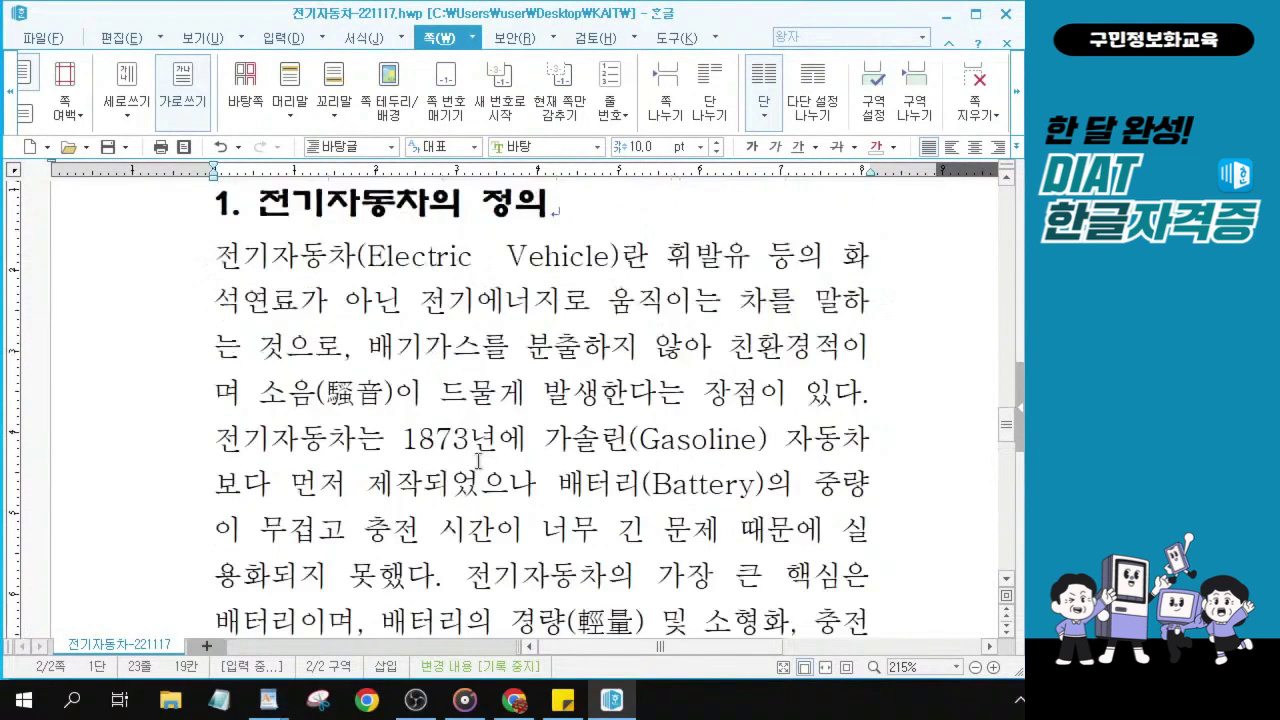
pyautogui.scroll(1, 479, 460)
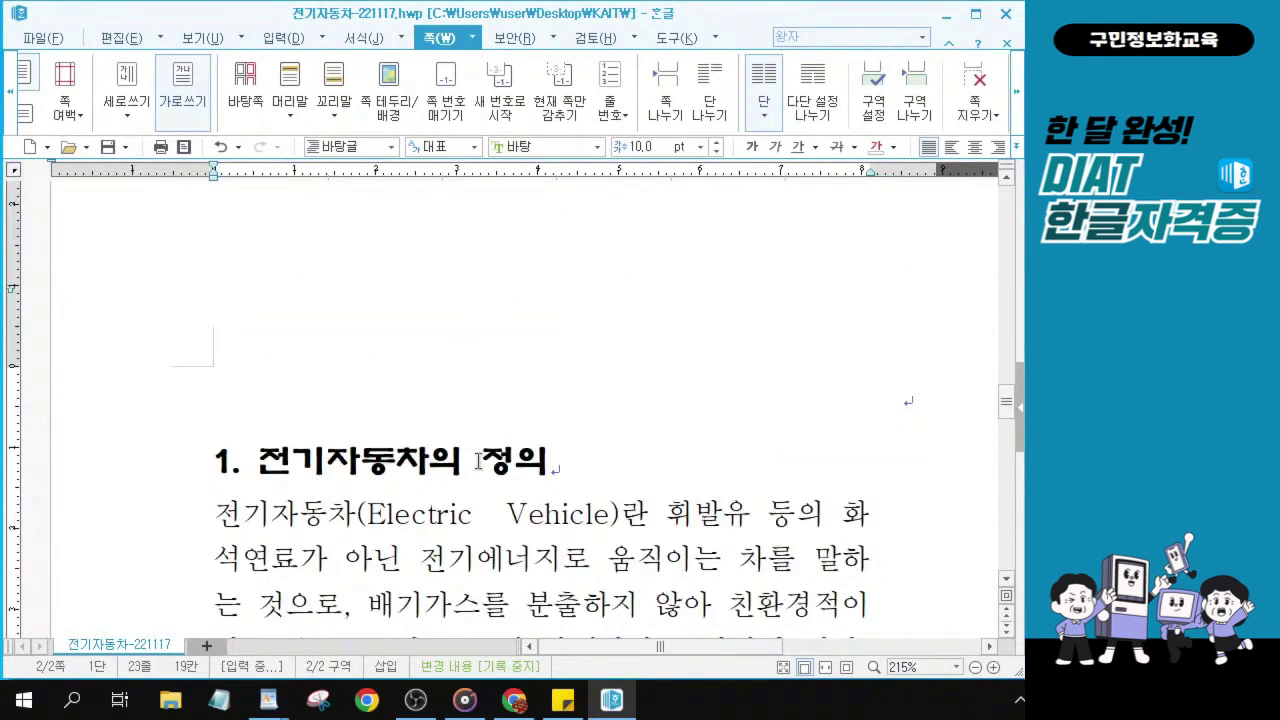
pyautogui.scroll(-1, 479, 461)
pyautogui.click(377, 278)
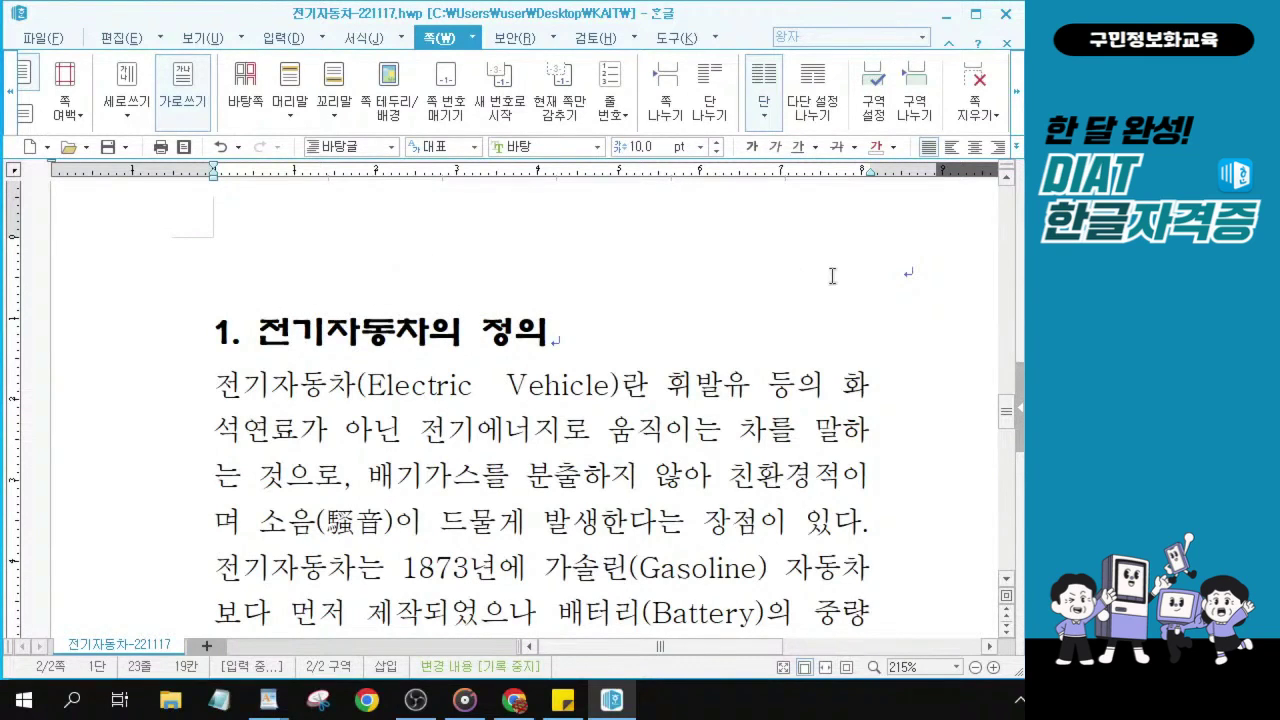
pyautogui.click(262, 328)
pyautogui.click(893, 279)
pyautogui.press('Return')
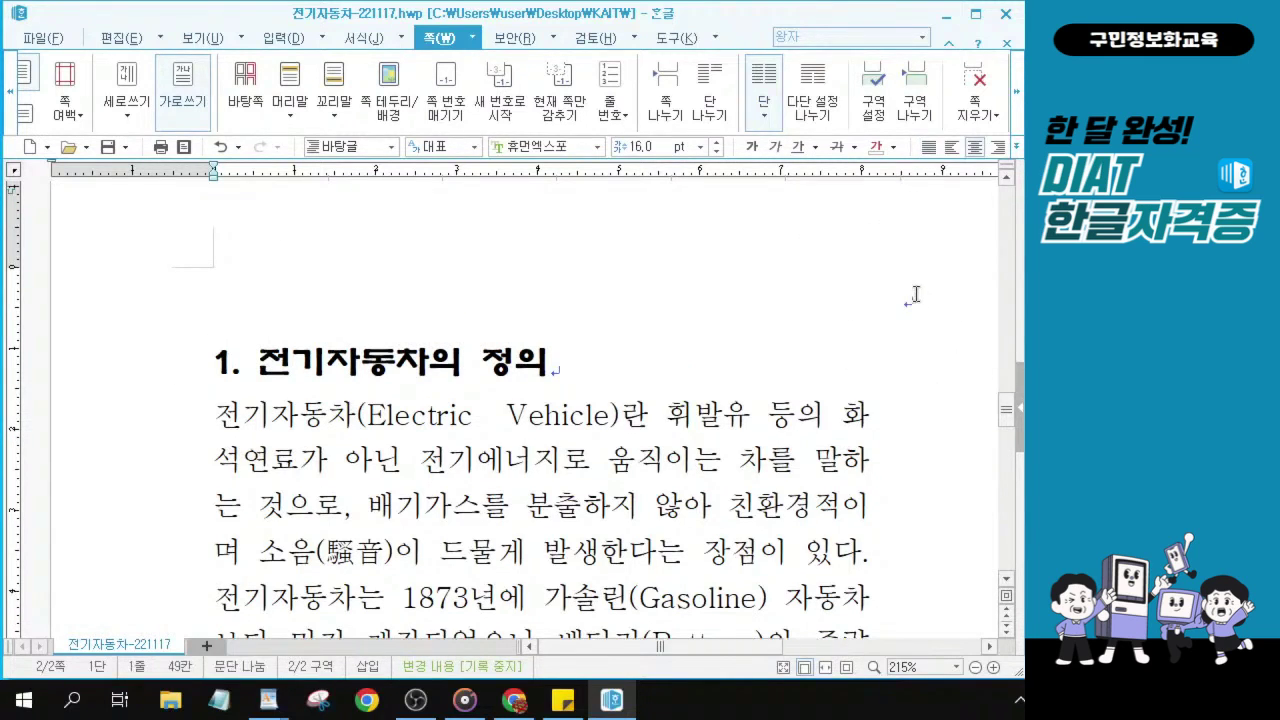
pyautogui.click(915, 294)
pyautogui.click(915, 294)
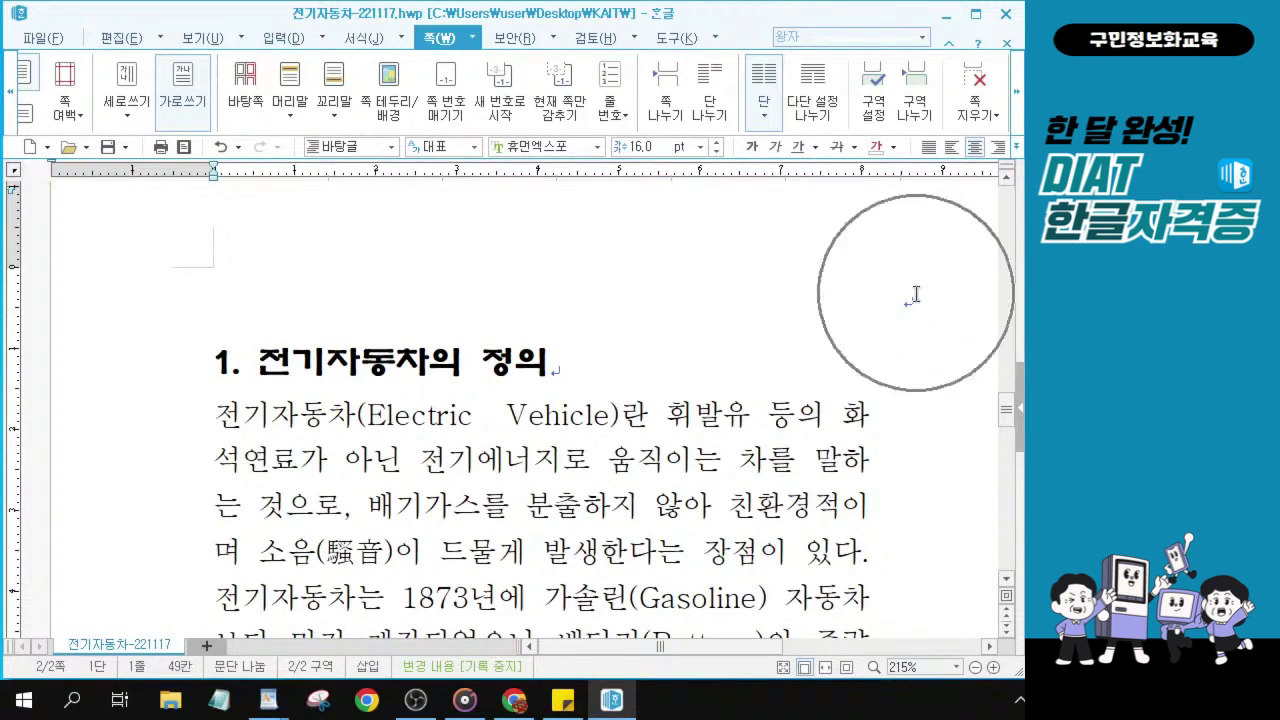
pyautogui.click(915, 294)
pyautogui.click(915, 294)
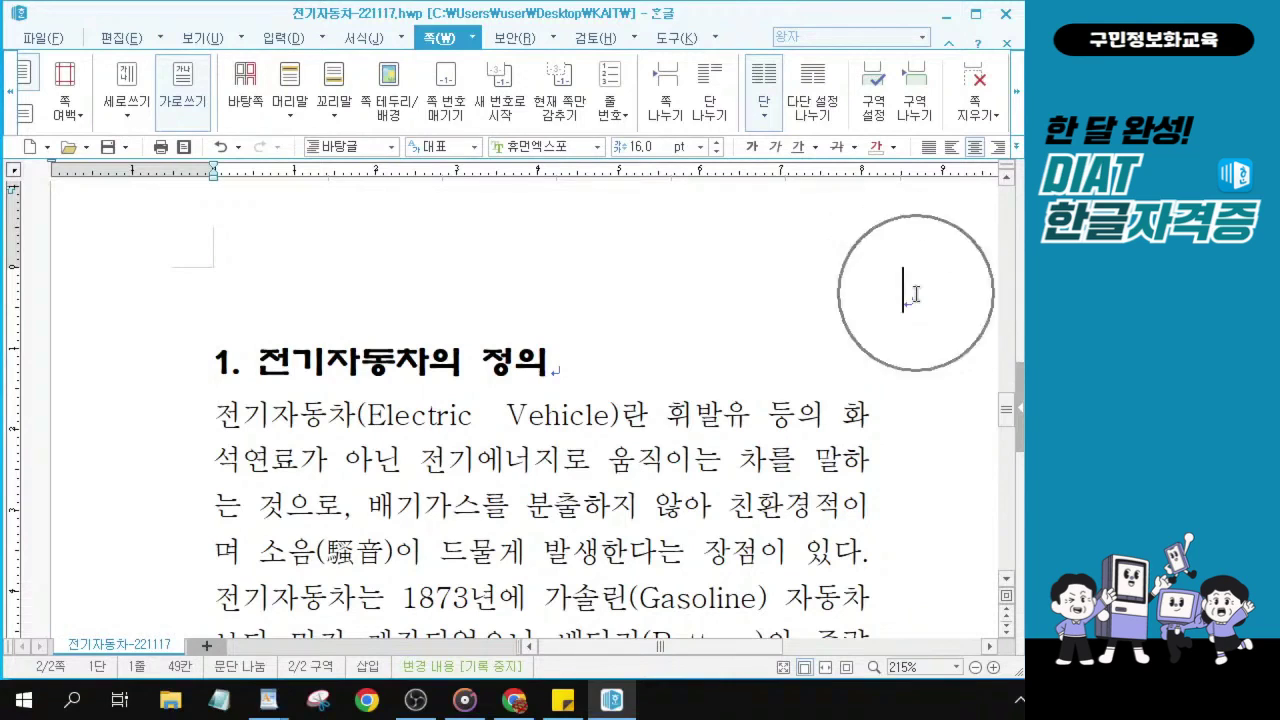
pyautogui.click(915, 294)
pyautogui.press('ctrl')
pyautogui.press('ctrl')
pyautogui.press('ctrl')
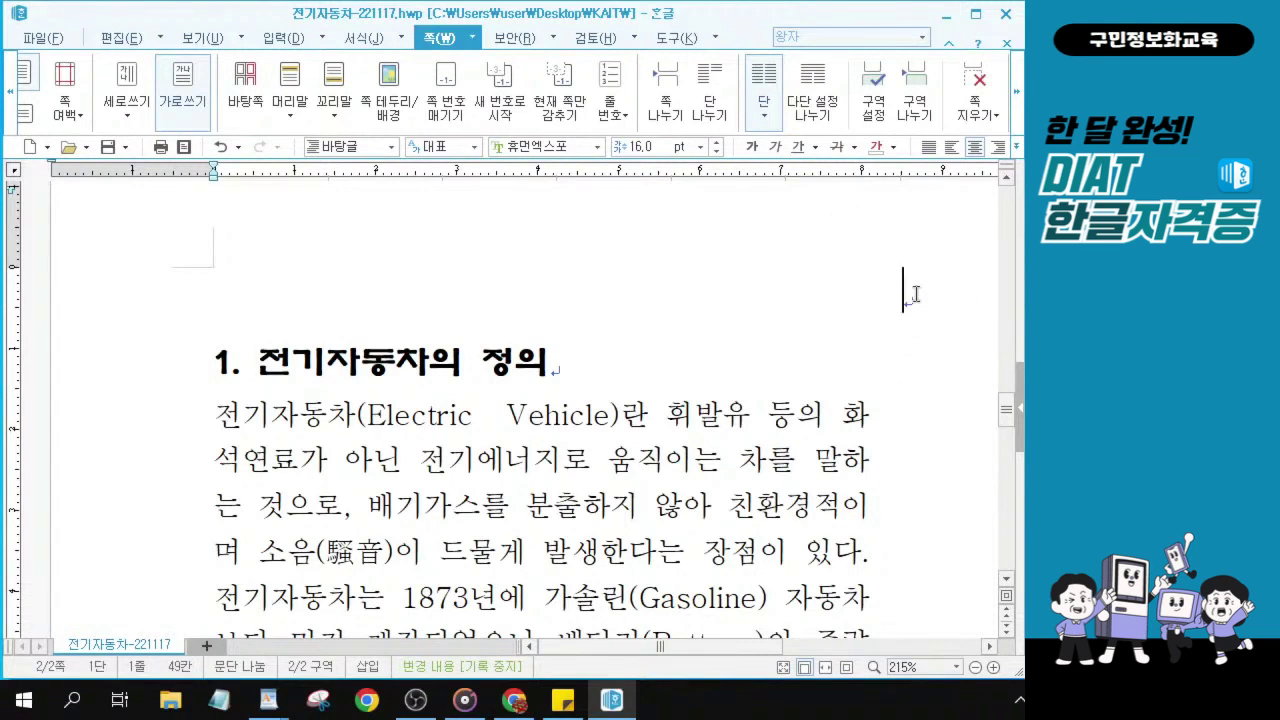
pyautogui.press('ctrl')
pyautogui.press('ctrl')
pyautogui.press('ctrl')
pyautogui.press('ctrl')
pyautogui.press('ctrl')
pyautogui.press('ctrl')
pyautogui.hotkey('alt', 'Tab')
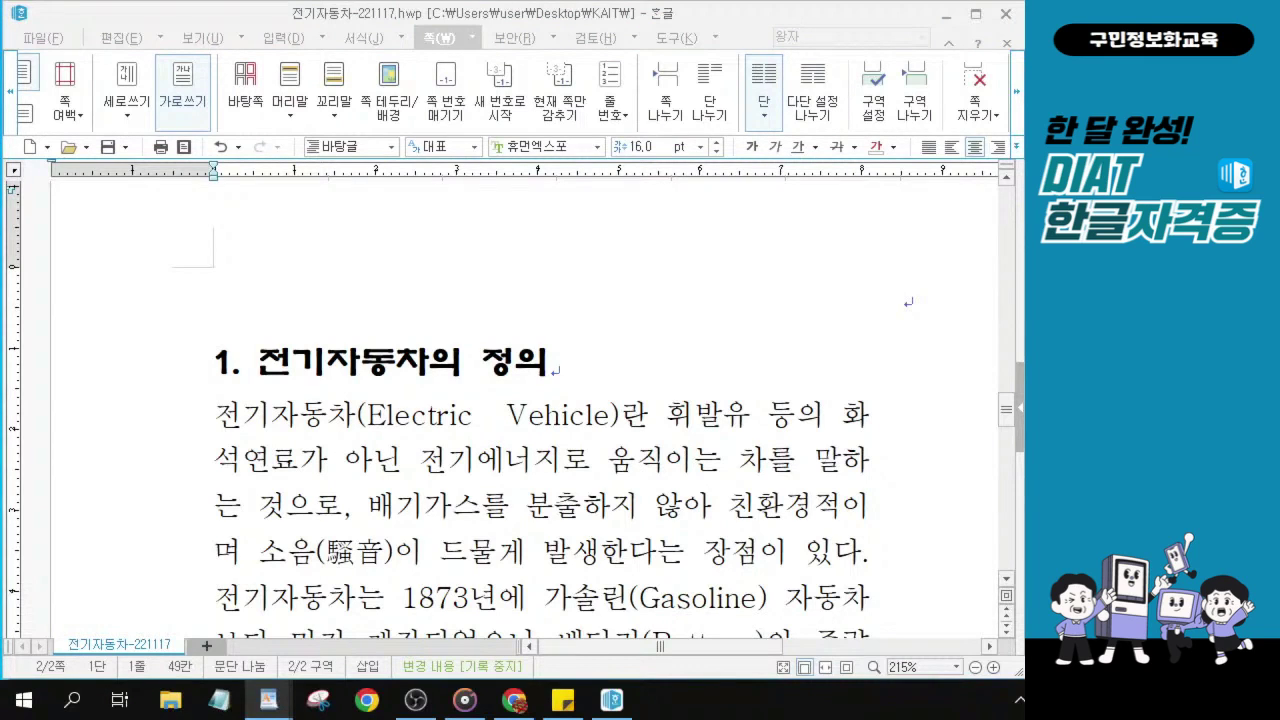
# - Draw a horizontal text box about 45 mm wide and 10 mm high at the title line of page 2
pyautogui.click(900, 302)
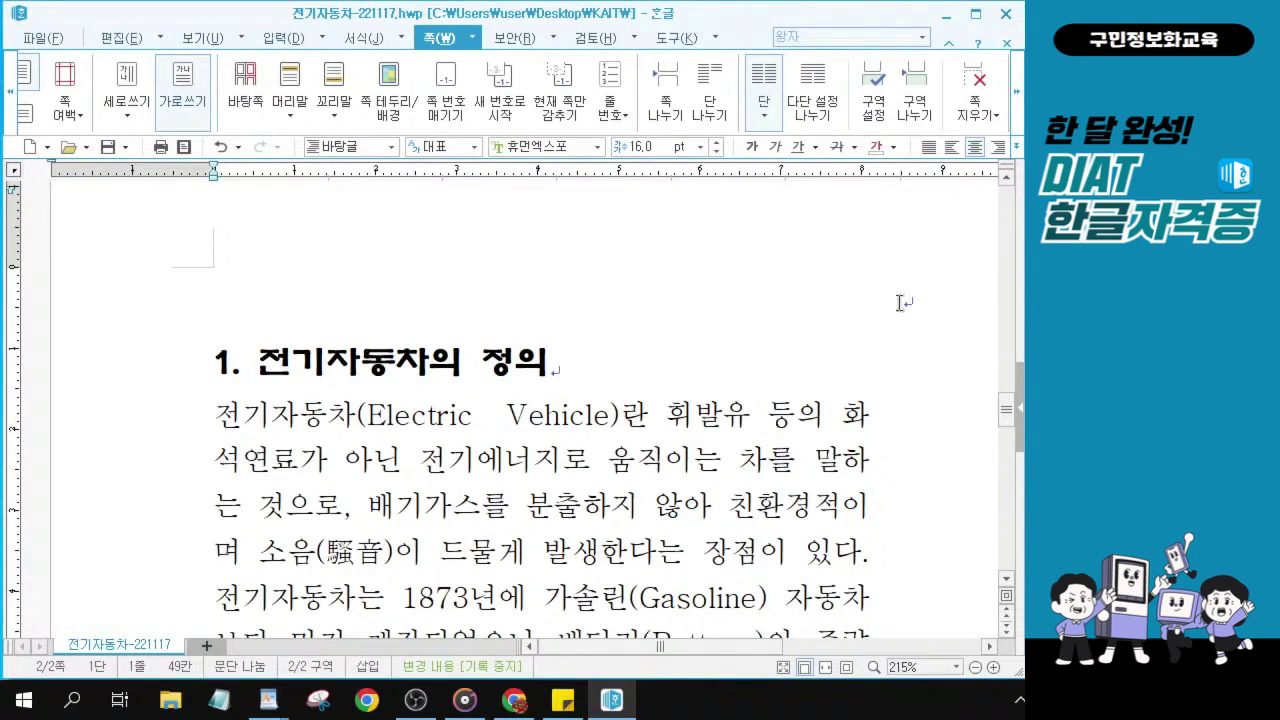
pyautogui.click(279, 38)
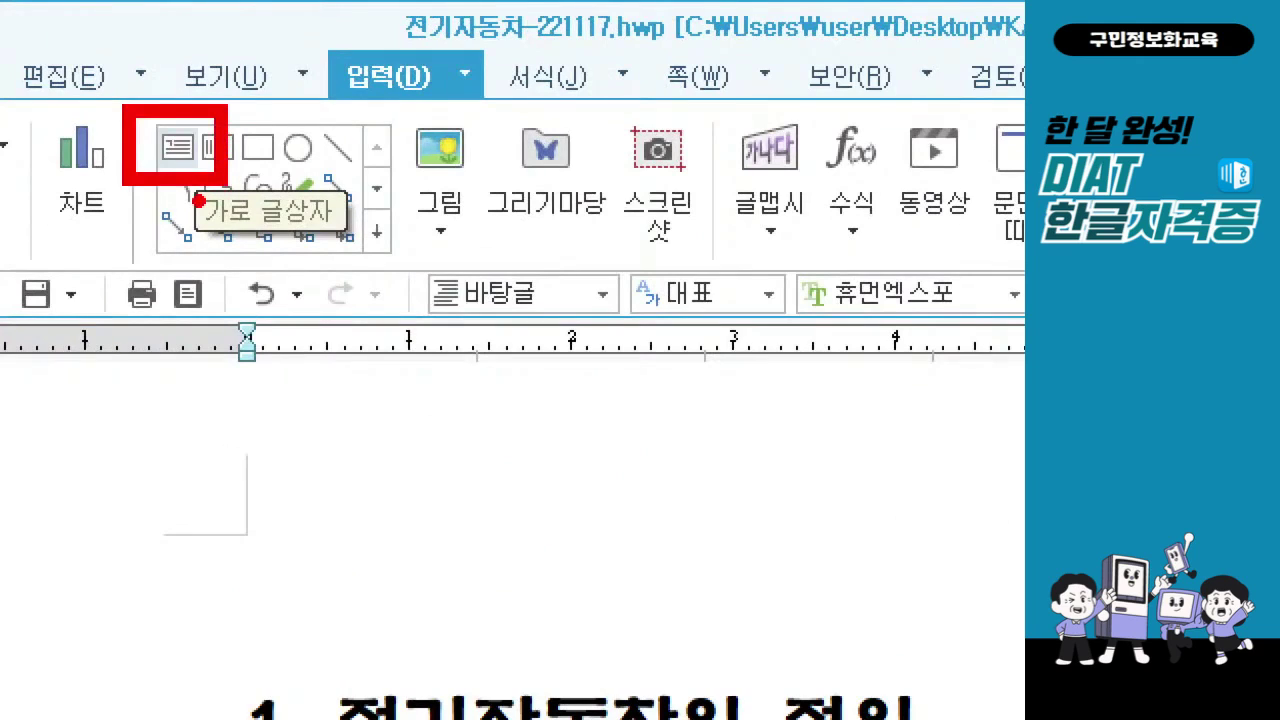
pyautogui.moveTo(332, 42)
pyautogui.mouseDown()
pyautogui.moveTo(348, 56)
pyautogui.moveTo(387, 38)
pyautogui.mouseUp()
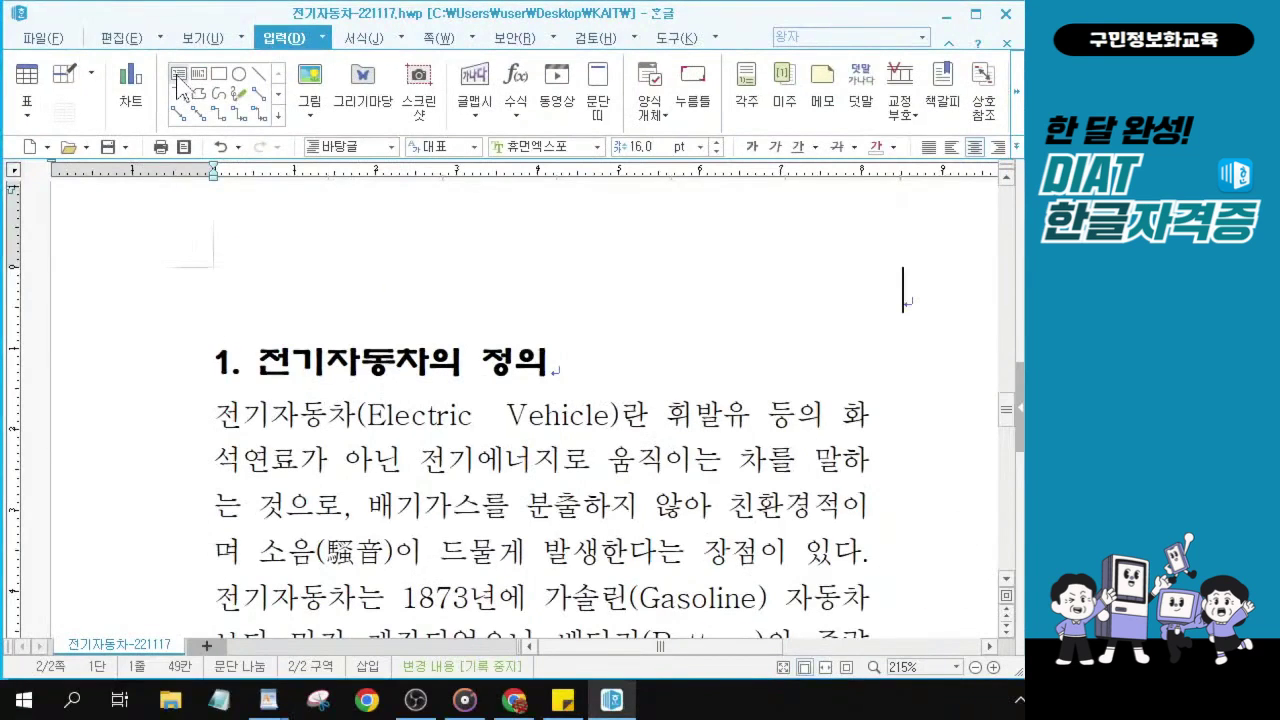
pyautogui.click(177, 76)
pyautogui.moveTo(578, 267); pyautogui.dragTo(940, 347)
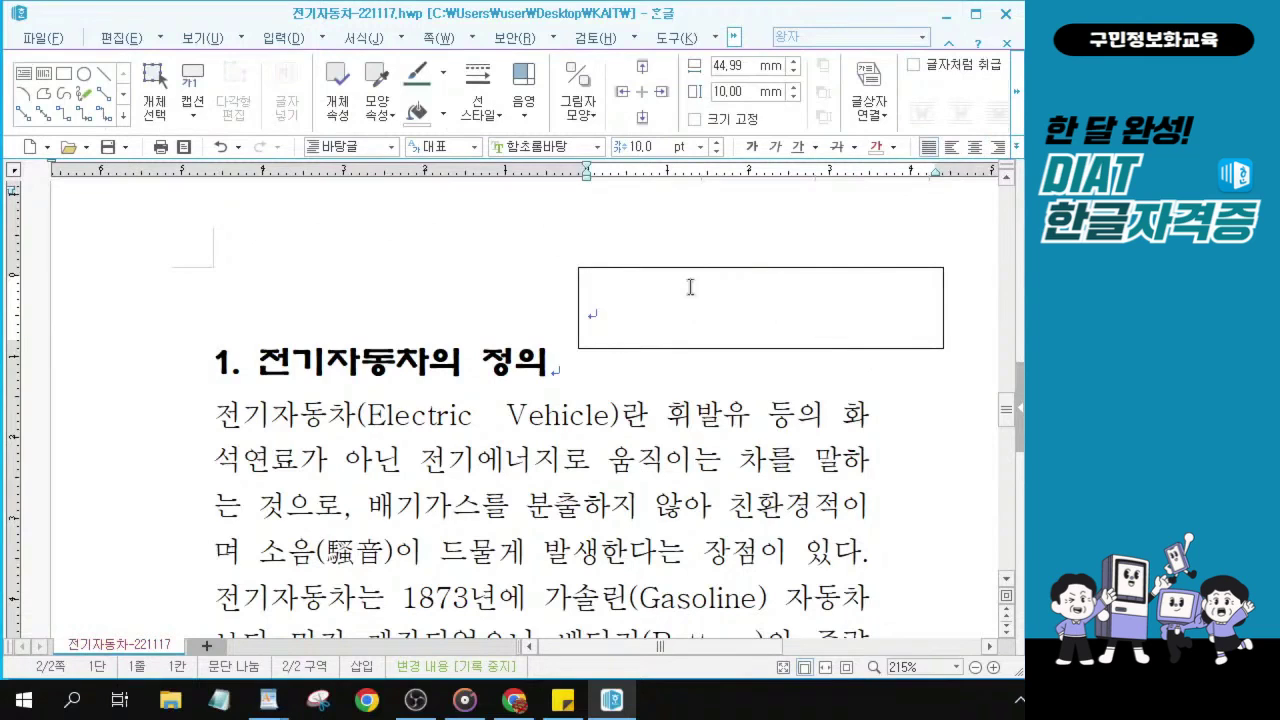
# - Set the text box's width to 50 mm and height to 12 mm, and have it treated as a character (글자처럼 취급)
pyautogui.click(696, 331)
pyautogui.click(737, 270)
pyautogui.click(697, 270)
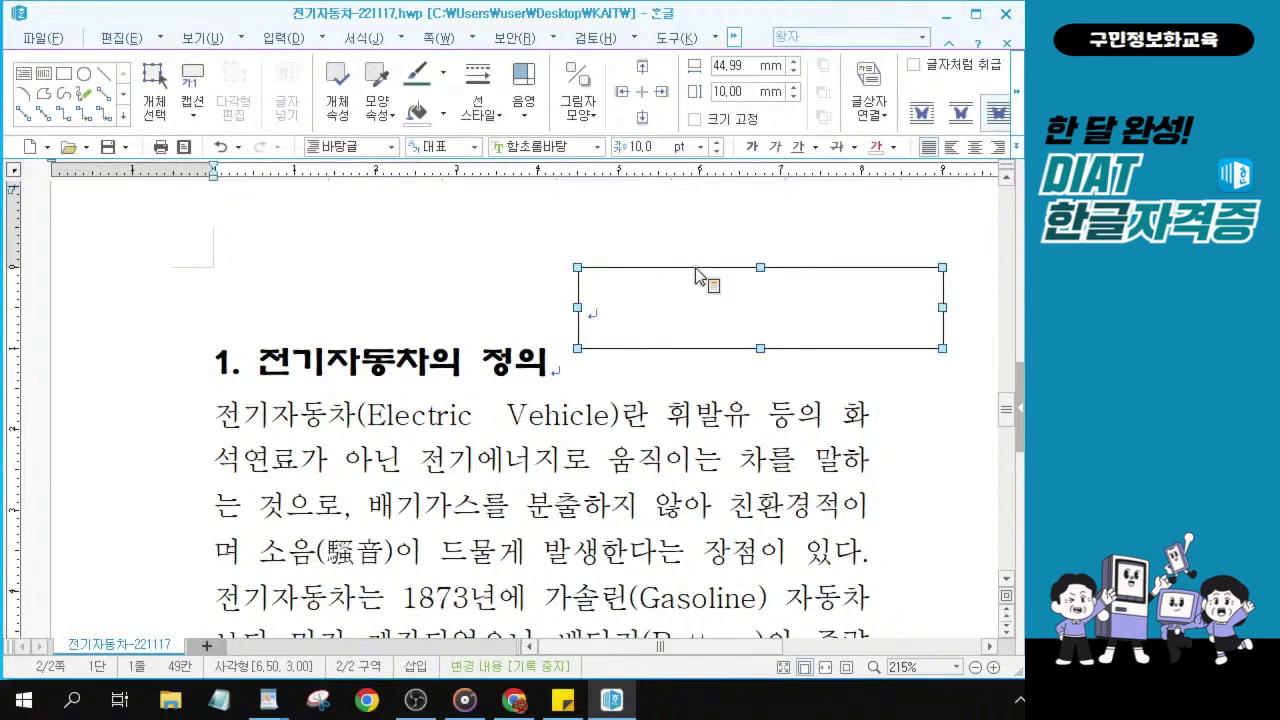
pyautogui.doubleClick(697, 270)
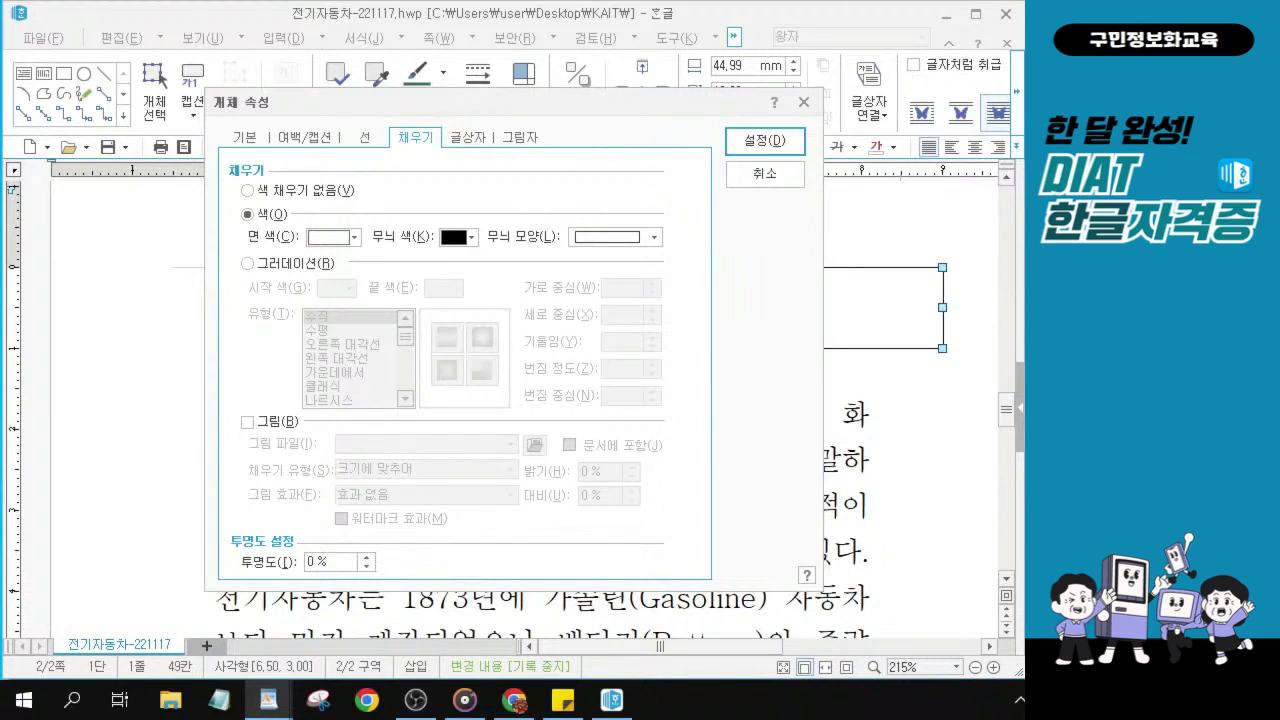
pyautogui.click(244, 140)
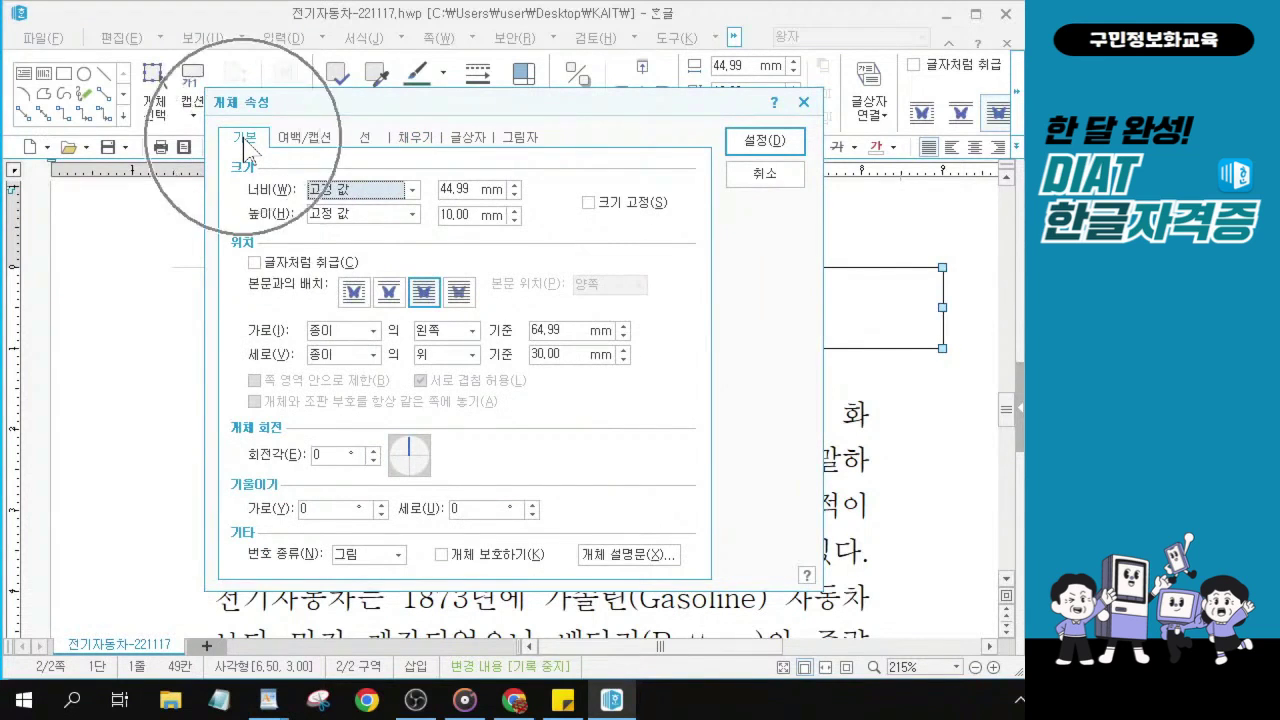
pyautogui.click(515, 185)
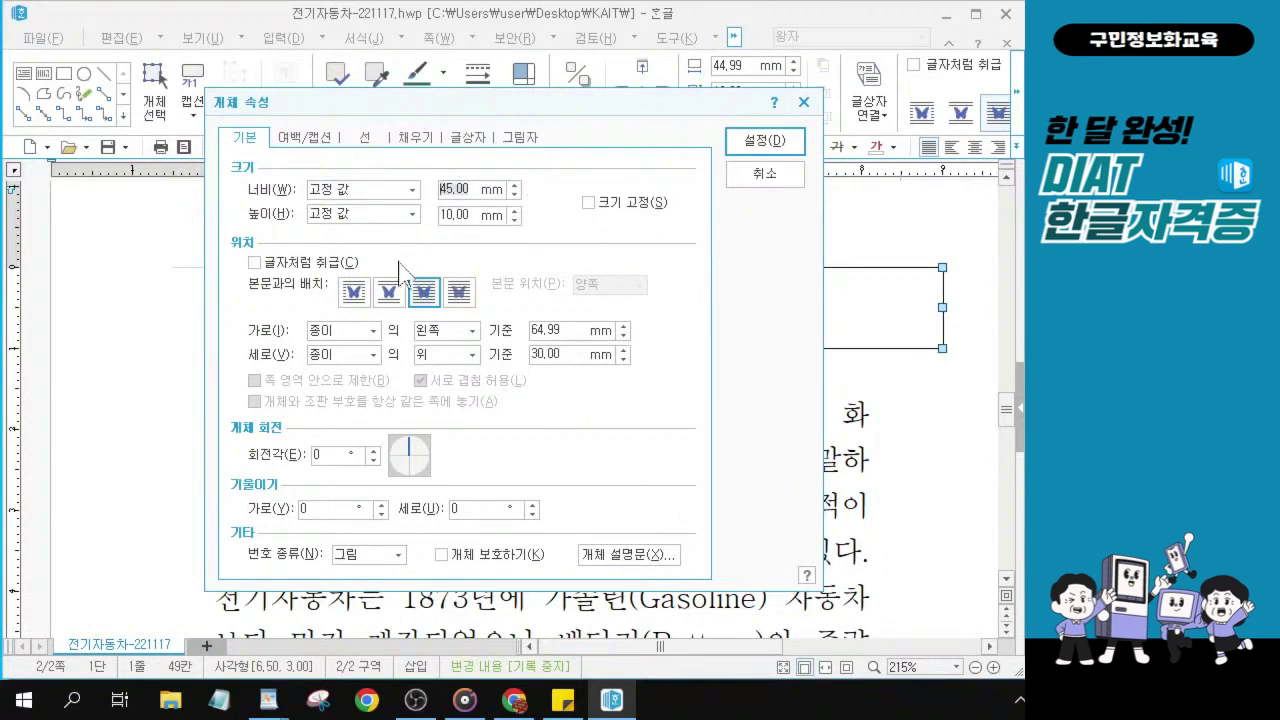
pyautogui.write('50')
pyautogui.press('Tab')
pyautogui.press('Tab')
pyautogui.write('12')
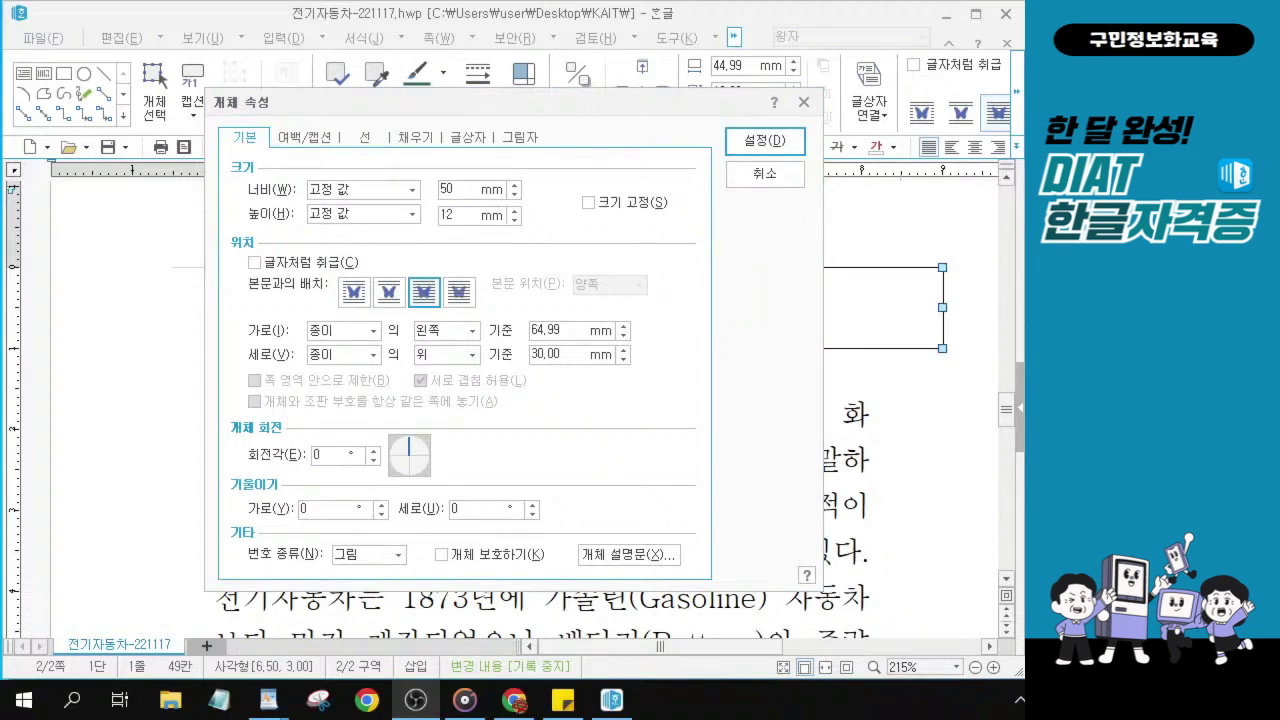
pyautogui.click(254, 263)
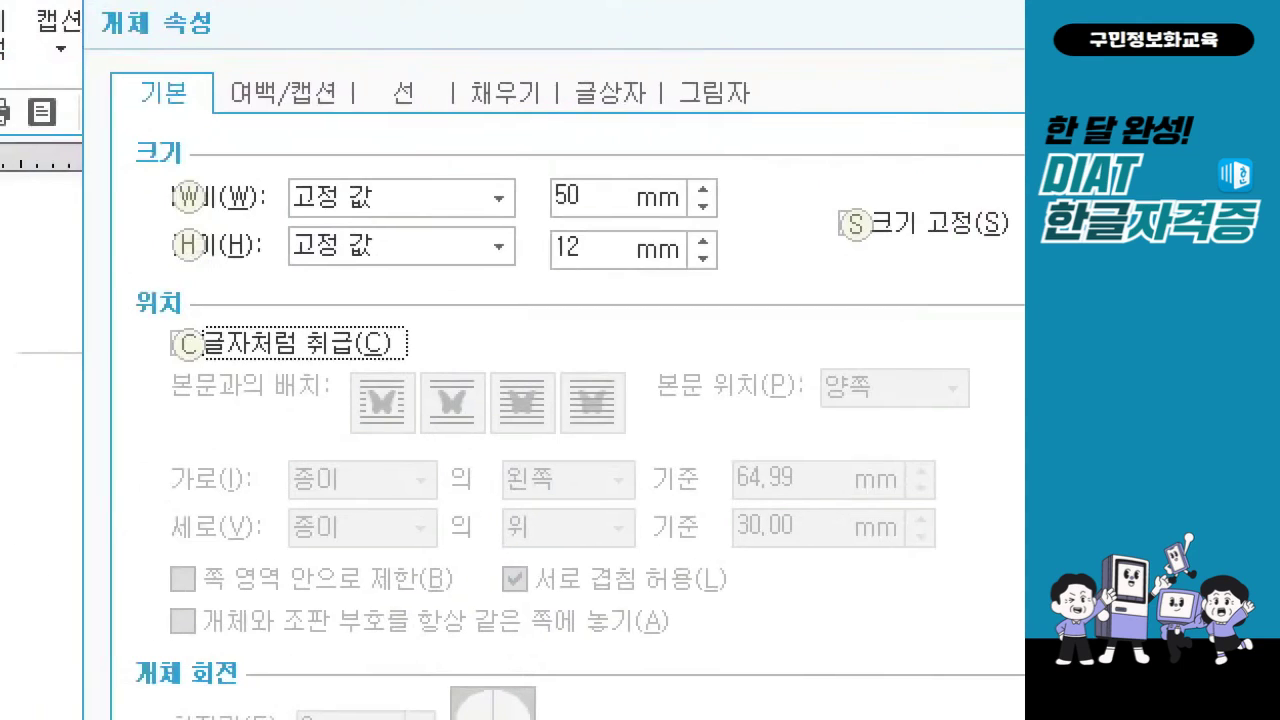
pyautogui.moveTo(152, 330)
pyautogui.mouseDown()
pyautogui.moveTo(188, 352)
pyautogui.moveTo(240, 296)
pyautogui.mouseUp()
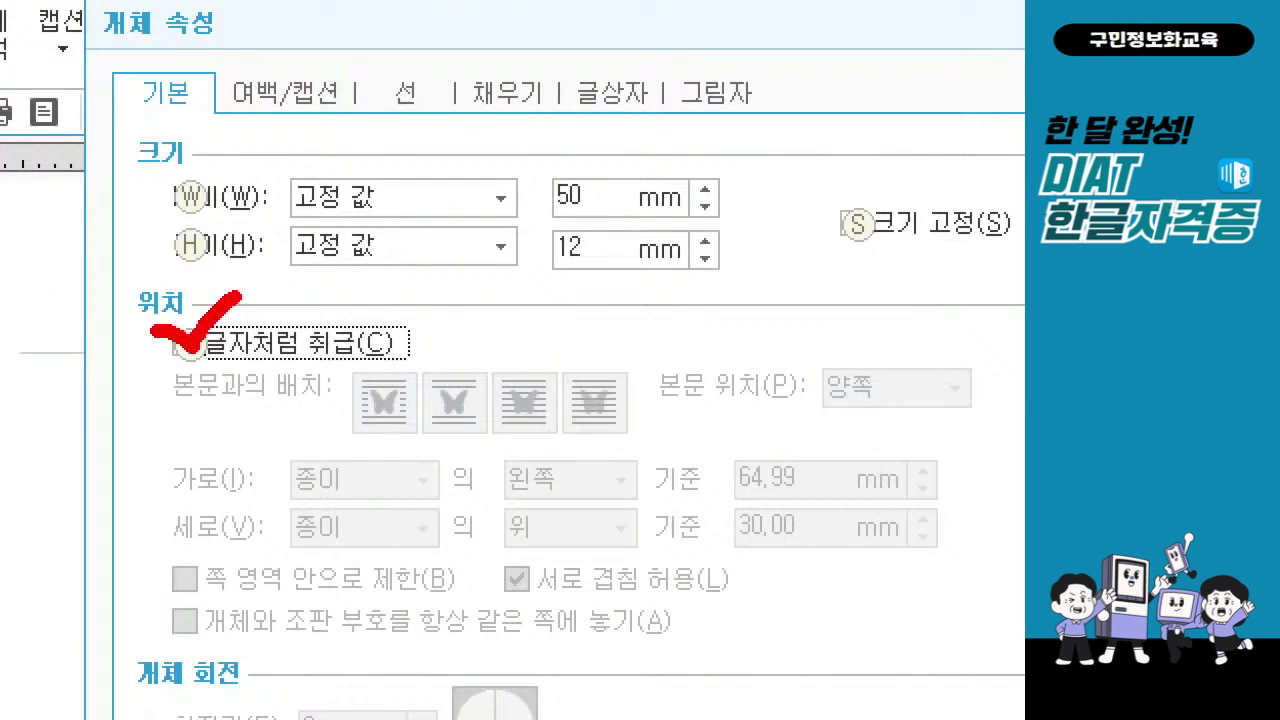
pyautogui.moveTo(527, 157); pyautogui.dragTo(632, 303)
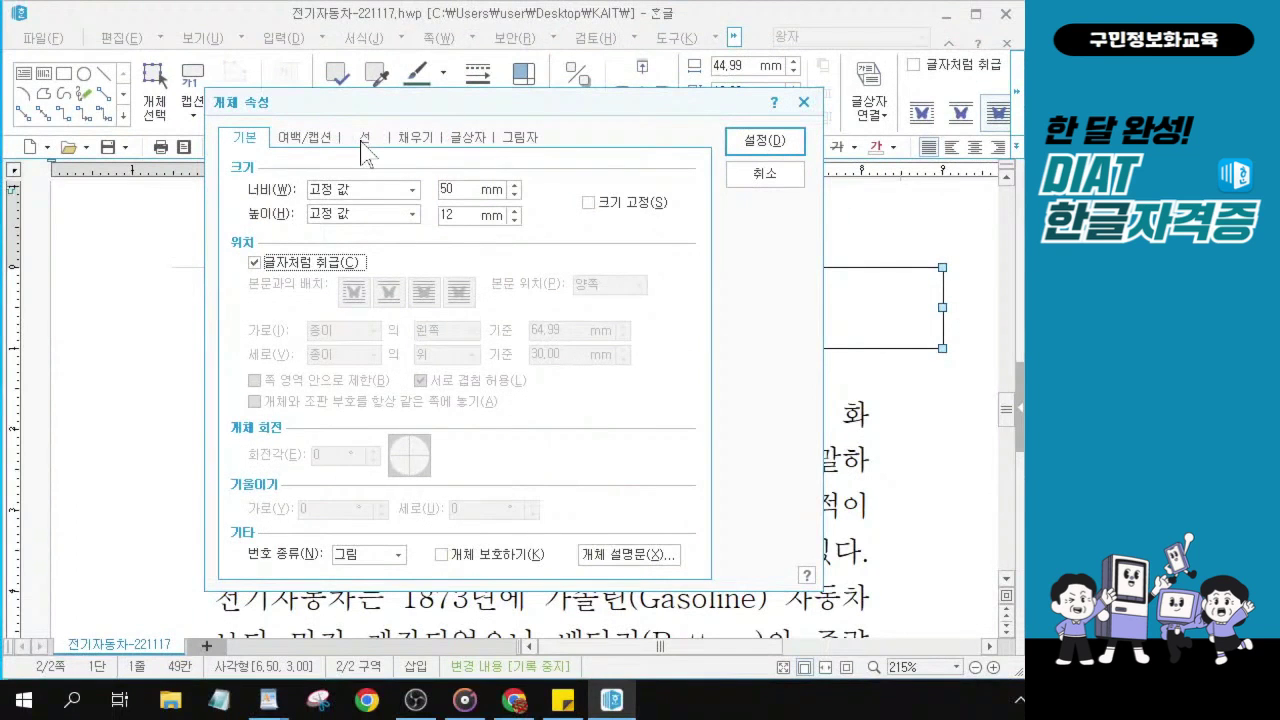
# - Give the text box a double-line border with rounded corners (둥근 모양)
pyautogui.click(372, 141)
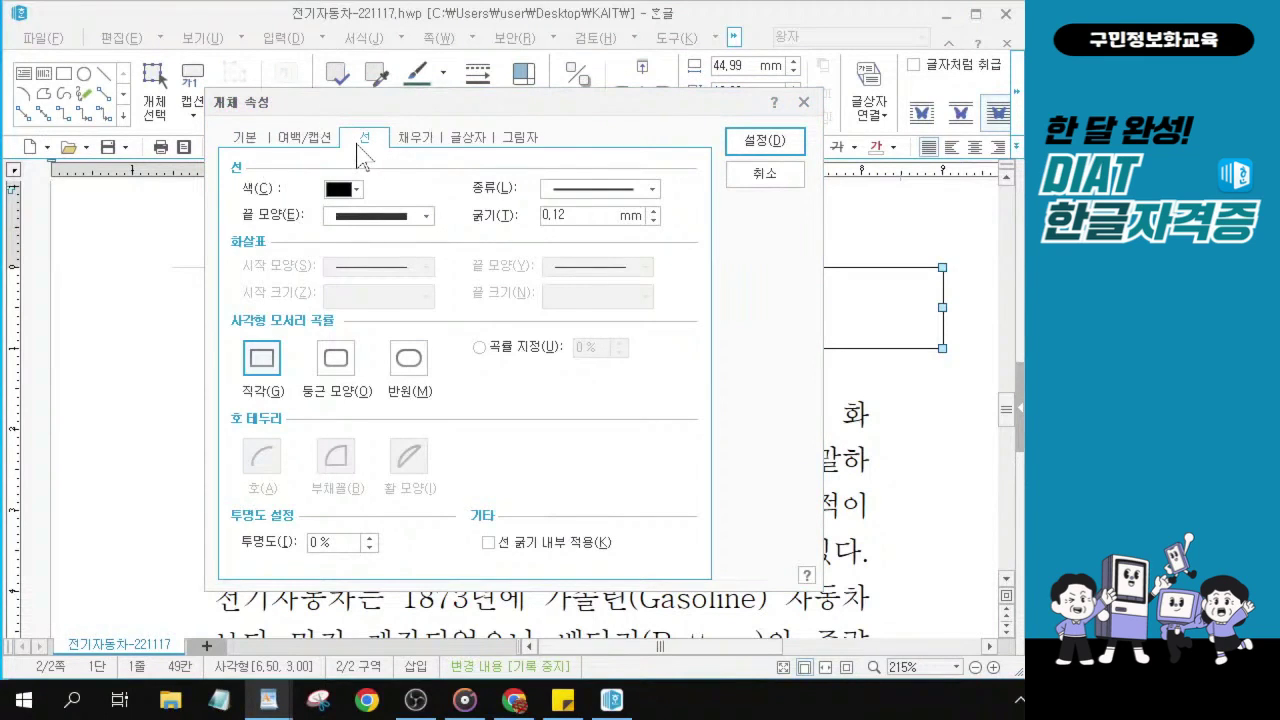
pyautogui.click(652, 189)
pyautogui.click(652, 190)
pyautogui.click(652, 190)
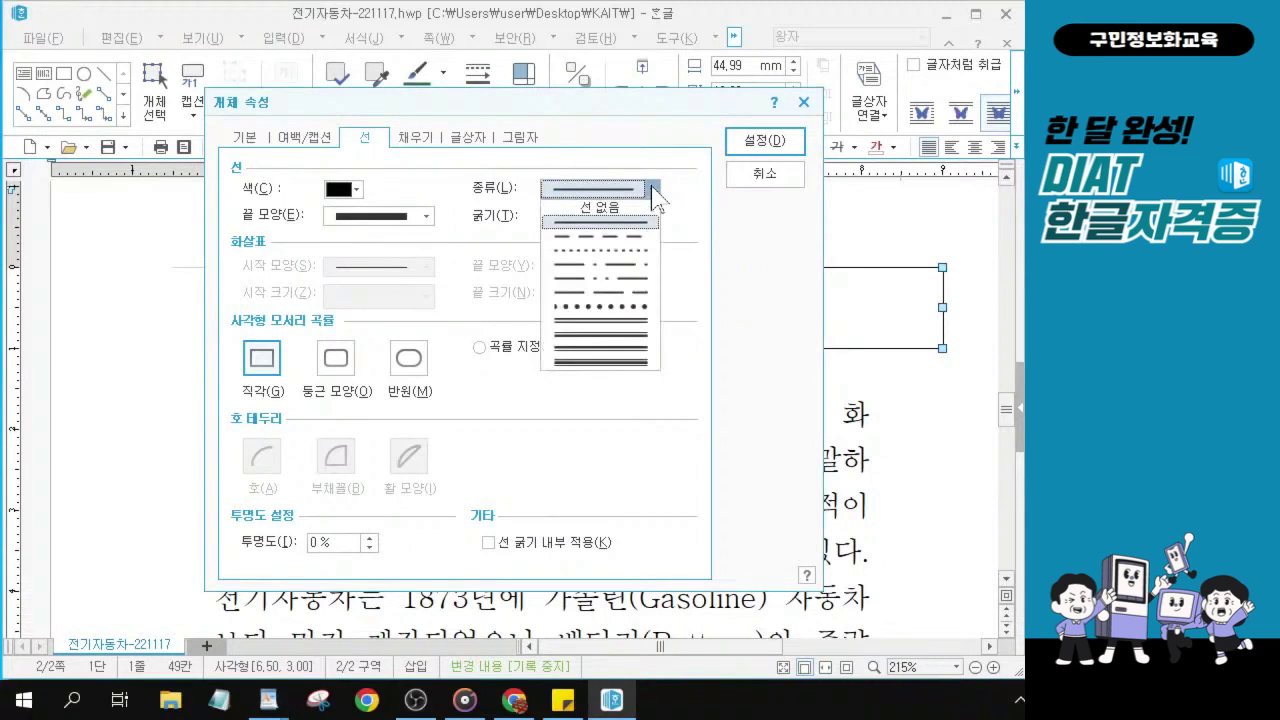
pyautogui.click(621, 324)
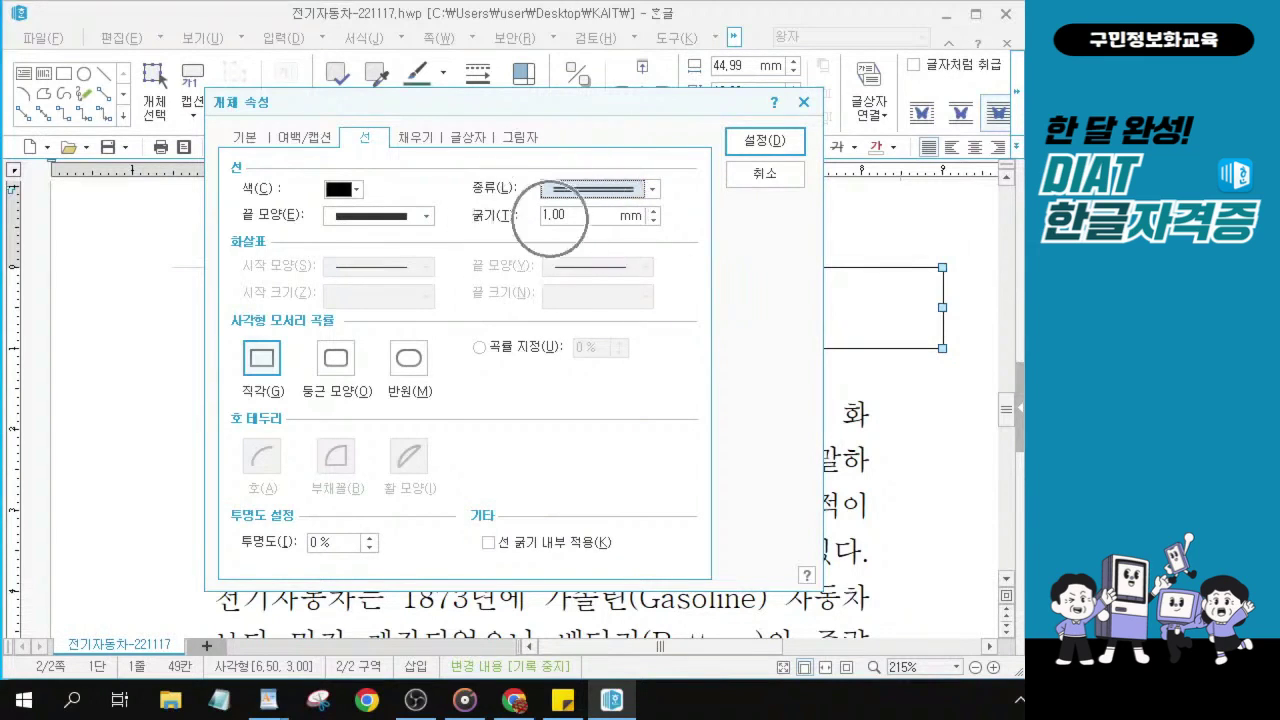
pyautogui.click(337, 362)
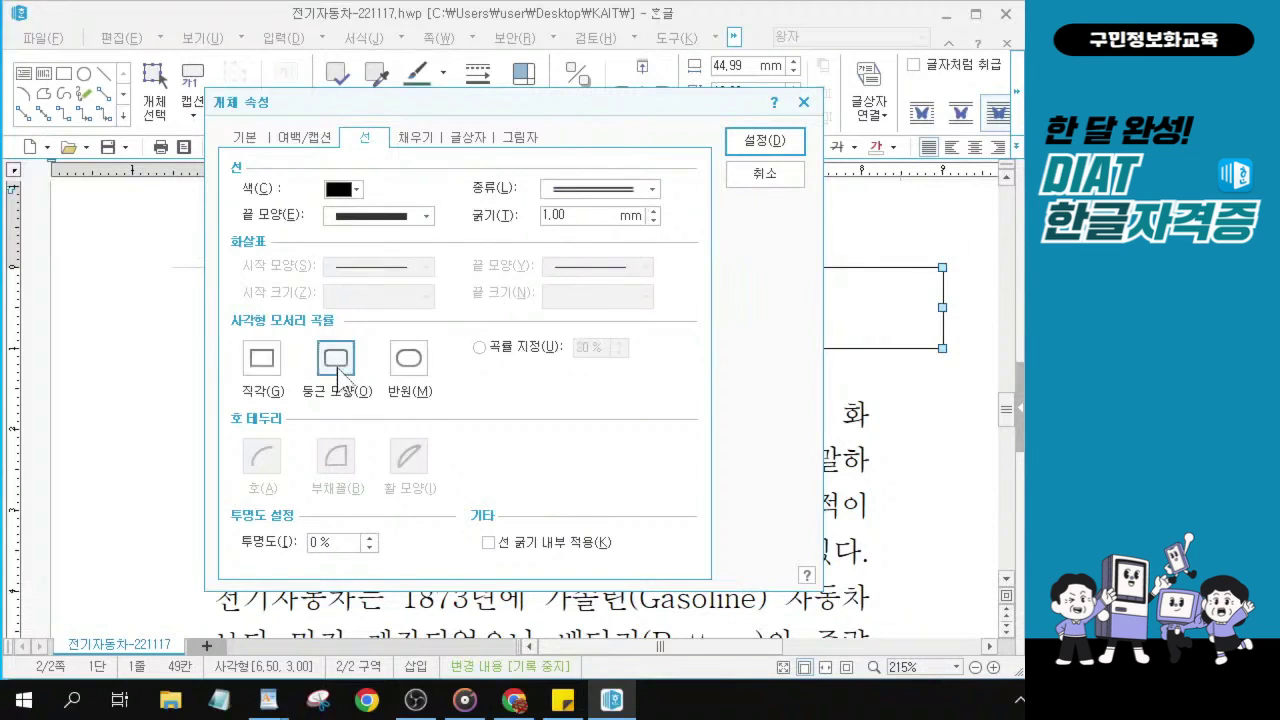
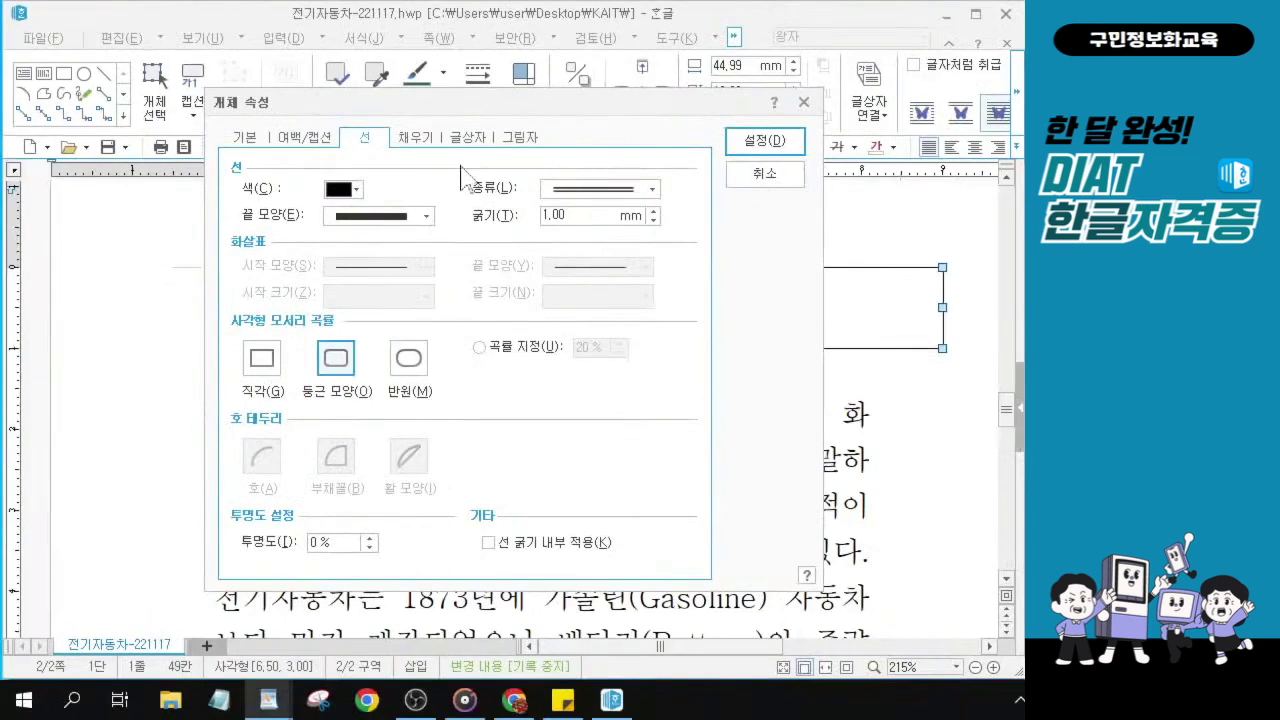
# - Fill the text box with the golden yellow base colour and apply the object properties
pyautogui.click(423, 140)
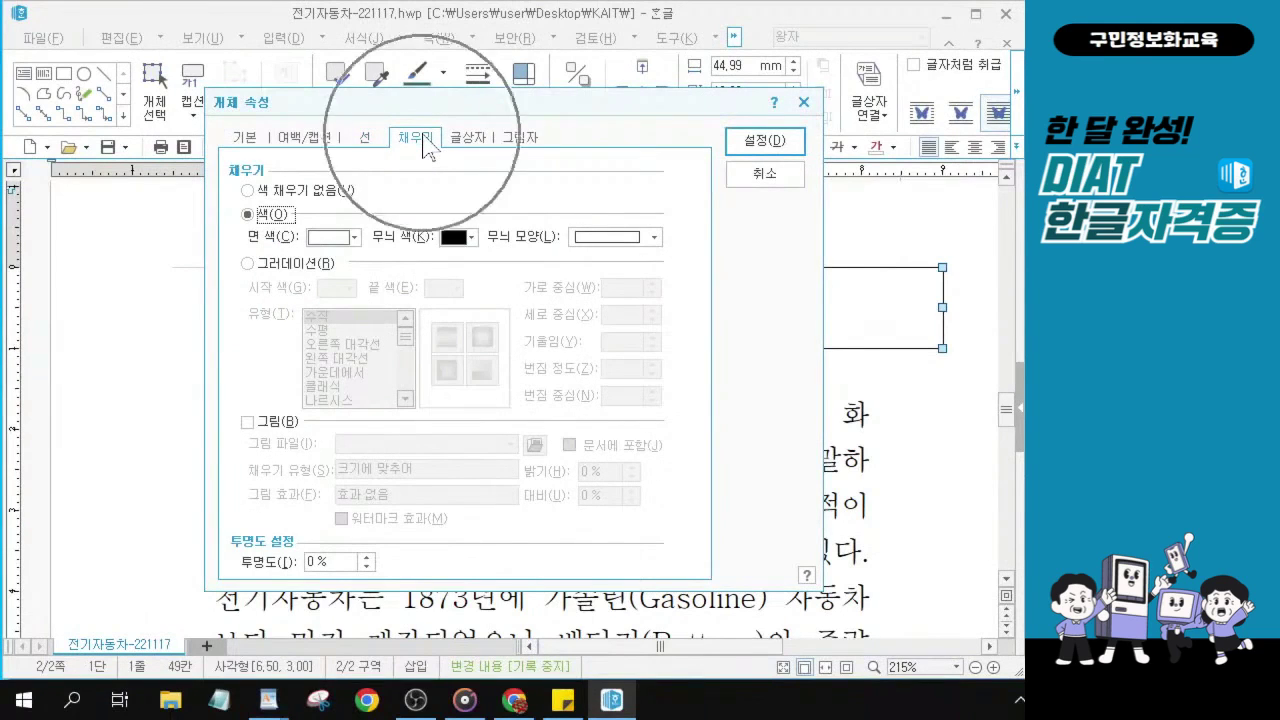
pyautogui.hotkey('alt', 'Tab')
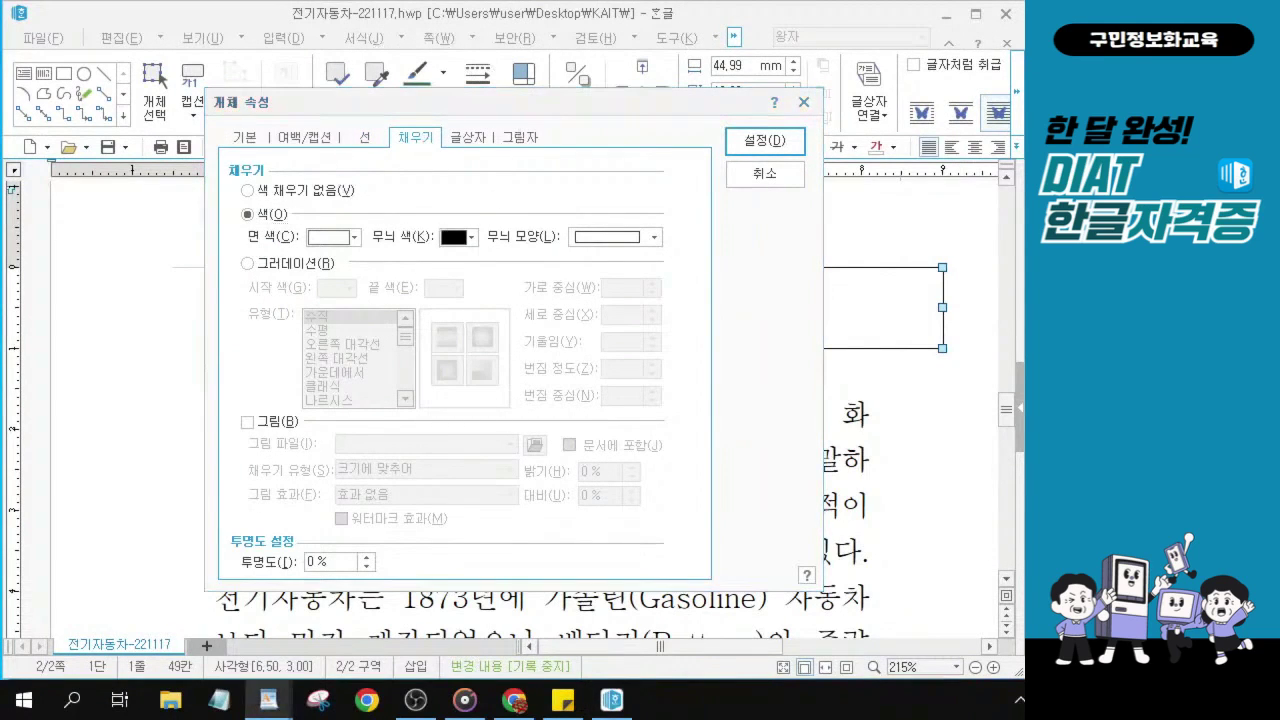
pyautogui.click(355, 238)
pyautogui.click(352, 240)
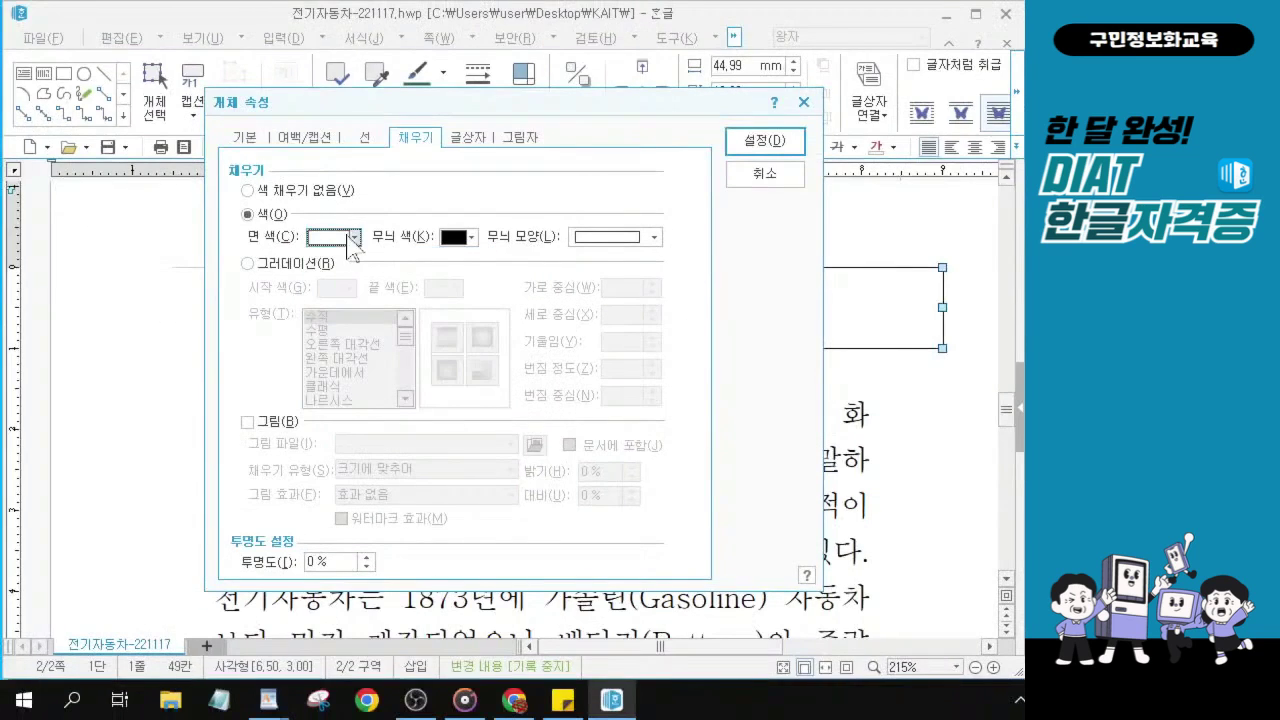
pyautogui.click(299, 186)
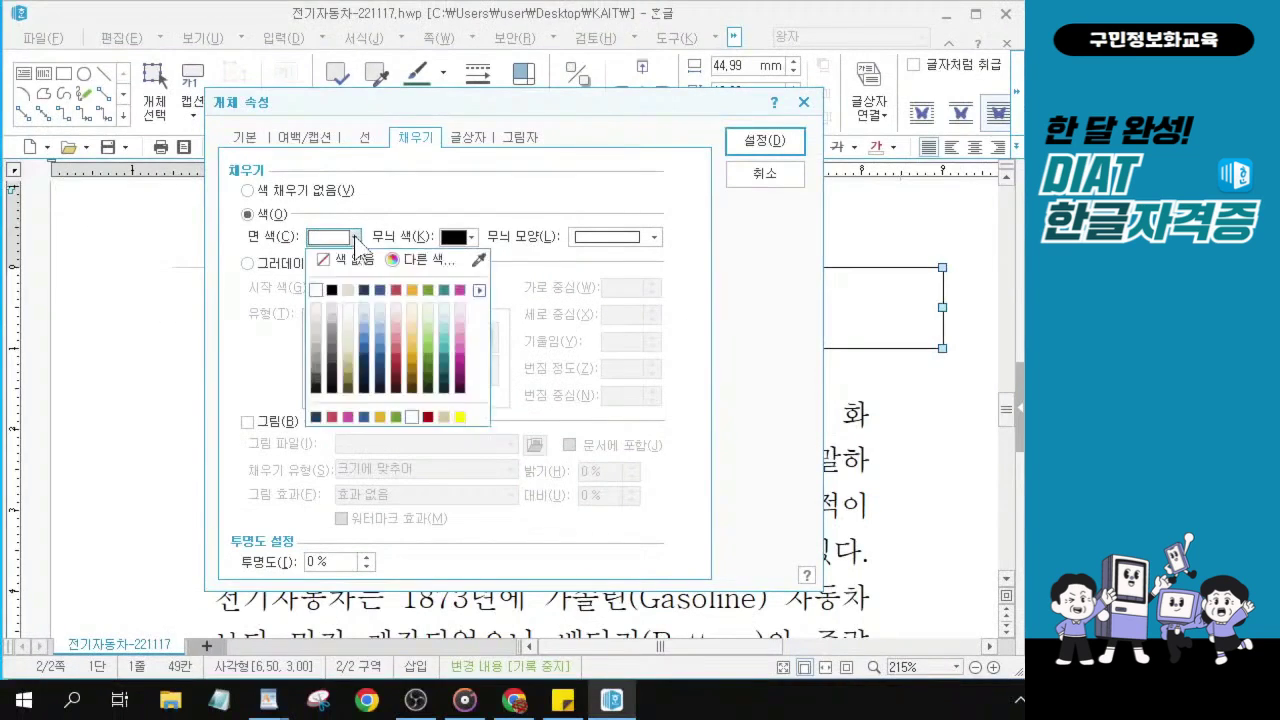
pyautogui.click(411, 291)
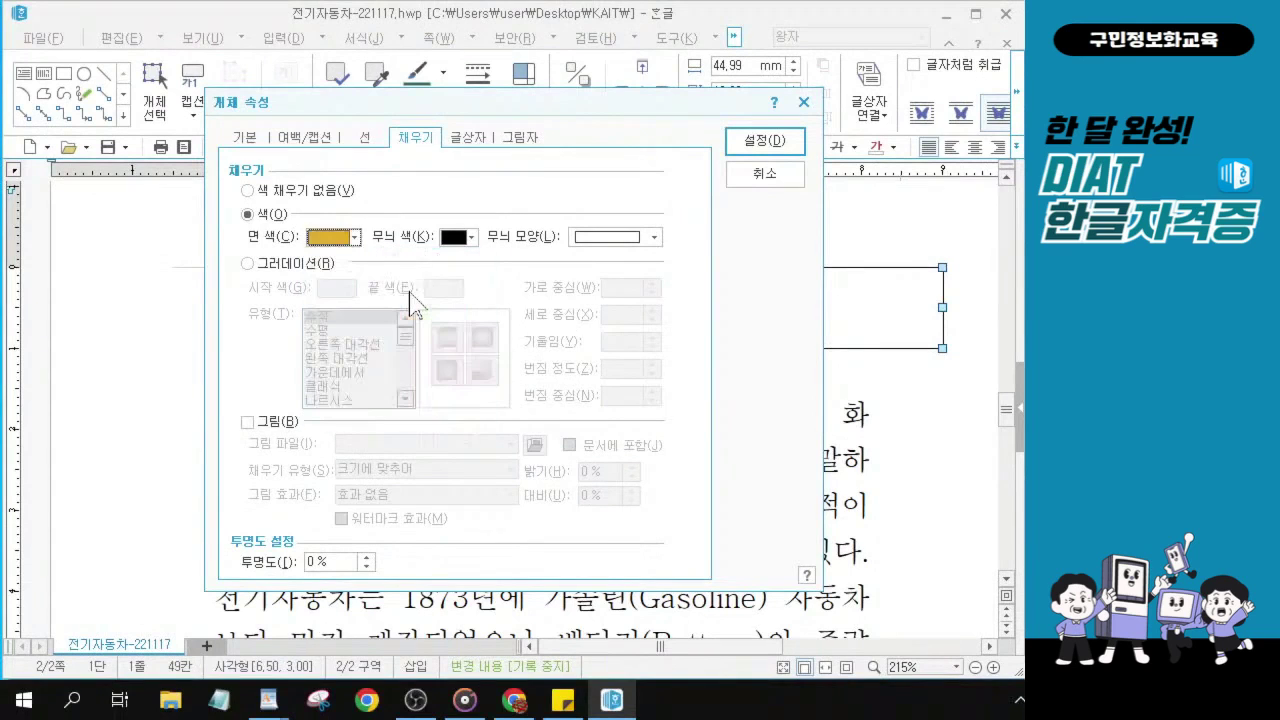
pyautogui.click(748, 147)
# - Place the text cursor inside the golden title text box and set its font to 견고딕
pyautogui.press('ctrl')
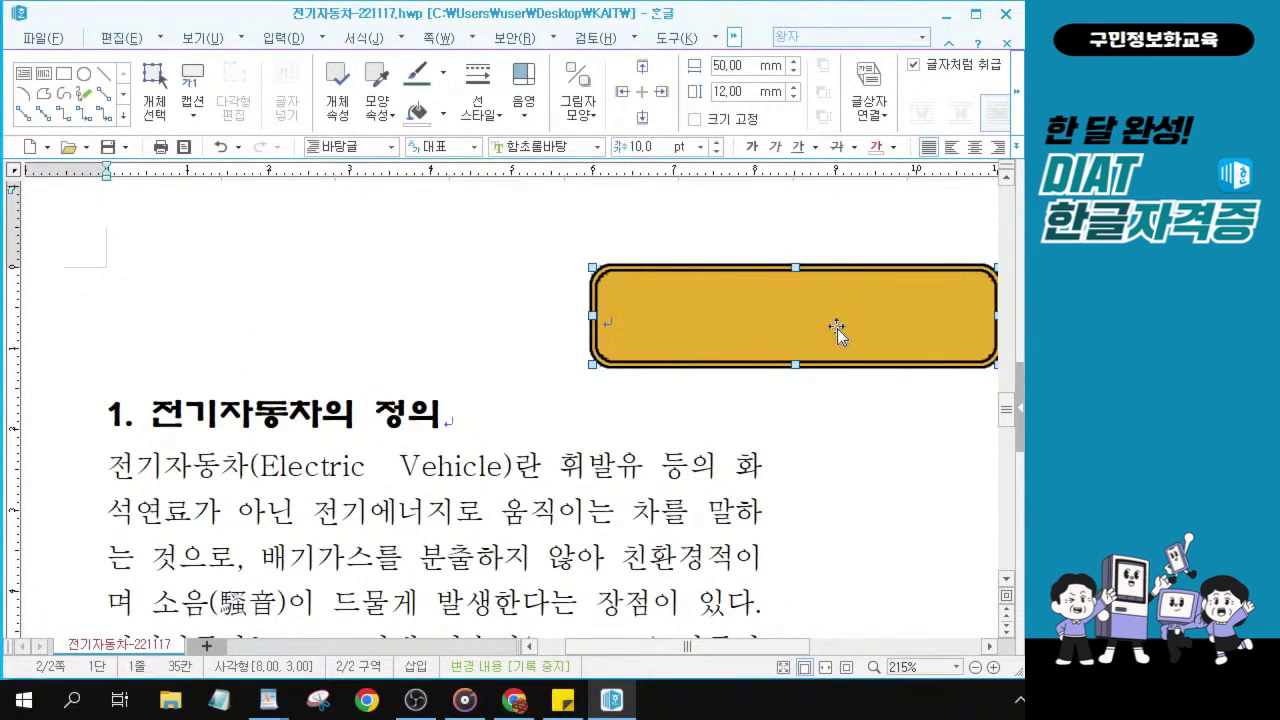
pyautogui.moveTo(795, 647); pyautogui.dragTo(902, 648)
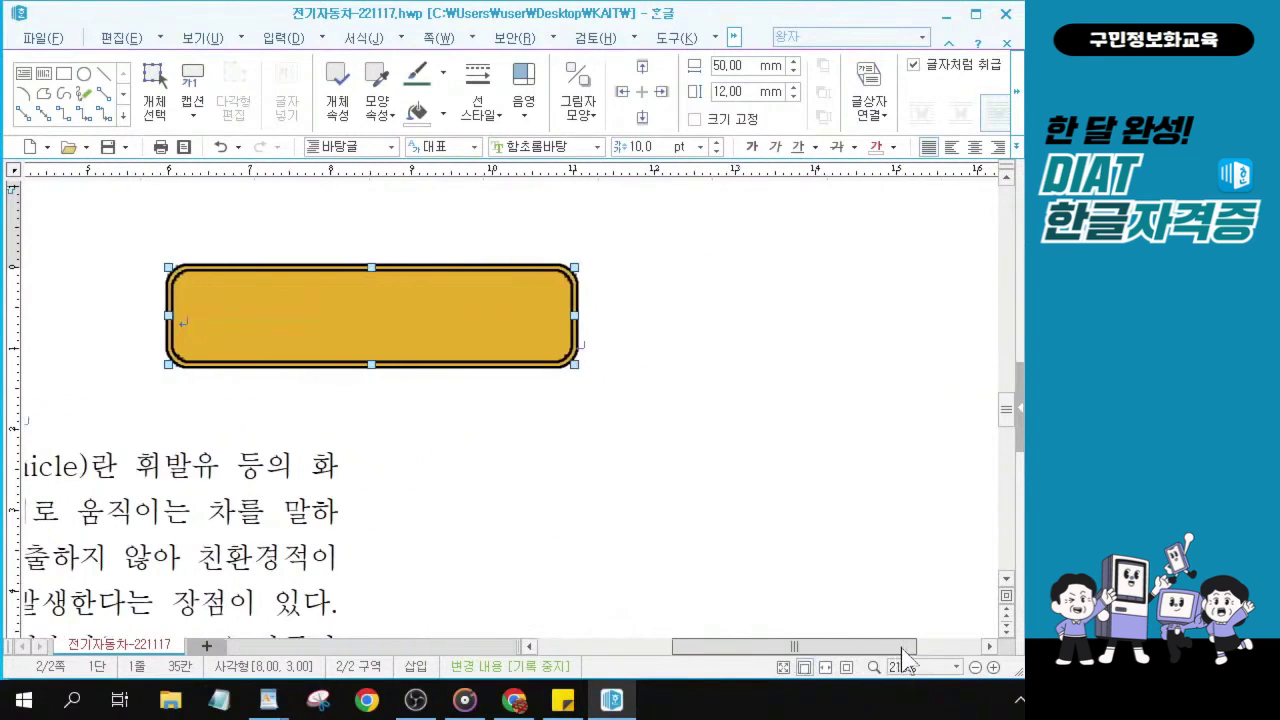
pyautogui.press('ctrl')
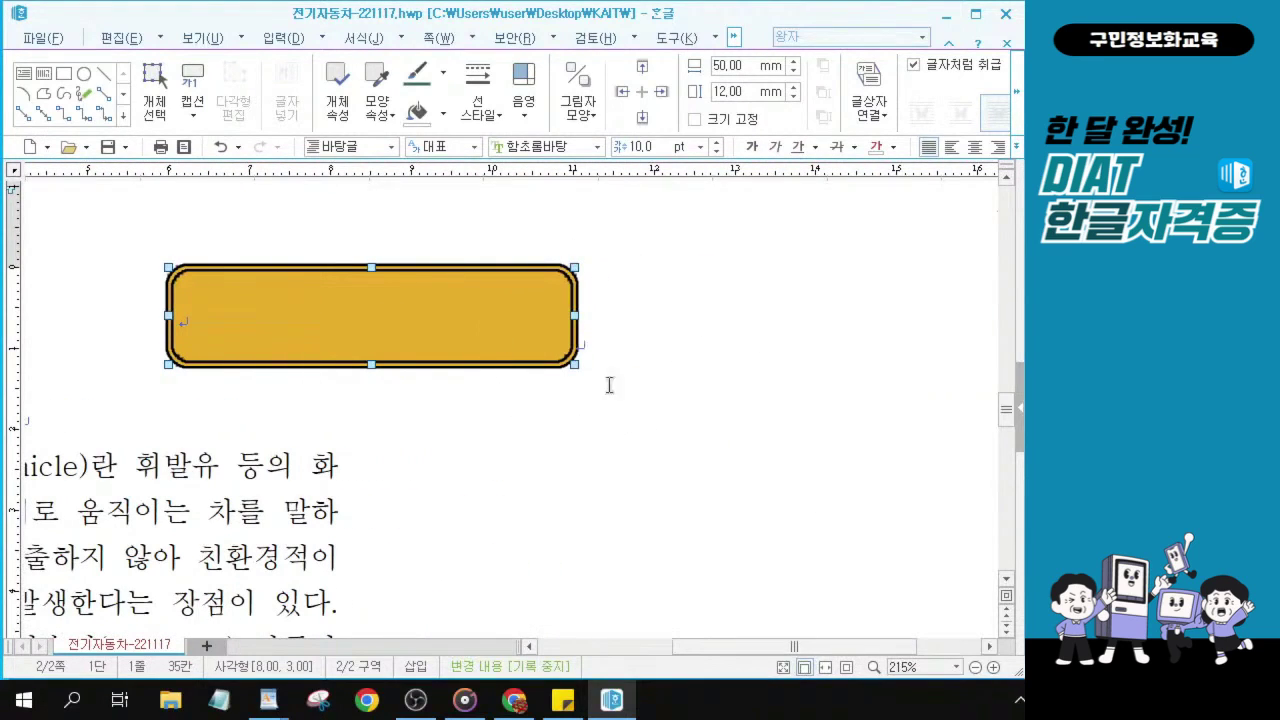
pyautogui.click(595, 343)
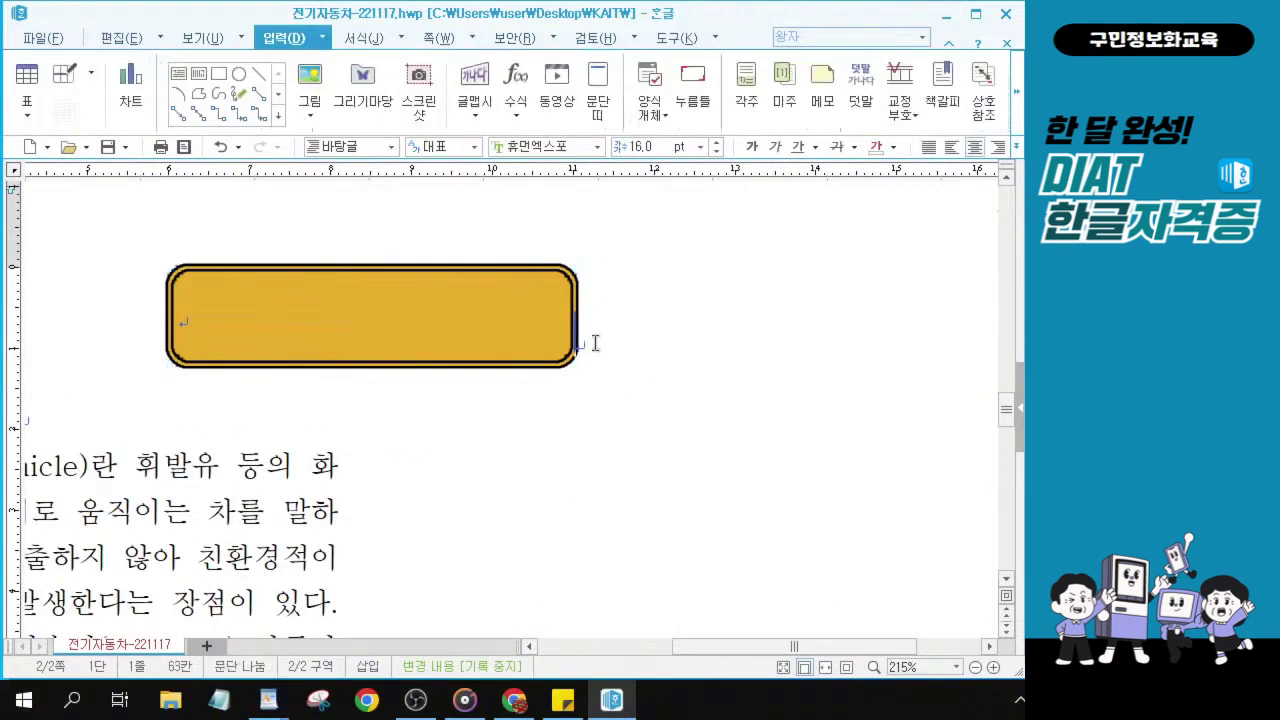
pyautogui.click(201, 318)
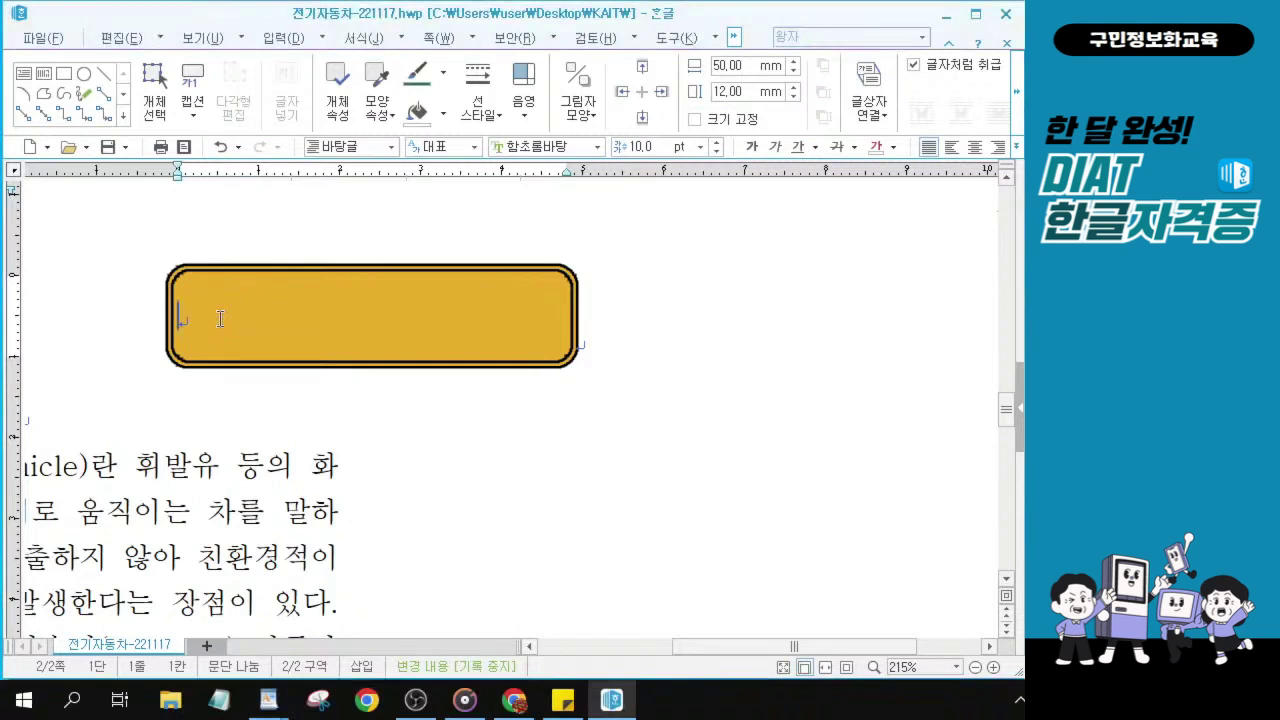
pyautogui.click(190, 319)
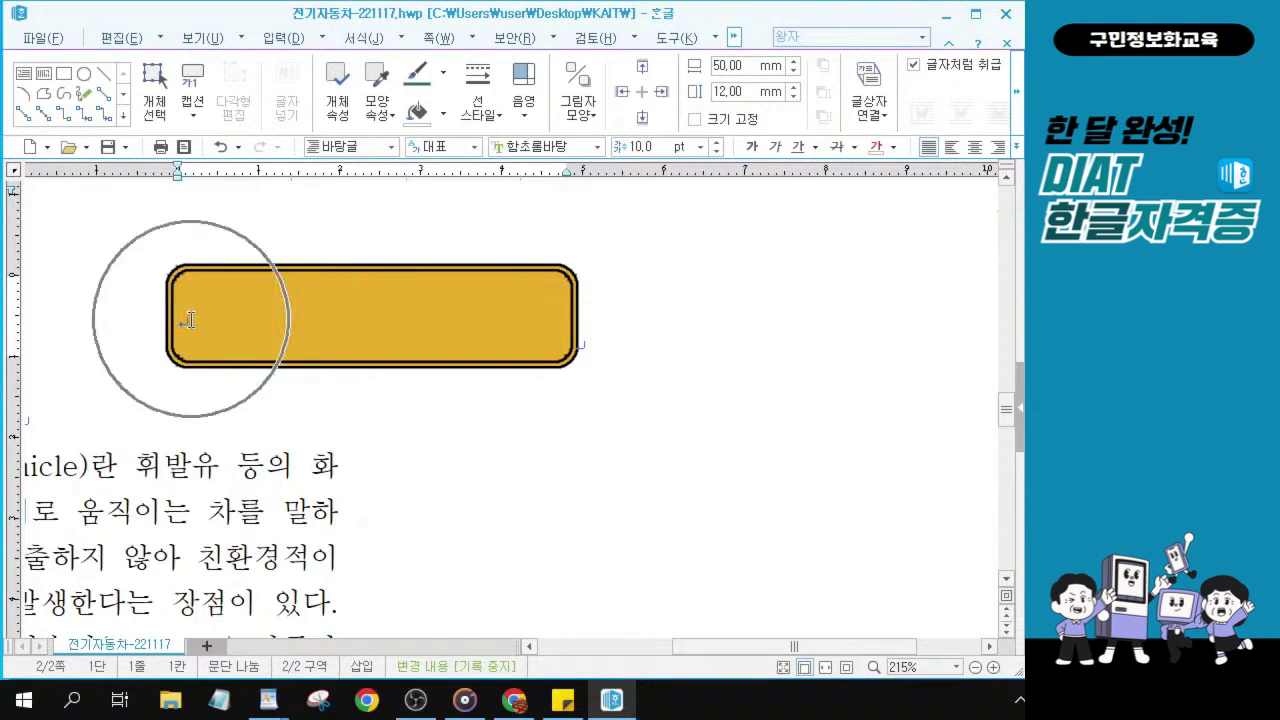
pyautogui.click(549, 147)
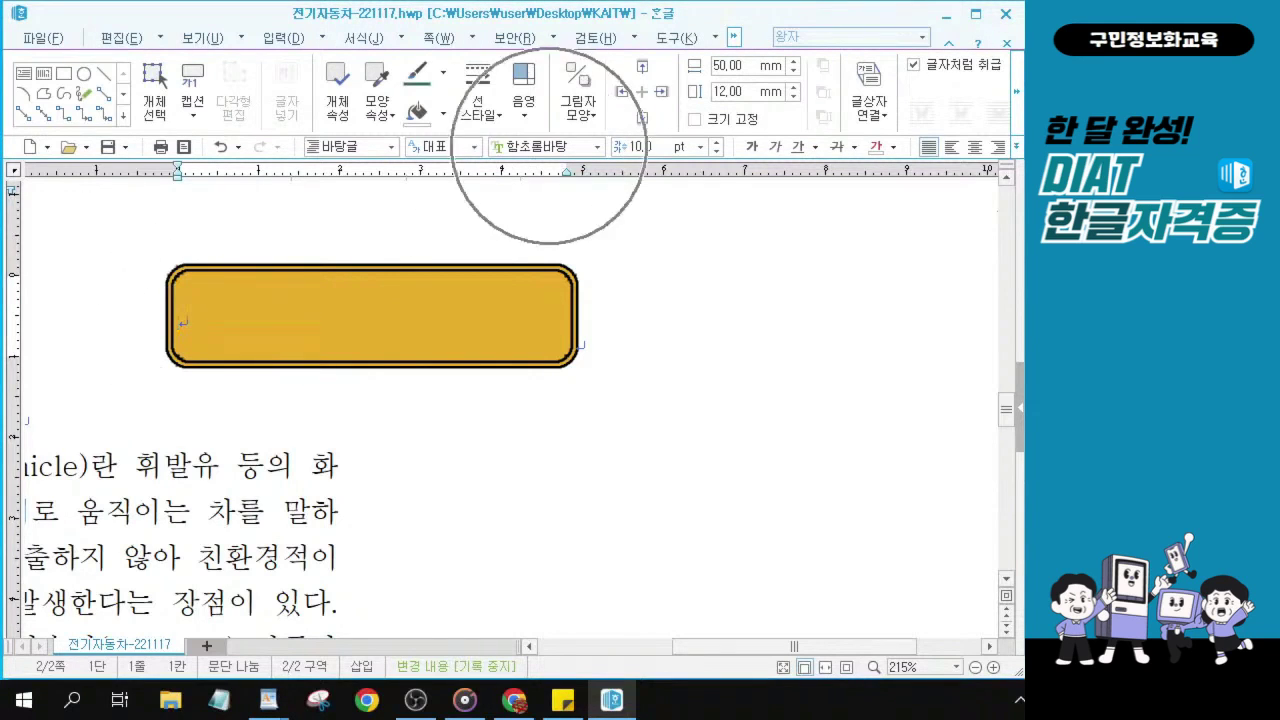
pyautogui.click(549, 147)
pyautogui.write('견')
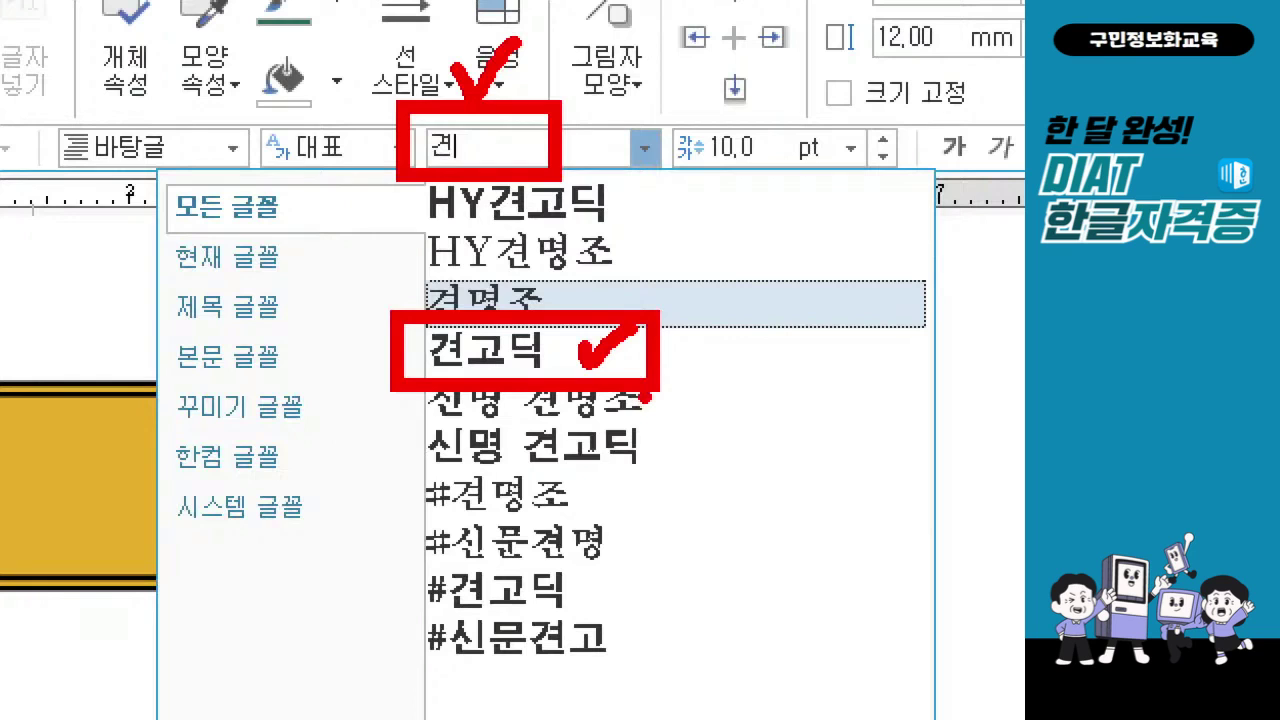
pyautogui.press('Escape')
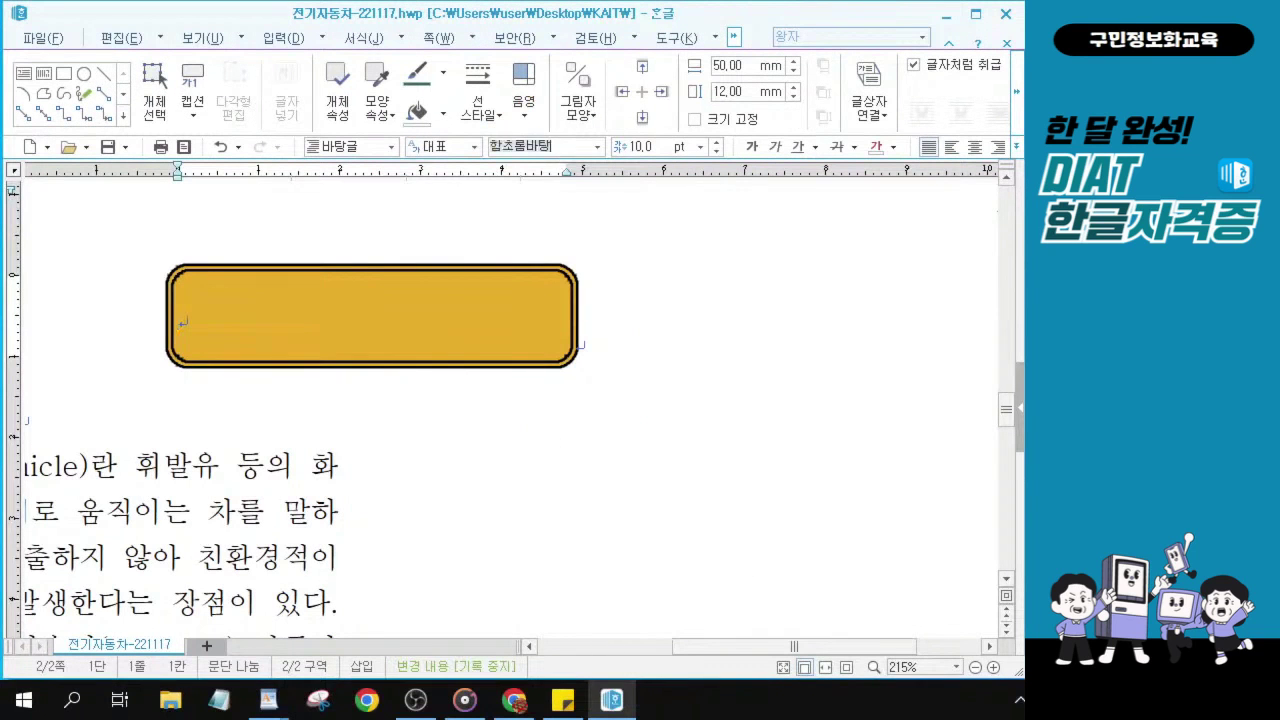
pyautogui.write('견')
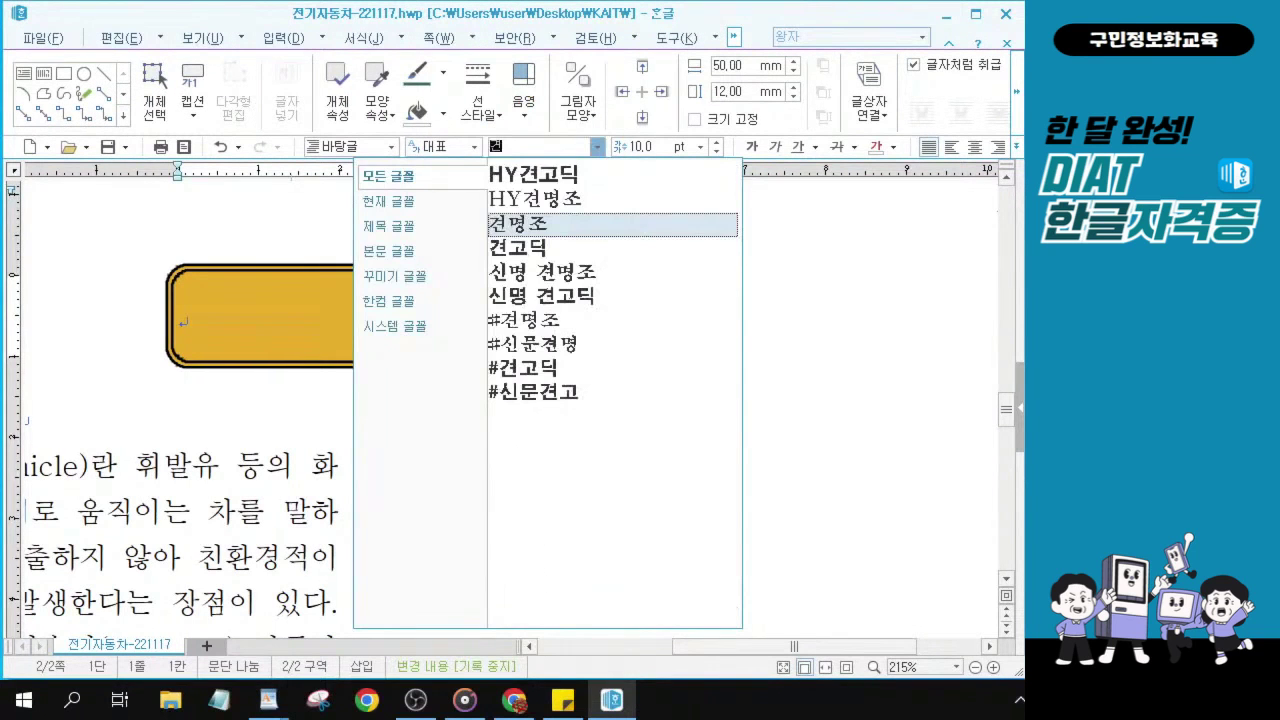
pyautogui.click(525, 249)
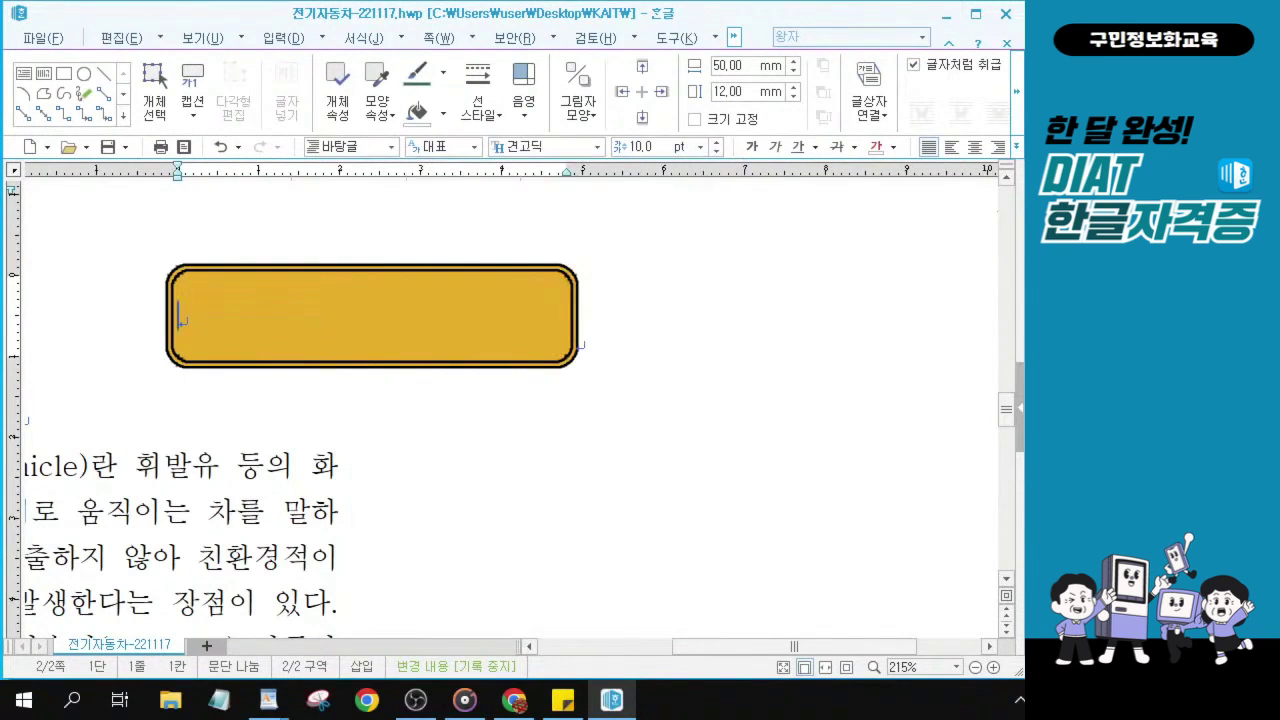
# - Format the title text box's text as 17 pt, bold and centre-aligned
pyautogui.click(636, 146)
pyautogui.press('ctrl')
pyautogui.press('ctrl')
pyautogui.write('17')
pyautogui.press('Return')
pyautogui.click(751, 146)
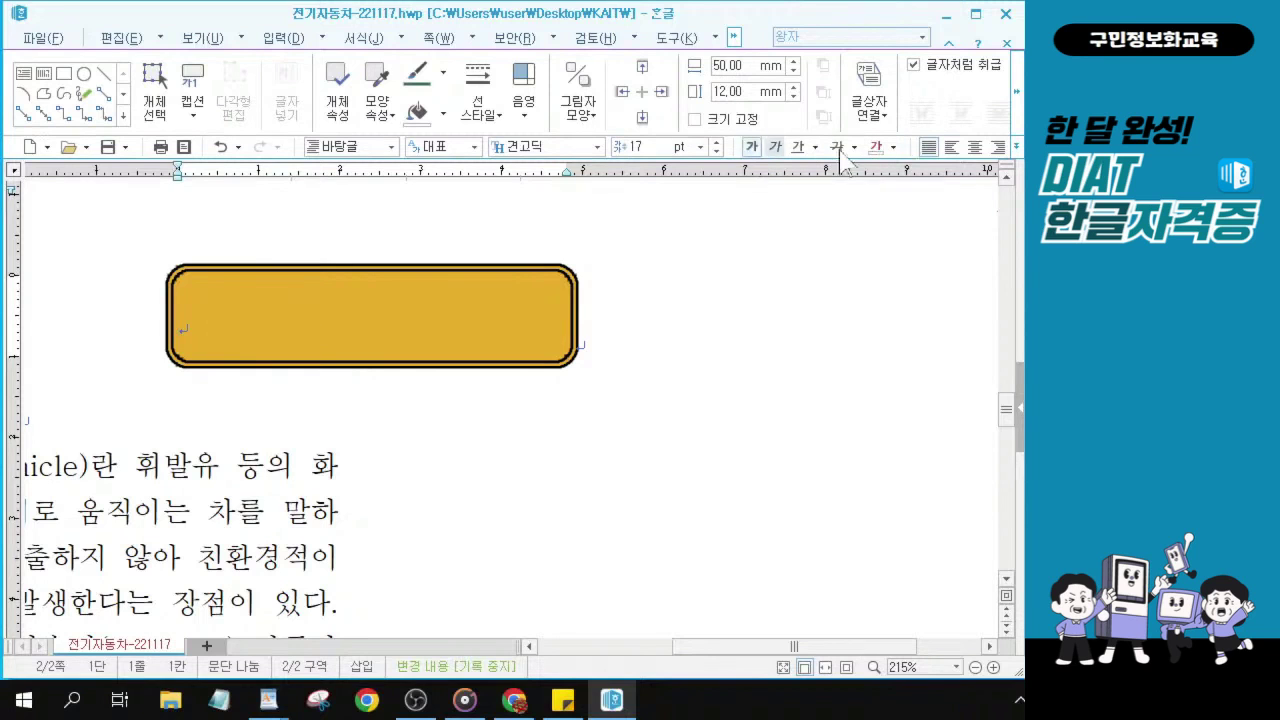
pyautogui.click(973, 146)
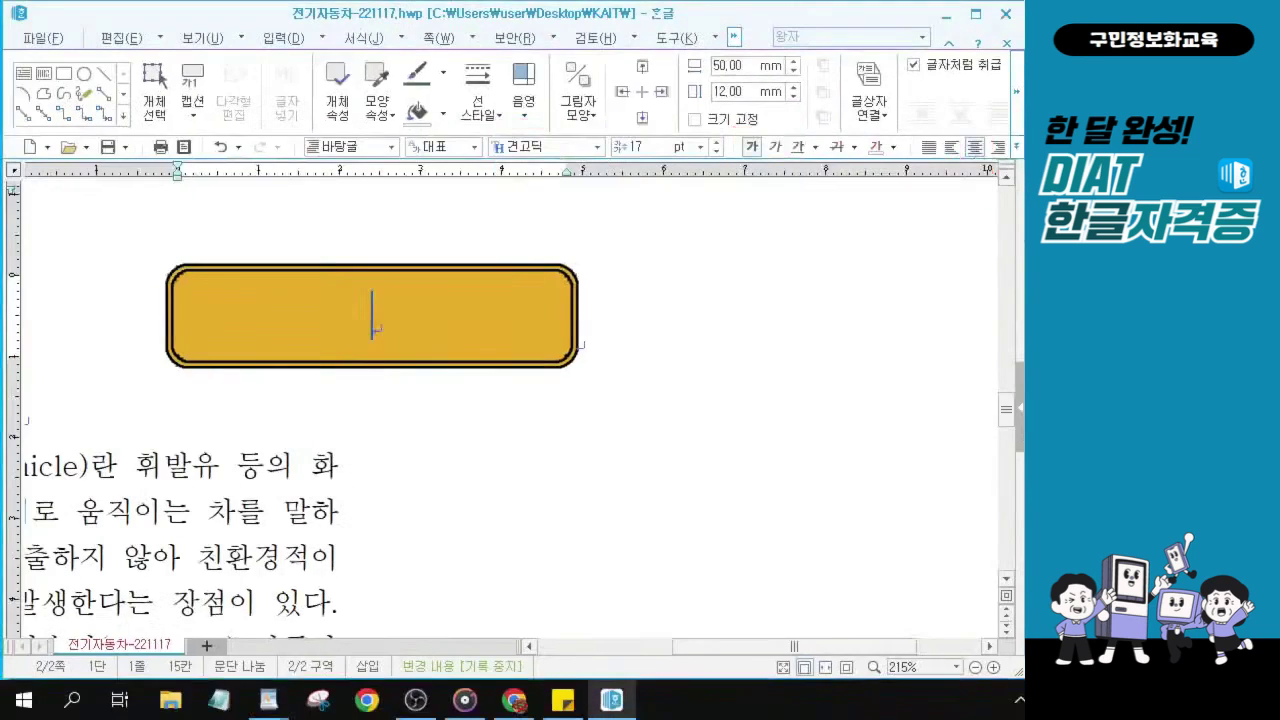
# - Enter the title 전기자동차 in the golden text box
pyautogui.write('전기')
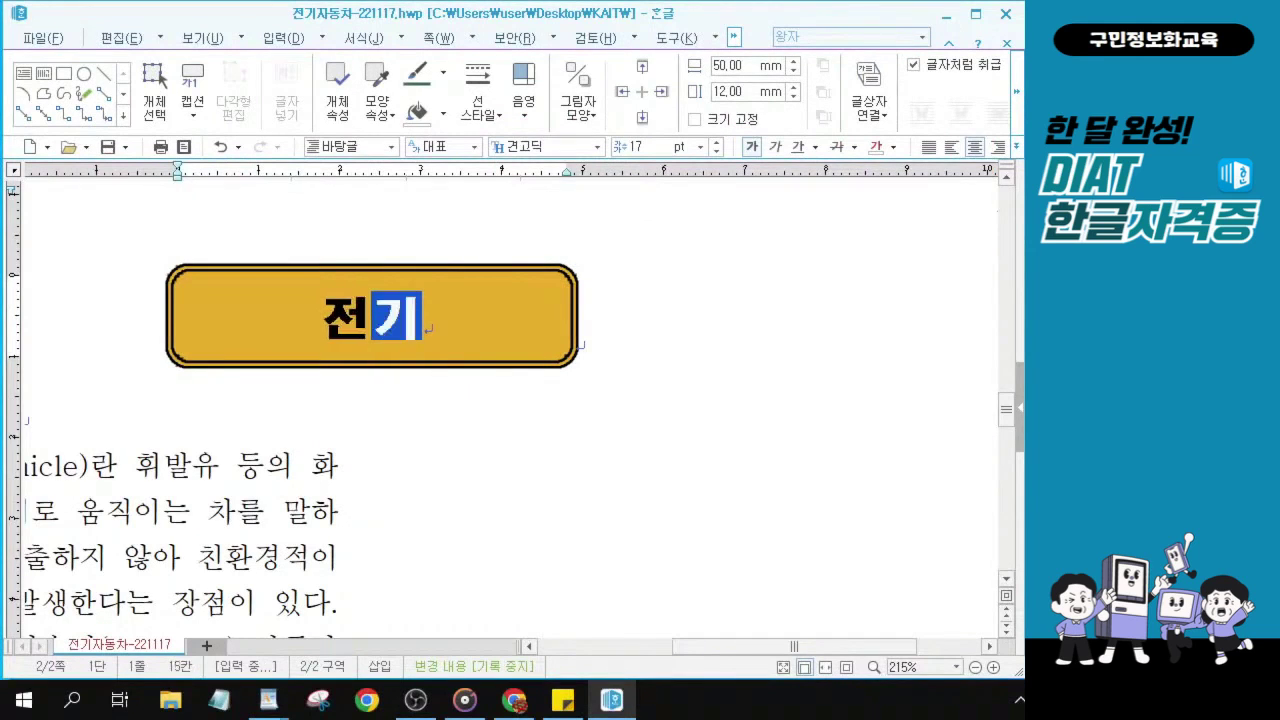
pyautogui.write('자동차')
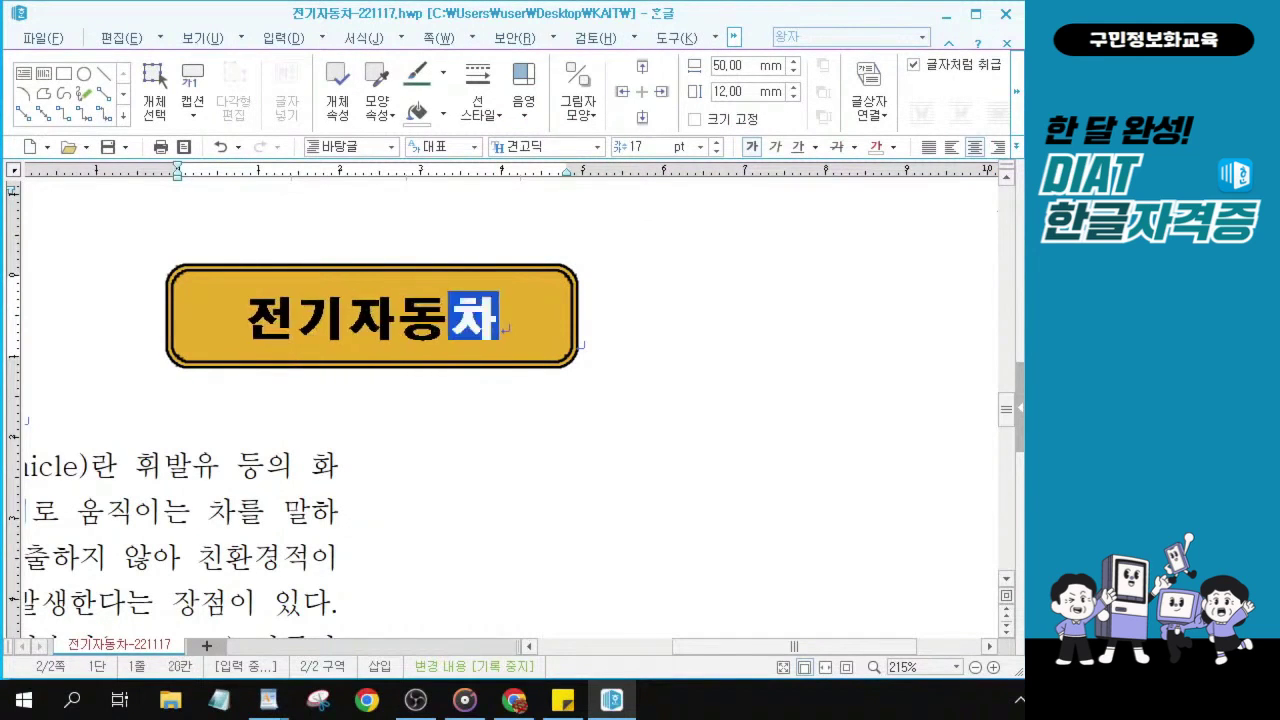
pyautogui.click(268, 700)
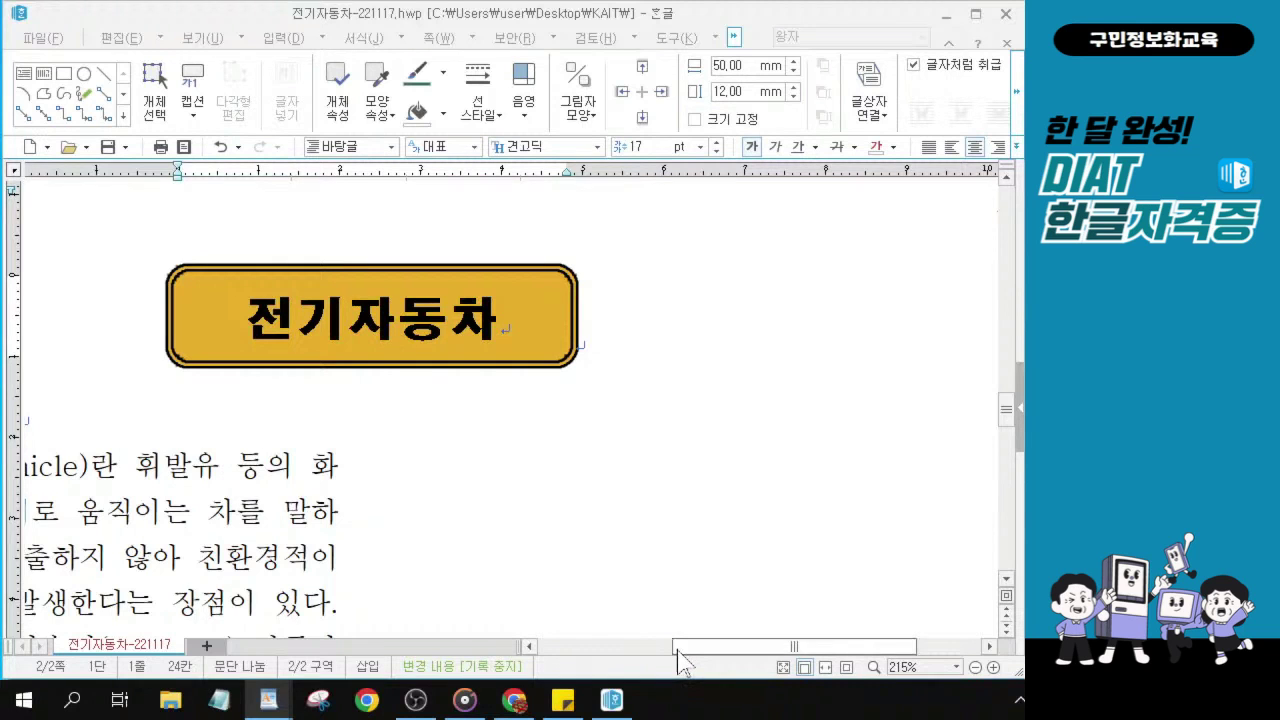
# - Place the cursor before the first body paragraph under "1. 전기자동차의 정의" and start inserting a picture (그림 넣기) there
pyautogui.moveTo(674, 648); pyautogui.dragTo(555, 680)
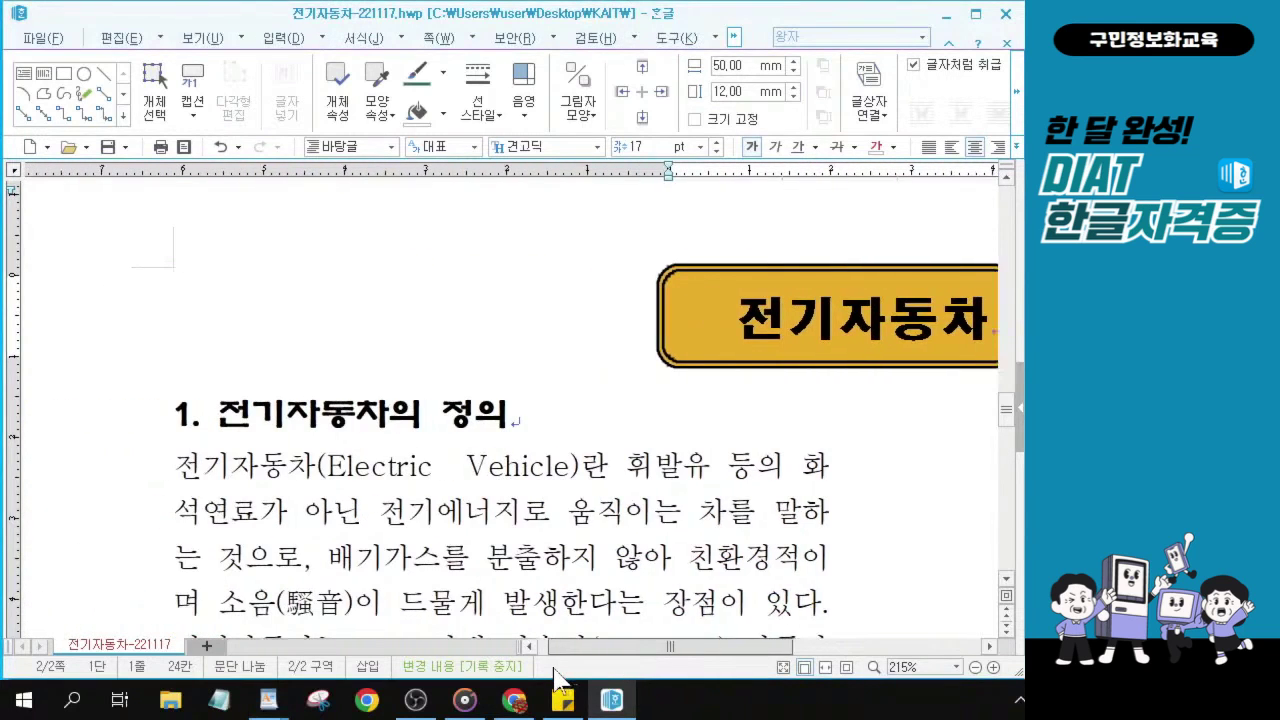
pyautogui.click(224, 424)
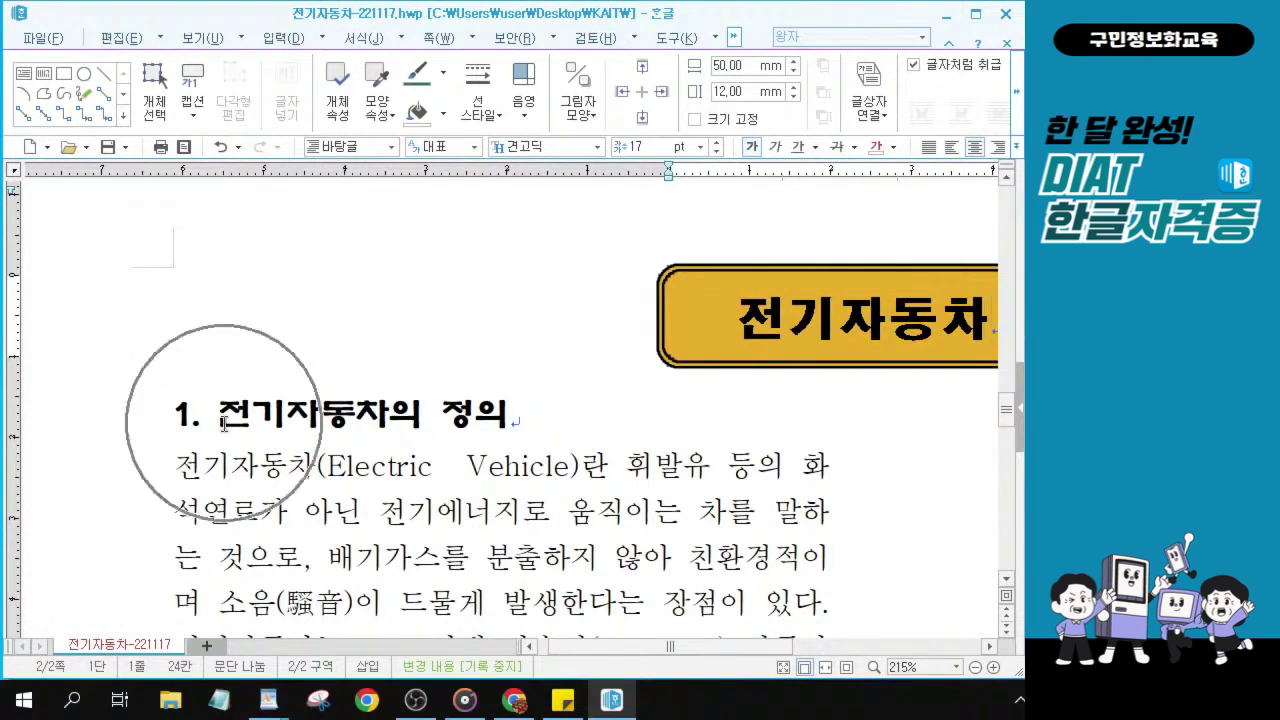
pyautogui.click(179, 468)
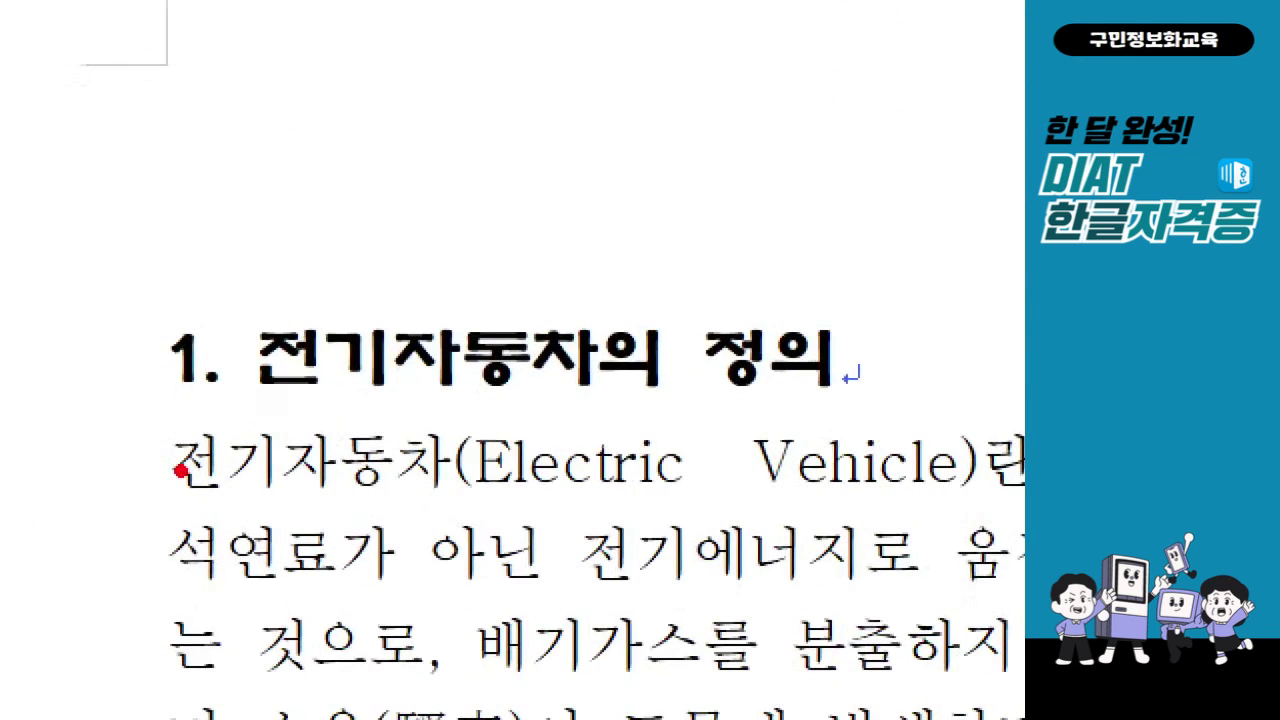
pyautogui.moveTo(140, 451); pyautogui.dragTo(143, 475)
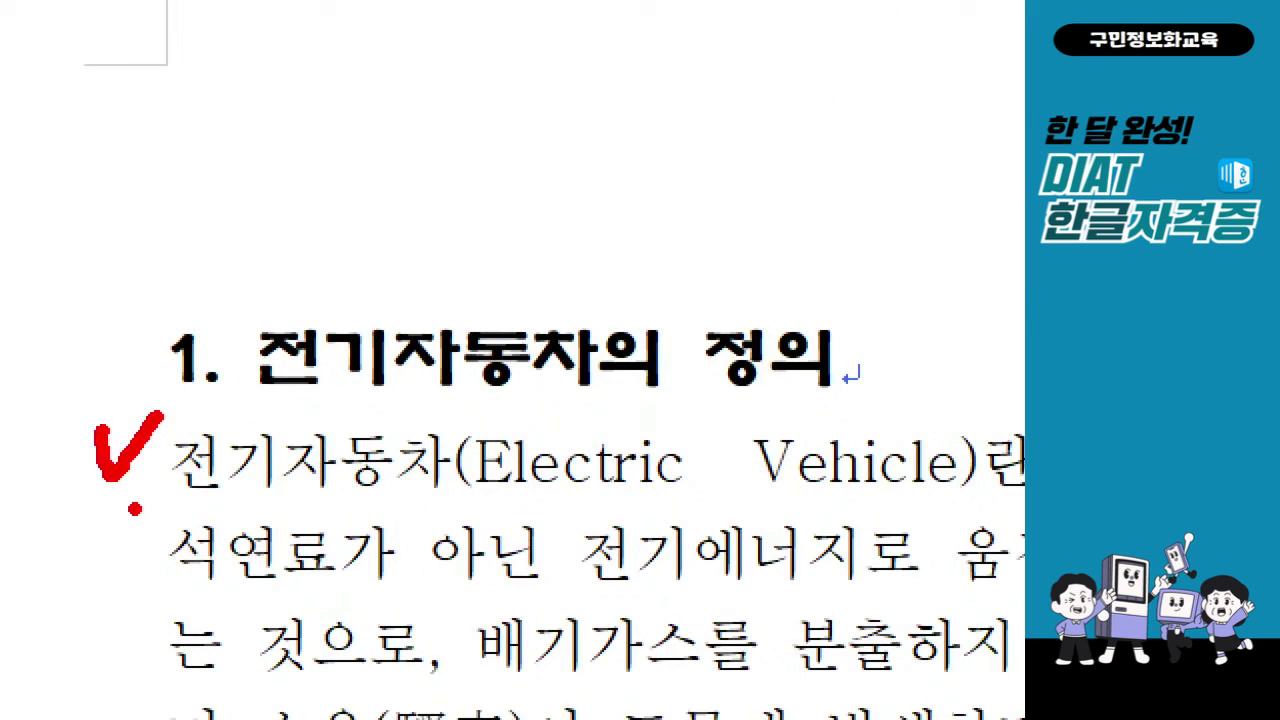
pyautogui.press('Escape')
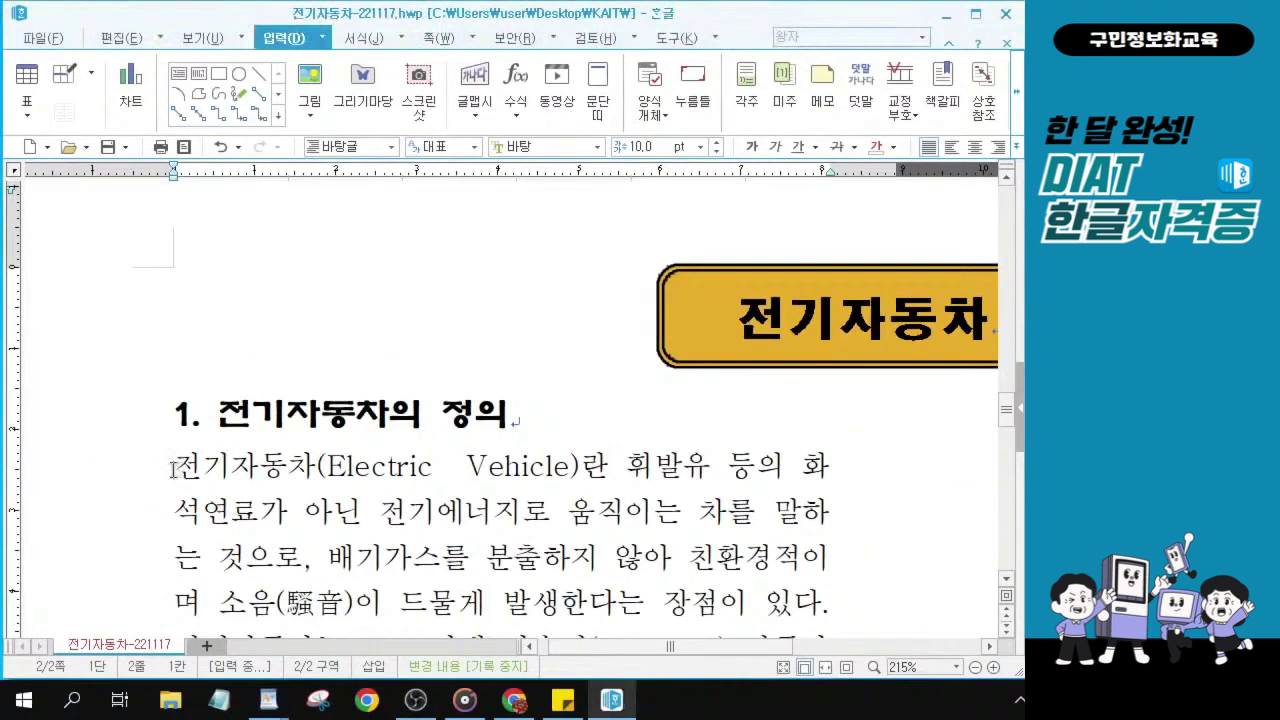
pyautogui.press('ctrl')
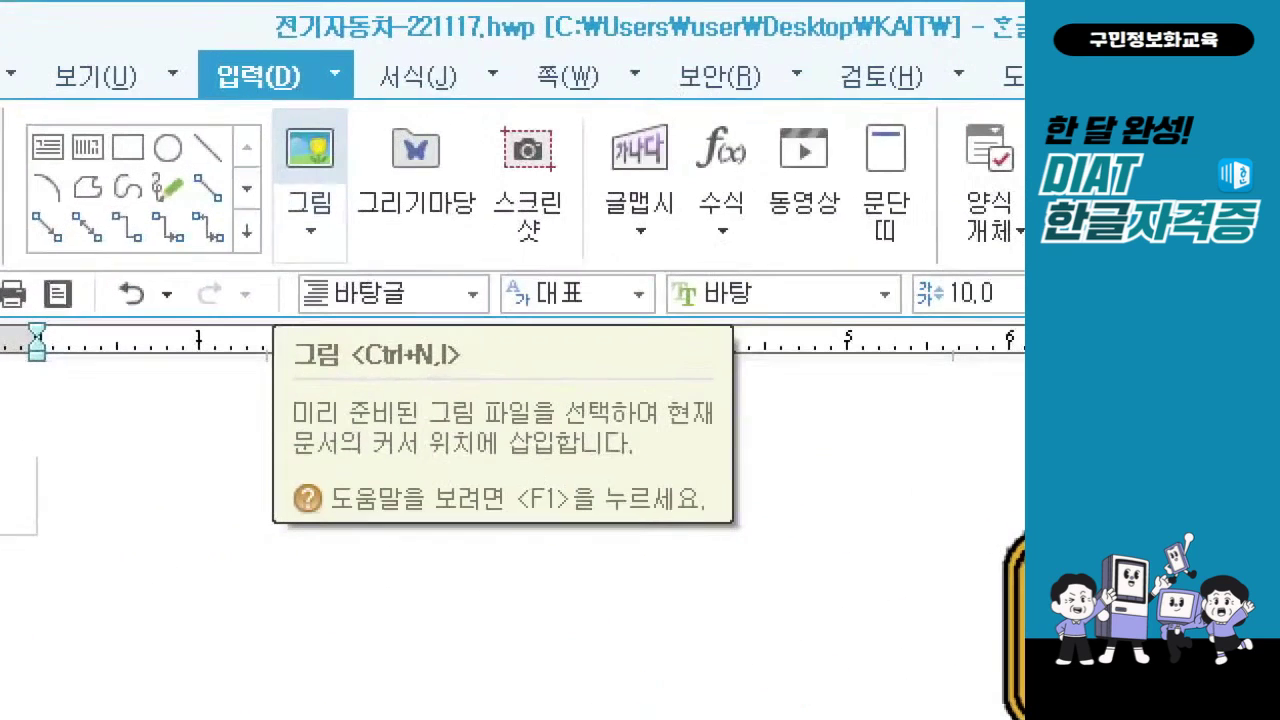
pyautogui.moveTo(250, 76); pyautogui.dragTo(383, 198)
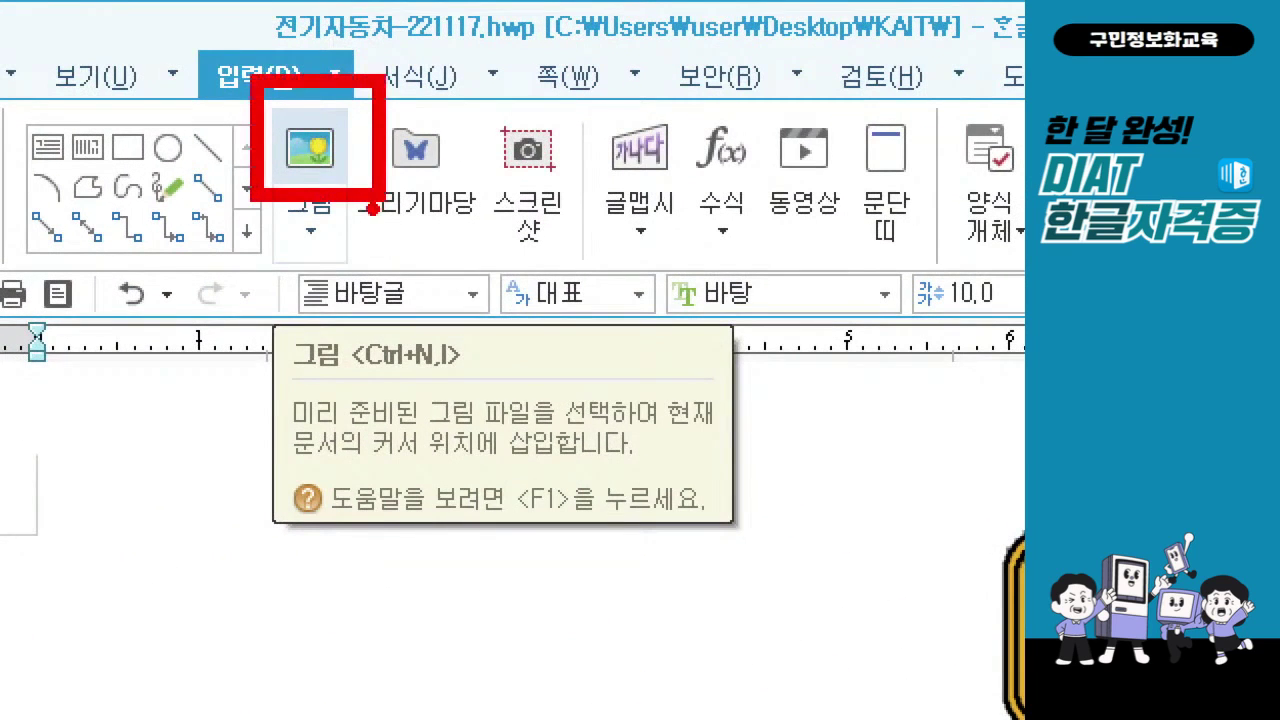
pyautogui.moveTo(290, 107); pyautogui.dragTo(360, 99)
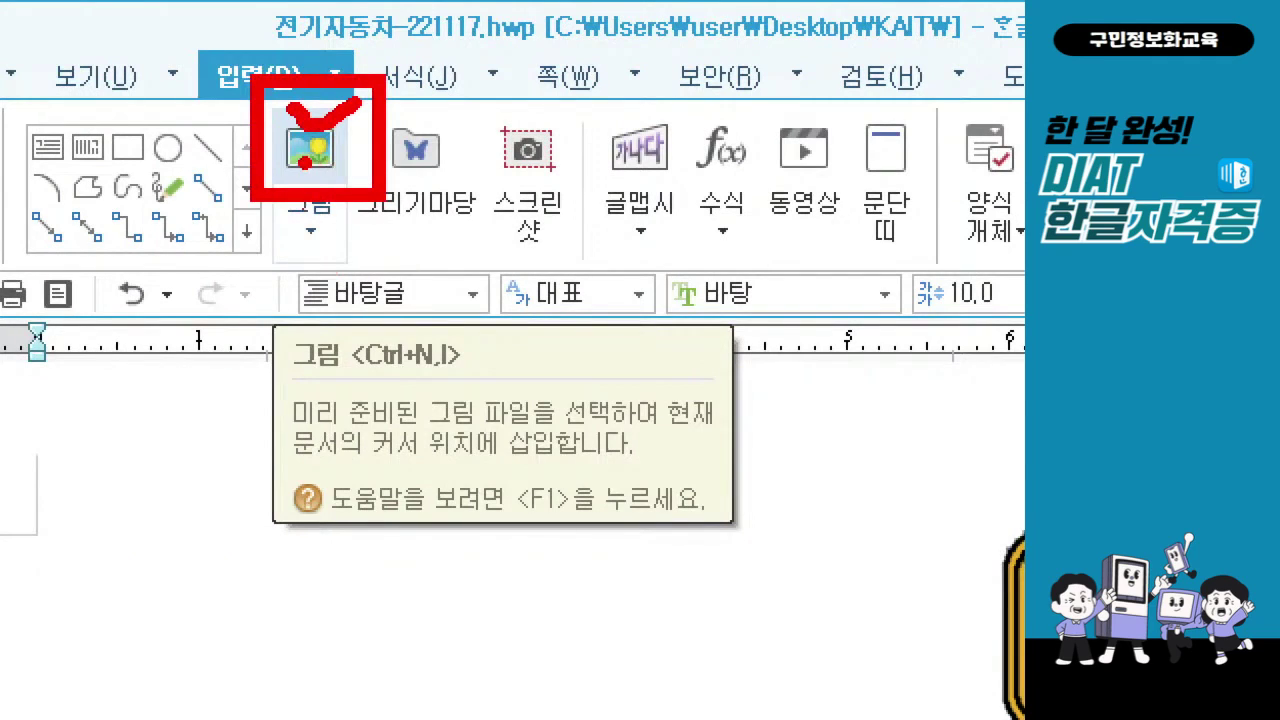
pyautogui.press('Escape')
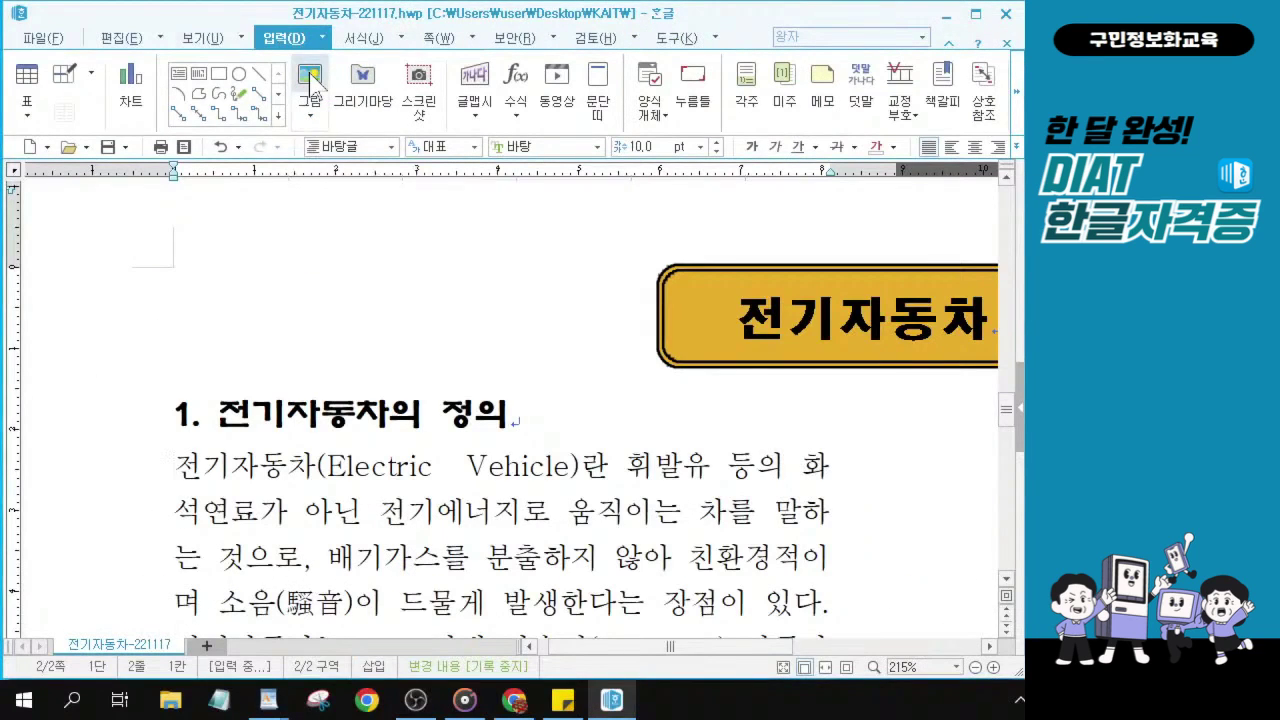
pyautogui.press('ctrl')
pyautogui.press('ctrl')
pyautogui.click(175, 465)
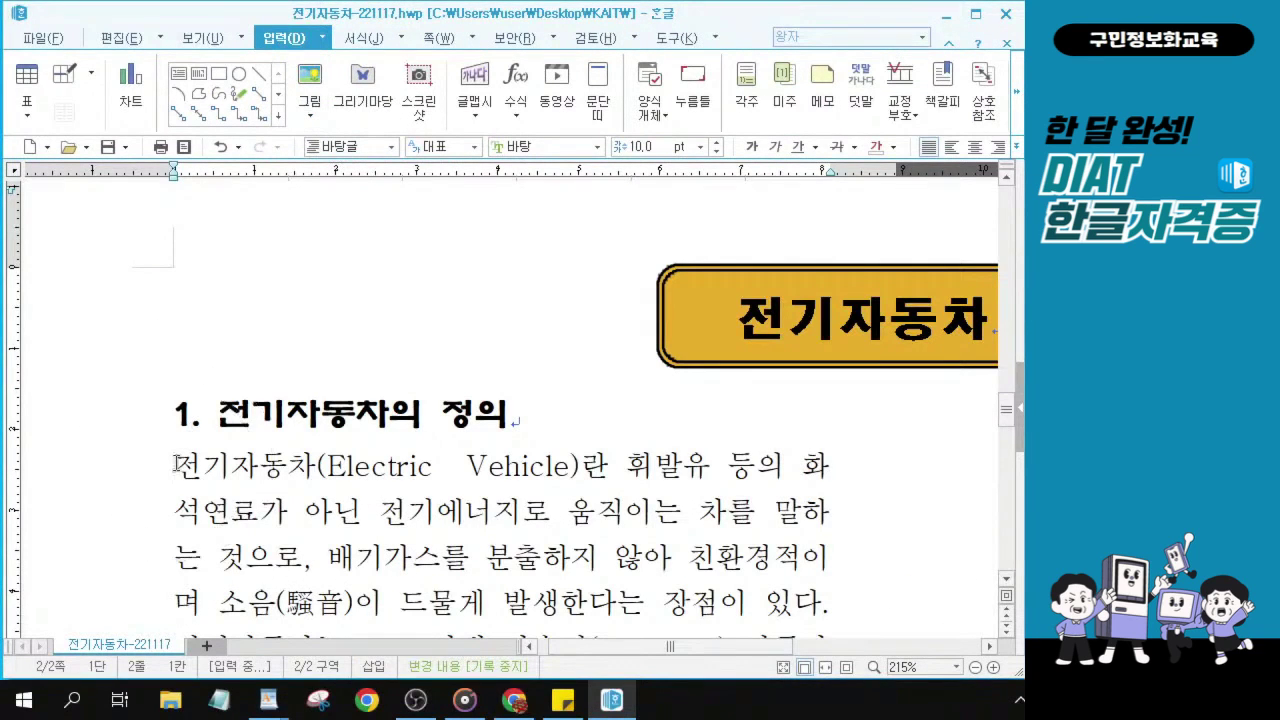
pyautogui.click(312, 76)
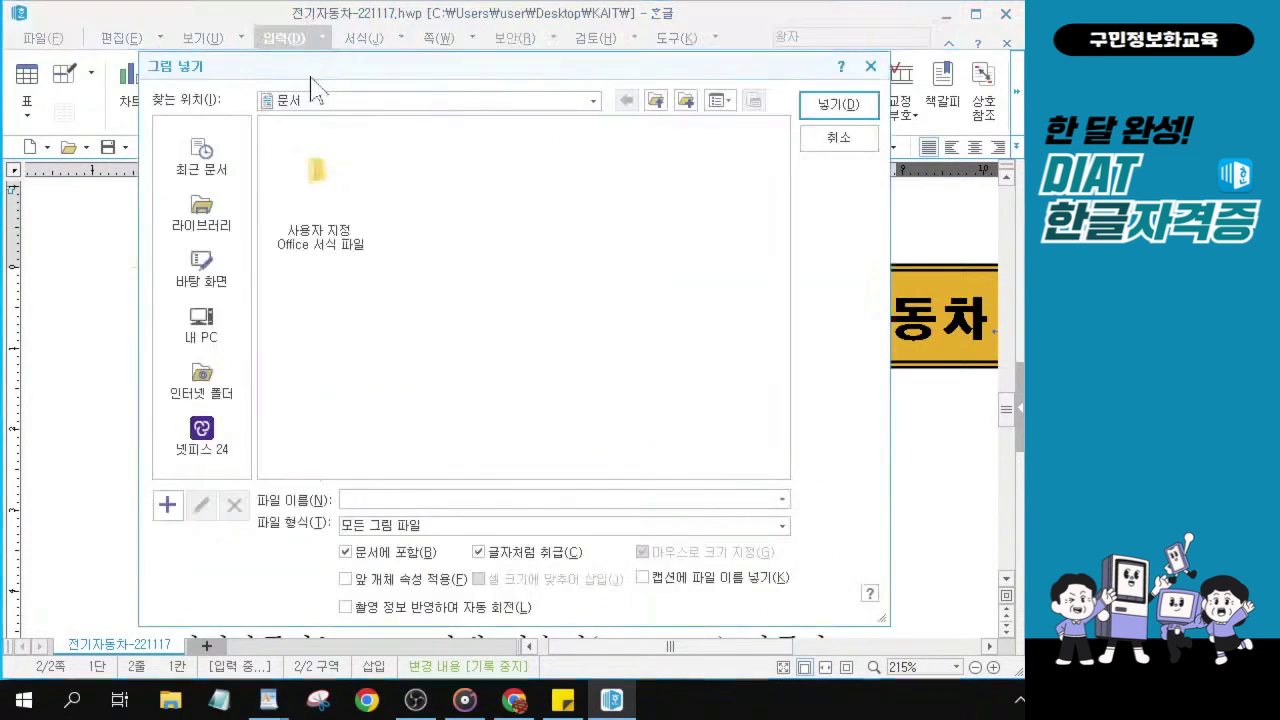
# - Browse to the desktop (바탕 화면) for the picture file and open the KAIT folder
pyautogui.press('ctrl')
pyautogui.click(203, 268)
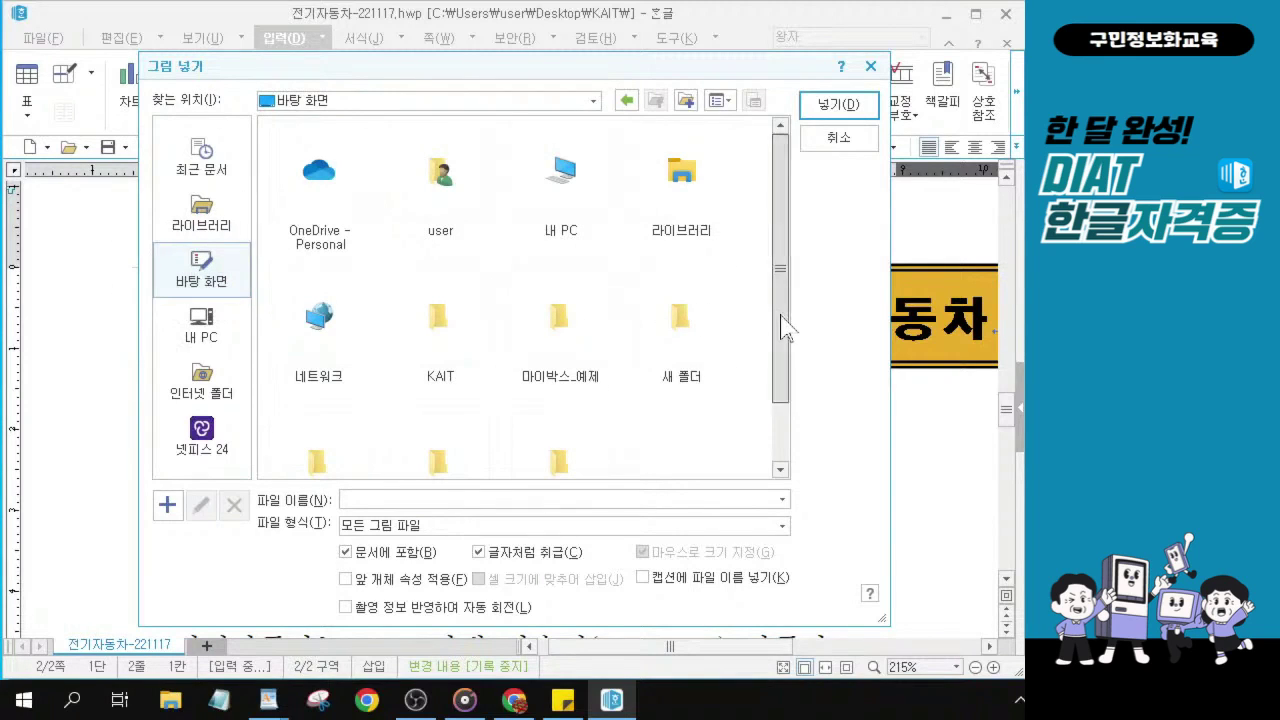
pyautogui.moveTo(786, 331); pyautogui.dragTo(786, 410)
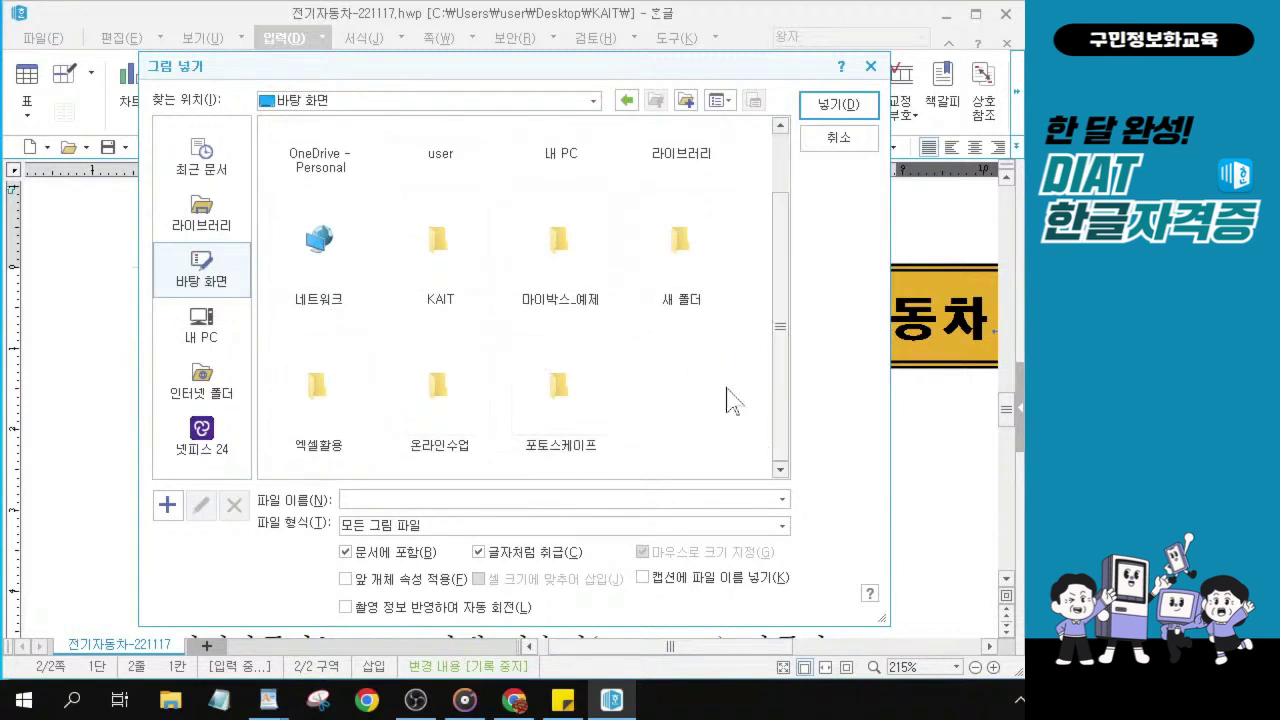
pyautogui.click(430, 265)
pyautogui.click(440, 258)
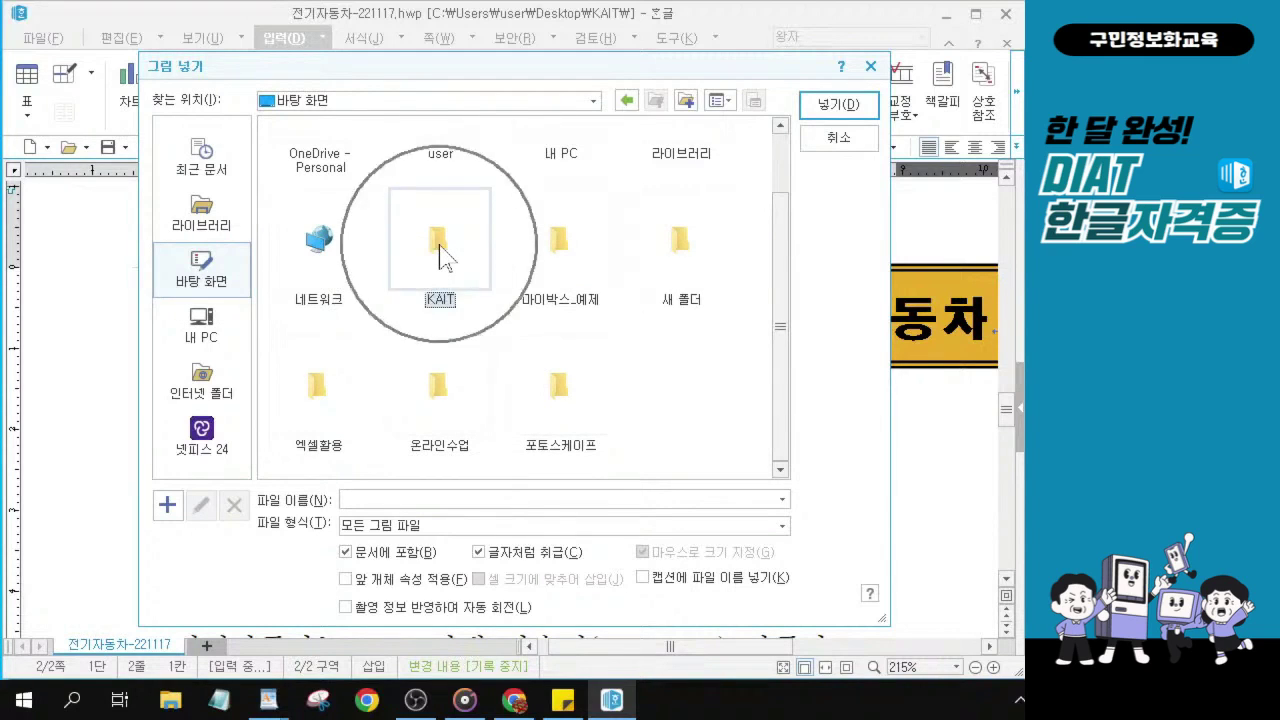
pyautogui.click(201, 266)
pyautogui.click(460, 245)
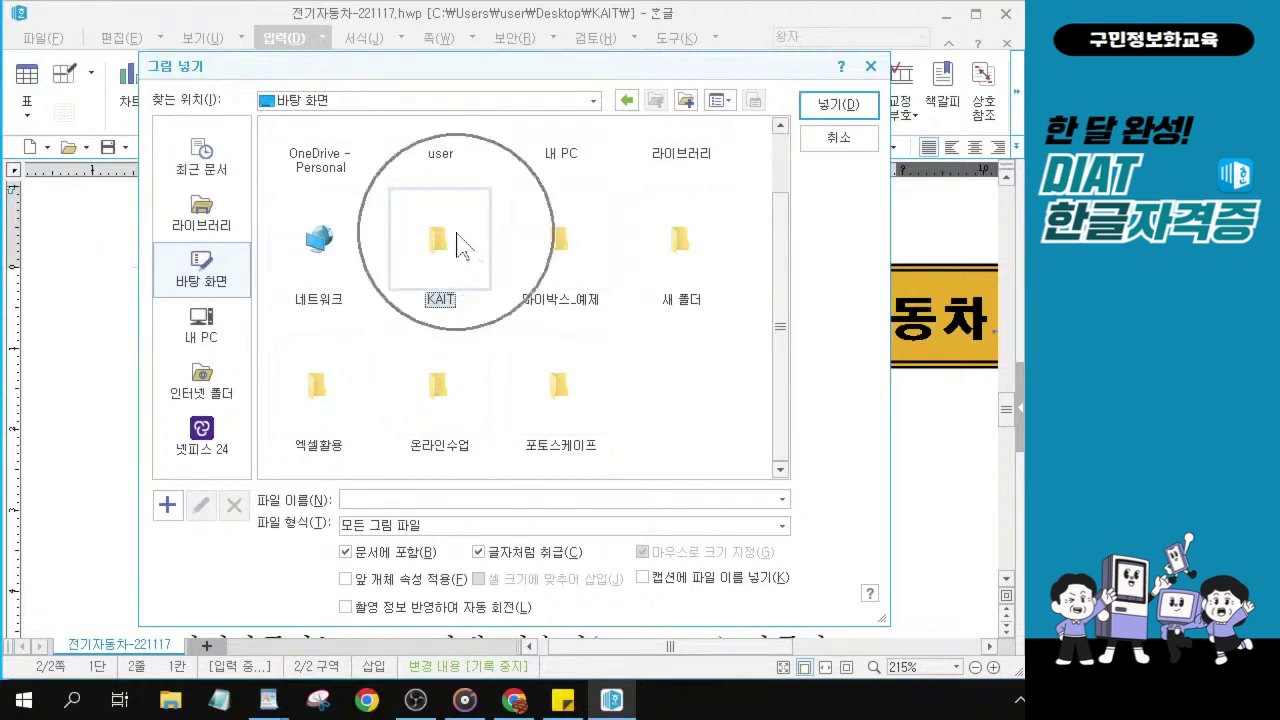
pyautogui.press('ctrl')
pyautogui.press('ctrl')
pyautogui.press('ctrl')
pyautogui.press('ctrl')
pyautogui.press('ctrl')
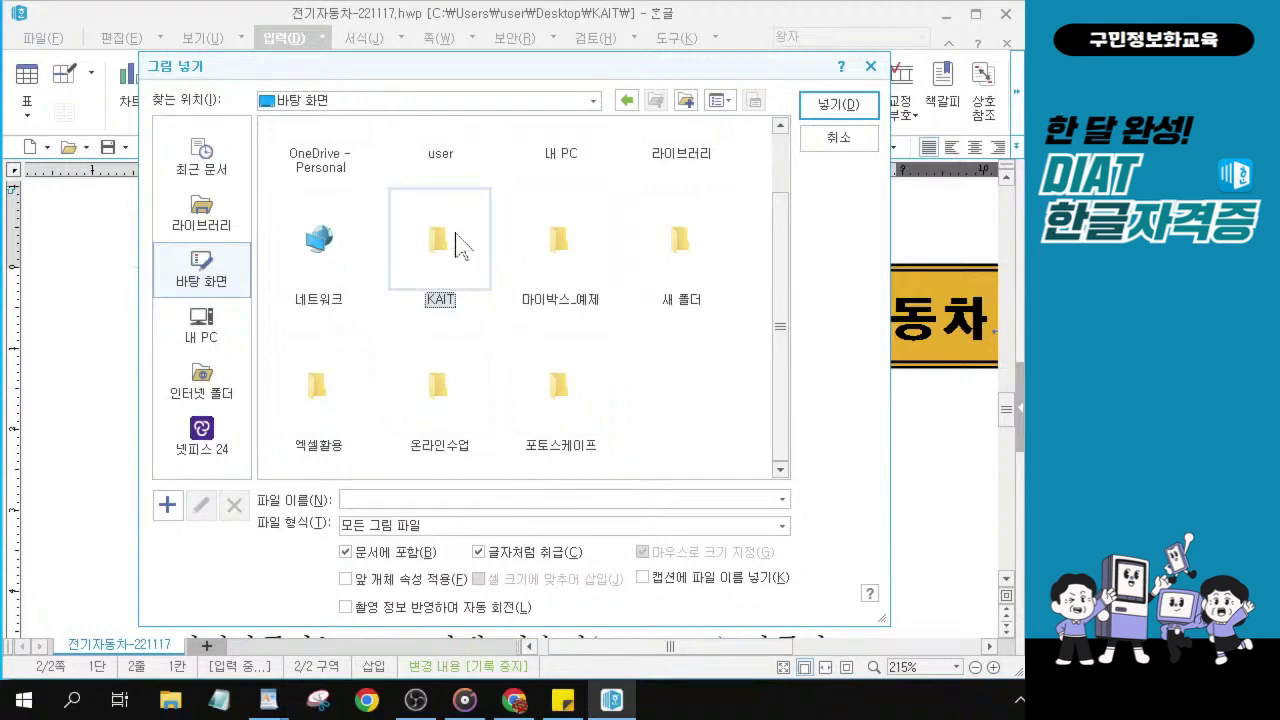
pyautogui.doubleClick(460, 245)
# - Open the DIAT한글자격증 folder inside KAIT to find the picture to insert
pyautogui.click(300, 185)
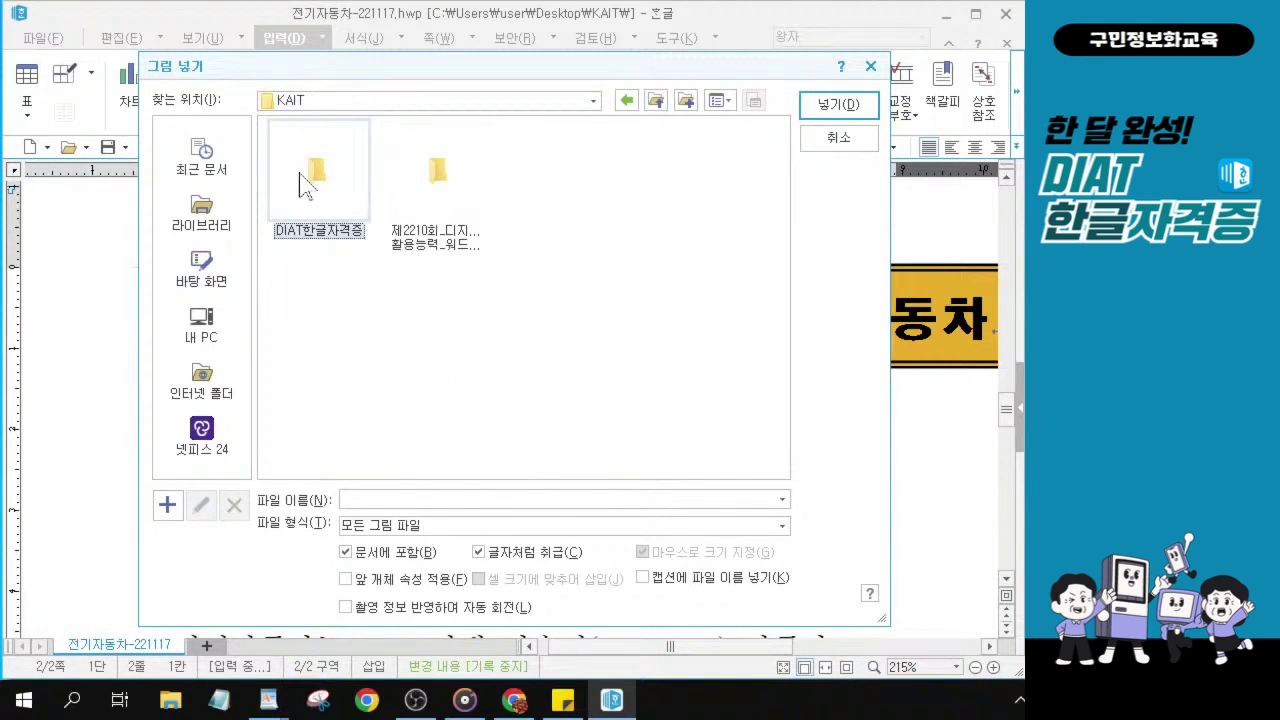
pyautogui.press('ctrl')
pyautogui.press('ctrl')
pyautogui.press('ctrl')
pyautogui.press('ctrl')
pyautogui.press('ctrl')
pyautogui.press('ctrl')
pyautogui.press('ctrl')
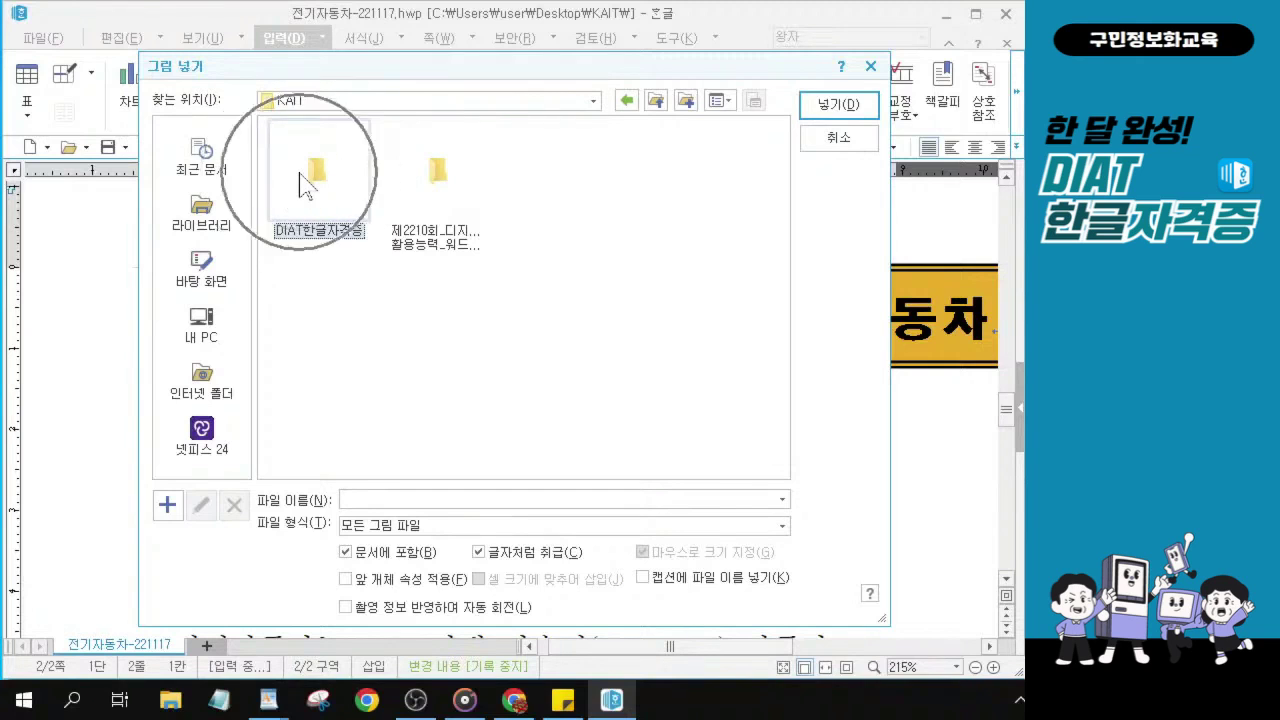
pyautogui.press('ctrl')
pyautogui.doubleClick(299, 172)
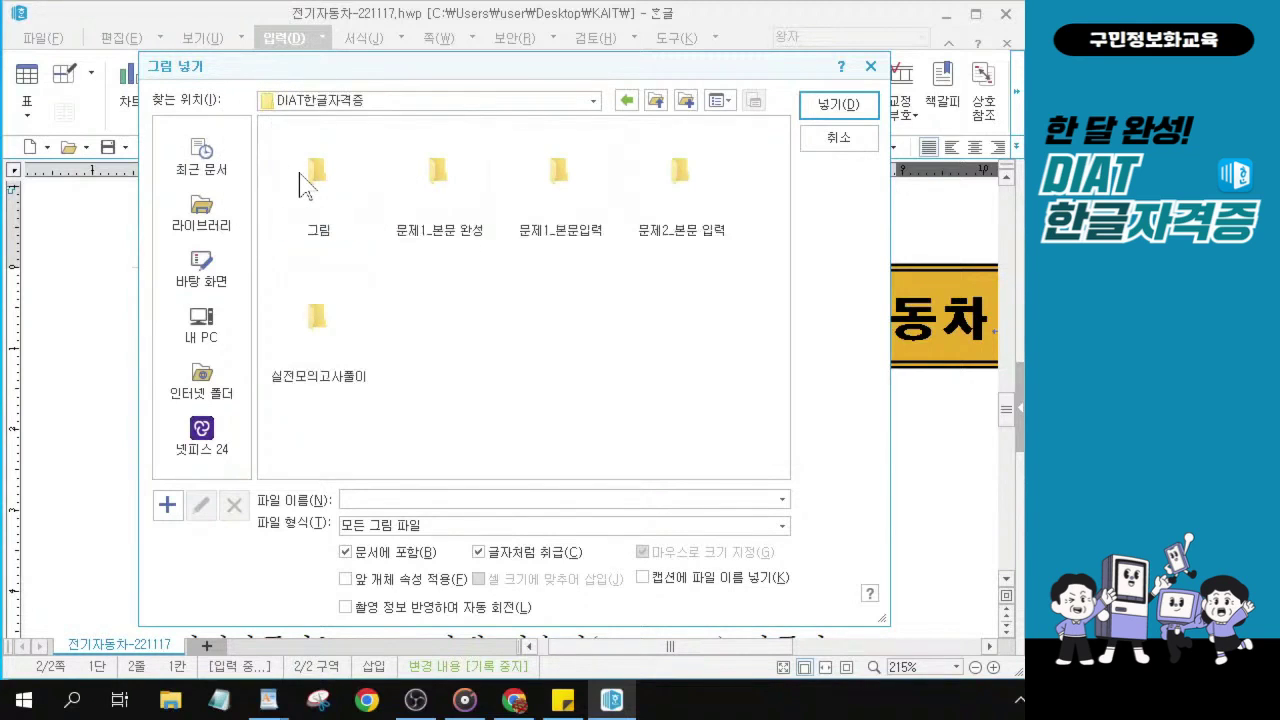
# - Open the 실전모의고사풀이 folder to reach the exam's picture files
pyautogui.click(330, 348)
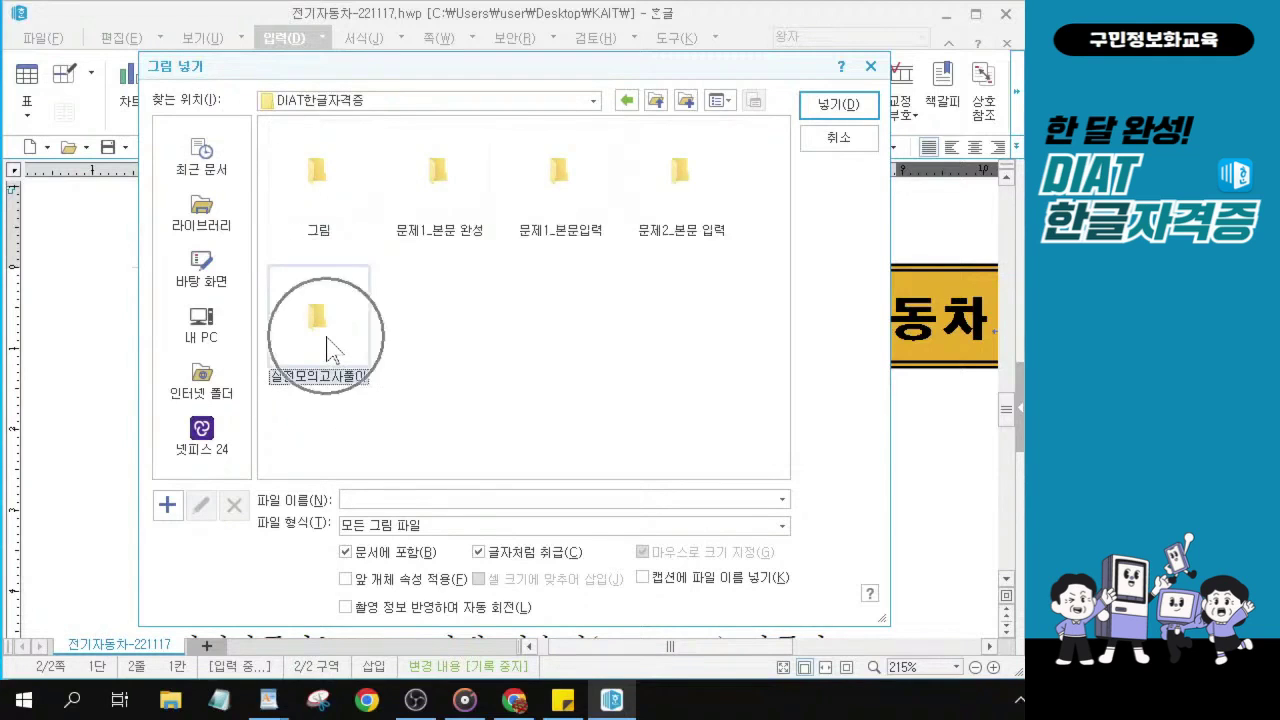
pyautogui.press('ctrl')
pyautogui.press('ctrl')
pyautogui.press('ctrl')
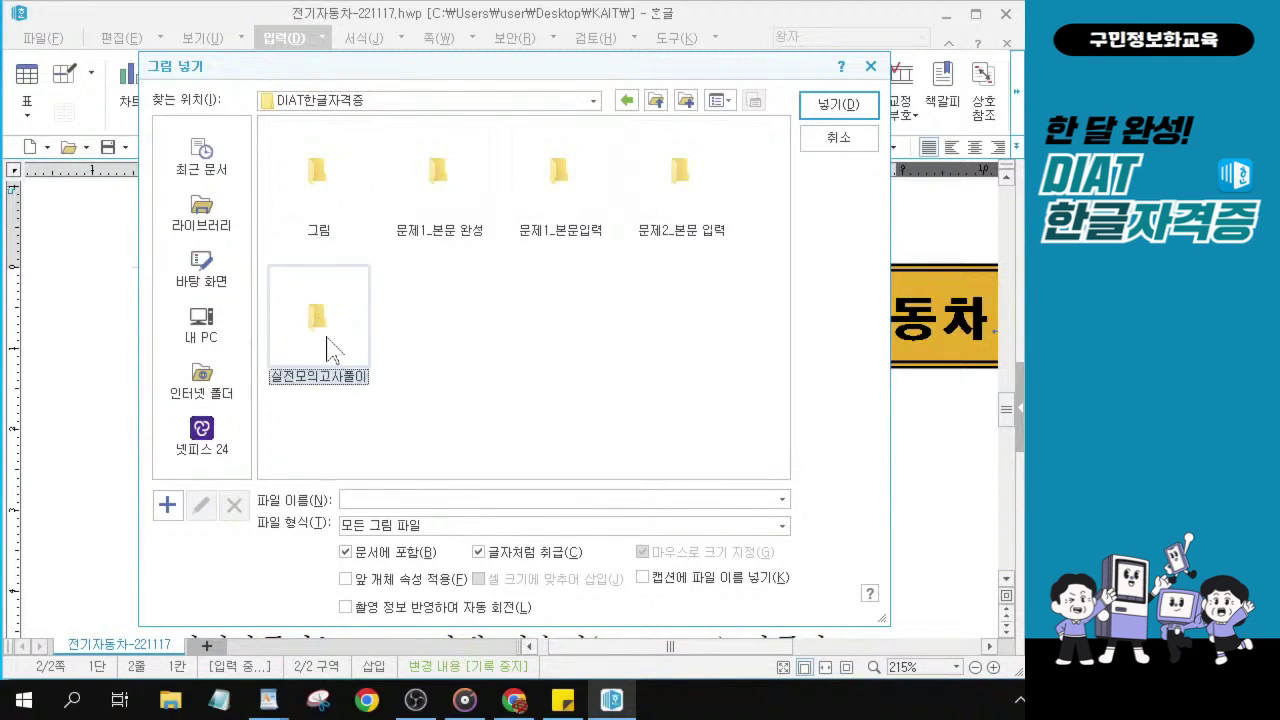
pyautogui.press('ctrl')
pyautogui.doubleClick(327, 334)
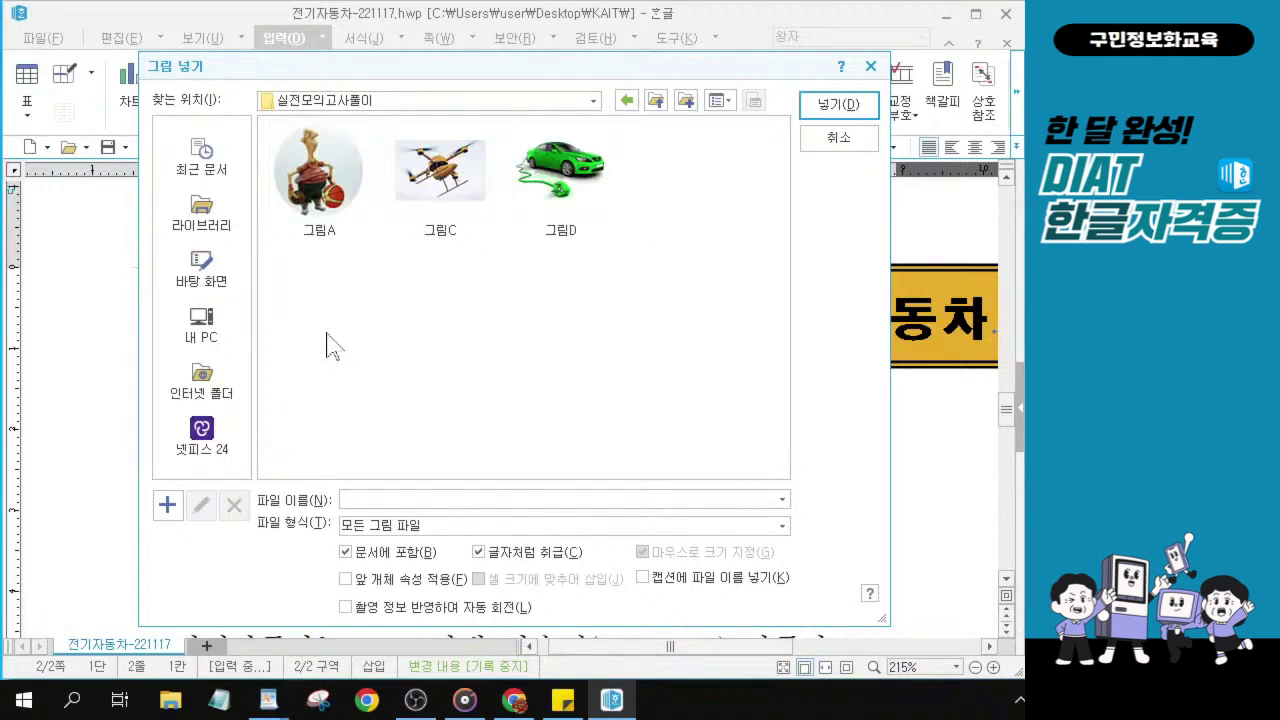
# - Insert the picture file 그림D (green electric car) before the first body paragraph
pyautogui.click(562, 178)
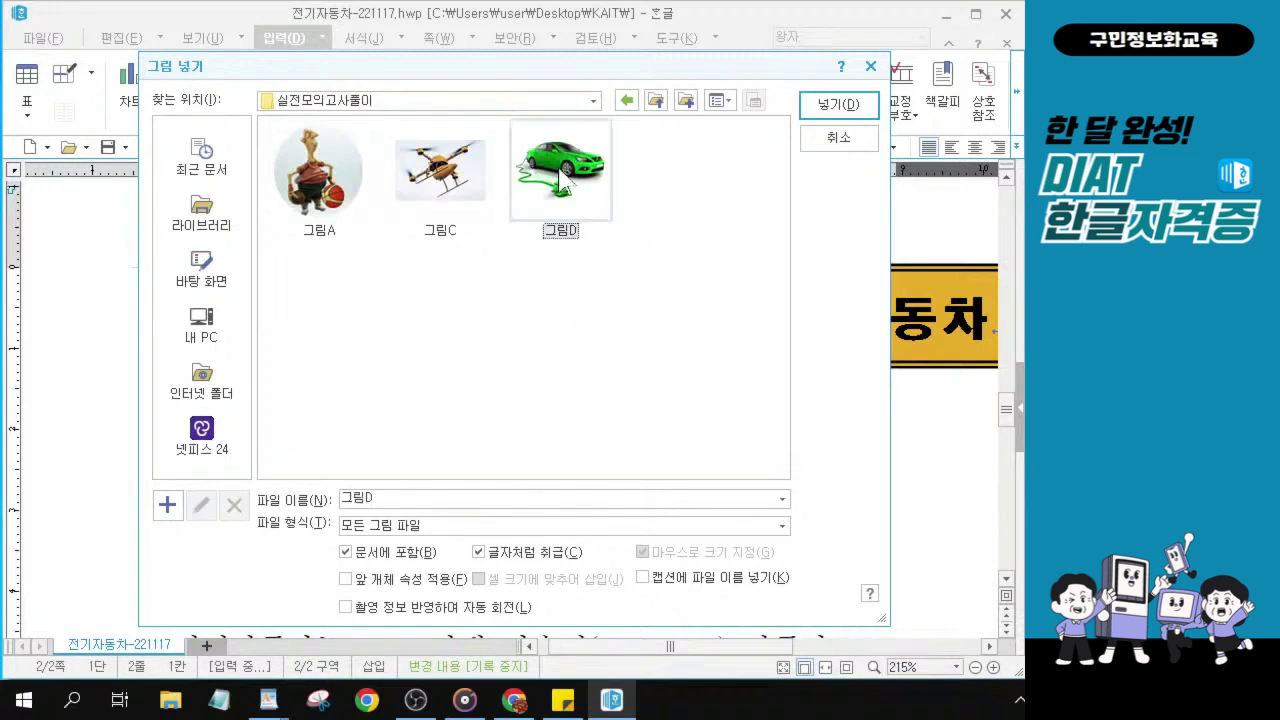
pyautogui.press('ctrl')
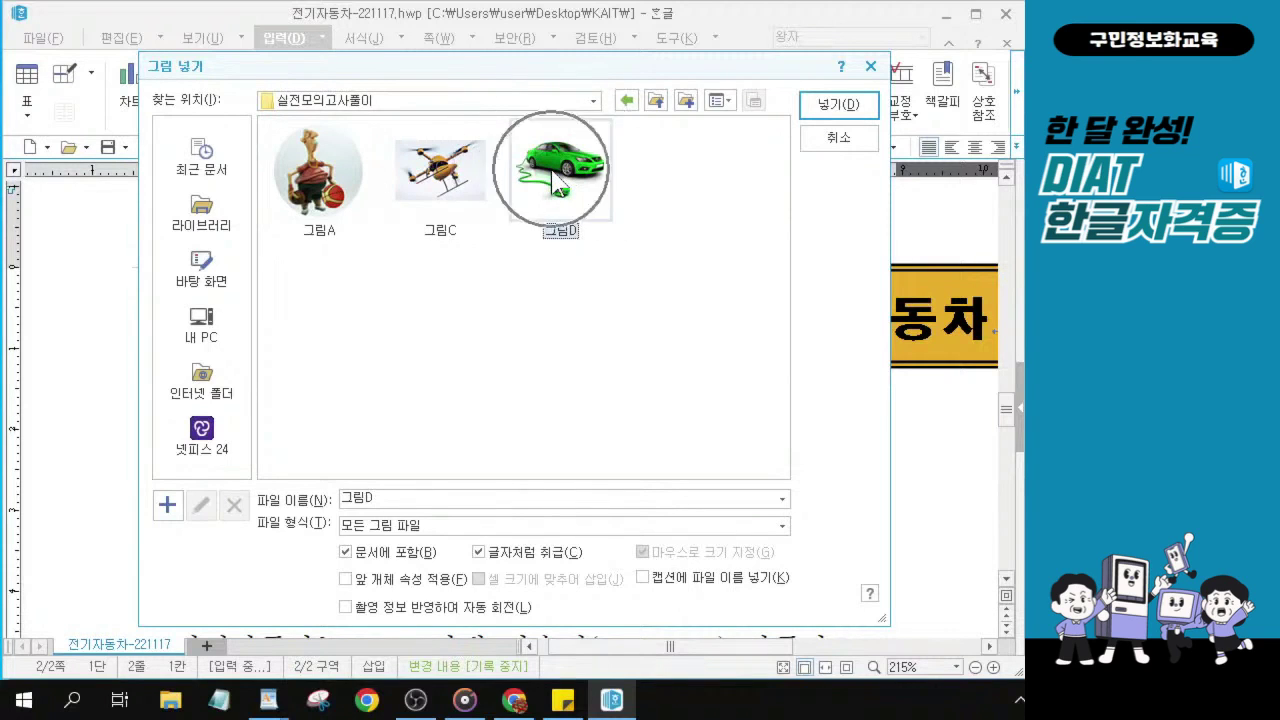
pyautogui.press('ctrl')
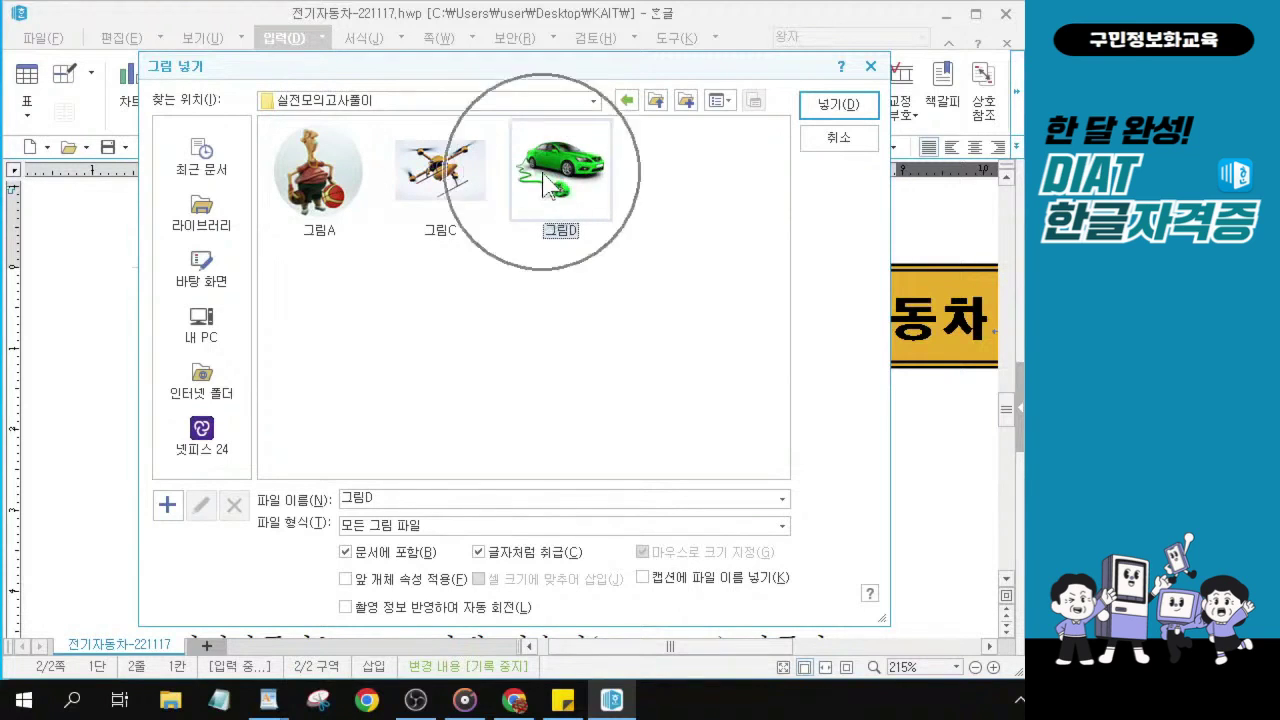
pyautogui.press('ctrl')
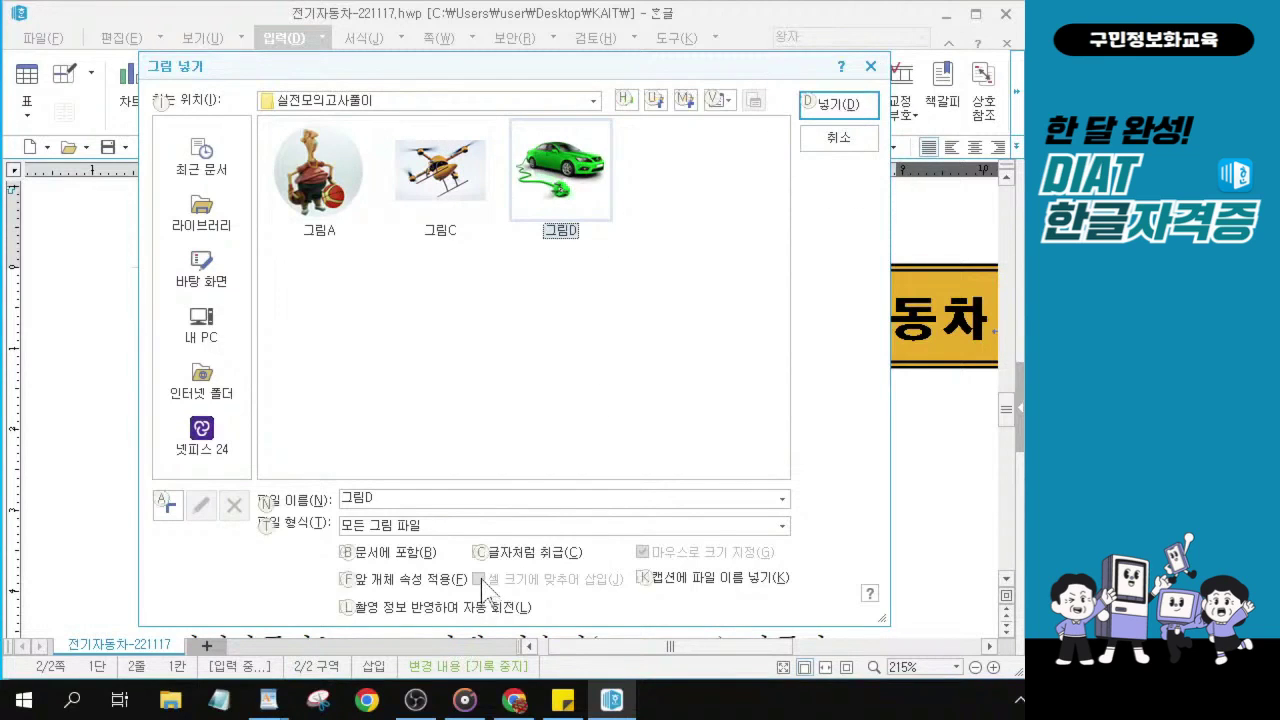
pyautogui.hotkey('alt', 'Tab')
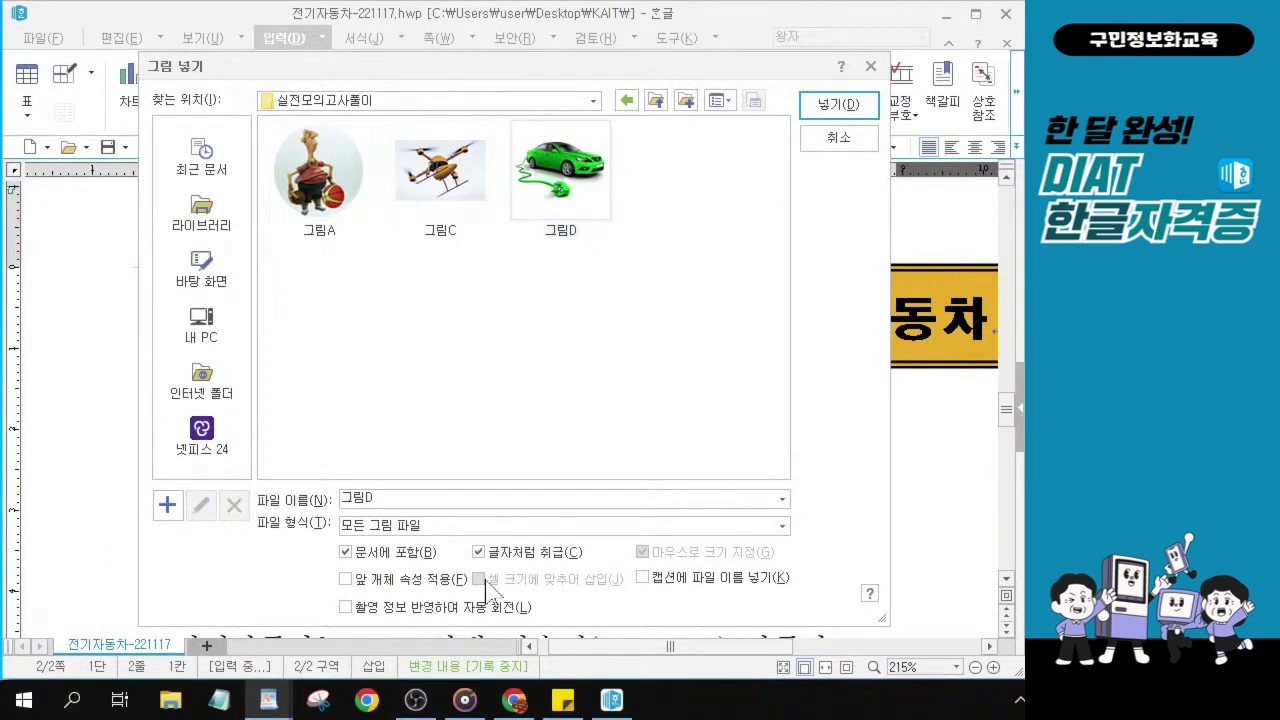
pyautogui.click(846, 110)
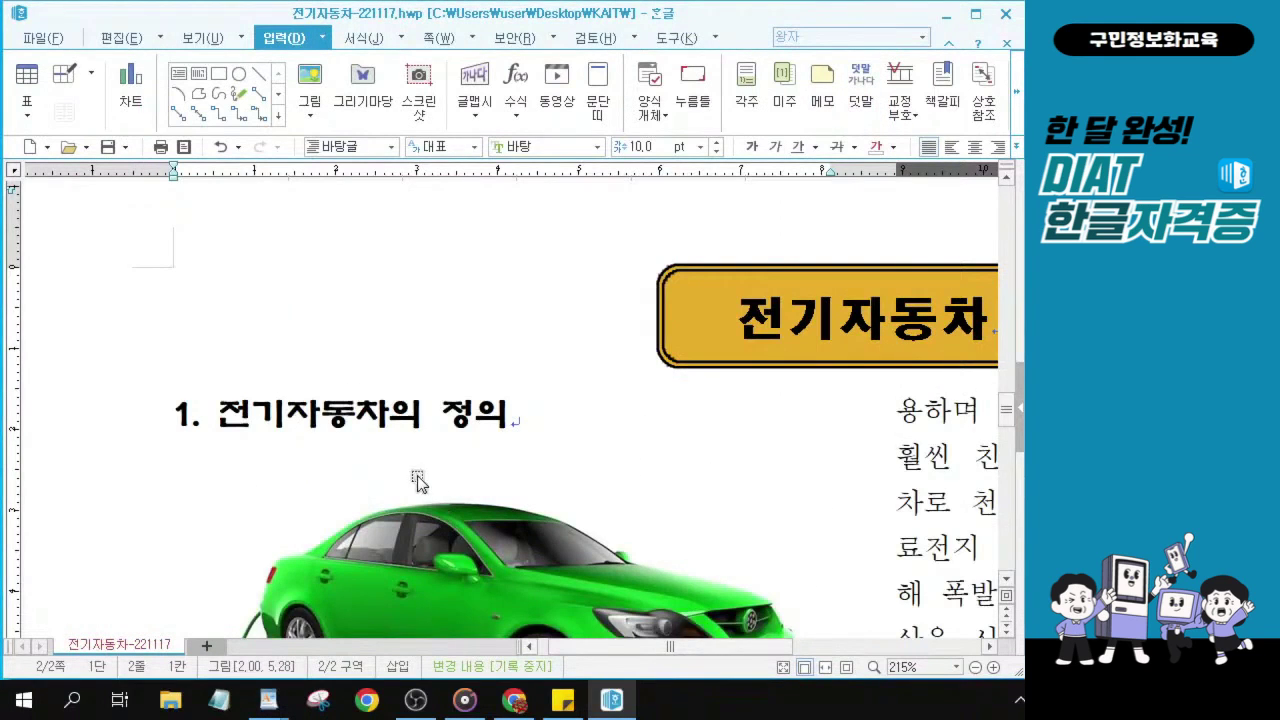
# - In the car picture's object properties, set the size to 40 mm wide by 30 mm high and turn off 글자처럼 취급
pyautogui.scroll(-2, 423, 462)
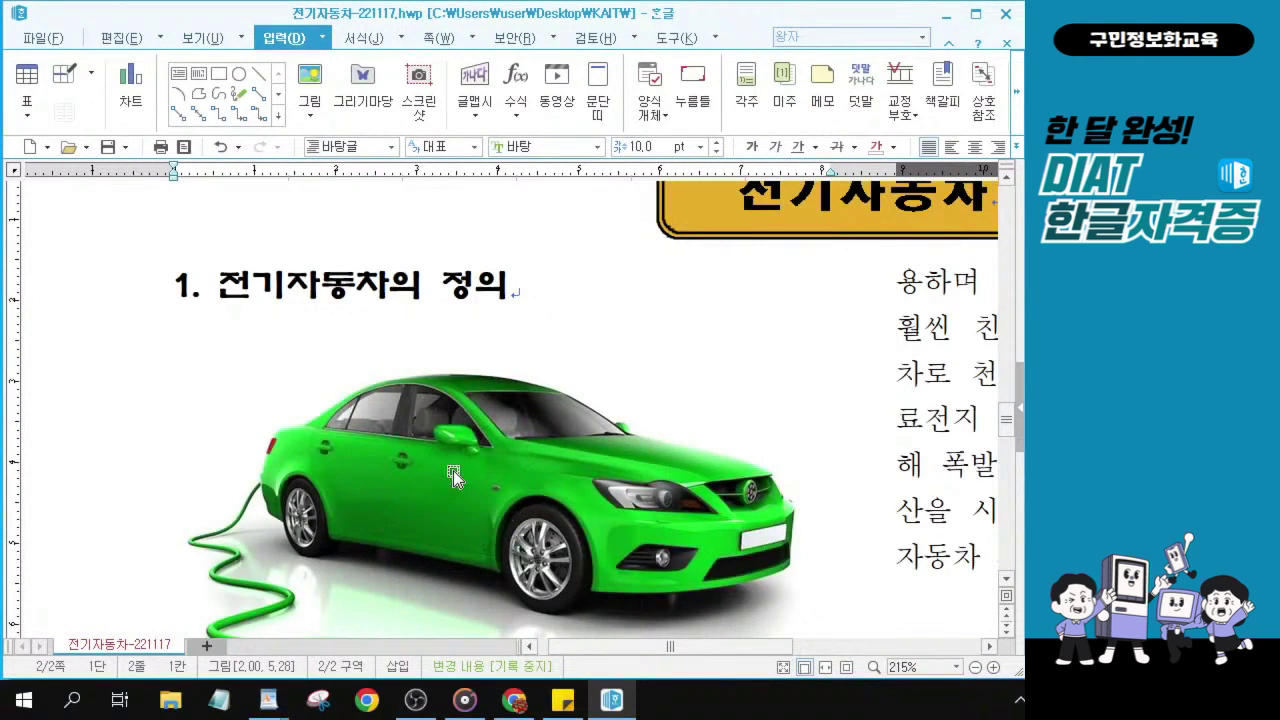
pyautogui.doubleClick(453, 472)
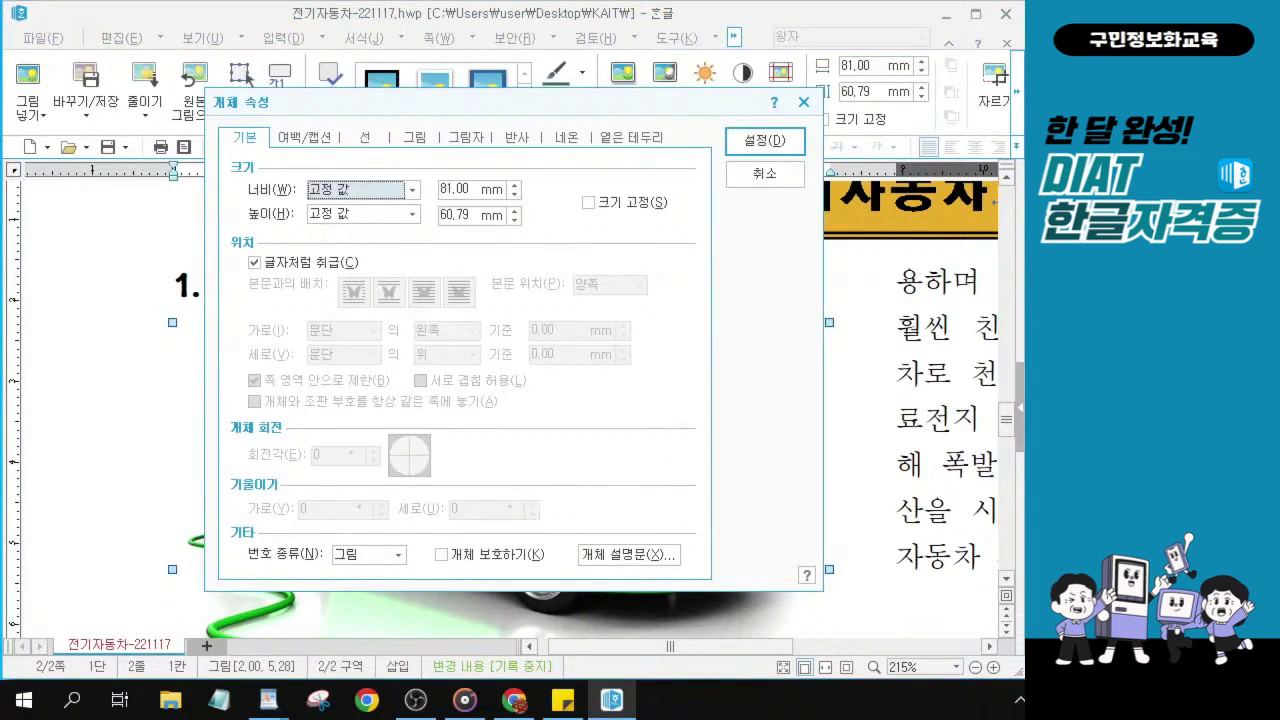
pyautogui.hotkey('ctrl', '2')
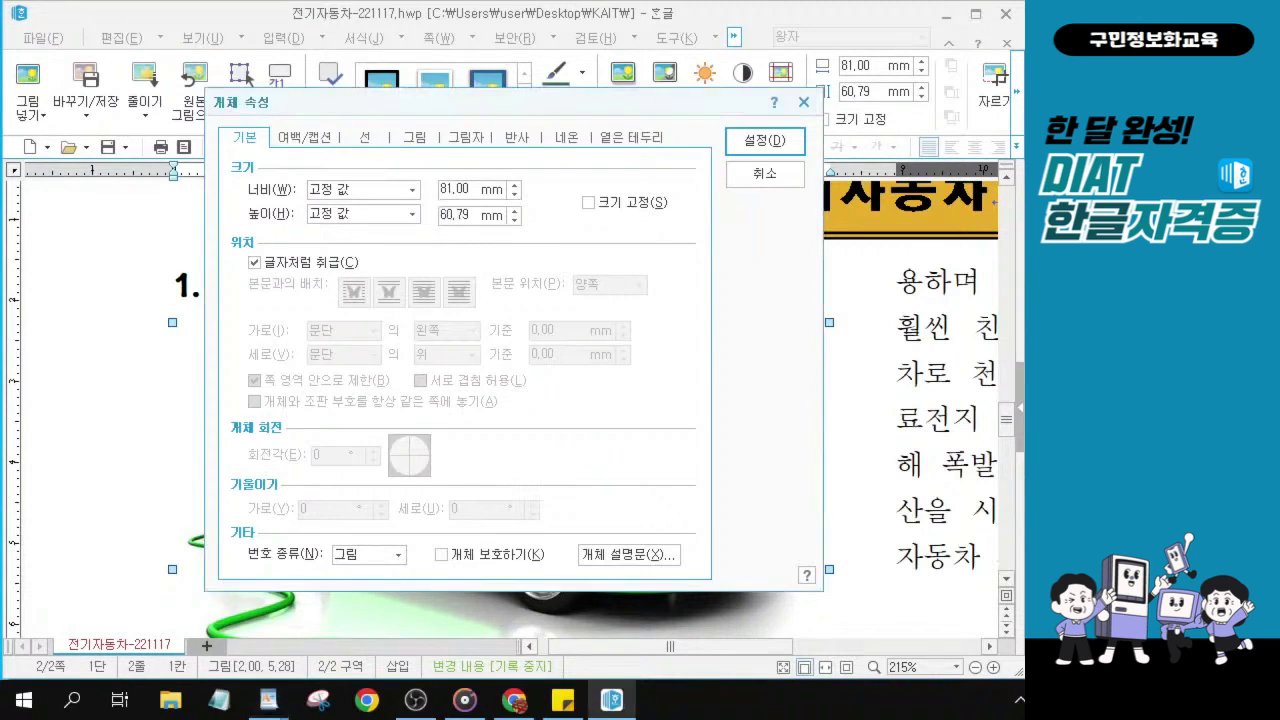
pyautogui.write('40')
pyautogui.click(480, 220)
pyautogui.write('30')
pyautogui.click(255, 263)
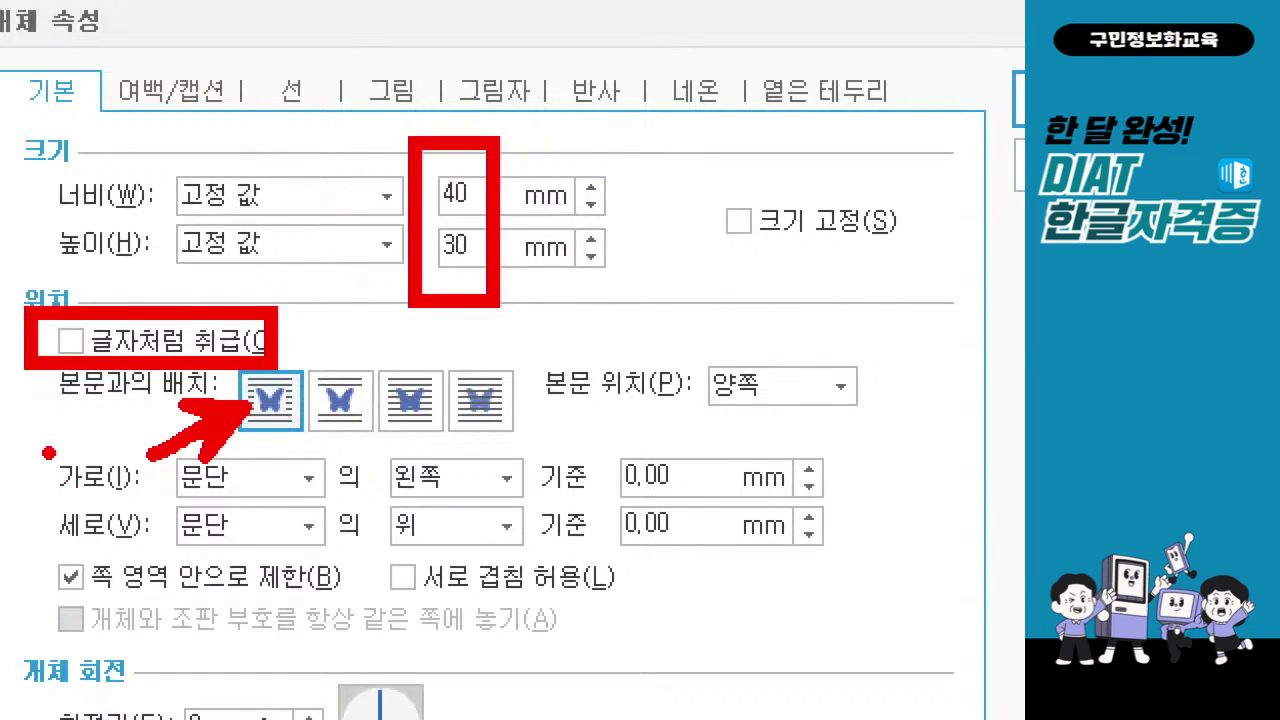
pyautogui.moveTo(48, 453)
pyautogui.mouseDown()
pyautogui.moveTo(5, 490)
pyautogui.moveTo(38, 540)
pyautogui.mouseUp()
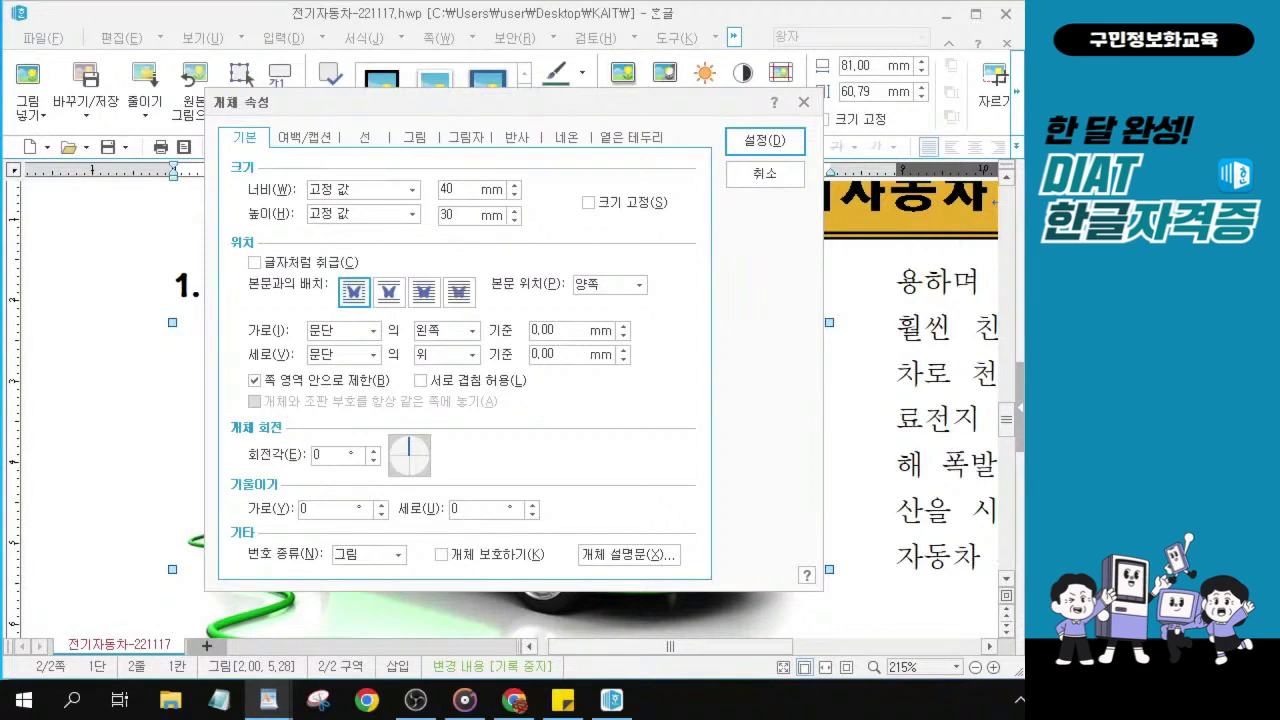
# - Position the picture relative to the page (쪽) both horizontally and vertically, with a 24 mm vertical offset, and apply the properties
pyautogui.click(374, 330)
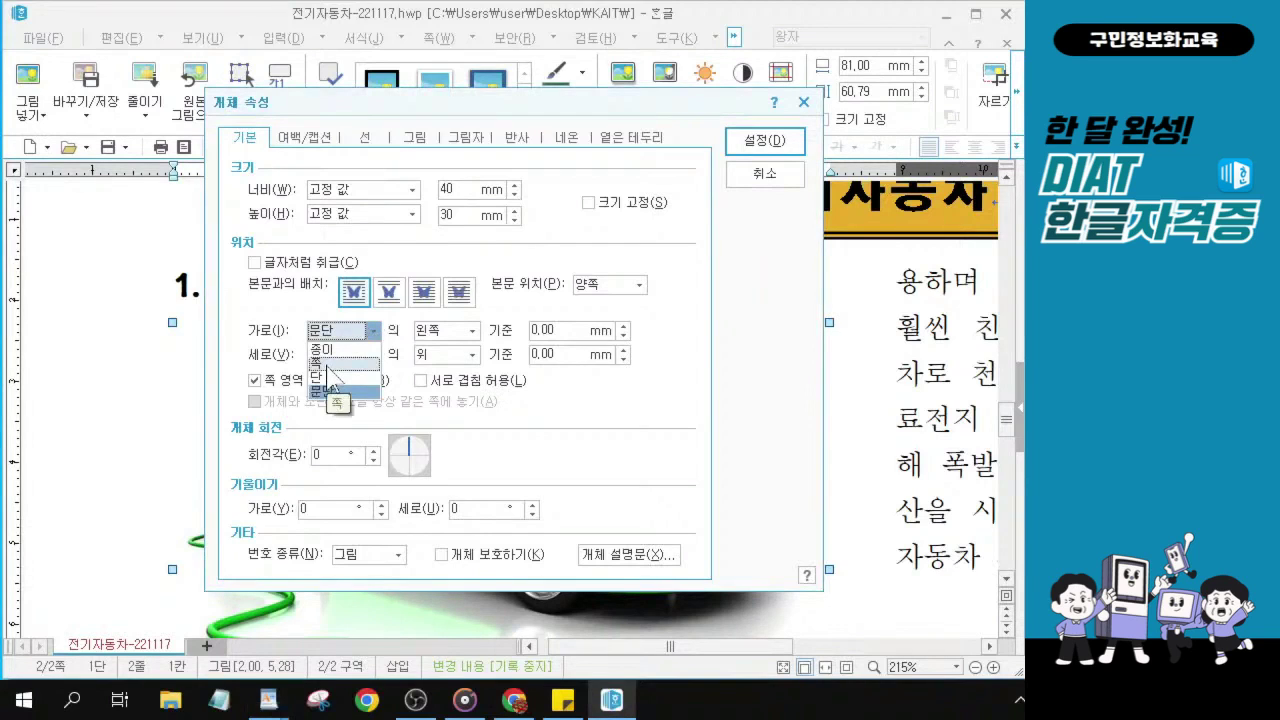
pyautogui.click(328, 366)
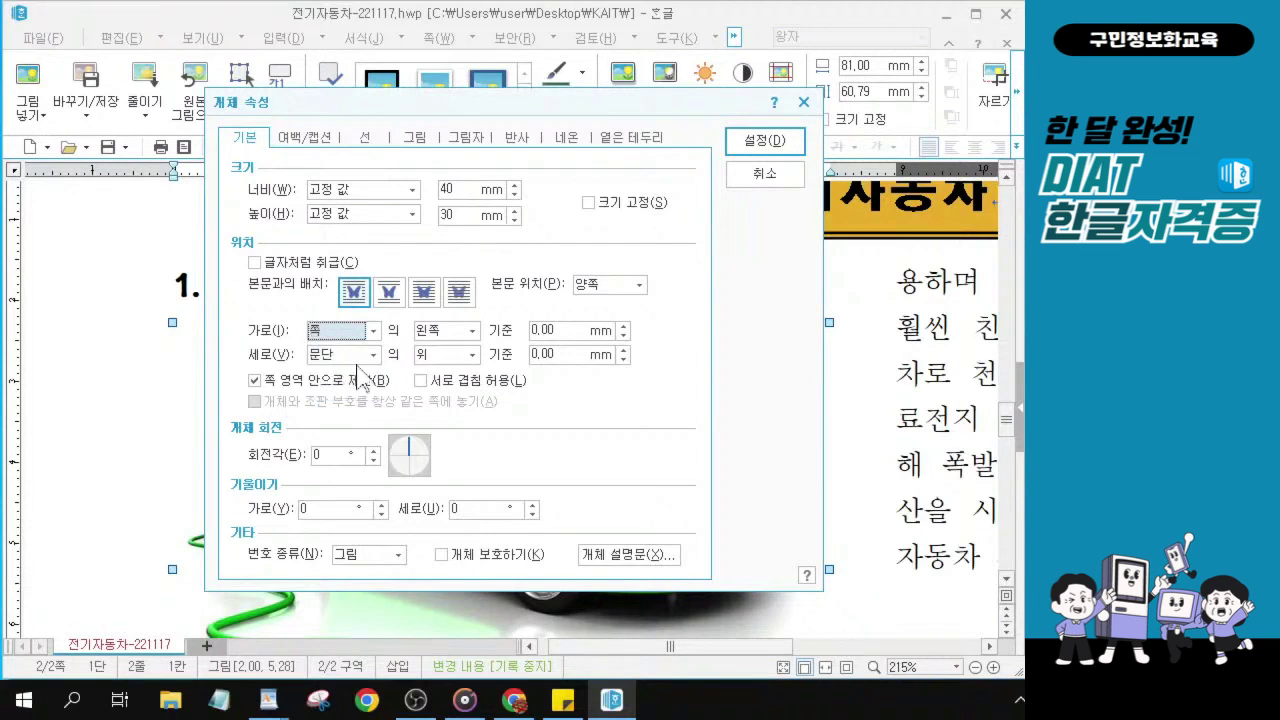
pyautogui.click(375, 355)
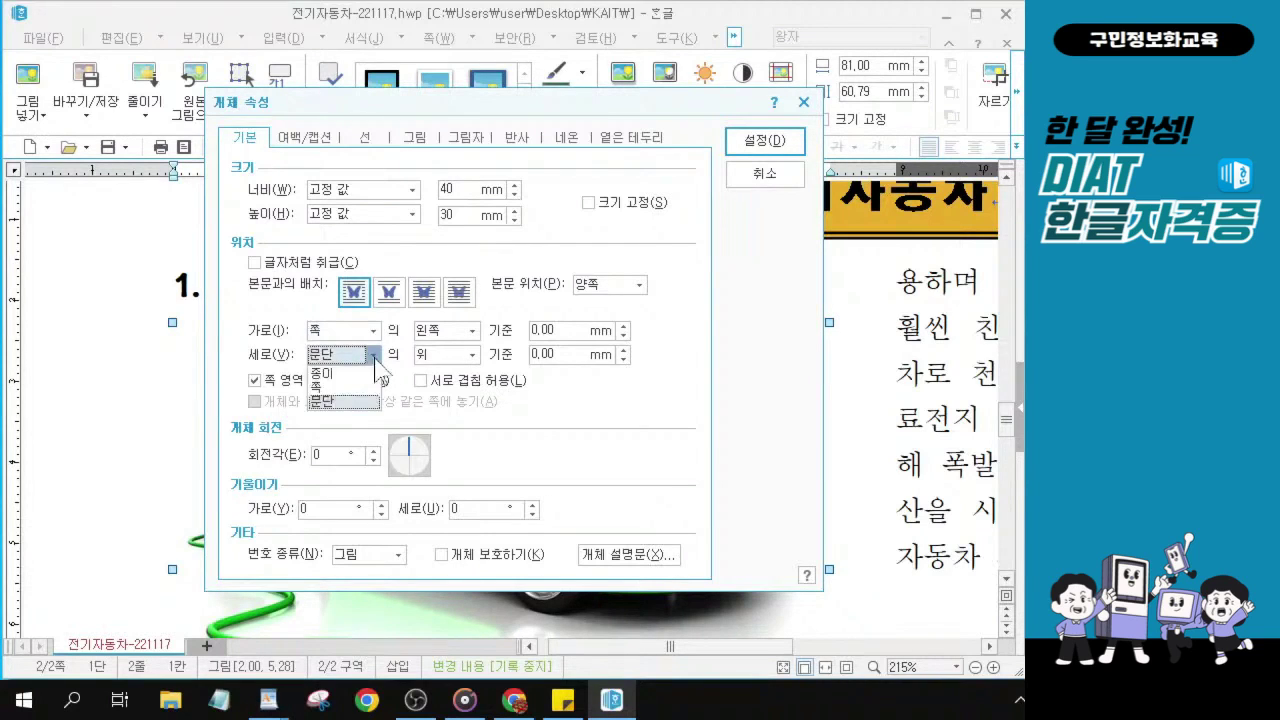
pyautogui.click(329, 387)
pyautogui.doubleClick(566, 355)
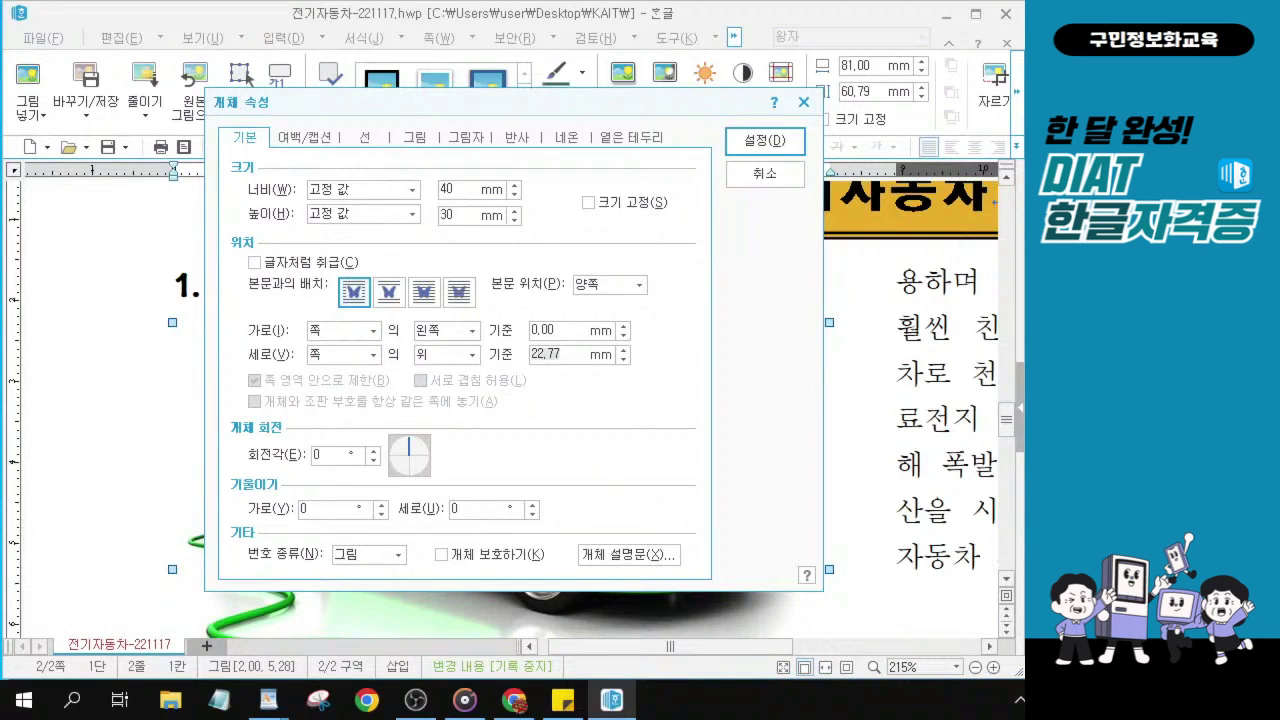
pyautogui.write('24')
pyautogui.click(1080, 318)
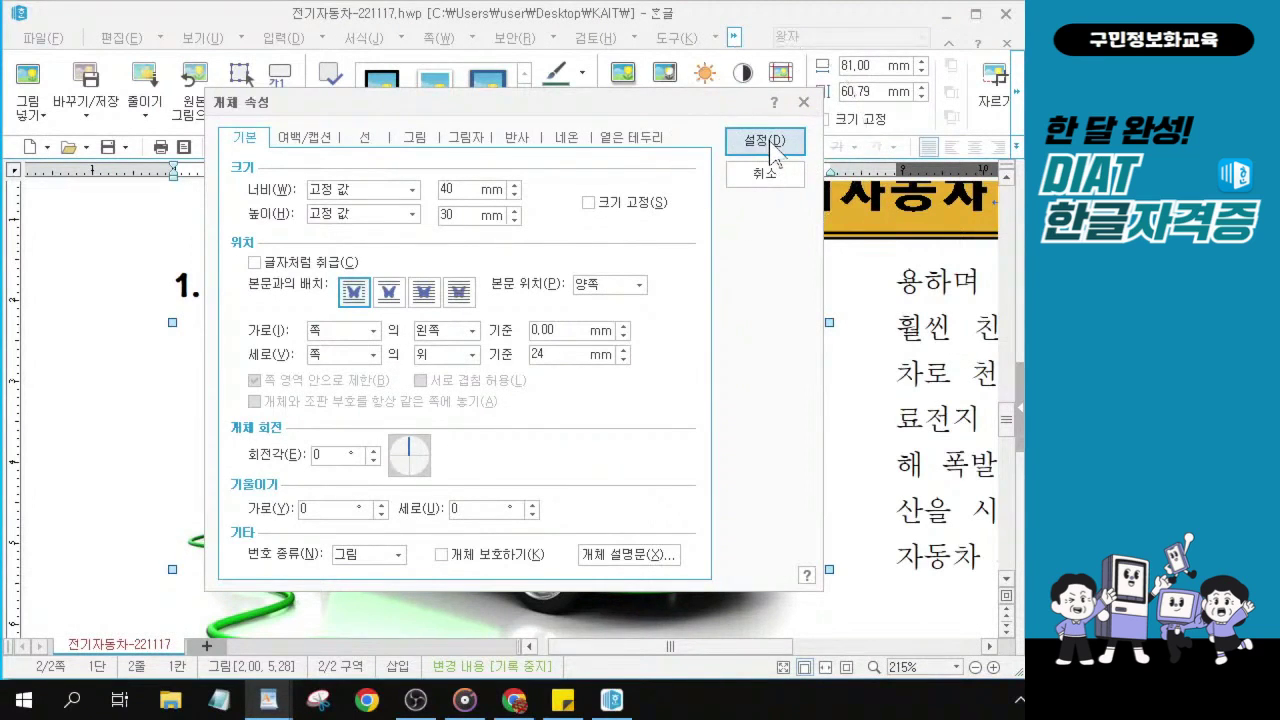
pyautogui.click(766, 141)
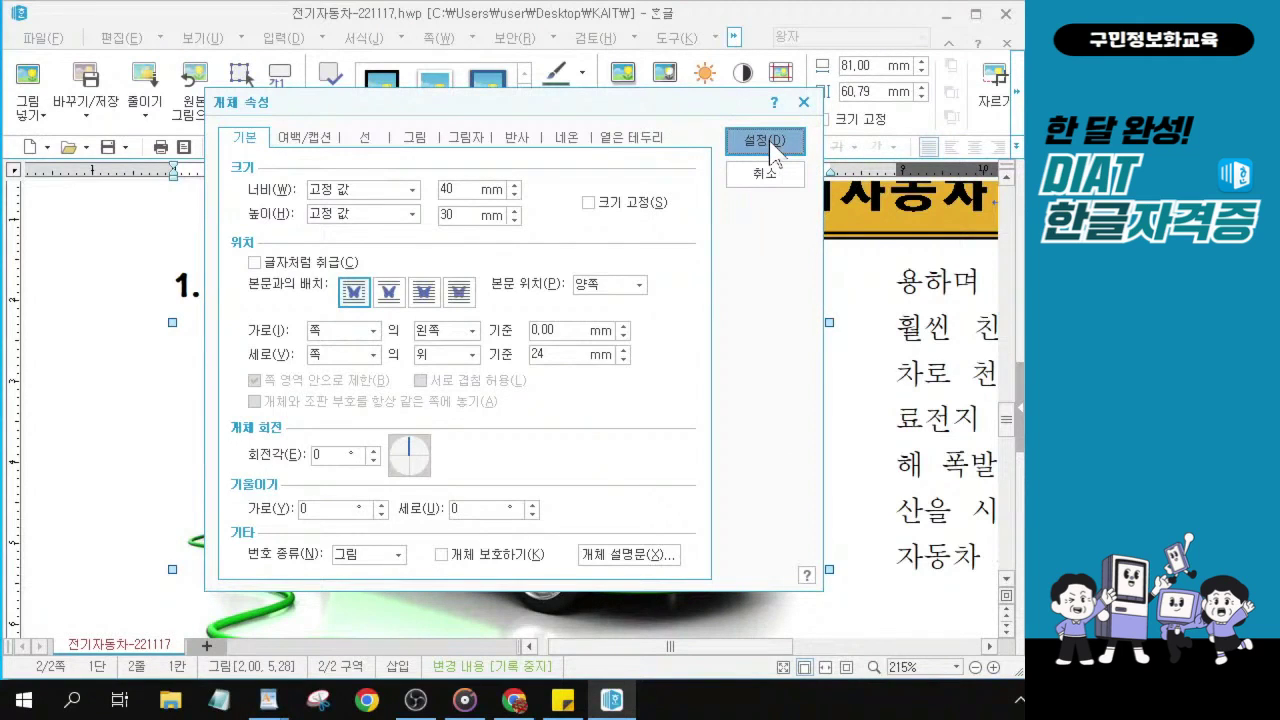
pyautogui.click(770, 148)
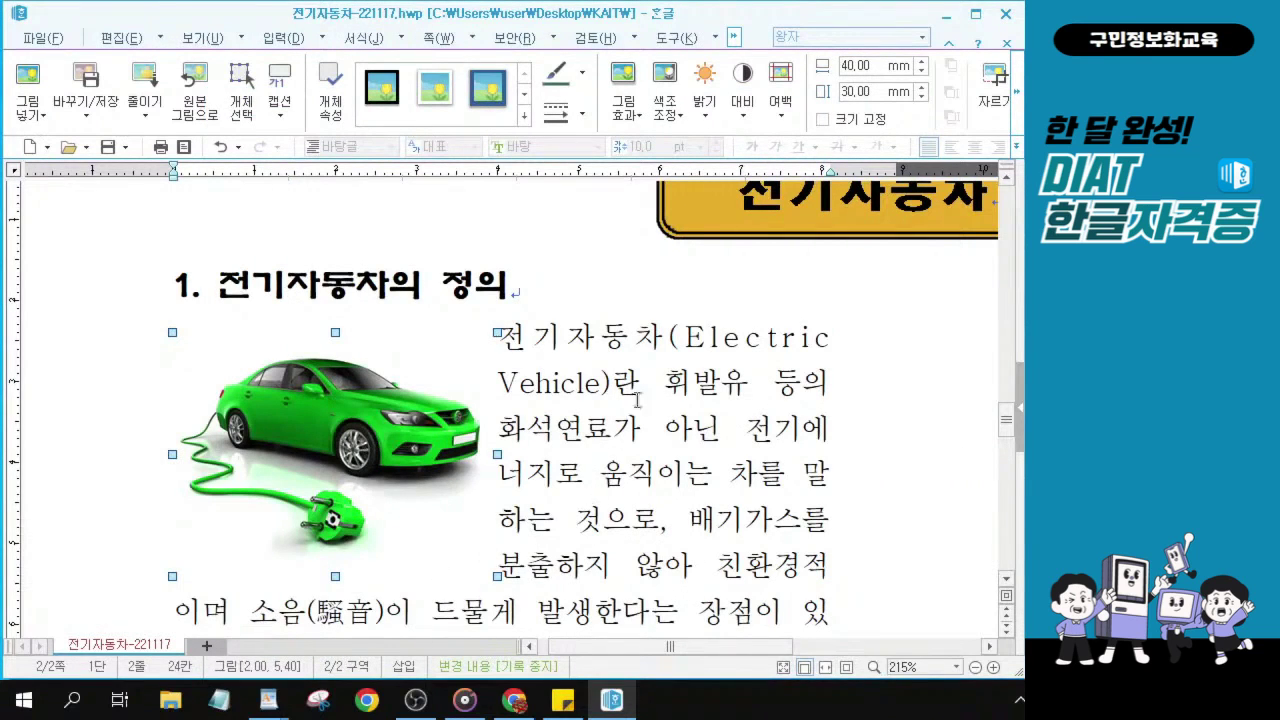
pyautogui.click(614, 487)
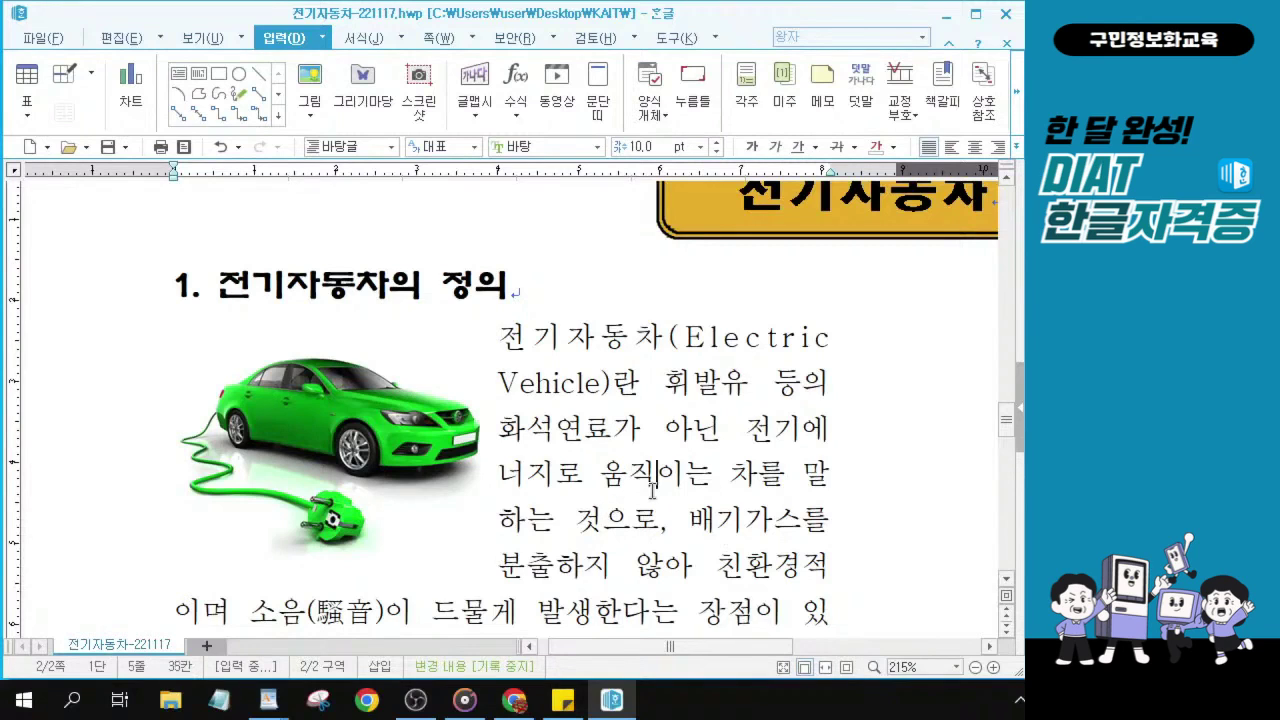
pyautogui.press('ctrl')
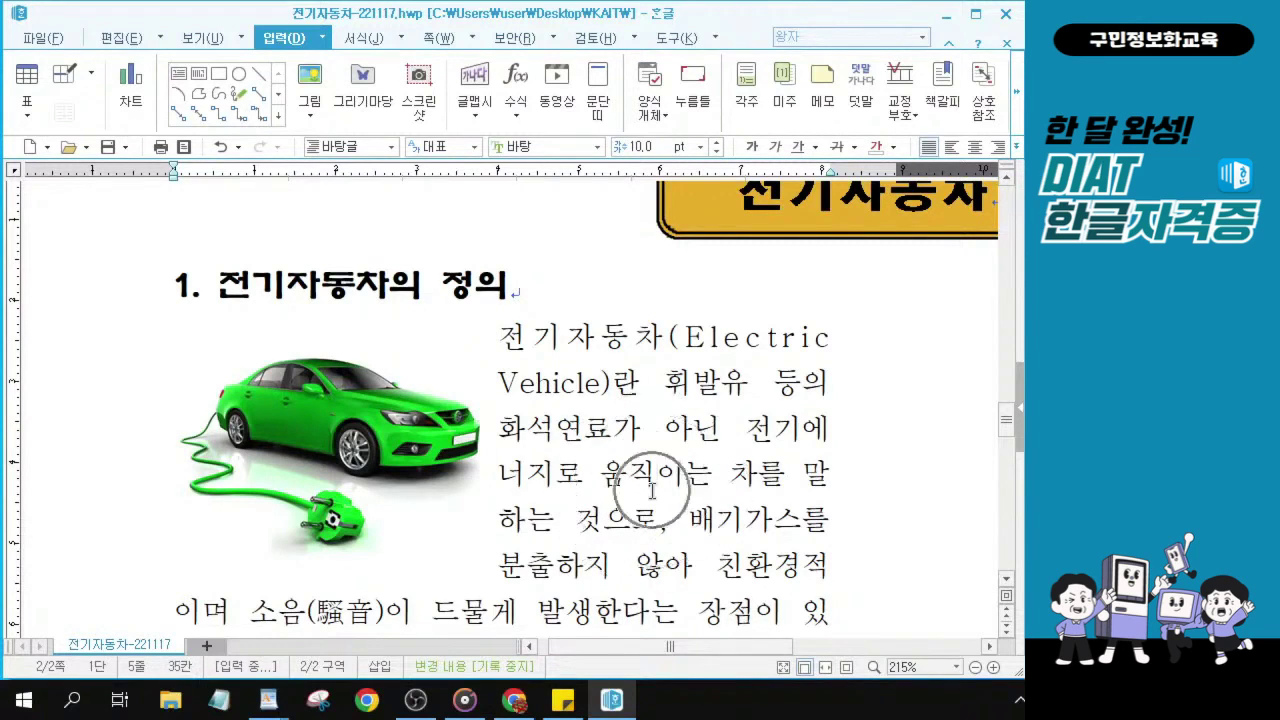
pyautogui.press('ctrl')
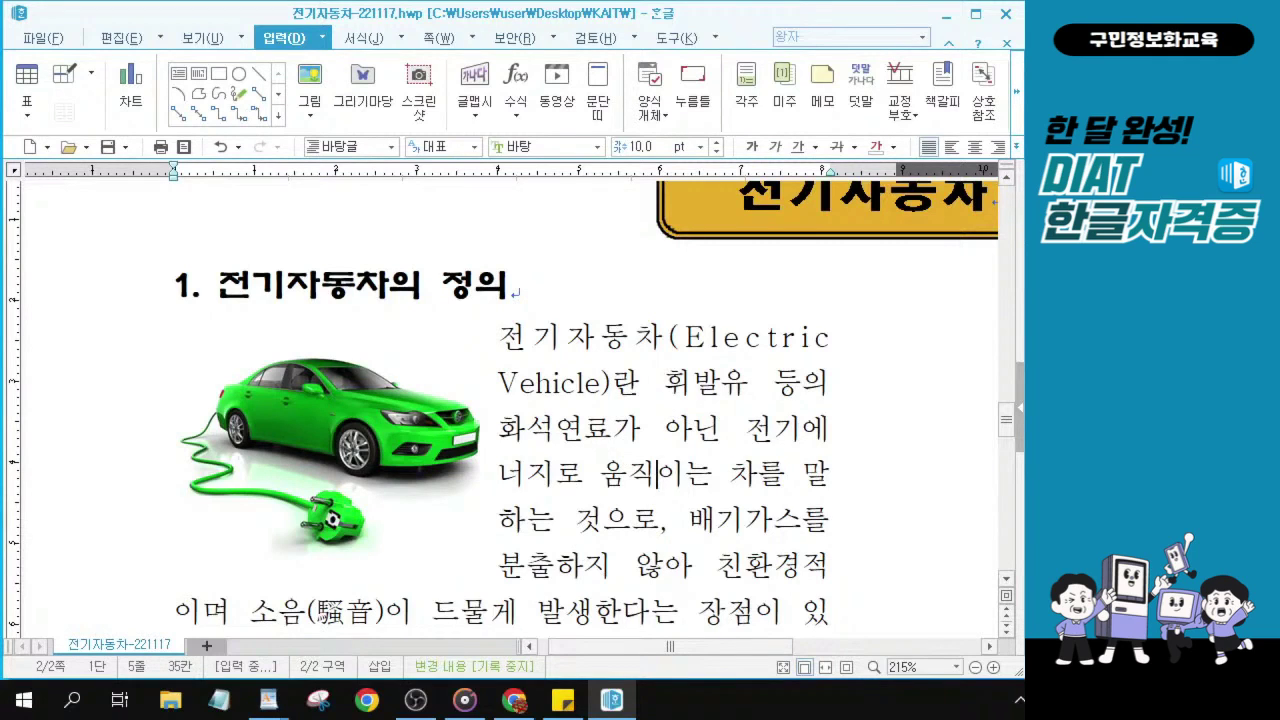
pyautogui.hotkey('alt', 'Tab')
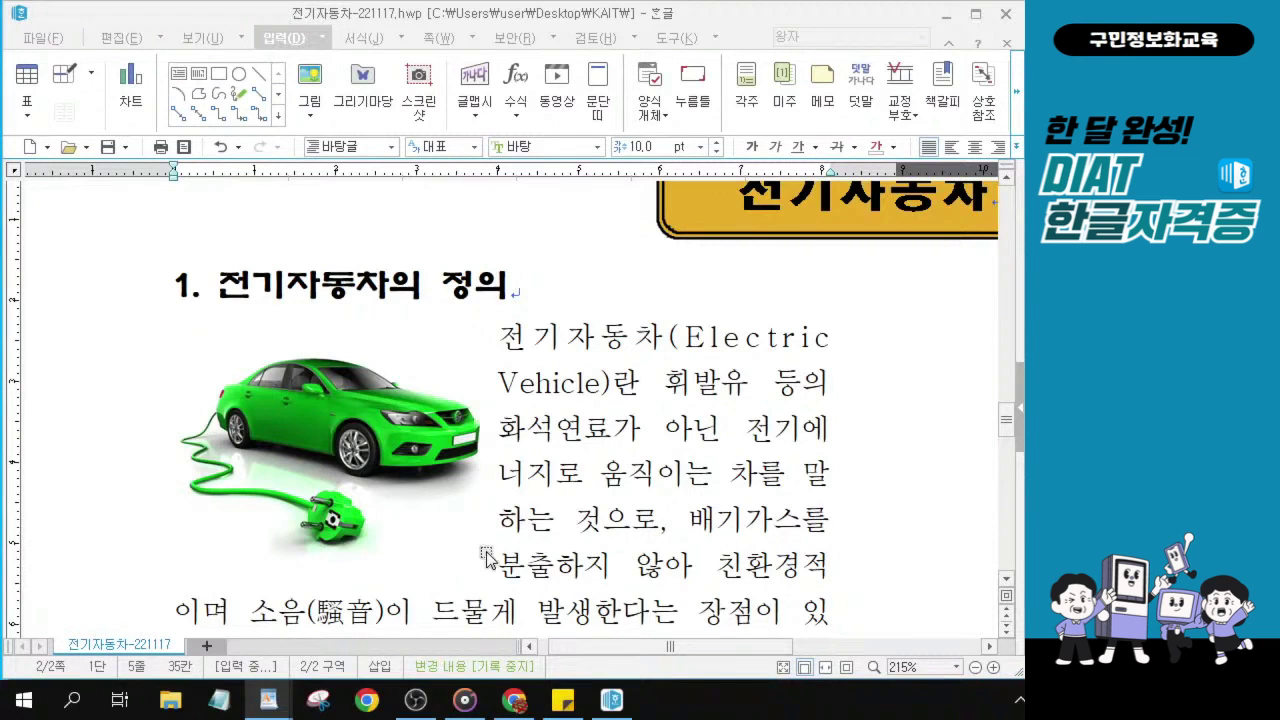
# - Look through the body paragraph under "2. 21세기 전기자동차" for the words 엘론 머스크 that need a footnote
pyautogui.scroll(-3, 527, 528)
pyautogui.scroll(3, 537, 485)
pyautogui.scroll(-5, 537, 485)
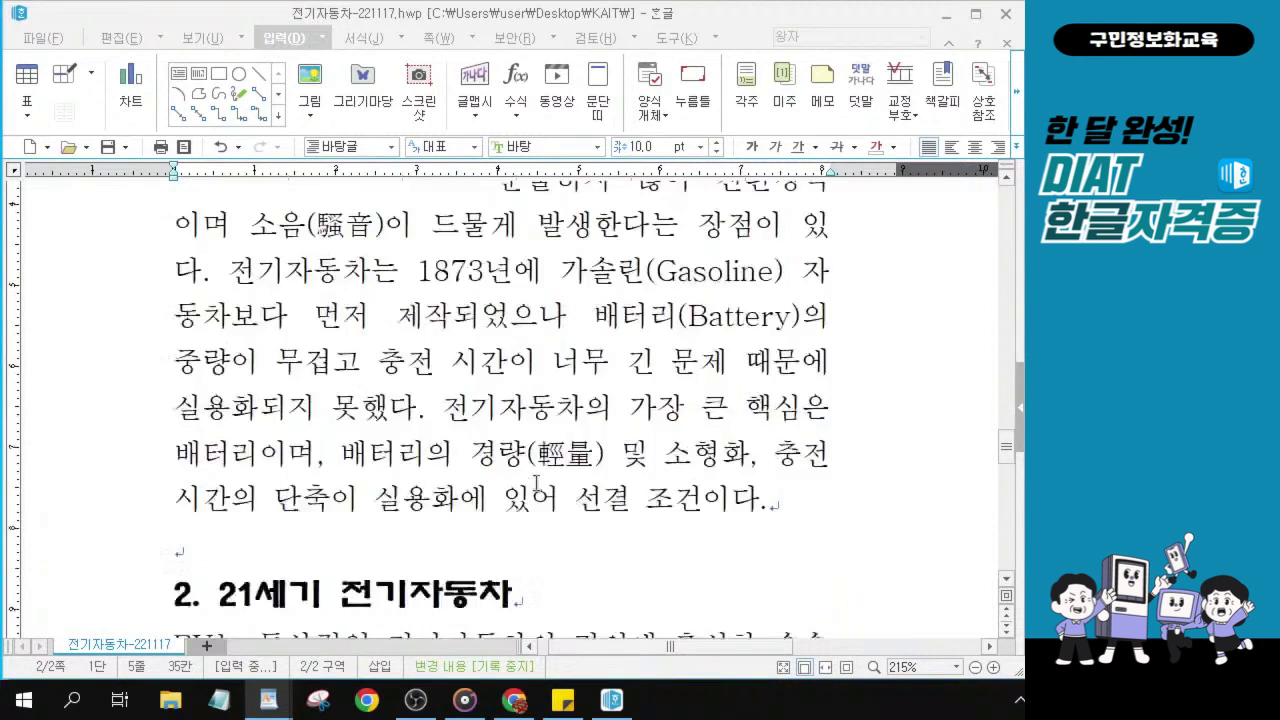
pyautogui.press('ctrl')
pyautogui.press('ctrl')
pyautogui.press('ctrl')
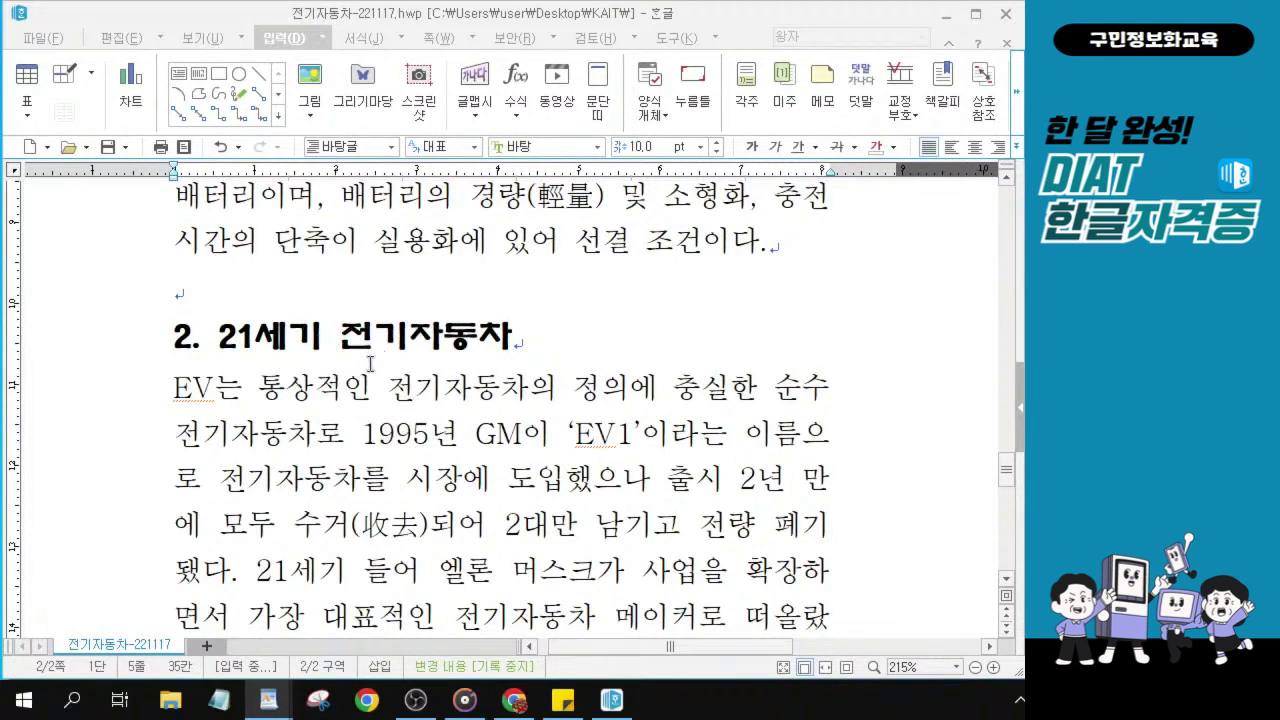
pyautogui.press('ctrl')
pyautogui.press('ctrl')
pyautogui.press('ctrl')
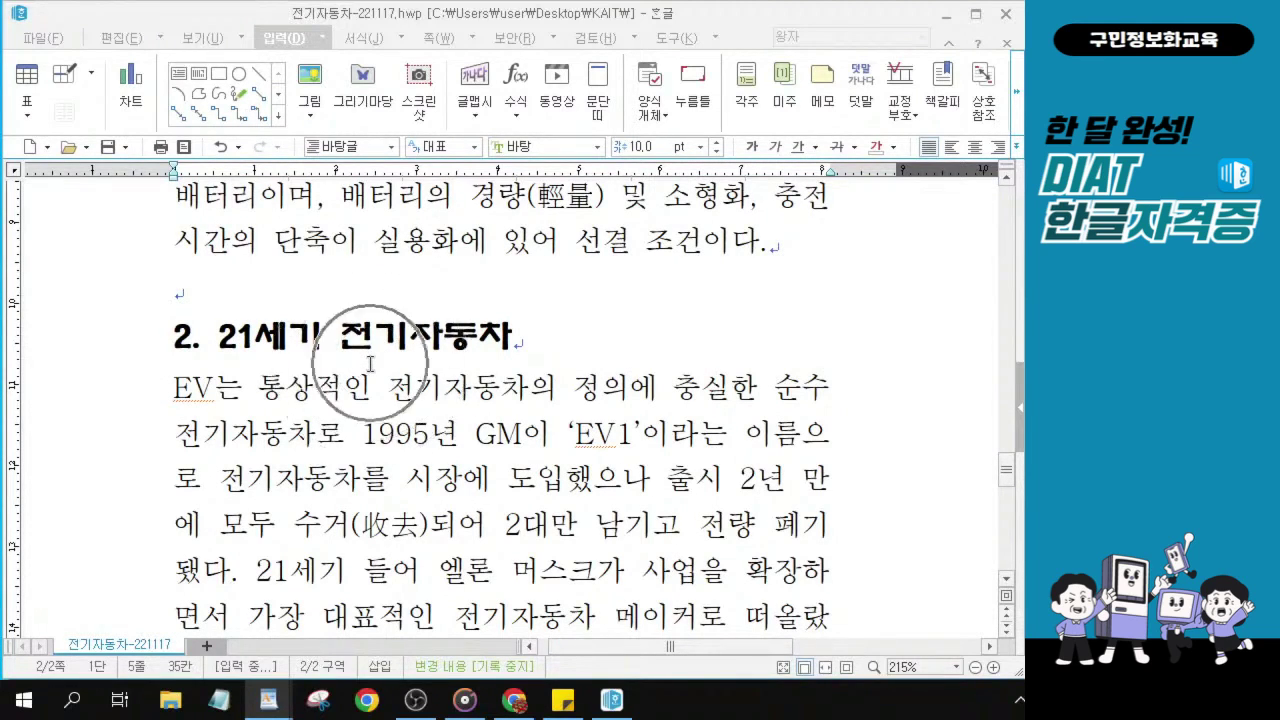
pyautogui.moveTo(175, 388); pyautogui.dragTo(830, 575)
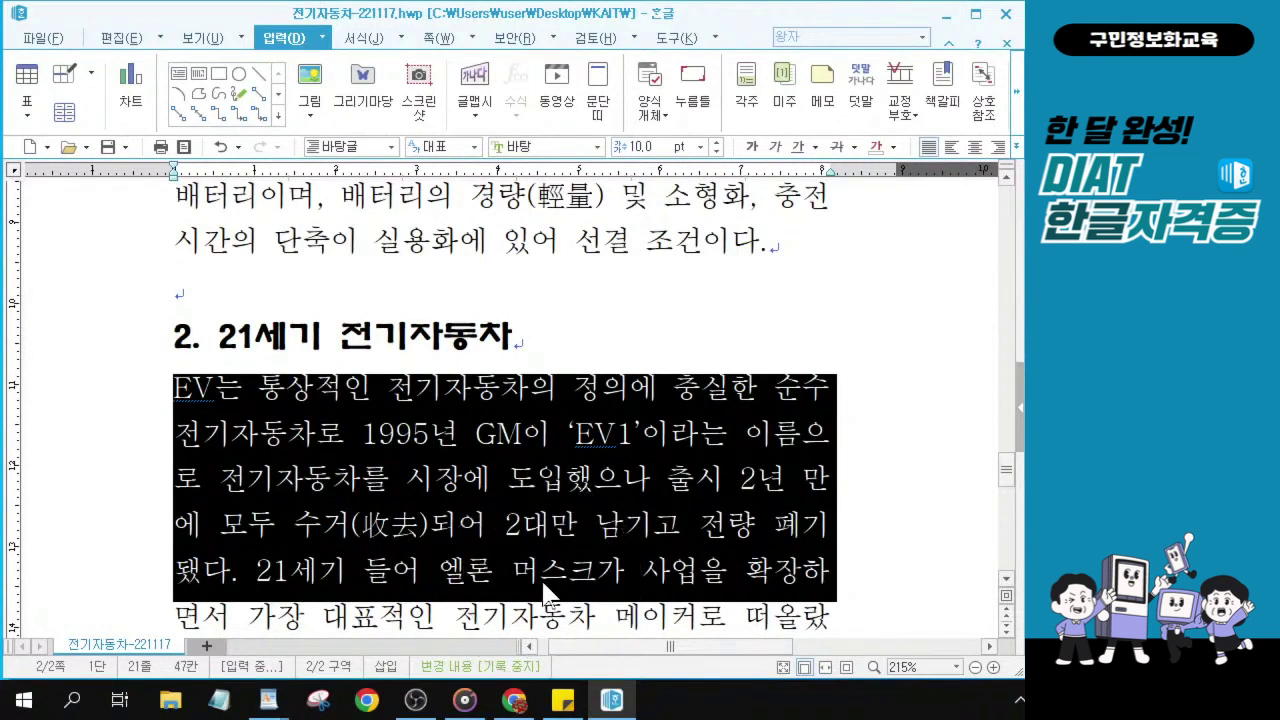
pyautogui.scroll(-3, 545, 592)
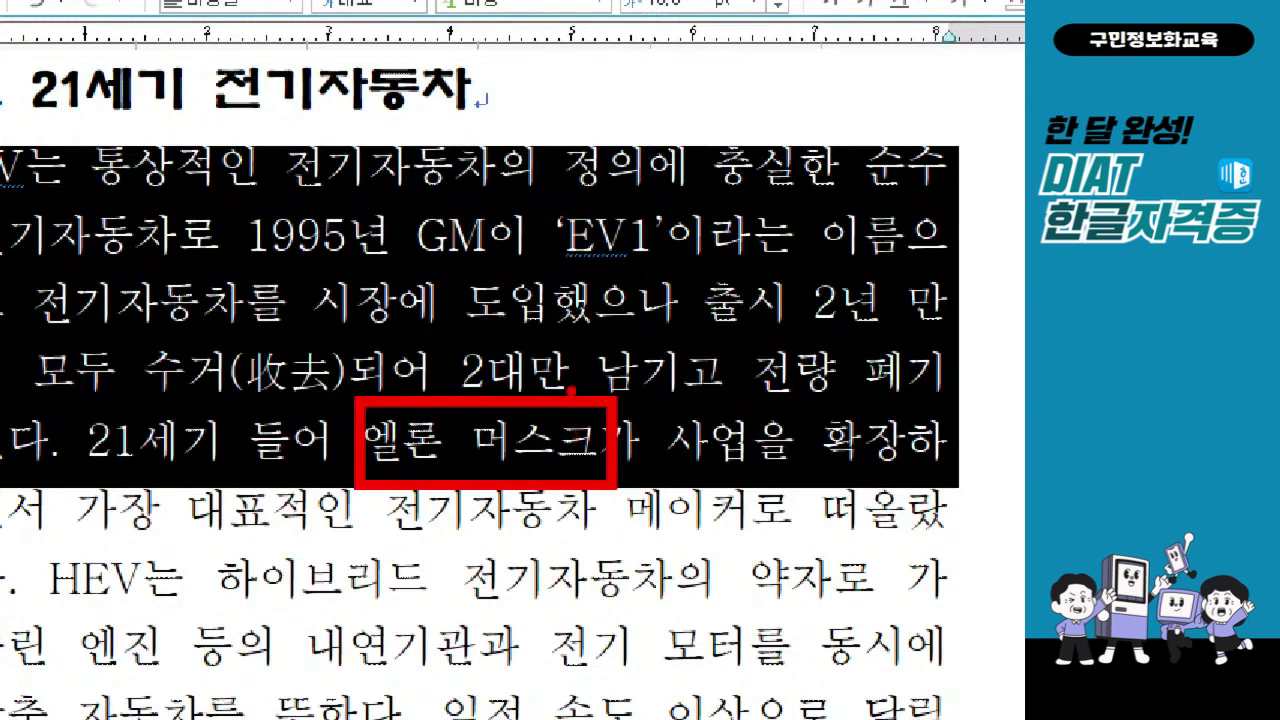
pyautogui.moveTo(570, 390); pyautogui.dragTo(635, 378)
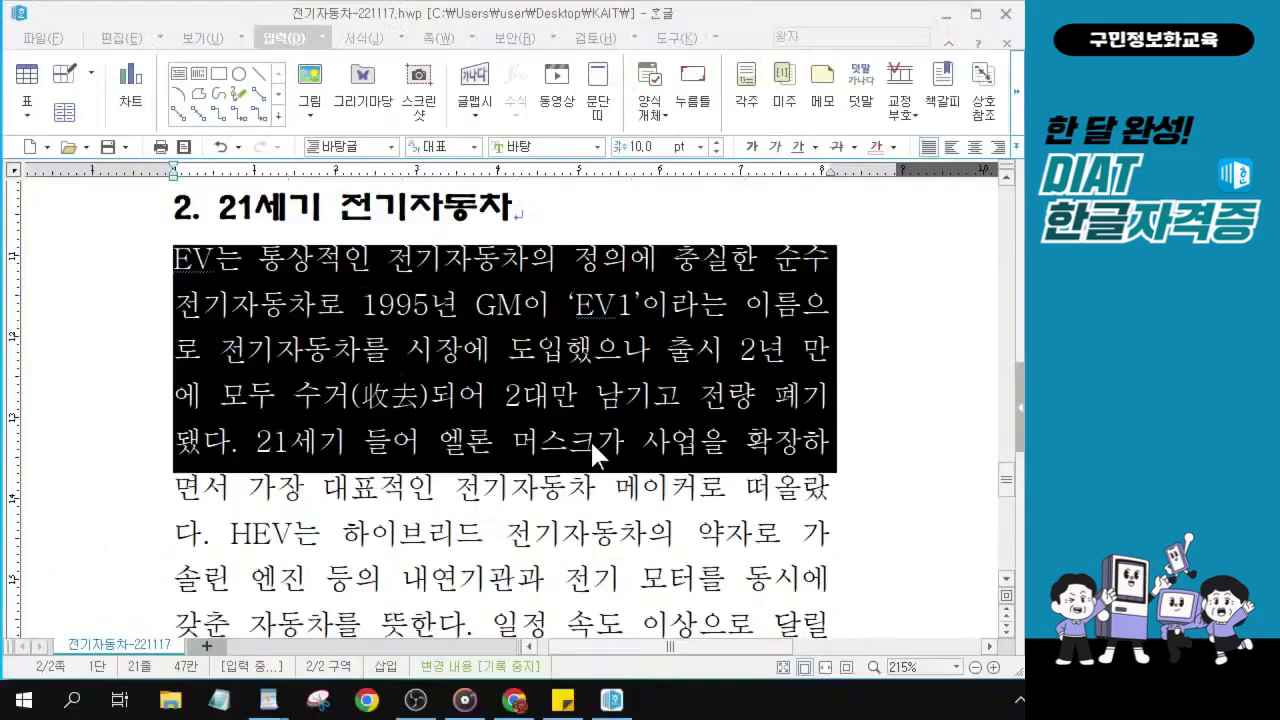
# - Insert a footnote (각주) right after 엘론 머스크 in the paragraph under "2. 21세기 전기자동차"
pyautogui.click(600, 449)
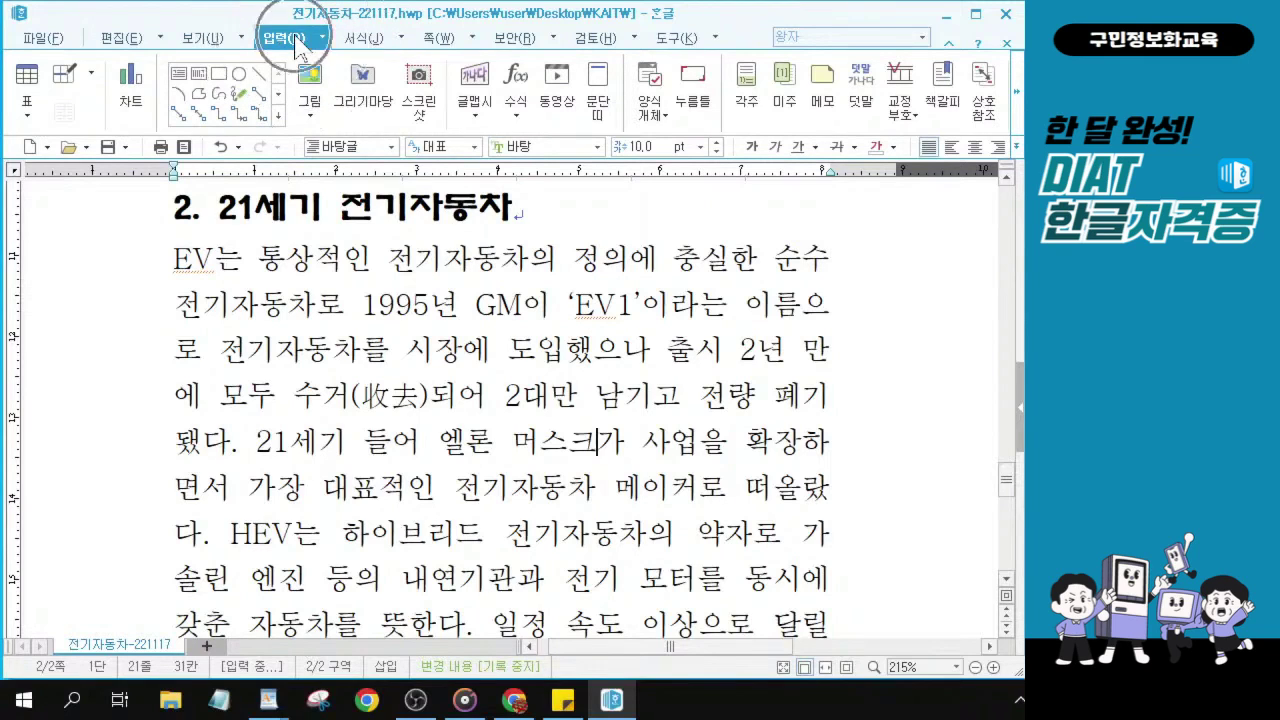
pyautogui.click(752, 118)
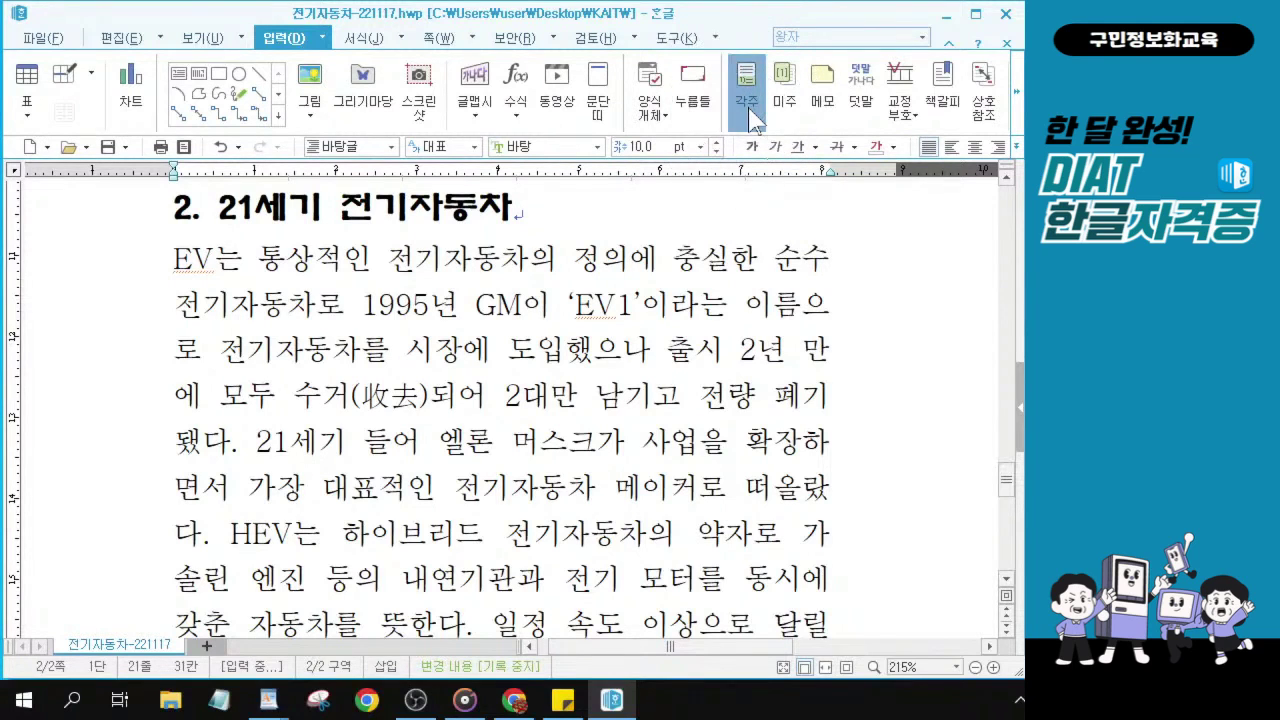
pyautogui.click(748, 107)
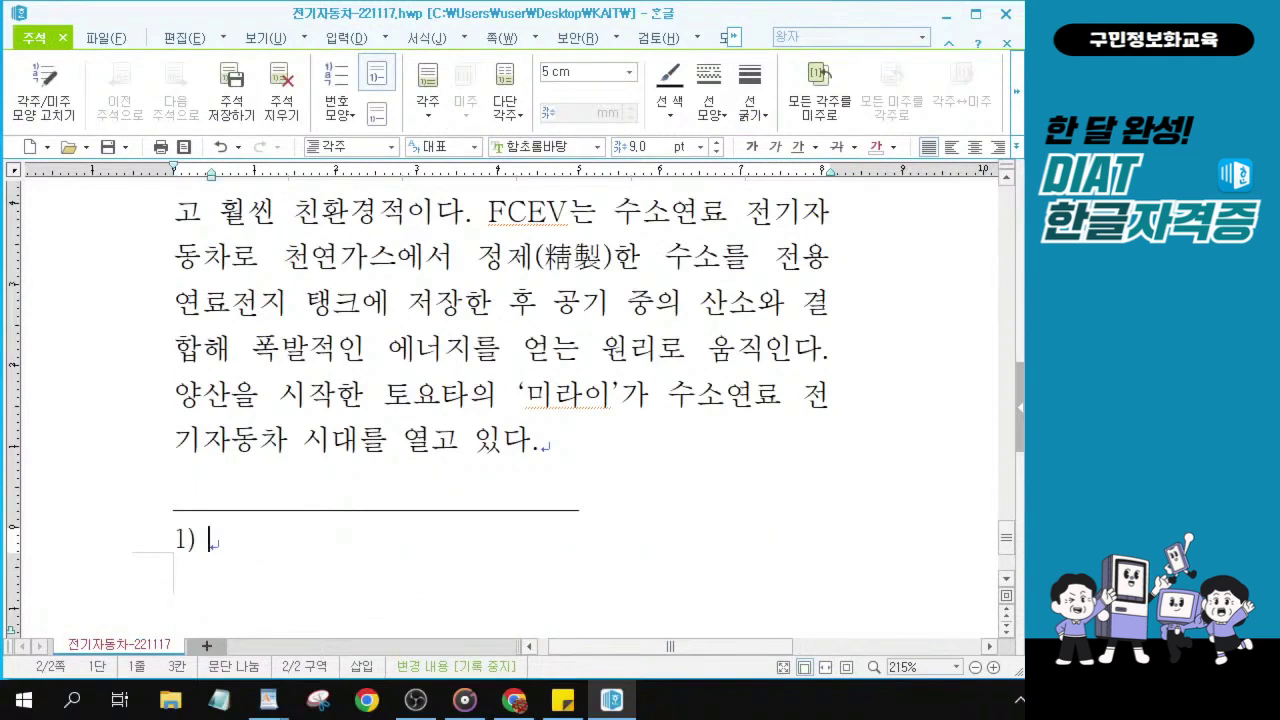
pyautogui.hotkey('alt', 'Tab')
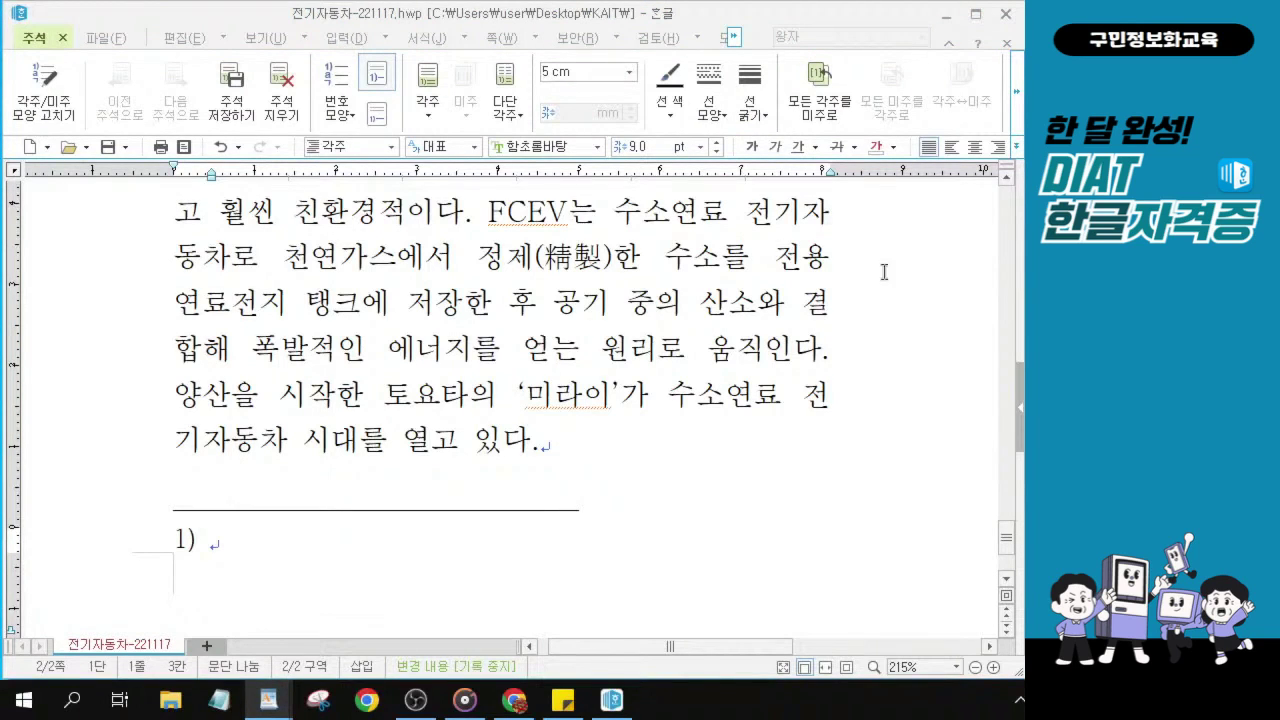
# - Enter the footnote text "전기차 제조업체 테슬라 모터스의 최고경영자", with 최고경영자 written without a space
pyautogui.click(240, 535)
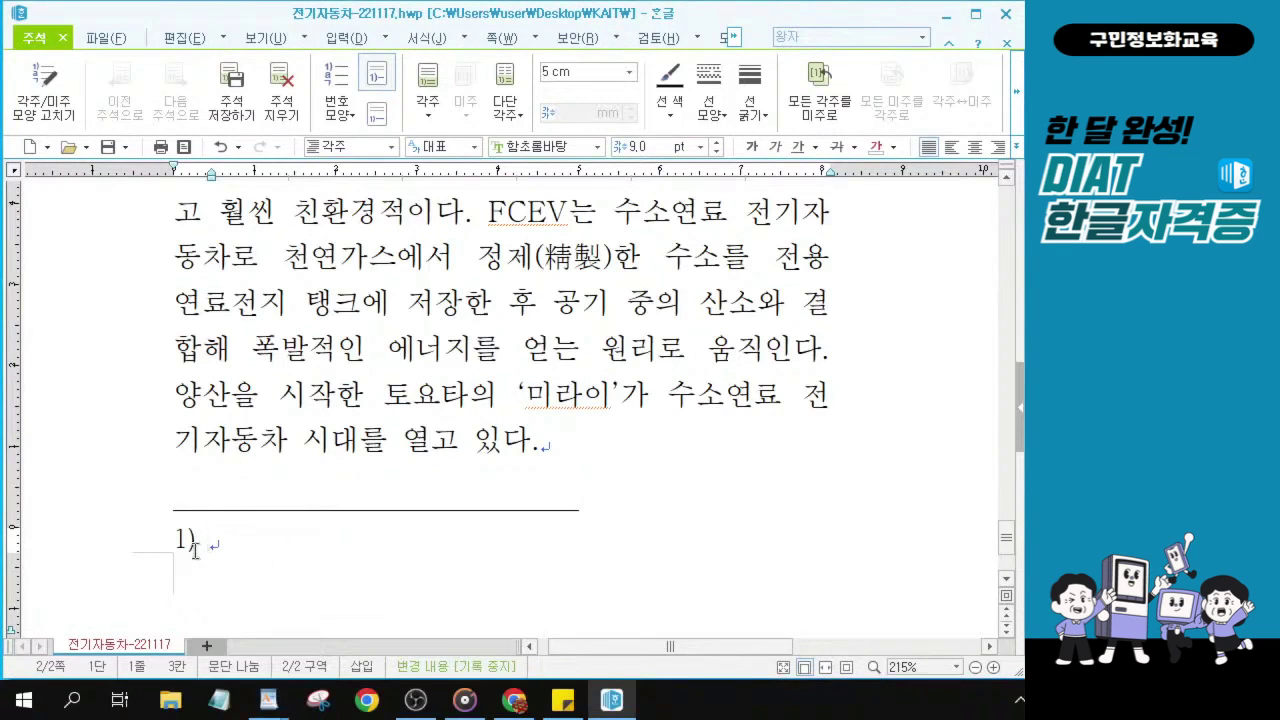
pyautogui.write('전기차')
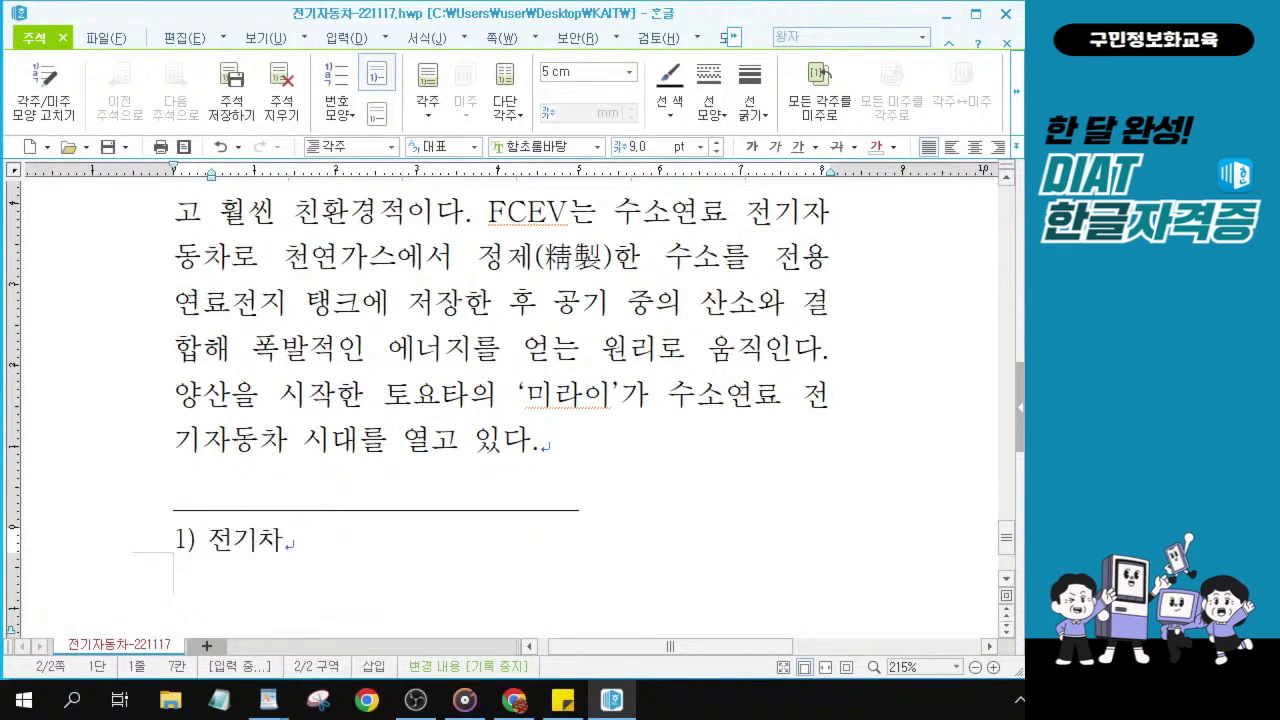
pyautogui.write(' 제조업')
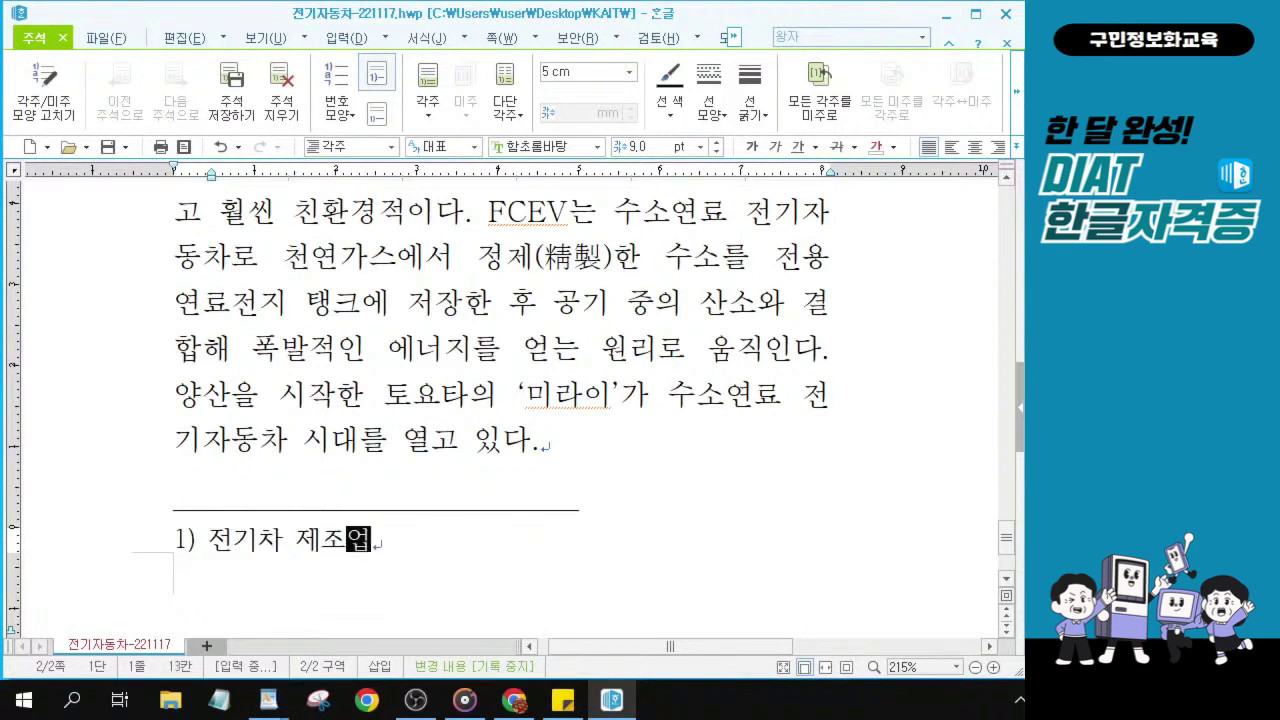
pyautogui.write('체 모')
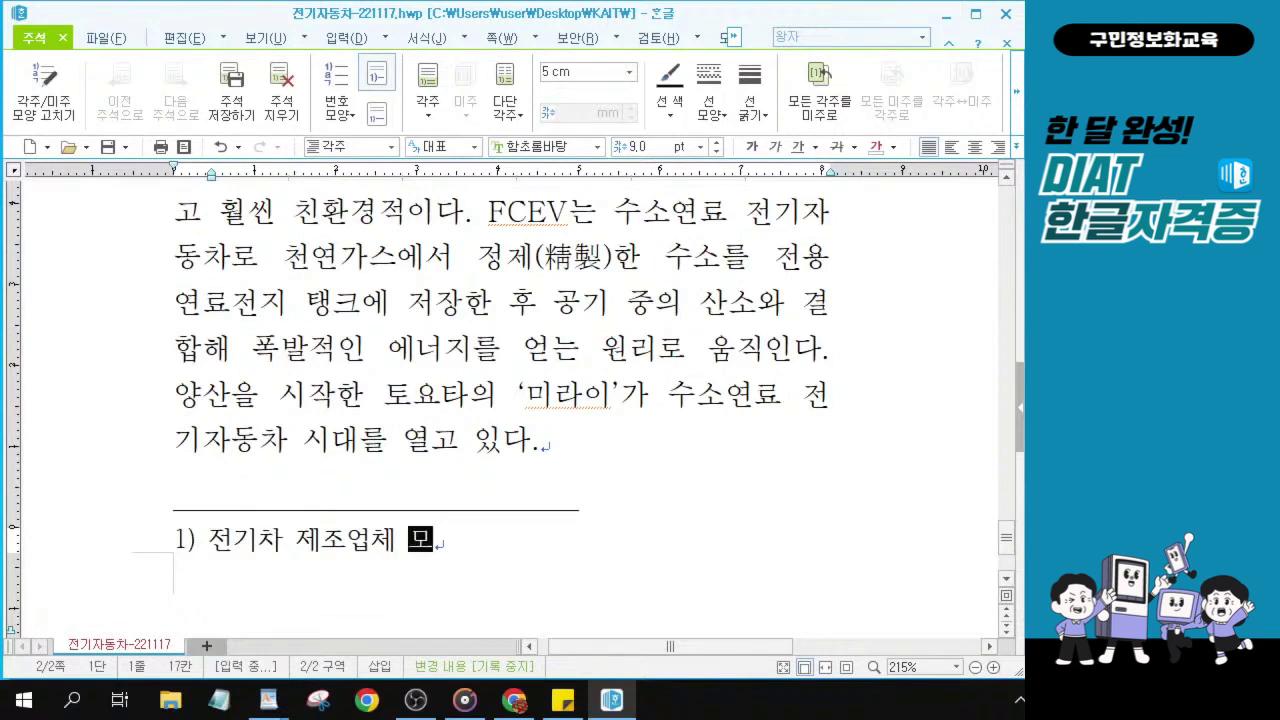
pyautogui.press('BackSpace')
pyautogui.press('BackSpace')
pyautogui.write('테슬라 모텃')
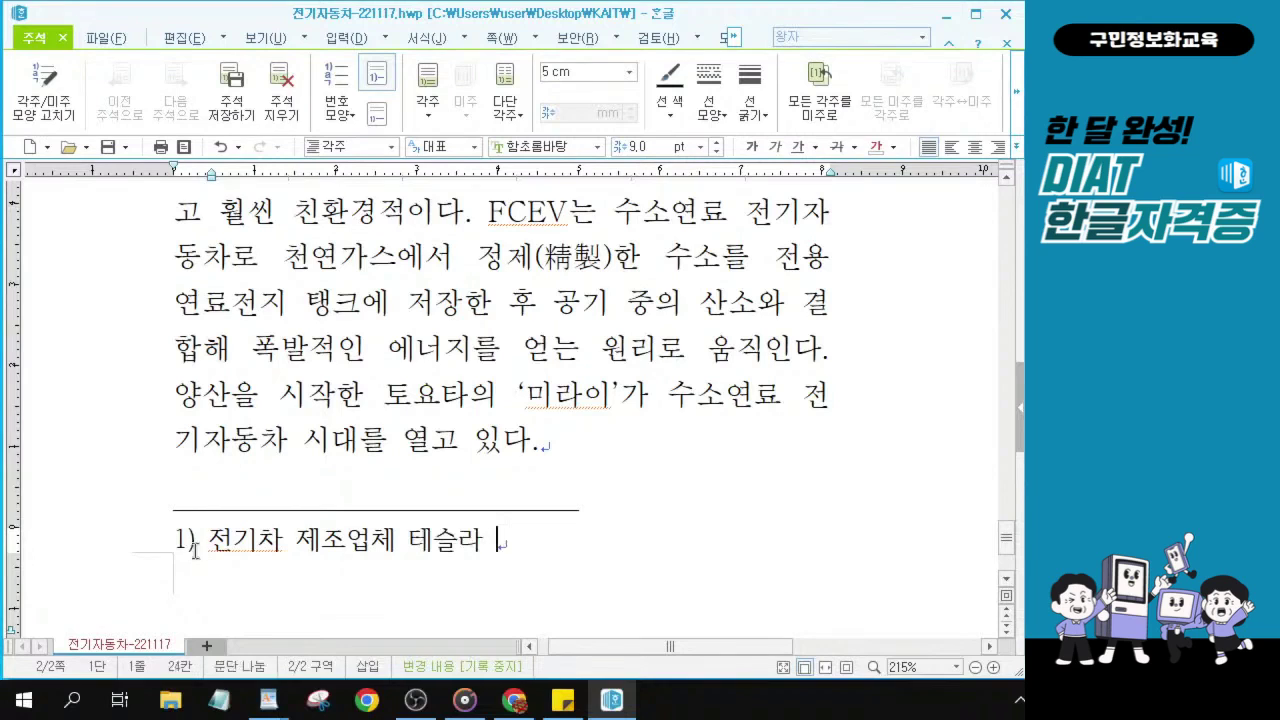
pyautogui.write('스의 ')
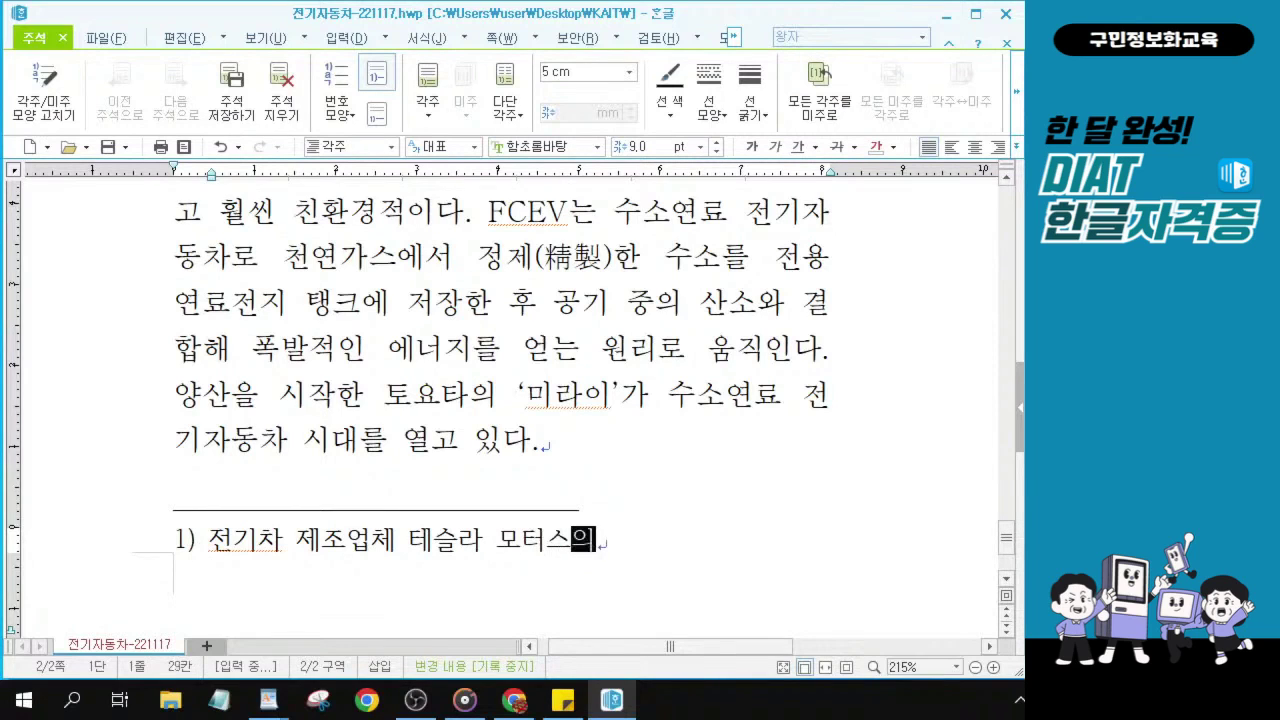
pyautogui.write('최고 ')
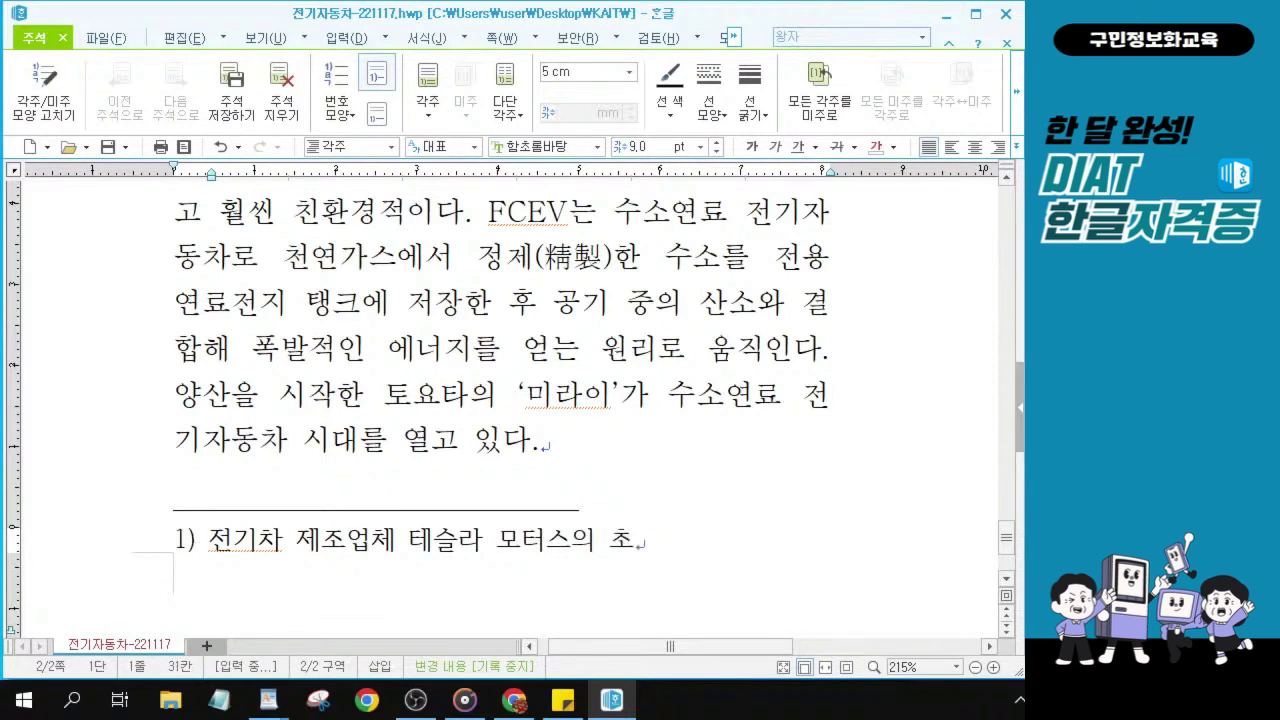
pyautogui.write('경영자')
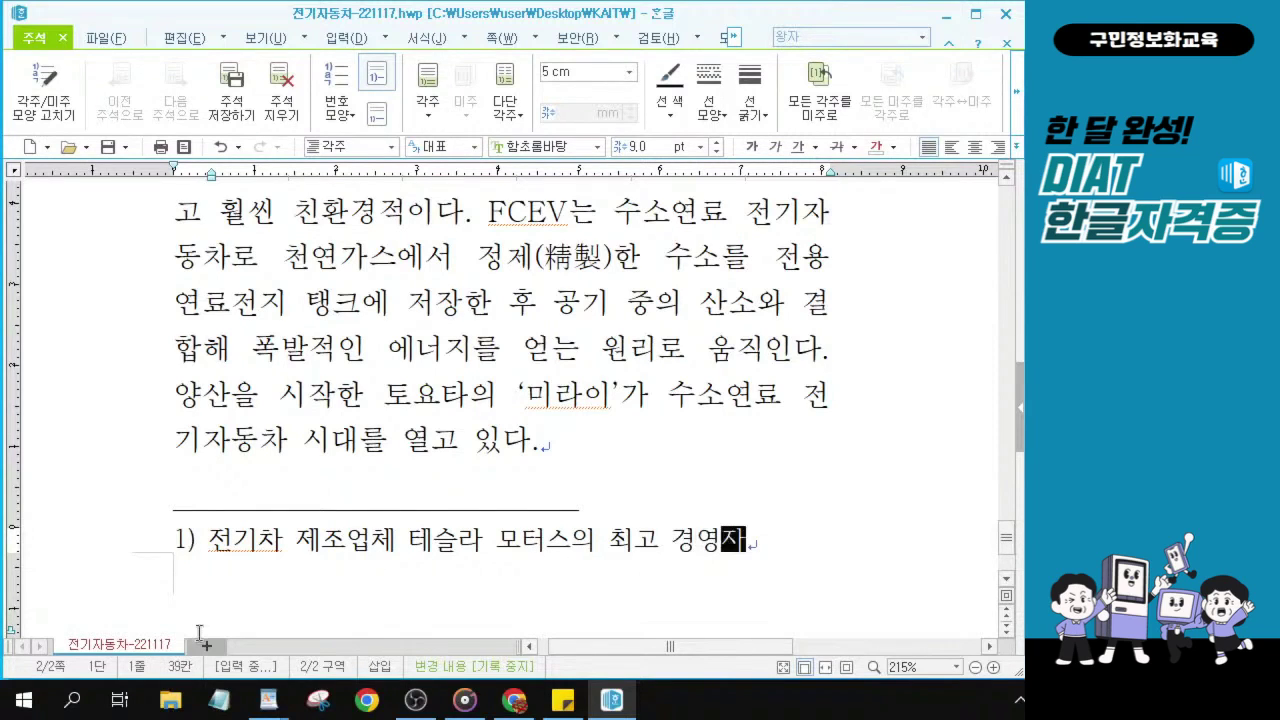
pyautogui.click(658, 540)
pyautogui.press('Delete')
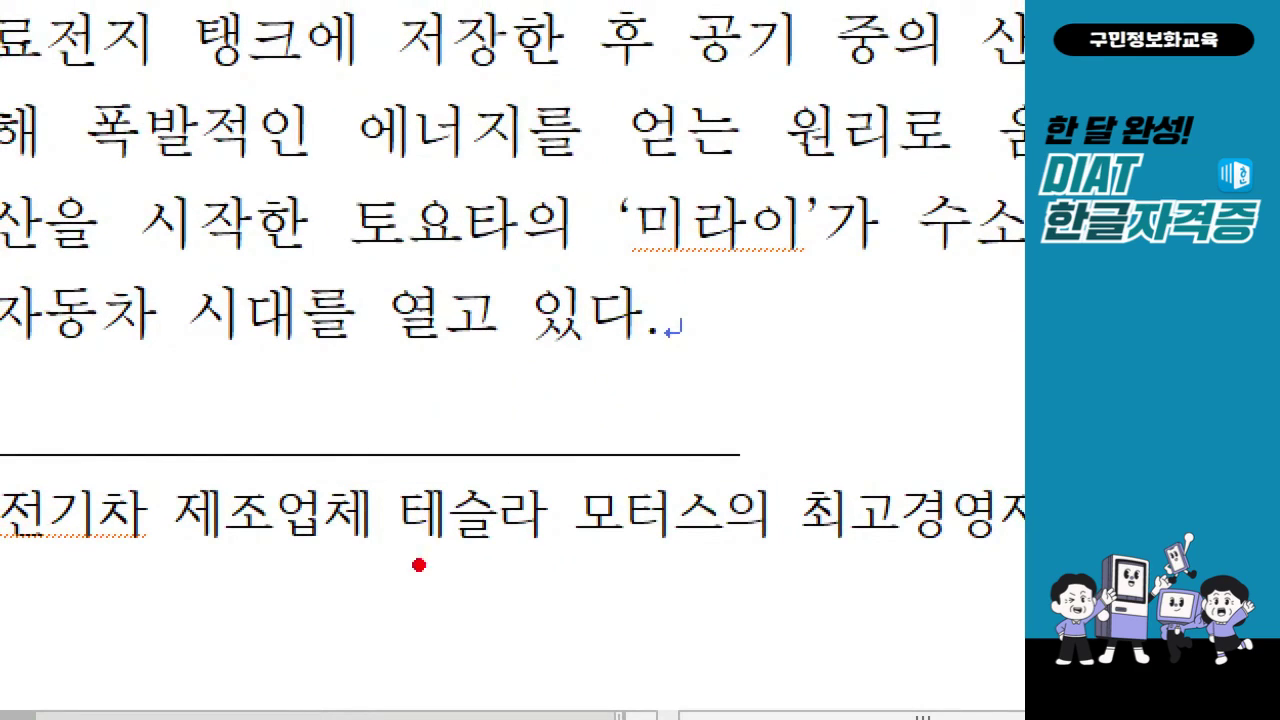
# - Set the font of the entire footnote line, including its number, to 굴림체
pyautogui.moveTo(3, 458); pyautogui.dragTo(1024, 575)
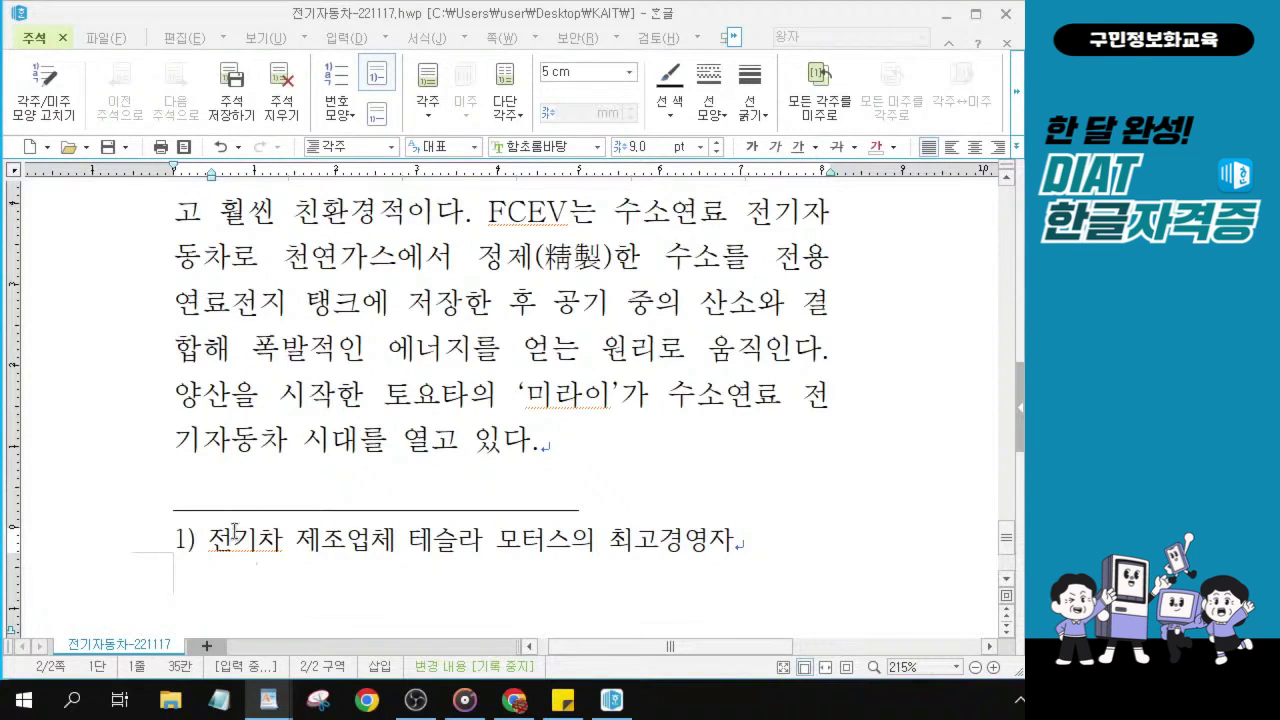
pyautogui.click(206, 540)
pyautogui.moveTo(777, 541); pyautogui.dragTo(139, 507)
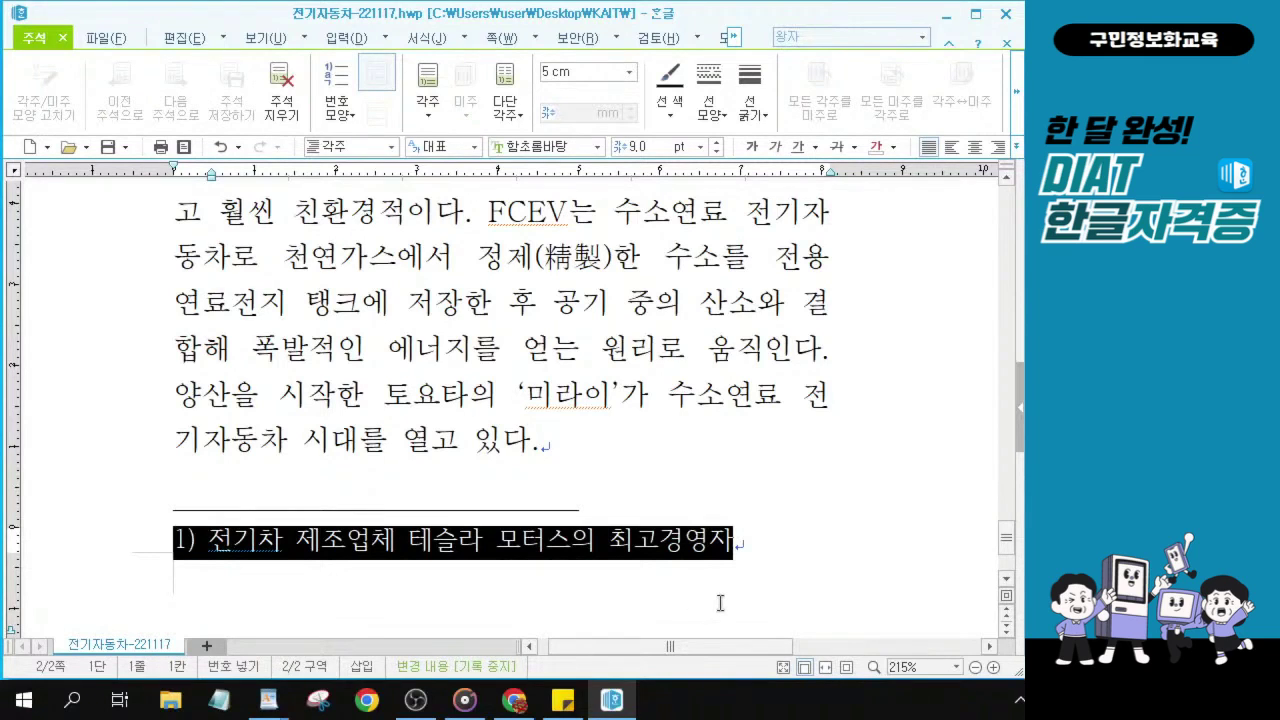
pyautogui.click(537, 146)
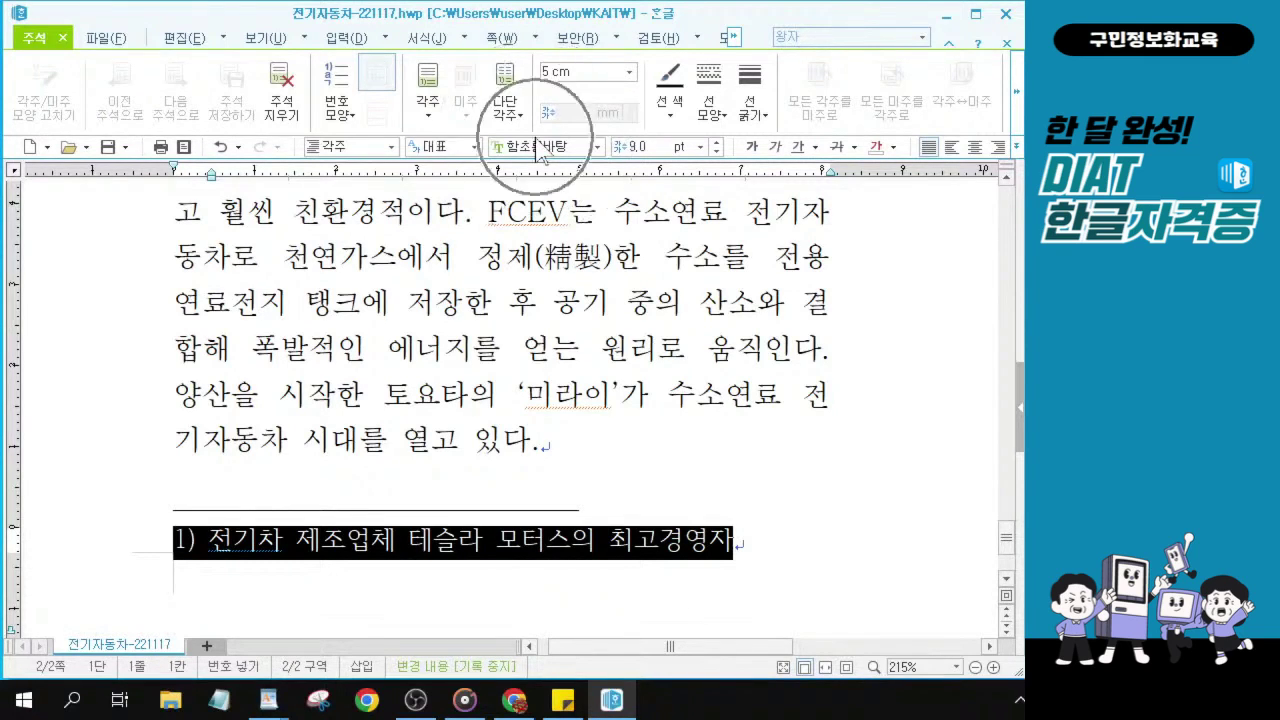
pyautogui.click(535, 146)
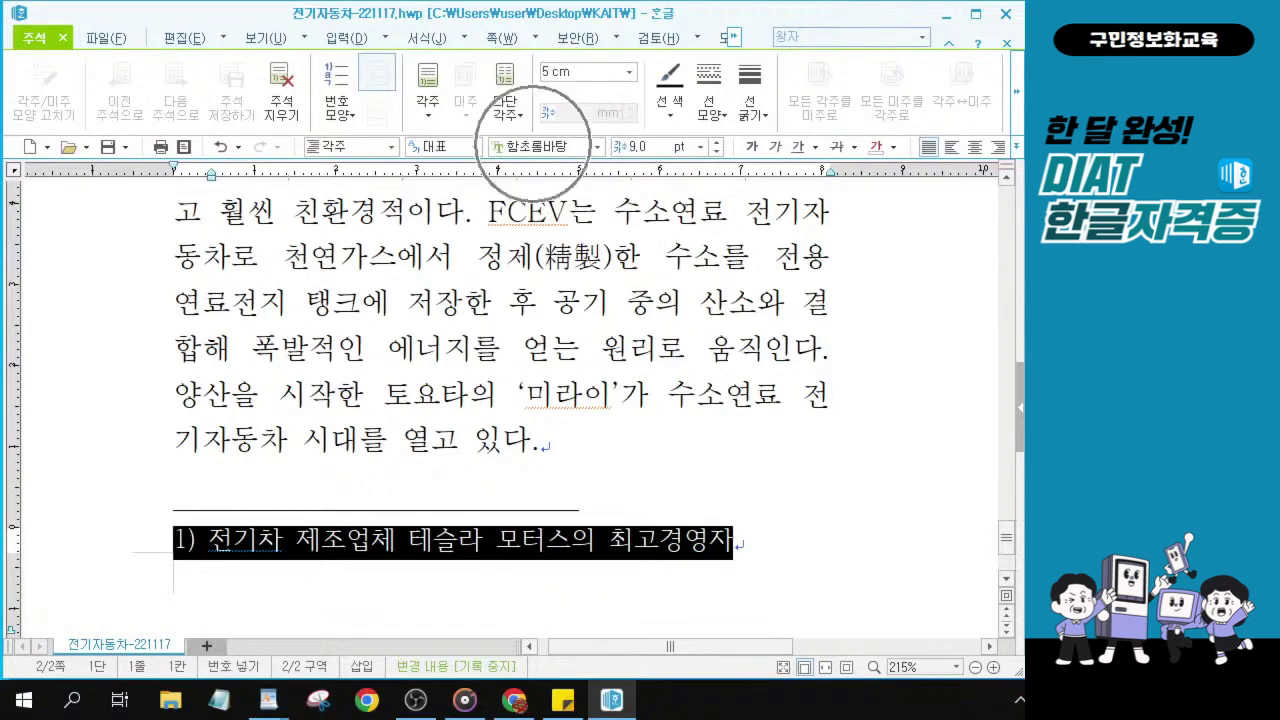
pyautogui.write('굴')
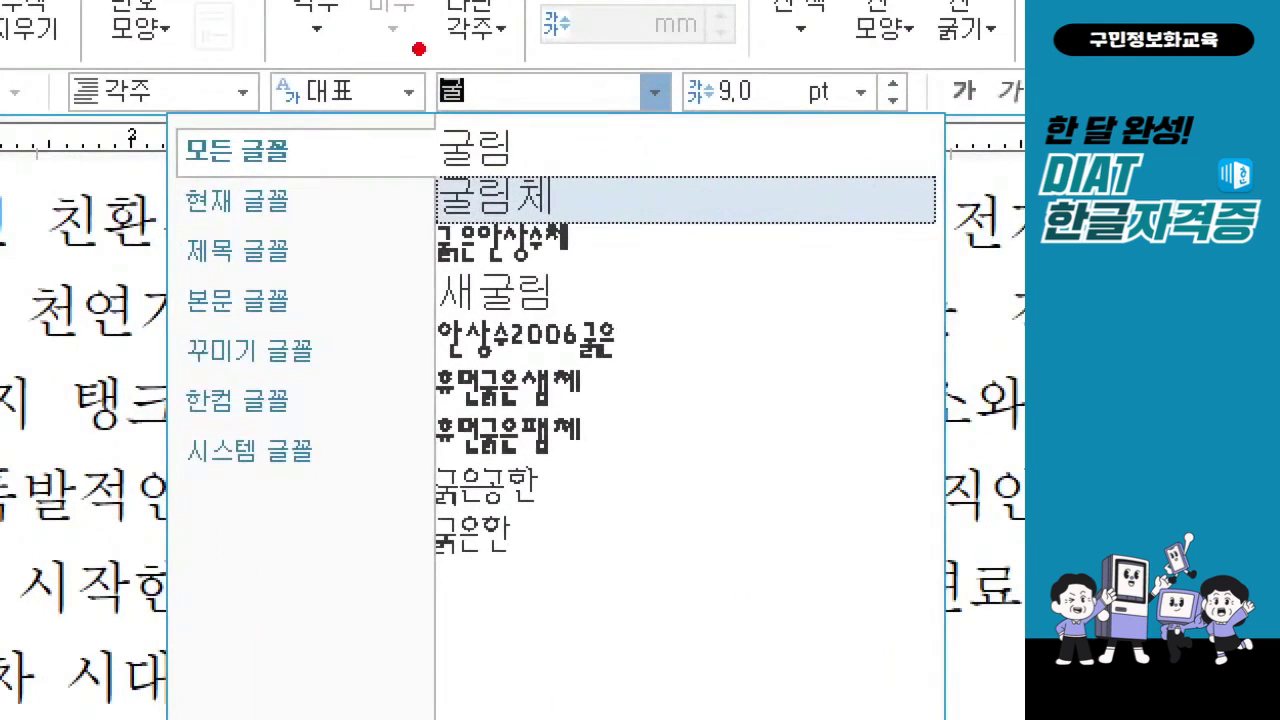
pyautogui.moveTo(560, 163)
pyautogui.mouseDown()
pyautogui.moveTo(585, 193)
pyautogui.moveTo(665, 145)
pyautogui.mouseUp()
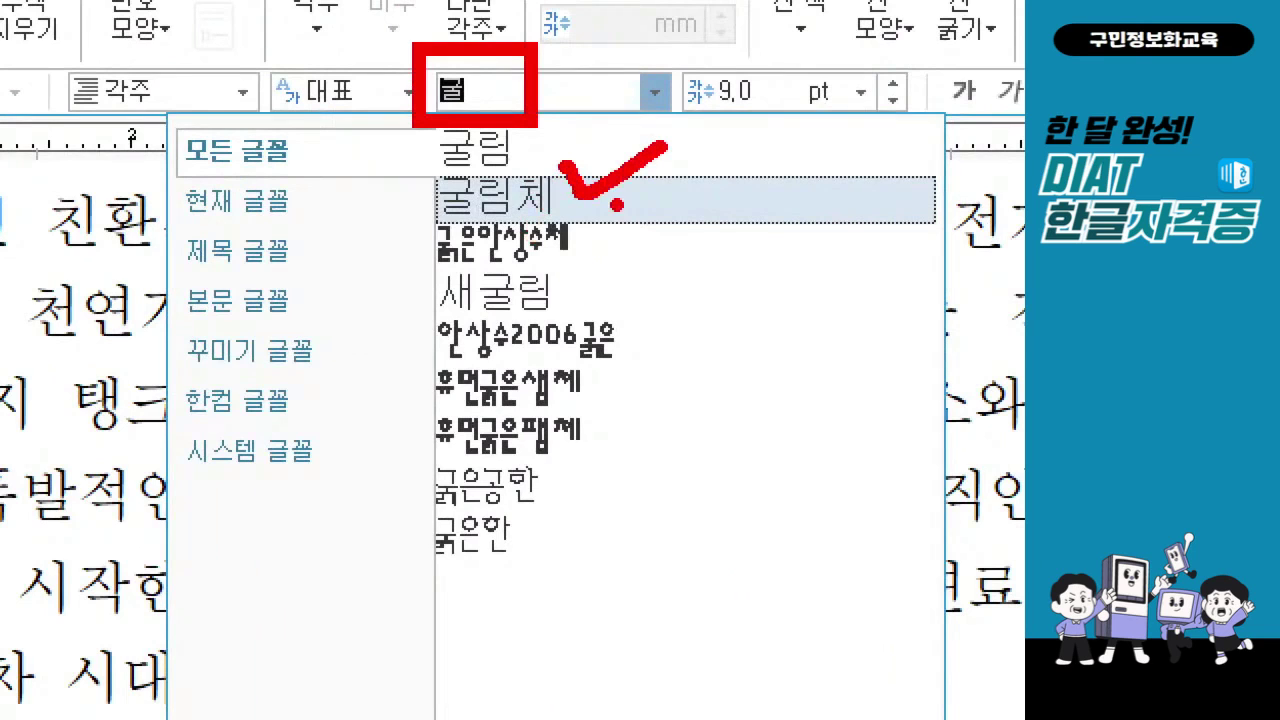
pyautogui.press('Escape')
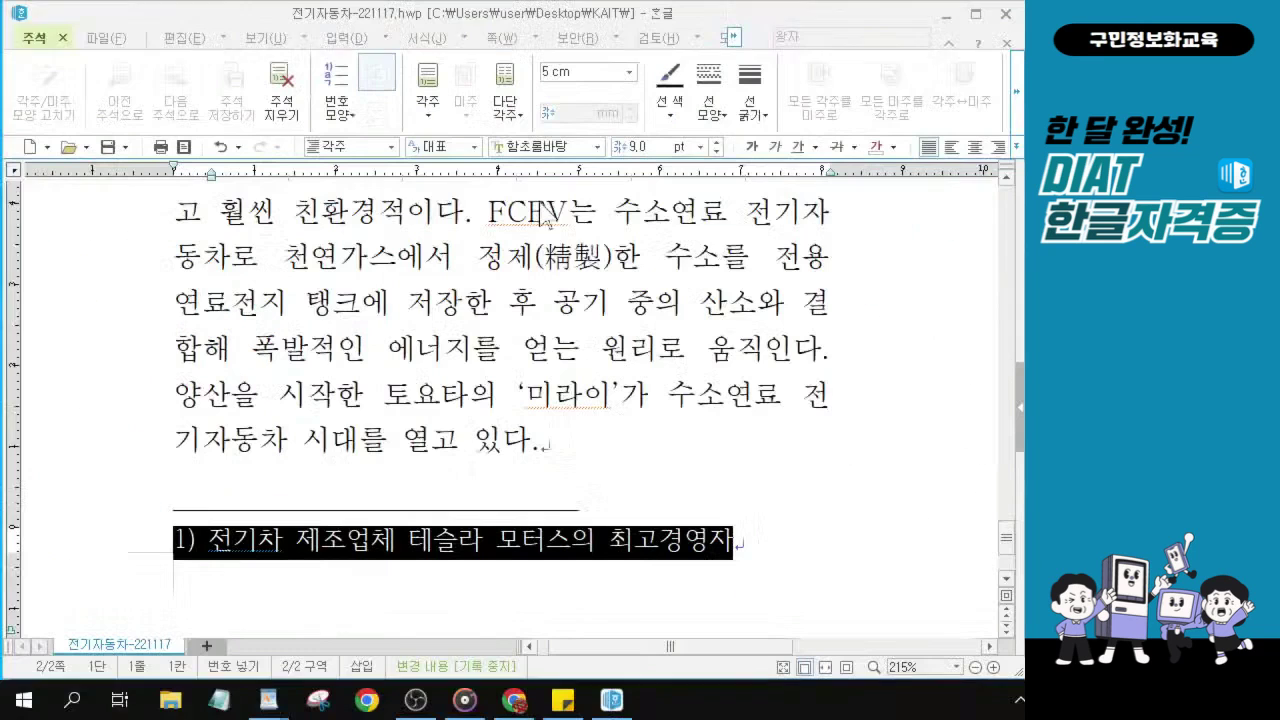
pyautogui.click(597, 147)
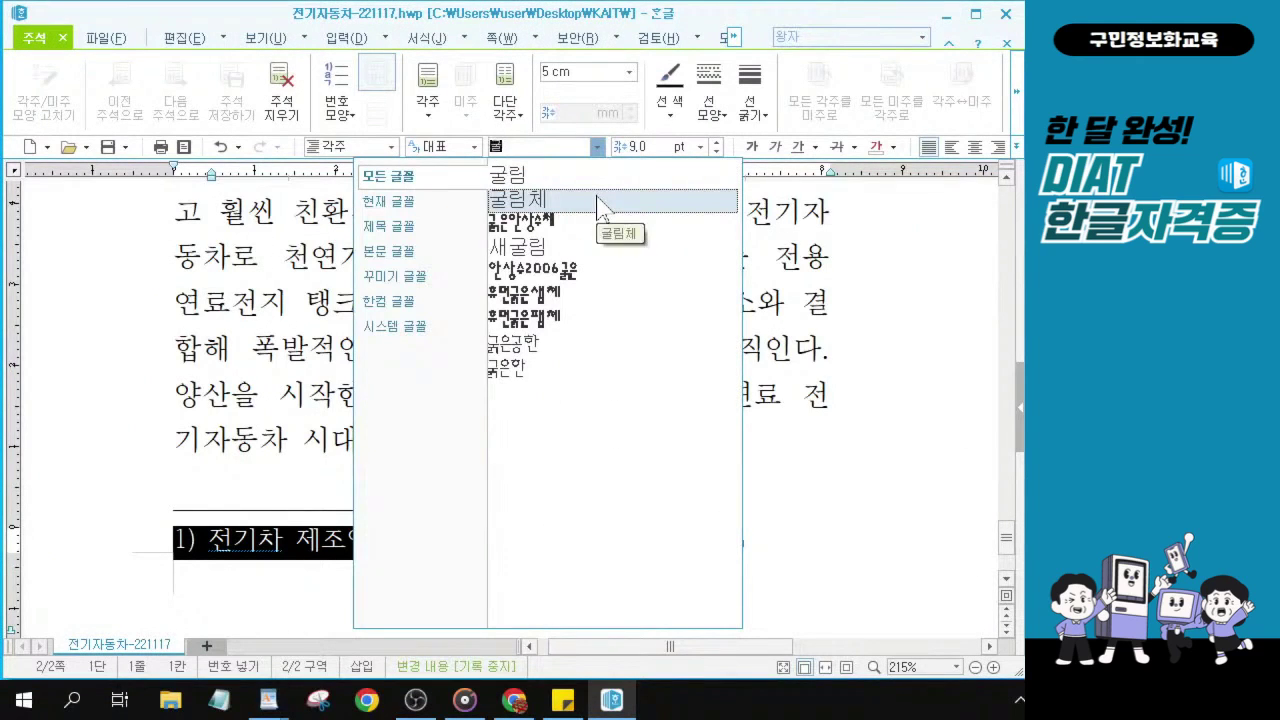
pyautogui.click(582, 204)
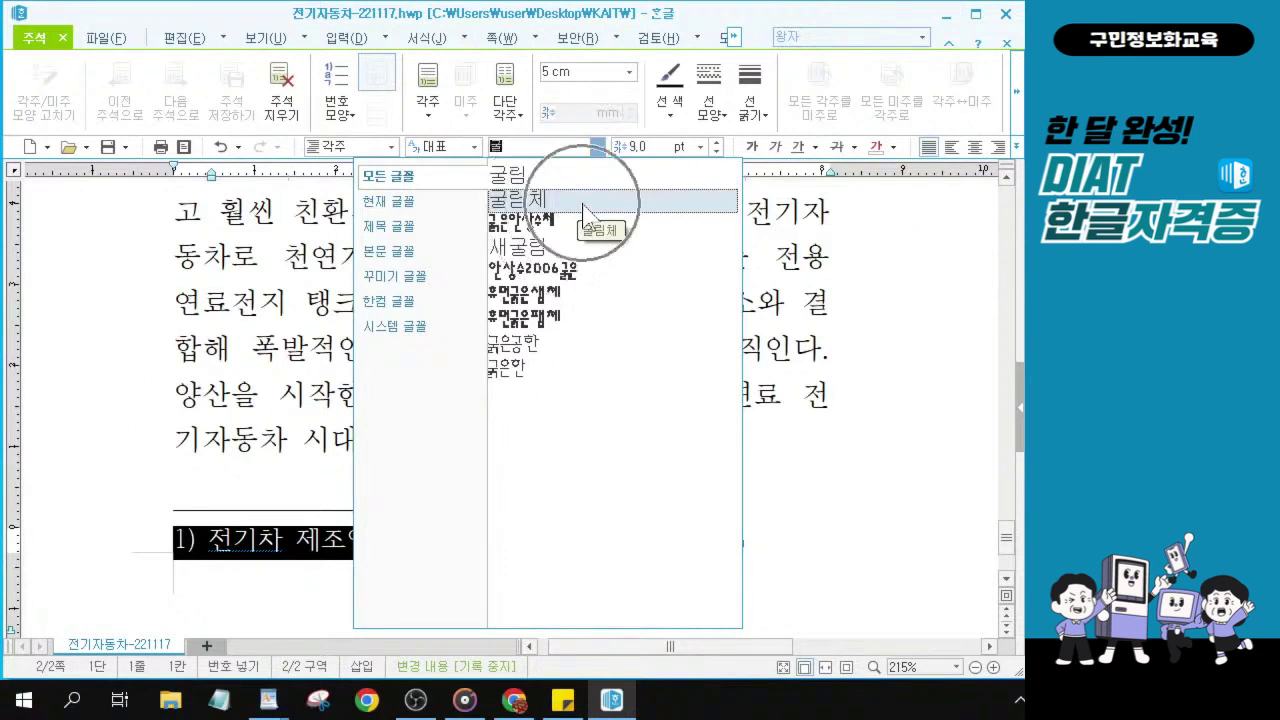
pyautogui.click(583, 206)
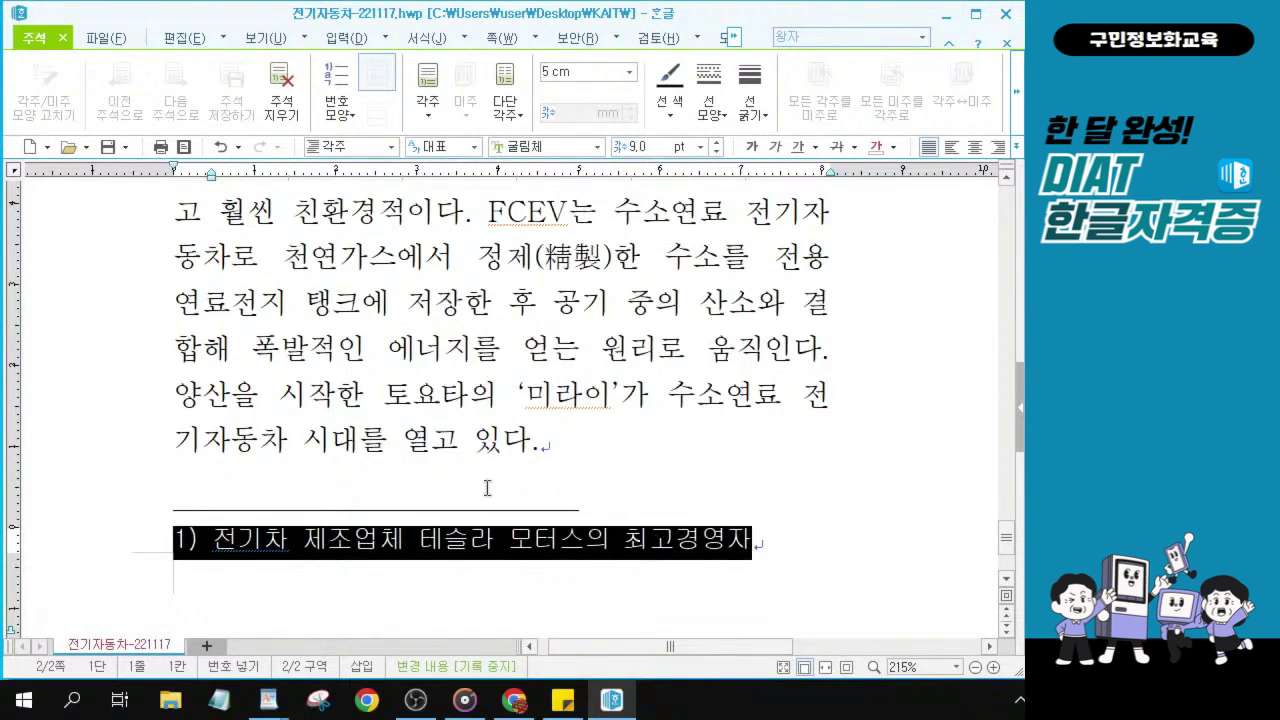
pyautogui.click(400, 538)
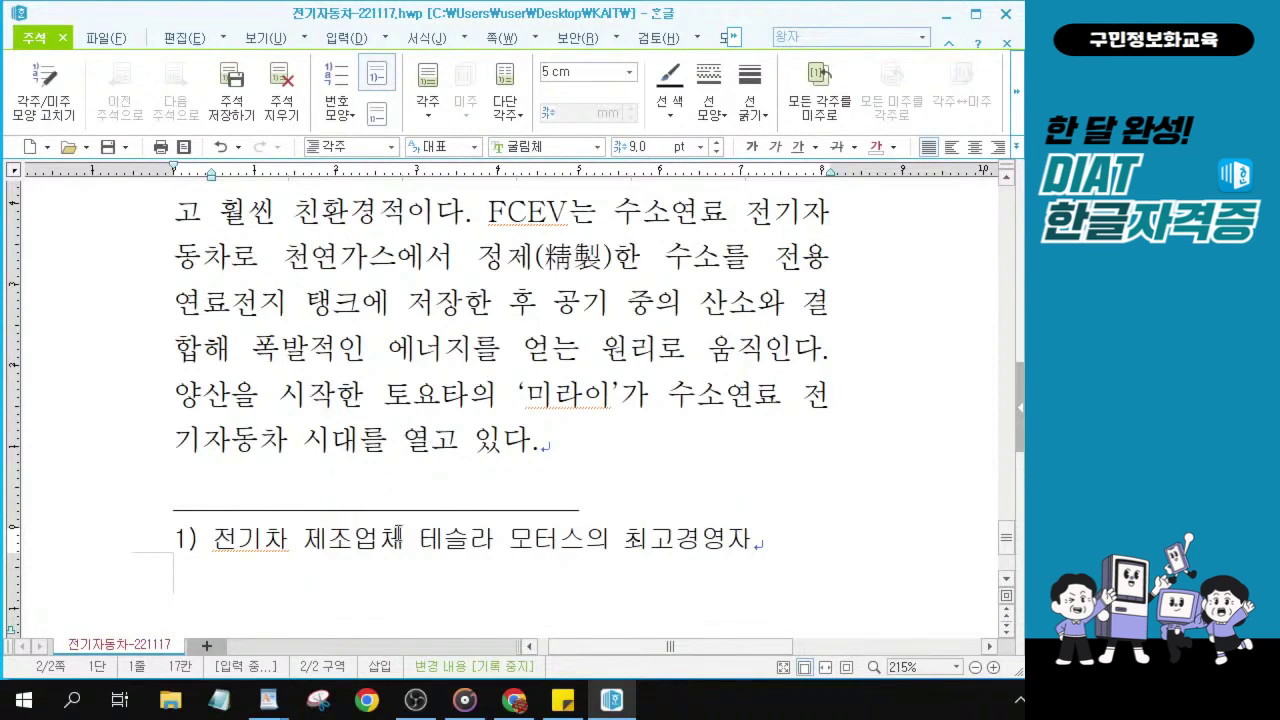
pyautogui.click(400, 538)
pyautogui.press('Right')
pyautogui.press('Right')
pyautogui.press('Right')
pyautogui.press('Right')
pyautogui.click(475, 541)
pyautogui.moveTo(166, 550); pyautogui.dragTo(190, 554)
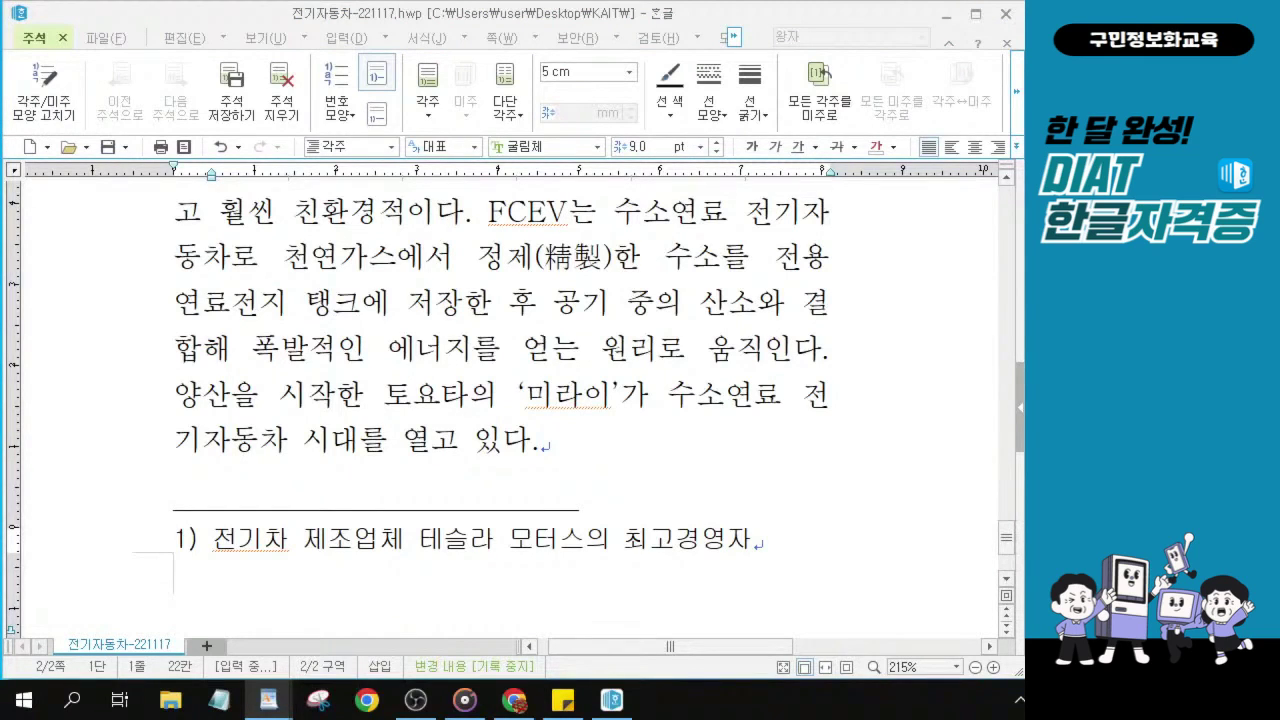
# - Change the footnote number format to the circled capital letters Ⓐ,Ⓑ,Ⓒ
pyautogui.click(44, 100)
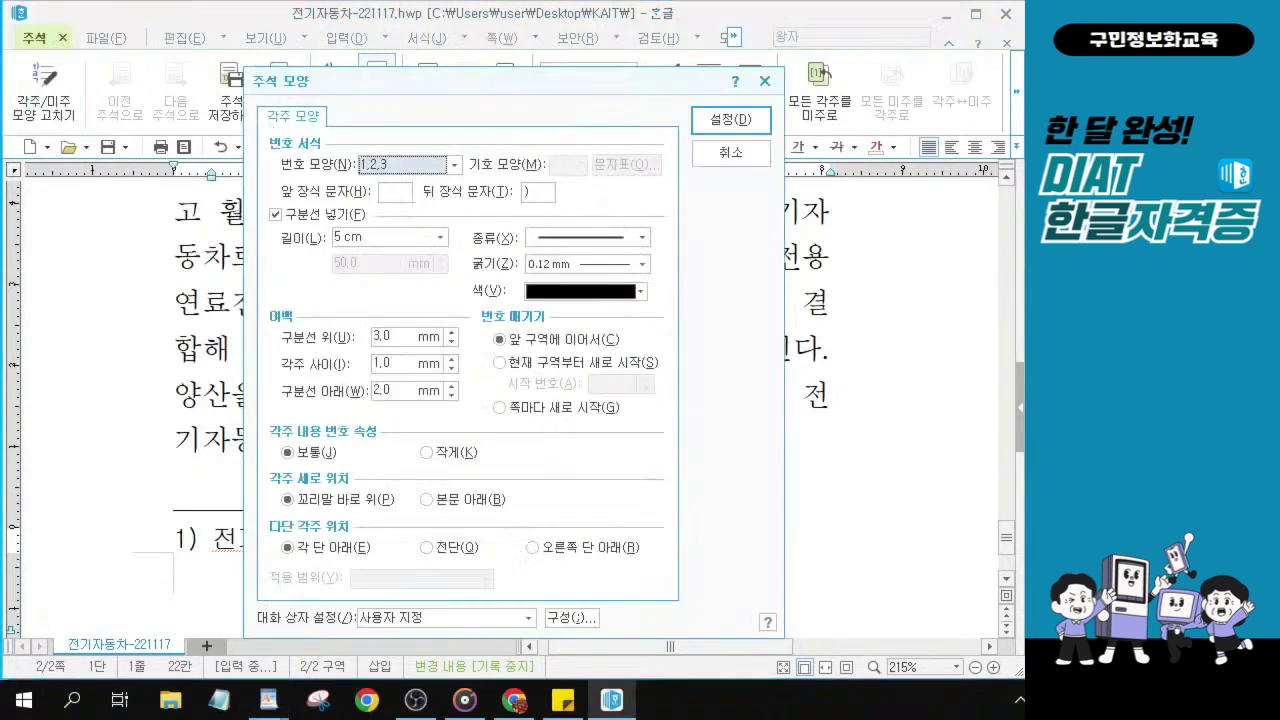
pyautogui.hotkey('alt', 'Tab')
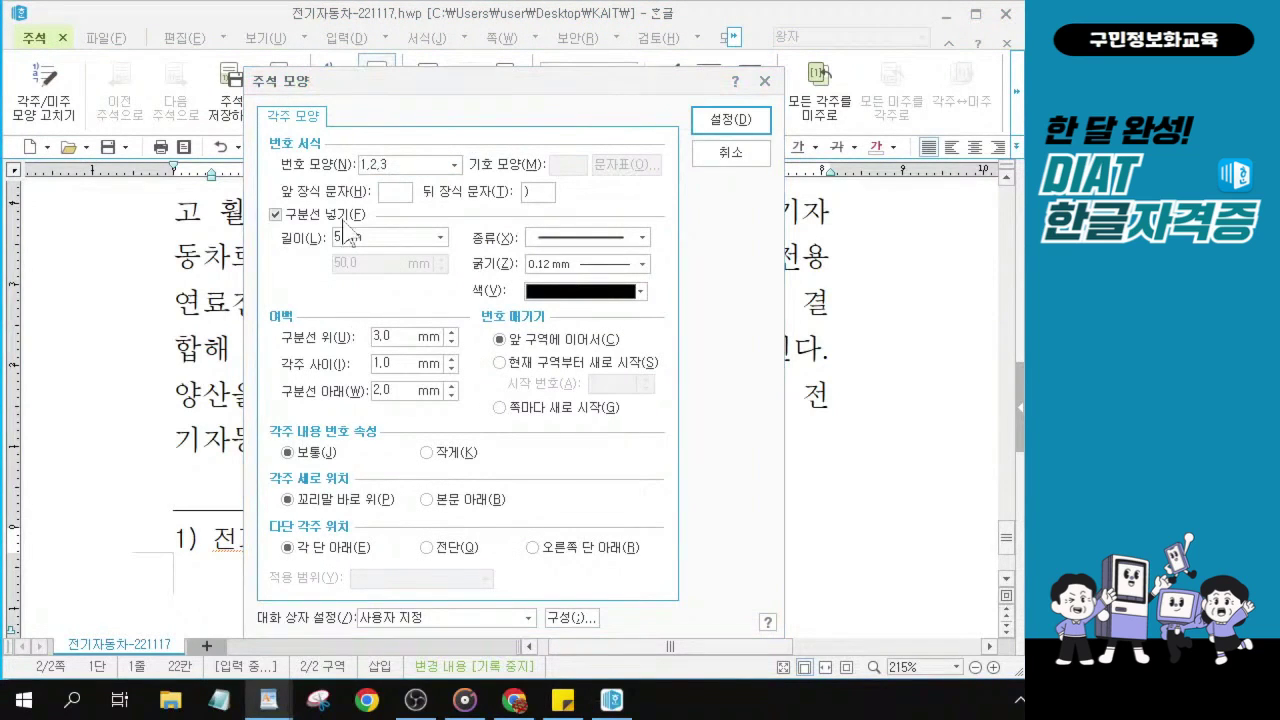
pyautogui.click(453, 165)
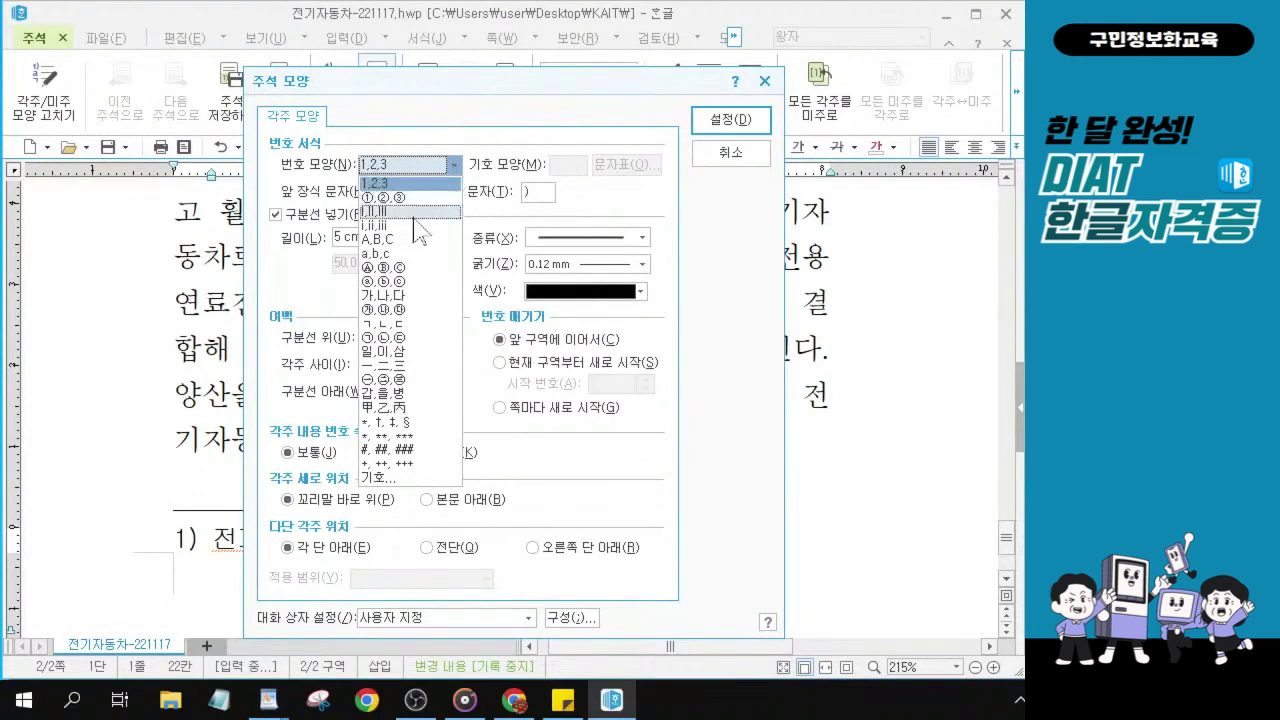
pyautogui.click(405, 268)
pyautogui.press('alt')
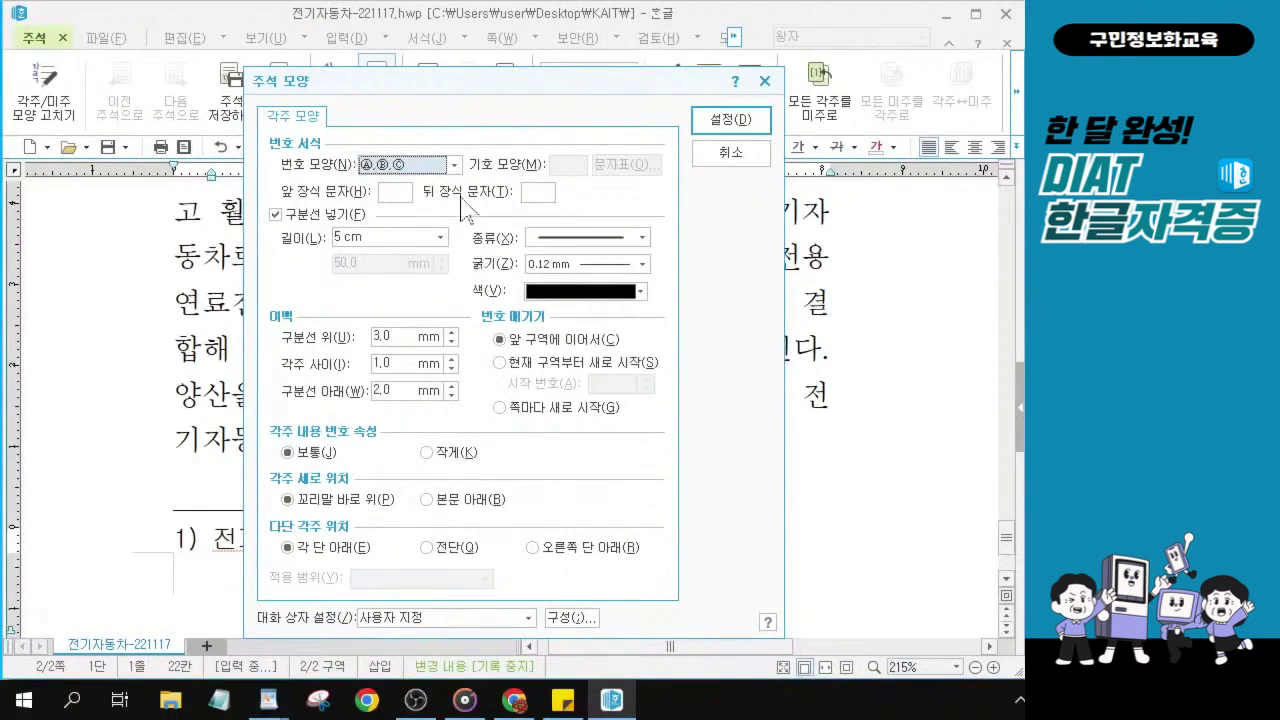
pyautogui.press('alt')
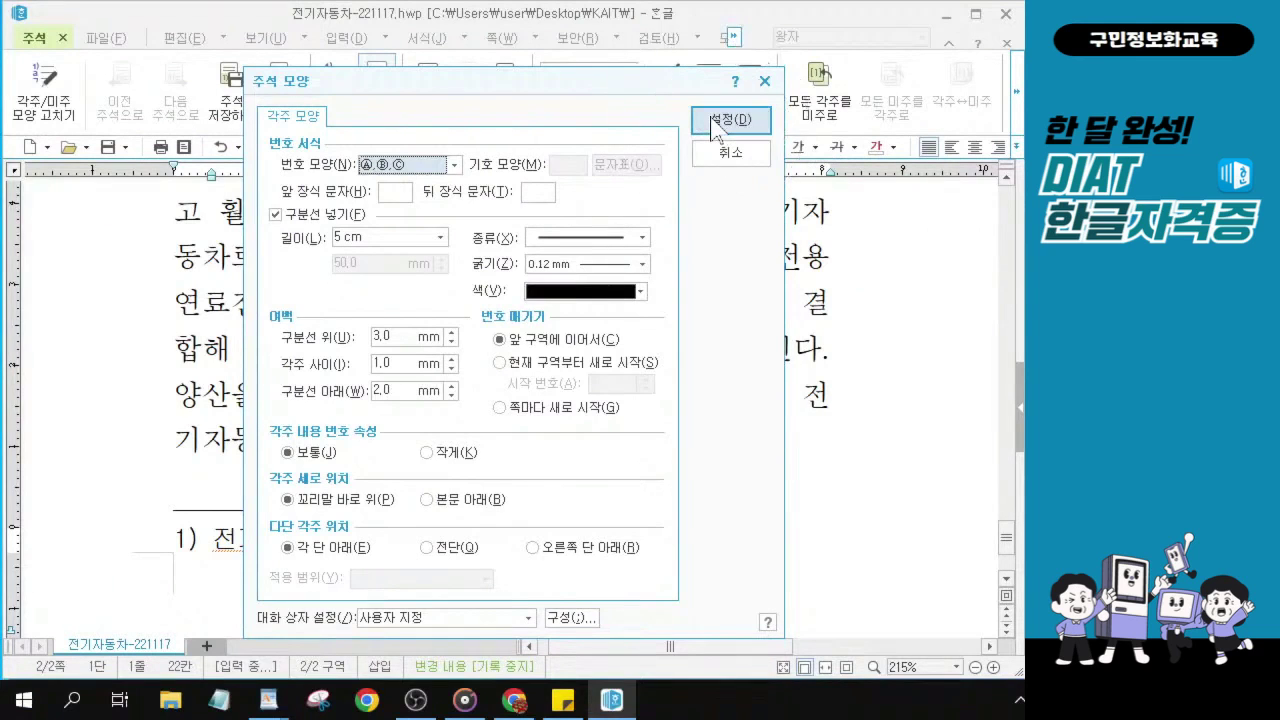
pyautogui.click(714, 122)
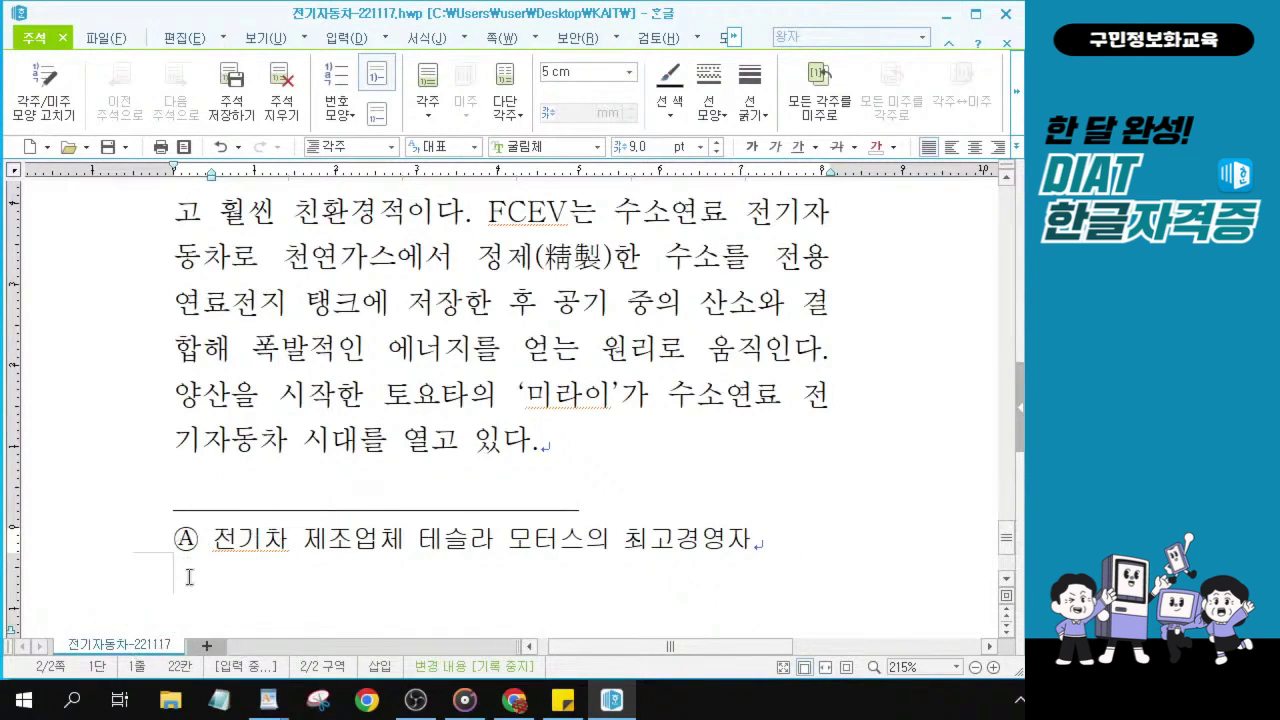
# - Close footnote editing and check the reference mark after "엘론 머스크" against the footnote text
pyautogui.click(1019, 100)
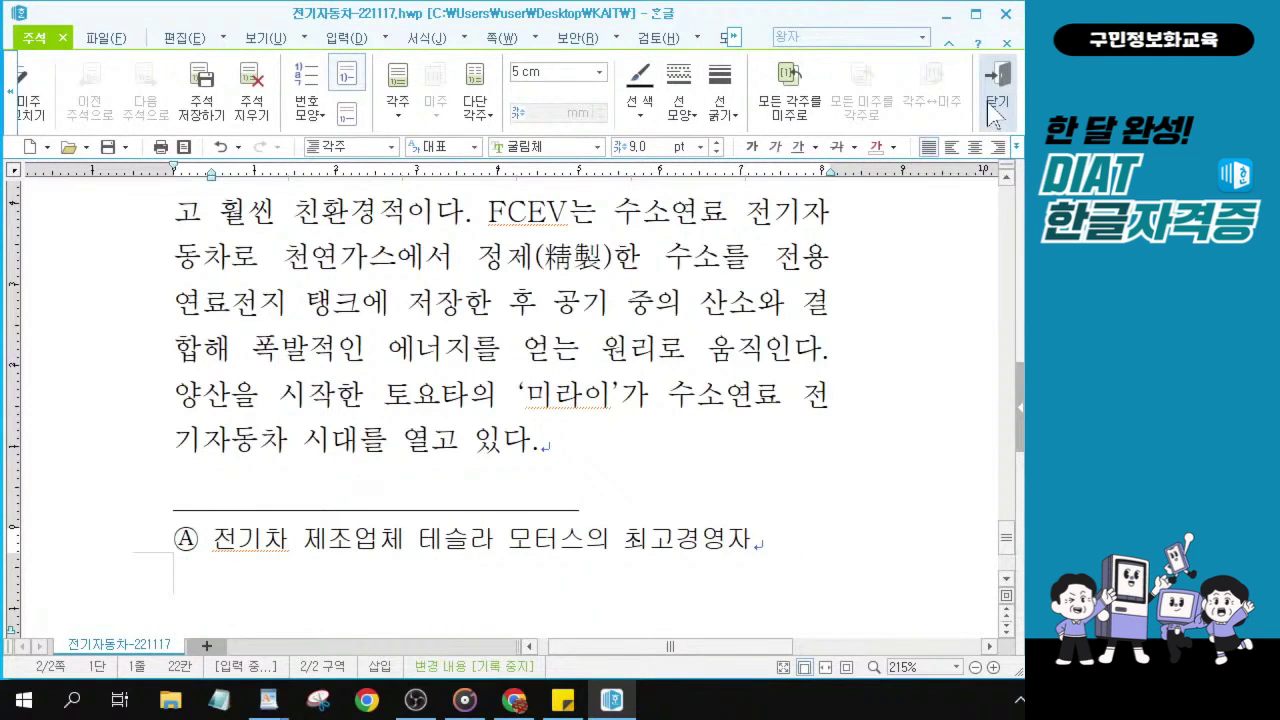
pyautogui.click(990, 104)
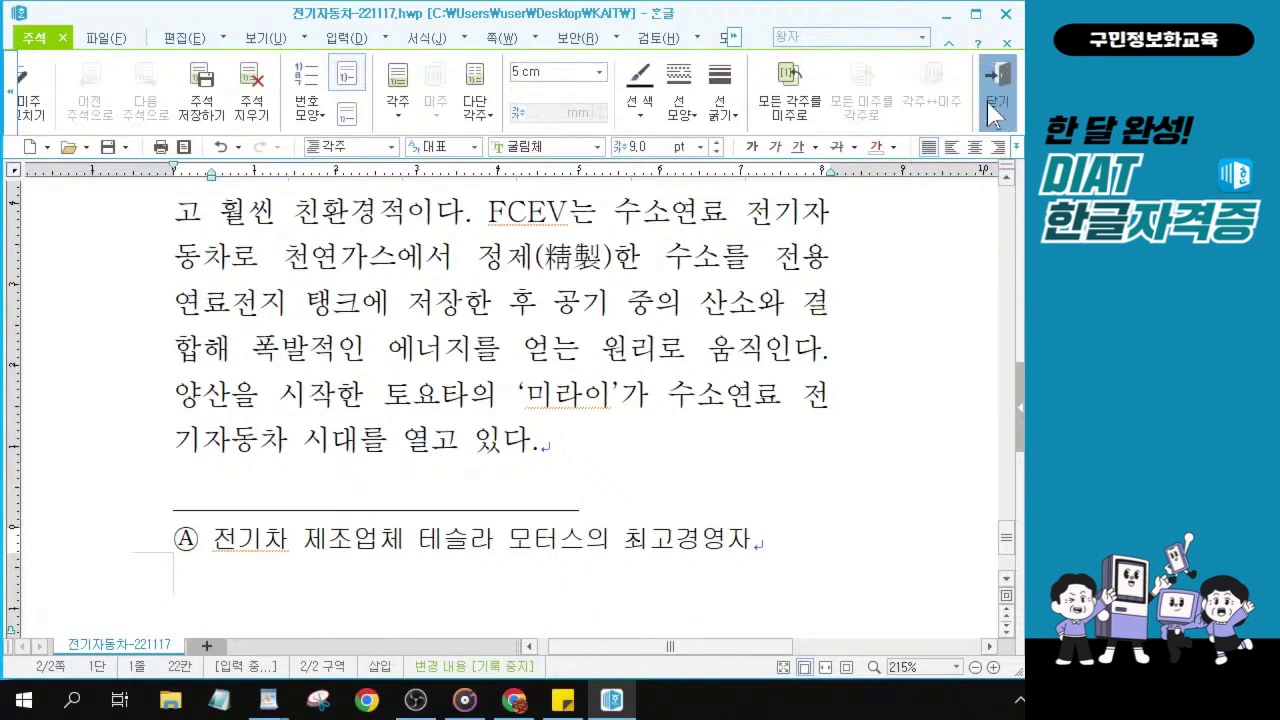
pyautogui.click(987, 101)
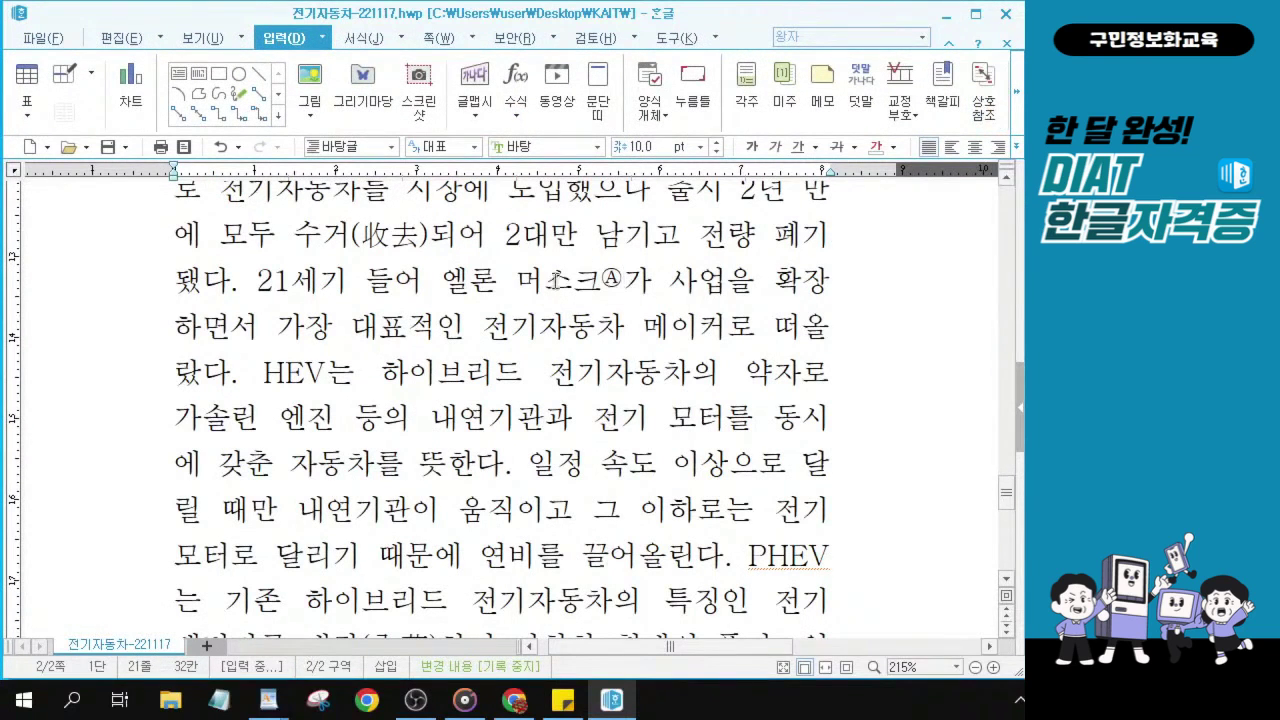
pyautogui.moveTo(442, 282); pyautogui.dragTo(648, 282)
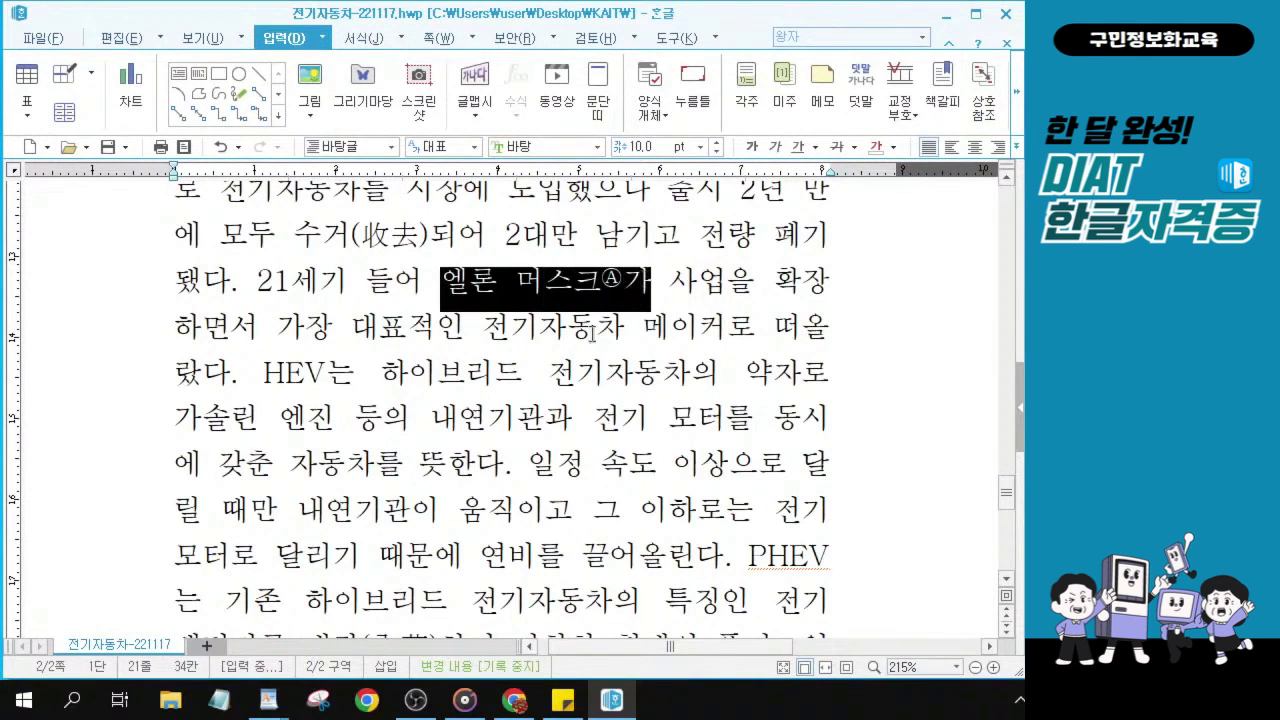
pyautogui.scroll(-5, 547, 433)
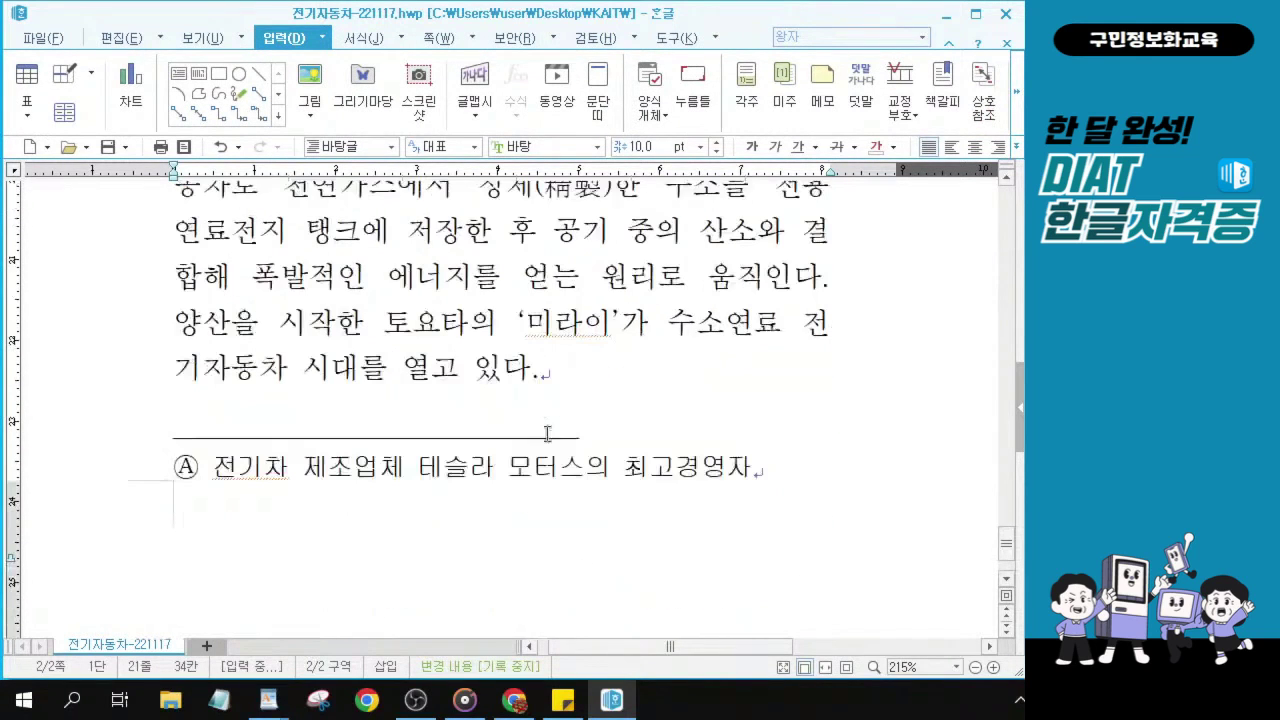
pyautogui.click(360, 470)
pyautogui.press('ctrl')
pyautogui.press('ctrl')
pyautogui.click(444, 311)
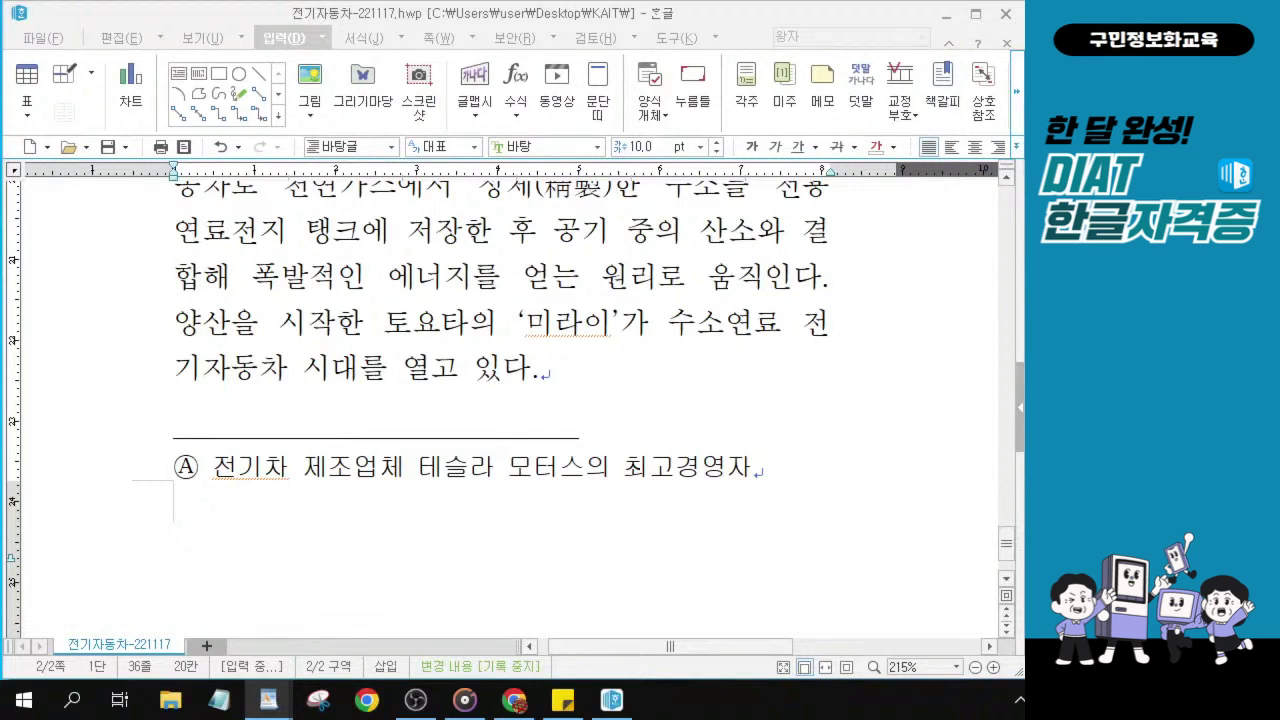
# - Add two new lines after the last paragraph, ending in "열고 있다.", to continue in the second column
pyautogui.click(538, 366)
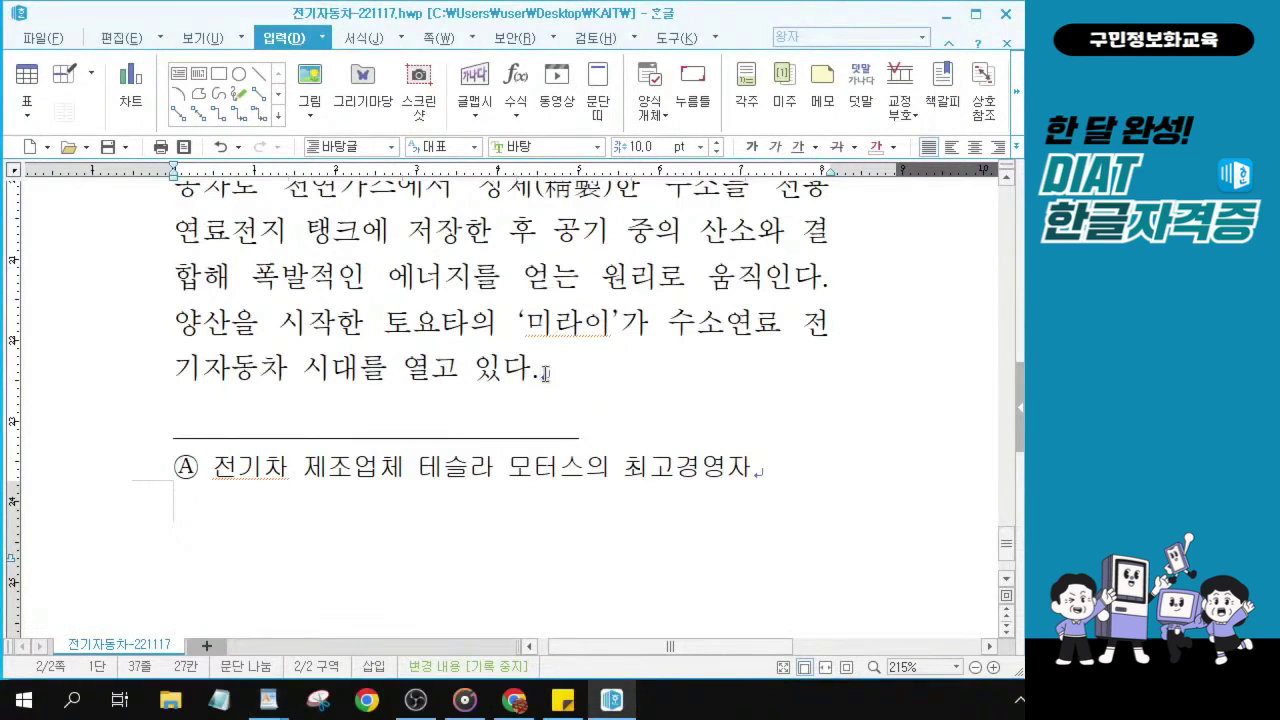
pyautogui.moveTo(231, 370); pyautogui.dragTo(560, 372)
pyautogui.click(560, 372)
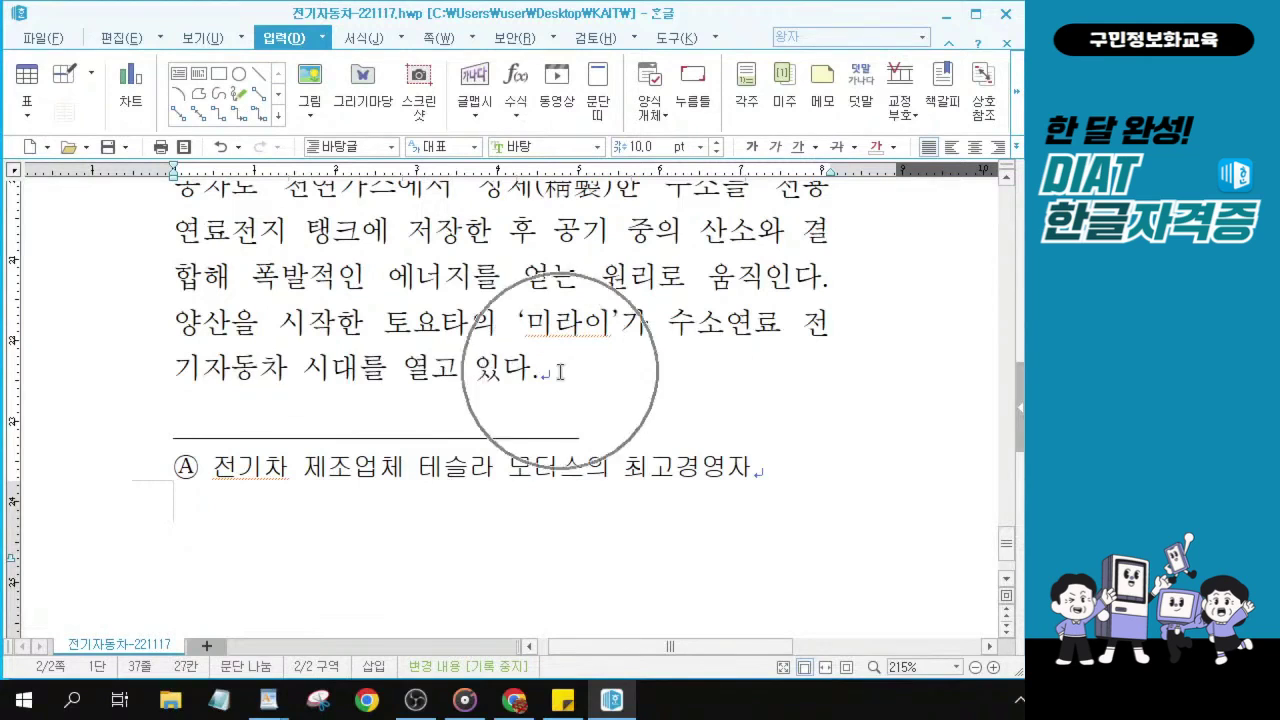
pyautogui.press('ctrl')
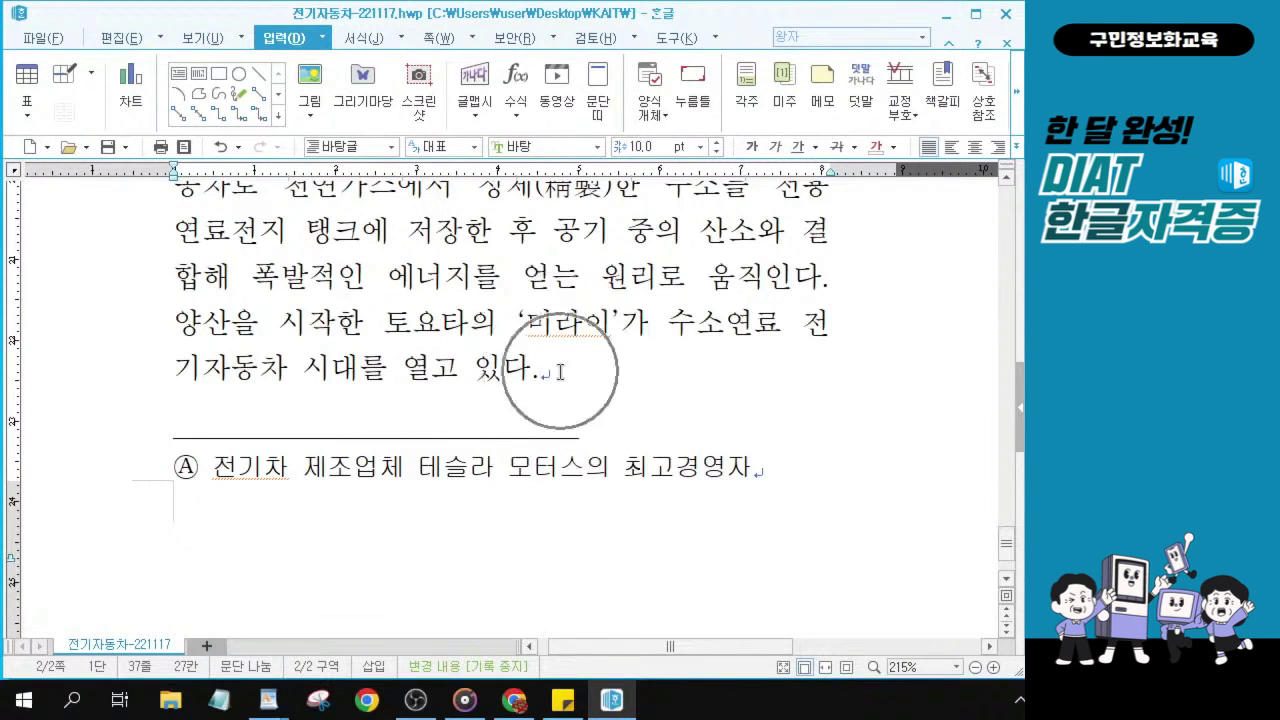
pyautogui.press('Return')
pyautogui.press('Return')
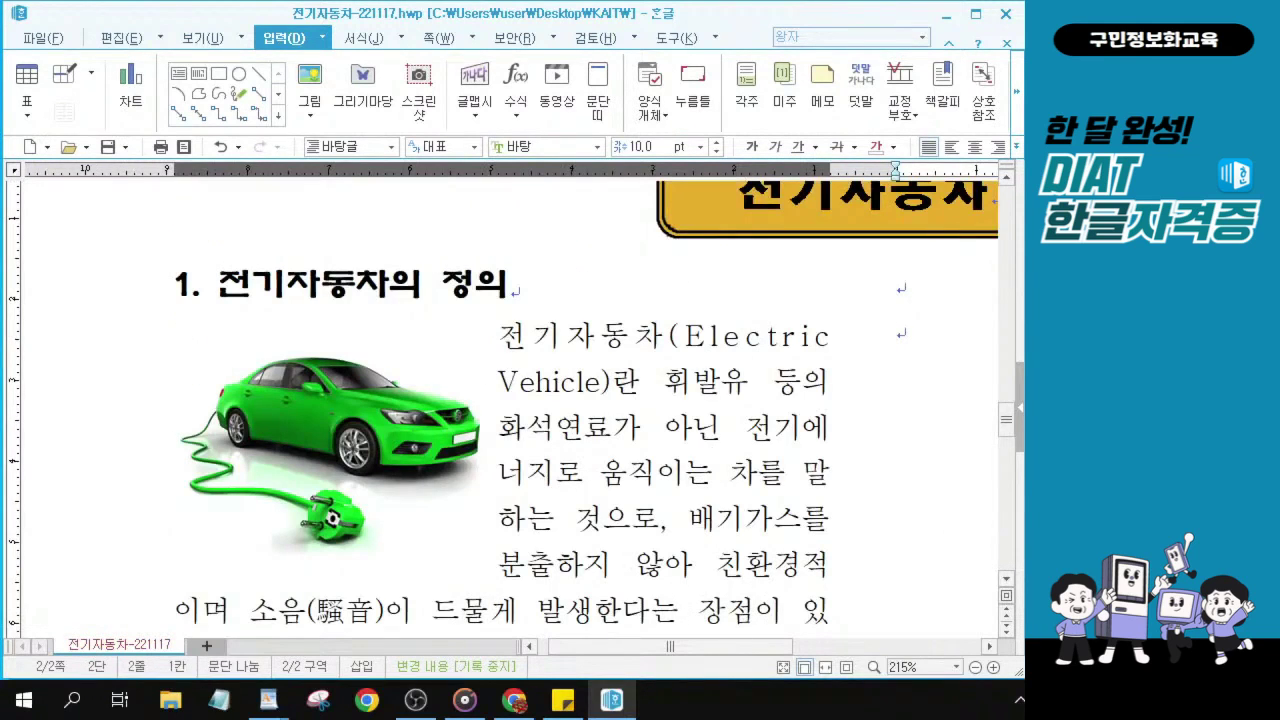
pyautogui.press('ctrl')
pyautogui.press('ctrl')
pyautogui.press('Up')
pyautogui.press('ctrl')
pyautogui.press('ctrl')
pyautogui.press('ctrl')
pyautogui.press('ctrl')
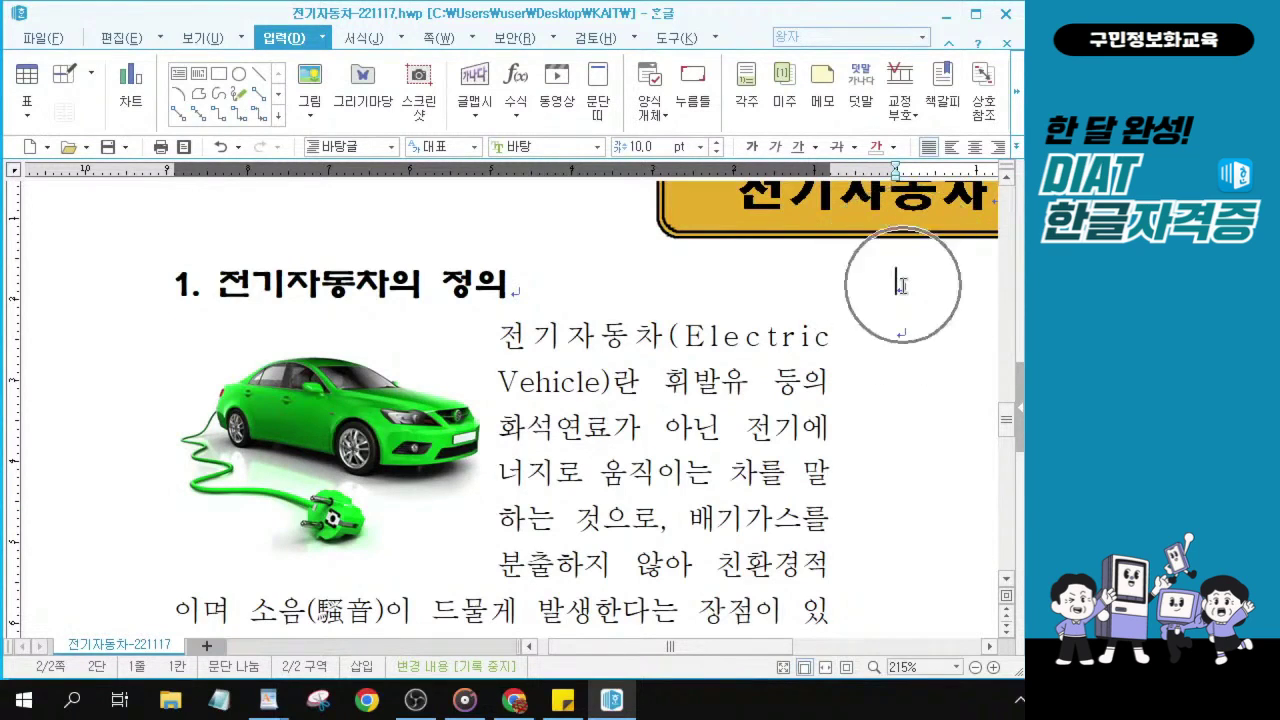
pyautogui.press('ctrl')
# - Return to the end of the last paragraph in the first column and add one more line there
pyautogui.scroll(-15, 902, 287)
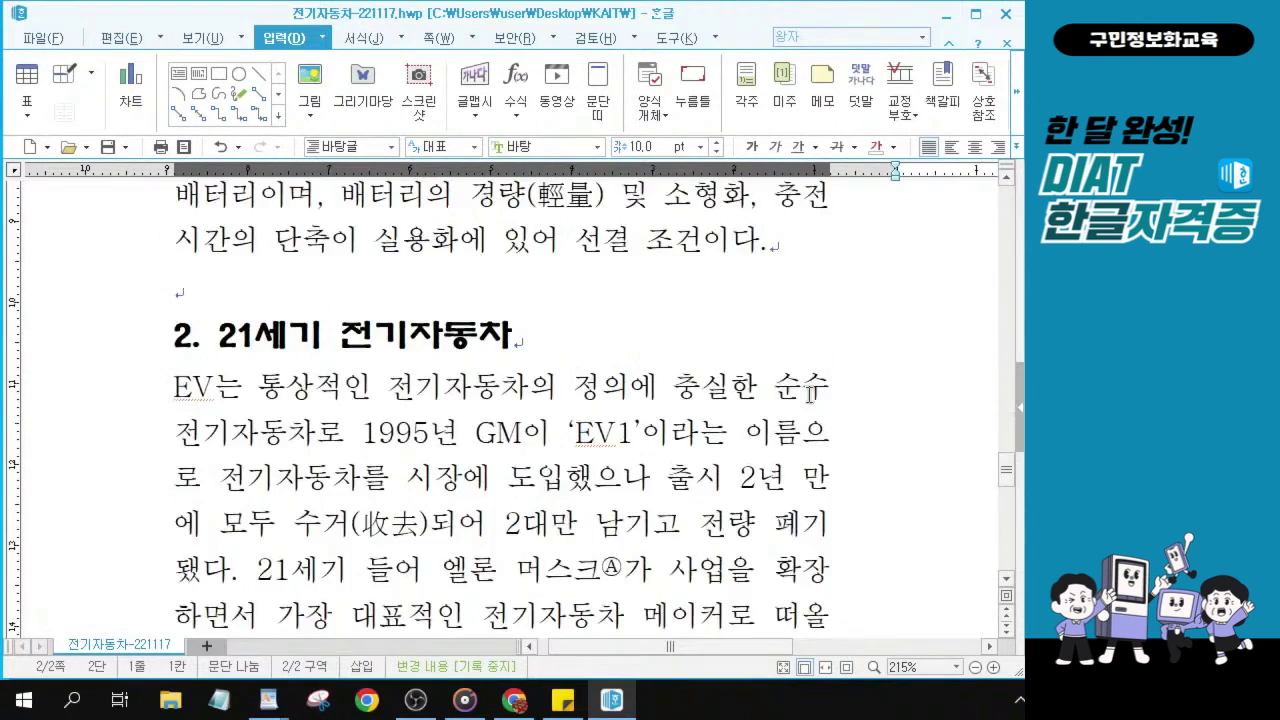
pyautogui.scroll(-3, 808, 392)
pyautogui.click(547, 400)
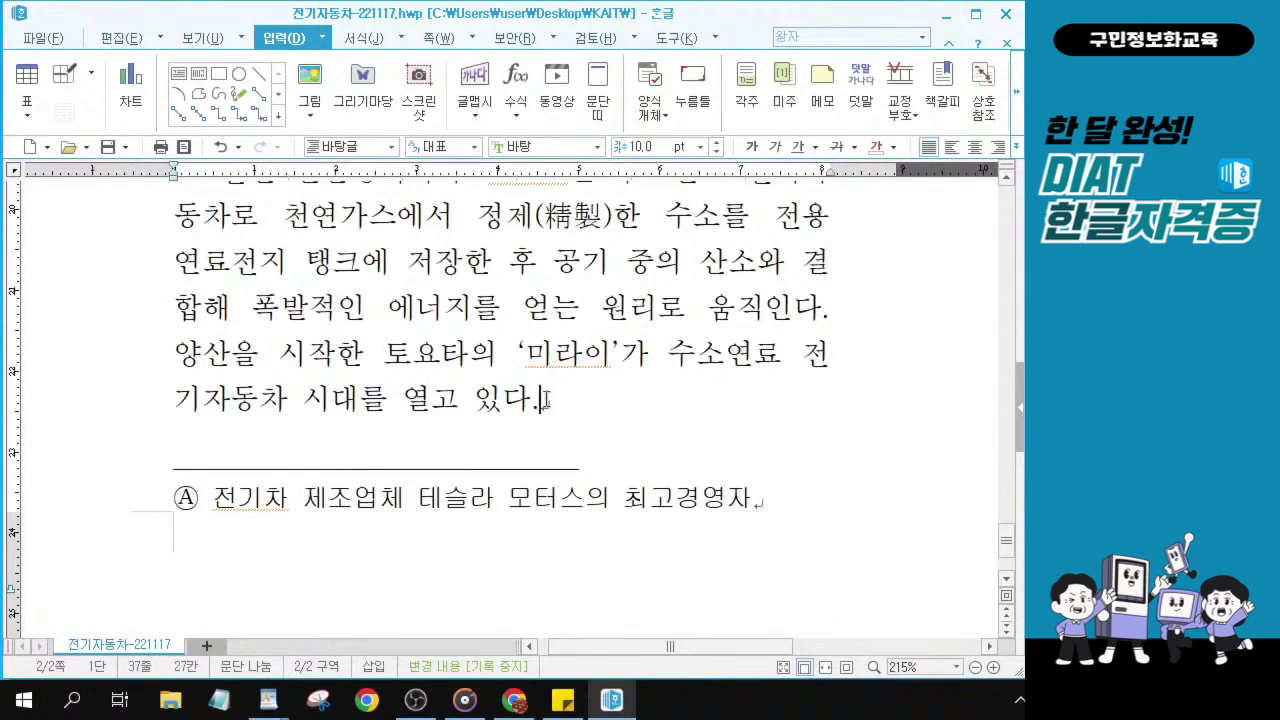
pyautogui.press('ctrl')
pyautogui.press('Return')
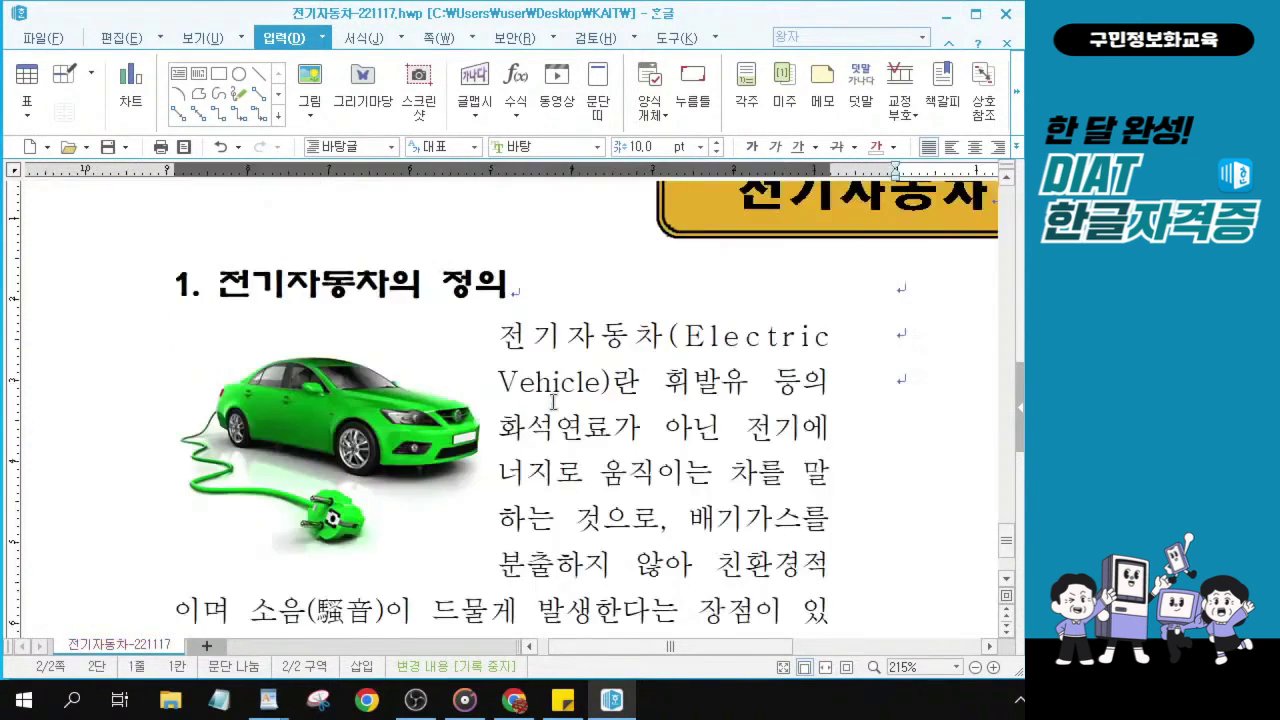
pyautogui.press('ctrl')
pyautogui.press('ctrl')
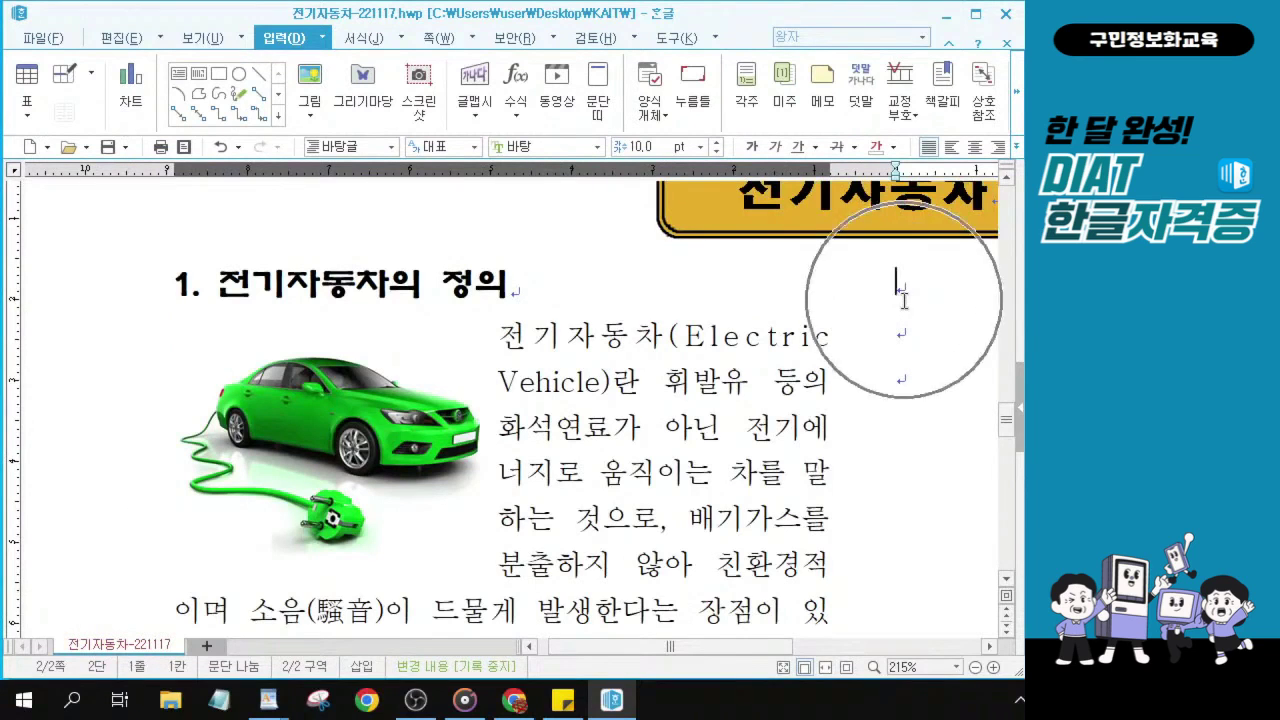
# - Delete the two surplus blank lines at the beginning of the second column
pyautogui.moveTo(672, 655); pyautogui.dragTo(786, 655)
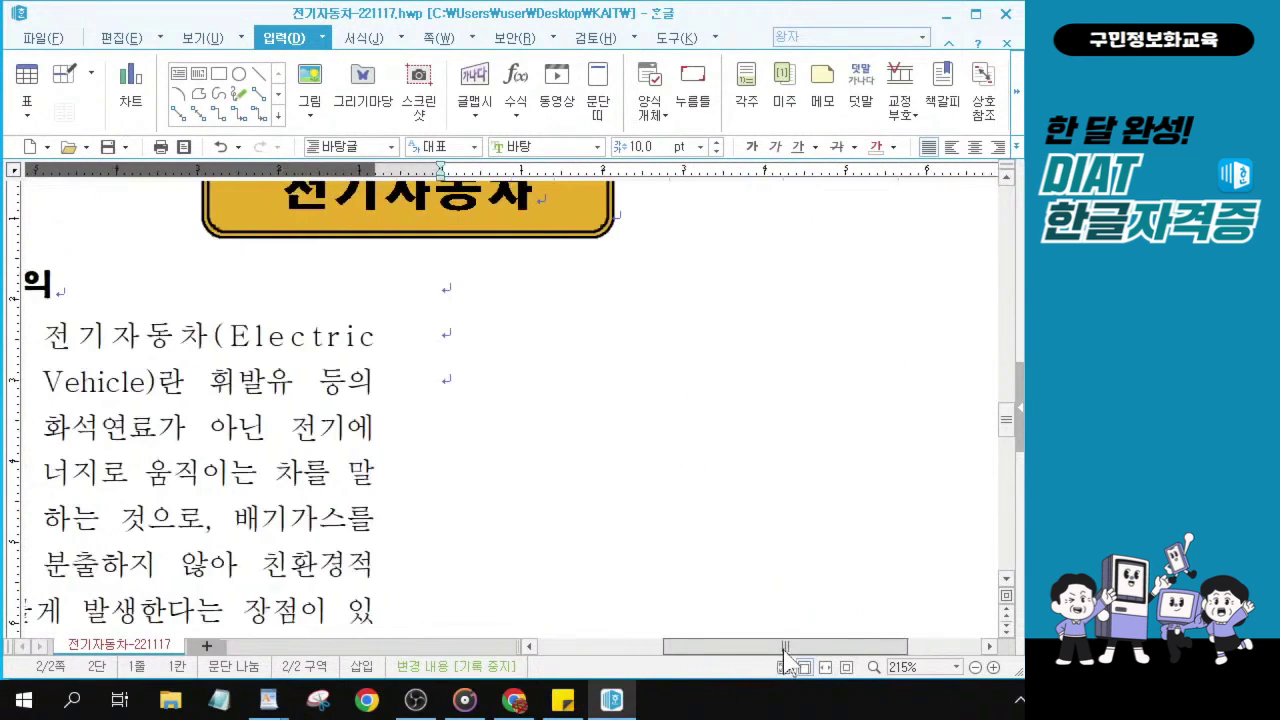
pyautogui.press('ctrl')
pyautogui.press('ctrl')
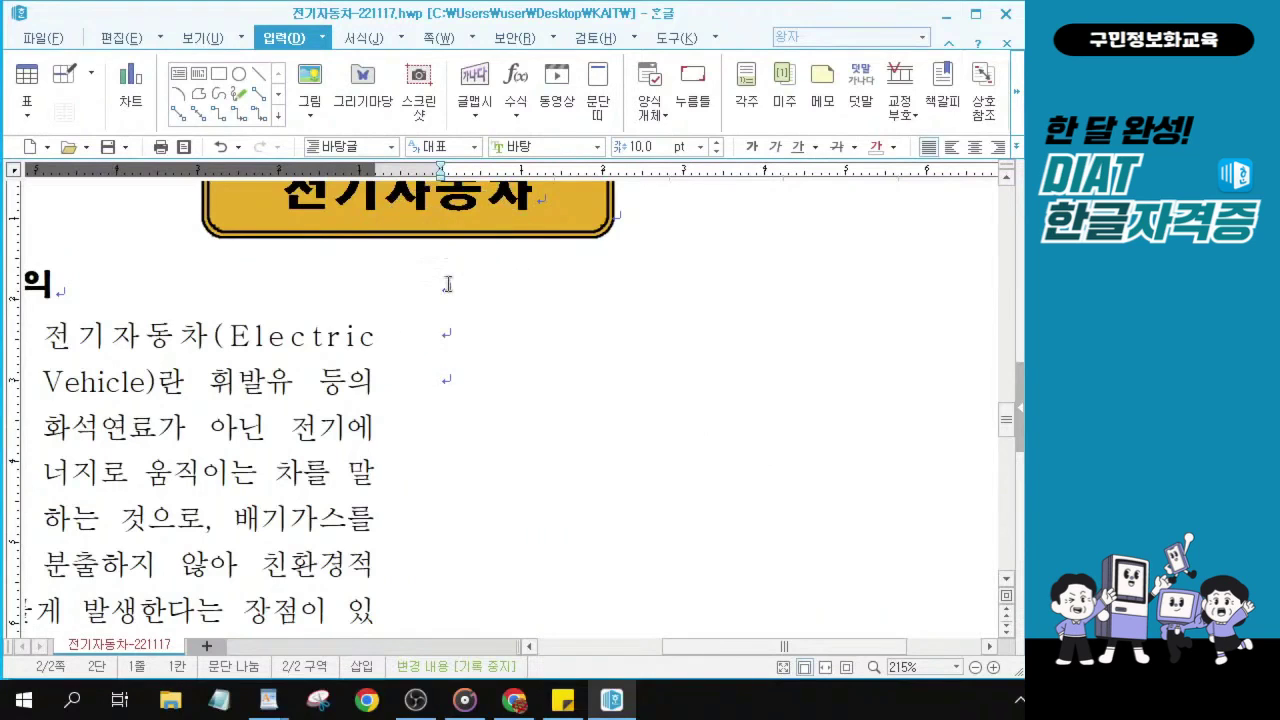
pyautogui.press('Delete')
pyautogui.press('Delete')
# - Enter the title "전기차 판매량 전망" on the first line of the second column
pyautogui.write('전기차')
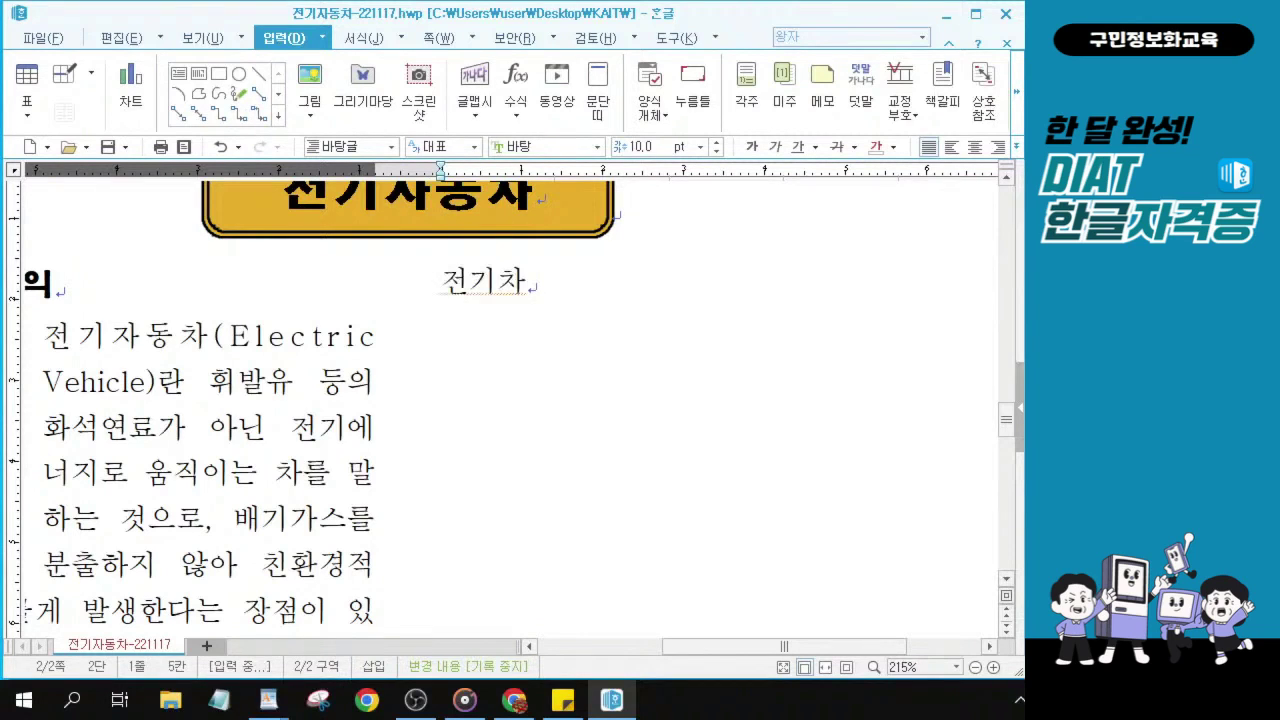
pyautogui.write(' 파ㄴ매')
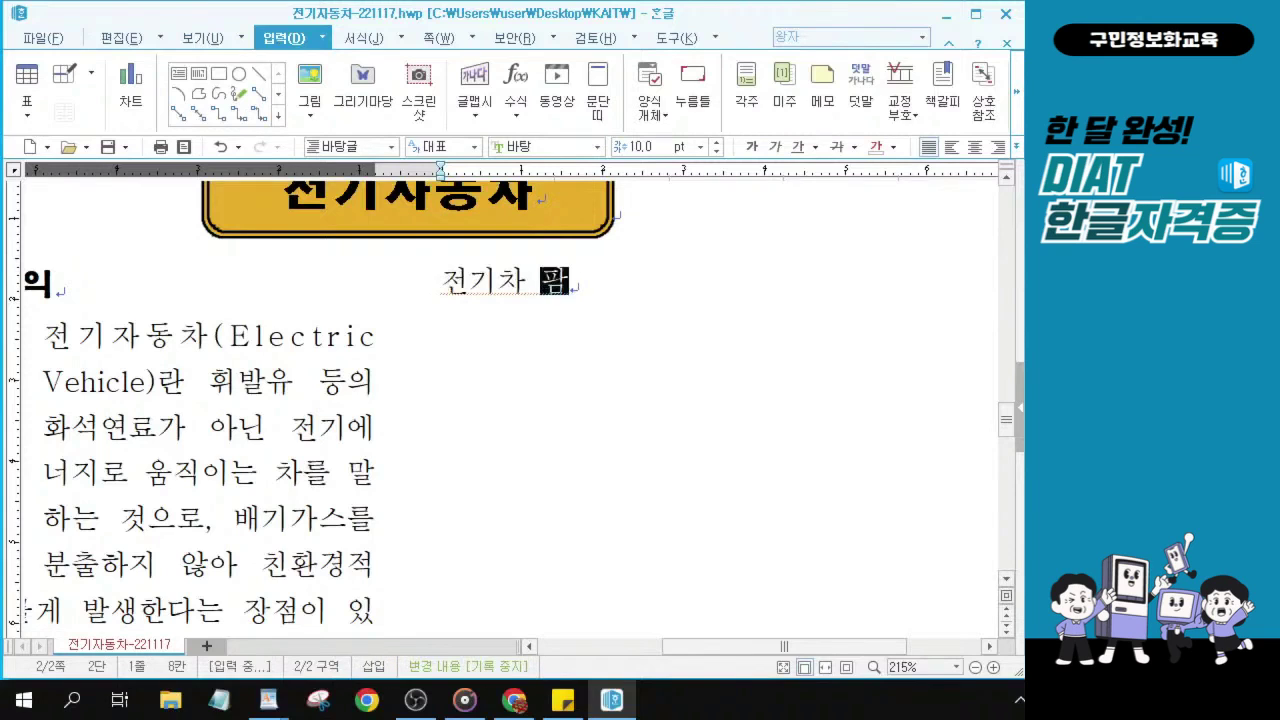
pyautogui.write('ㄹㅑㅇ 전망')
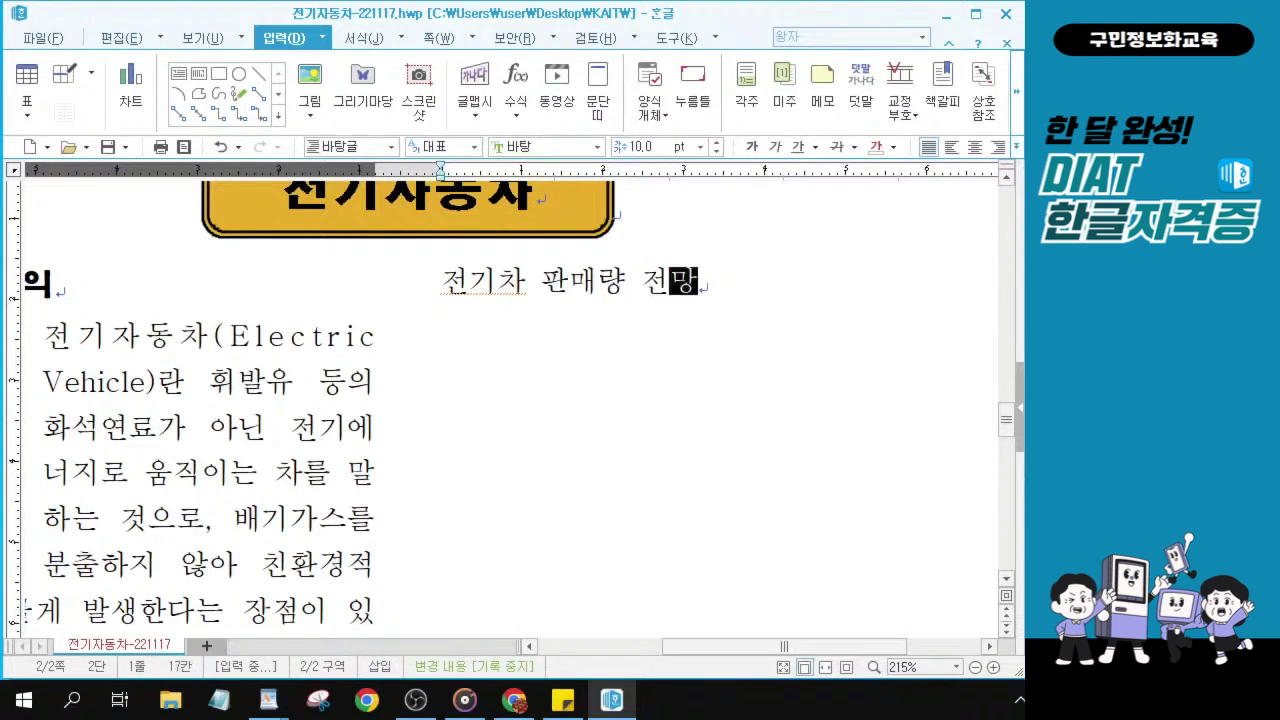
# - Add an empty line below the title "전기차 판매량 전망"
pyautogui.hotkey('alt', 'Tab')
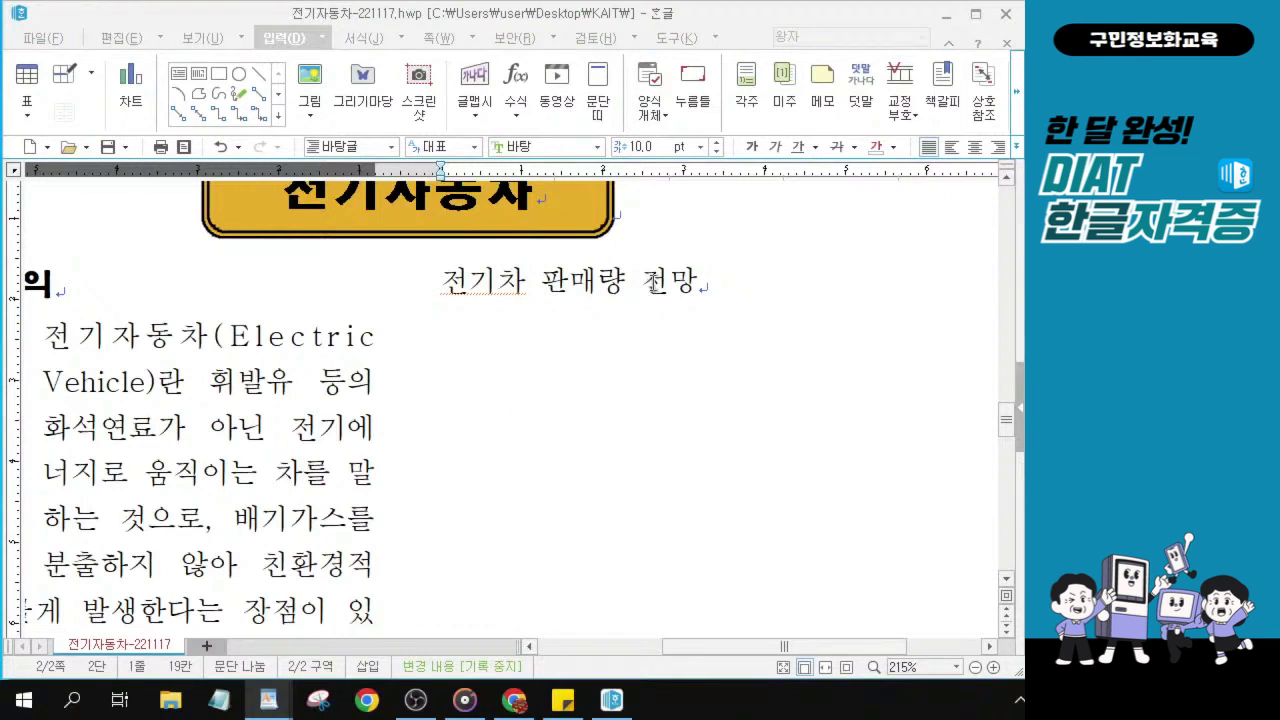
pyautogui.keyDown('ctrl'); pyautogui.scroll(2, 653, 283); pyautogui.keyUp('ctrl')
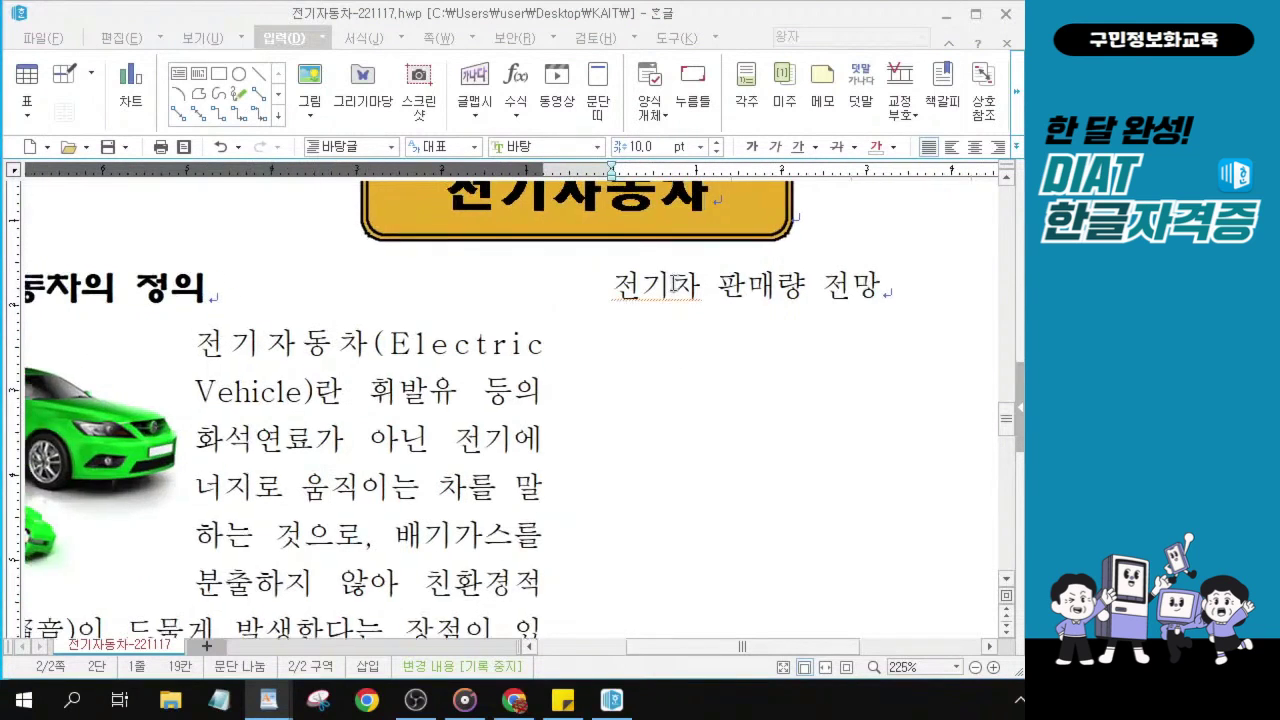
pyautogui.keyDown('ctrl'); pyautogui.scroll(1, 672, 285); pyautogui.keyUp('ctrl')
pyautogui.moveTo(720, 647); pyautogui.dragTo(762, 658)
pyautogui.click(743, 296)
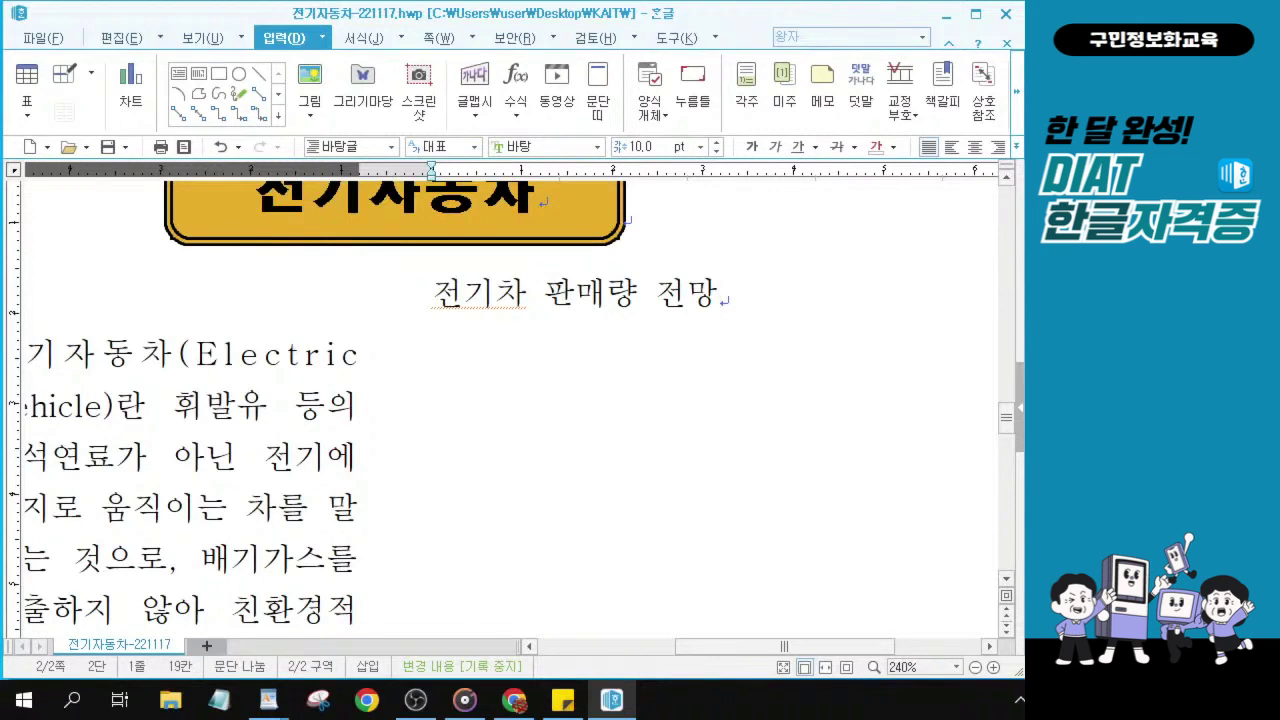
pyautogui.click(718, 296)
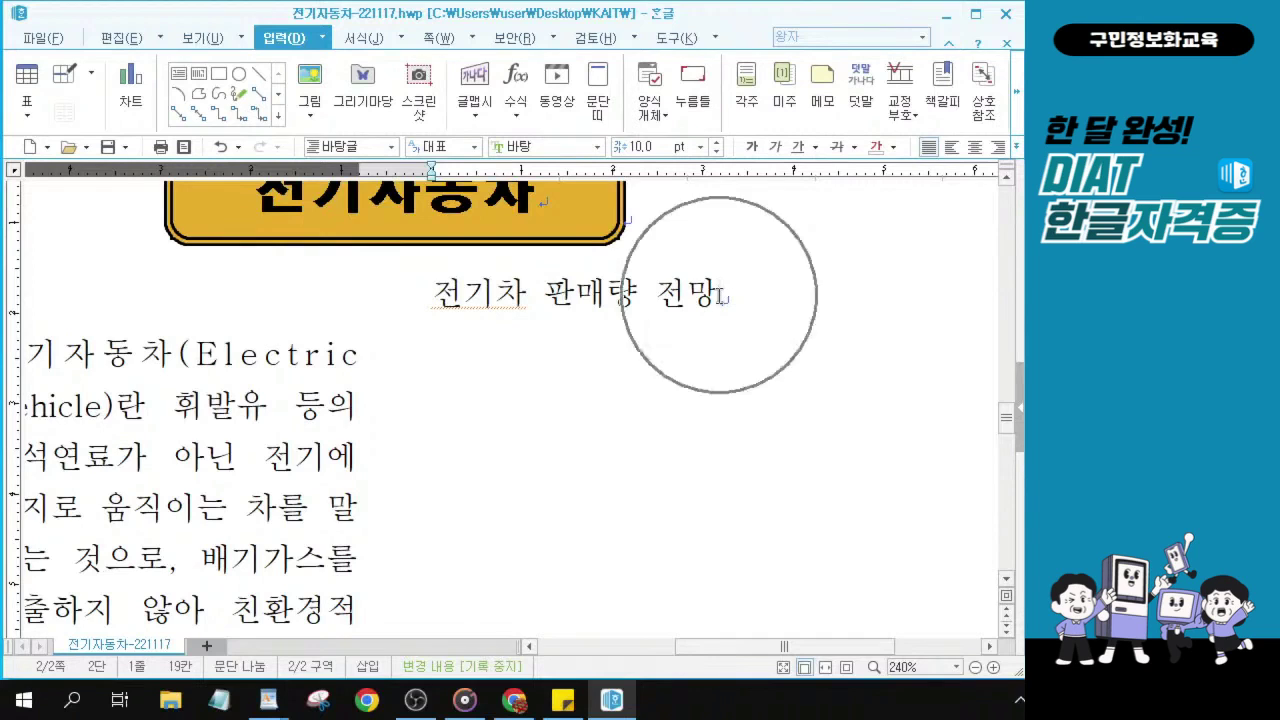
pyautogui.click(718, 296)
pyautogui.press('Return')
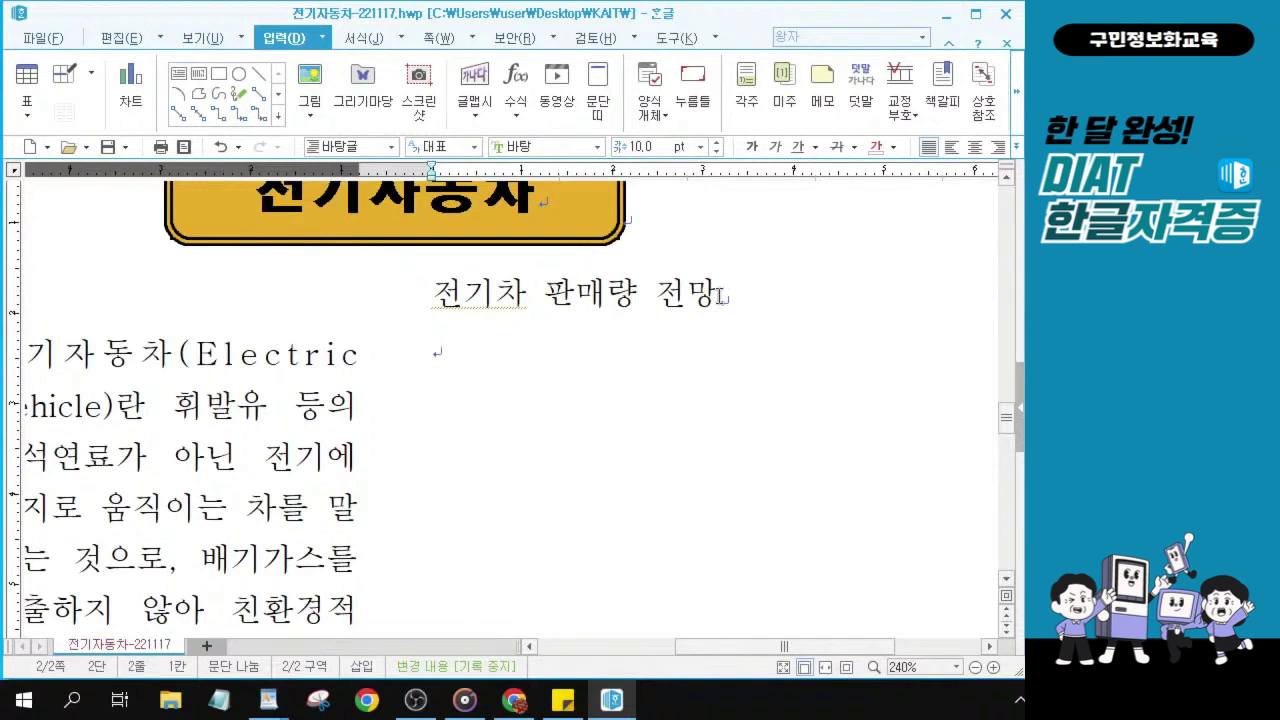
pyautogui.click(462, 361)
pyautogui.click(462, 361)
pyautogui.click(780, 294)
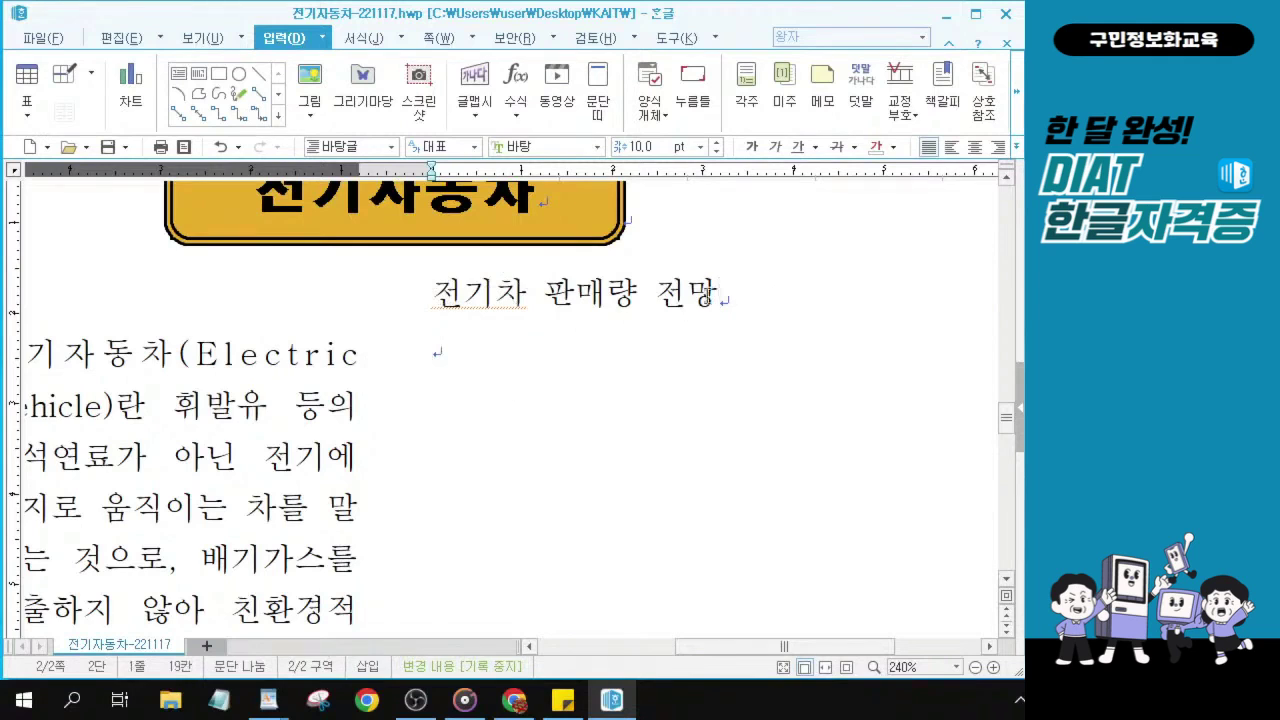
# - Set the font of the title "전기차 판매량 전망" in the second column to 중고딕
pyautogui.moveTo(708, 294); pyautogui.dragTo(443, 295)
pyautogui.press('ctrl')
pyautogui.press('ctrl')
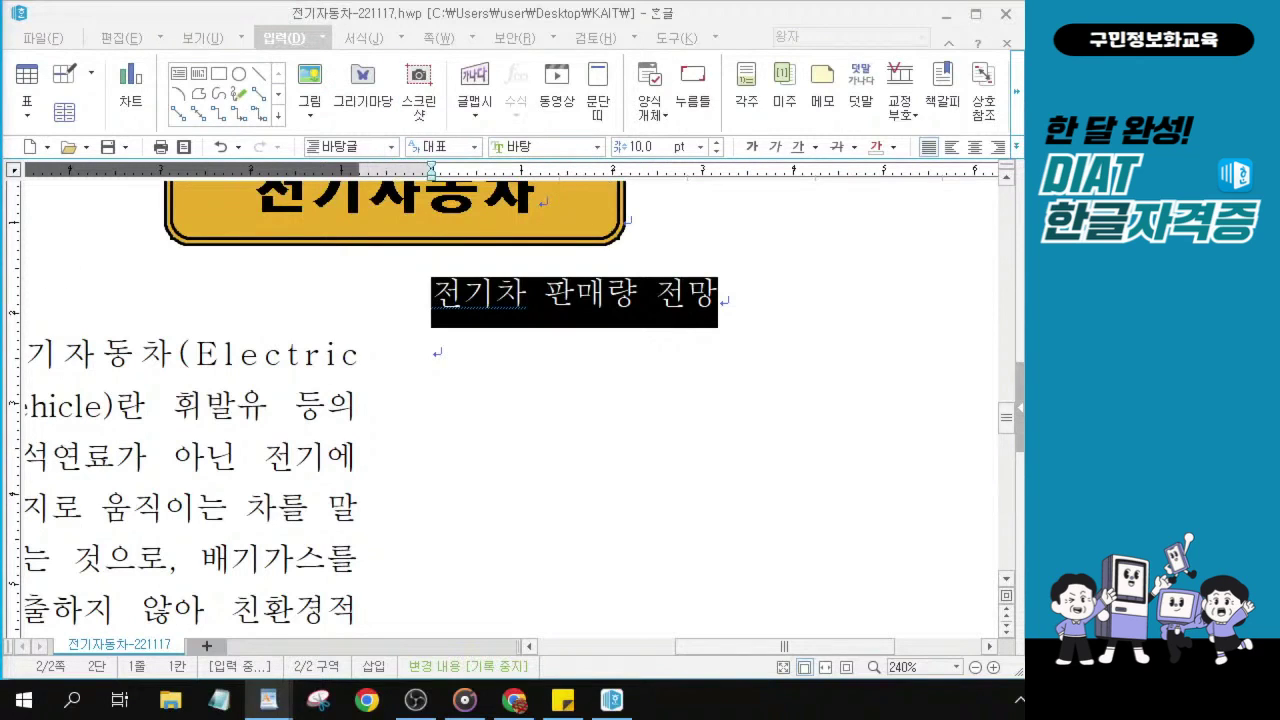
pyautogui.click(568, 147)
pyautogui.click(505, 145)
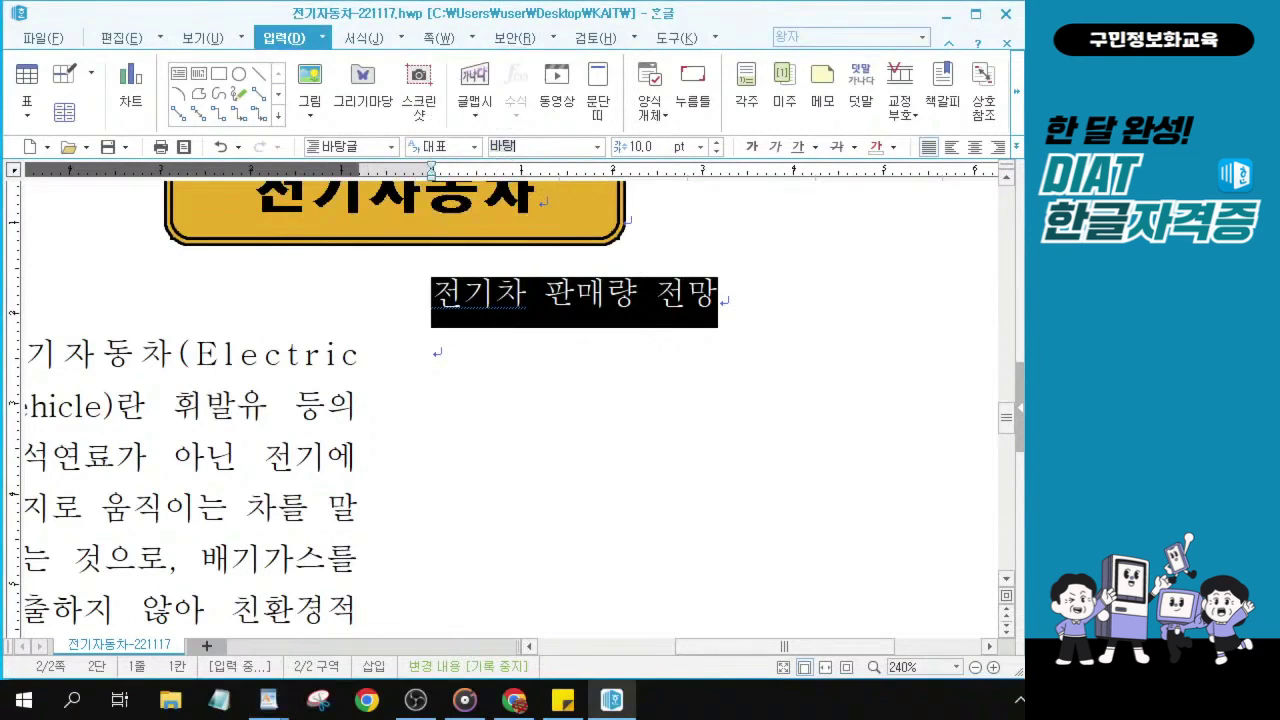
pyautogui.write('주')
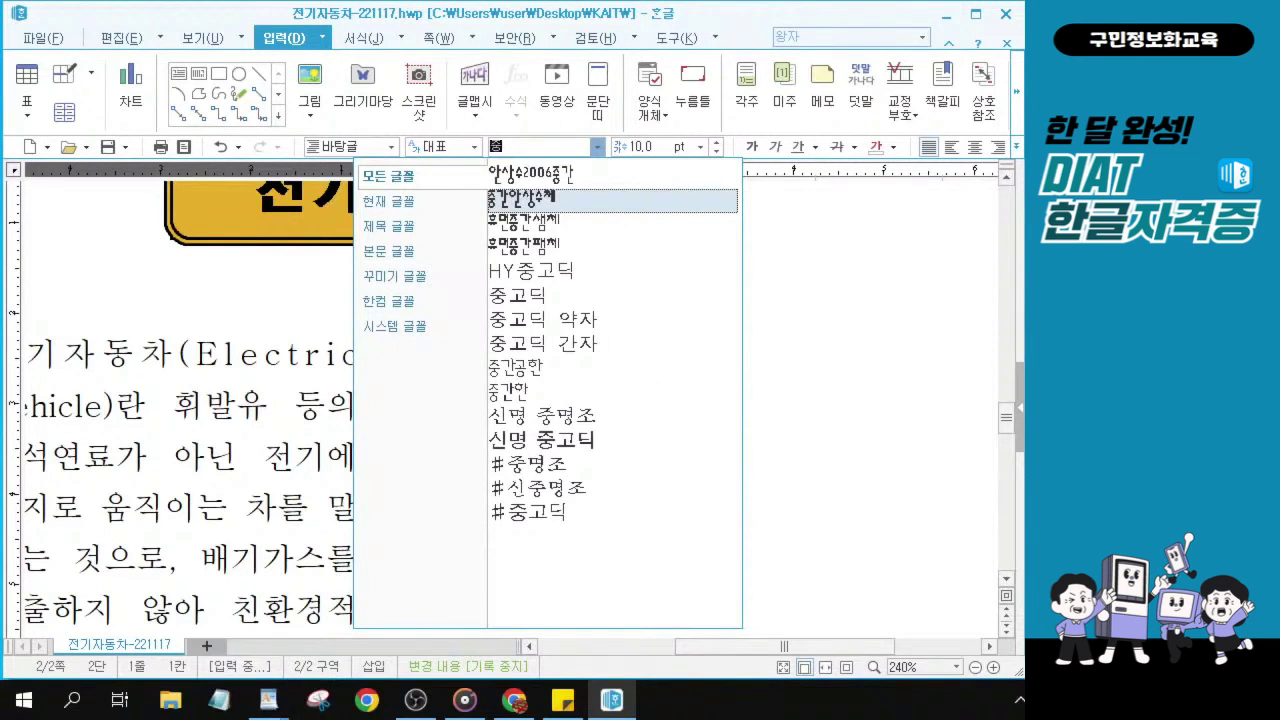
pyautogui.press('Escape')
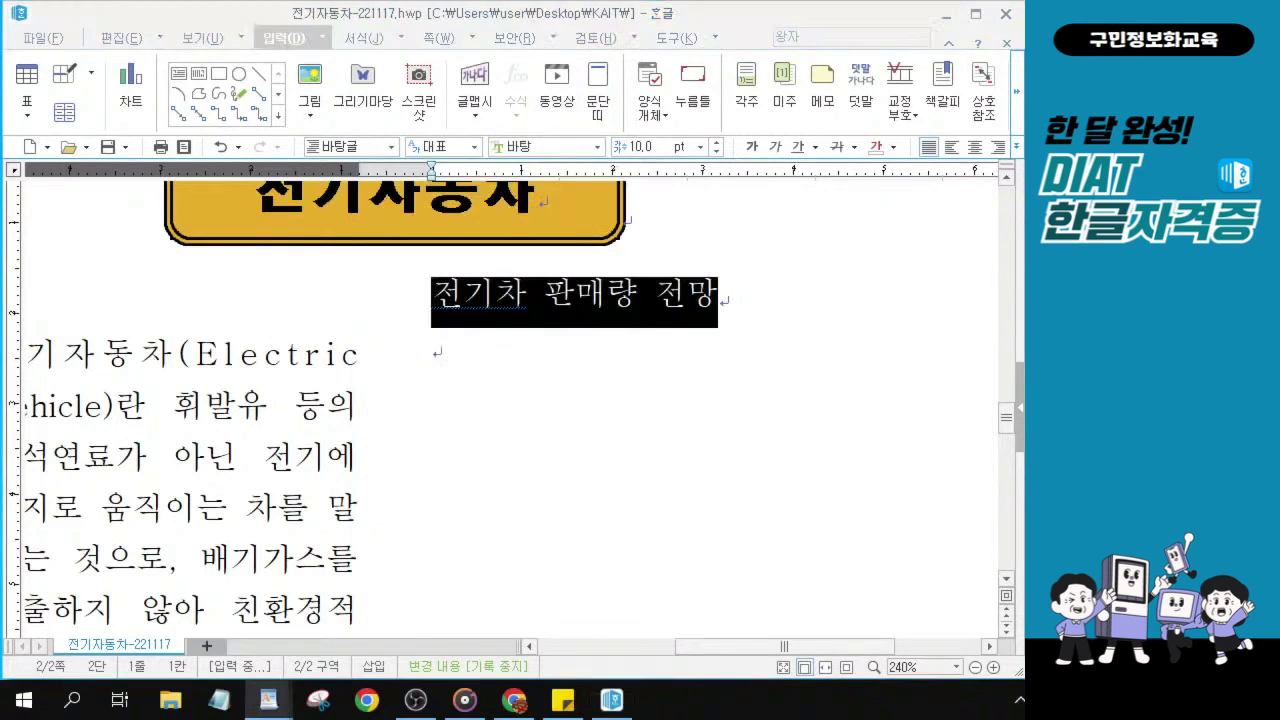
pyautogui.click(517, 147)
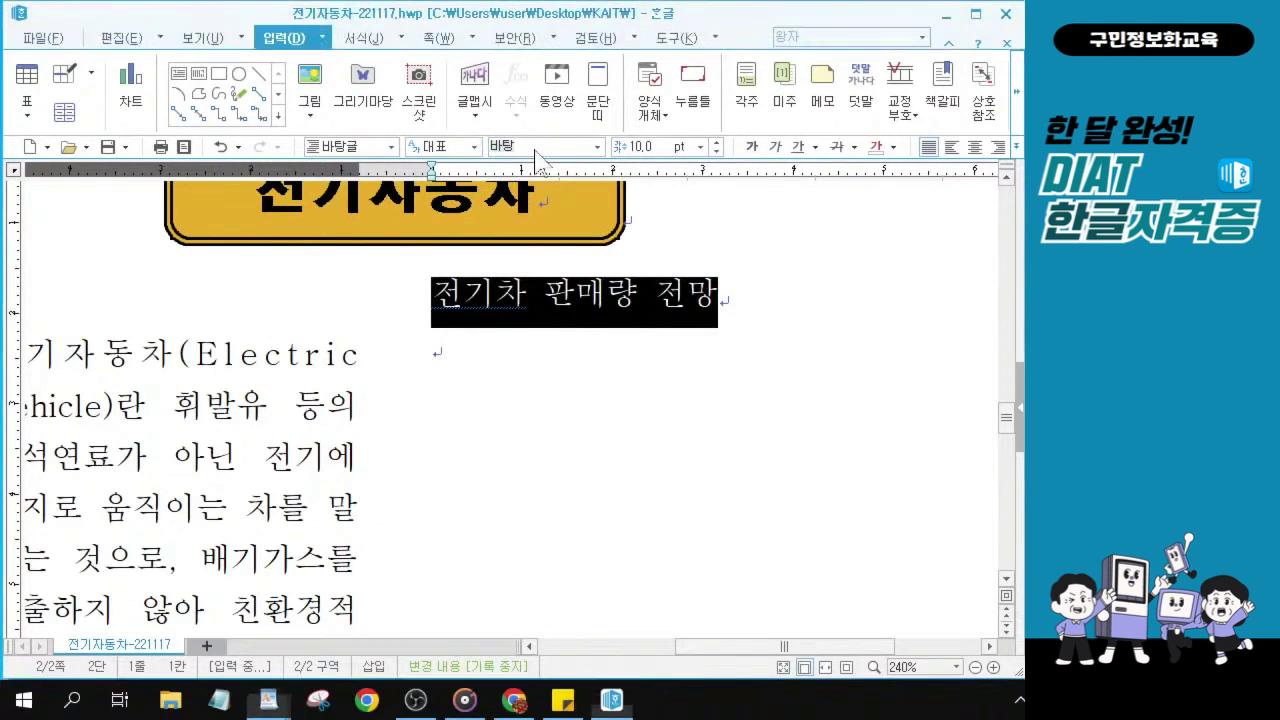
pyautogui.click(504, 147)
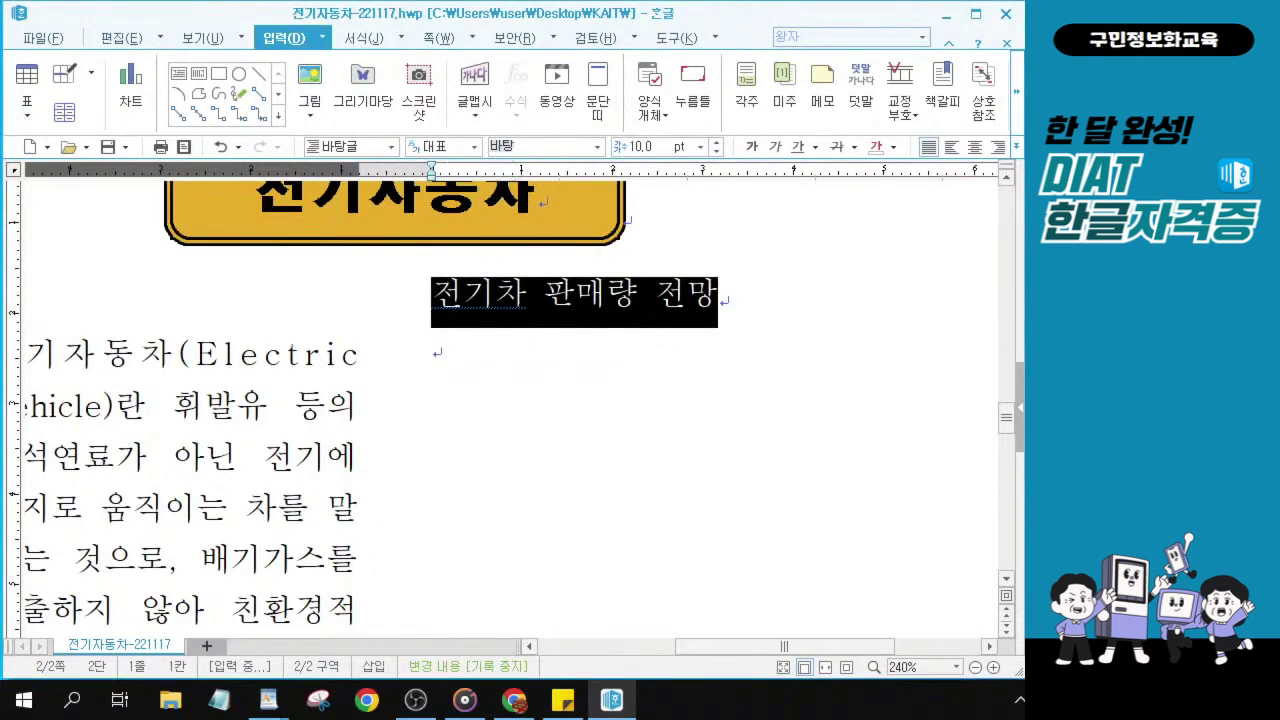
pyautogui.write('중')
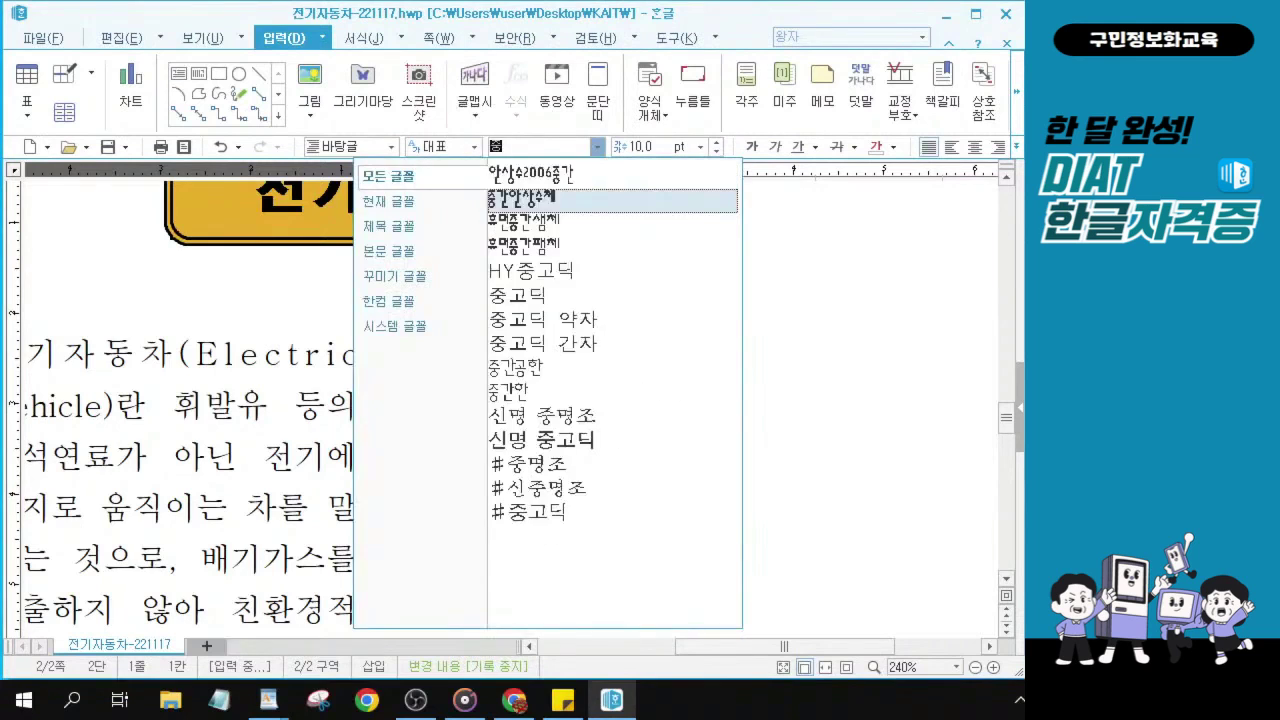
pyautogui.click(508, 296)
pyautogui.click(517, 298)
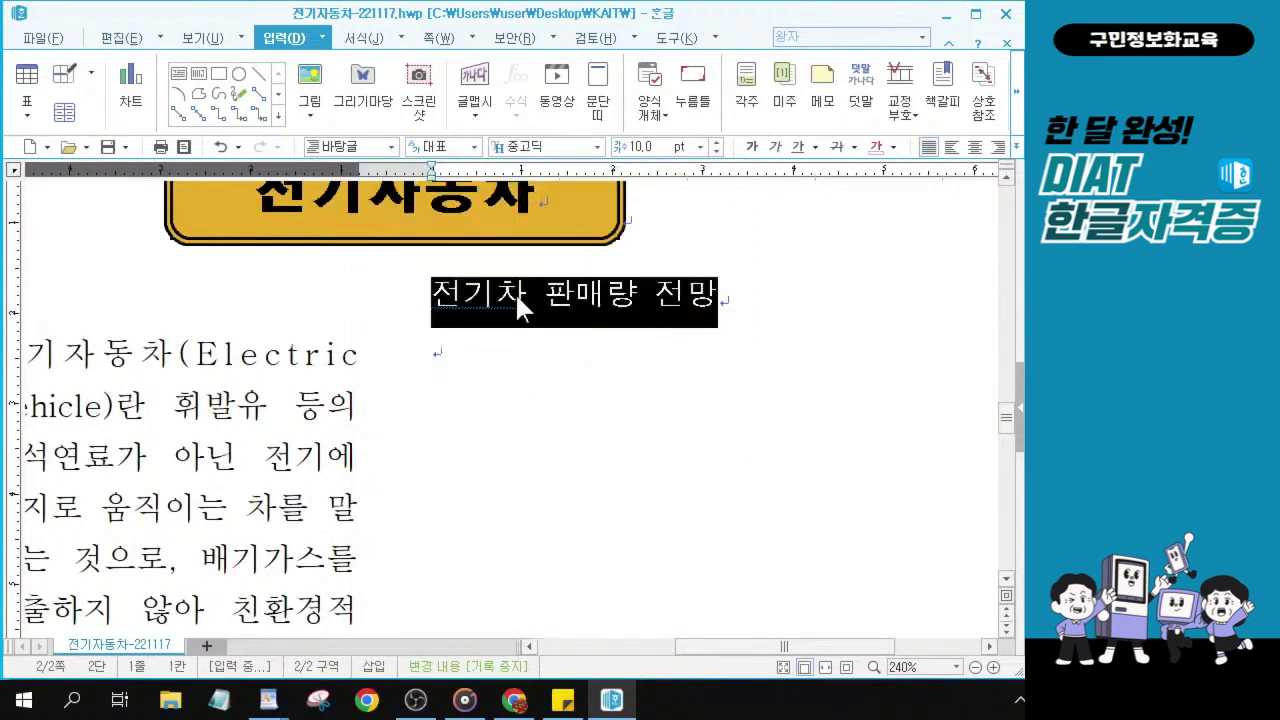
# - Make the title "전기차 판매량 전망" 12 pt and bold, and center it in the column
pyautogui.click(716, 143)
pyautogui.click(716, 143)
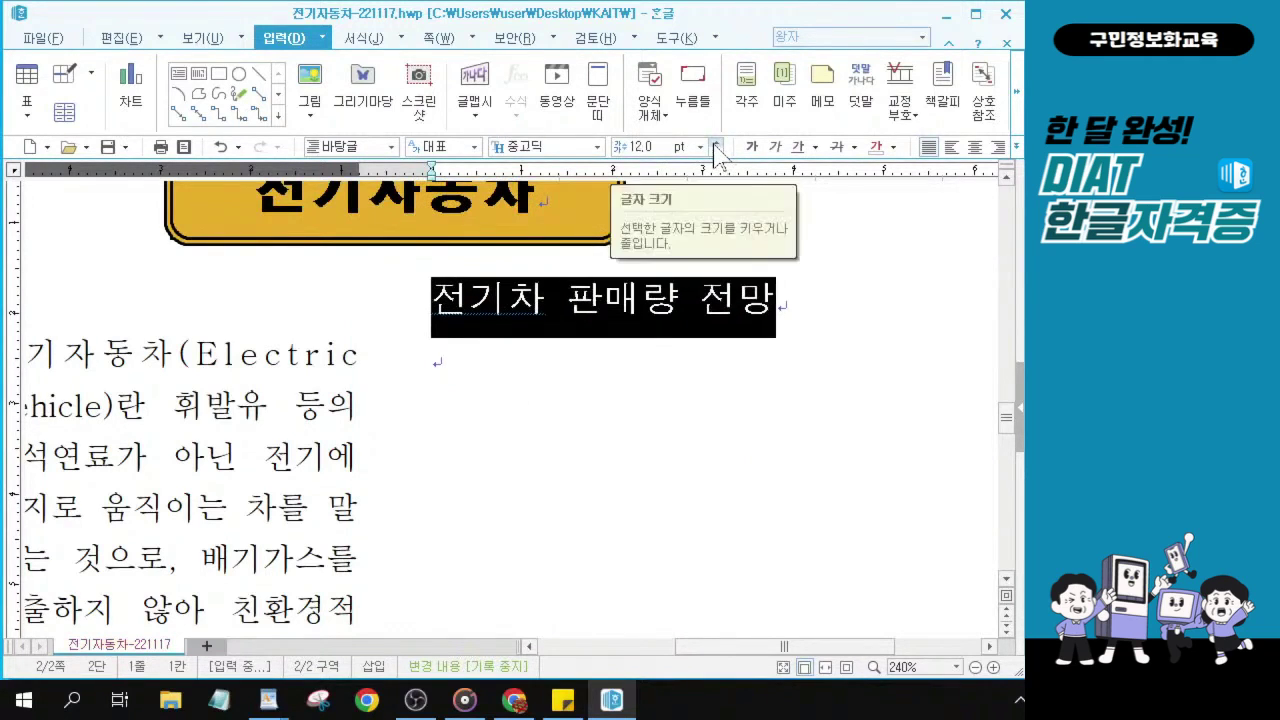
pyautogui.press('ctrl')
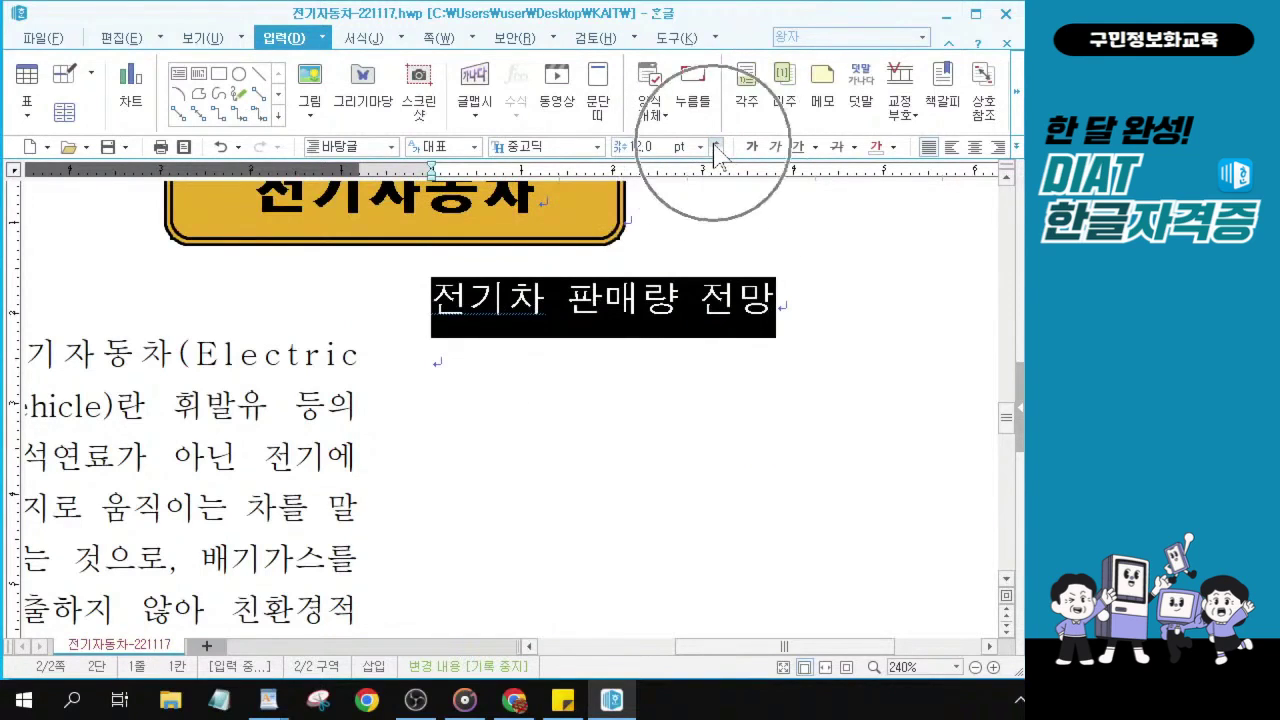
pyautogui.click(751, 150)
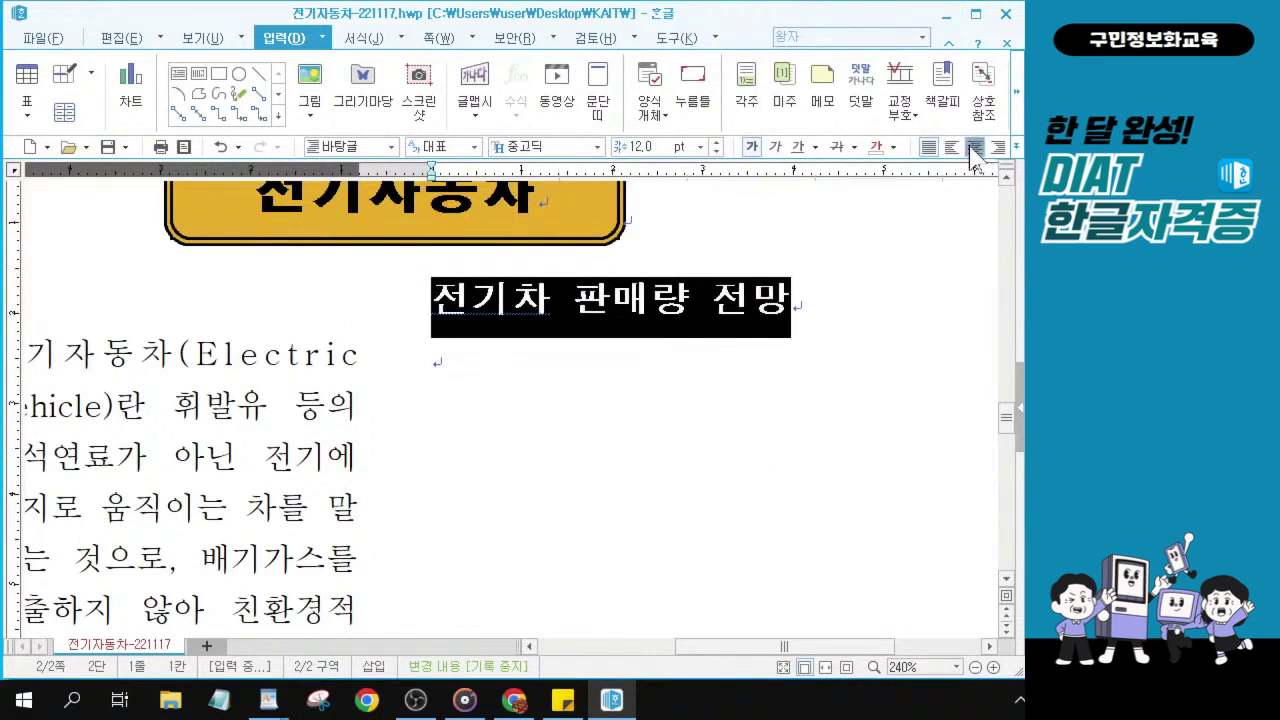
pyautogui.click(972, 148)
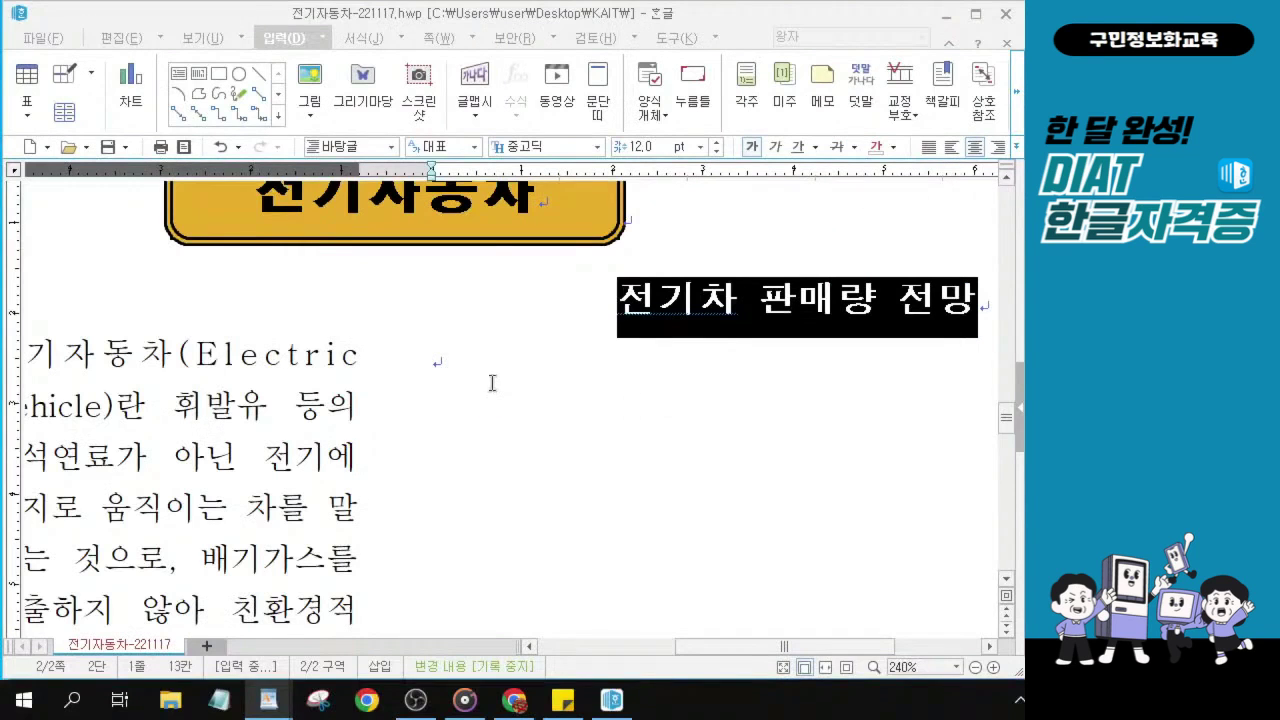
# - Insert a table with 7 rows and 2 columns on the empty line below the title "전기차 판매량 전망"
pyautogui.click(440, 366)
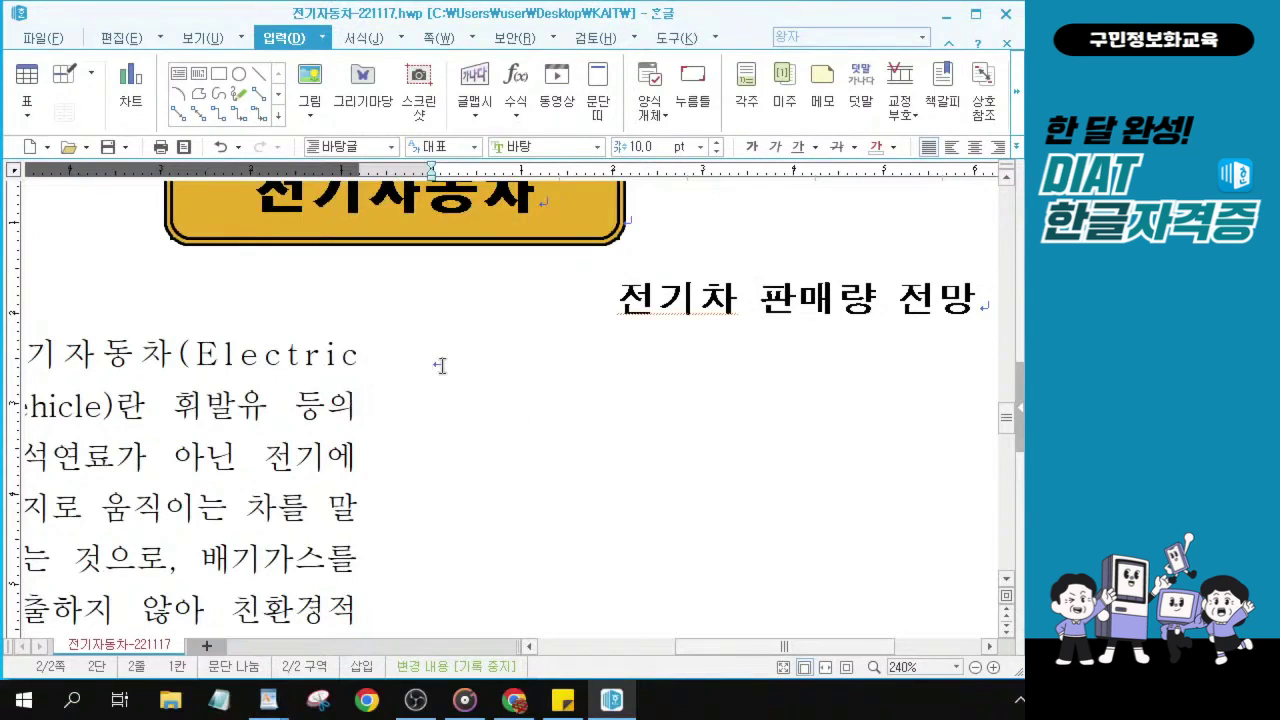
pyautogui.click(440, 366)
pyautogui.click(440, 366)
pyautogui.click(442, 366)
pyautogui.hotkey('alt', 'Tab')
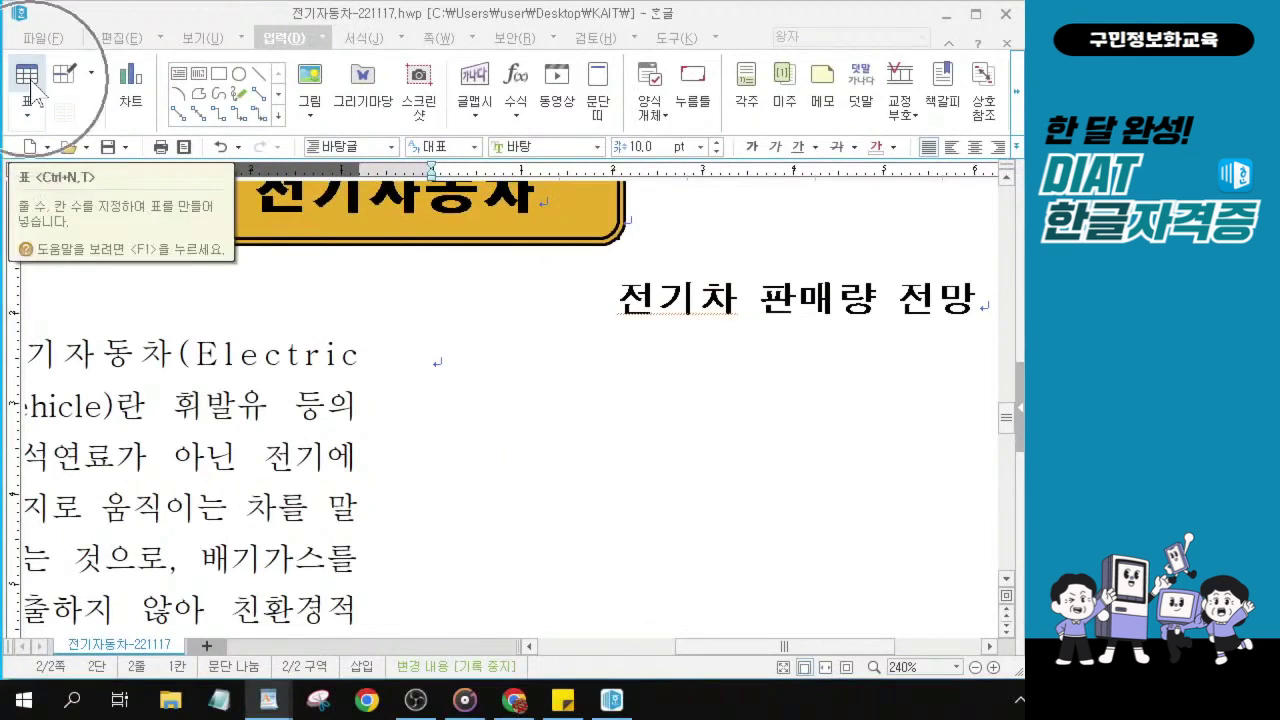
pyautogui.click(27, 80)
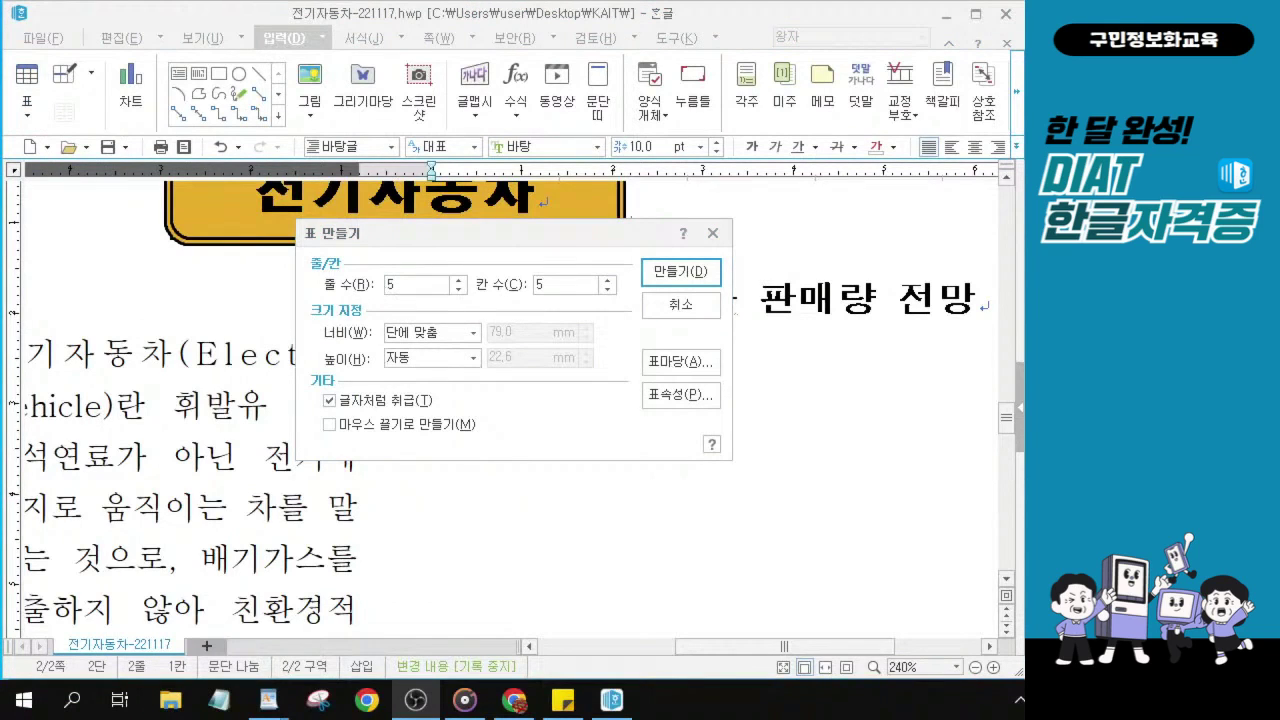
pyautogui.click(416, 285)
pyautogui.press('BackSpace')
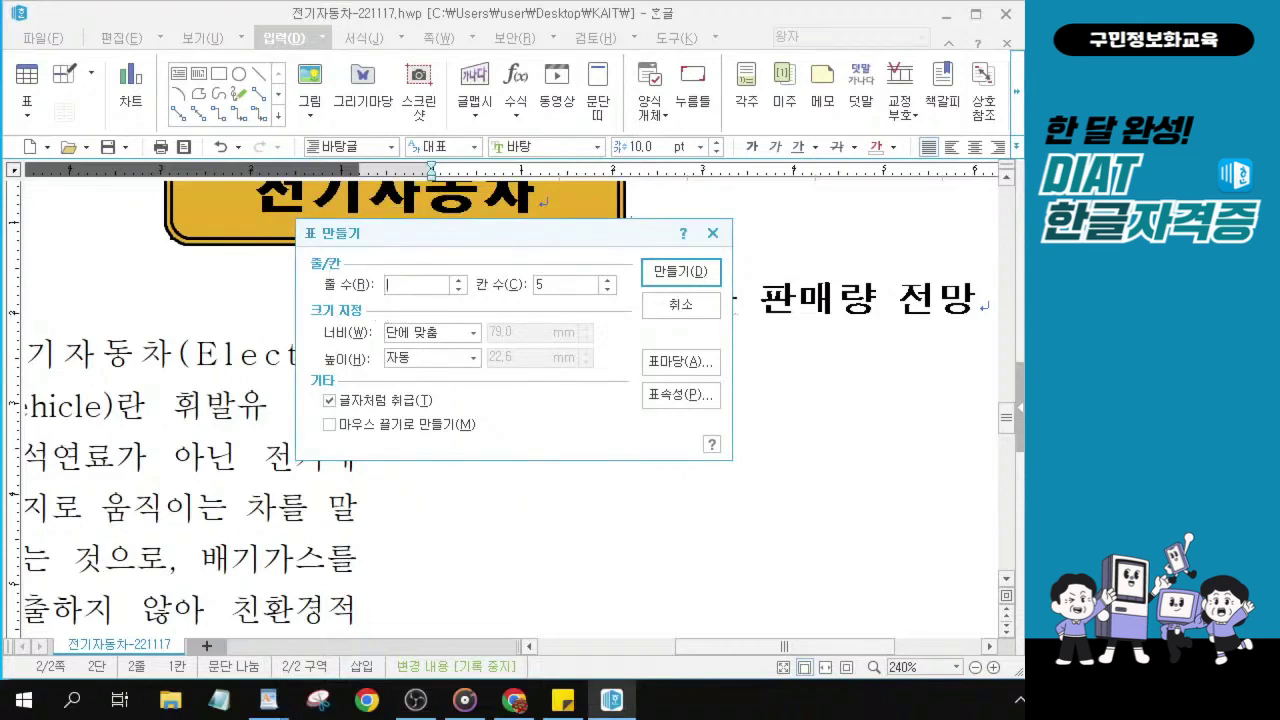
pyautogui.write('7')
pyautogui.click(566, 287)
pyautogui.press('BackSpace')
pyautogui.write('2')
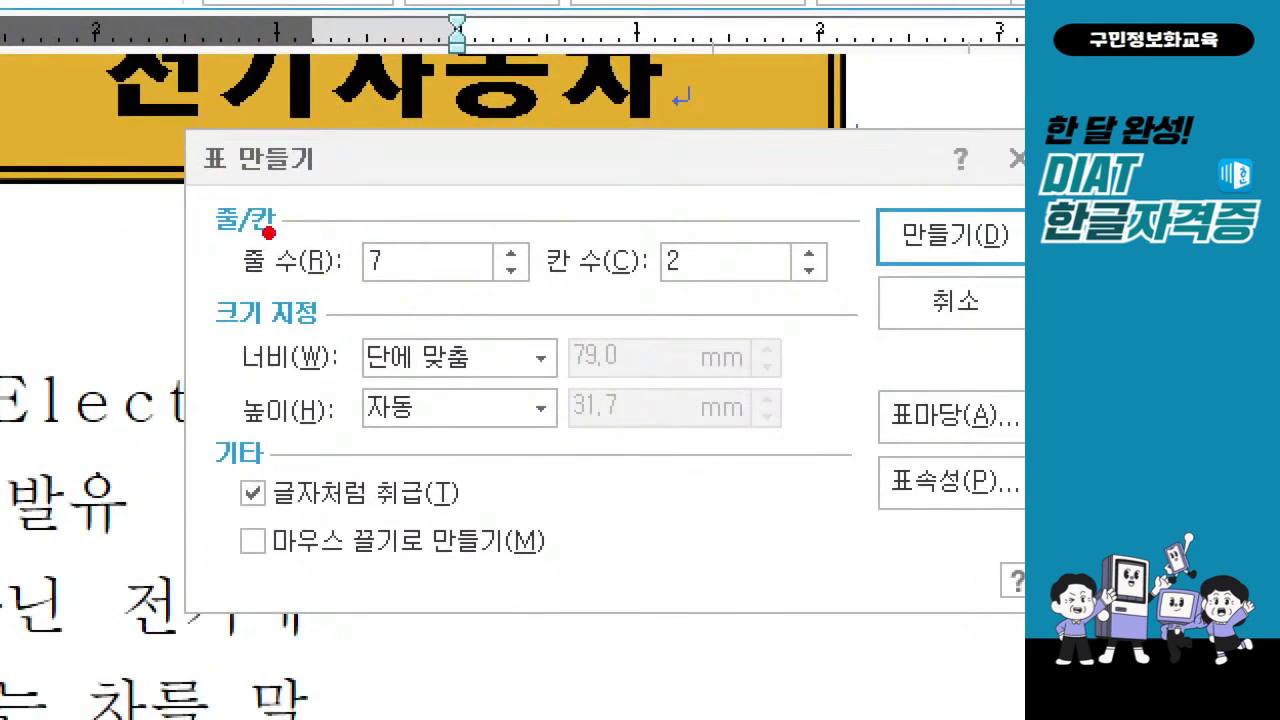
pyautogui.moveTo(318, 260)
pyautogui.mouseDown()
pyautogui.moveTo(418, 293)
pyautogui.moveTo(779, 307)
pyautogui.mouseUp()
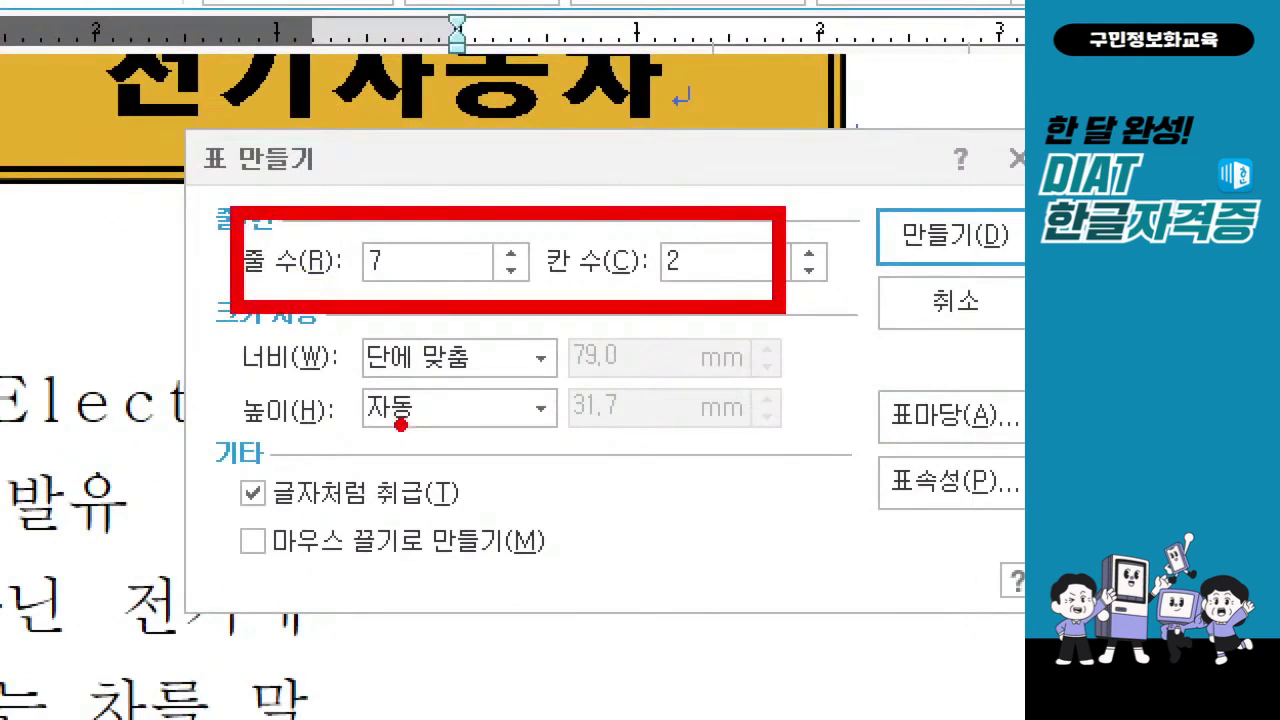
pyautogui.moveTo(209, 449); pyautogui.dragTo(503, 527)
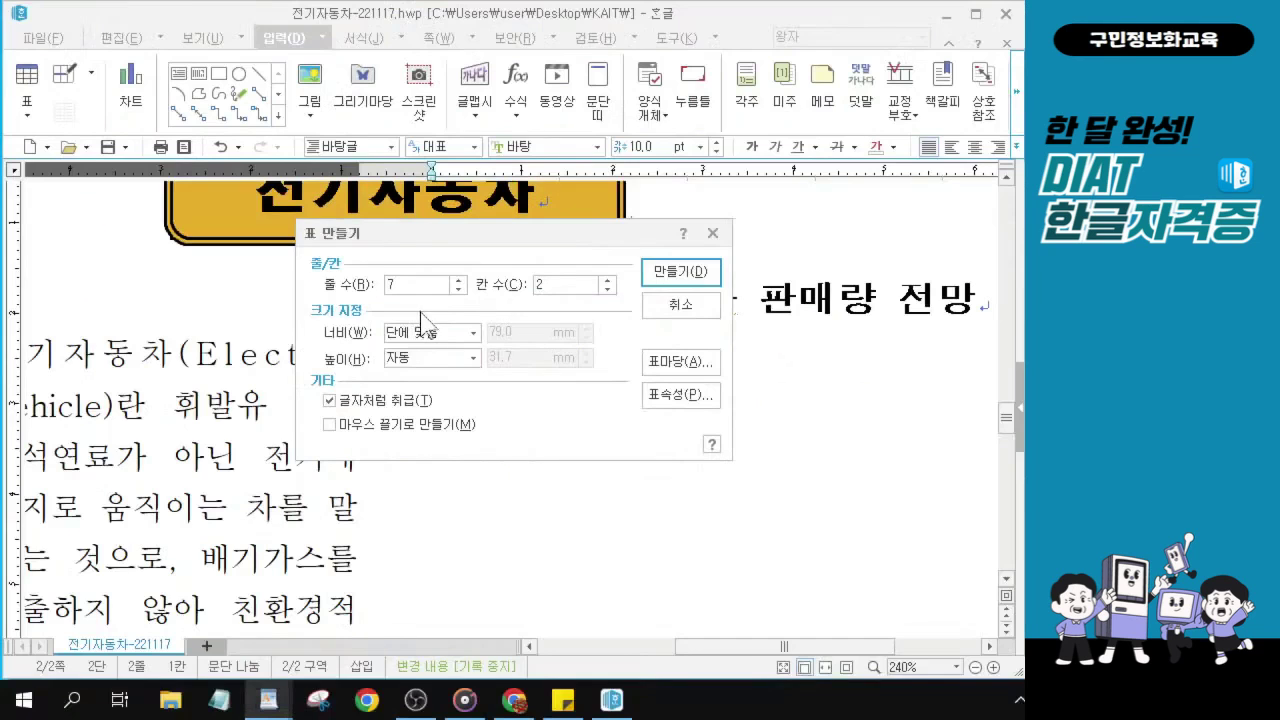
pyautogui.click(950, 236)
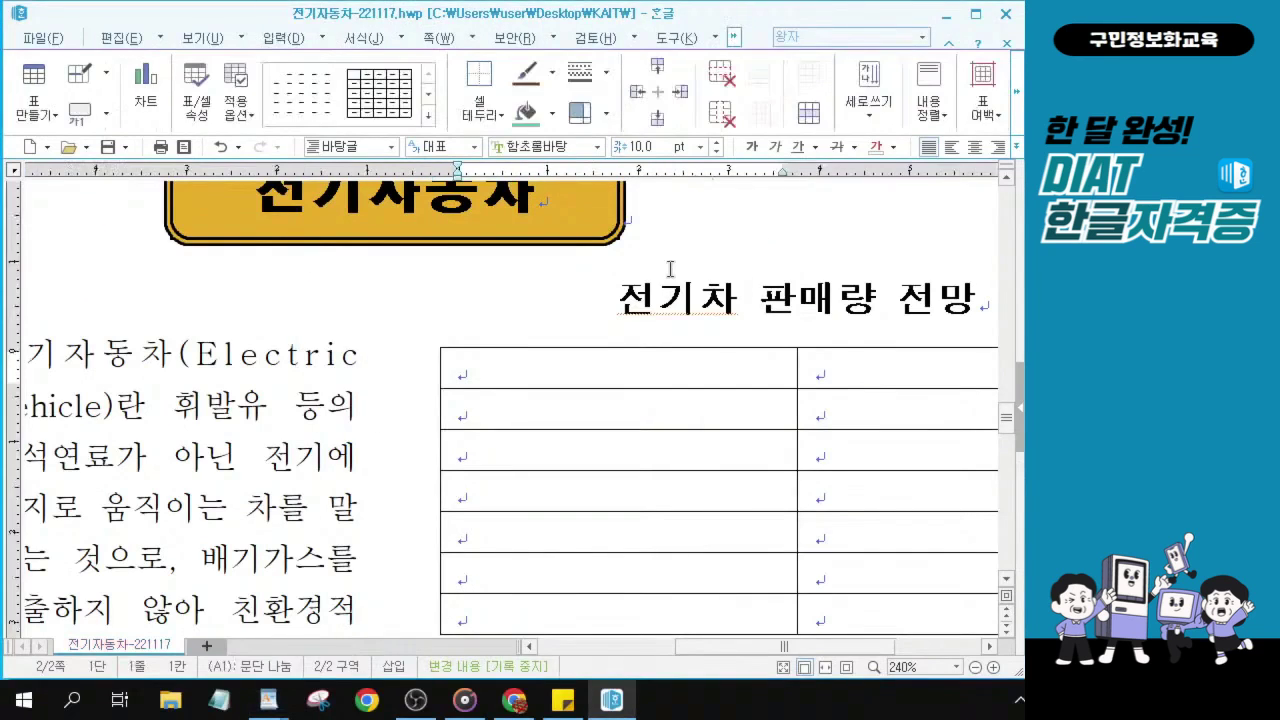
# - Enter the header "년도" in the first cell of the new table
pyautogui.moveTo(799, 647); pyautogui.dragTo(849, 651)
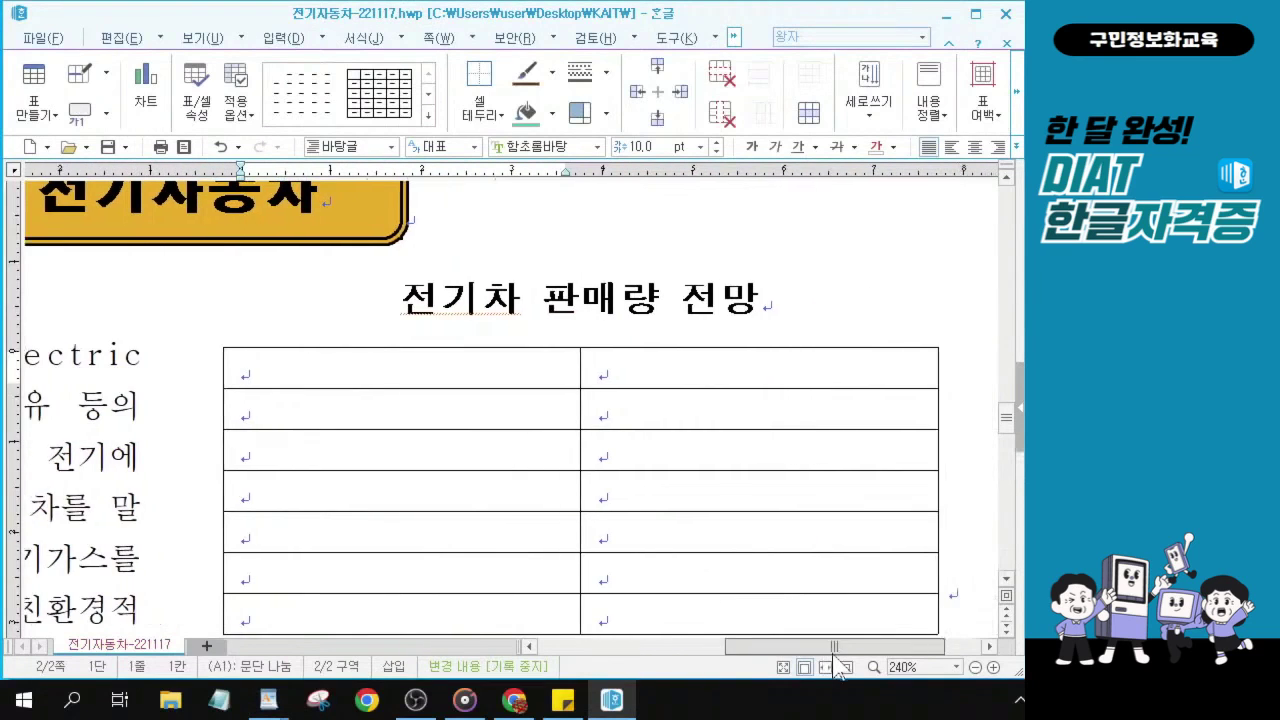
pyautogui.scroll(-3, 631, 508)
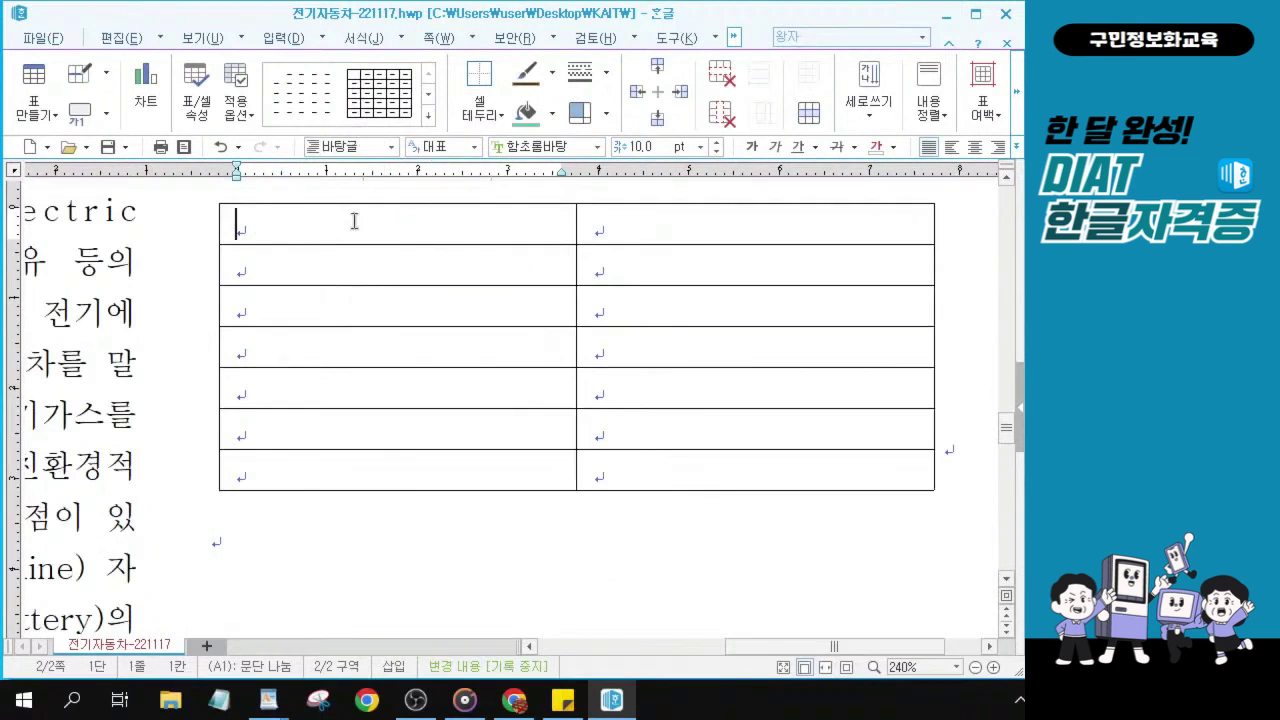
pyautogui.scroll(1, 354, 221)
pyautogui.write('년도')
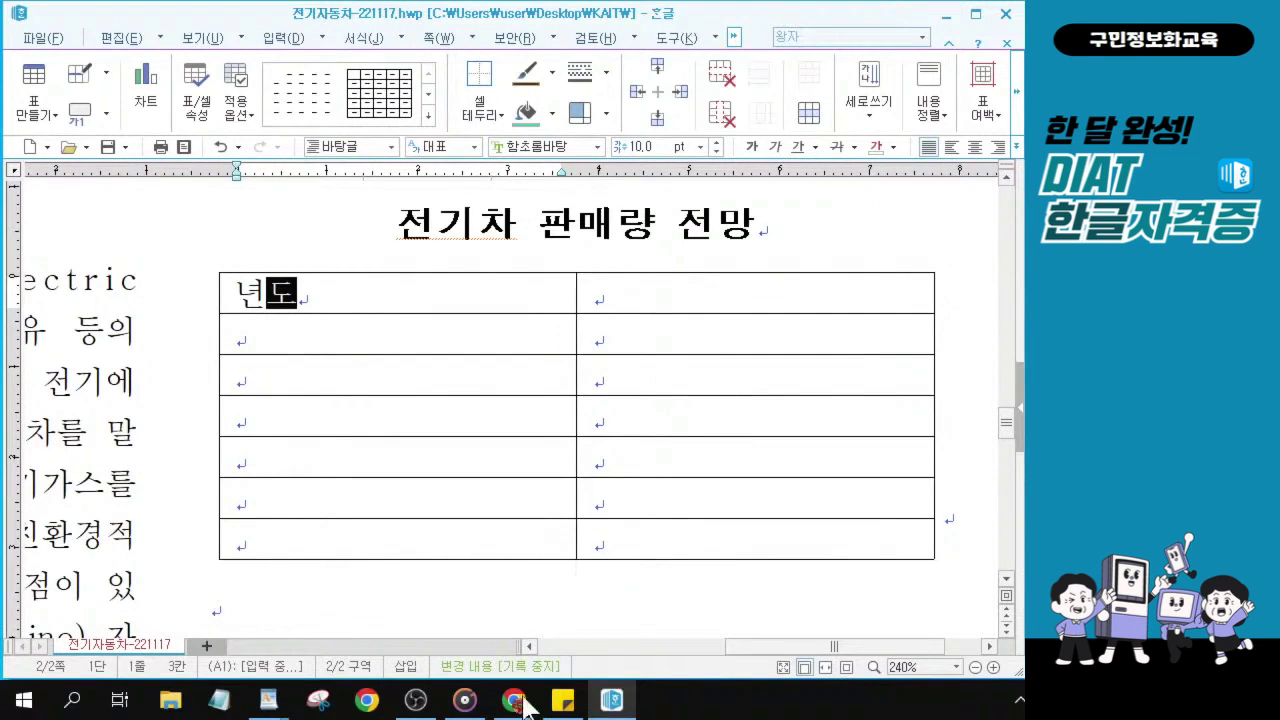
# - Enter the header "전망치(단위 : 만대)" in the second cell of the table's first row
pyautogui.scroll(1, 534, 509)
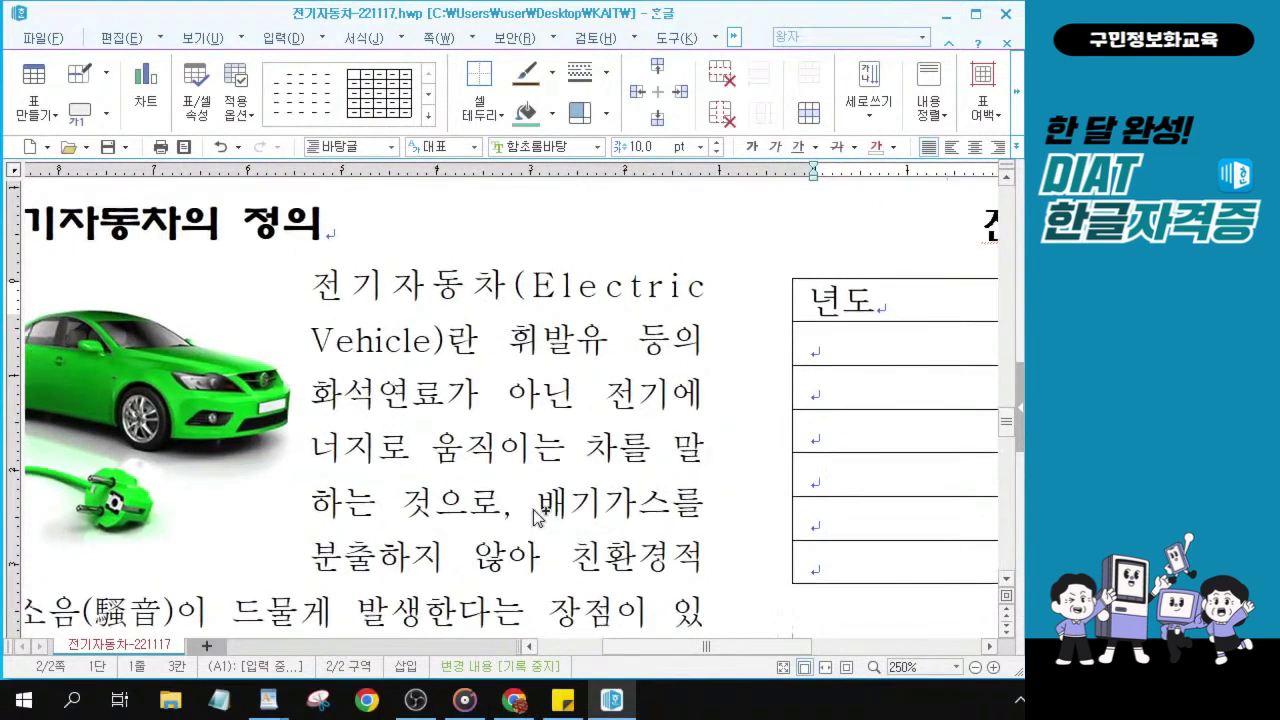
pyautogui.scroll(3, 533, 509)
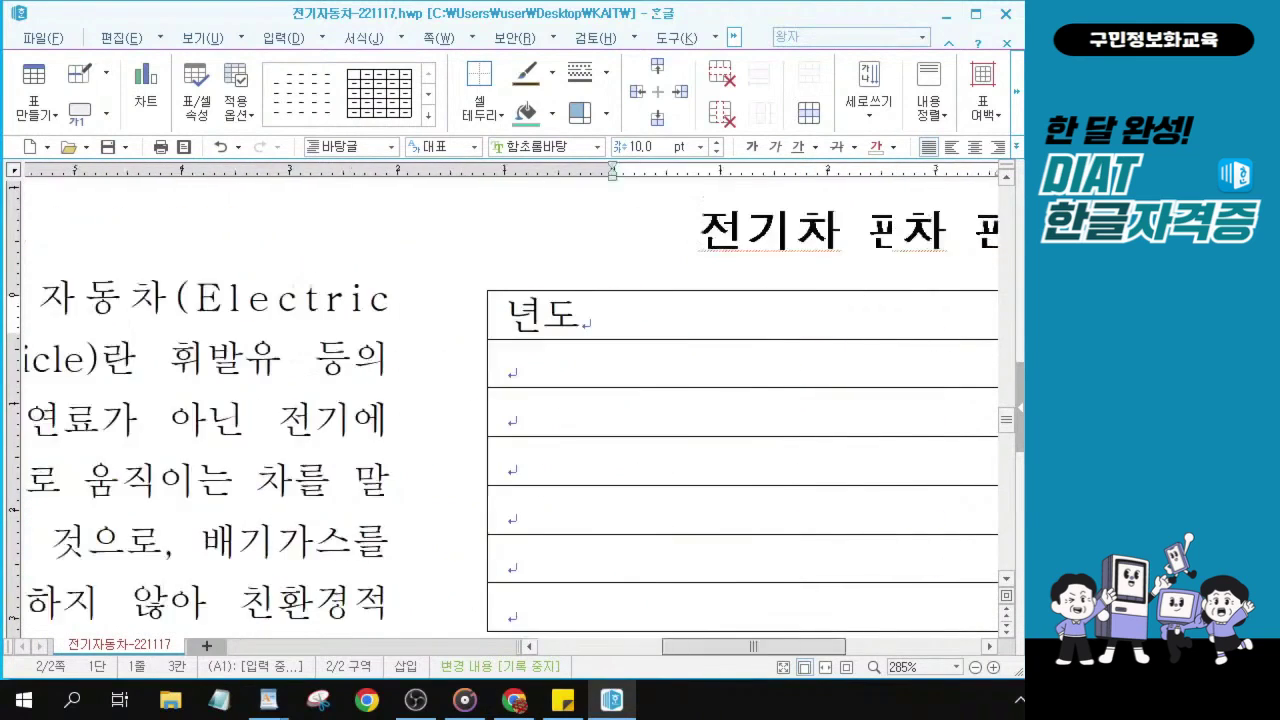
pyautogui.hscroll(3, 510, 400)
pyautogui.hscroll(1, 510, 400)
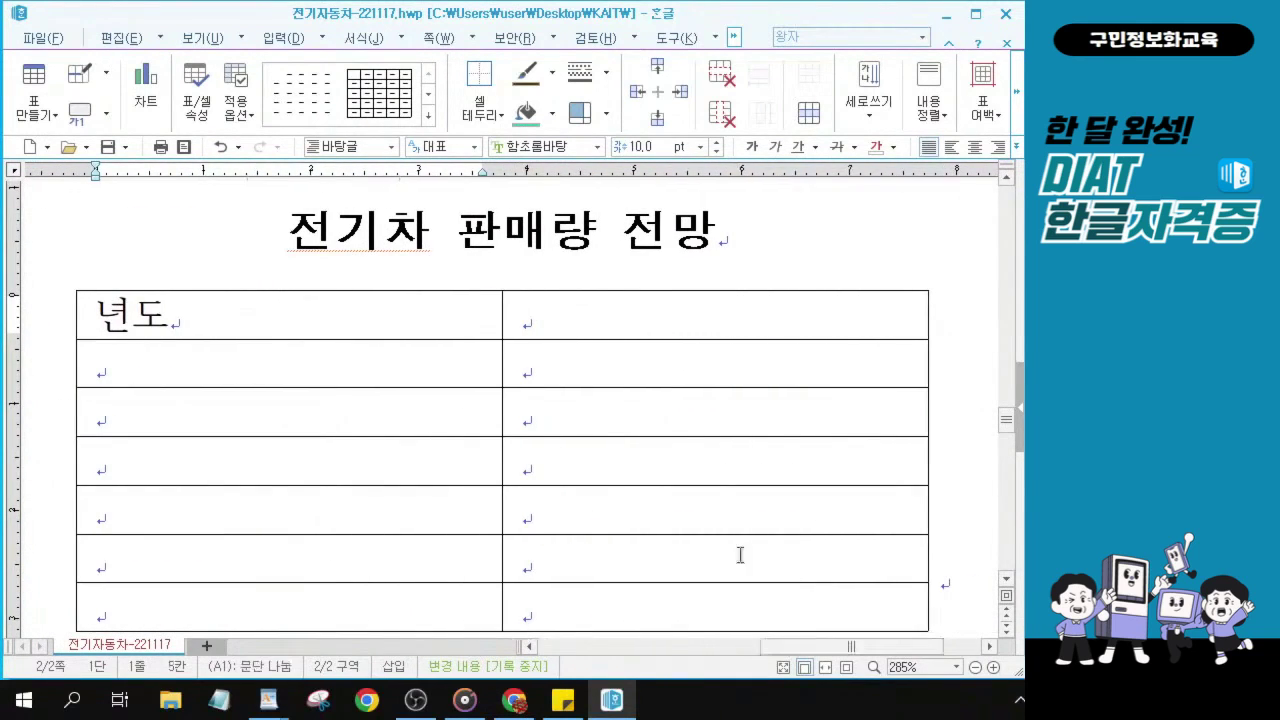
pyautogui.click(566, 307)
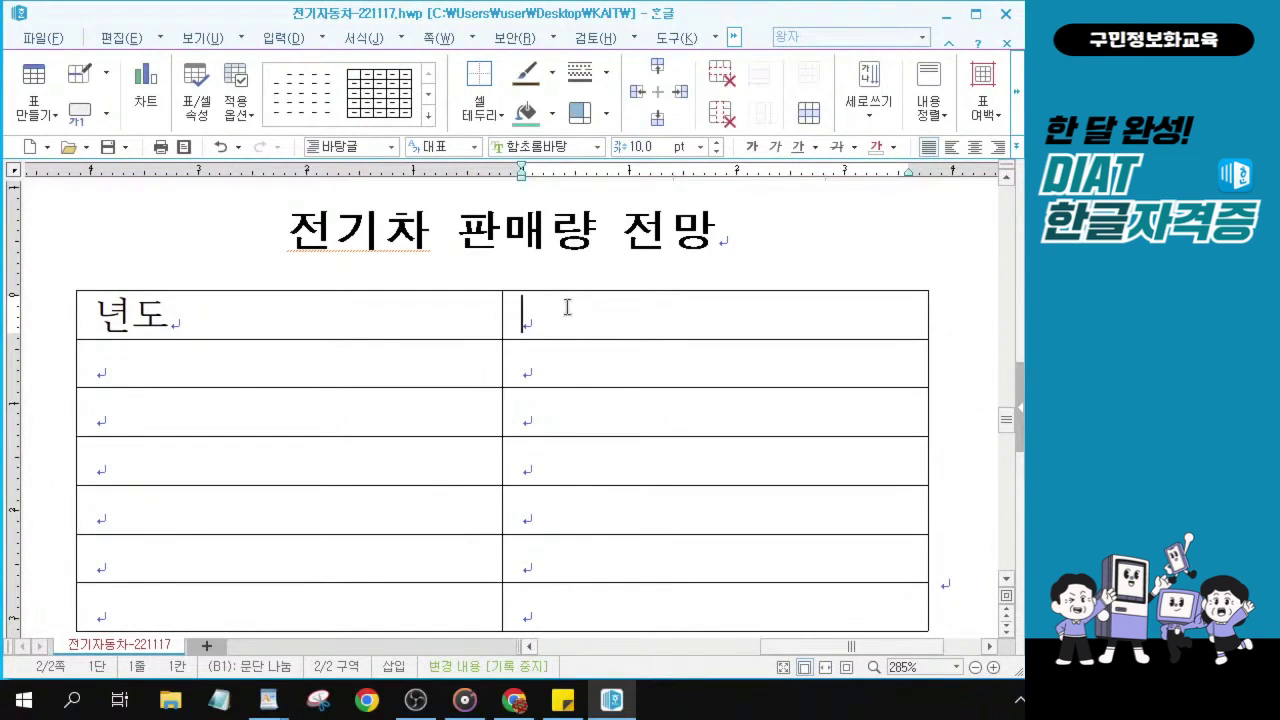
pyautogui.write('저ㄴ망치')
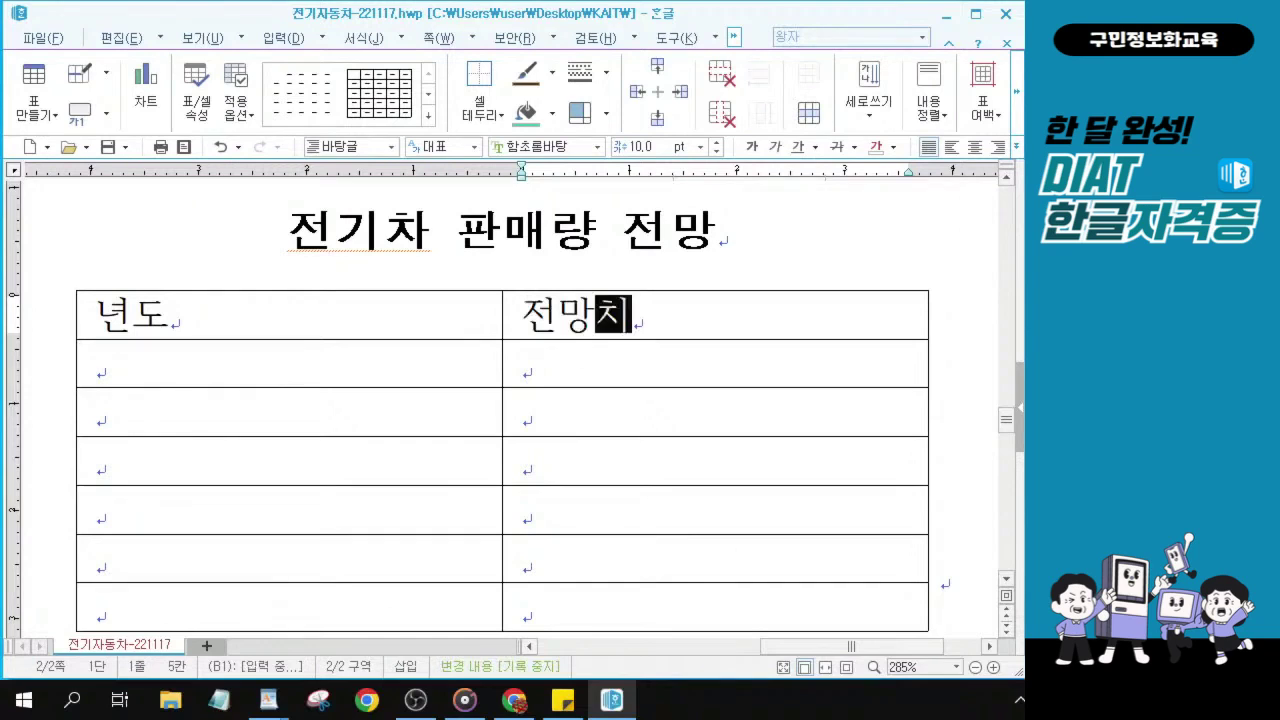
pyautogui.write('(ㄱ')
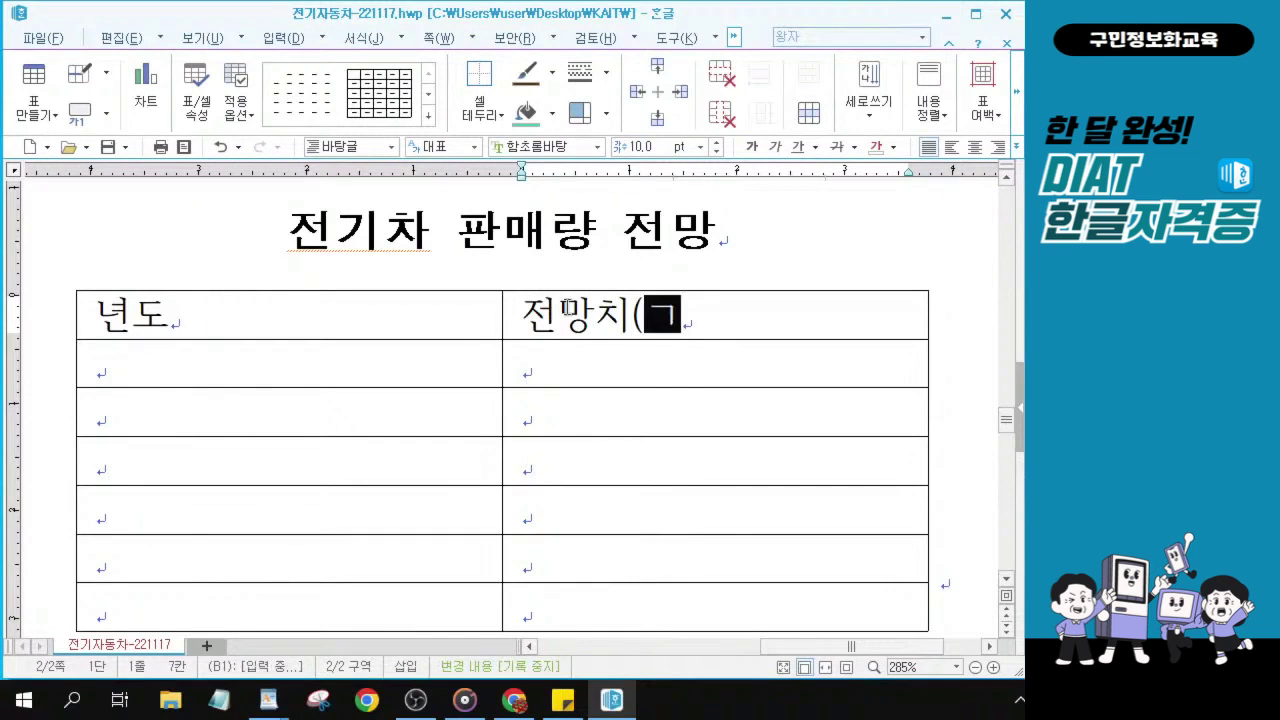
pyautogui.press('BackSpace')
pyautogui.write('단위 ')
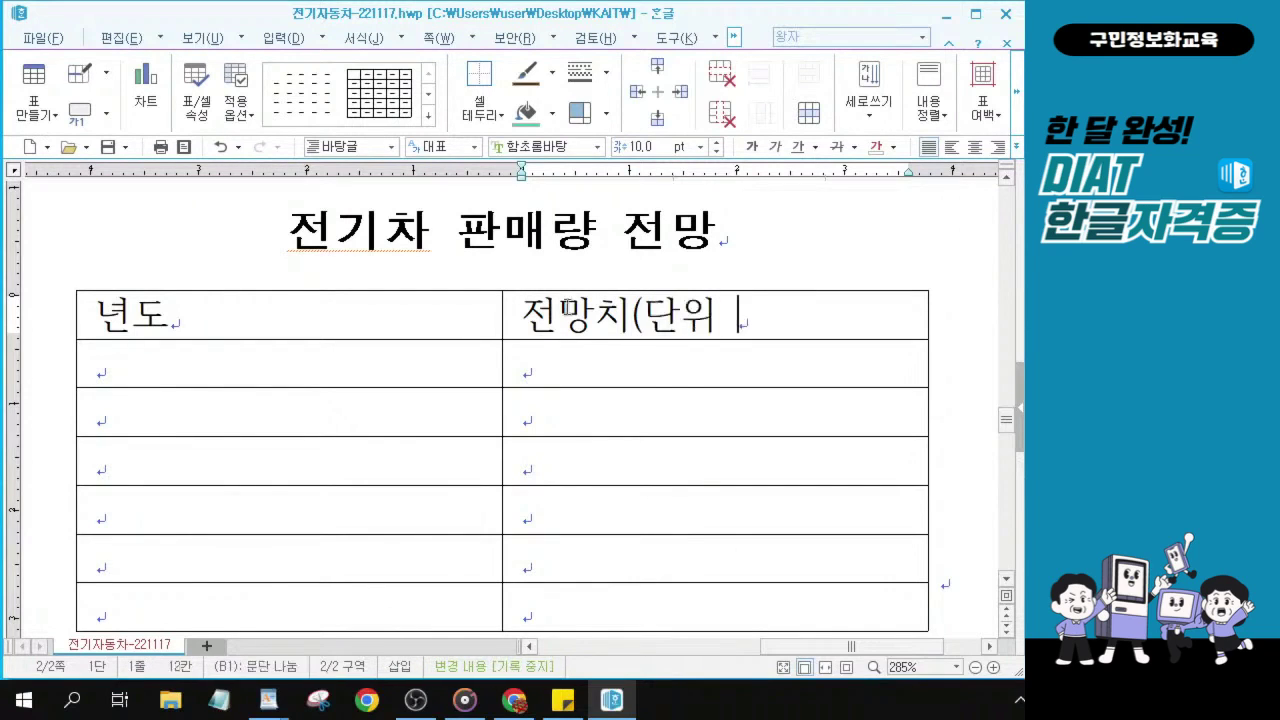
pyautogui.write(': 만대)')
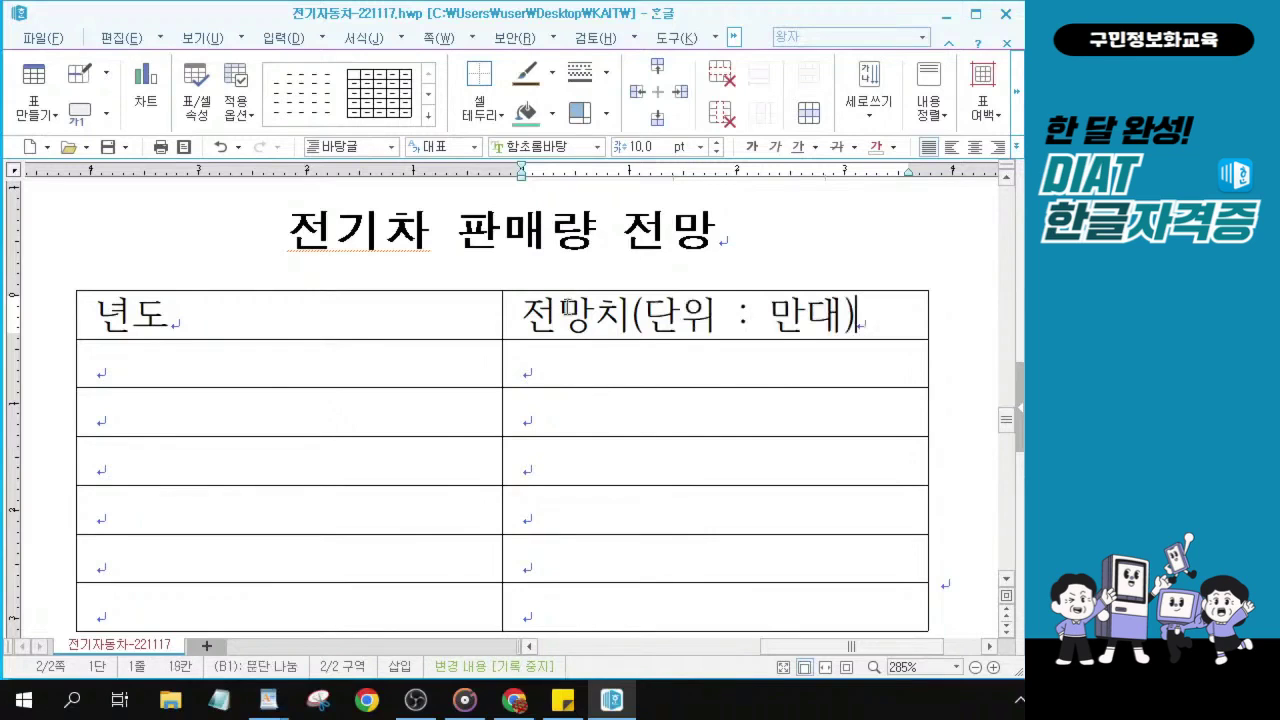
# - Enter the years 2011년, 2013년 and 2015년 in the first three cells below the "년도" header
pyautogui.click(234, 356)
pyautogui.write('2011')
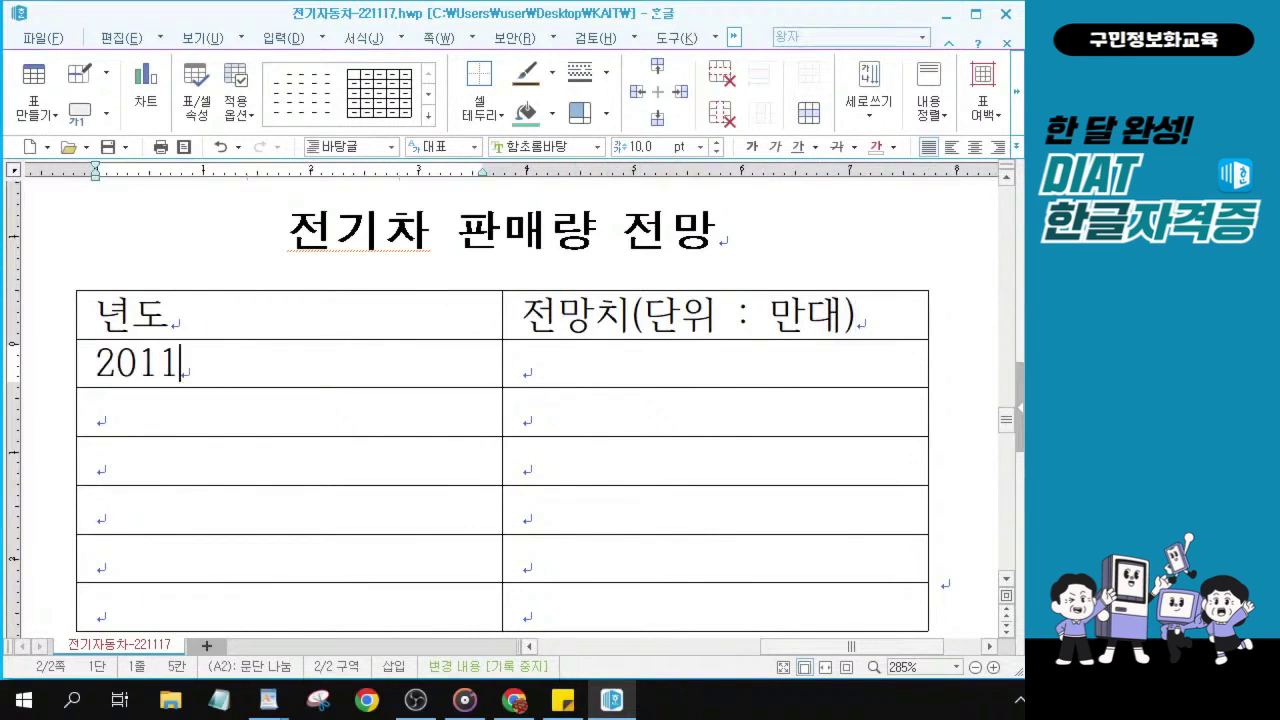
pyautogui.write('년')
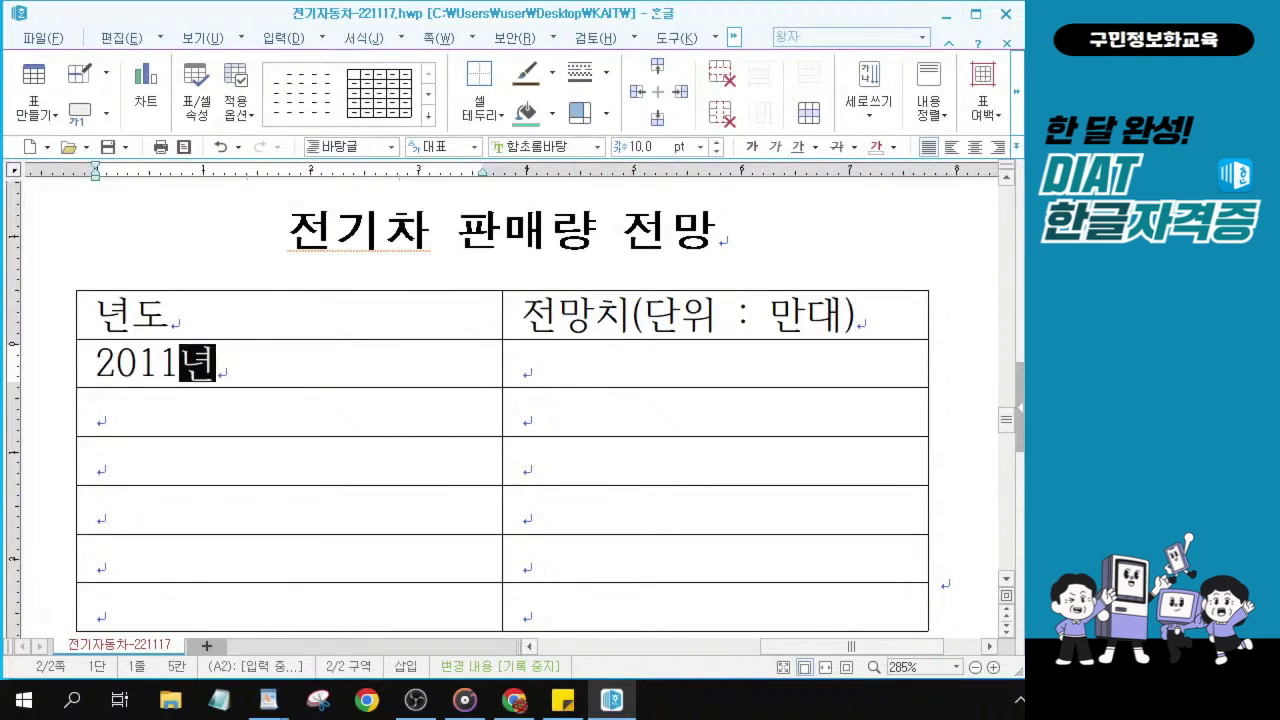
pyautogui.press('Down')
pyautogui.write('2013')
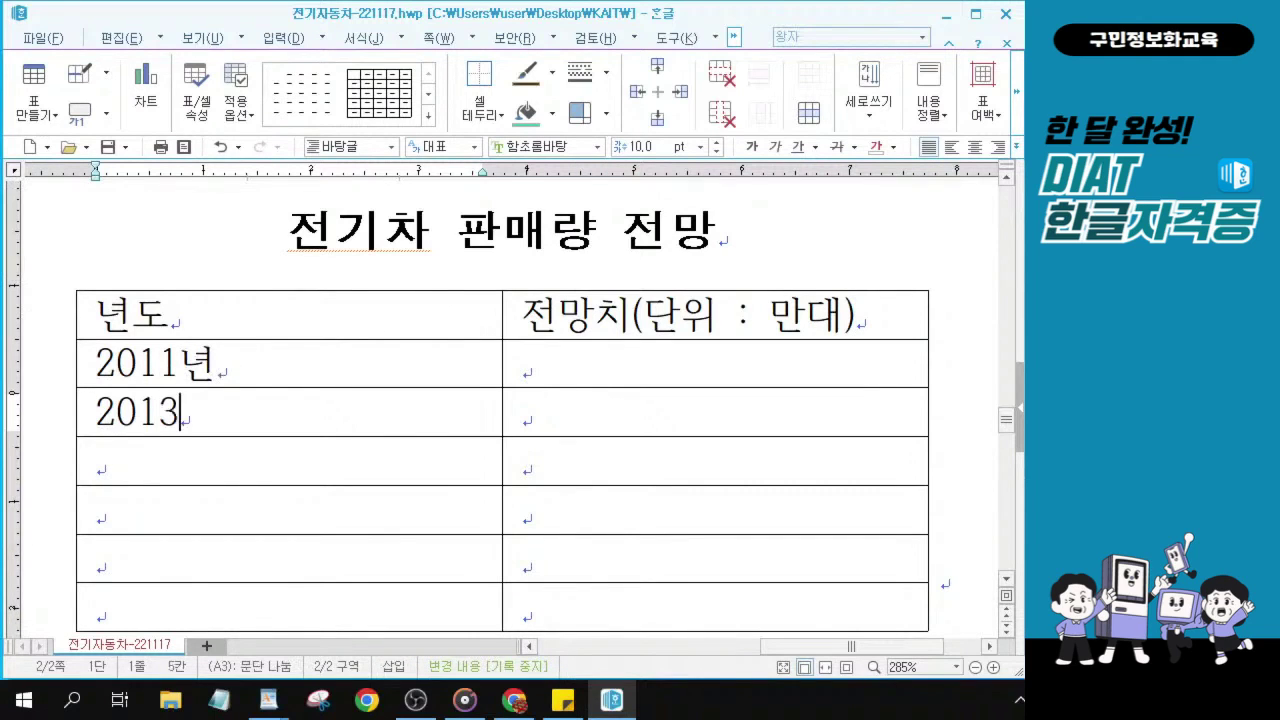
pyautogui.write('년')
pyautogui.press('Down')
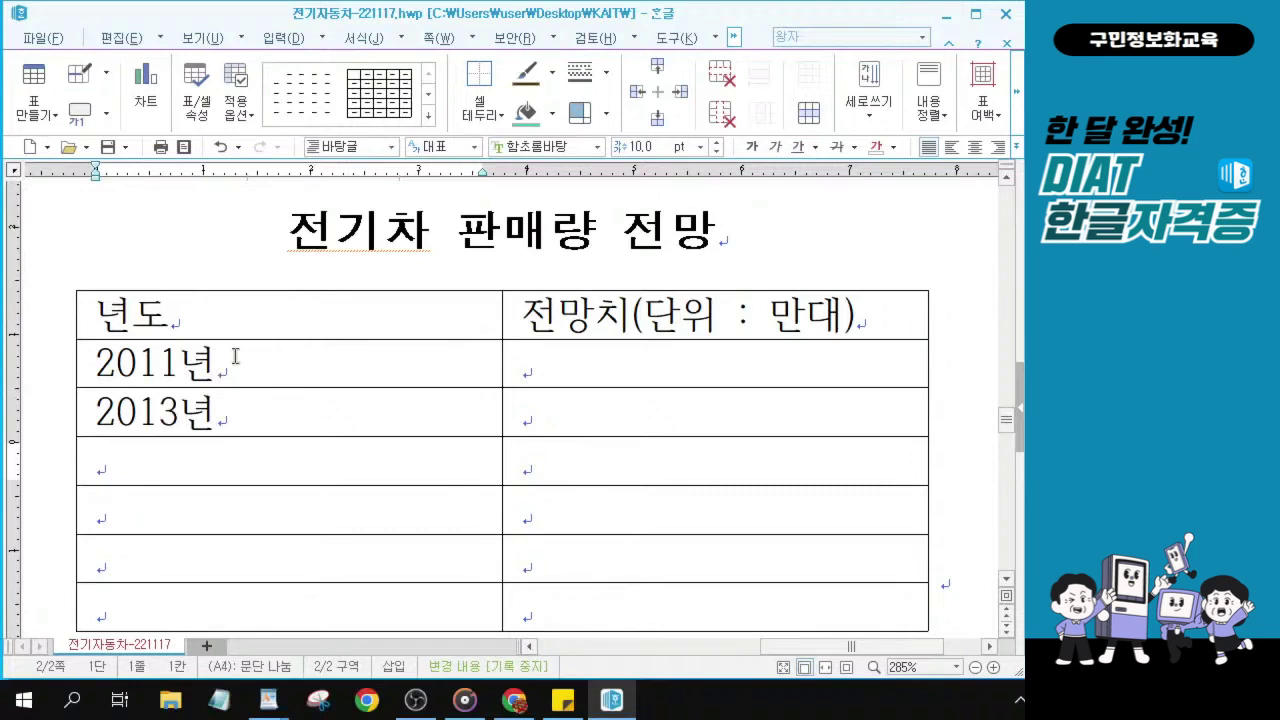
pyautogui.write('2015년')
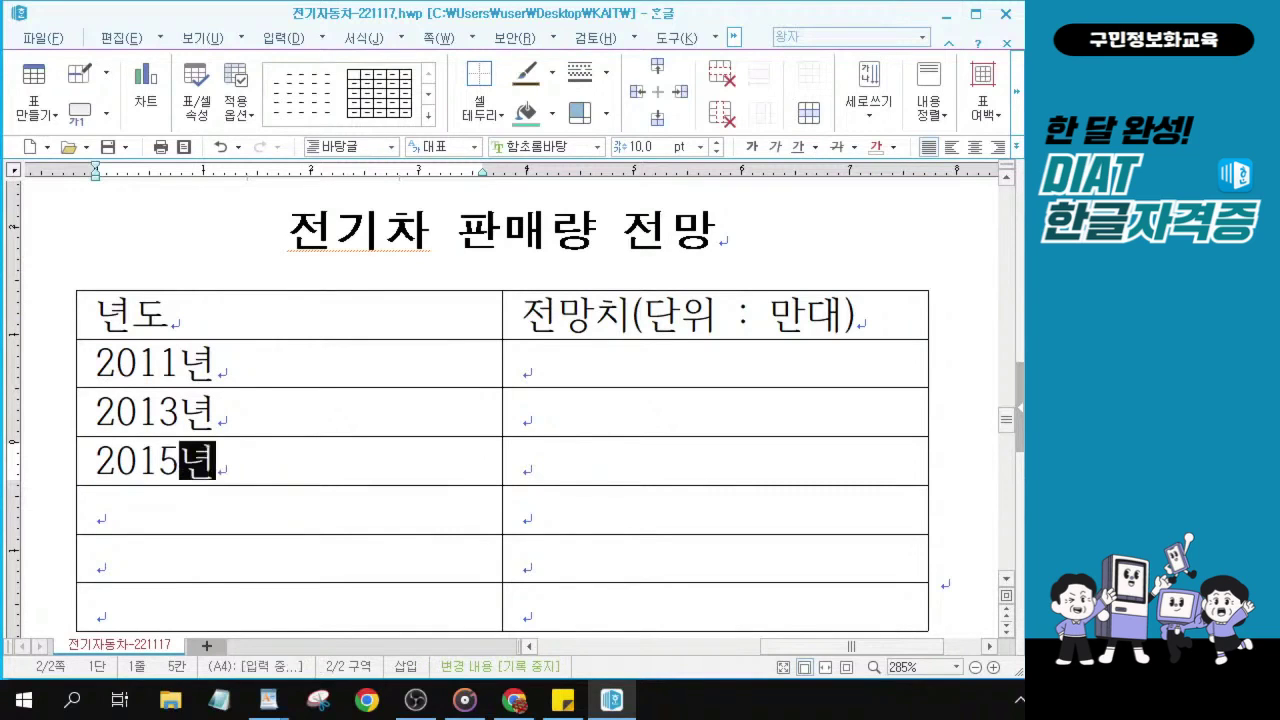
pyautogui.press('Down')
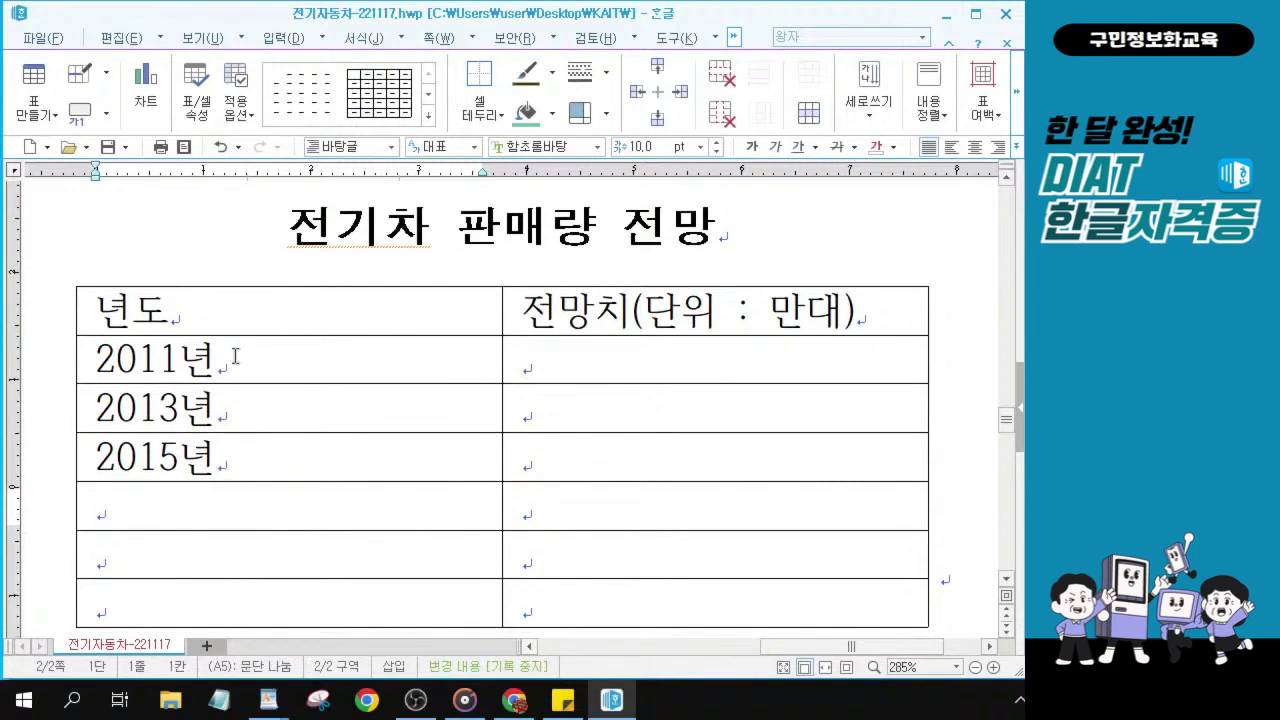
# - Complete the "년도" column with 2017년, 2019년 and 2020년 in its last three cells
pyautogui.write('201')
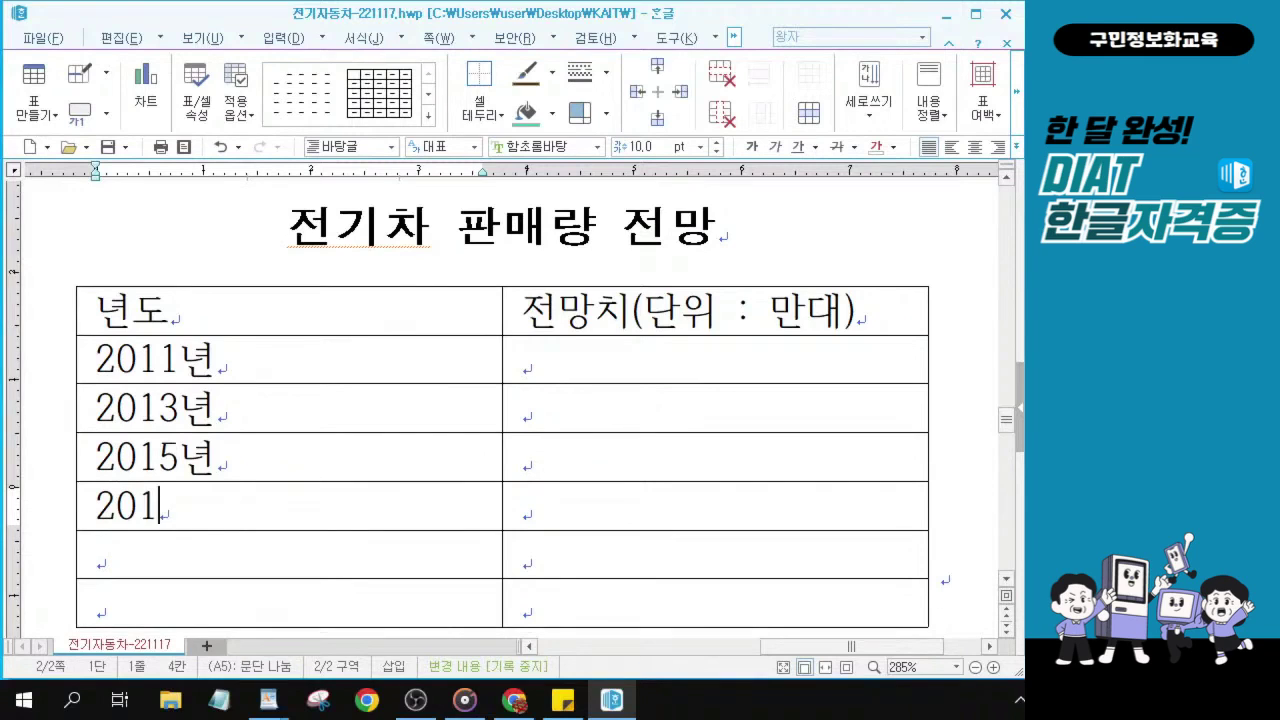
pyautogui.write('7년')
pyautogui.press('Down')
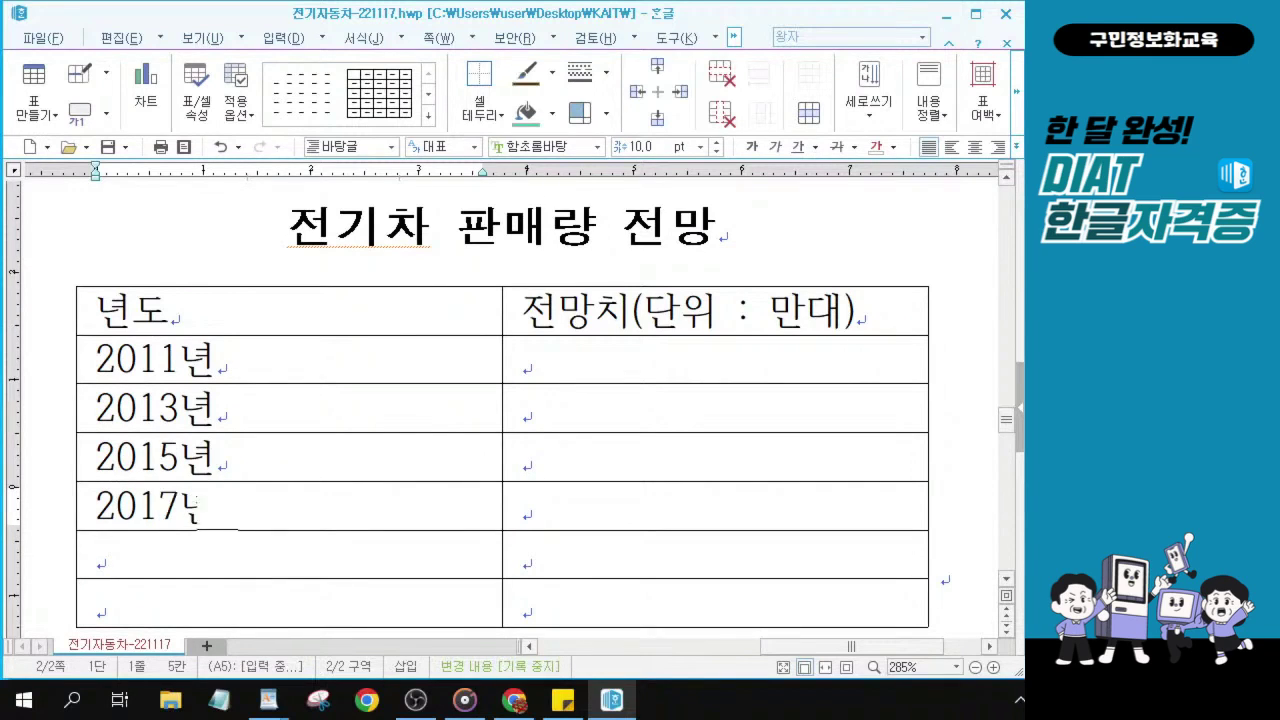
pyautogui.write('2019년')
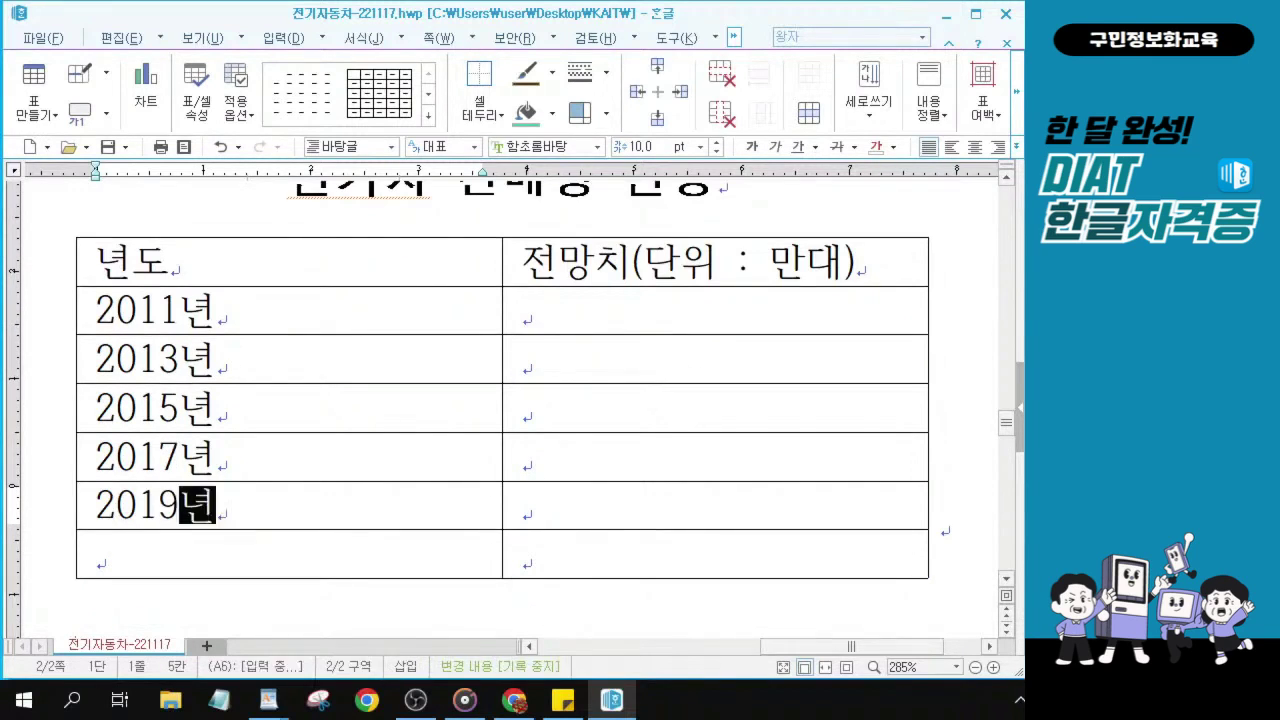
pyautogui.press('Down')
pyautogui.write('20')
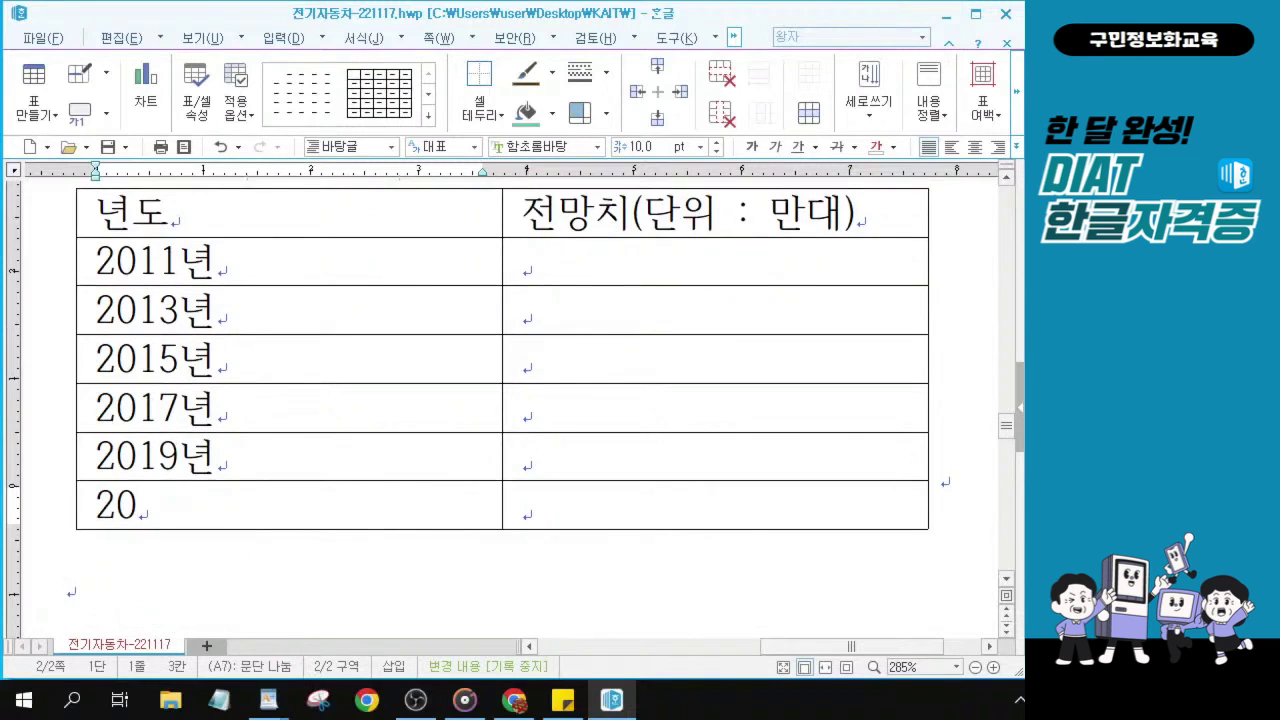
pyautogui.write('20년')
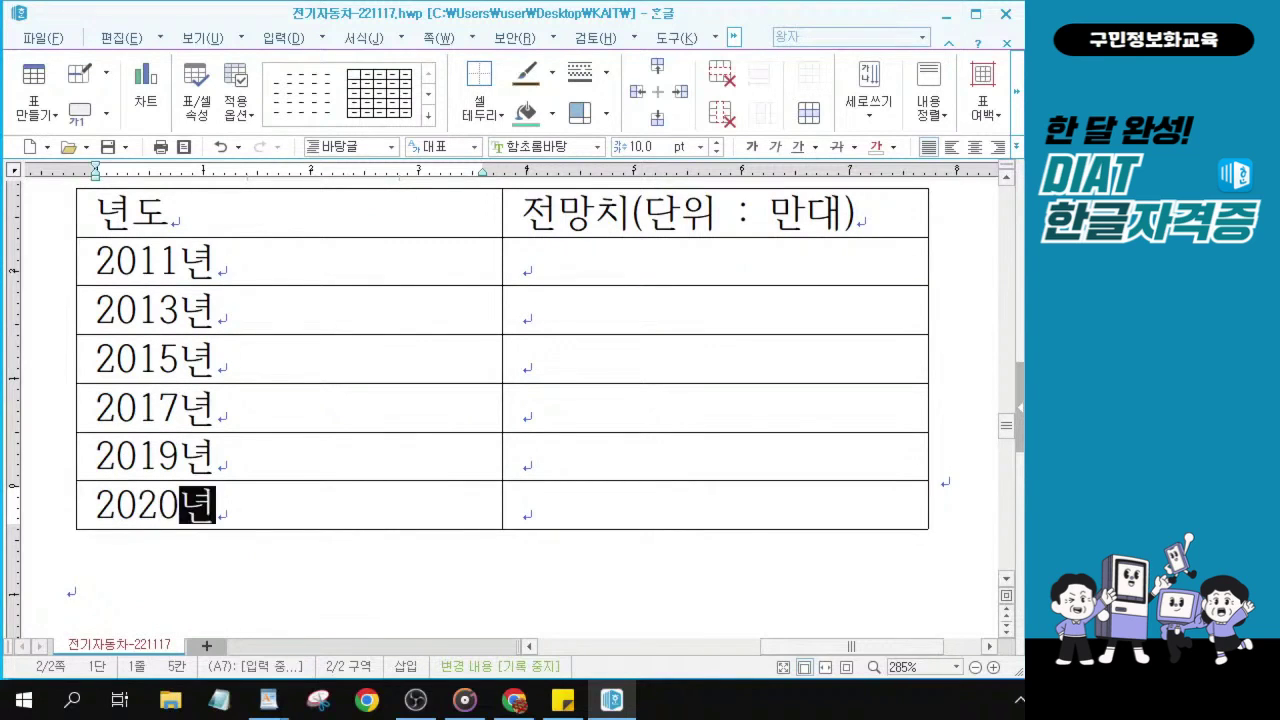
# - Enter the forecasts 100, 394 and 678 for 2011년, 2013년 and 2015년 in the second column
pyautogui.click(700, 274)
pyautogui.write('100')
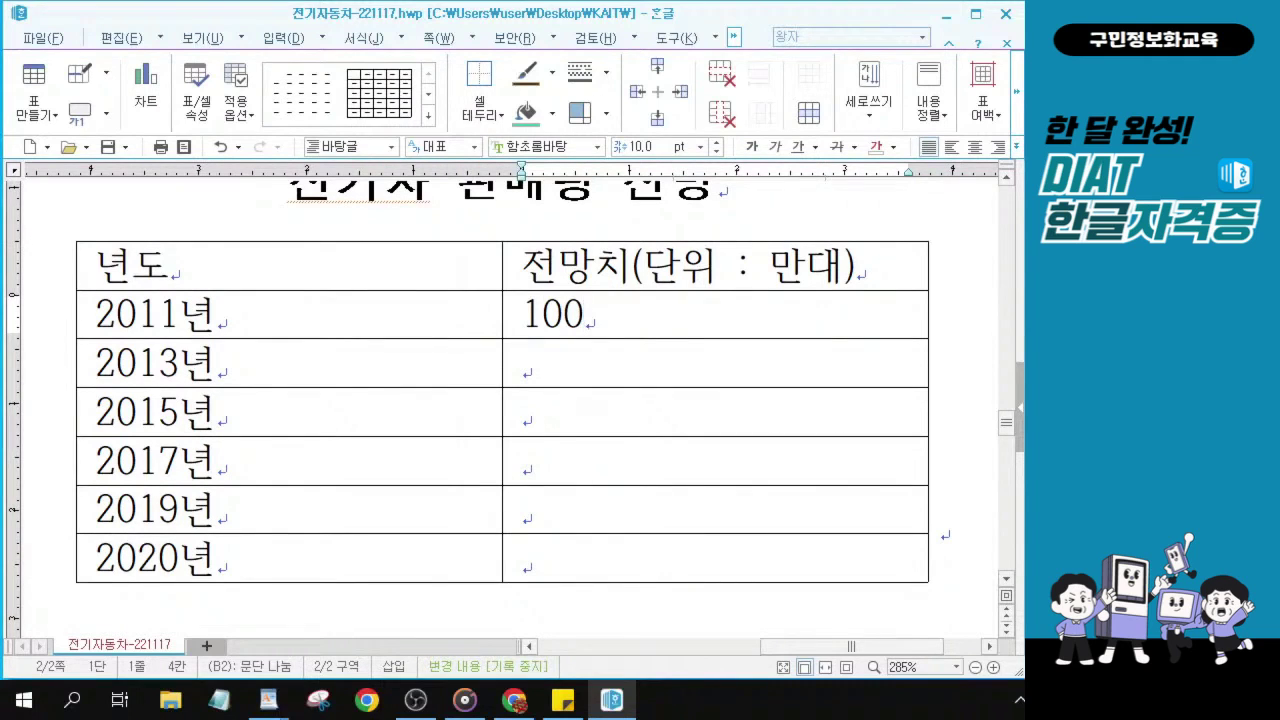
pyautogui.press('Down')
pyautogui.write('394')
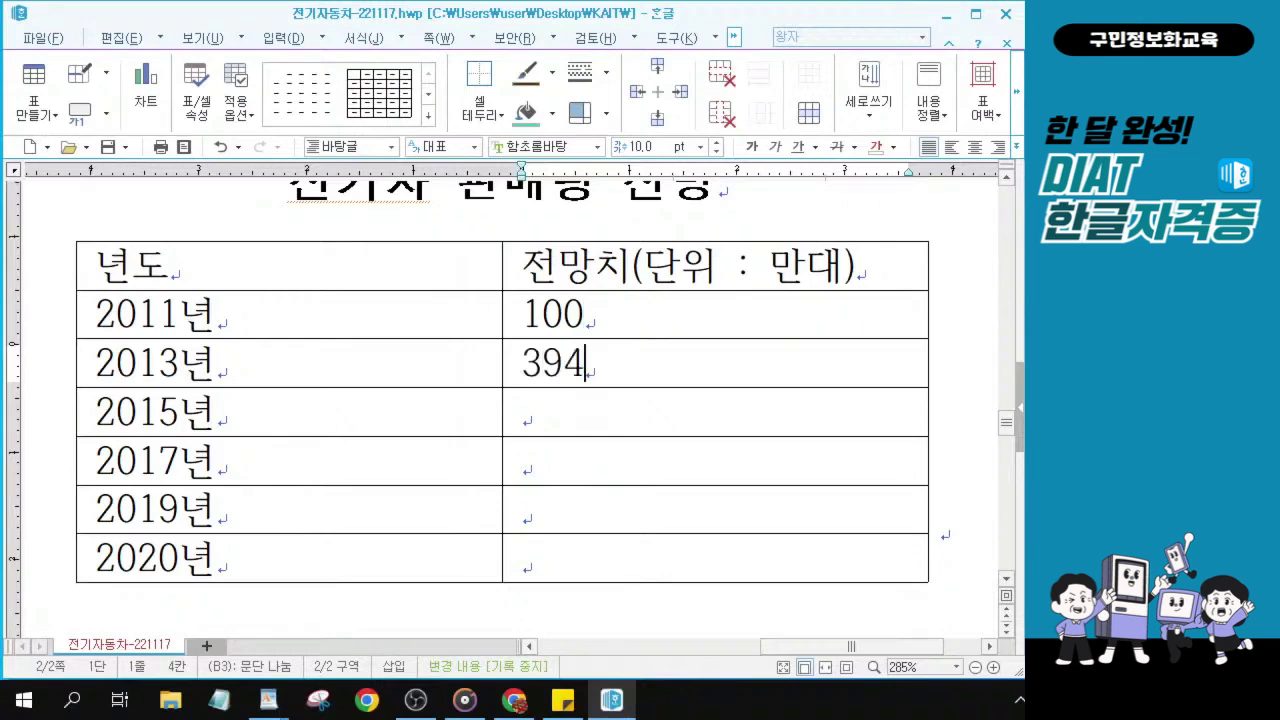
pyautogui.press('Down')
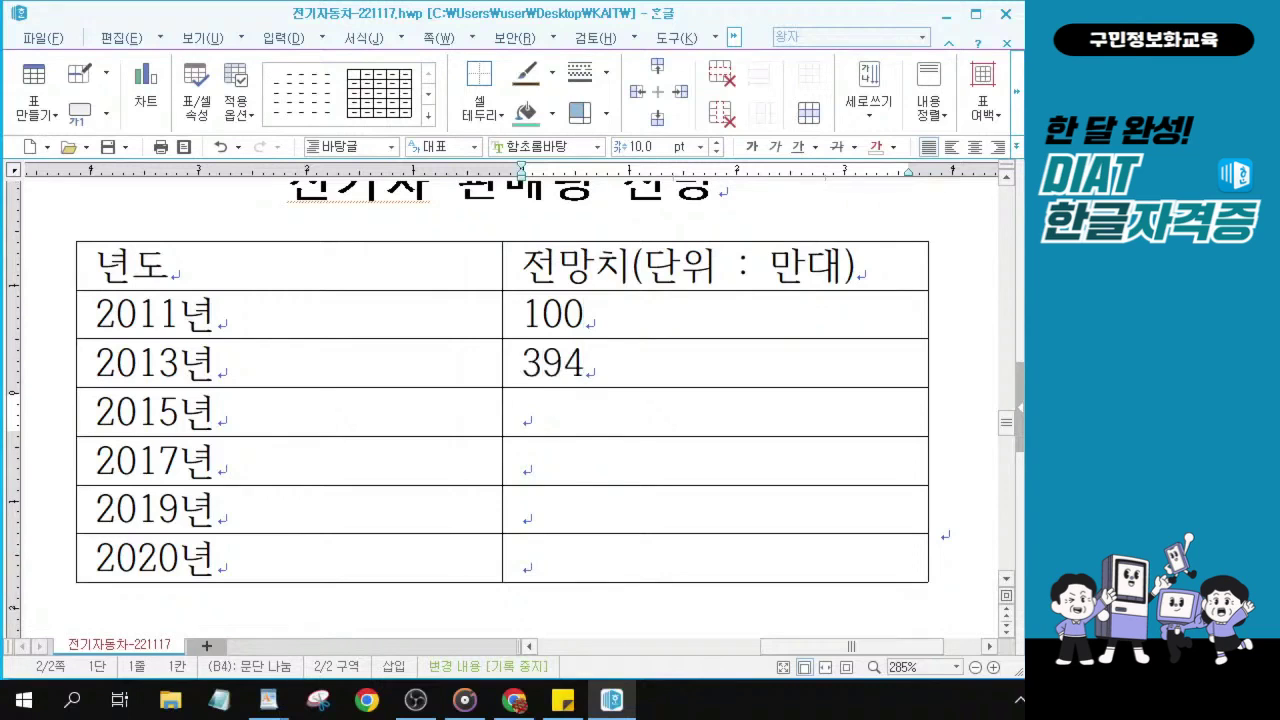
pyautogui.write('678')
pyautogui.press('Down')
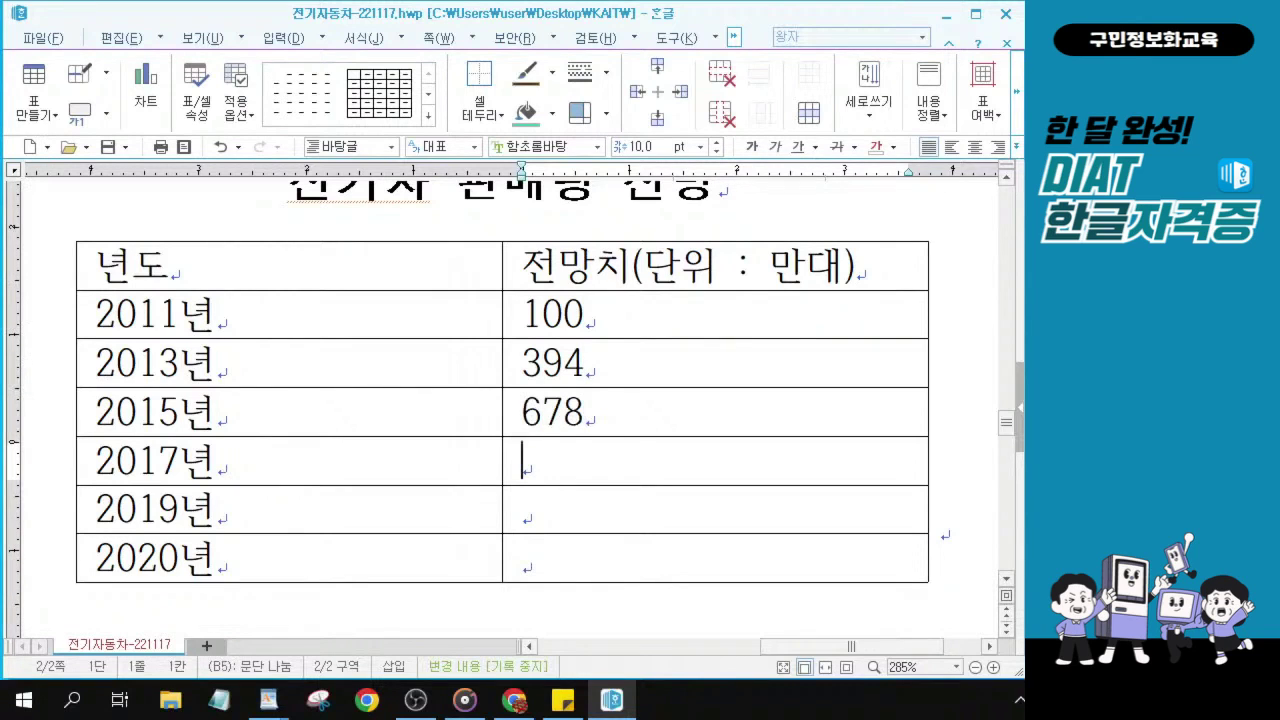
# - Enter the forecasts 890, 997 and 1045 for 2017년, 2019년 and 2020년 in the second column
pyautogui.write('890')
pyautogui.press('Down')
pyautogui.write('997')
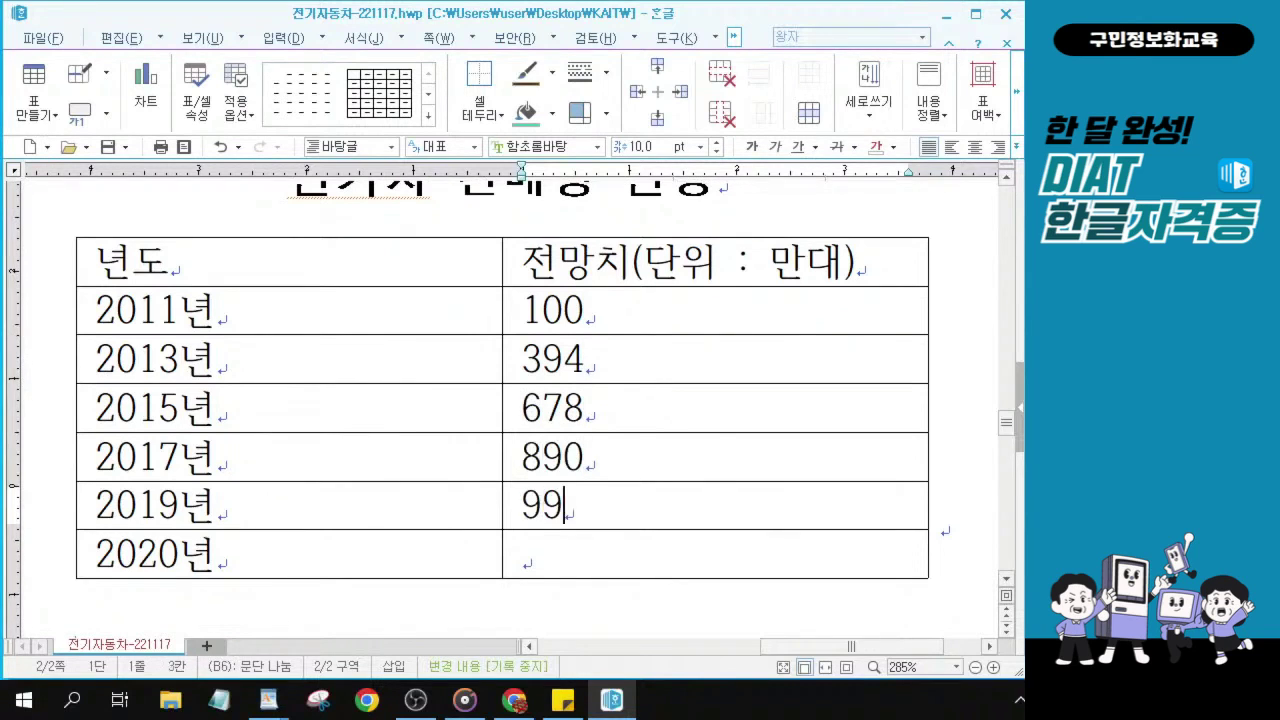
pyautogui.press('Down')
pyautogui.write('10445')
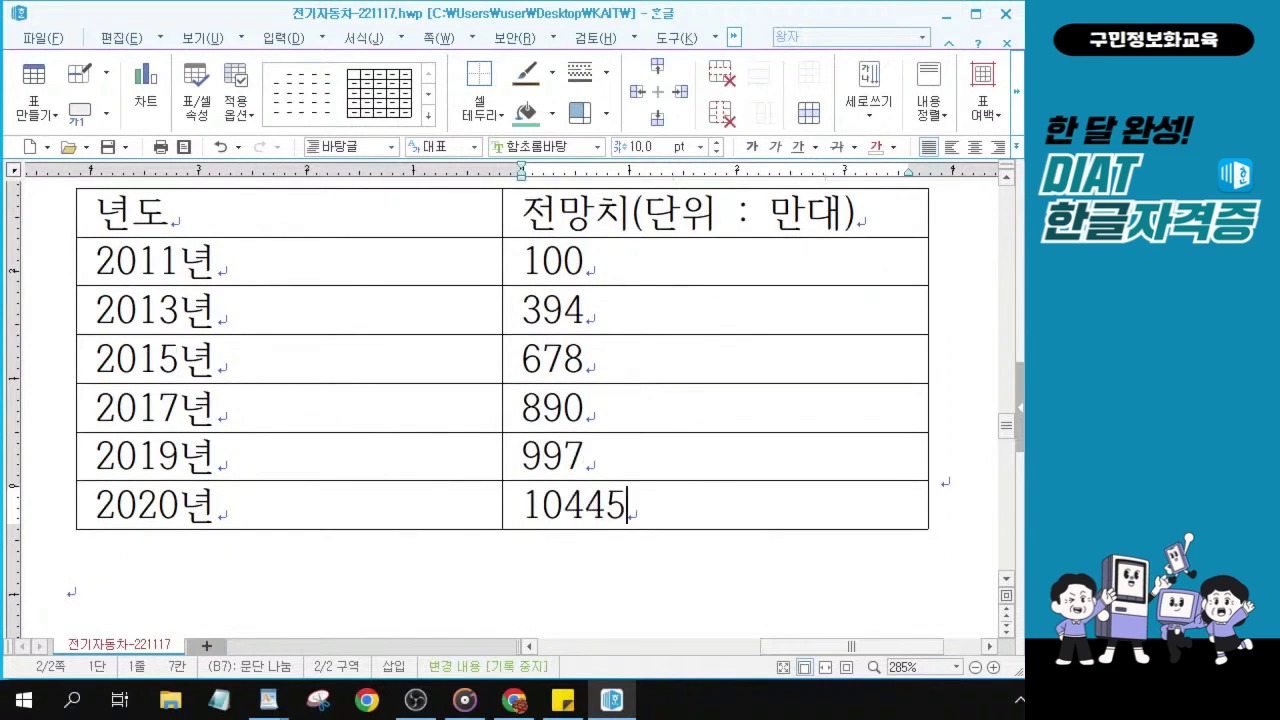
pyautogui.press('BackSpace')
pyautogui.press('BackSpace')
pyautogui.write('5')
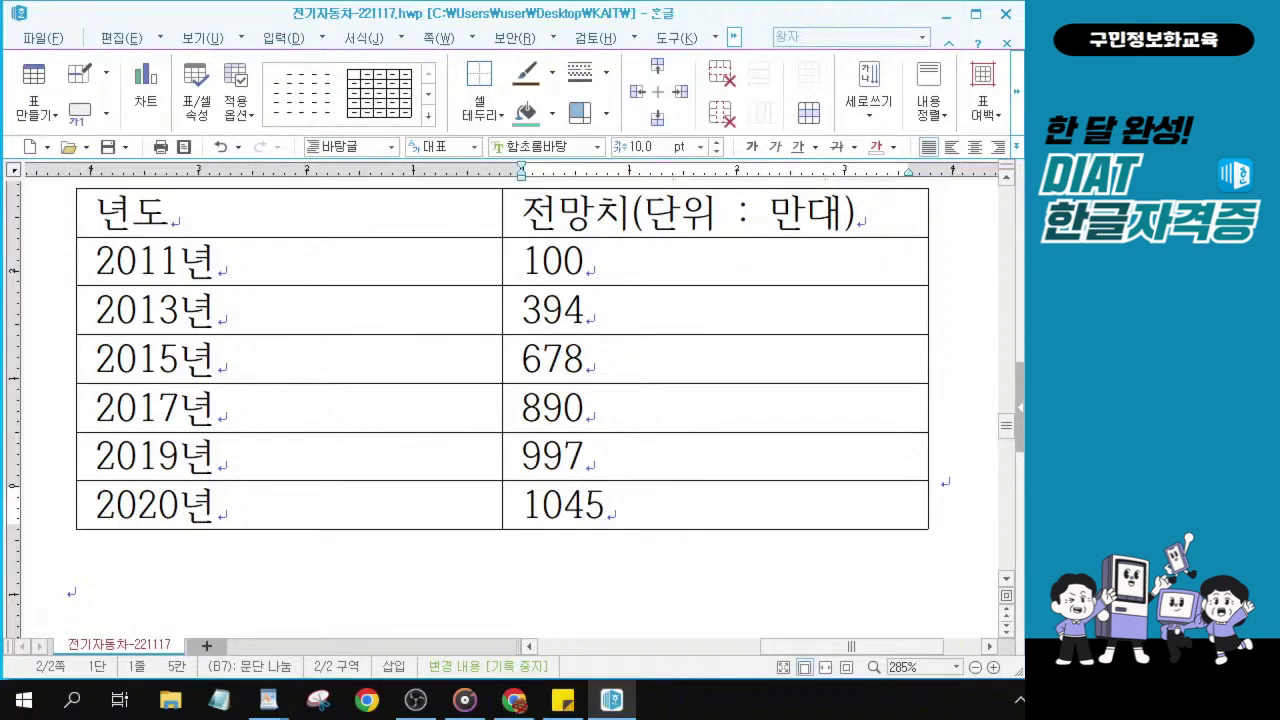
# - Select all cells of the sales forecast table and increase the height of every row evenly, to about 1.6 times the original
pyautogui.hotkey('alt', 'Tab')
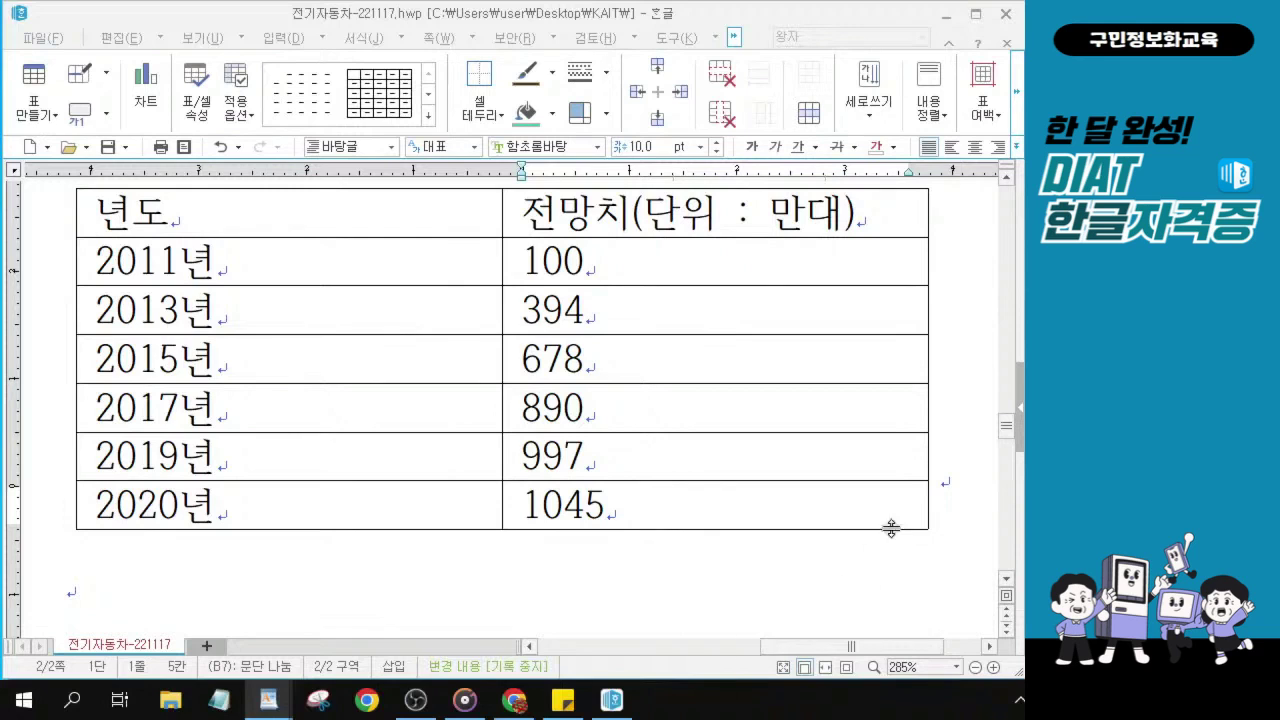
pyautogui.scroll(1, 521, 443)
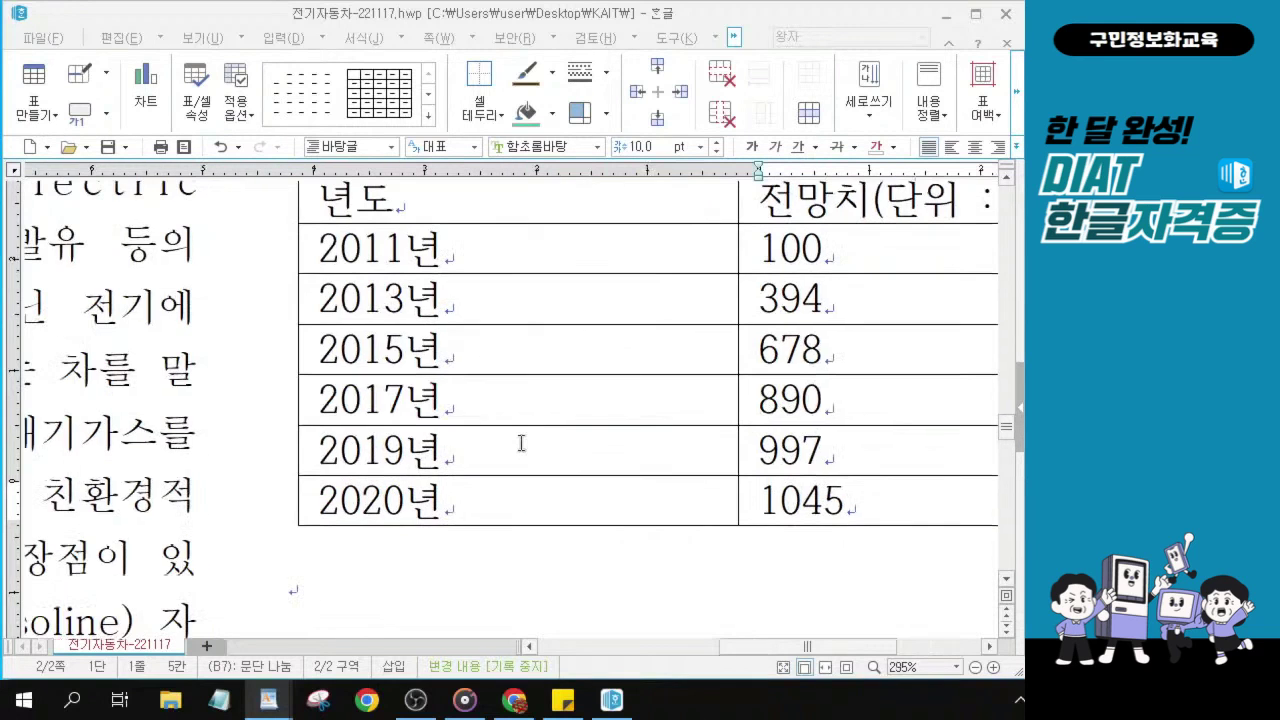
pyautogui.scroll(1, 521, 443)
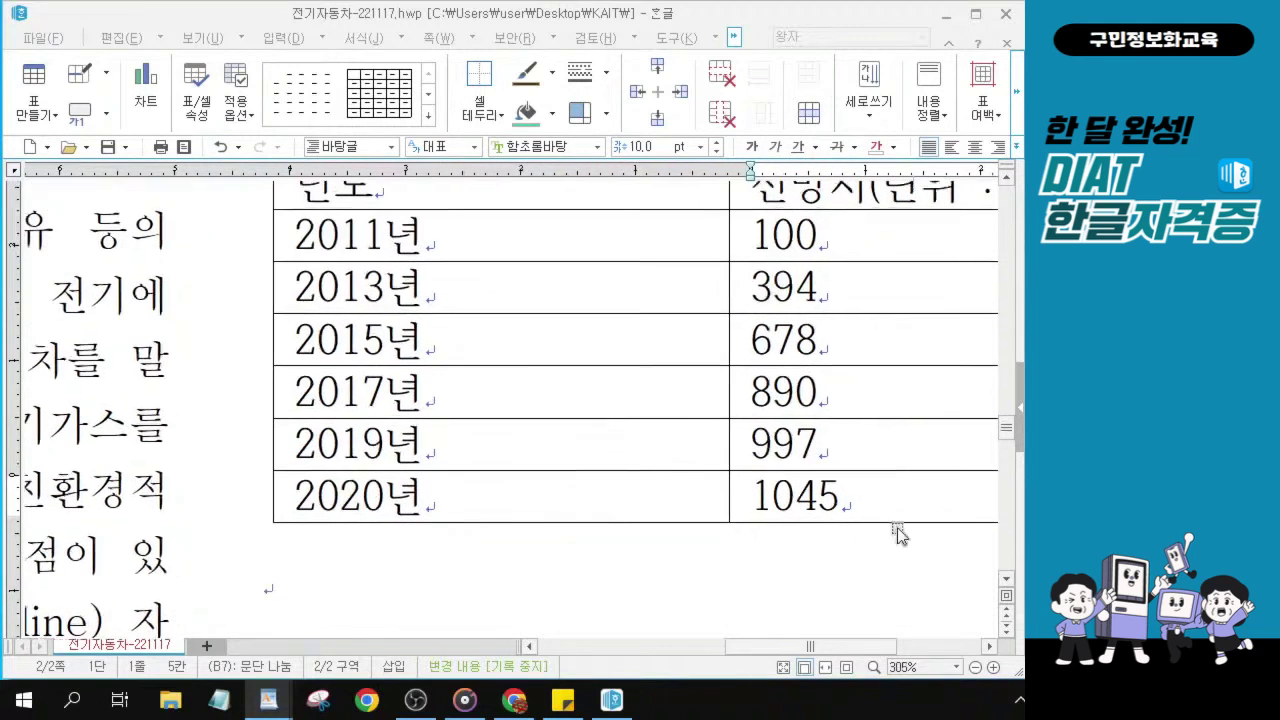
pyautogui.moveTo(806, 648); pyautogui.dragTo(838, 655)
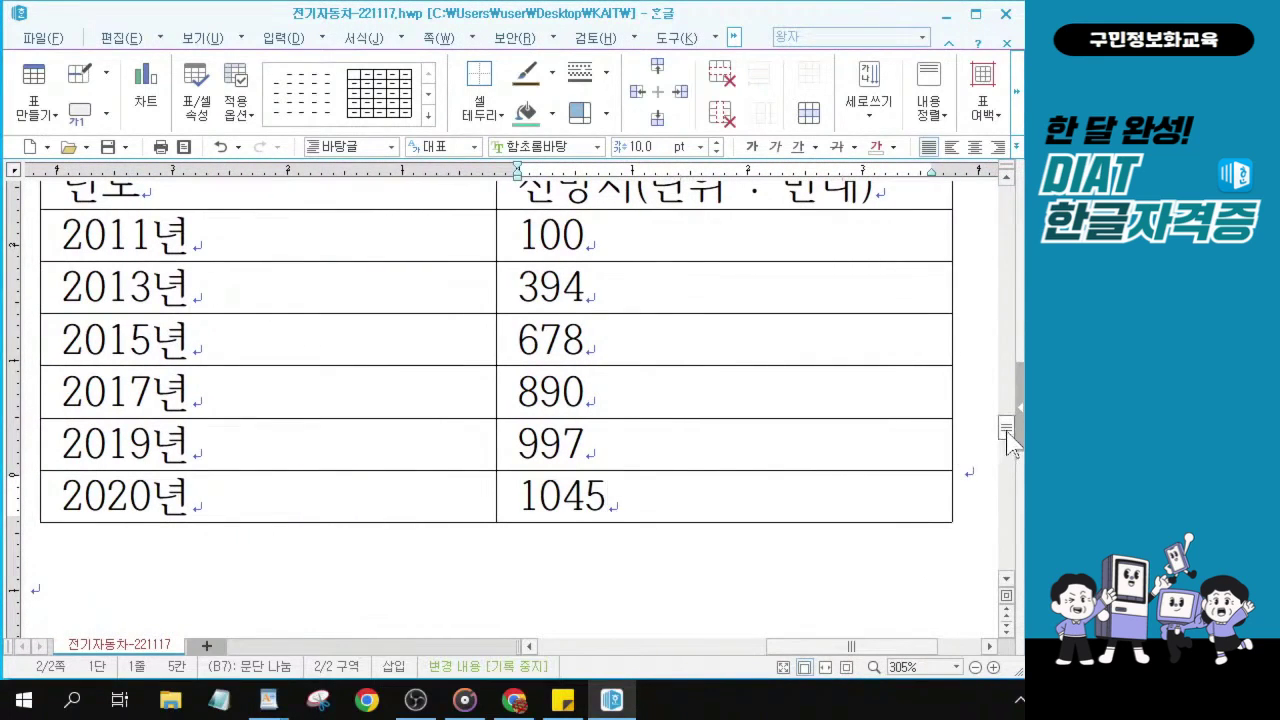
pyautogui.moveTo(1006, 429); pyautogui.dragTo(1005, 424)
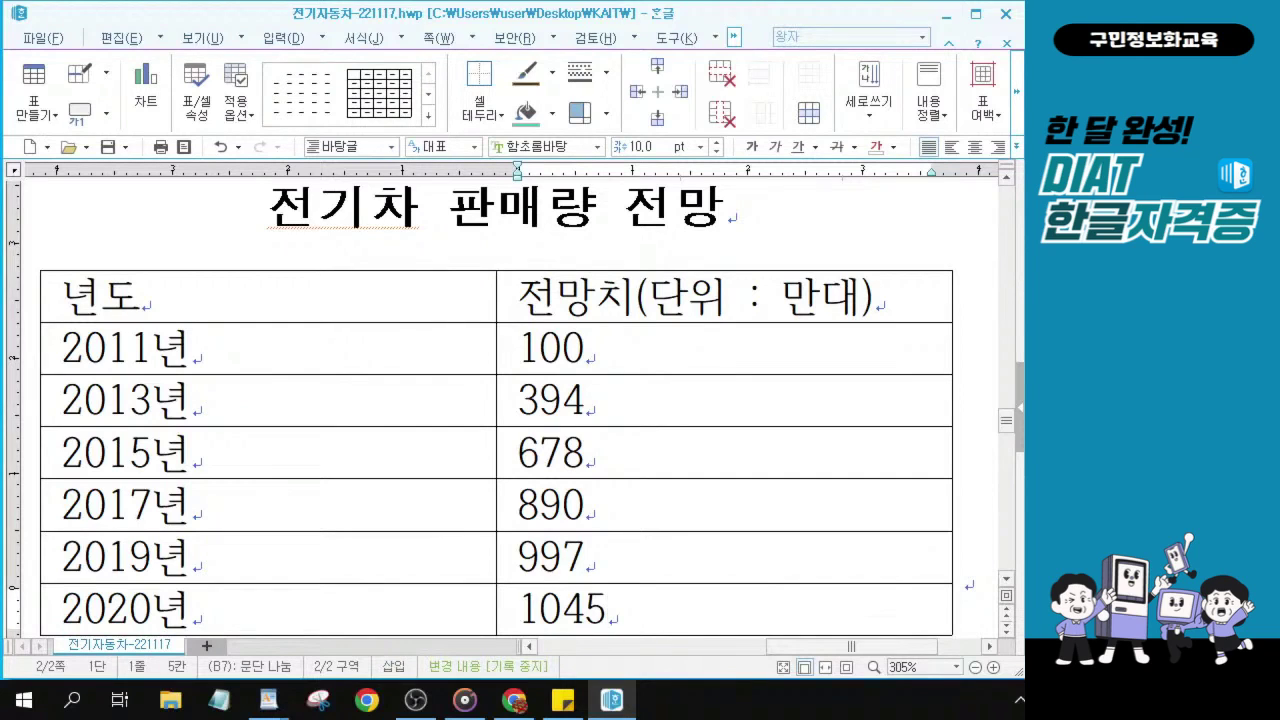
pyautogui.hotkey('alt', 'Tab')
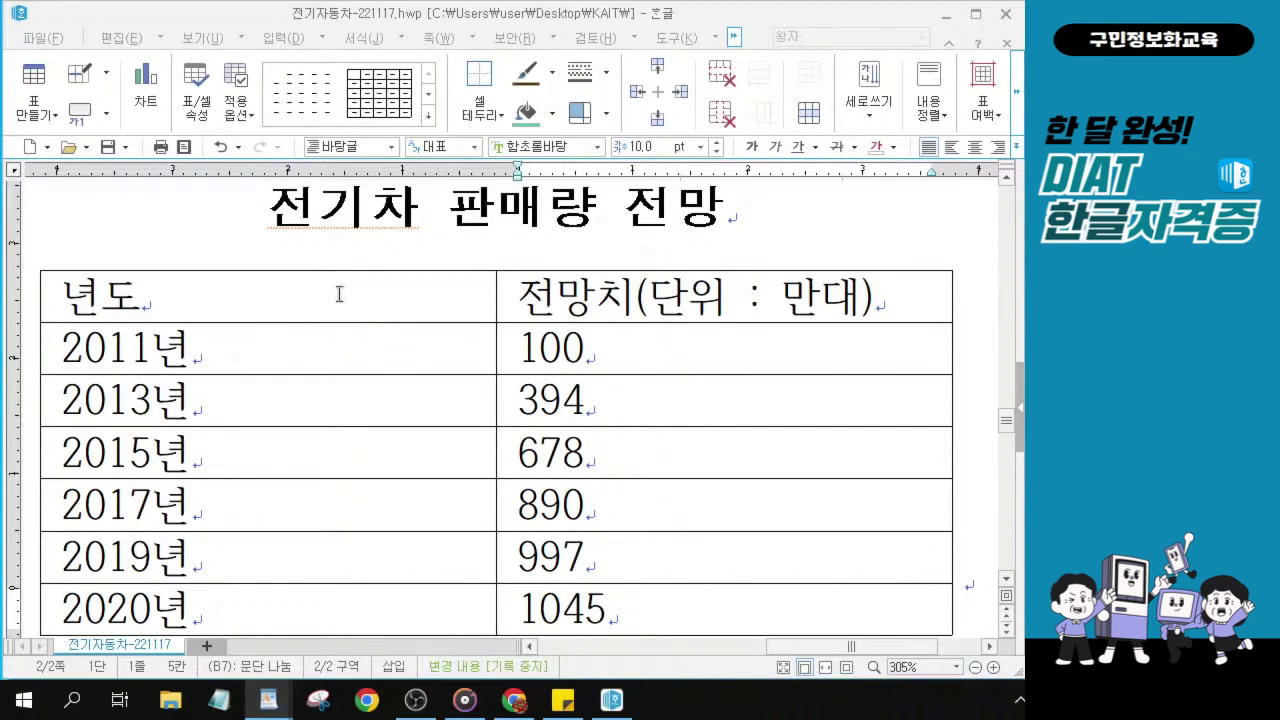
pyautogui.moveTo(449, 306); pyautogui.dragTo(666, 600)
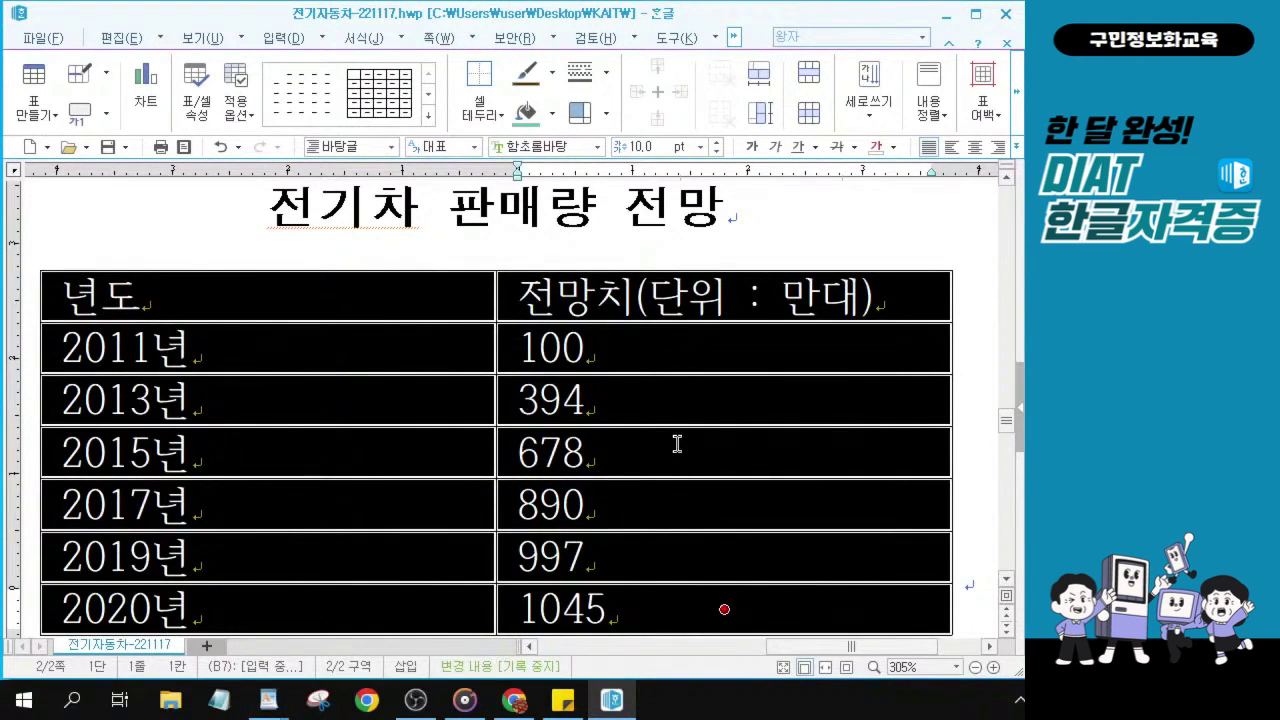
pyautogui.click(307, 291)
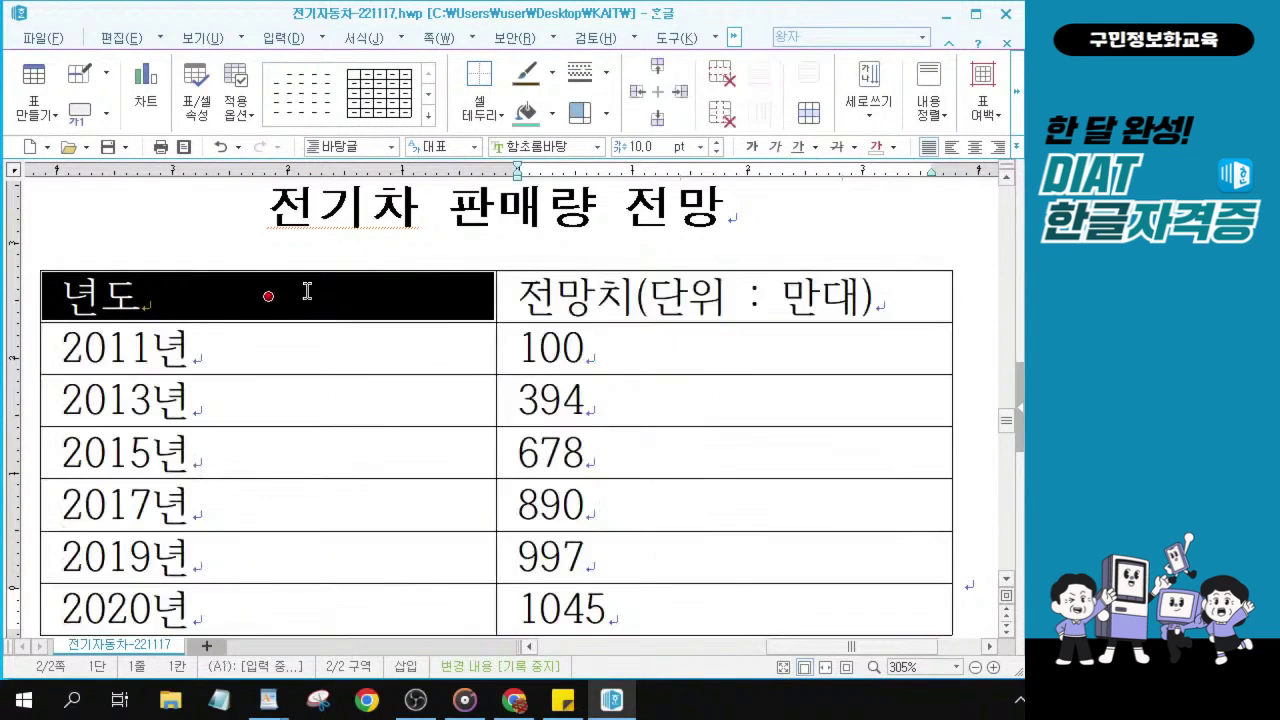
pyautogui.moveTo(307, 291); pyautogui.dragTo(620, 595)
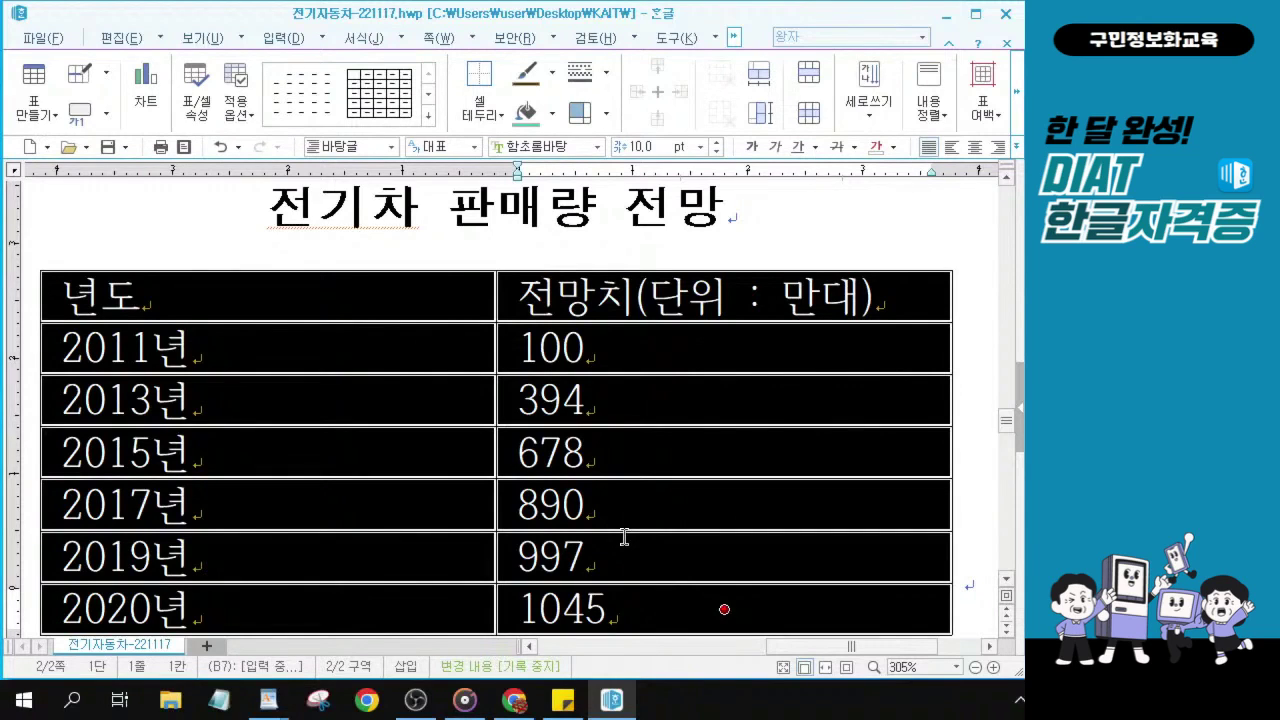
pyautogui.hotkey('ctrl', 'Down')
pyautogui.hotkey('ctrl', 'Down')
pyautogui.hotkey('ctrl', 'Down')
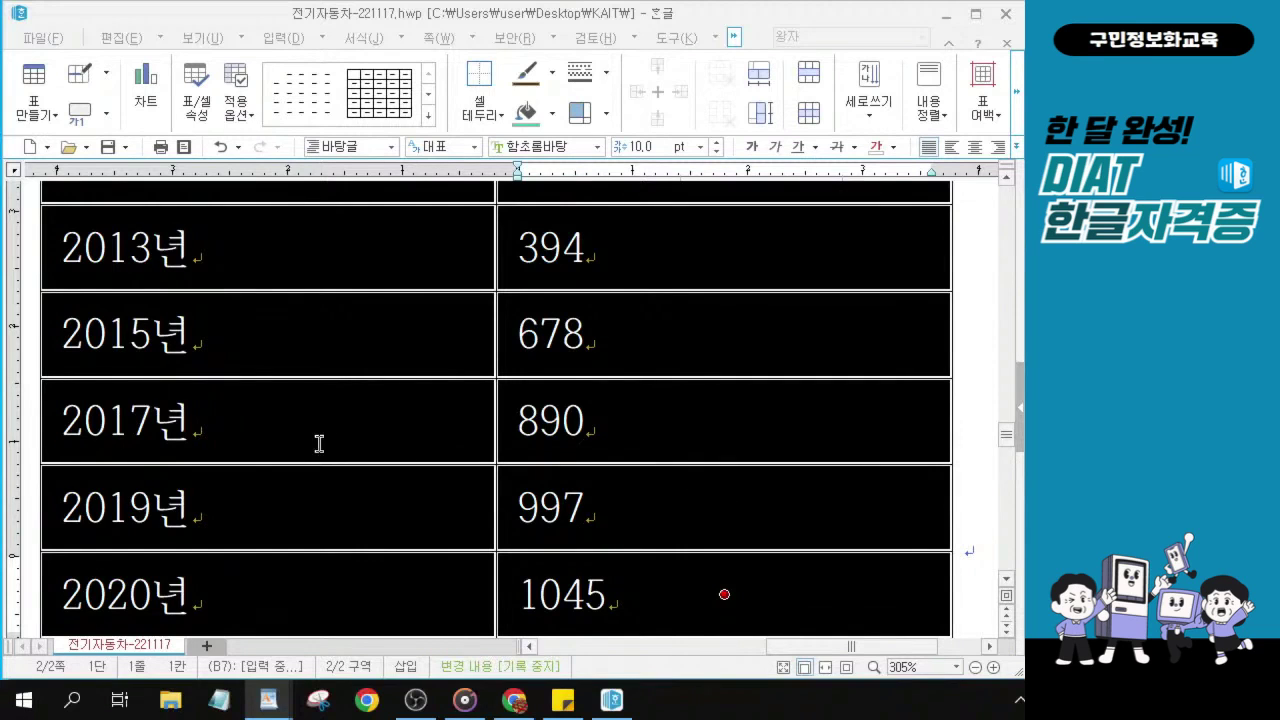
# - Center the text in all cells of the sales forecast table and set its font to 돋움
pyautogui.scroll(-3, 314, 419)
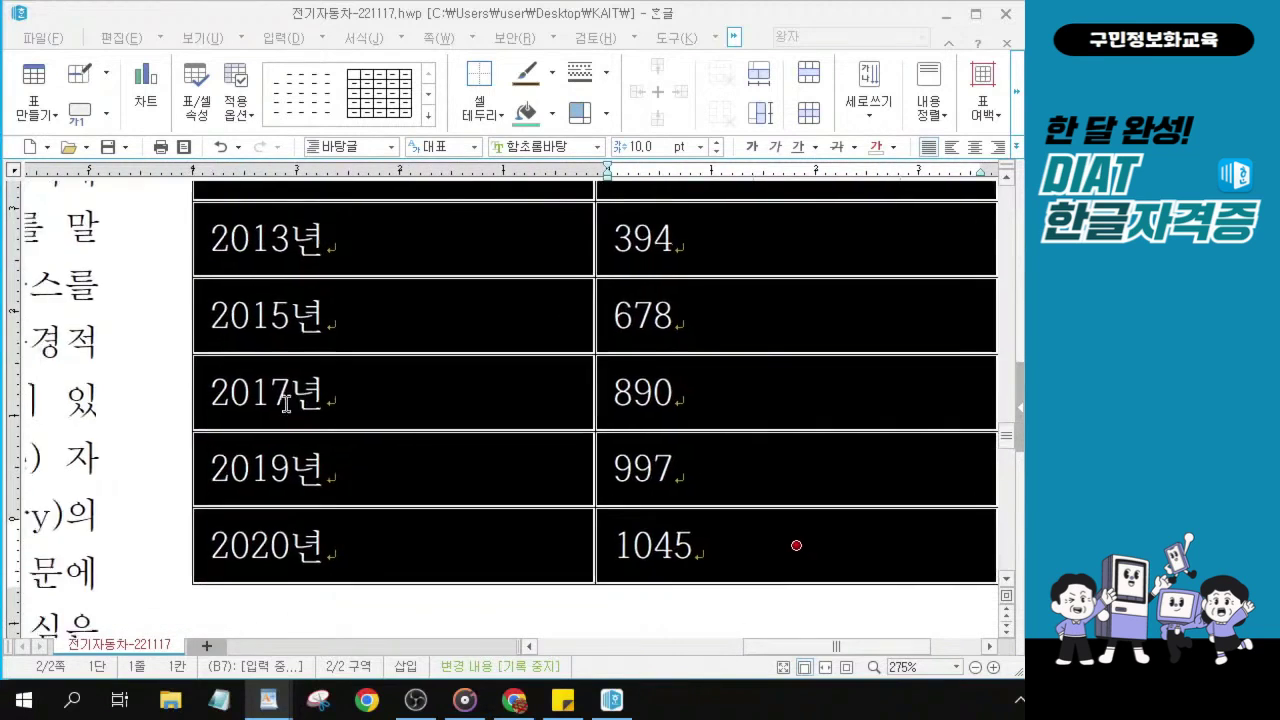
pyautogui.scroll(-3, 286, 402)
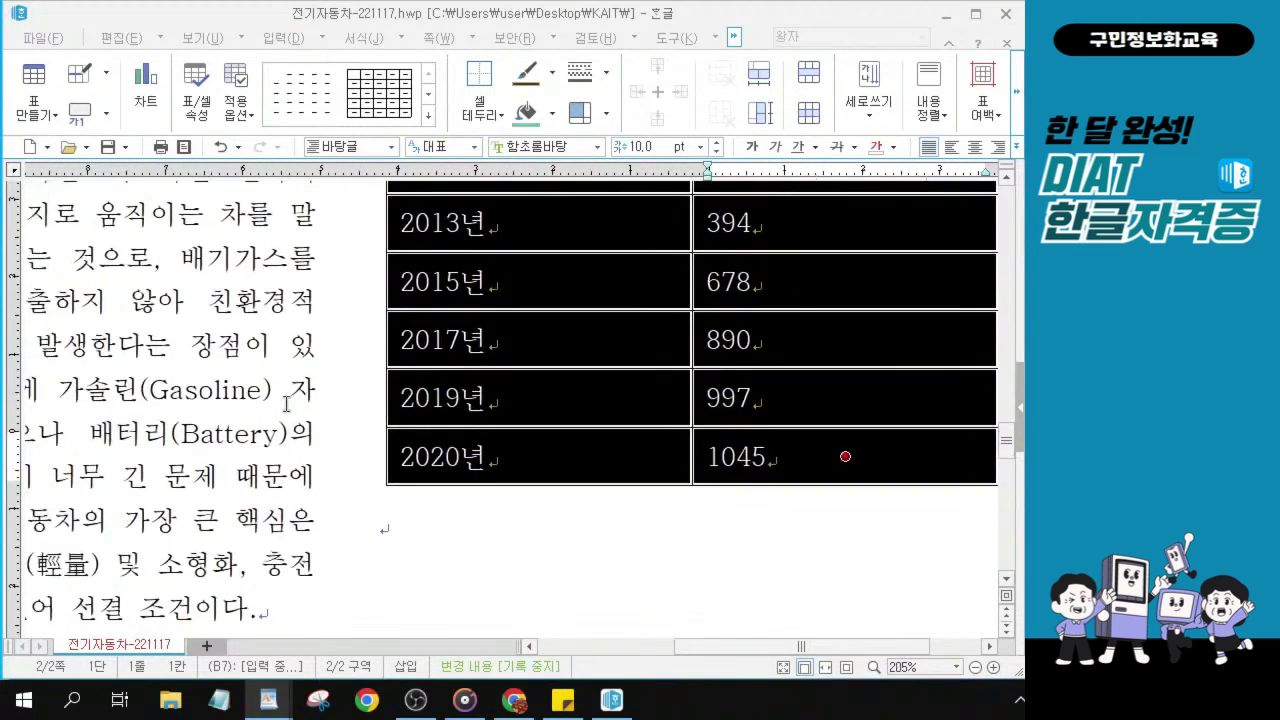
pyautogui.scroll(-2, 286, 404)
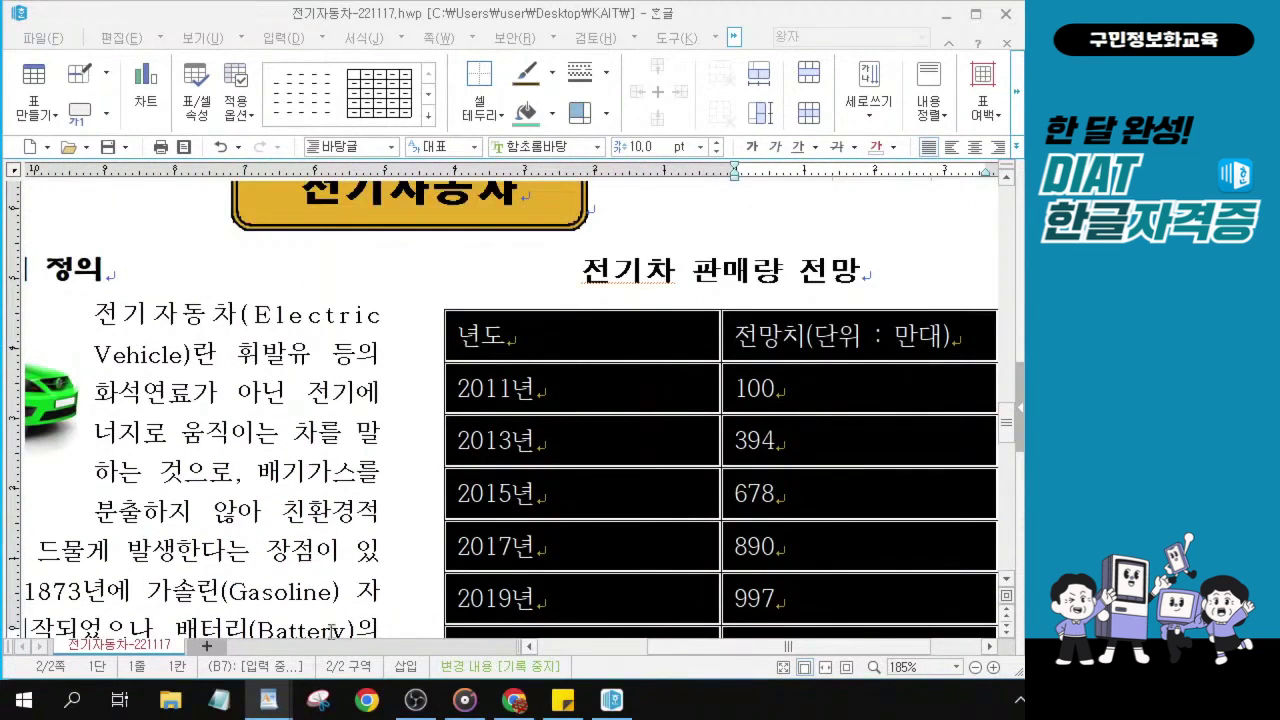
pyautogui.scroll(-2, 340, 620)
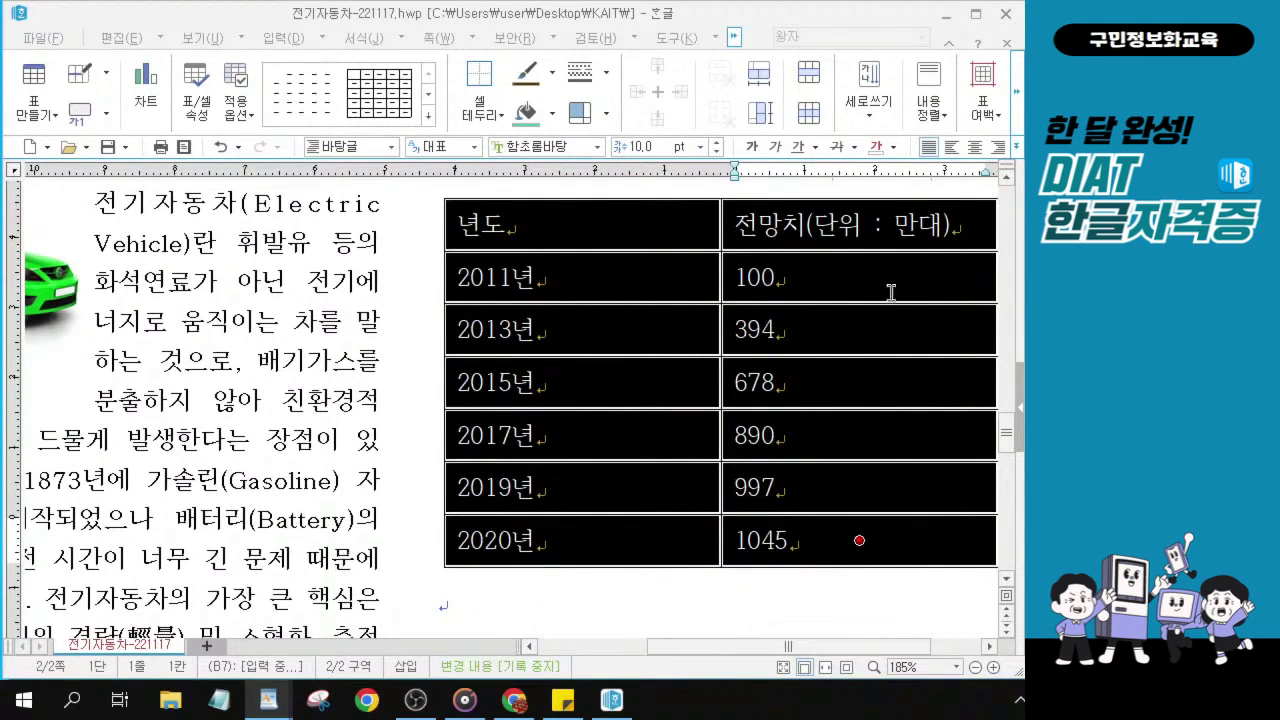
pyautogui.click(975, 147)
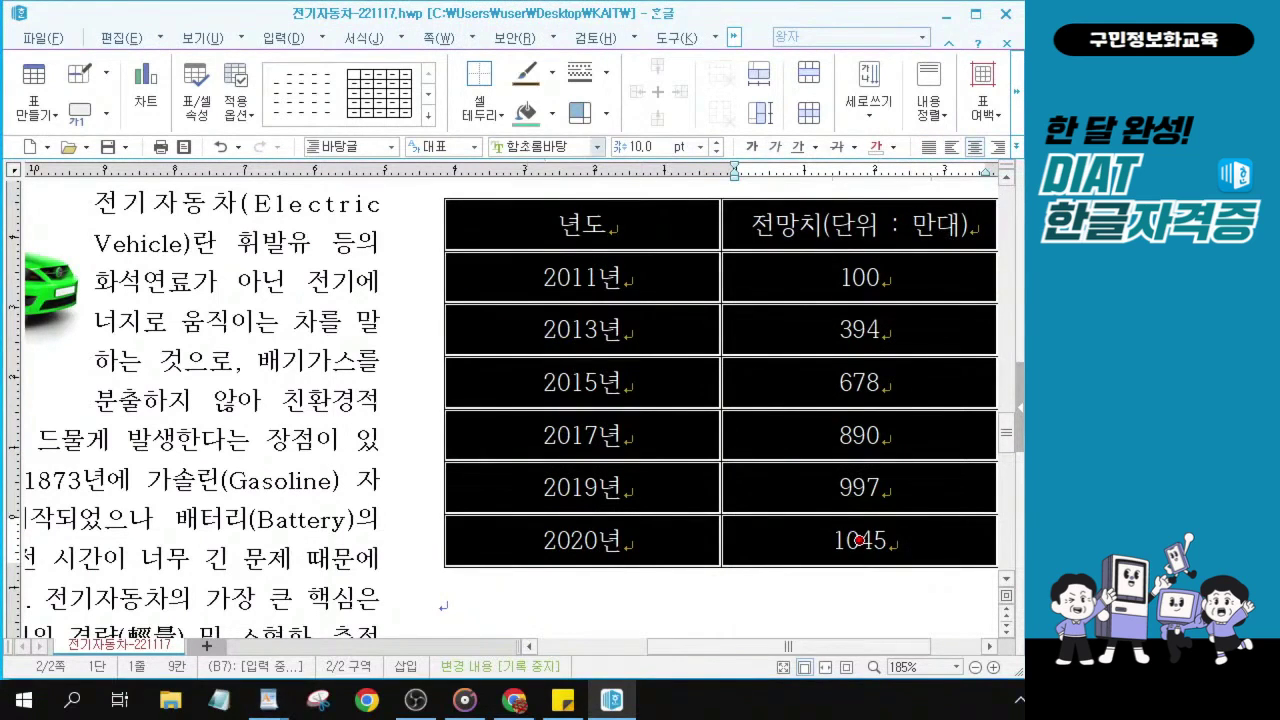
pyautogui.click(523, 150)
pyautogui.write('돋')
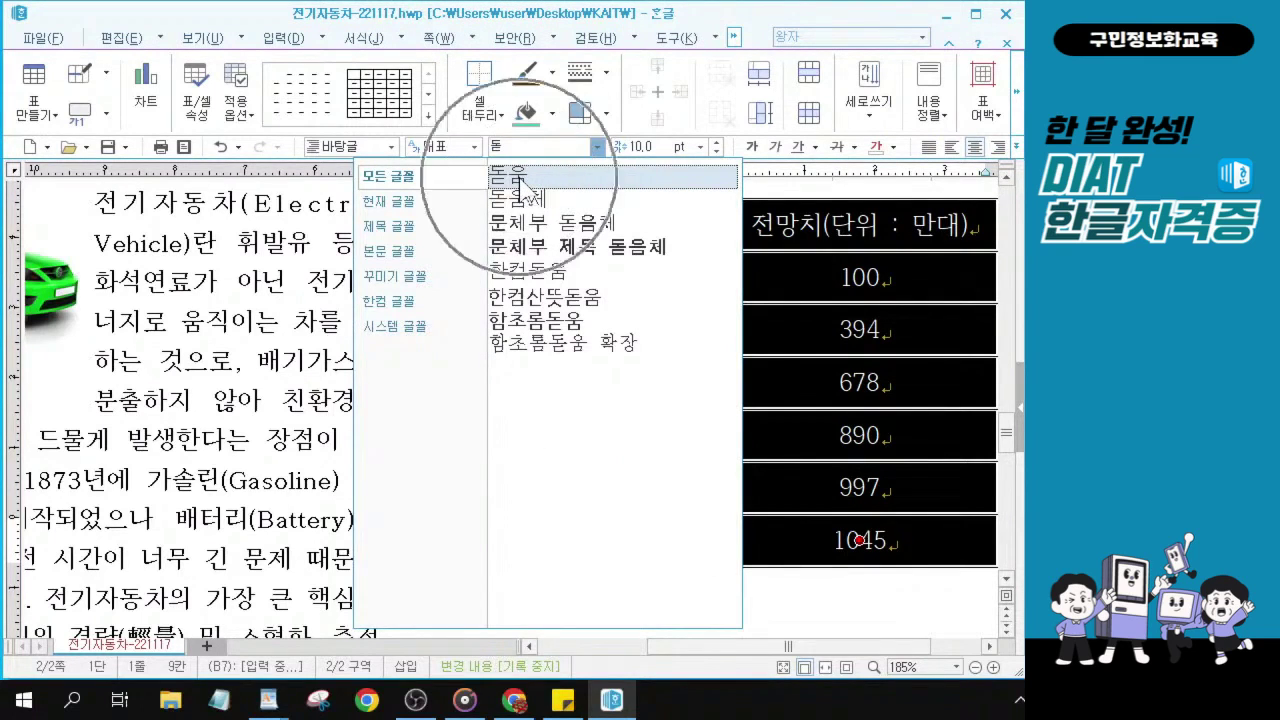
pyautogui.click(519, 177)
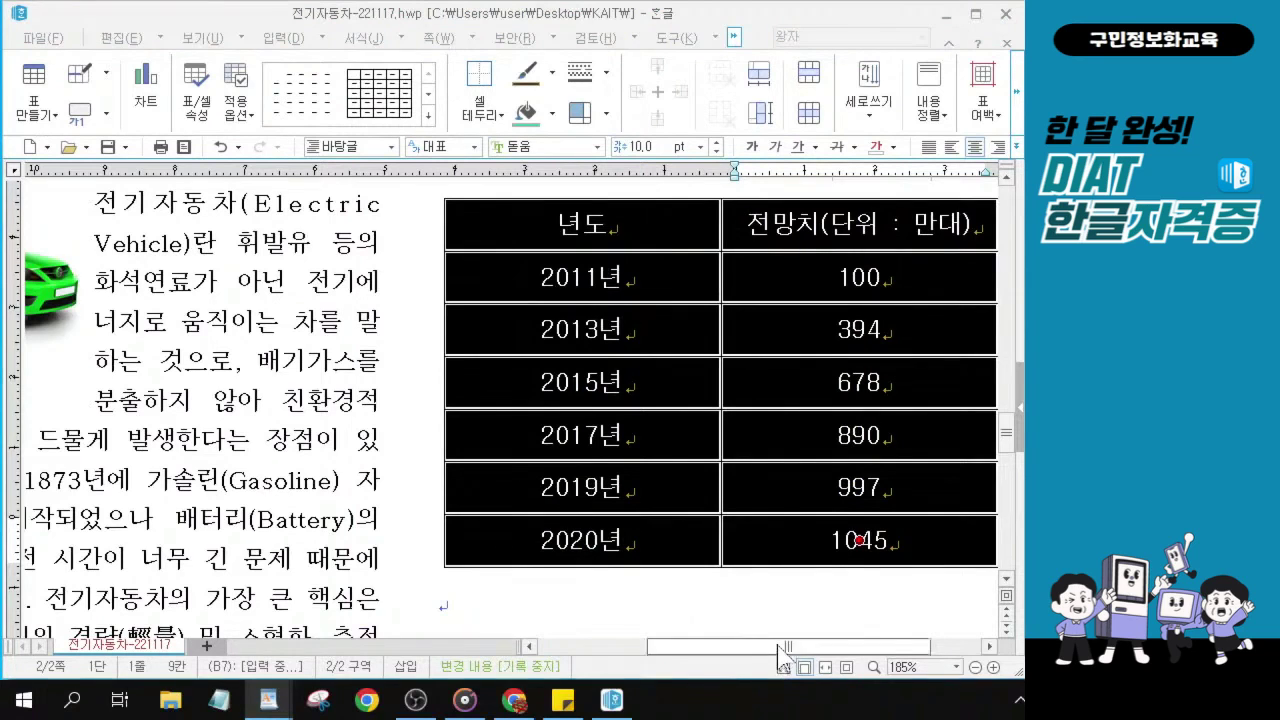
# - Give the two header cells of the sales forecast table a double solid (이중 실선) bottom border
pyautogui.moveTo(778, 647); pyautogui.dragTo(808, 647)
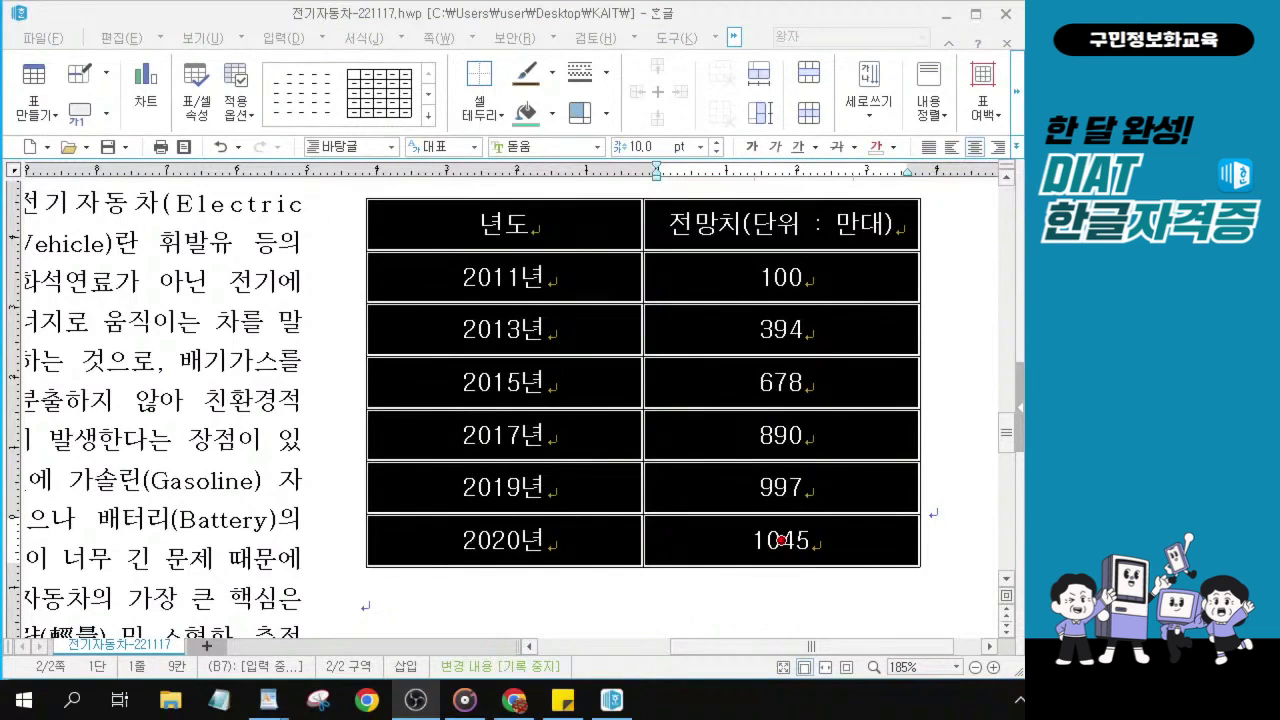
pyautogui.moveTo(500, 240); pyautogui.dragTo(723, 235)
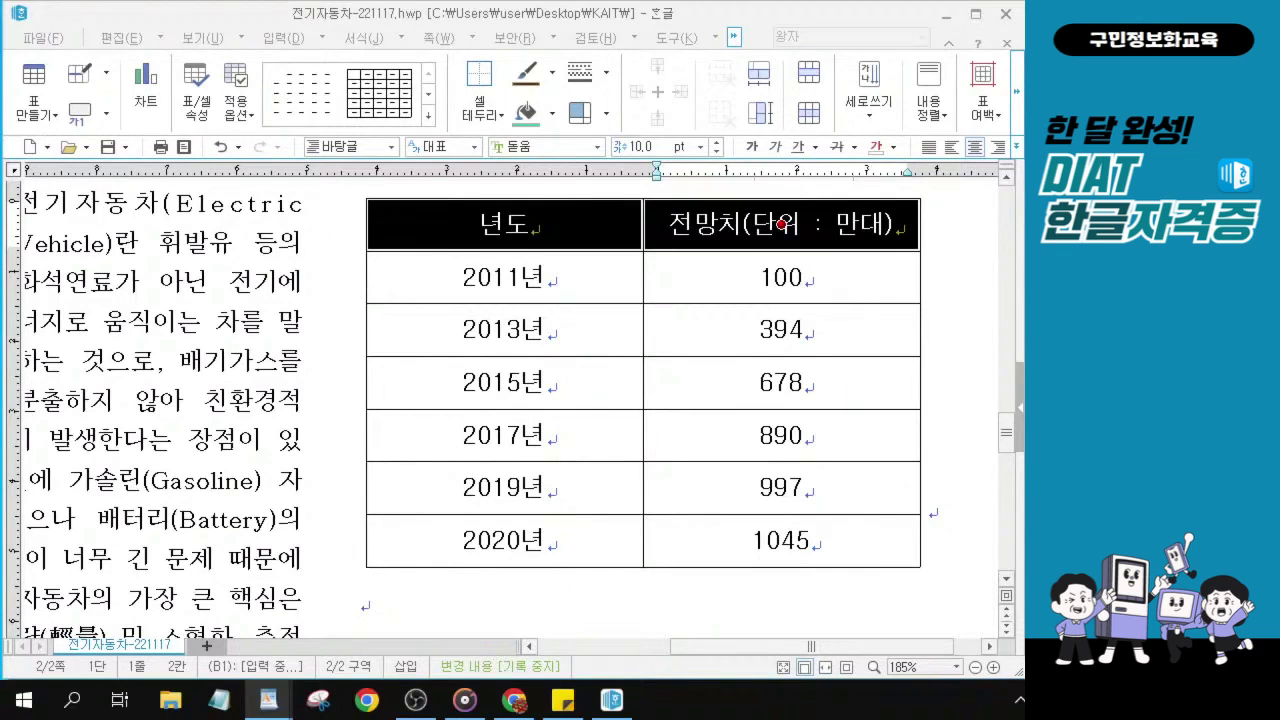
pyautogui.click(510, 224)
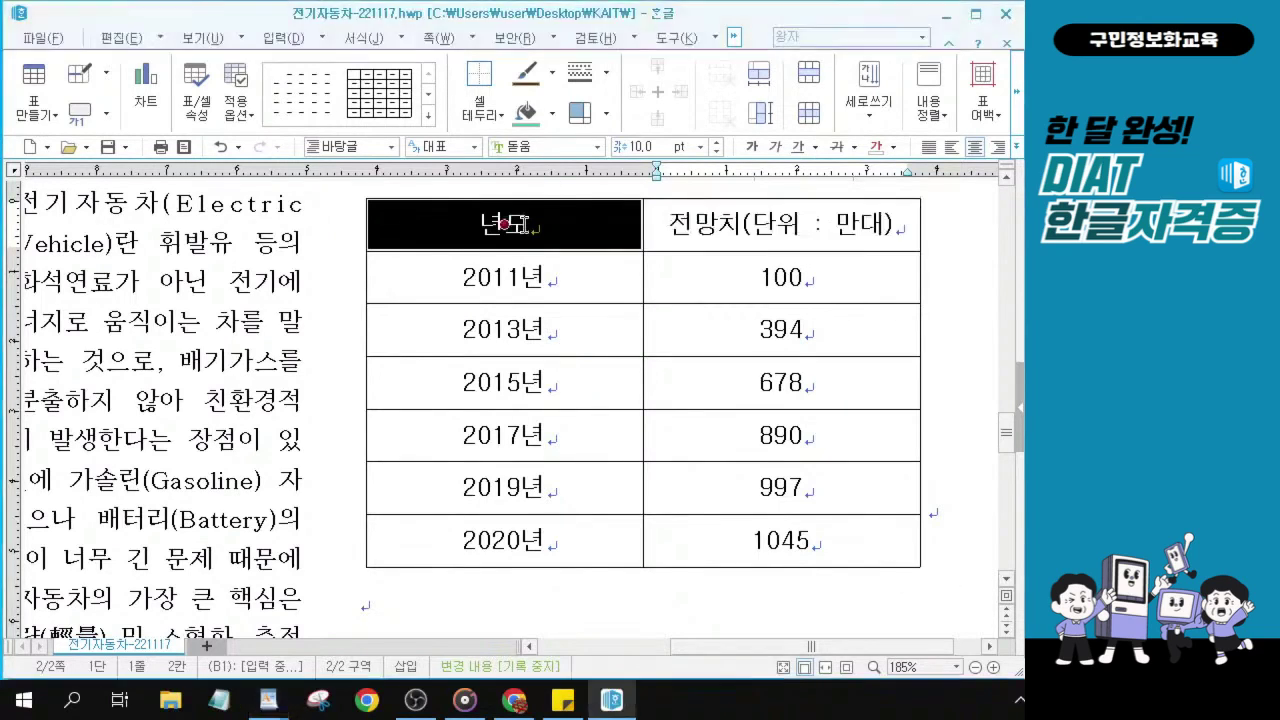
pyautogui.moveTo(545, 224); pyautogui.dragTo(771, 226)
pyautogui.press('l')
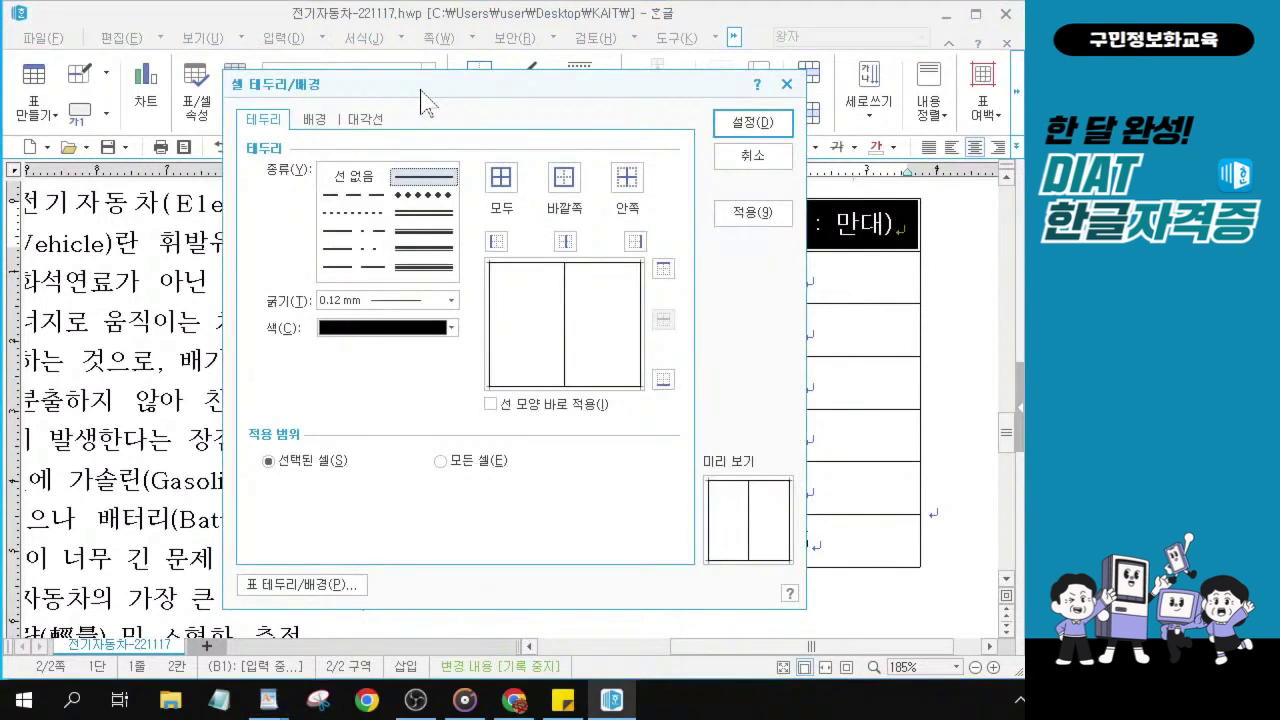
pyautogui.moveTo(422, 90); pyautogui.dragTo(432, 86)
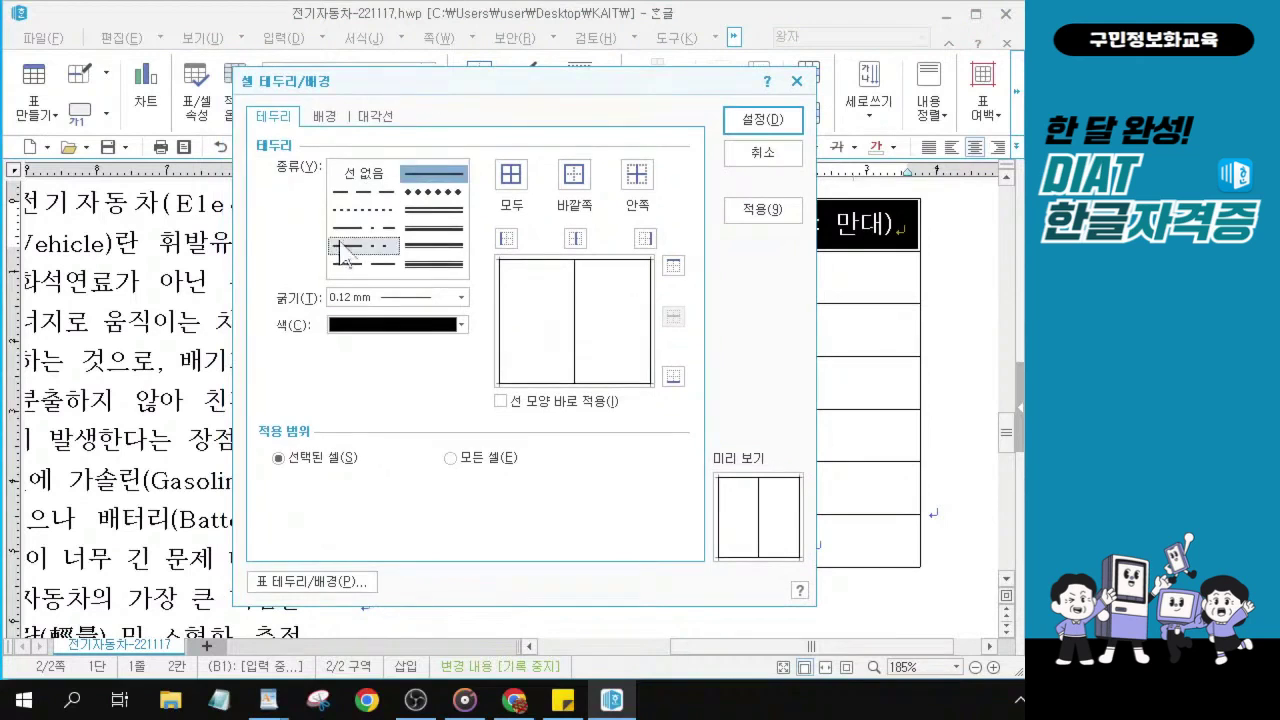
pyautogui.click(430, 210)
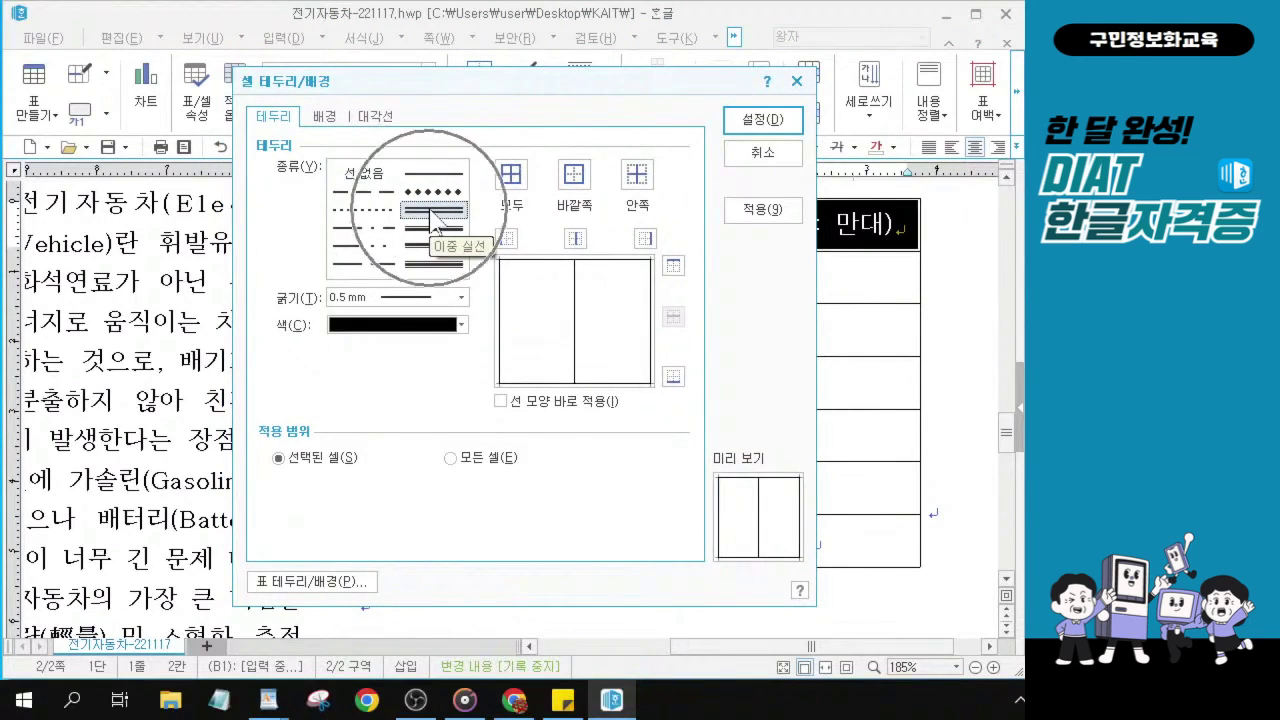
pyautogui.click(672, 377)
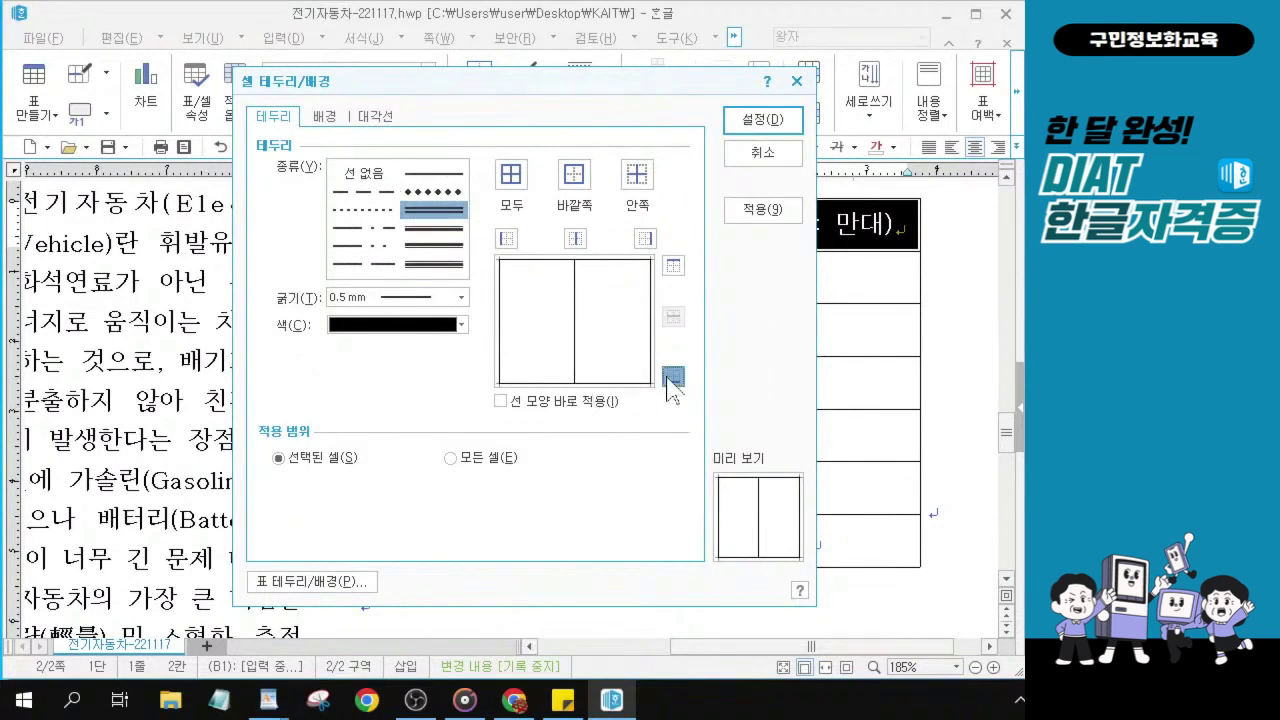
pyautogui.click(672, 378)
pyautogui.click(672, 378)
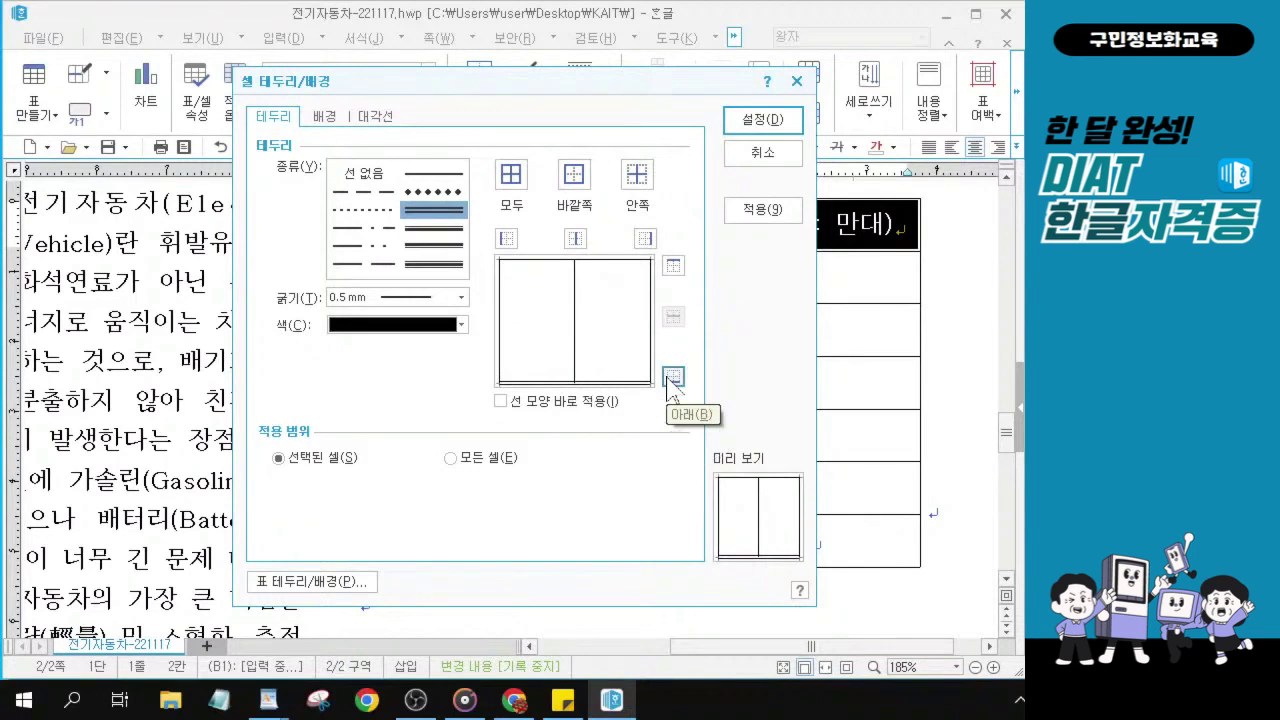
pyautogui.press('alt')
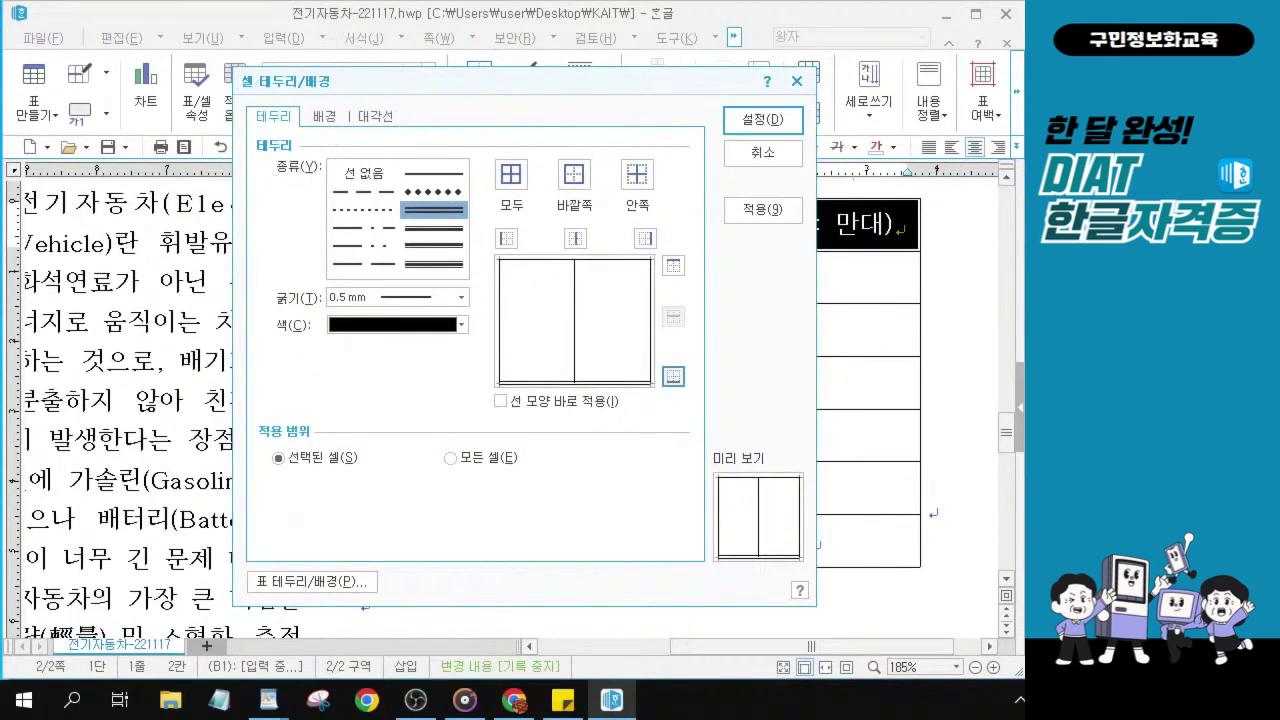
pyautogui.hotkey('alt', 'Tab')
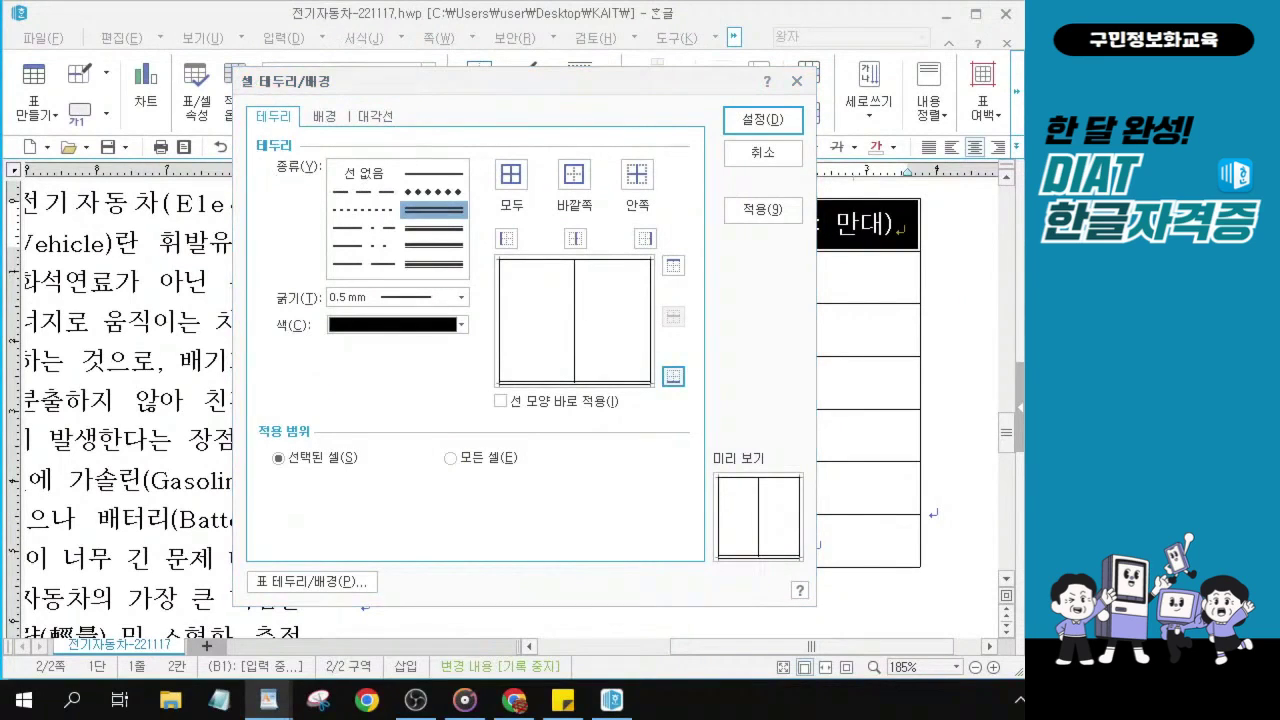
# - Fill the header row's cells with the solid face color 에메랄드 블루 (RGB: 53,135,145) and apply the border and background settings
pyautogui.click(326, 119)
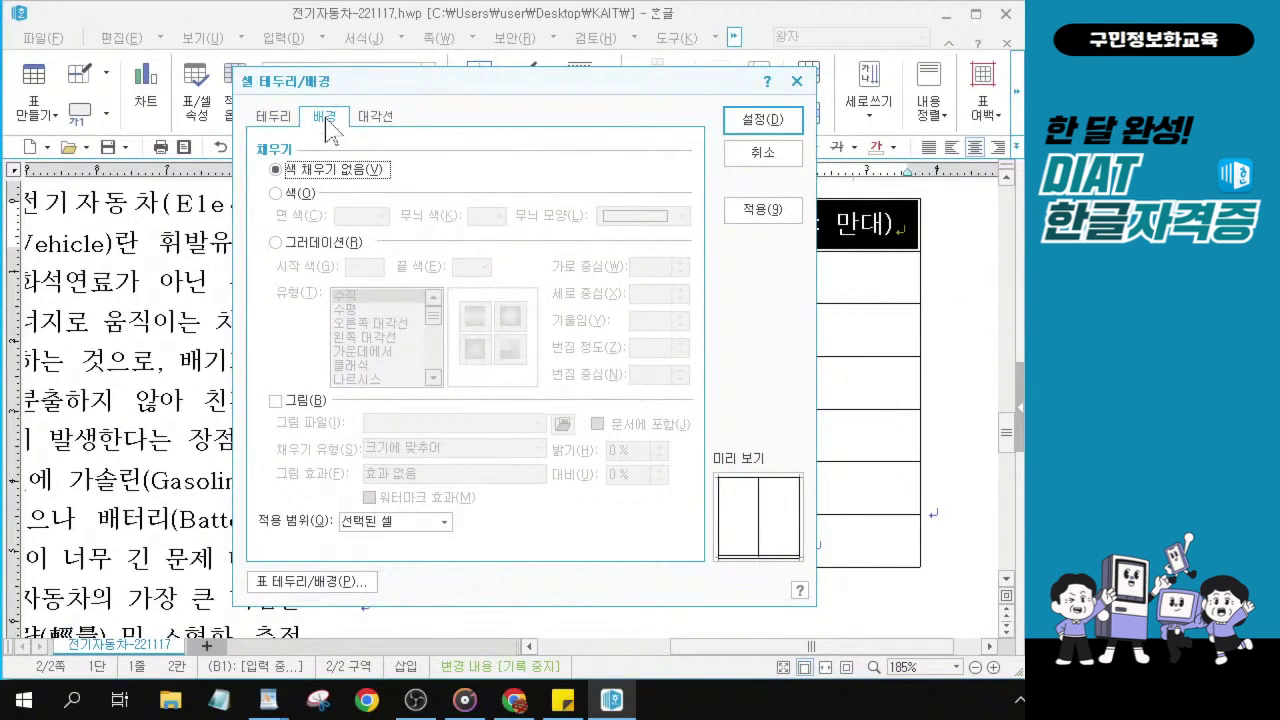
pyautogui.click(276, 193)
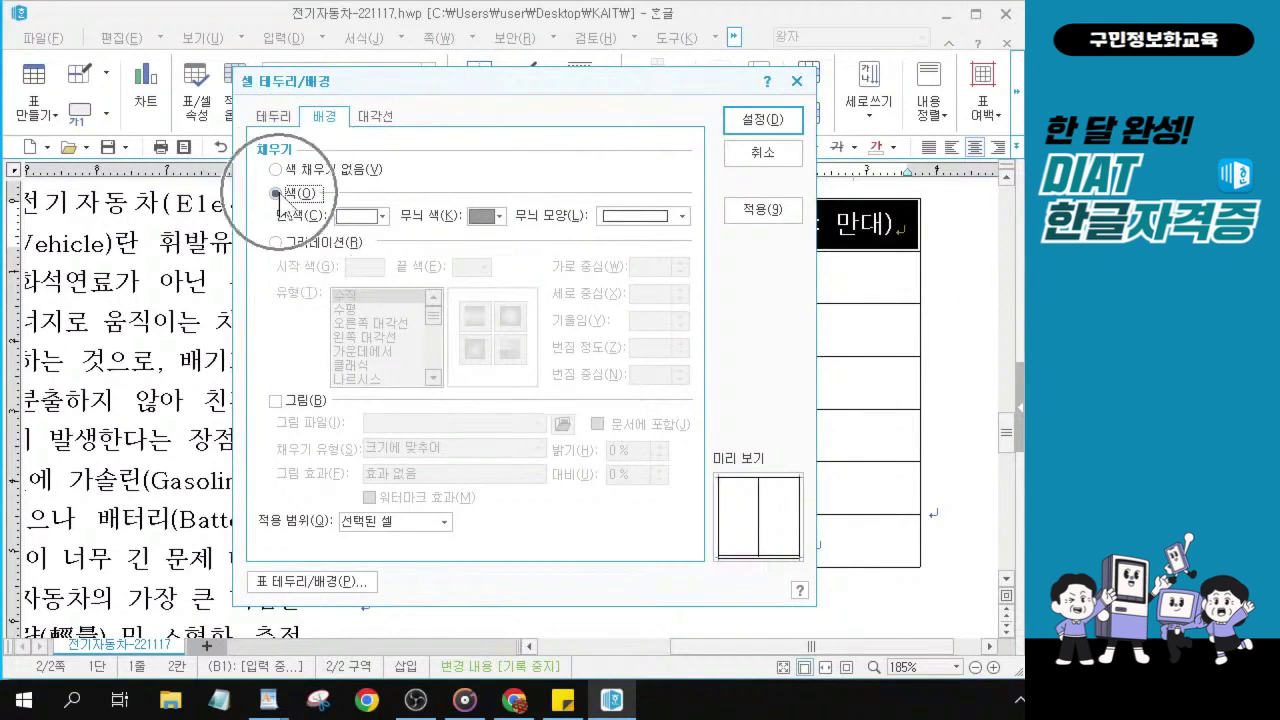
pyautogui.click(384, 217)
pyautogui.click(385, 218)
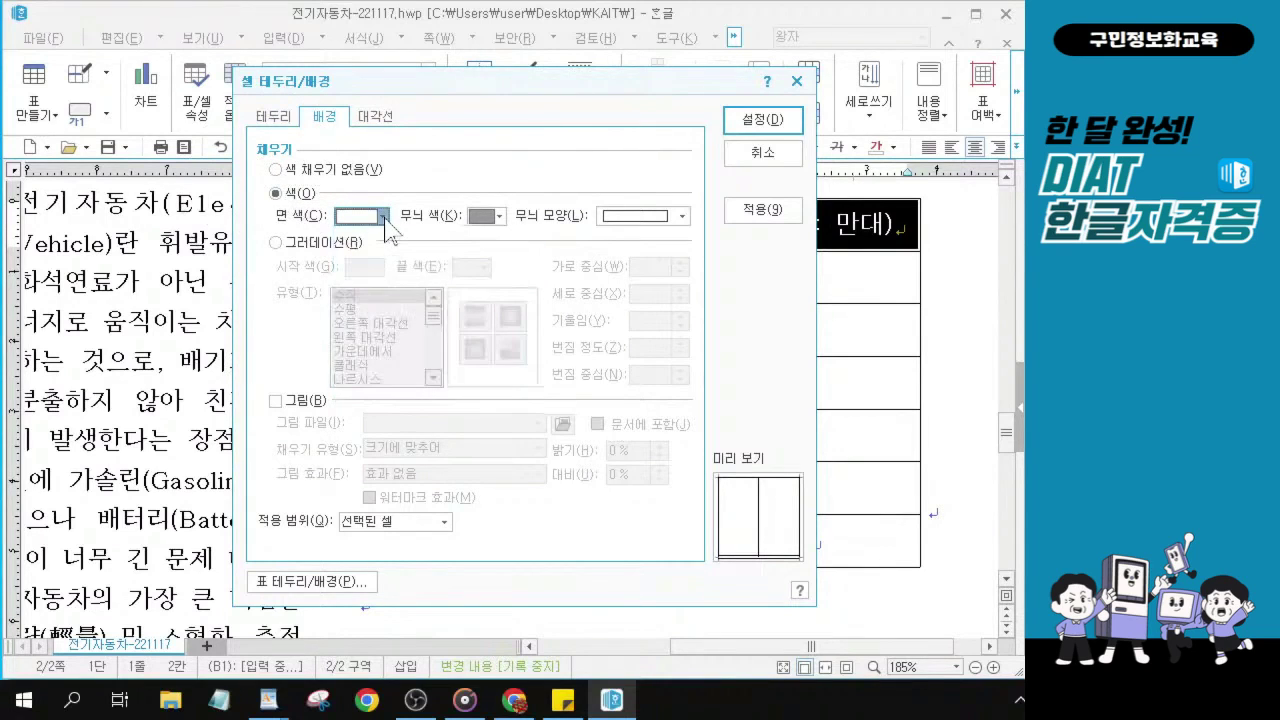
pyautogui.click(384, 217)
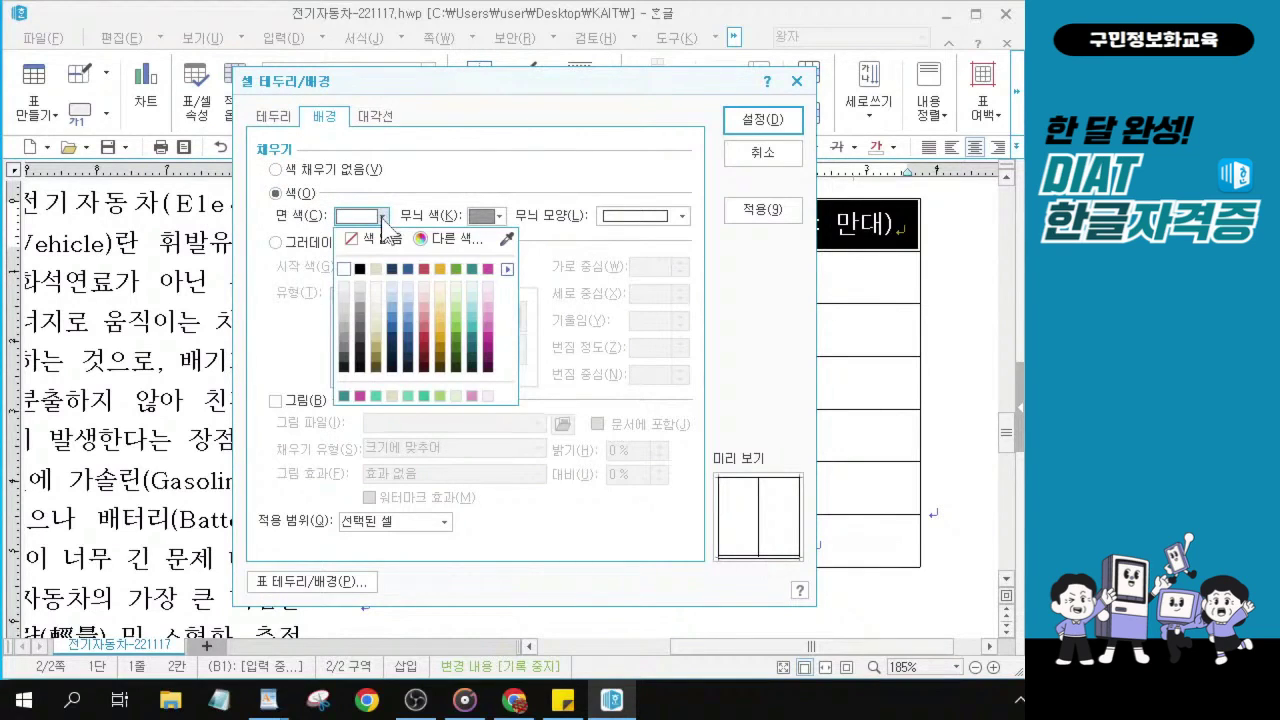
pyautogui.click(471, 270)
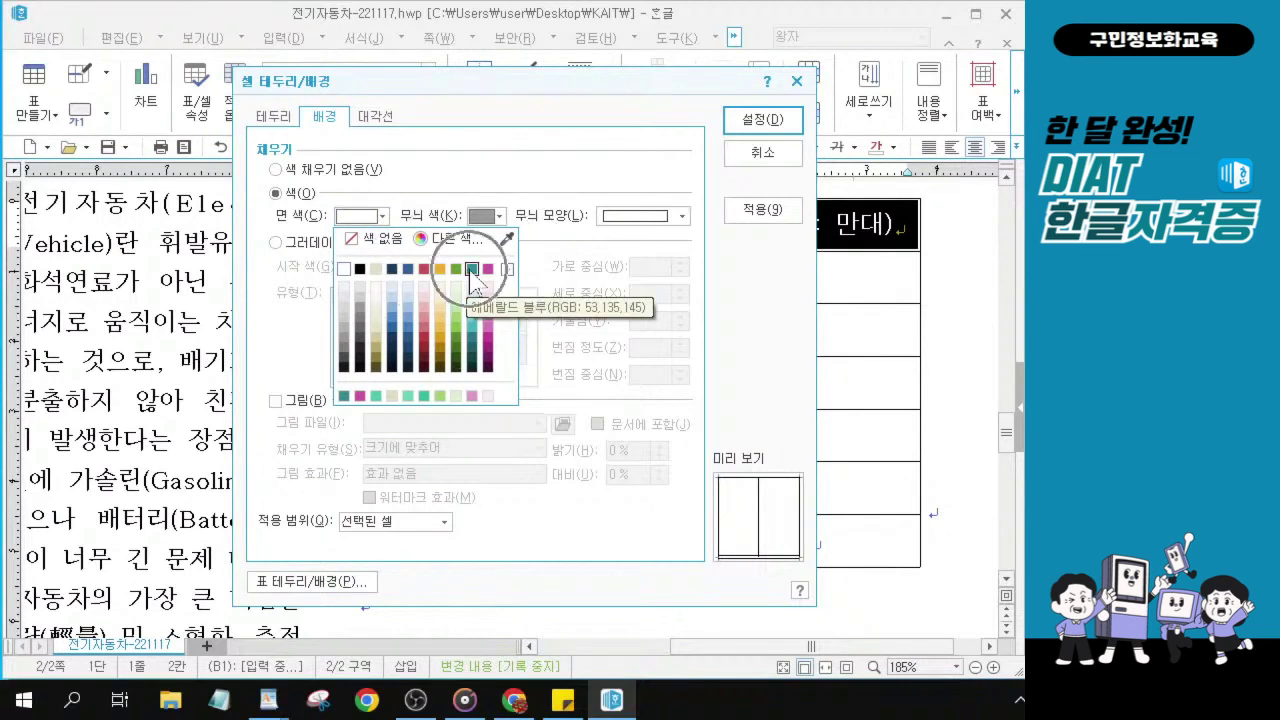
pyautogui.click(383, 216)
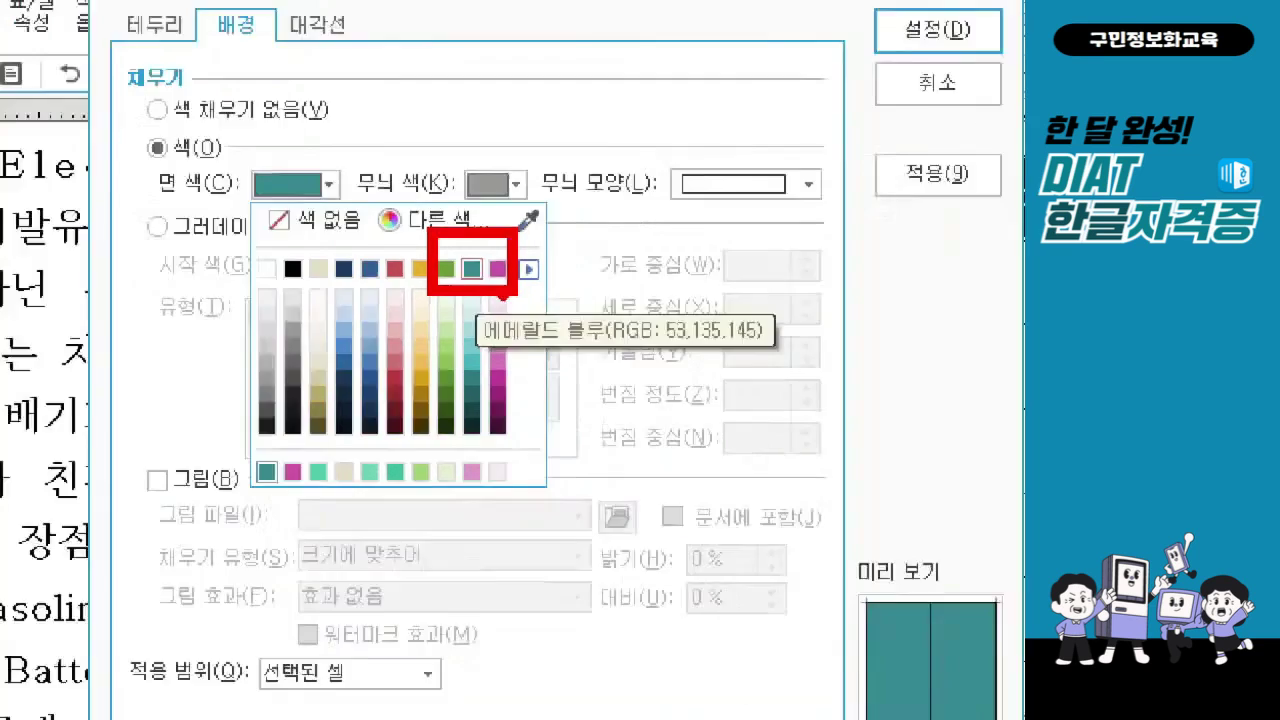
pyautogui.click(472, 268)
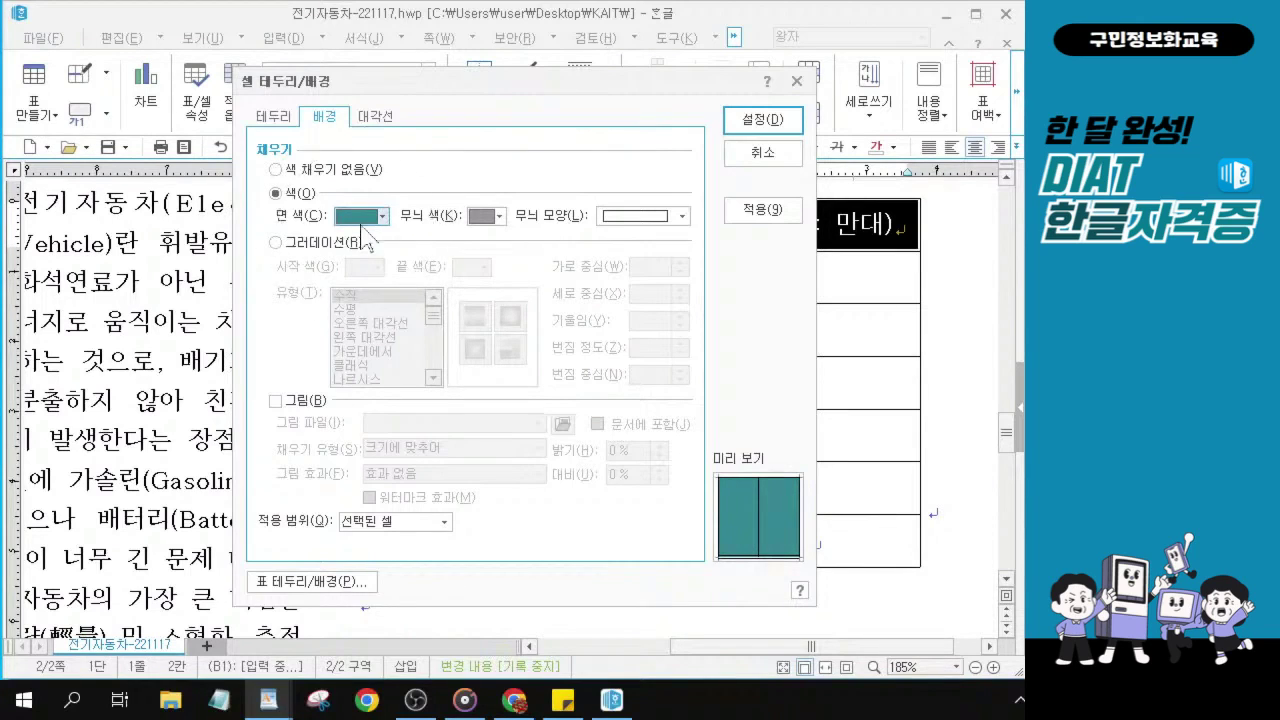
pyautogui.click(762, 120)
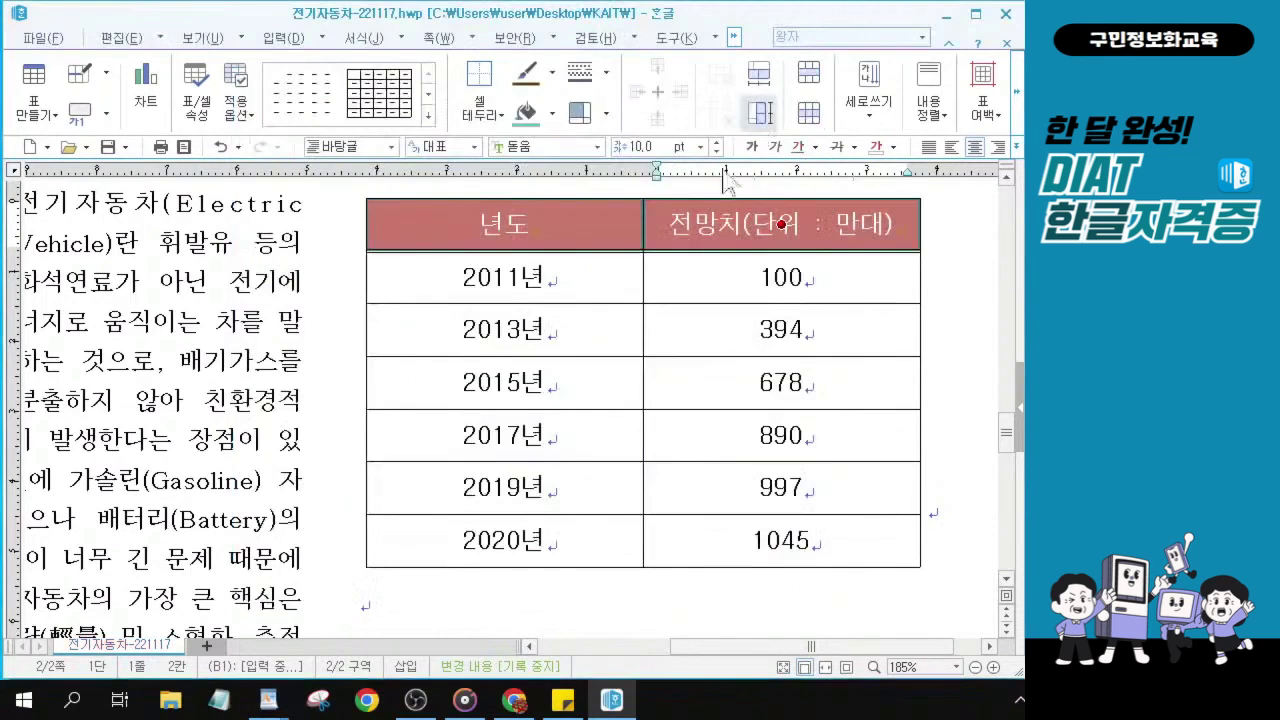
# - Select all cells of the sales forecast table, including the header row, and insert a chart from them
pyautogui.click(505, 277)
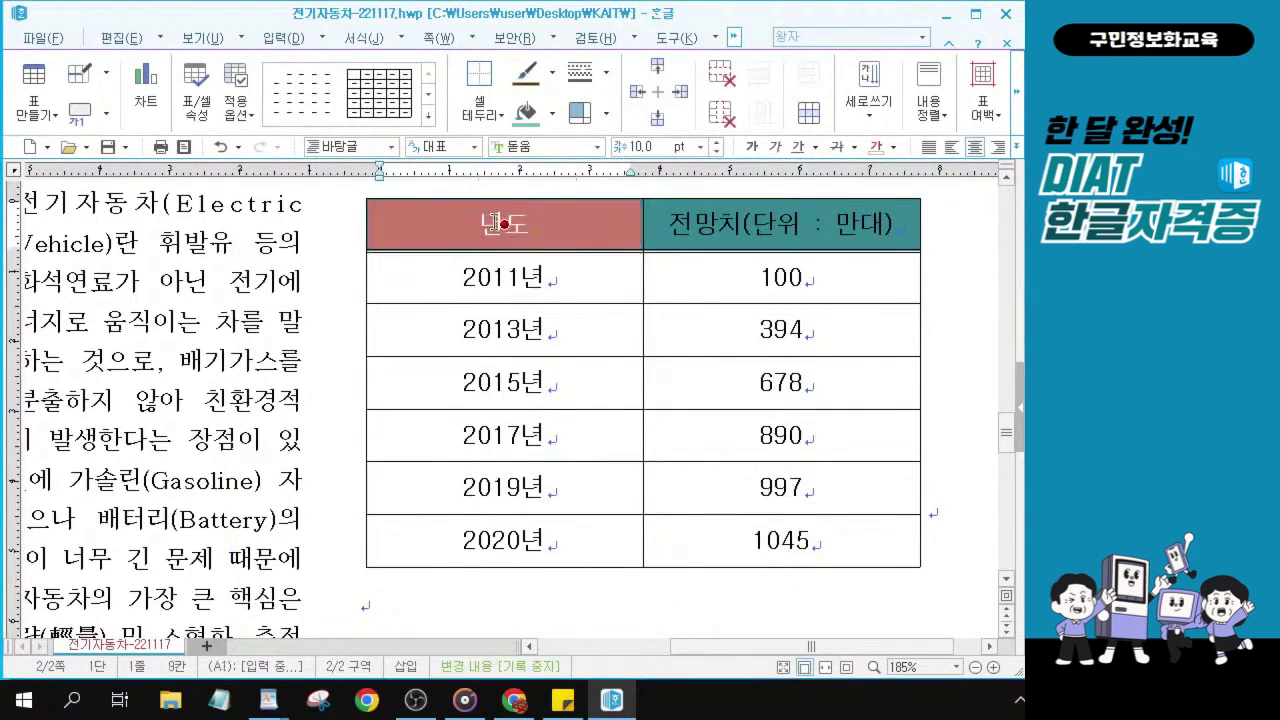
pyautogui.moveTo(505, 280); pyautogui.dragTo(778, 582)
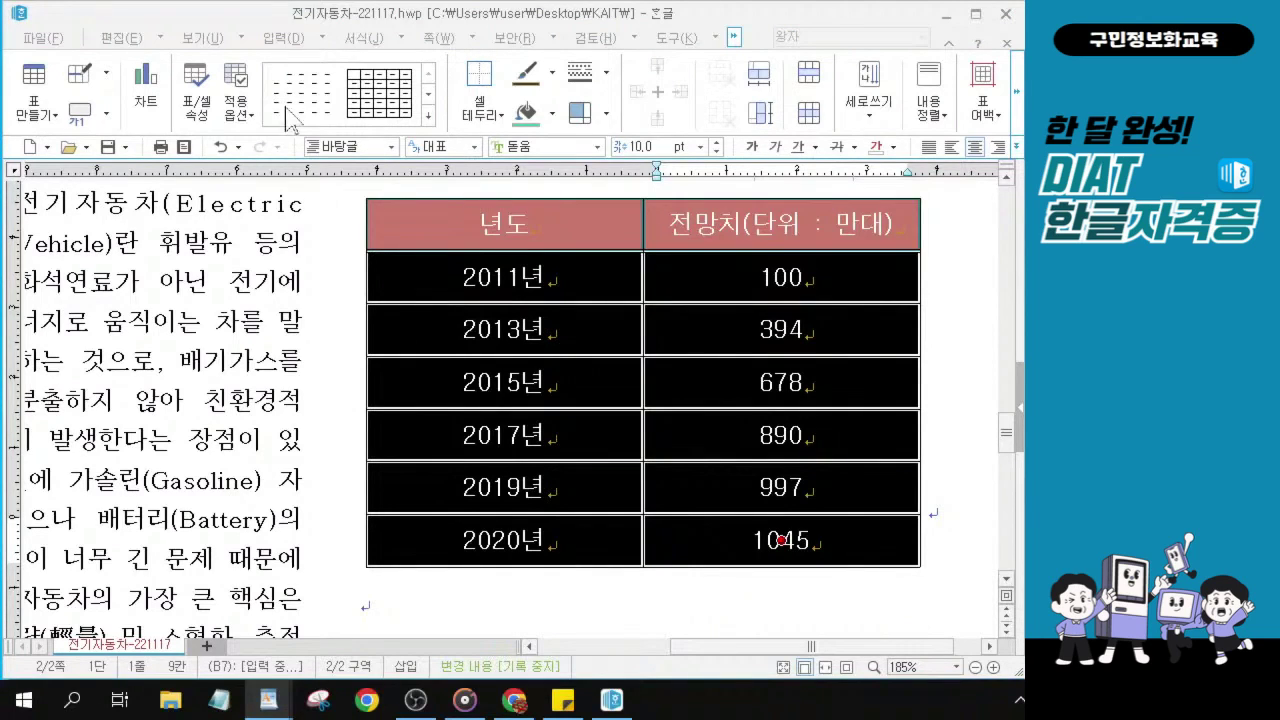
pyautogui.click(141, 101)
pyautogui.click(145, 93)
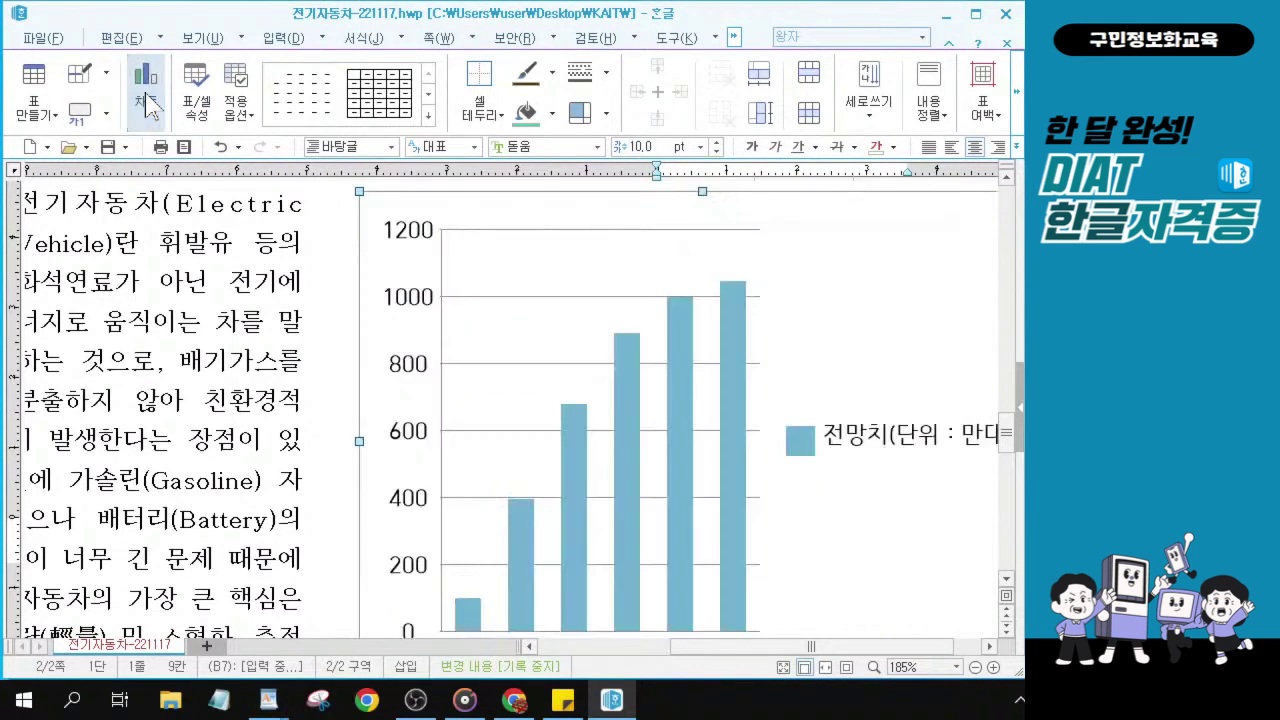
# - Open the object properties of the inserted sales forecast chart
pyautogui.scroll(-1, 631, 314)
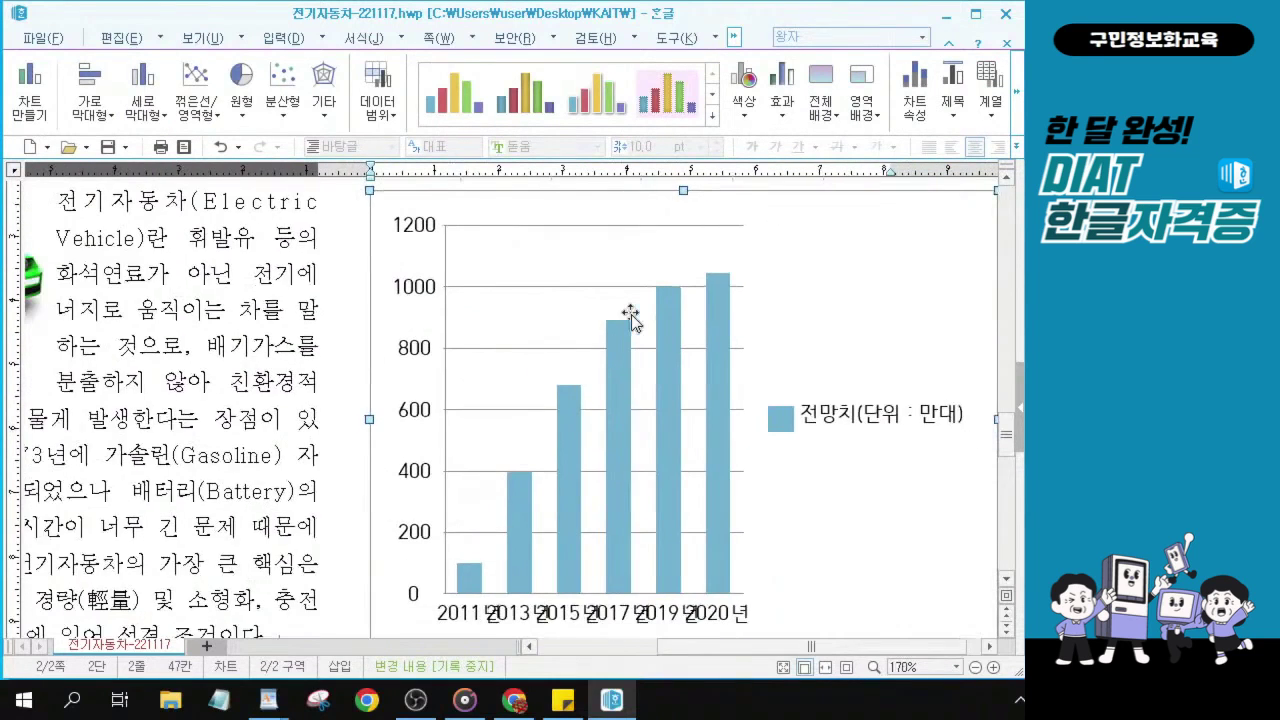
pyautogui.scroll(-1, 631, 314)
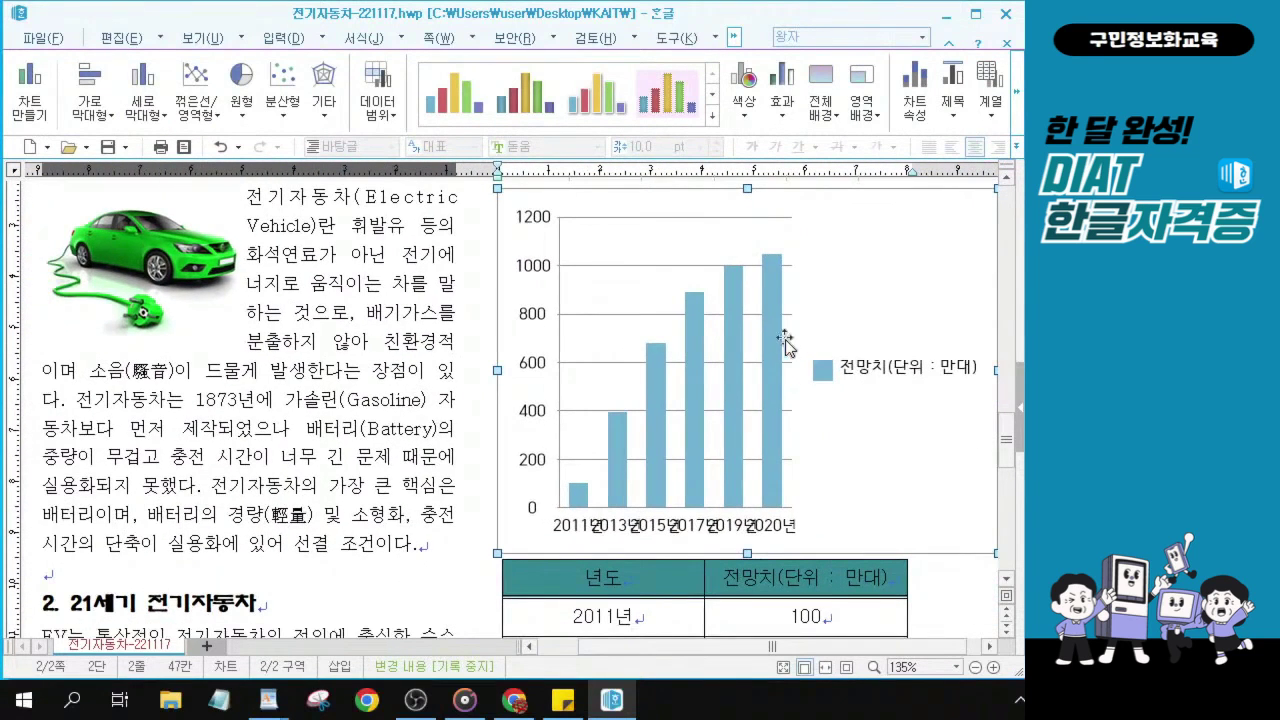
pyautogui.press('ctrl')
pyautogui.press('ctrl')
pyautogui.press('ctrl')
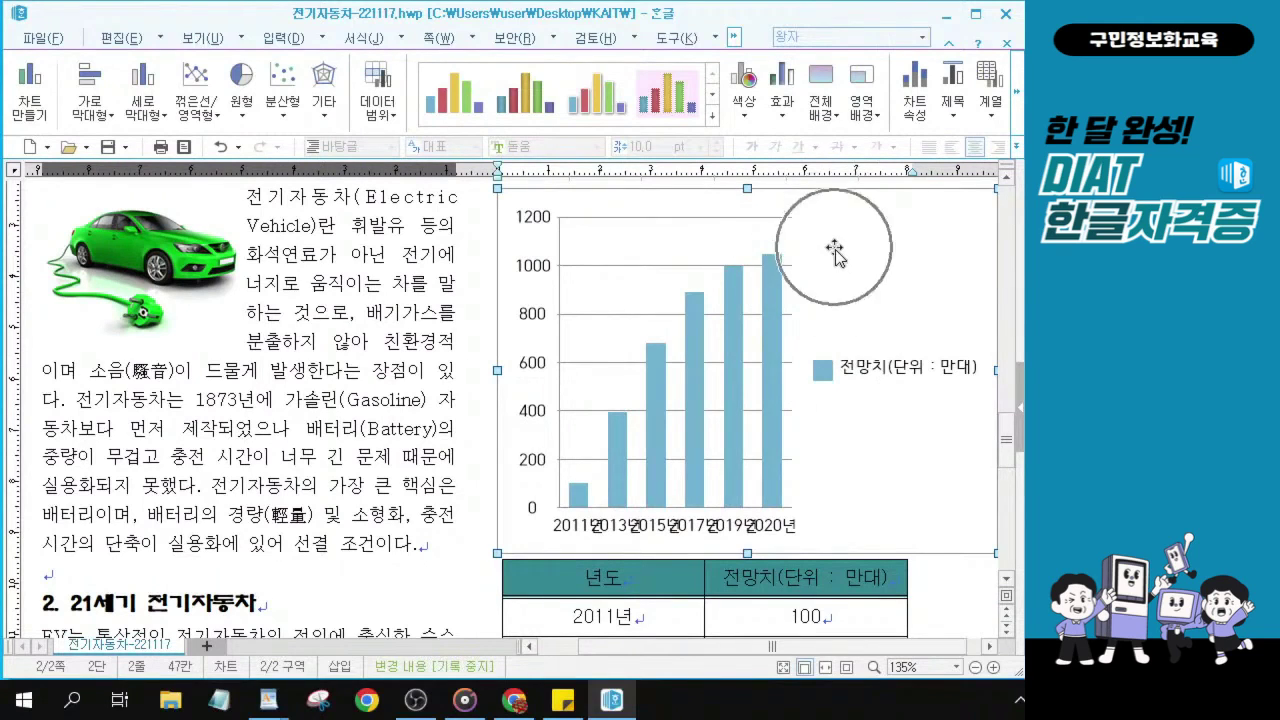
pyautogui.rightClick(834, 252)
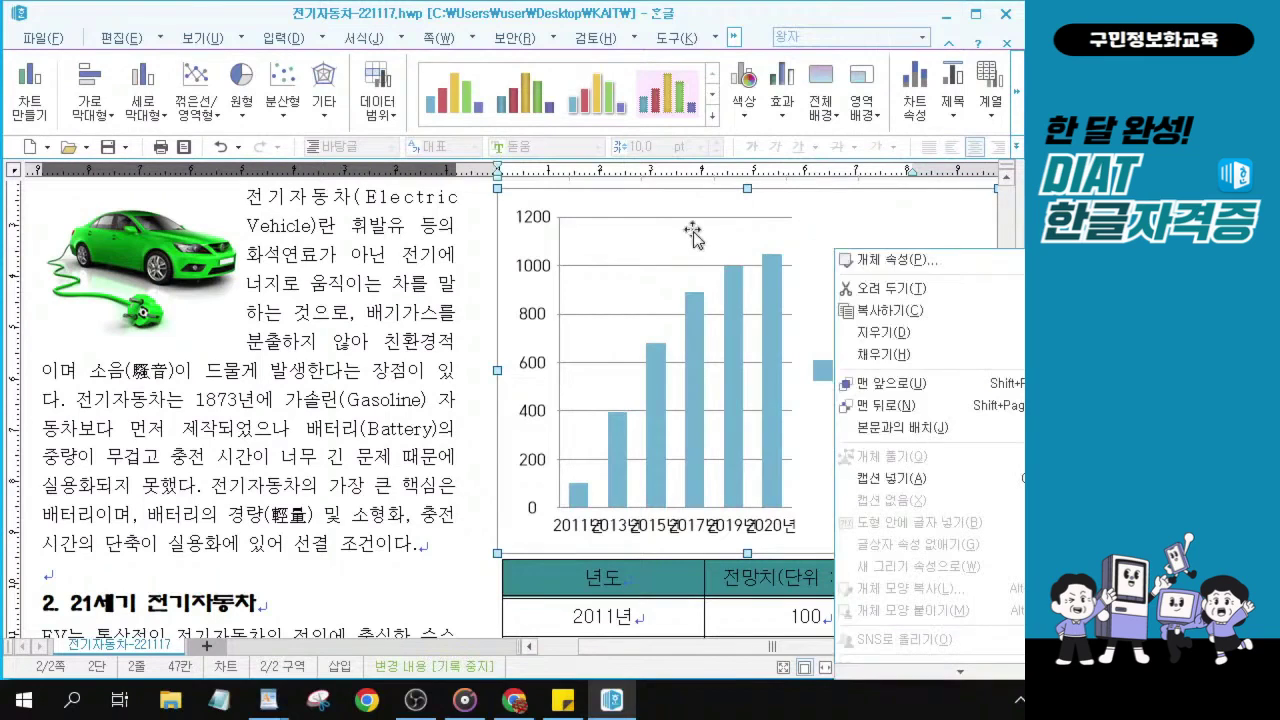
pyautogui.rightClick(563, 211)
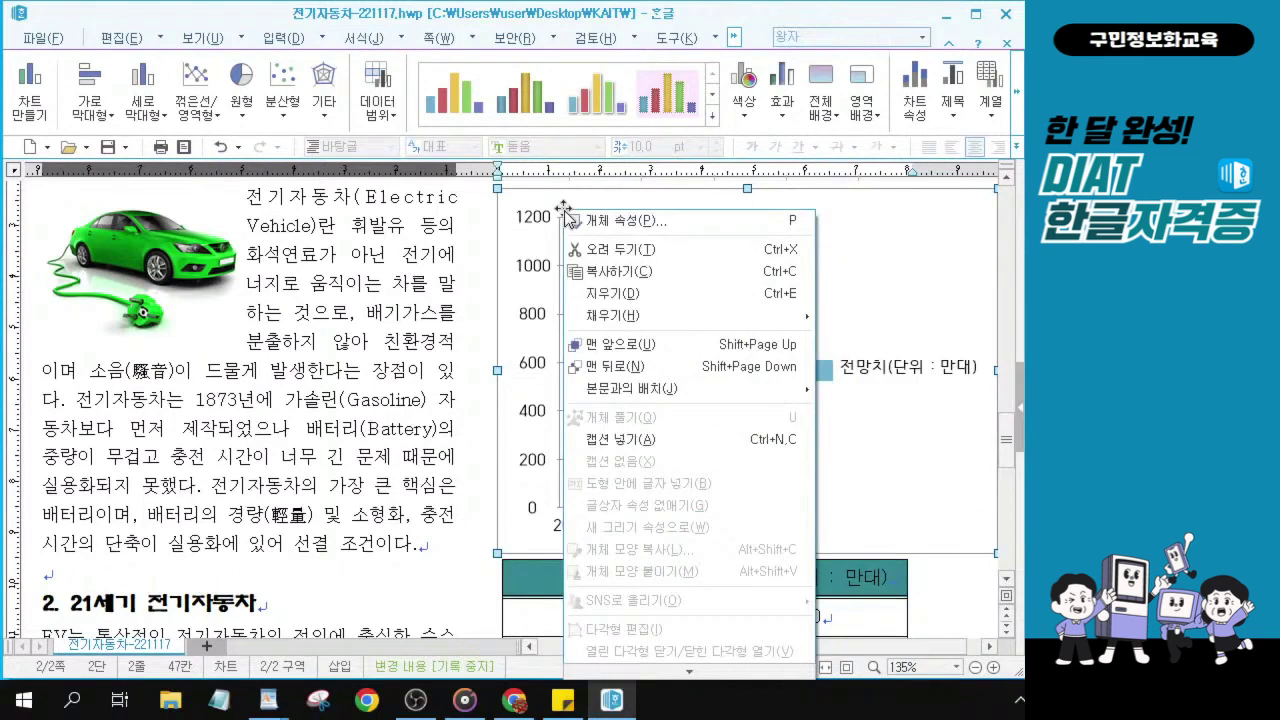
pyautogui.press('ctrl')
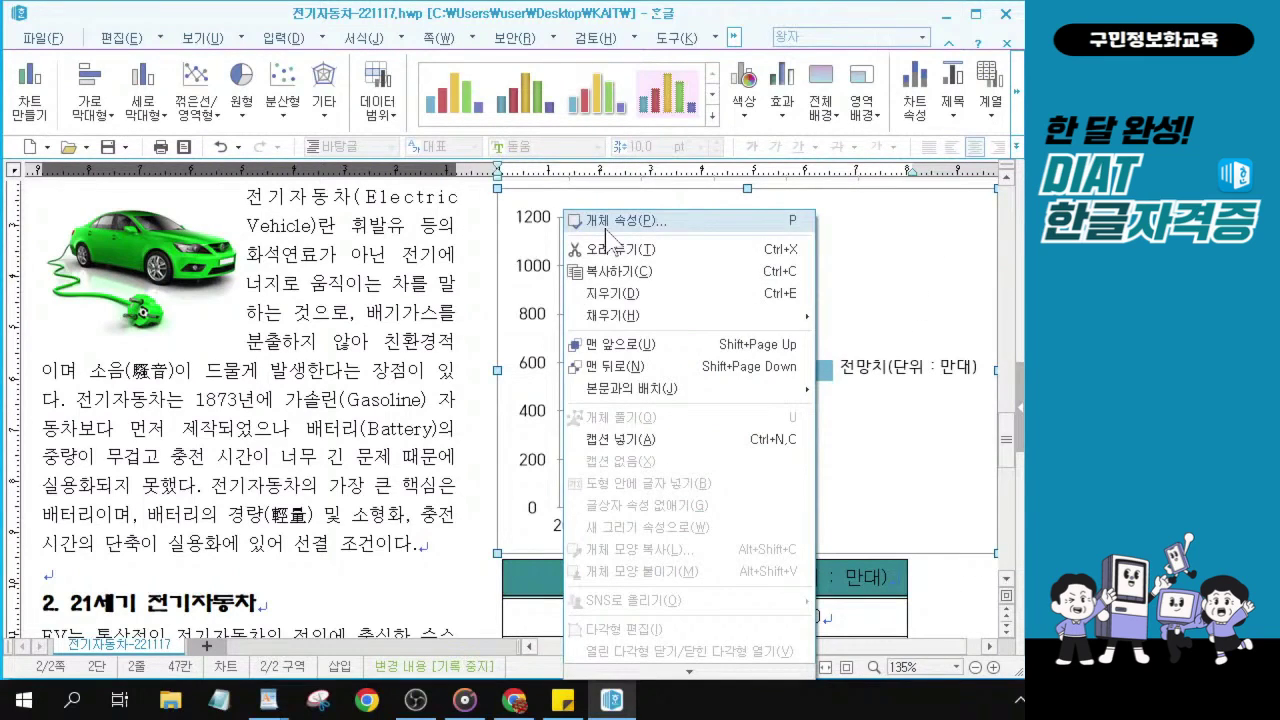
pyautogui.press('ctrl')
pyautogui.press('ctrl')
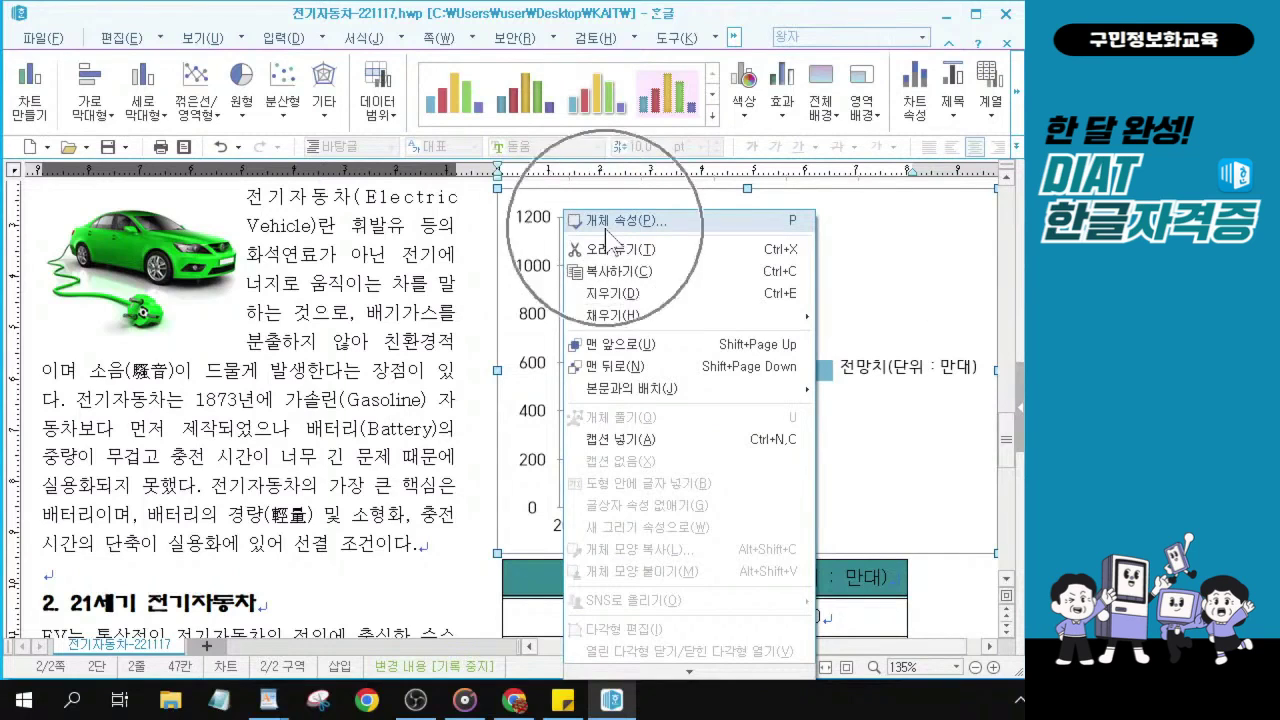
pyautogui.press('ctrl')
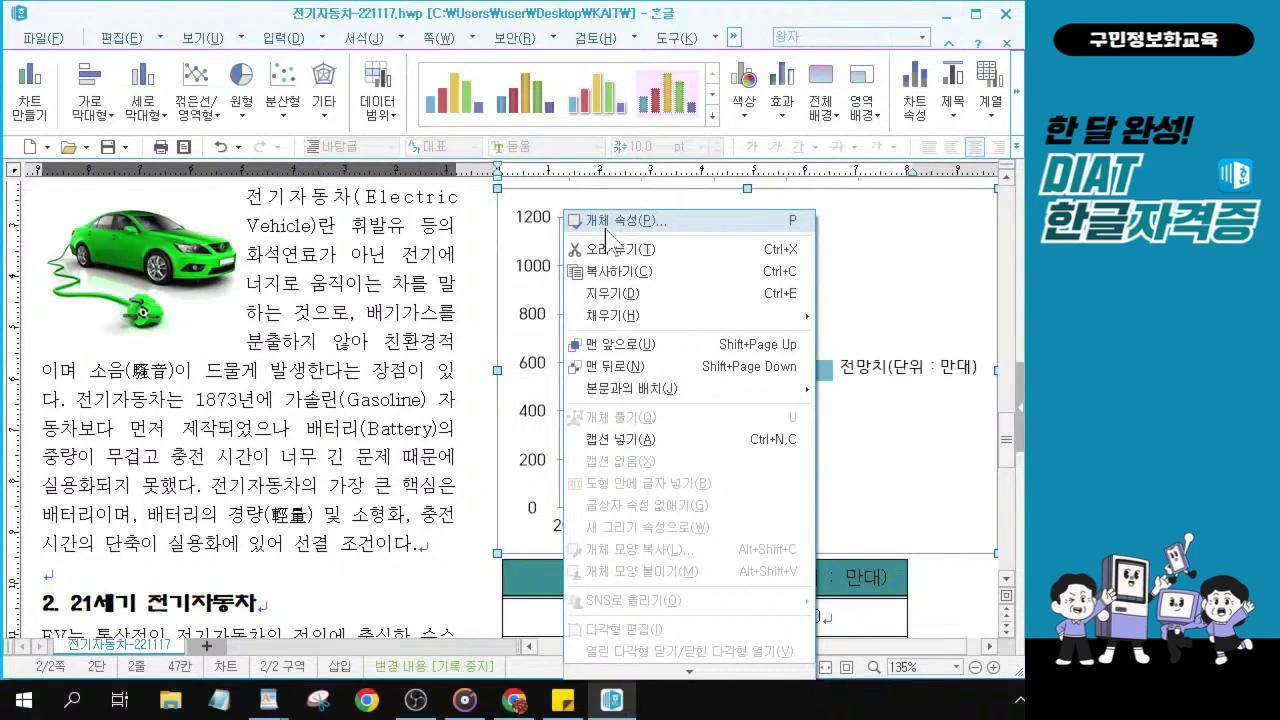
pyautogui.press('ctrl')
pyautogui.press('ctrl')
pyautogui.click(606, 237)
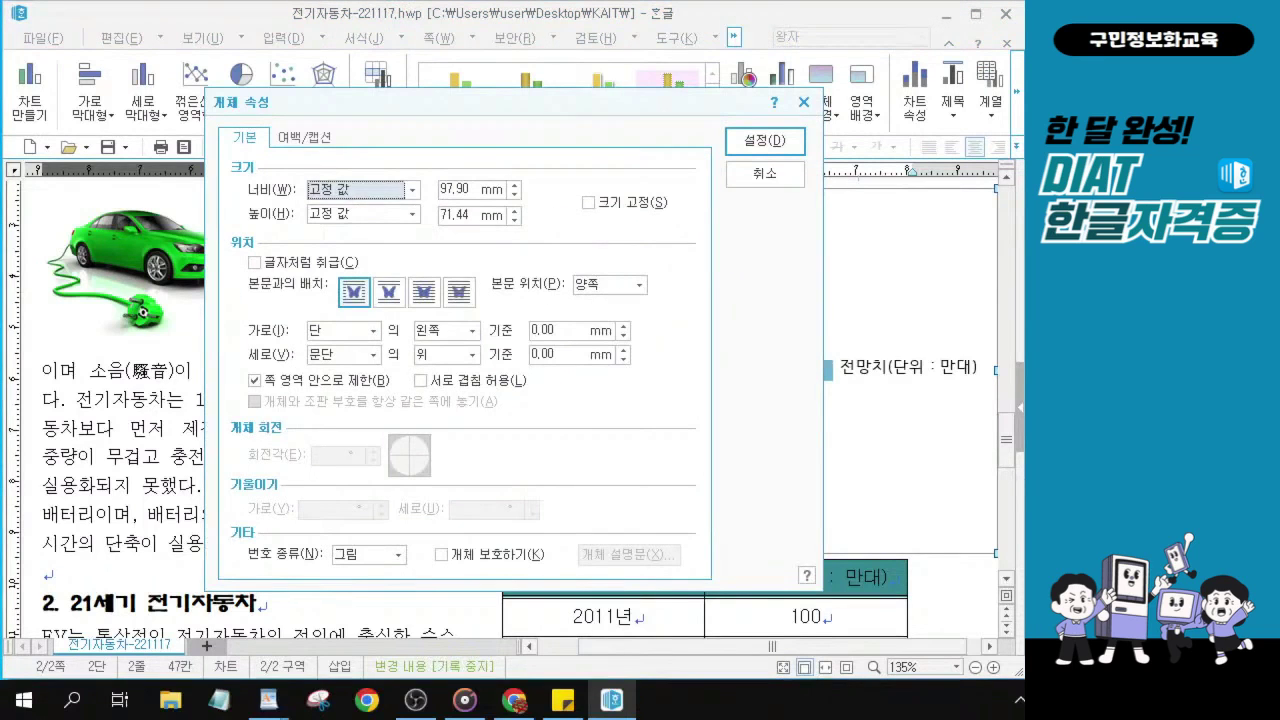
# - Set the chart's width to 80 mm and height to 90 mm, treat it as a character (글자처럼 취급), and apply the settings
pyautogui.hotkey('alt', 'Tab')
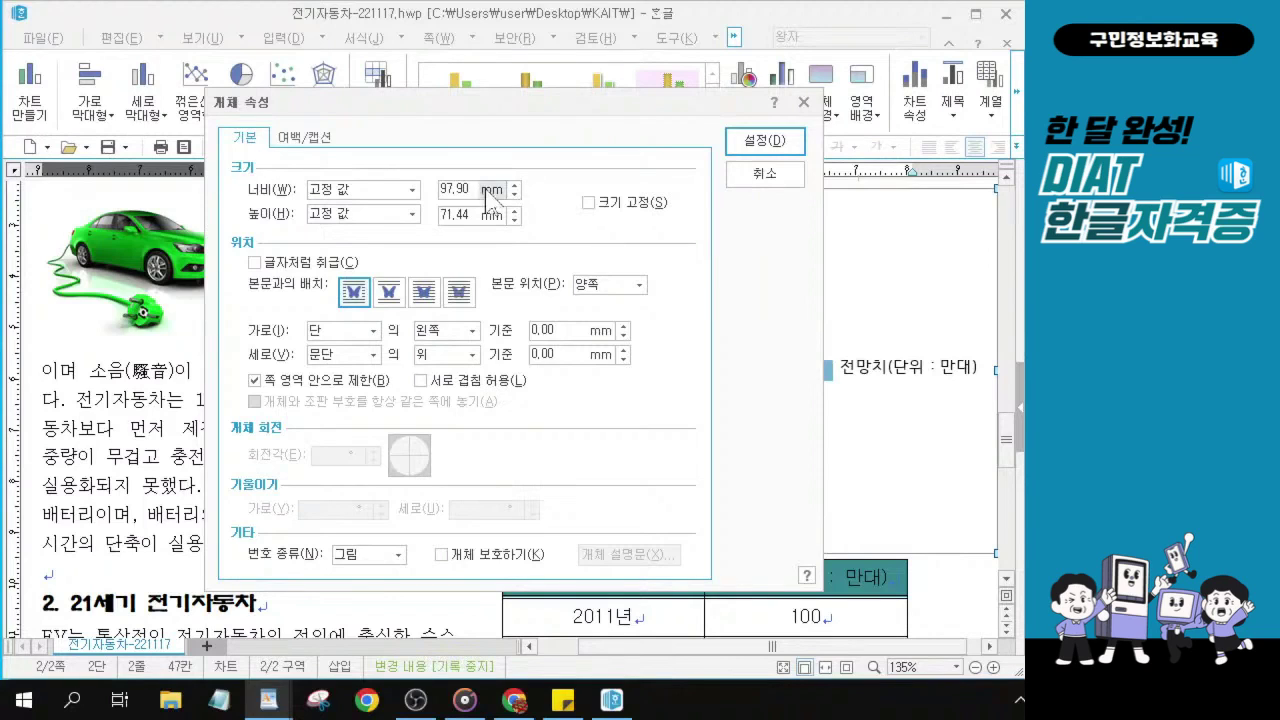
pyautogui.click(455, 186)
pyautogui.doubleClick(455, 188)
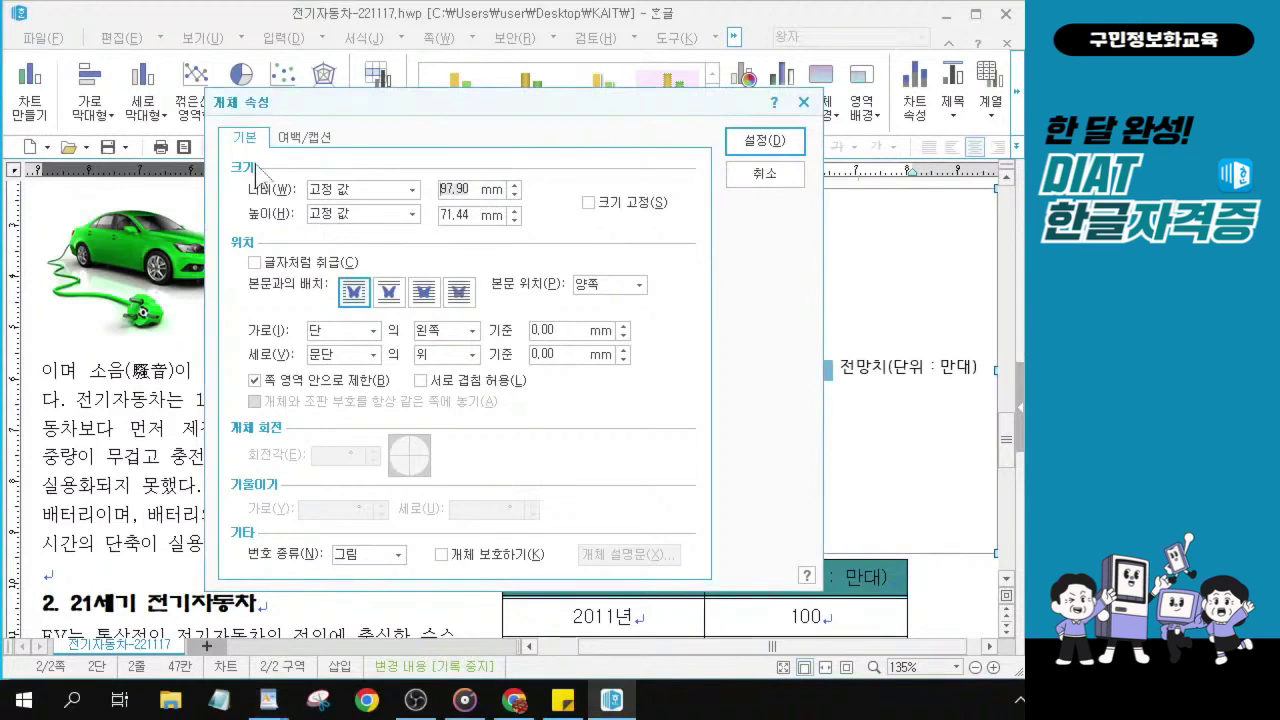
pyautogui.write('80')
pyautogui.press('Tab')
pyautogui.write('90')
pyautogui.click(254, 262)
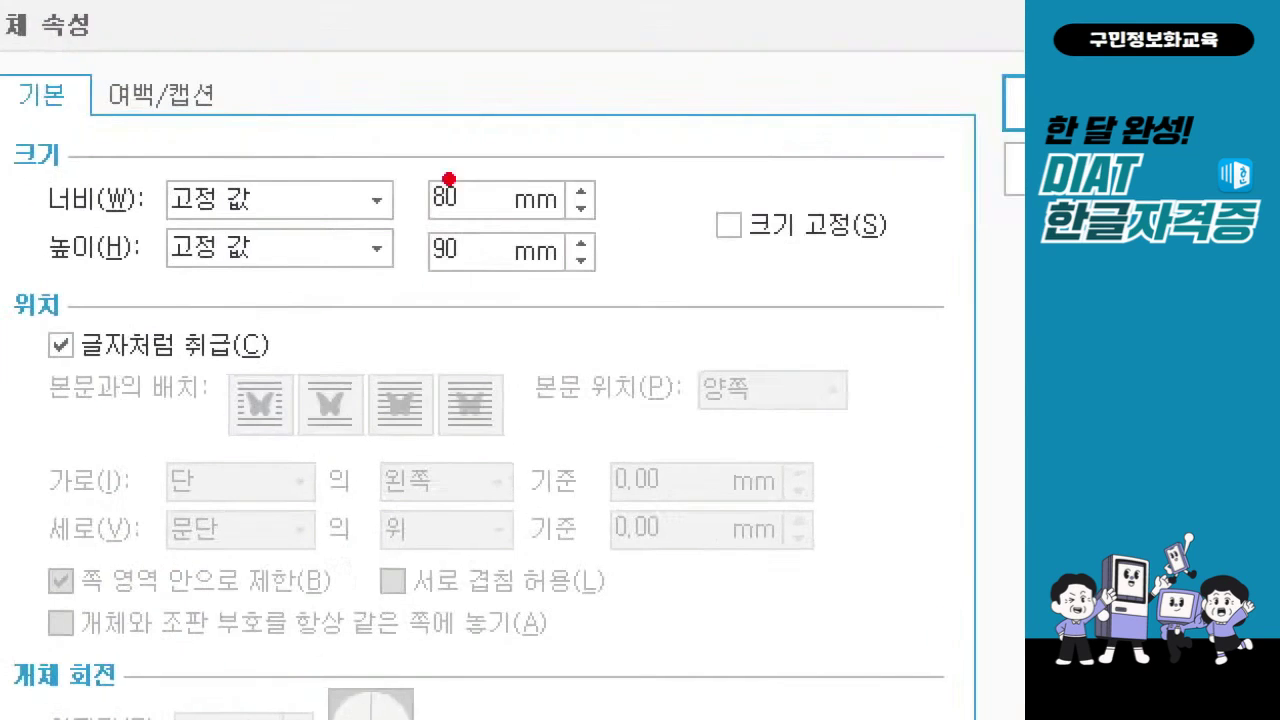
pyautogui.moveTo(391, 157)
pyautogui.mouseDown()
pyautogui.moveTo(453, 292)
pyautogui.moveTo(491, 301)
pyautogui.mouseUp()
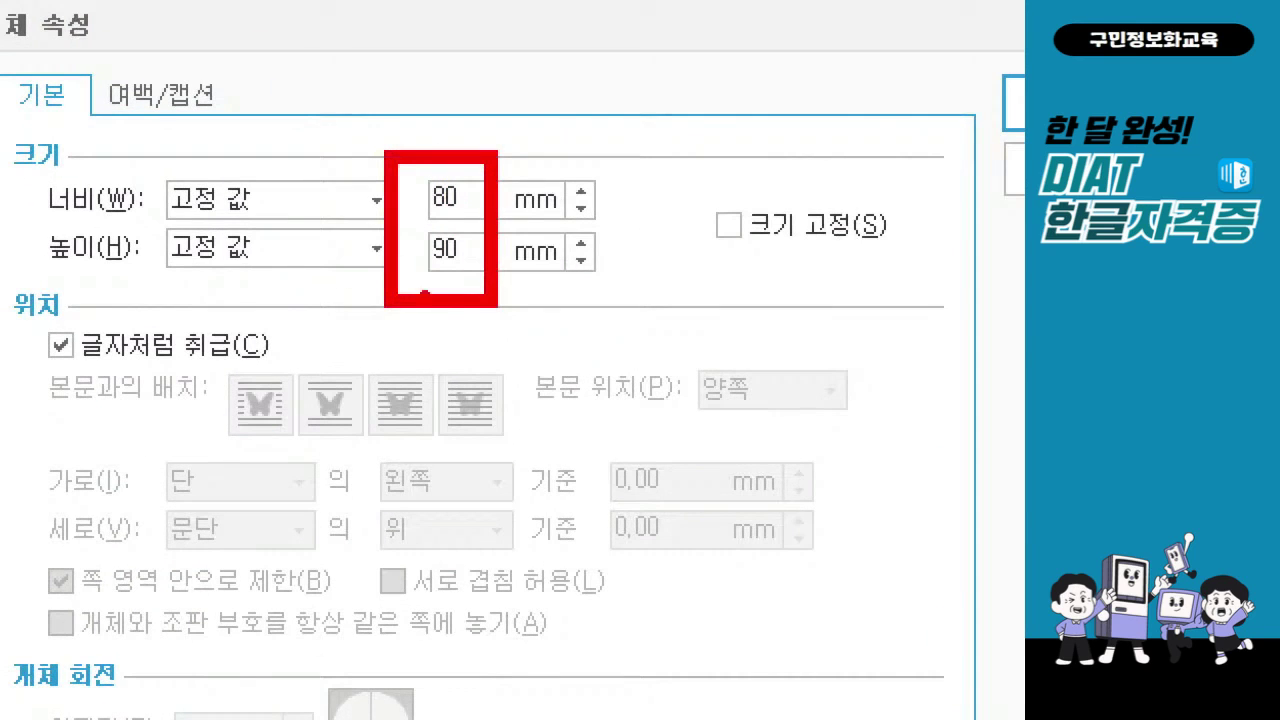
pyautogui.moveTo(30, 310)
pyautogui.mouseDown()
pyautogui.moveTo(178, 392)
pyautogui.moveTo(30, 312)
pyautogui.mouseUp()
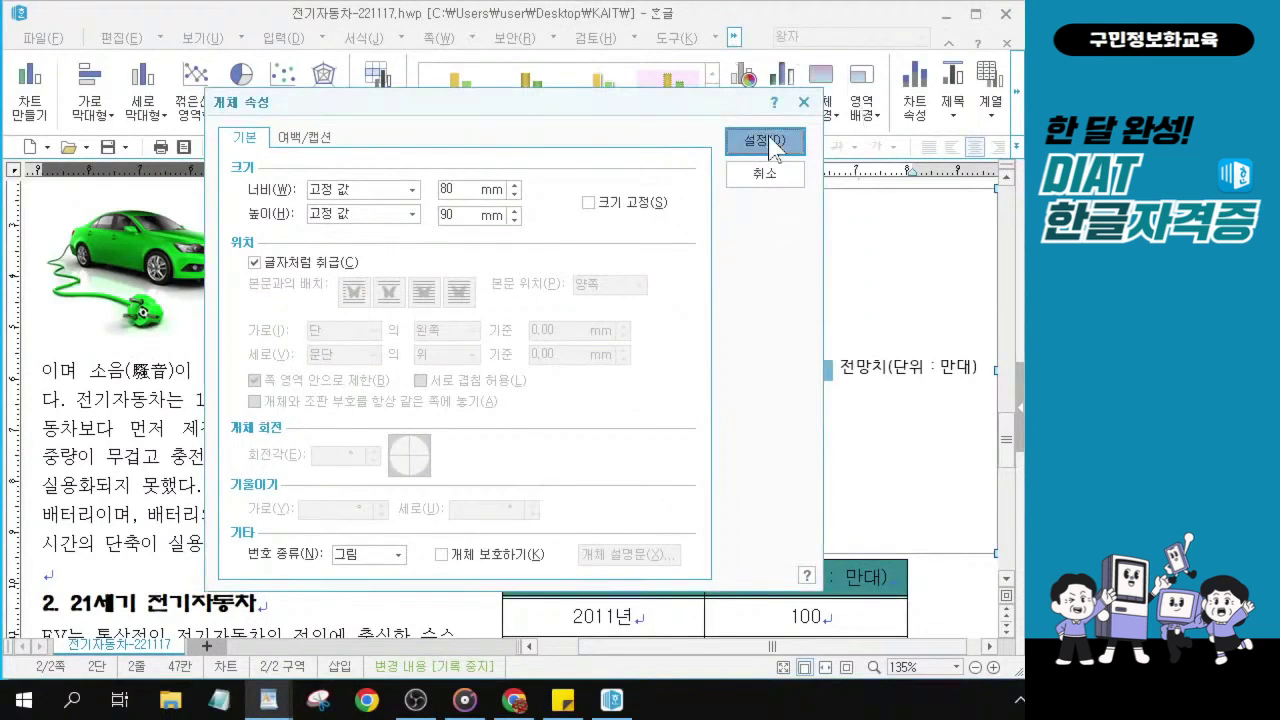
pyautogui.click(771, 143)
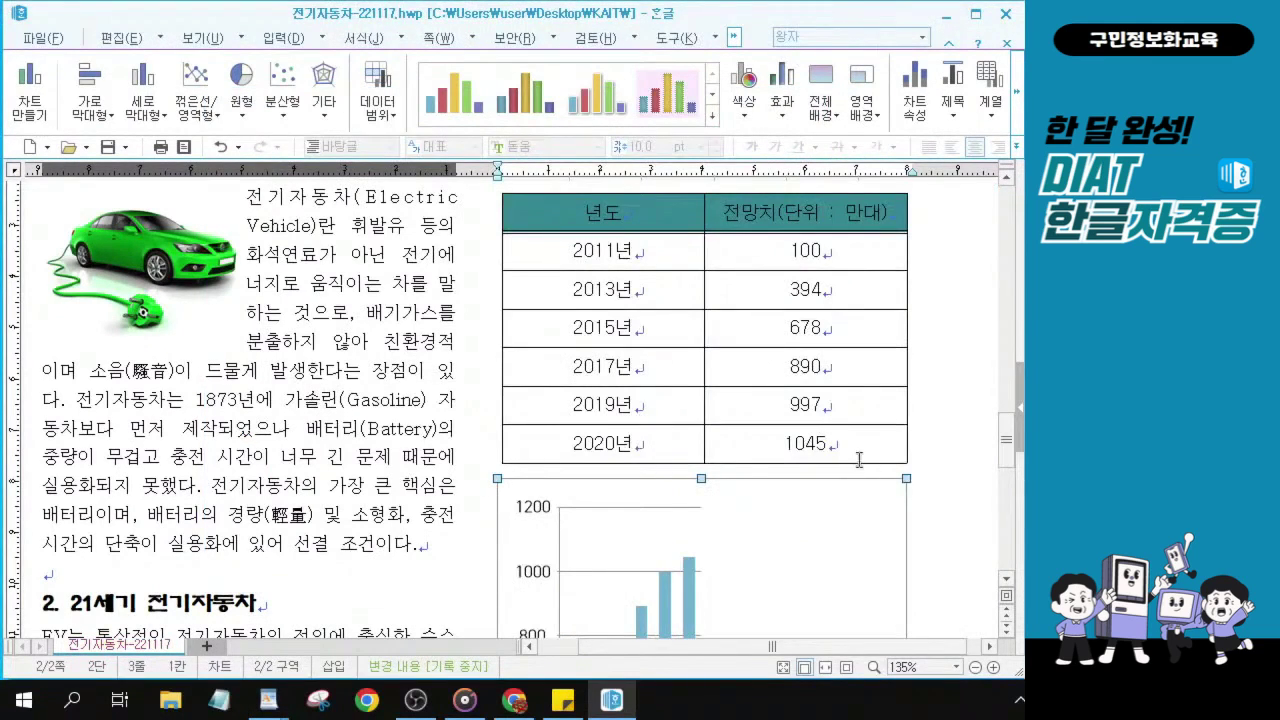
# - Check the resized chart's position beneath the sales forecast table and the space next to the table
pyautogui.scroll(-5, 858, 455)
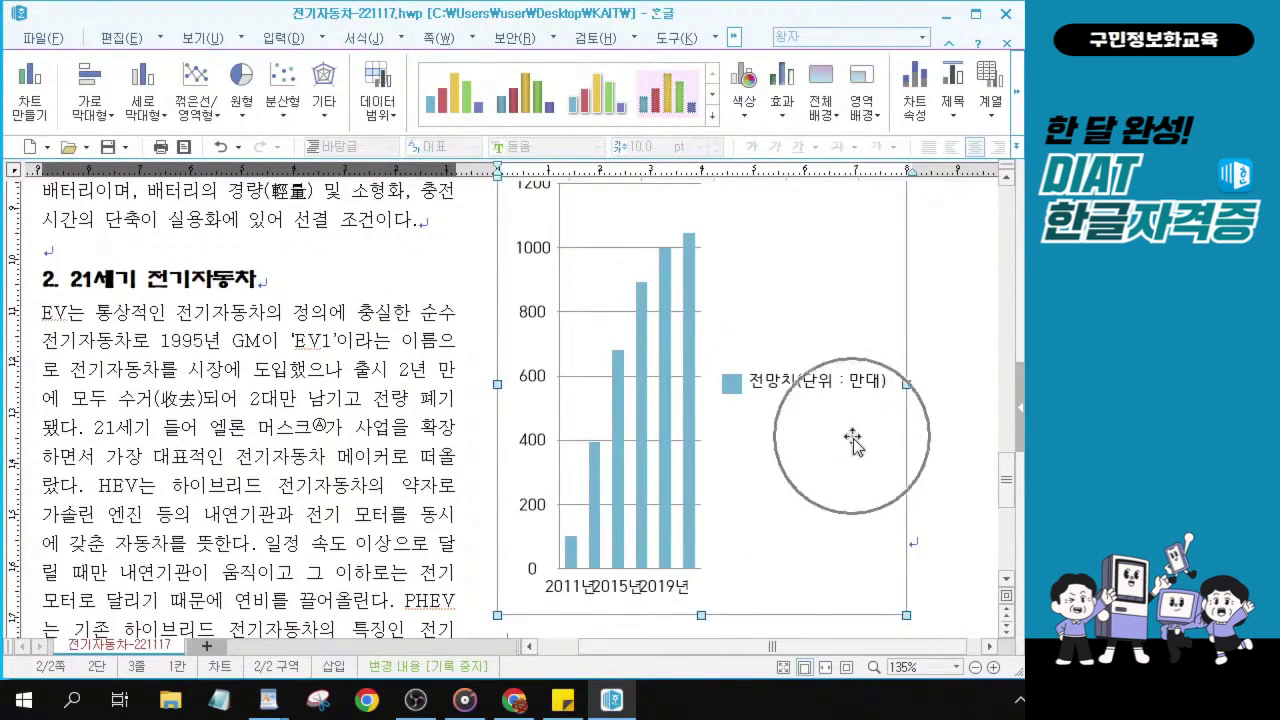
pyautogui.scroll(-3, 852, 438)
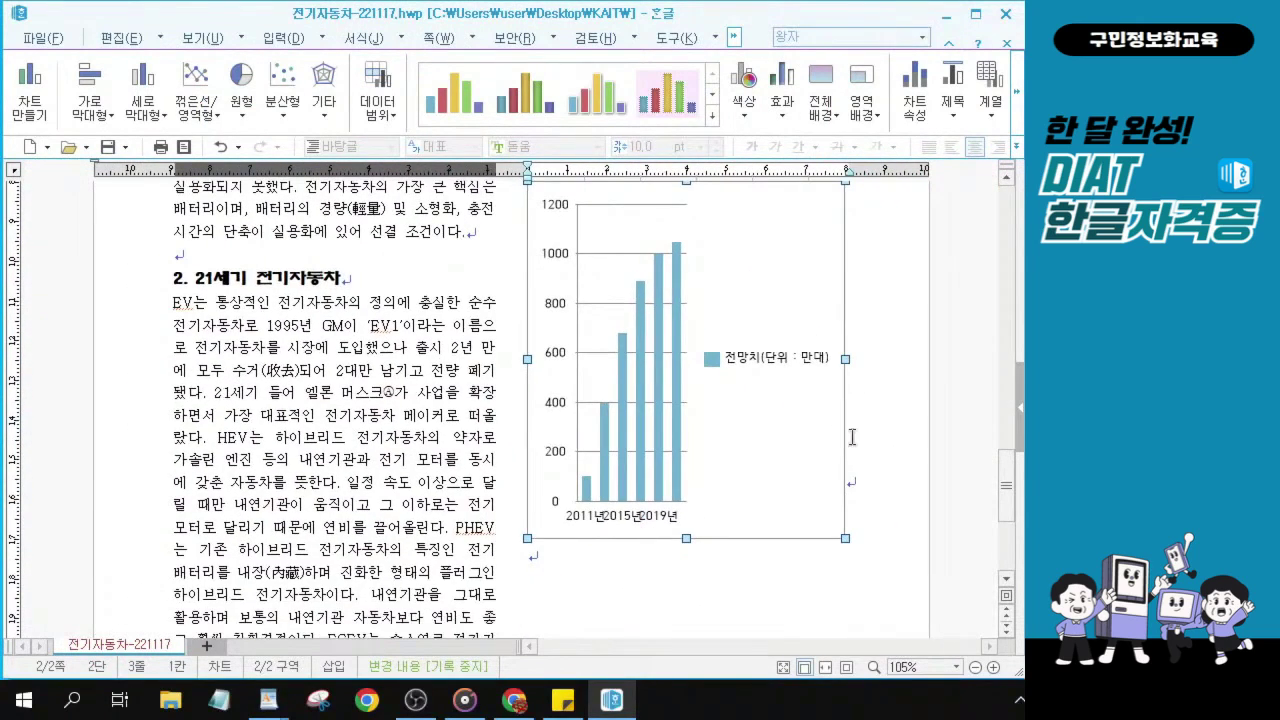
pyautogui.scroll(-1, 795, 375)
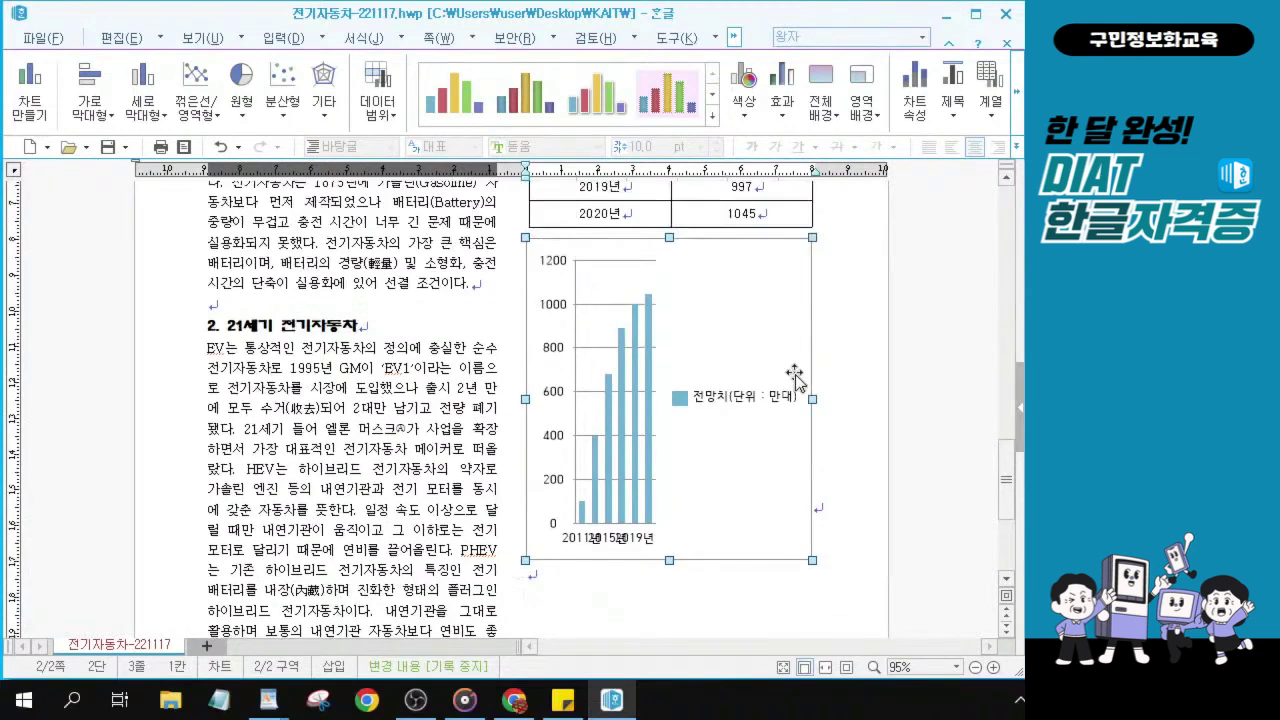
pyautogui.scroll(1, 795, 375)
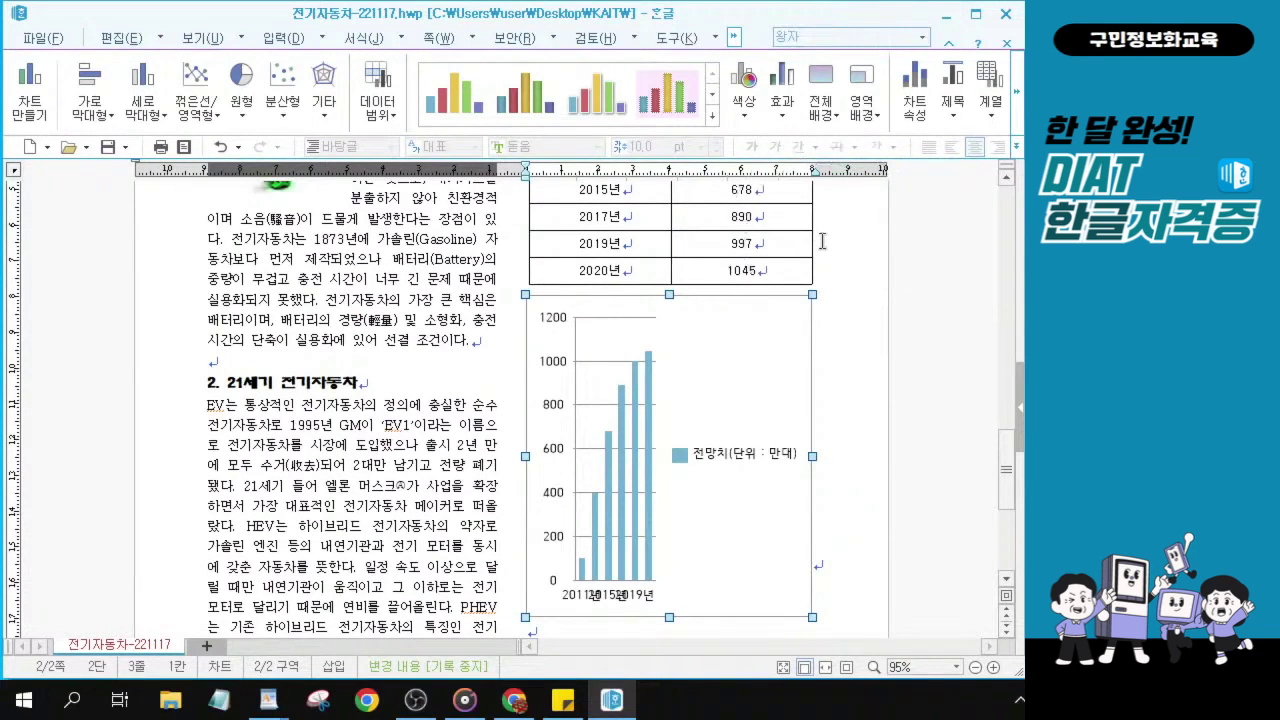
pyautogui.scroll(1, 822, 240)
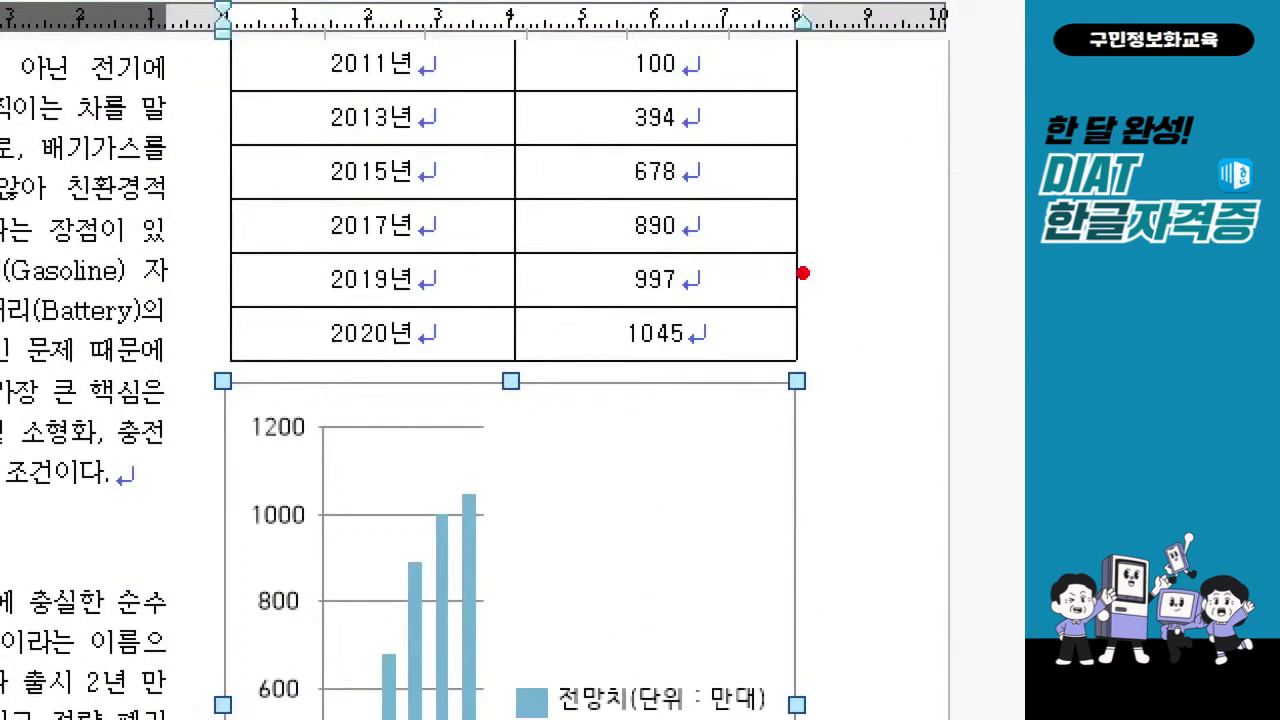
pyautogui.moveTo(803, 272); pyautogui.dragTo(907, 238)
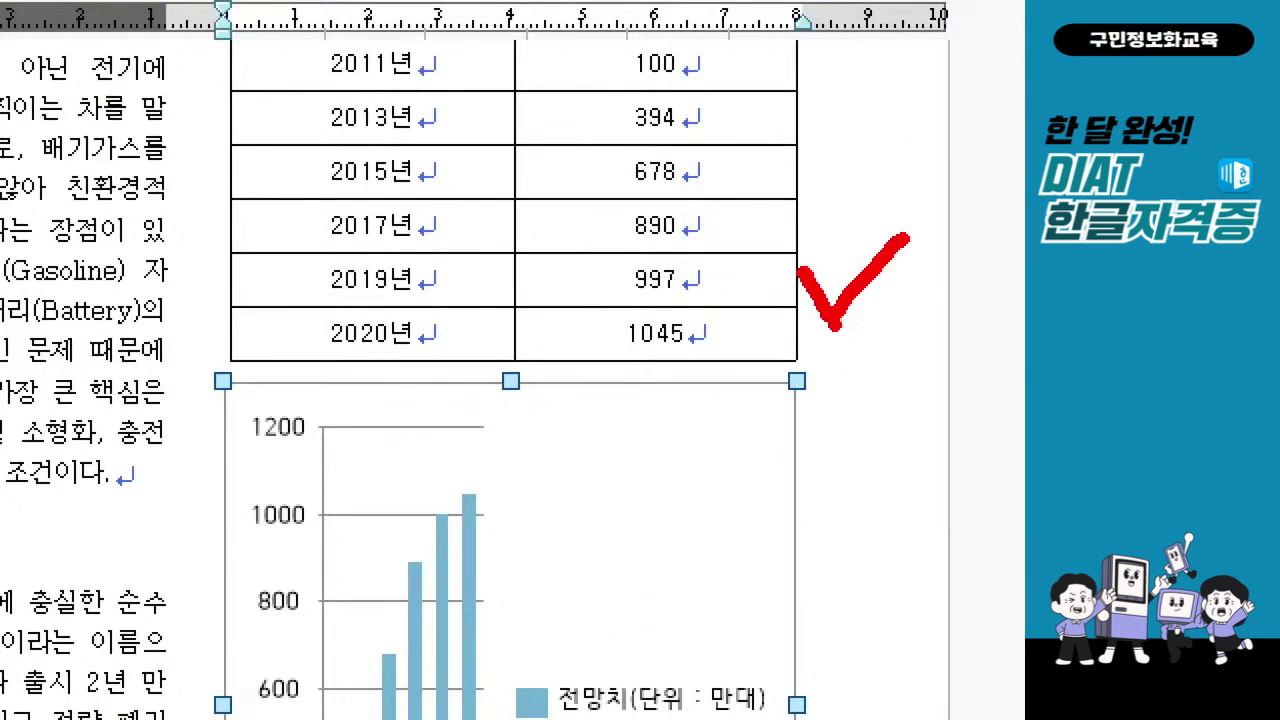
pyautogui.click(831, 178)
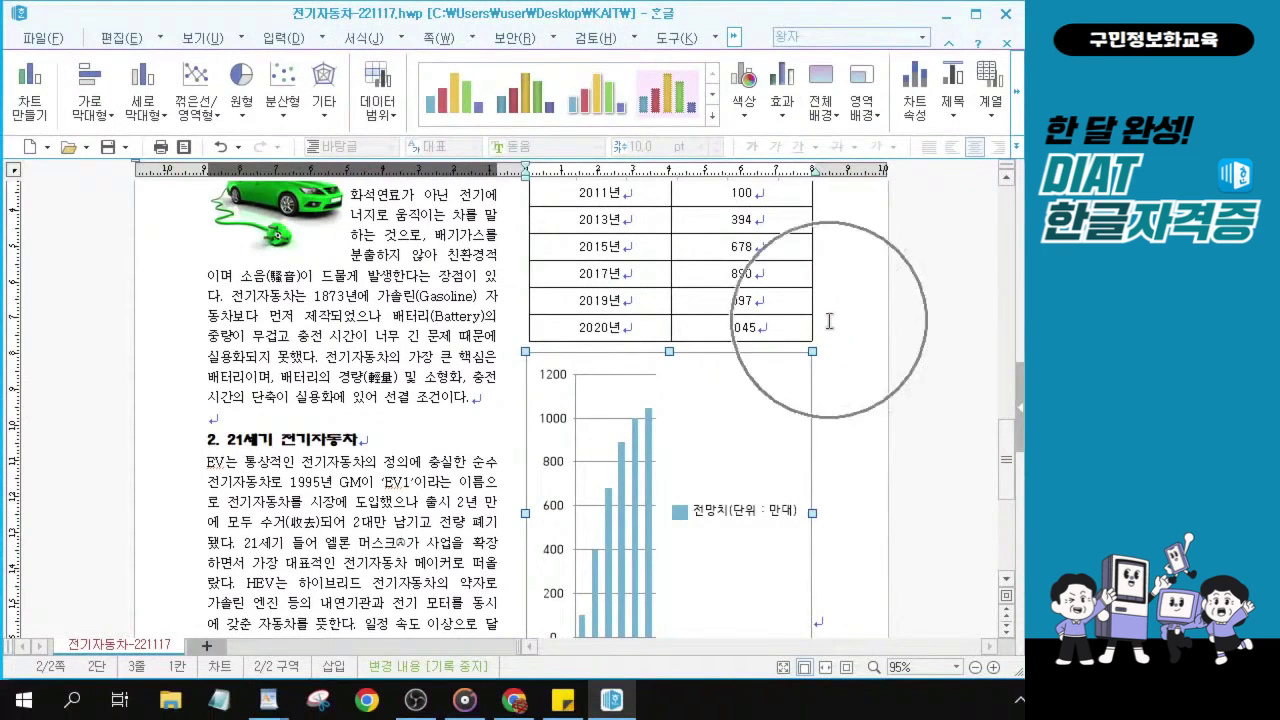
# - Put the chart on its own line below the sales forecast table, with eight blank lines between the two
pyautogui.click(830, 371)
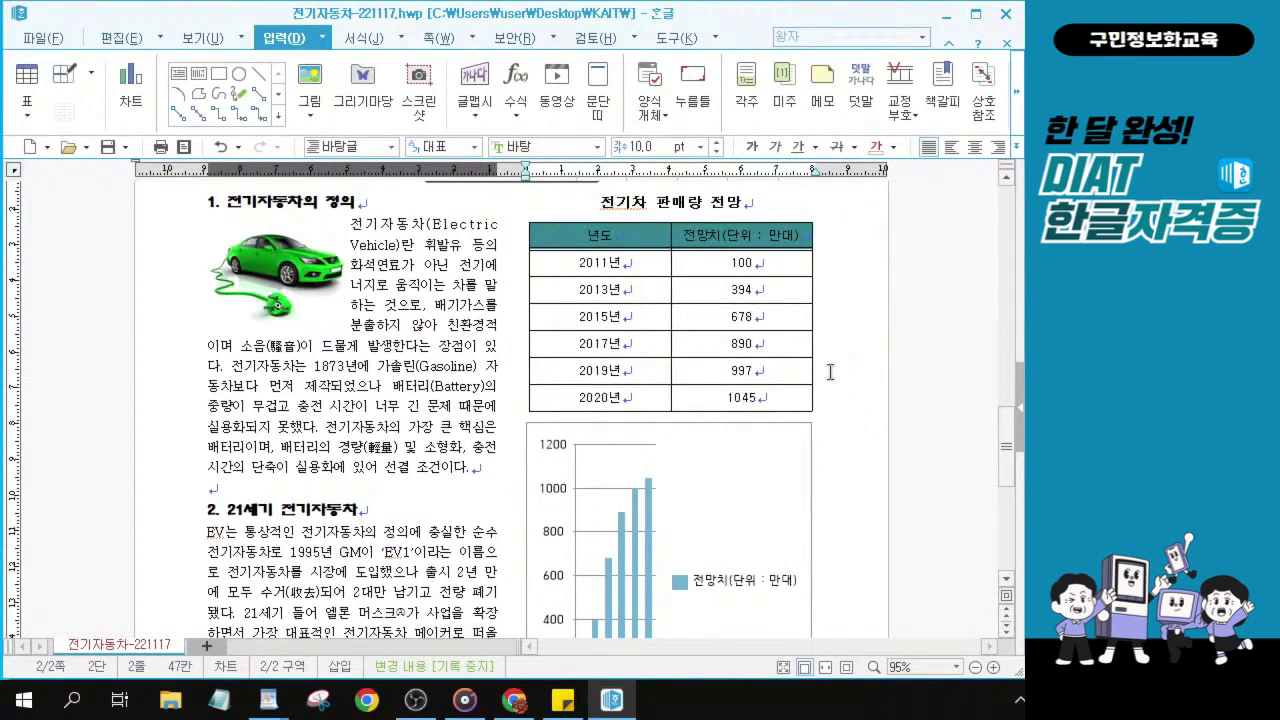
pyautogui.press('ctrl')
pyautogui.press('ctrl')
pyautogui.hotkey('alt', 'Tab')
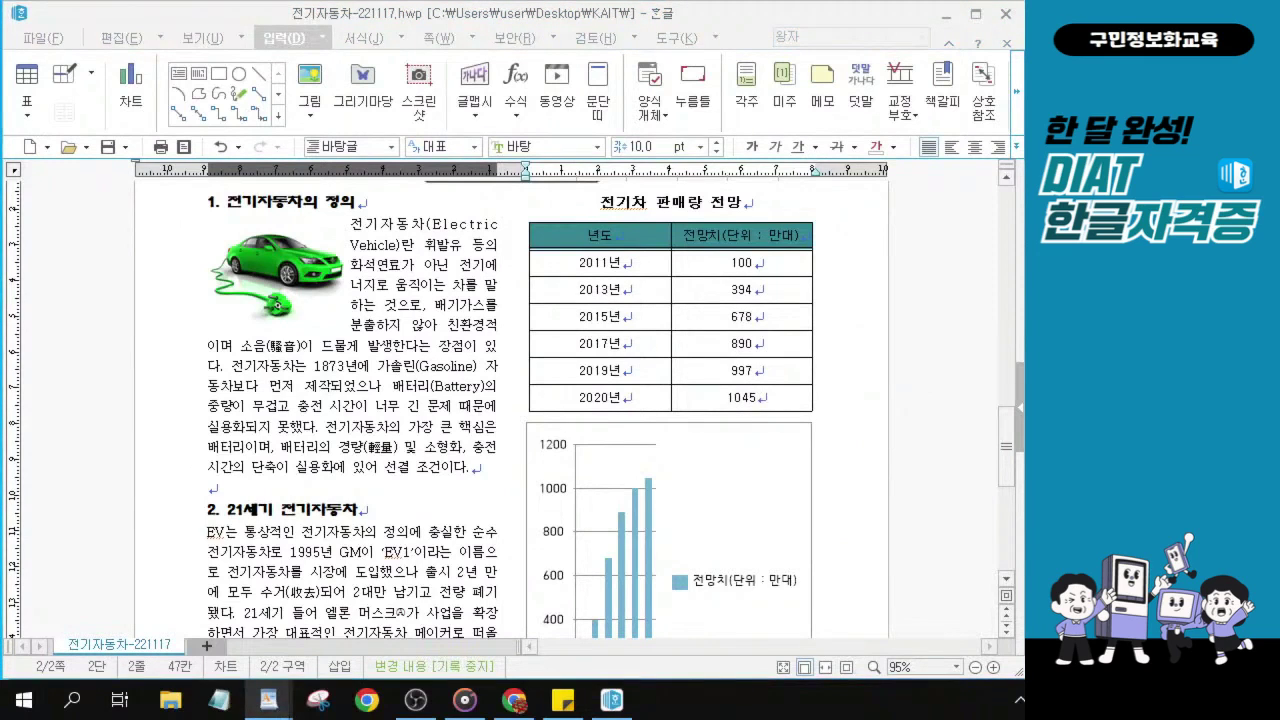
pyautogui.click(831, 384)
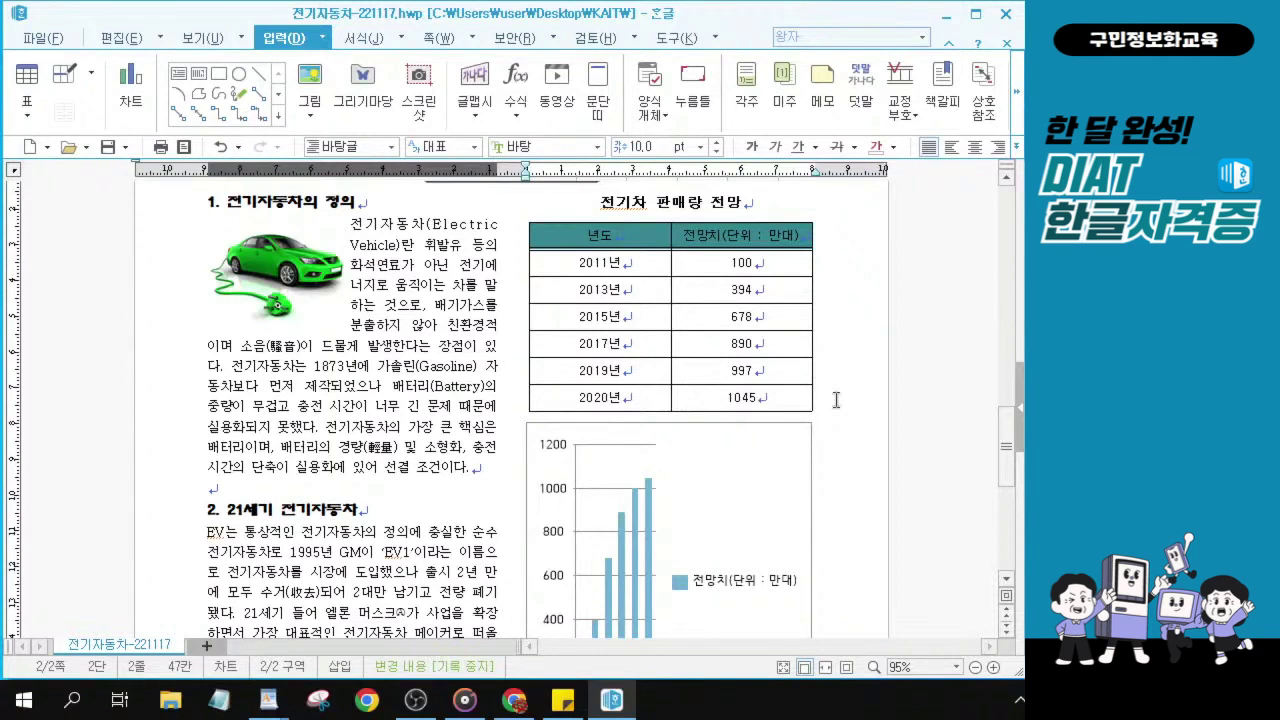
pyautogui.press('Return')
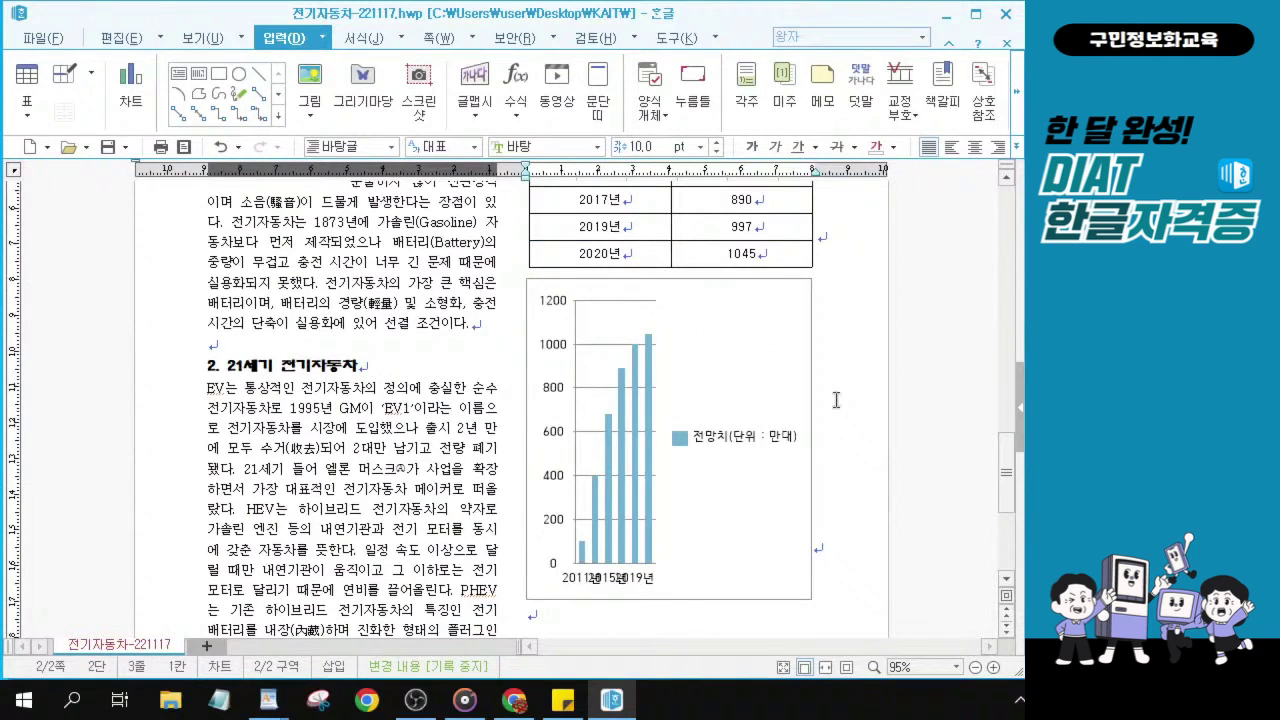
pyautogui.press('Return')
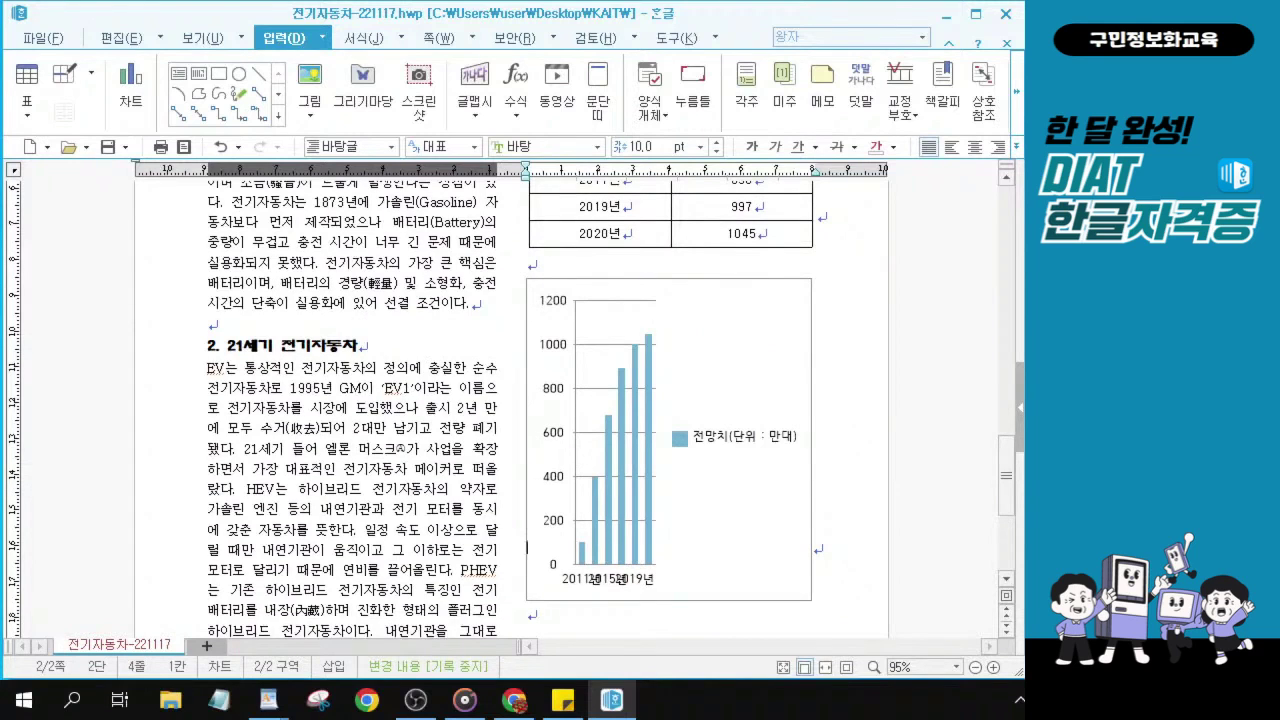
pyautogui.press('Return')
pyautogui.press('Return')
pyautogui.press('Return')
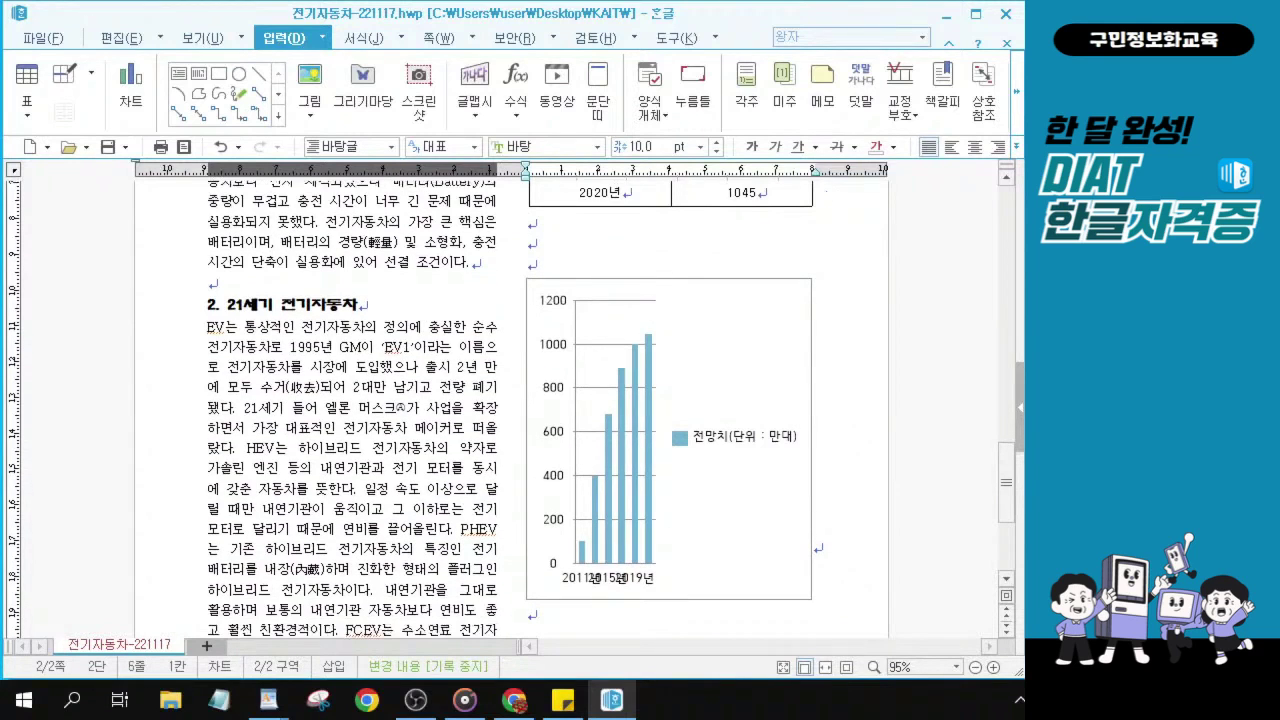
pyautogui.press('Return')
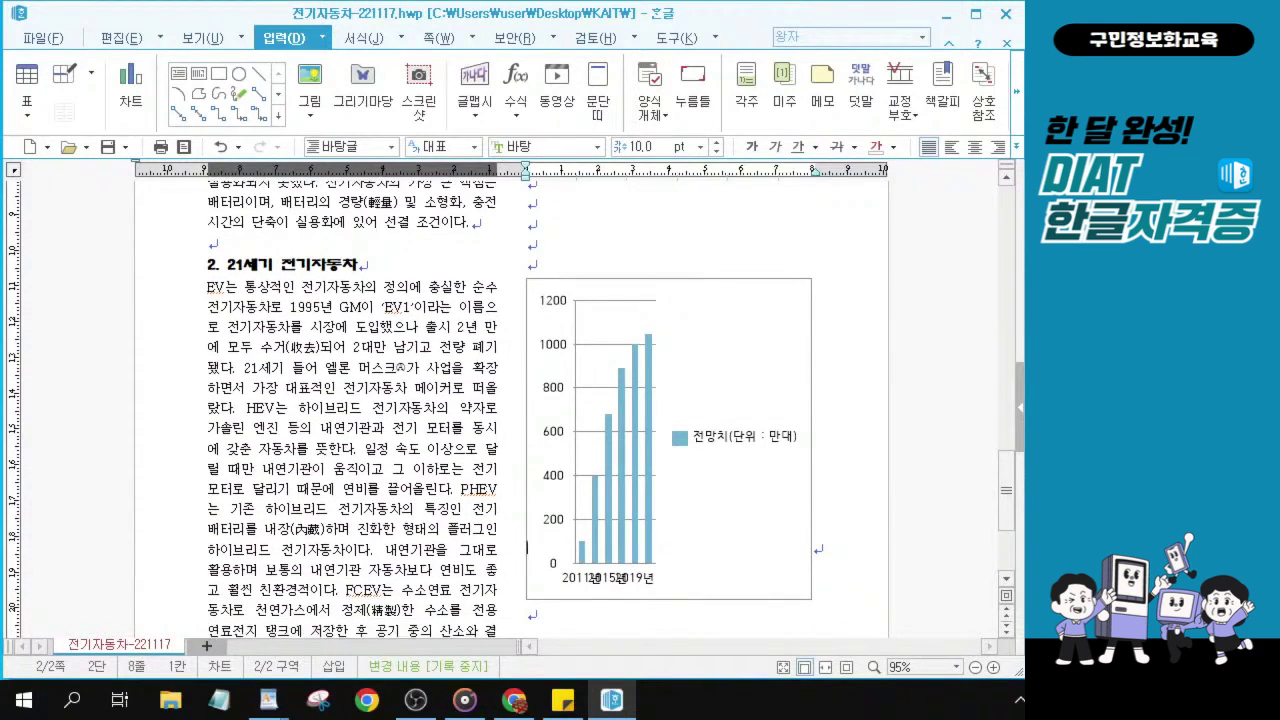
pyautogui.press('Return')
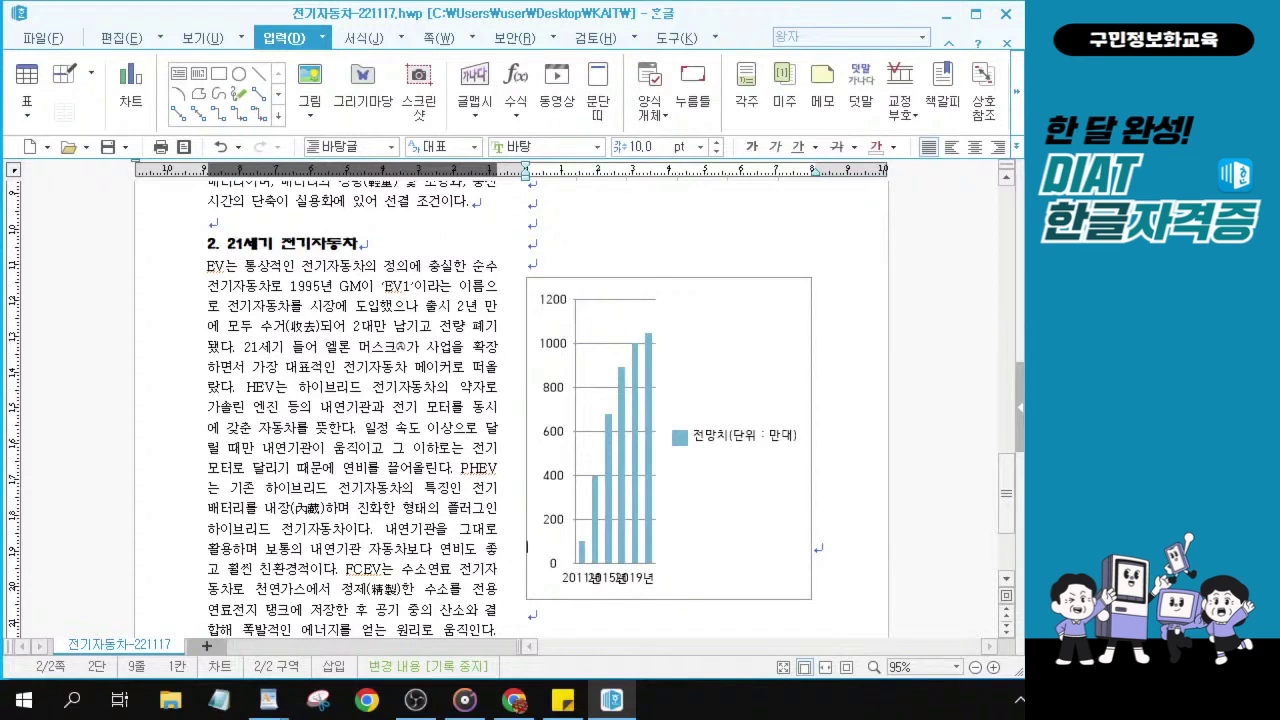
pyautogui.press('Return')
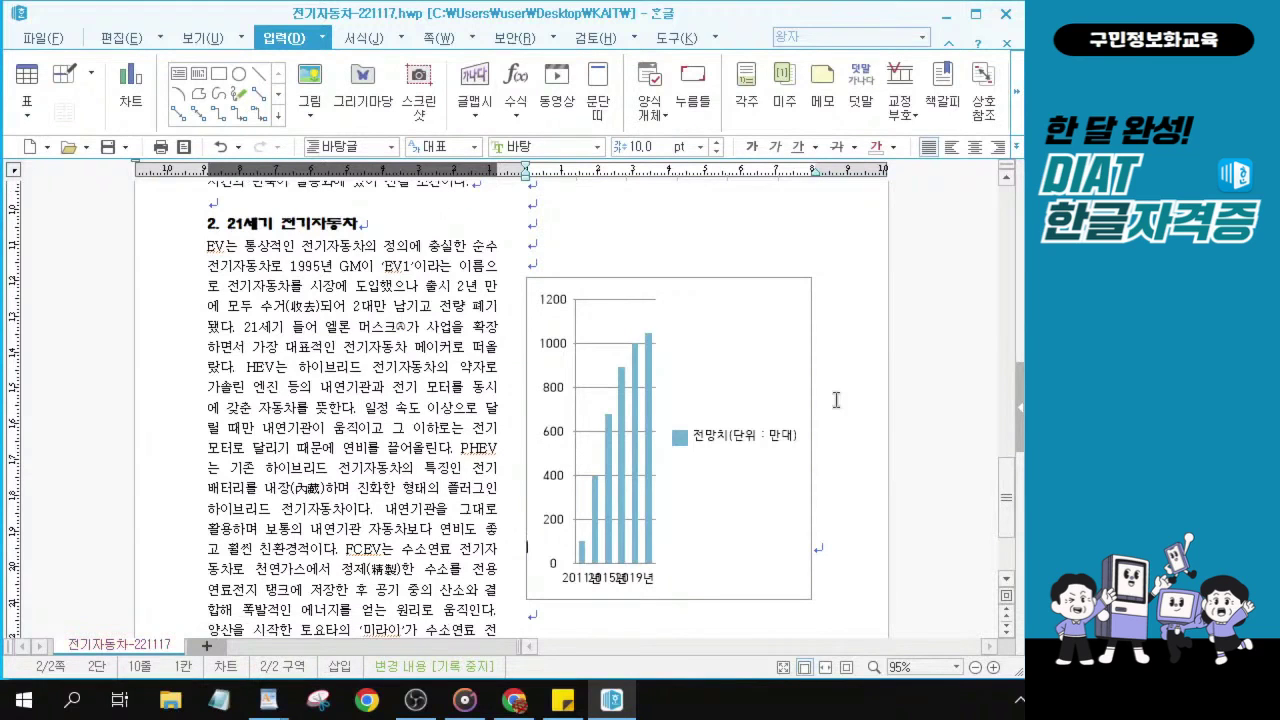
pyautogui.press('Return')
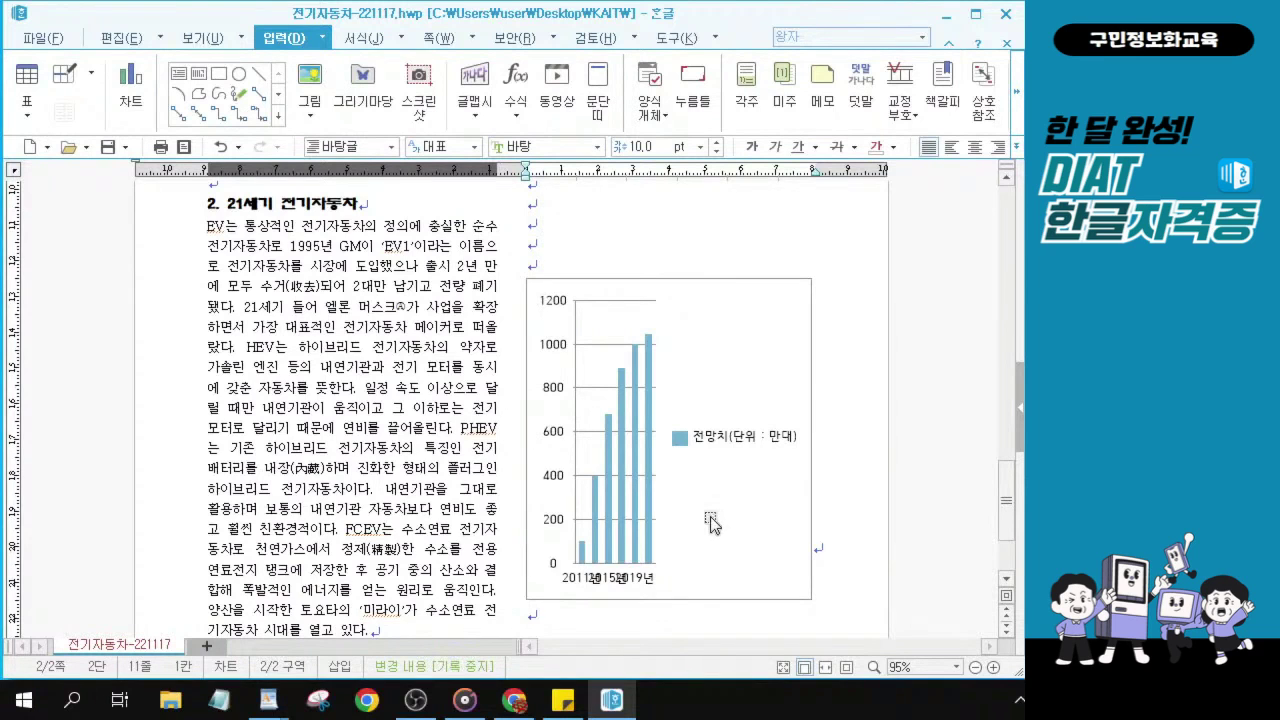
# - Check the spacing between the sales forecast table and the chart in the second column
pyautogui.scroll(-3, 712, 525)
pyautogui.scroll(4, 712, 525)
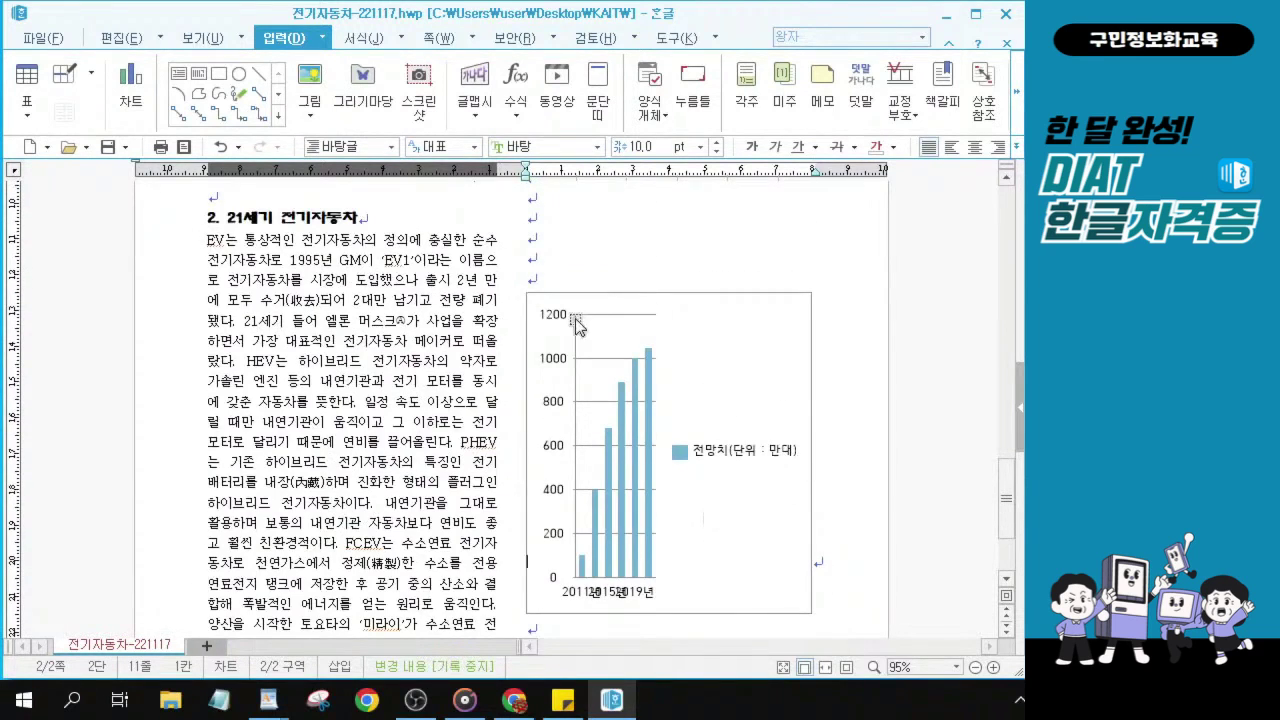
pyautogui.scroll(2, 834, 266)
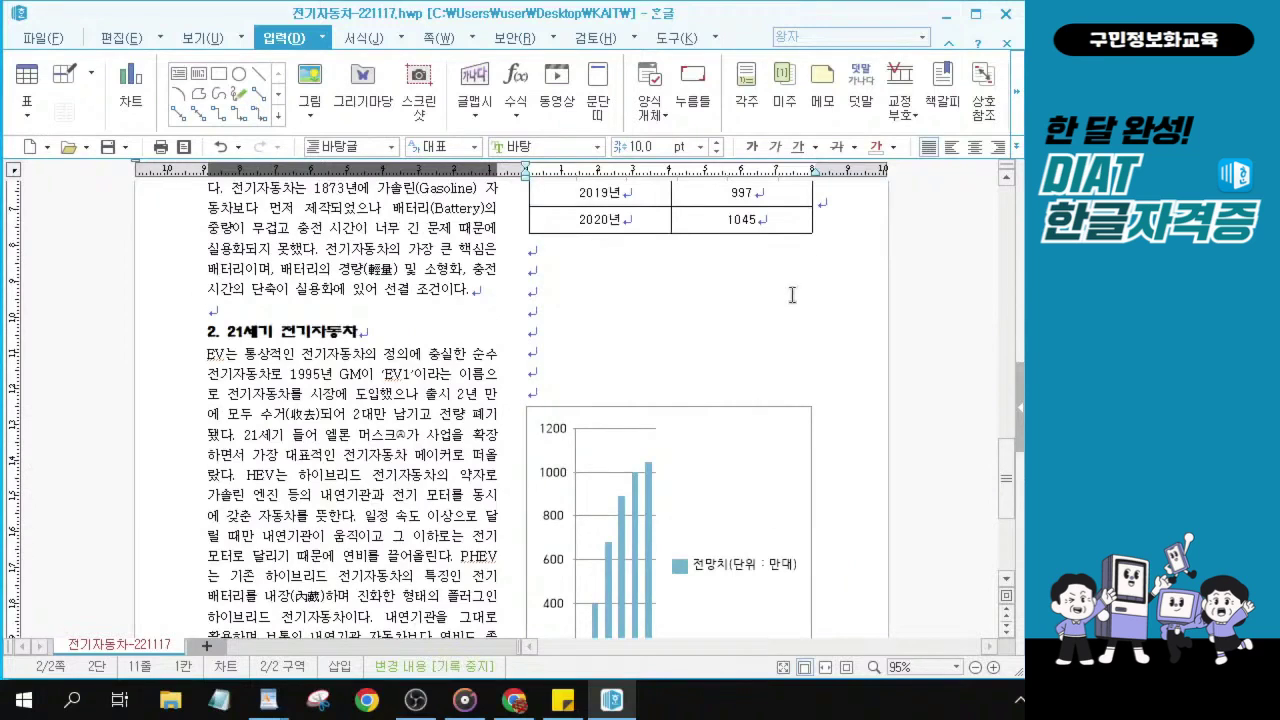
pyautogui.scroll(-1, 805, 222)
pyautogui.scroll(1, 693, 228)
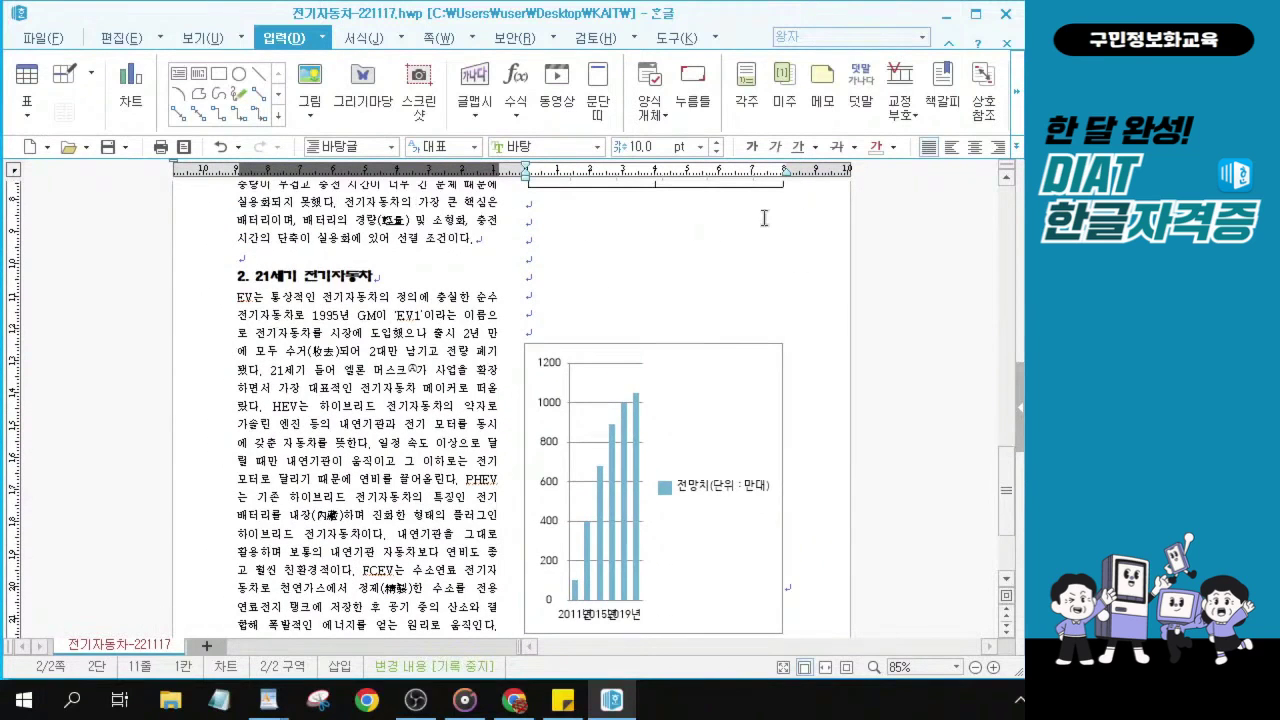
pyautogui.click(429, 412)
pyautogui.click(800, 189)
pyautogui.click(794, 214)
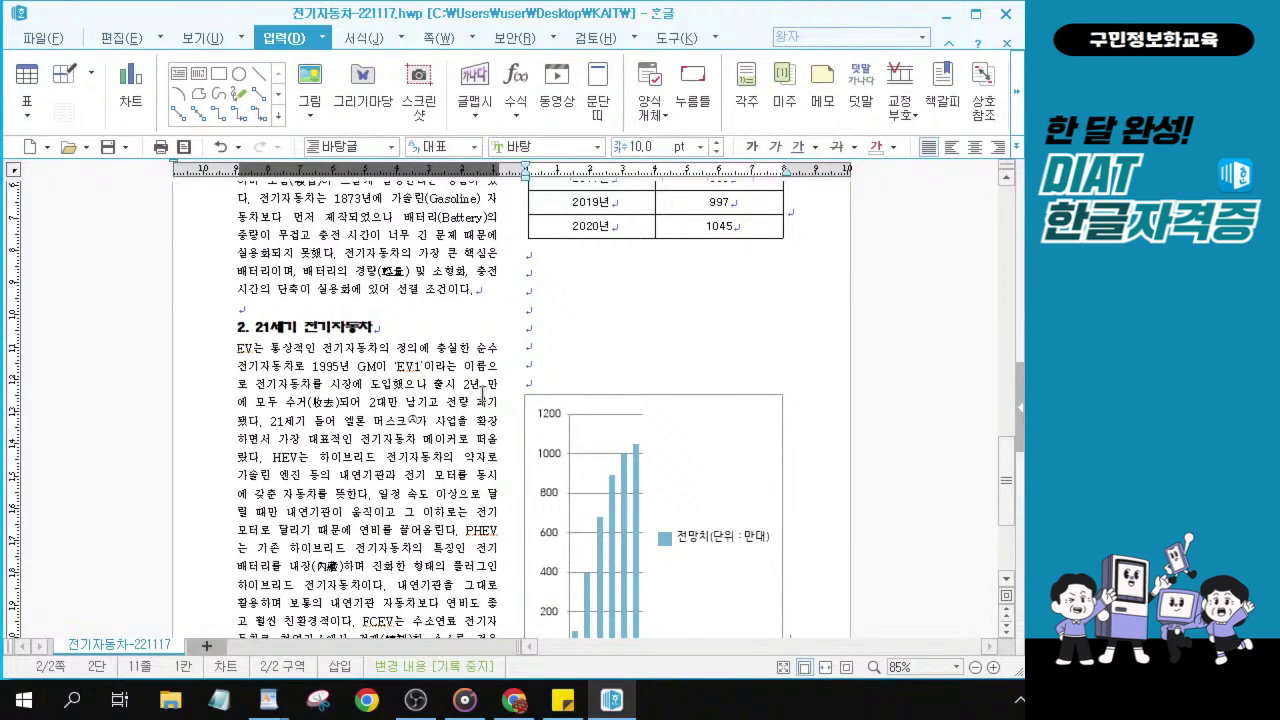
pyautogui.click(541, 321)
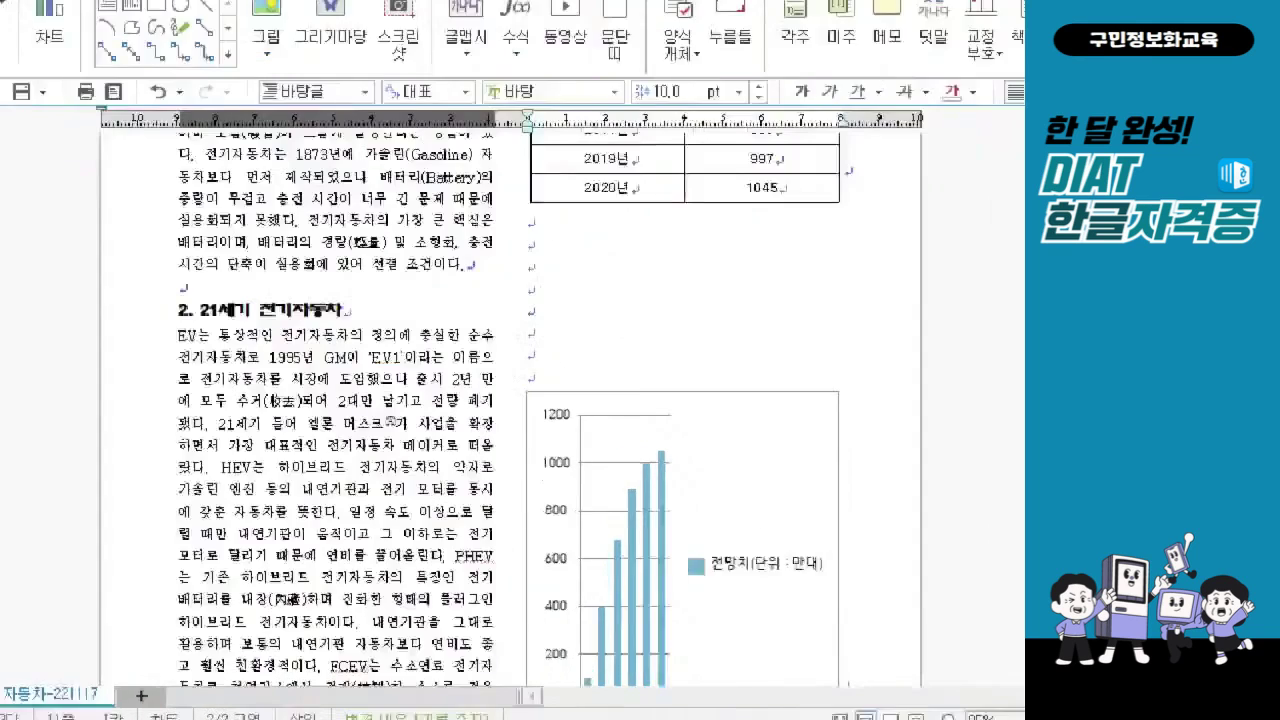
pyautogui.click(520, 390)
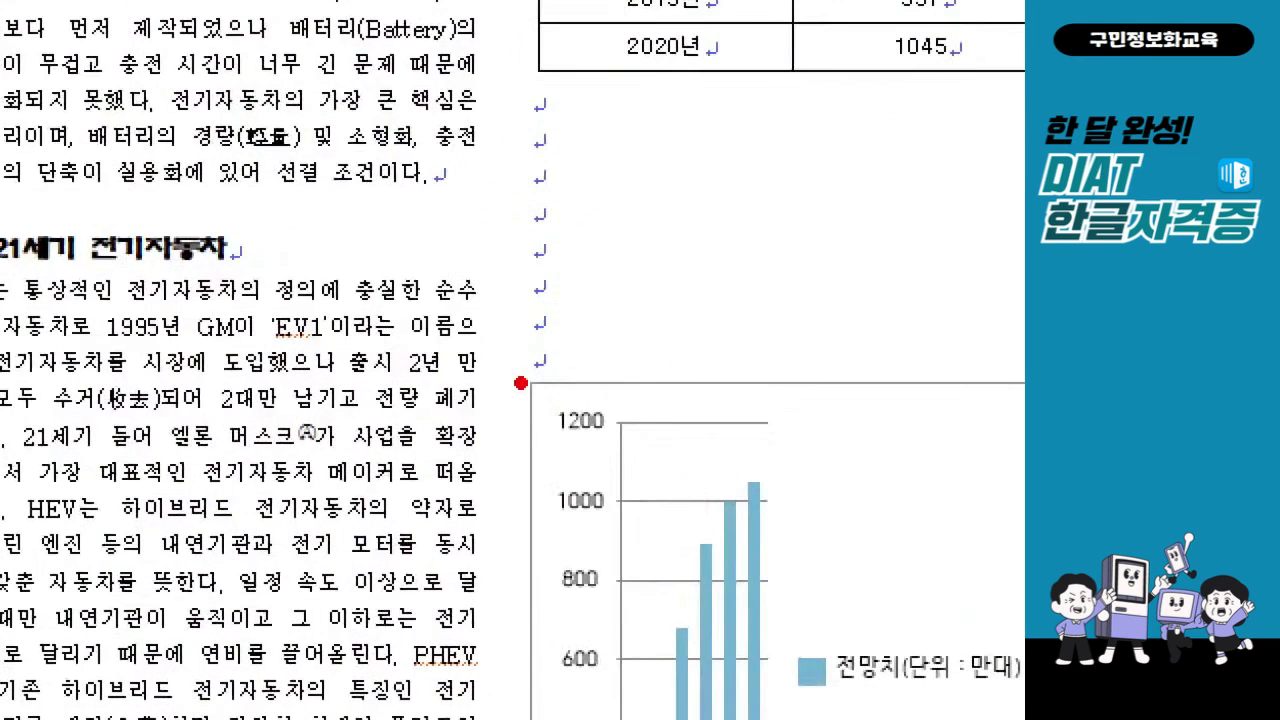
pyautogui.moveTo(499, 388); pyautogui.dragTo(533, 388)
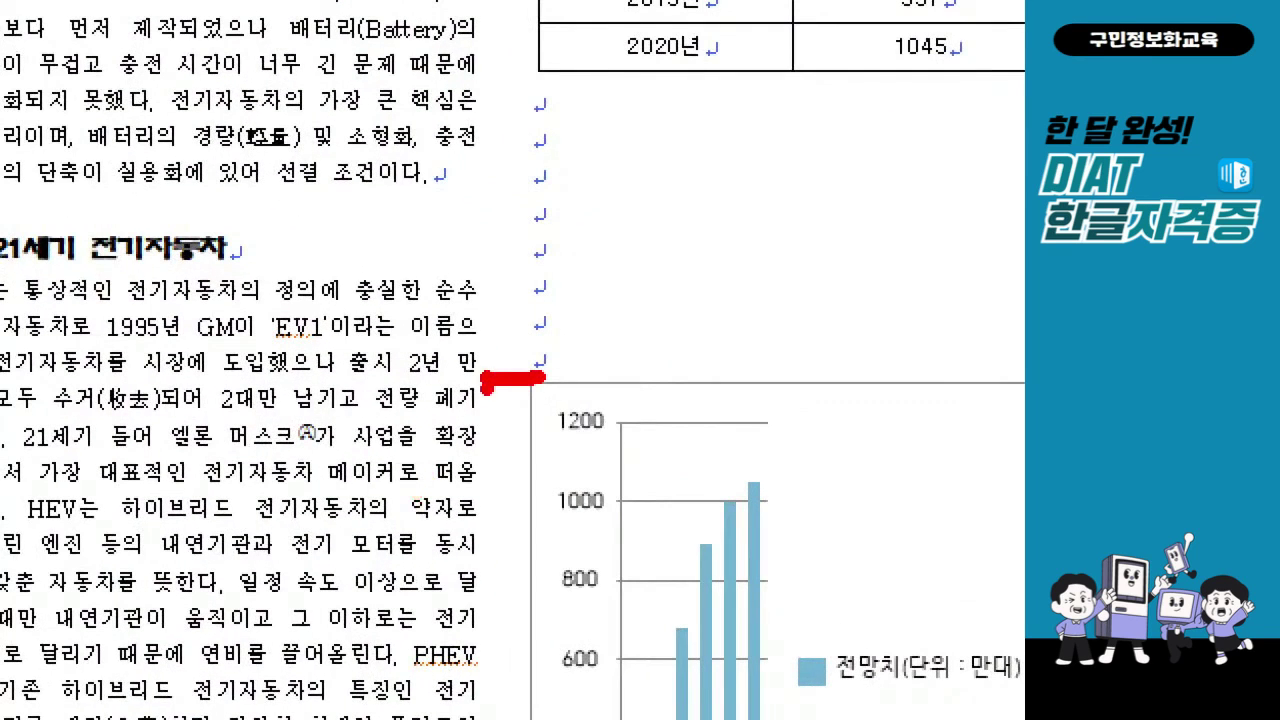
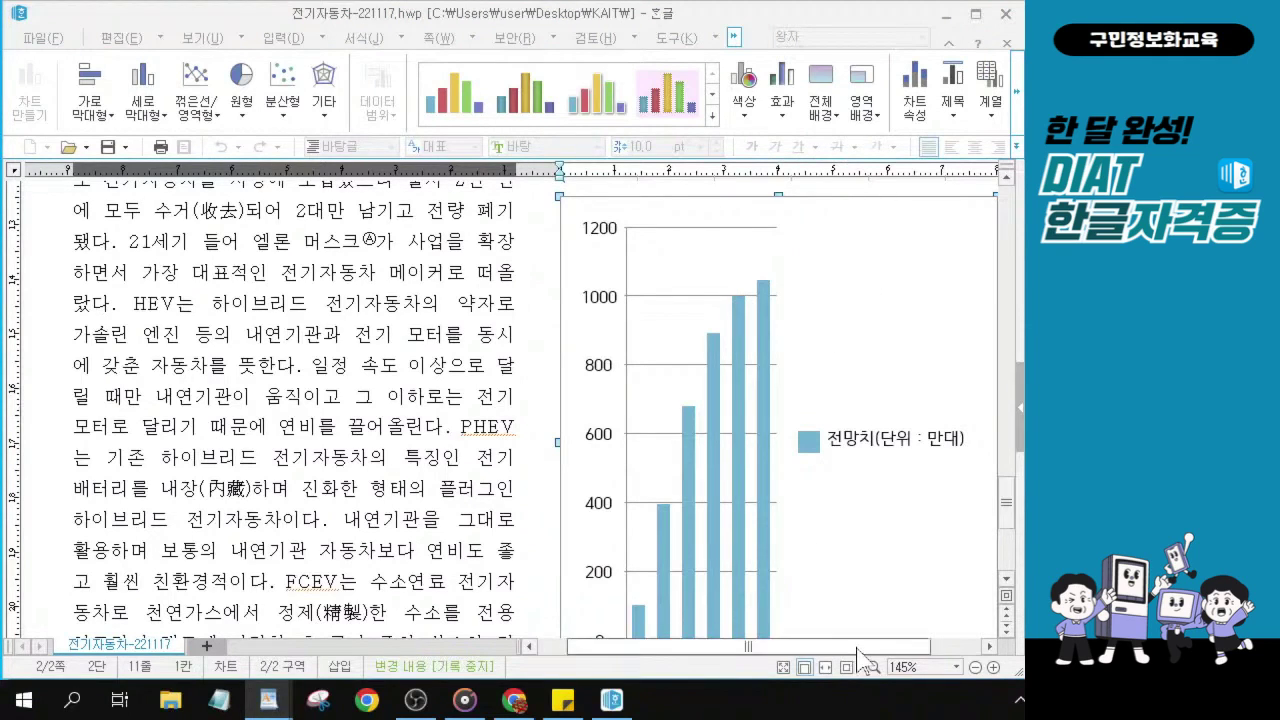
# - Start the chart wizard for the sales forecast chart, choose the clustered horizontal bar shape (묶은 가로 막대형), and continue to the direction settings
pyautogui.moveTo(850, 647); pyautogui.dragTo(982, 648)
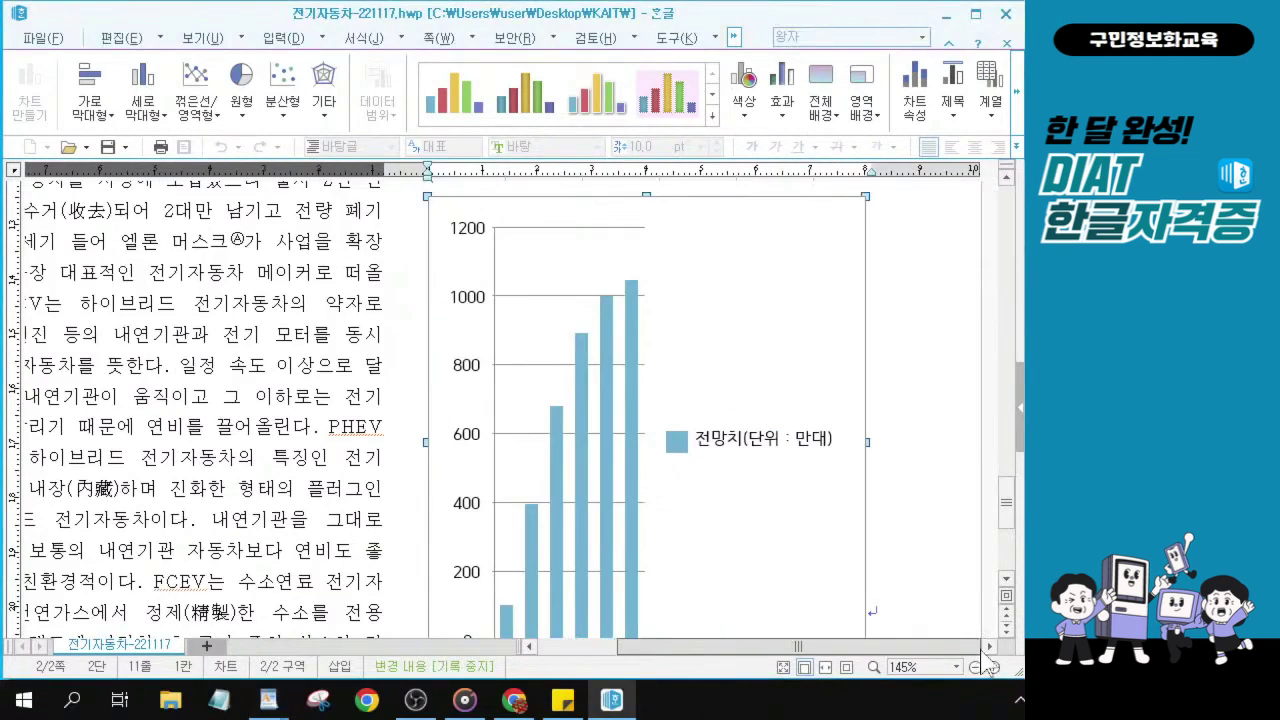
pyautogui.rightClick(595, 277)
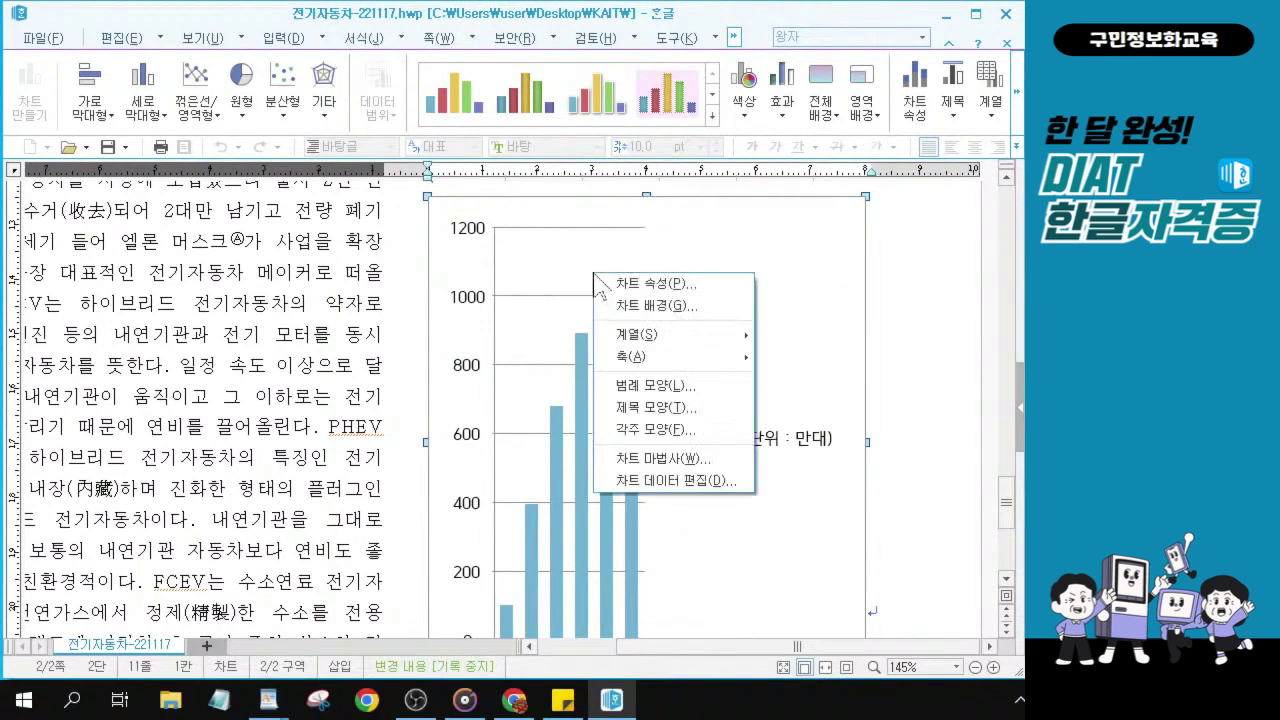
pyautogui.click(659, 459)
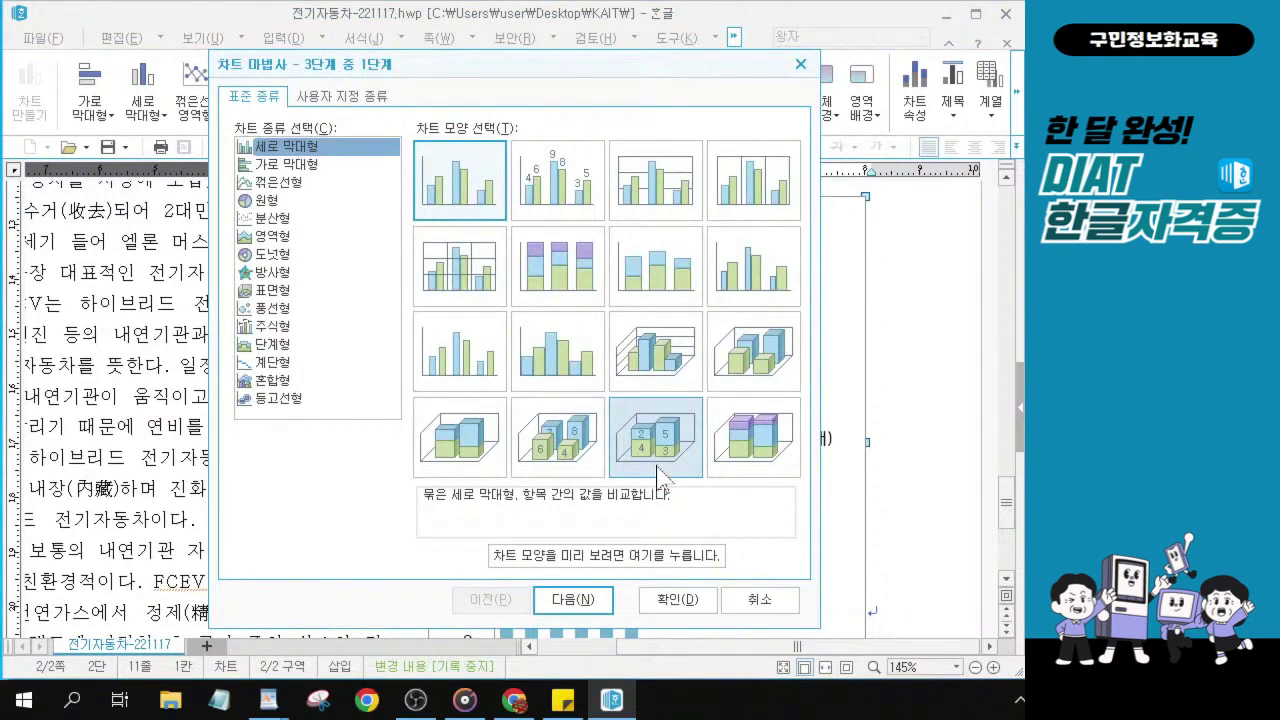
pyautogui.press('ctrl')
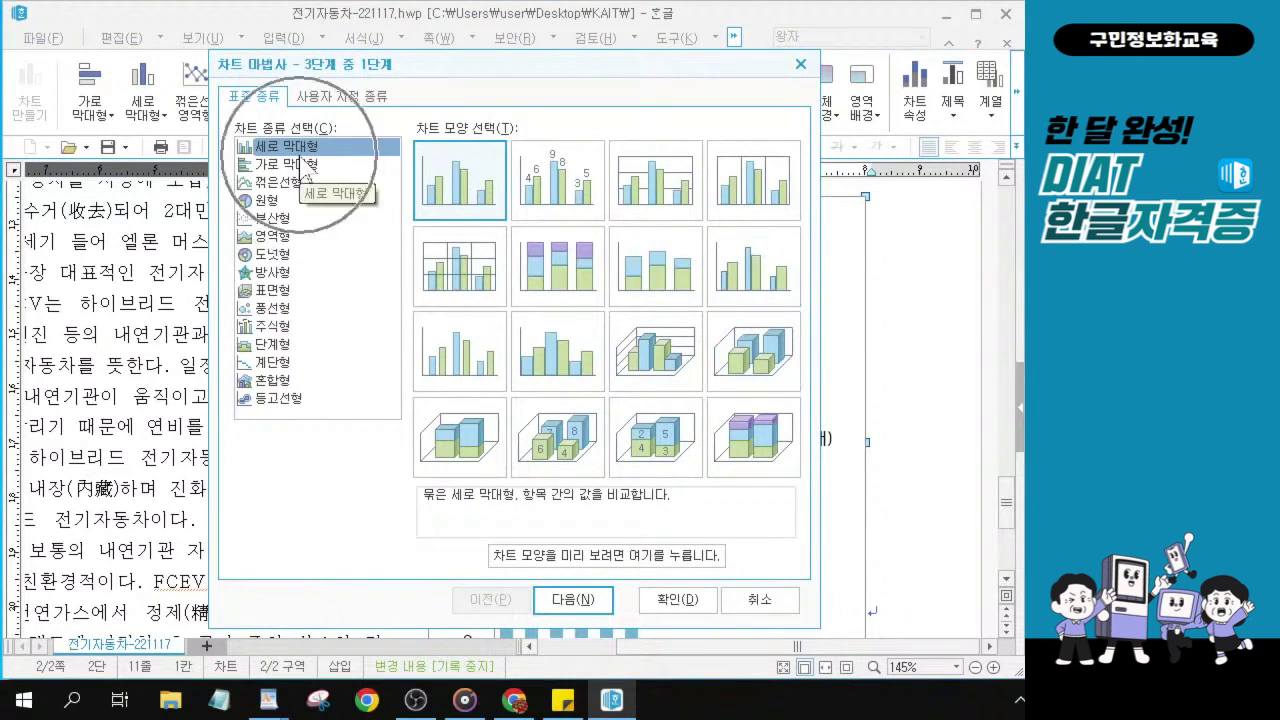
pyautogui.click(275, 166)
pyautogui.press('ctrl')
pyautogui.press('ctrl')
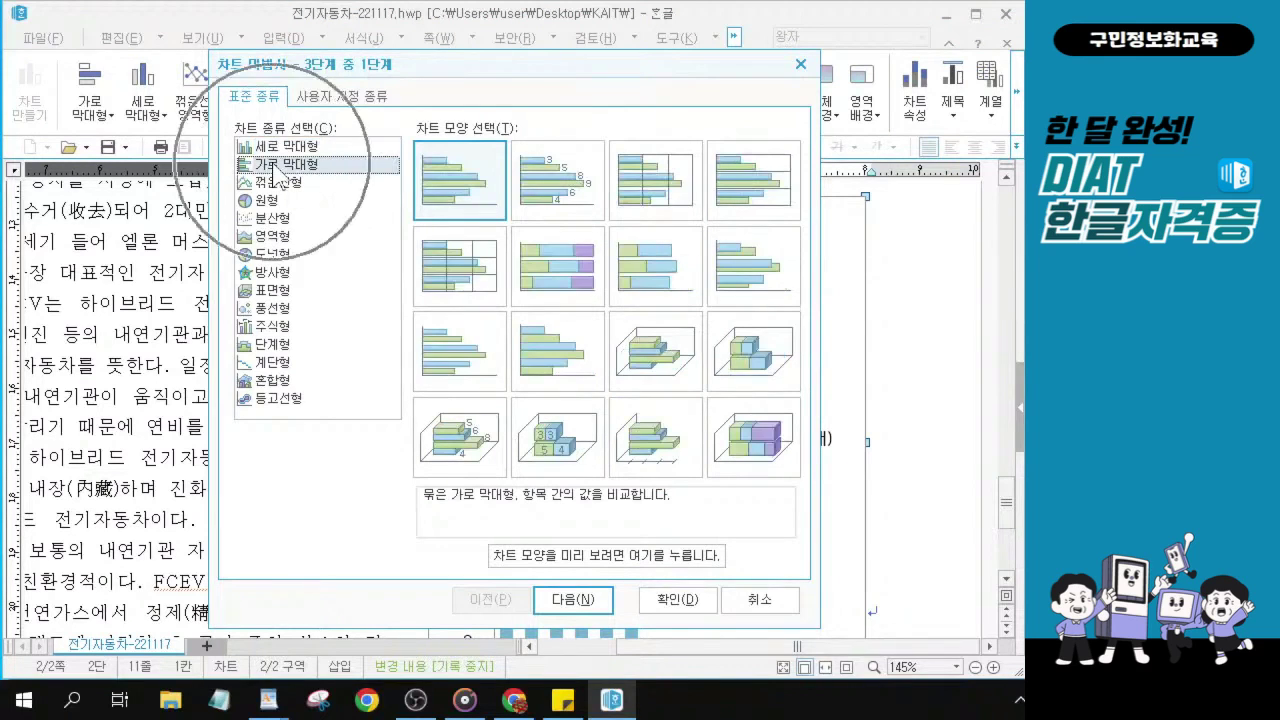
pyautogui.press('ctrl')
pyautogui.press('ctrl')
pyautogui.press('ctrl')
pyautogui.press('ctrl')
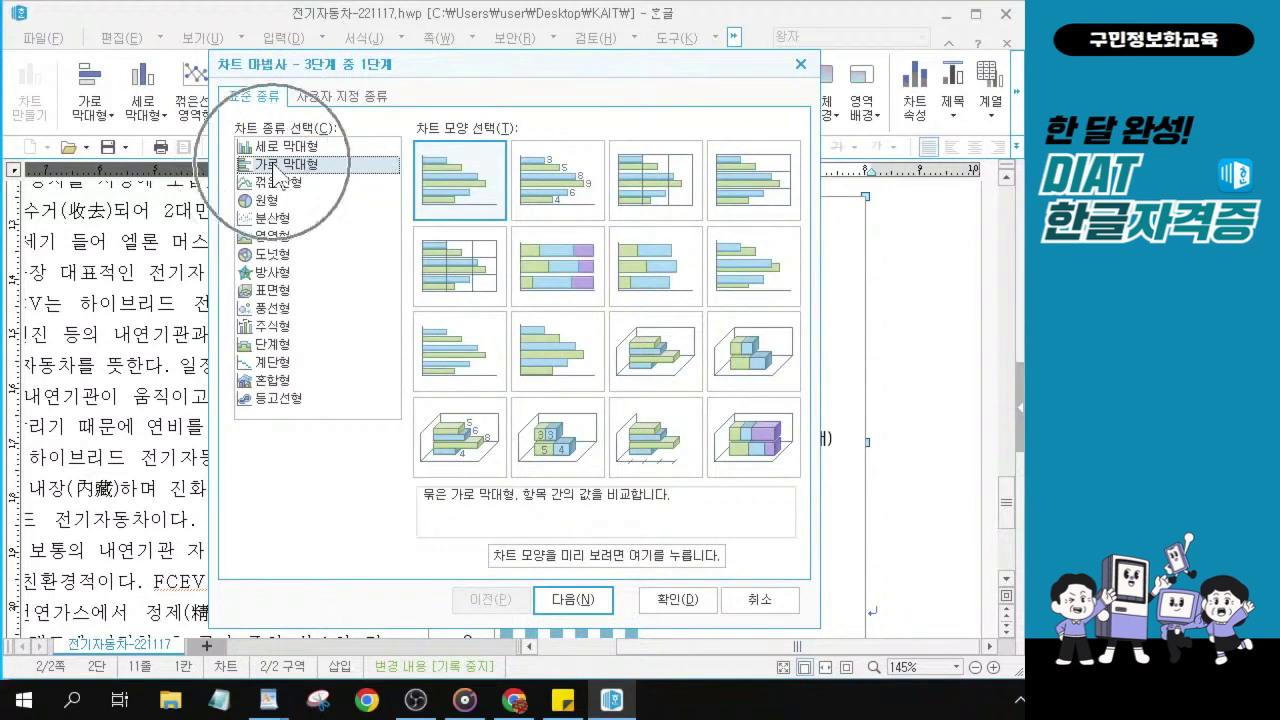
pyautogui.press('ctrl')
pyautogui.press('ctrl')
pyautogui.press('ctrl')
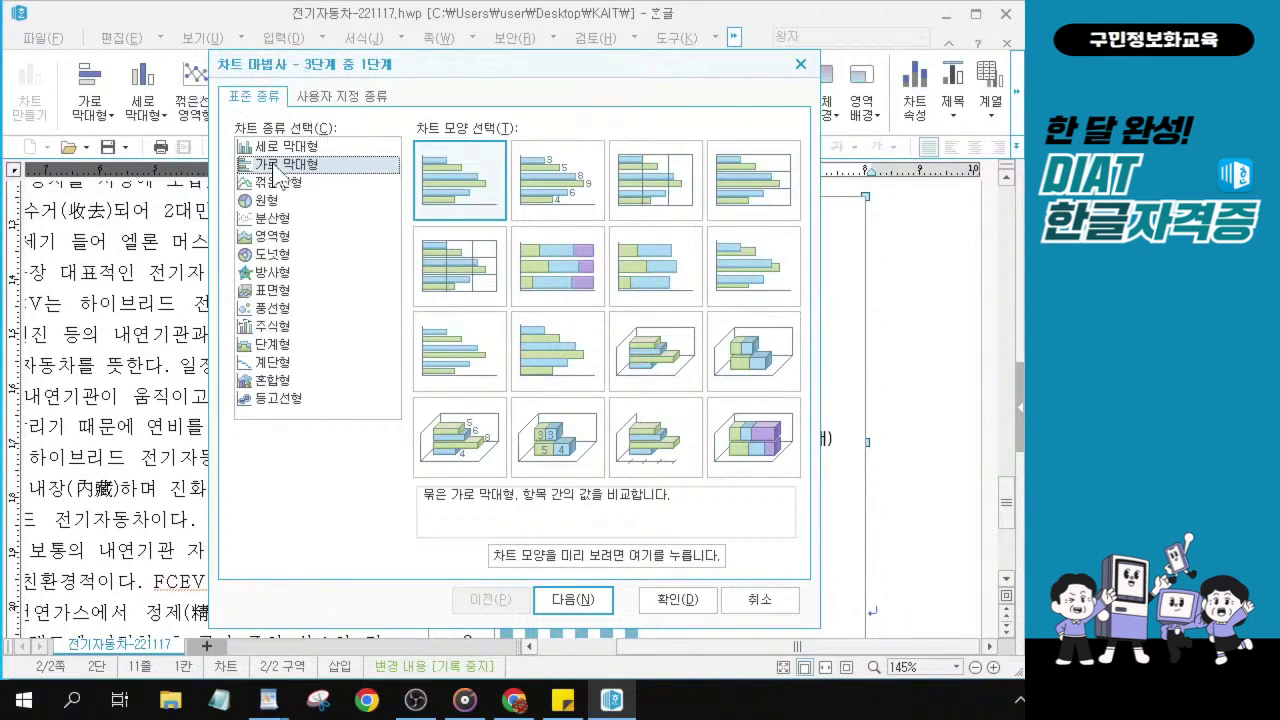
pyautogui.press('ctrl')
pyautogui.press('ctrl')
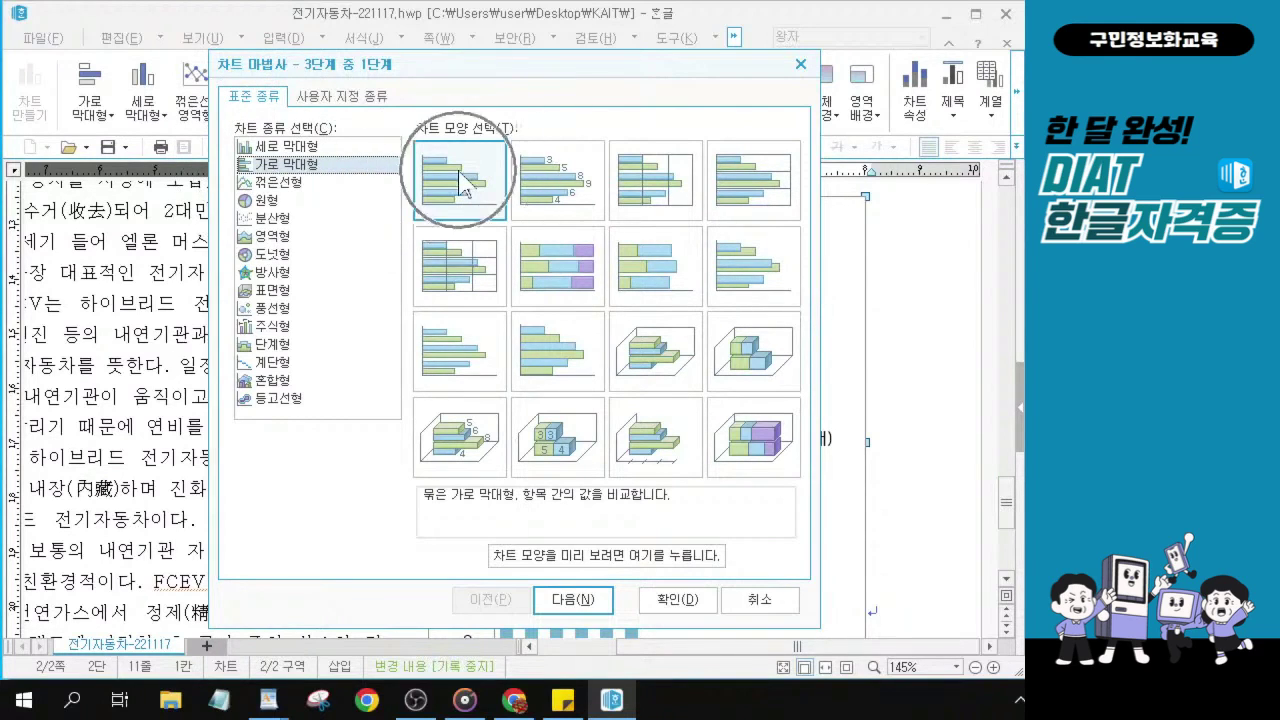
pyautogui.press('ctrl')
pyautogui.press('ctrl')
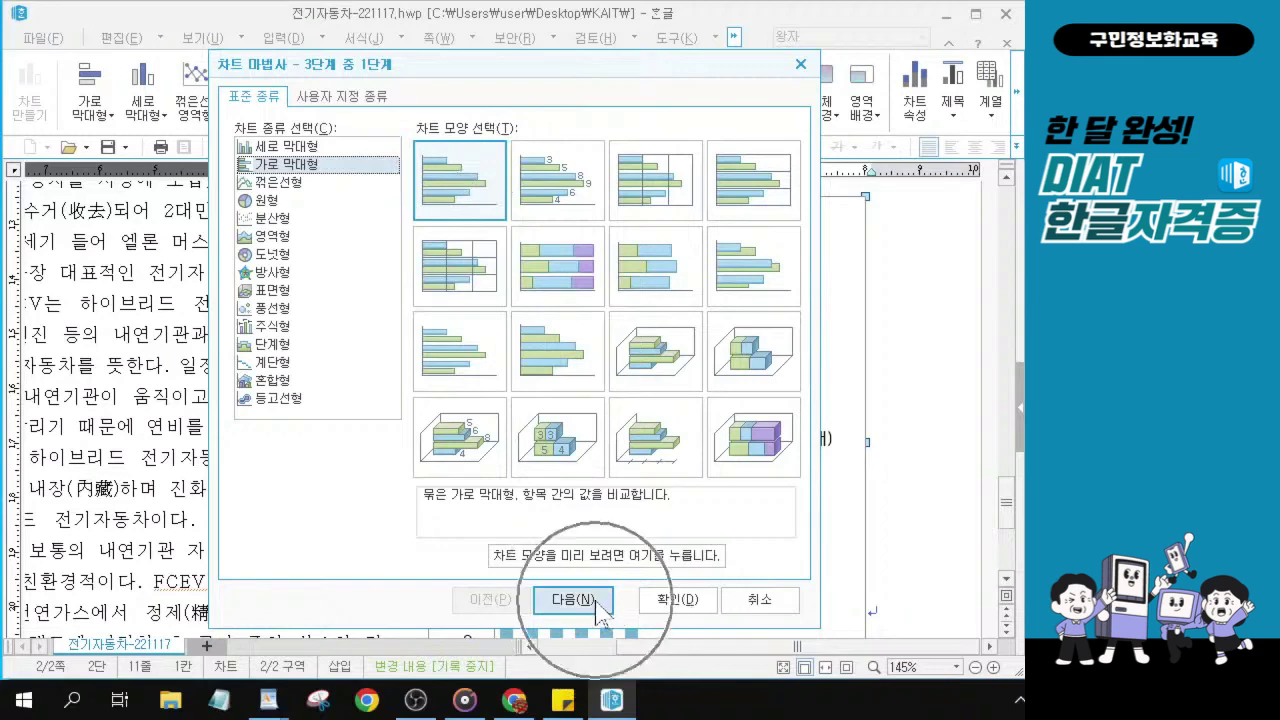
pyautogui.click(597, 604)
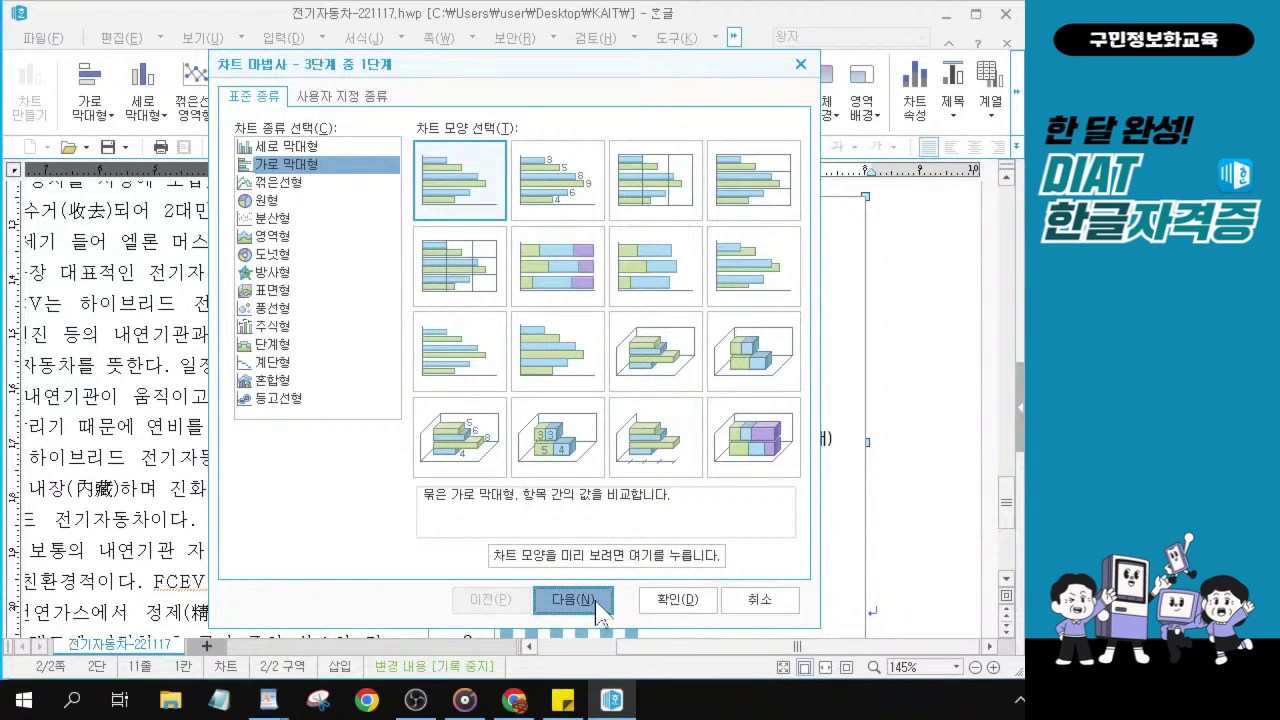
pyautogui.click(597, 604)
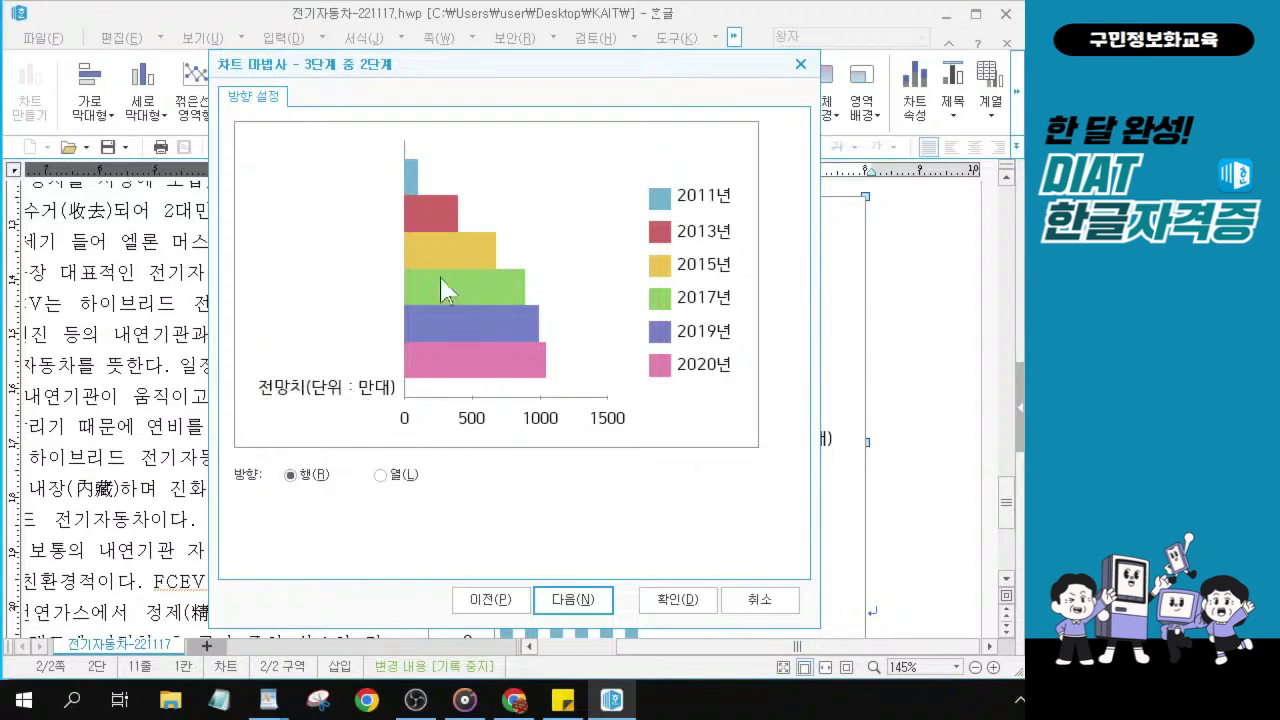
# - Compare the wizard's row-direction preview with the axis labels and legend of the chart in the document
pyautogui.scroll(-3, 920, 512)
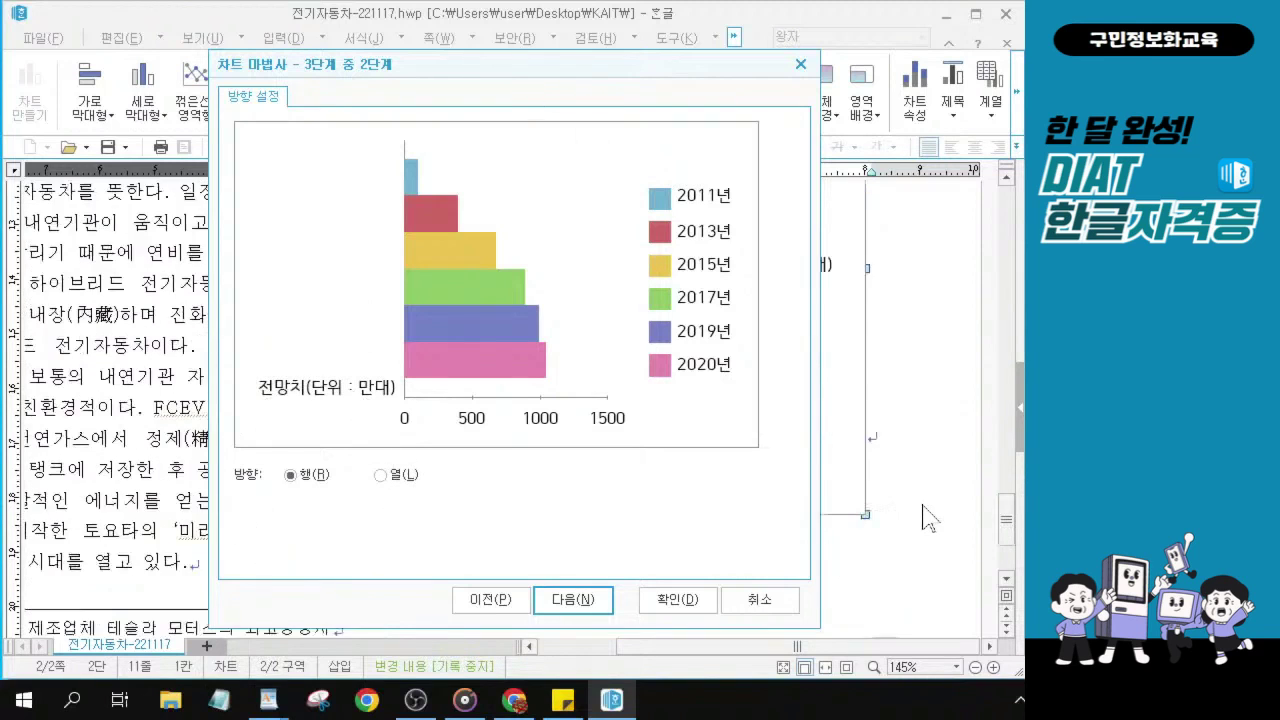
pyautogui.moveTo(560, 63); pyautogui.dragTo(291, 75)
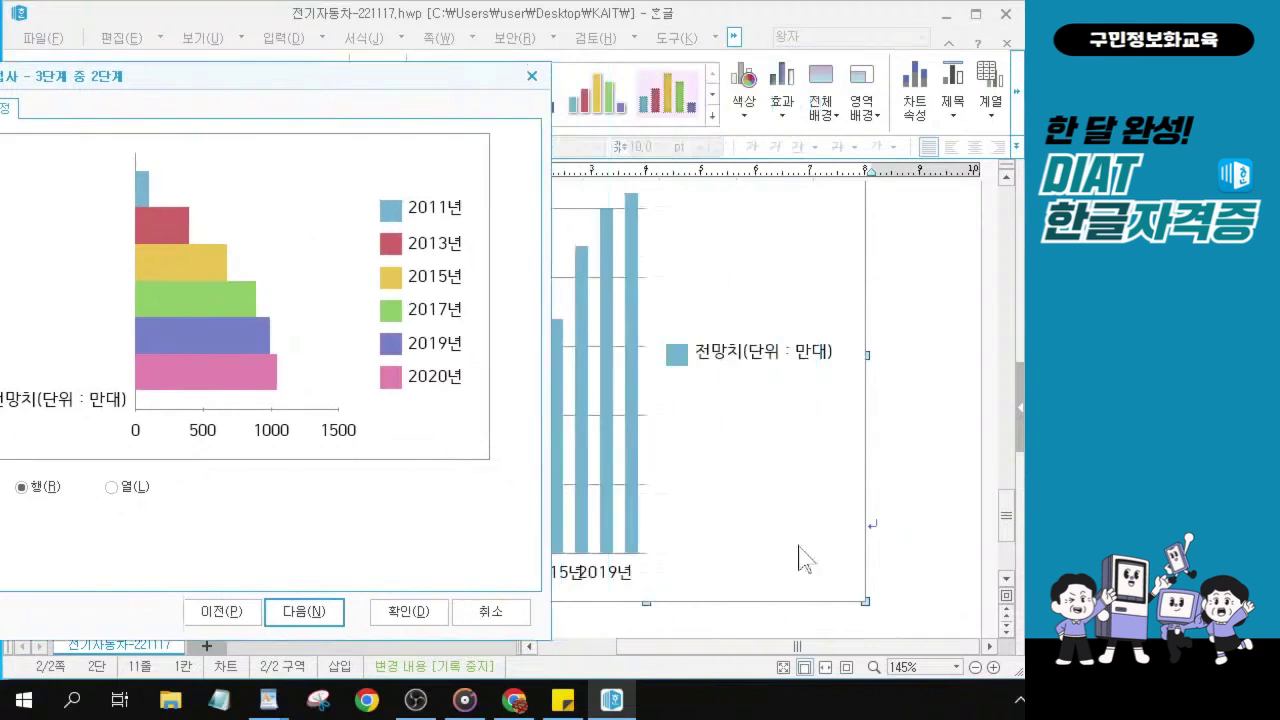
pyautogui.click(621, 592)
pyautogui.moveTo(324, 76); pyautogui.dragTo(195, 76)
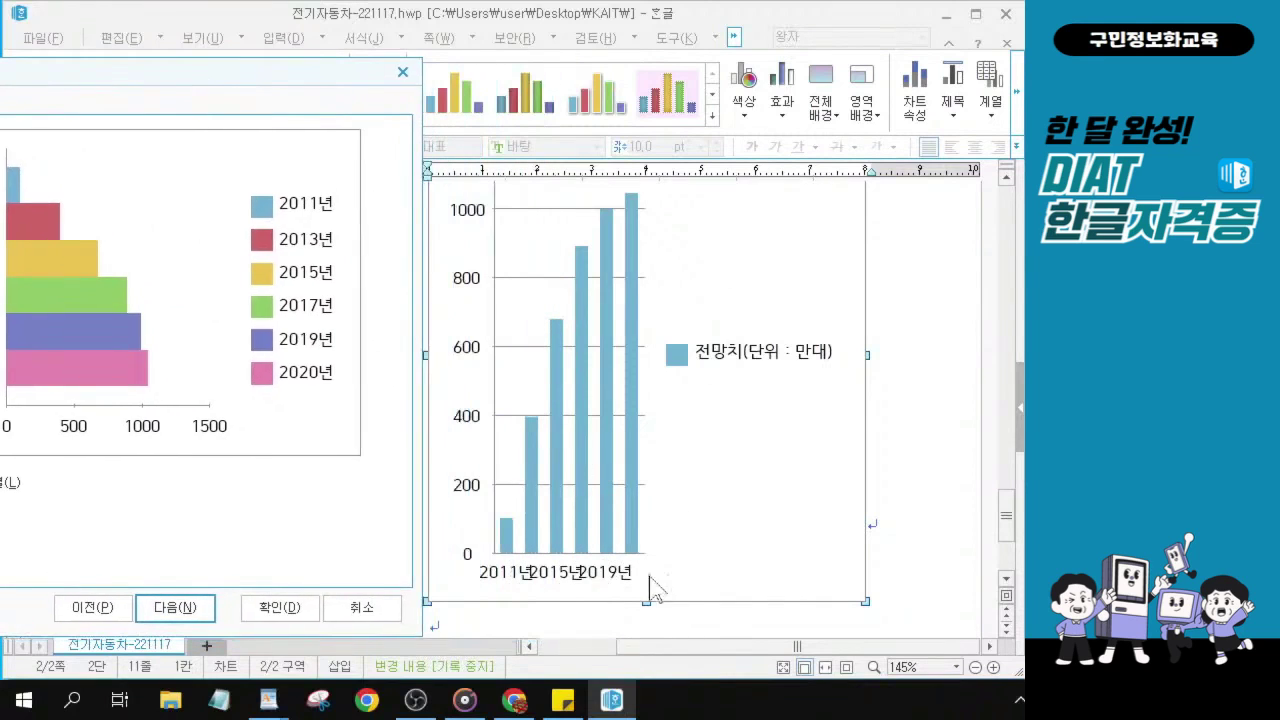
pyautogui.click(578, 590)
pyautogui.click(466, 338)
pyautogui.click(466, 338)
pyautogui.moveTo(291, 77); pyautogui.dragTo(716, 93)
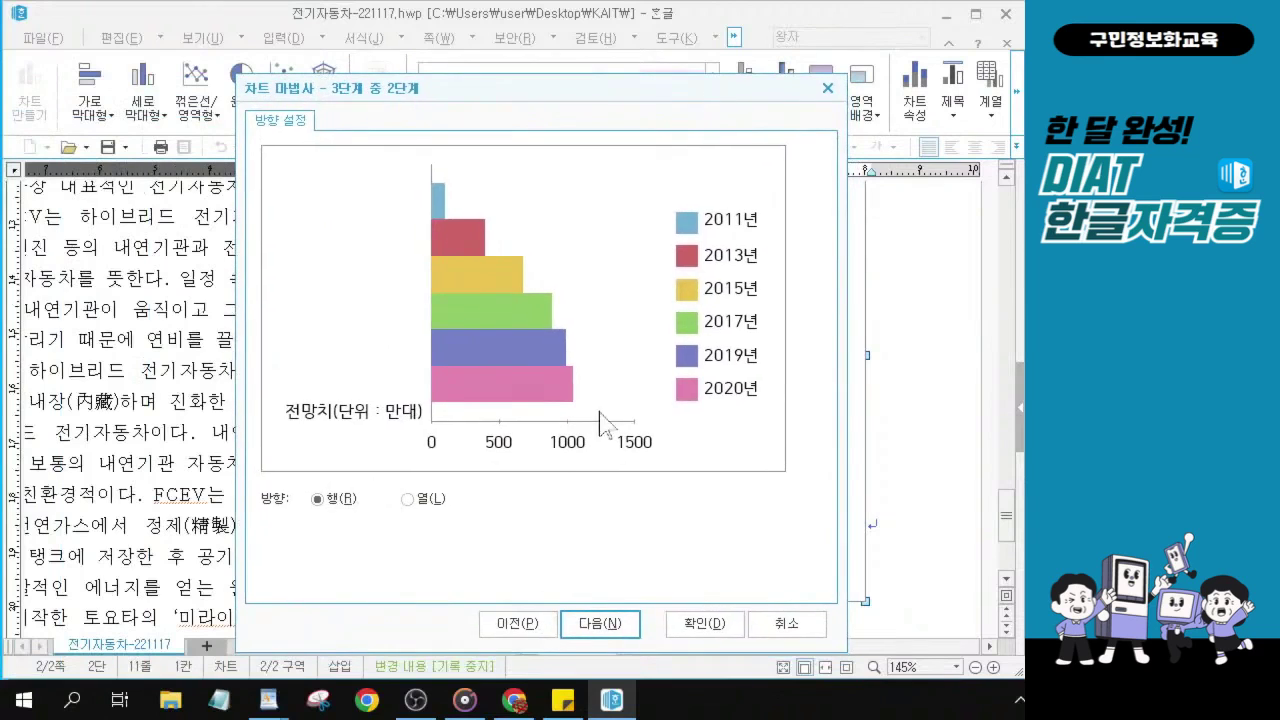
pyautogui.click(569, 463)
# - Continue to the wizard's final stage and title the chart 전기차 판매량 전망
pyautogui.click(607, 625)
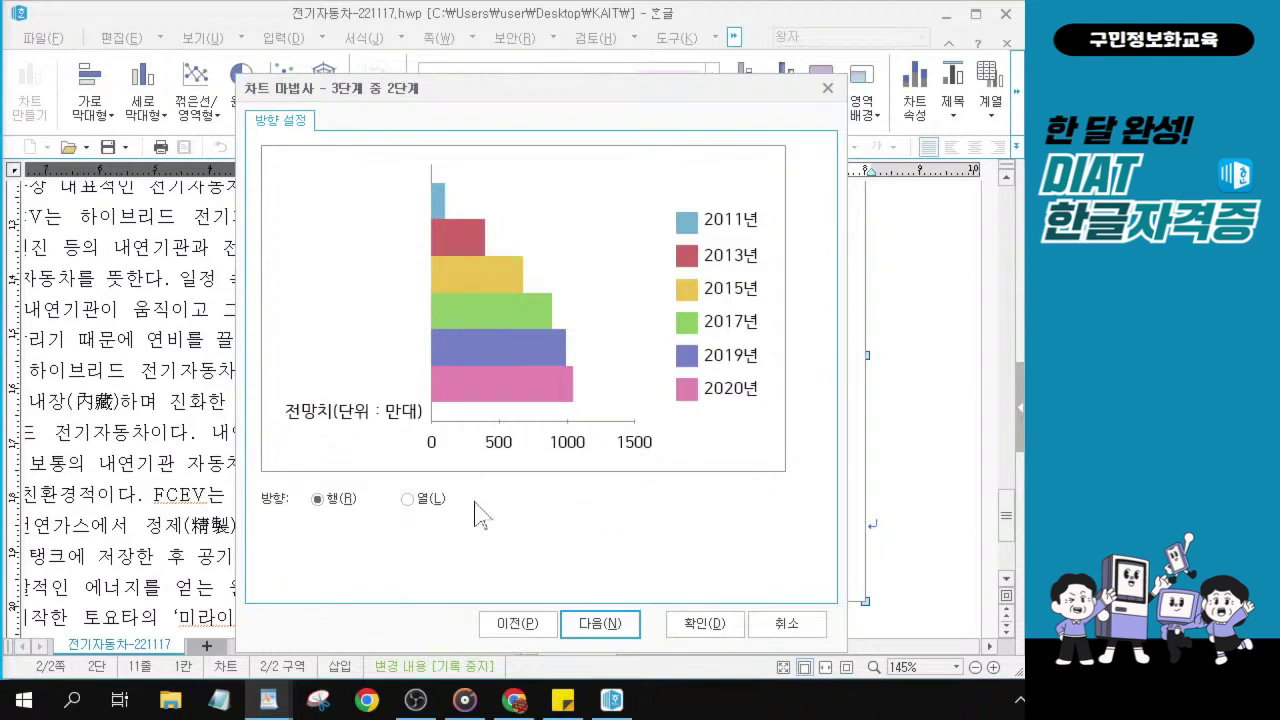
pyautogui.click(591, 625)
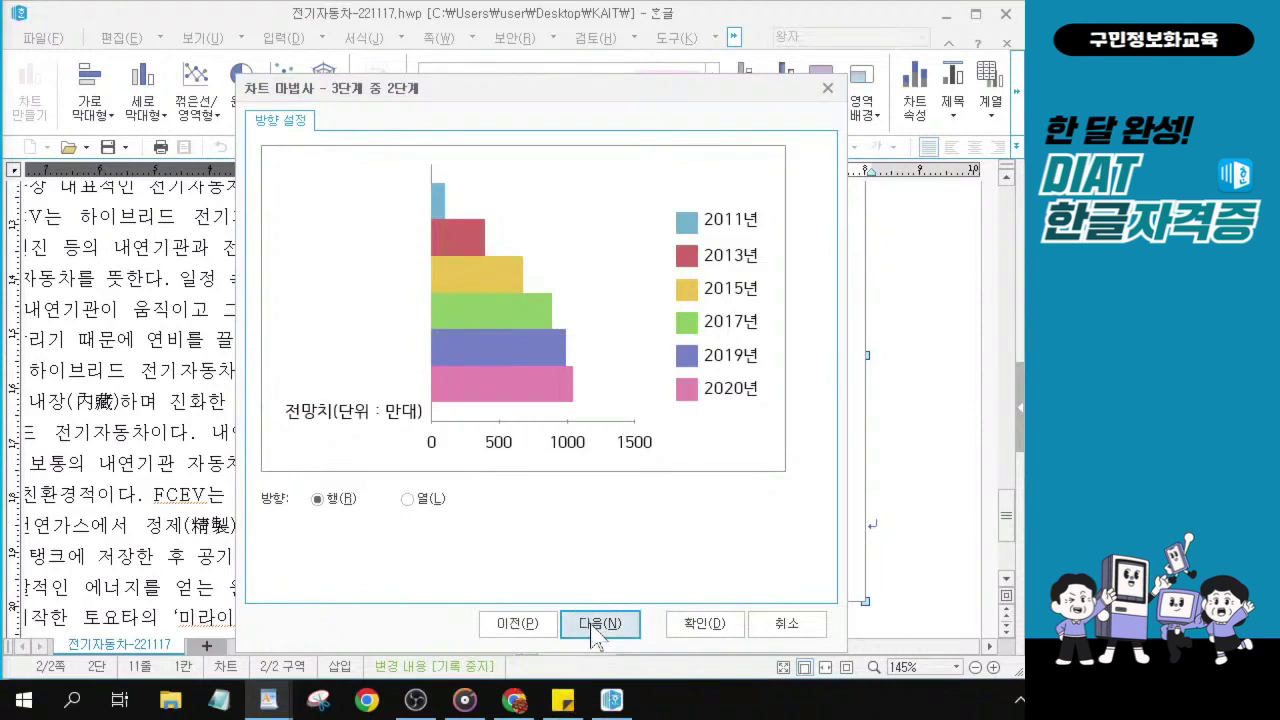
pyautogui.click(592, 626)
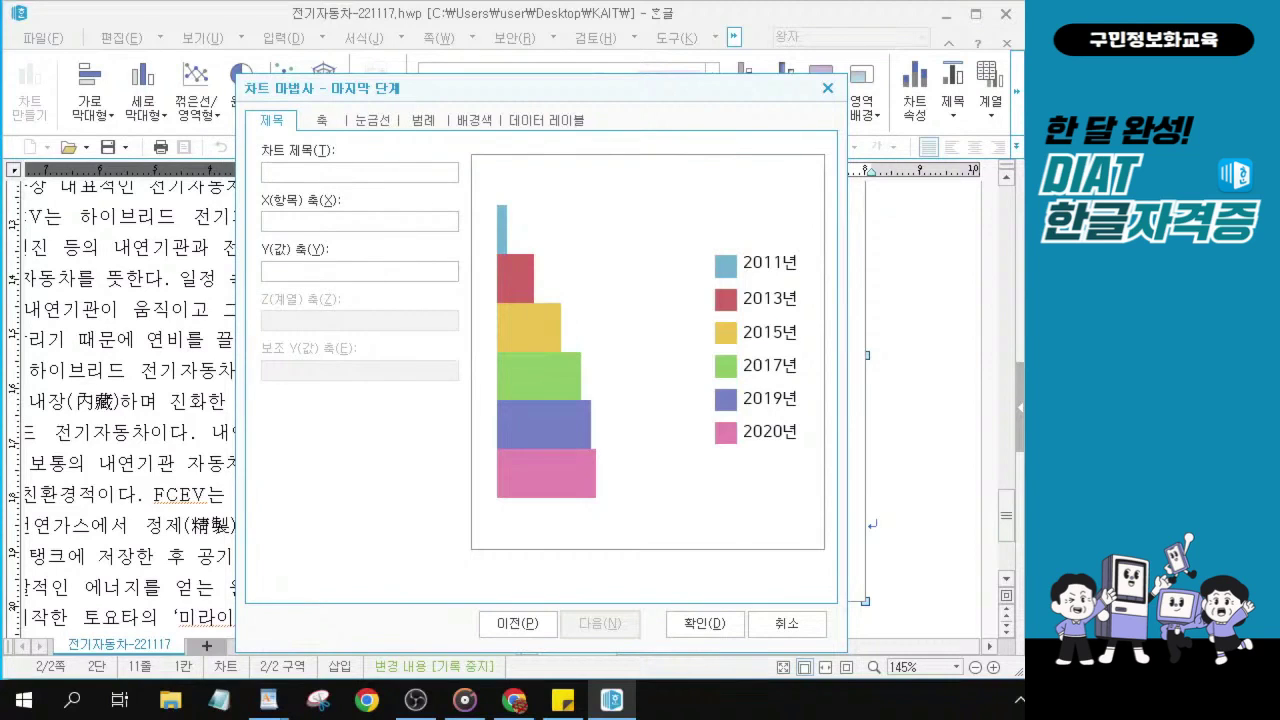
pyautogui.write('전기')
pyautogui.write('차 ㅂ')
pyautogui.write('판매')
pyautogui.write('량 전망')
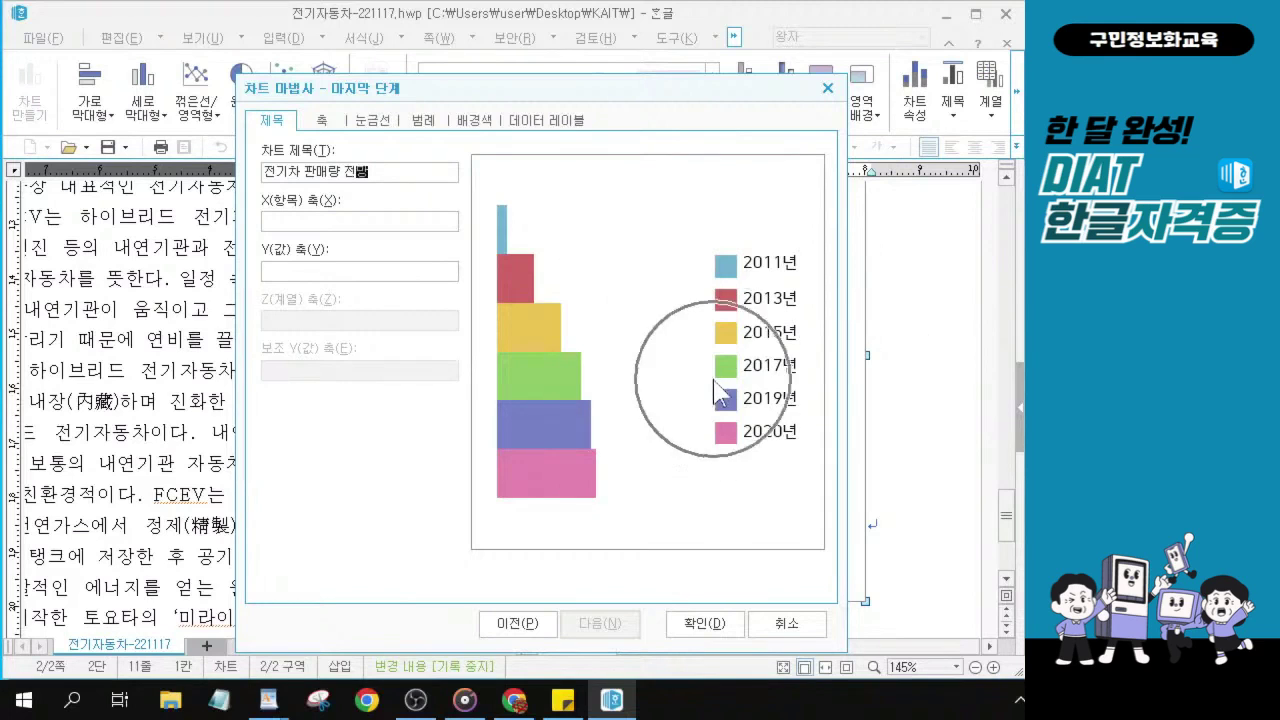
# - Place the chart's legend below the plot (아래쪽) and check the year entries in the preview
pyautogui.click(424, 121)
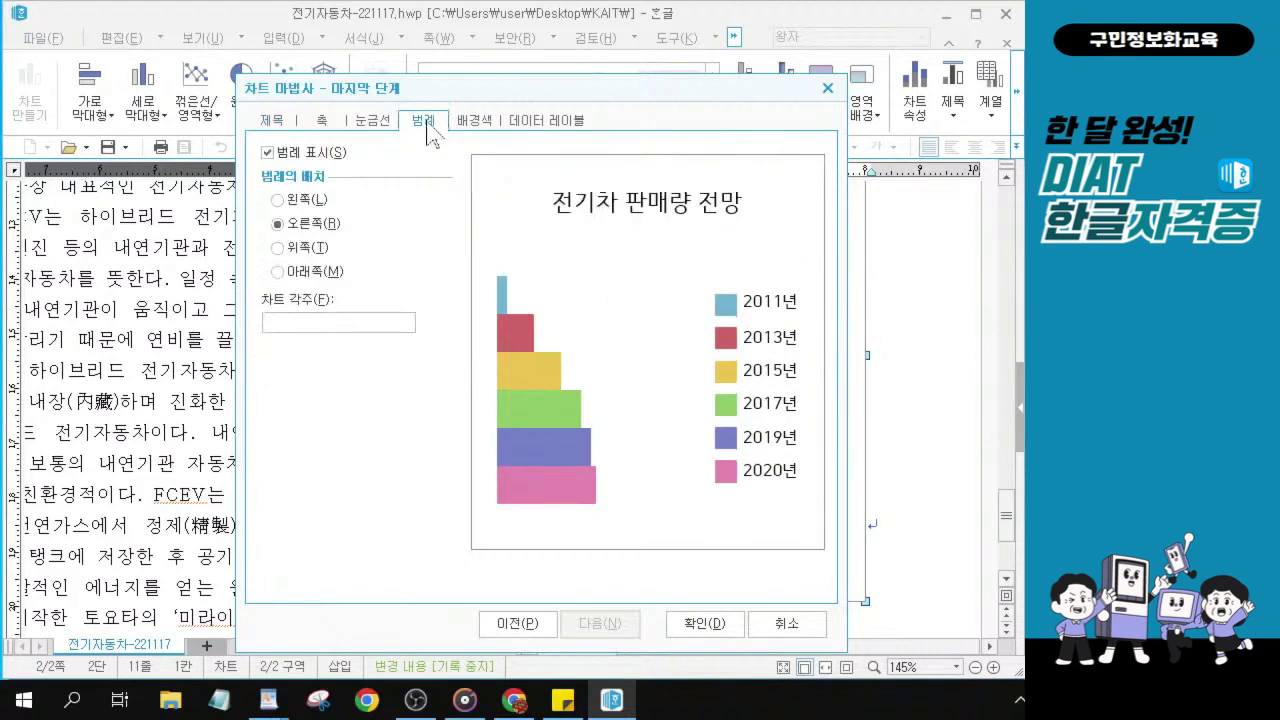
pyautogui.click(277, 272)
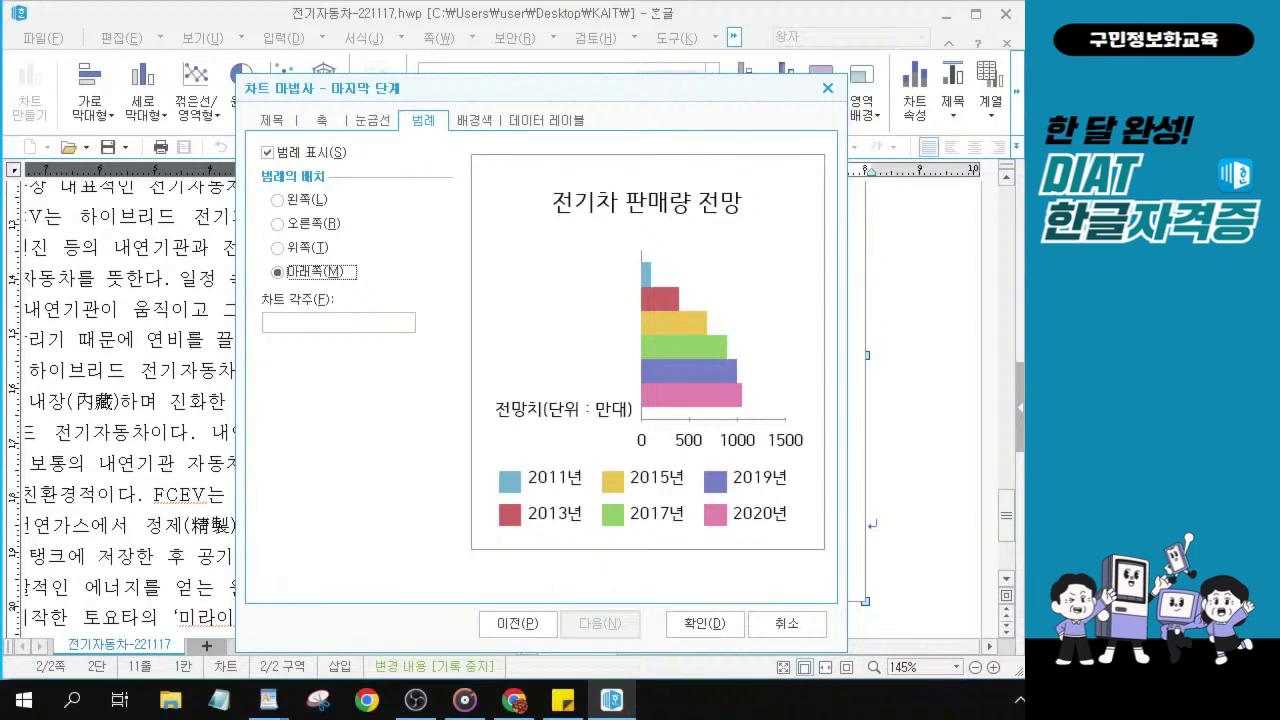
pyautogui.click(583, 420)
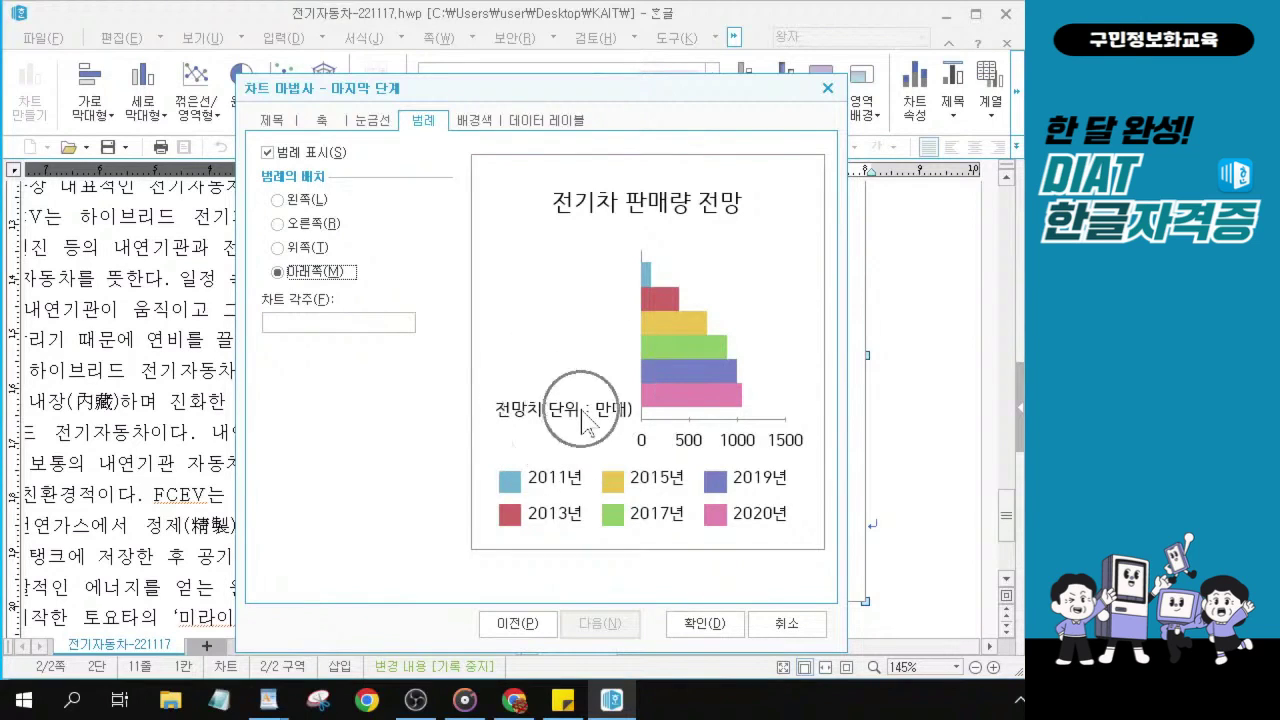
pyautogui.click(566, 520)
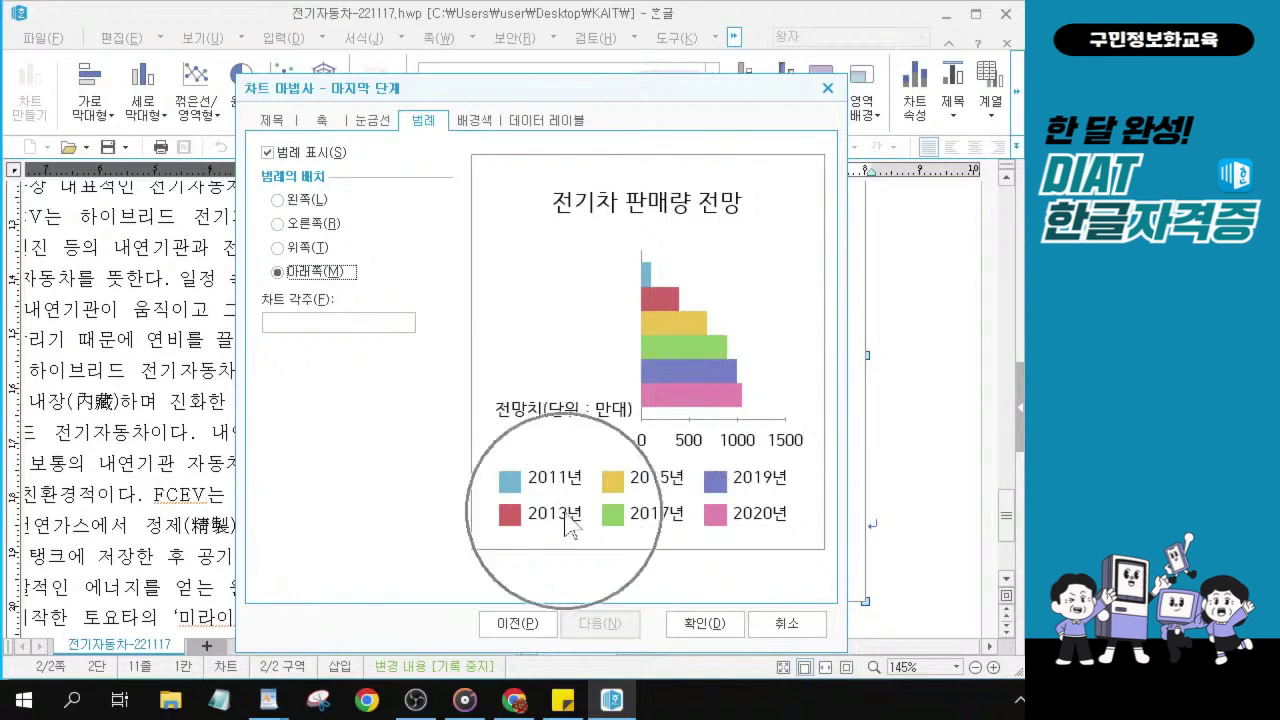
pyautogui.click(676, 496)
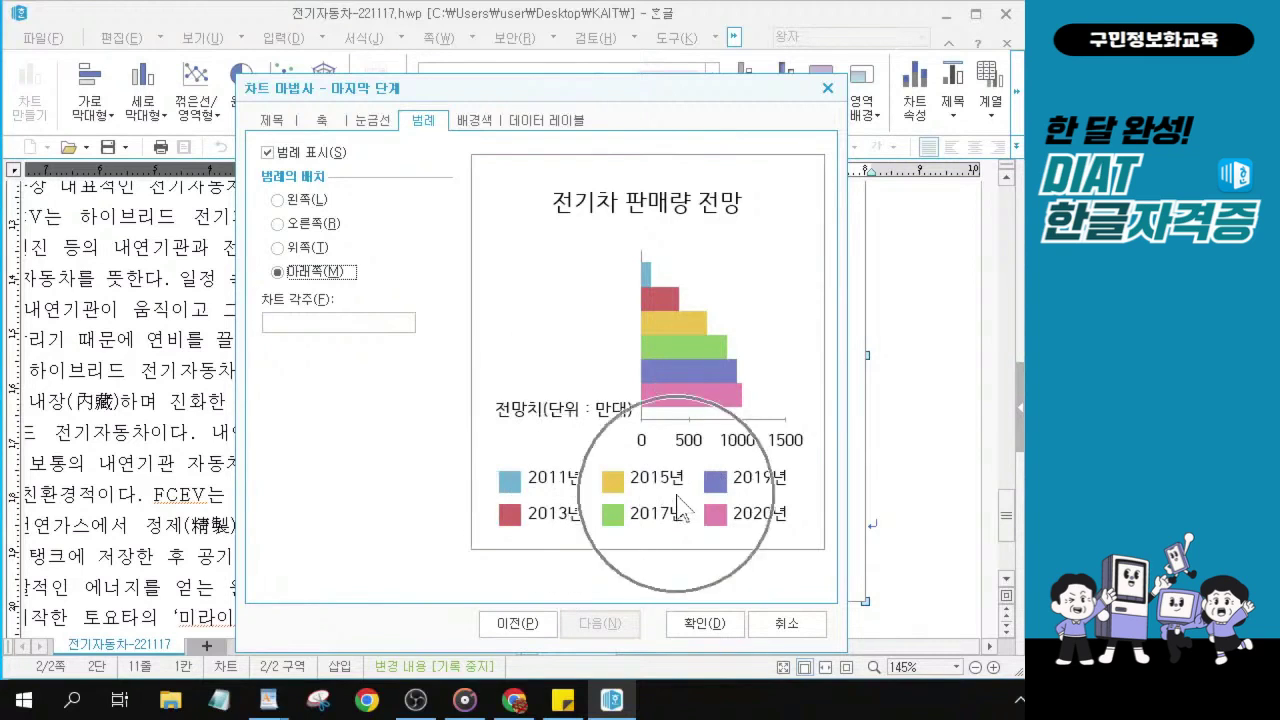
pyautogui.click(762, 496)
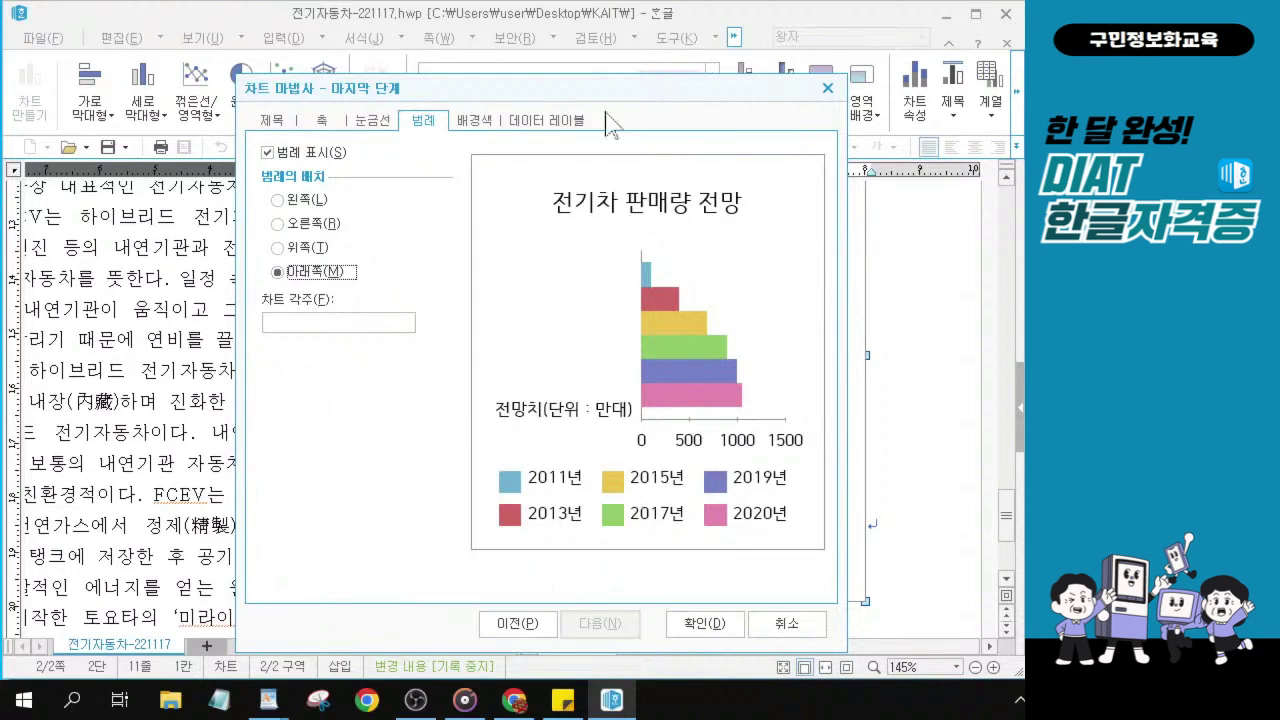
pyautogui.moveTo(591, 92); pyautogui.dragTo(522, 66)
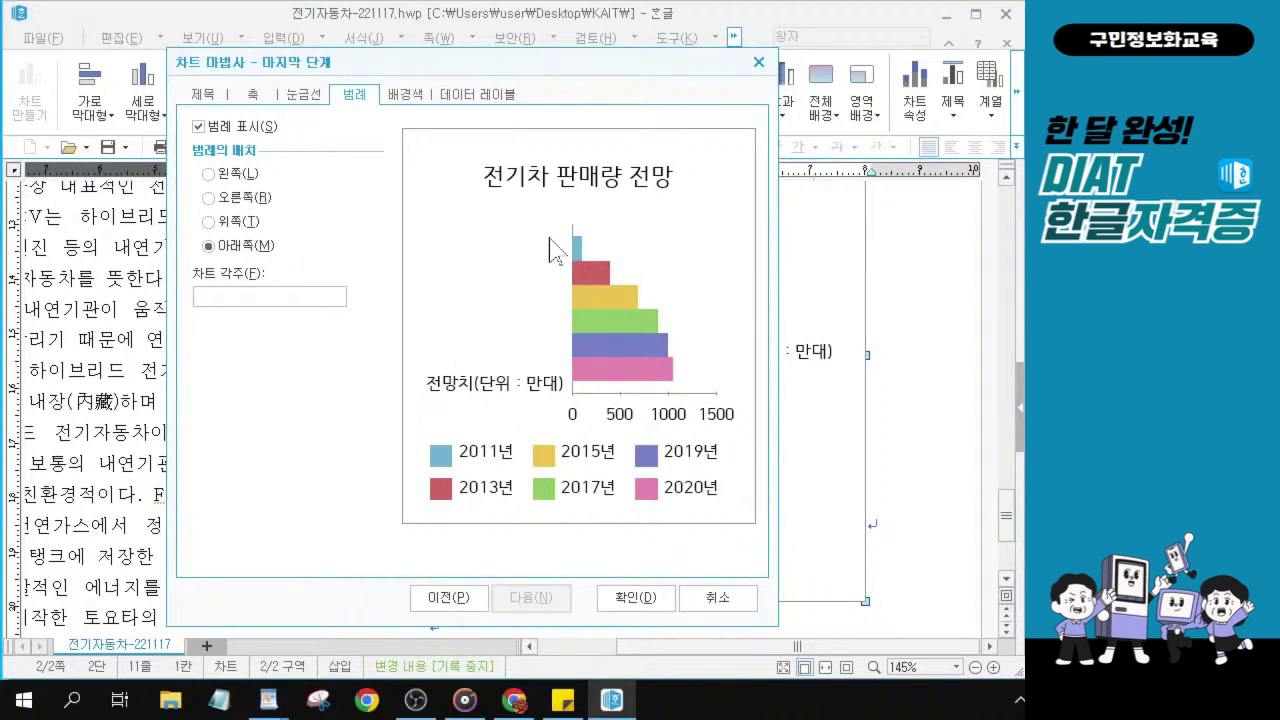
# - Return to the wizard's direction settings and set the data direction to column (열)
pyautogui.click(573, 335)
pyautogui.press('ctrl')
pyautogui.press('ctrl')
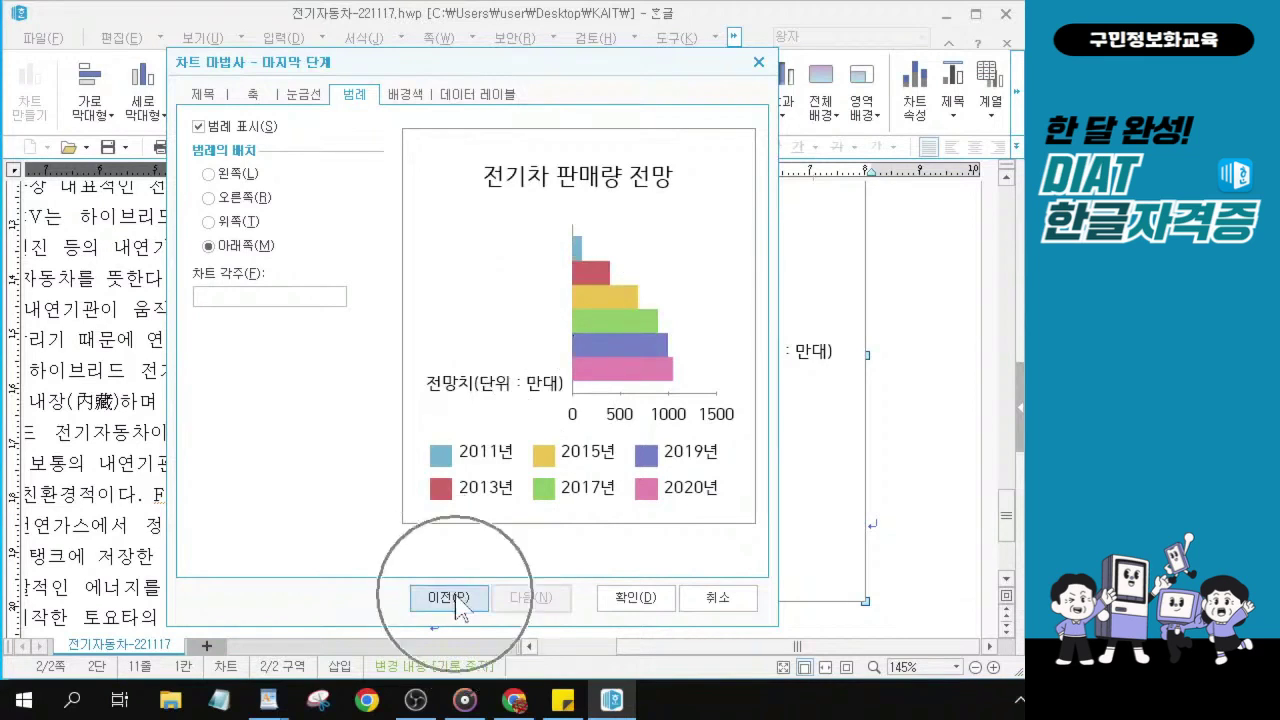
pyautogui.press('ctrl')
pyautogui.press('ctrl')
pyautogui.press('ctrl')
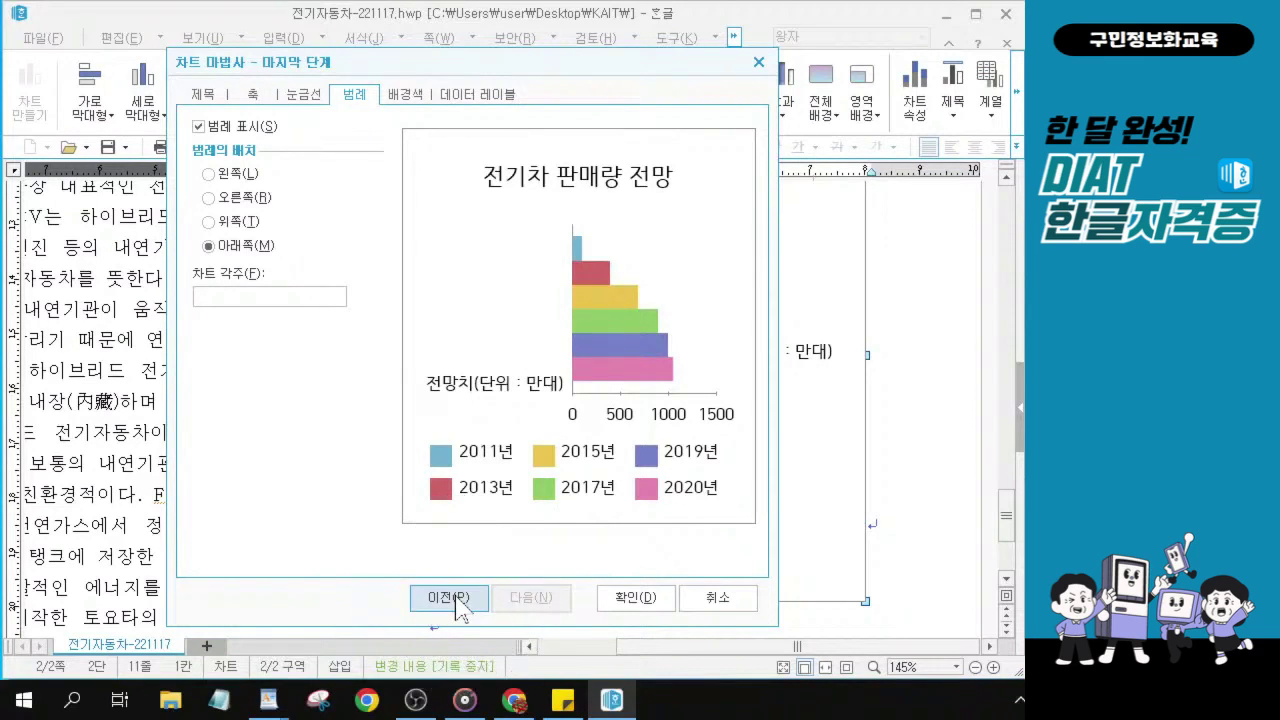
pyautogui.press('ctrl')
pyautogui.press('ctrl')
pyautogui.click(457, 599)
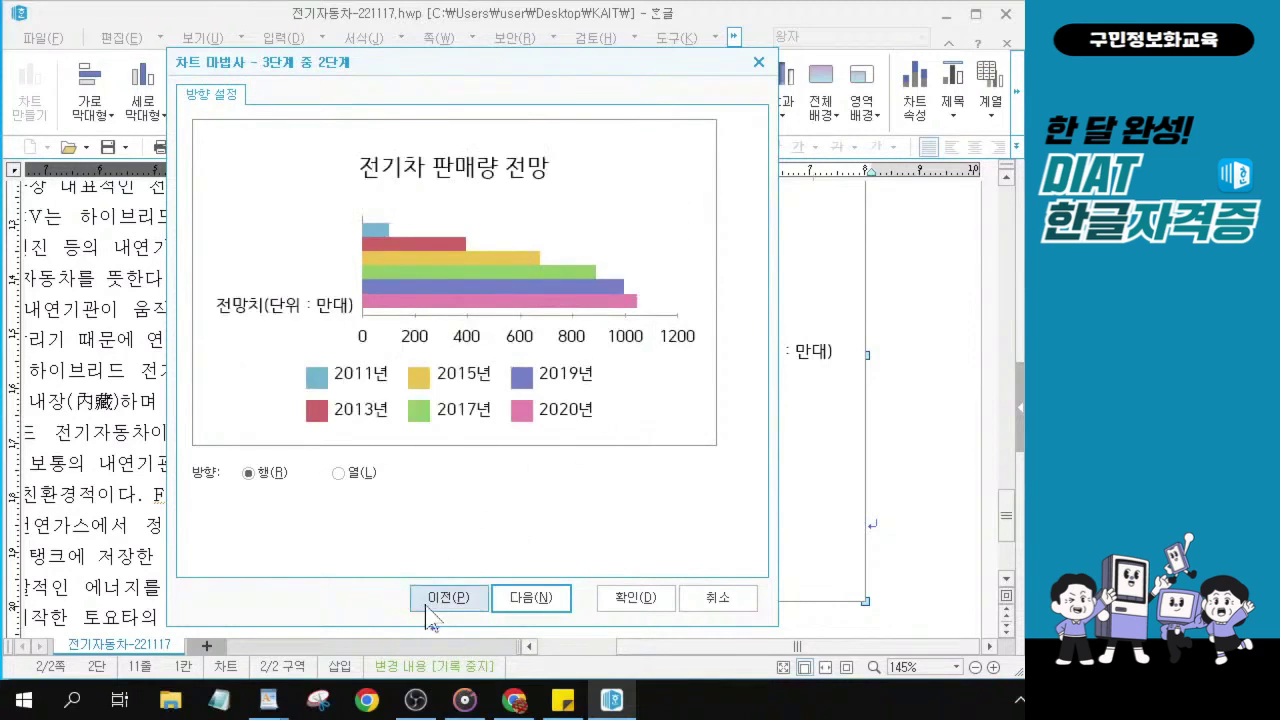
pyautogui.click(339, 474)
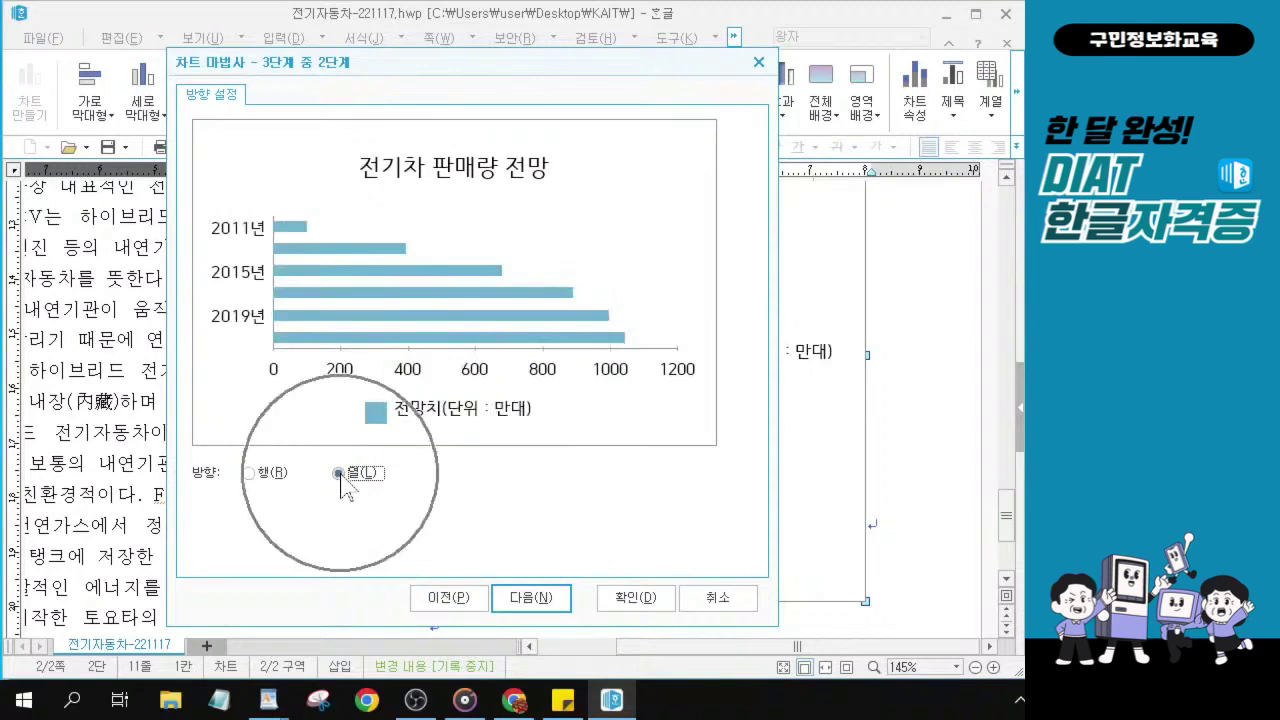
# - Compare the chart preview in row (행) direction with column (열) direction and leave column selected
pyautogui.click(248, 474)
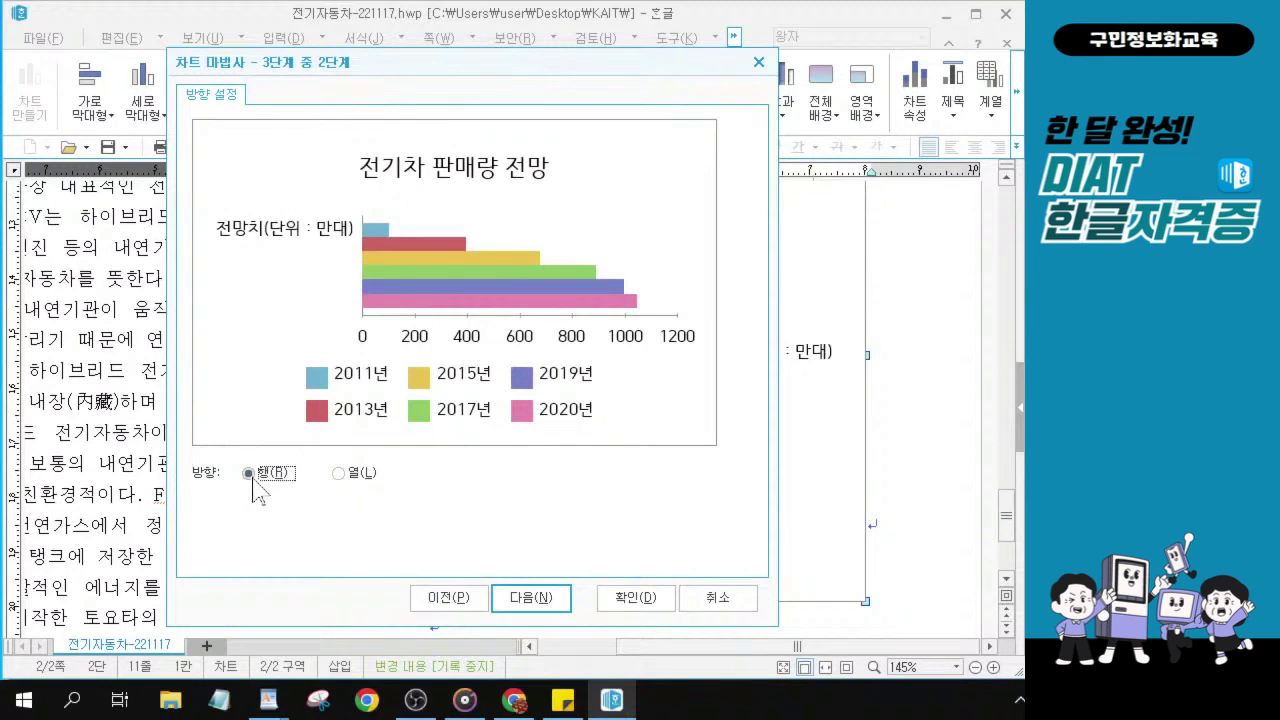
pyautogui.click(250, 479)
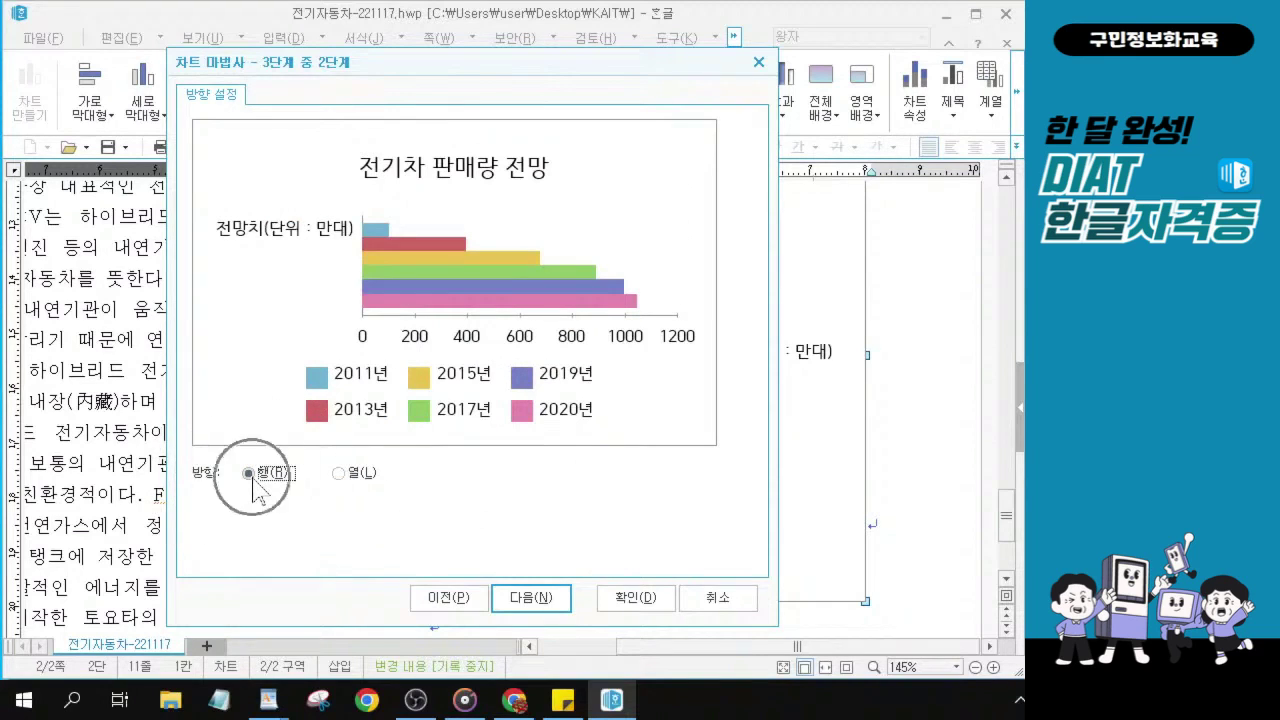
pyautogui.click(338, 474)
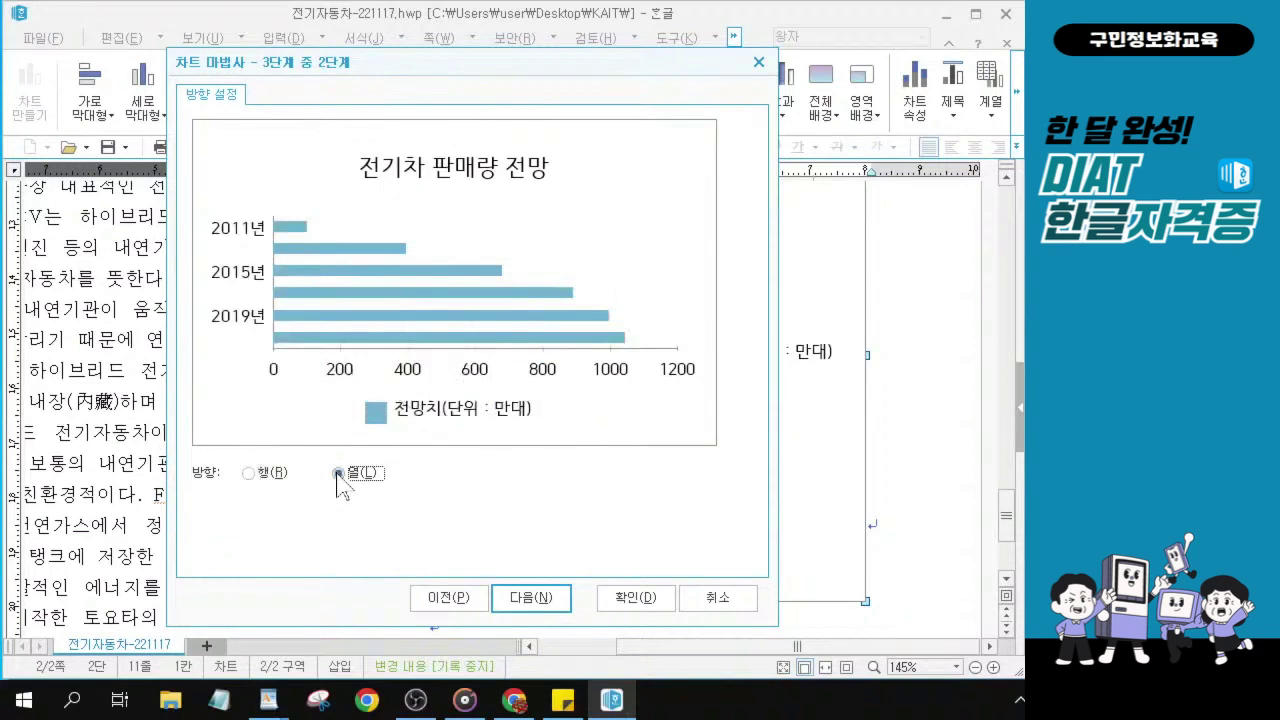
pyautogui.click(337, 474)
pyautogui.click(350, 476)
pyautogui.click(442, 600)
pyautogui.click(356, 476)
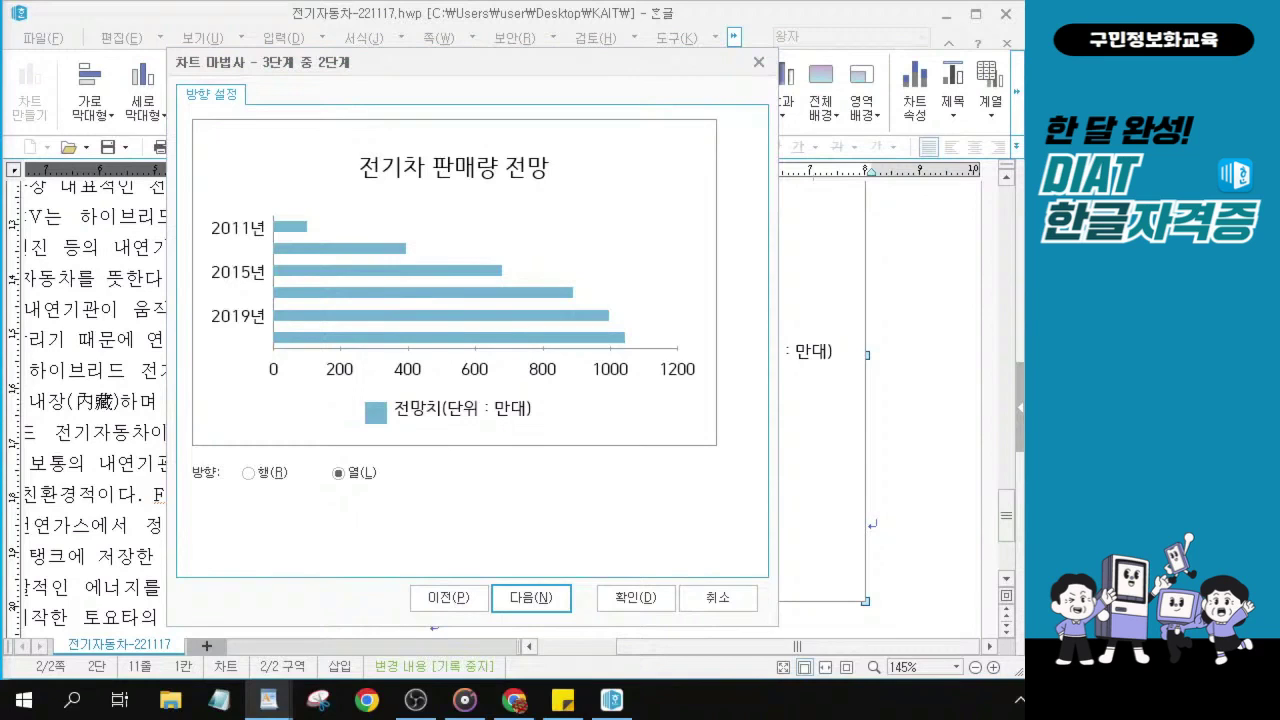
# - Continue to the wizard's final stage with the column (열) direction selected
pyautogui.click(532, 598)
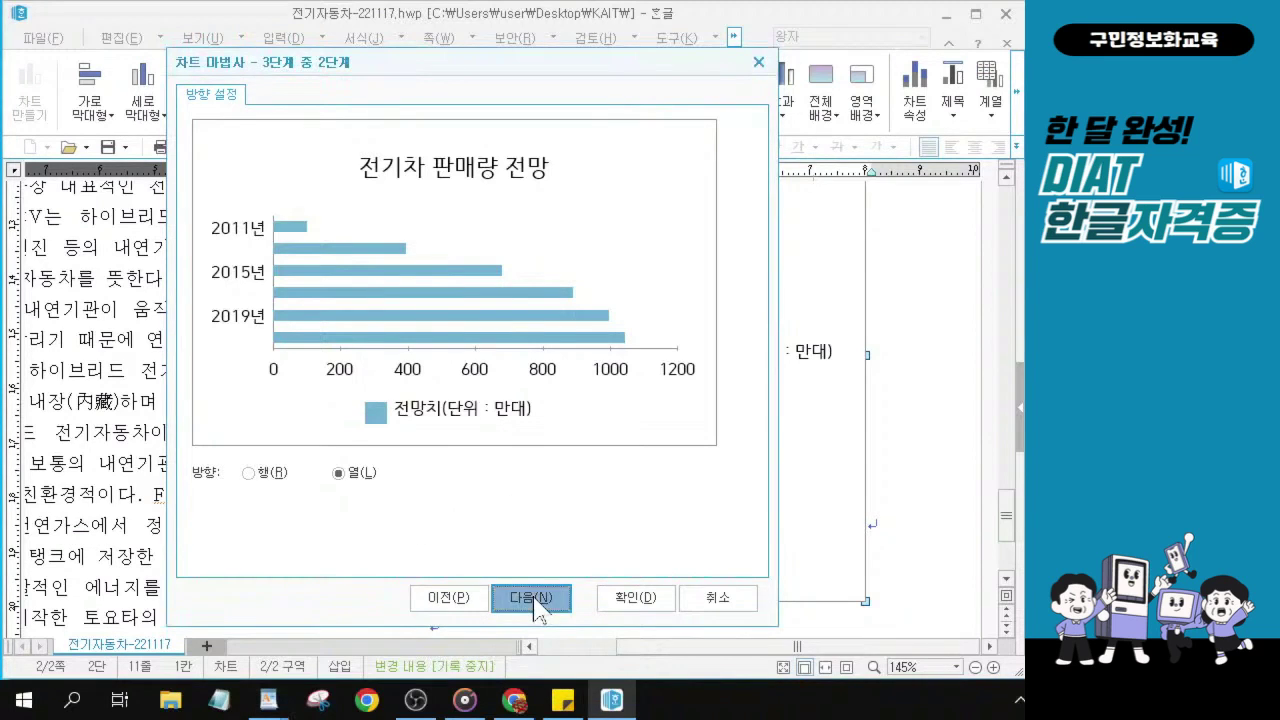
pyautogui.click(339, 484)
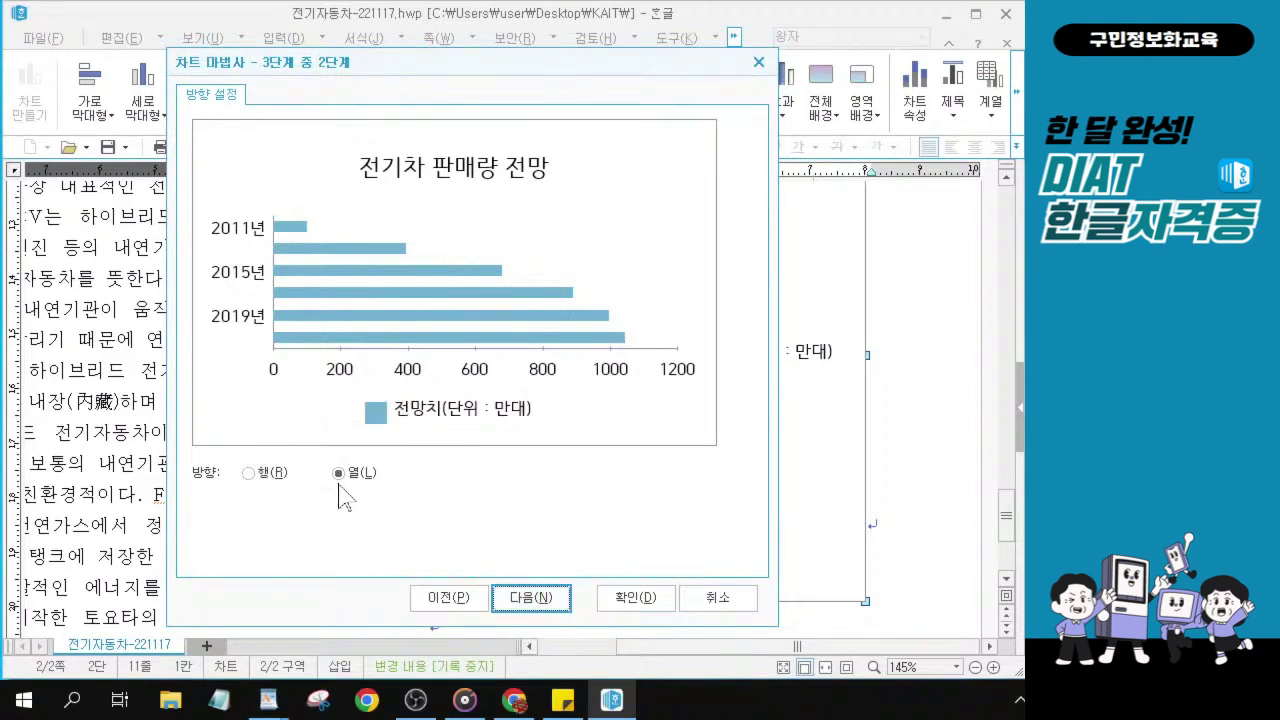
pyautogui.click(339, 484)
pyautogui.click(547, 600)
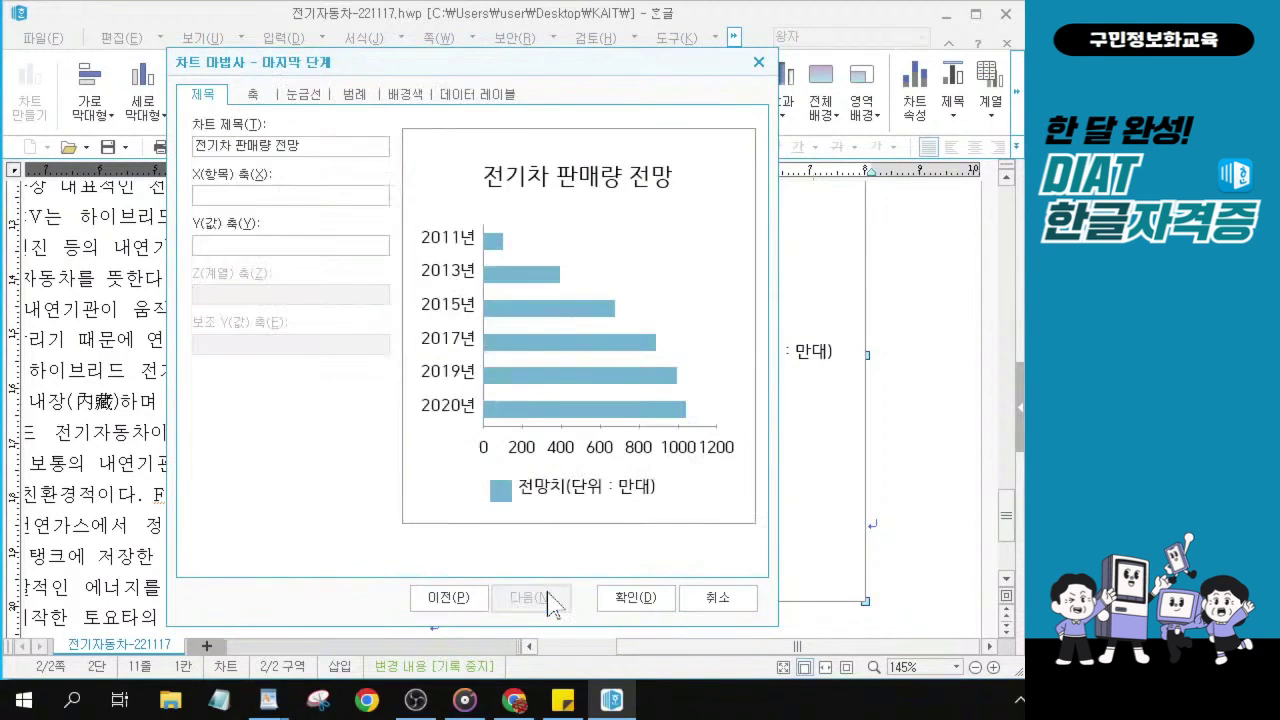
pyautogui.press('ctrl')
pyautogui.press('ctrl')
# - Check that the legend is placed below the plot (아래쪽) and finish the chart wizard
pyautogui.click(354, 94)
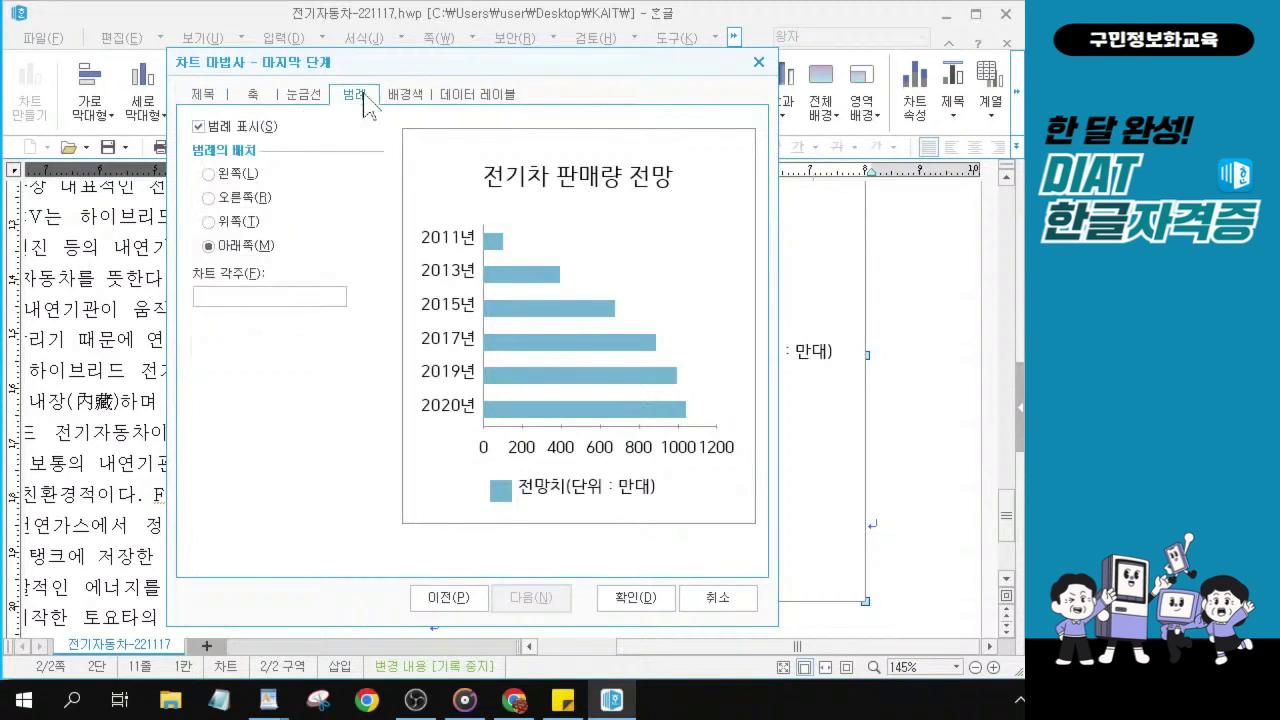
pyautogui.press('ctrl')
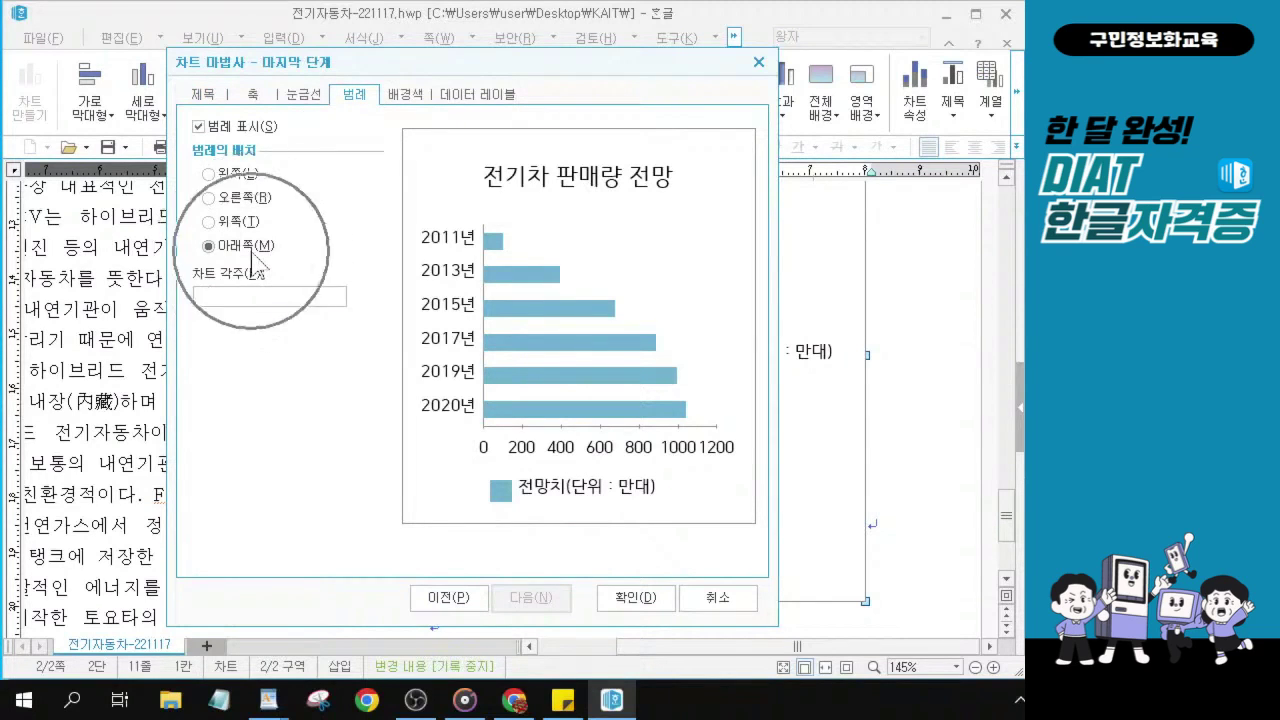
pyautogui.press('ctrl')
pyautogui.press('ctrl')
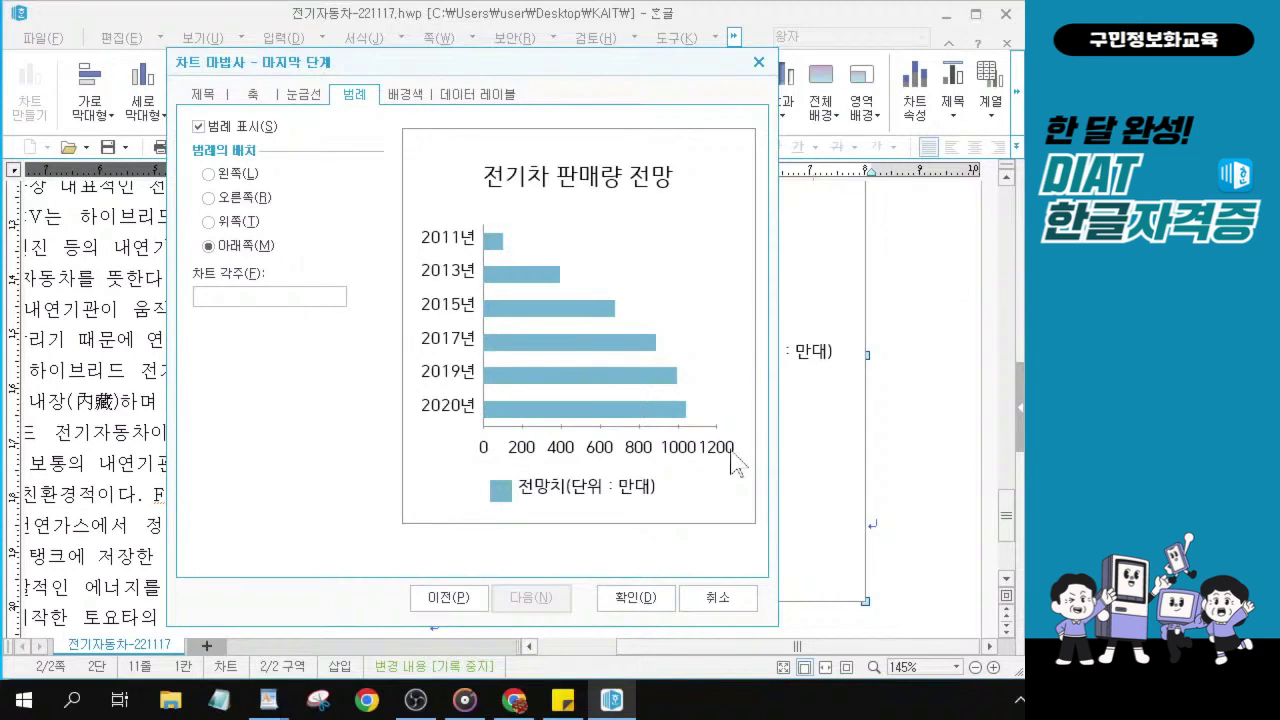
pyautogui.click(635, 604)
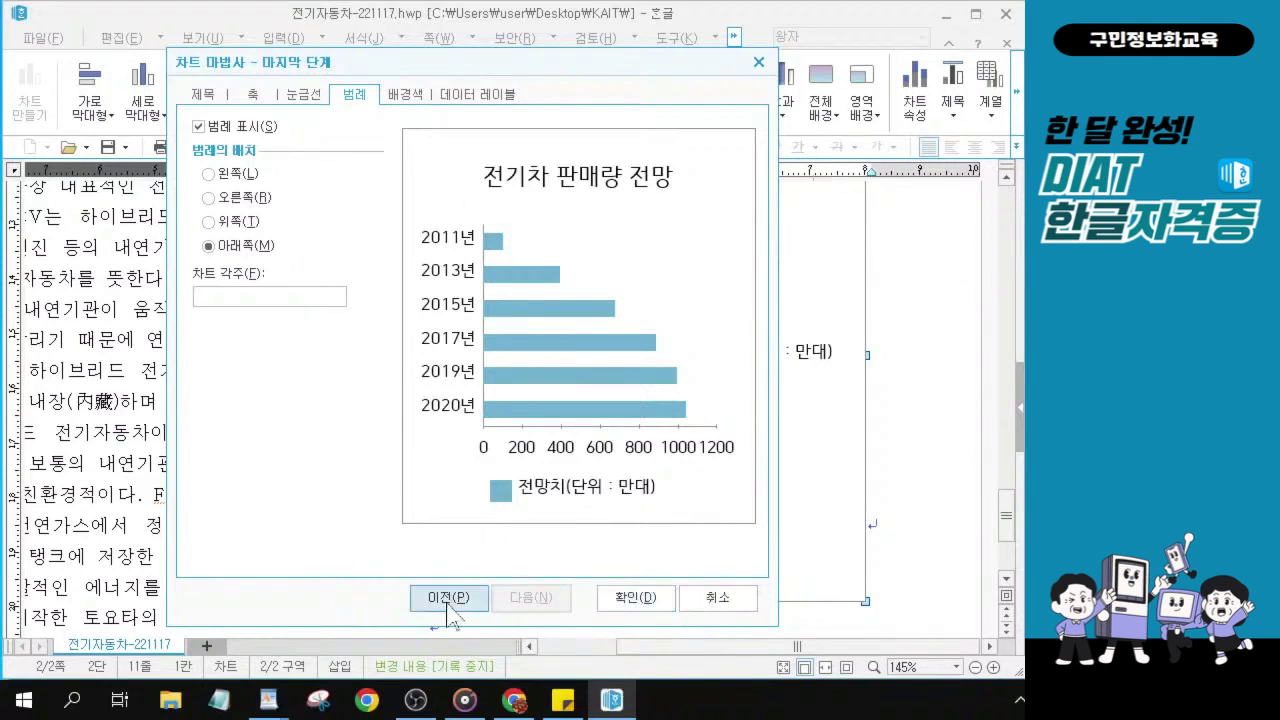
pyautogui.click(634, 604)
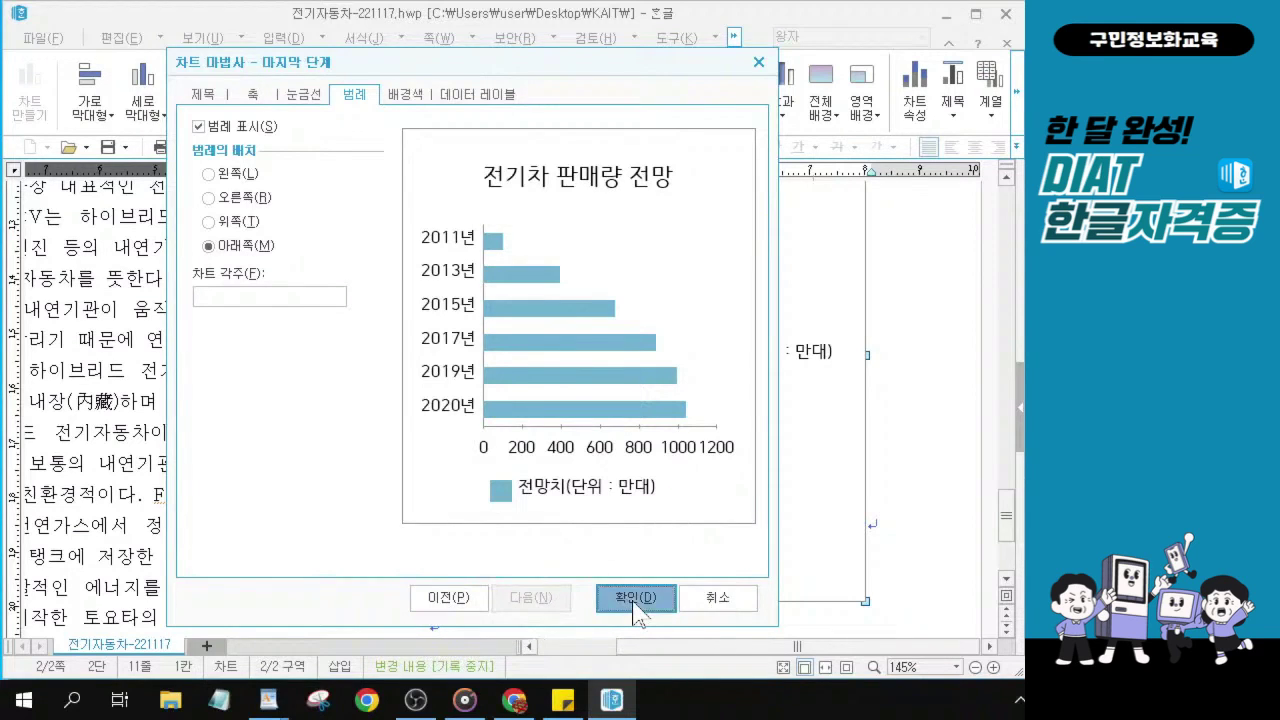
# - Review the bar chart in the document and leave chart editing
pyautogui.scroll(2, 797, 550)
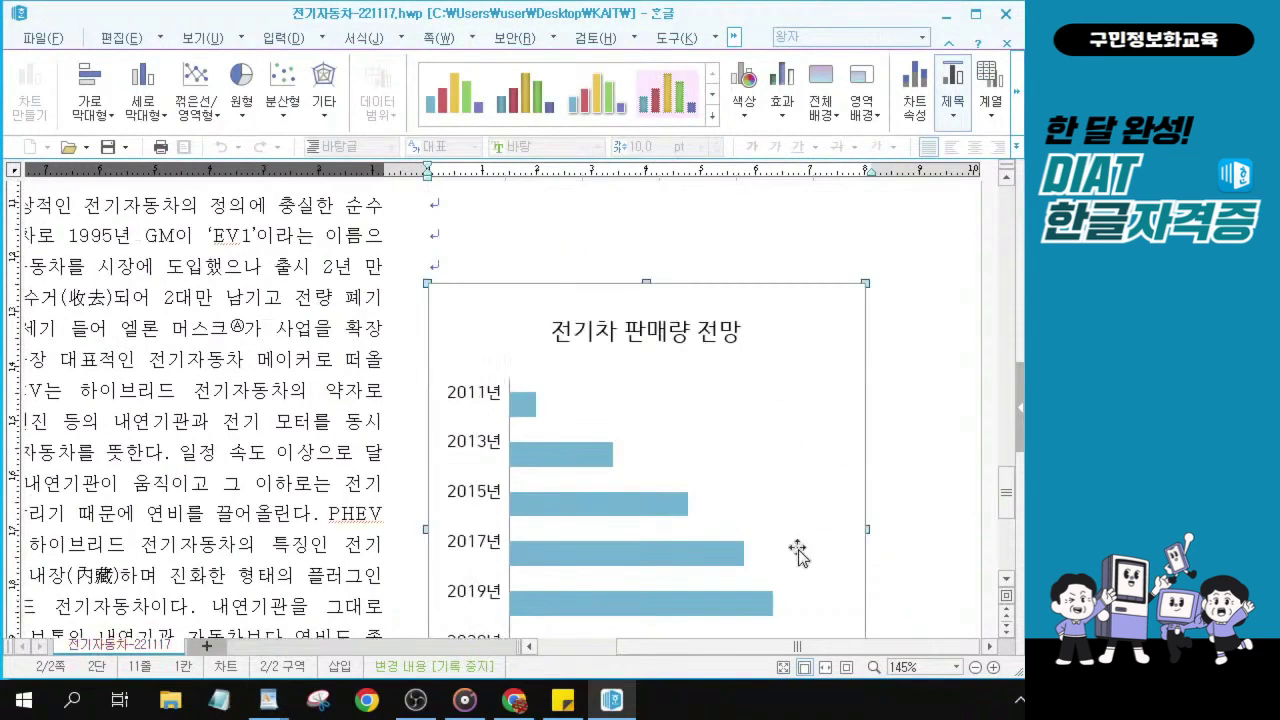
pyautogui.scroll(-3, 808, 490)
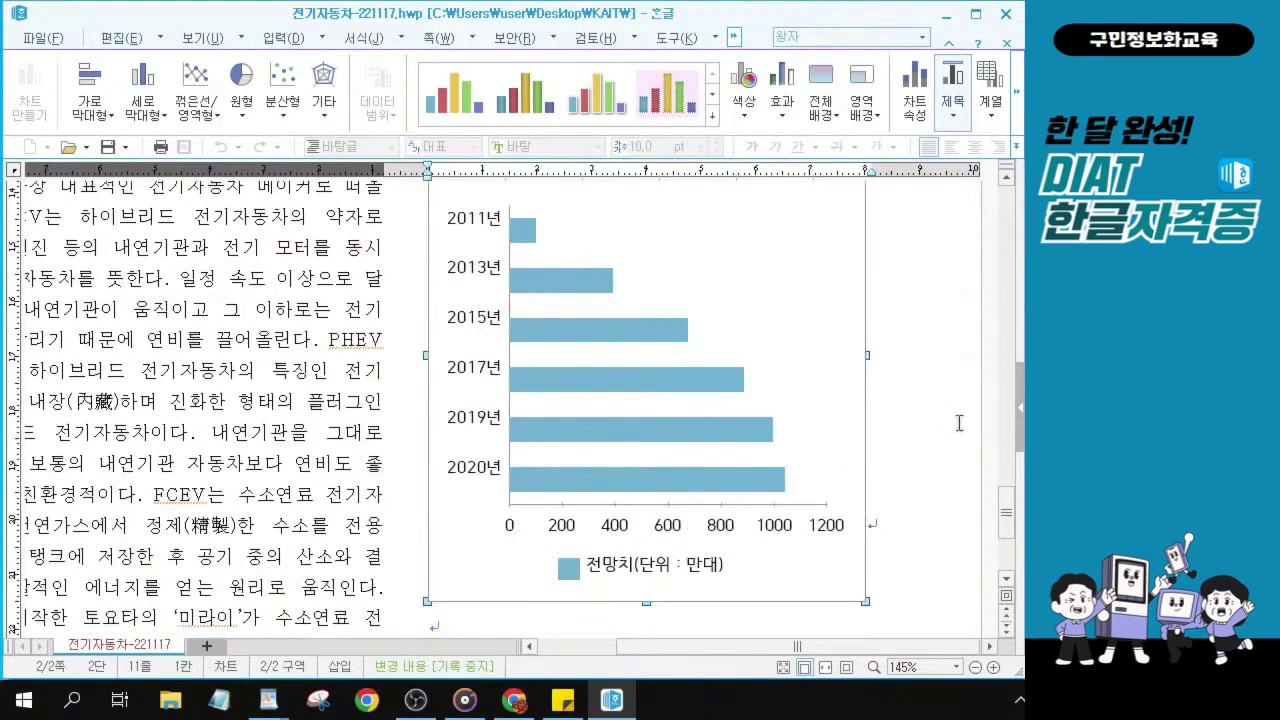
pyautogui.click(958, 423)
pyautogui.press('Escape')
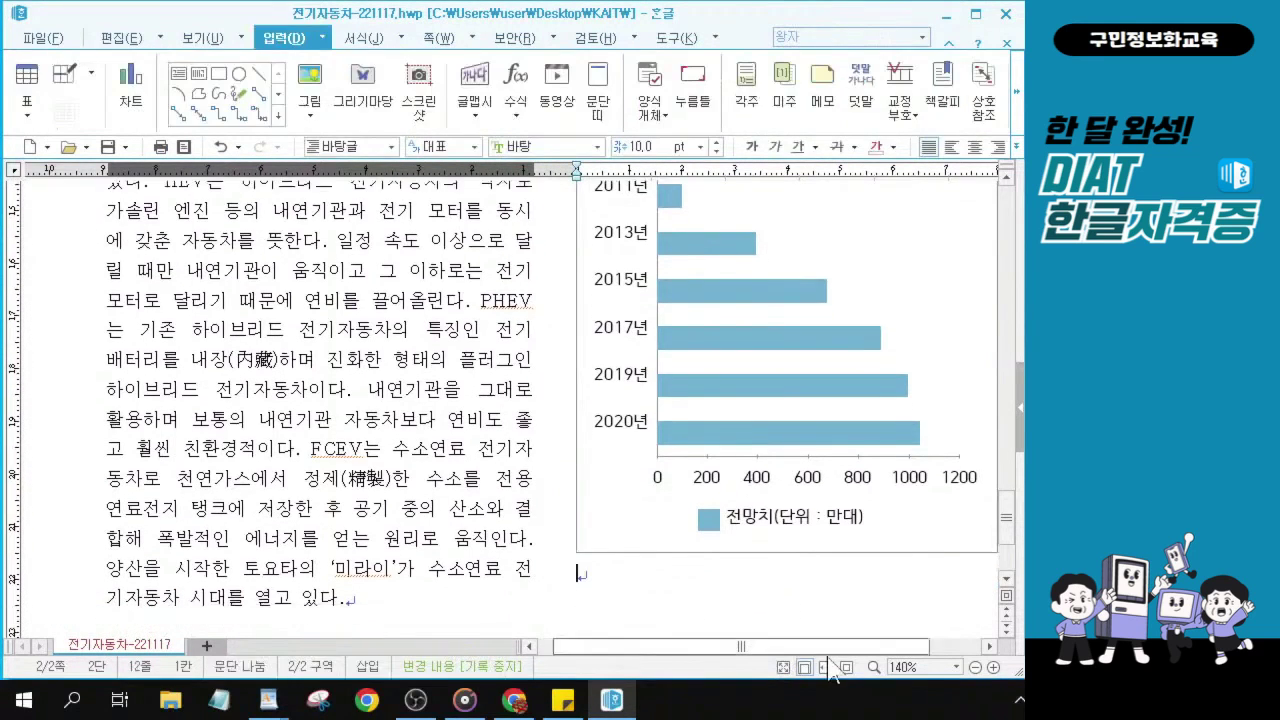
pyautogui.moveTo(837, 648); pyautogui.dragTo(866, 649)
pyautogui.scroll(1, 917, 500)
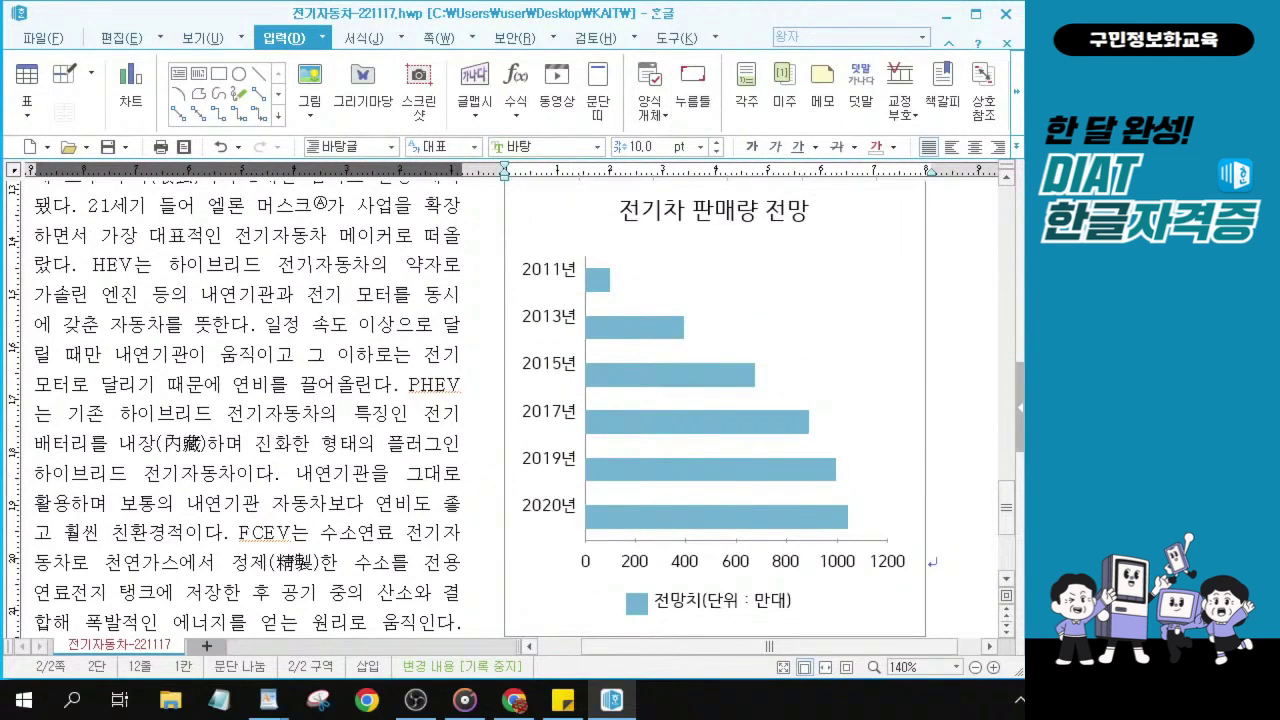
# - Reactivate the chart for editing and open the formatting settings of its title
pyautogui.click(697, 216)
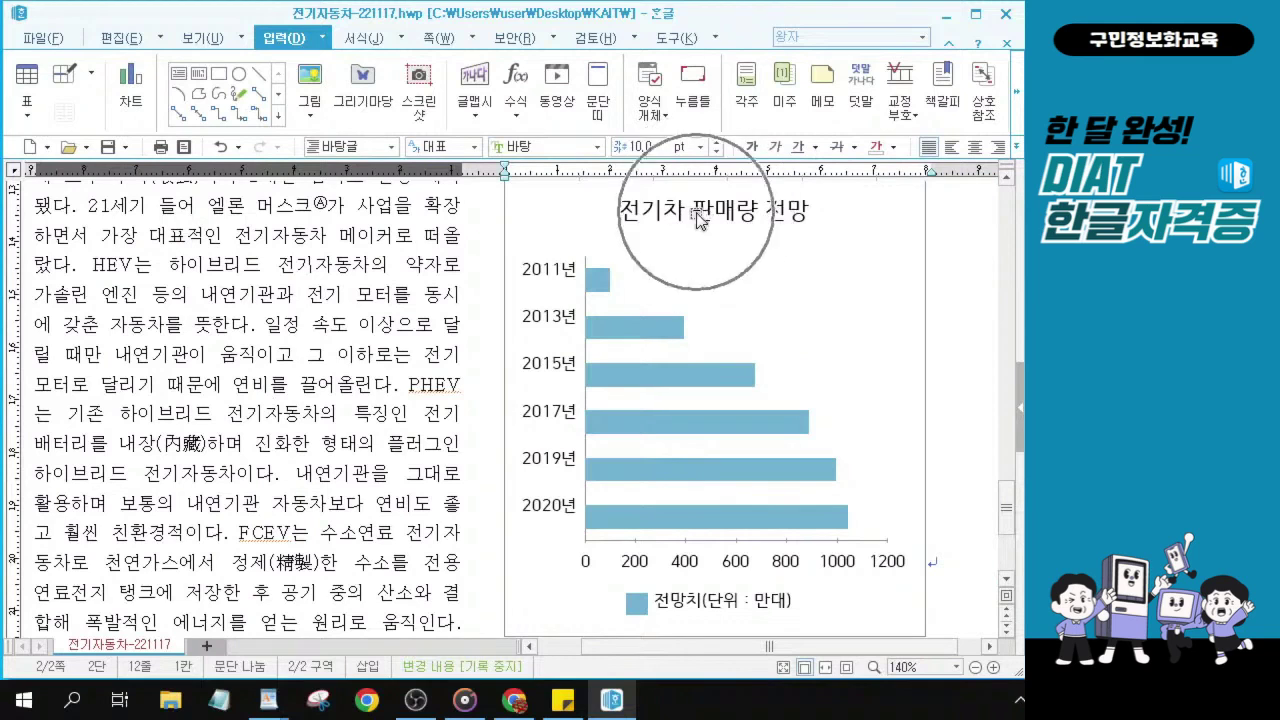
pyautogui.scroll(2, 890, 302)
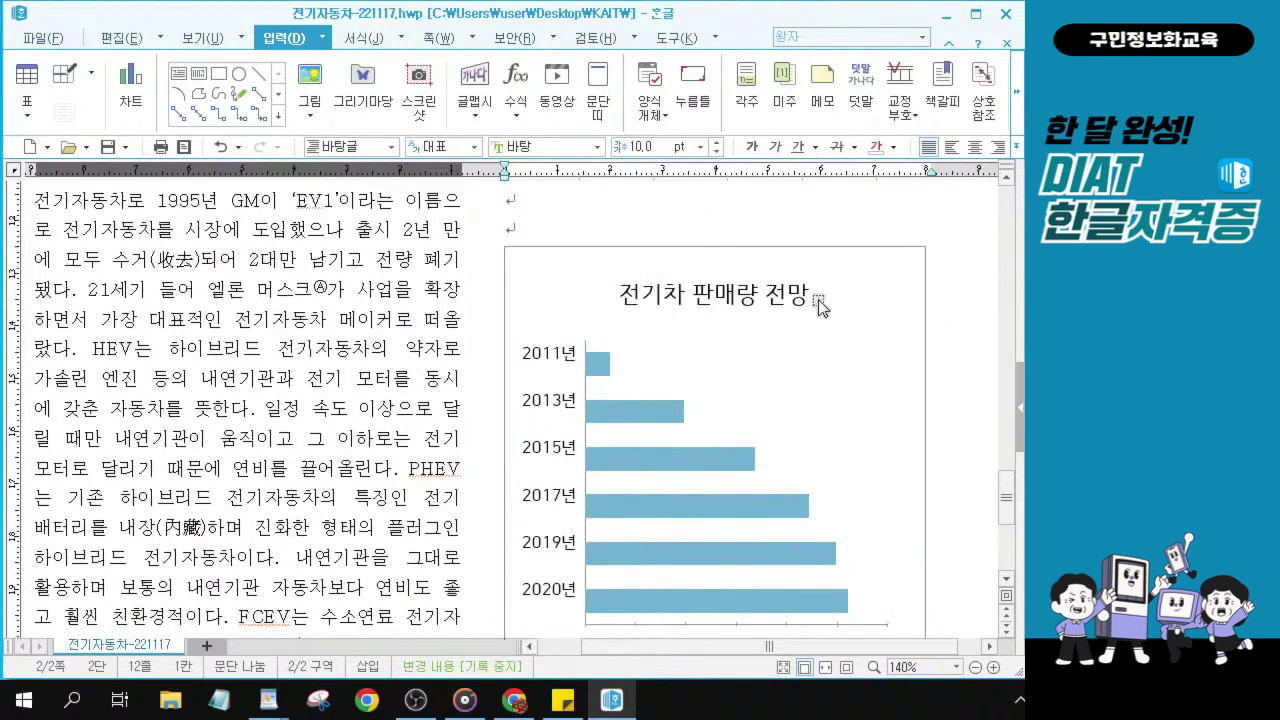
pyautogui.click(793, 355)
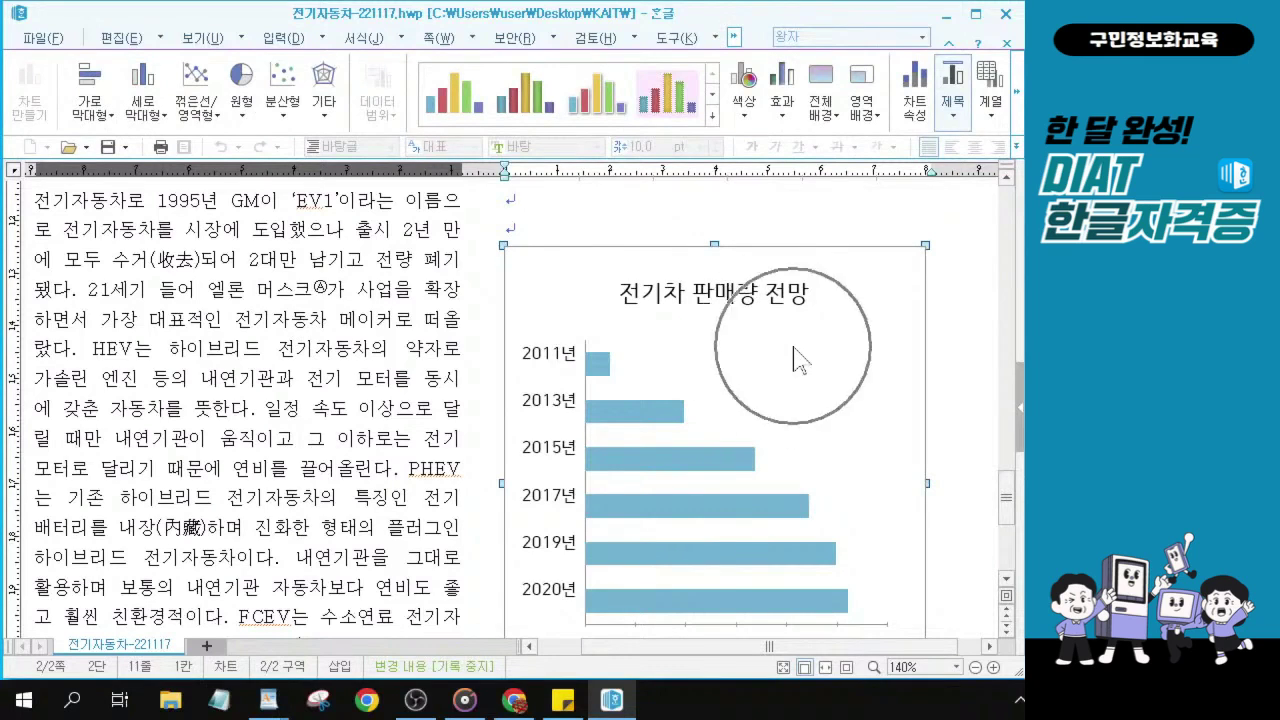
pyautogui.click(678, 302)
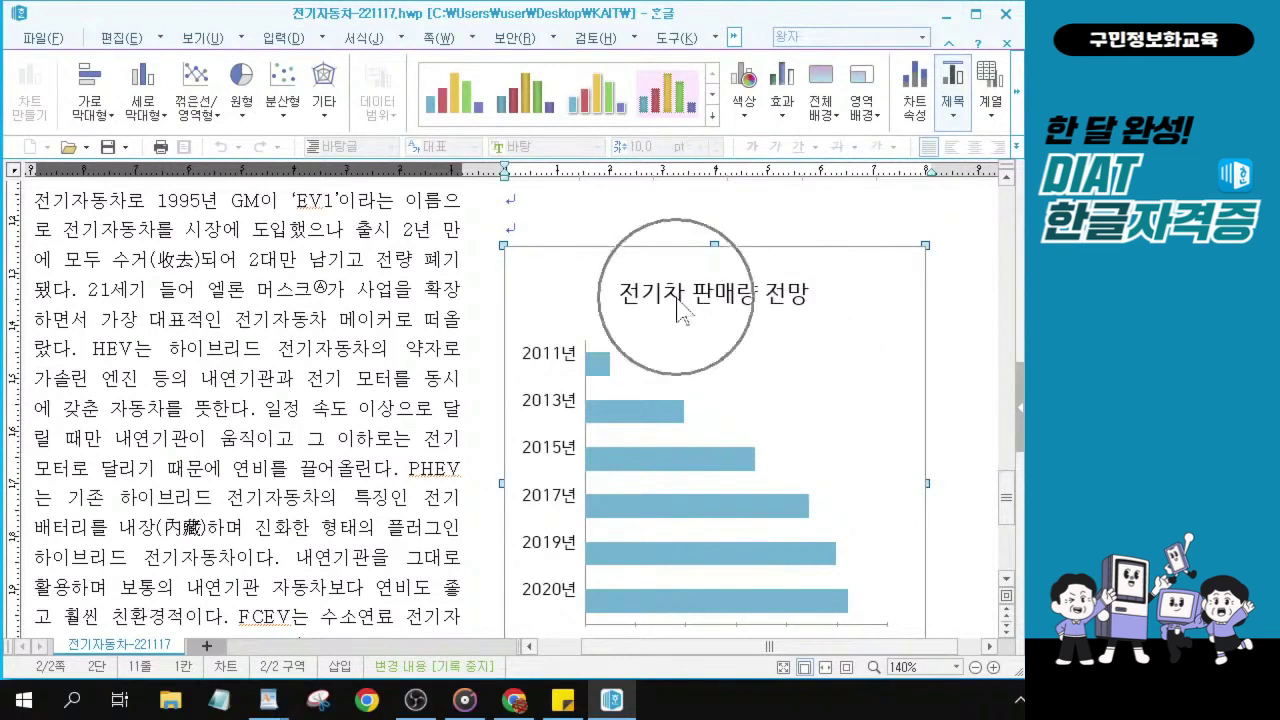
pyautogui.click(678, 302)
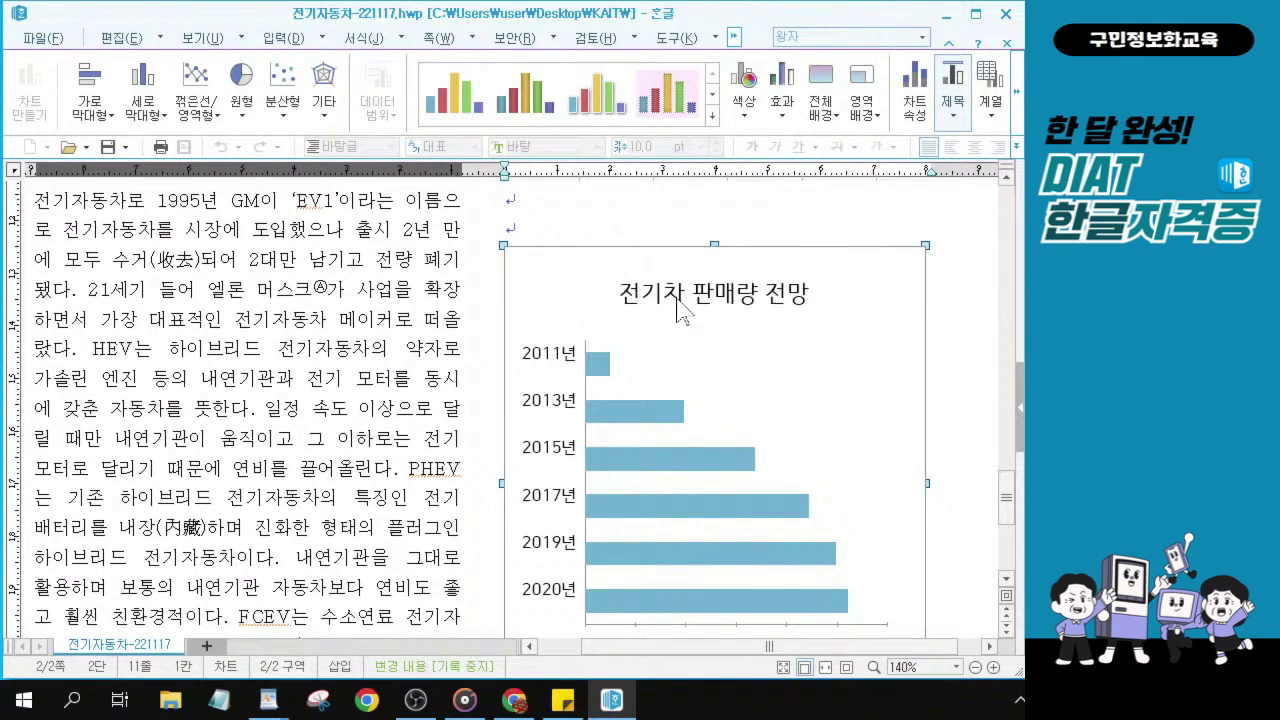
pyautogui.click(678, 306)
pyautogui.doubleClick(678, 306)
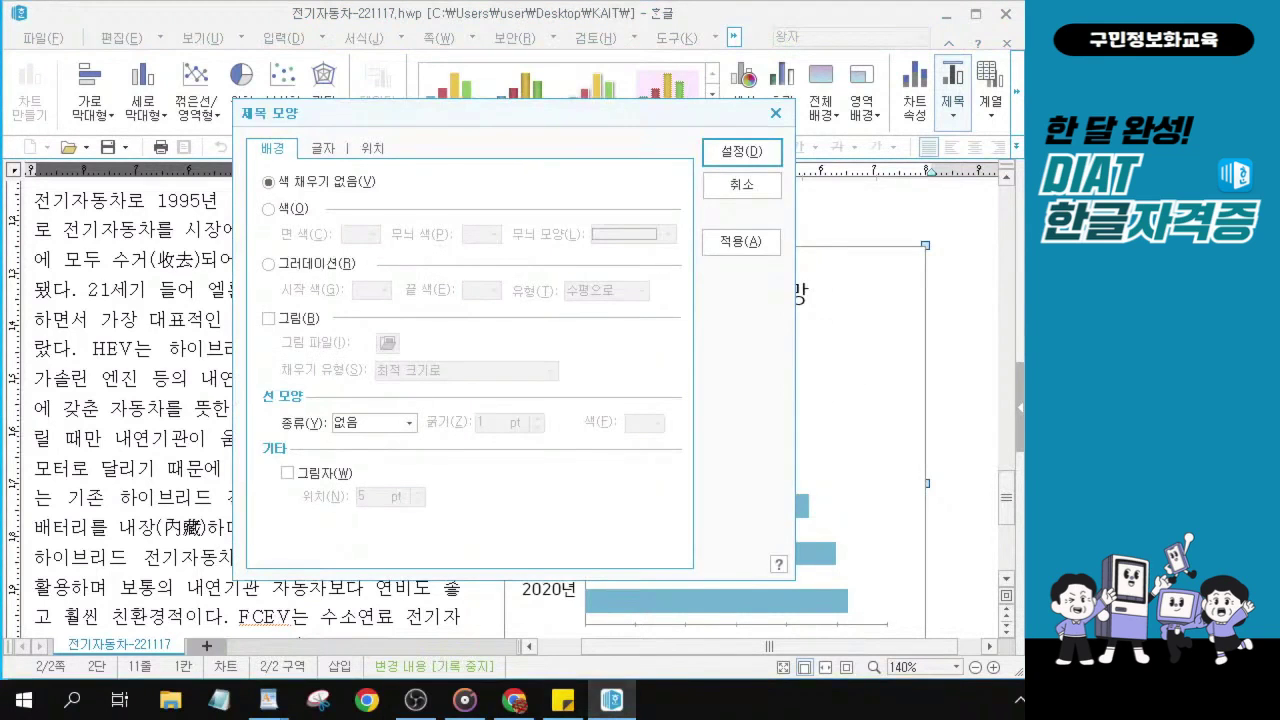
# - Set the chart title's font to 휴먼옛체 in bold and apply the settings
pyautogui.click(326, 149)
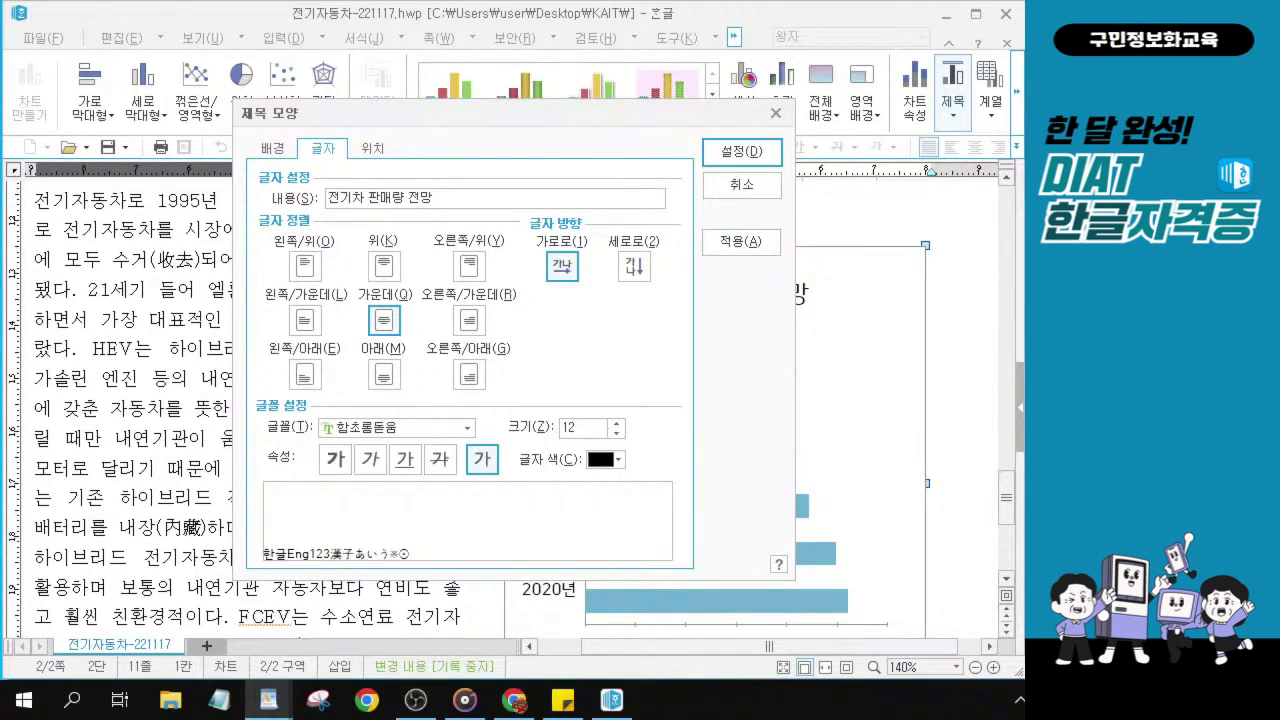
pyautogui.click(465, 430)
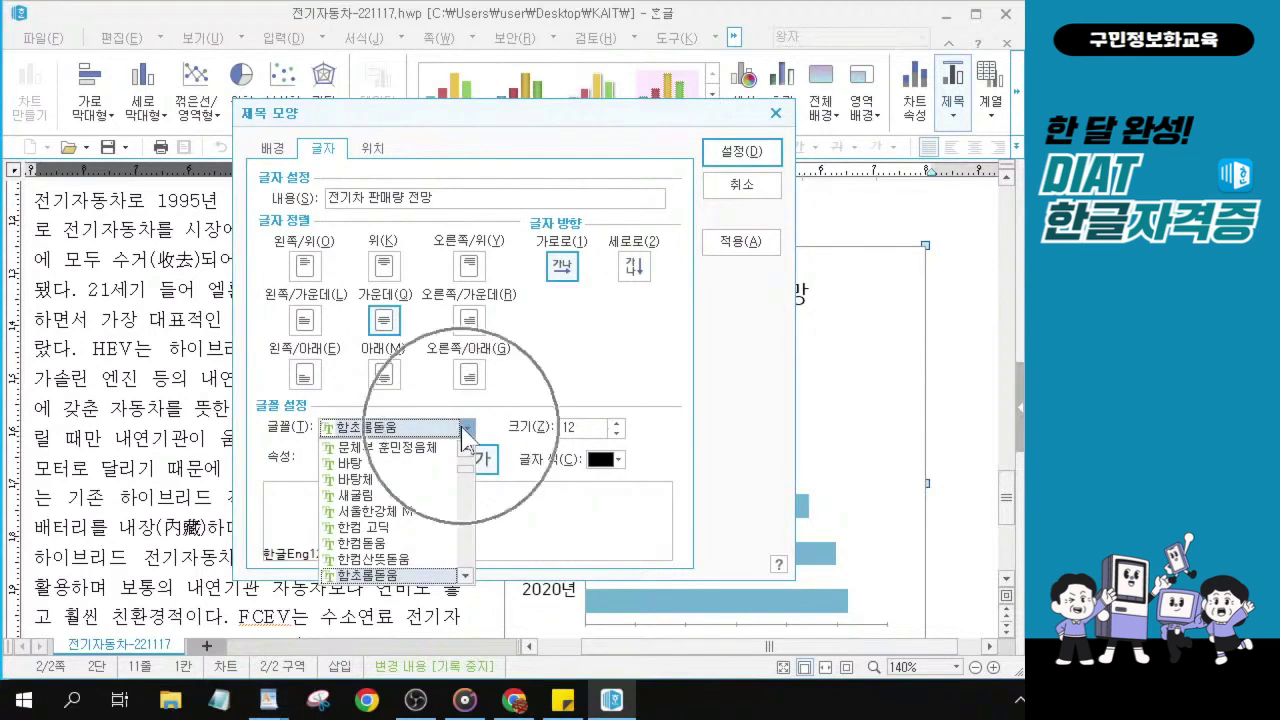
pyautogui.scroll(-5, 398, 487)
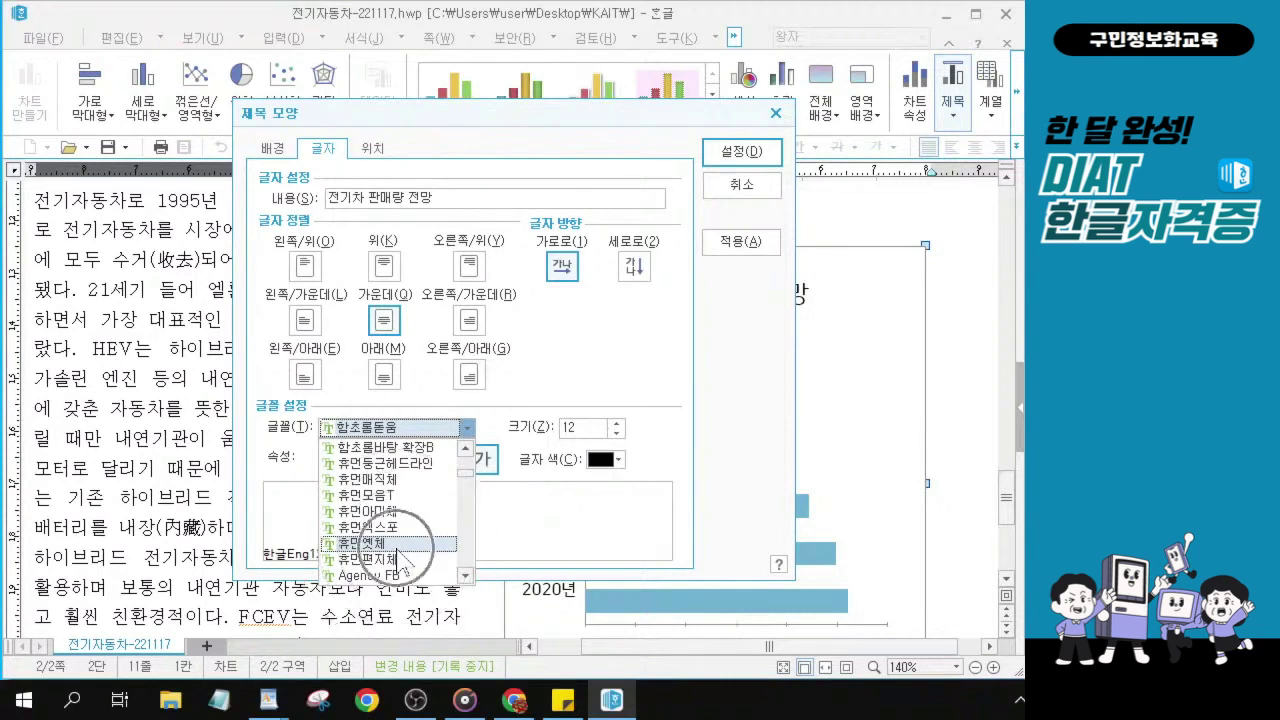
pyautogui.click(398, 546)
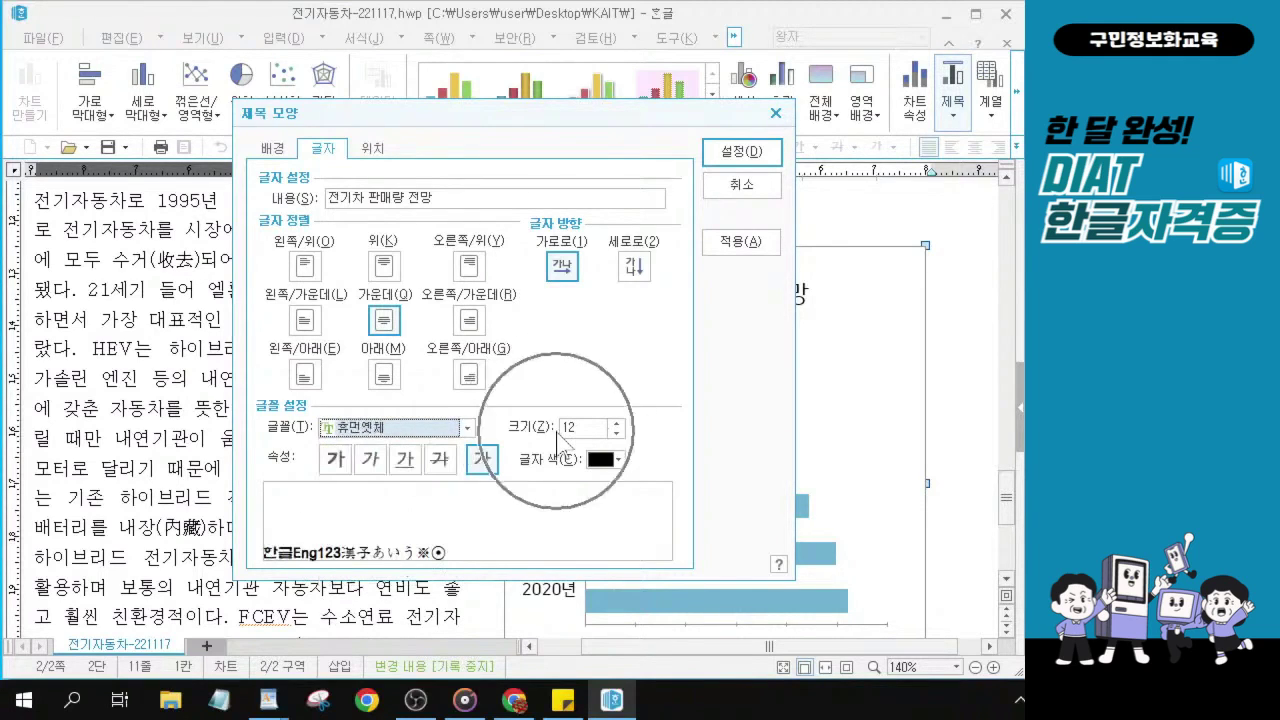
pyautogui.click(331, 462)
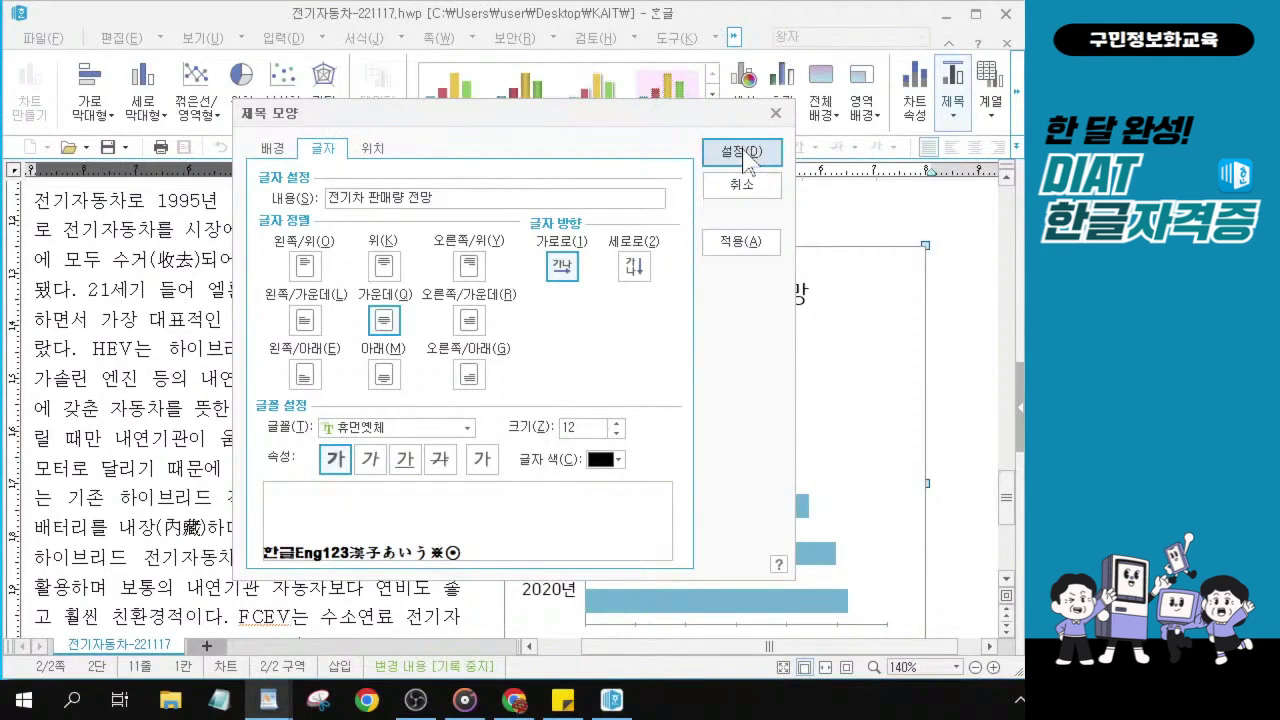
pyautogui.click(748, 158)
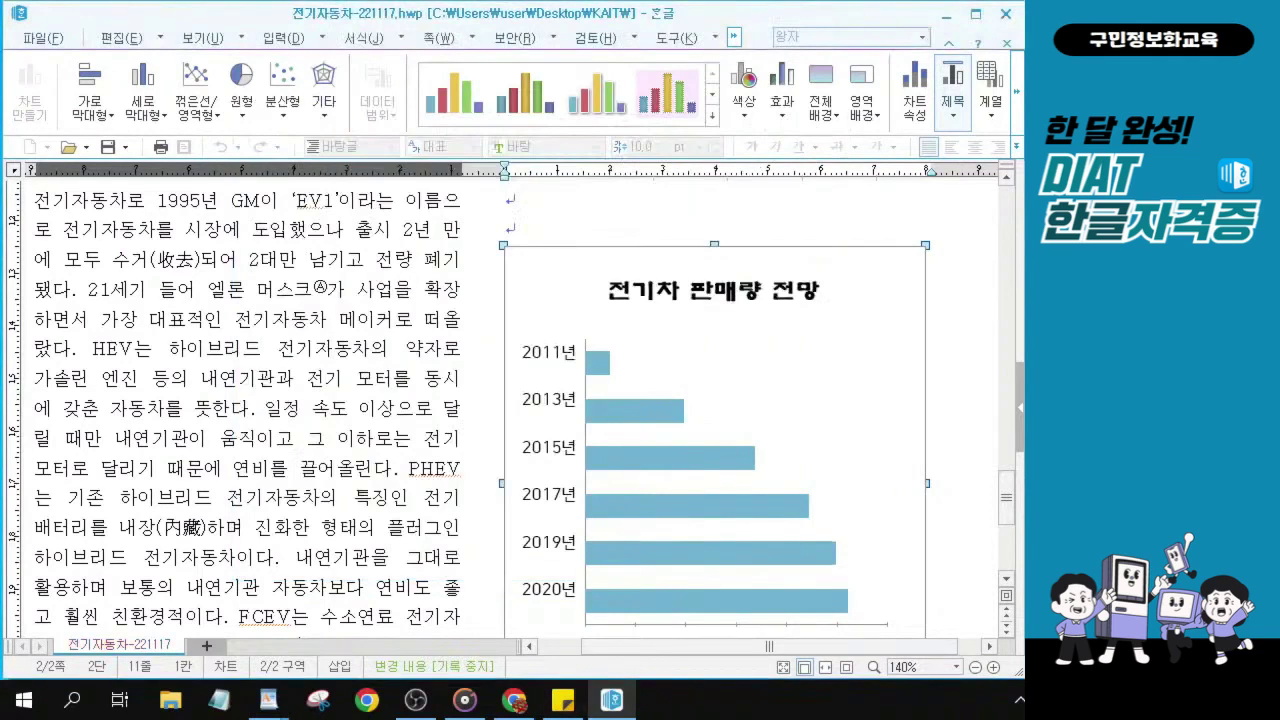
# - Open the formatting settings of the chart's year axis labels and move the dialog clear of the chart
pyautogui.hotkey('alt', 'Tab')
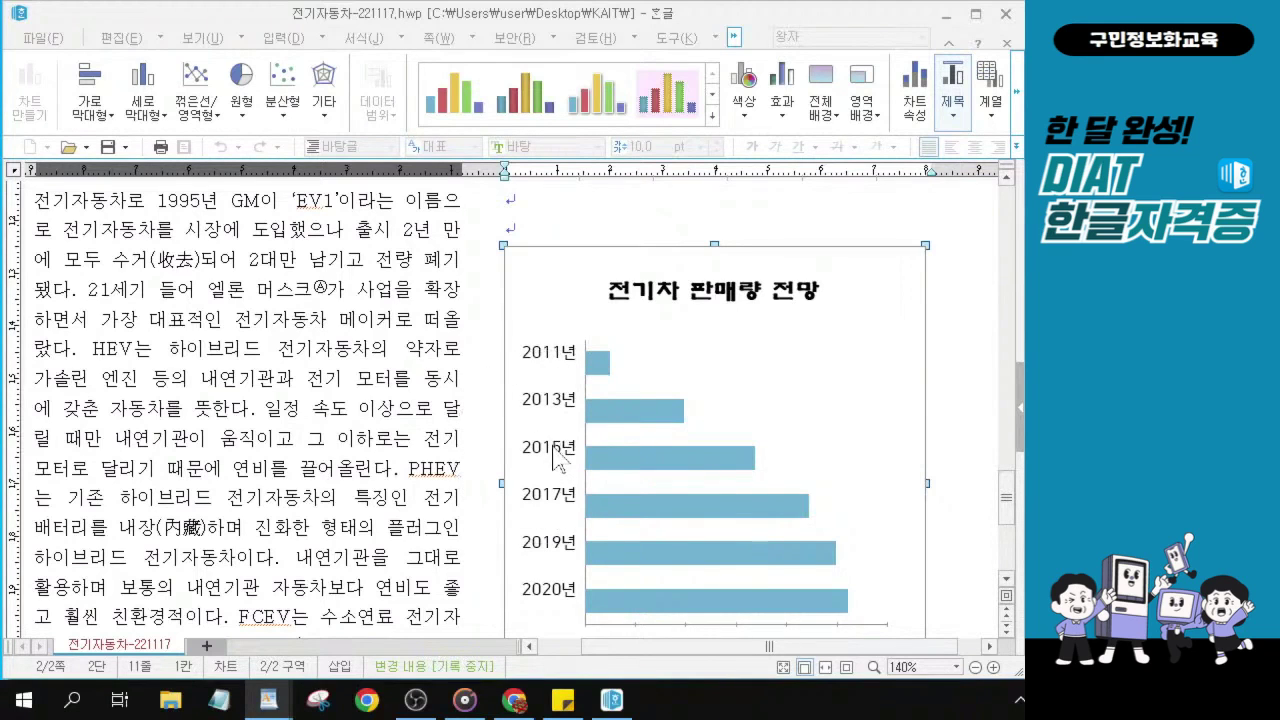
pyautogui.doubleClick(557, 459)
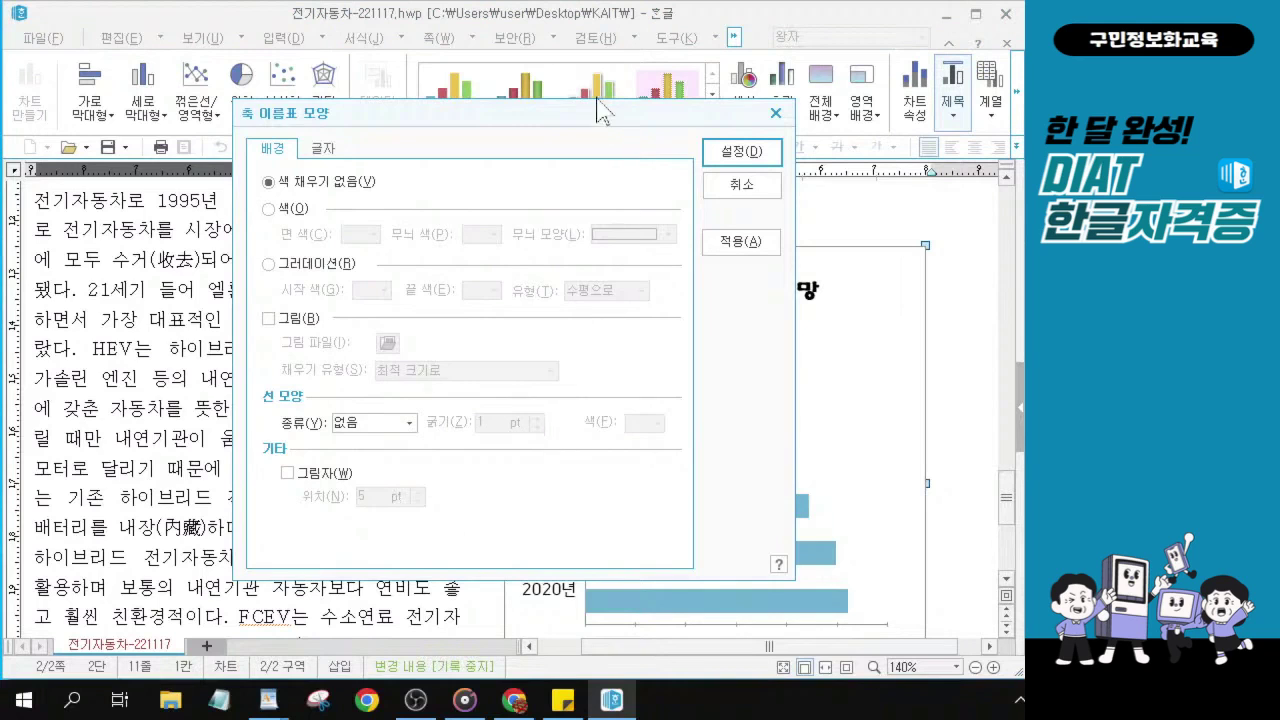
pyautogui.moveTo(600, 110); pyautogui.dragTo(290, 110)
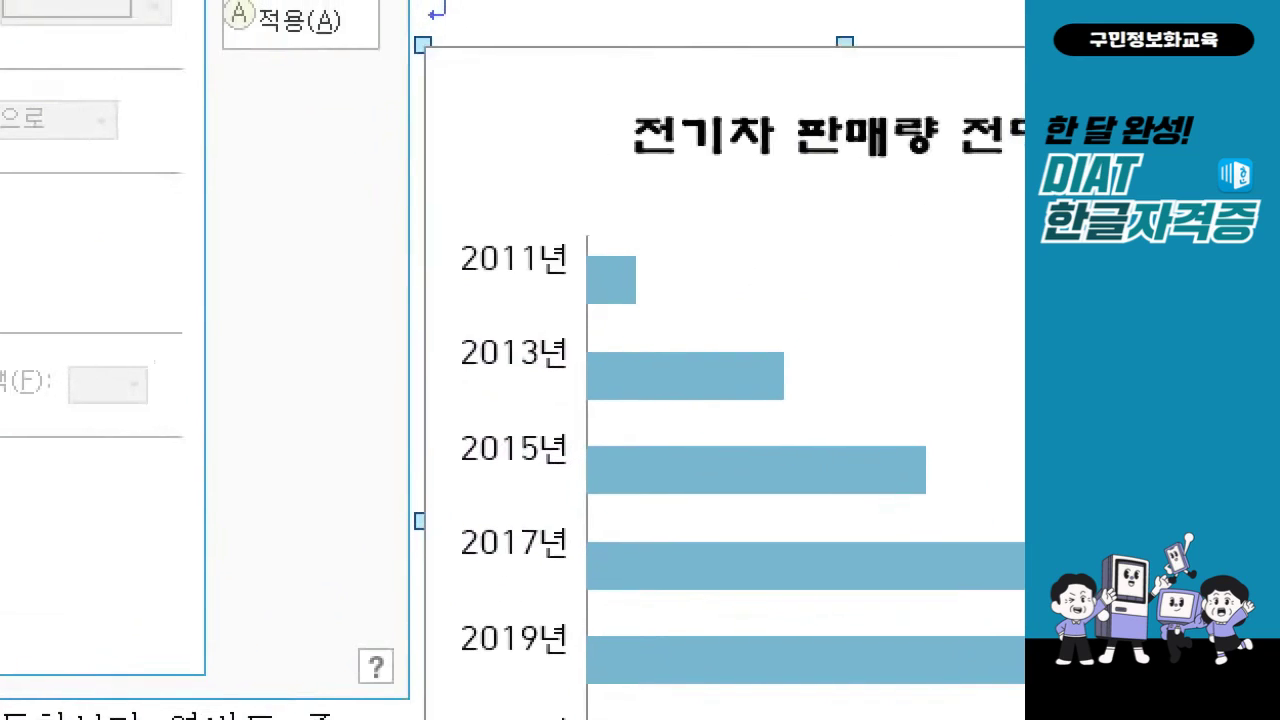
pyautogui.moveTo(585, 404); pyautogui.dragTo(602, 443)
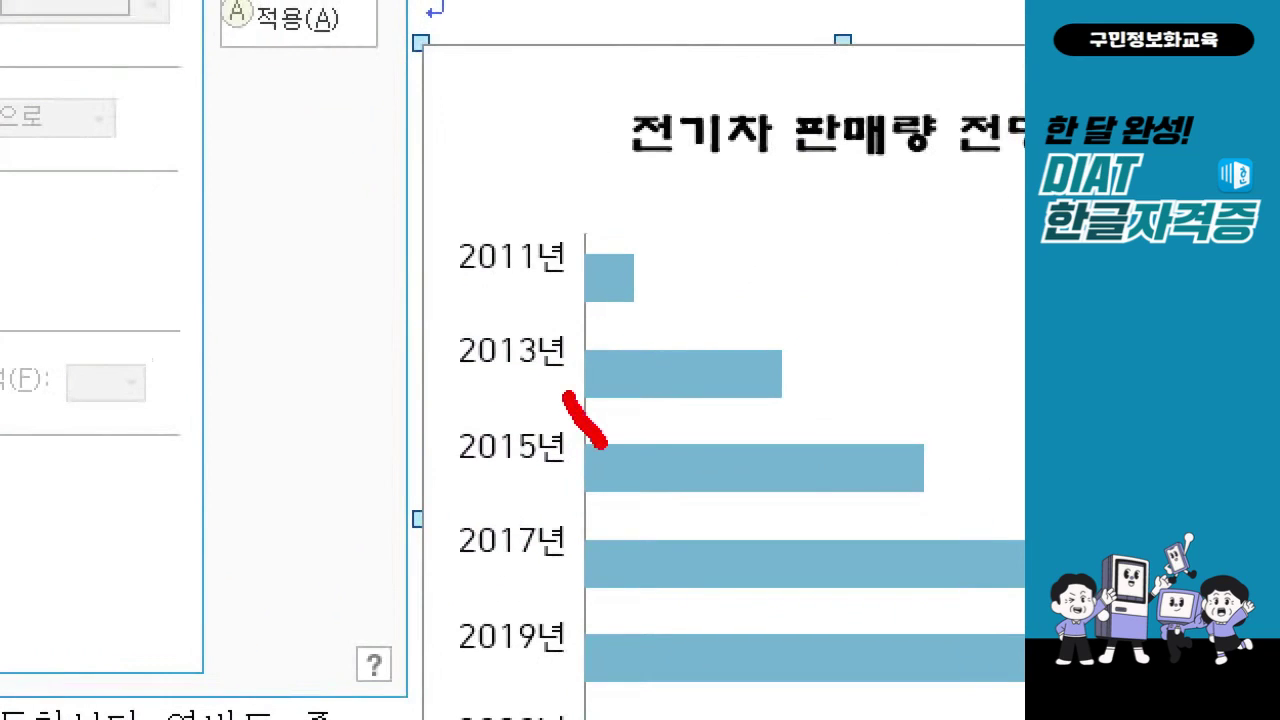
pyautogui.moveTo(606, 395); pyautogui.dragTo(574, 440)
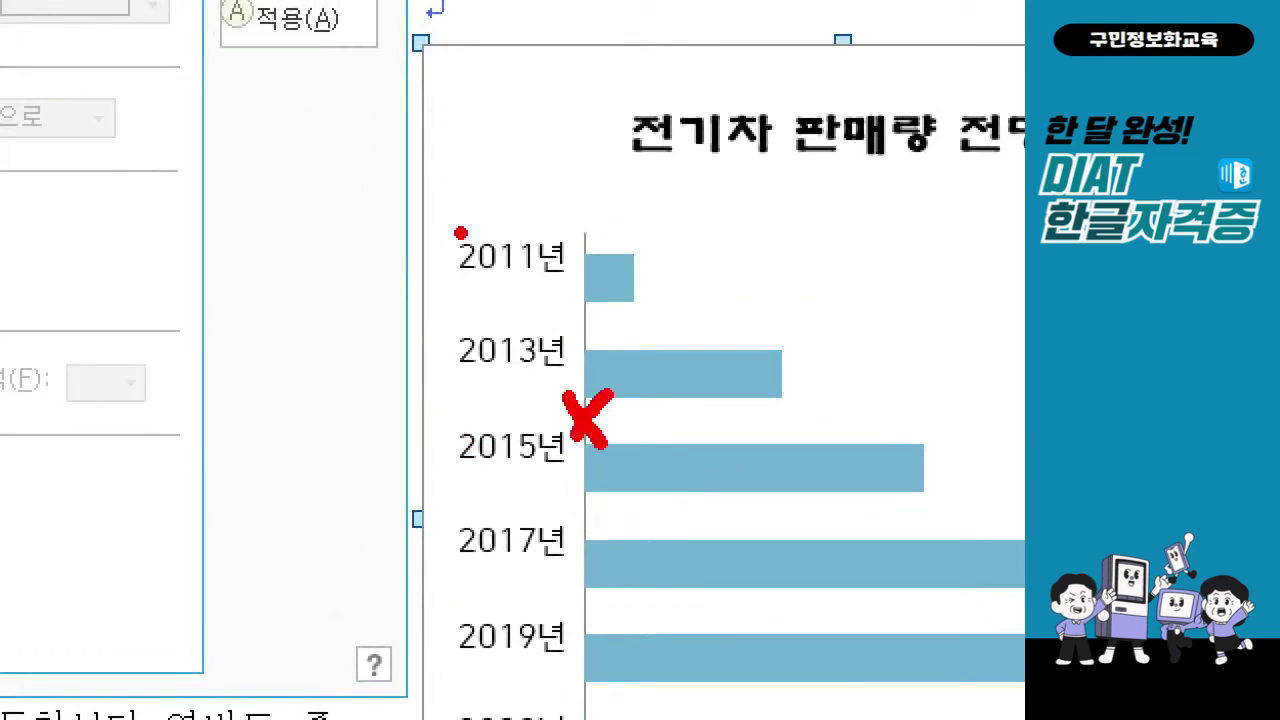
pyautogui.moveTo(458, 226); pyautogui.dragTo(566, 702)
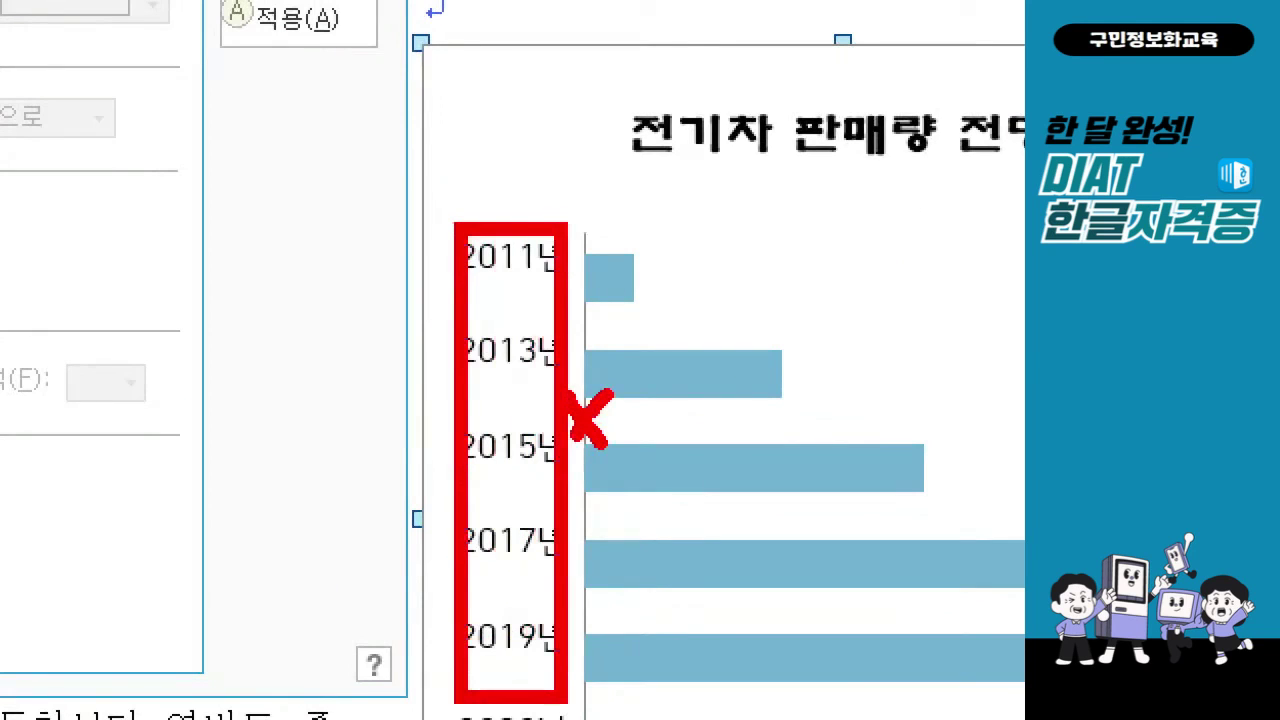
pyautogui.moveTo(487, 418); pyautogui.dragTo(542, 394)
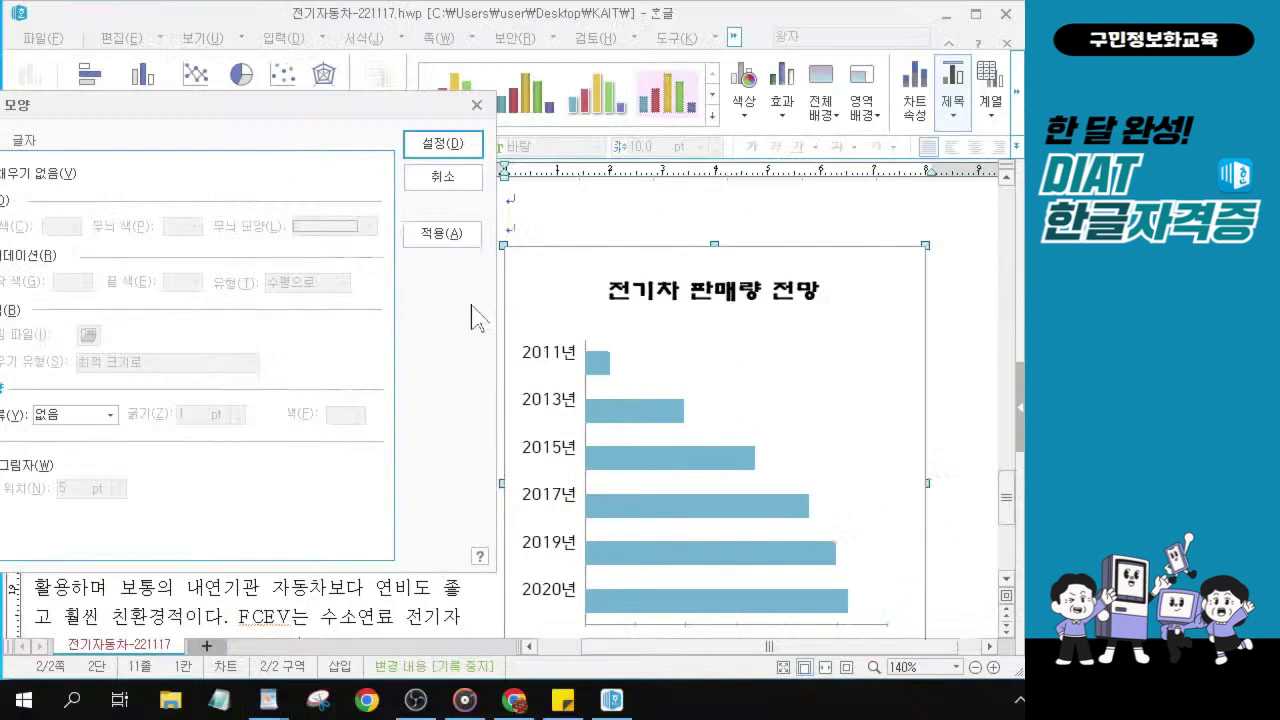
# - Set the font of the chart's year axis labels to 돋움 in italic
pyautogui.moveTo(214, 114); pyautogui.dragTo(514, 177)
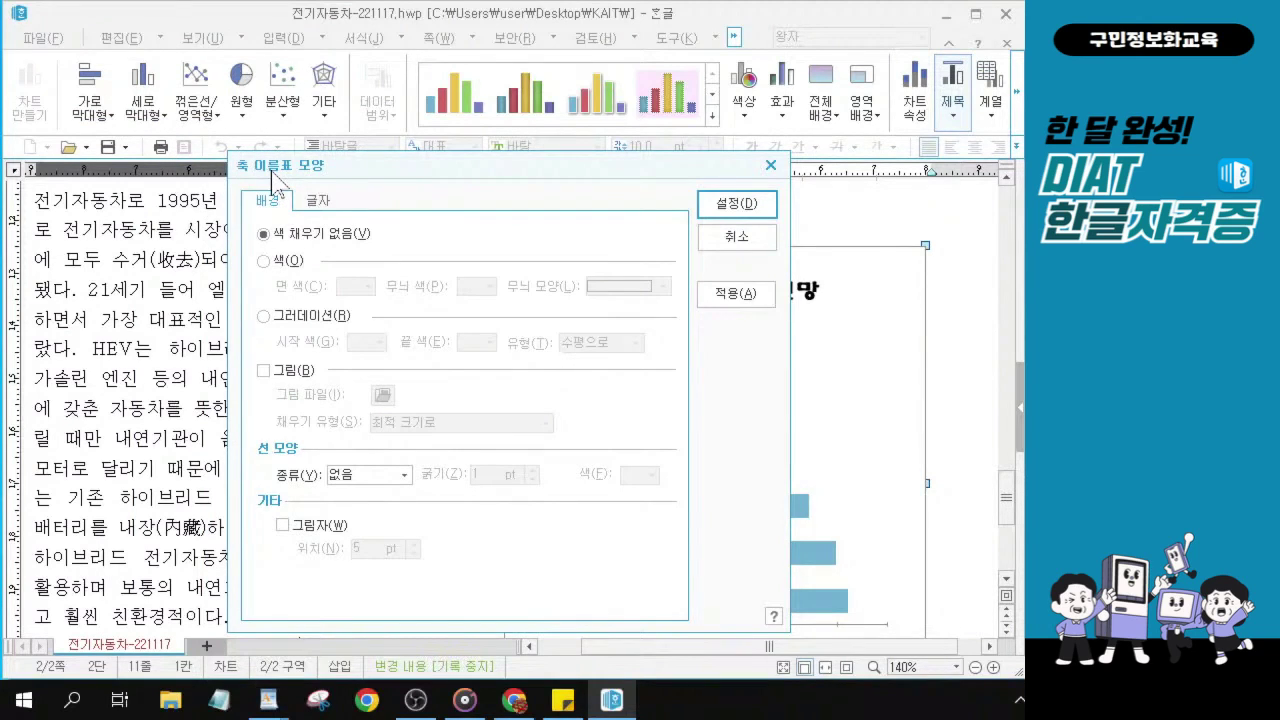
pyautogui.click(320, 201)
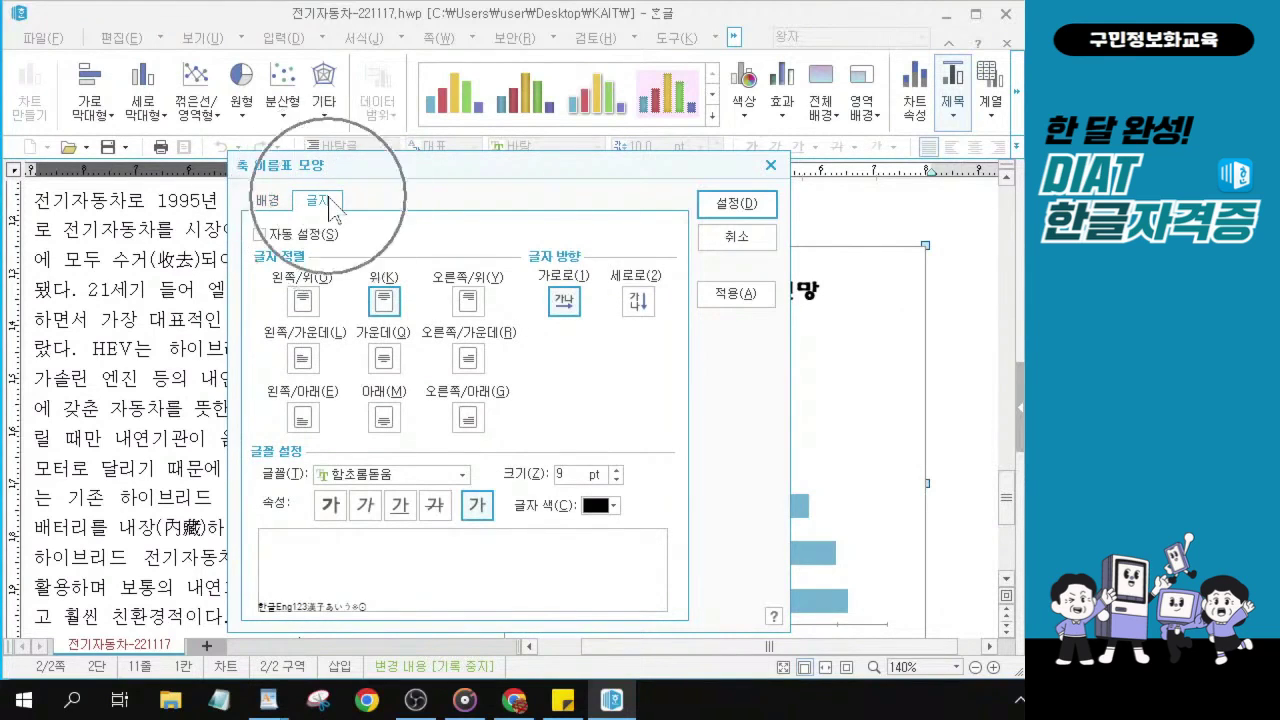
pyautogui.click(463, 475)
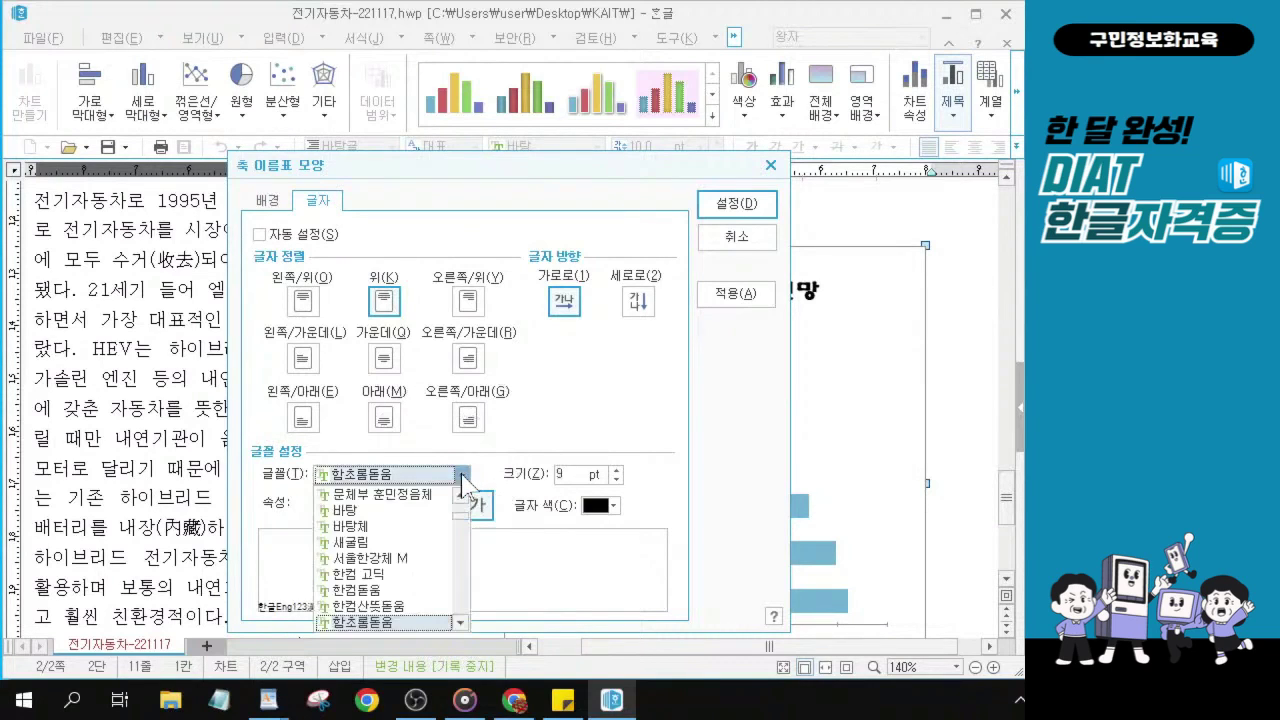
pyautogui.scroll(4, 420, 555)
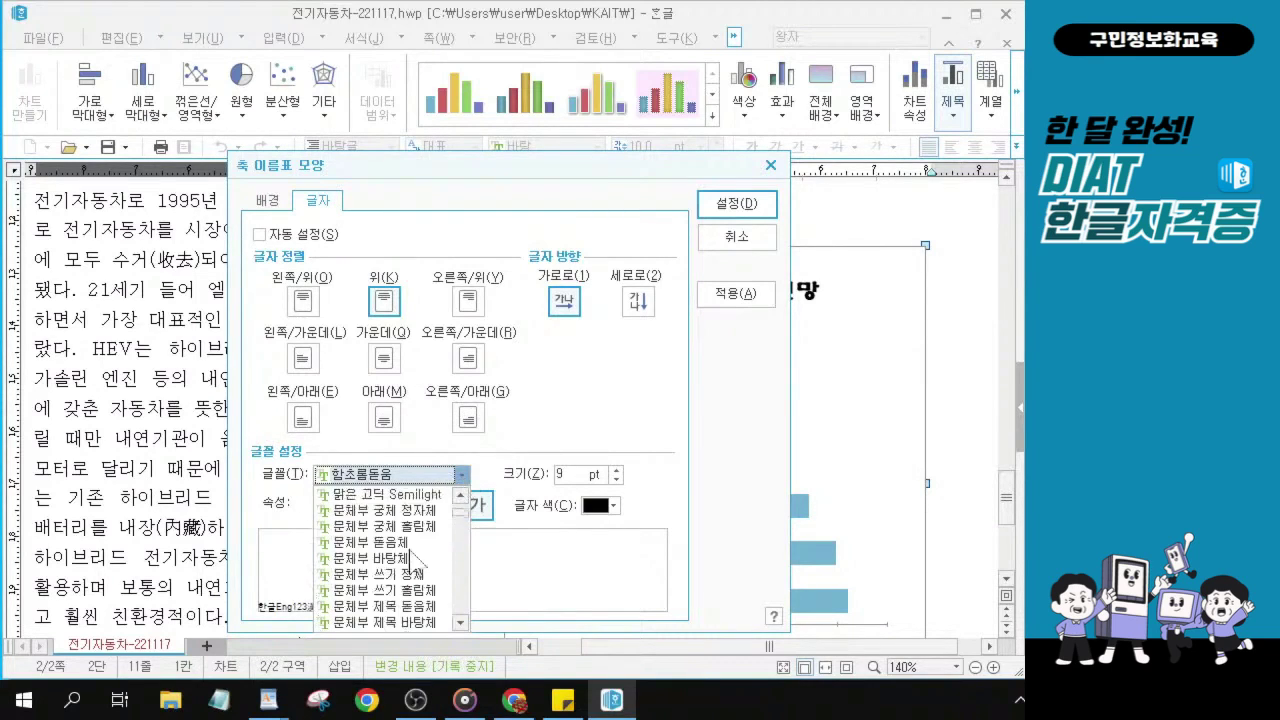
pyautogui.scroll(1, 412, 560)
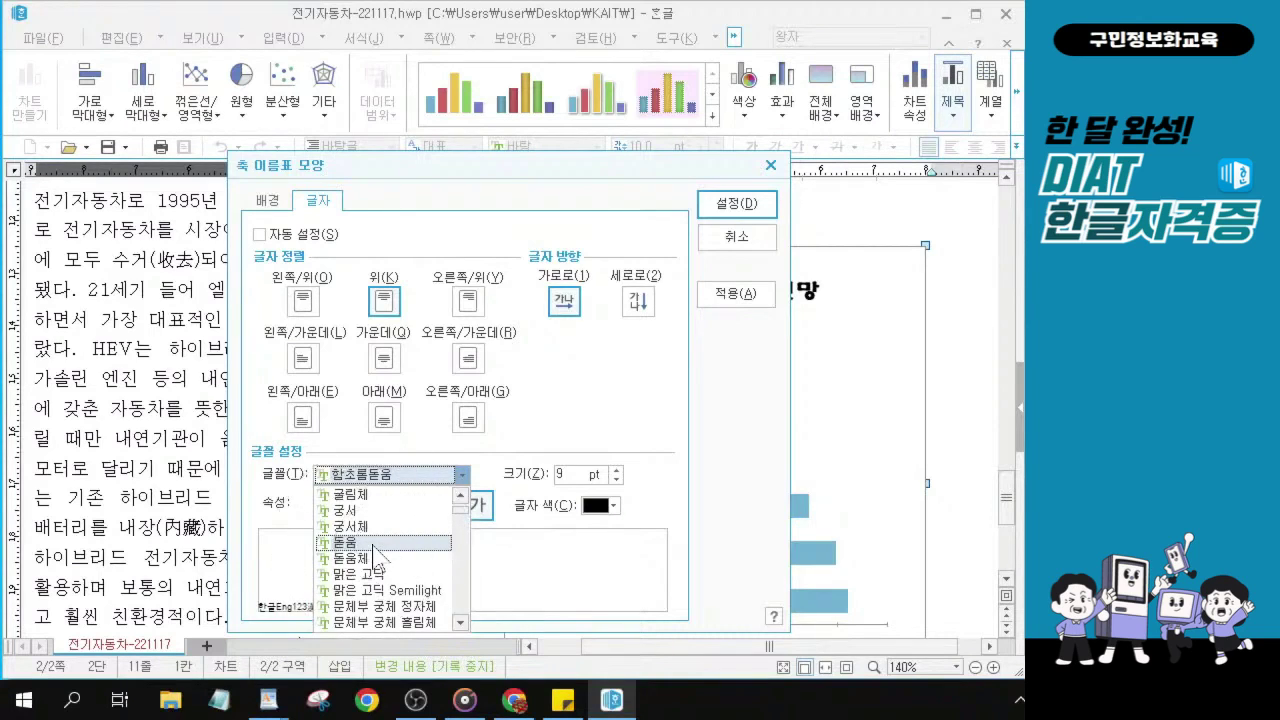
pyautogui.click(372, 545)
pyautogui.click(366, 505)
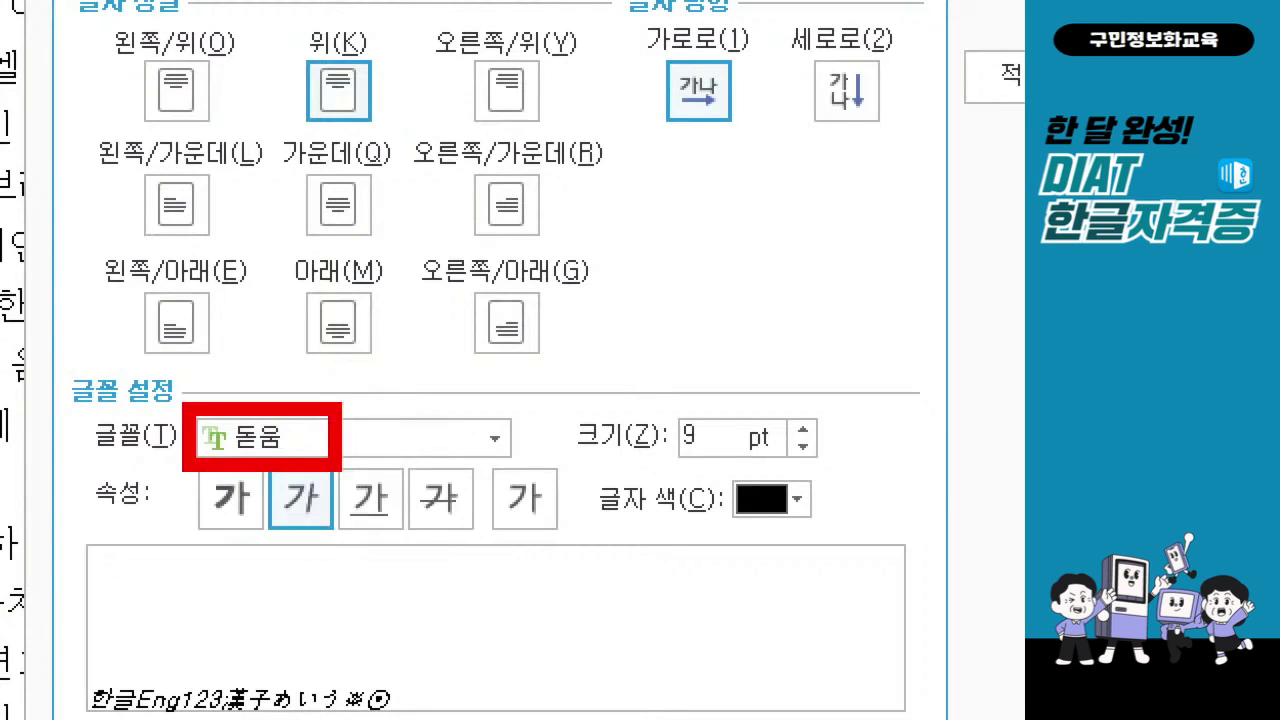
pyautogui.moveTo(674, 465); pyautogui.dragTo(708, 463)
pyautogui.moveTo(272, 543)
pyautogui.mouseDown()
pyautogui.moveTo(349, 551)
pyautogui.moveTo(260, 551)
pyautogui.moveTo(322, 544)
pyautogui.mouseUp()
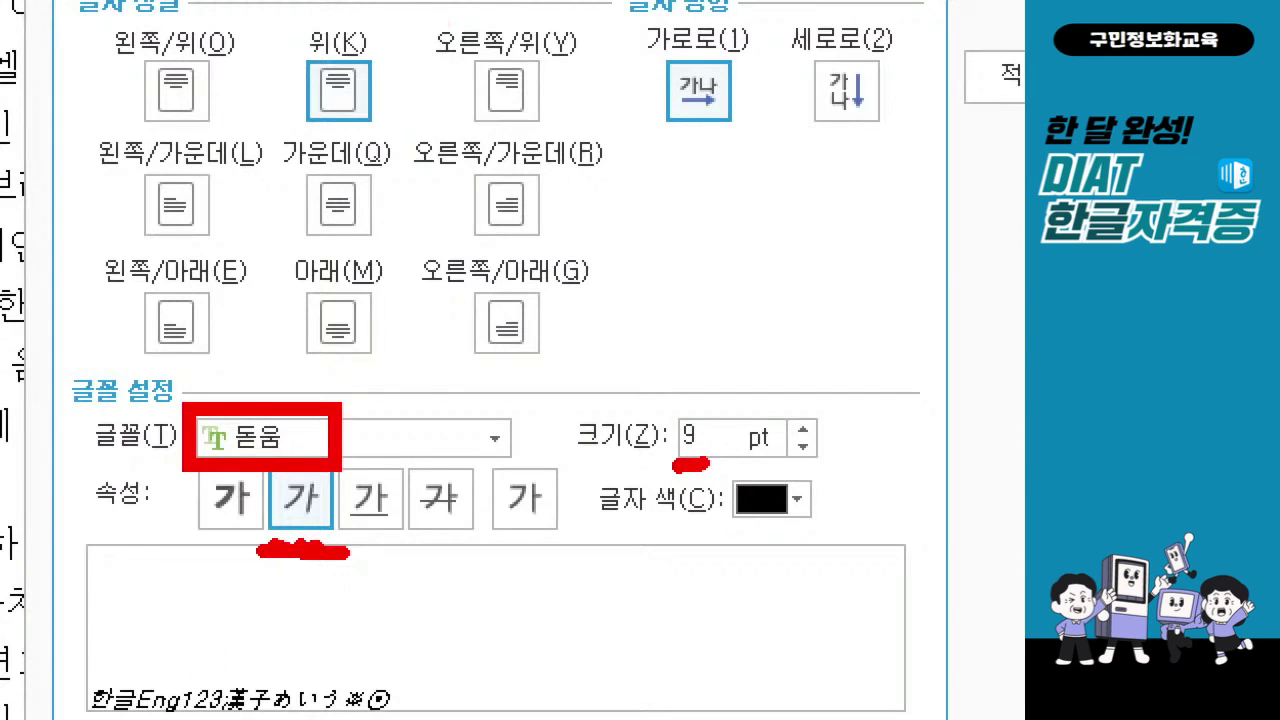
pyautogui.press('e')
pyautogui.moveTo(172, 378); pyautogui.dragTo(382, 570)
pyautogui.moveTo(660, 382)
pyautogui.mouseDown()
pyautogui.moveTo(690, 392)
pyautogui.moveTo(742, 472)
pyautogui.mouseUp()
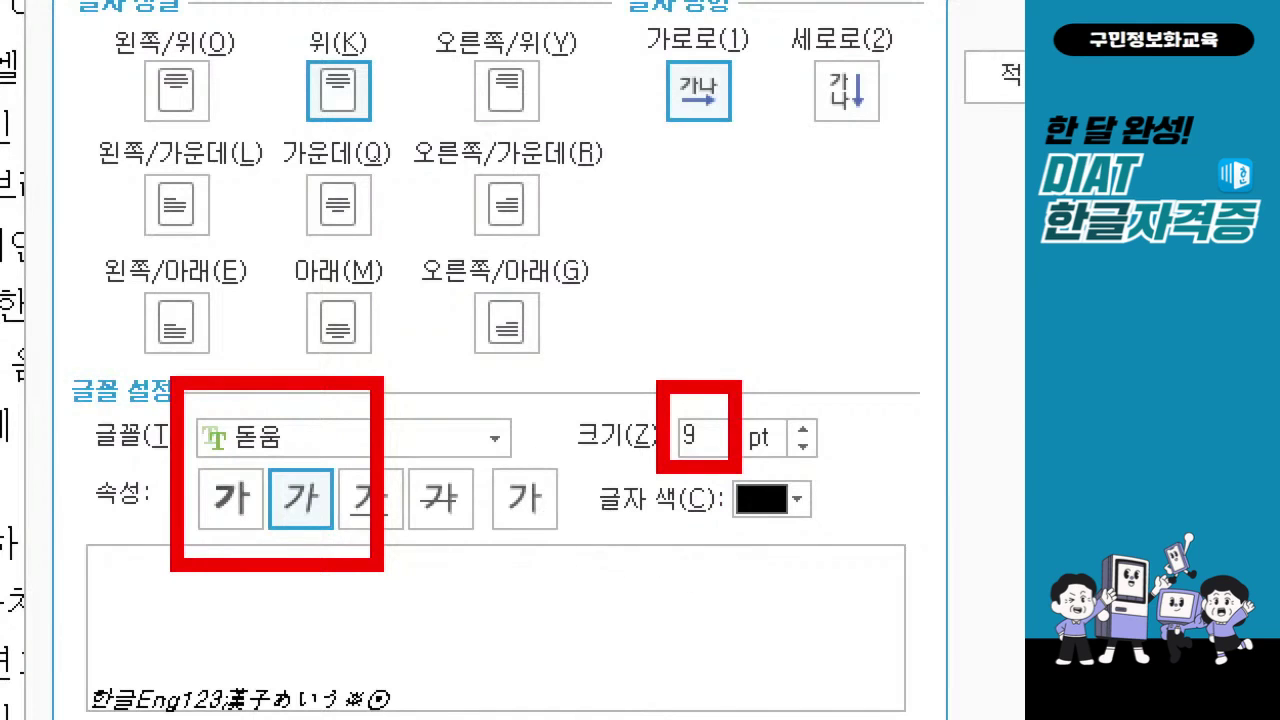
pyautogui.press('Escape')
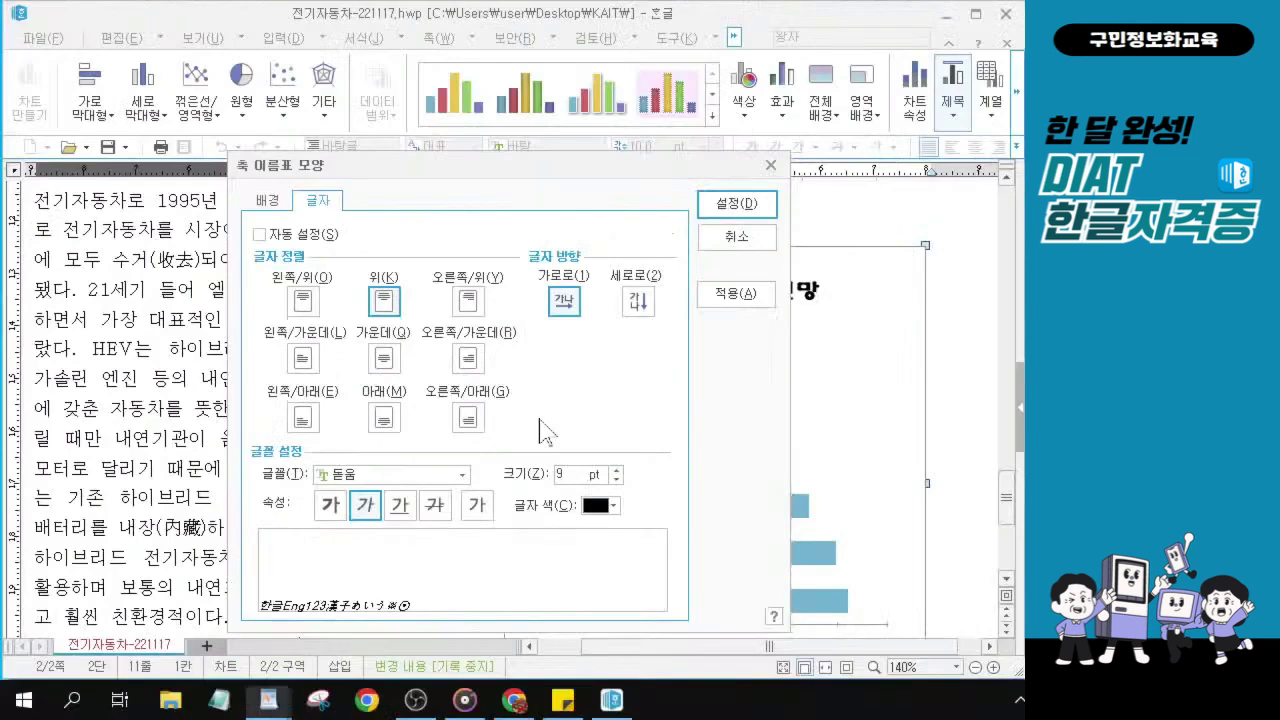
# - Apply the year axis label settings and open the formatting settings of the chart's value axis labels
pyautogui.click(737, 205)
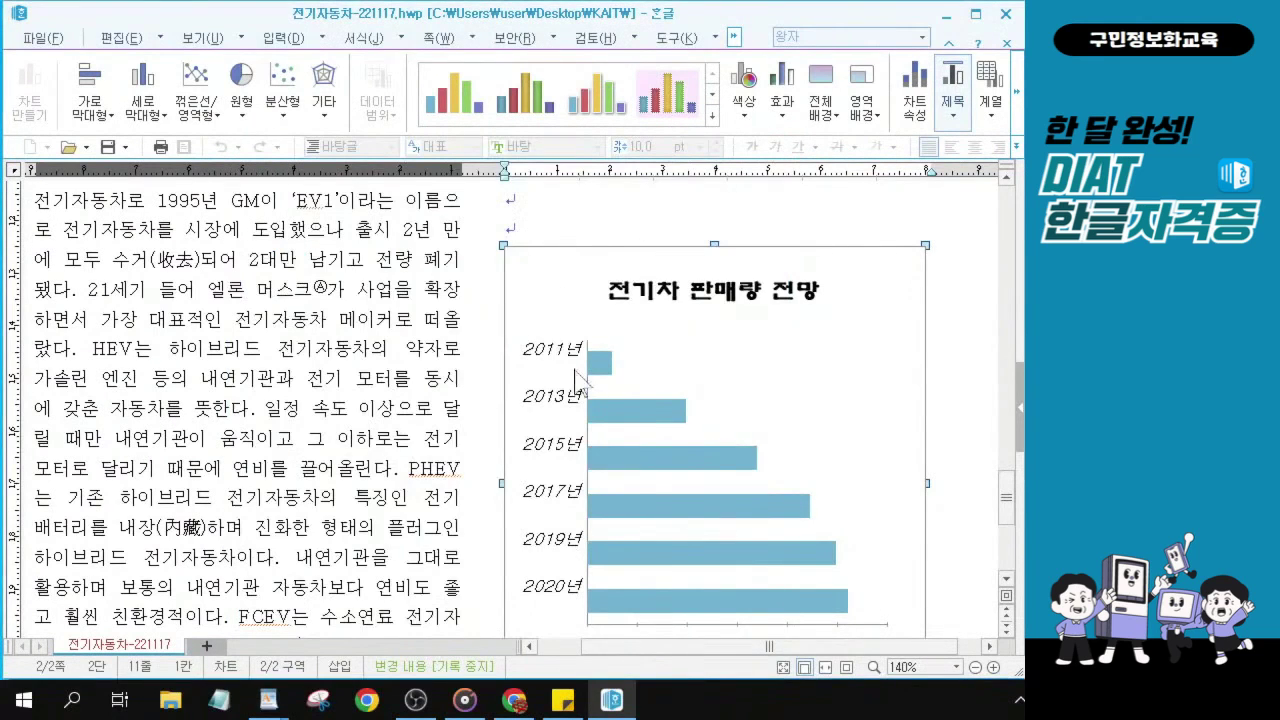
pyautogui.scroll(-3, 621, 543)
pyautogui.scroll(1, 690, 460)
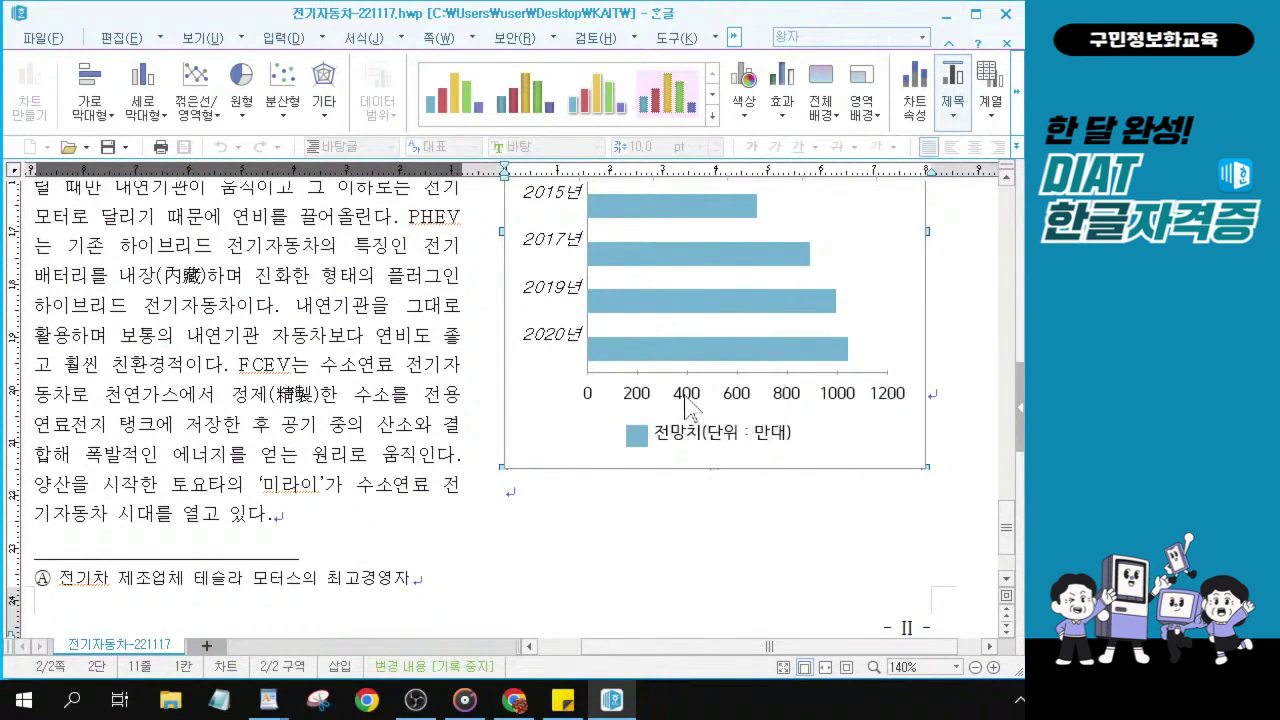
pyautogui.hotkey('alt', 'Tab')
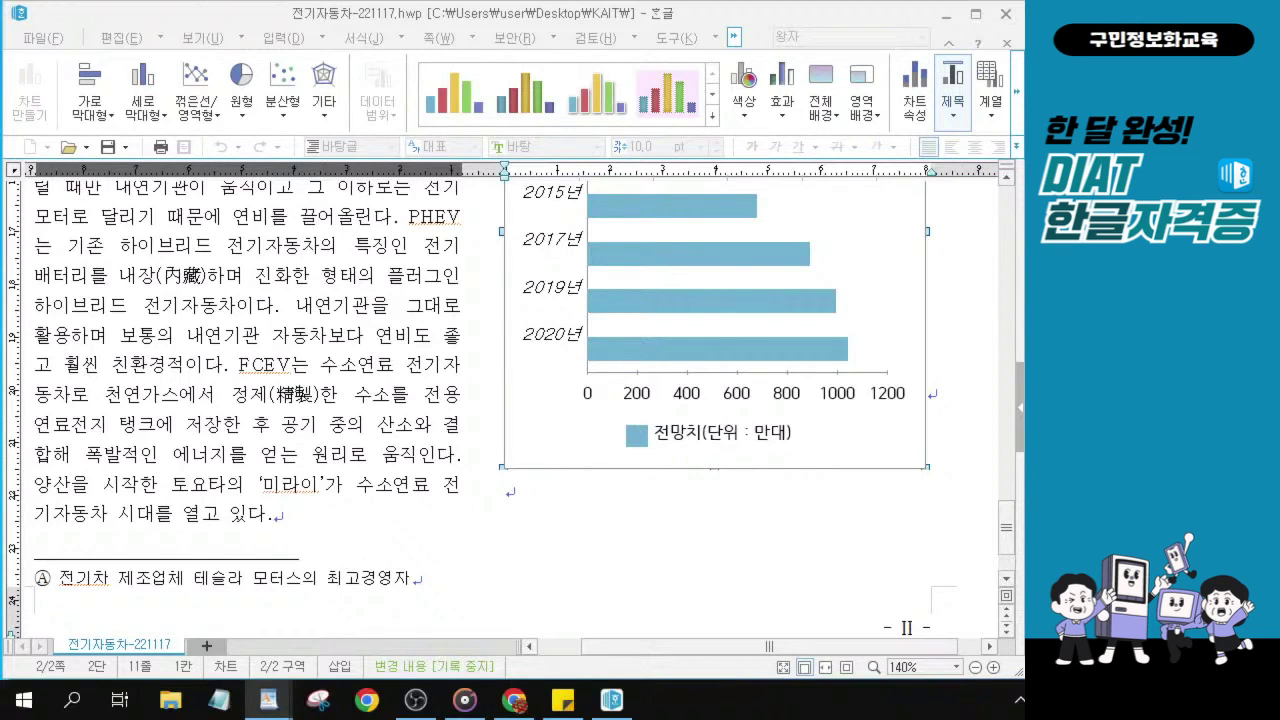
pyautogui.click(692, 404)
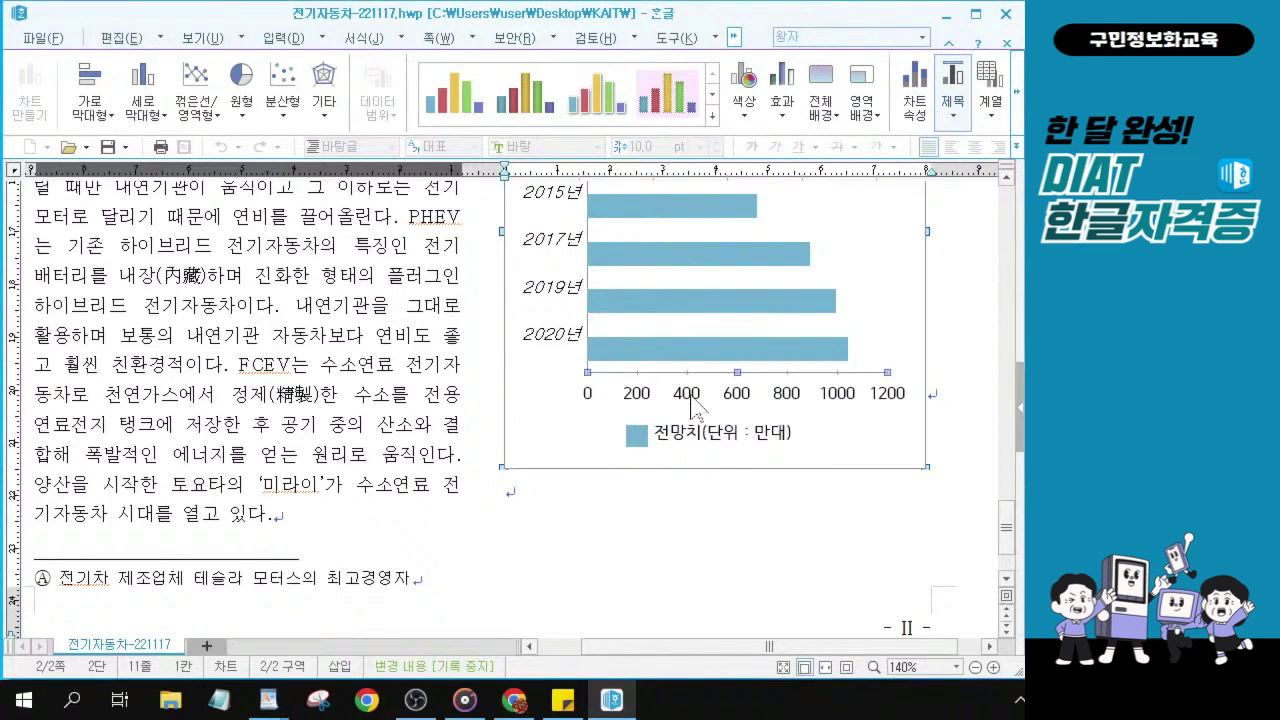
pyautogui.doubleClick(691, 398)
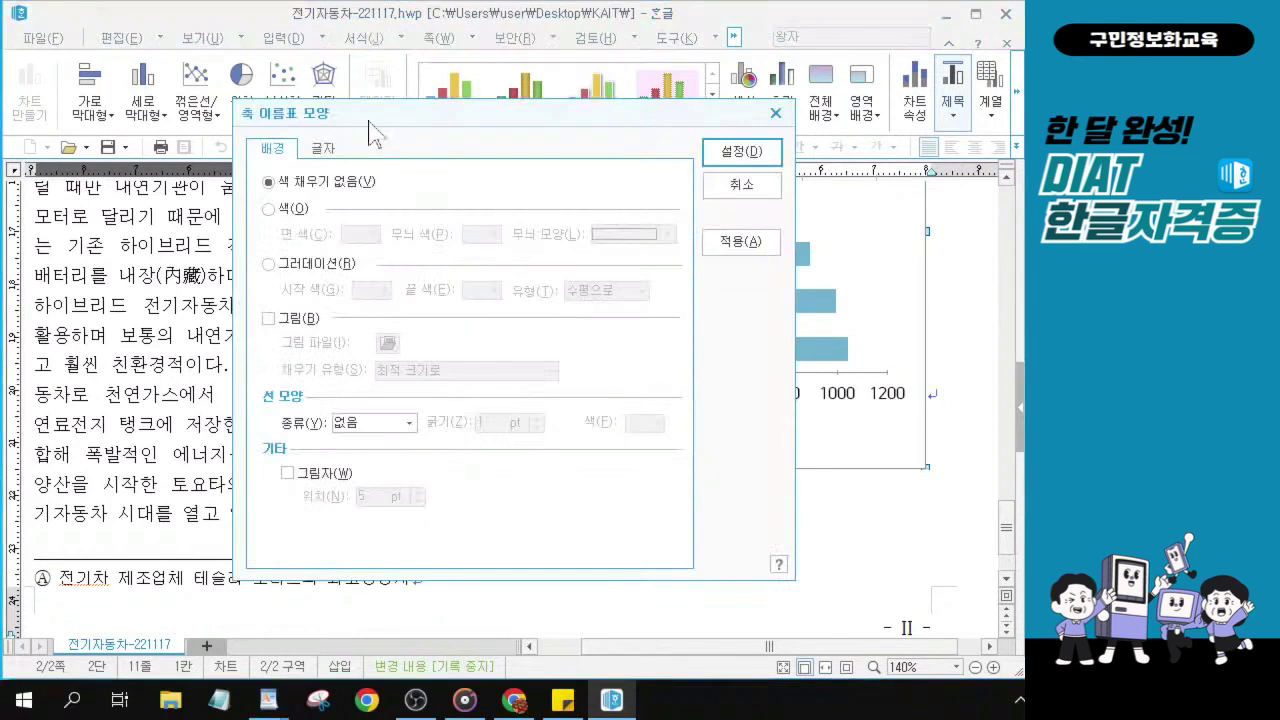
pyautogui.moveTo(264, 121); pyautogui.dragTo(287, 181)
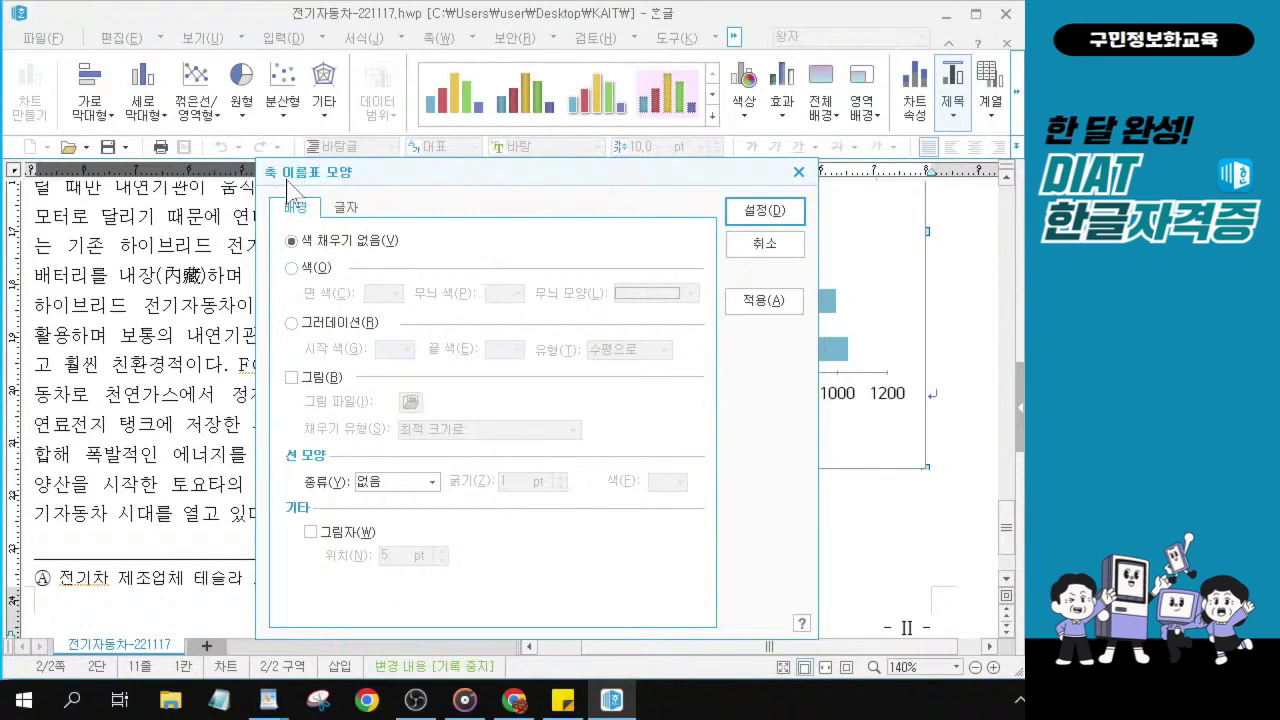
# - Set the font of the value axis labels to 돋움 in italic and apply the settings
pyautogui.click(349, 210)
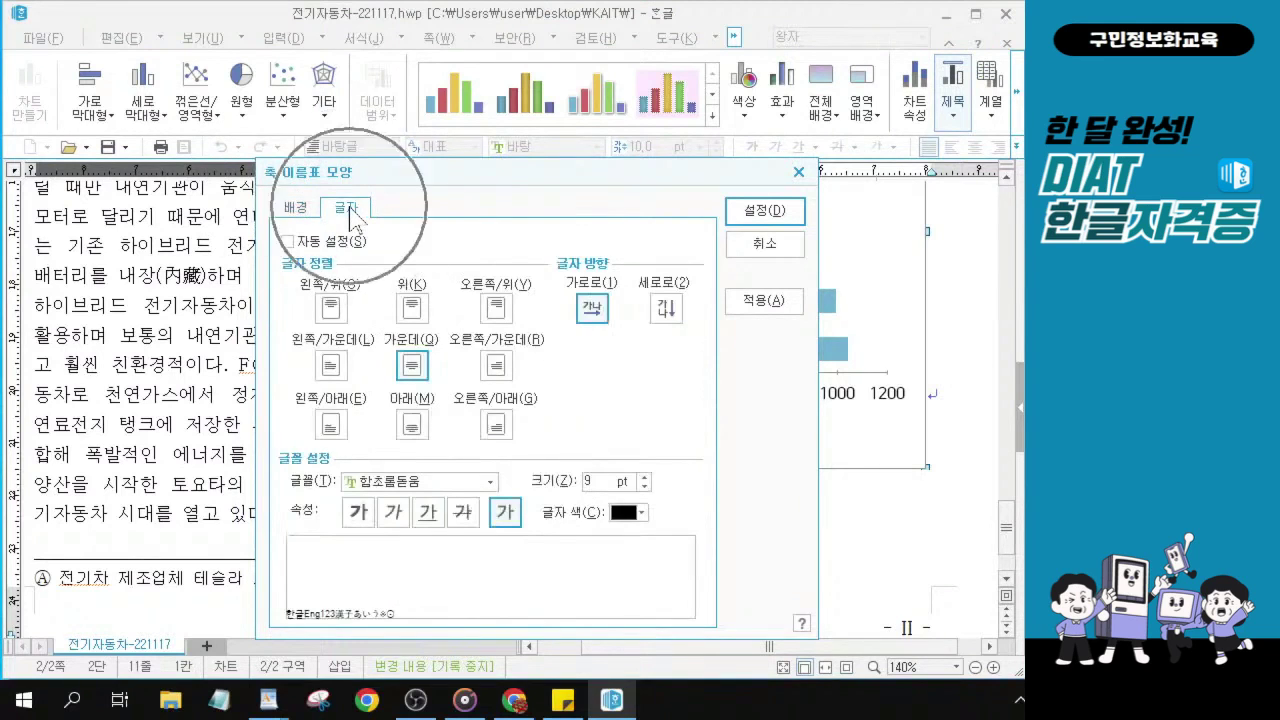
pyautogui.click(491, 484)
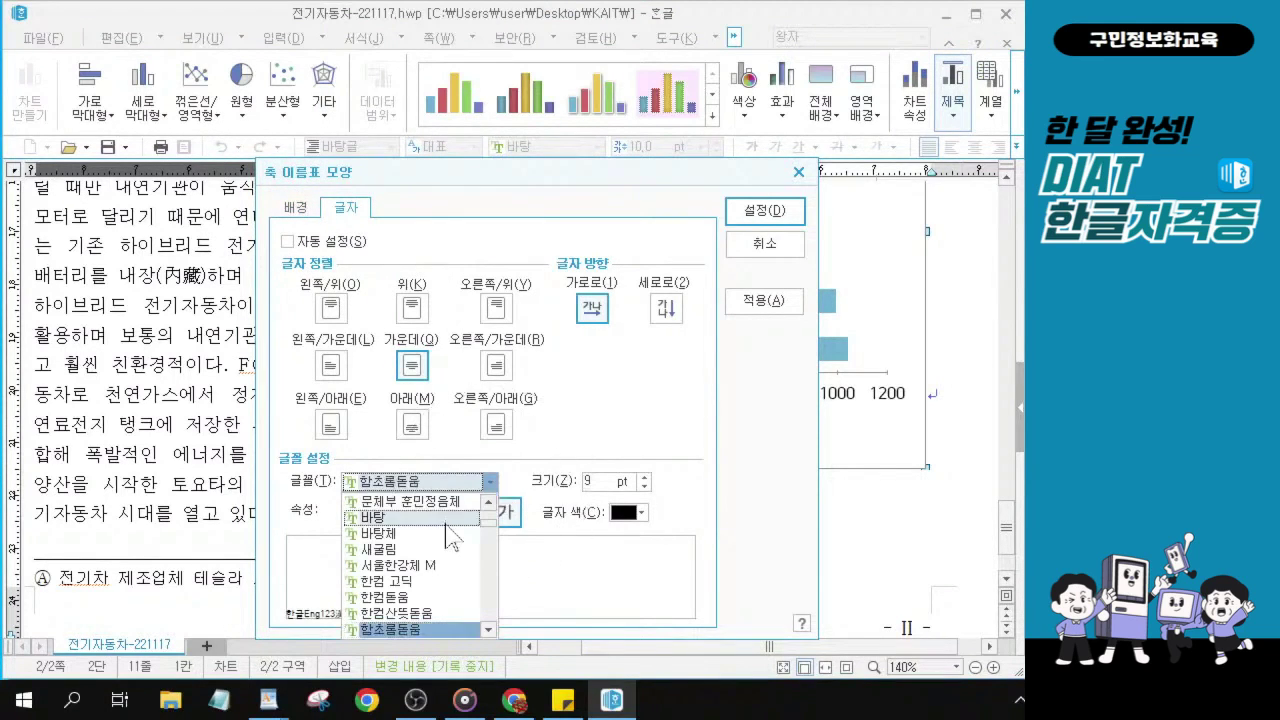
pyautogui.scroll(4, 440, 530)
pyautogui.scroll(1, 447, 532)
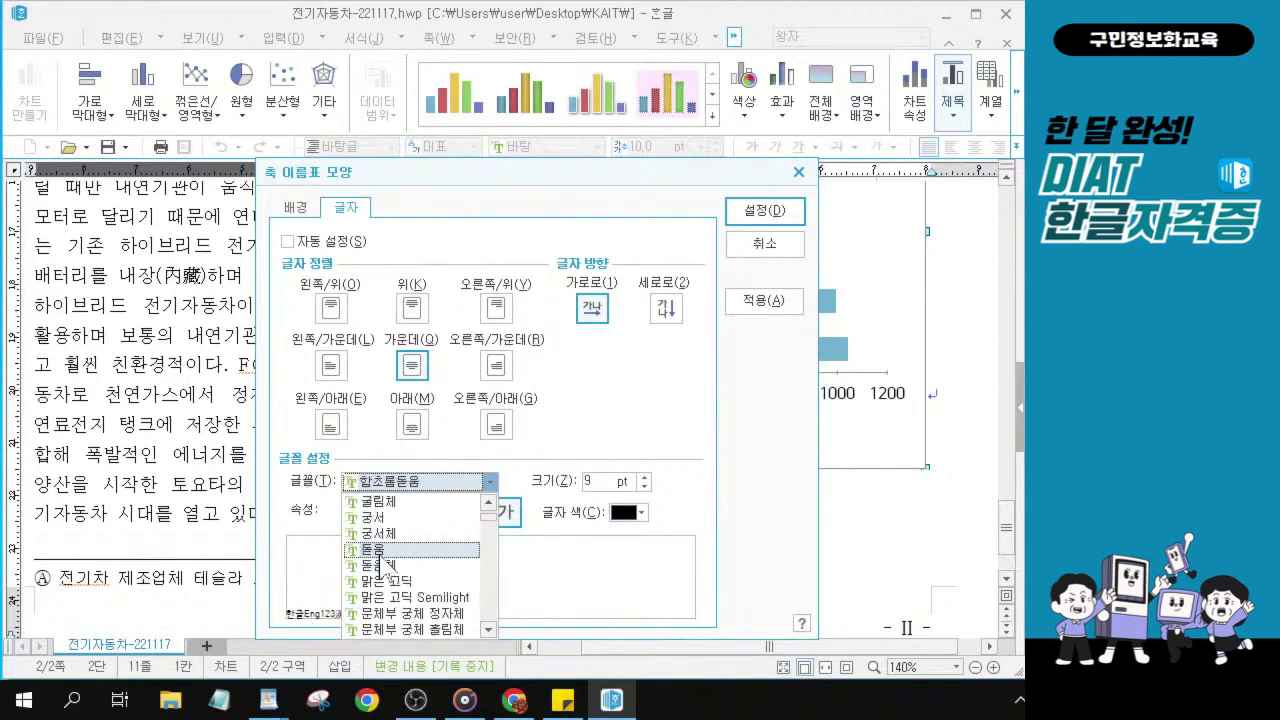
pyautogui.click(383, 551)
pyautogui.click(393, 513)
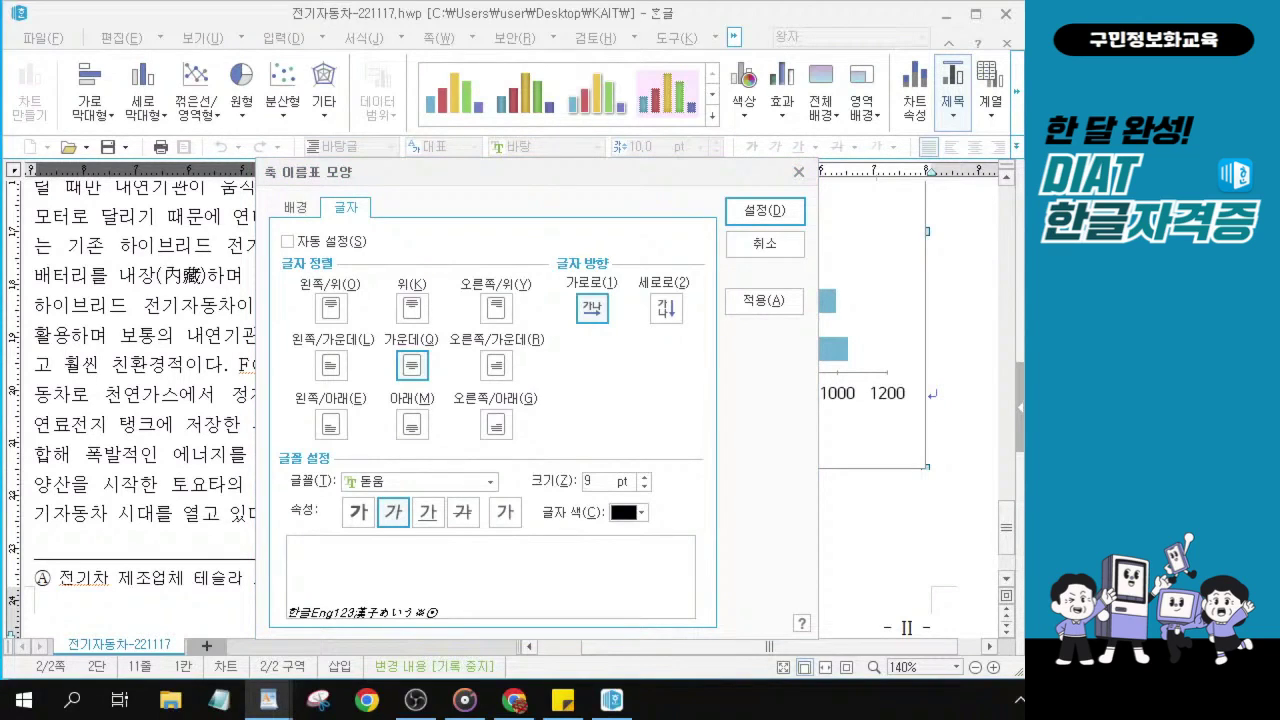
pyautogui.click(389, 514)
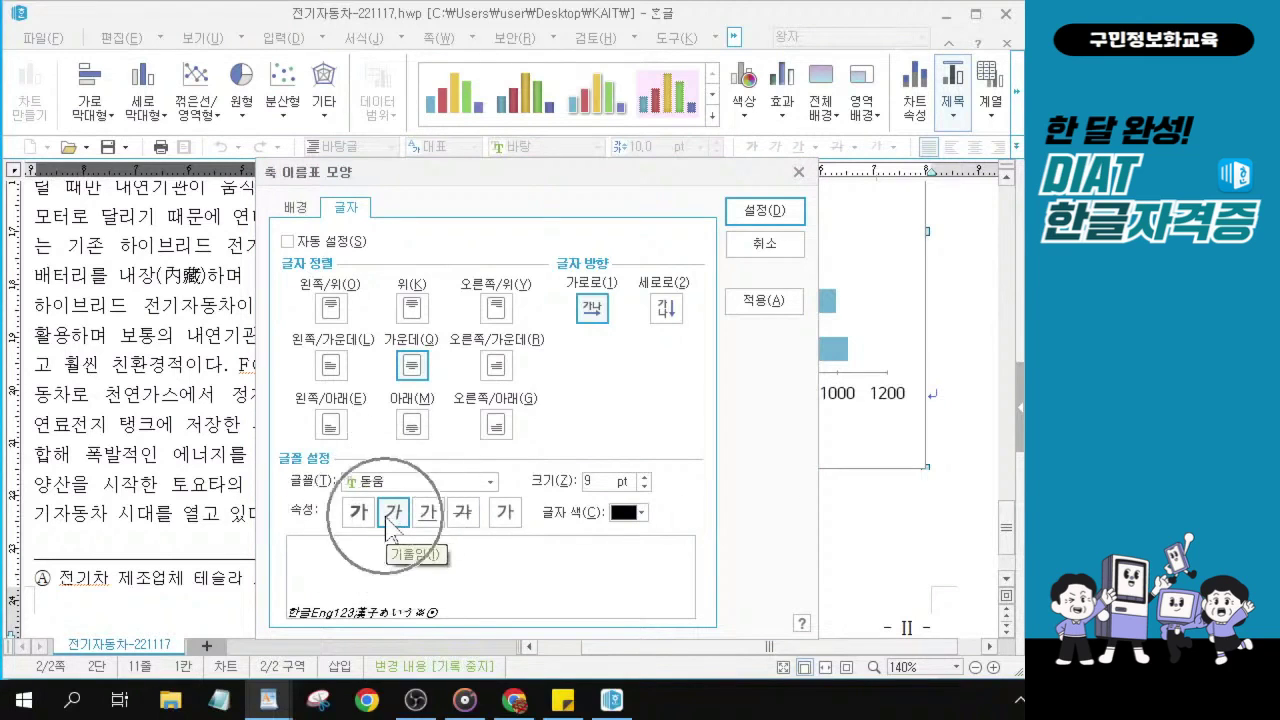
pyautogui.click(755, 213)
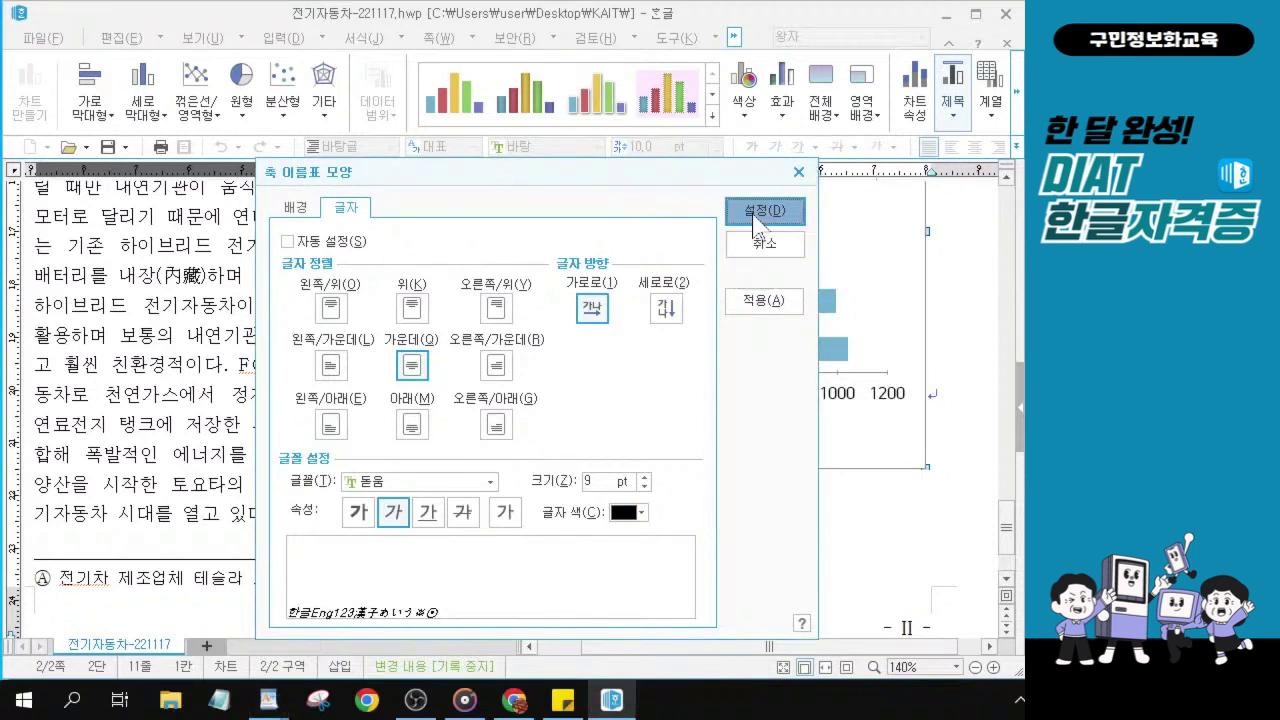
pyautogui.click(755, 216)
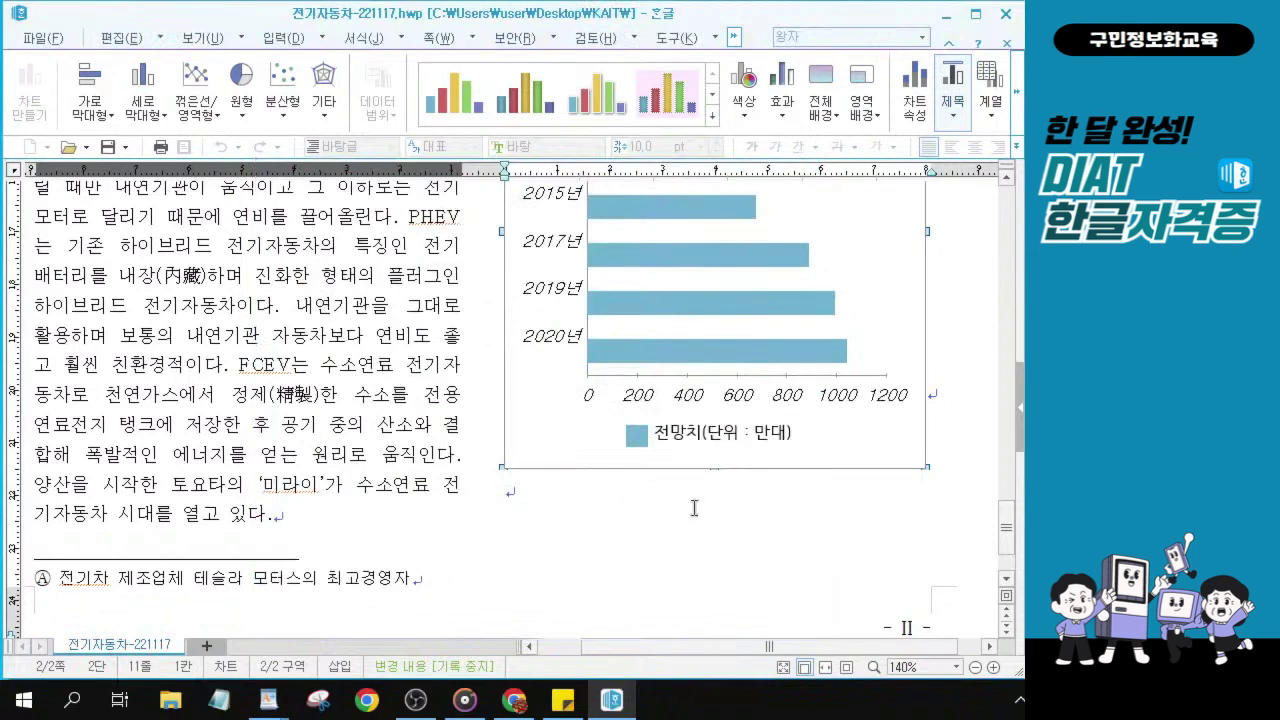
# - Set the font of the chart legend 전망치(단위 : 만대) to 돋움 in italic and apply the settings
pyautogui.click(694, 444)
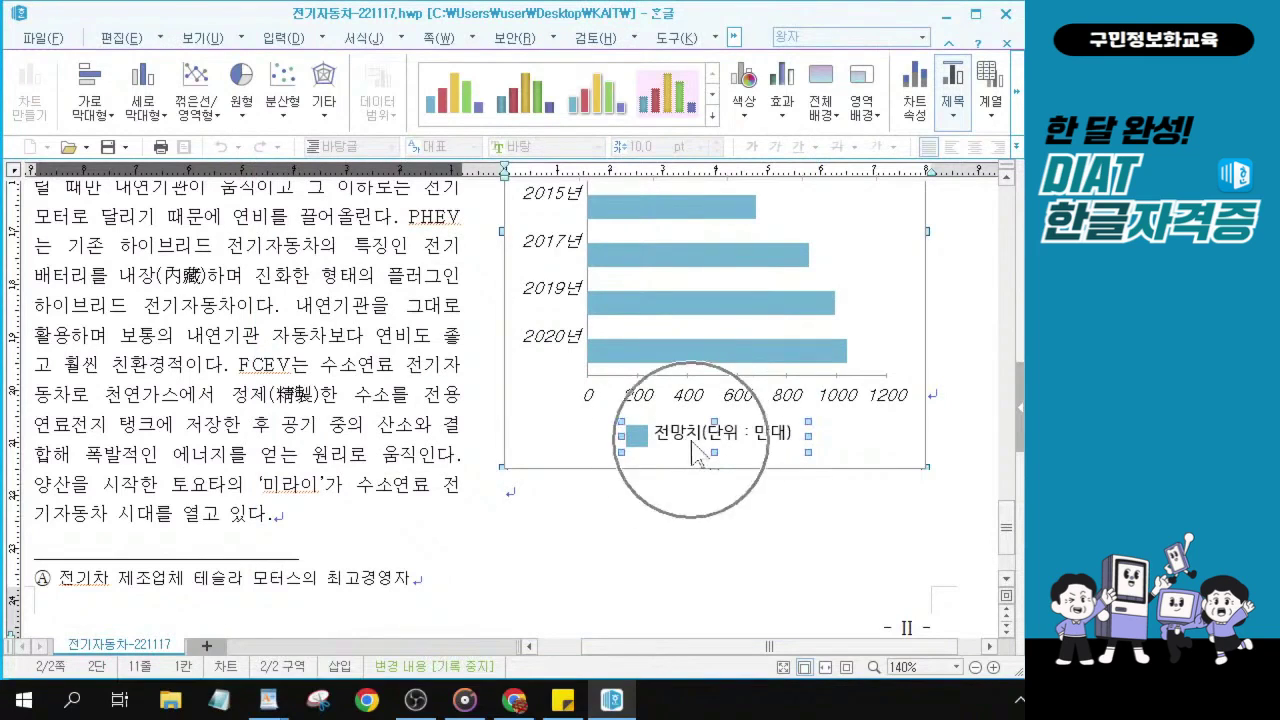
pyautogui.hotkey('alt', 'Tab')
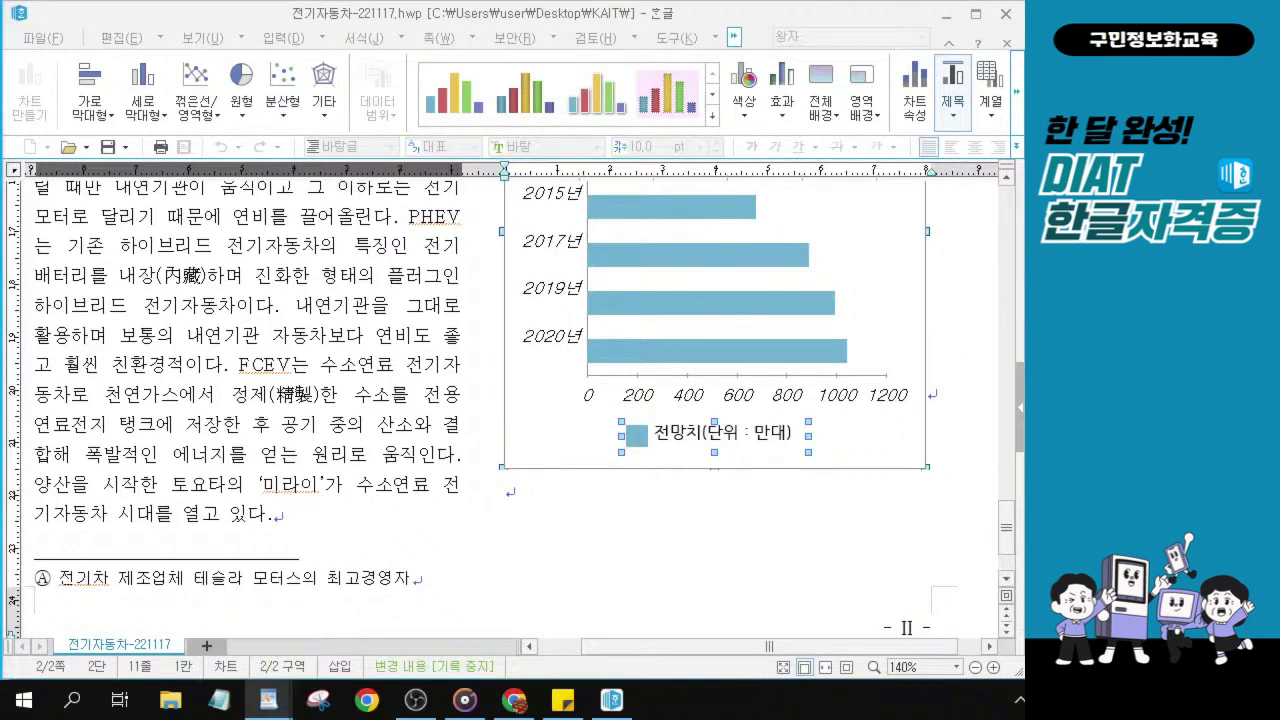
pyautogui.doubleClick(688, 440)
pyautogui.click(325, 150)
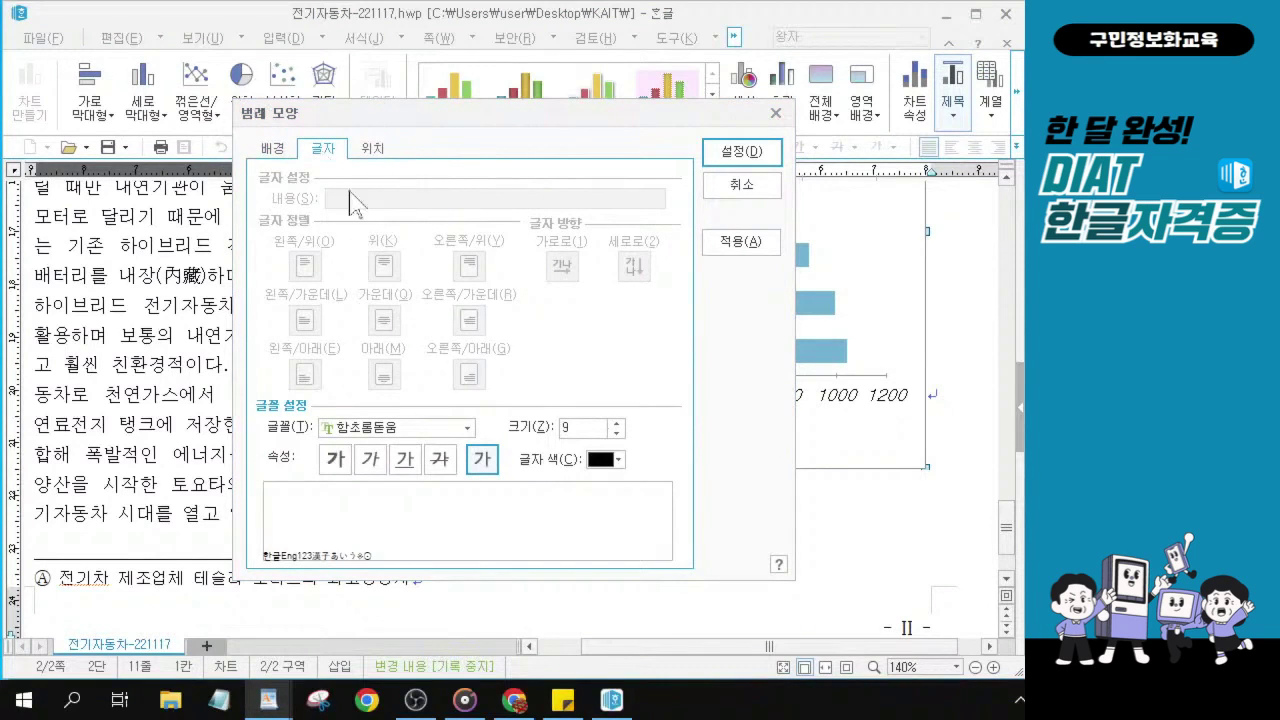
pyautogui.click(465, 428)
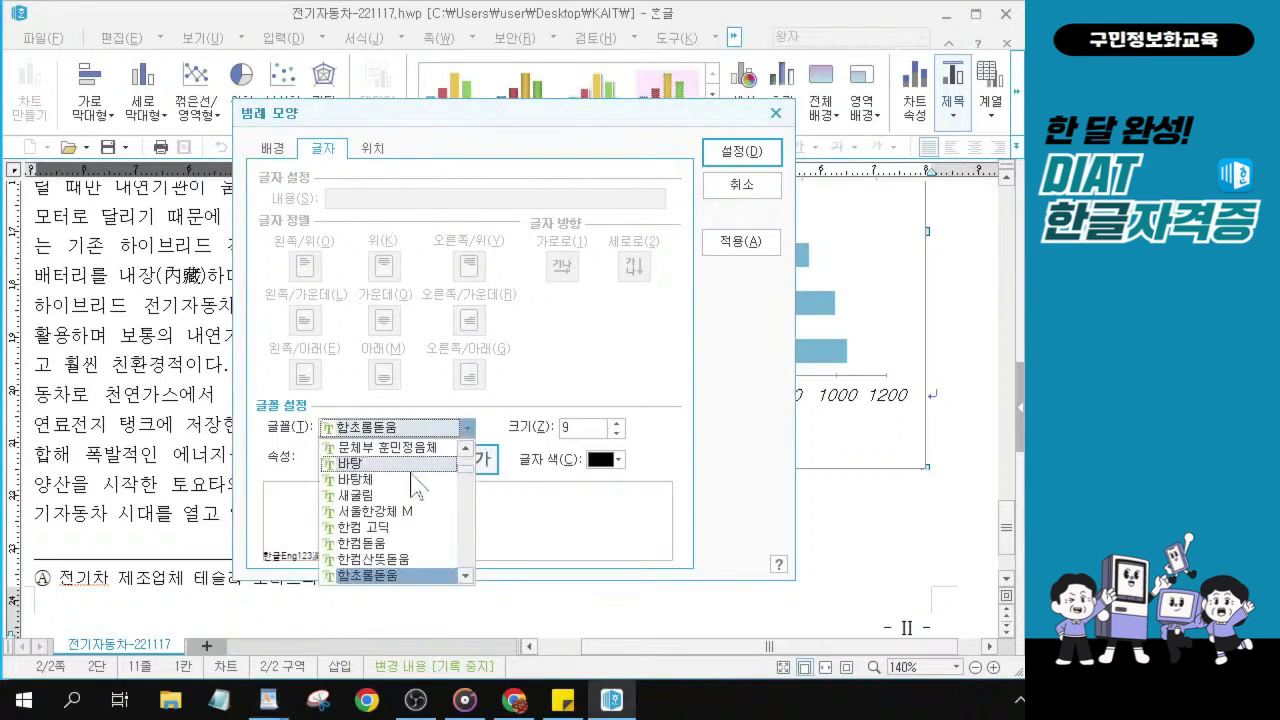
pyautogui.scroll(4, 407, 500)
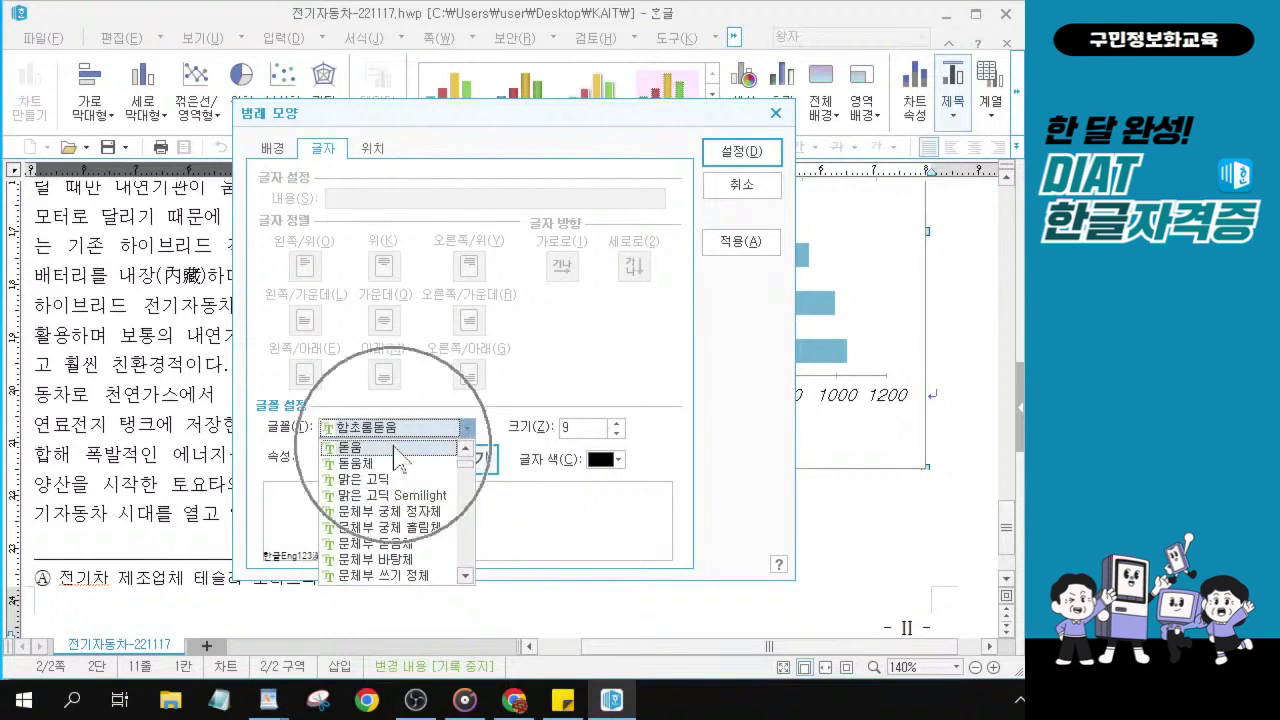
pyautogui.click(395, 448)
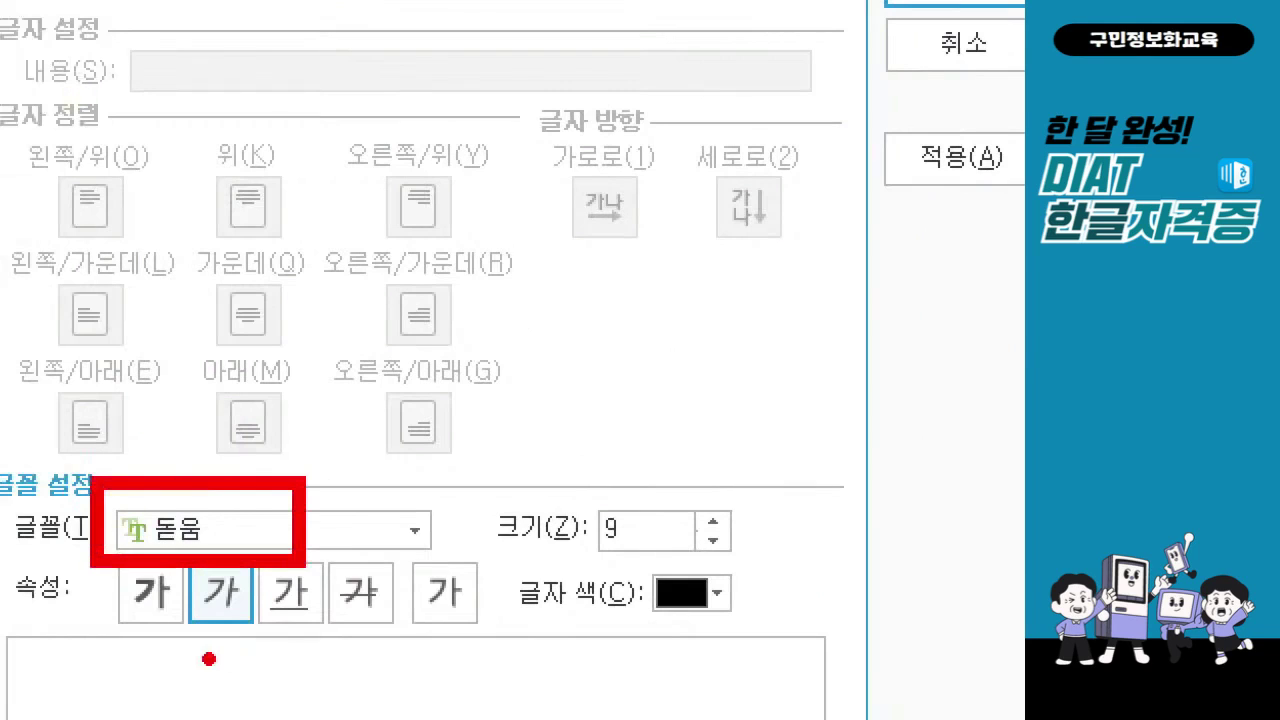
pyautogui.moveTo(176, 648); pyautogui.dragTo(290, 653)
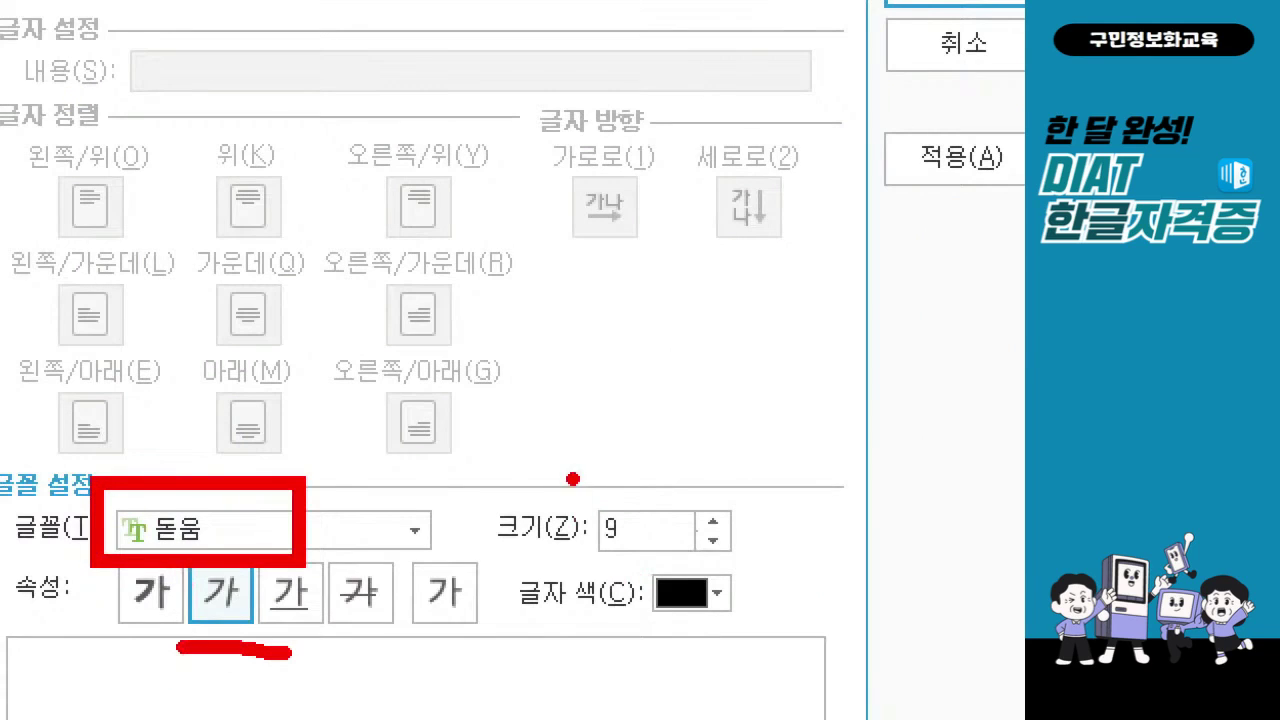
pyautogui.moveTo(570, 477); pyautogui.dragTo(688, 582)
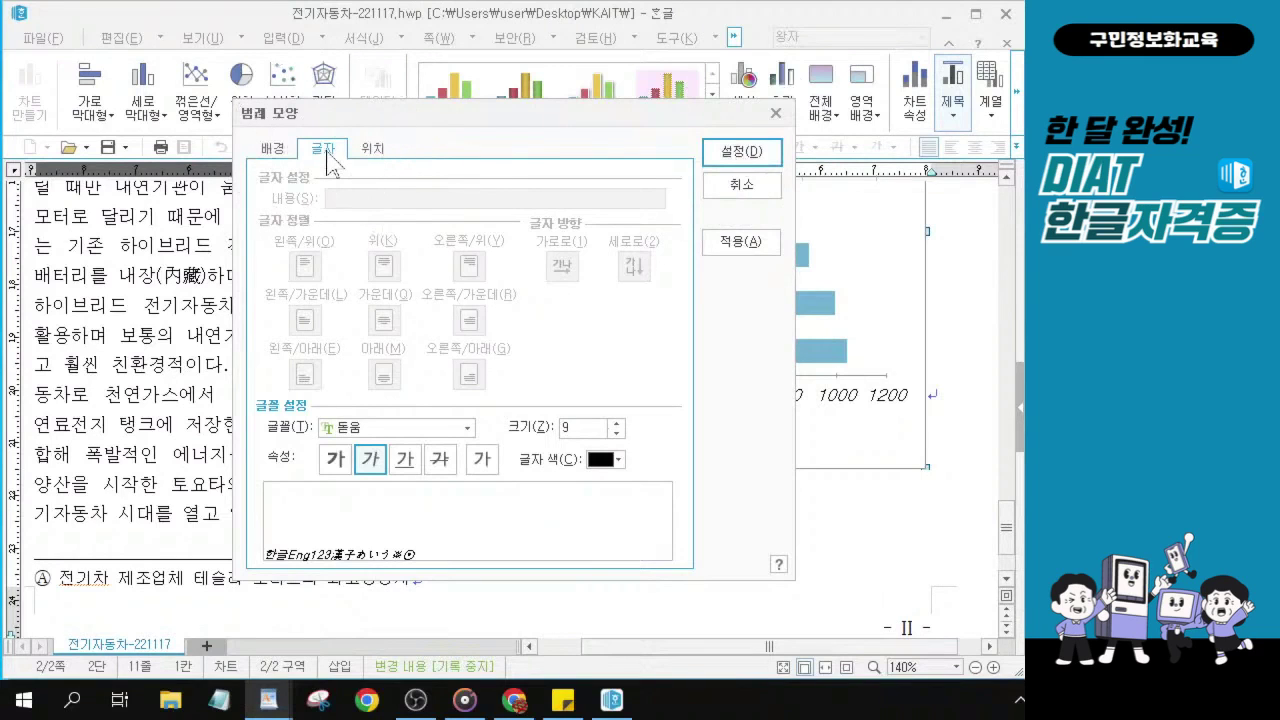
pyautogui.click(729, 156)
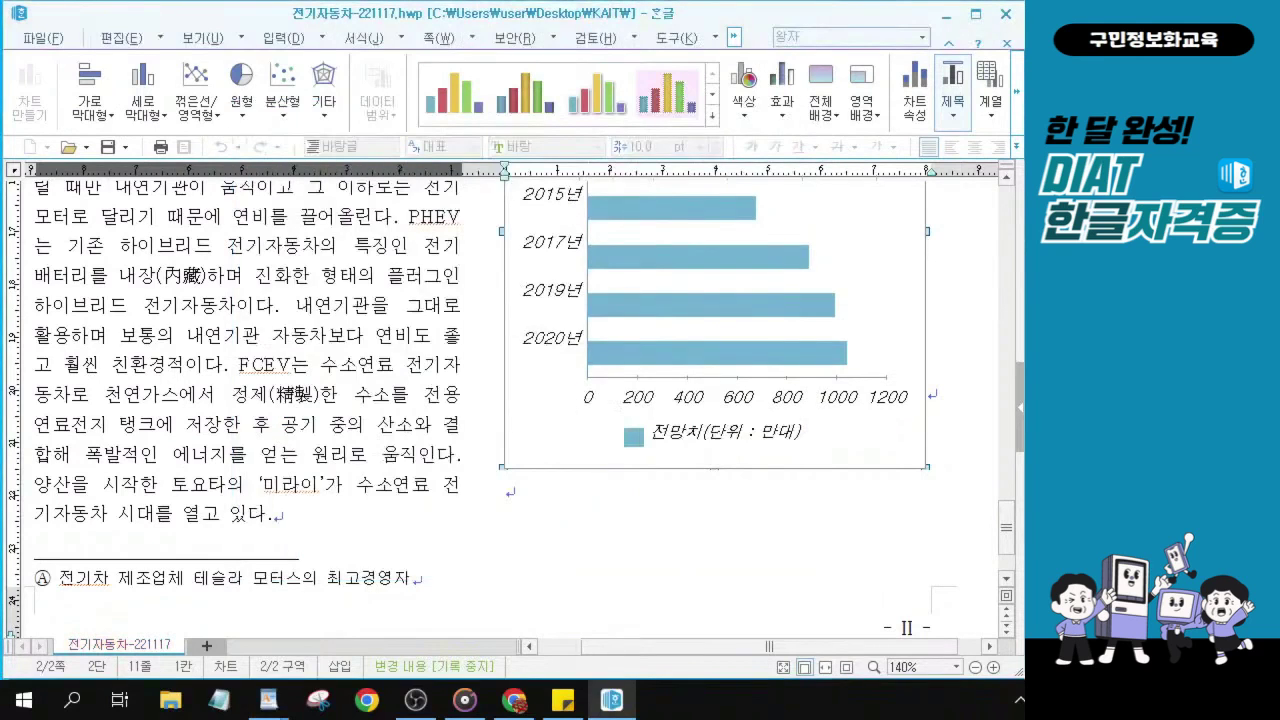
# - Leave chart editing and place the cursor in the body text of the first column, within the word 수소를
pyautogui.hotkey('alt', 'Tab')
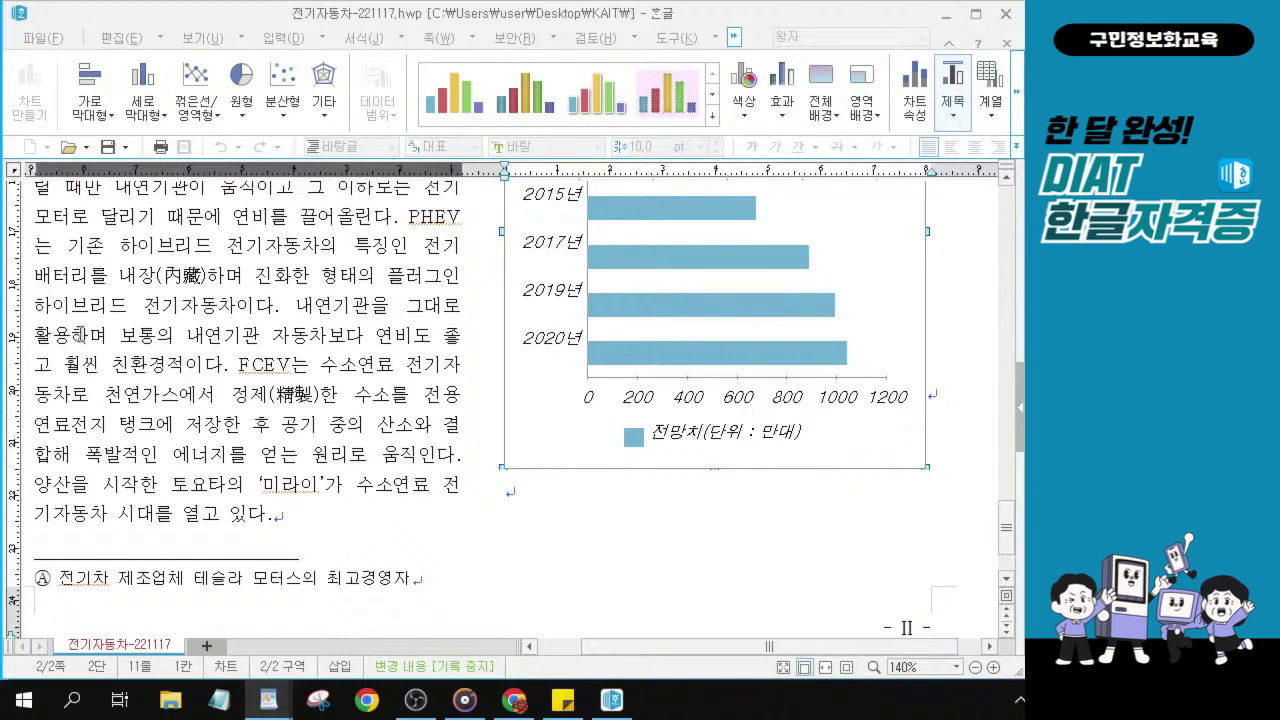
pyautogui.click(543, 518)
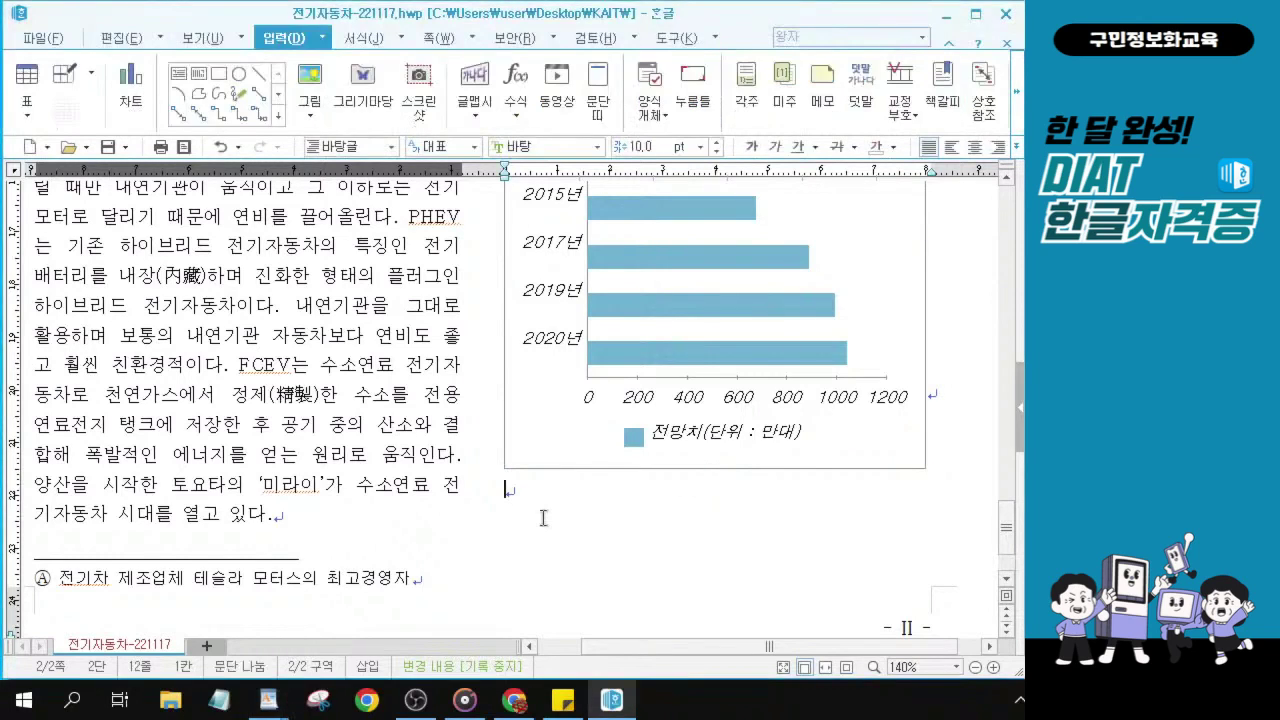
pyautogui.click(369, 408)
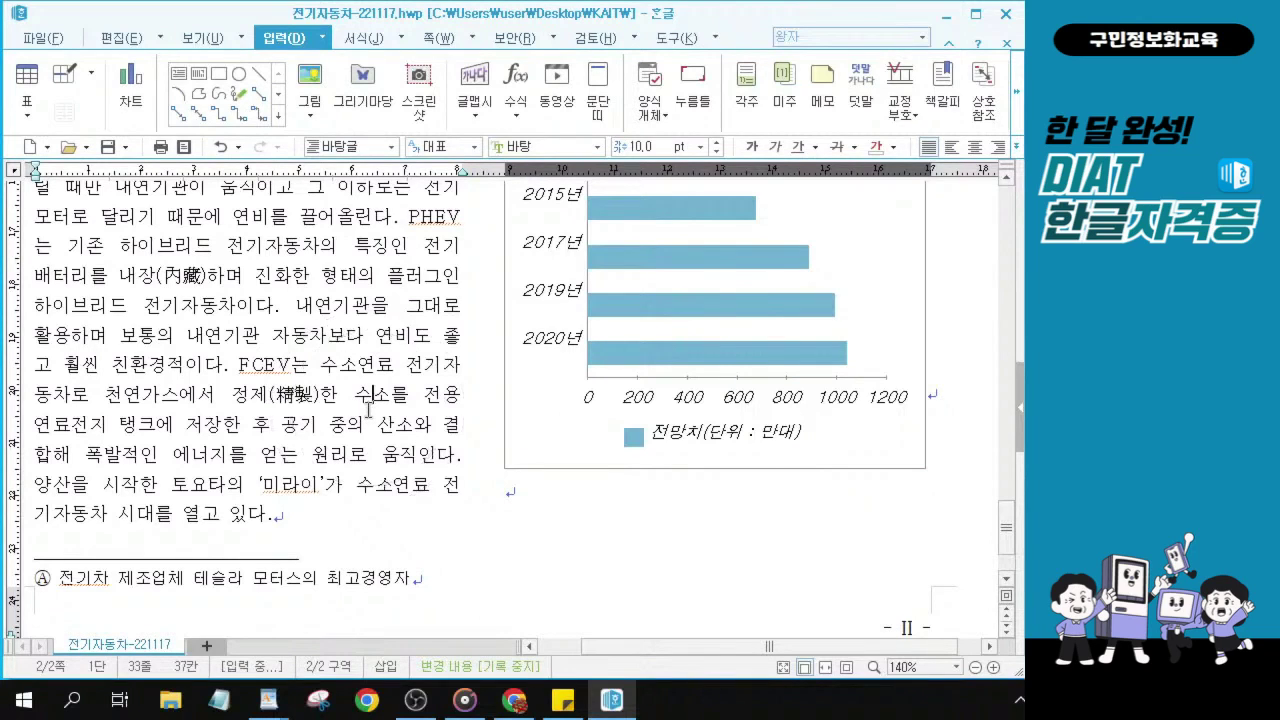
pyautogui.press('ctrl')
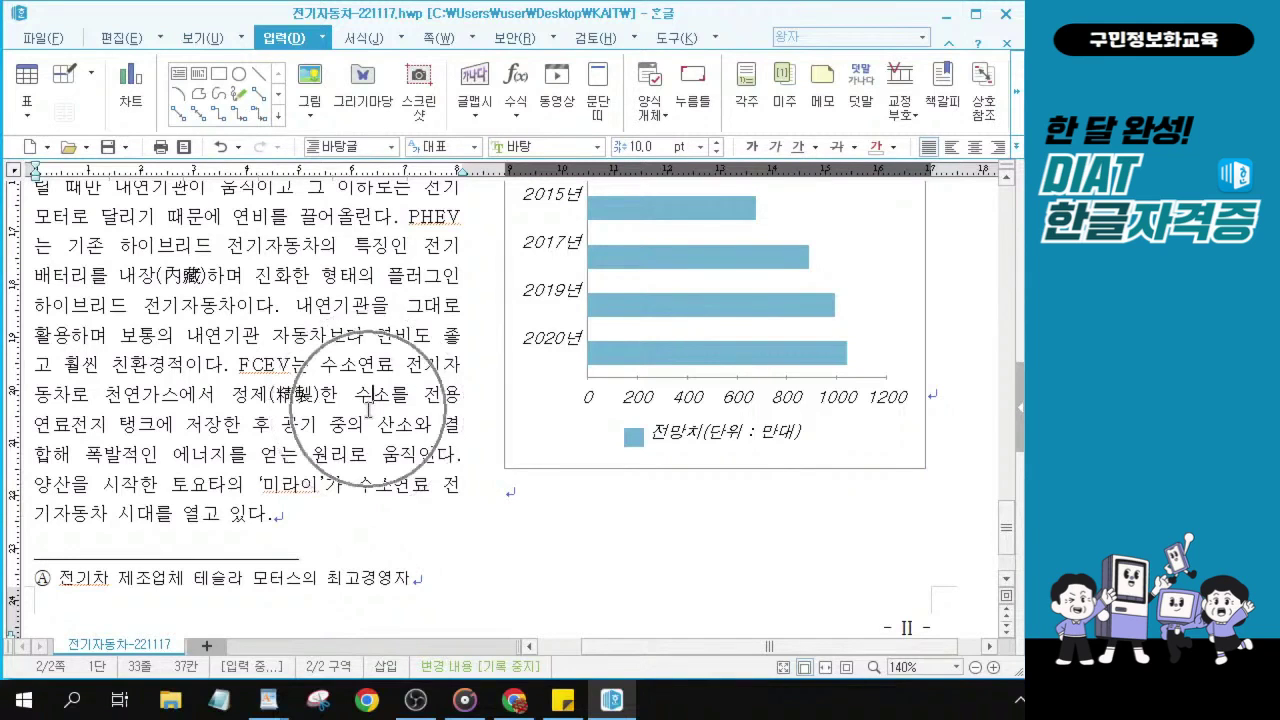
# - Set a double-line page border on all four sides for this section, with the header included (머리말 포함) inside the border
pyautogui.click(430, 38)
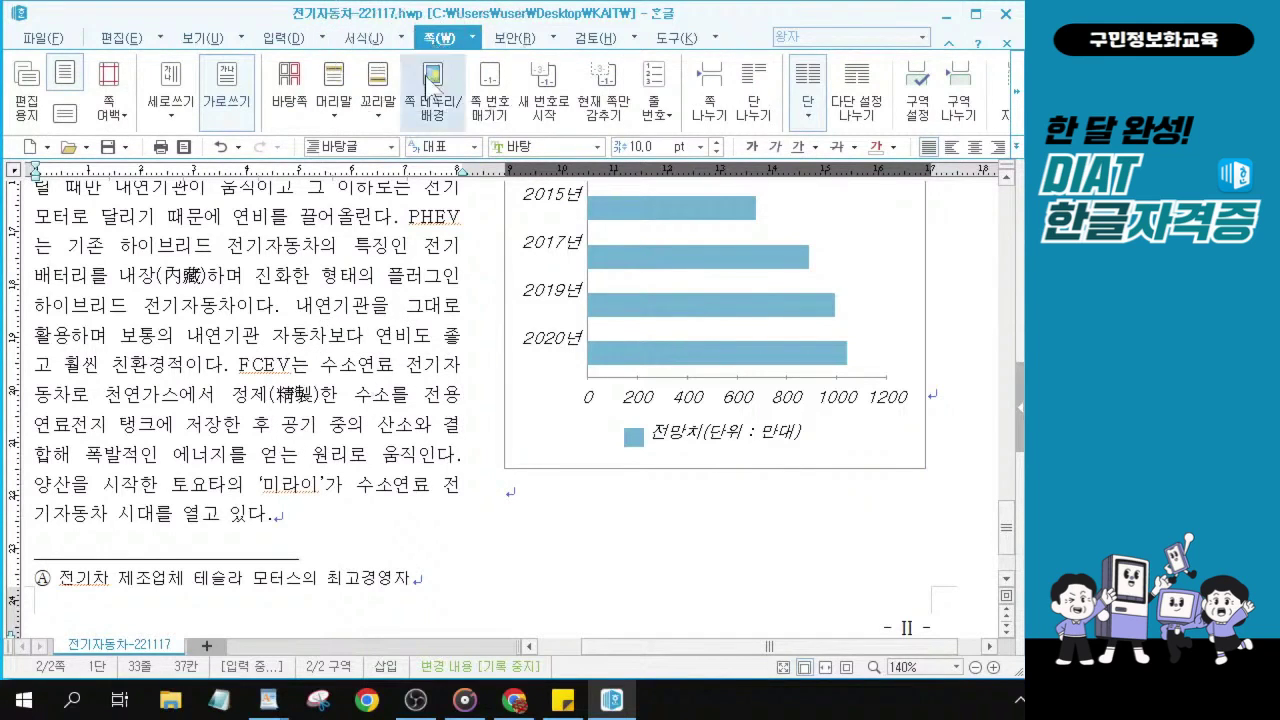
pyautogui.click(435, 115)
pyautogui.press('ctrl')
pyautogui.press('ctrl')
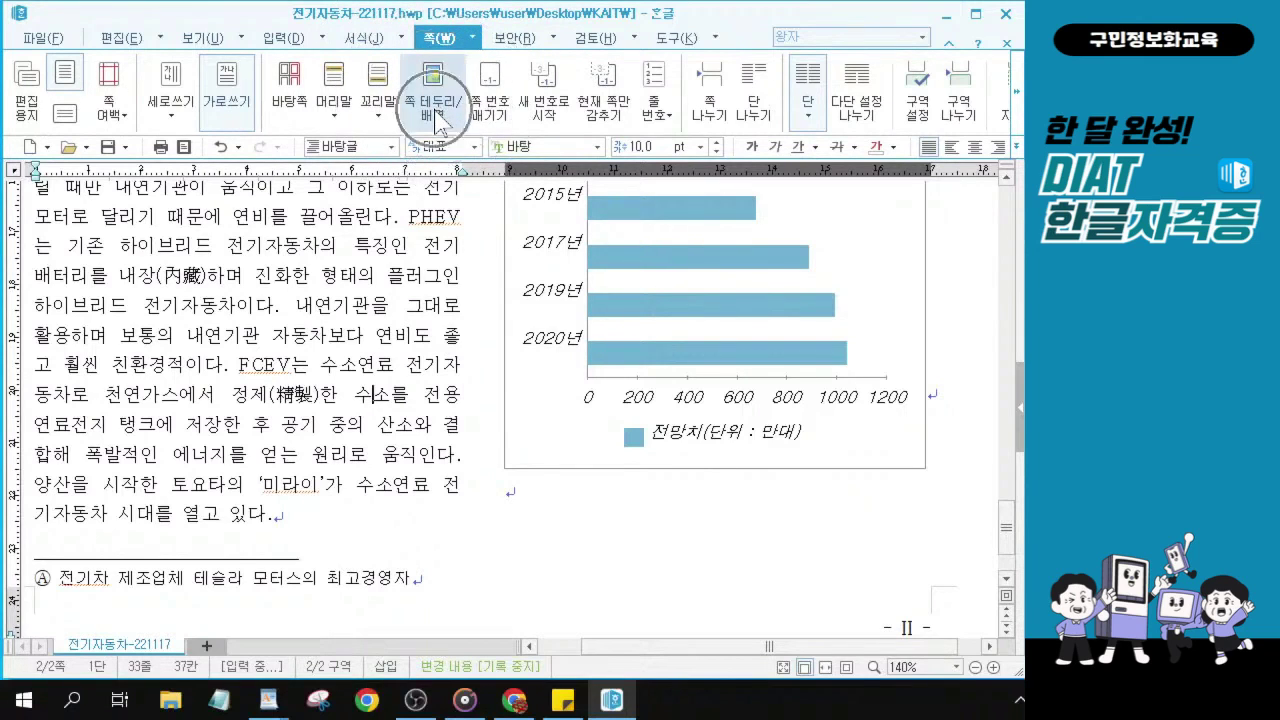
pyautogui.hotkey('alt', 'Tab')
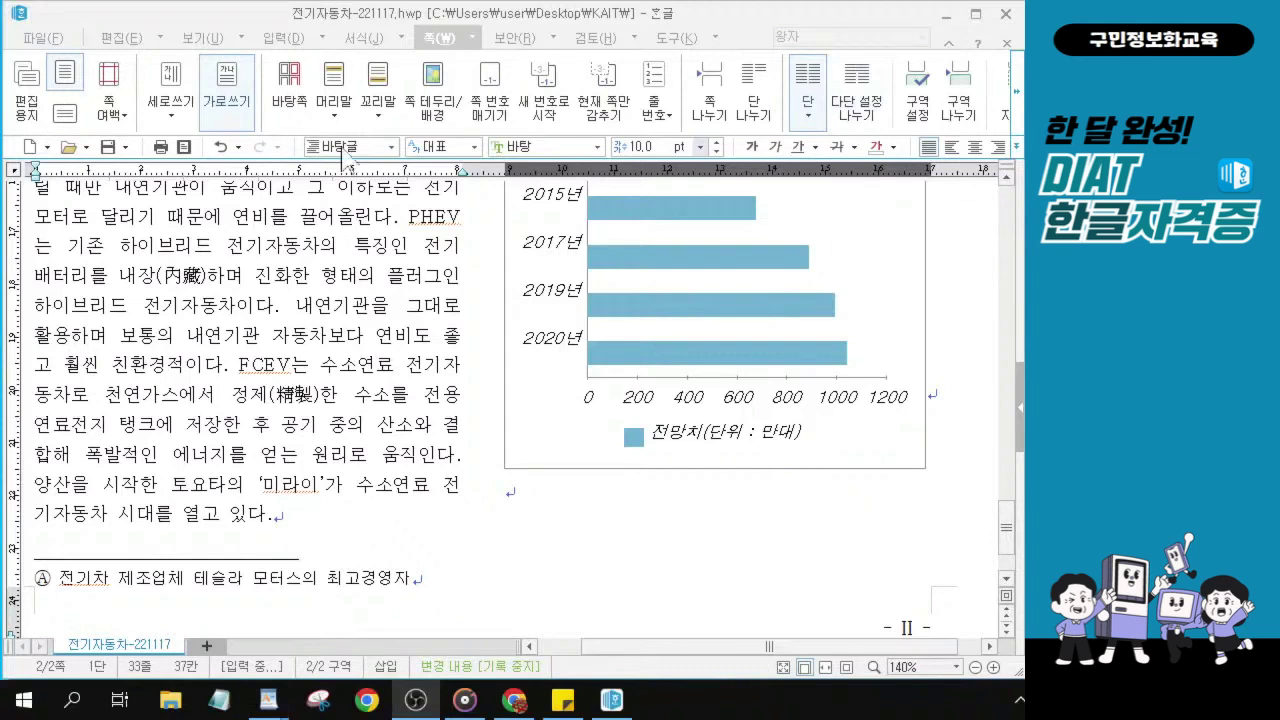
pyautogui.click(428, 95)
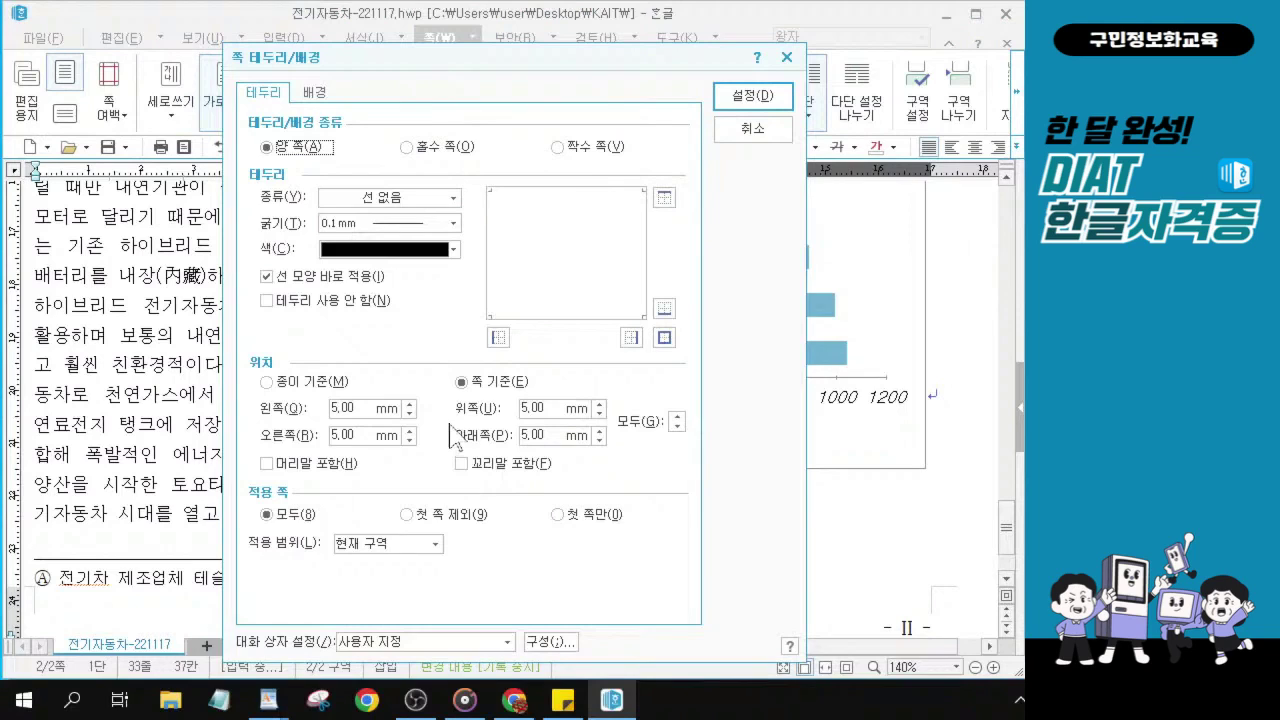
pyautogui.hotkey('alt', 'Tab')
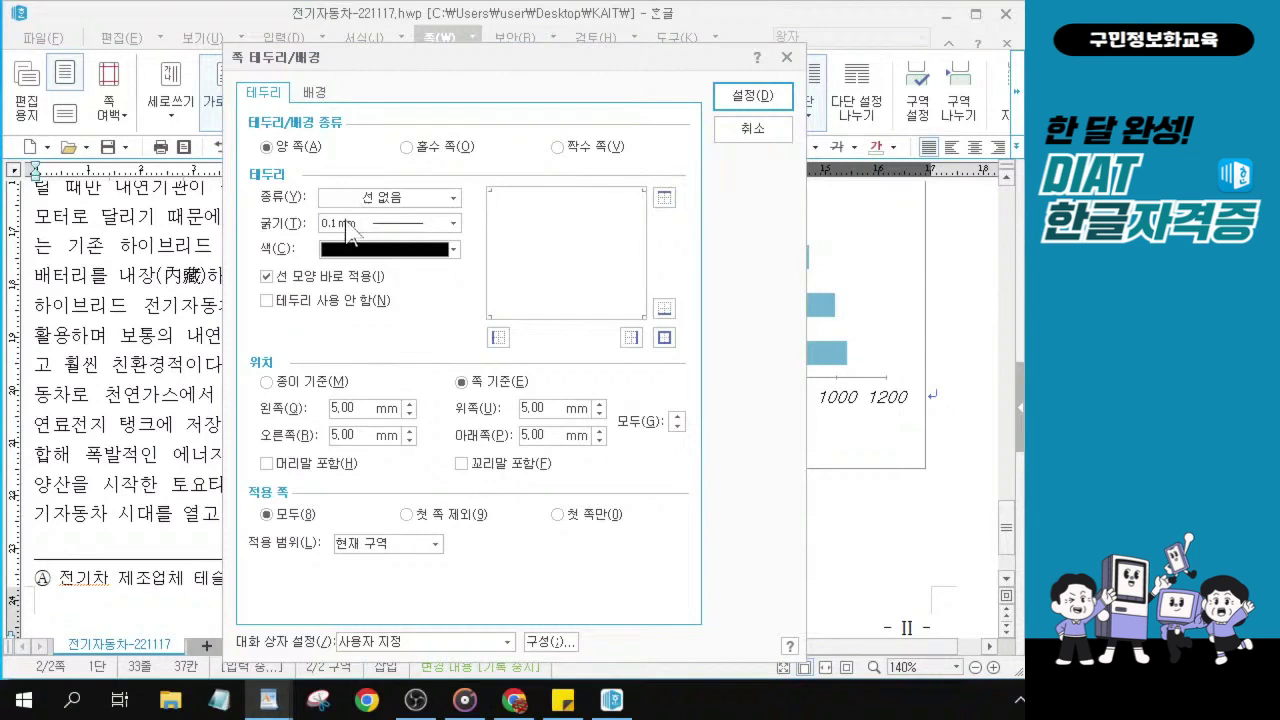
pyautogui.click(445, 200)
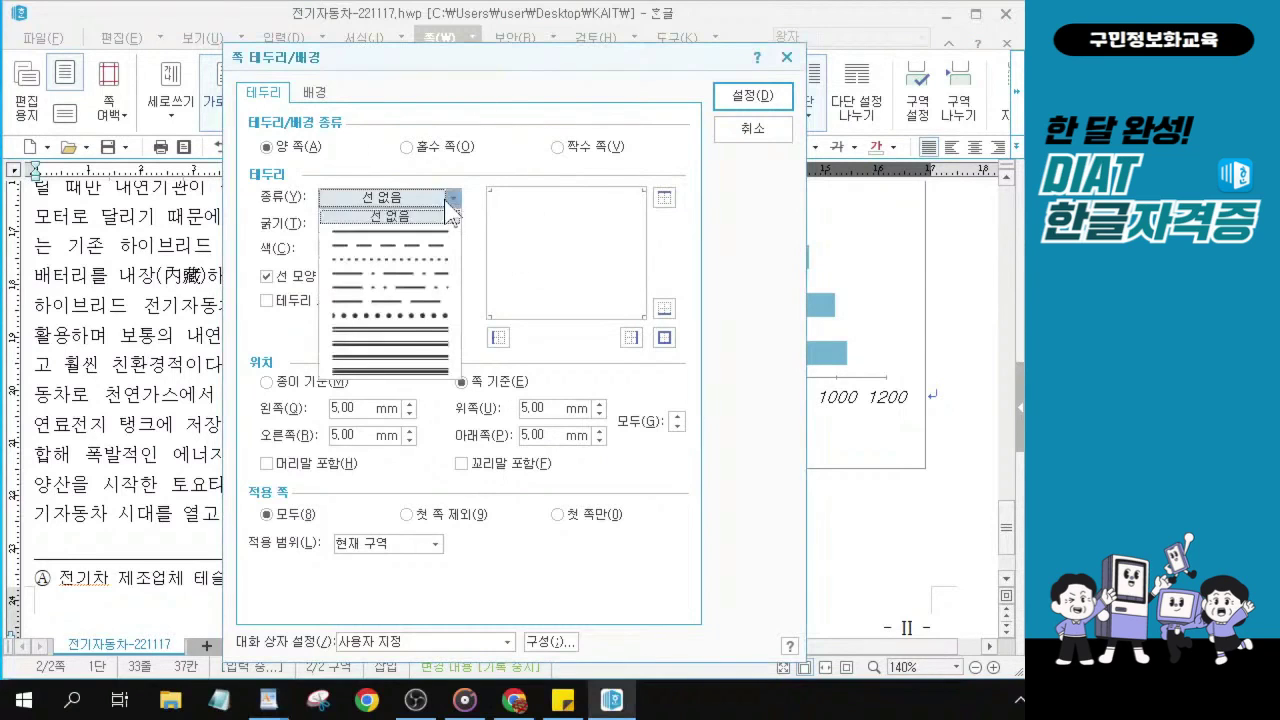
pyautogui.click(405, 331)
pyautogui.click(664, 337)
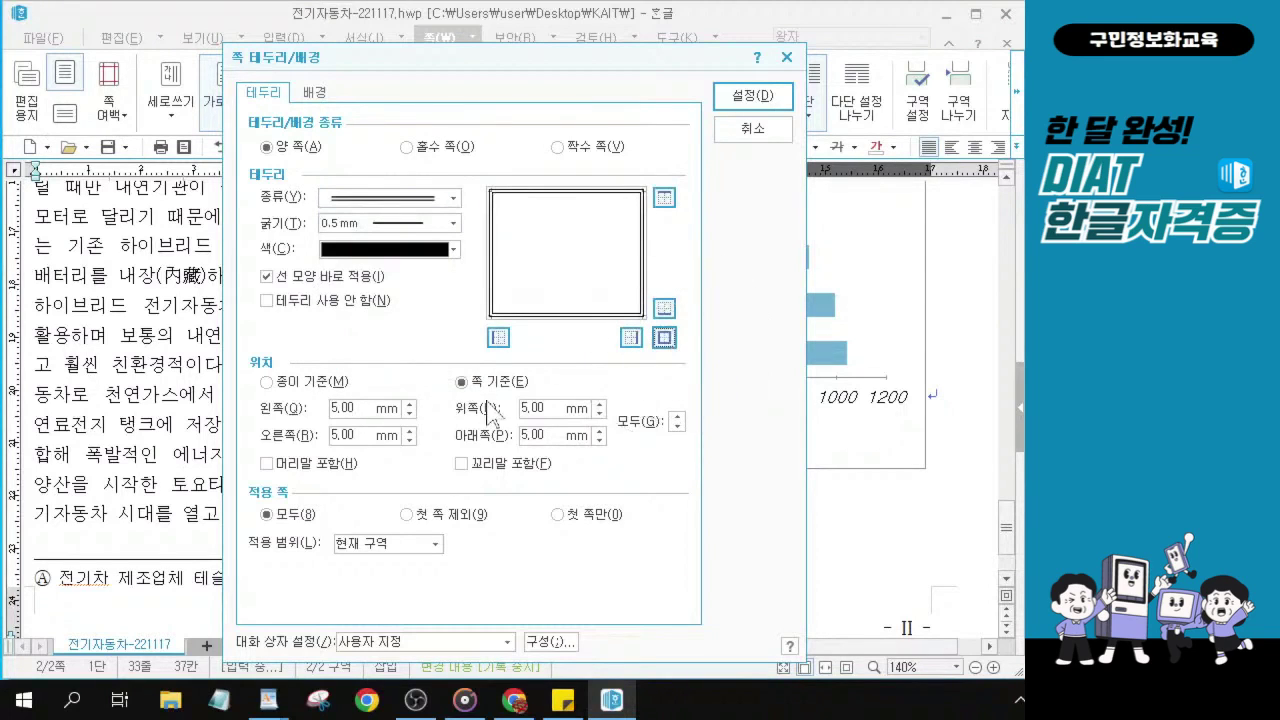
pyautogui.click(267, 464)
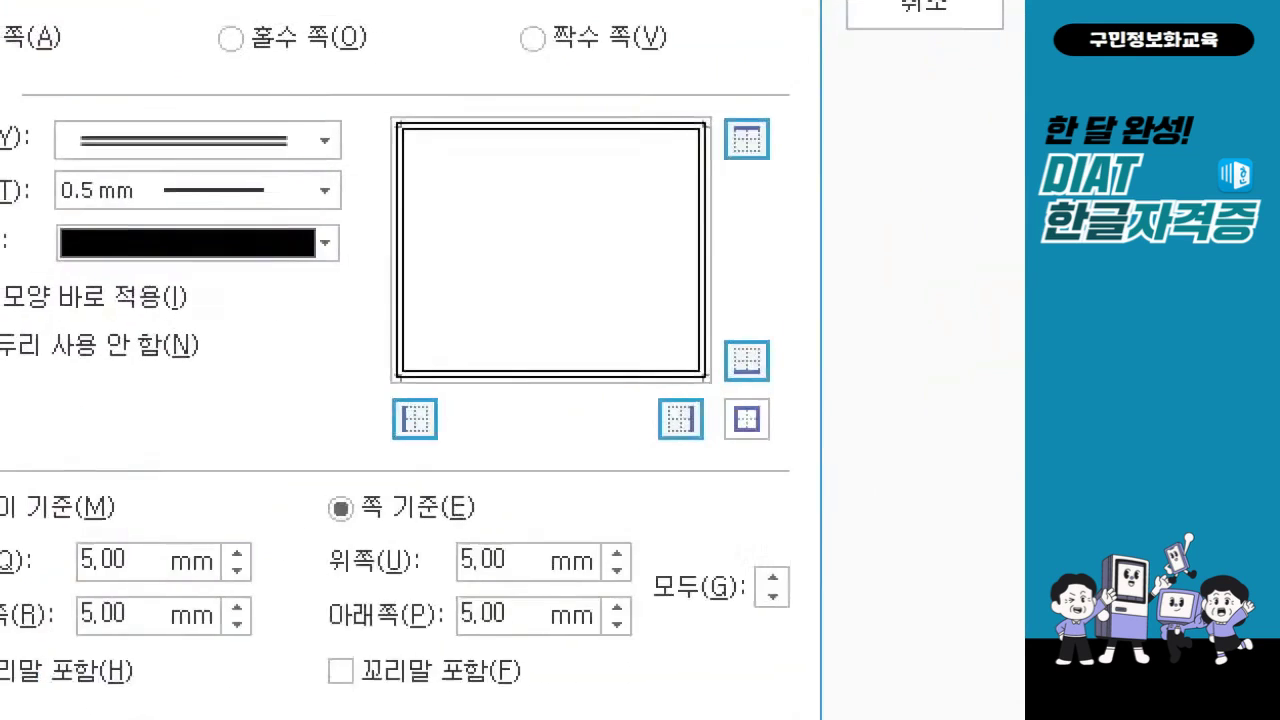
pyautogui.moveTo(159, 79); pyautogui.dragTo(489, 151)
pyautogui.moveTo(824, 358); pyautogui.dragTo(934, 462)
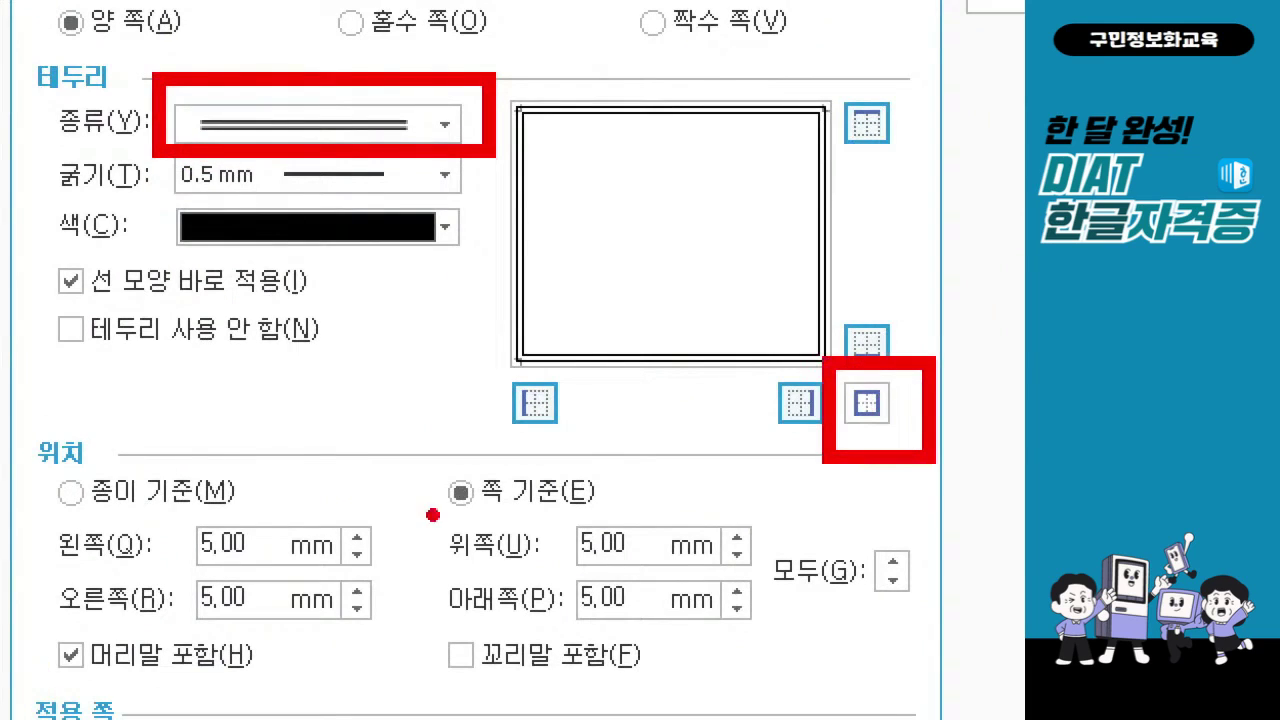
pyautogui.moveTo(423, 466); pyautogui.dragTo(618, 516)
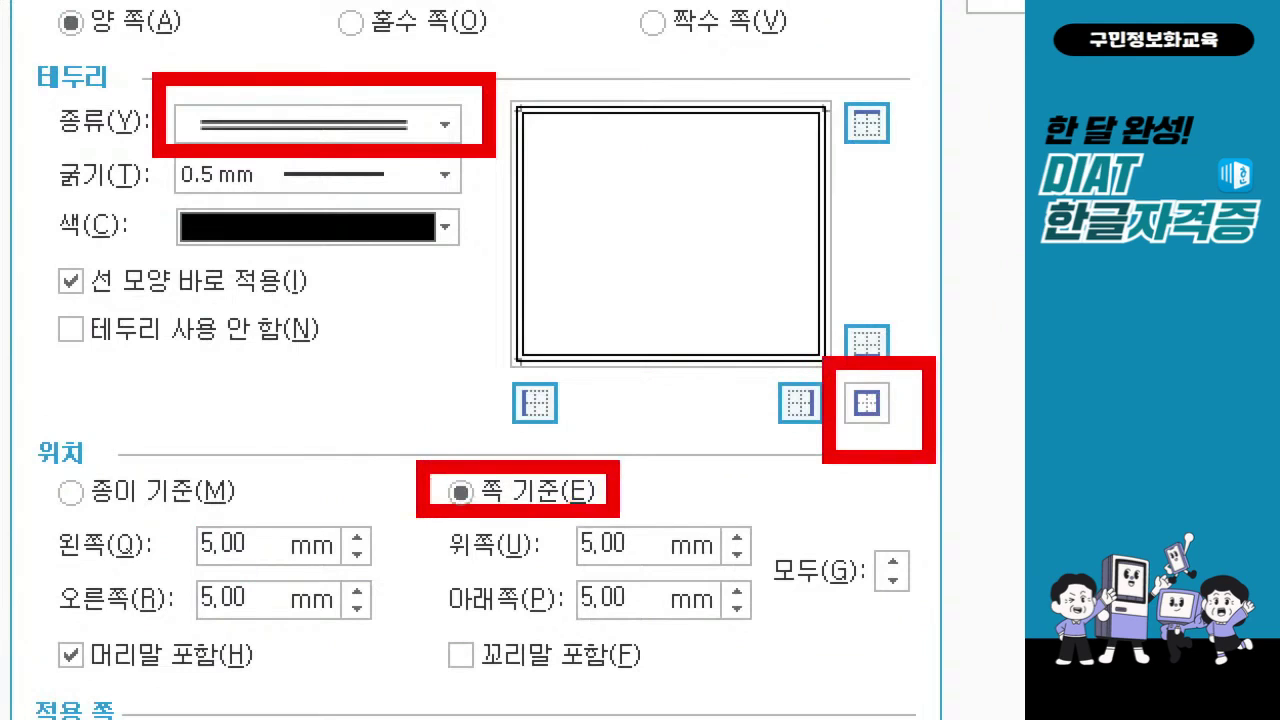
pyautogui.moveTo(20, 606); pyautogui.dragTo(297, 697)
pyautogui.click(378, 484)
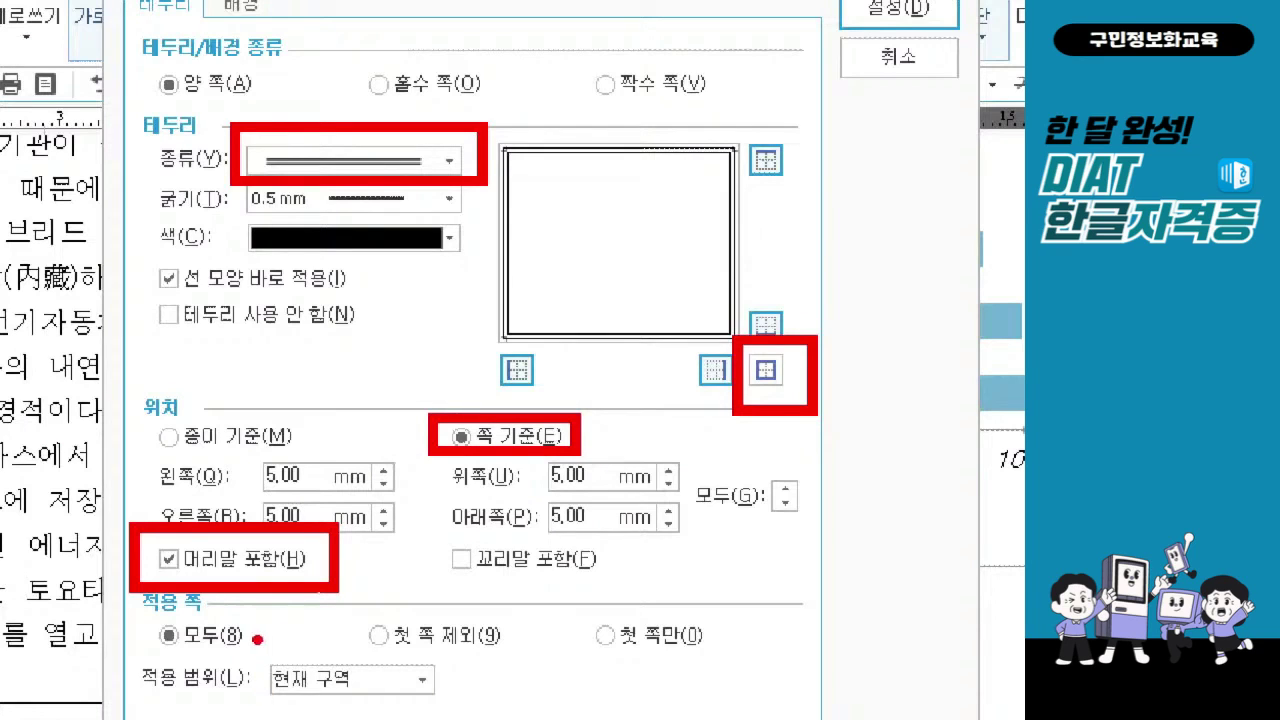
pyautogui.moveTo(261, 641)
pyautogui.mouseDown()
pyautogui.moveTo(268, 692)
pyautogui.moveTo(453, 707)
pyautogui.mouseUp()
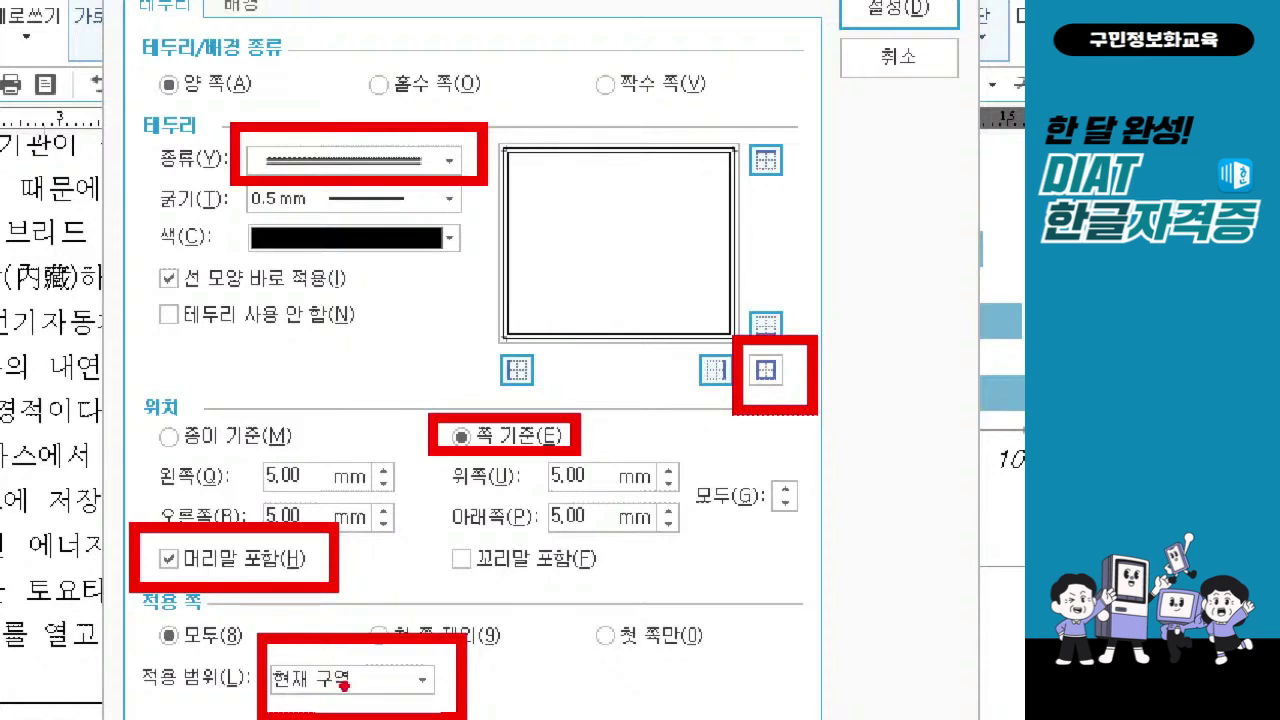
pyautogui.moveTo(272, 700); pyautogui.dragTo(318, 701)
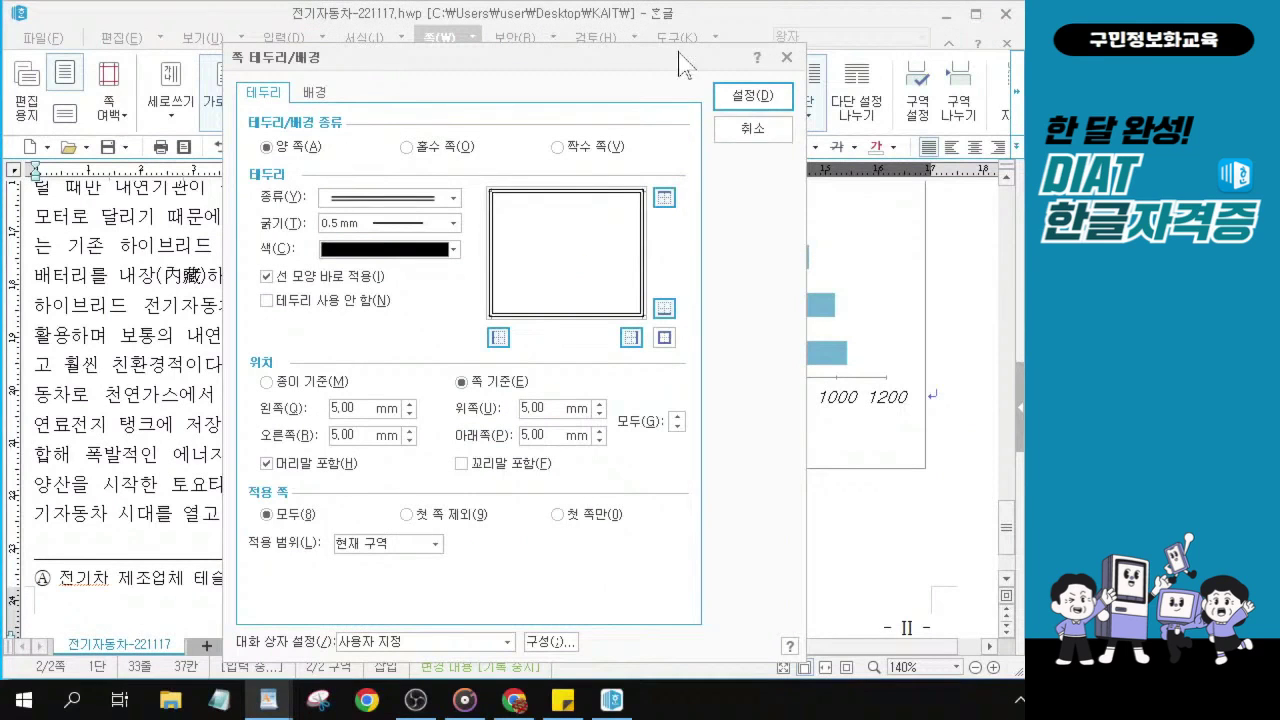
# - Apply the page border and background settings to the current section
pyautogui.click(742, 97)
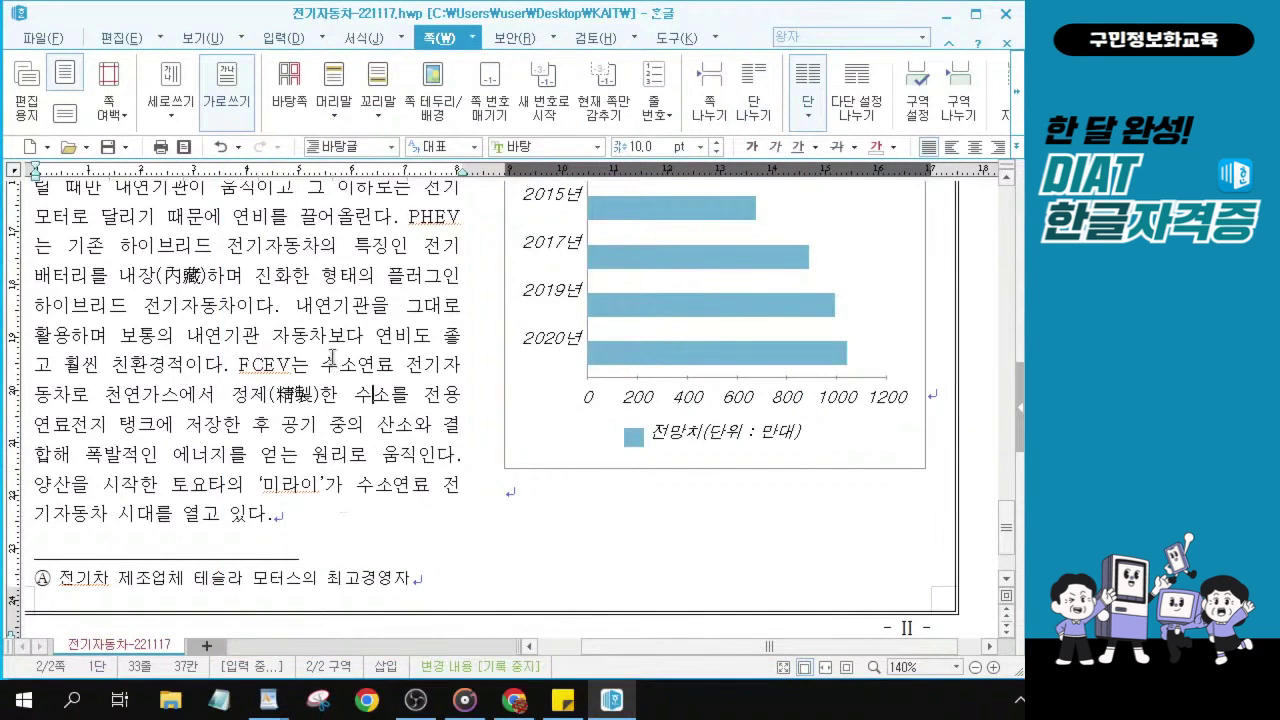
# - Review both pages, checking the border around the header and page number on page two and the layout of page one
pyautogui.scroll(-5, 332, 357)
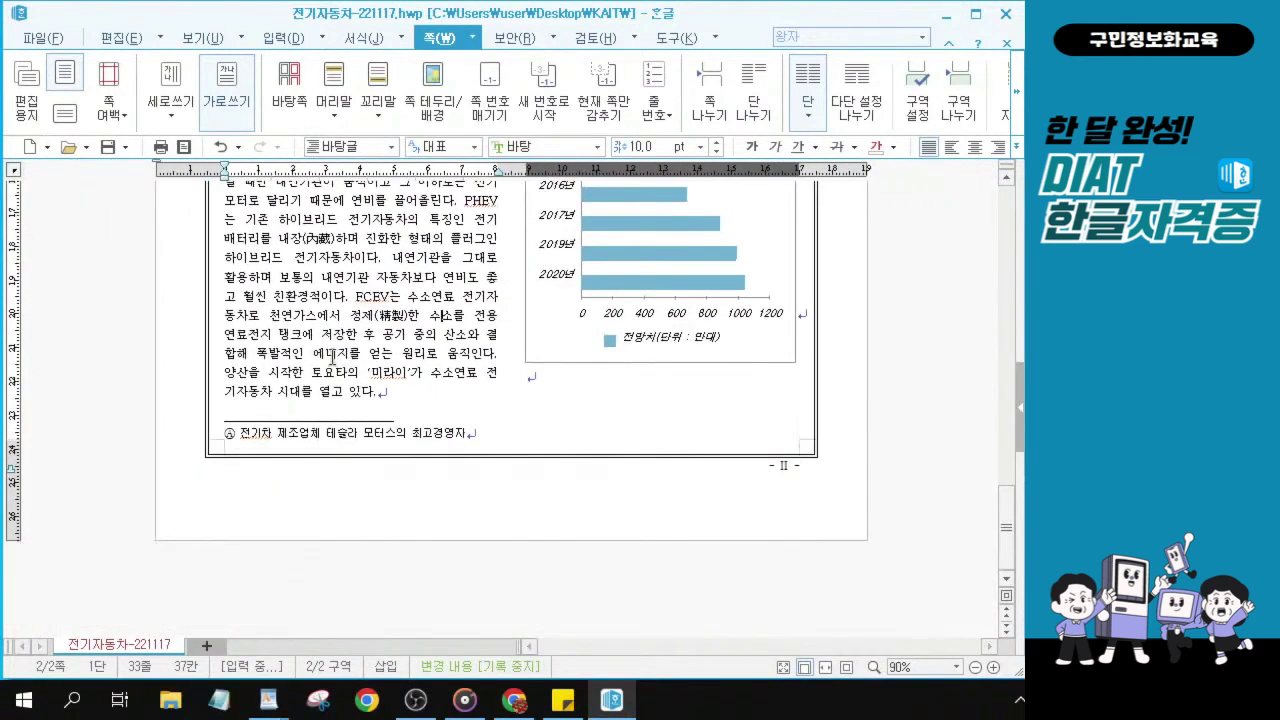
pyautogui.scroll(14, 332, 357)
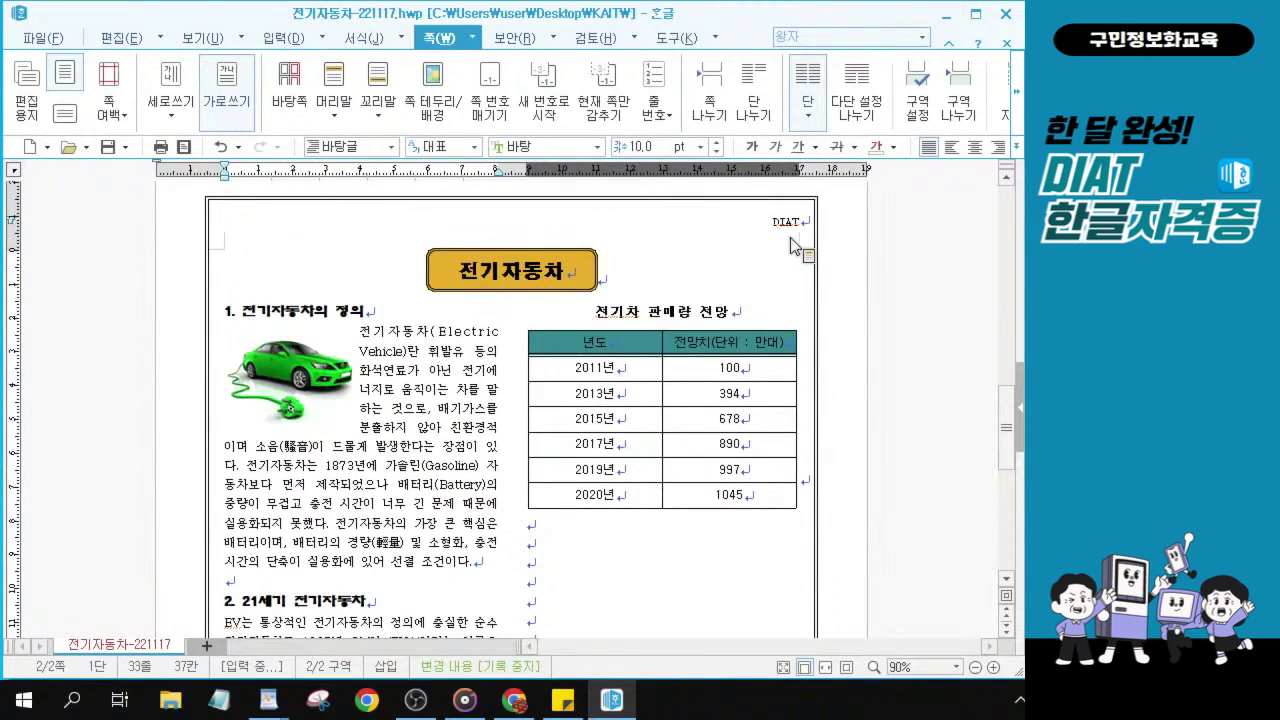
pyautogui.scroll(-12, 608, 386)
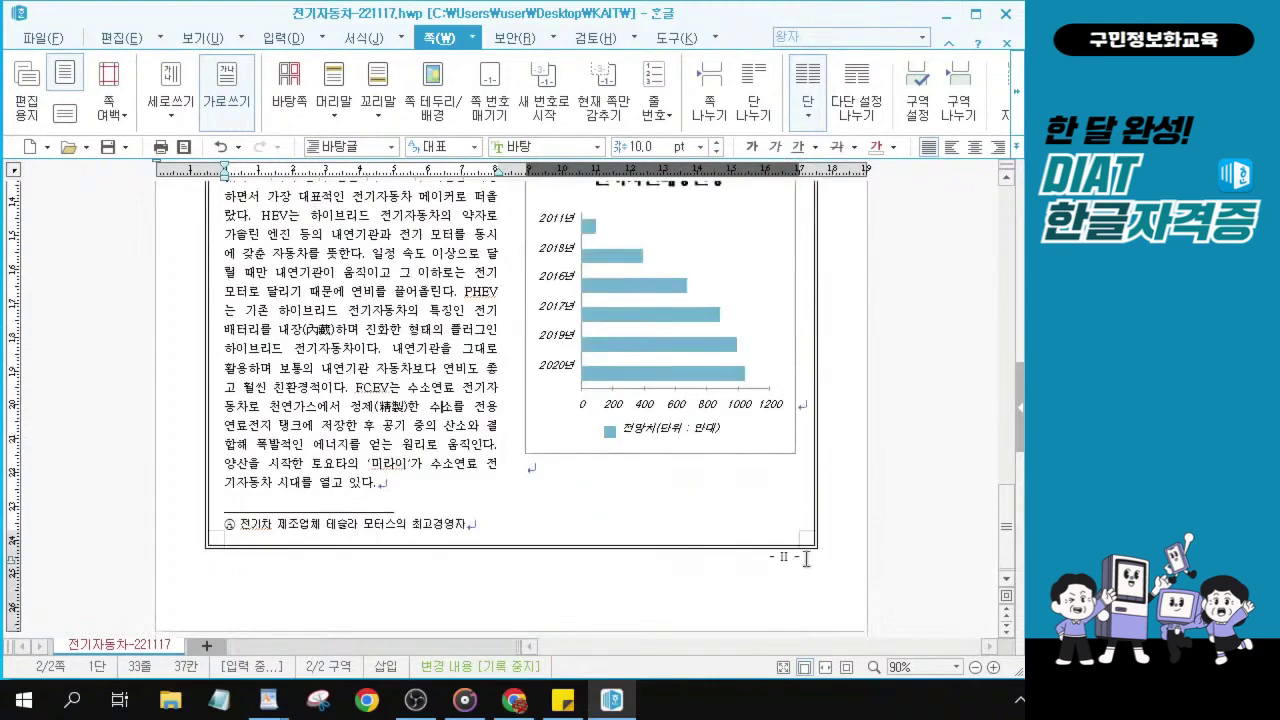
pyautogui.scroll(5, 560, 437)
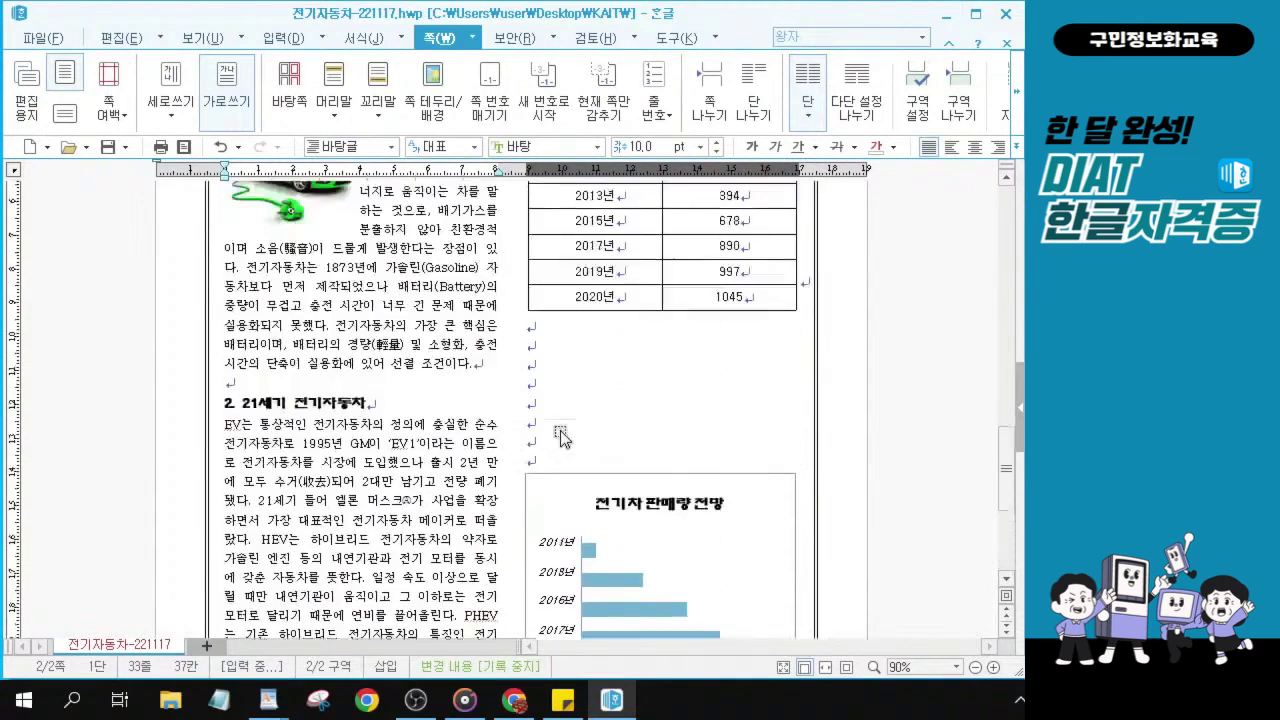
pyautogui.scroll(10, 560, 437)
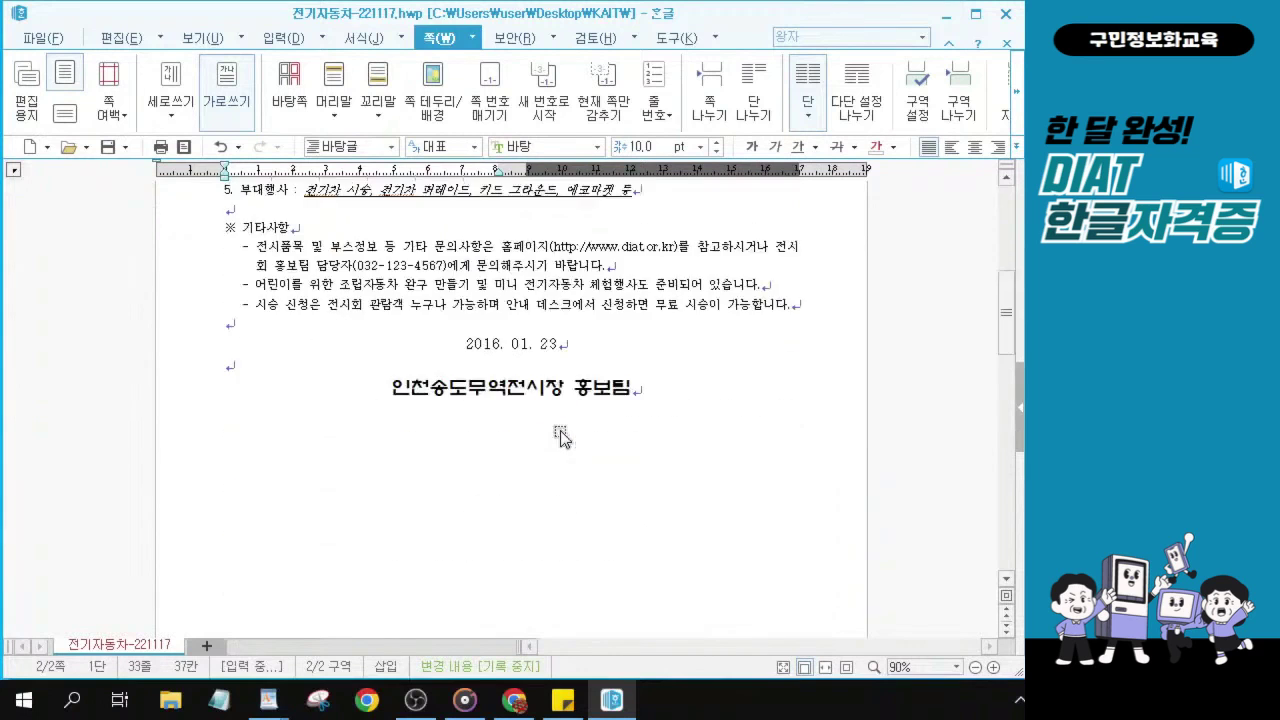
pyautogui.scroll(-4, 563, 437)
pyautogui.scroll(6, 417, 374)
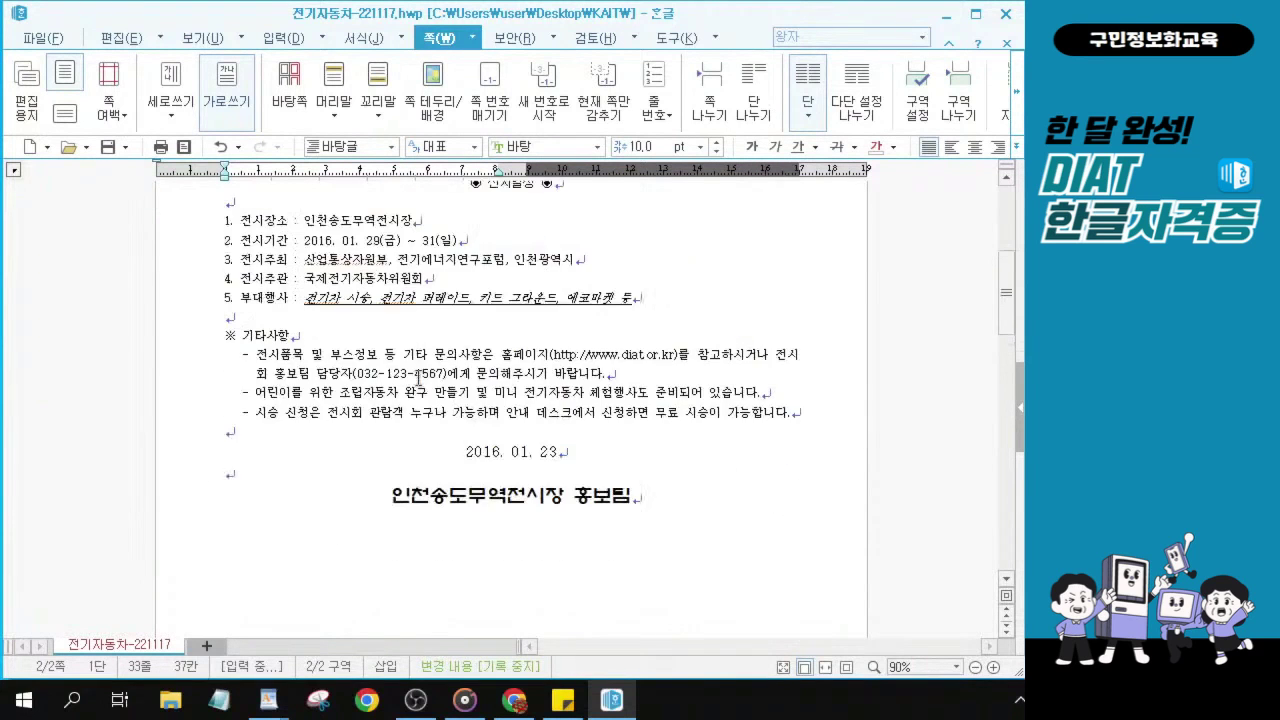
pyautogui.scroll(5, 417, 380)
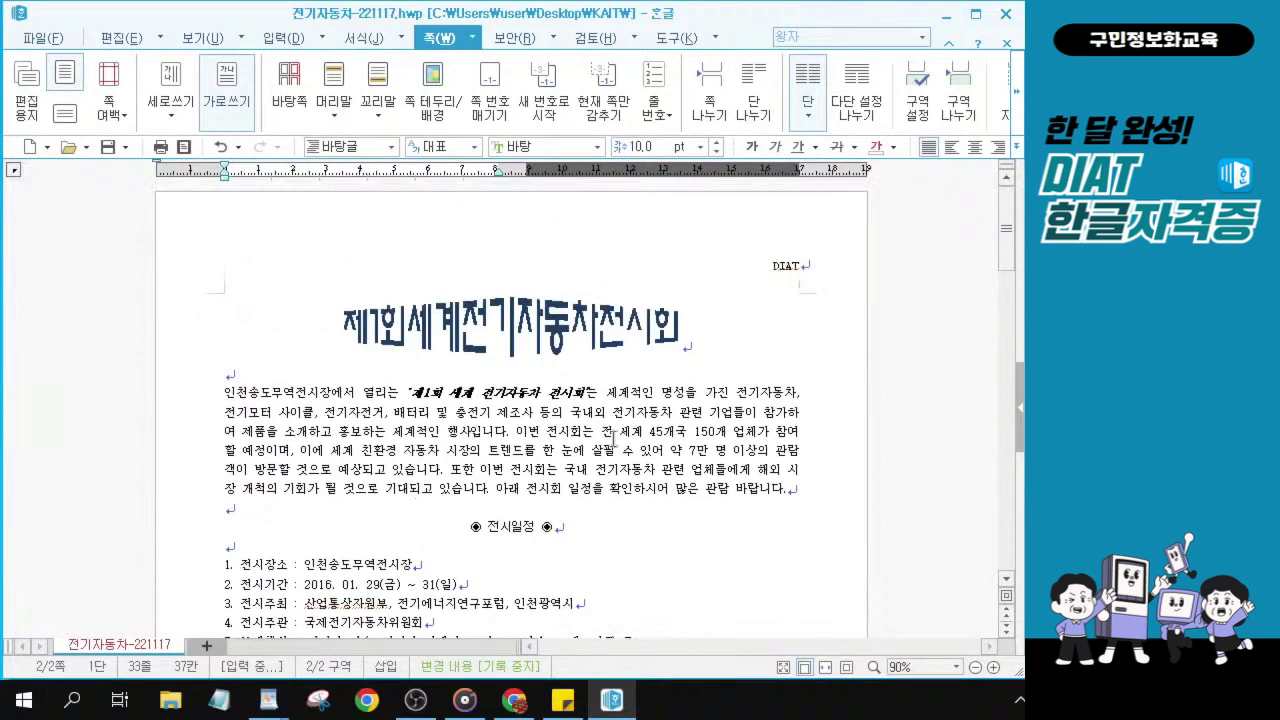
pyautogui.scroll(-8, 612, 440)
pyautogui.scroll(5, 604, 449)
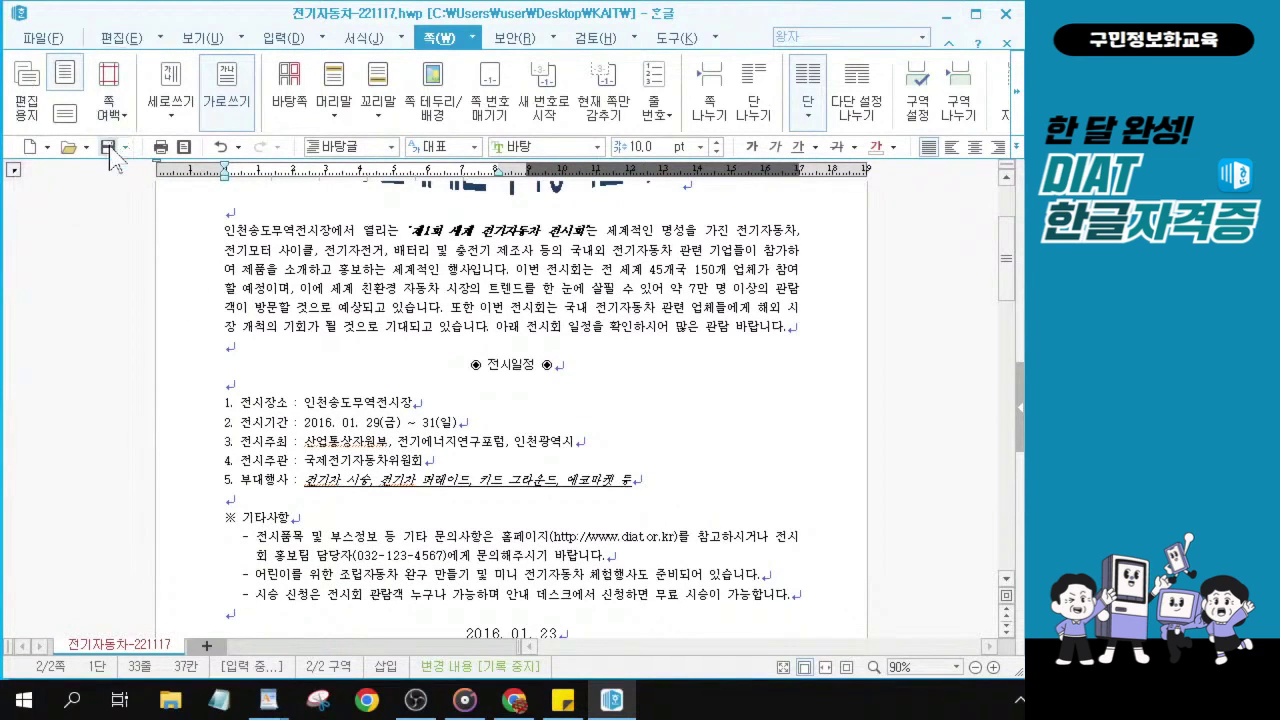
# - Save the finished exam document under its existing file name
pyautogui.click(109, 149)
pyautogui.hotkey('alt', 'Tab')
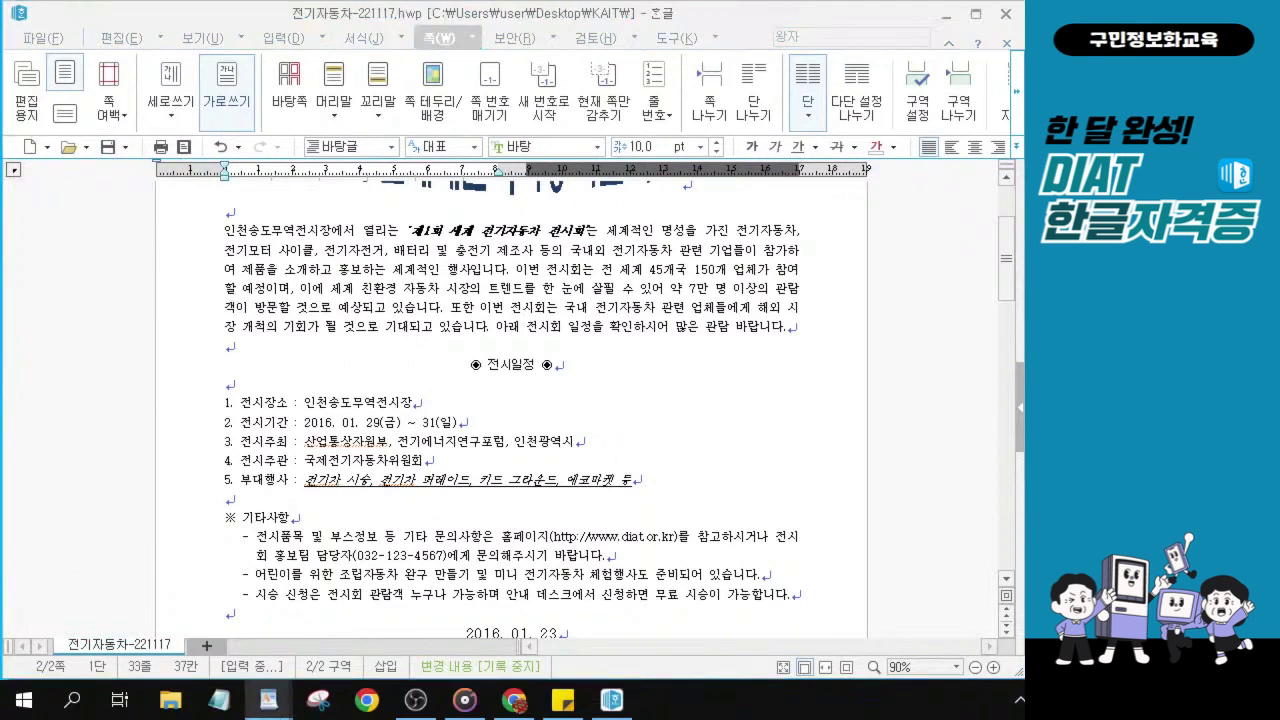